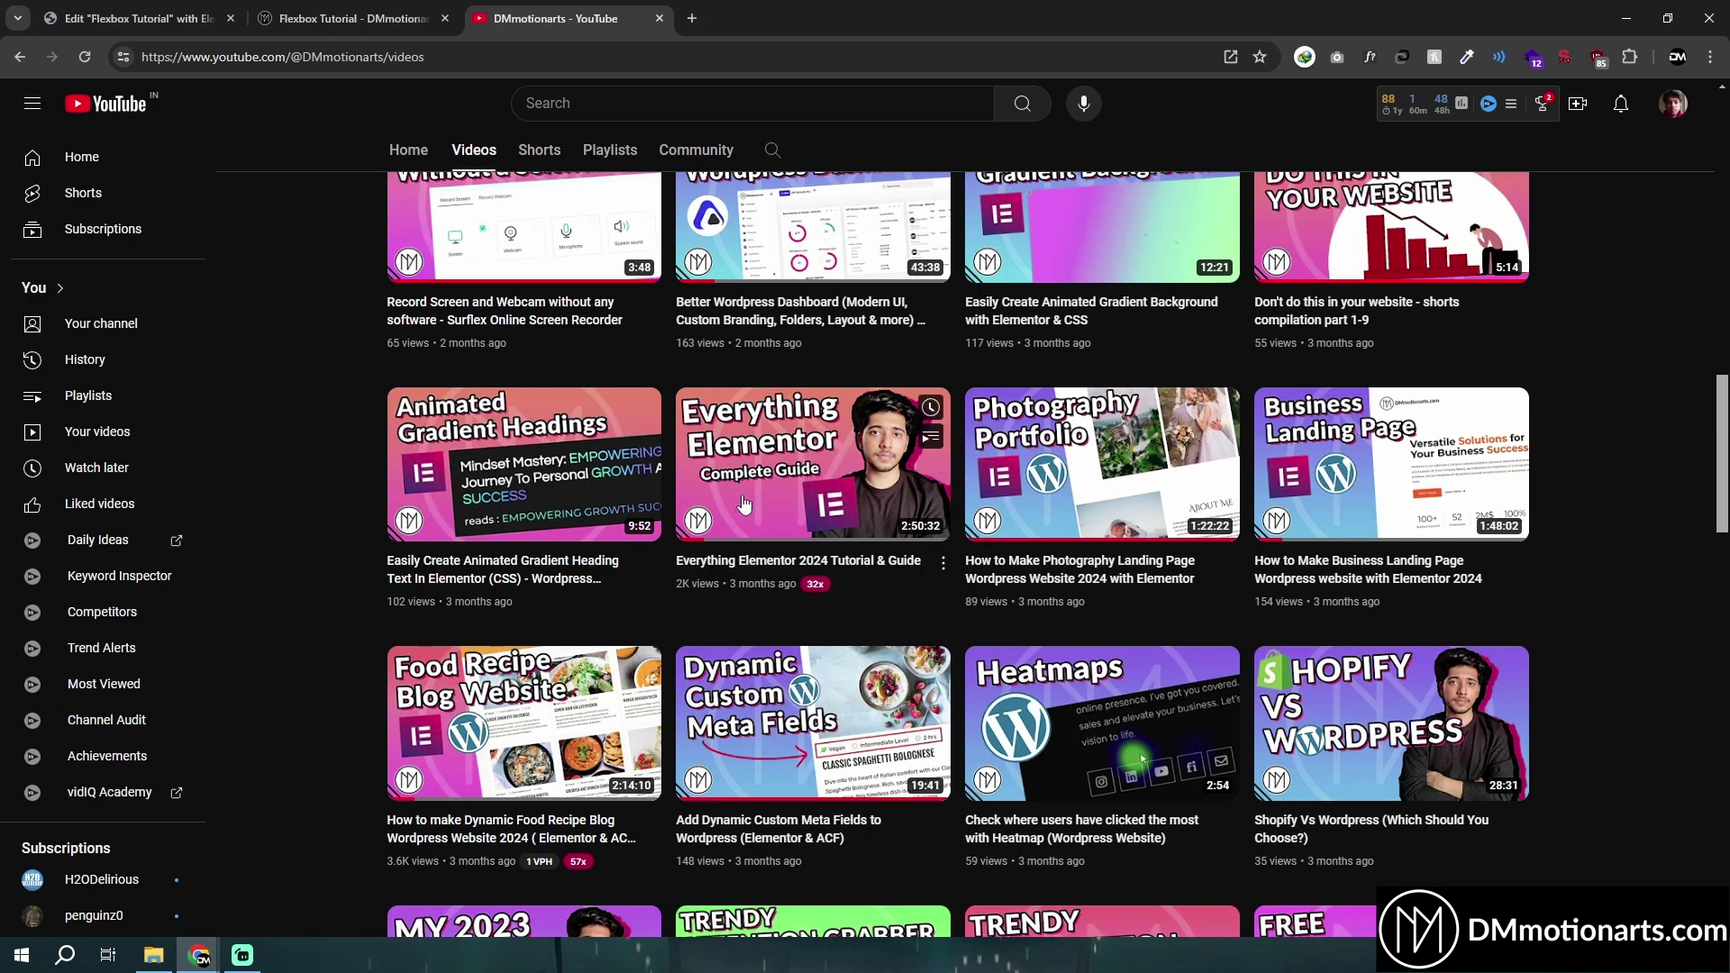
# Switch to the Elementor editor, delete the existing container and add a new container to the empty page
pyautogui.click(126, 9)
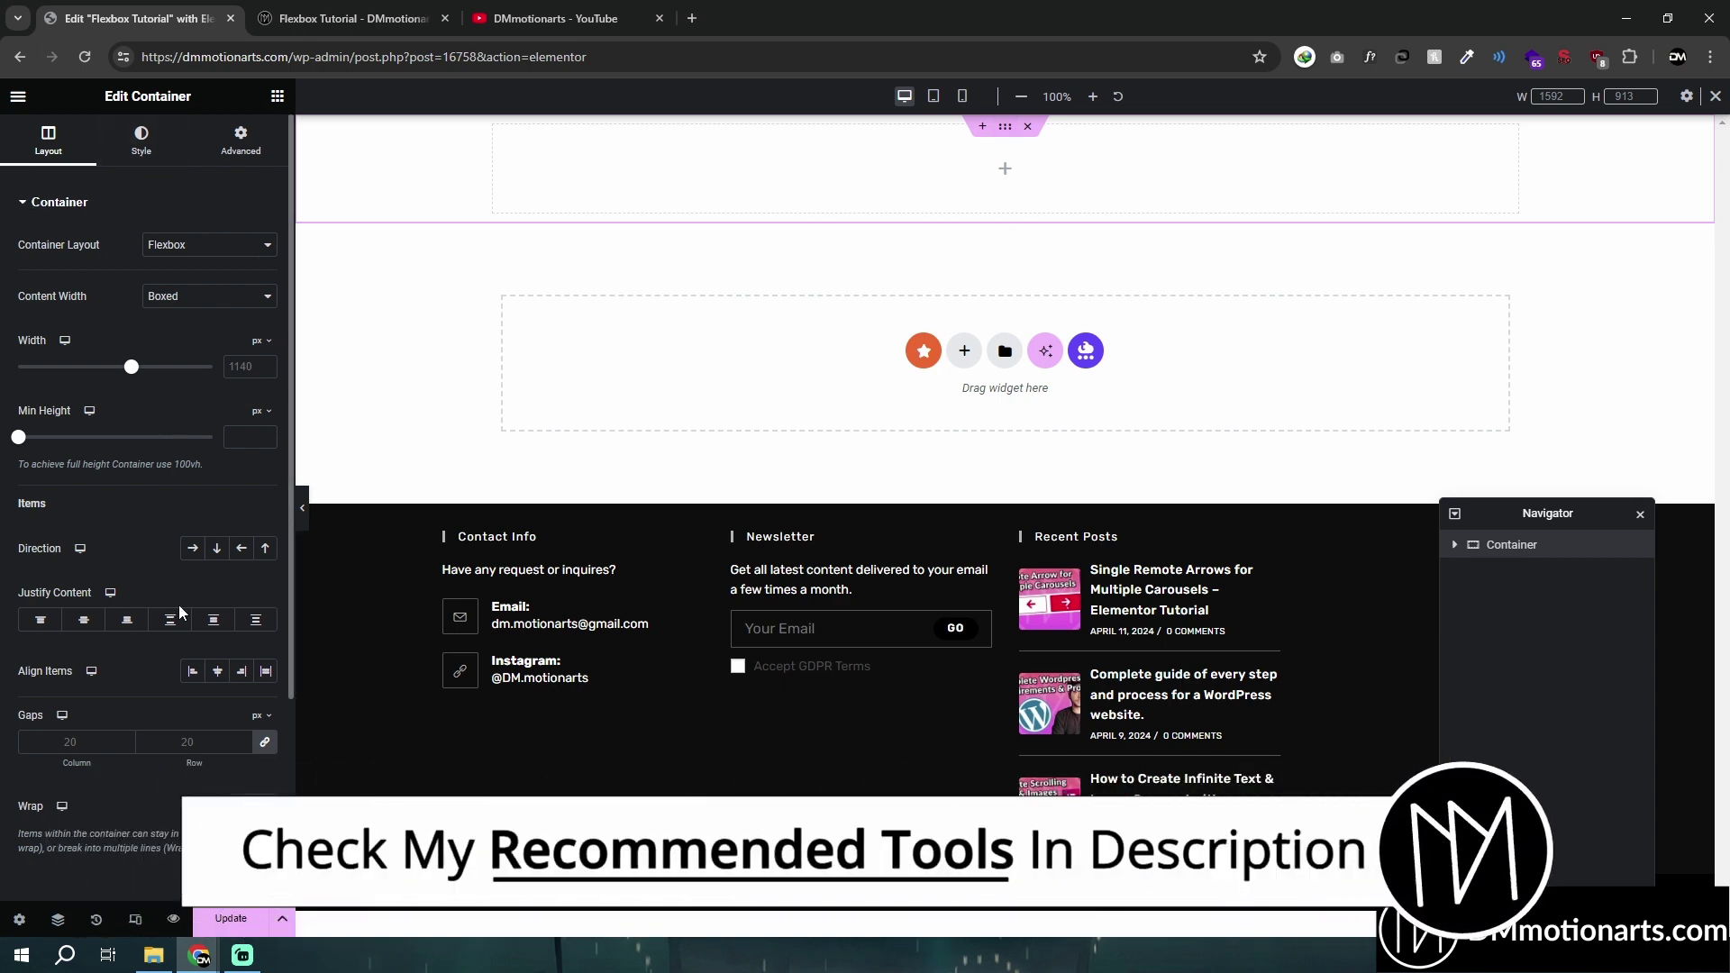
pyautogui.click(141, 139)
pyautogui.click(20, 138)
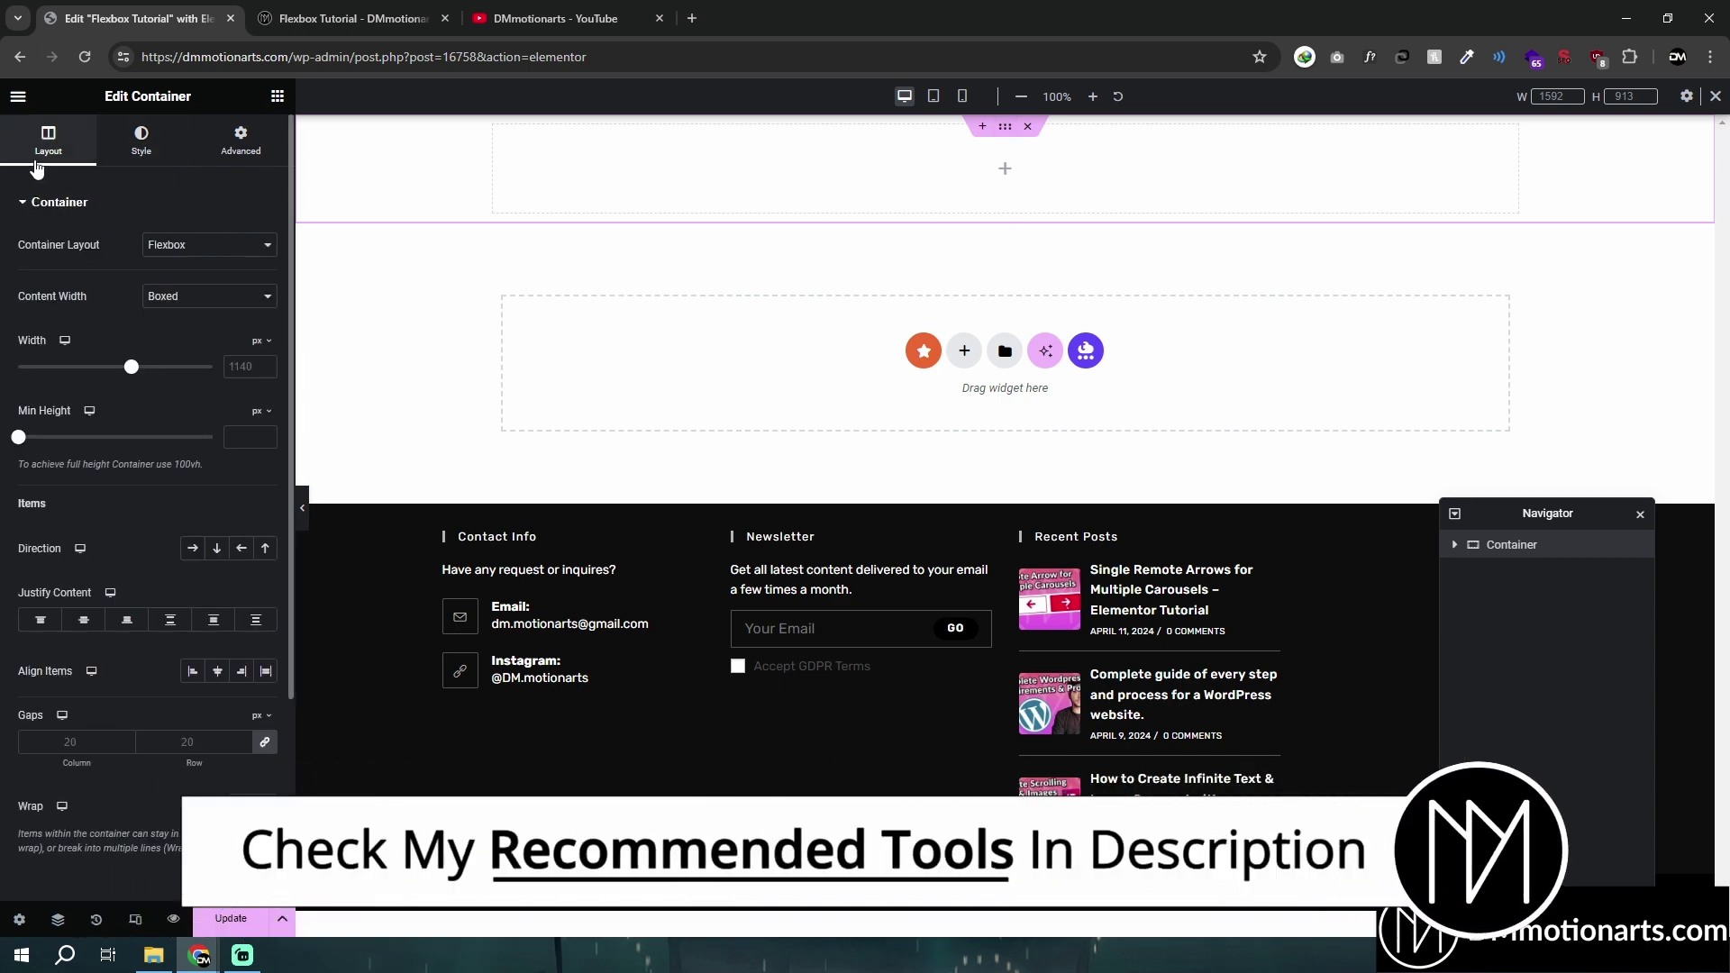
pyautogui.click(1028, 127)
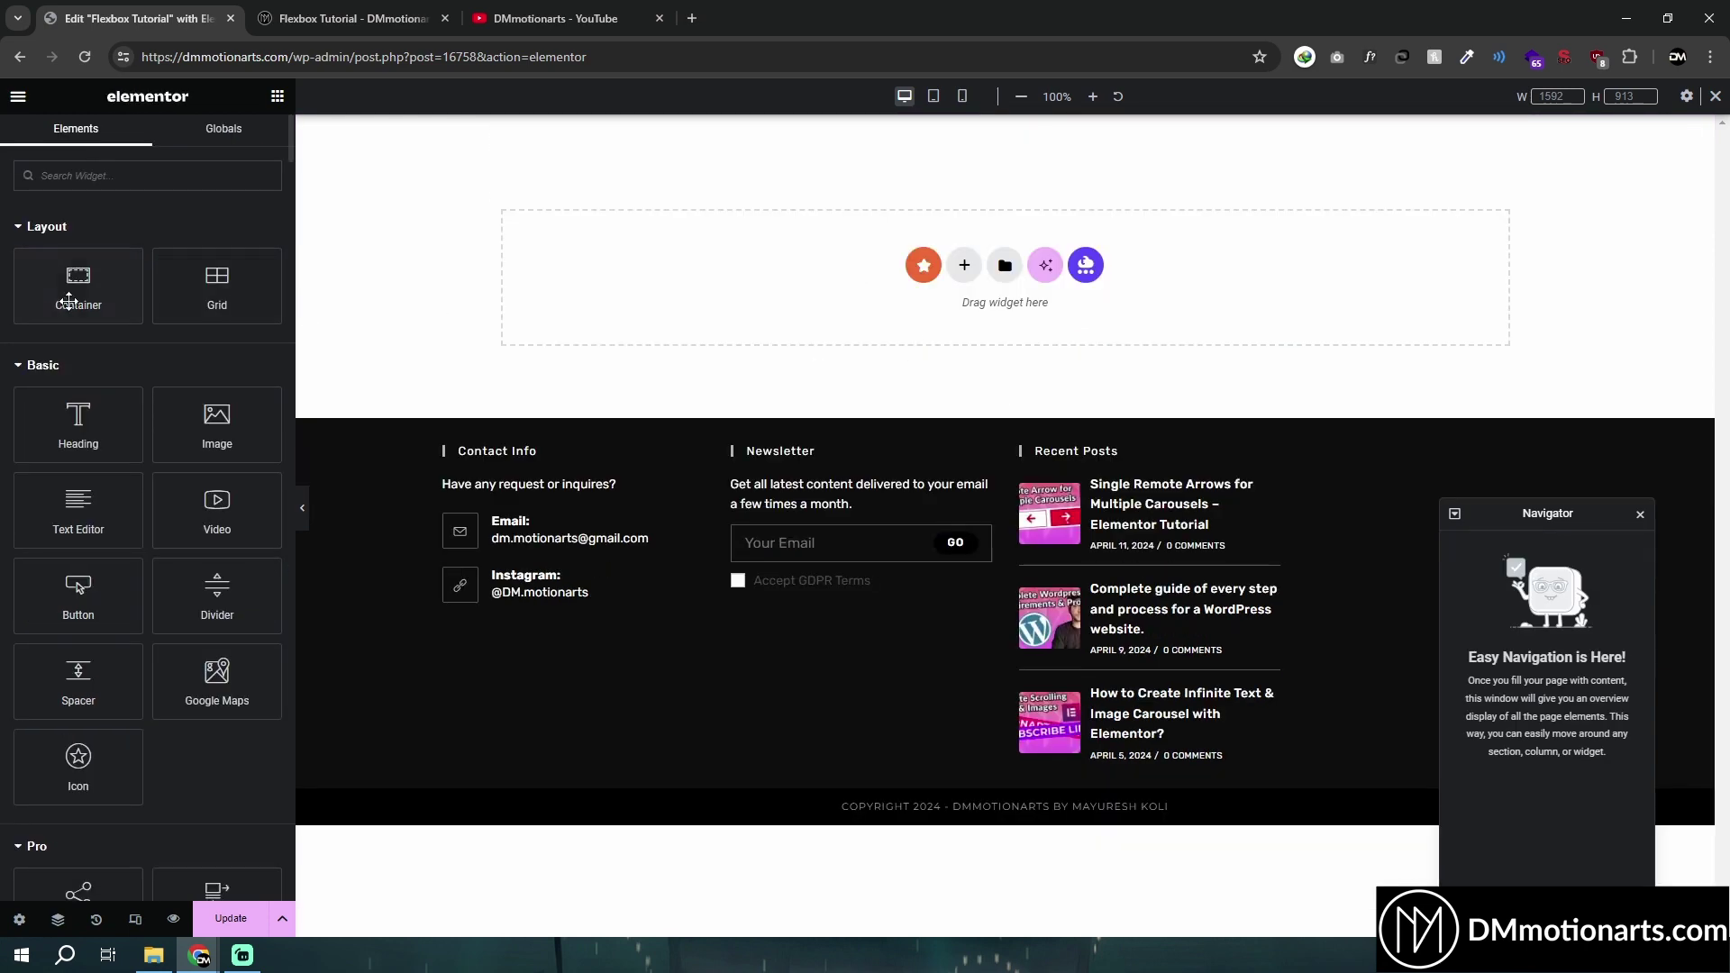
pyautogui.moveTo(68, 300); pyautogui.dragTo(851, 288)
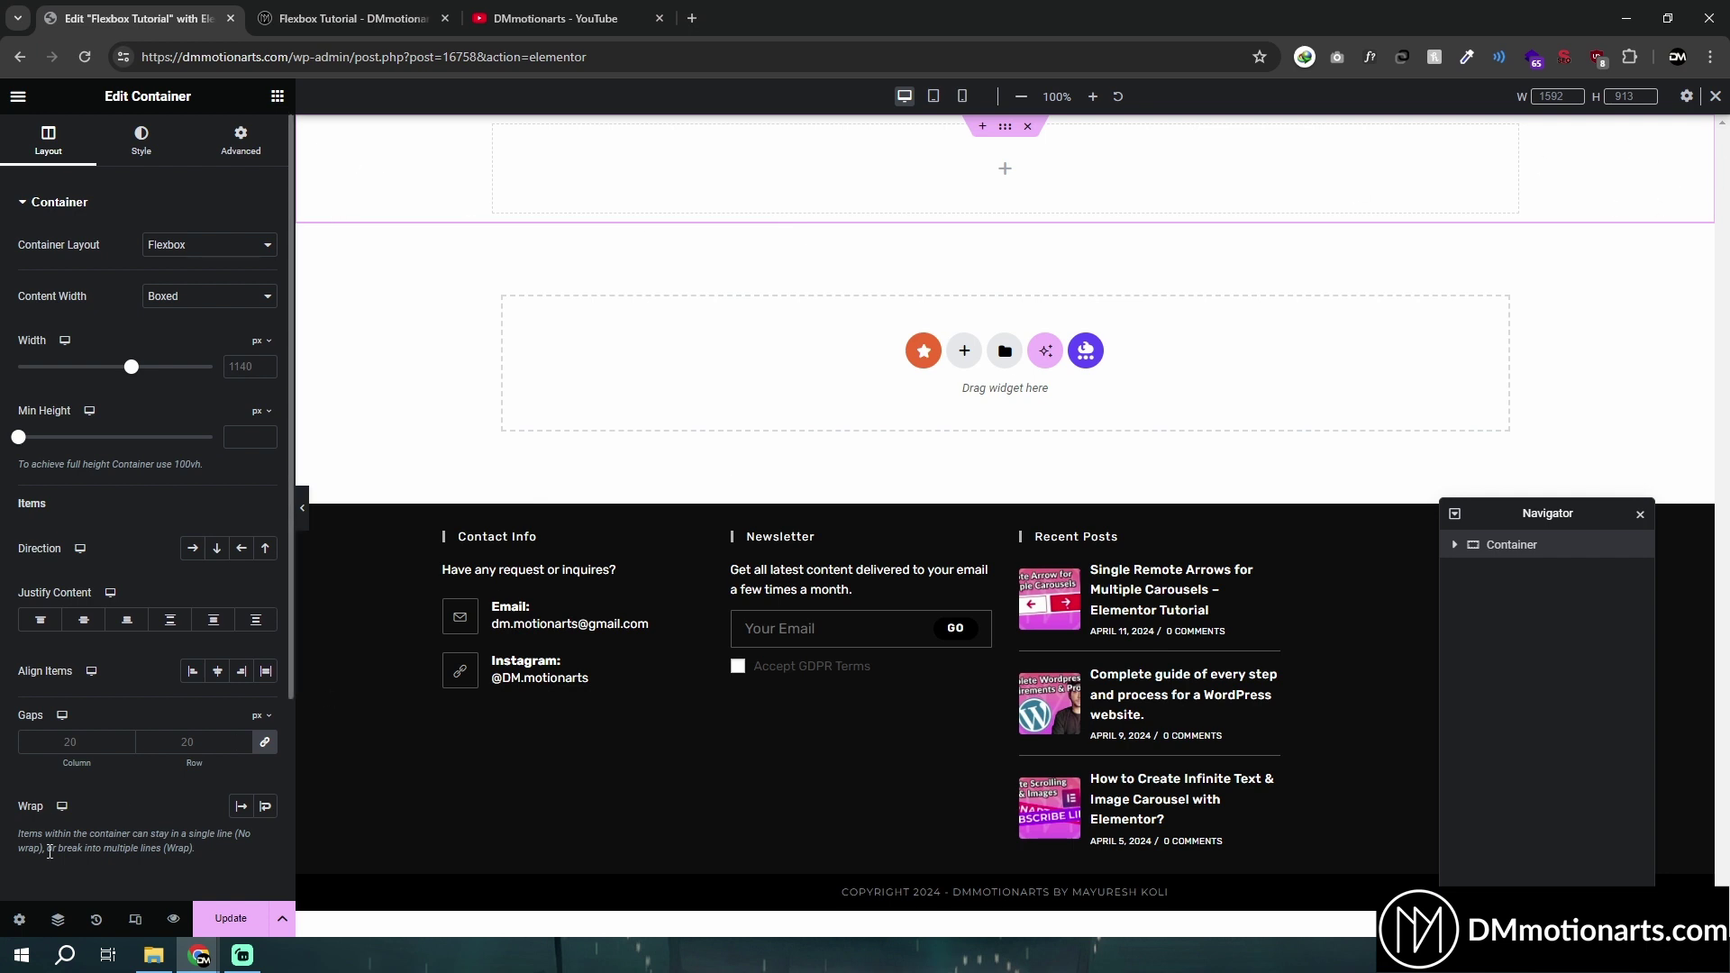
# Set the page layout to Elementor Full Width in the page settings
pyautogui.click(18, 919)
pyautogui.click(185, 650)
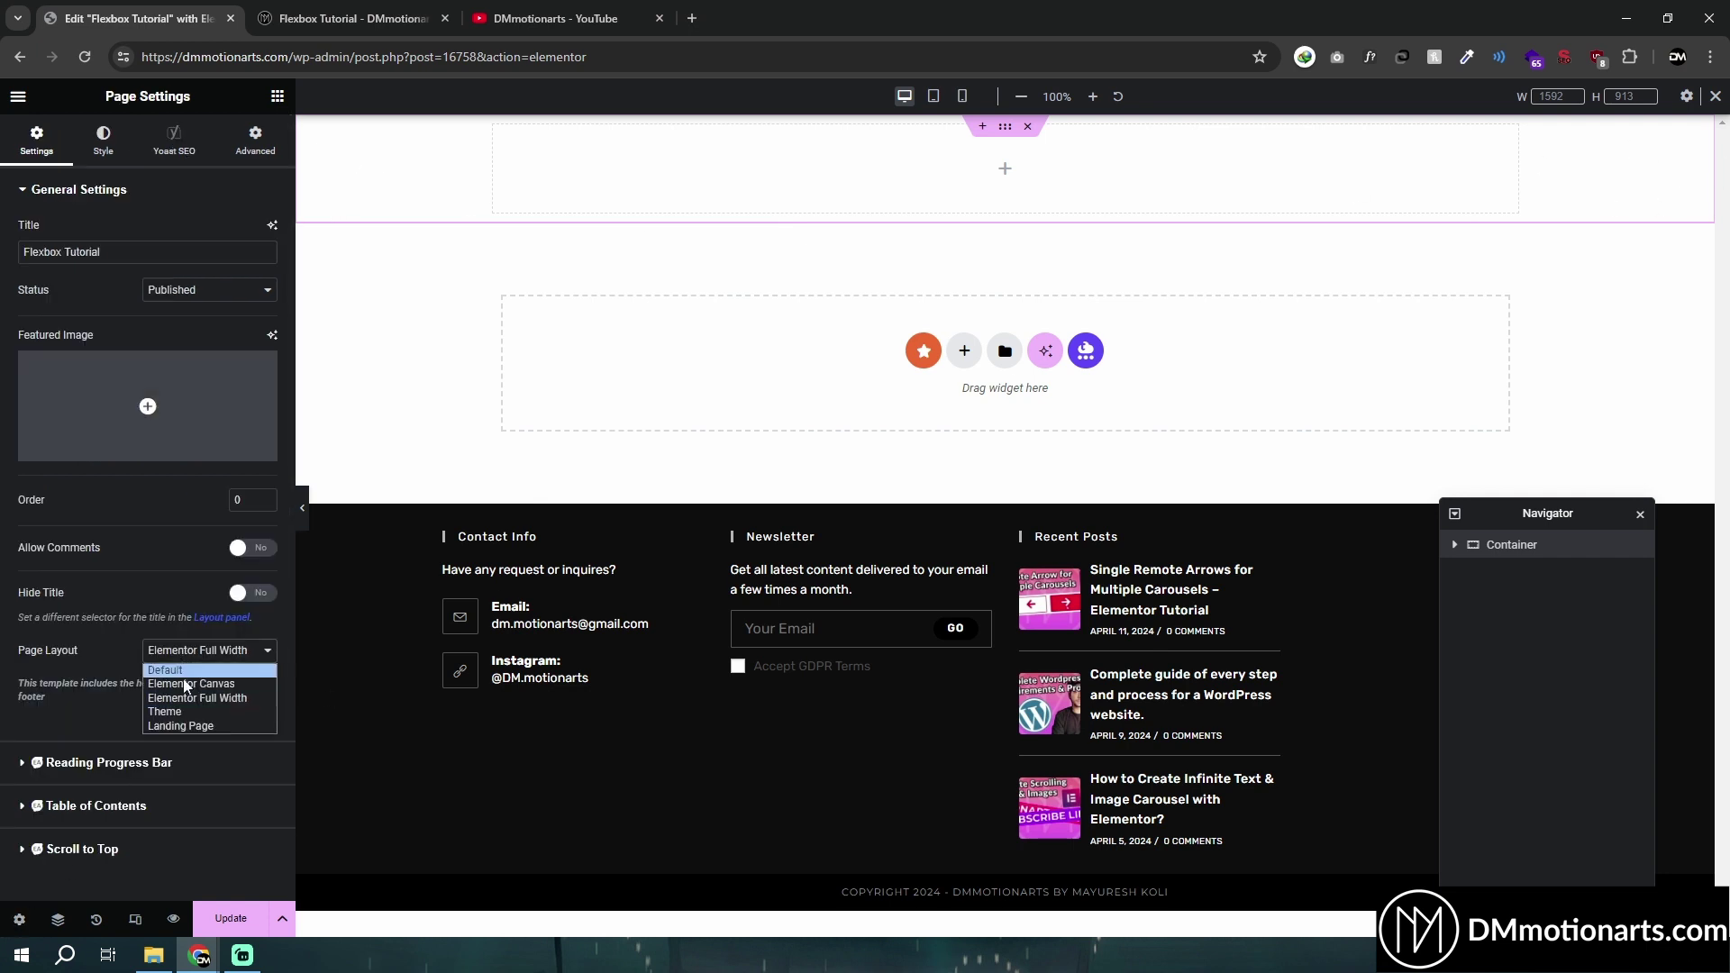
pyautogui.click(197, 699)
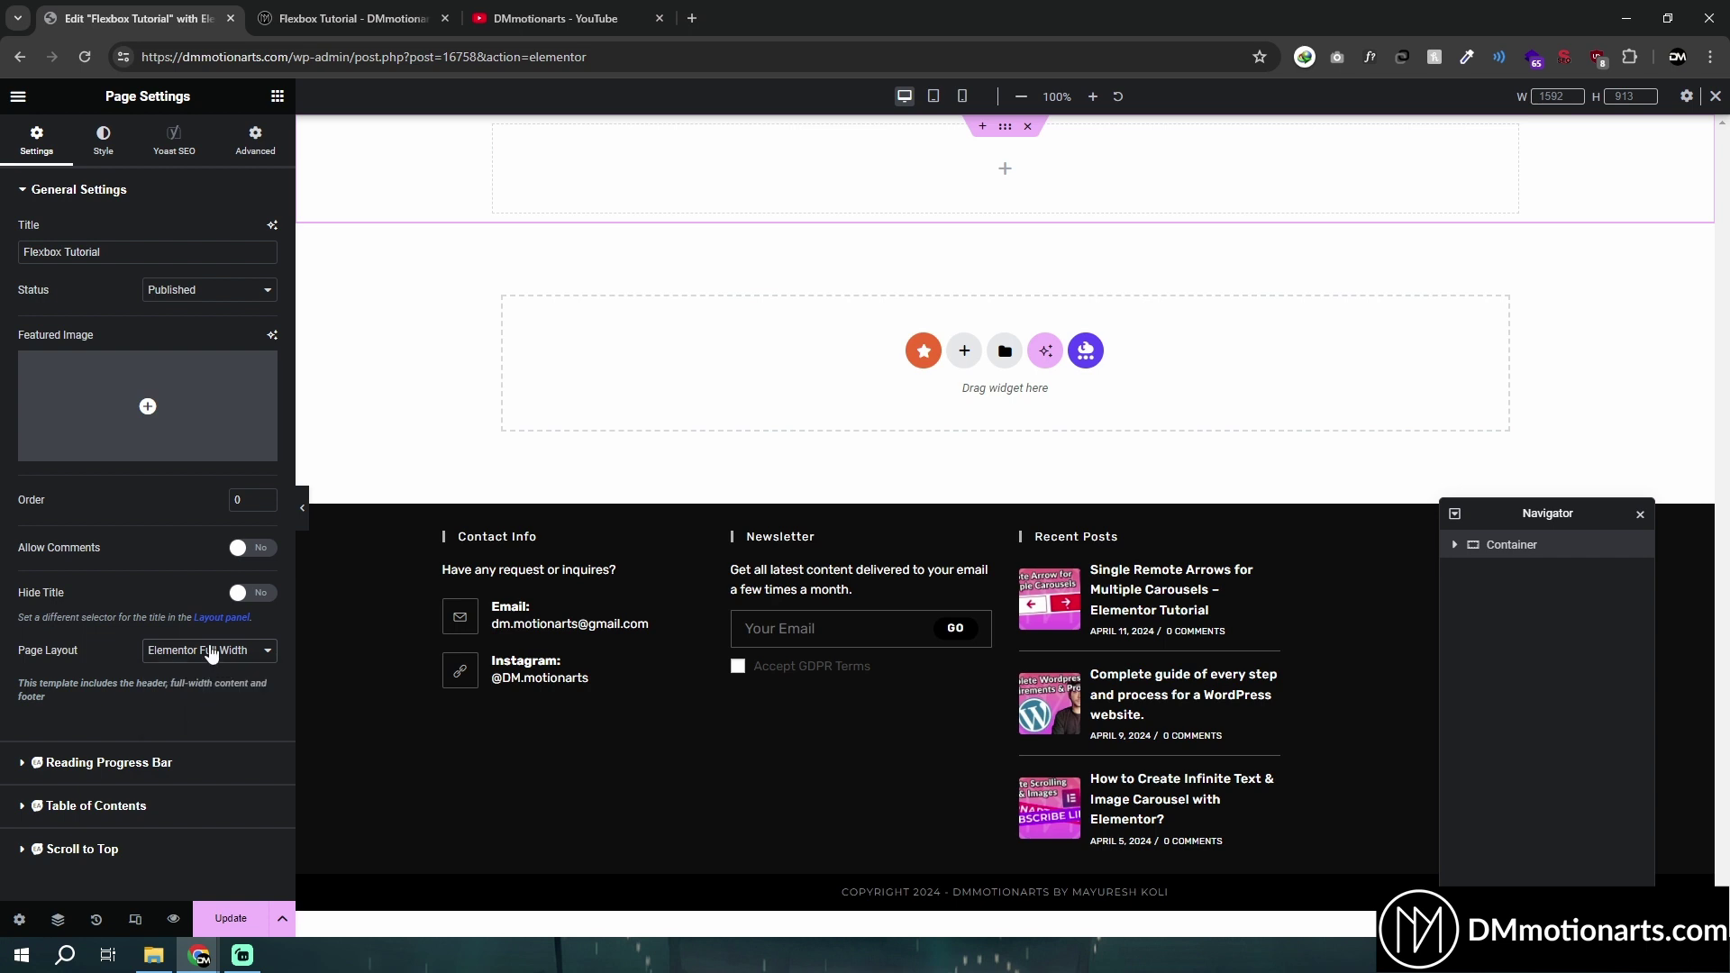
# Examine the available page layout options, including Default, Elementor Canvas and Elementor Full Width, without choosing another one
pyautogui.click(187, 650)
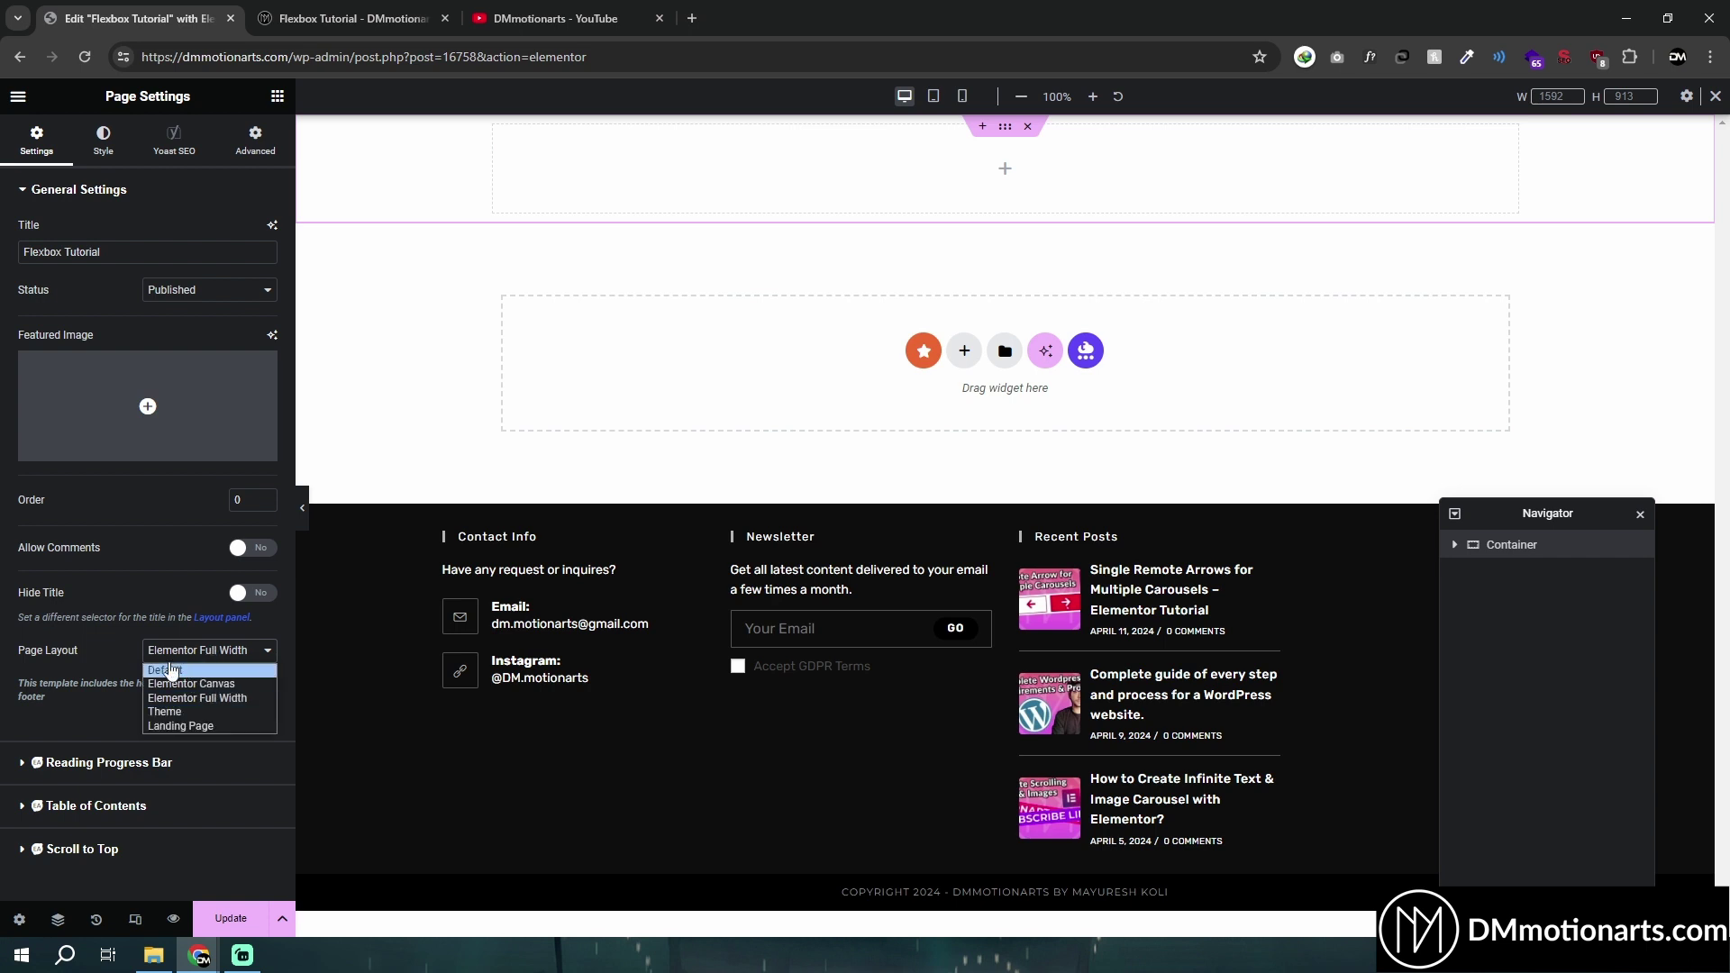
pyautogui.click(64, 652)
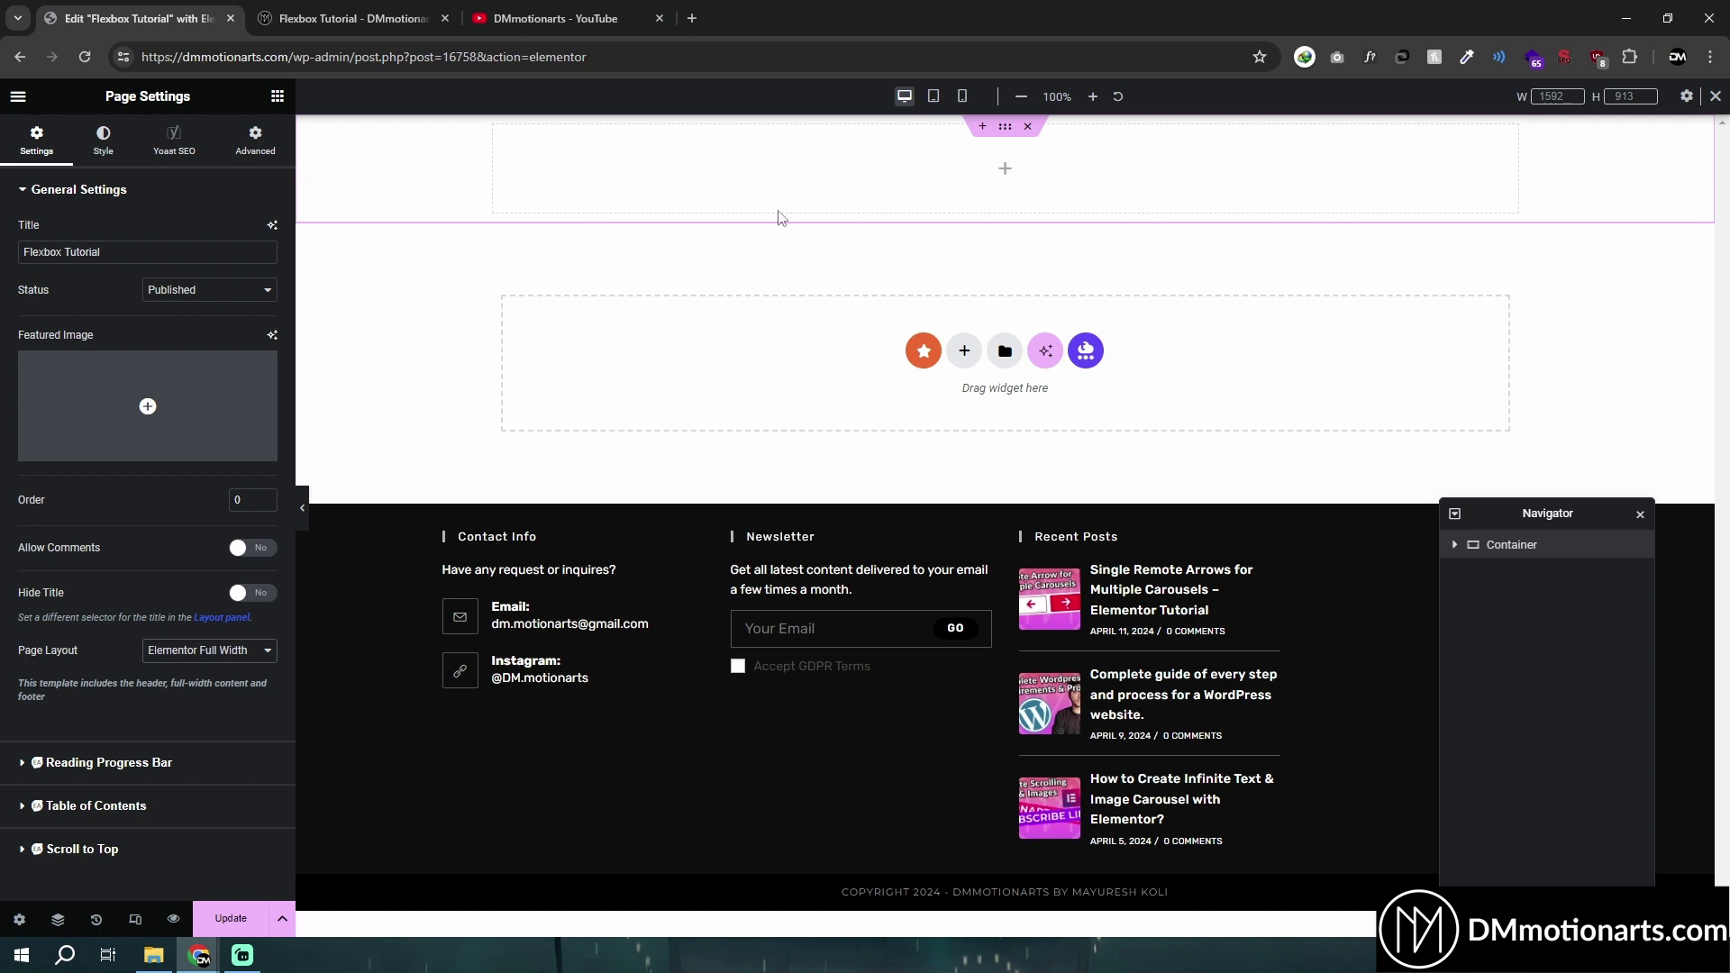
pyautogui.click(206, 650)
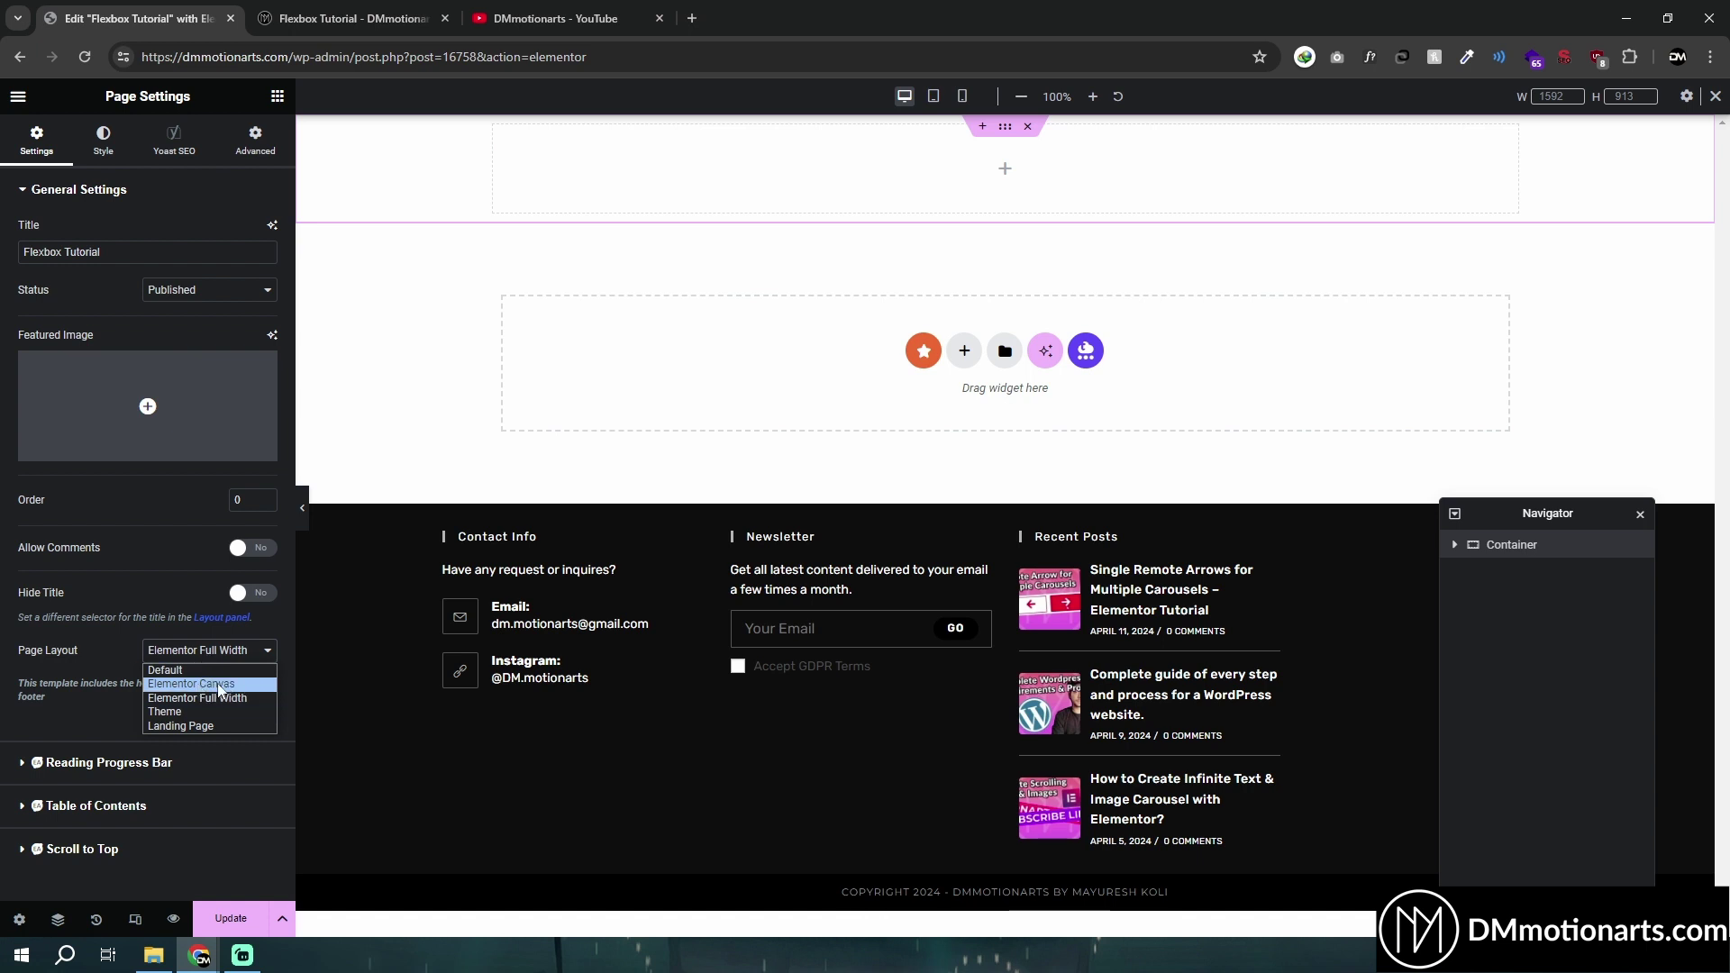
pyautogui.click(30, 673)
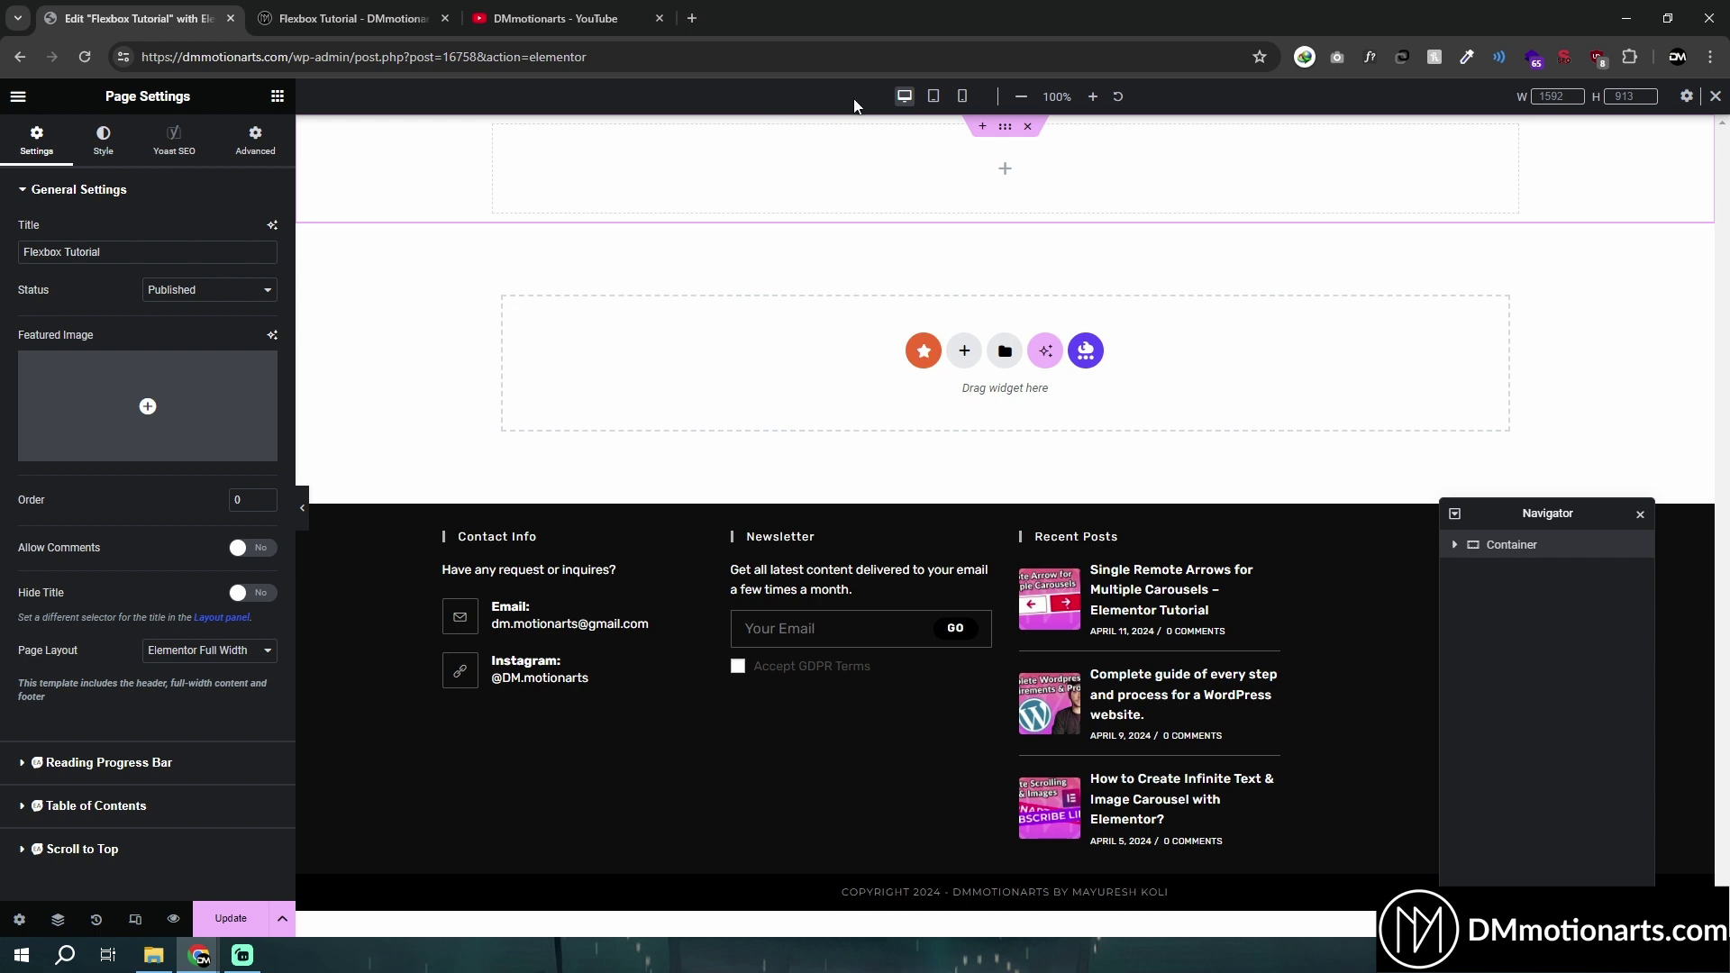
pyautogui.click(230, 652)
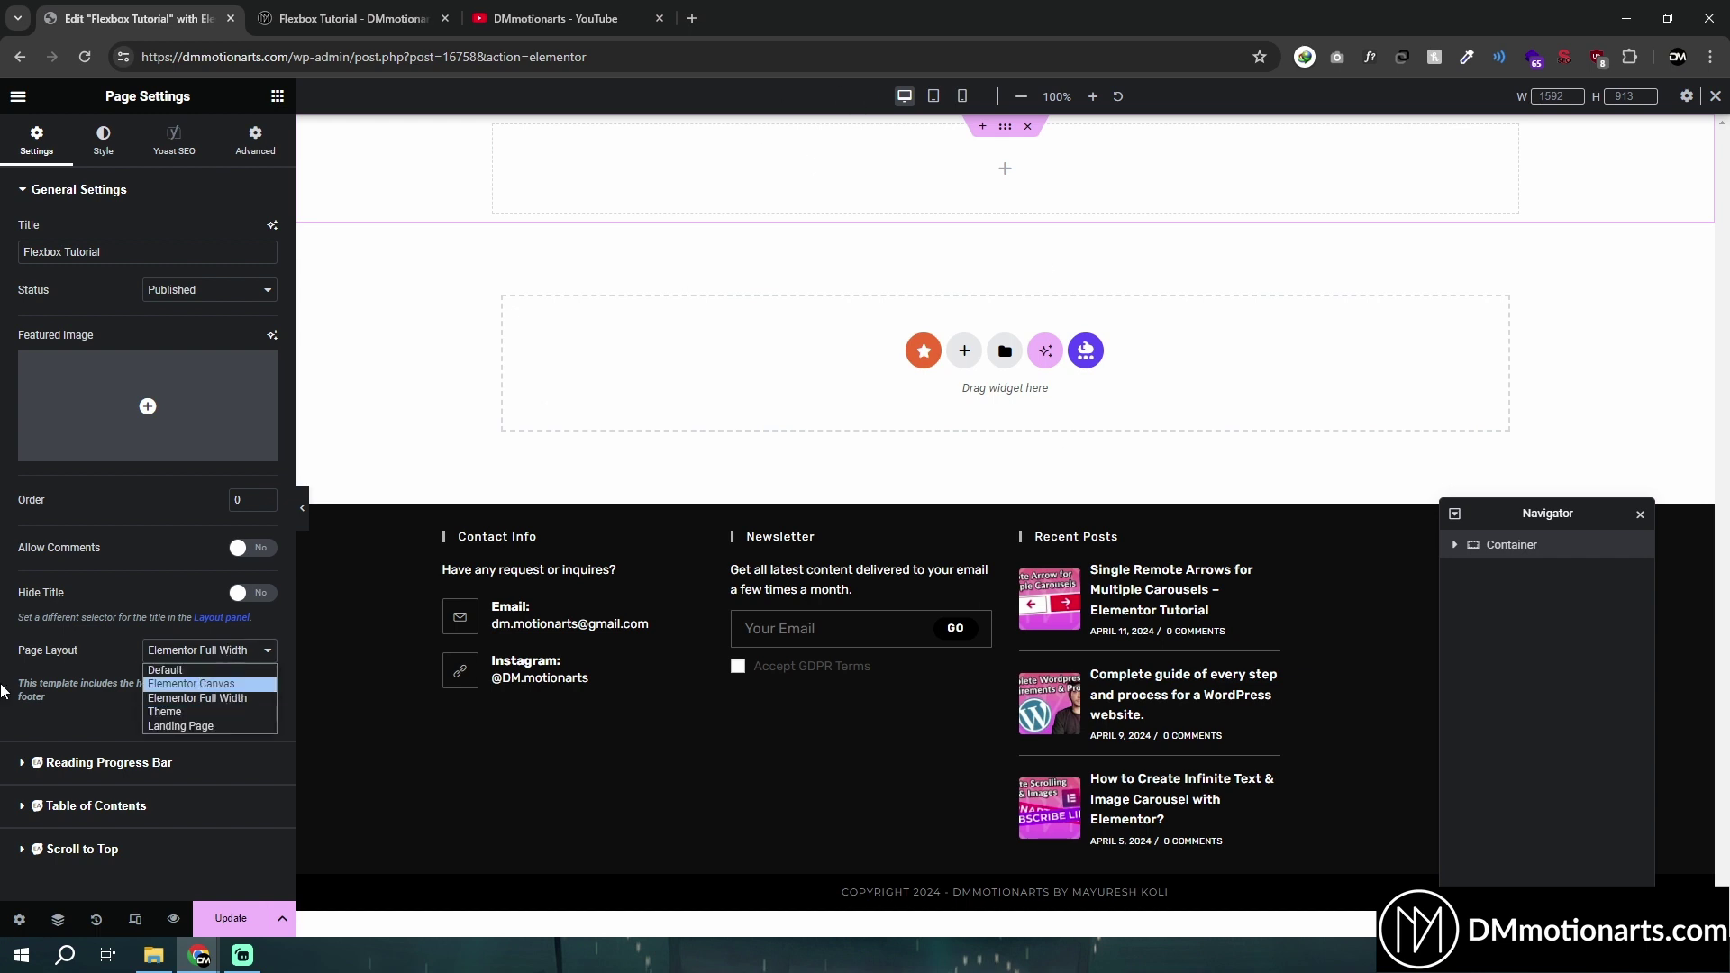
pyautogui.click(591, 548)
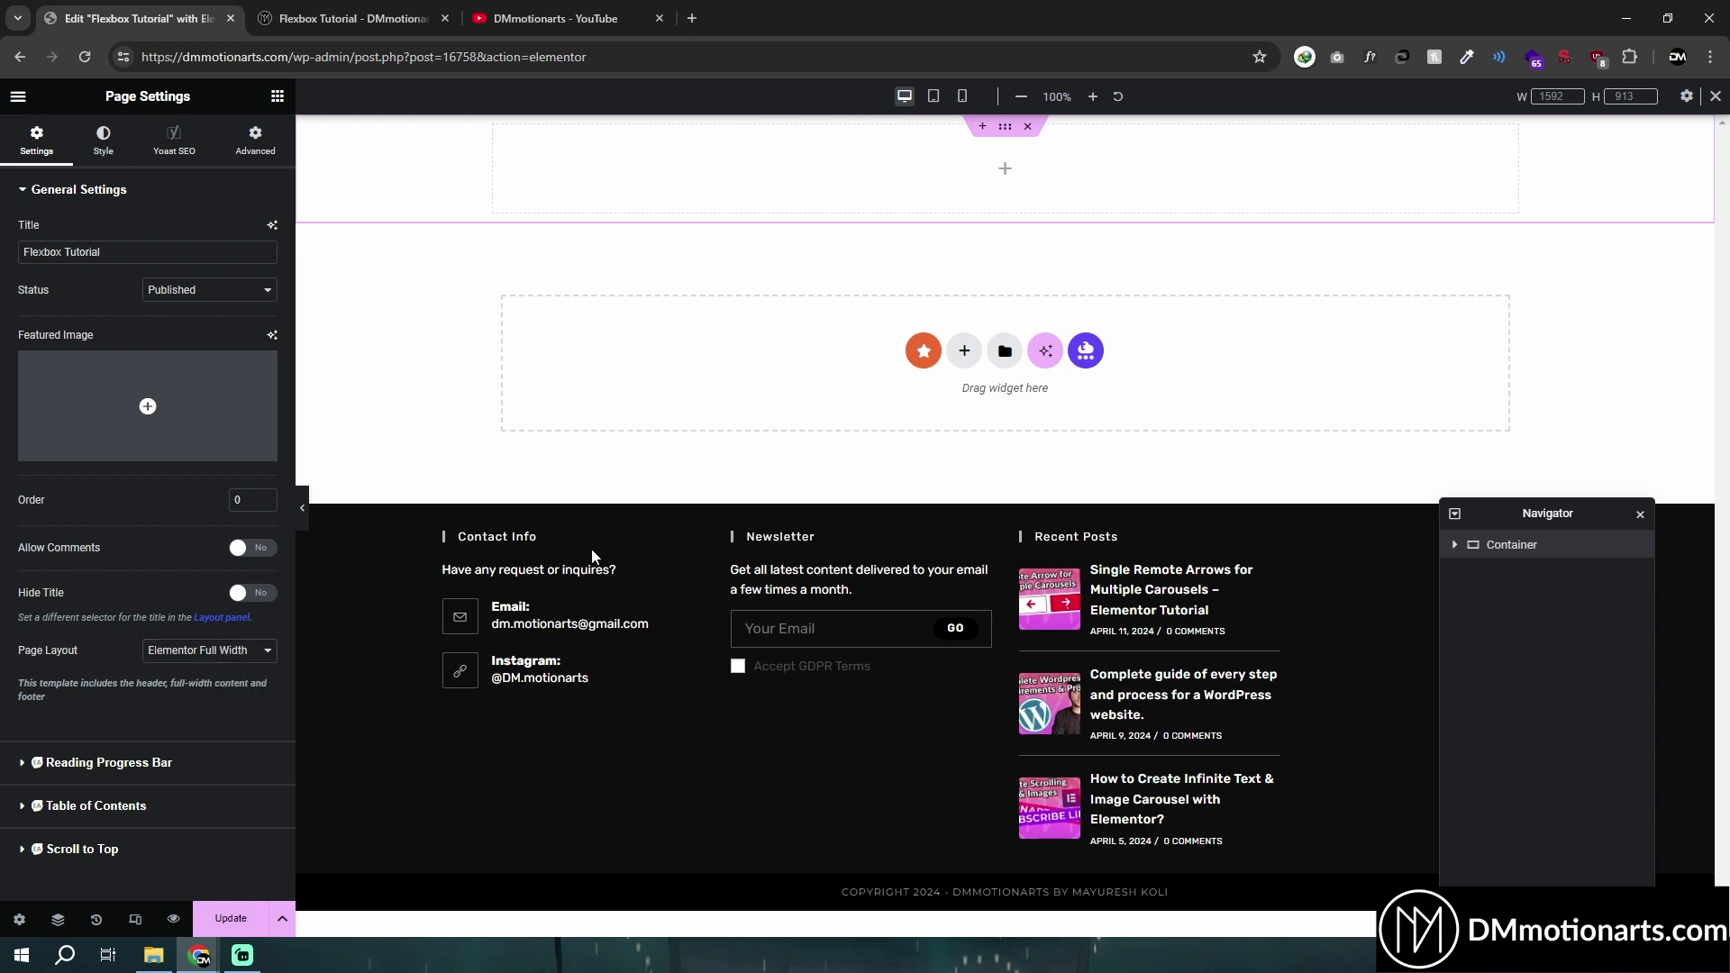
pyautogui.click(174, 647)
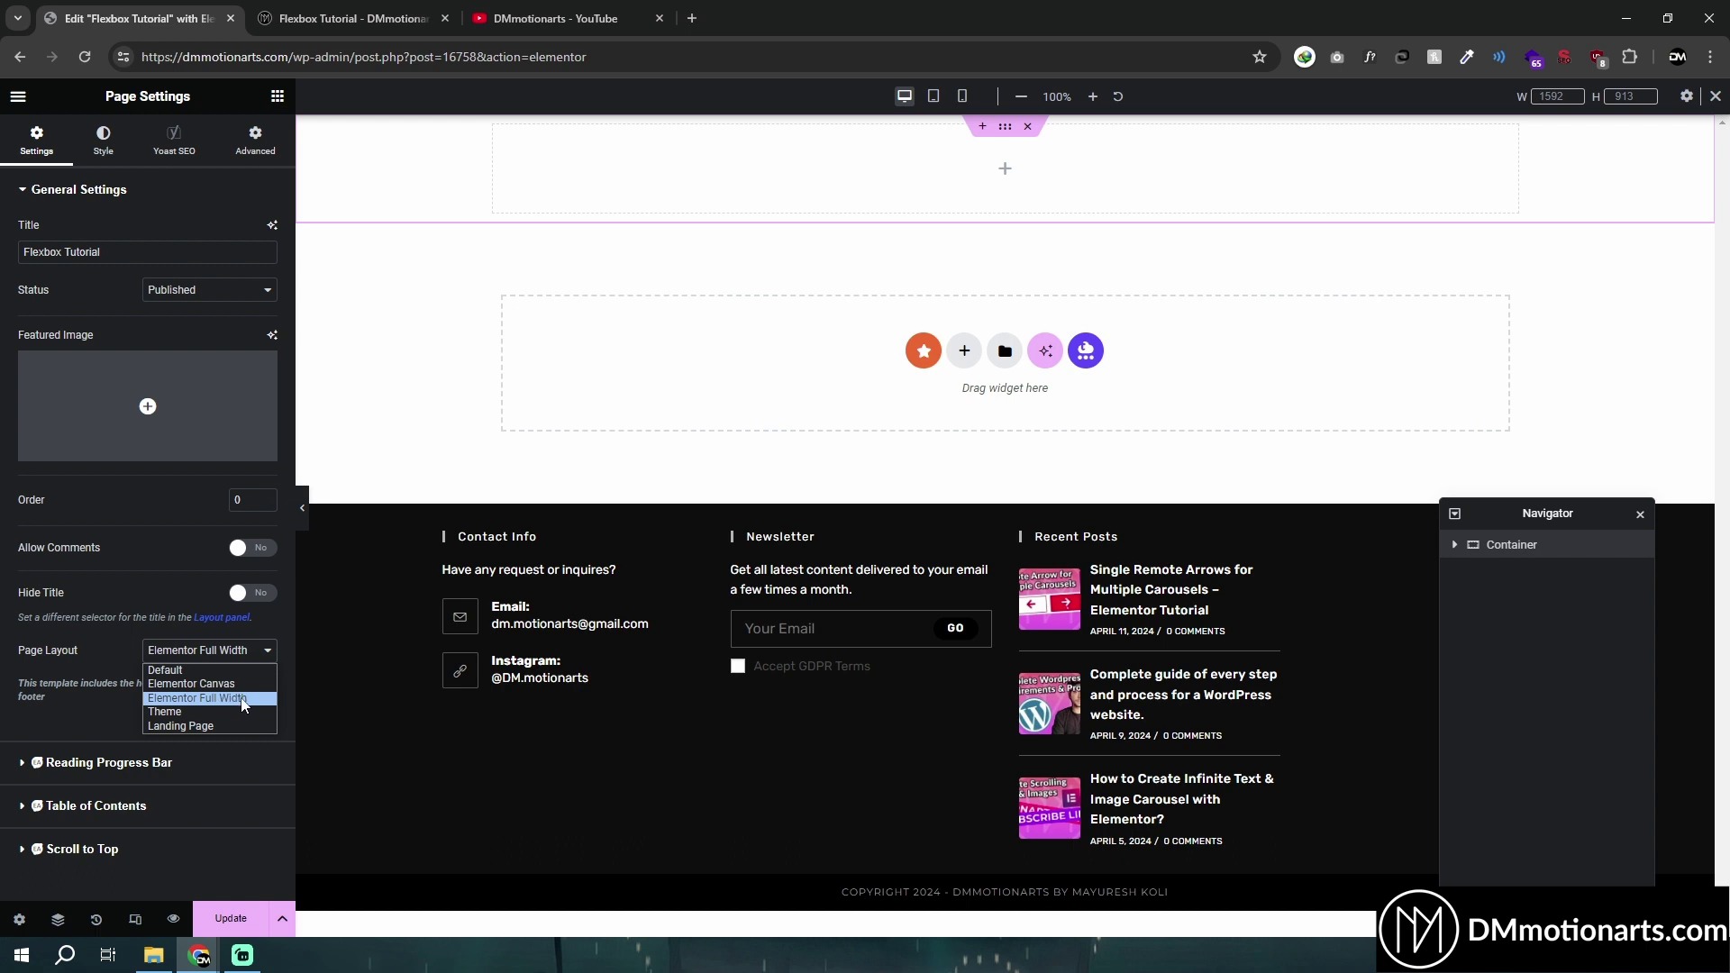
pyautogui.click(81, 699)
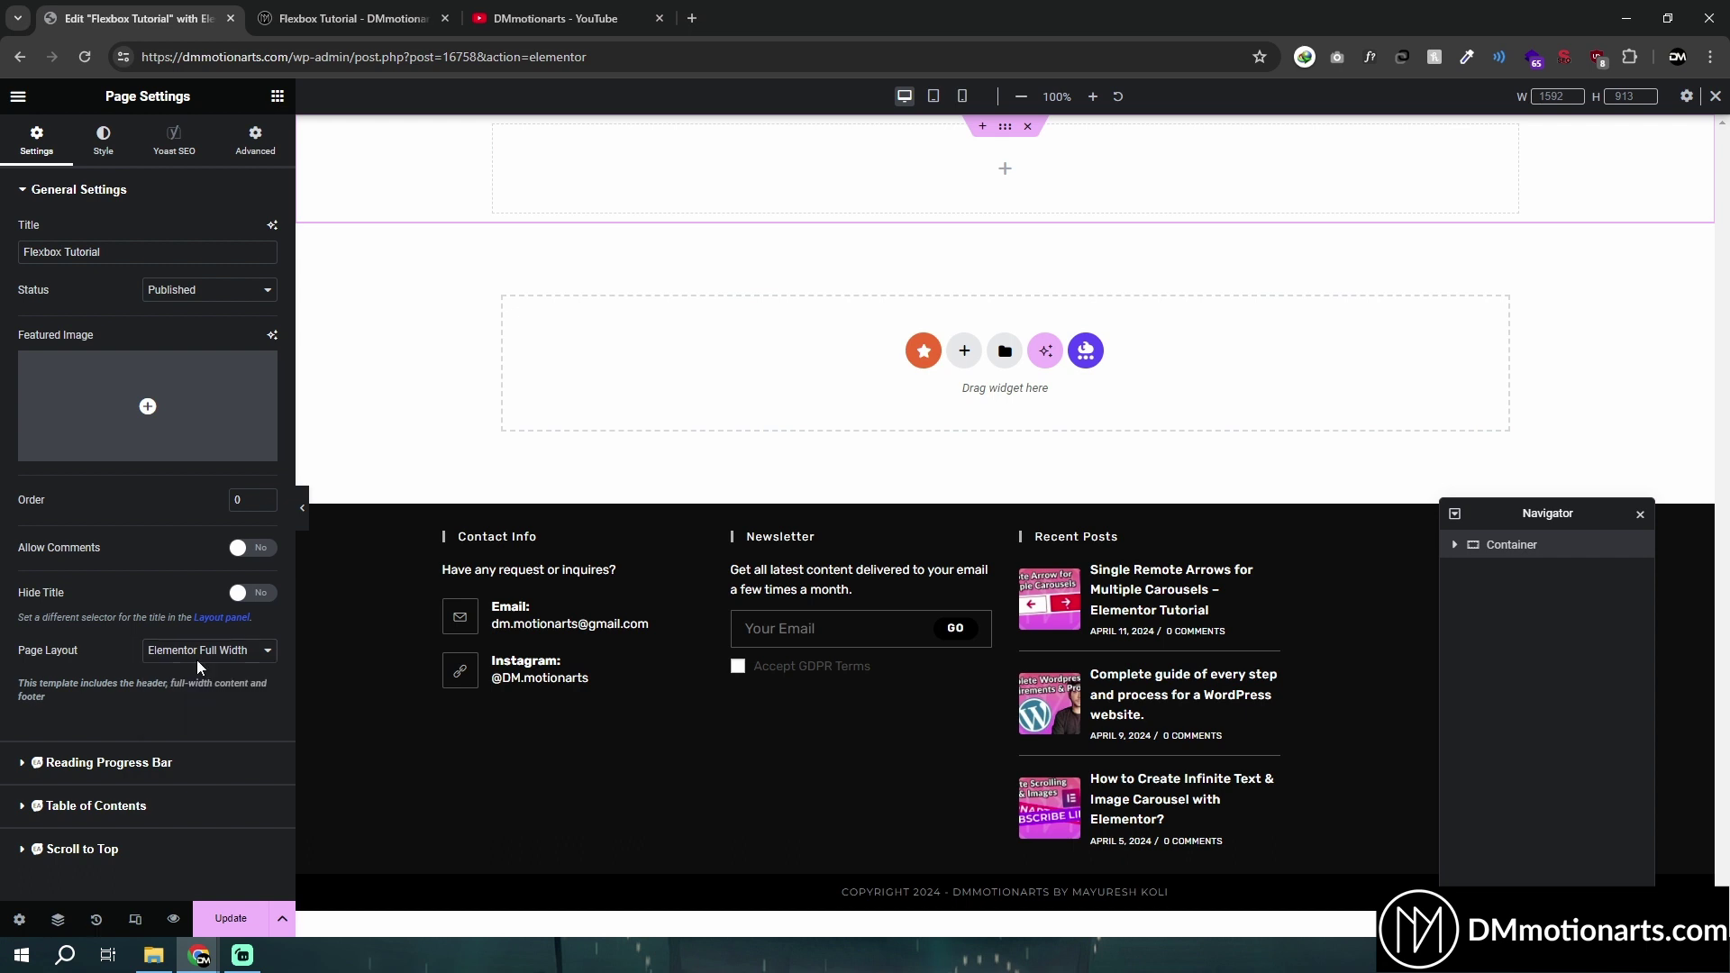
pyautogui.click(196, 651)
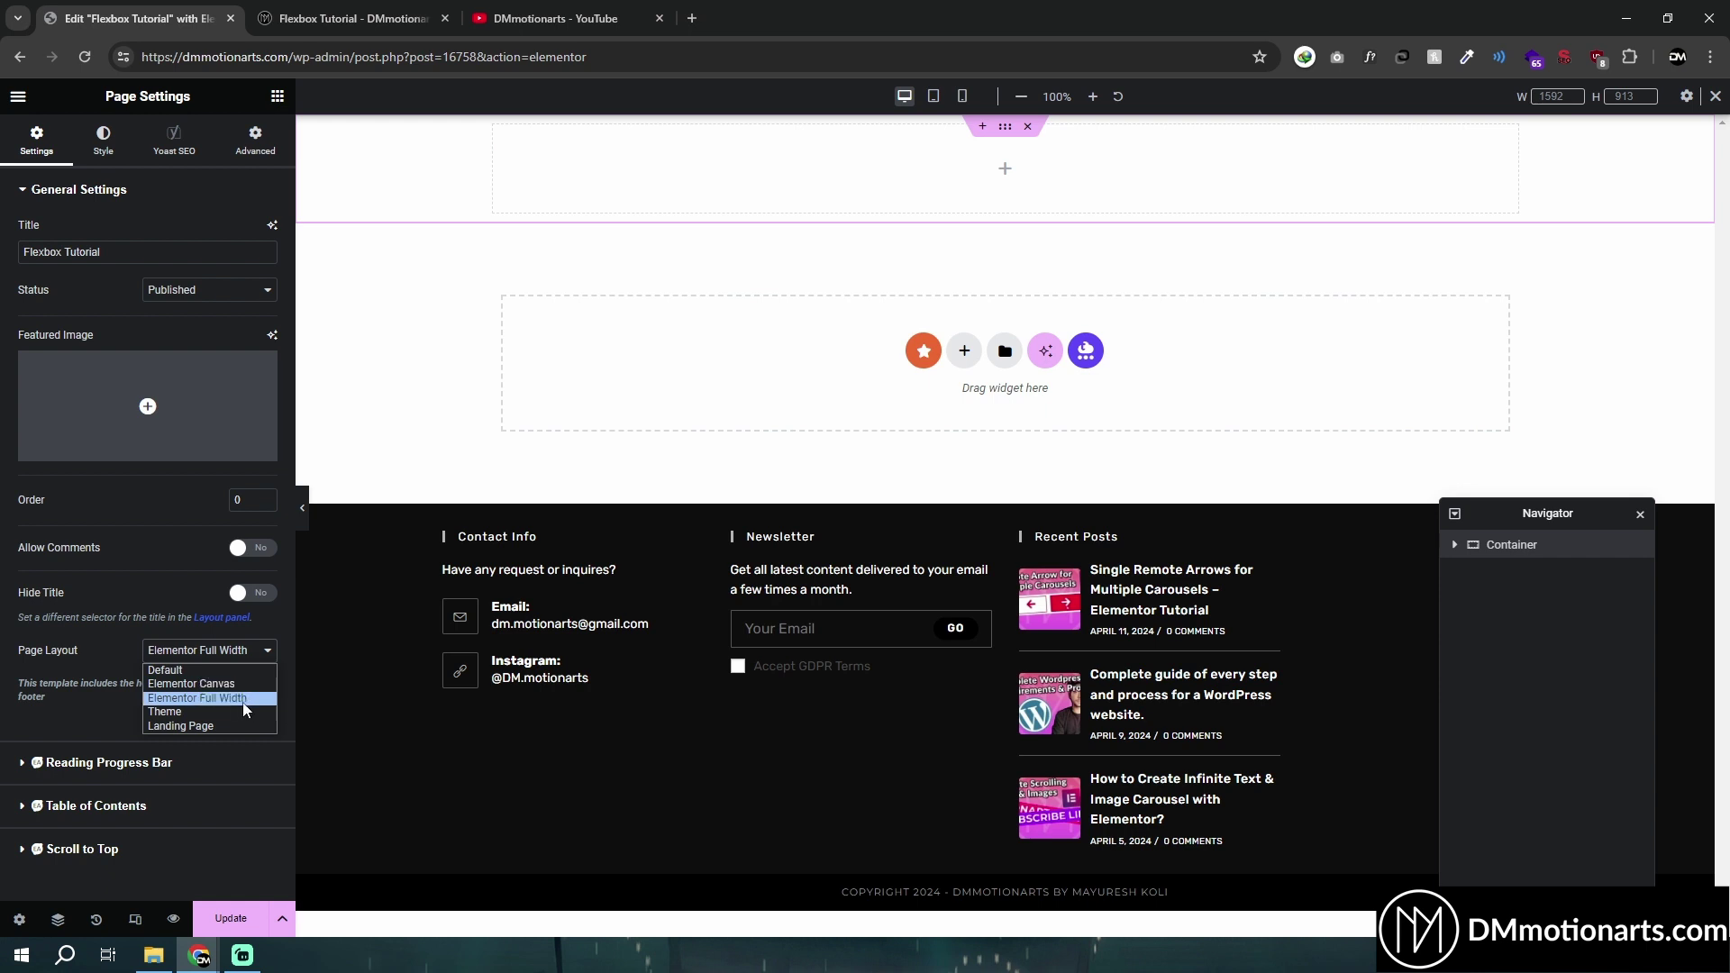
pyautogui.click(2, 683)
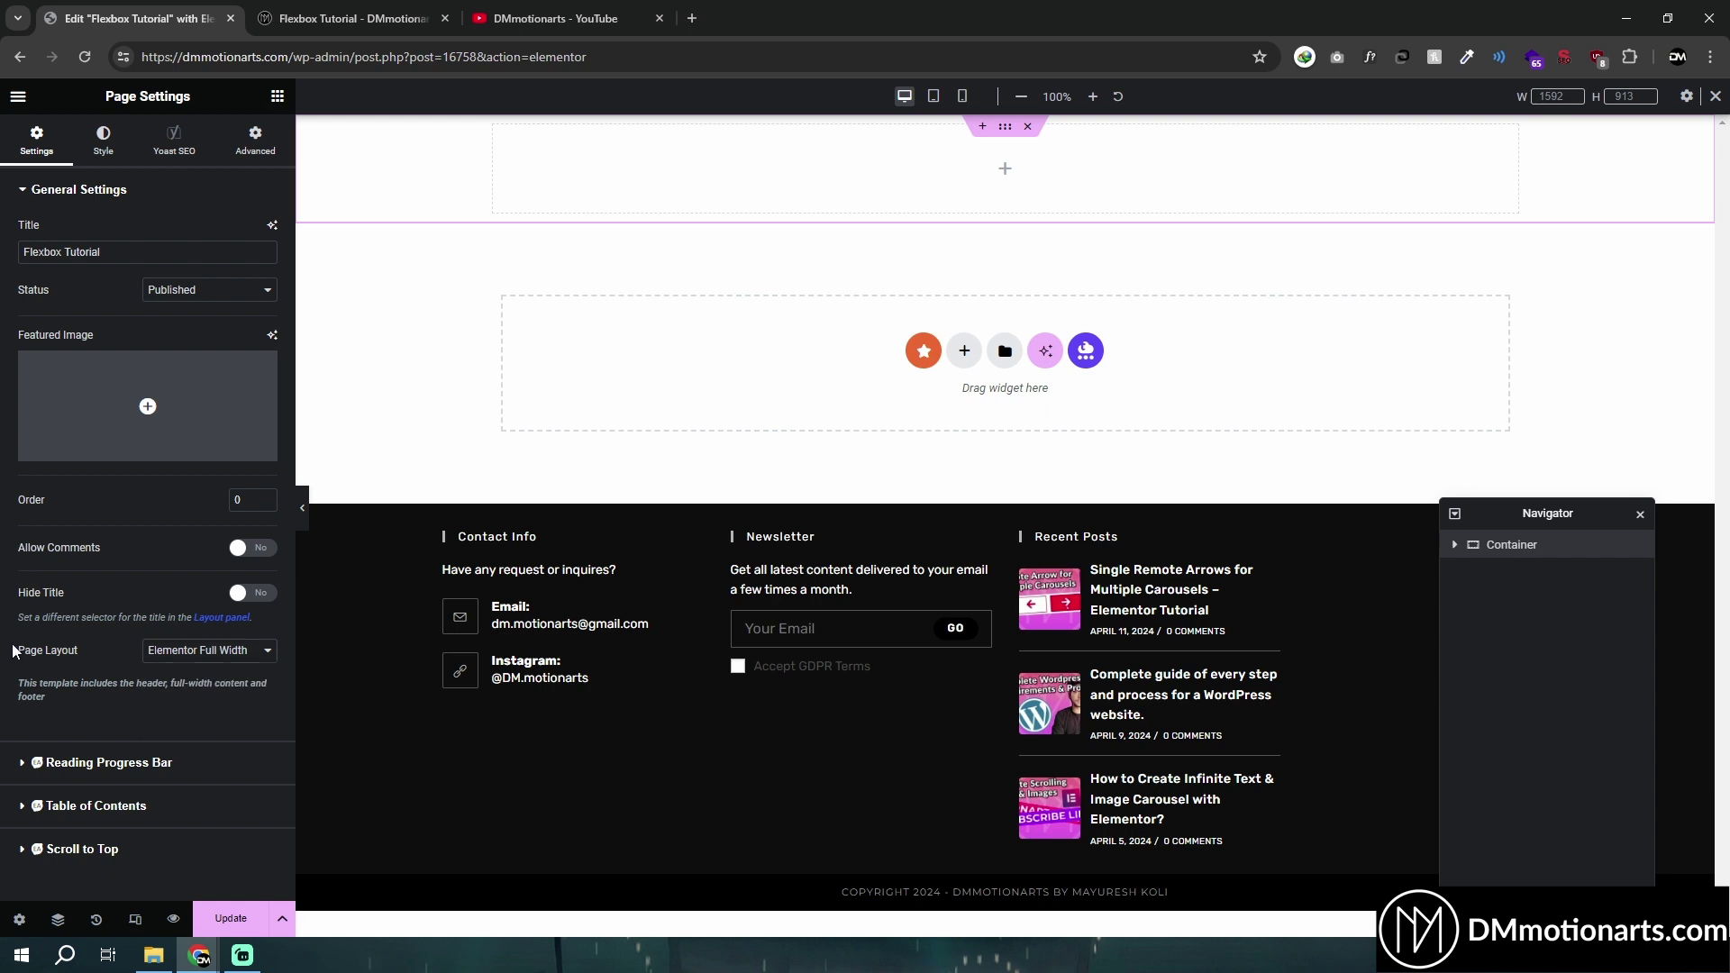
# Look through the DMmotionarts video list on YouTube and recheck the page layout options back in the Elementor editor
pyautogui.click(555, 18)
pyautogui.scroll(-8, 1229, 630)
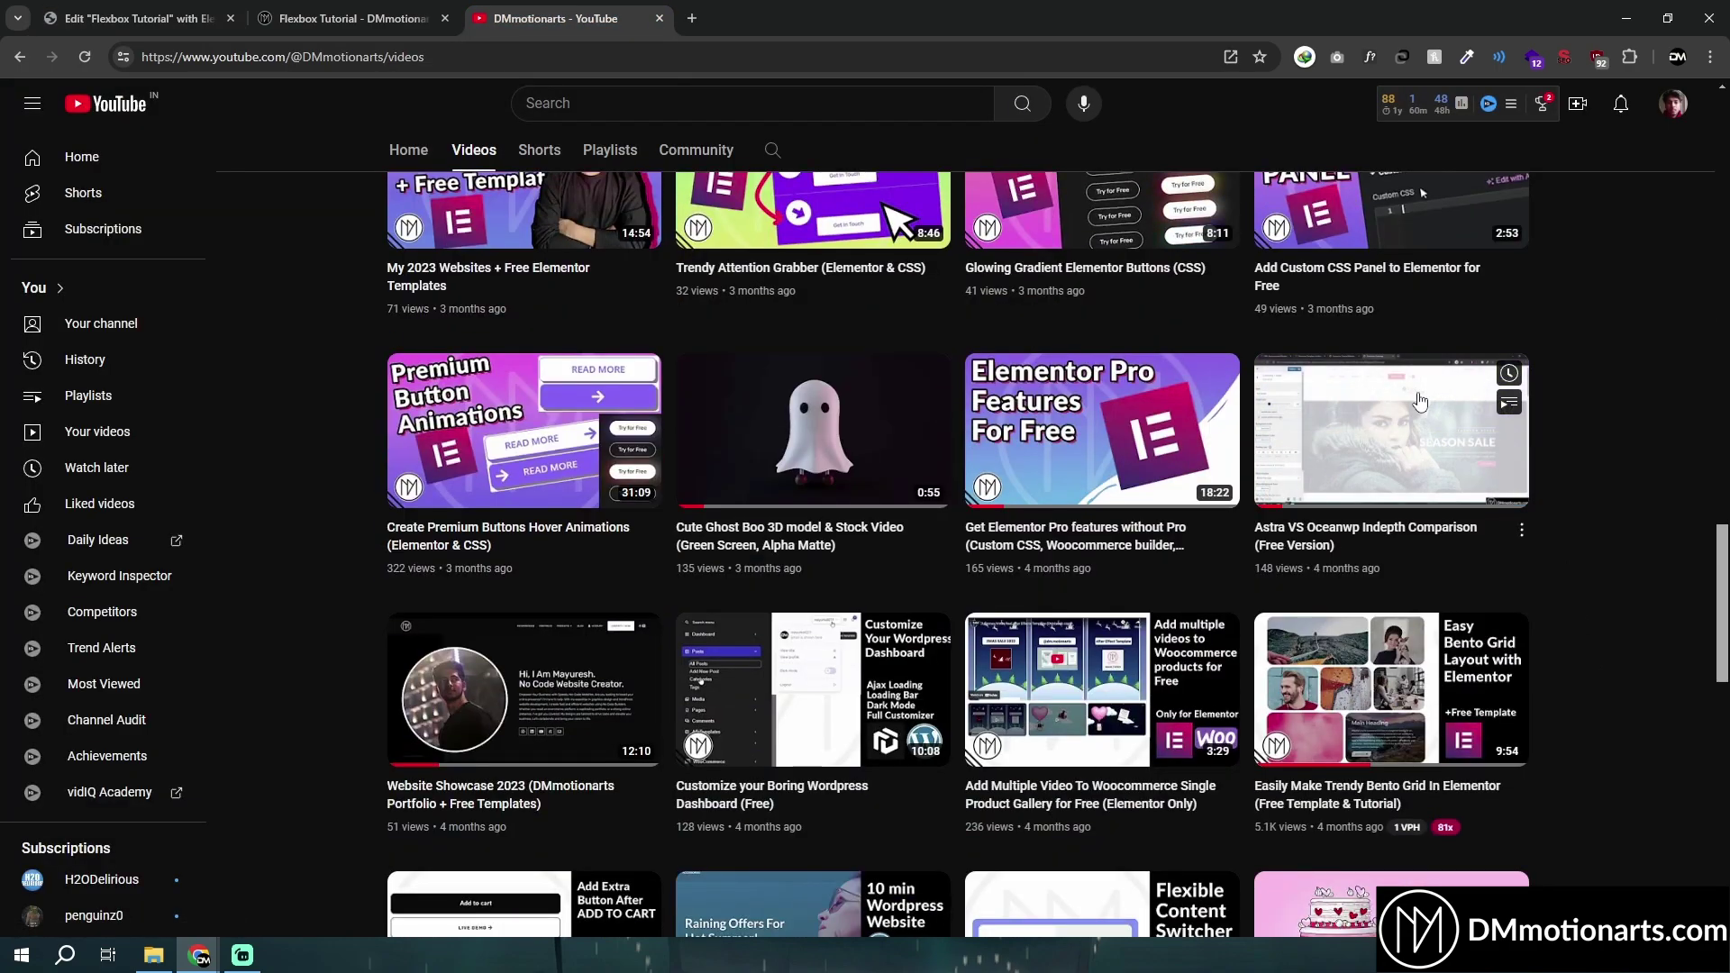
pyautogui.click(135, 18)
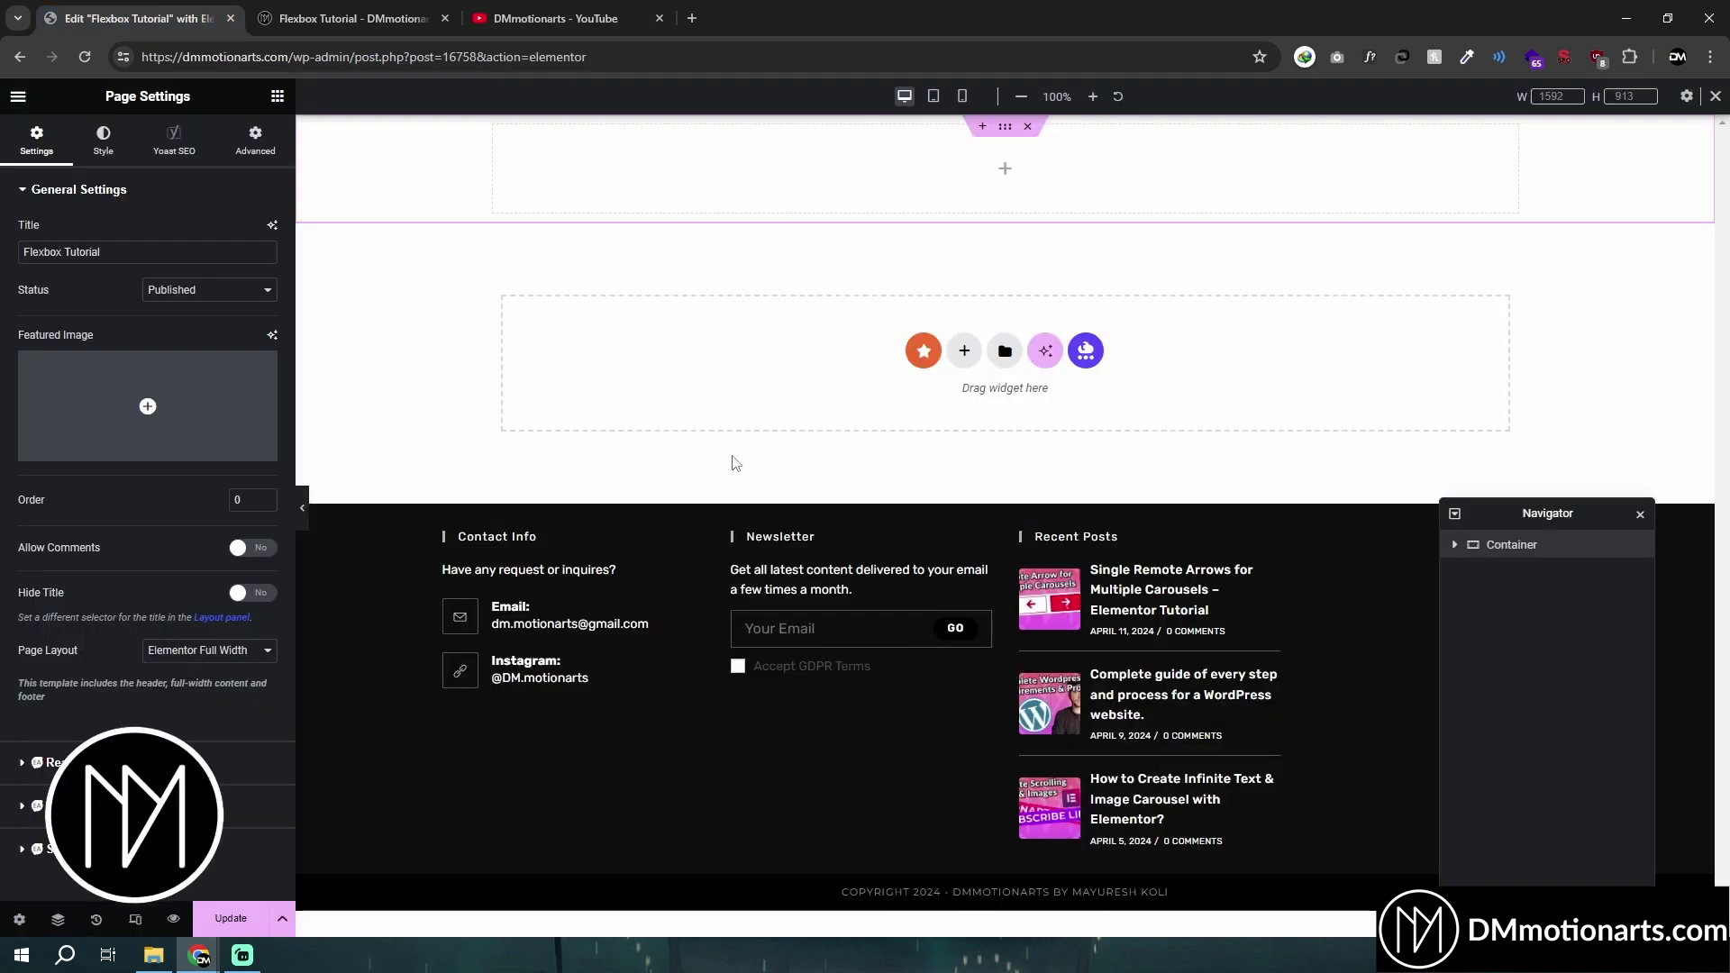
pyautogui.click(200, 652)
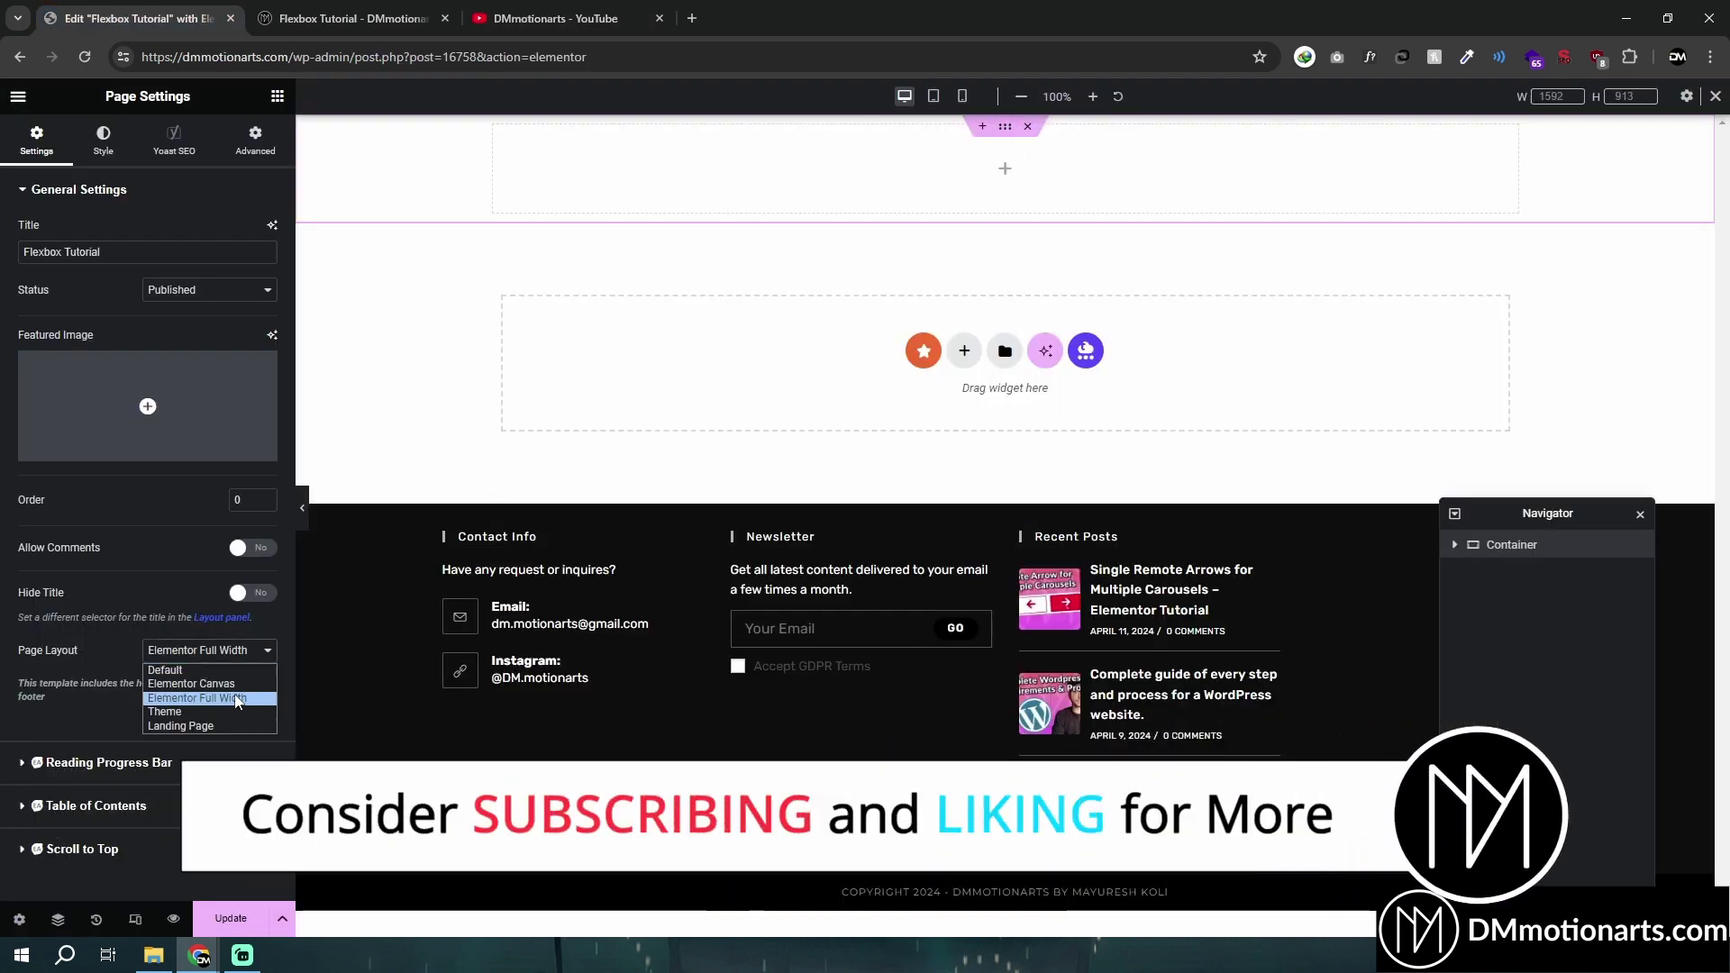
pyautogui.click(78, 662)
# View the container's settings and the editing history, toggle the Navigator, and return to the widget list
pyautogui.click(1003, 129)
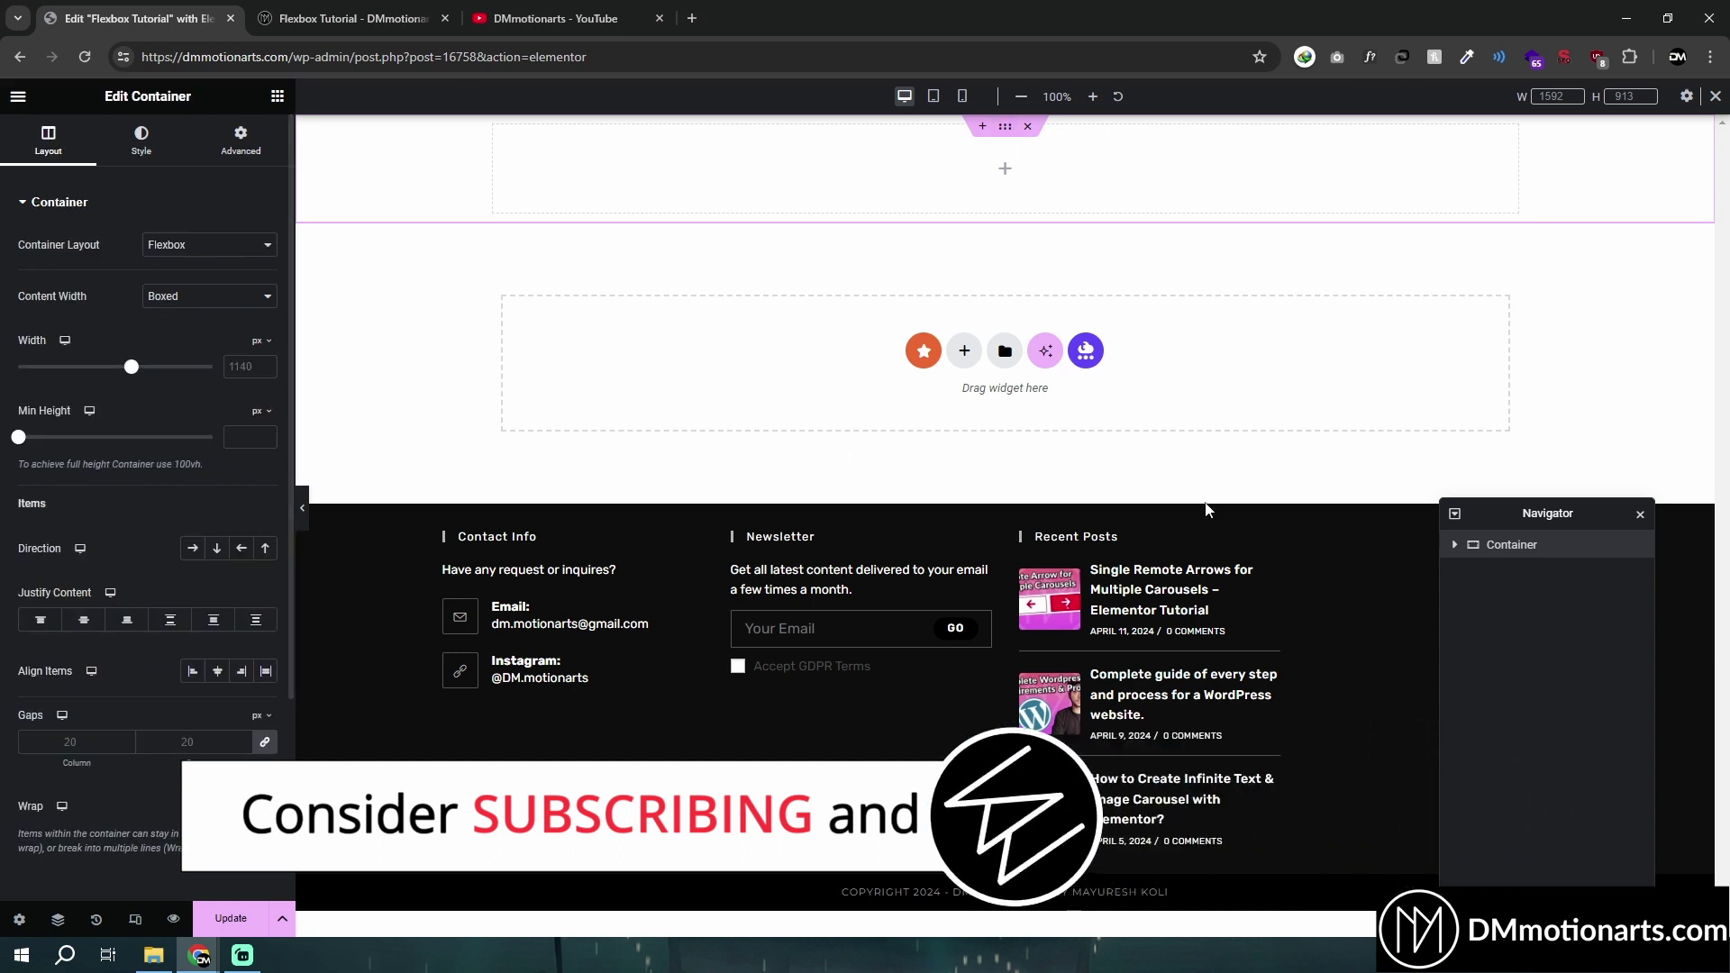
pyautogui.click(87, 919)
pyautogui.click(58, 923)
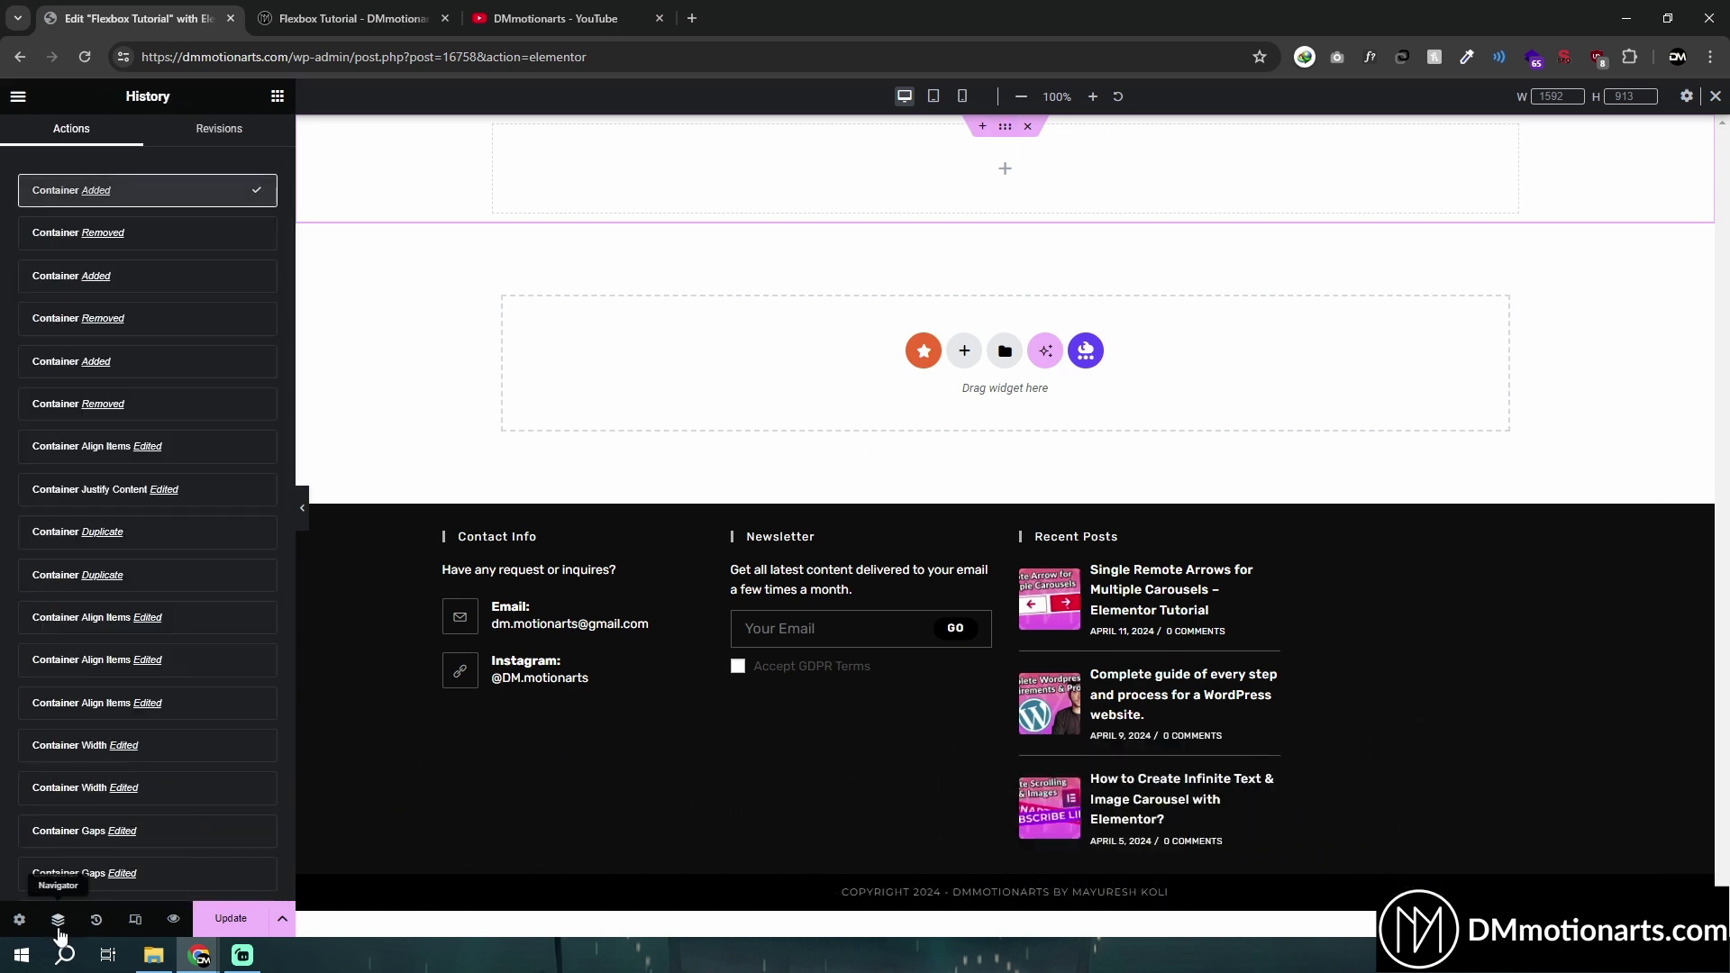
pyautogui.click(58, 920)
pyautogui.click(57, 921)
pyautogui.click(58, 921)
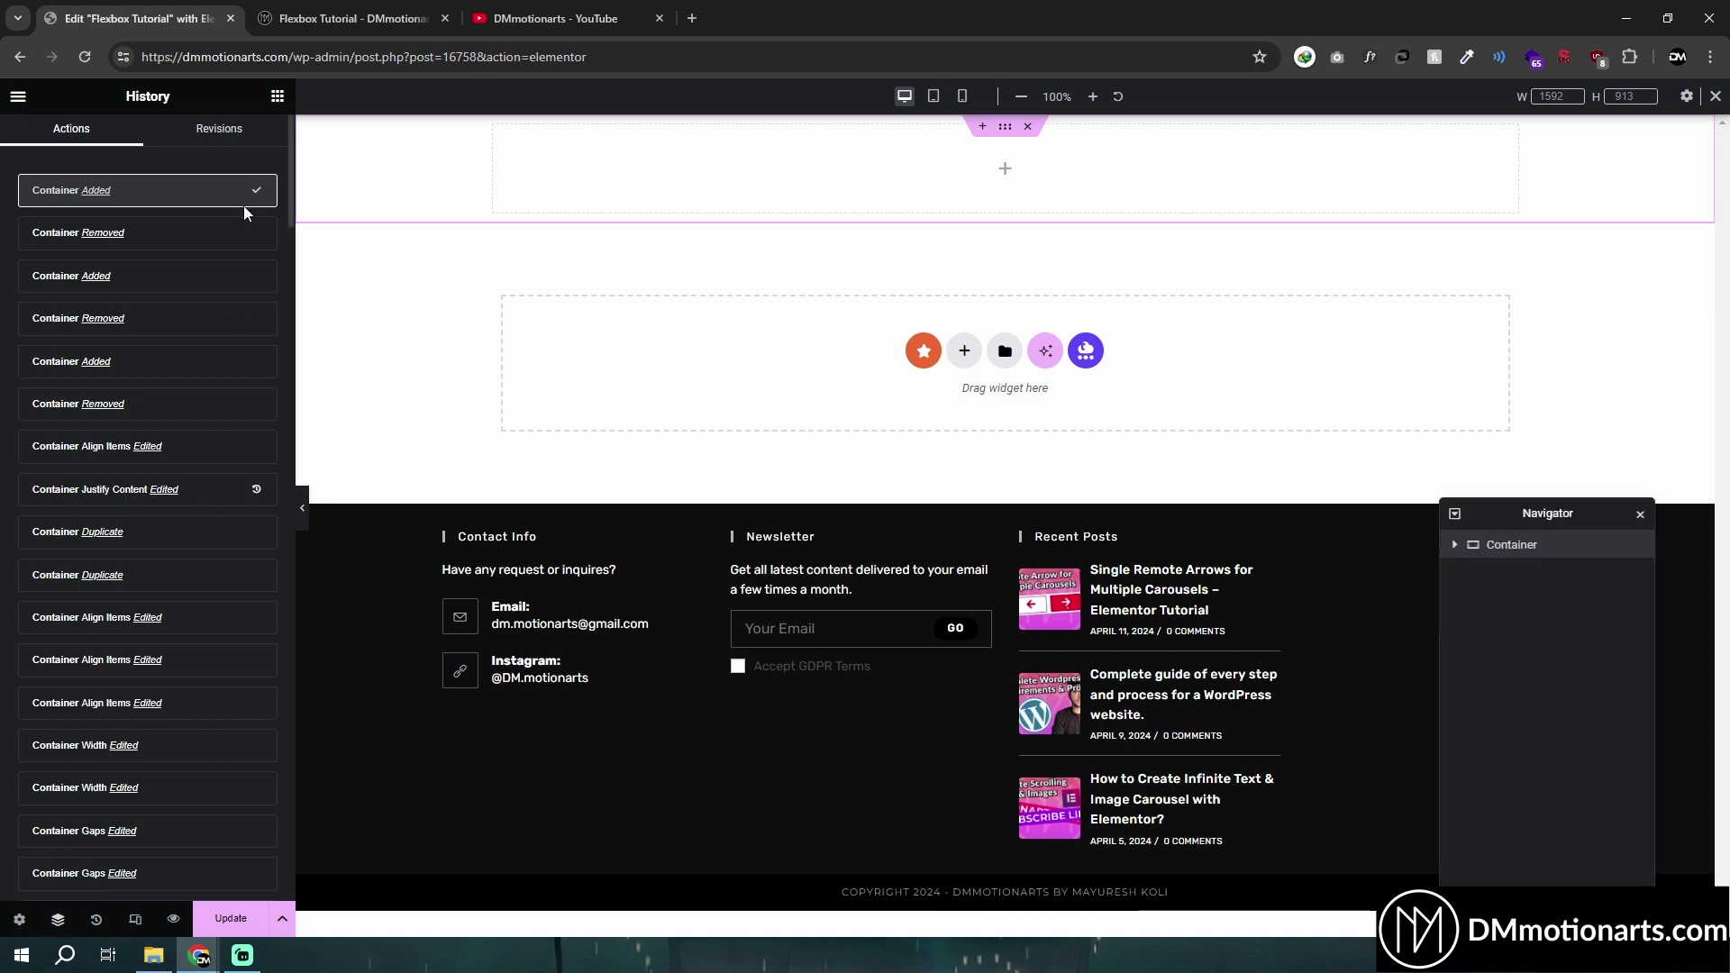
pyautogui.click(279, 98)
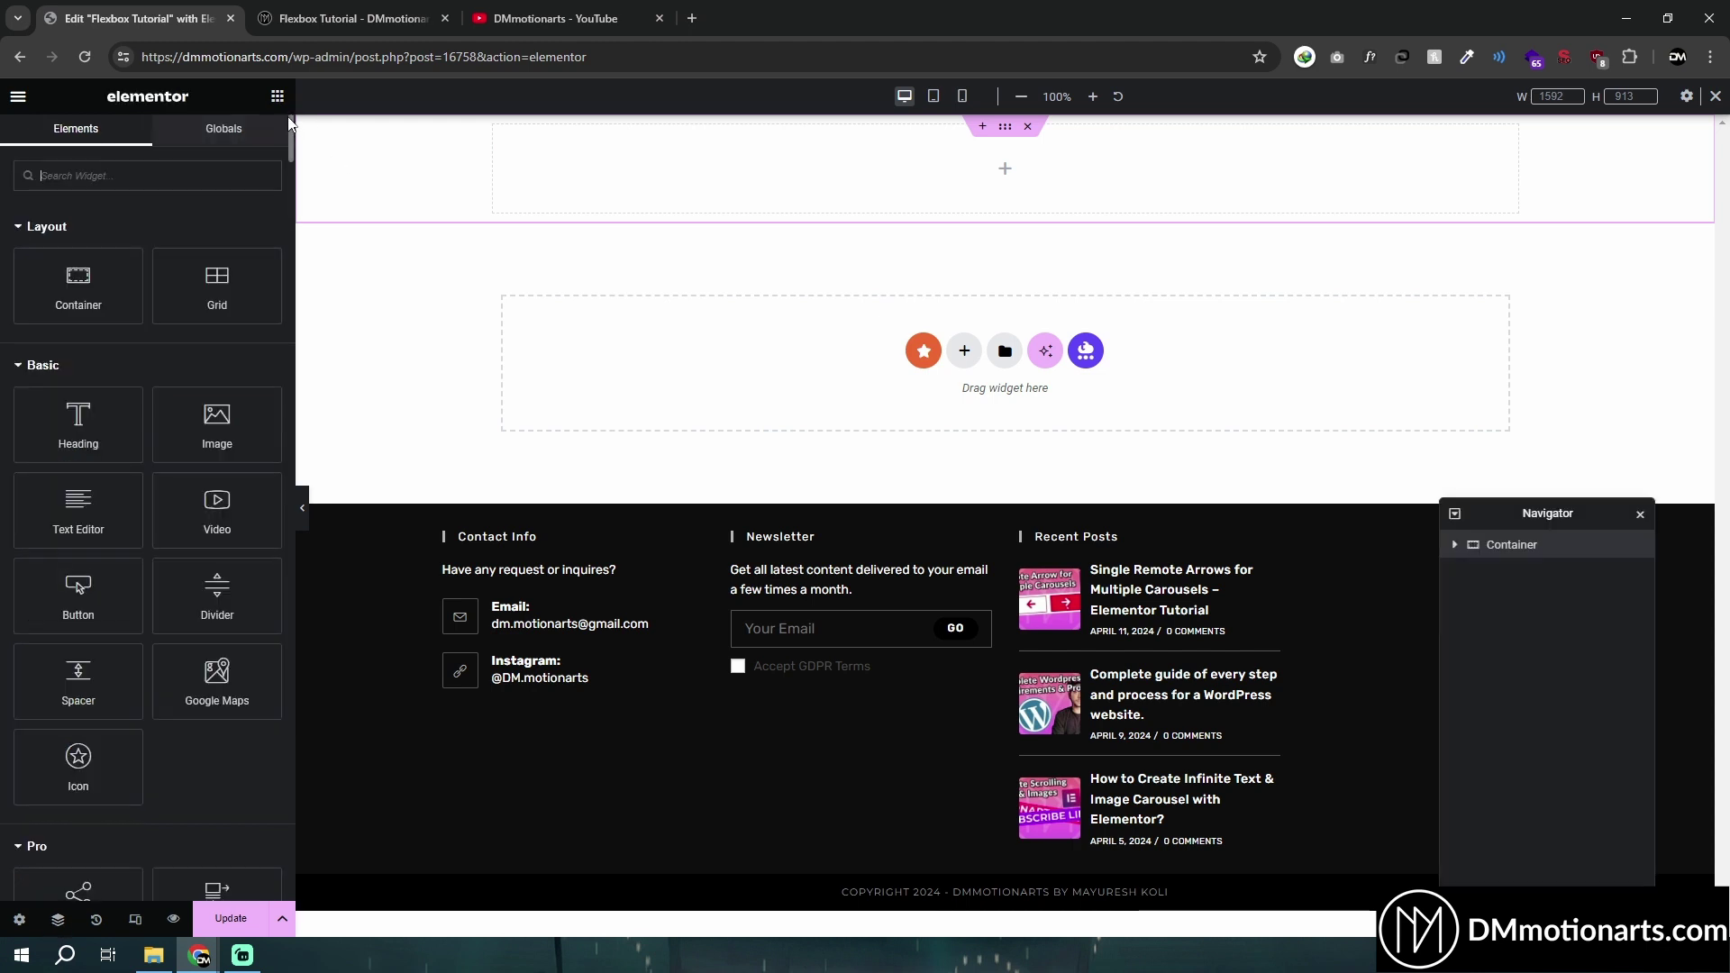
# Rename the container as Main in the Navigator and move the Navigator higher on the screen
pyautogui.doubleClick(1516, 545)
pyautogui.write('Main')
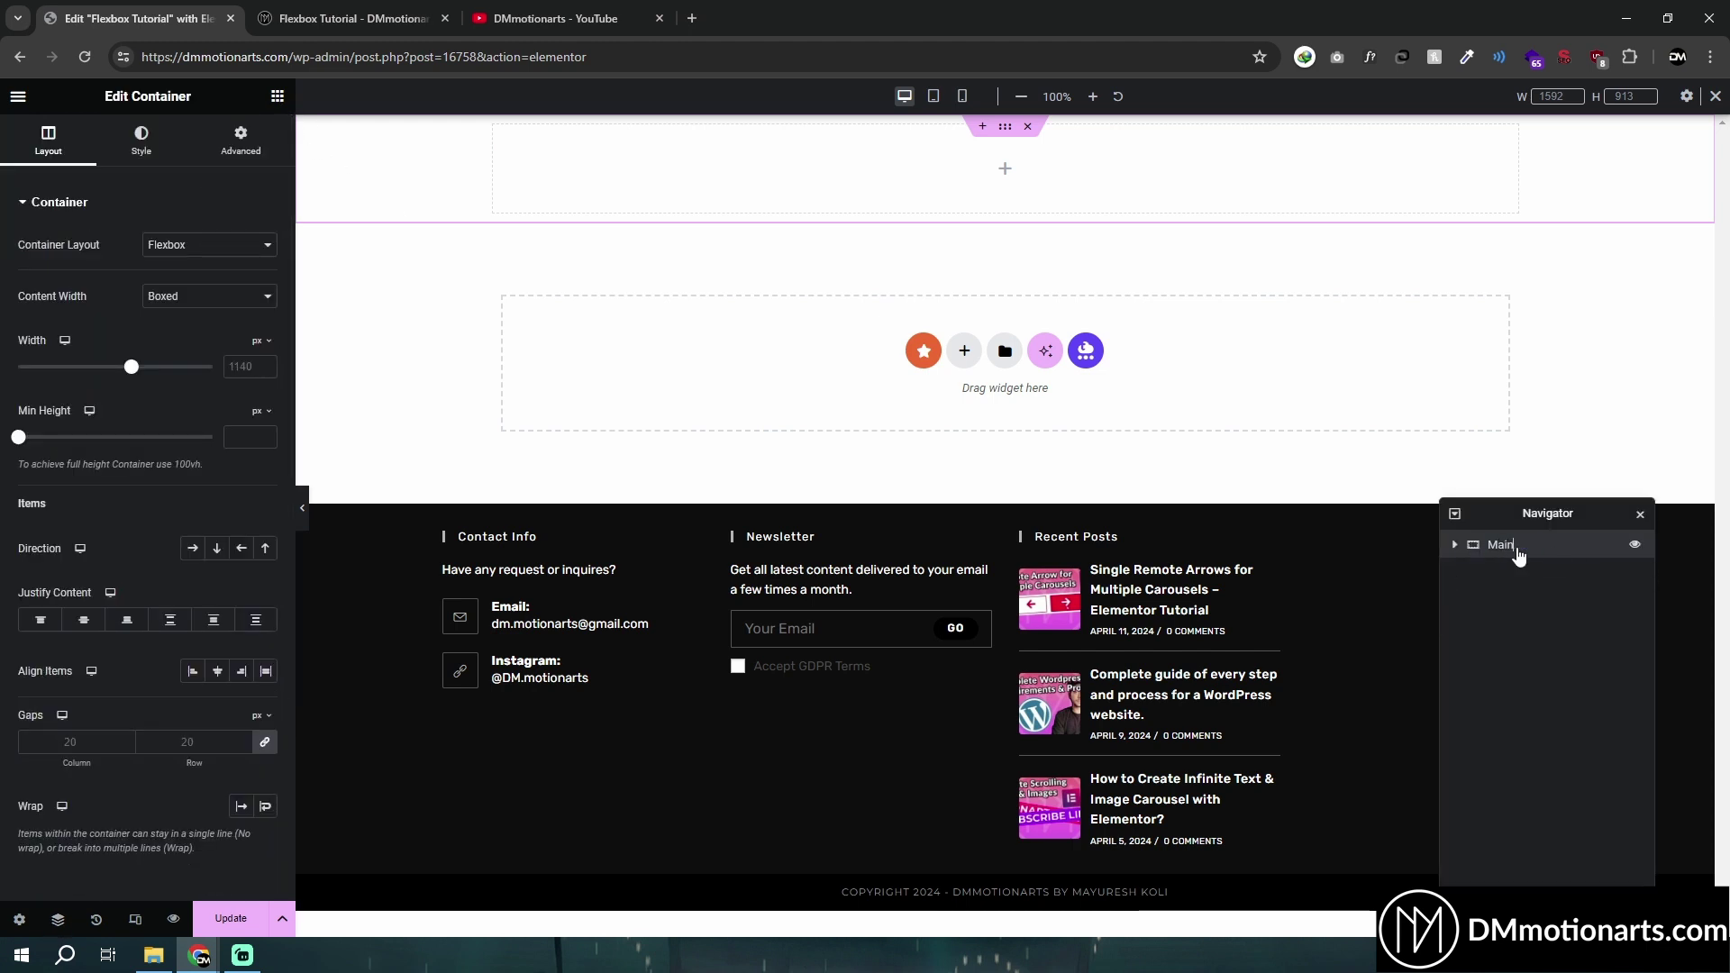
pyautogui.press('Return')
pyautogui.moveTo(1506, 512); pyautogui.dragTo(1505, 388)
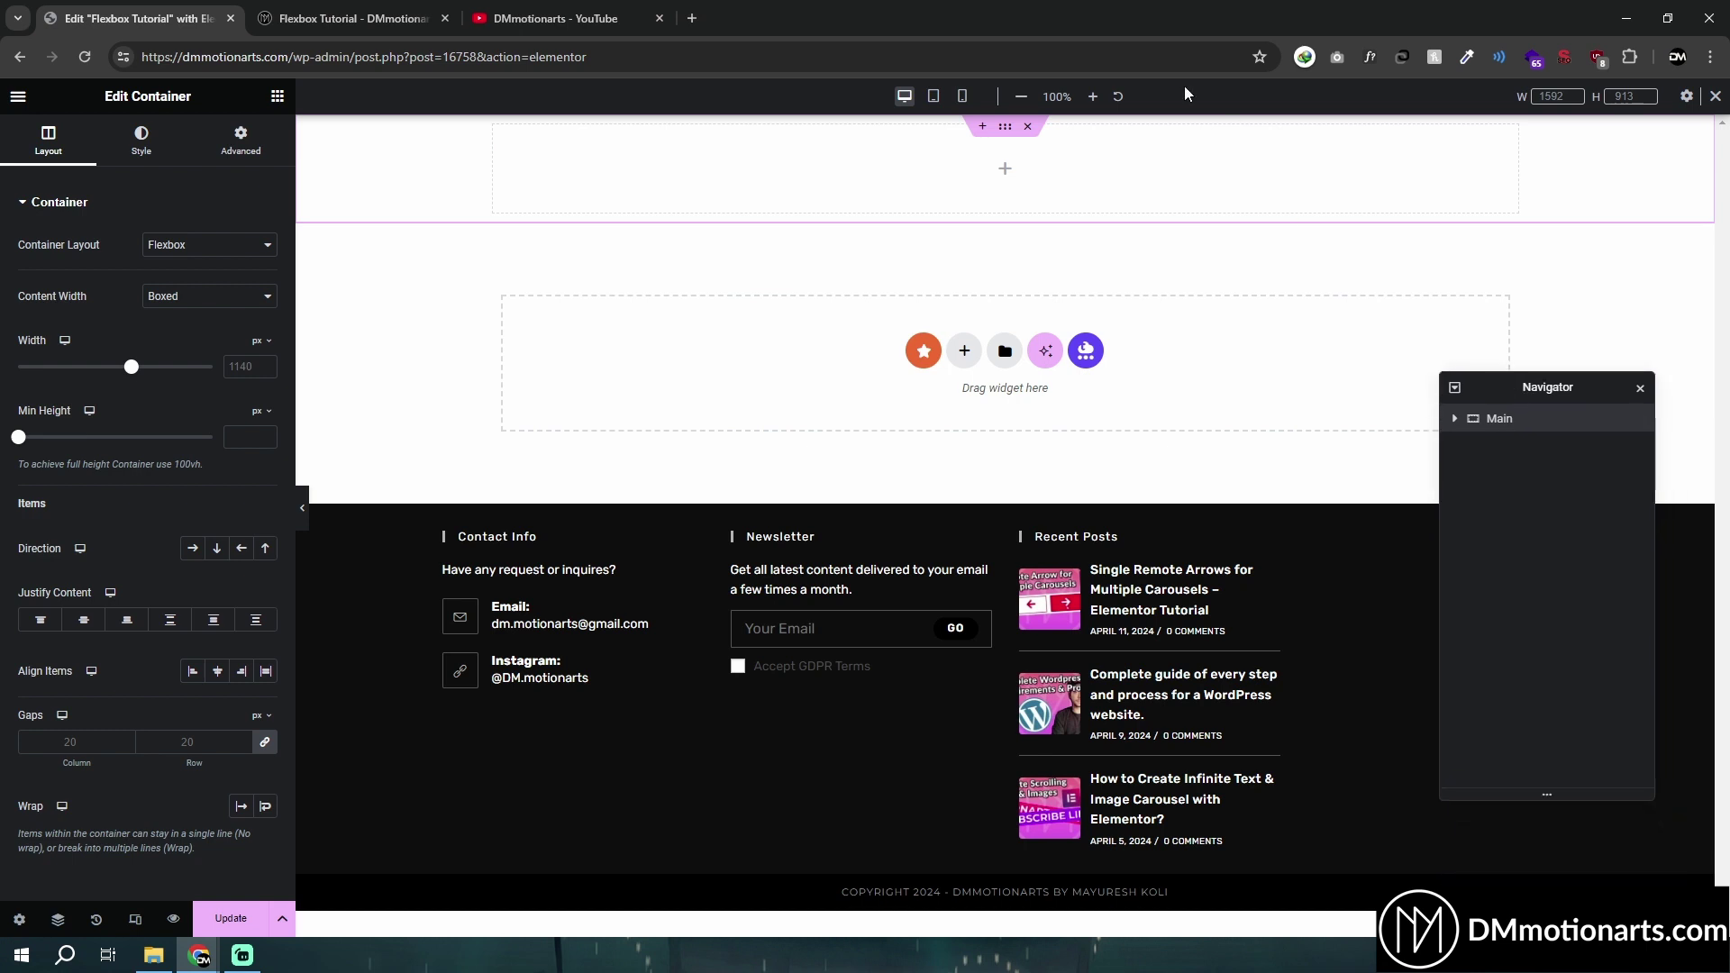
pyautogui.click(843, 205)
pyautogui.moveTo(79, 281); pyautogui.dragTo(829, 167)
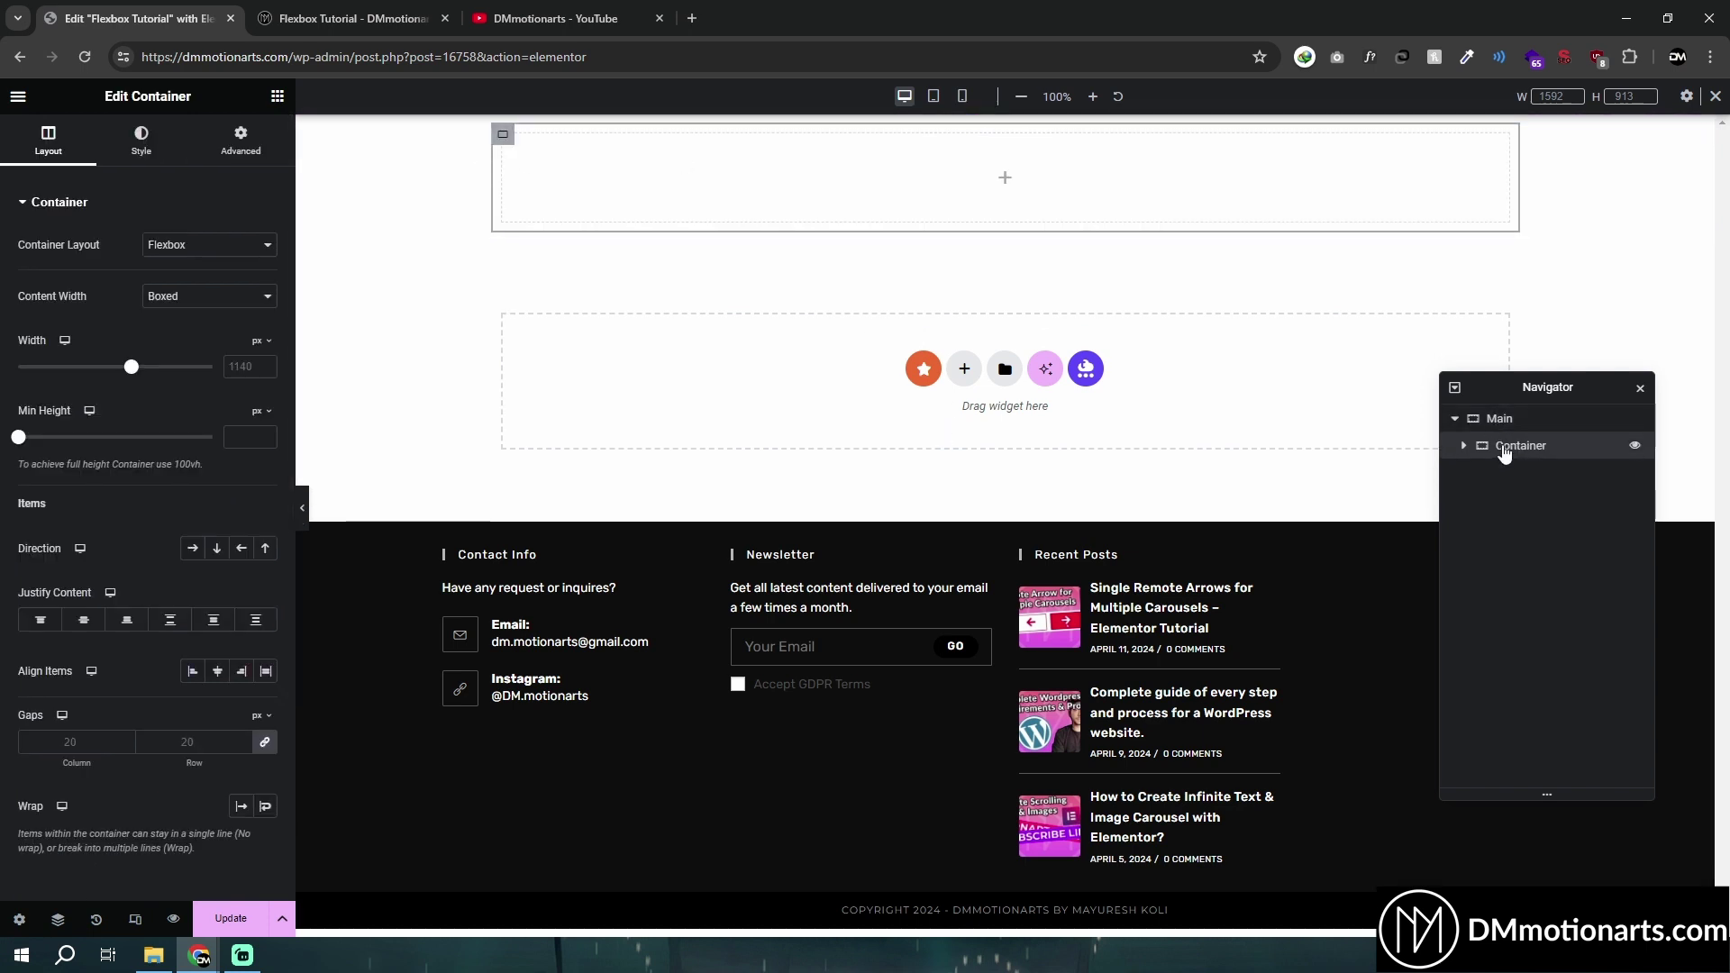
pyautogui.hotkey('ctrl', 'z')
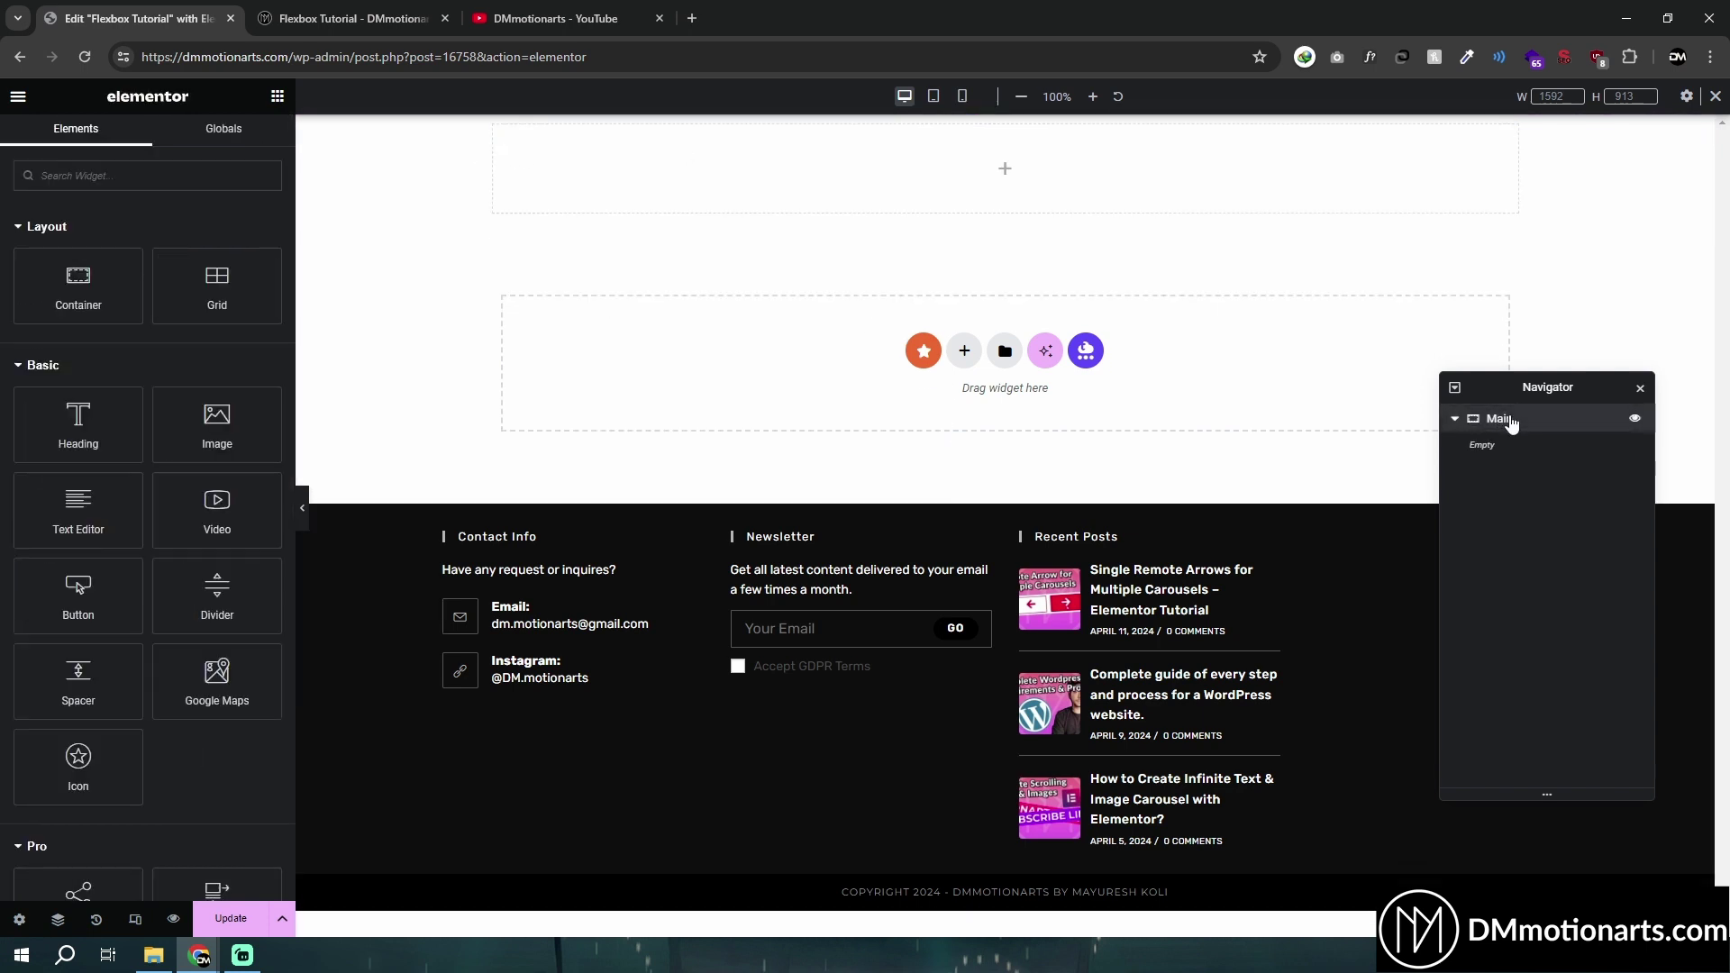
# Add a new container nested inside the Main container
pyautogui.click(1514, 421)
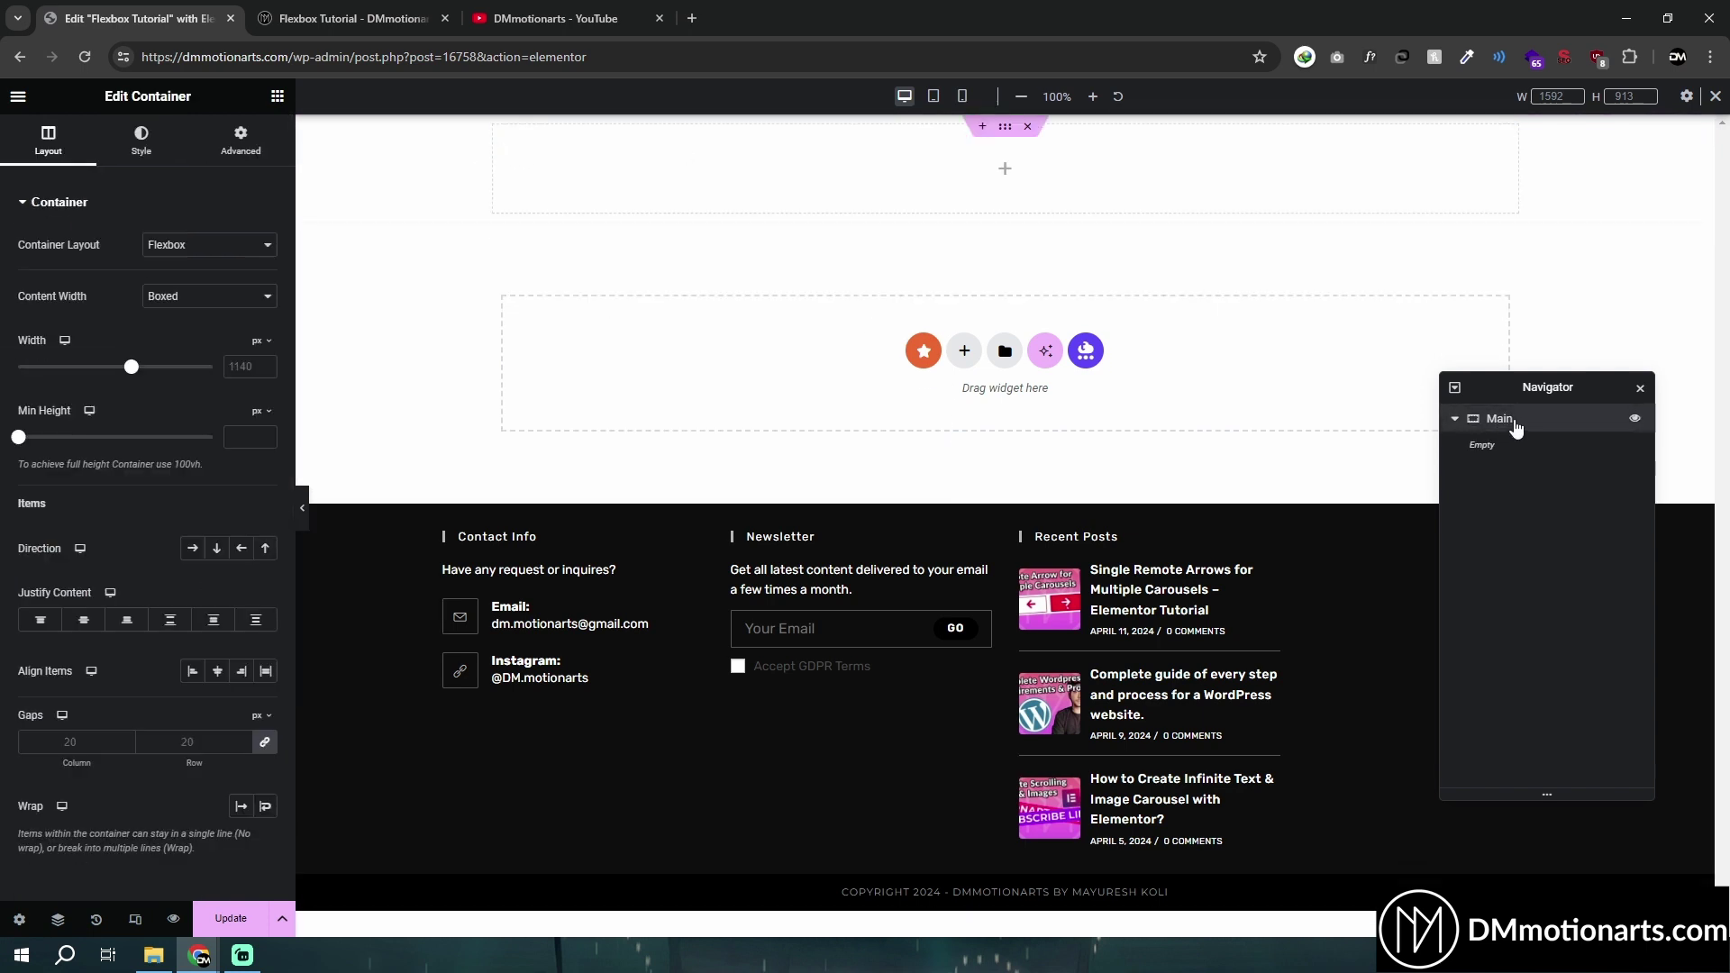
pyautogui.click(278, 96)
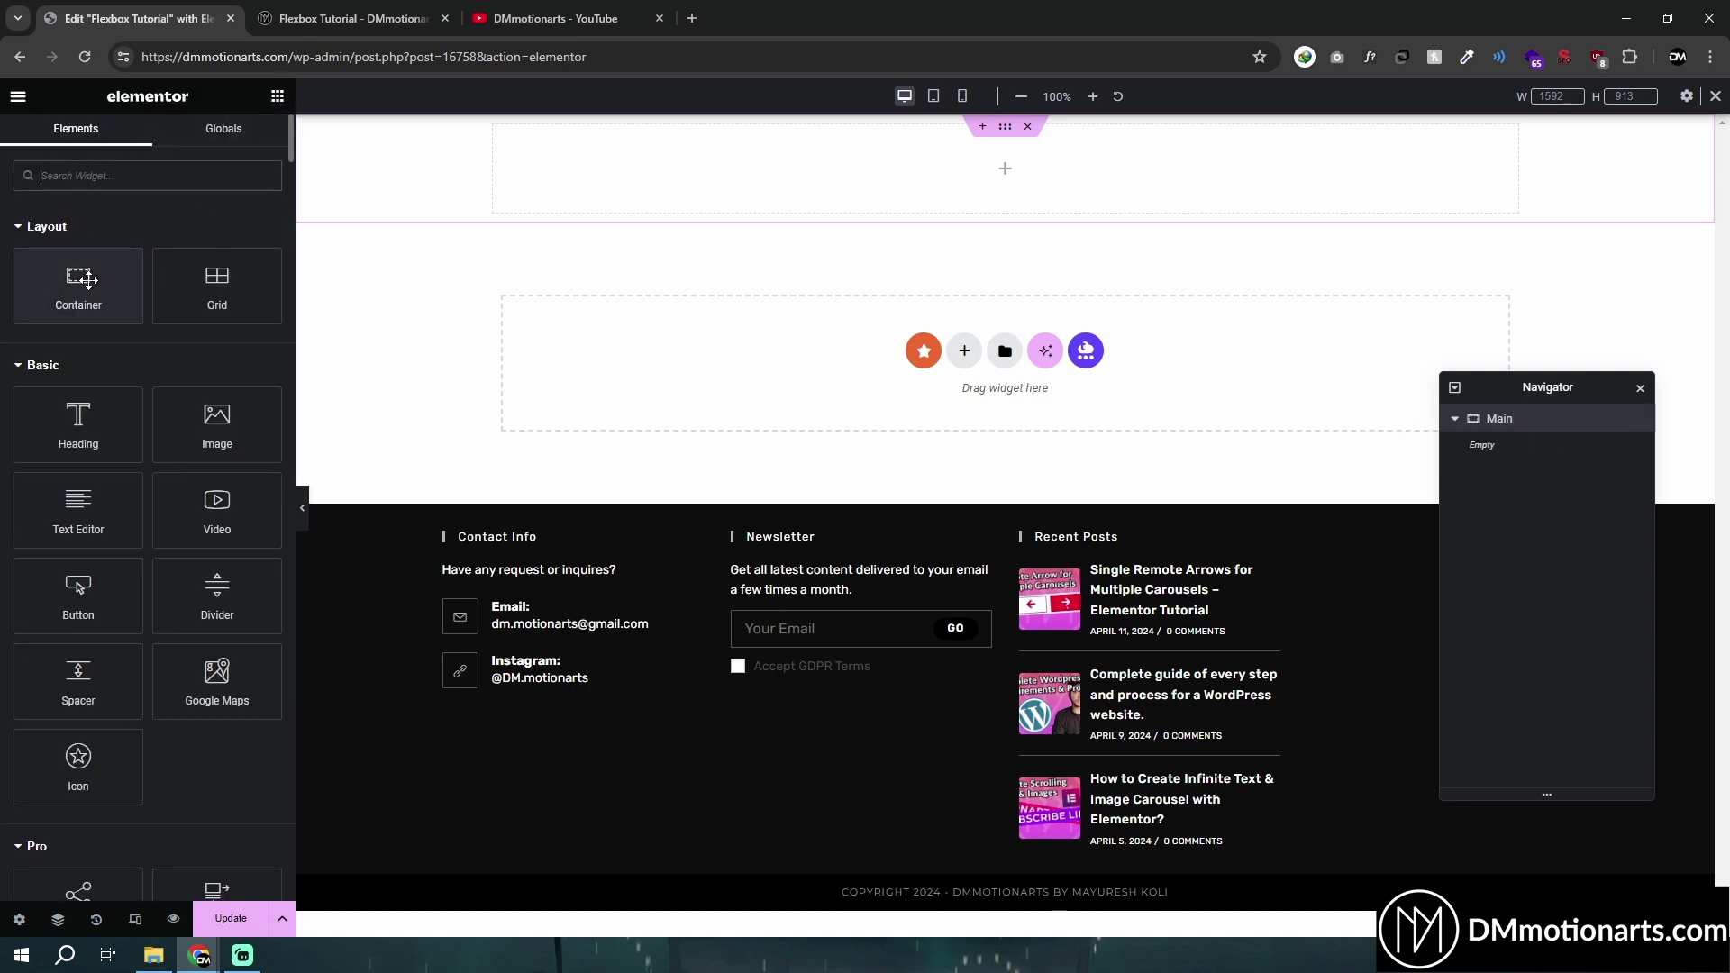
pyautogui.moveTo(88, 286); pyautogui.dragTo(720, 381)
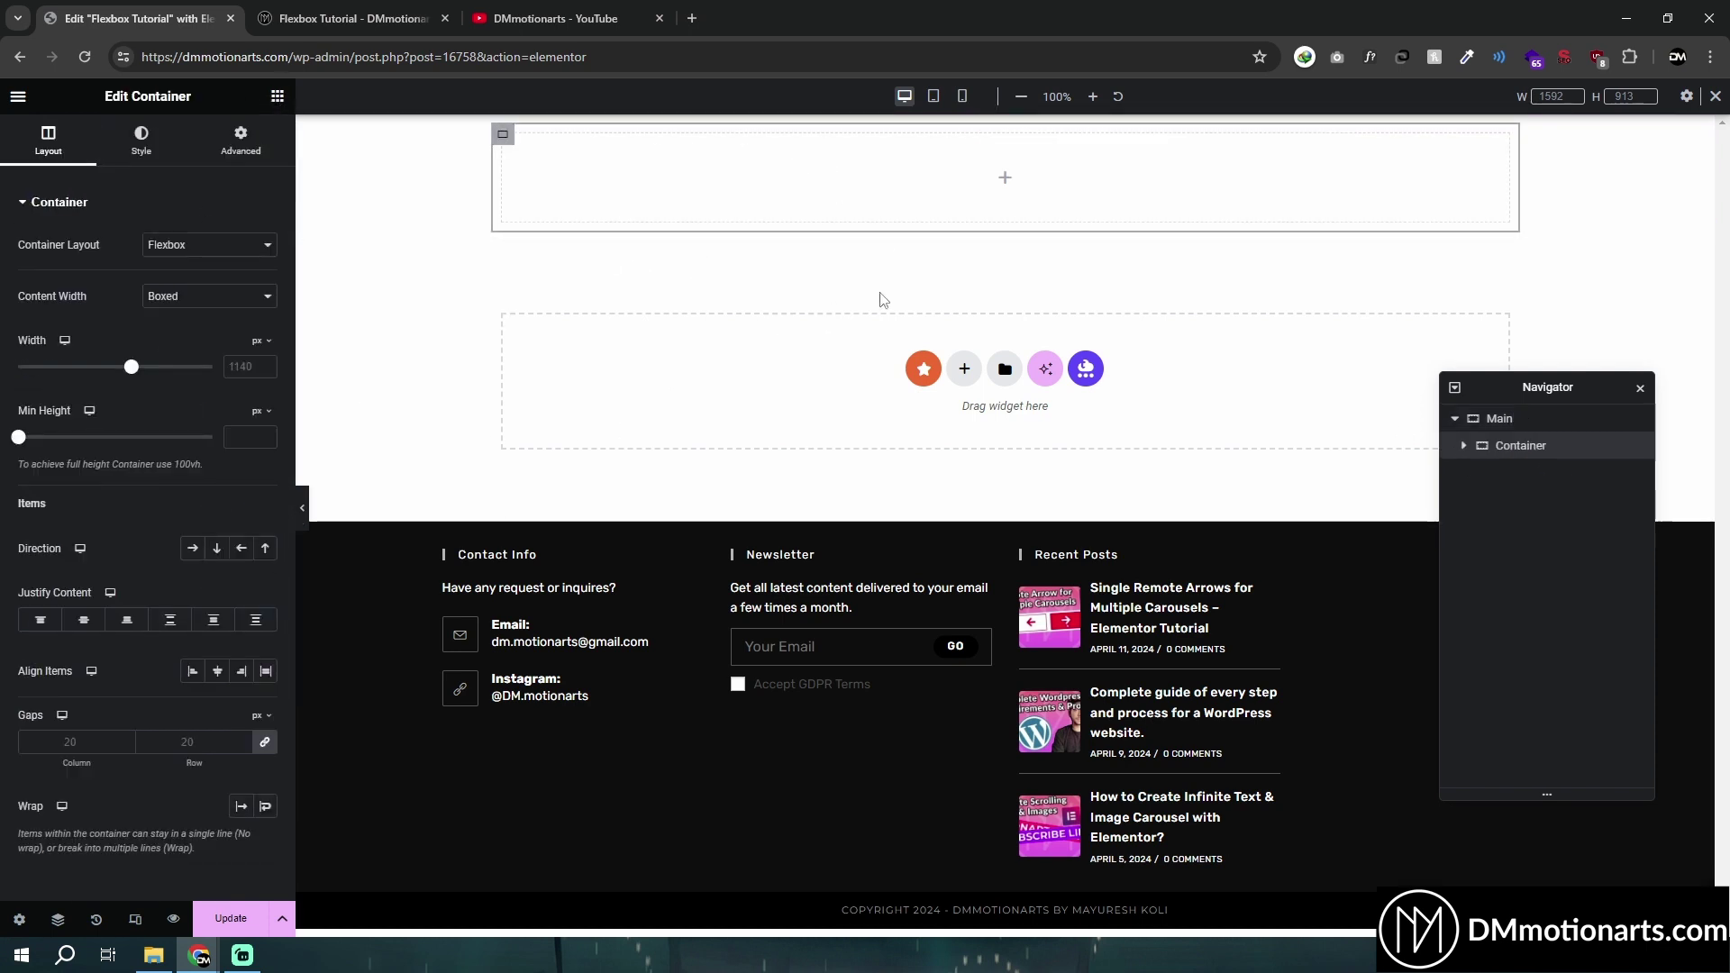
# Add a Text Editor widget inside Main below the nested container, and delete it
pyautogui.click(1519, 428)
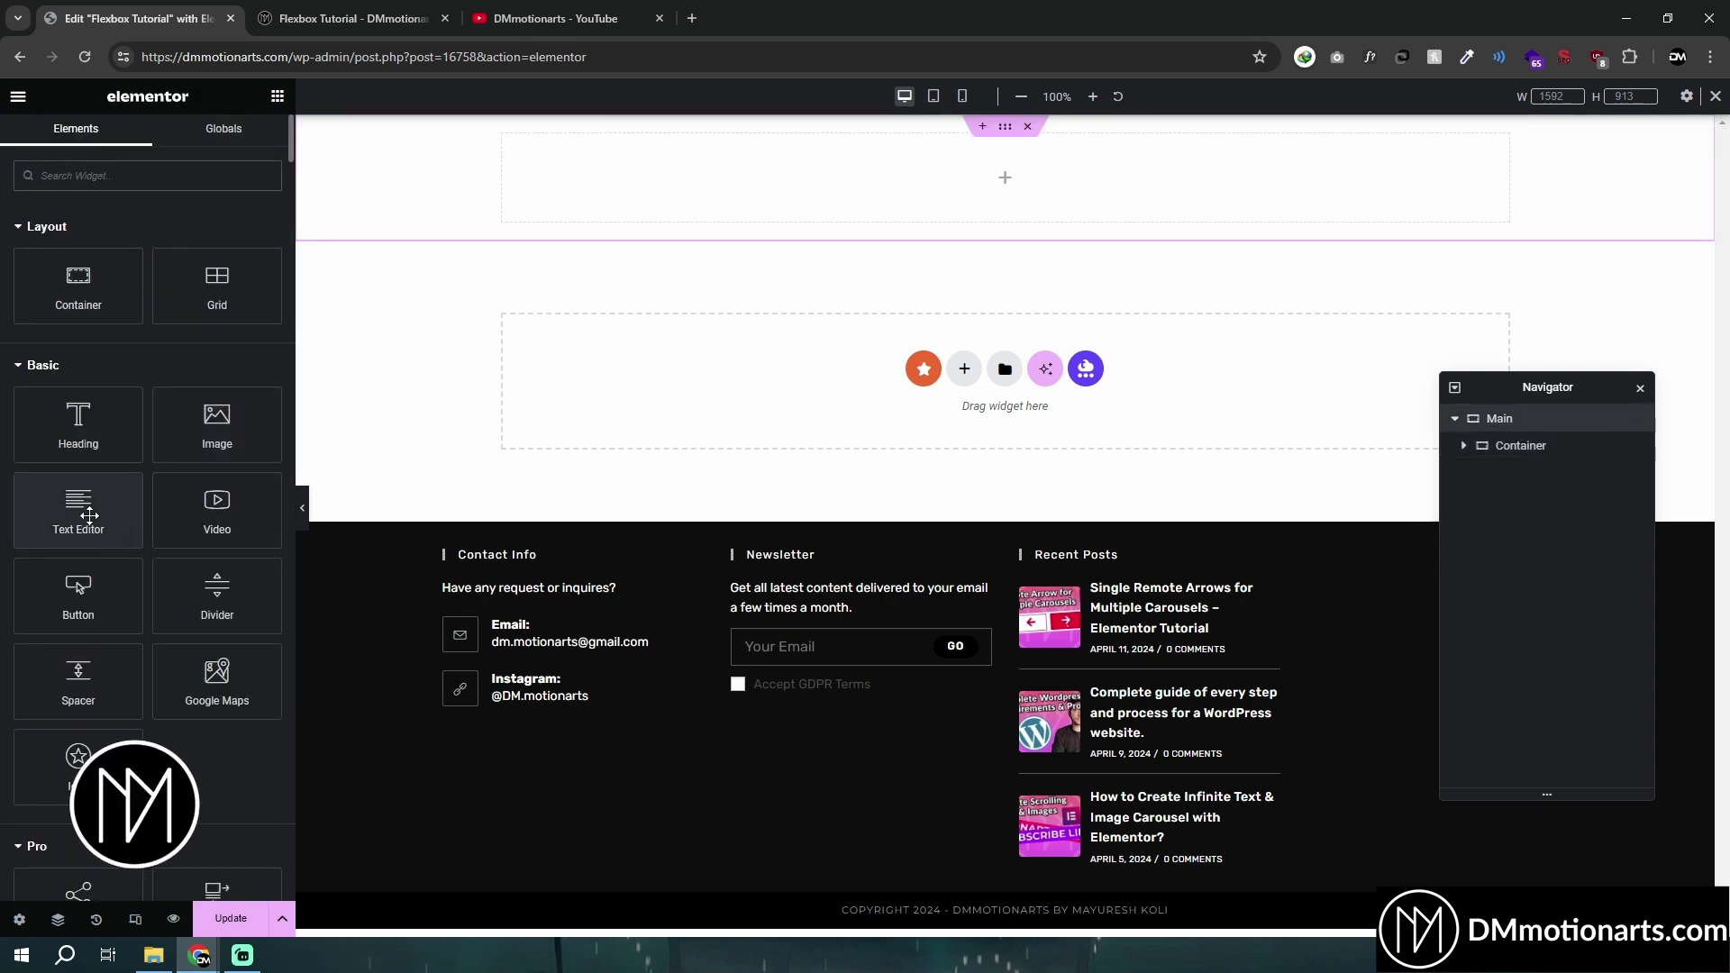
pyautogui.moveTo(86, 510); pyautogui.dragTo(1534, 471)
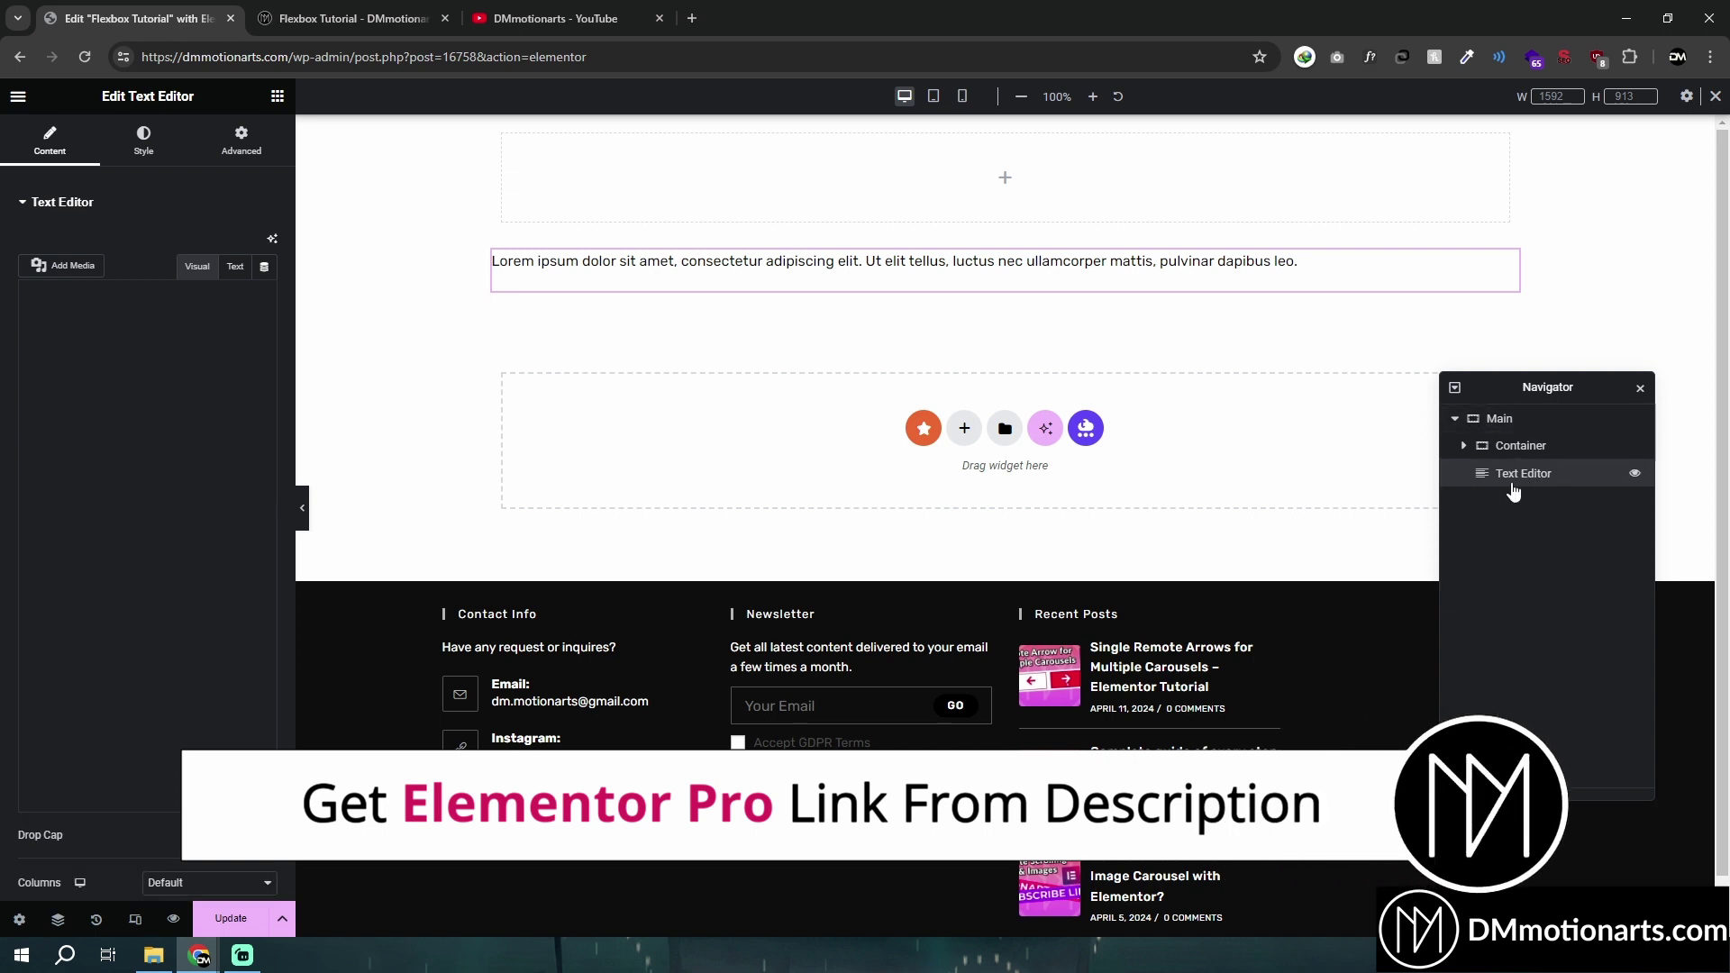
pyautogui.press('Delete')
pyautogui.moveTo(78, 281)
pyautogui.mouseDown()
pyautogui.moveTo(852, 182)
pyautogui.moveTo(726, 242)
pyautogui.moveTo(764, 239)
pyautogui.moveTo(74, 281)
pyautogui.mouseUp()
# Set the content width of the container nested in Main to Full Width
pyautogui.click(1508, 421)
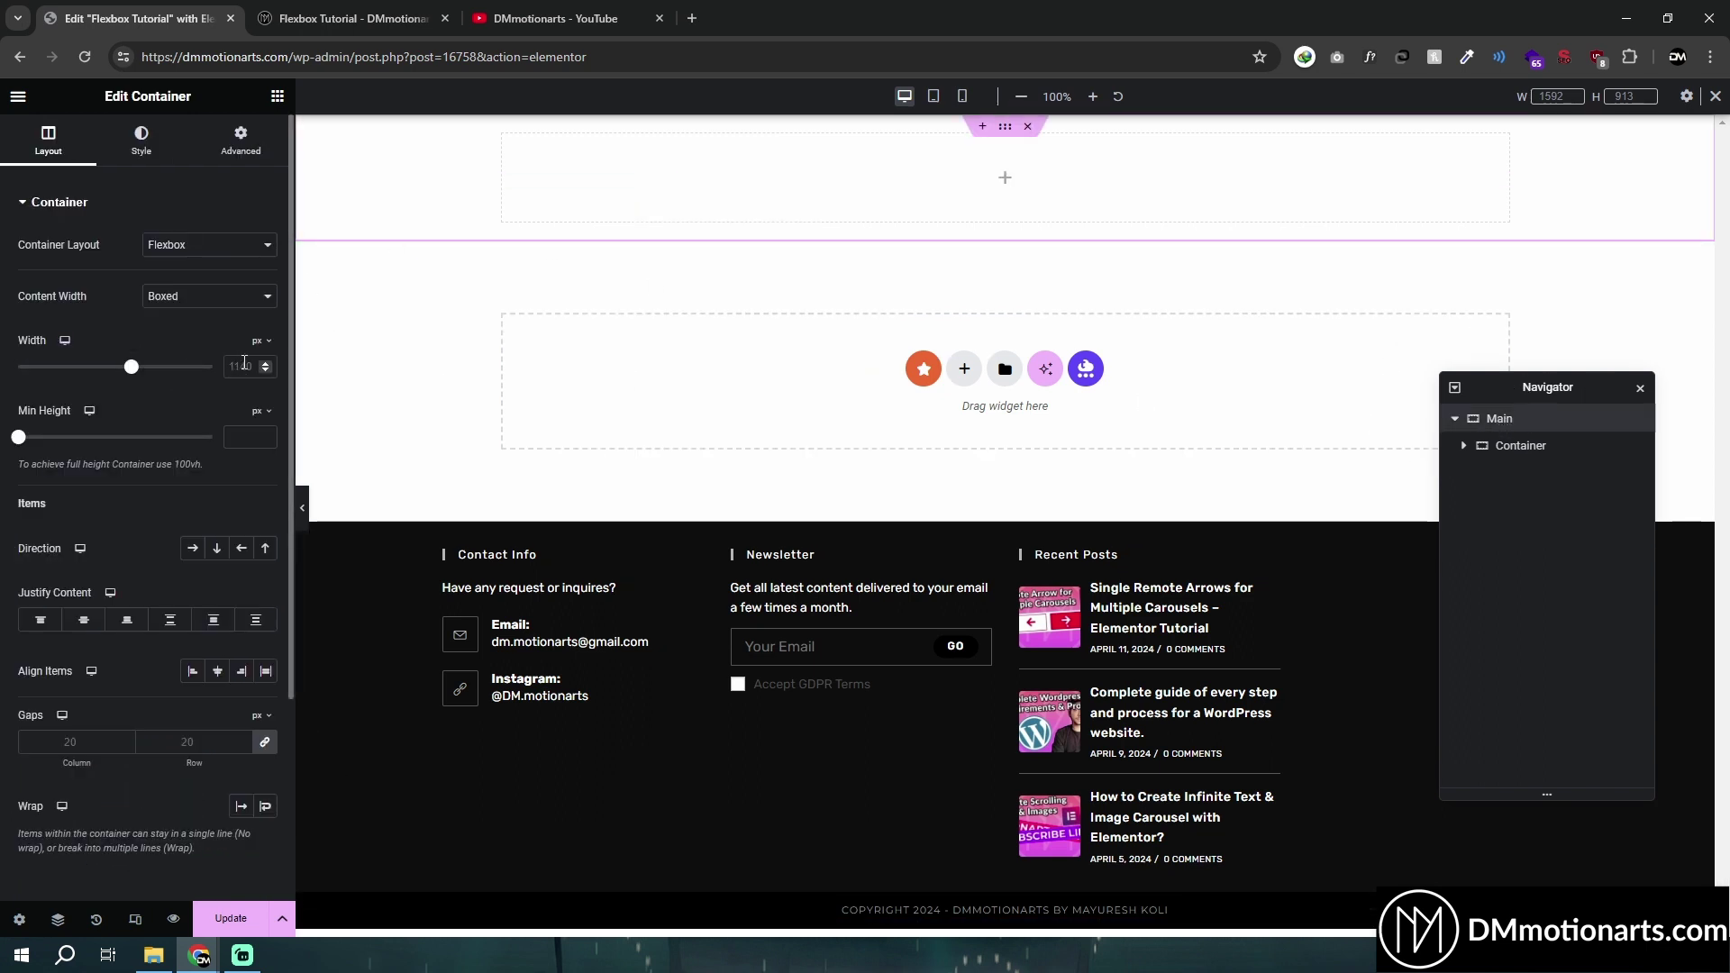
pyautogui.click(1526, 450)
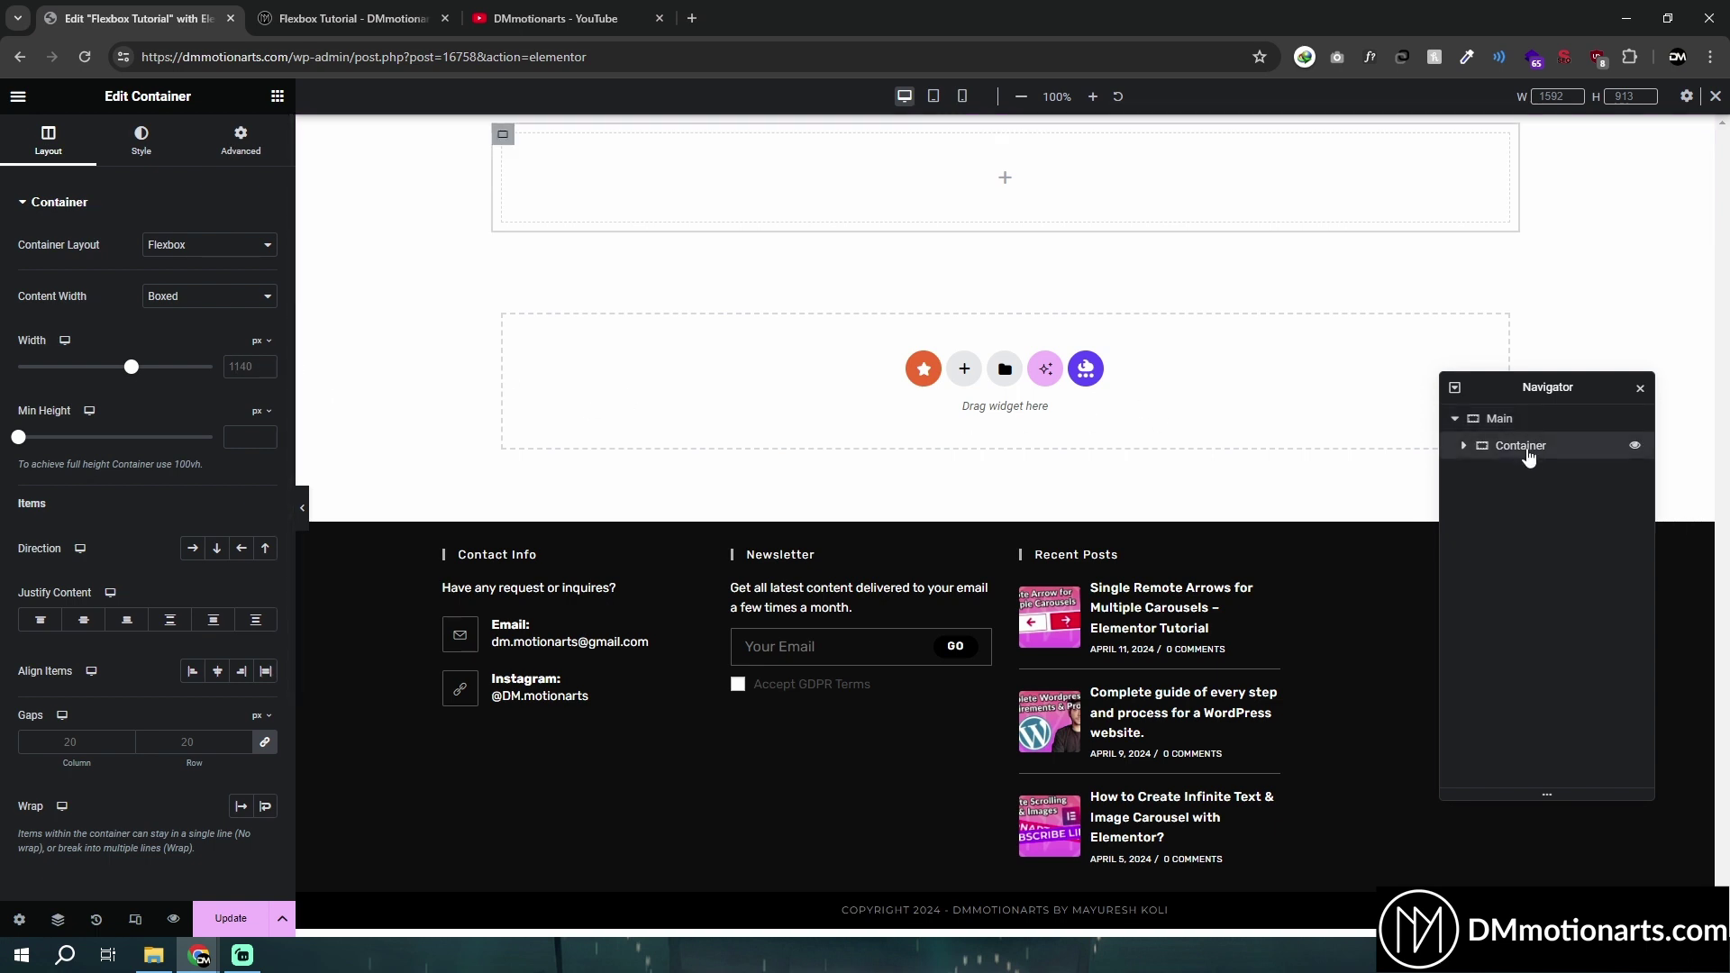
pyautogui.click(189, 296)
pyautogui.click(180, 330)
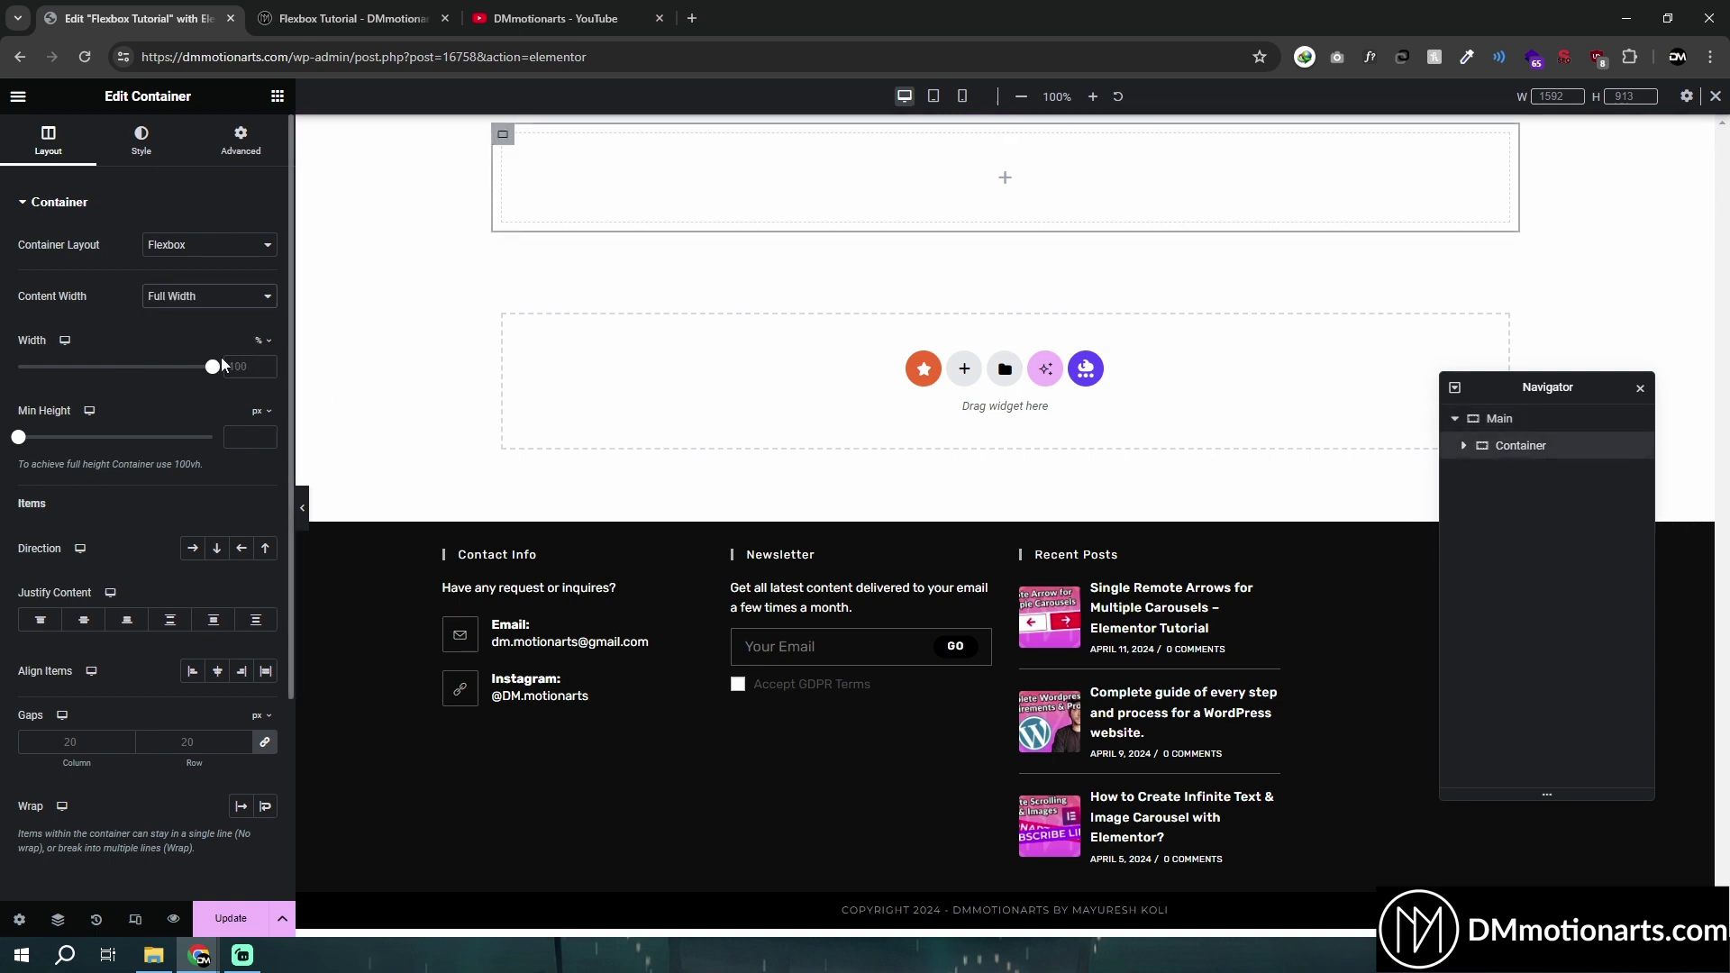
# Give the container nested in Main a crimson red background colour
pyautogui.click(141, 140)
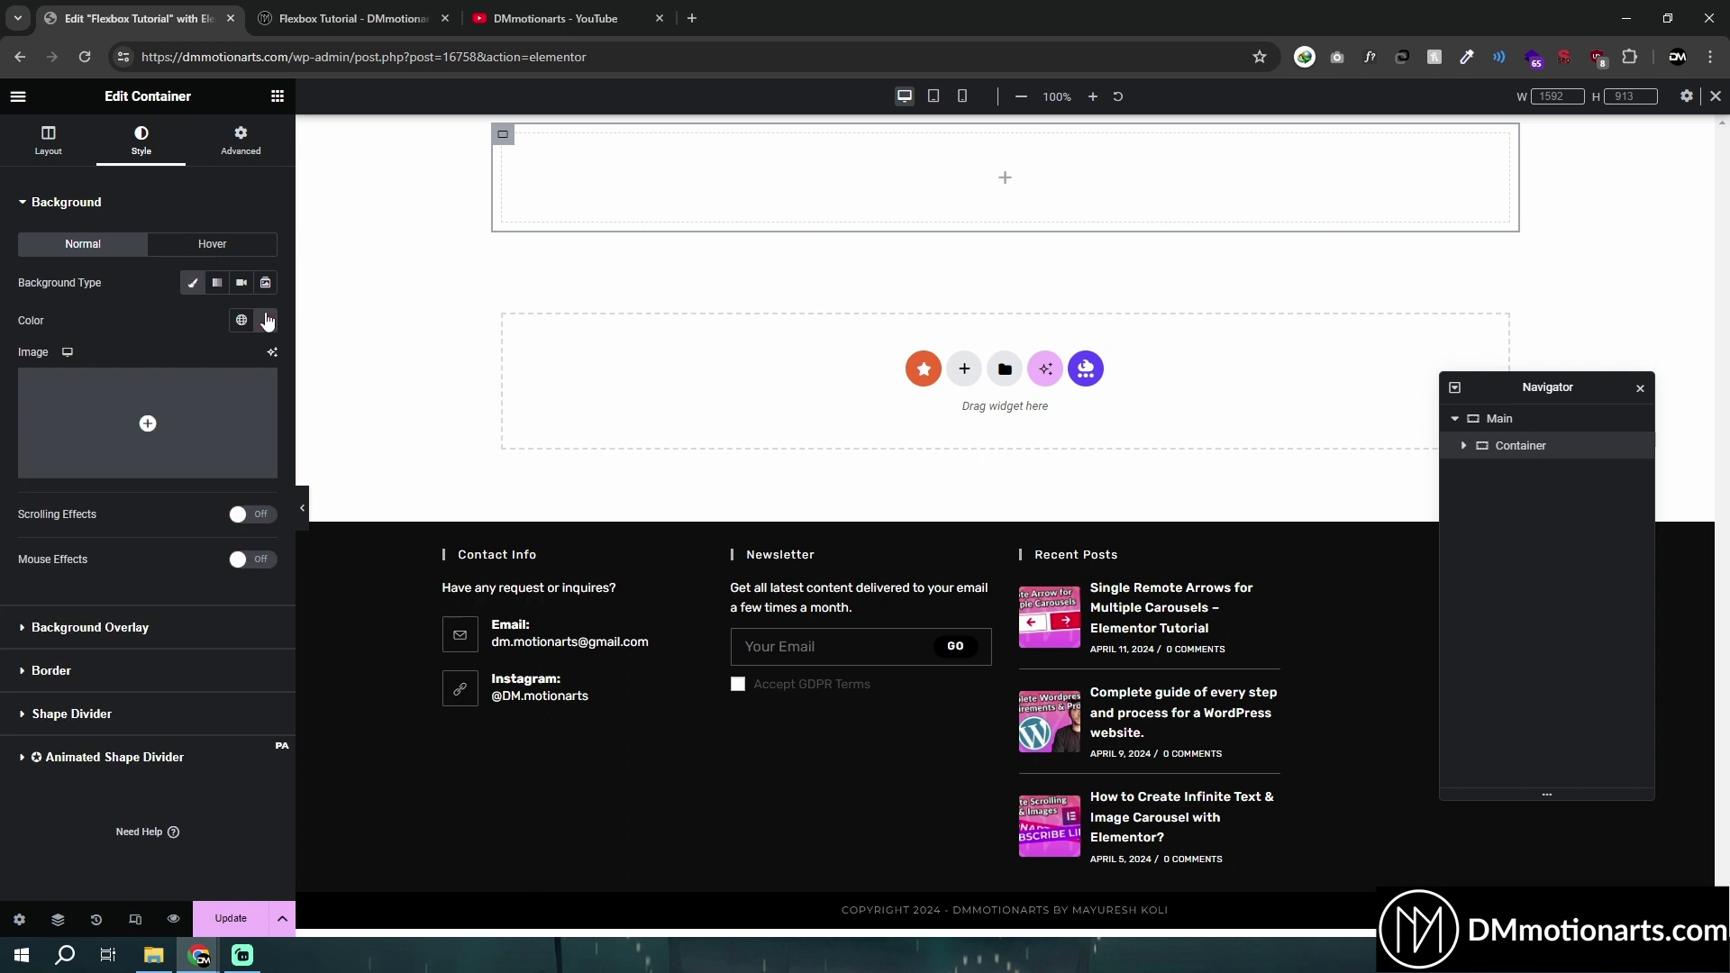
pyautogui.click(265, 320)
pyautogui.moveTo(244, 398); pyautogui.dragTo(350, 364)
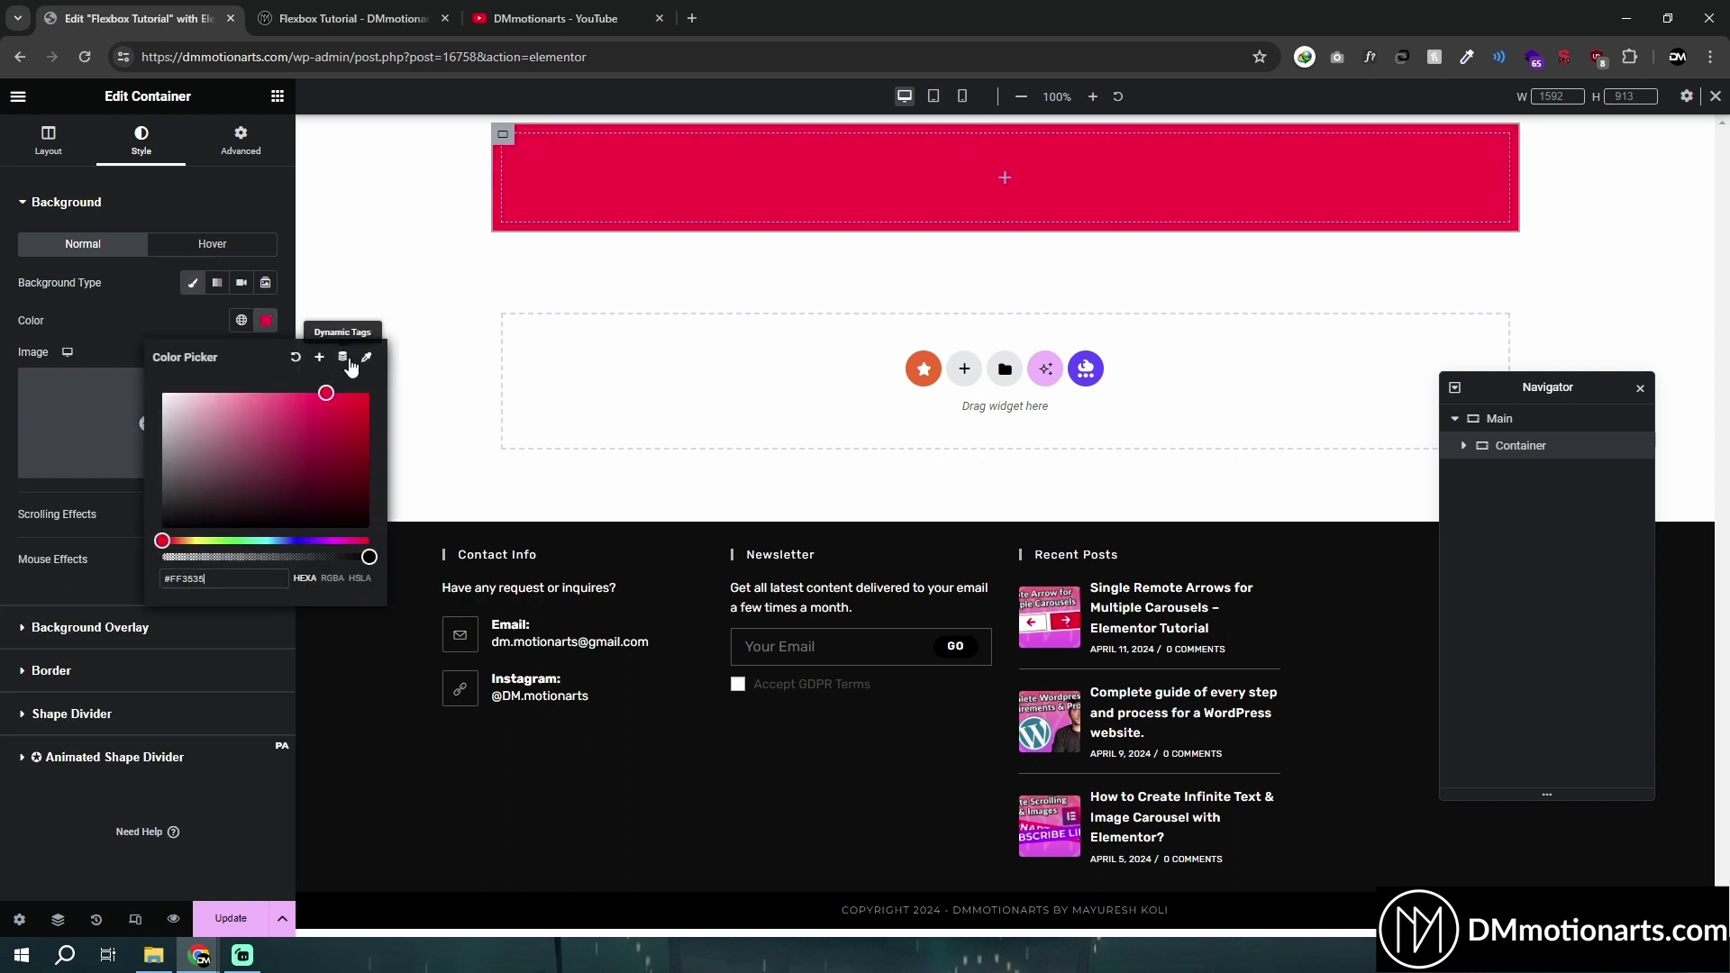
pyautogui.click(4, 392)
# Set the nested container's minimum height to 200 px
pyautogui.click(47, 139)
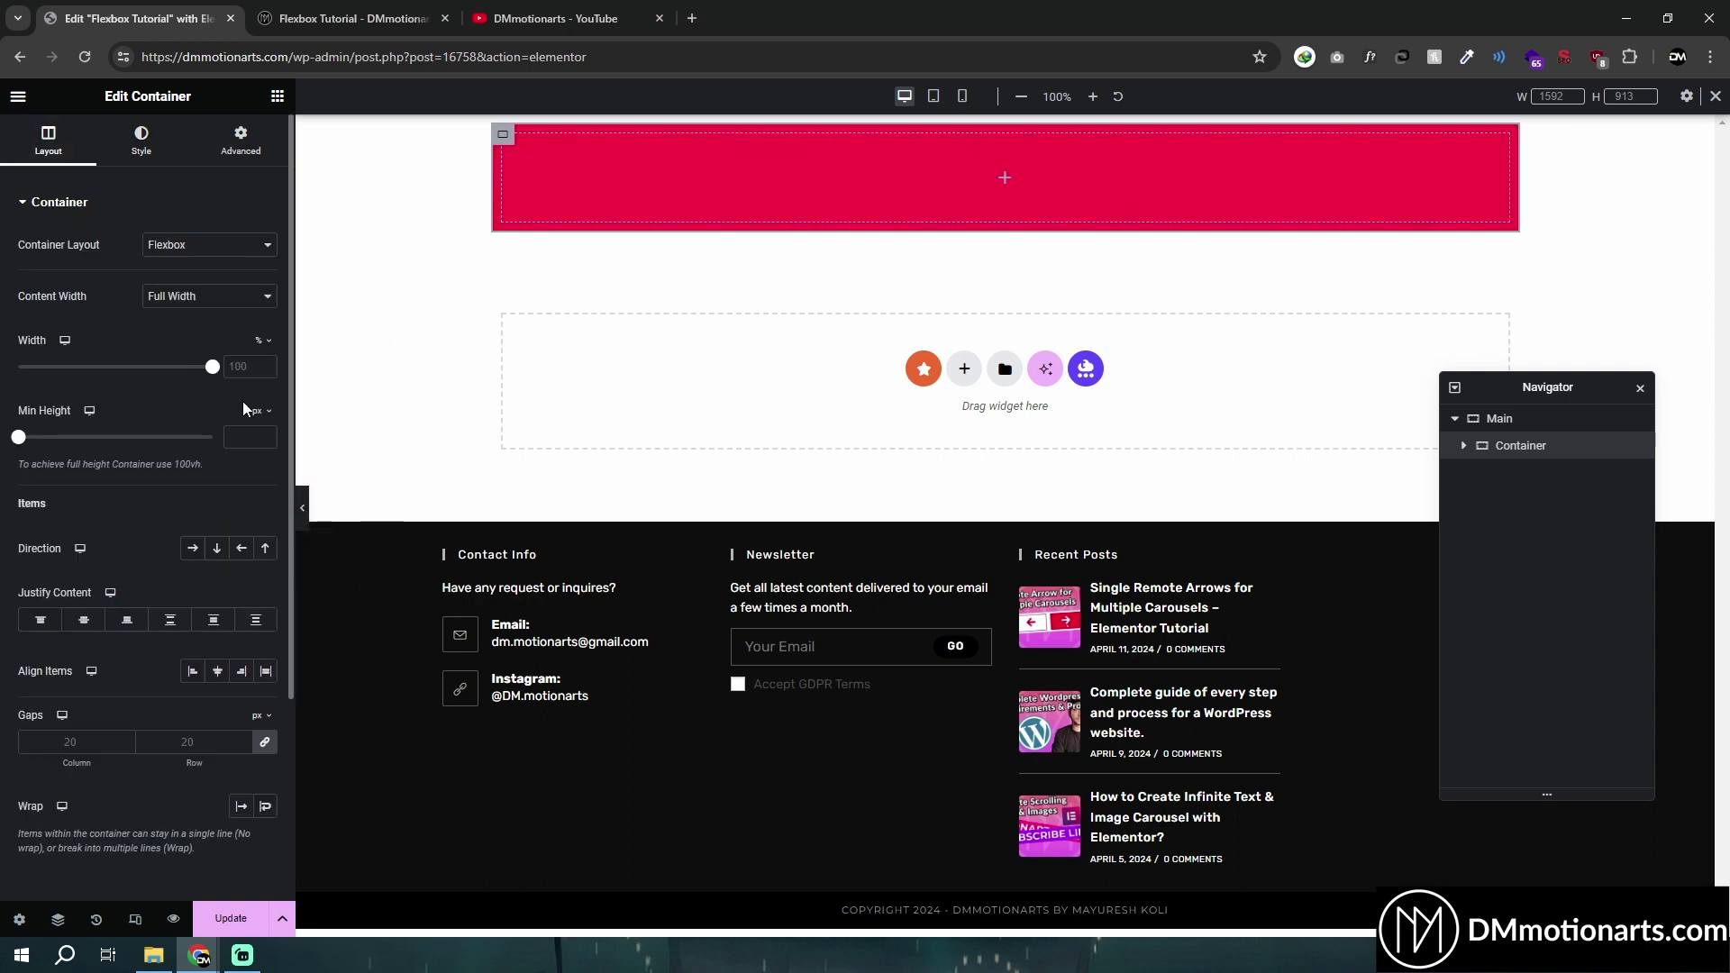
pyautogui.click(236, 438)
pyautogui.write('200')
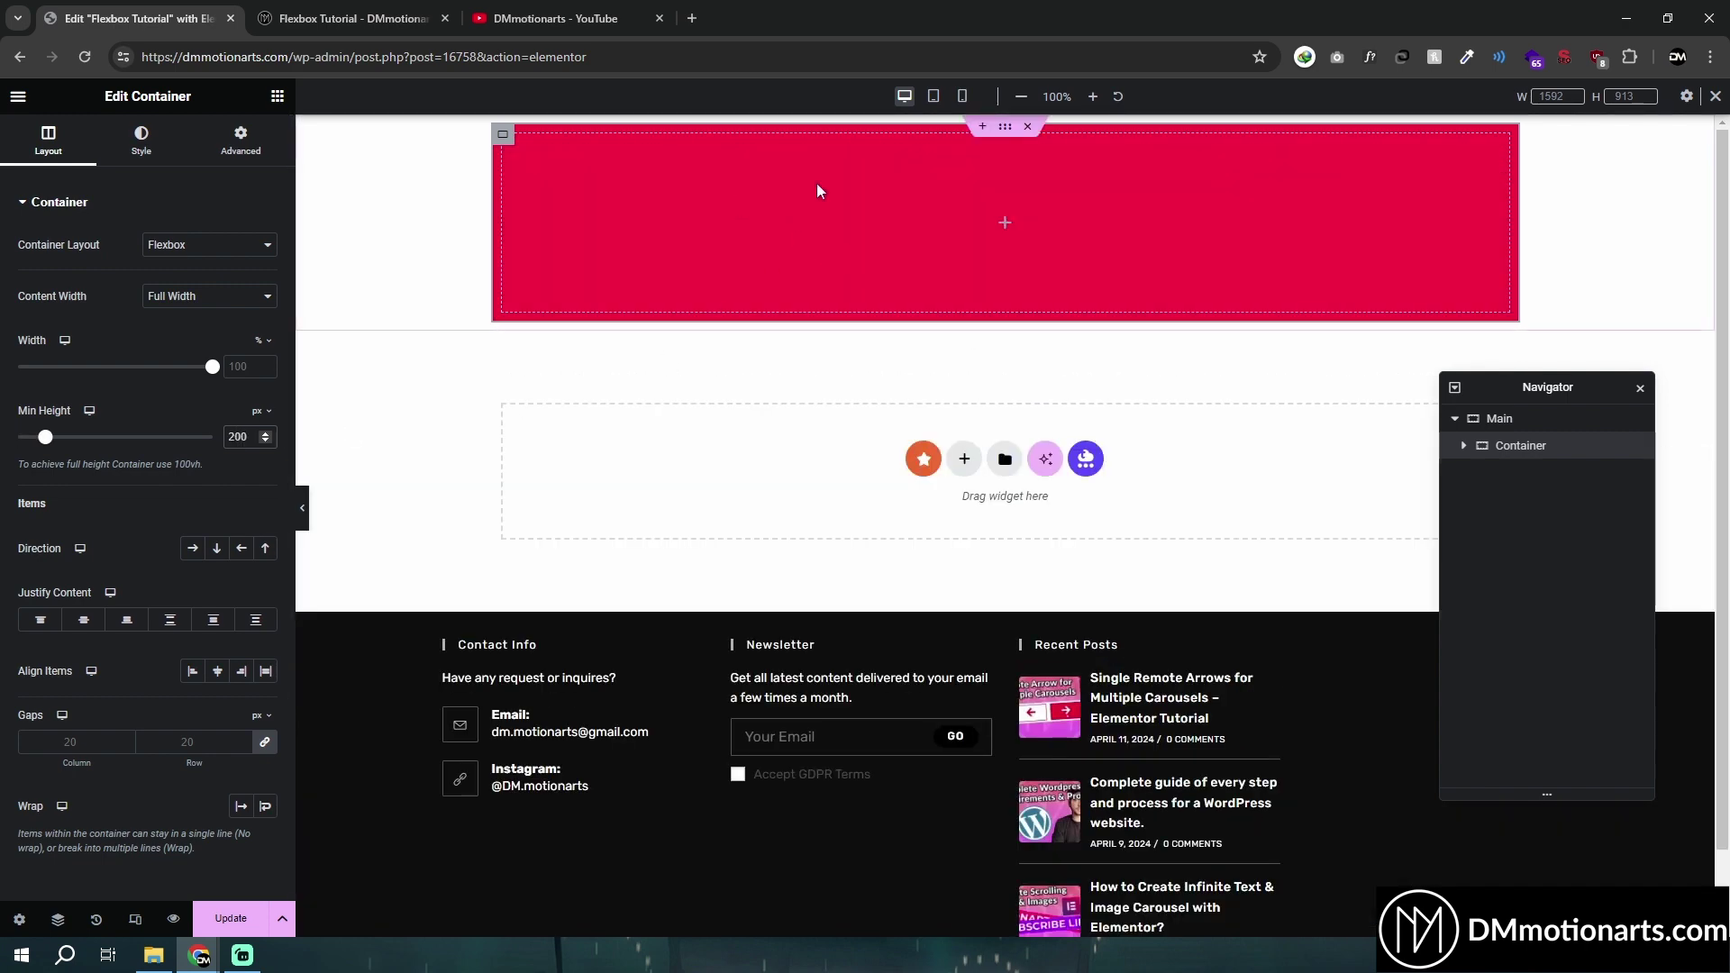
# Set the boxed content width of the Main container to 1500 px and preview the page without the editing panel
pyautogui.click(1004, 131)
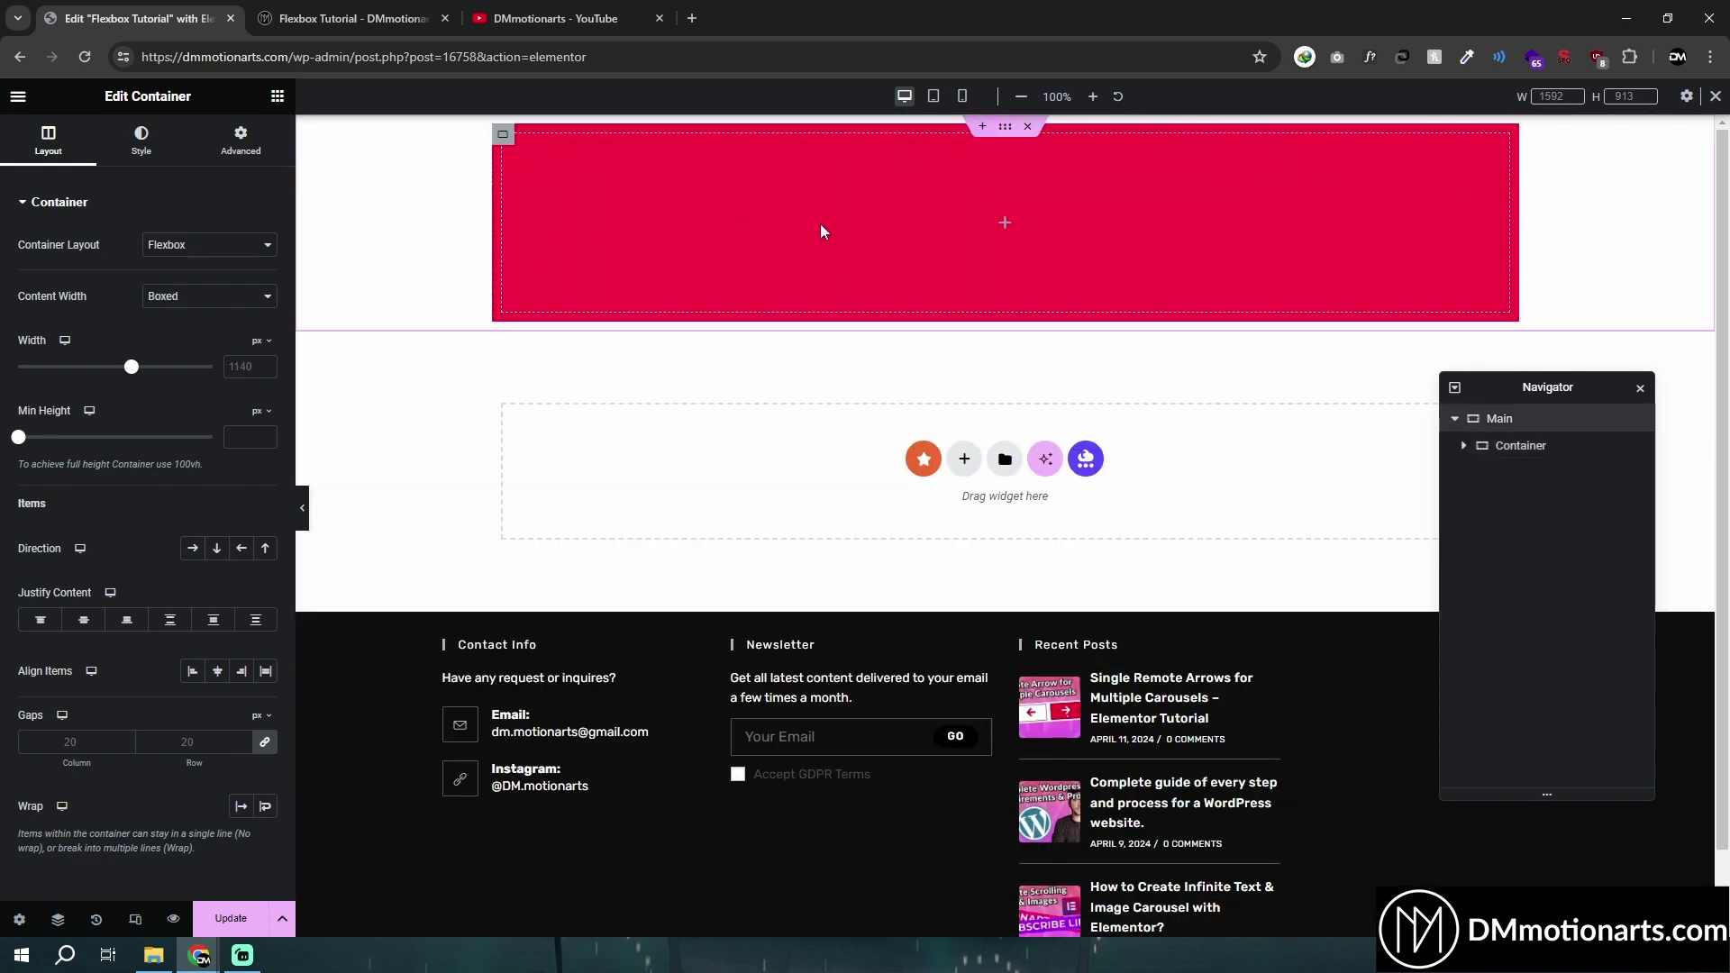
pyautogui.doubleClick(242, 369)
pyautogui.write('1500')
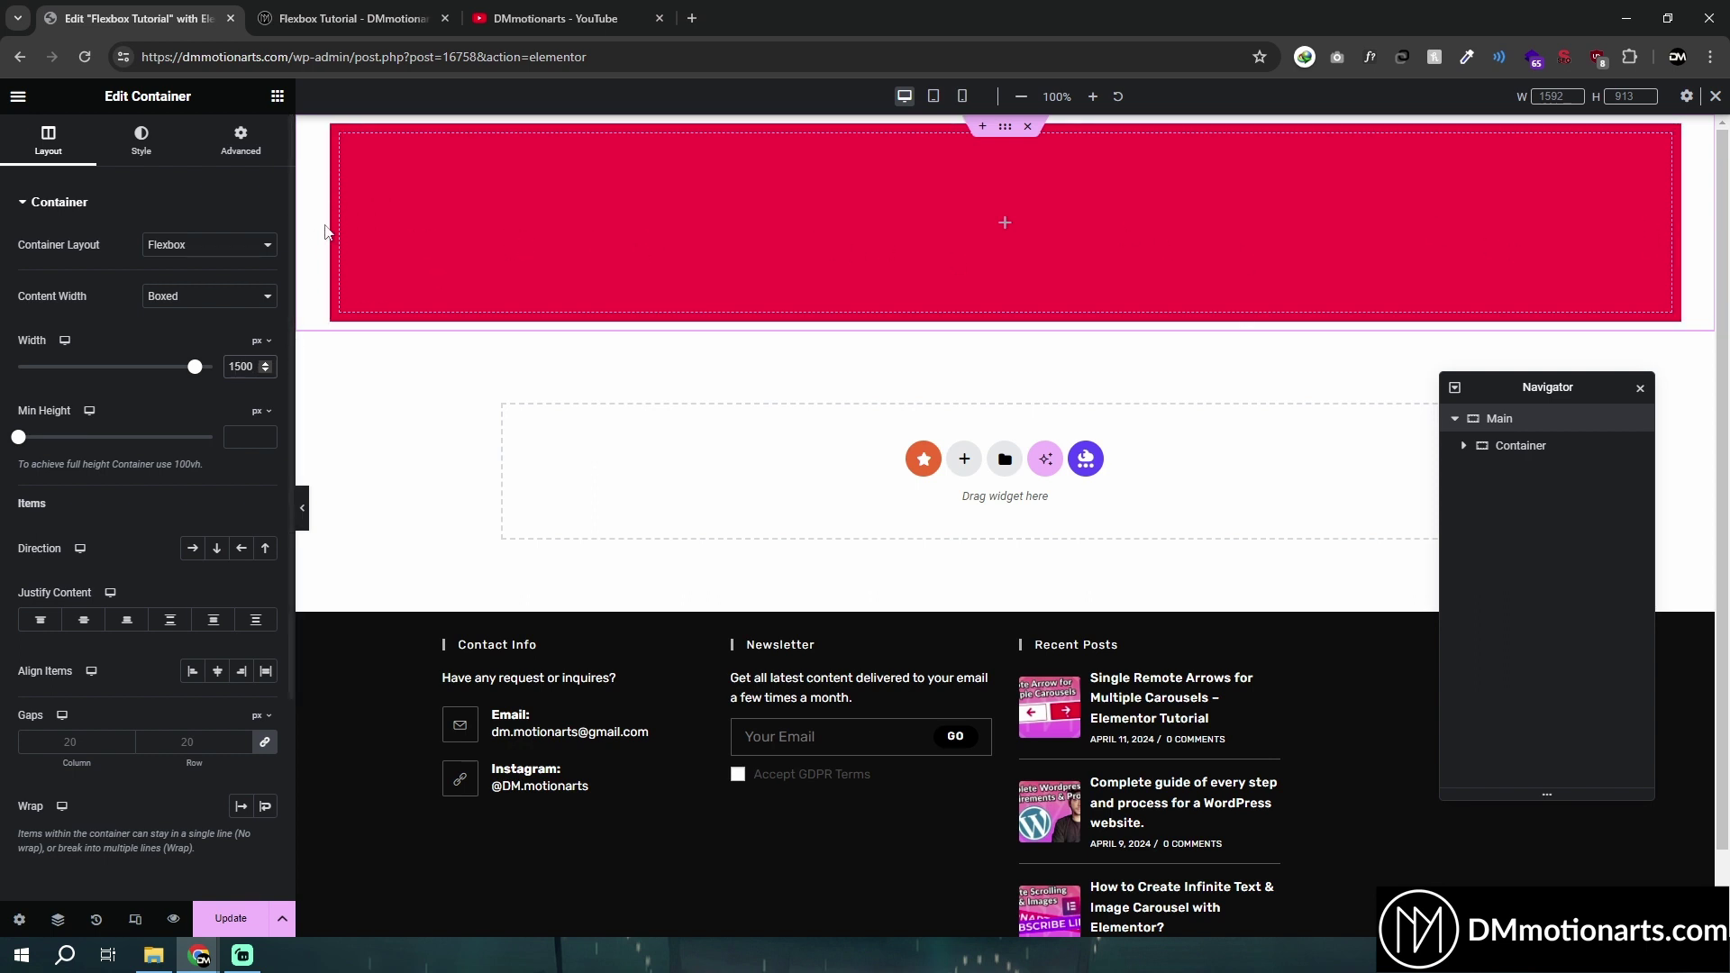
pyautogui.click(306, 507)
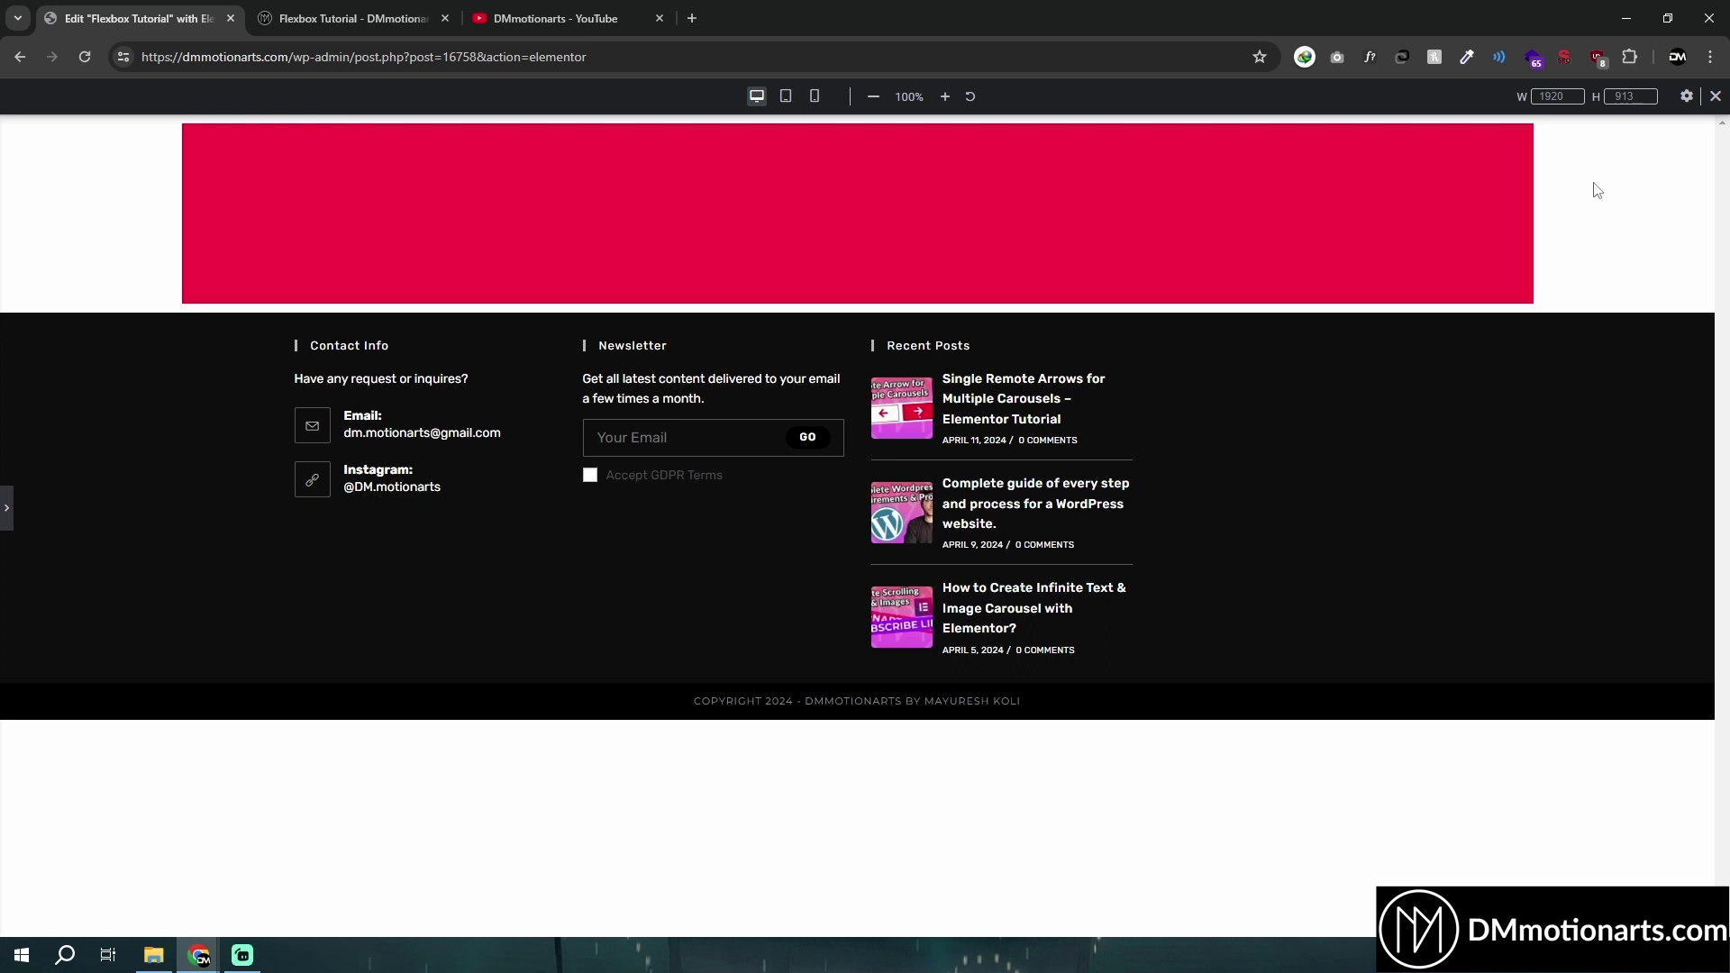
pyautogui.click(5, 511)
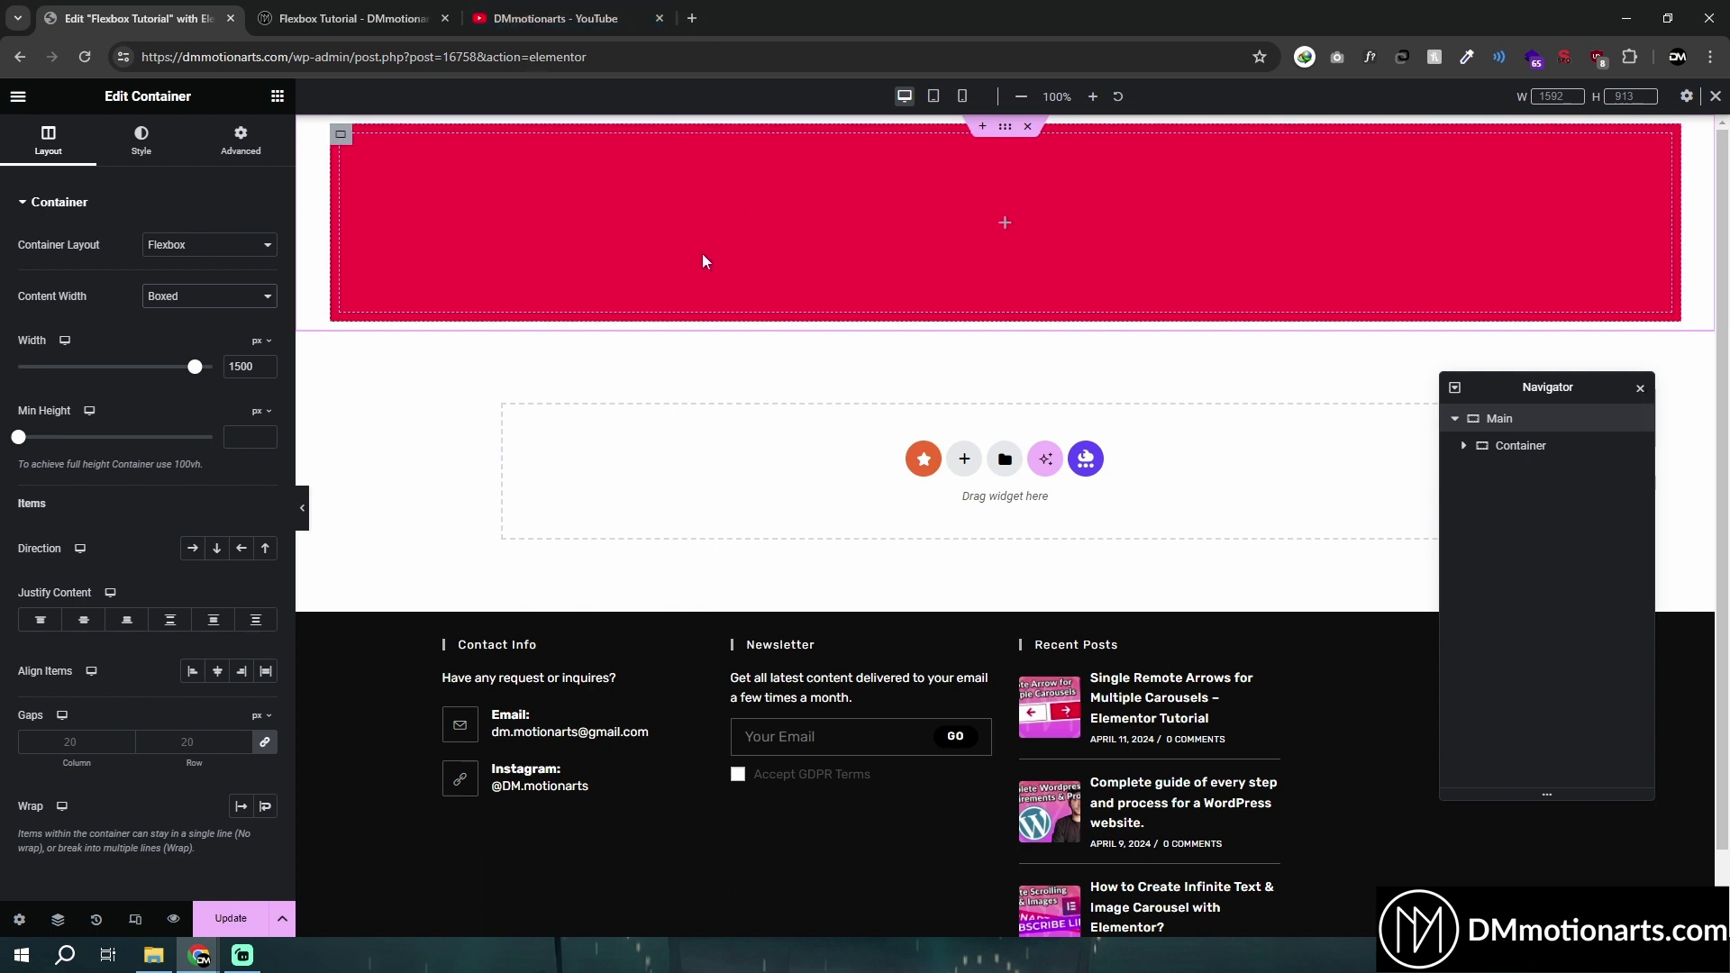
# Set the content width of Main to Full Width and preview the page without the editing panel
pyautogui.click(184, 296)
pyautogui.click(180, 330)
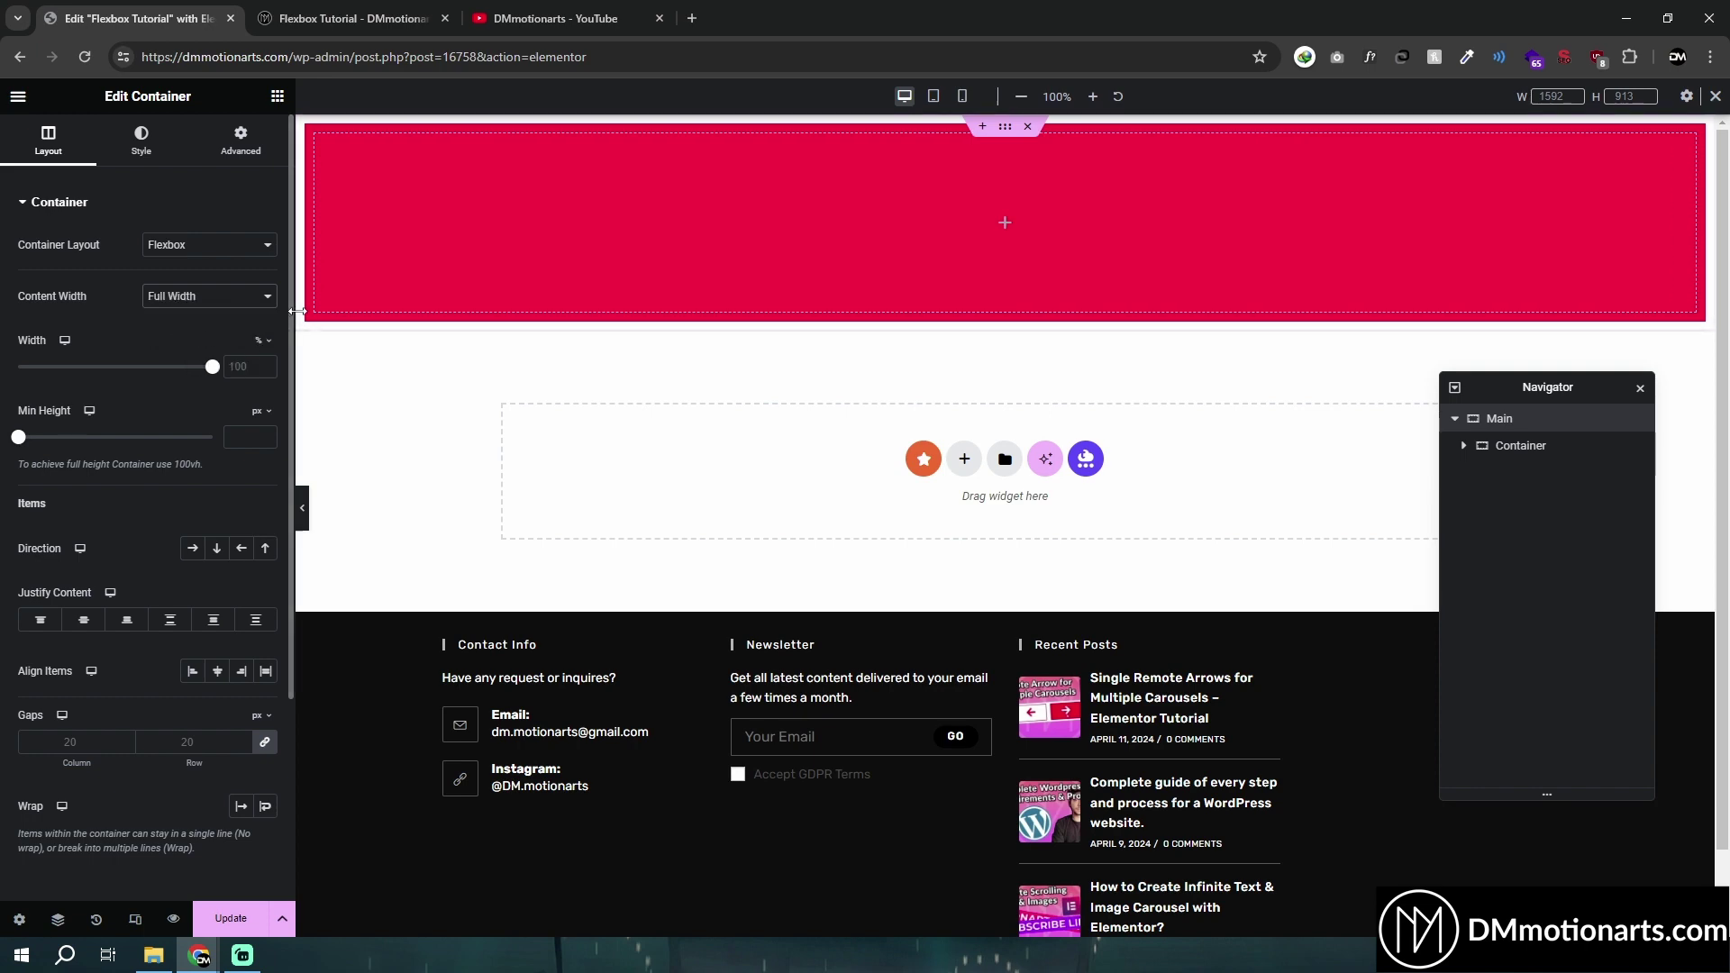
pyautogui.click(303, 507)
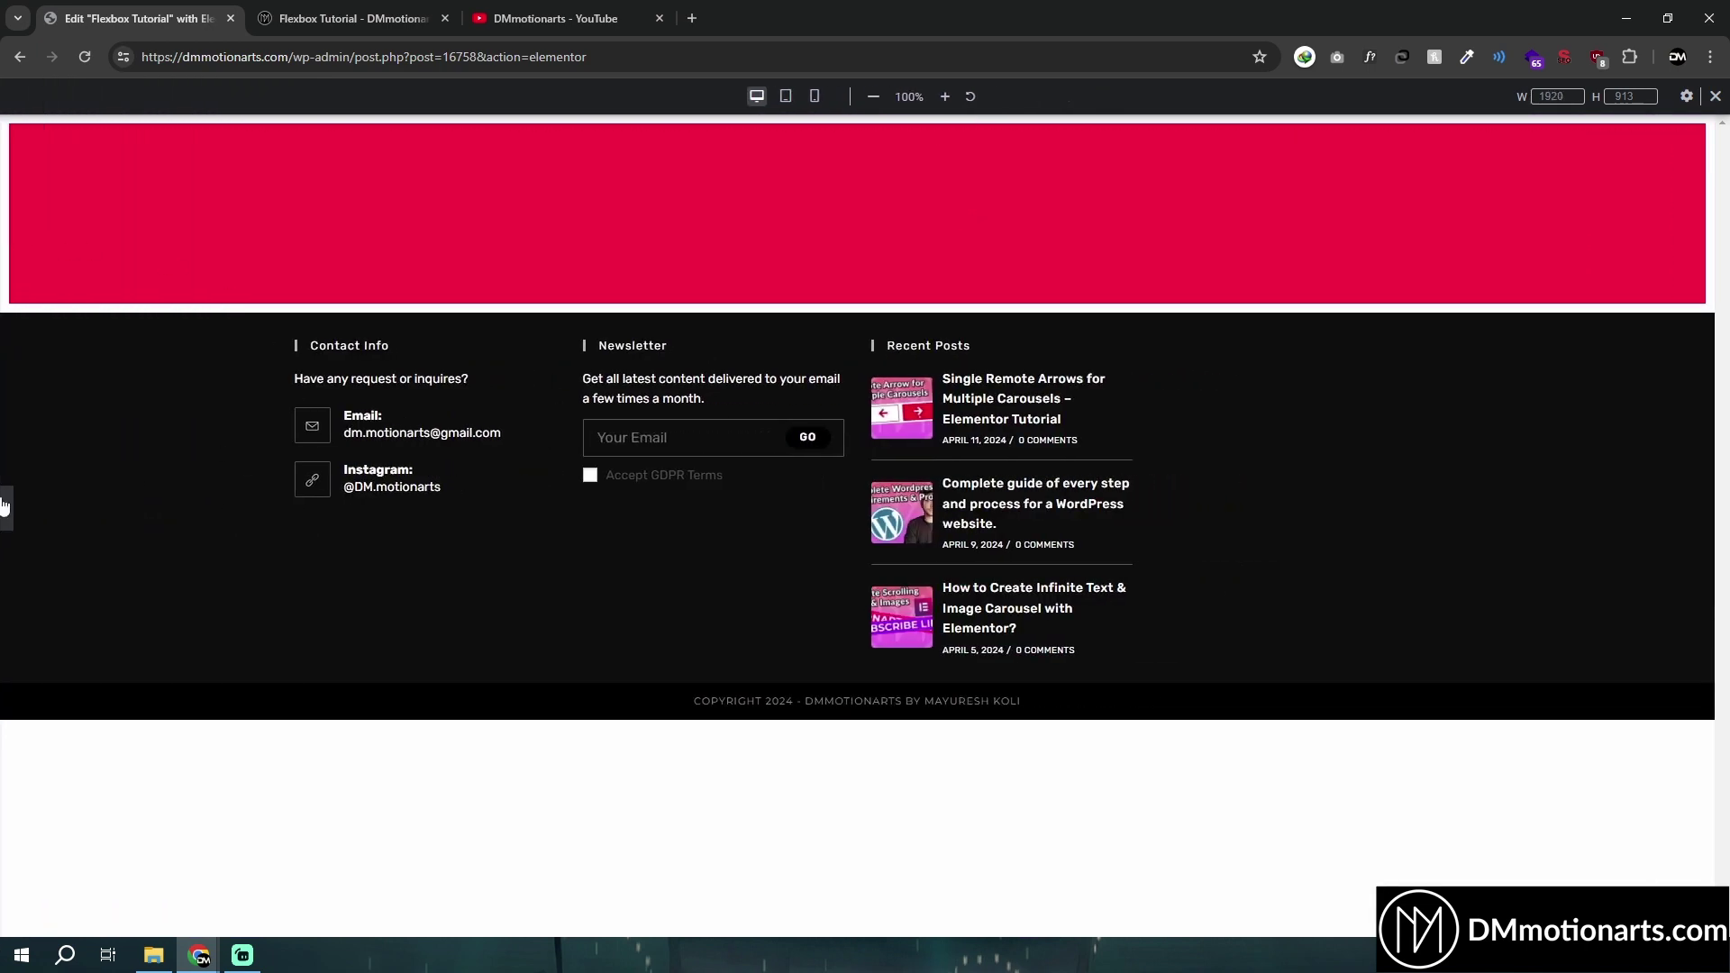
pyautogui.click(4, 506)
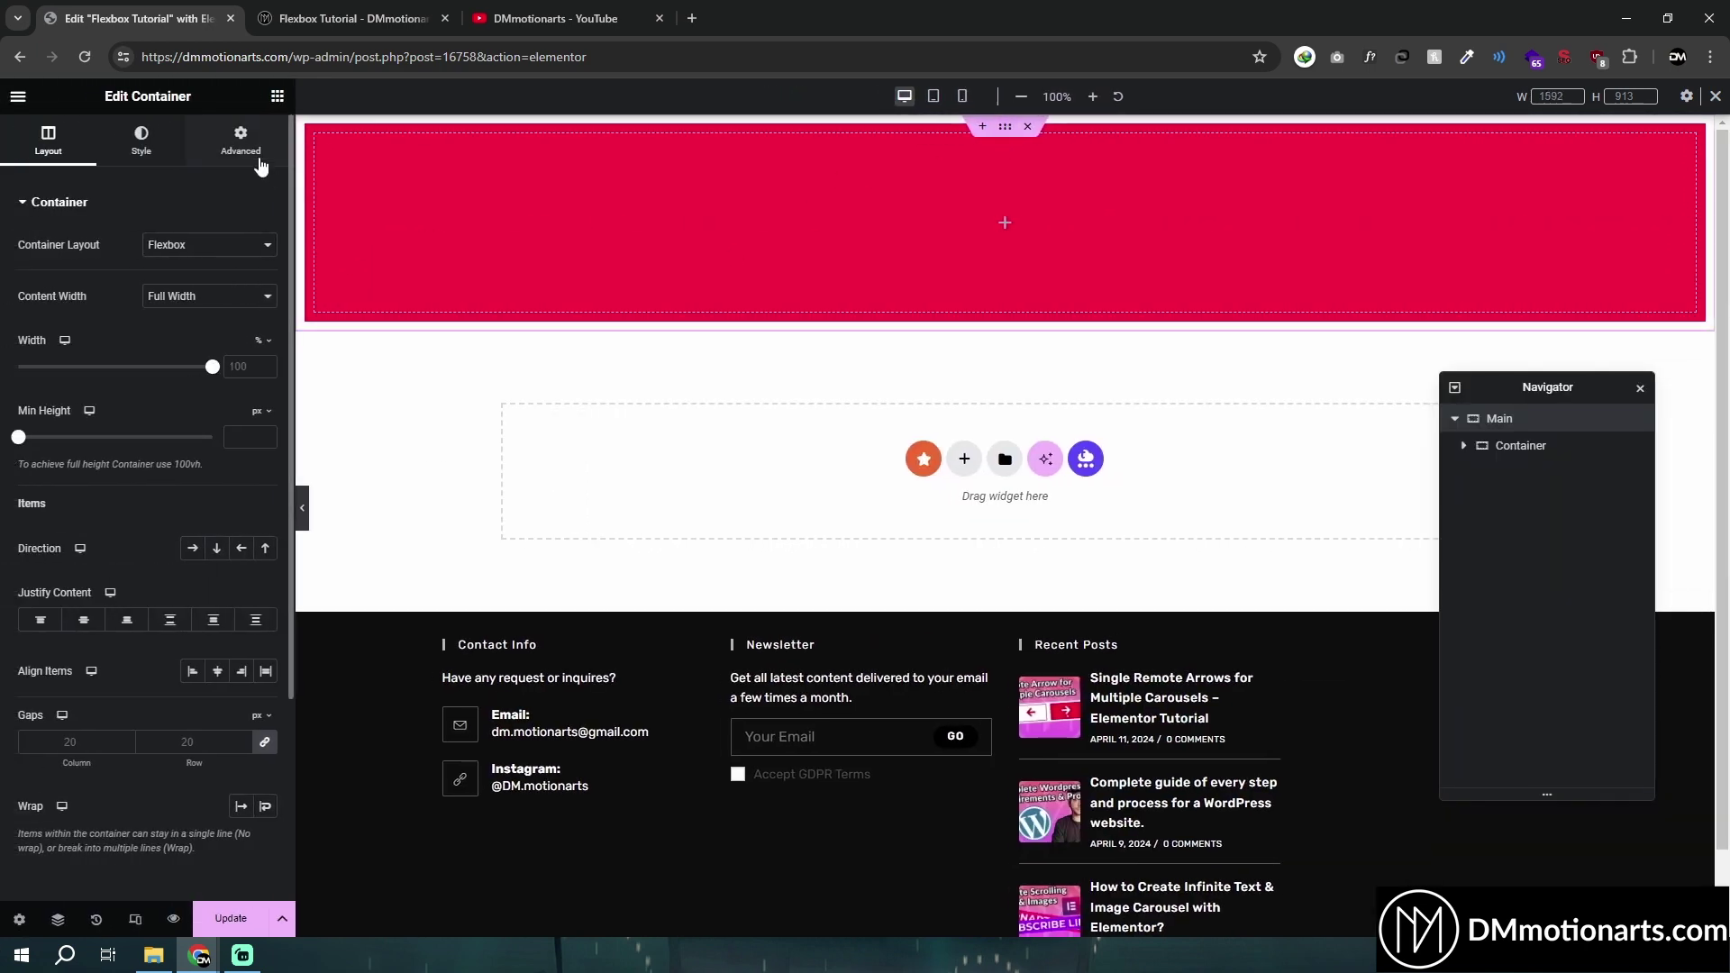
# Try zero padding on all sides of the Main container and preview the page without the editing panel
pyautogui.click(252, 155)
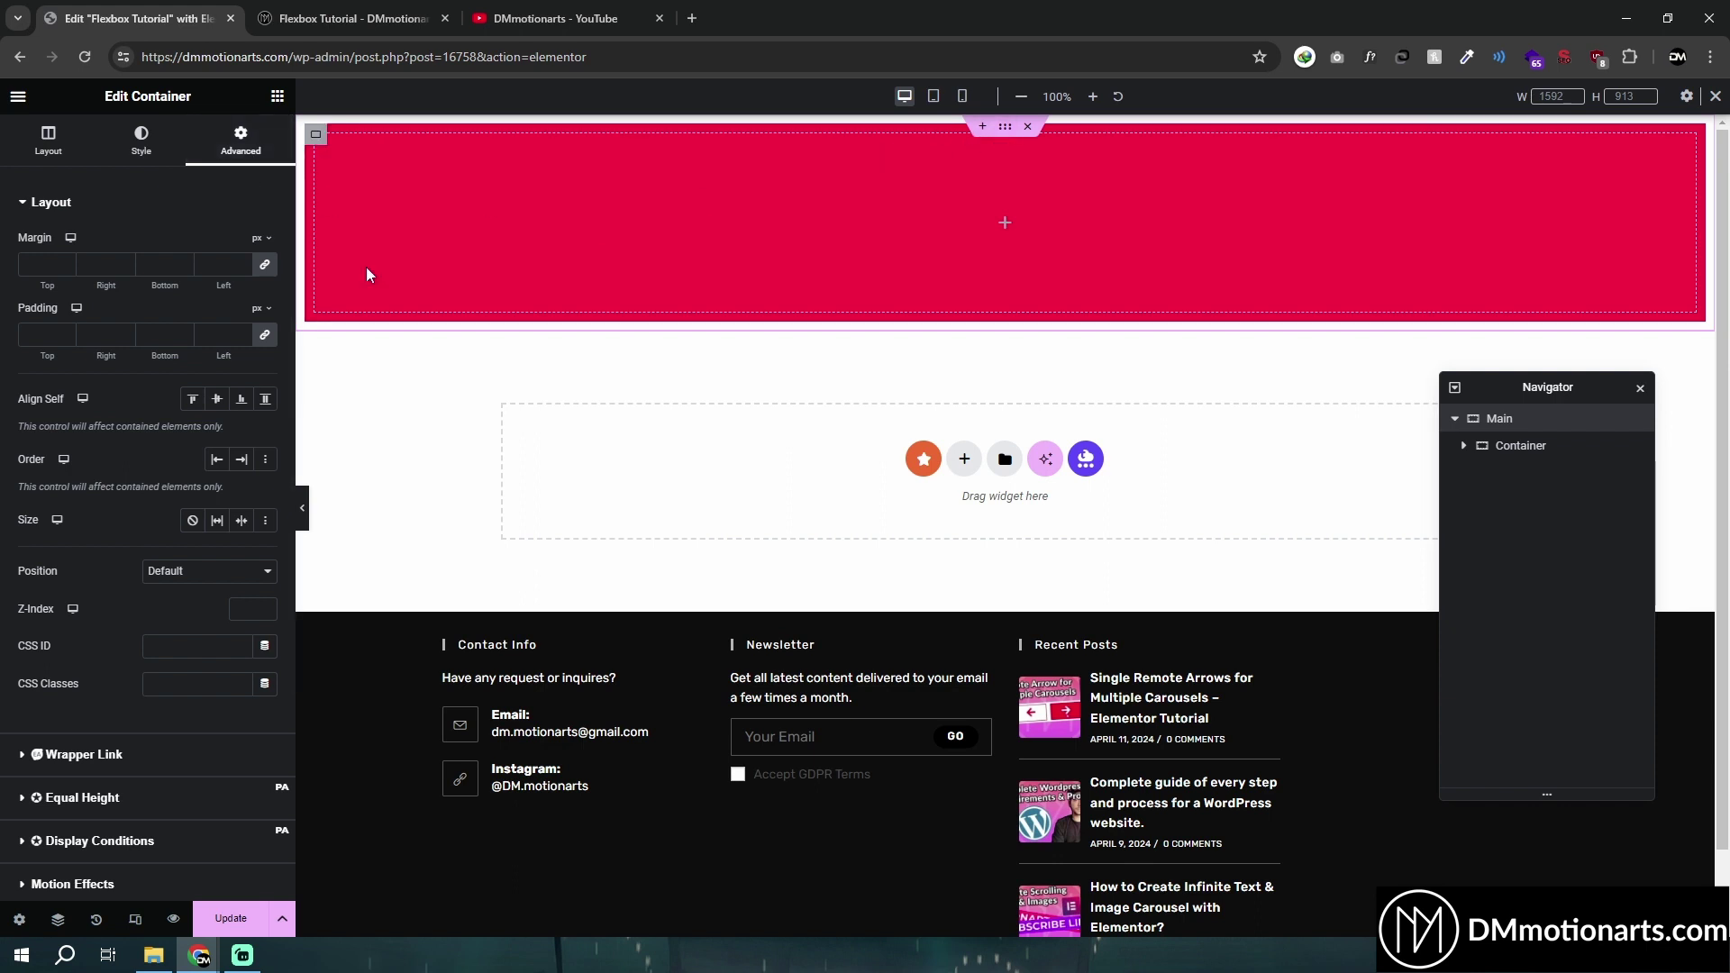
pyautogui.click(221, 334)
pyautogui.write('0')
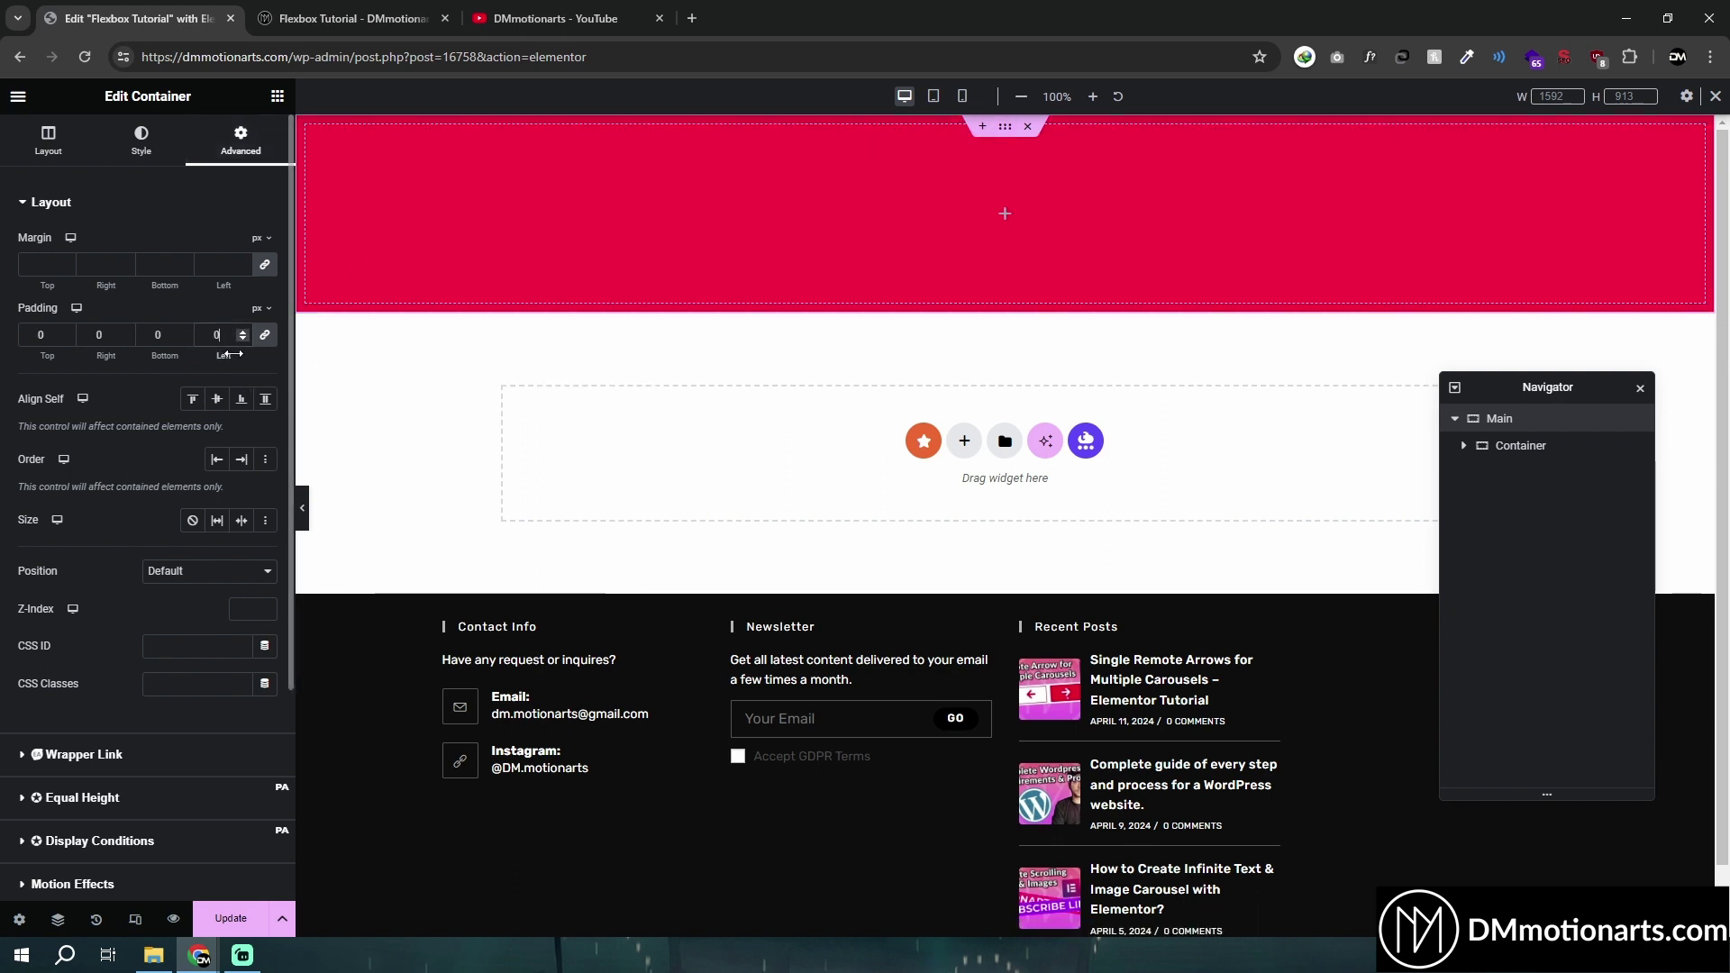
pyautogui.press('BackSpace')
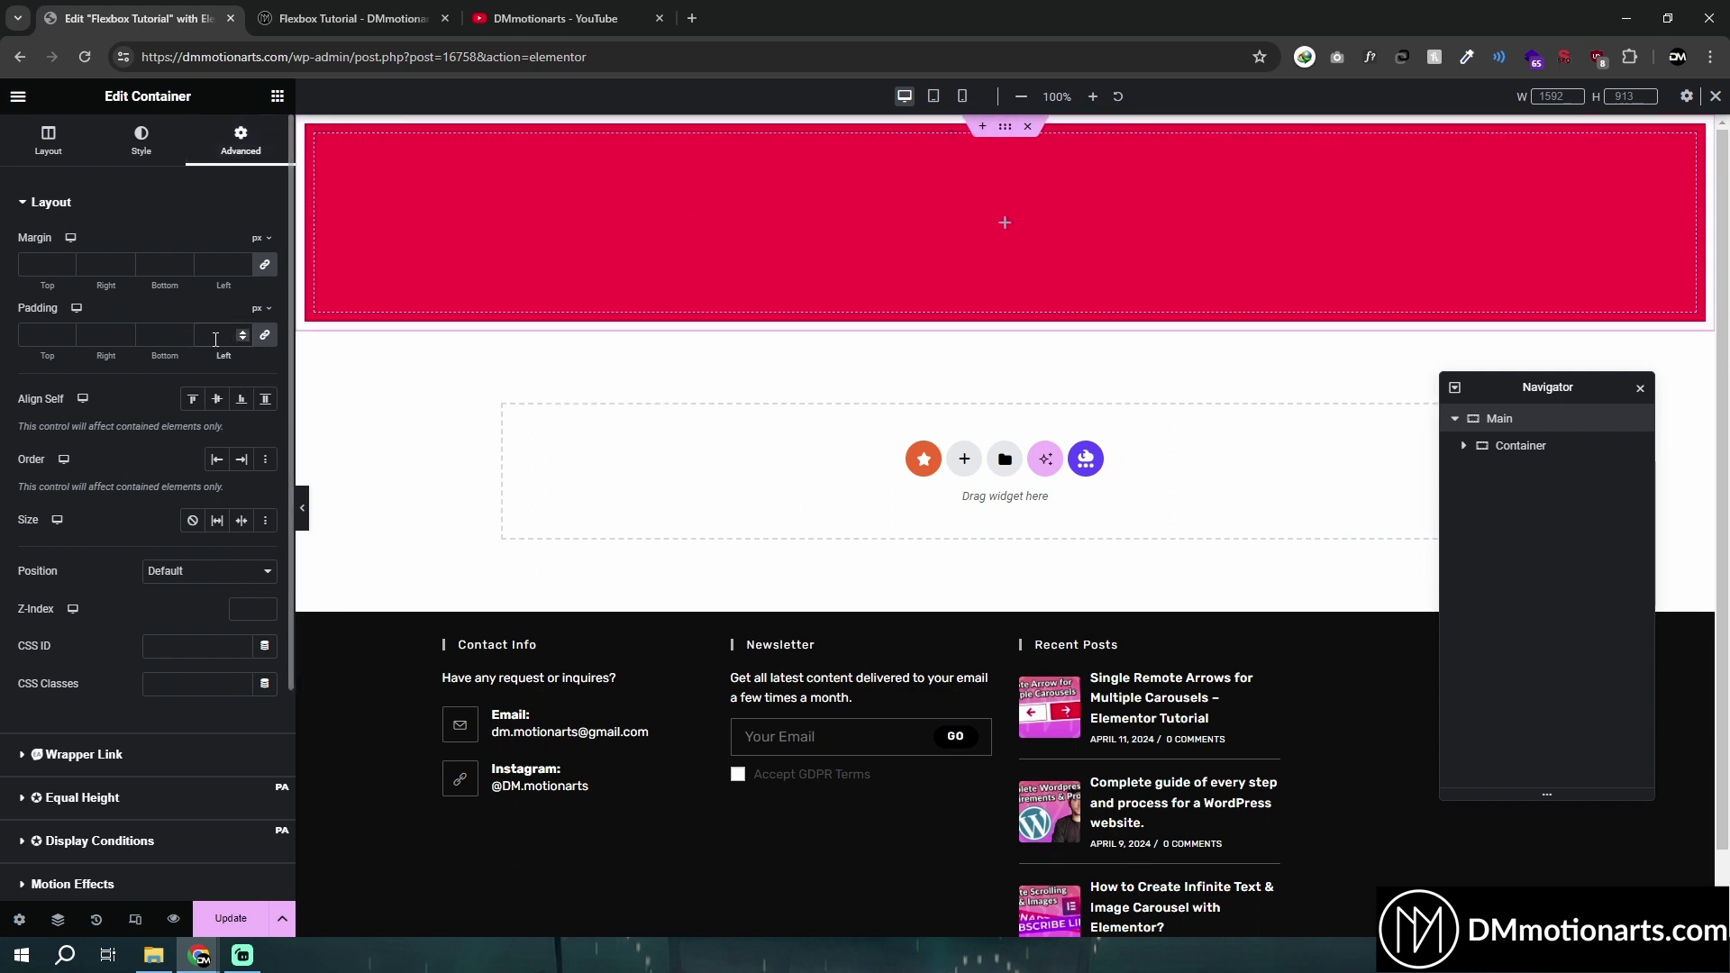
pyautogui.click(302, 507)
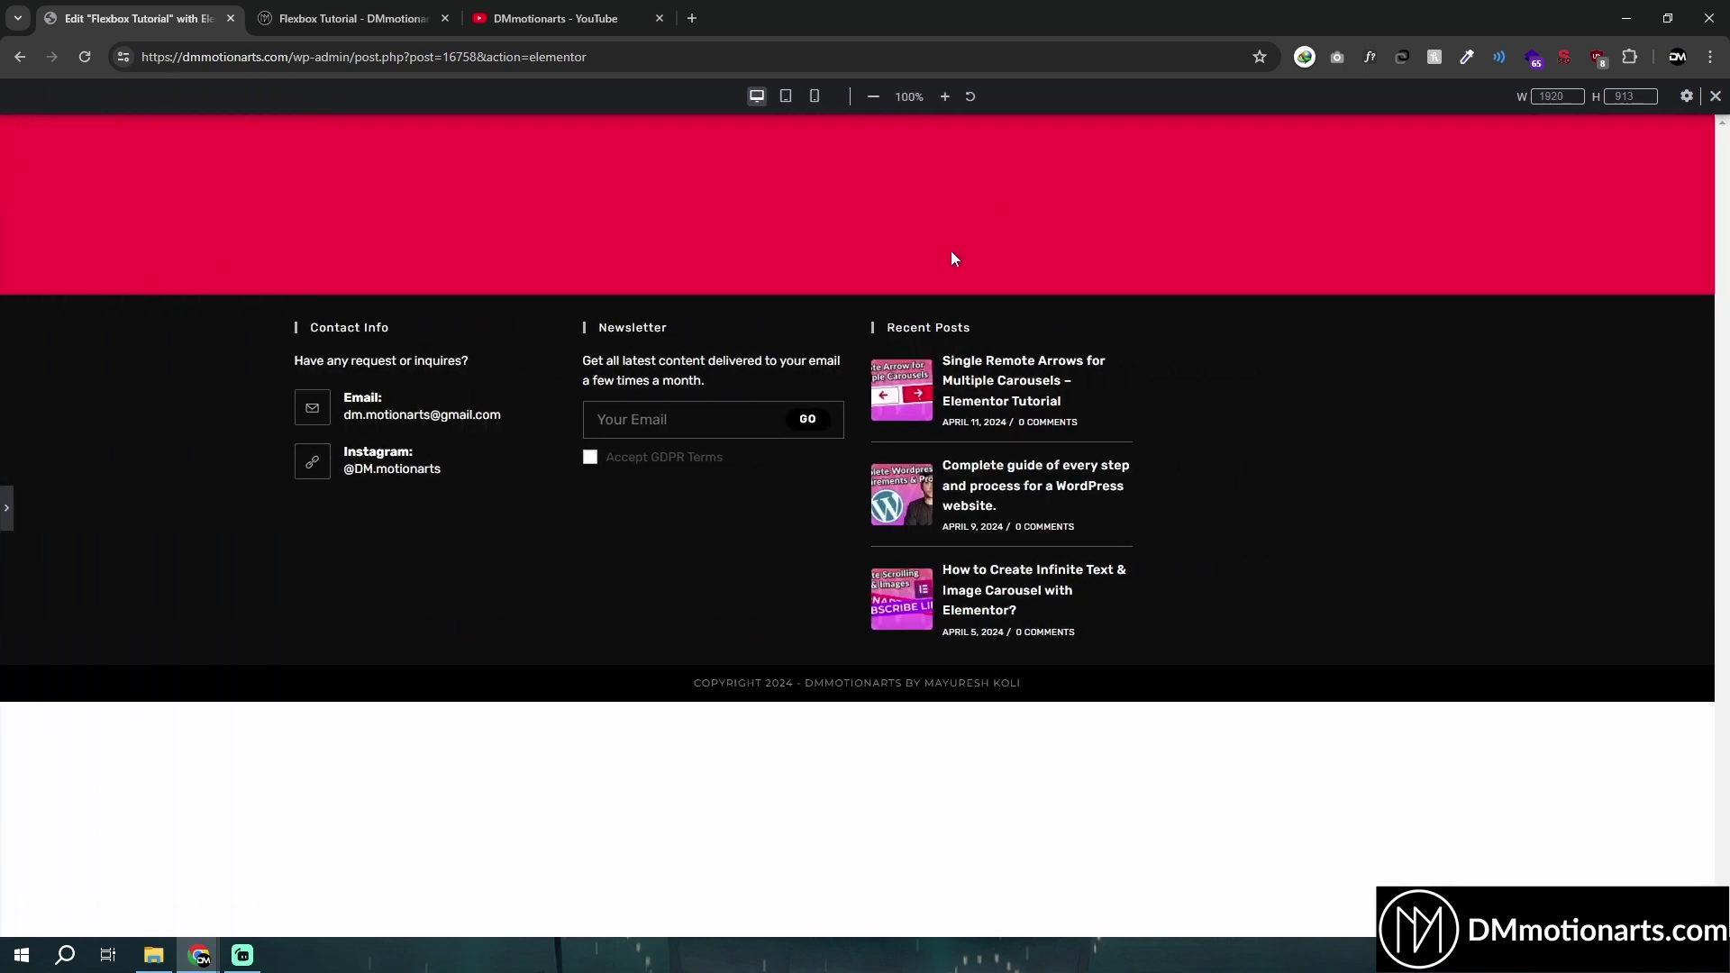
pyautogui.click(7, 509)
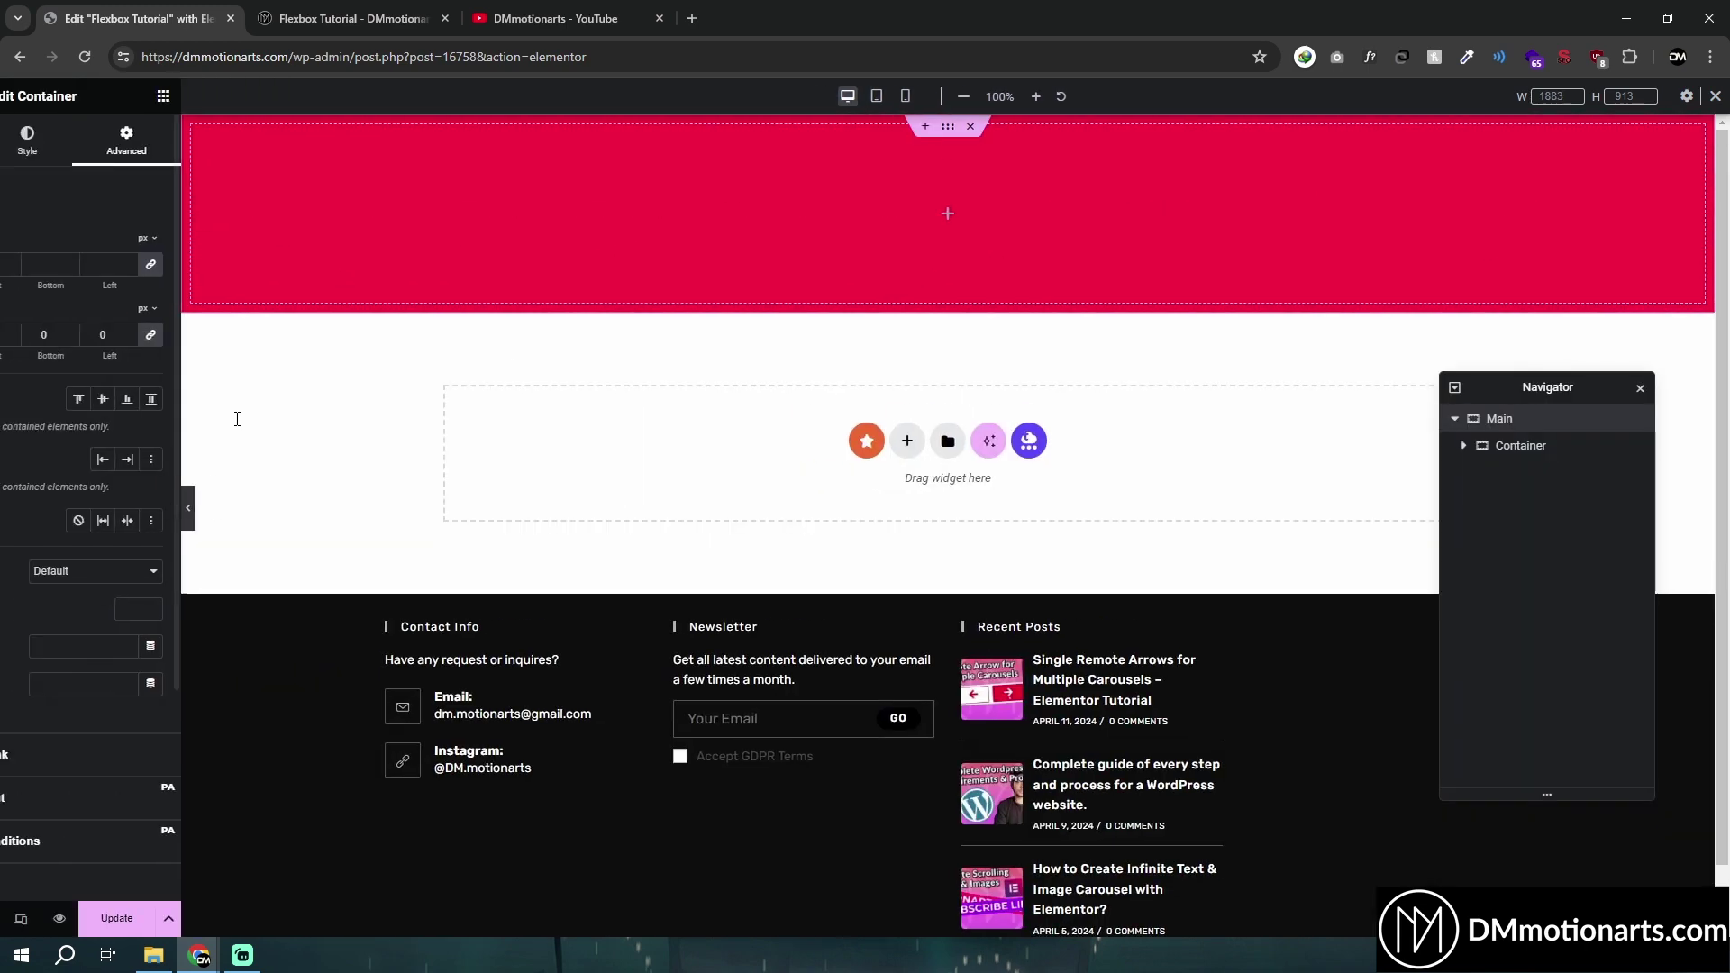
# Set the content width of the Main container back to Boxed
pyautogui.click(1522, 446)
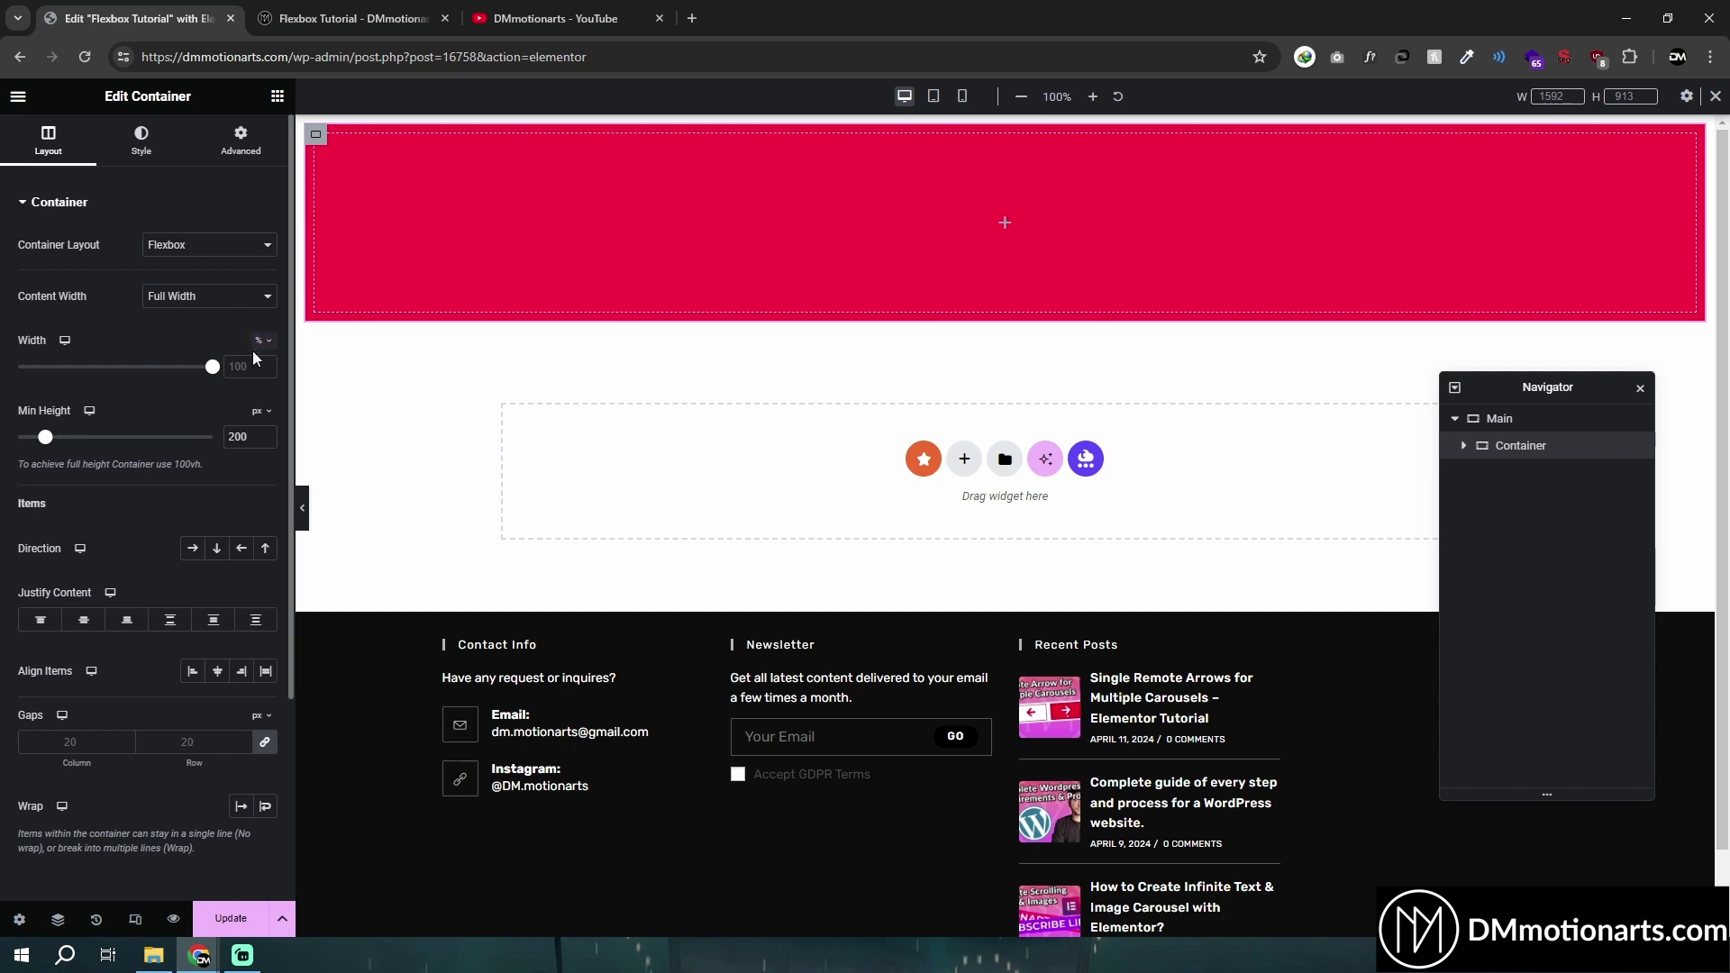
pyautogui.click(989, 136)
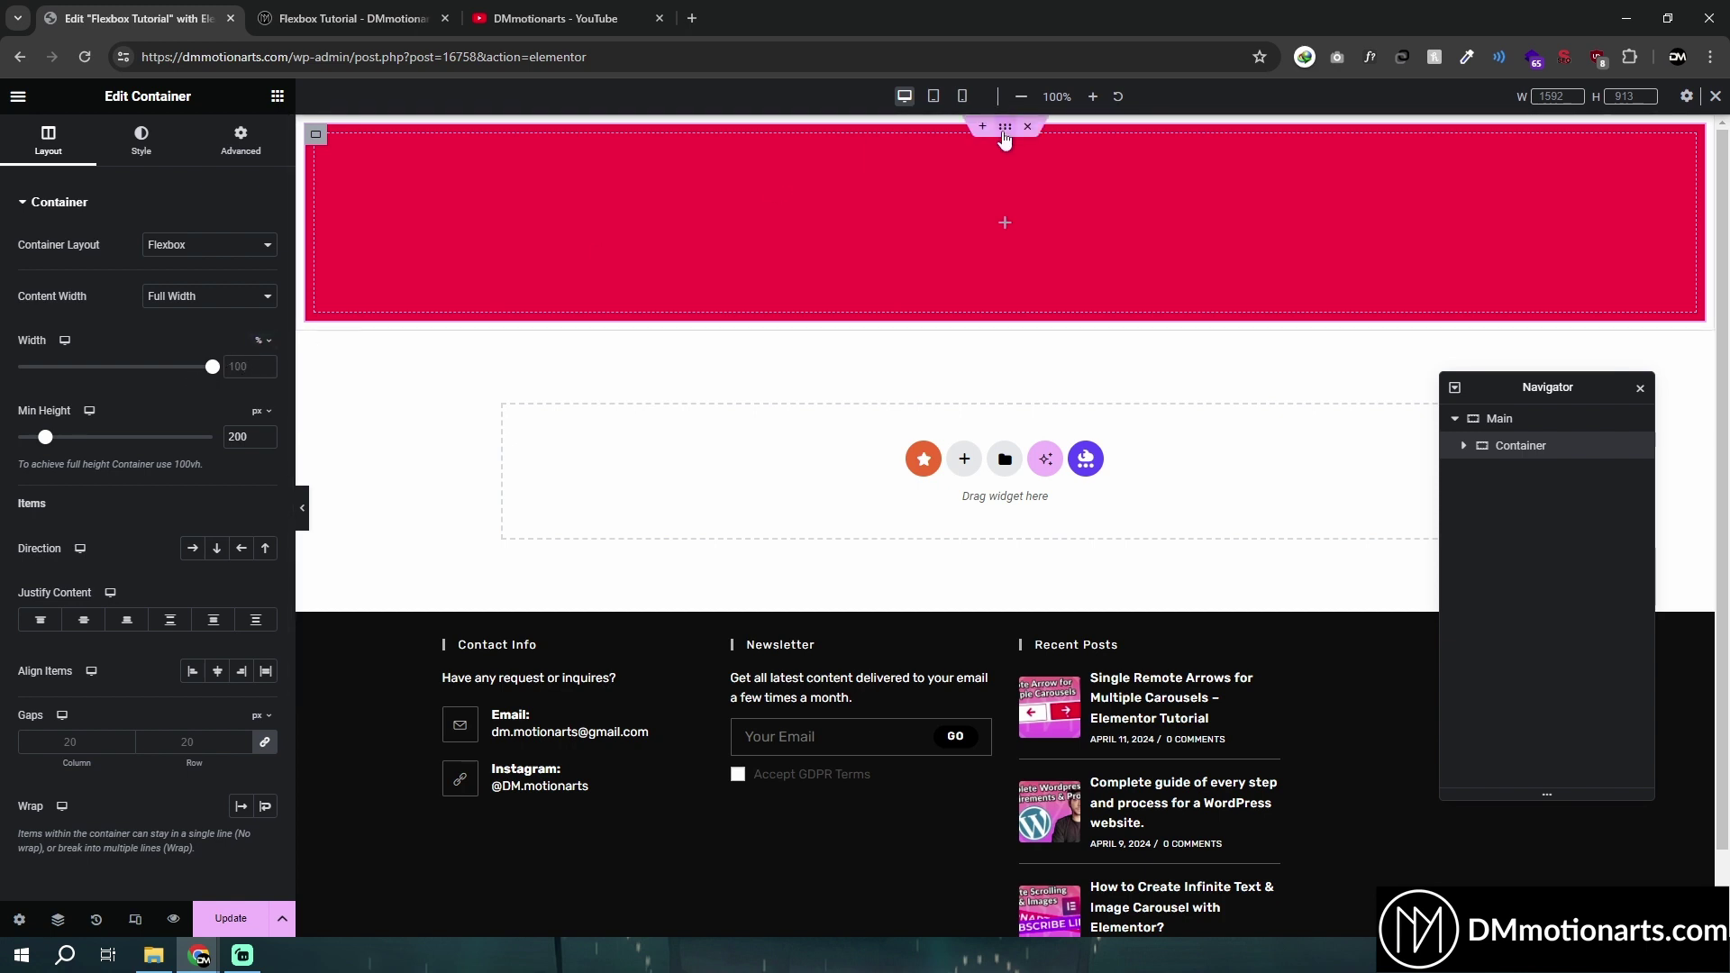
pyautogui.click(180, 296)
pyautogui.click(175, 314)
# Try widths of 50% and 200 px on the container nested in Main
pyautogui.click(1520, 447)
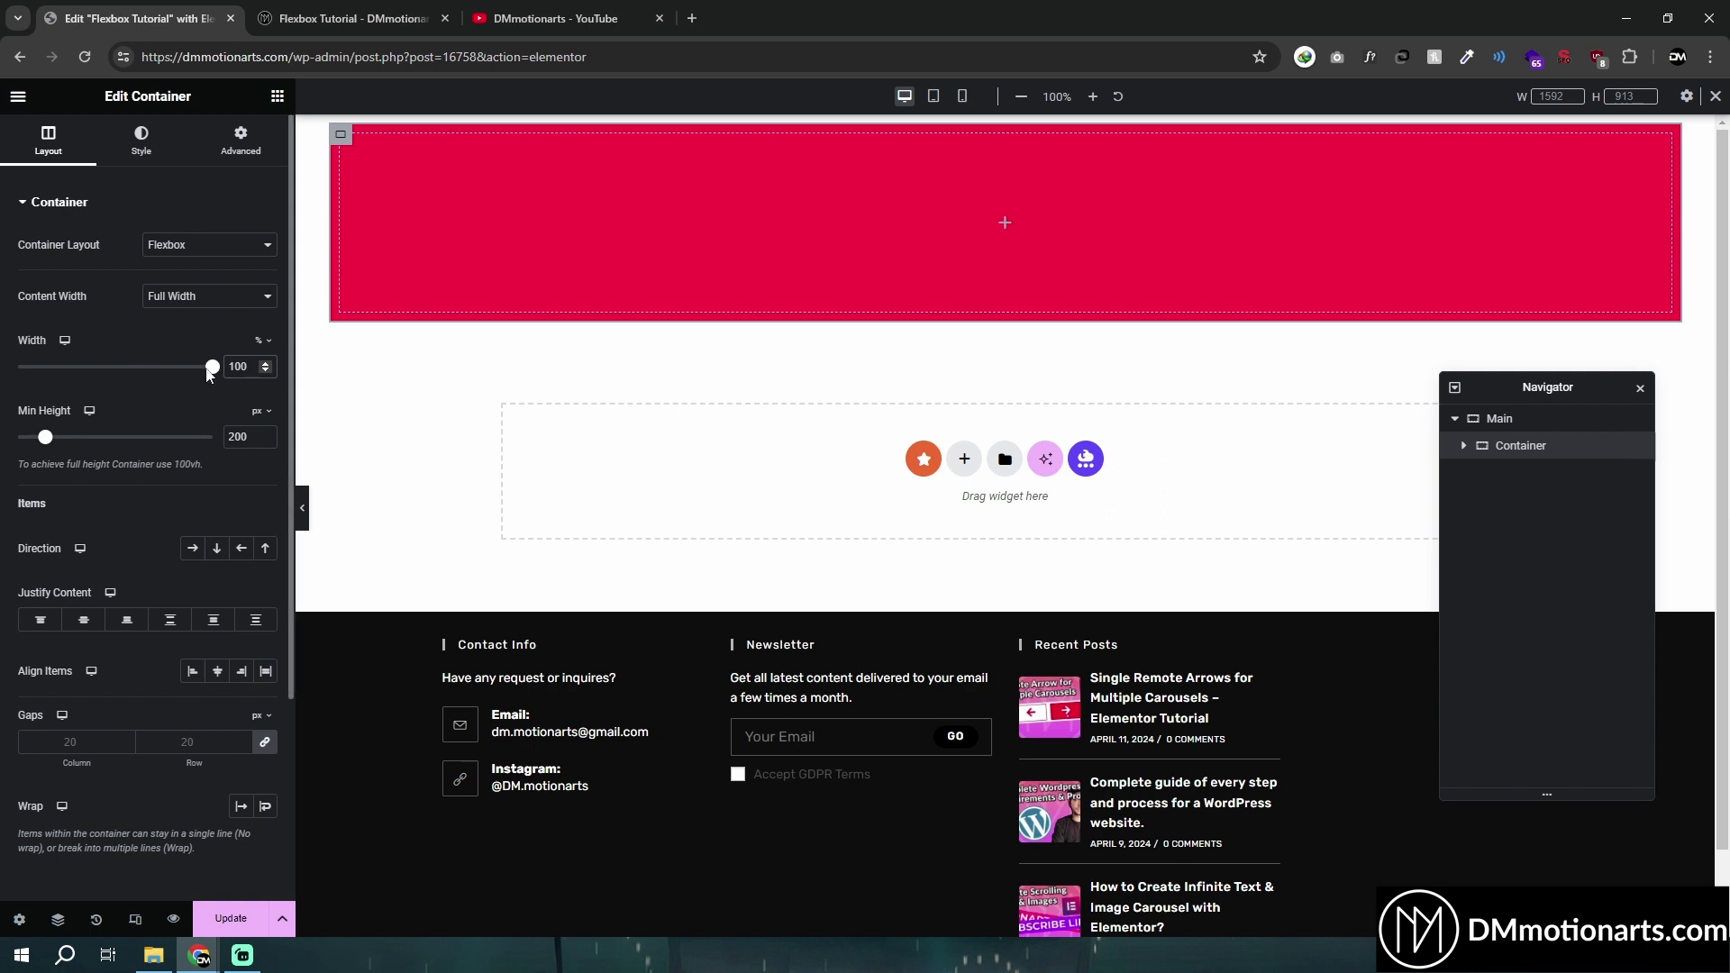
pyautogui.write('50')
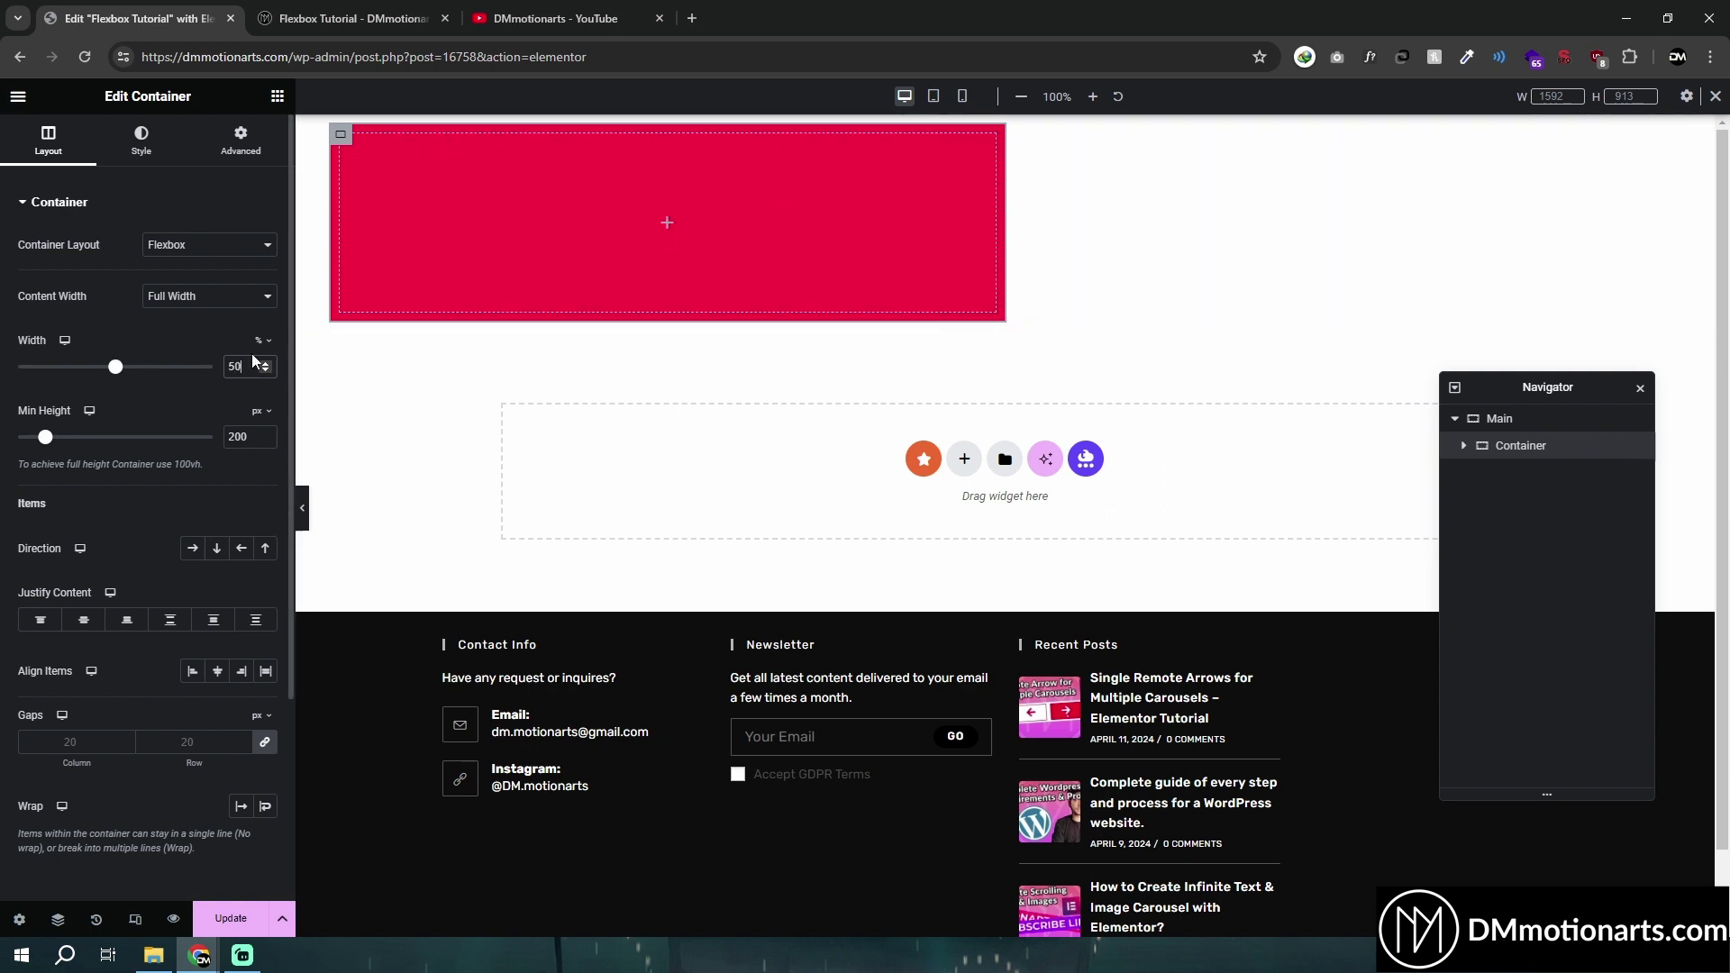
pyautogui.moveTo(261, 342)
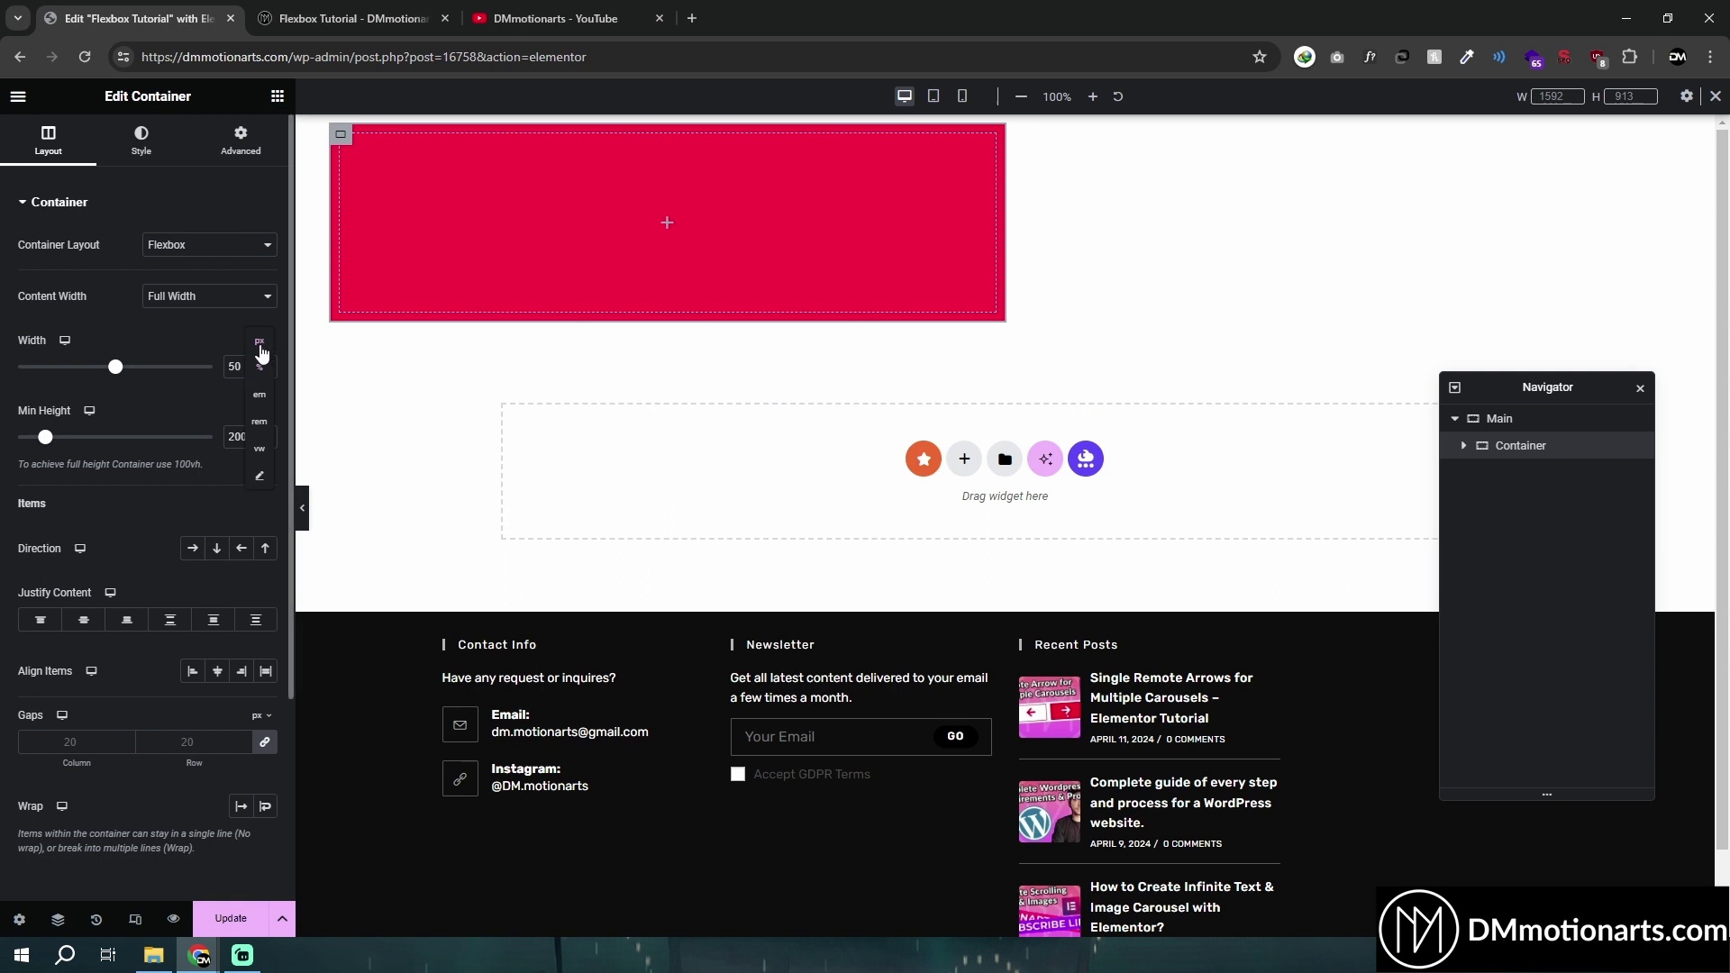
pyautogui.click(261, 347)
pyautogui.write('200')
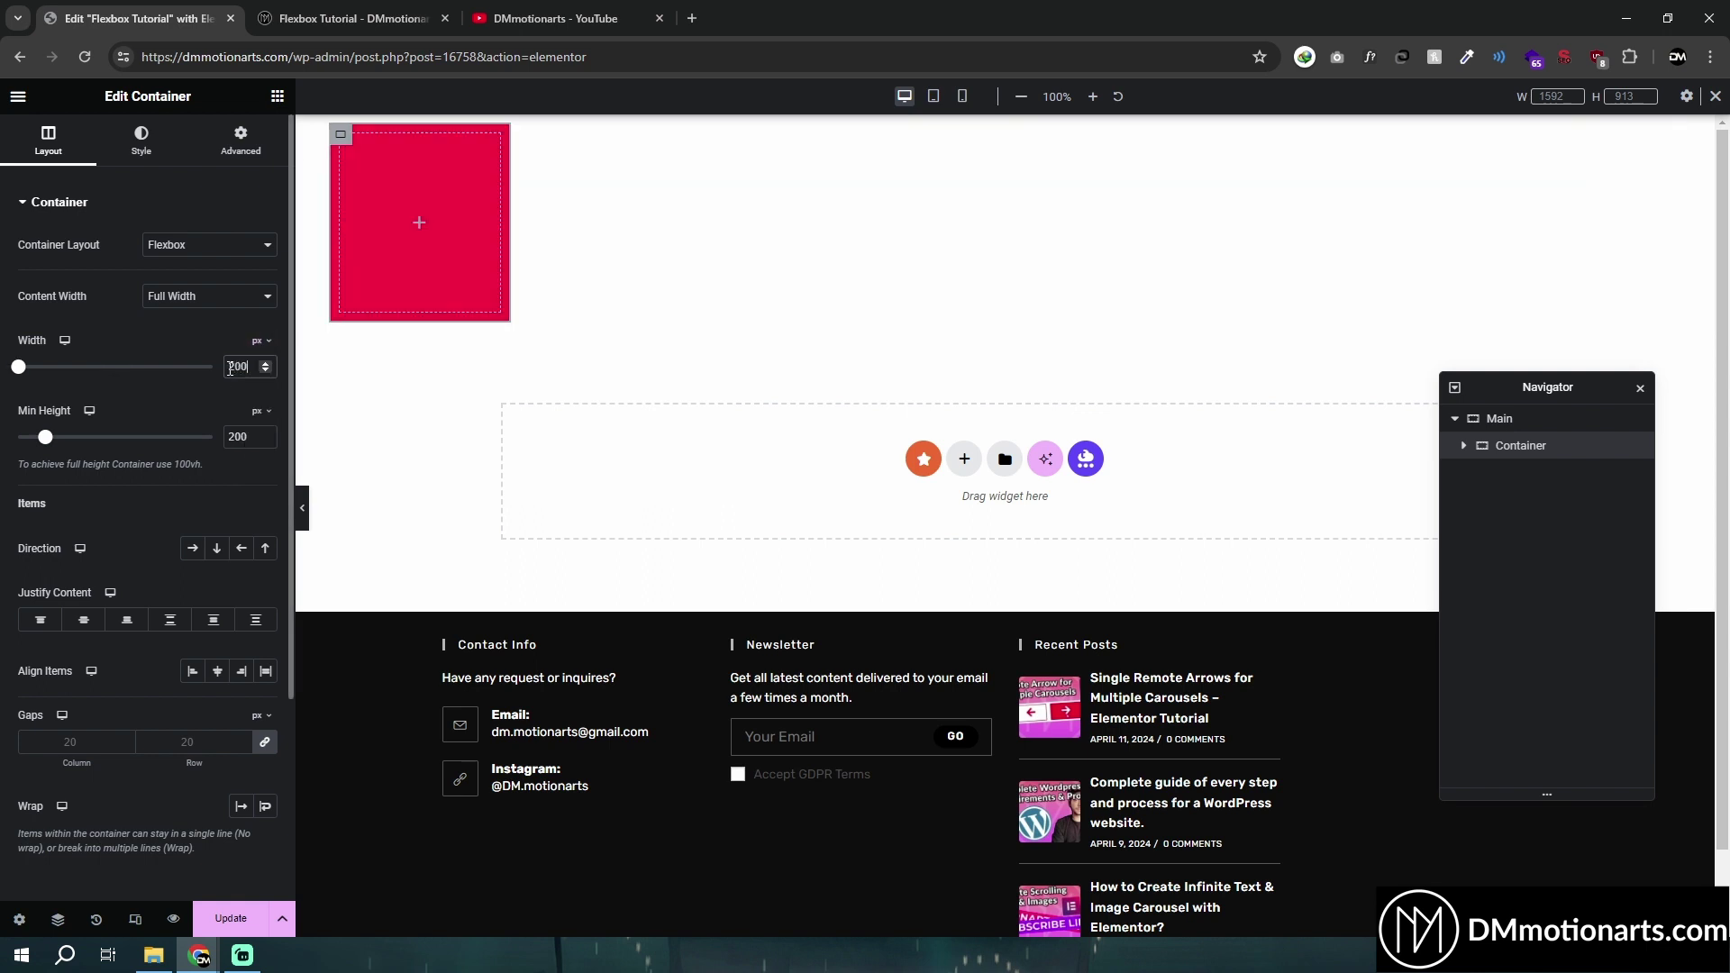
# Change the nested container's width unit to vw, keeping the value 200, and preview the page without the editing panel
pyautogui.moveTo(262, 349)
pyautogui.click(265, 450)
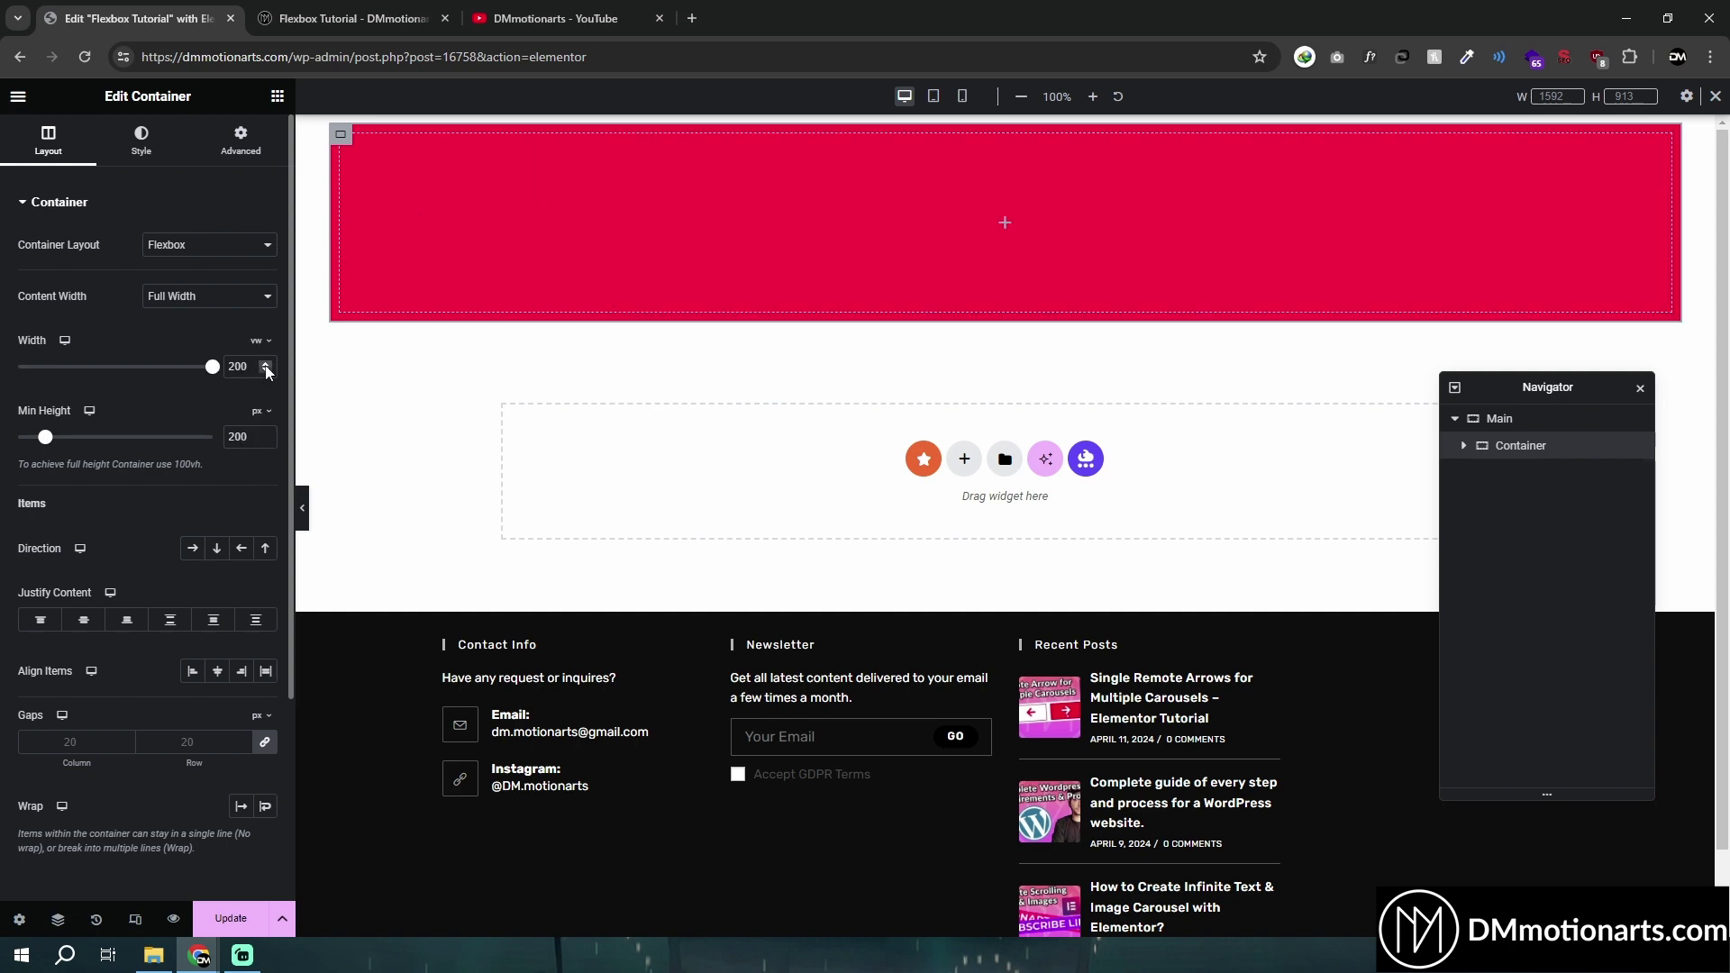
pyautogui.click(305, 496)
pyautogui.click(6, 520)
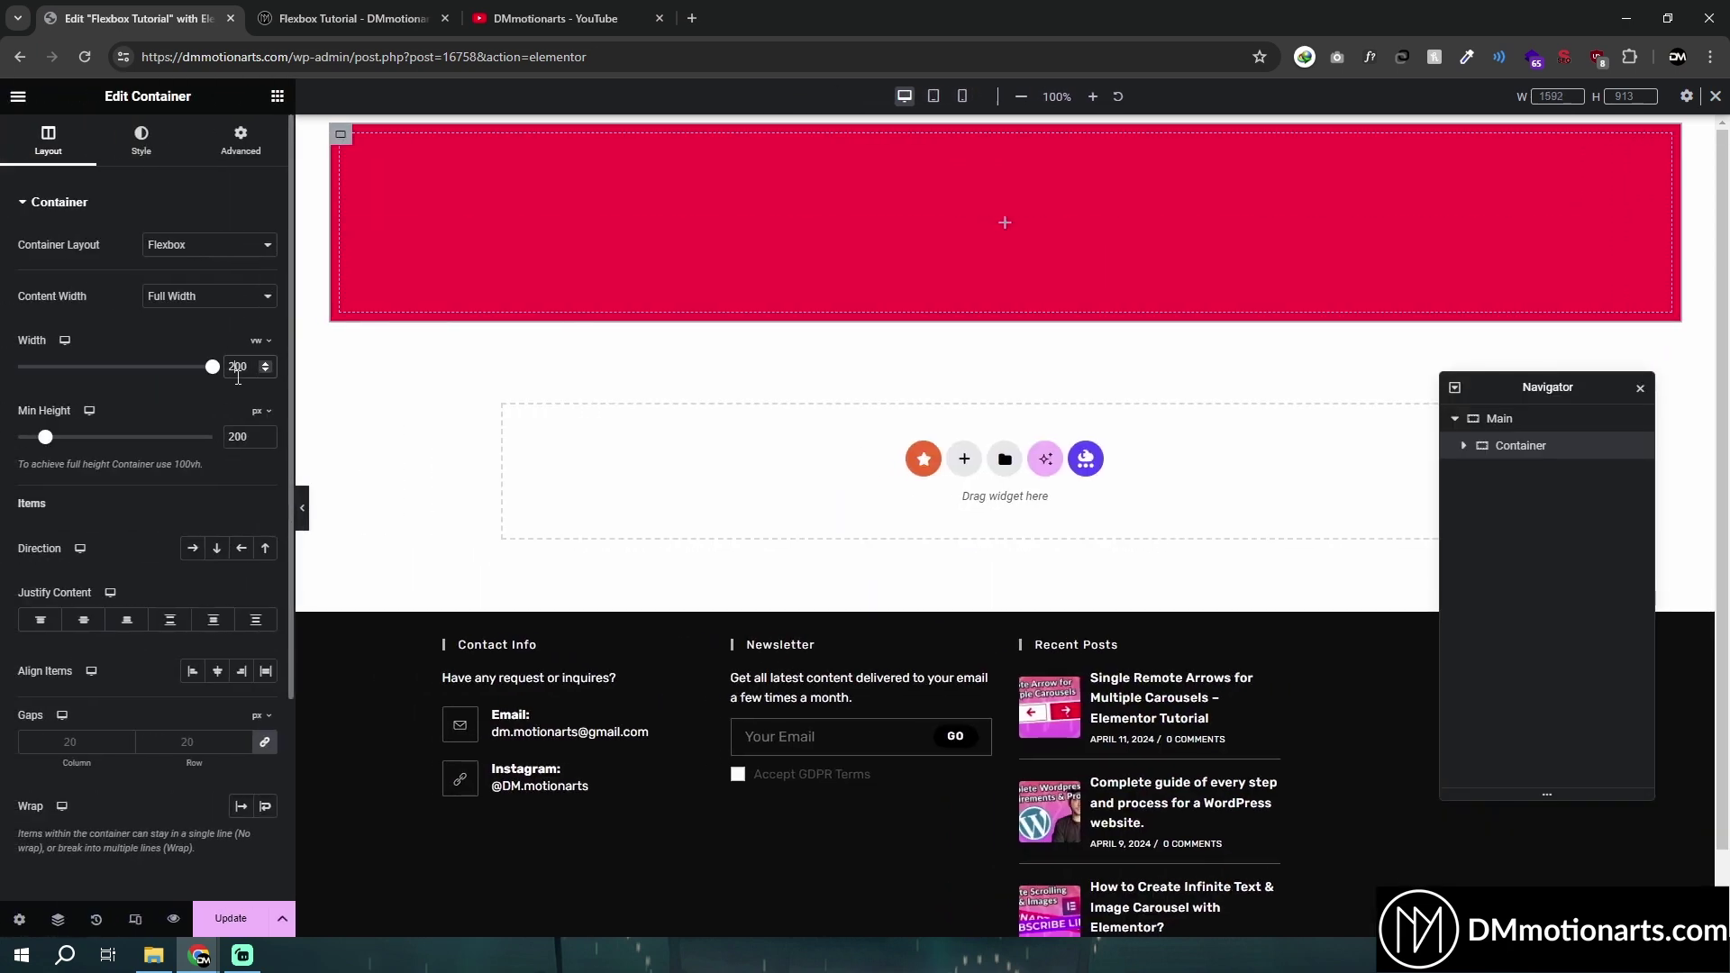
# Set the nested container's width to 100 vw and preview the page without the editing panel
pyautogui.doubleClick(238, 366)
pyautogui.write('100')
pyautogui.click(302, 507)
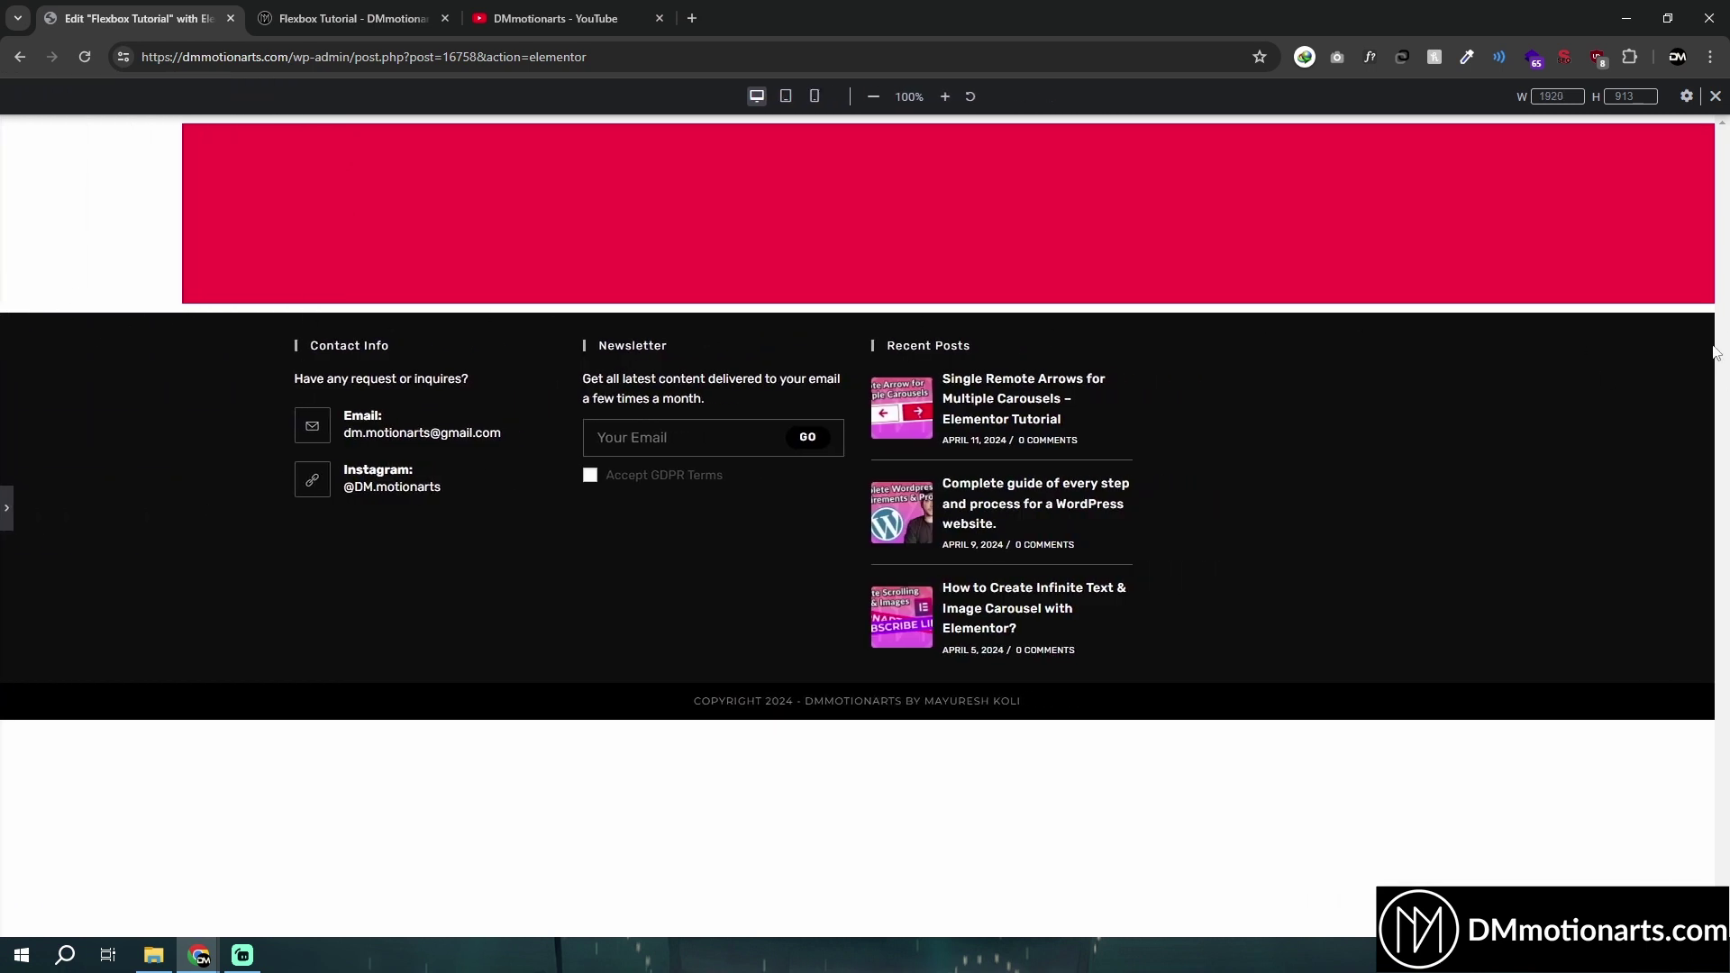
pyautogui.click(5, 511)
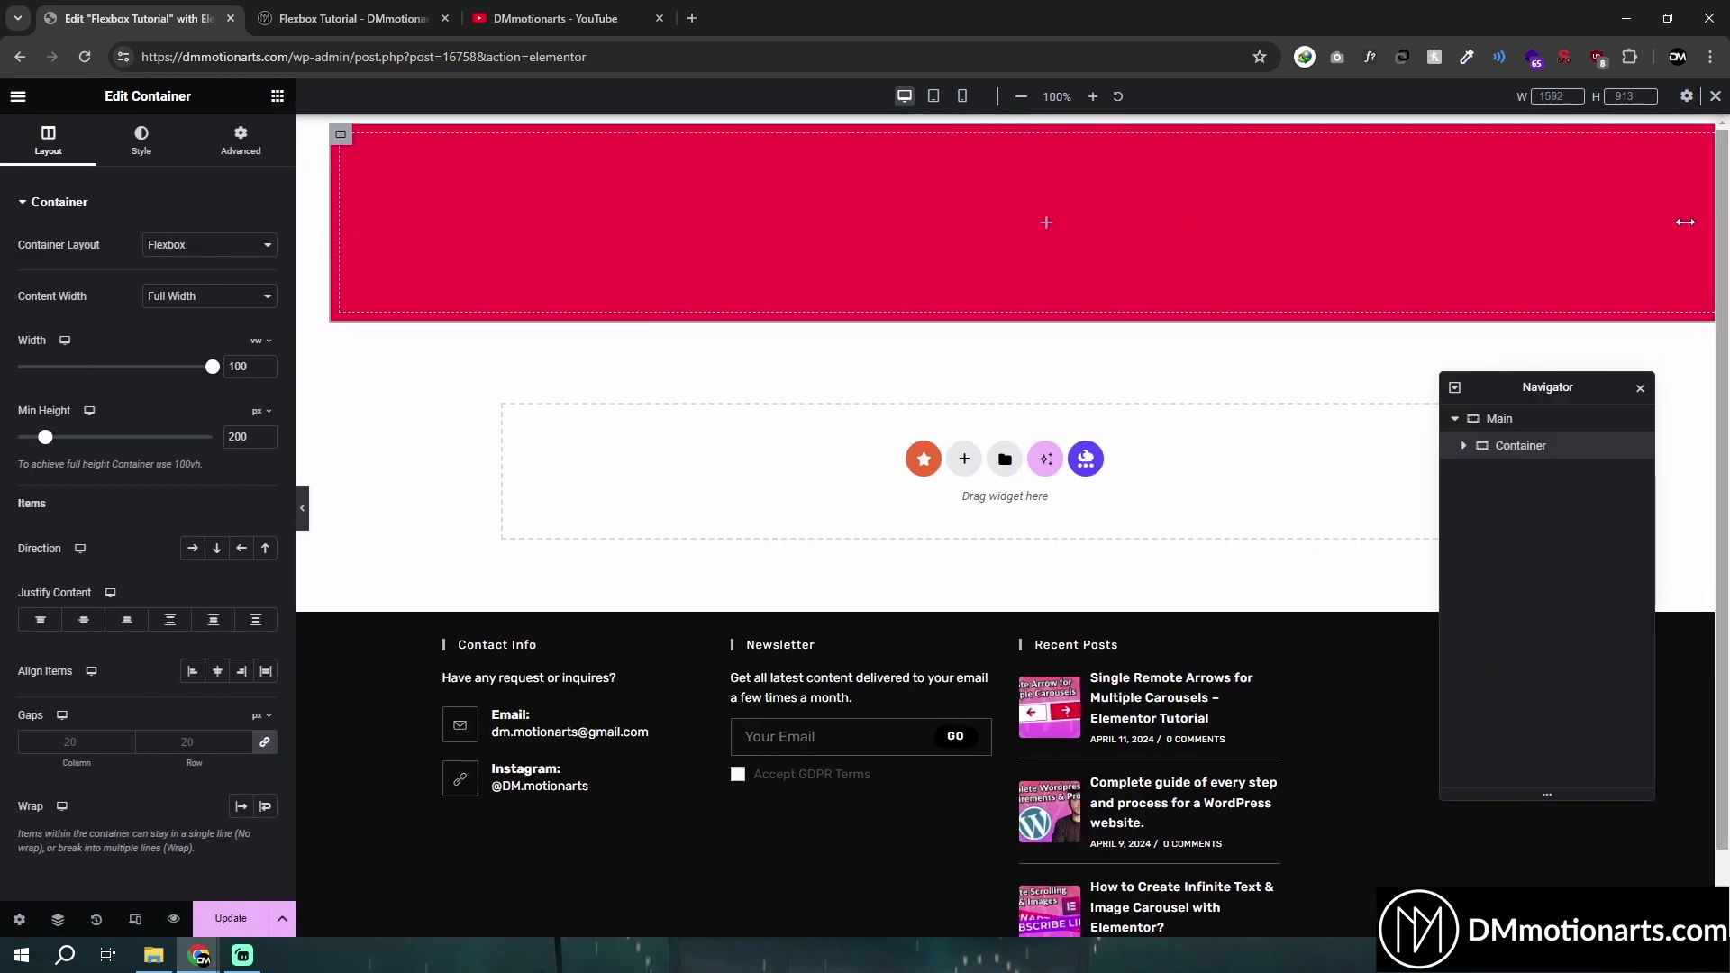
# Switch the nested container's width to a custom value and enter calc(50% + 120px)
pyautogui.click(260, 342)
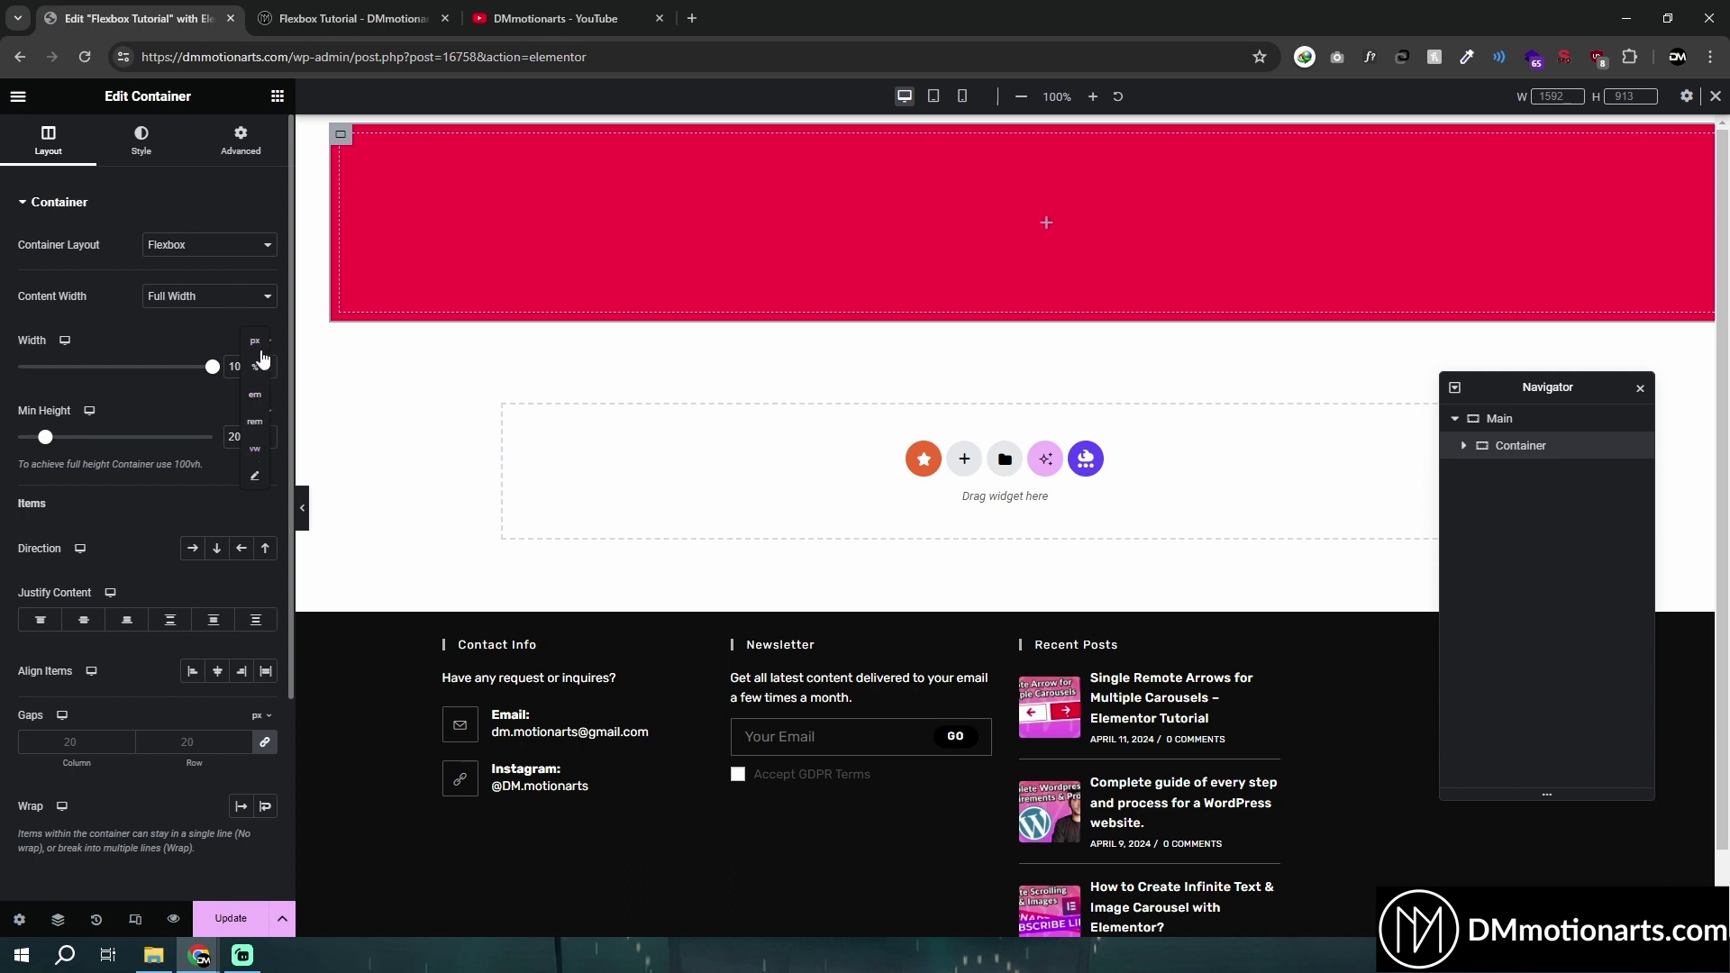
pyautogui.click(256, 478)
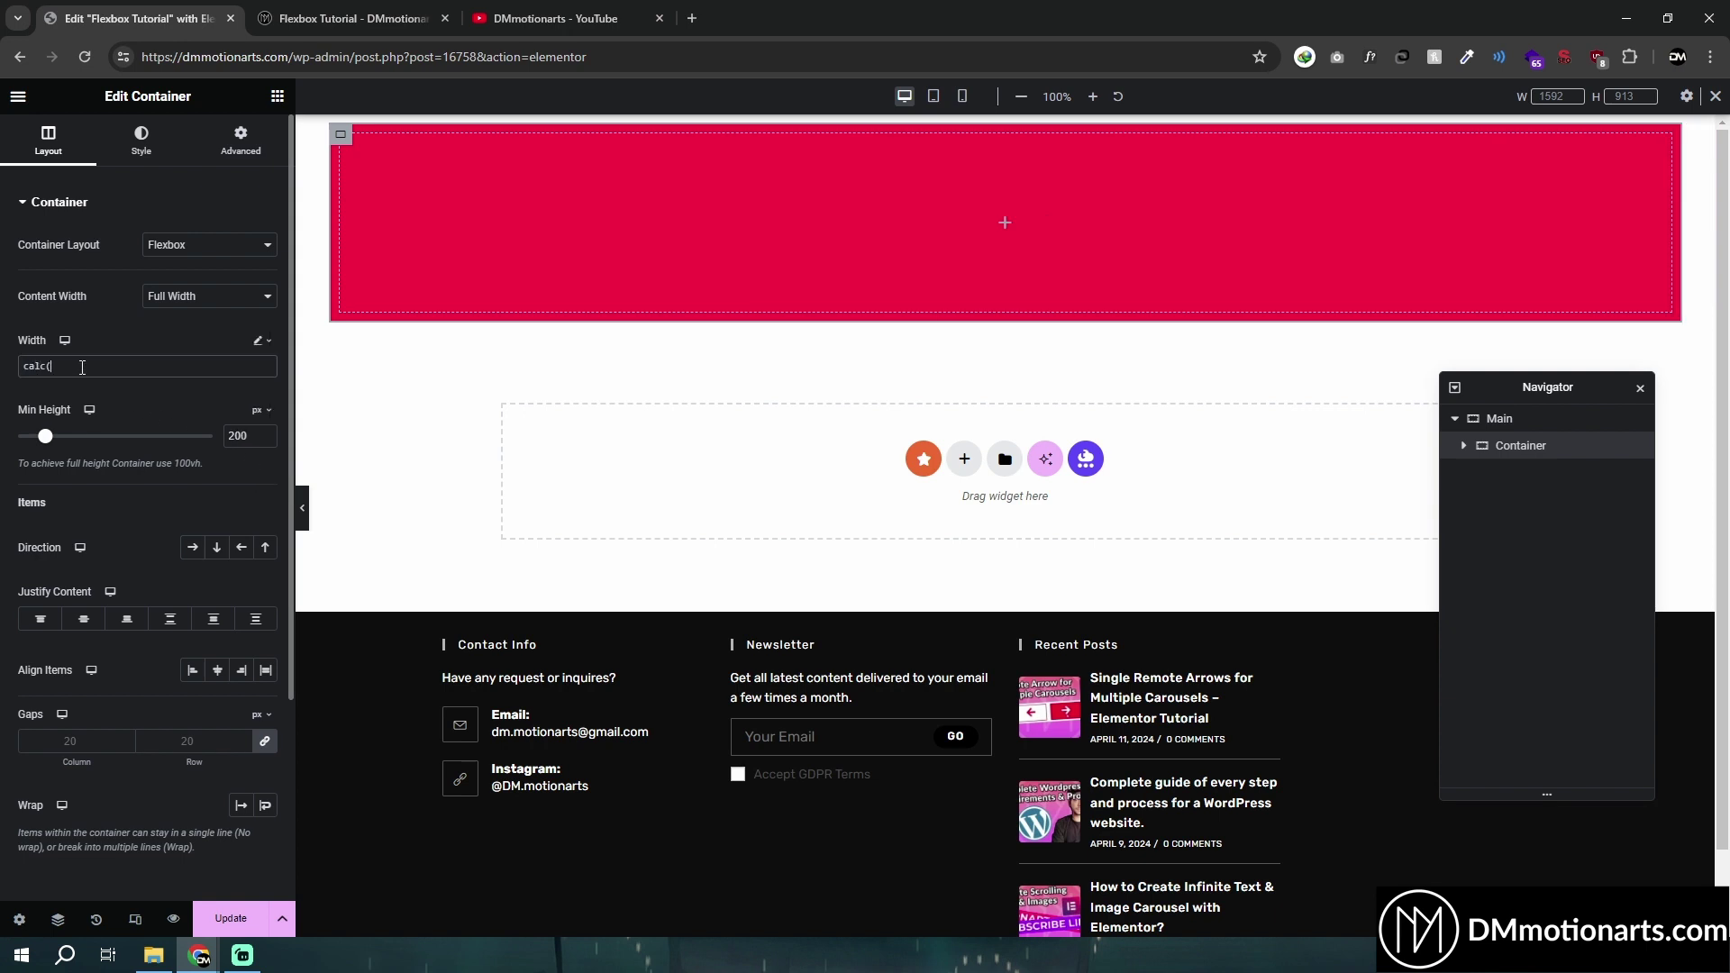
pyautogui.write('calc(50%)')
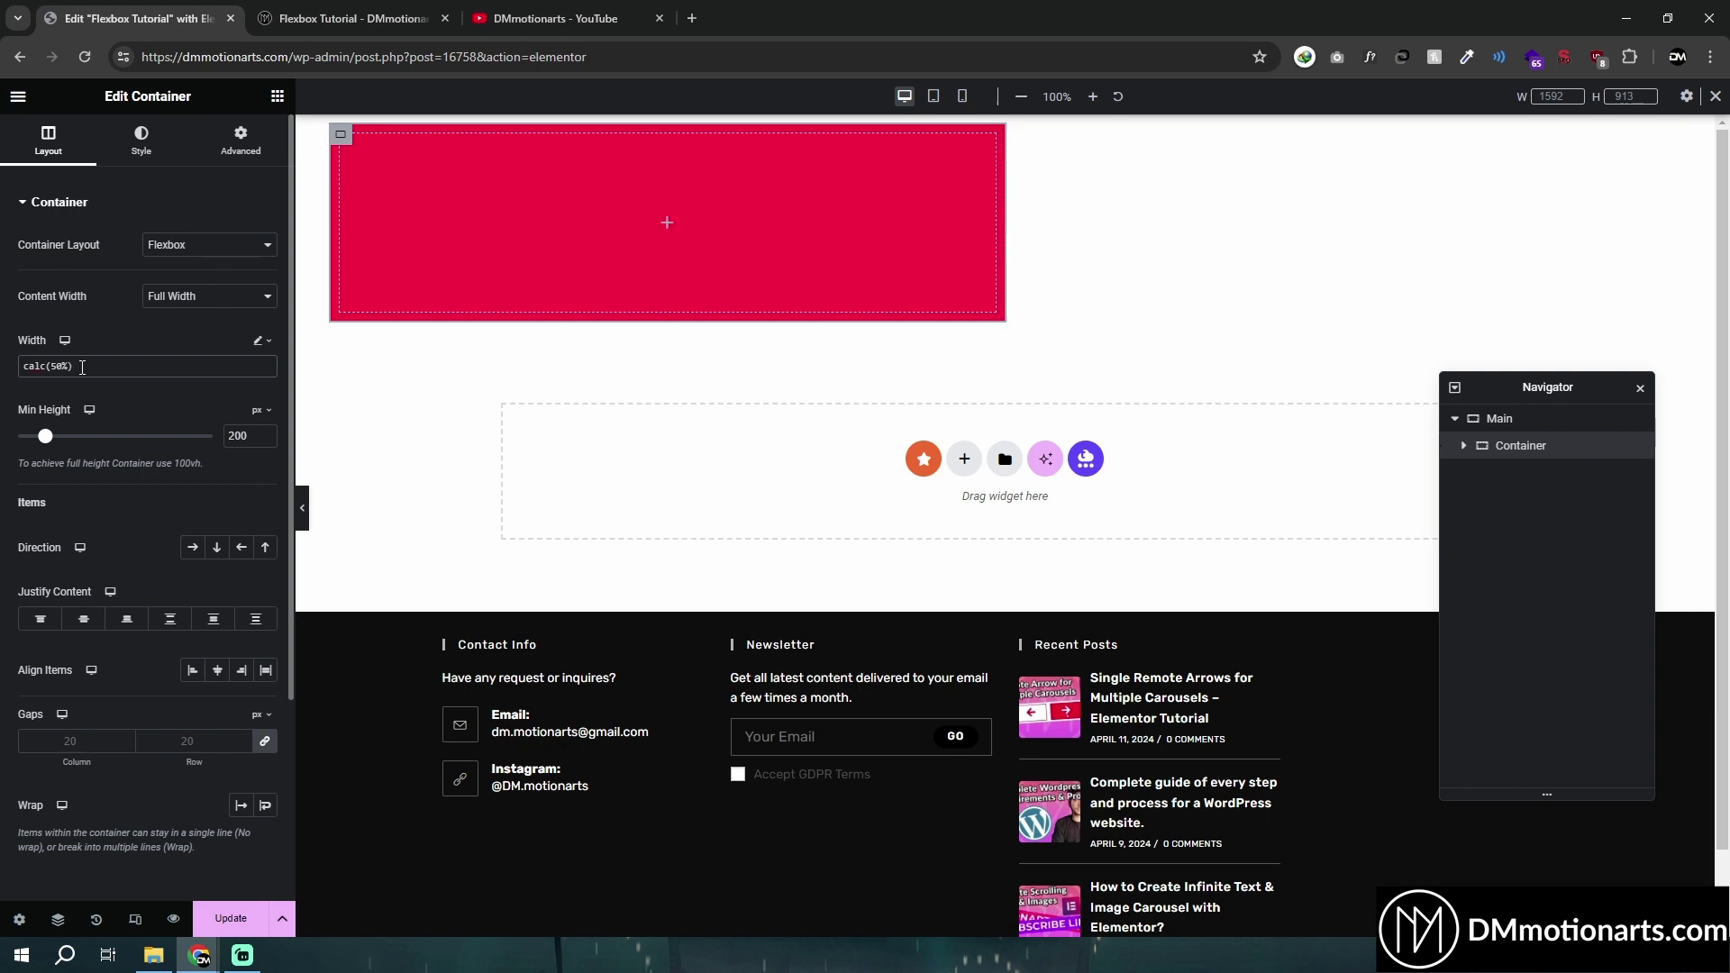
pyautogui.click(637, 297)
pyautogui.write('+ 120px')
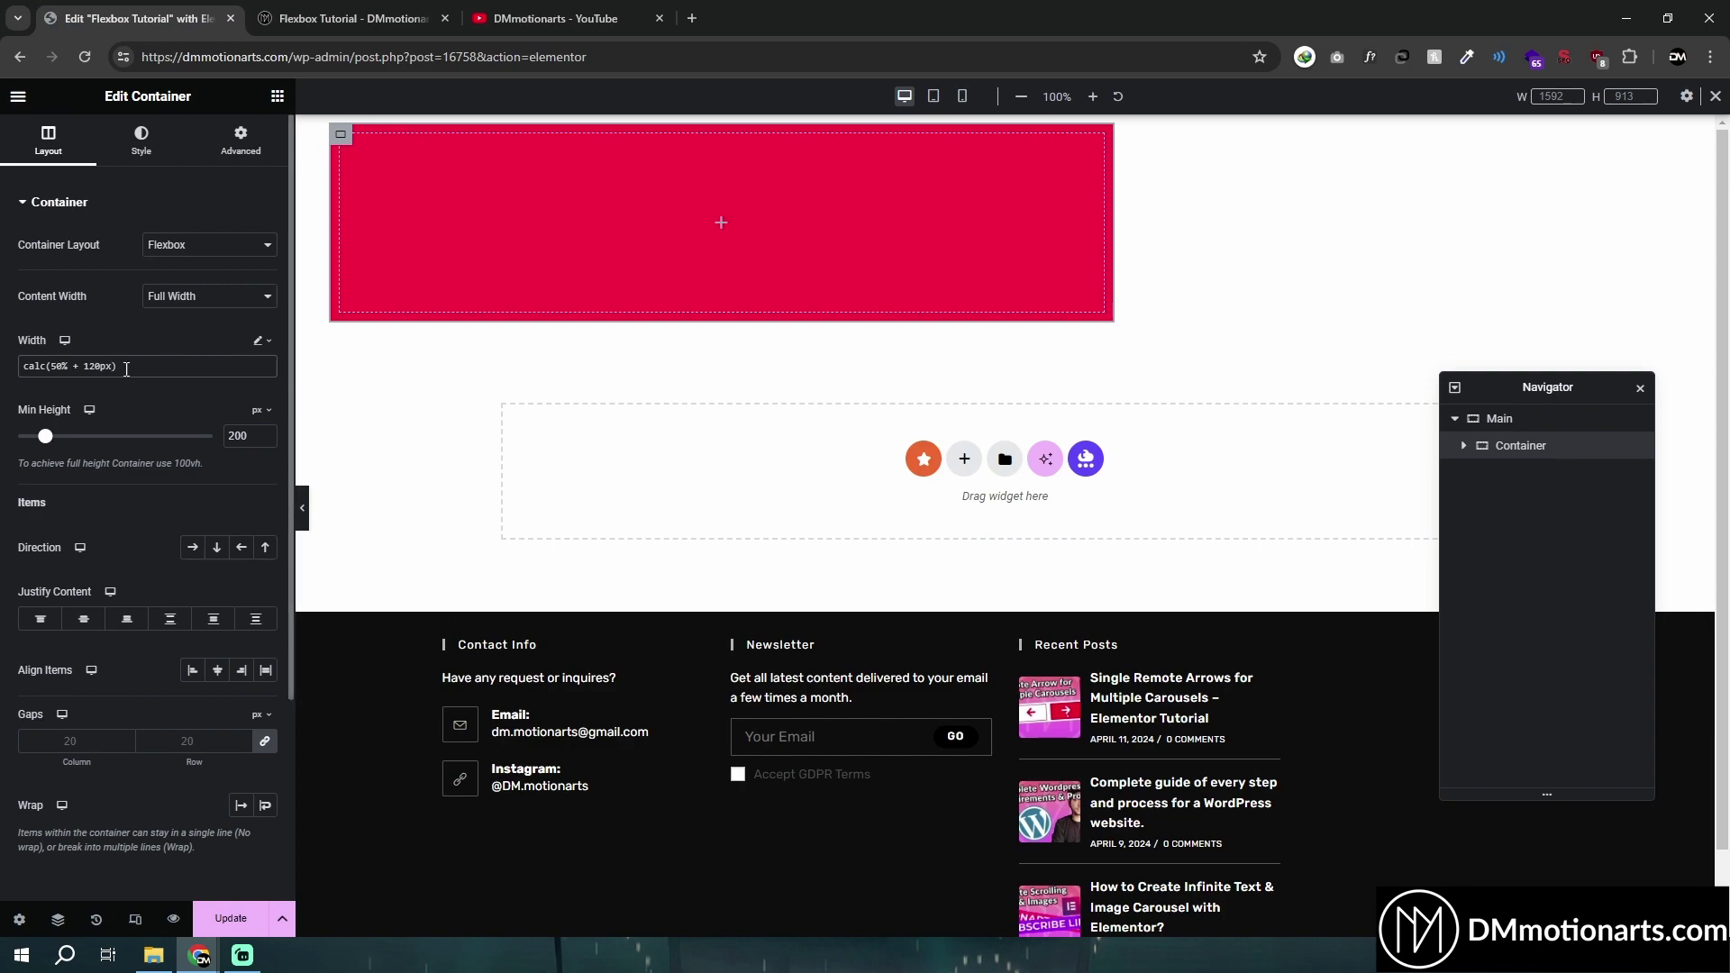
pyautogui.tripleClick(22, 365)
# Switch to the DMmotionarts YouTube page, locate the Flexible Two Column Layout video, and return to the Elementor editor
pyautogui.click(556, 18)
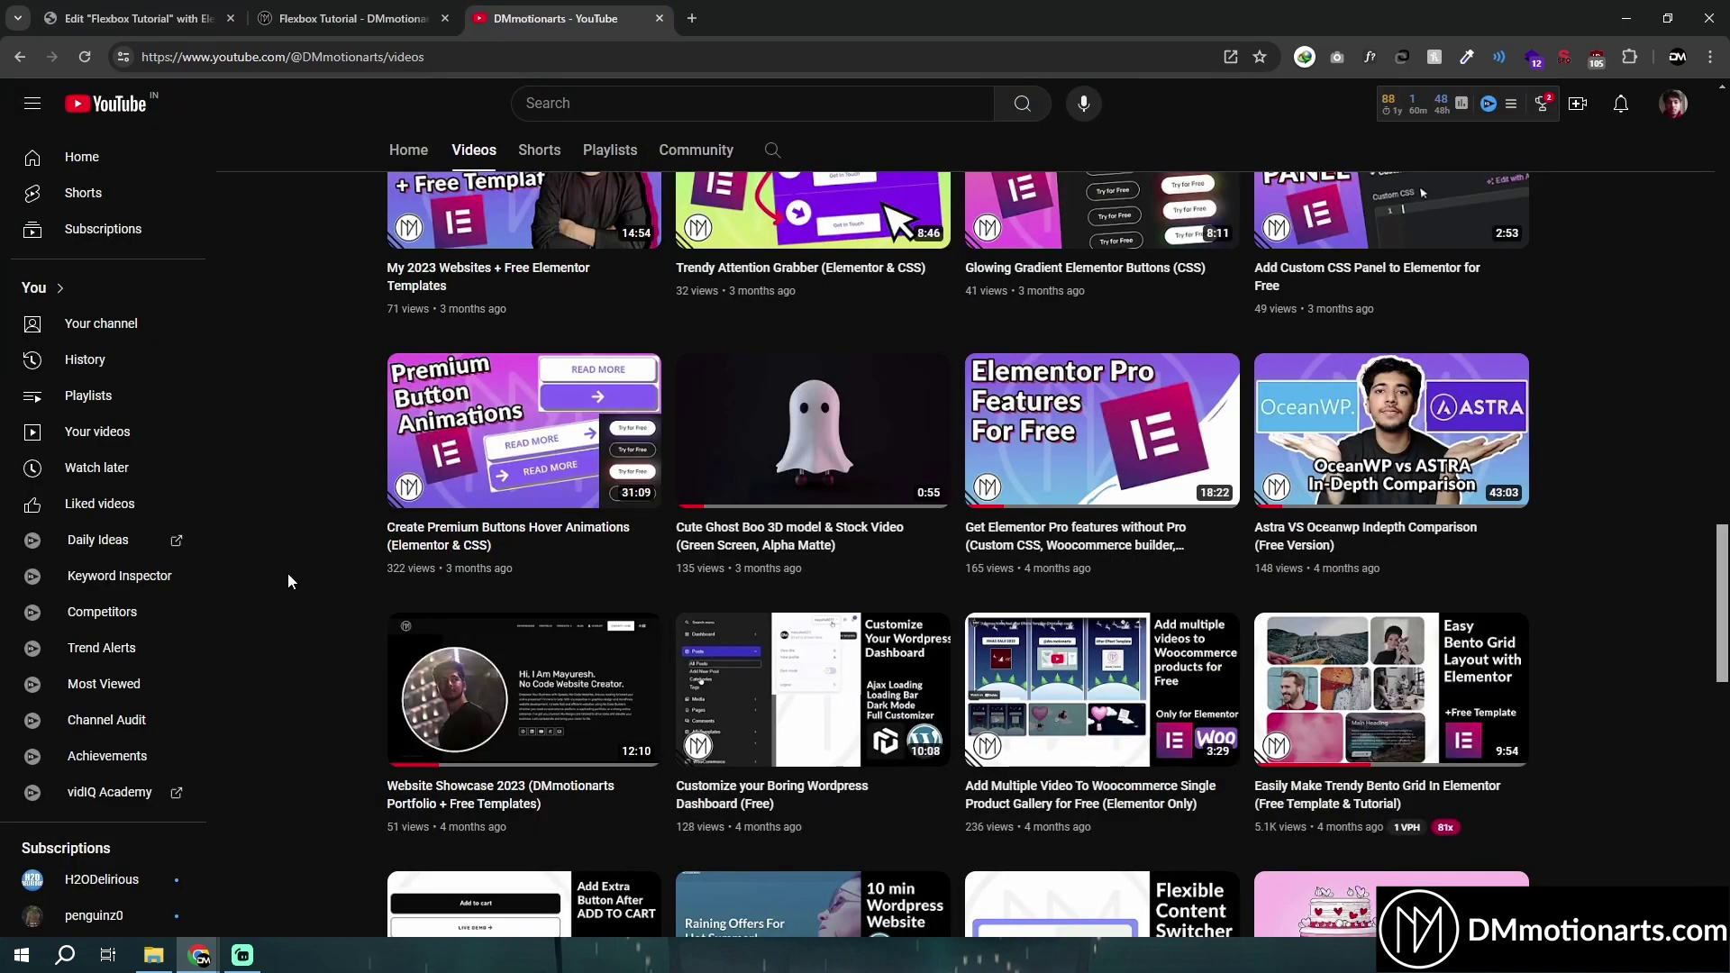
pyautogui.scroll(7, 317, 572)
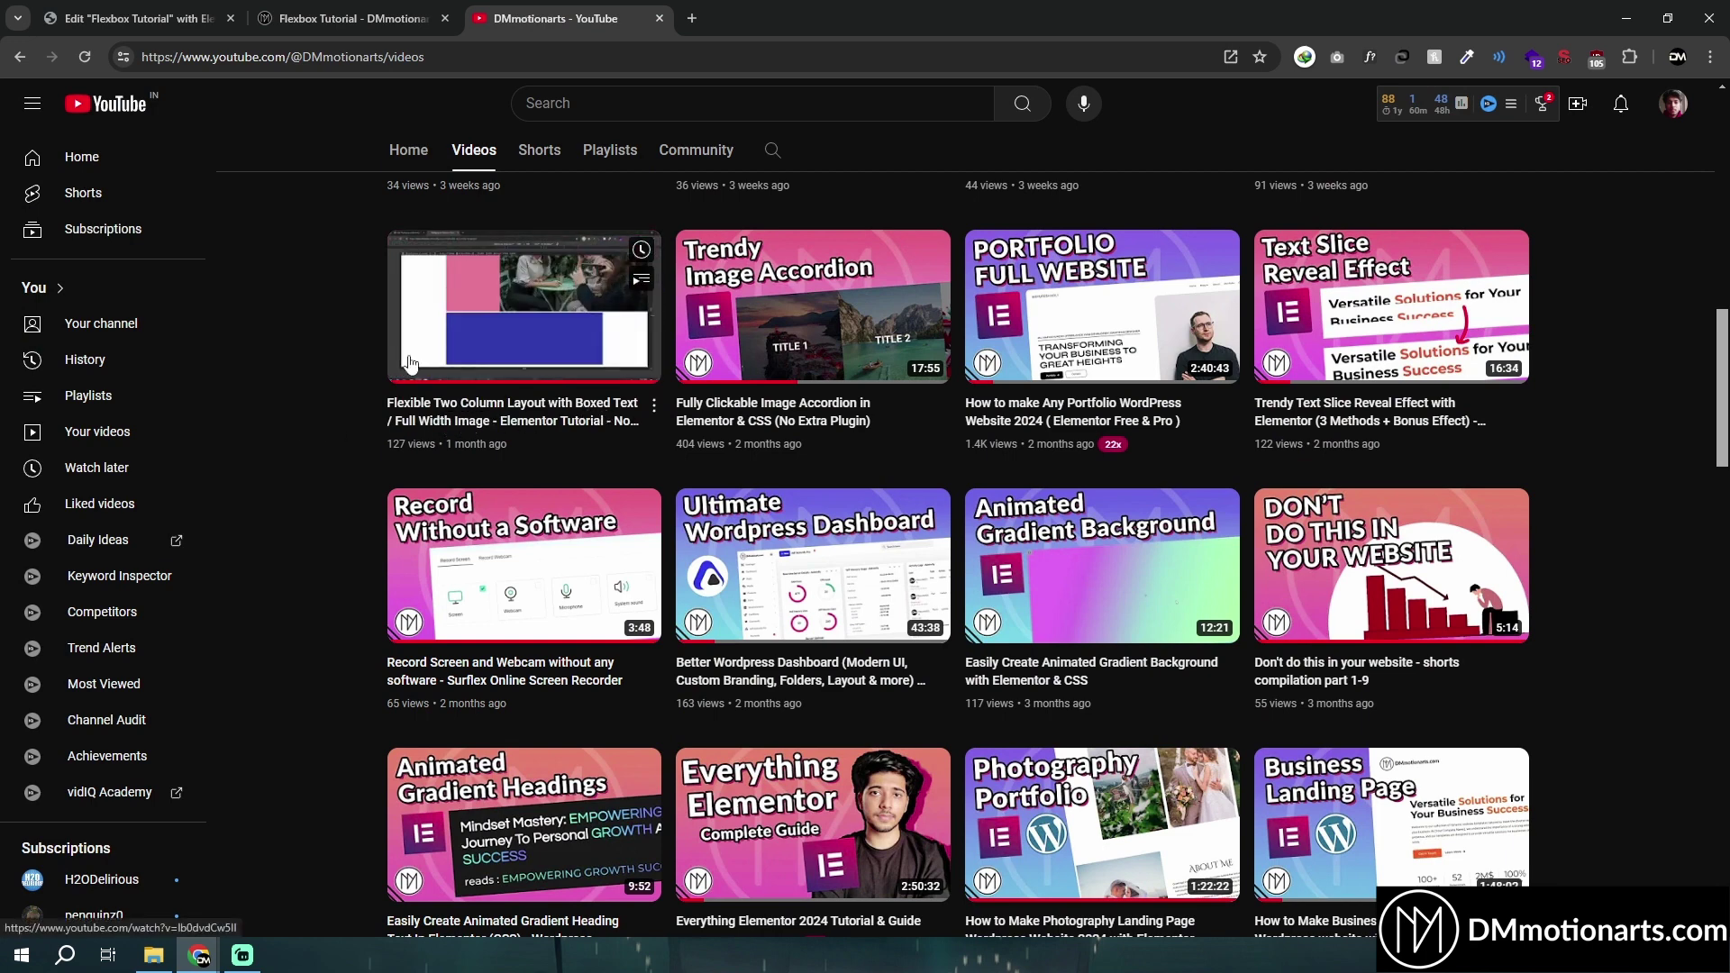
pyautogui.click(134, 9)
# Set the nested container's width unit back to percent
pyautogui.click(261, 341)
pyautogui.click(262, 369)
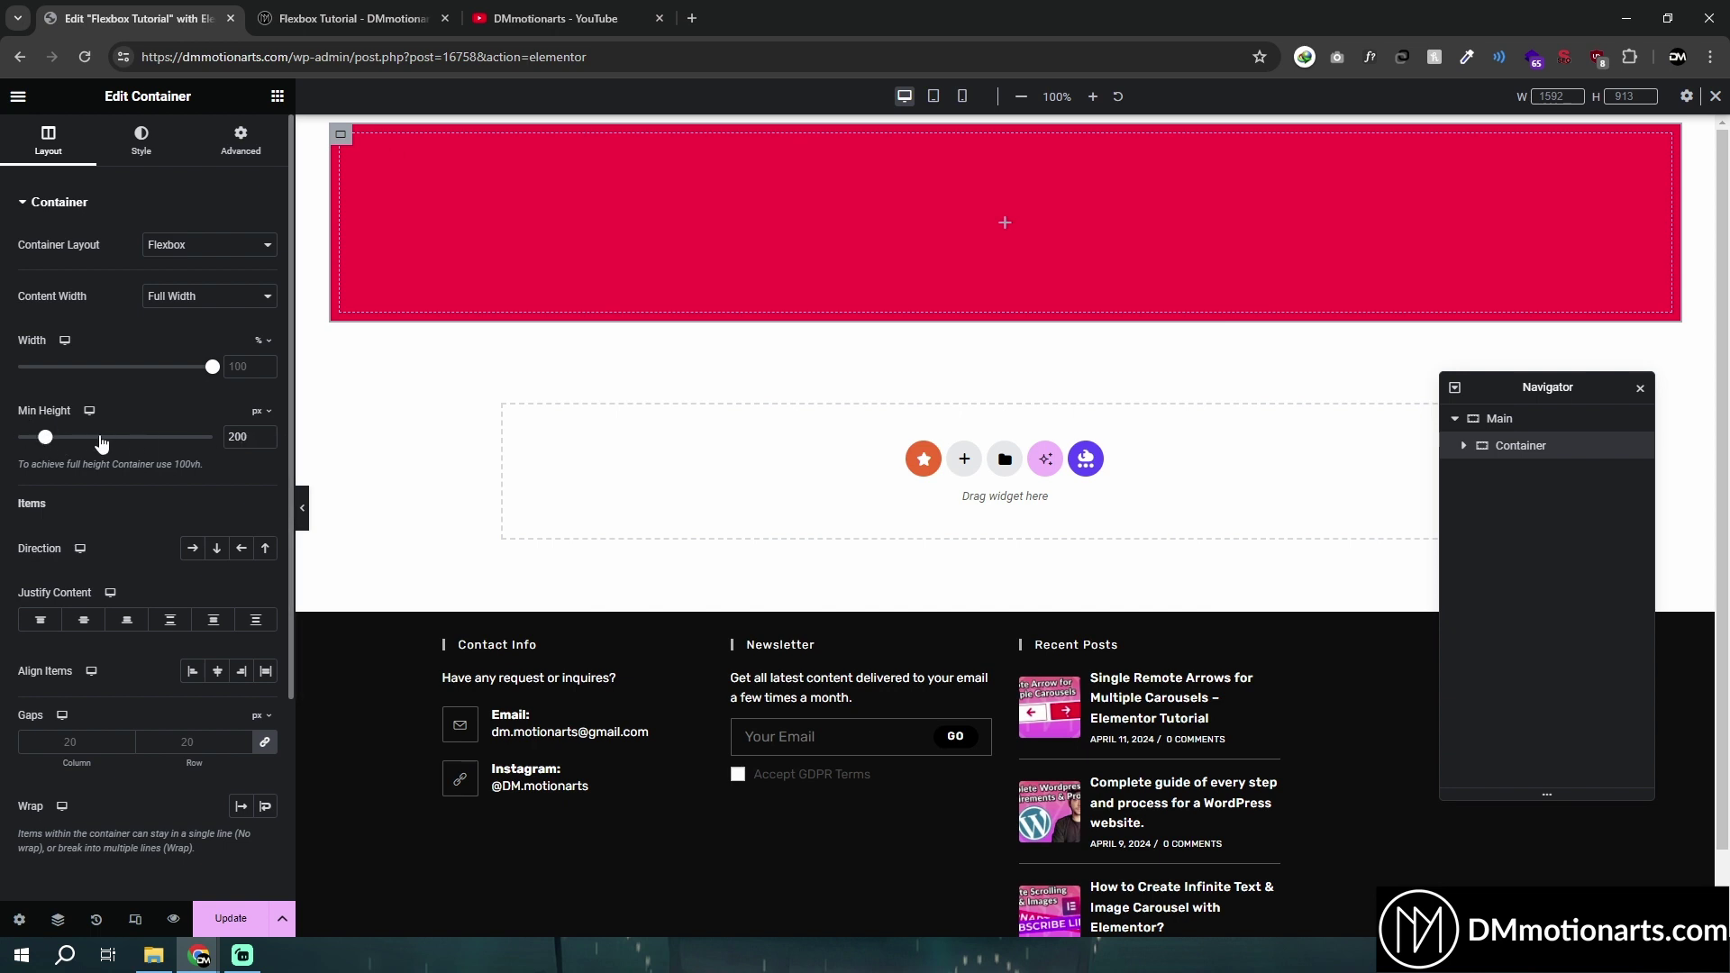
# Set the nested container's minimum height to 100 vh and preview the page without the editing panel
pyautogui.click(261, 413)
pyautogui.click(259, 495)
pyautogui.write('100')
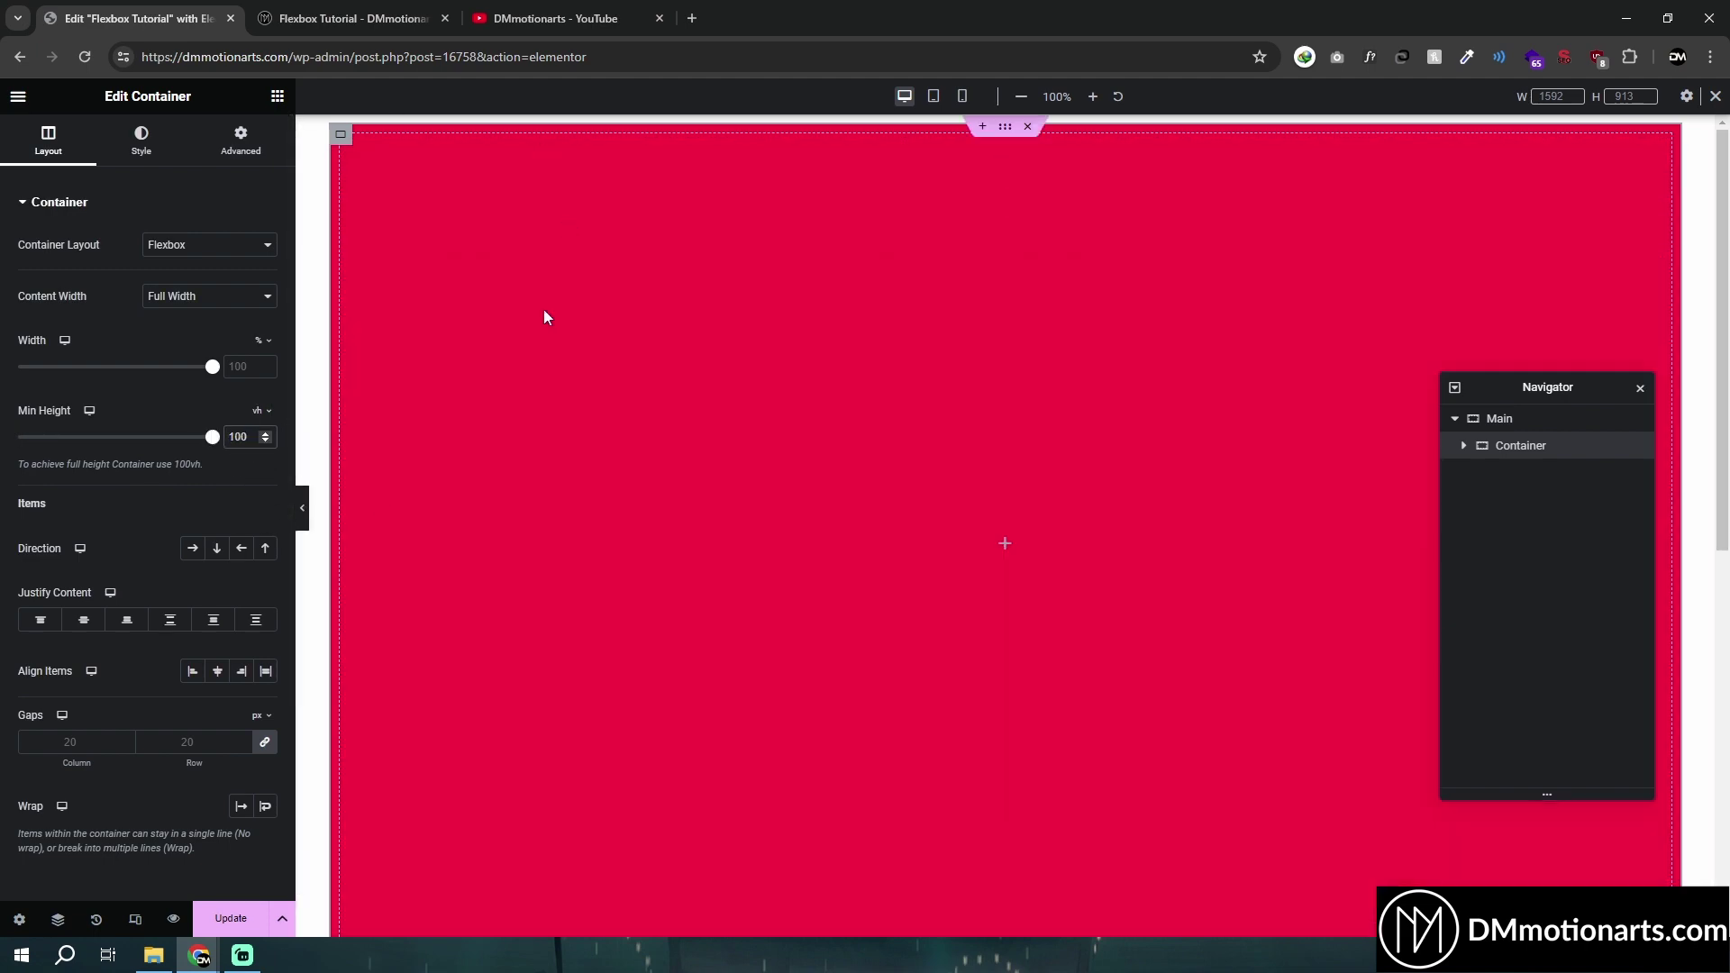
pyautogui.click(135, 918)
pyautogui.click(302, 507)
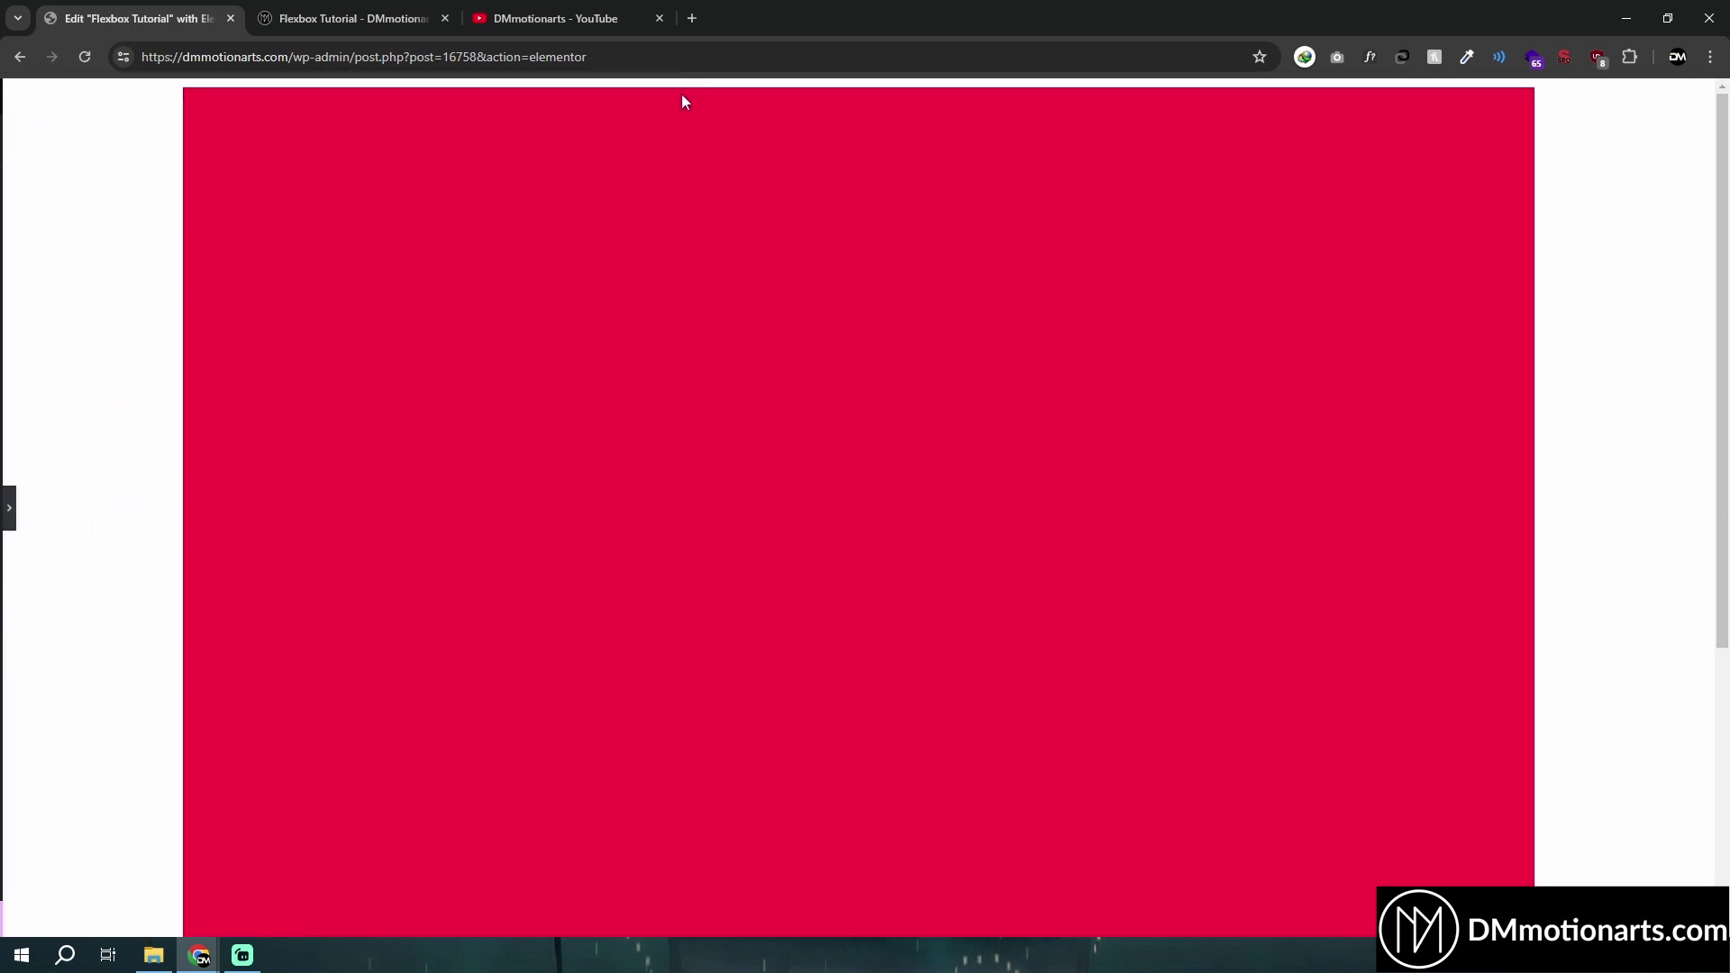
# Bring back the editing panel and set the nested container's minimum height to 200 px
pyautogui.scroll(-2, 748, 630)
pyautogui.scroll(2, 769, 730)
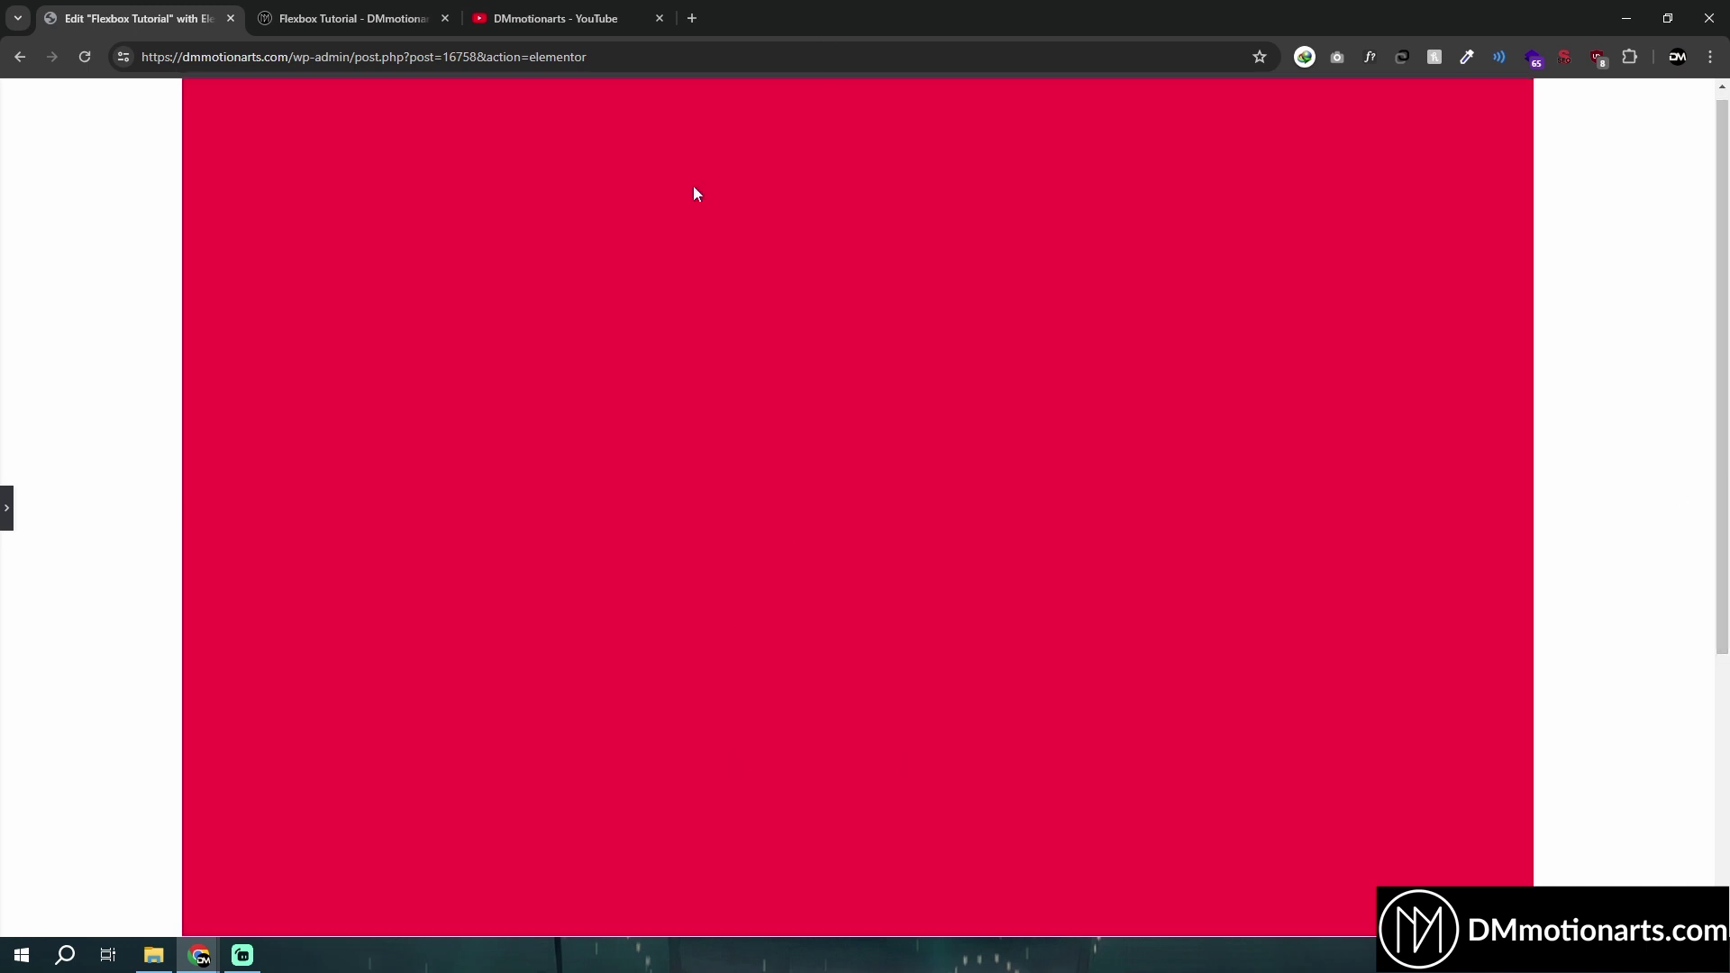
pyautogui.click(6, 507)
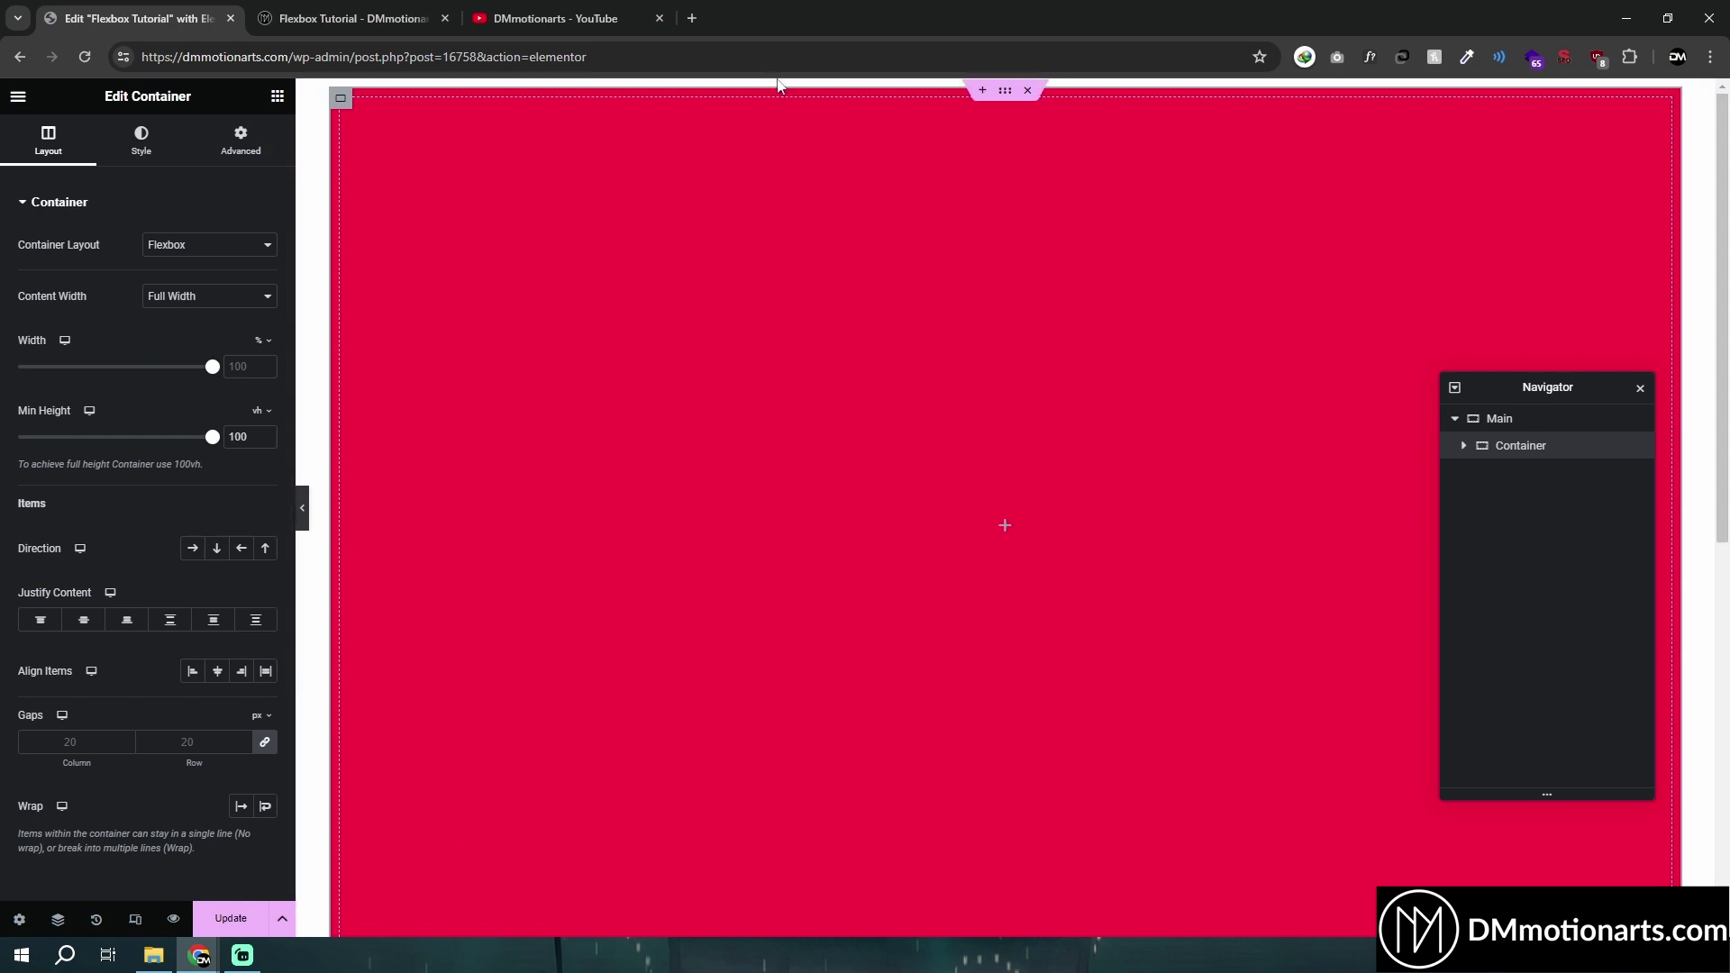
pyautogui.moveTo(262, 411)
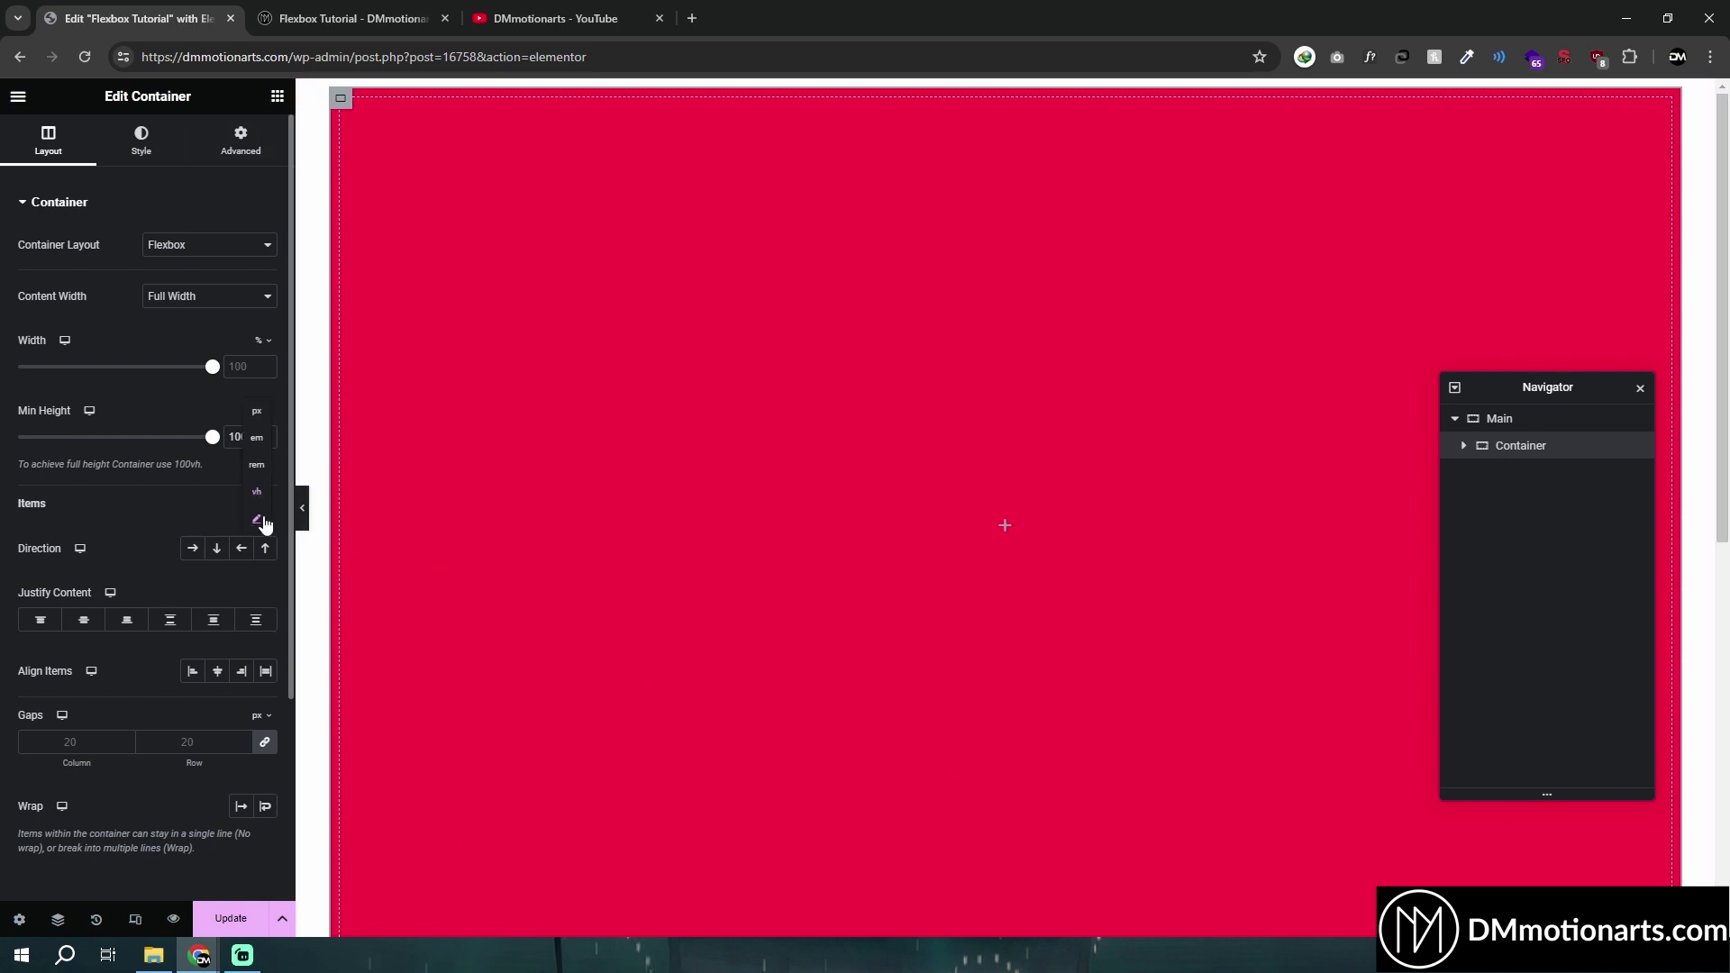
pyautogui.click(258, 412)
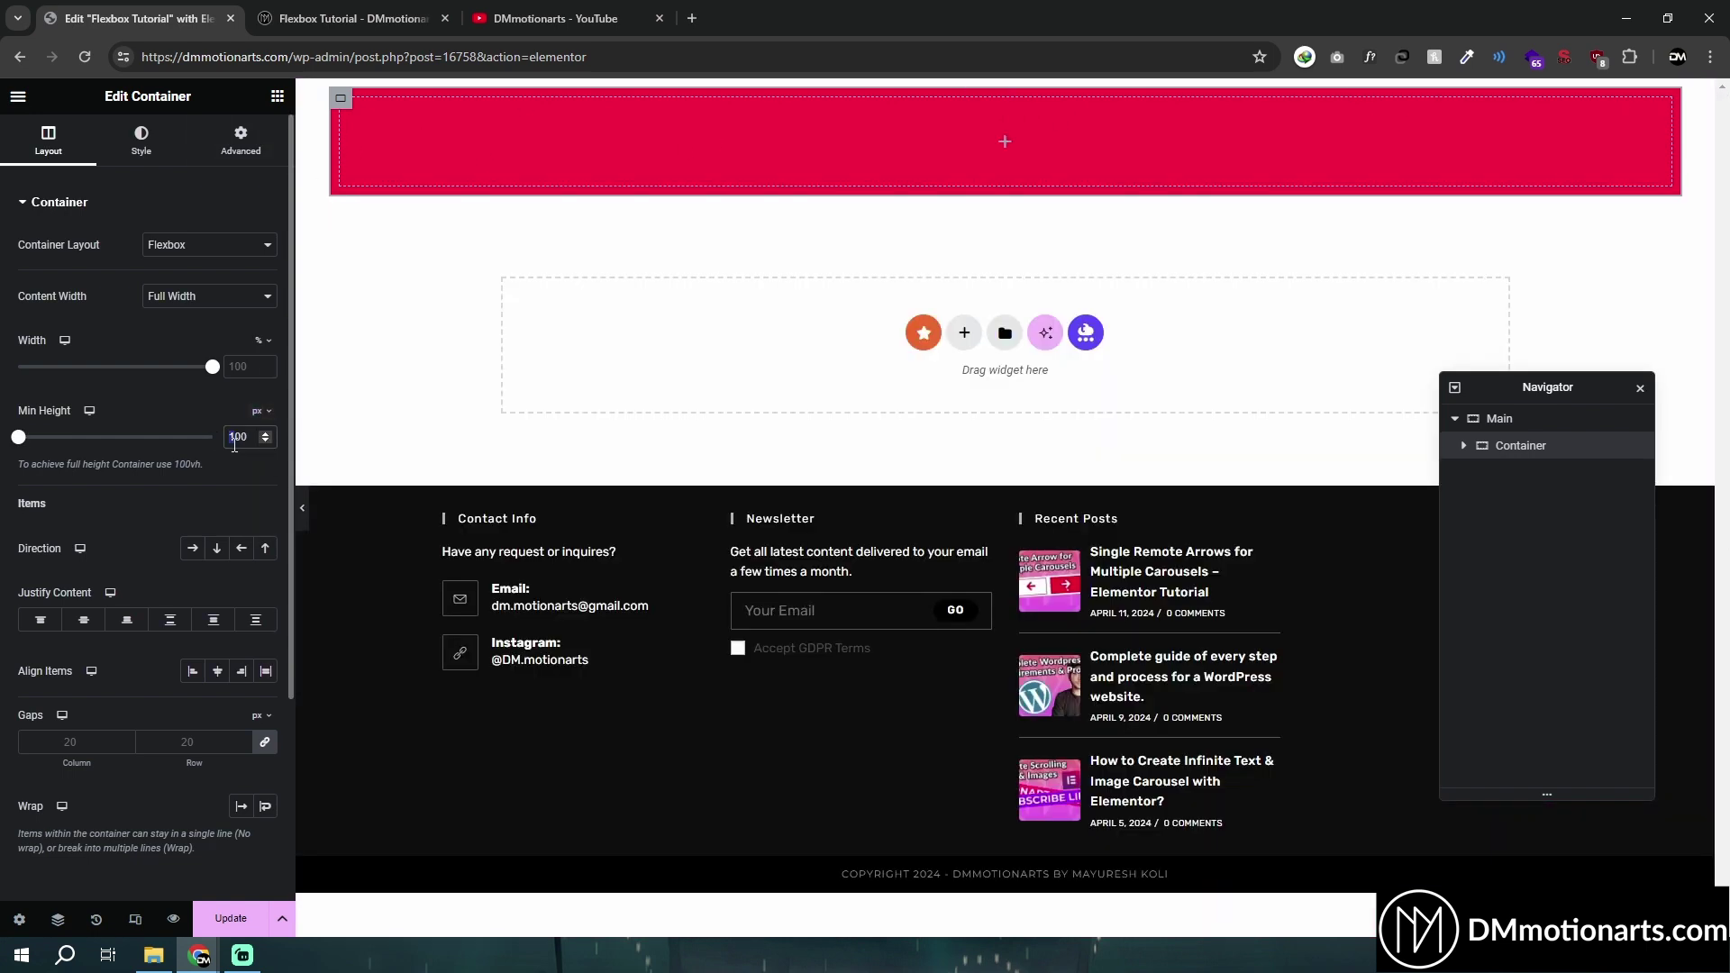
pyautogui.write('2')
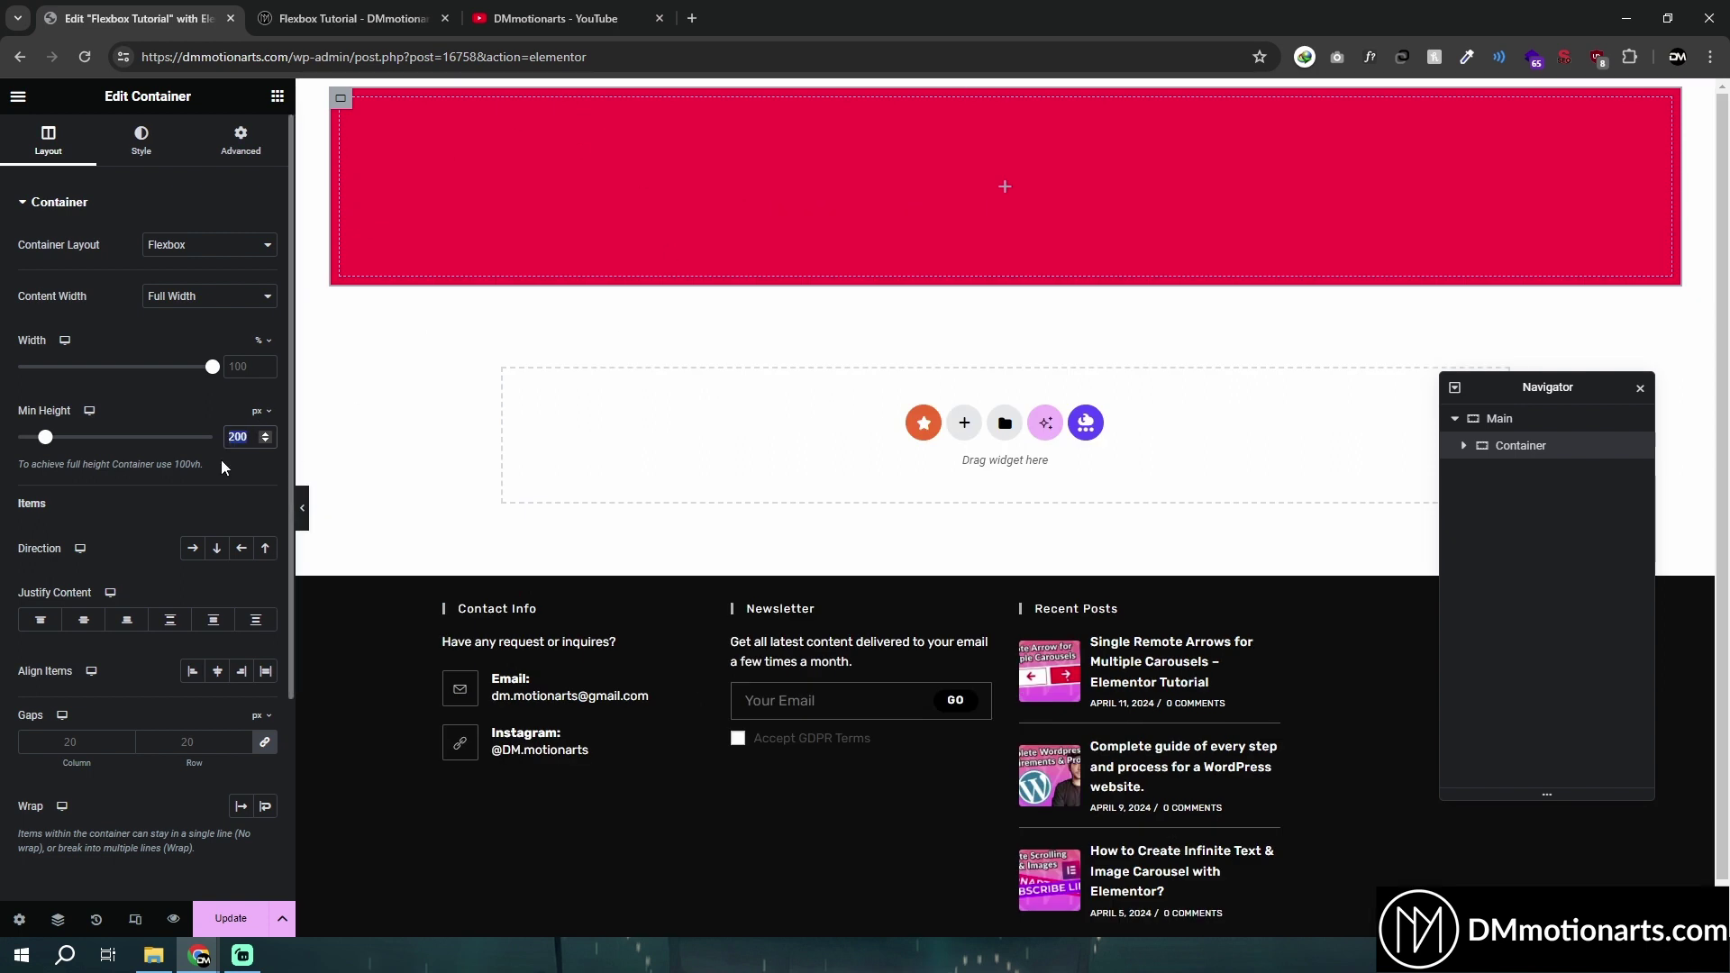
# Duplicate the red nested container inside Main and change the copy's background color to light blue
pyautogui.click(1007, 93)
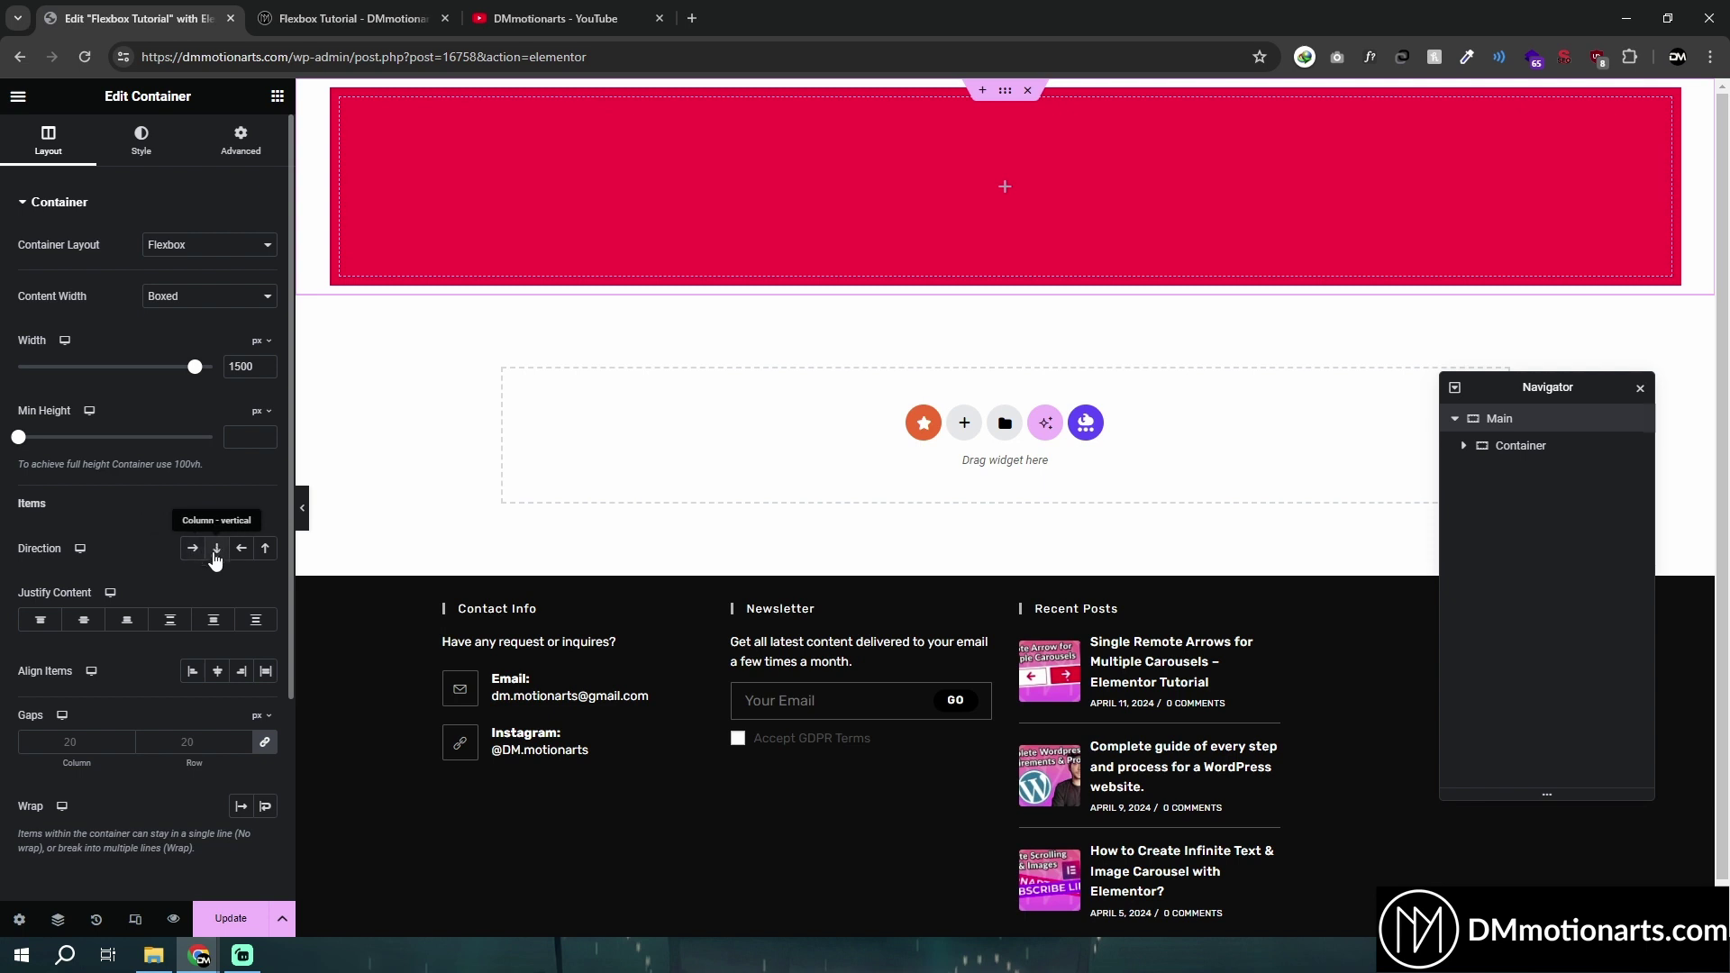
pyautogui.rightClick(365, 174)
pyautogui.click(389, 157)
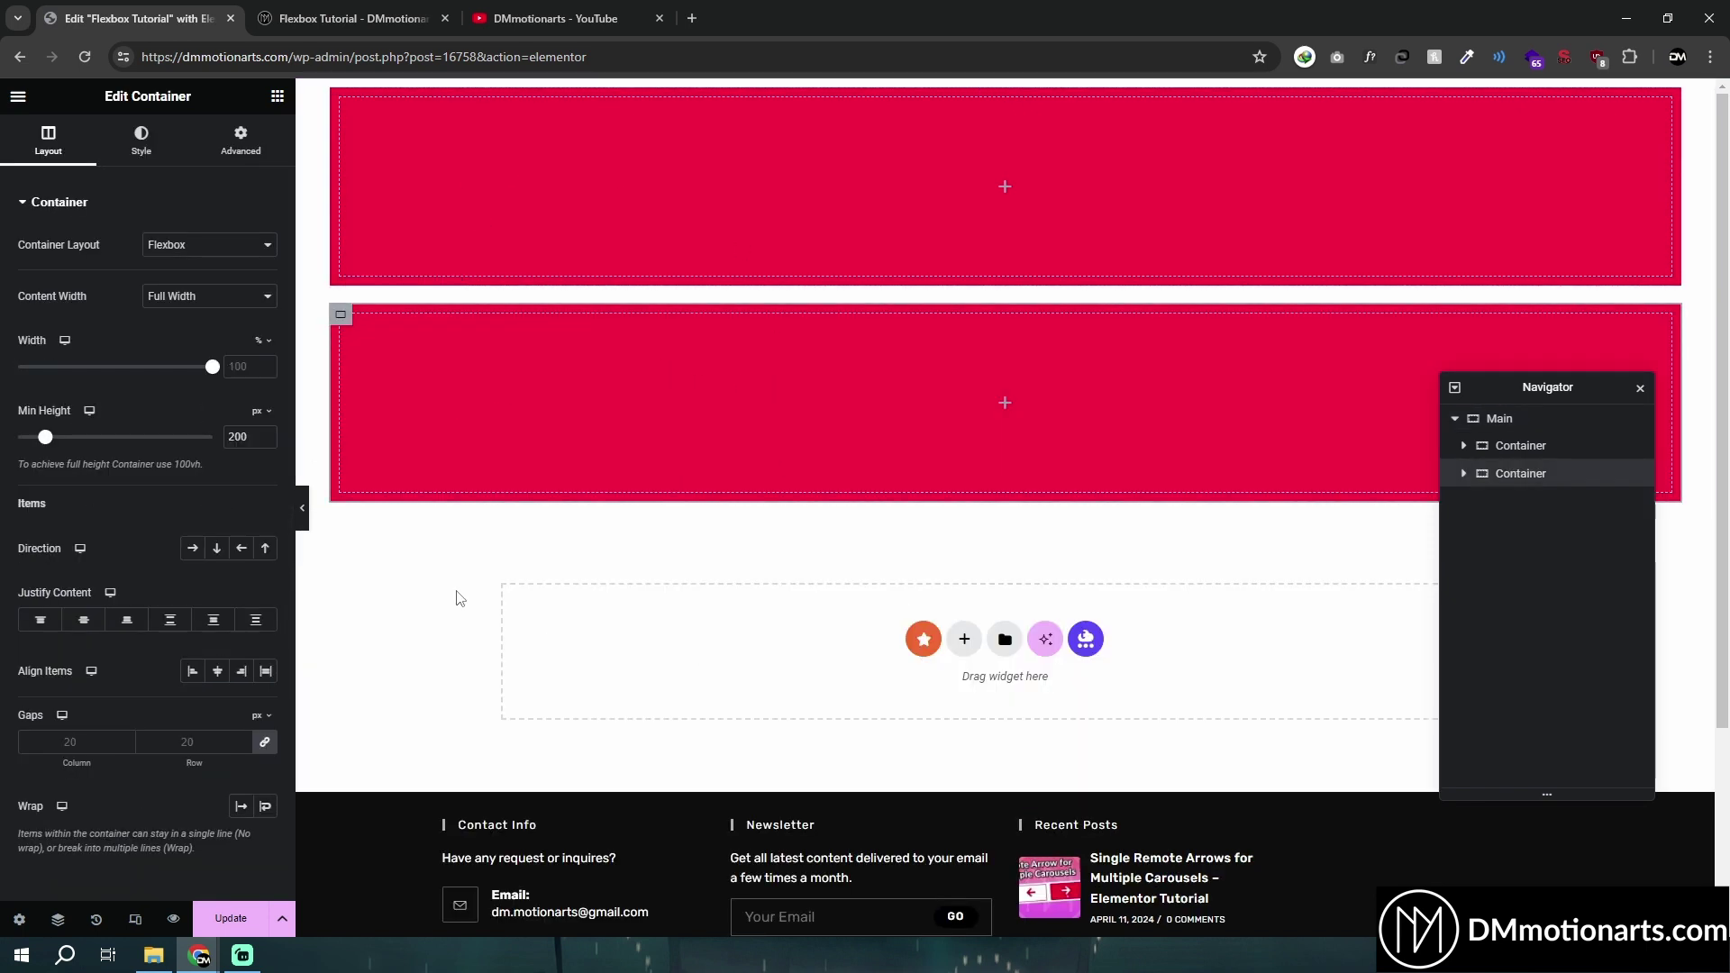
pyautogui.click(140, 139)
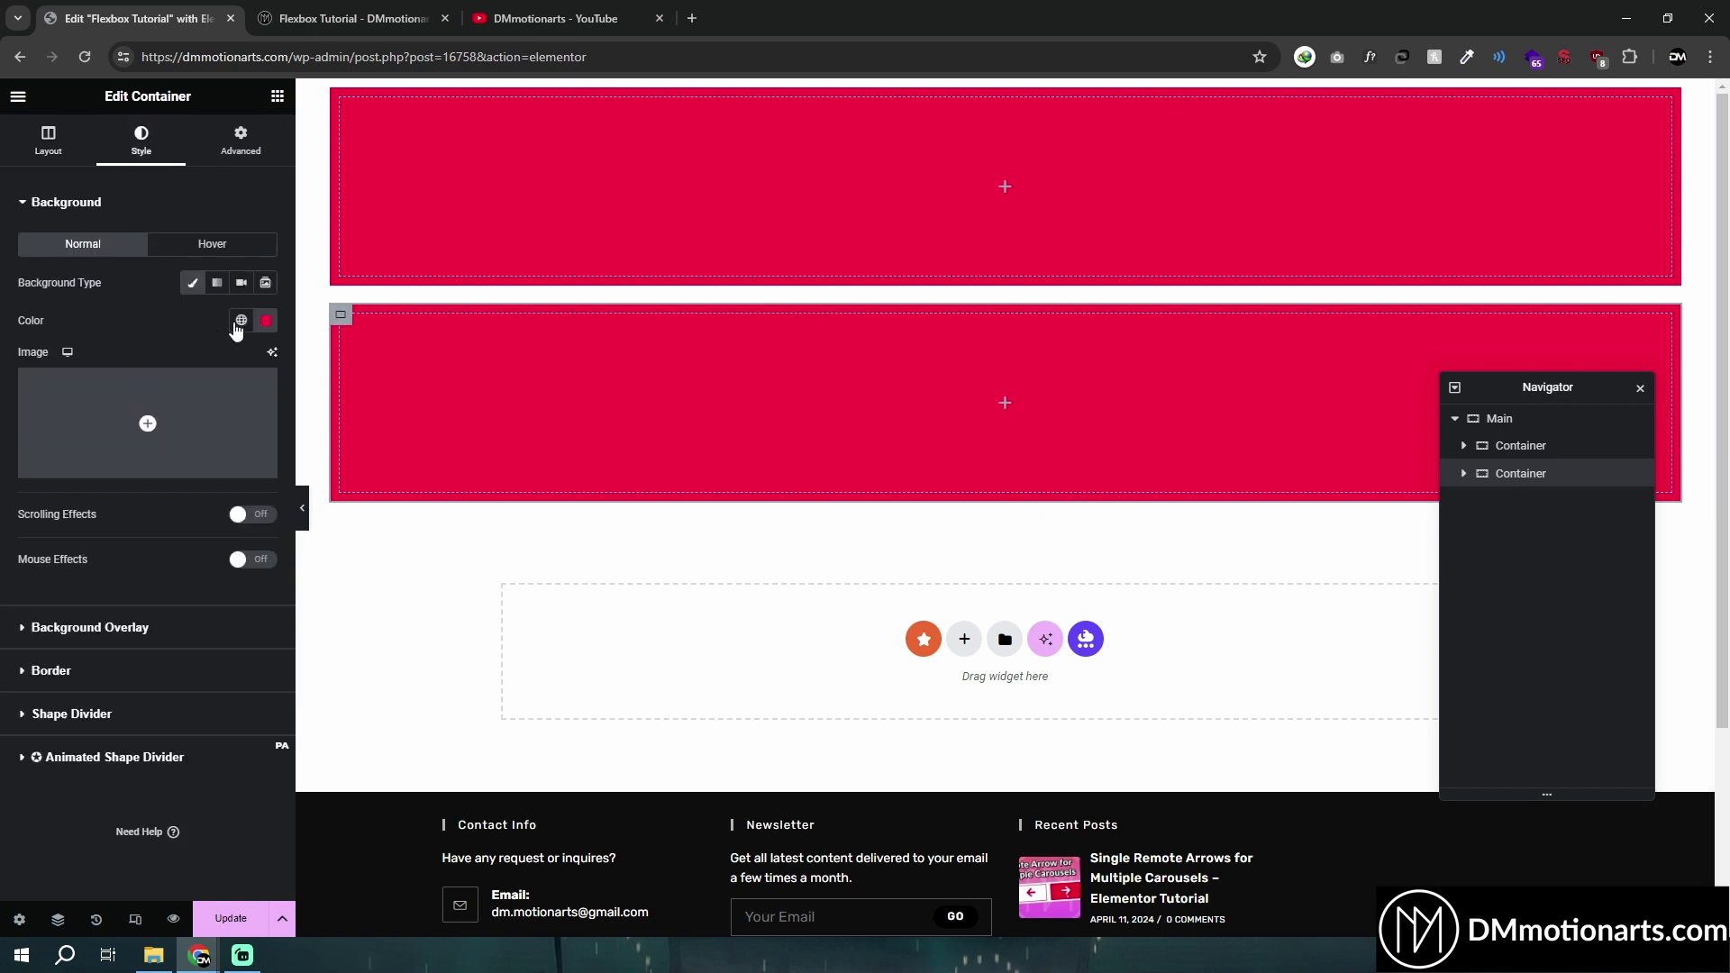
pyautogui.click(265, 321)
pyautogui.moveTo(299, 415); pyautogui.dragTo(297, 392)
pyautogui.click(279, 541)
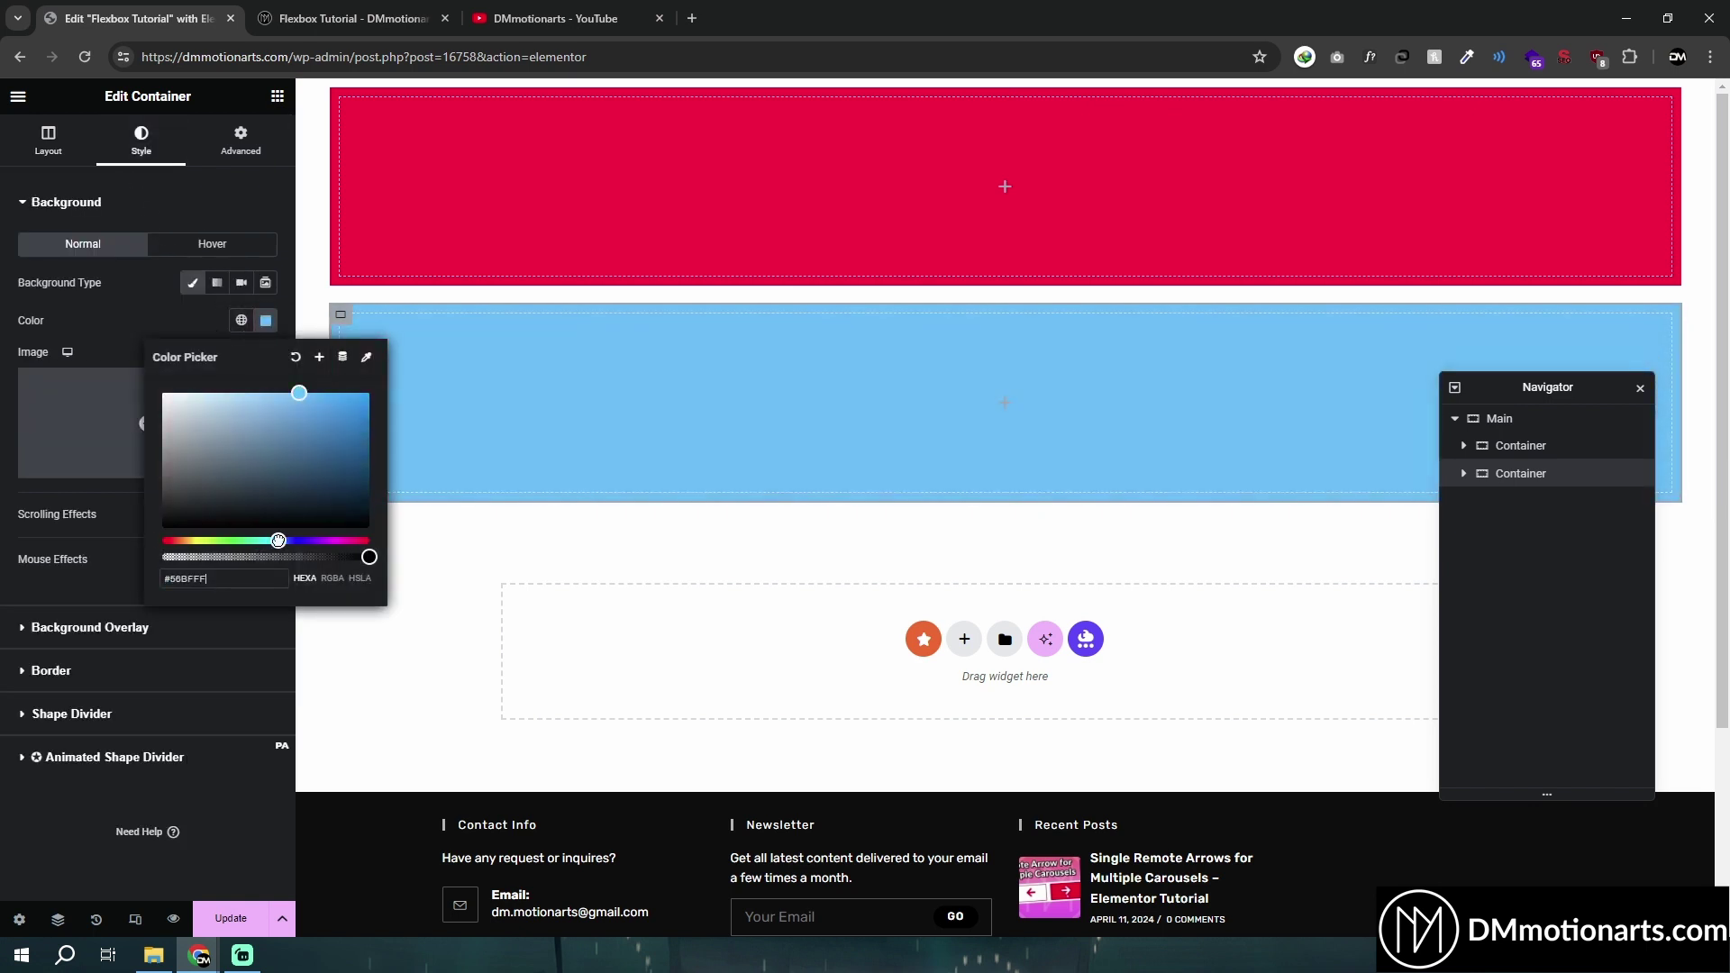
# Cycle the Main container's direction through row, reversed row and reversed column, ending on horizontal row
pyautogui.click(1004, 90)
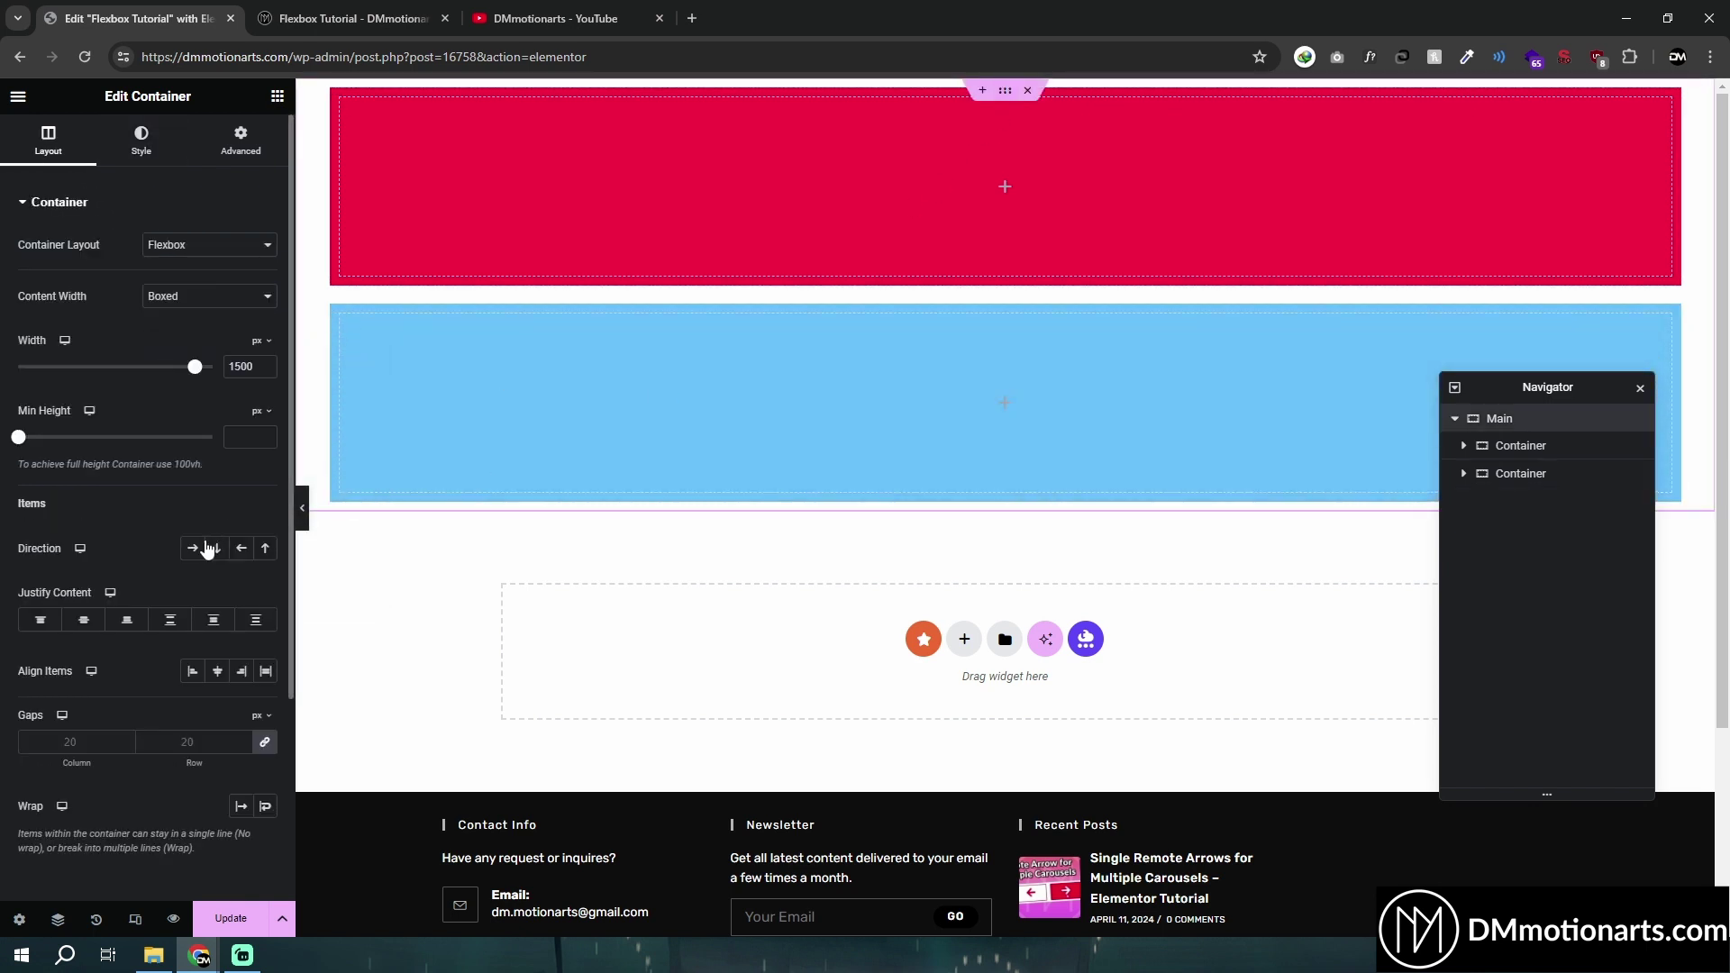
pyautogui.click(193, 548)
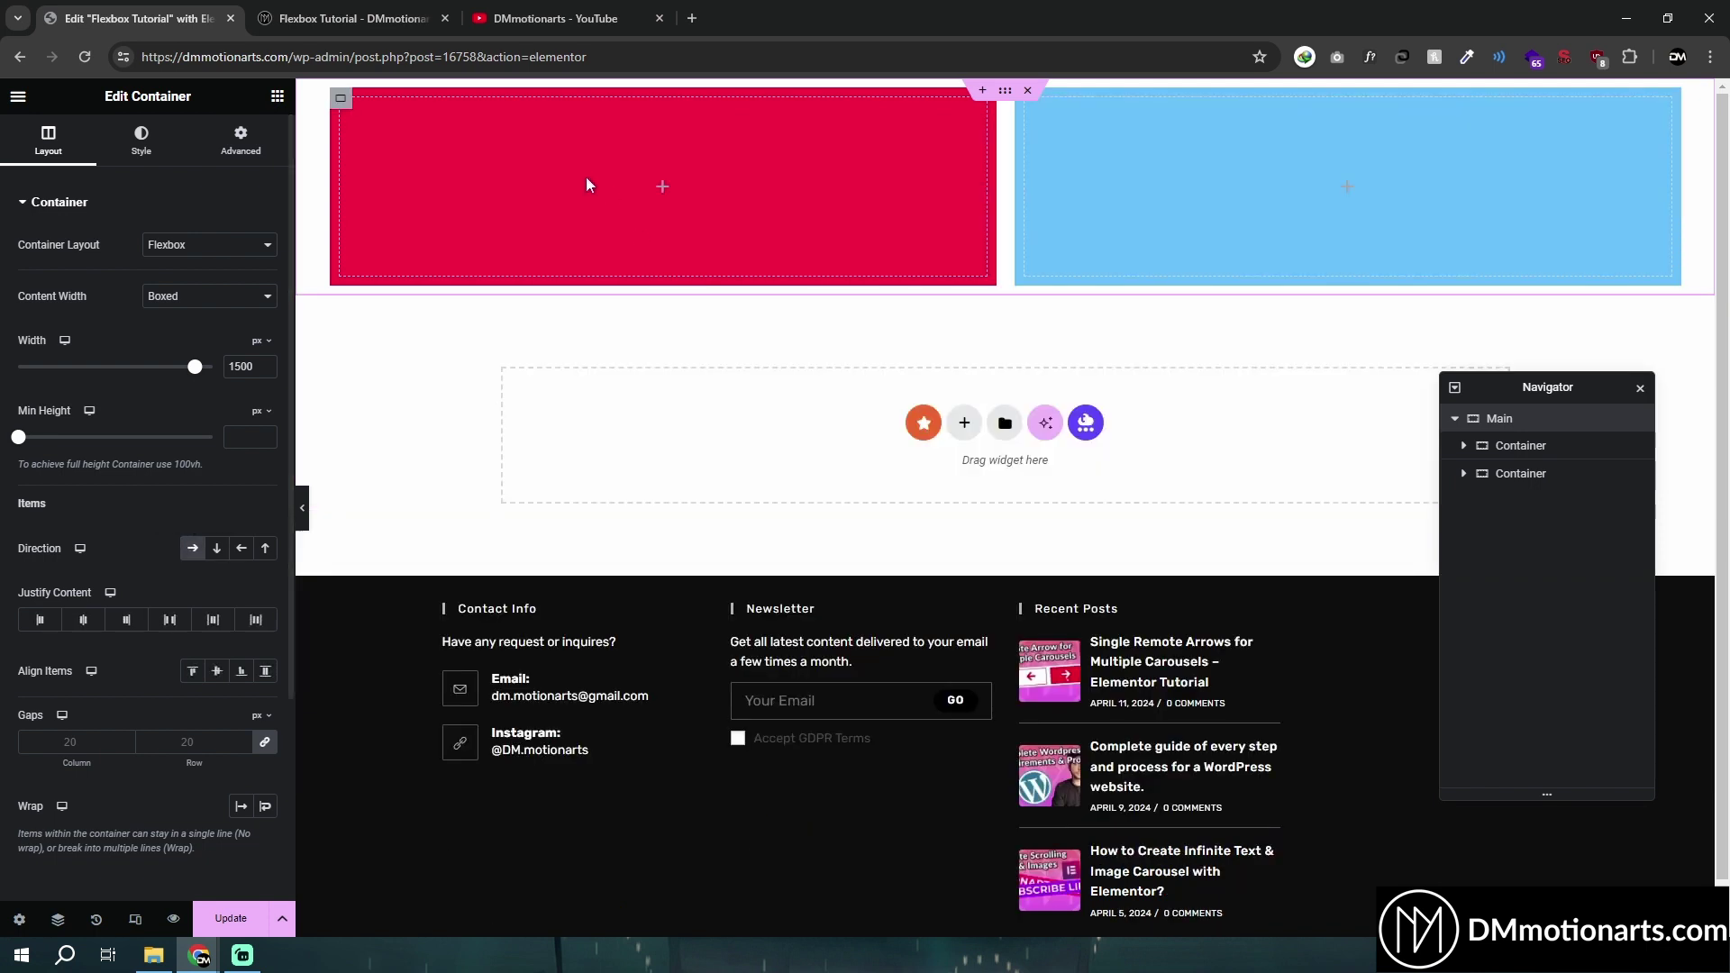
pyautogui.click(239, 551)
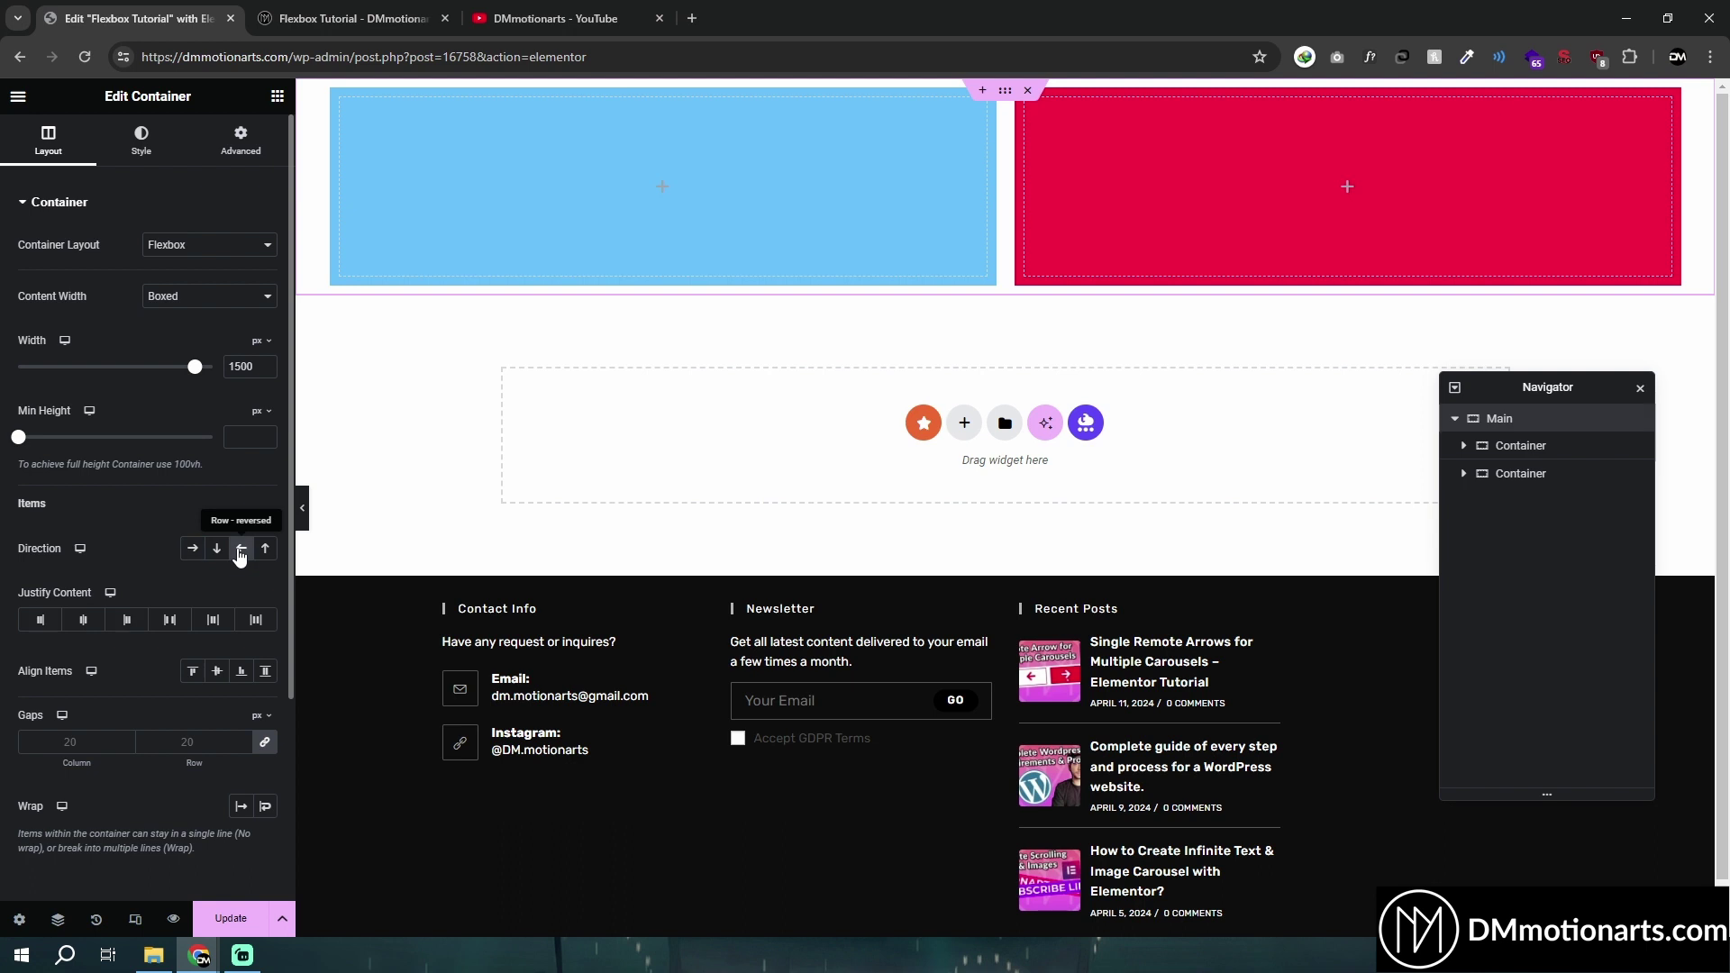
pyautogui.click(269, 553)
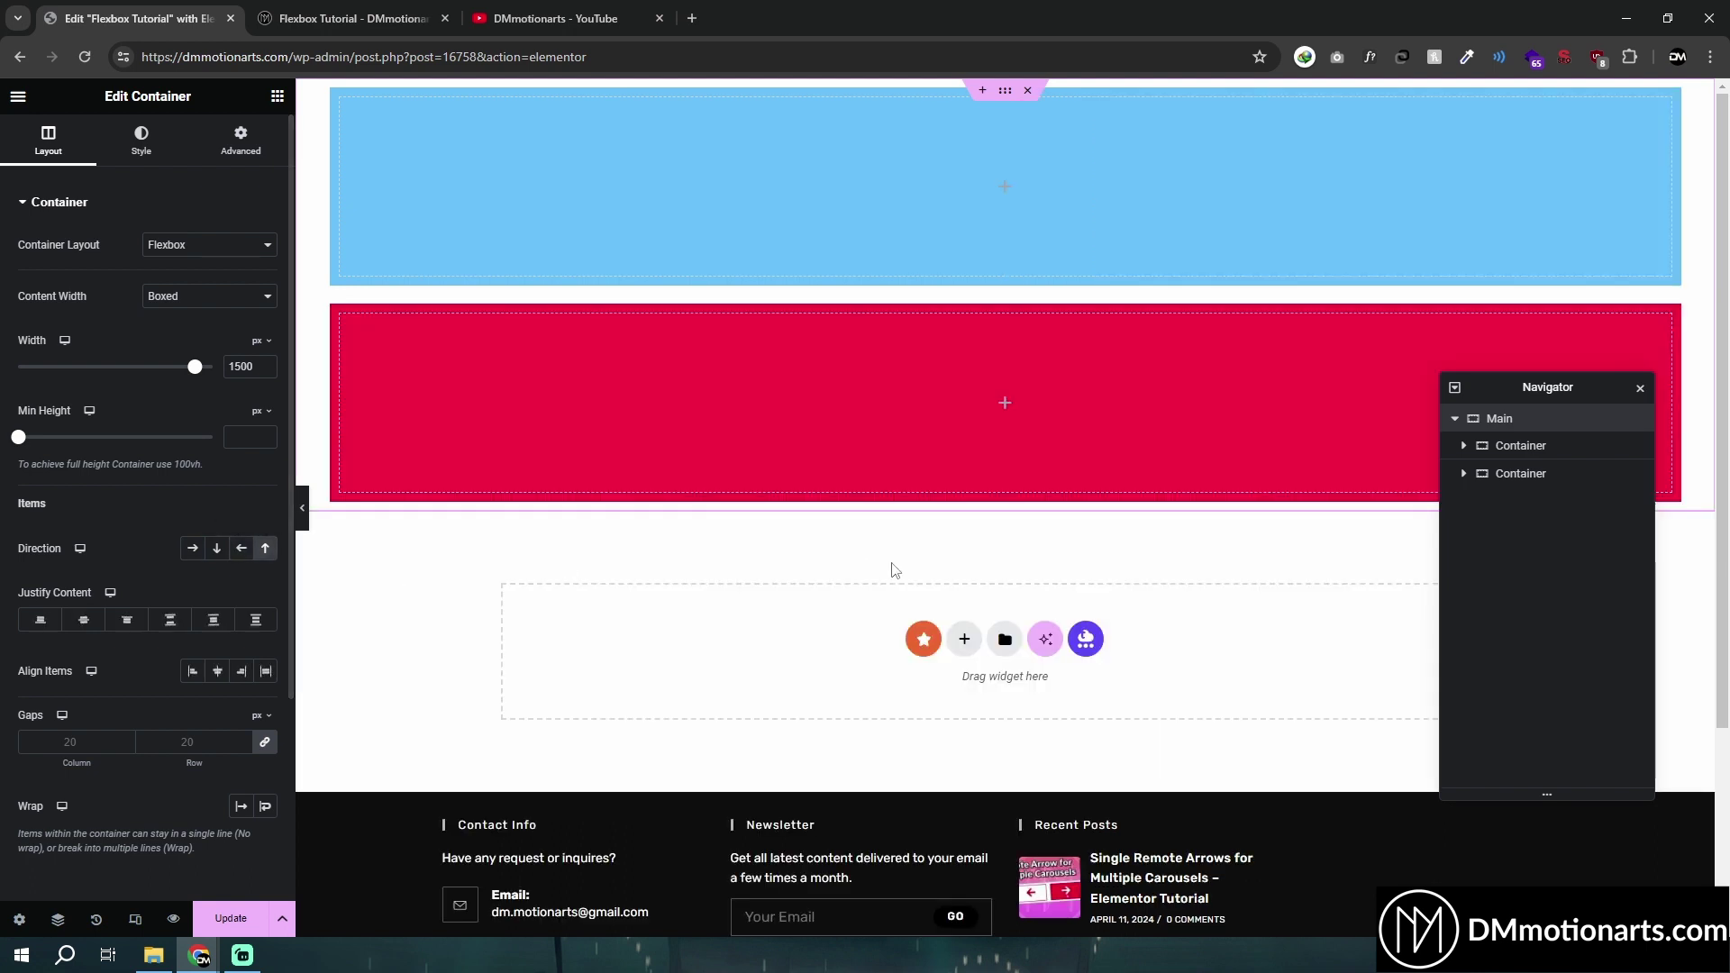
pyautogui.click(191, 549)
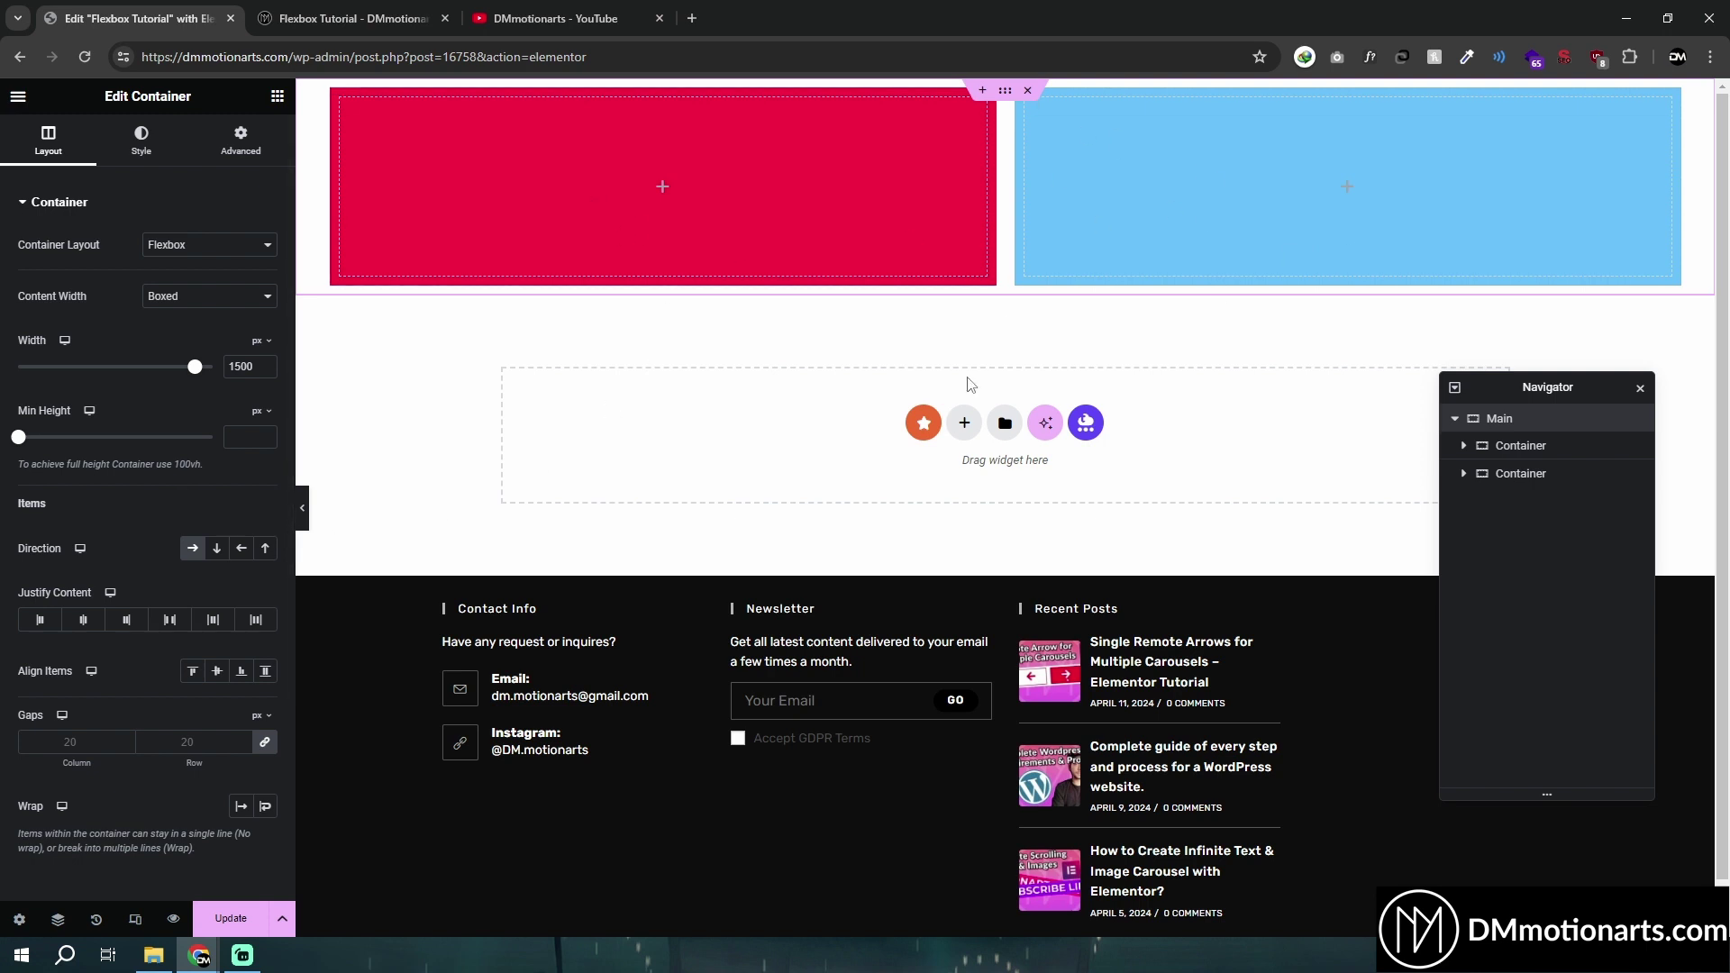
# In the mobile view, try the reversed column direction on Main, set it to row, and return to the desktop view
pyautogui.click(135, 919)
pyautogui.click(963, 98)
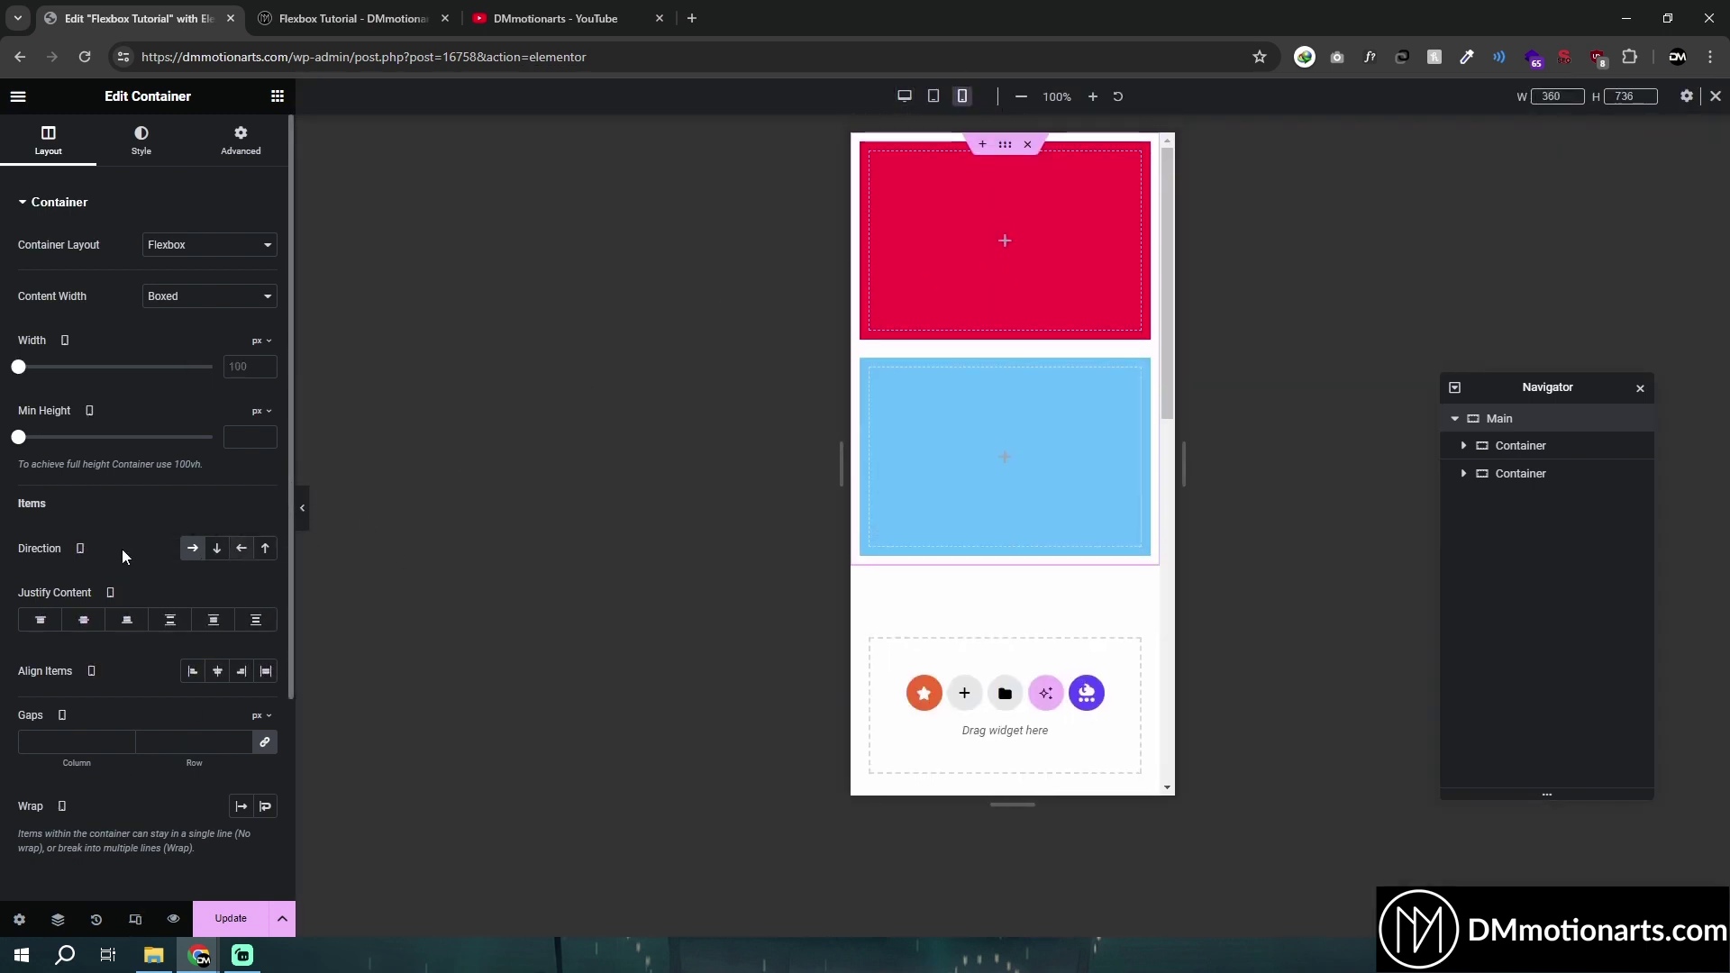
pyautogui.click(265, 548)
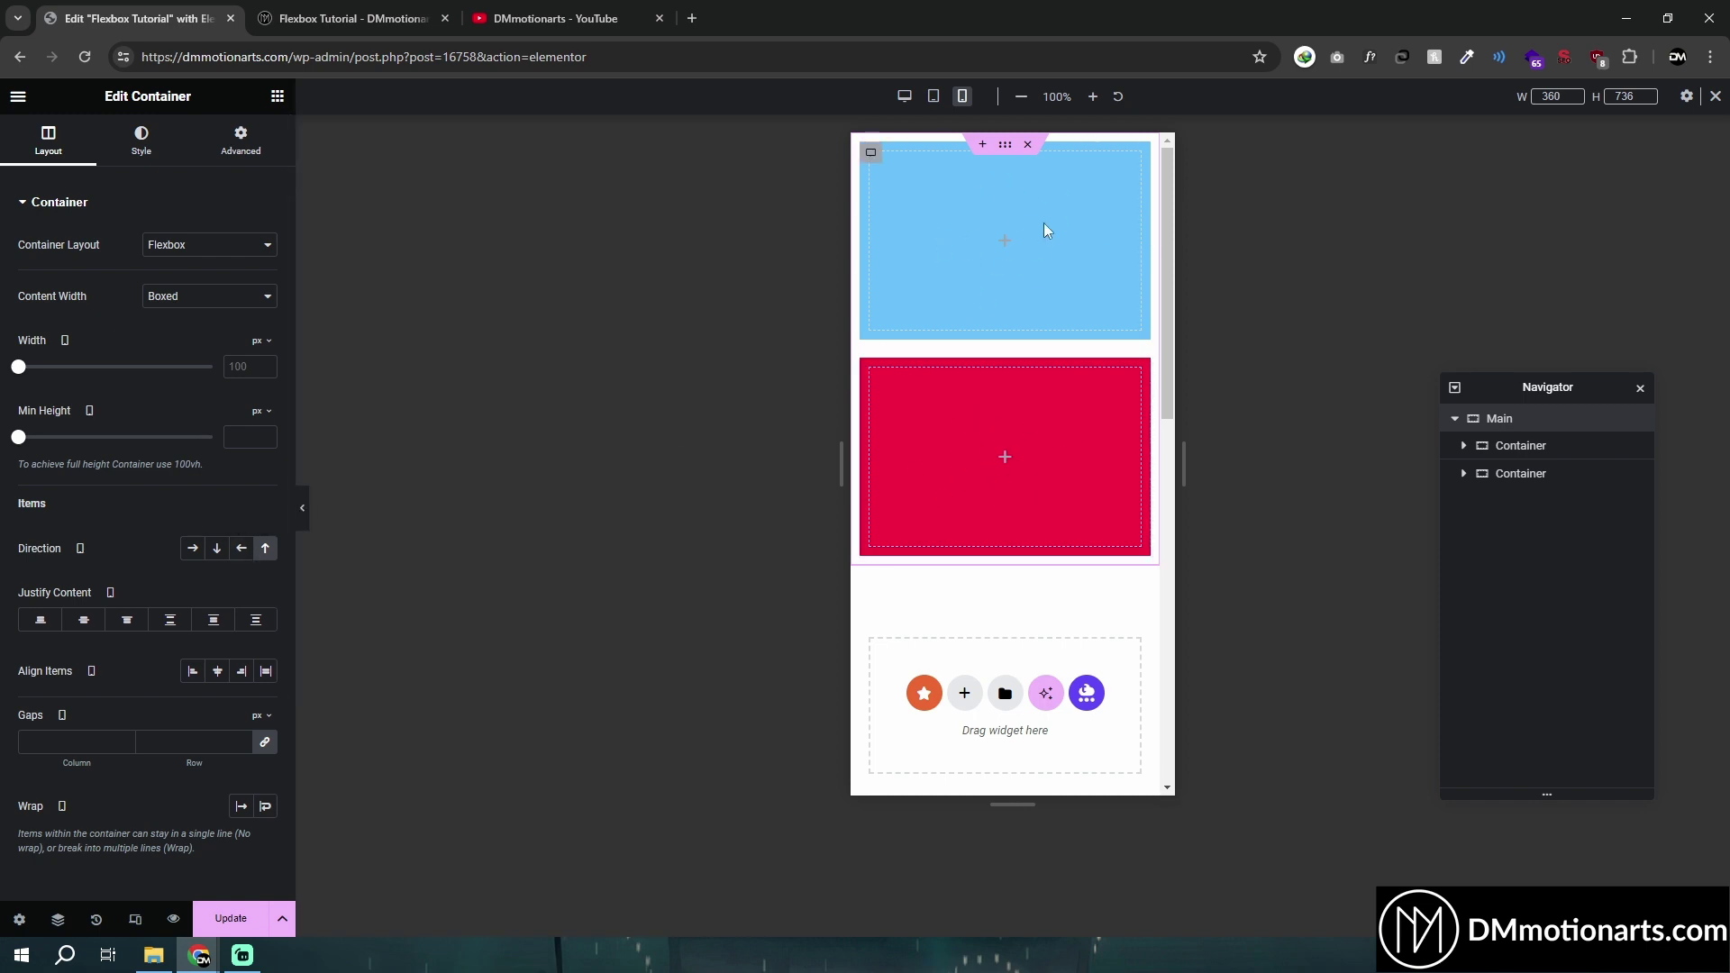
pyautogui.click(202, 556)
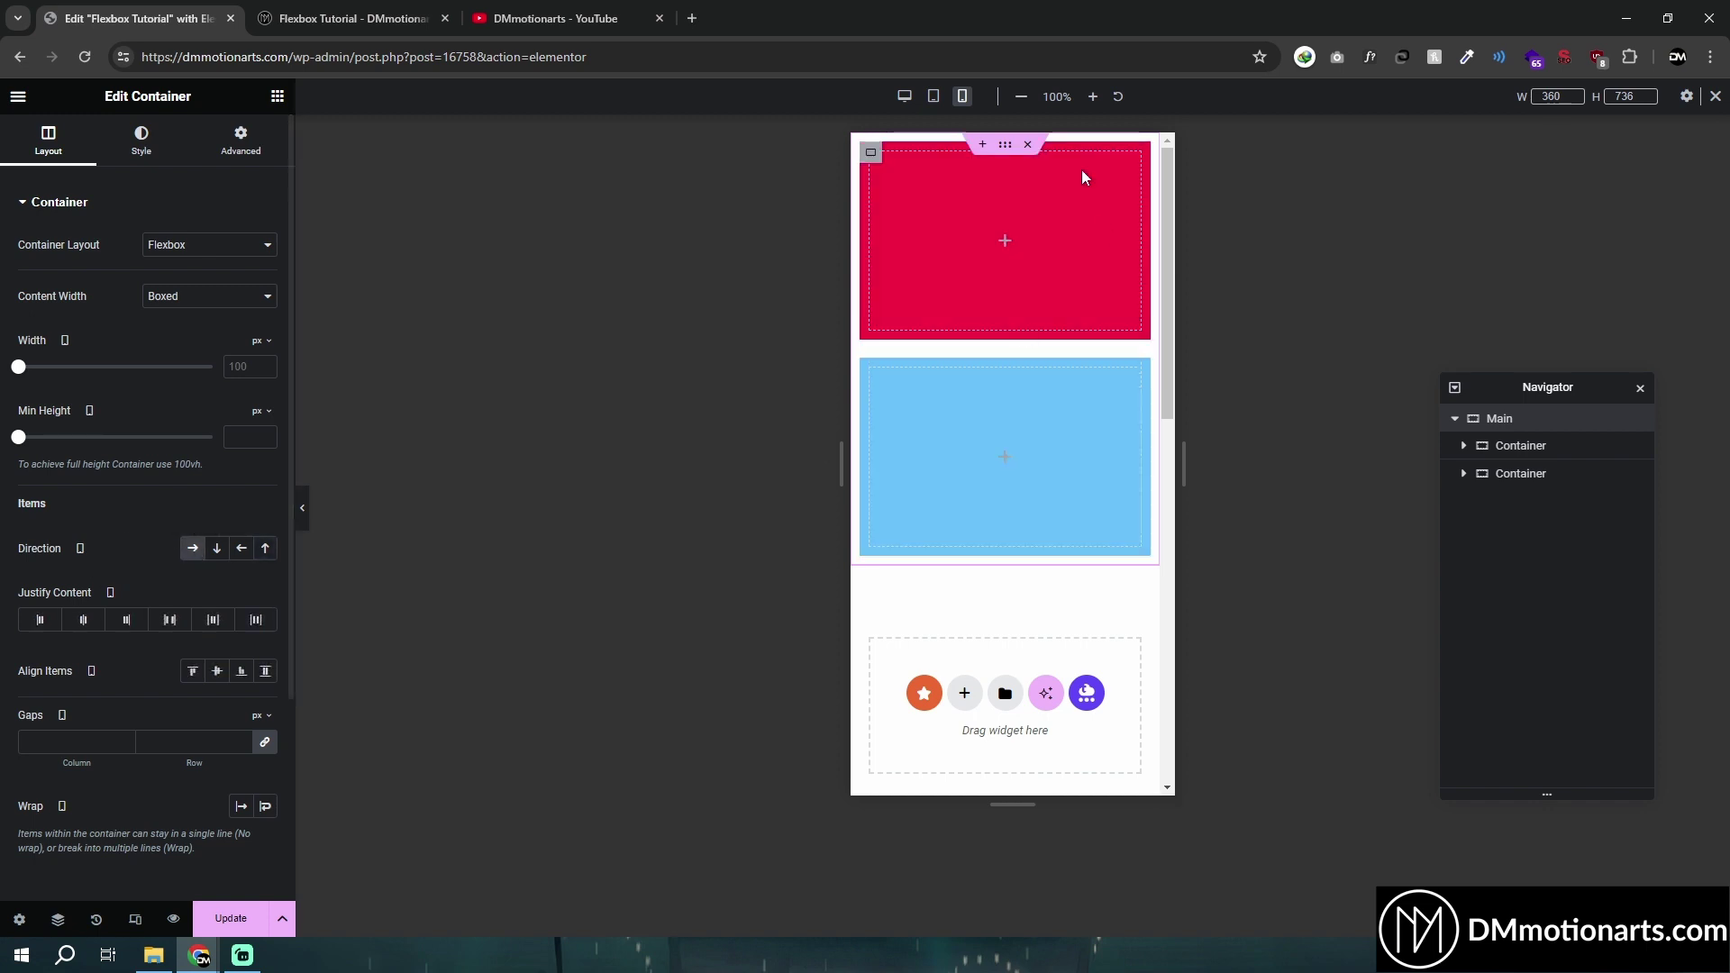
pyautogui.click(904, 96)
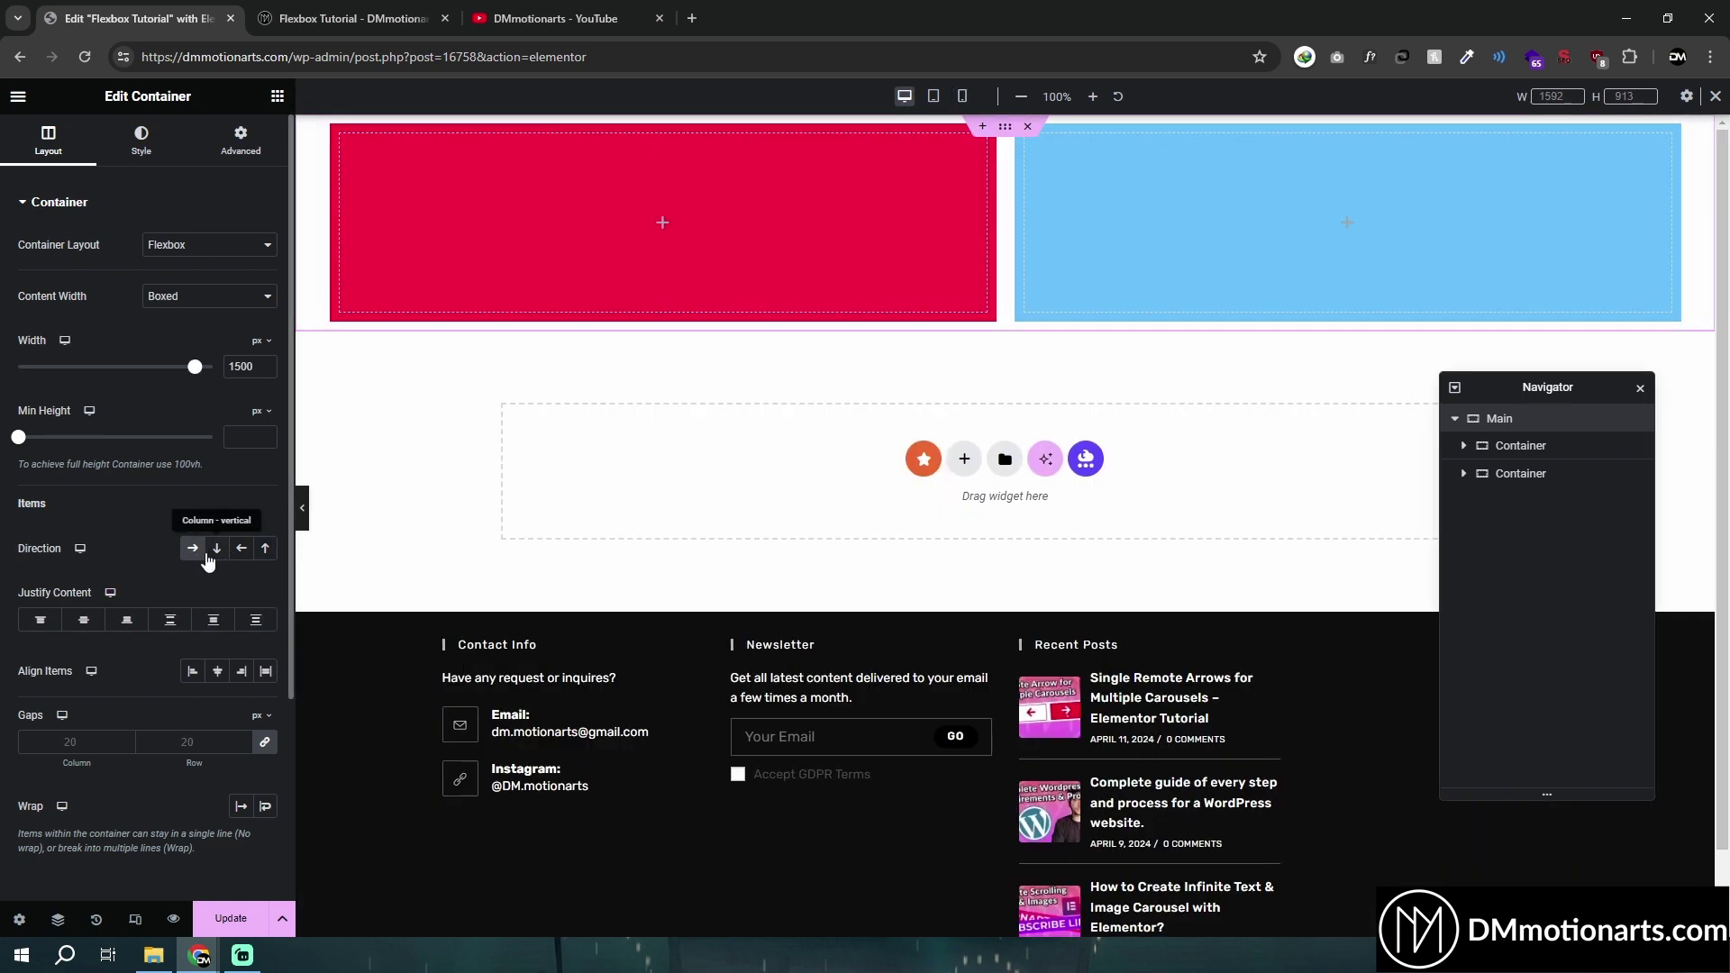
# Set the Main container's direction to vertical column and its minimum height to 100 vh
pyautogui.click(217, 549)
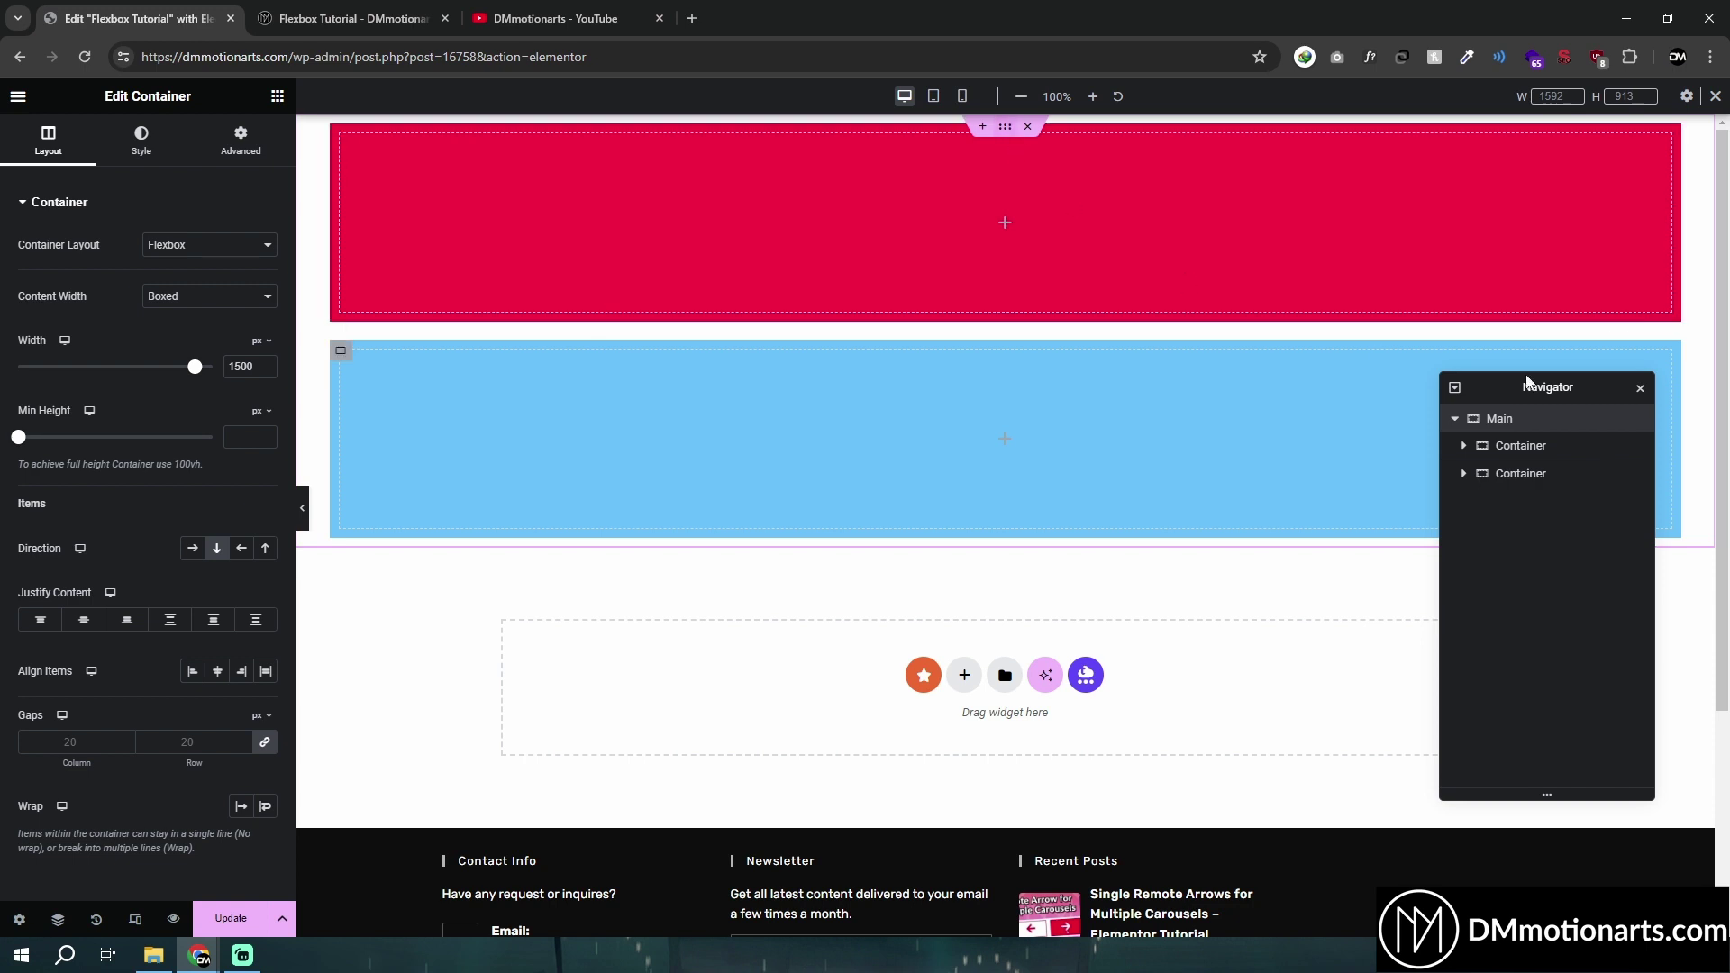
pyautogui.click(264, 412)
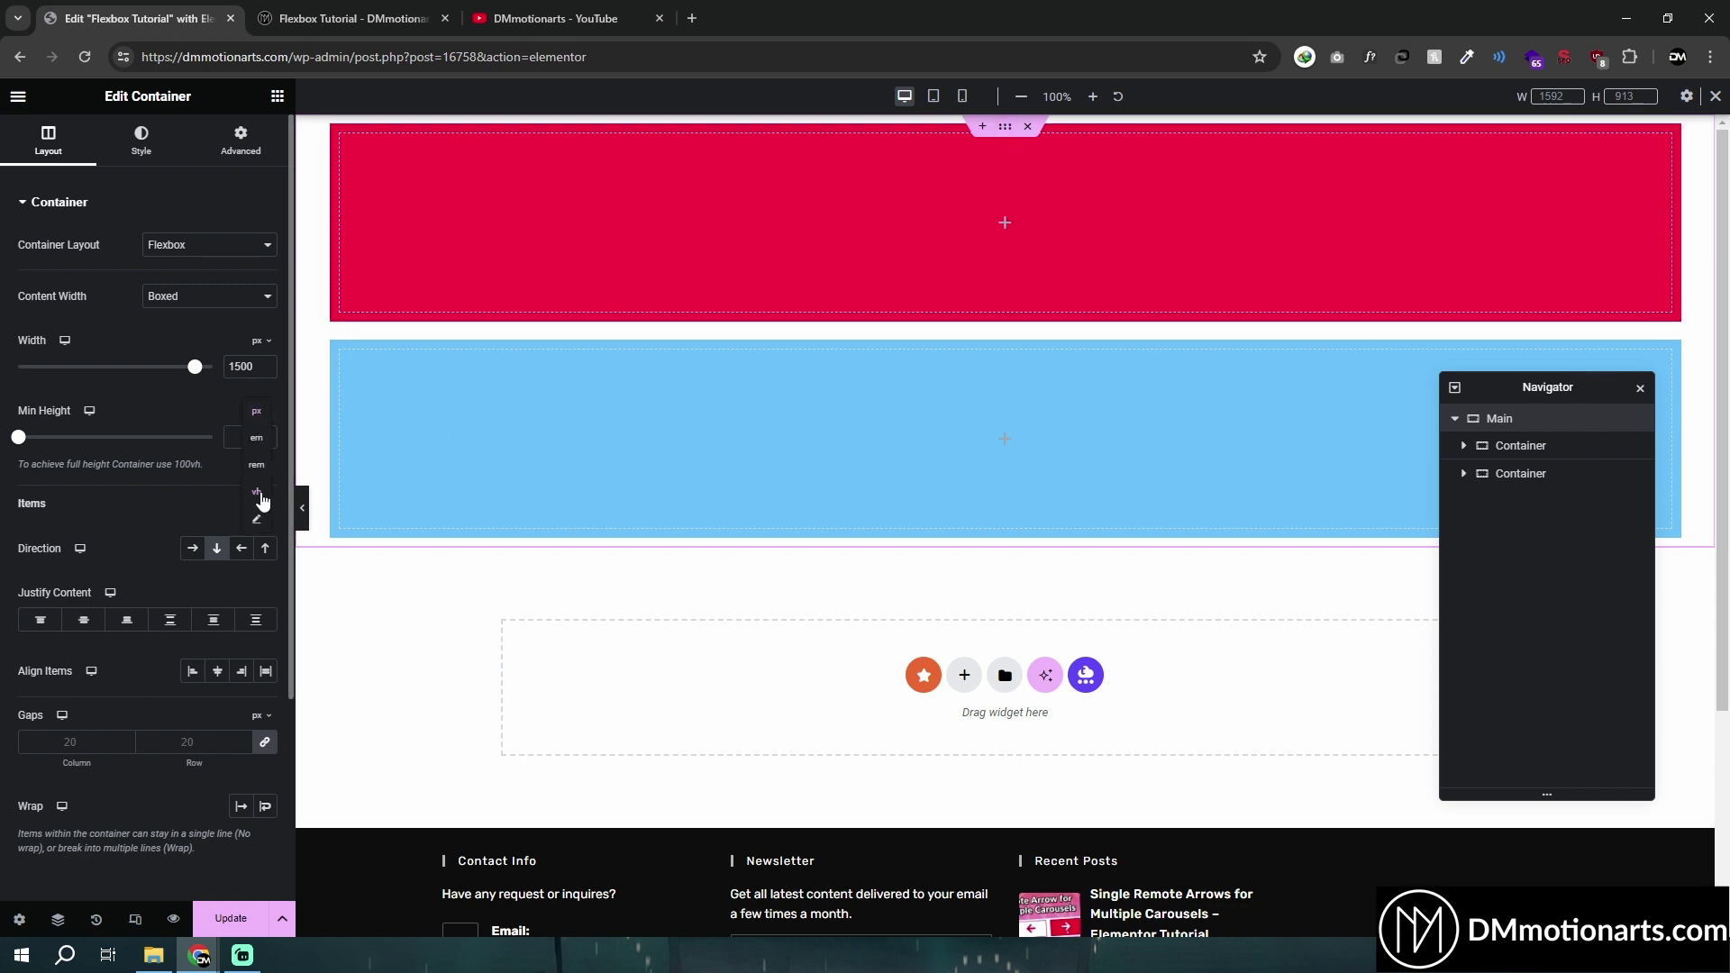
pyautogui.click(262, 501)
pyautogui.click(238, 438)
pyautogui.write('100')
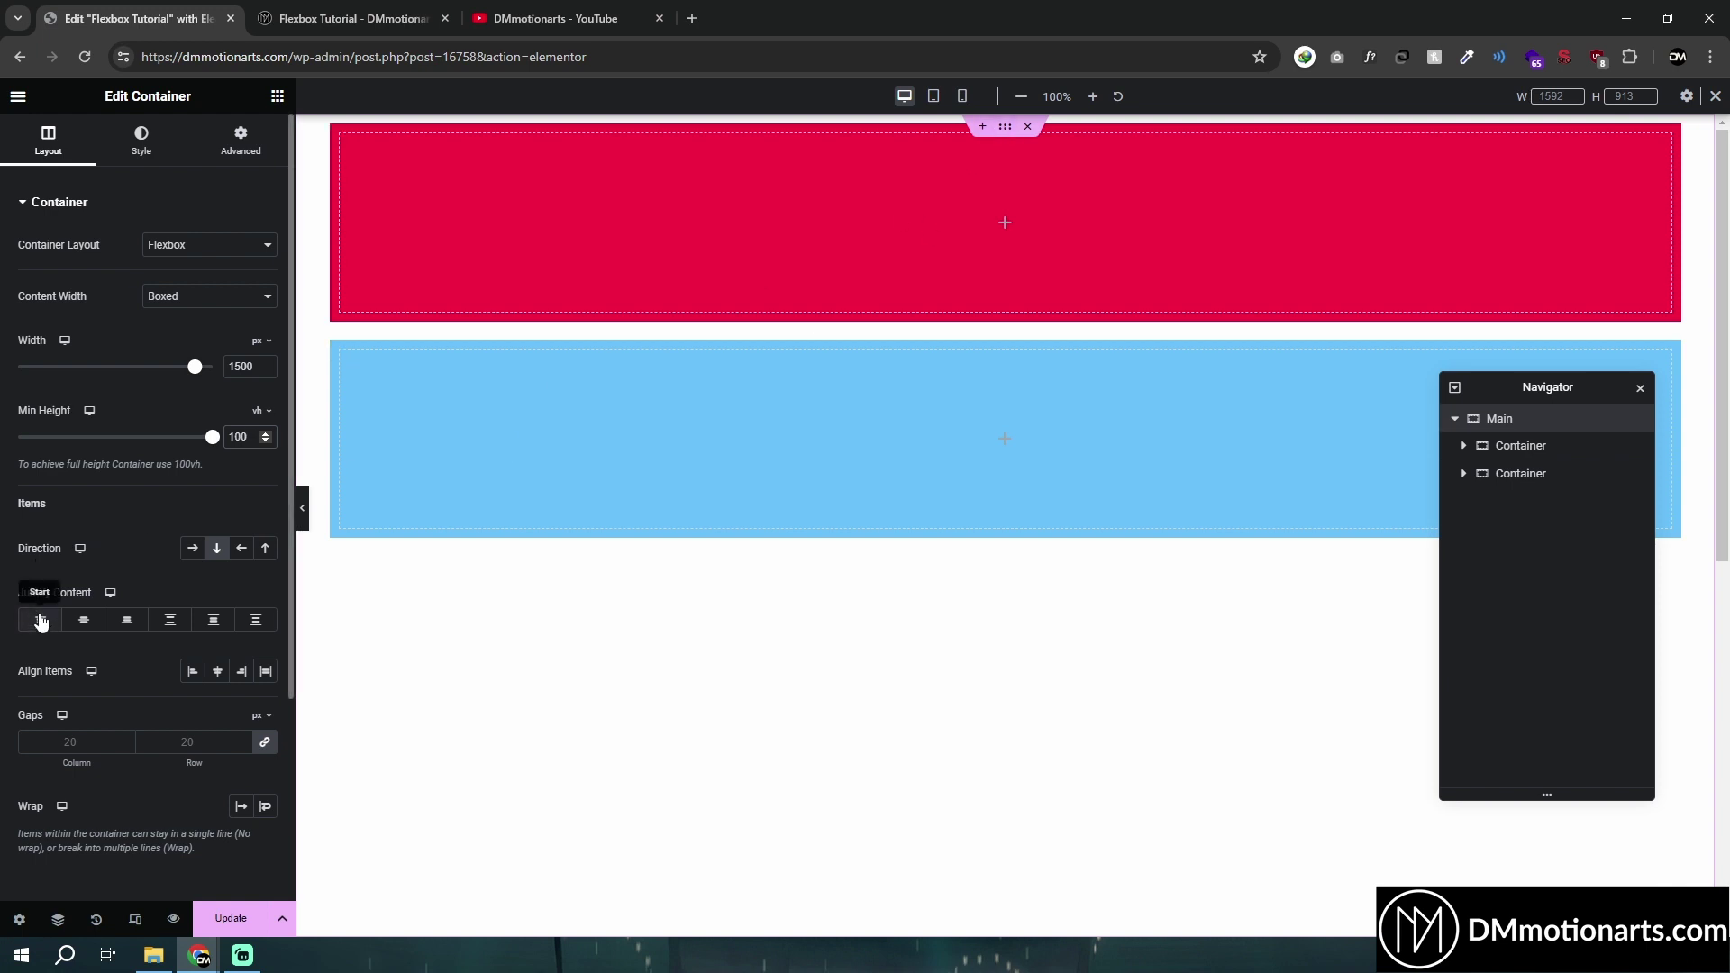
# Try the center, end and space between options for the Main container's justify content
pyautogui.click(91, 629)
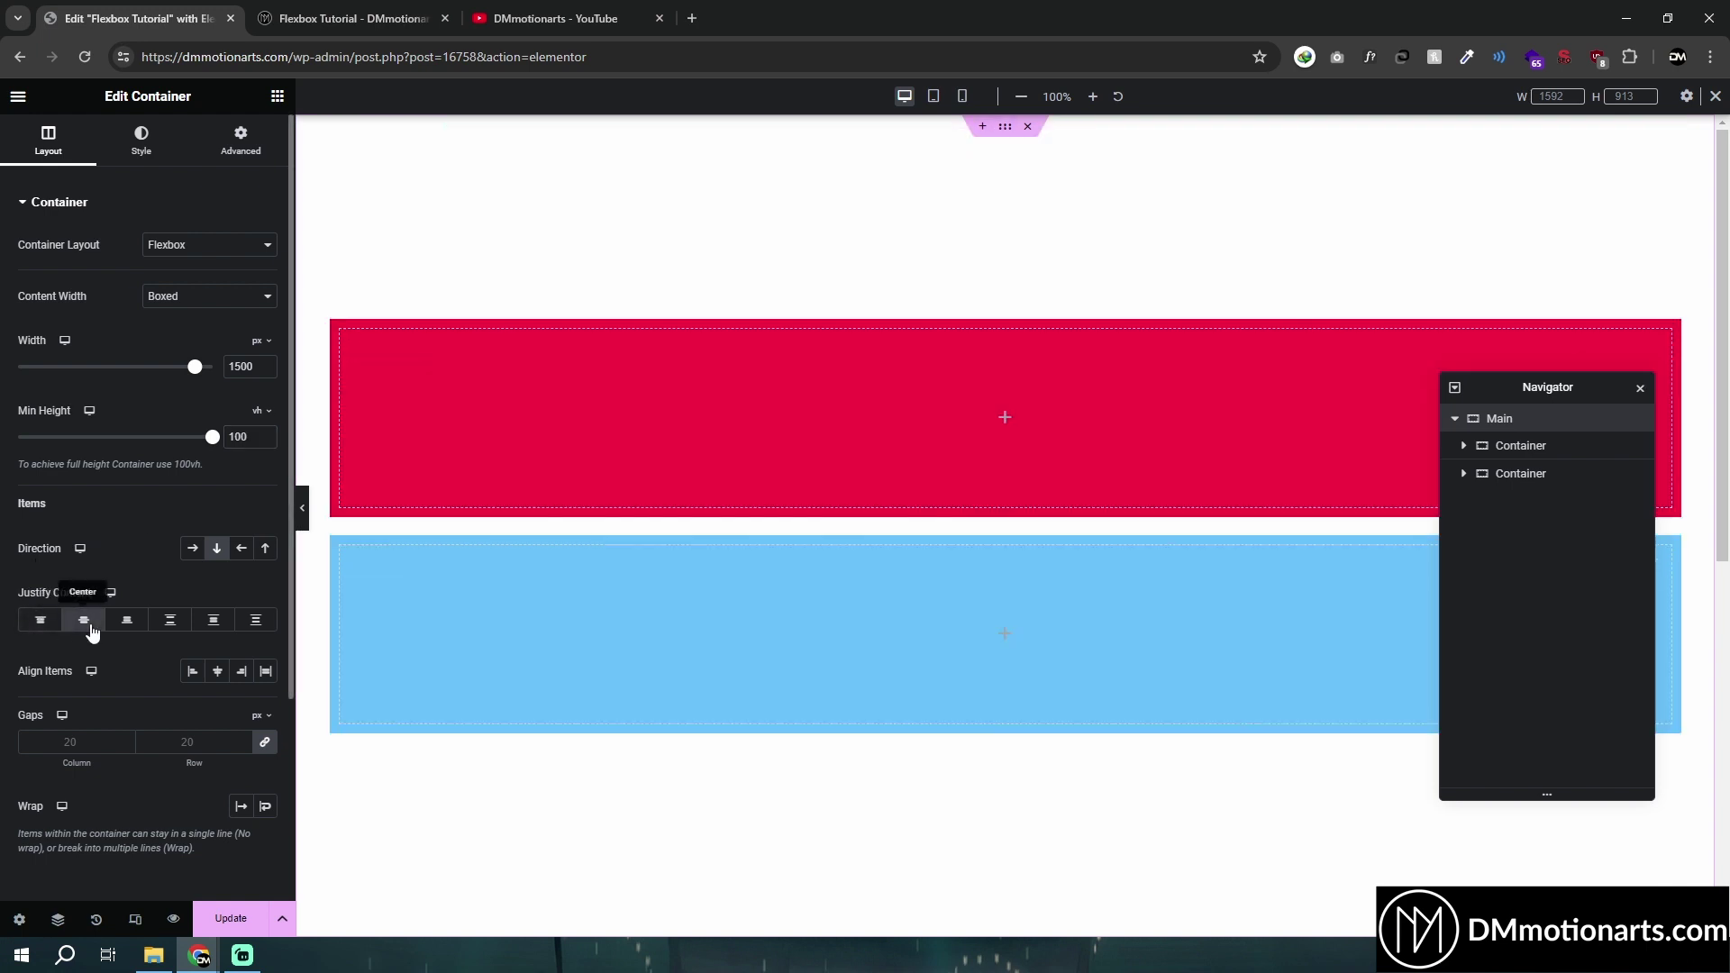
pyautogui.click(125, 620)
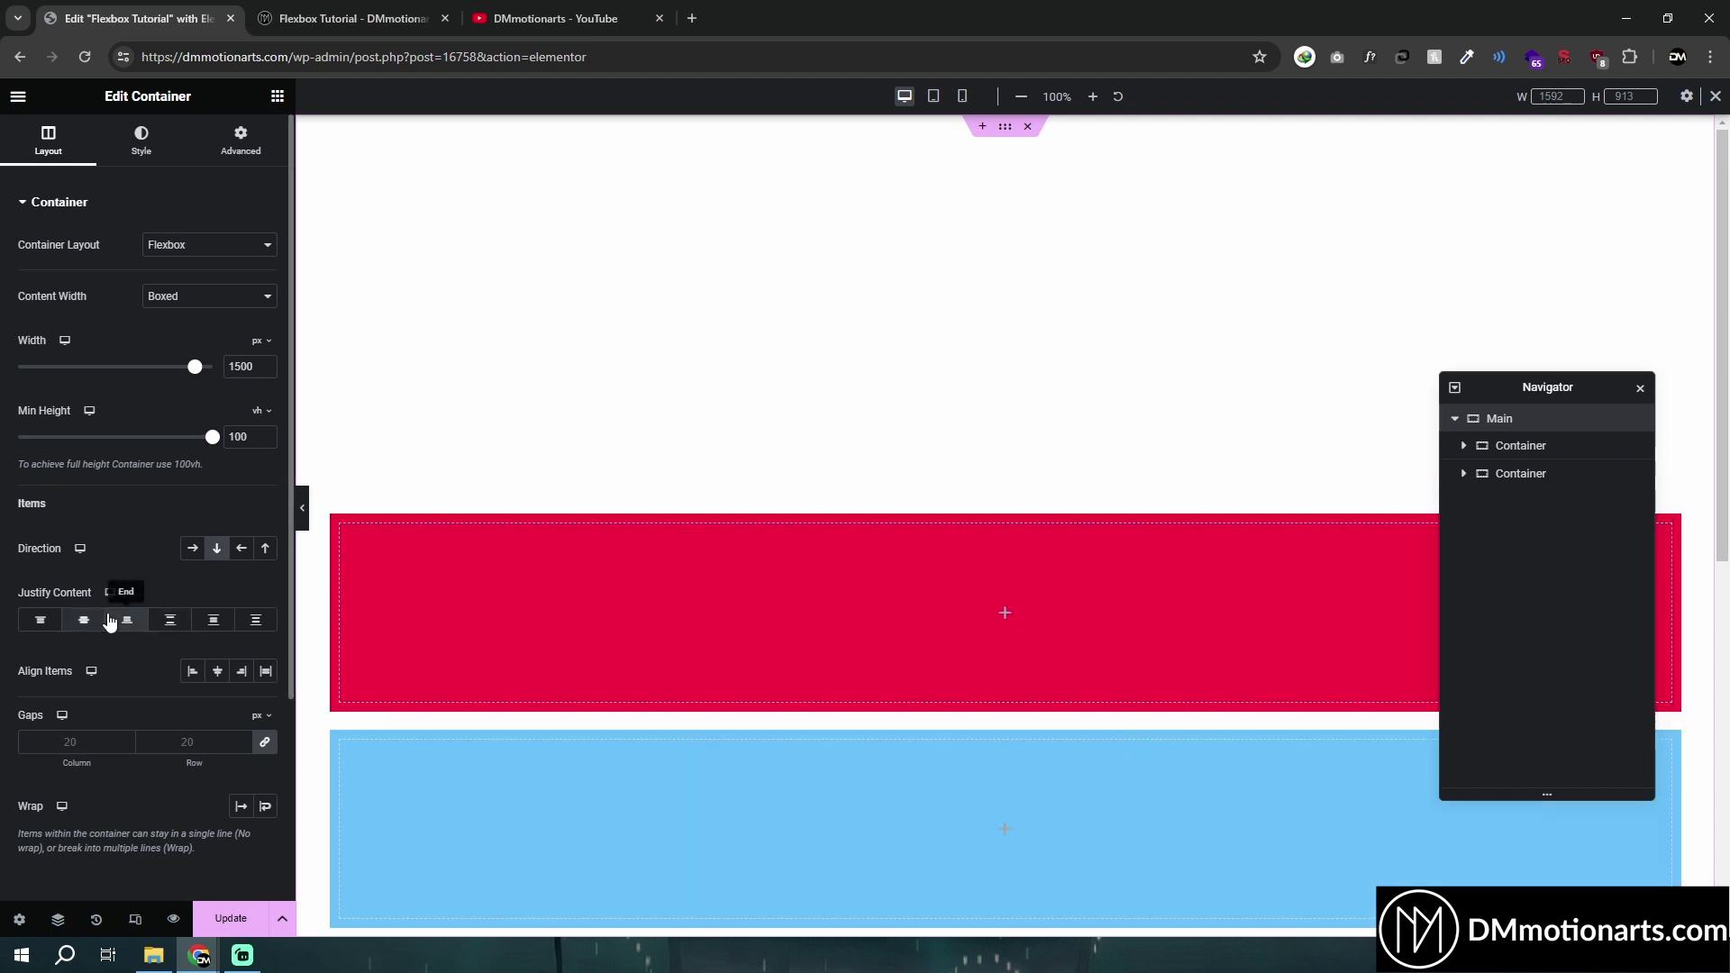
pyautogui.click(169, 621)
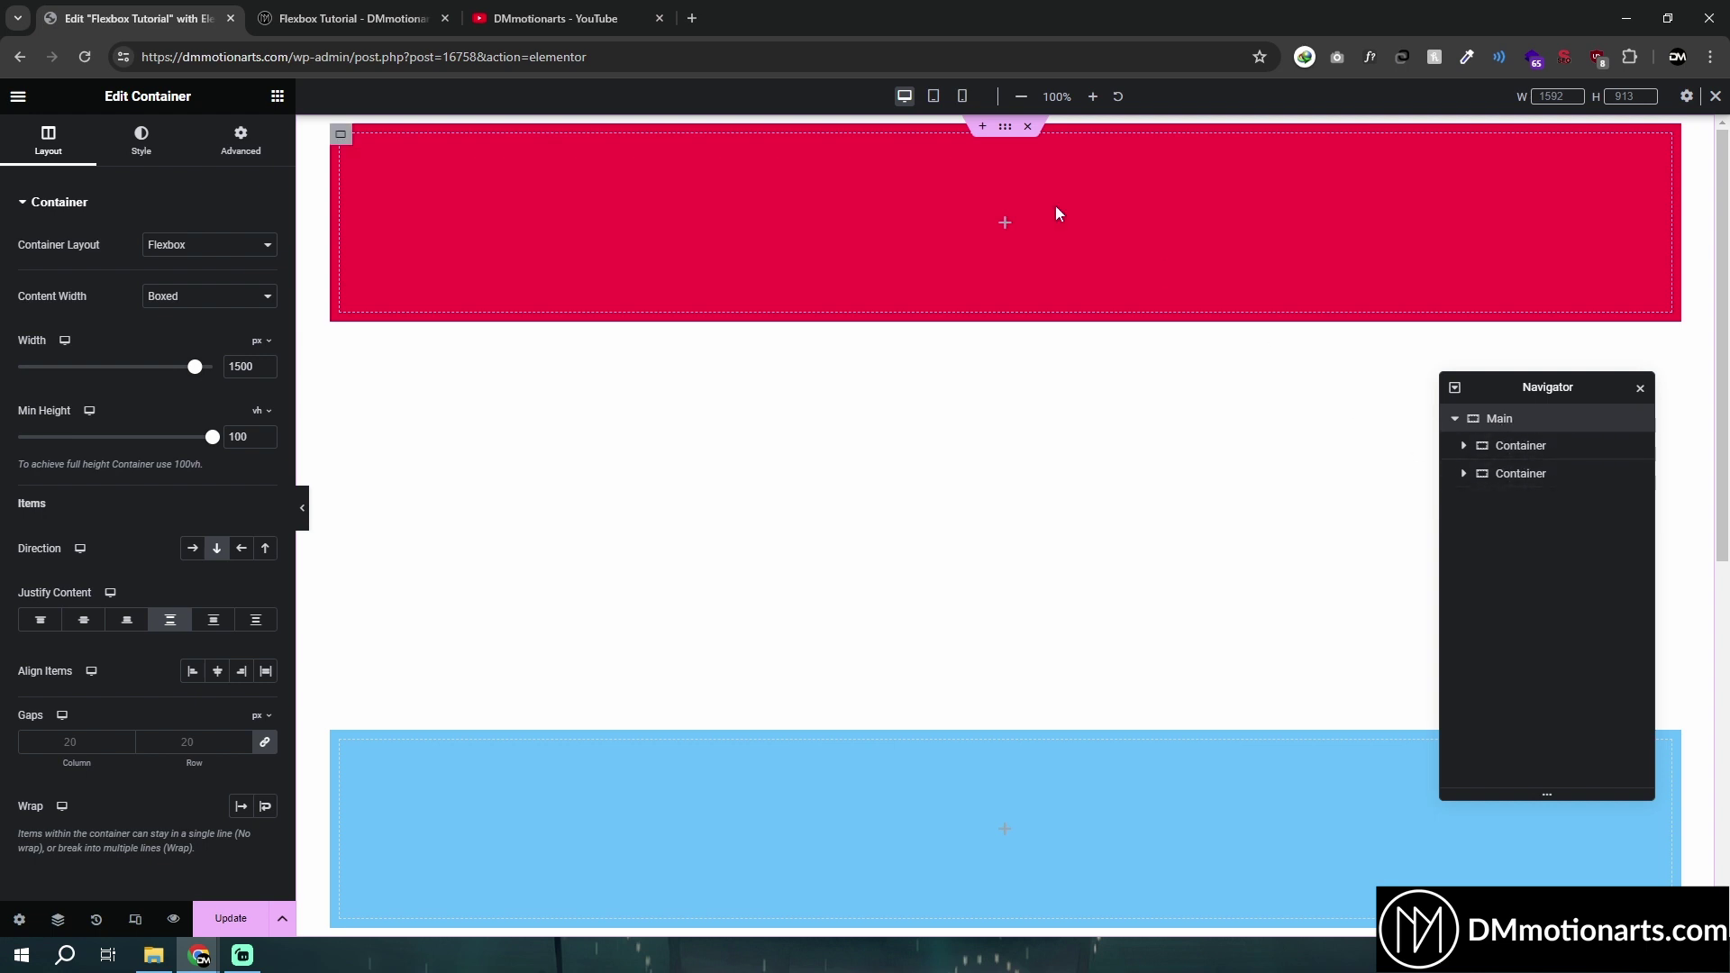
# Try duplicating the red container twice inside Main to test the space between distribution
pyautogui.rightClick(1504, 450)
pyautogui.click(1545, 357)
pyautogui.rightClick(1502, 451)
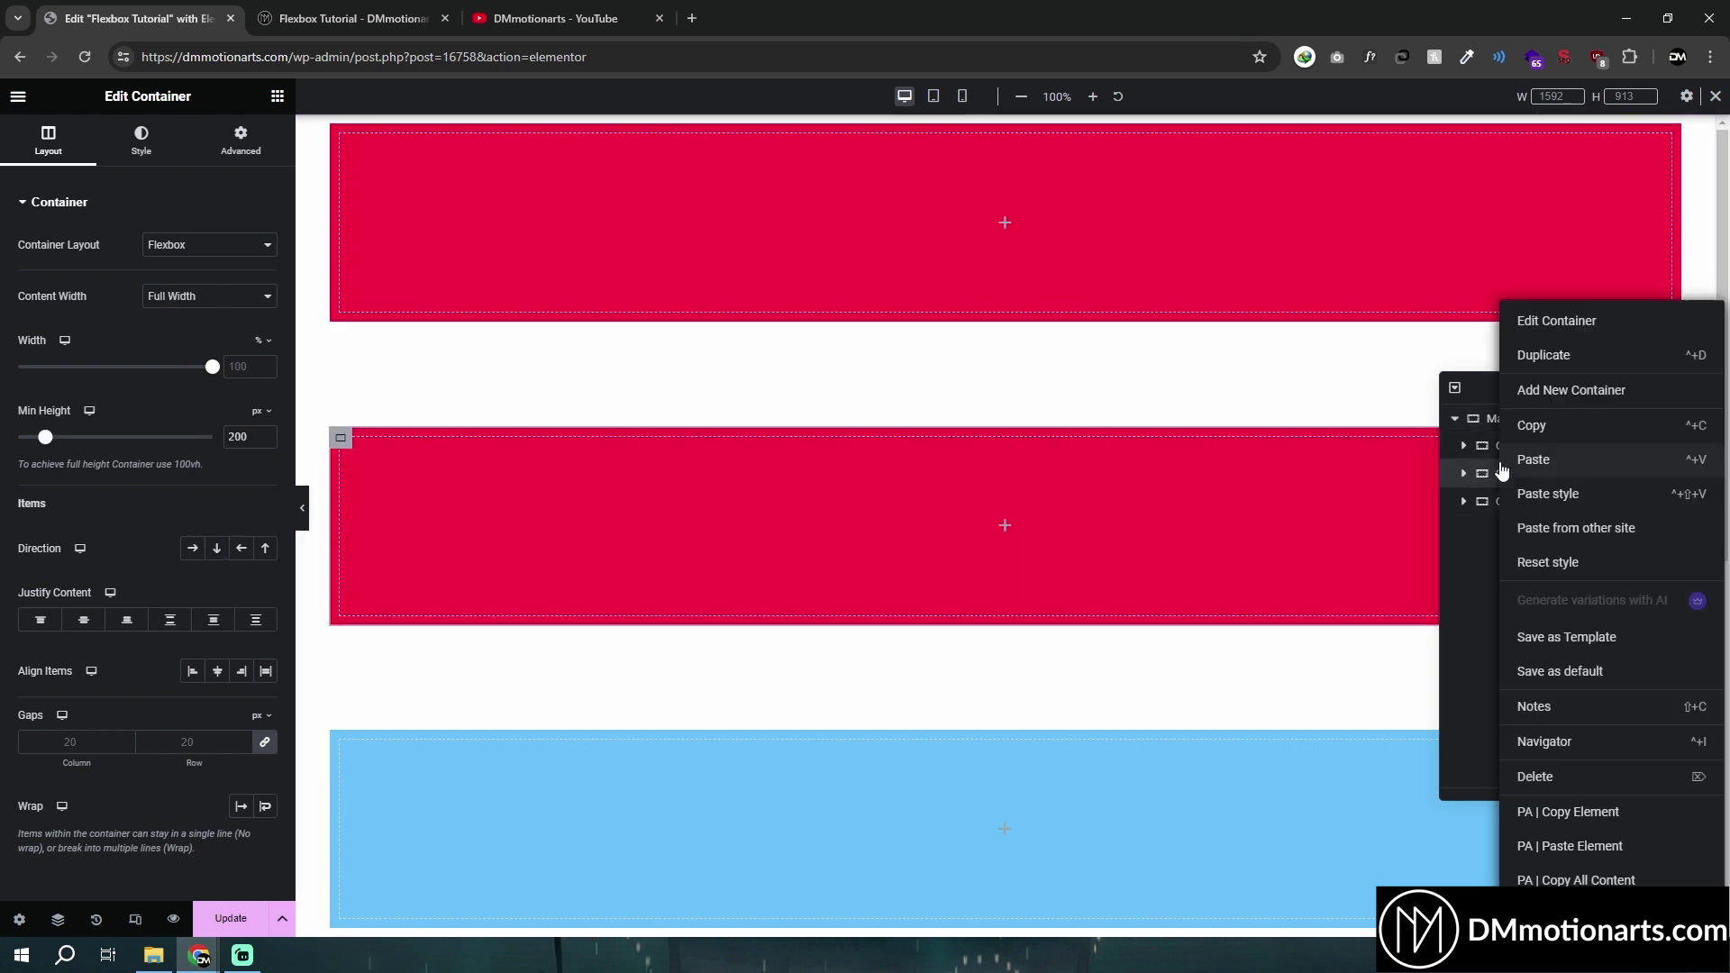
pyautogui.click(1543, 358)
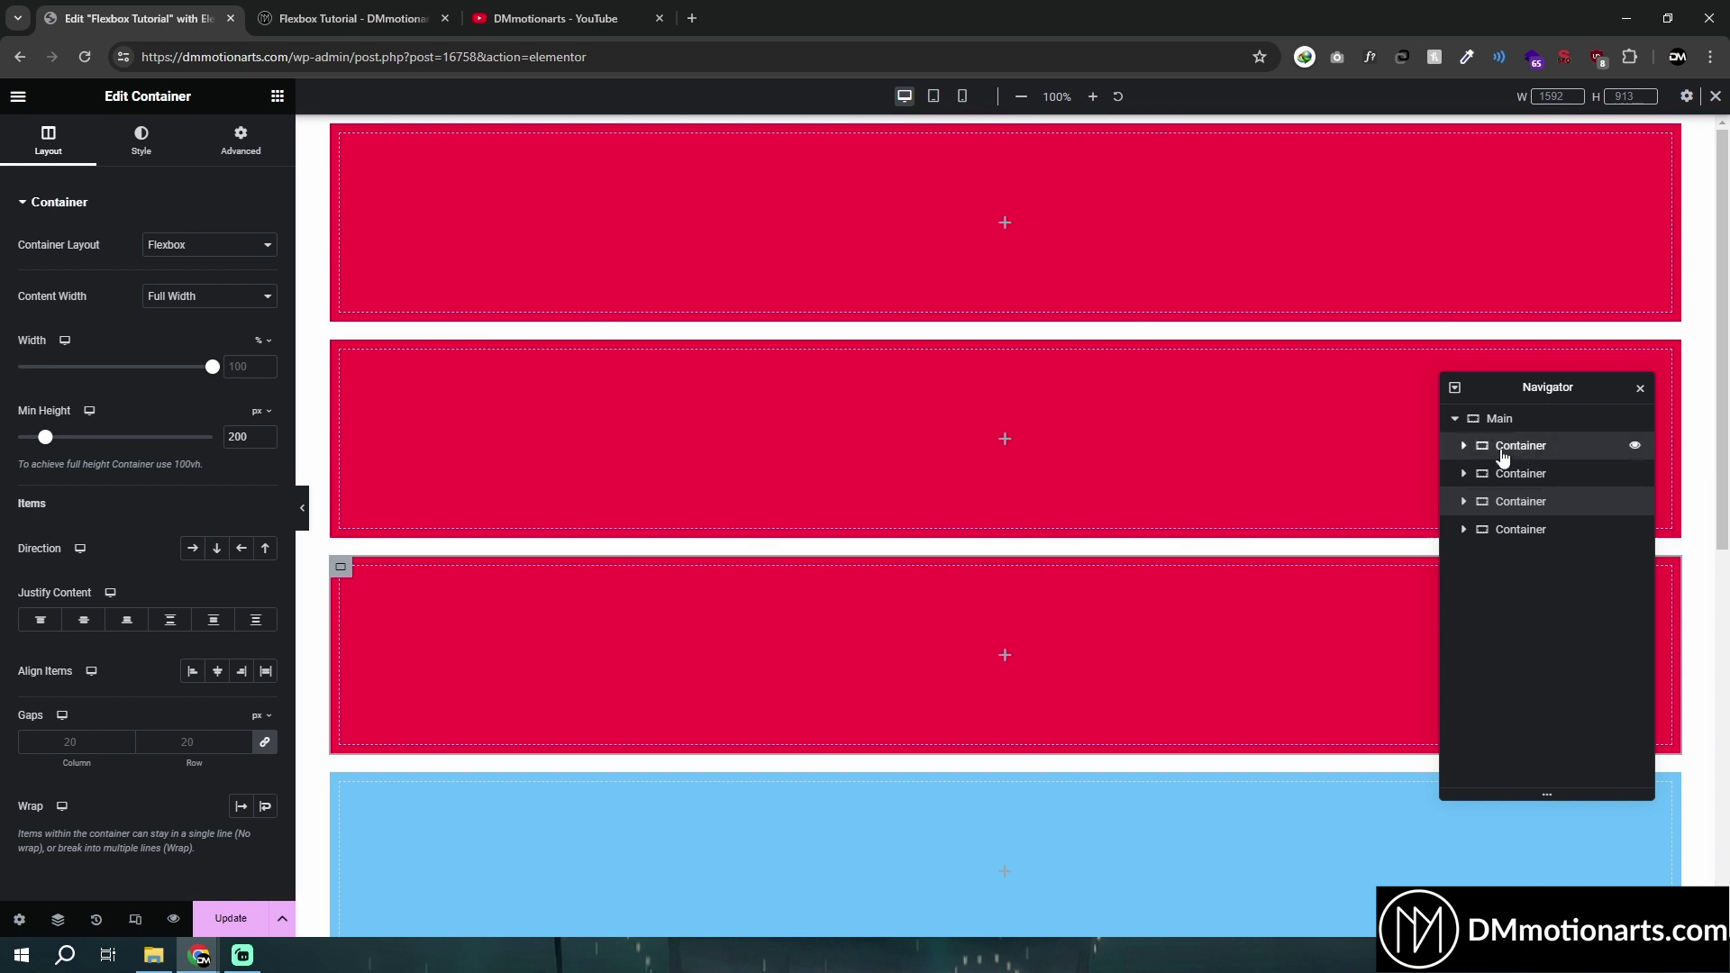
pyautogui.click(1531, 530)
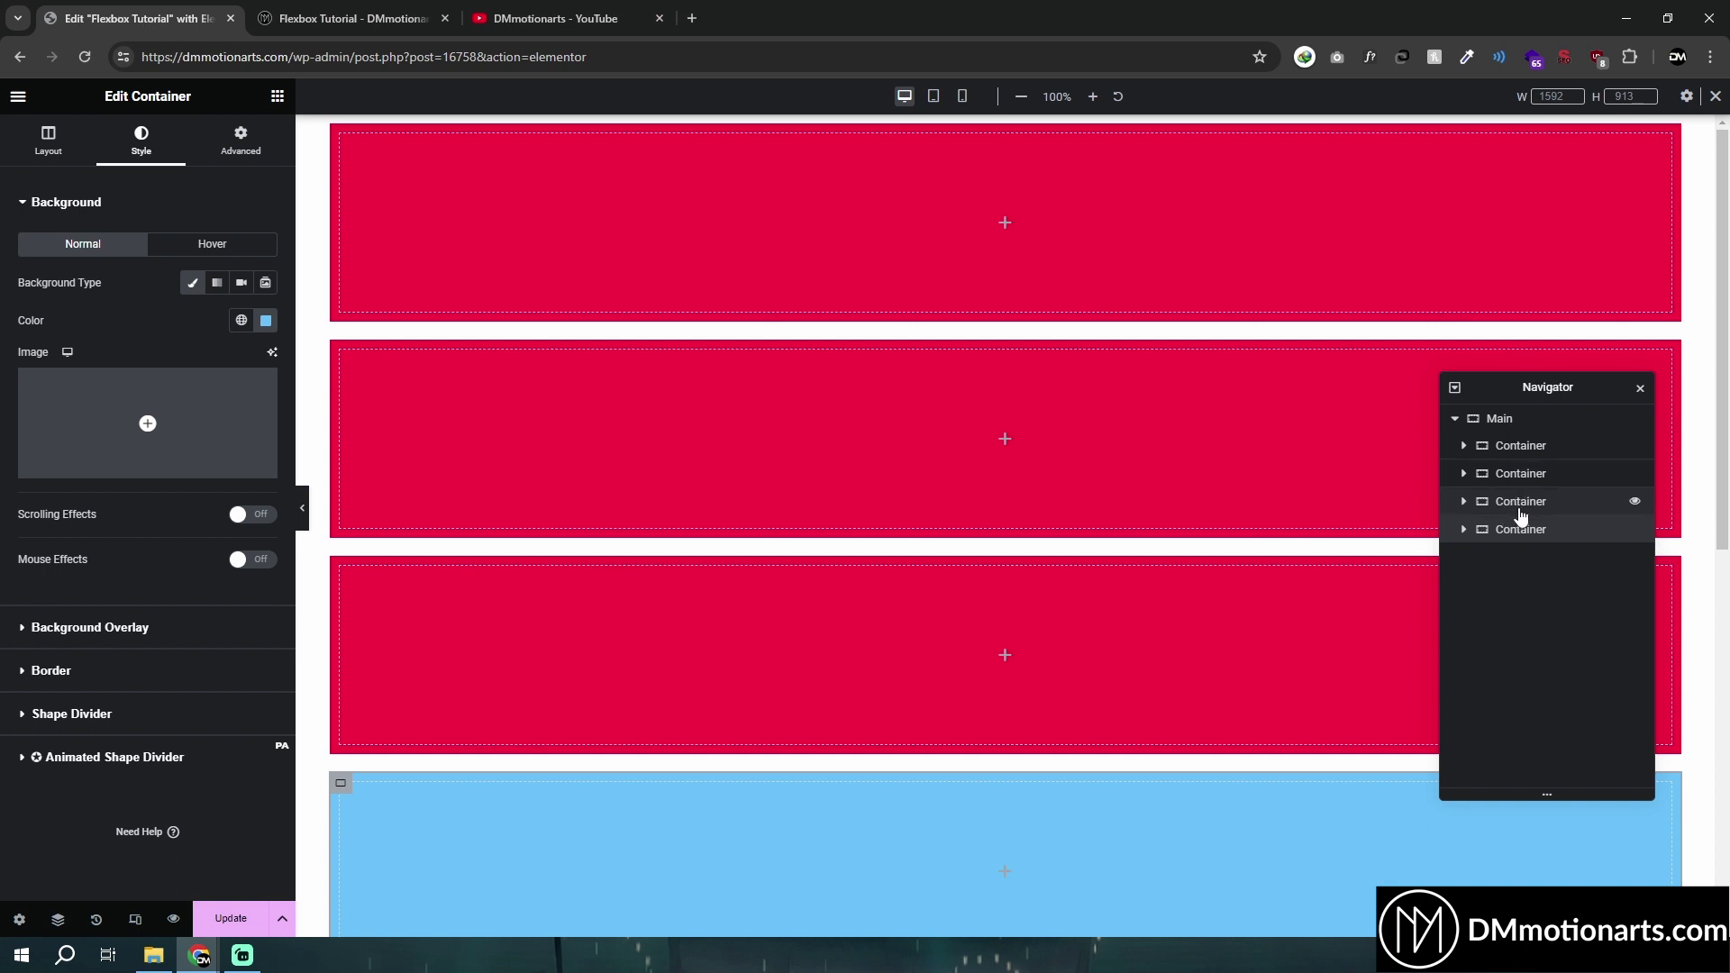
pyautogui.click(1550, 475)
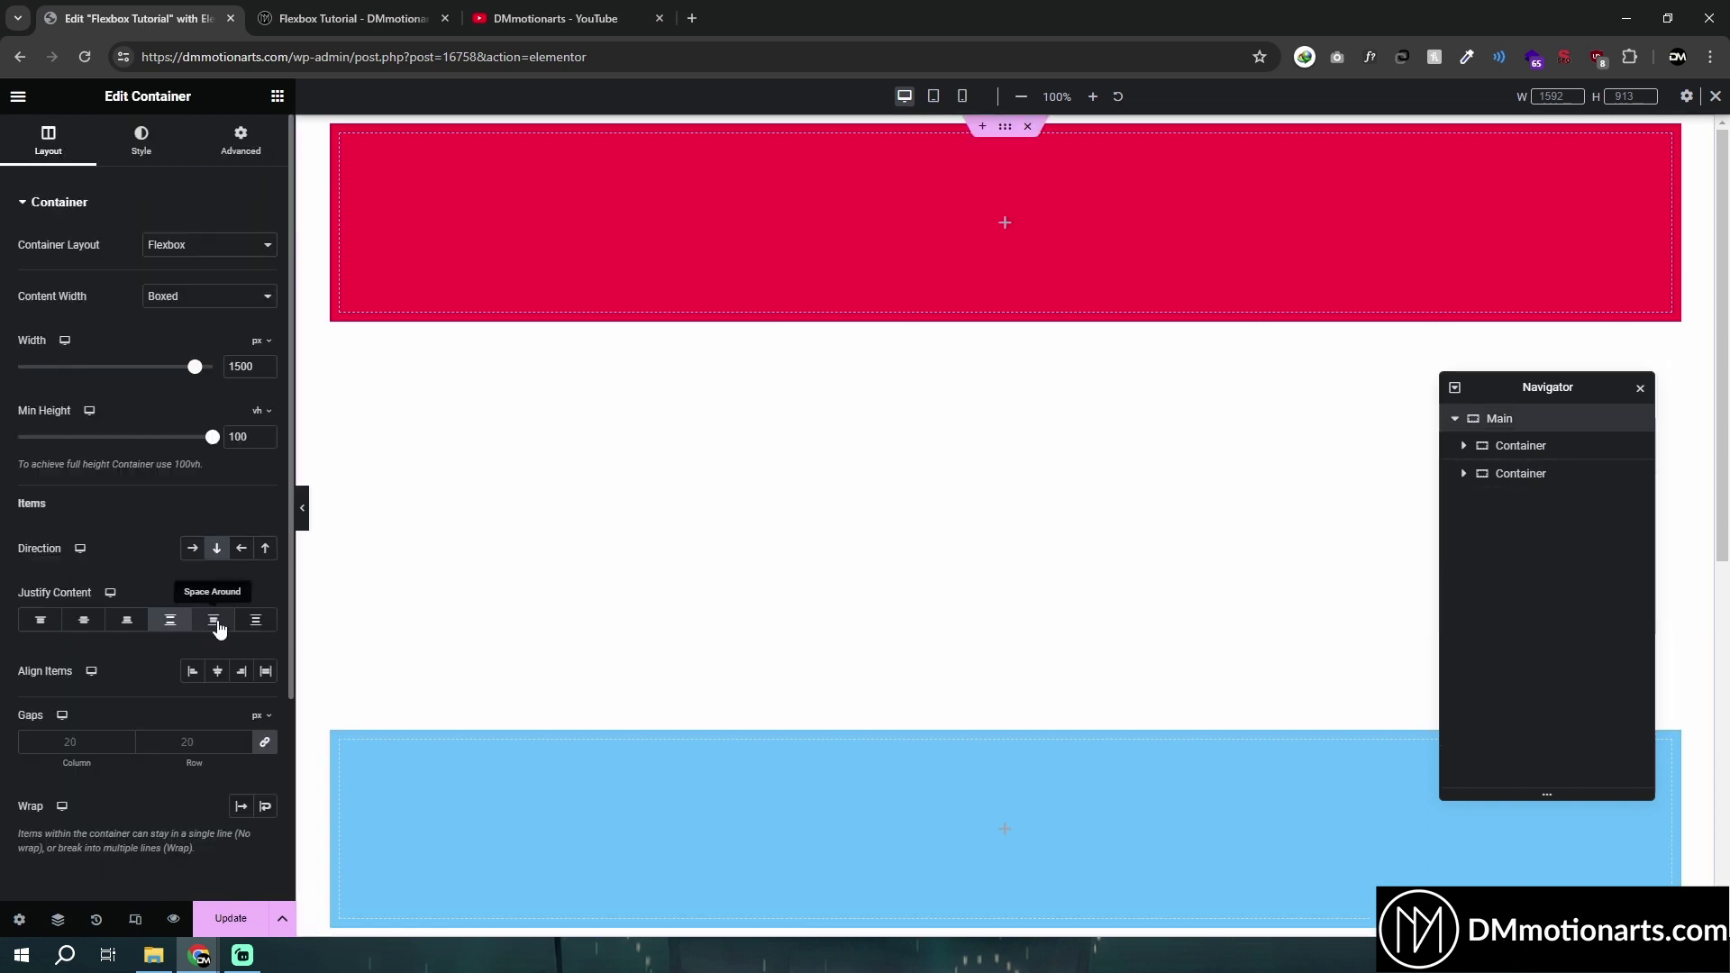
# Try space around and space evenly on Main, testing the latter with an extra nested container, and undo the changes
pyautogui.click(216, 621)
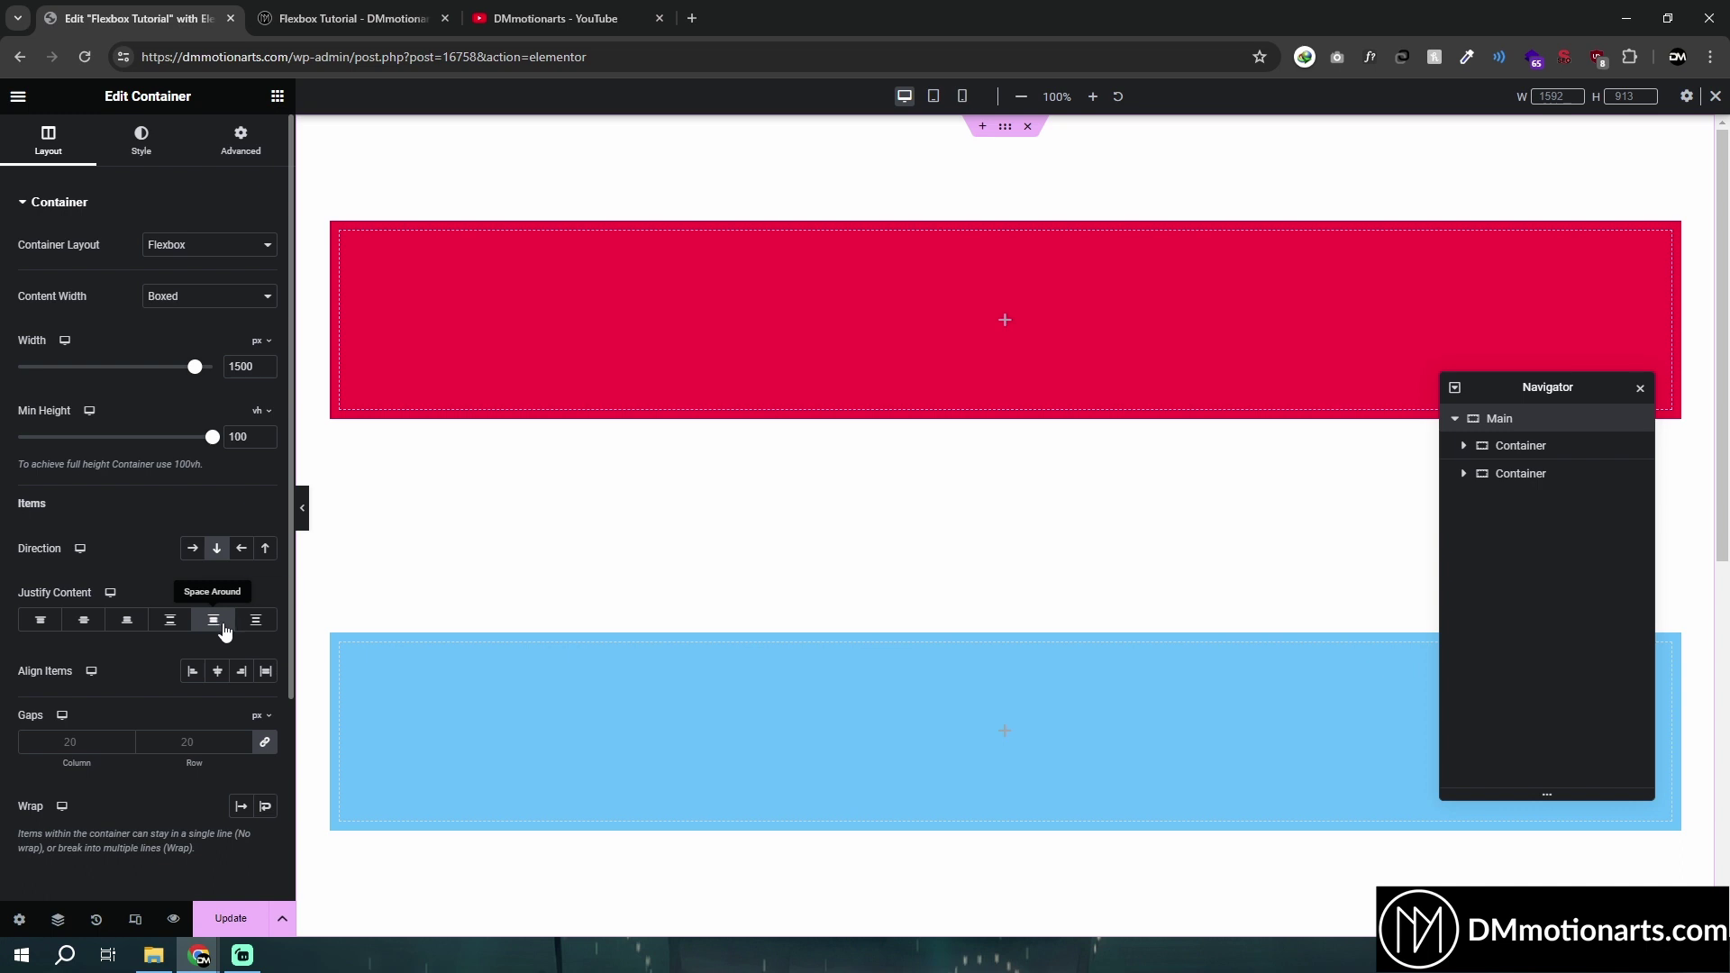
pyautogui.click(263, 629)
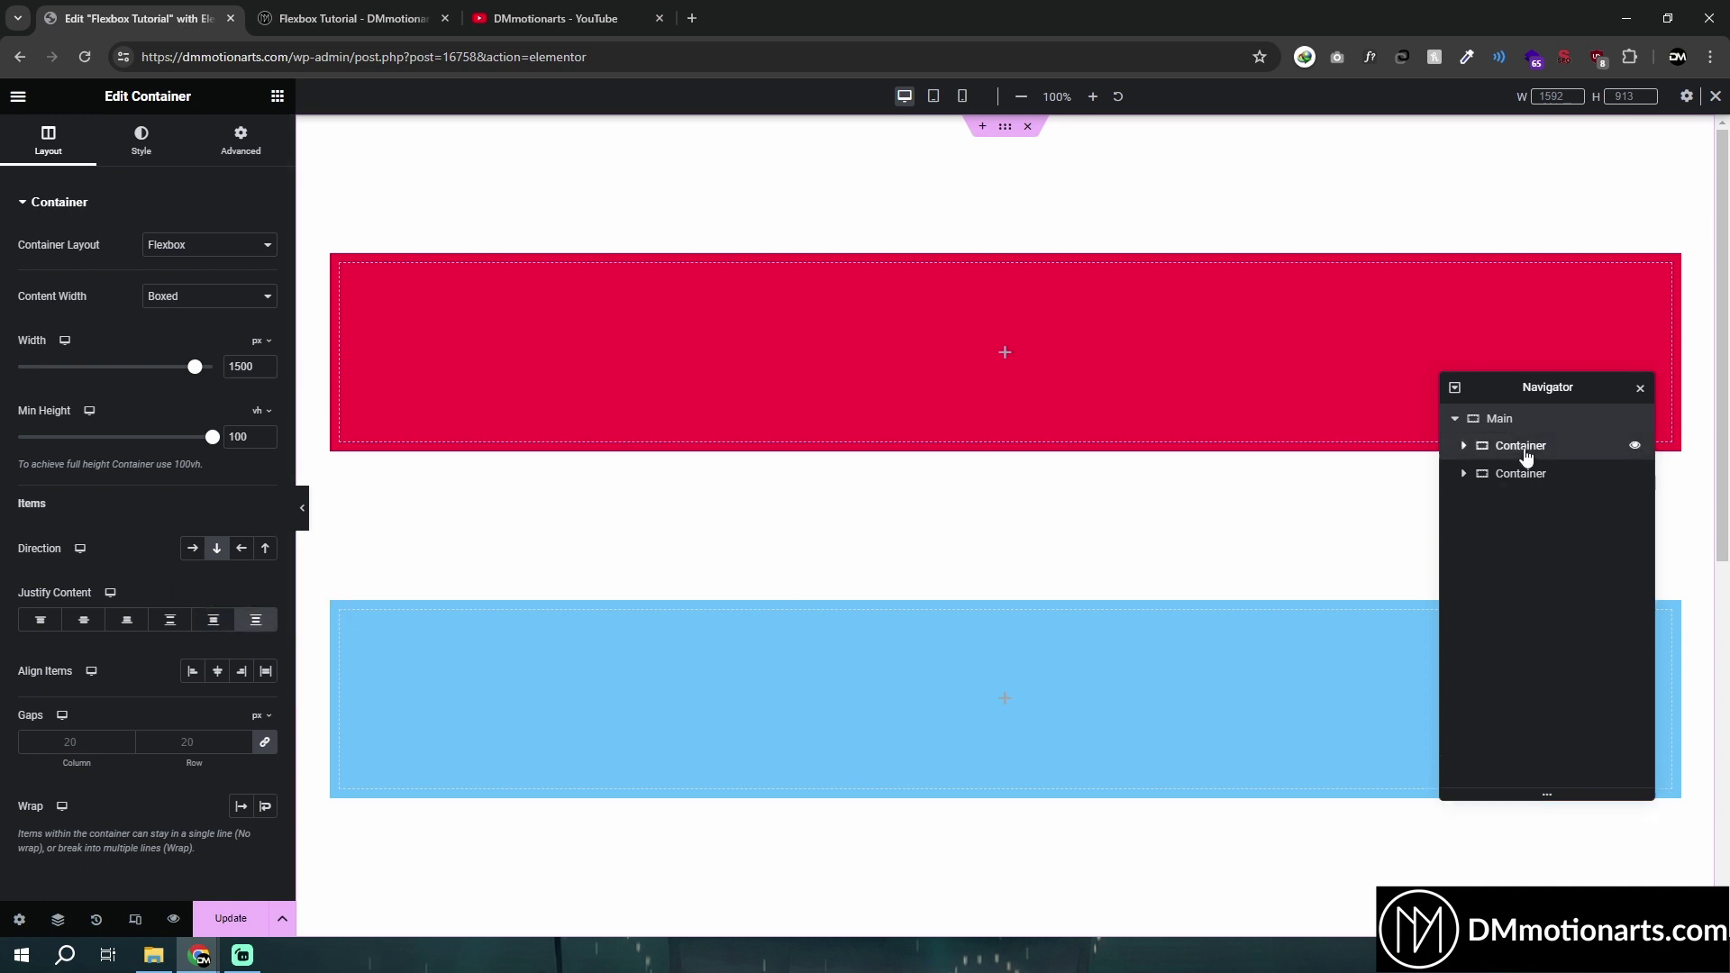
pyautogui.rightClick(1482, 448)
pyautogui.click(1529, 384)
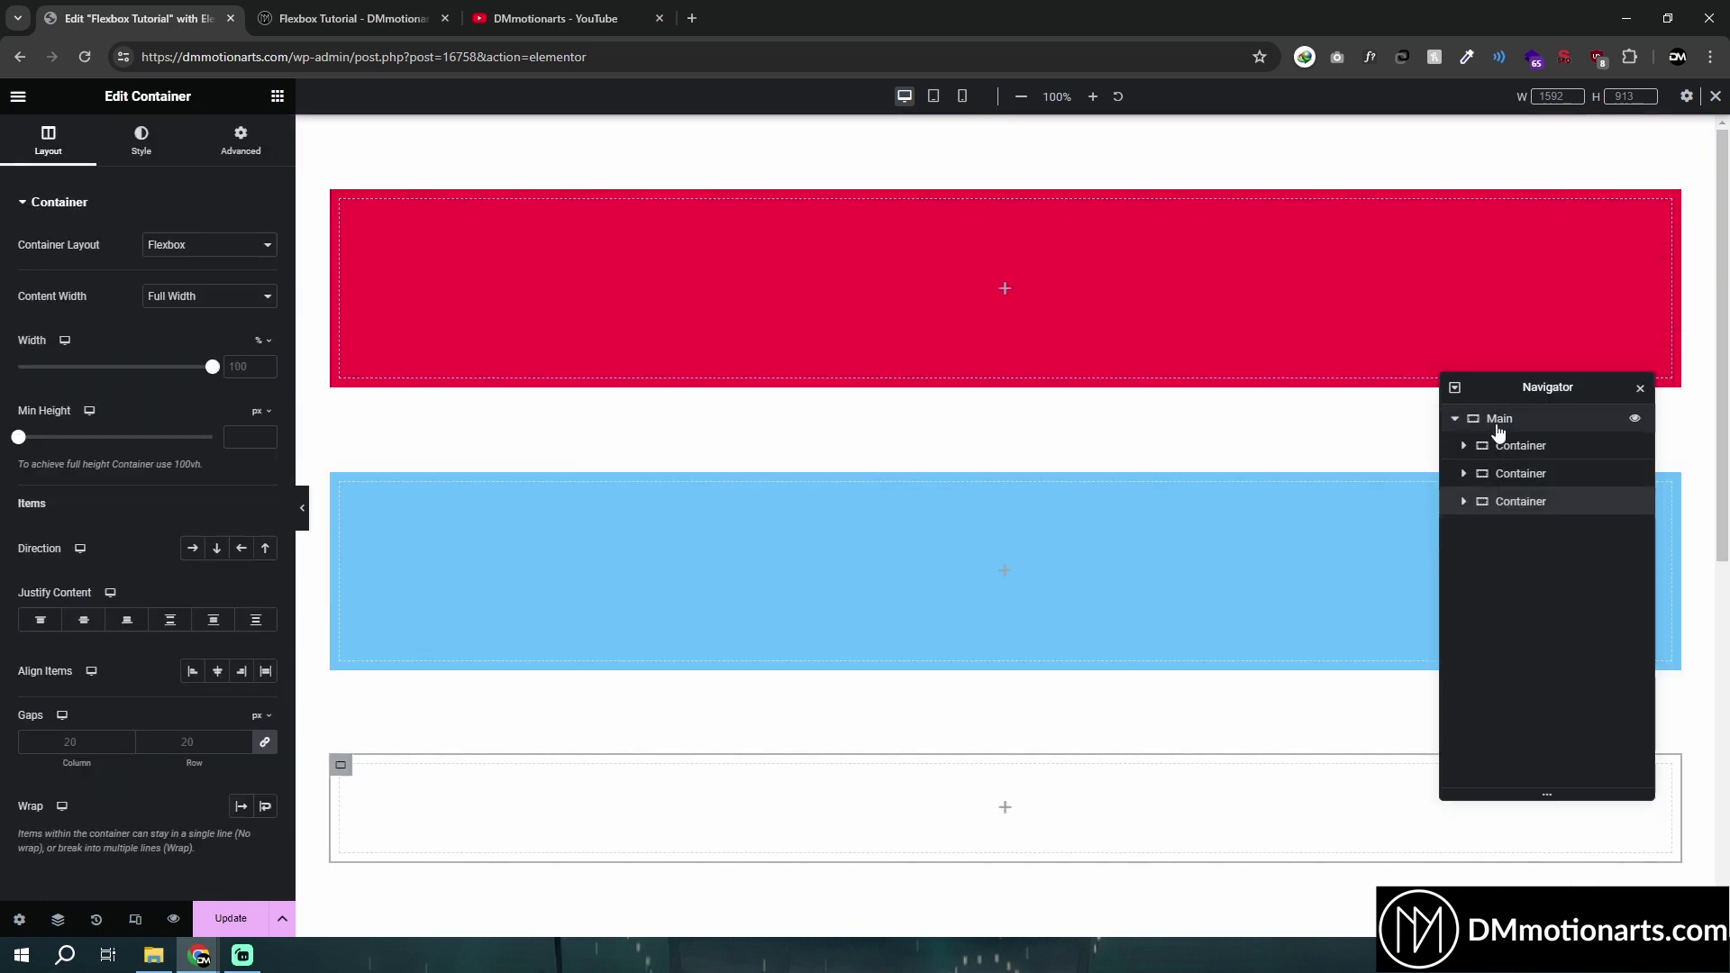
pyautogui.hotkey('ctrl', 'z')
pyautogui.rightClick(1510, 453)
pyautogui.click(1549, 356)
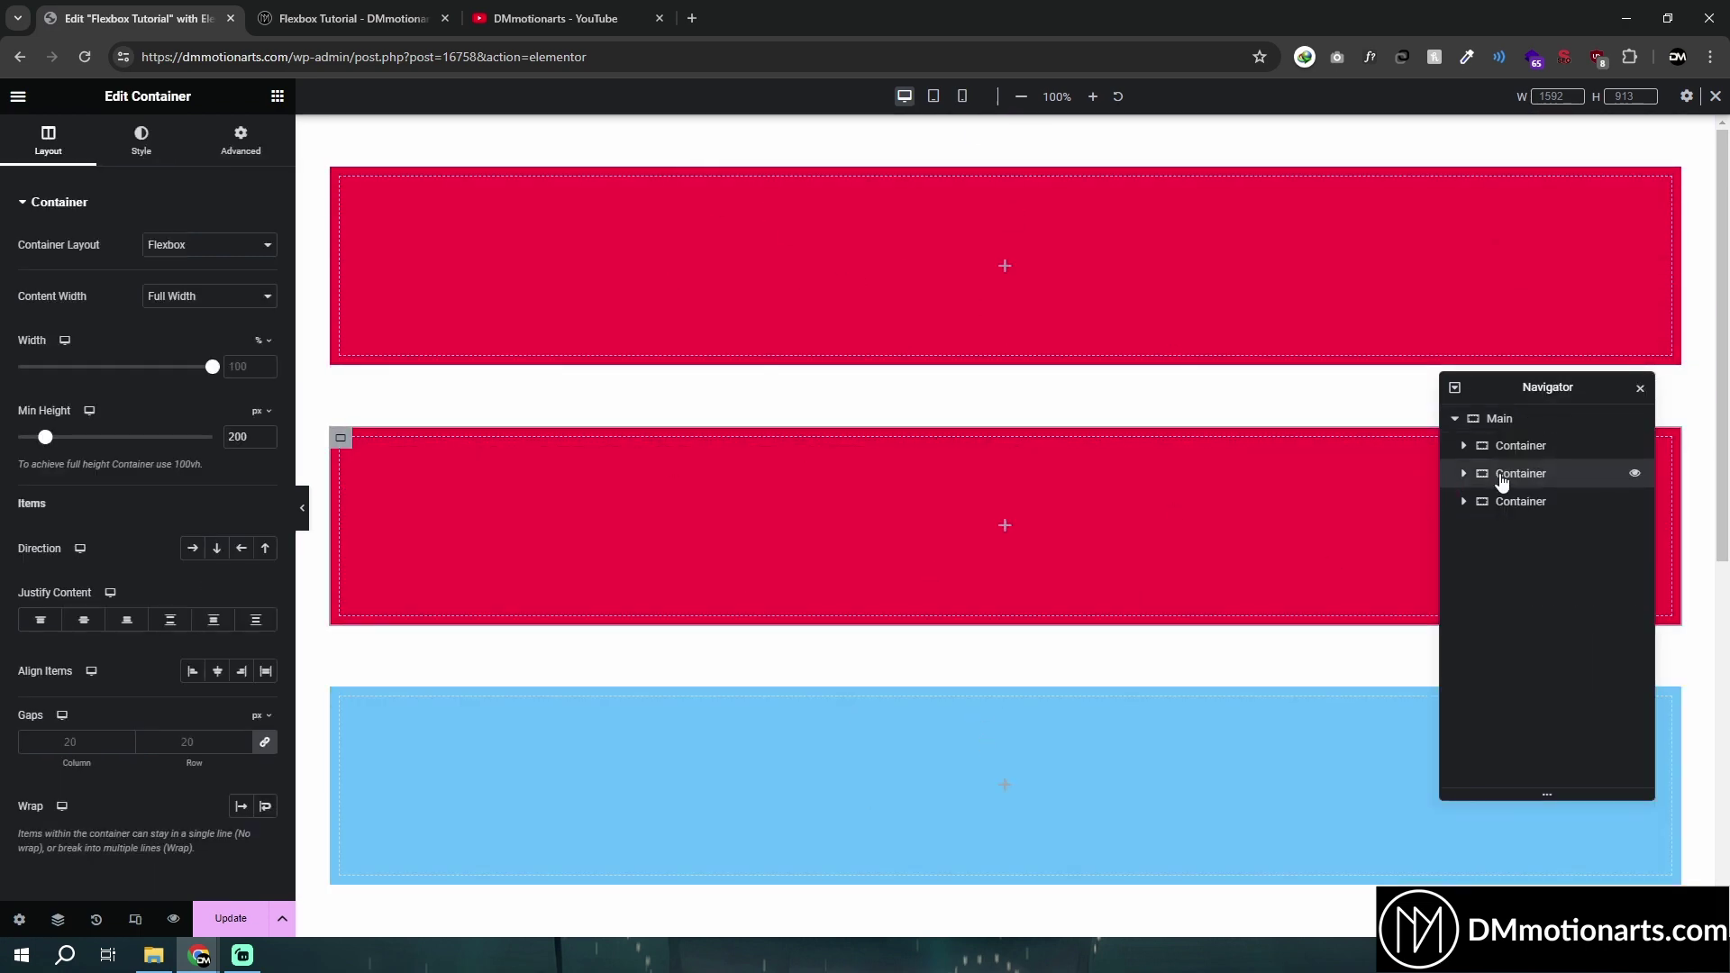
pyautogui.hotkey('ctrl', 'z')
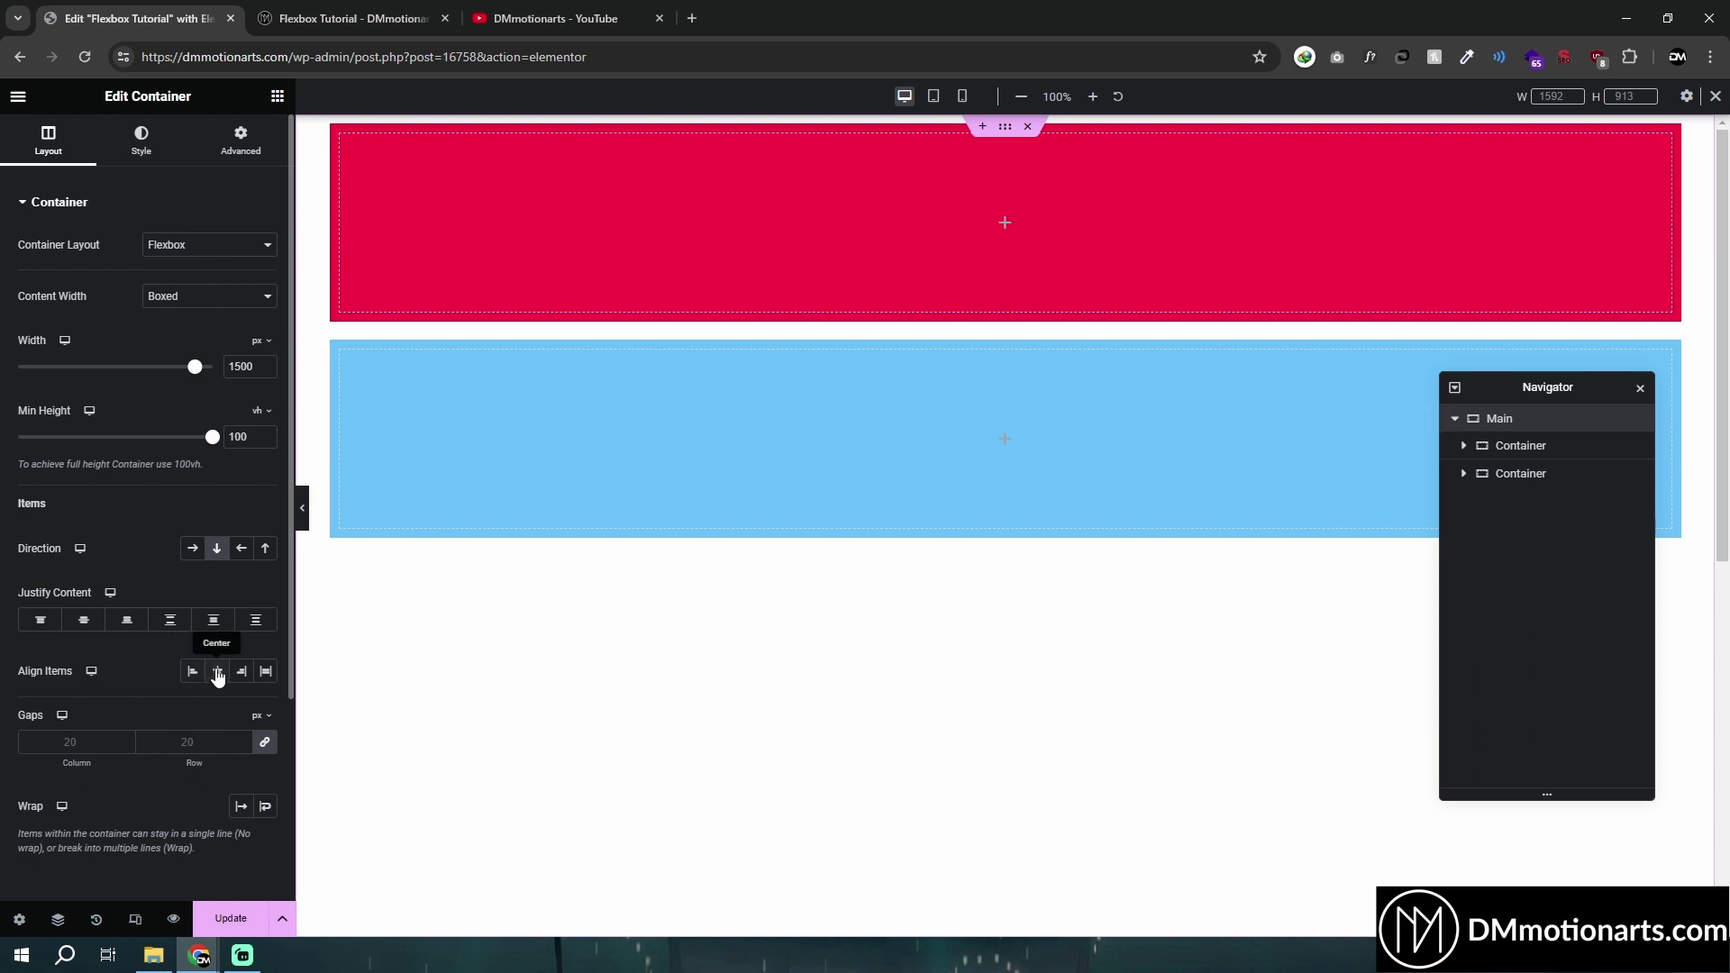
# Add a Heading widget to the Main container below the blue container
pyautogui.click(277, 95)
pyautogui.moveTo(79, 425); pyautogui.dragTo(911, 605)
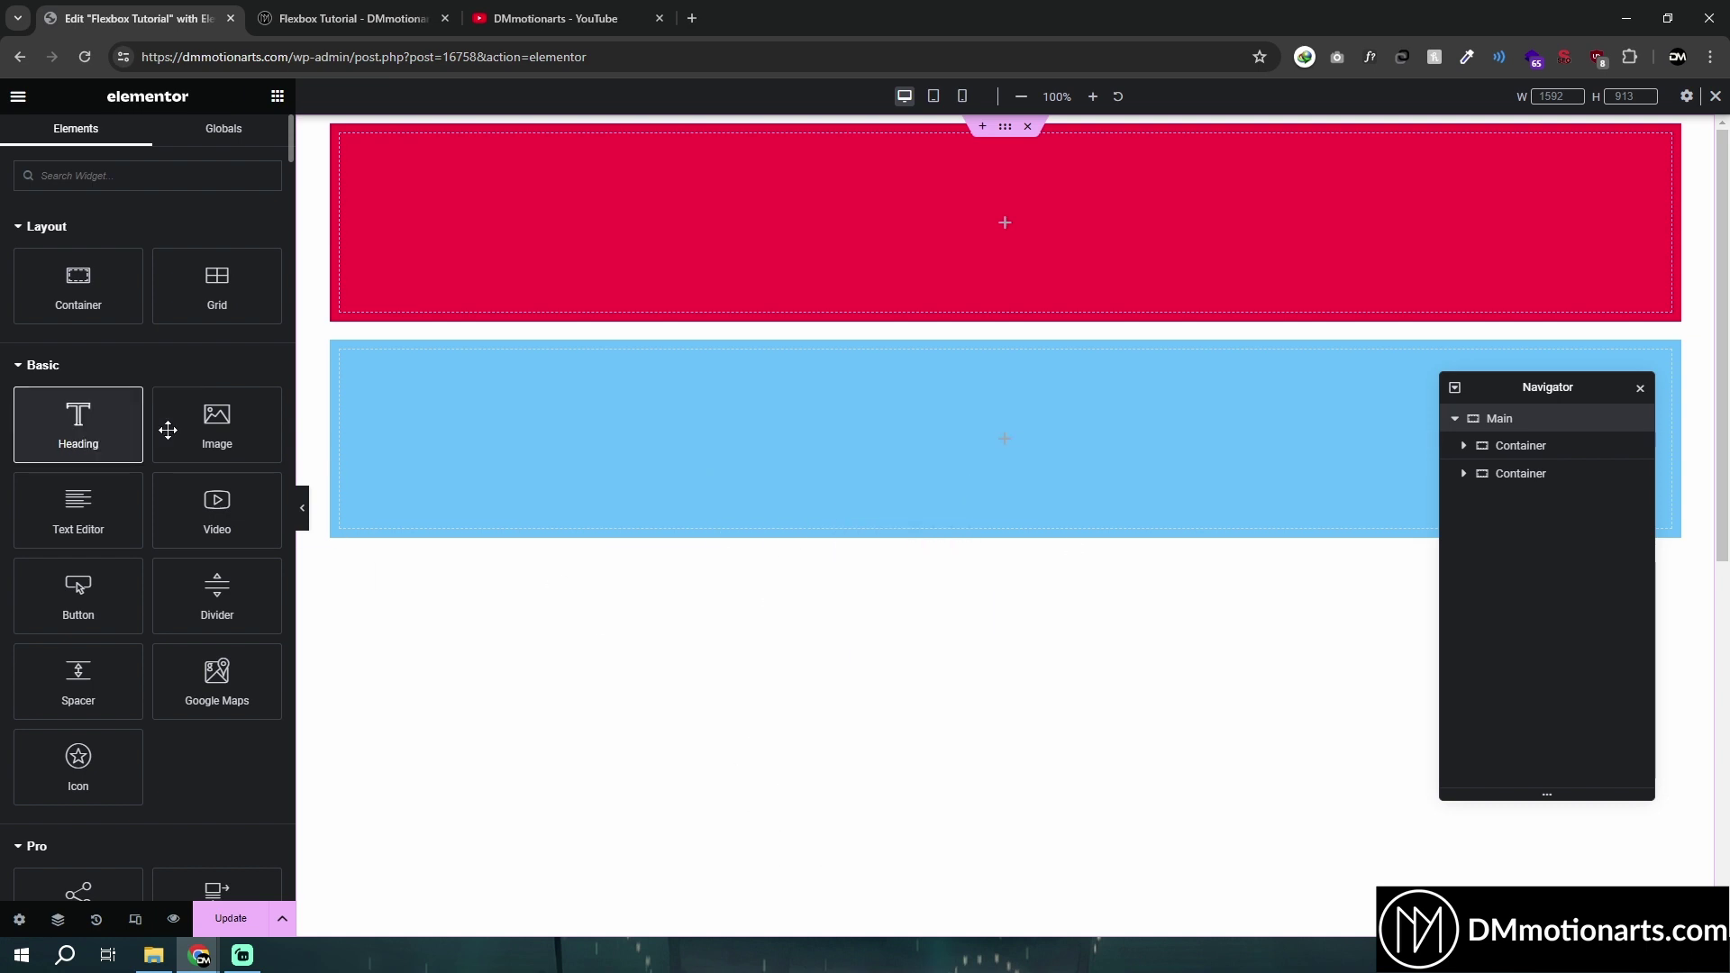
pyautogui.click(1495, 419)
pyautogui.click(277, 96)
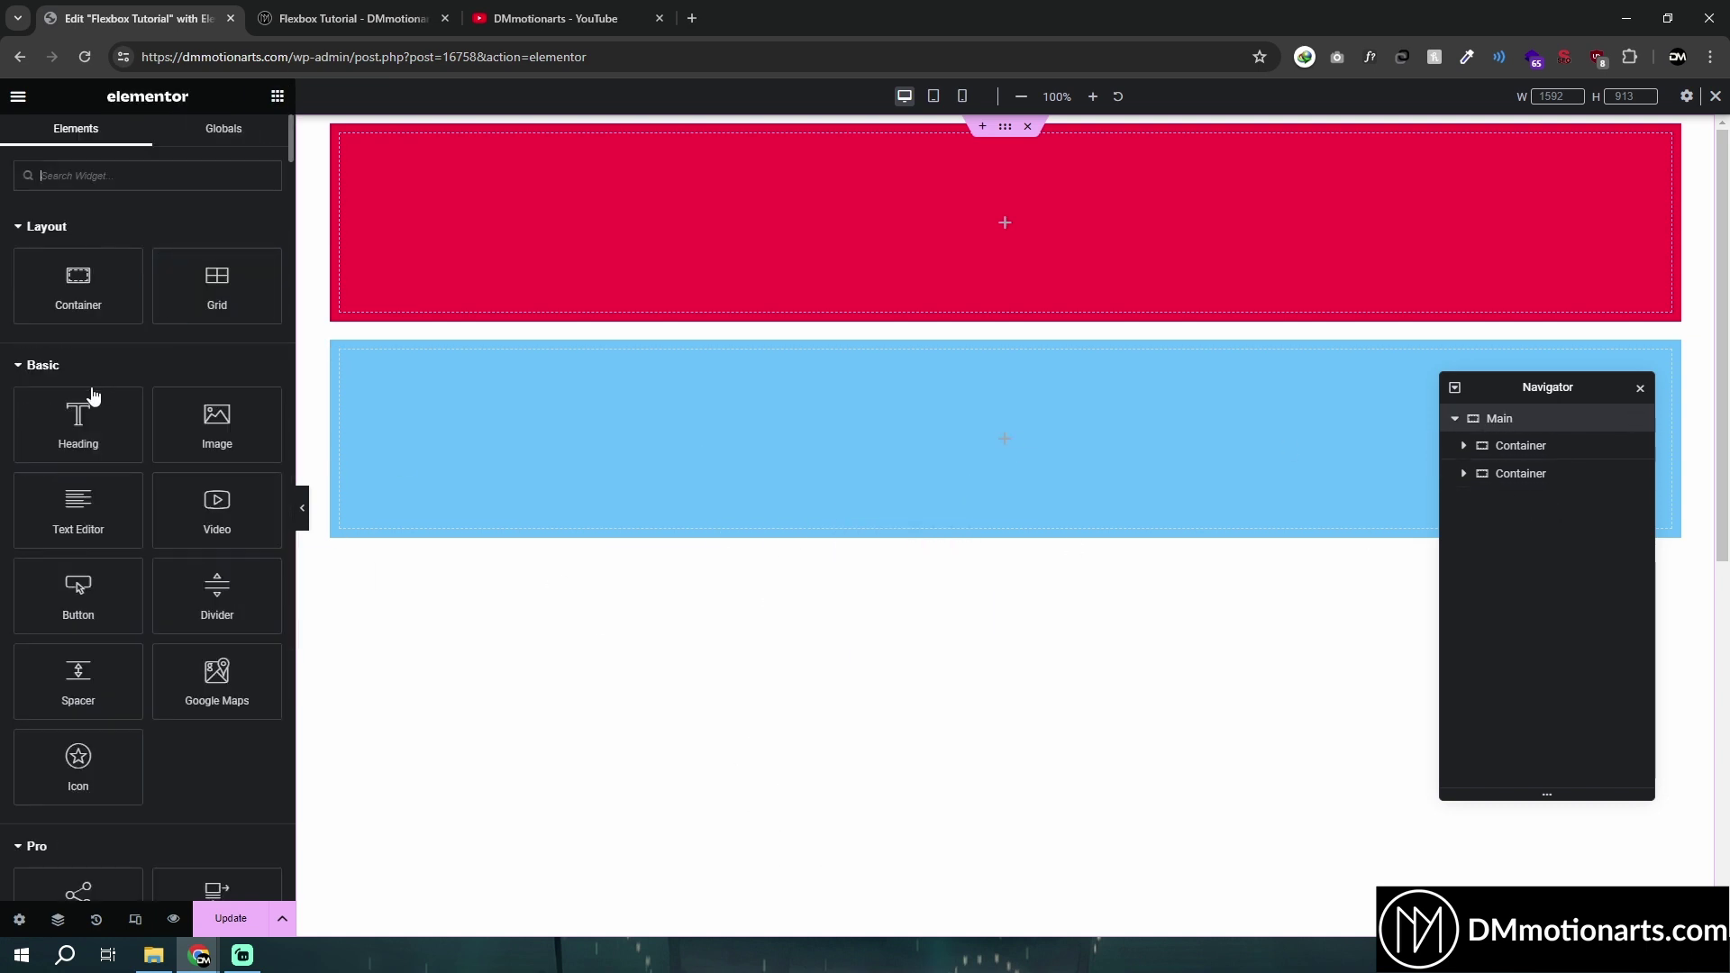
pyautogui.moveTo(93, 394); pyautogui.dragTo(1270, 536)
pyautogui.moveTo(1547, 387); pyautogui.dragTo(1482, 640)
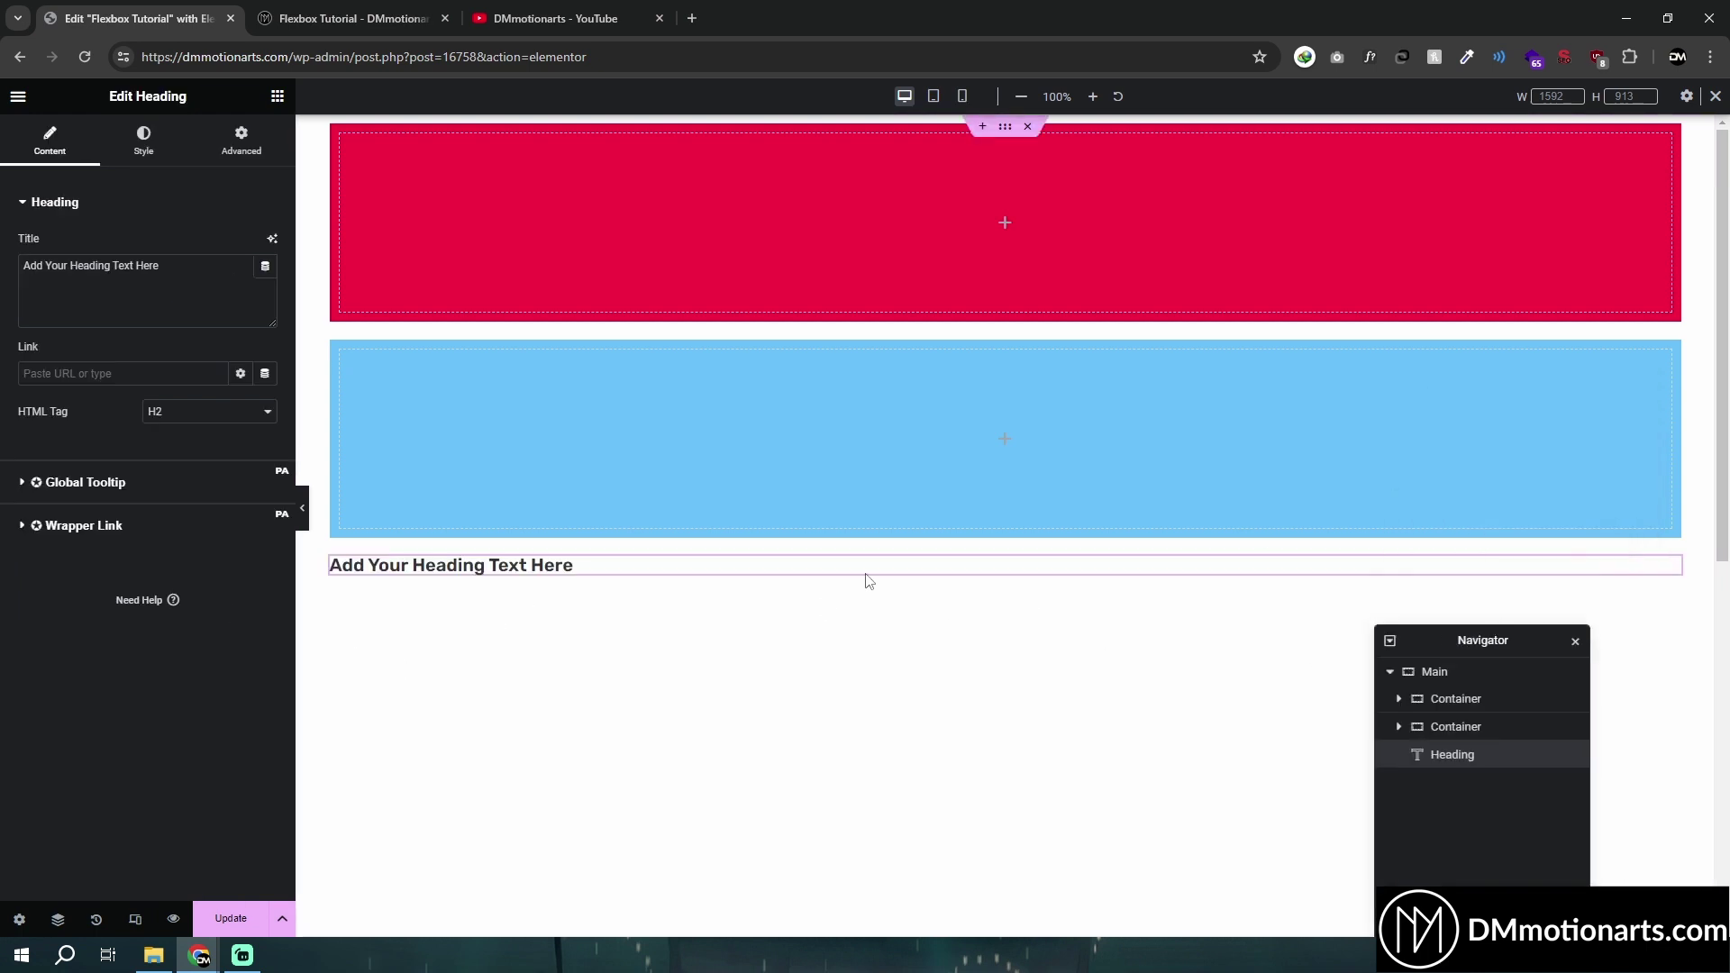
pyautogui.scroll(-2, 774, 495)
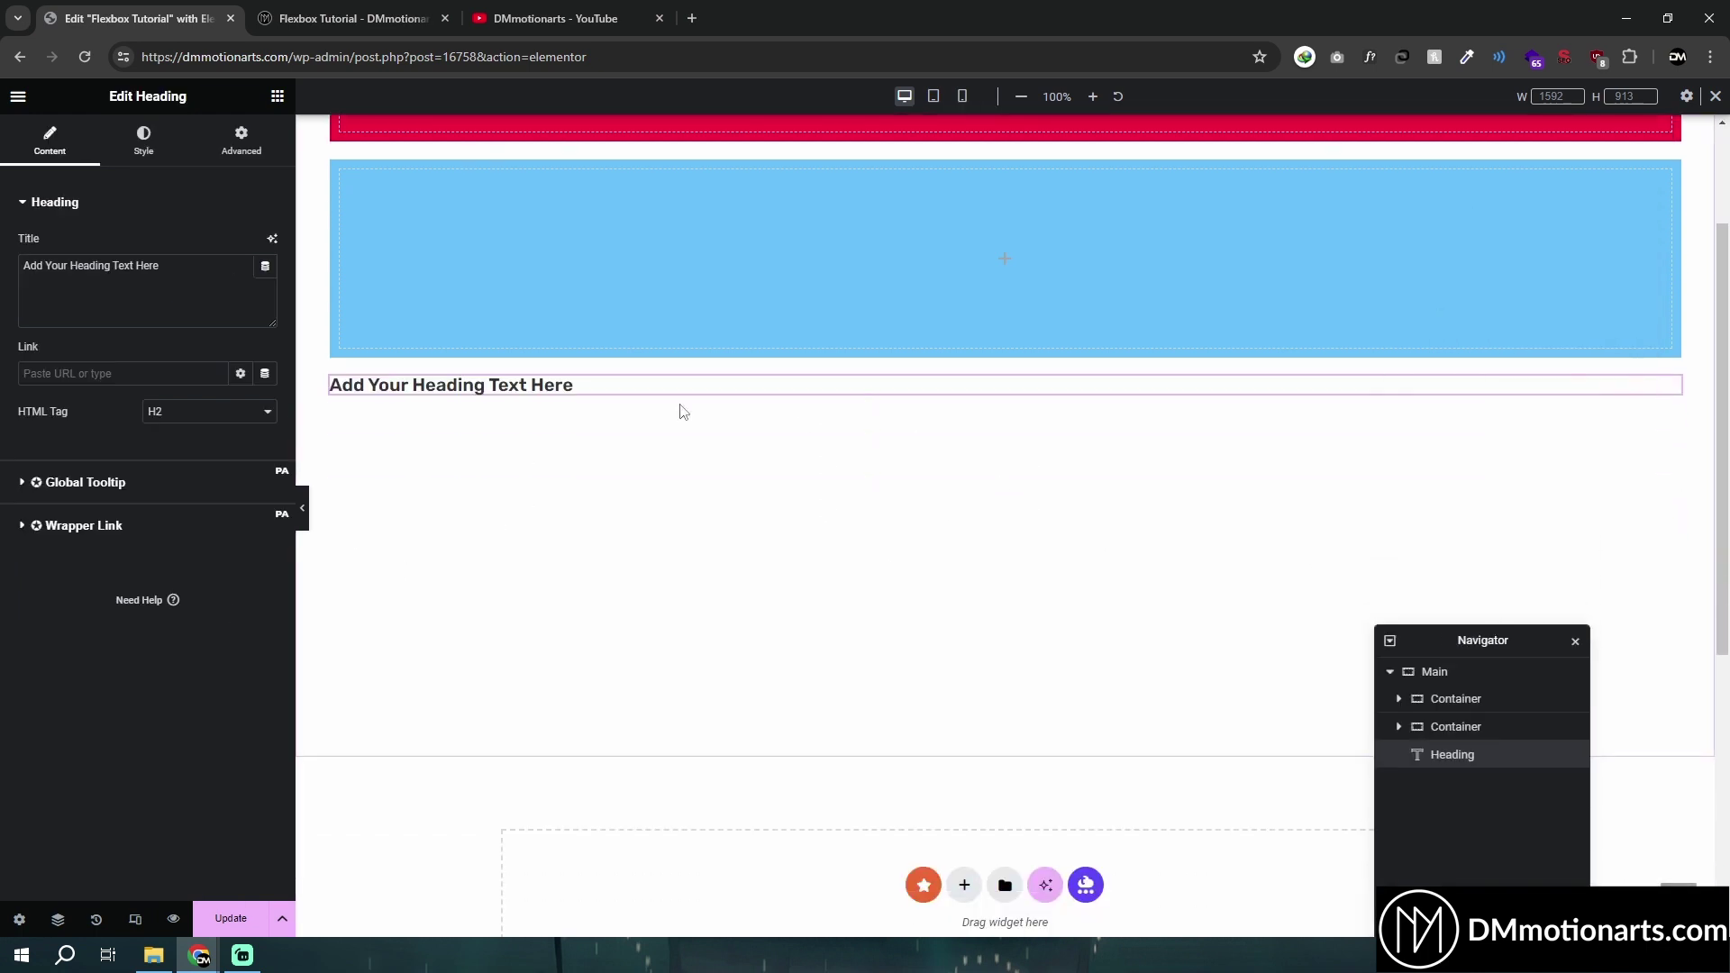
pyautogui.tripleClick(115, 265)
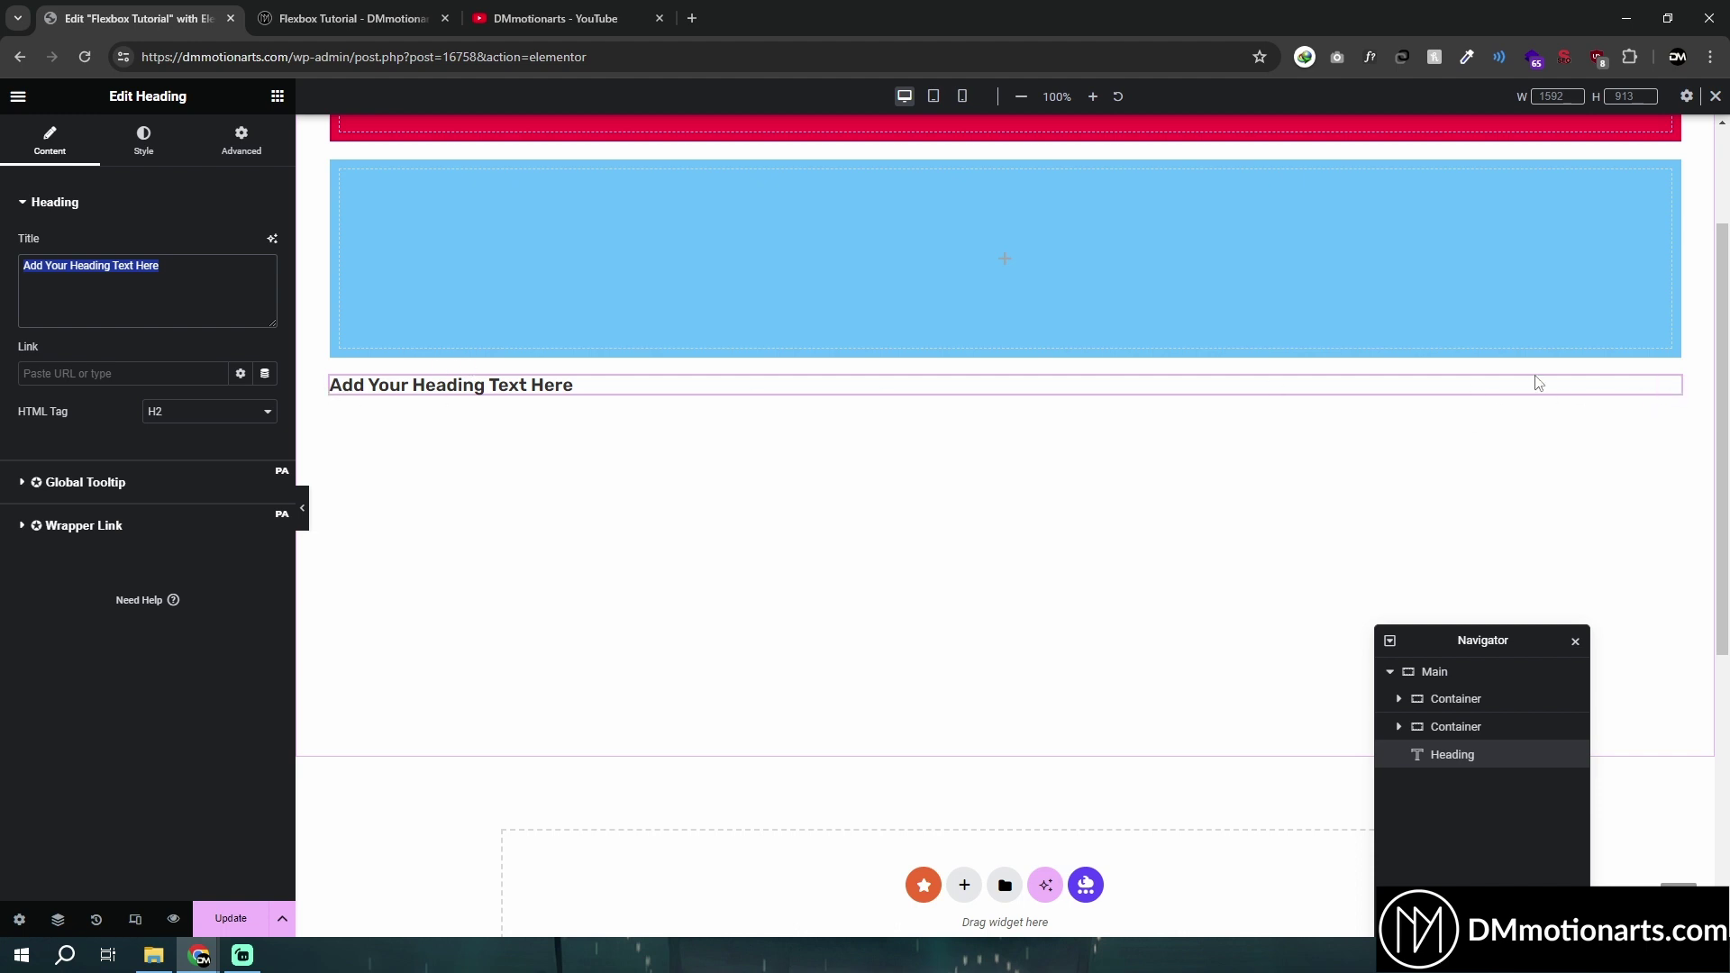
pyautogui.scroll(2, 1096, 312)
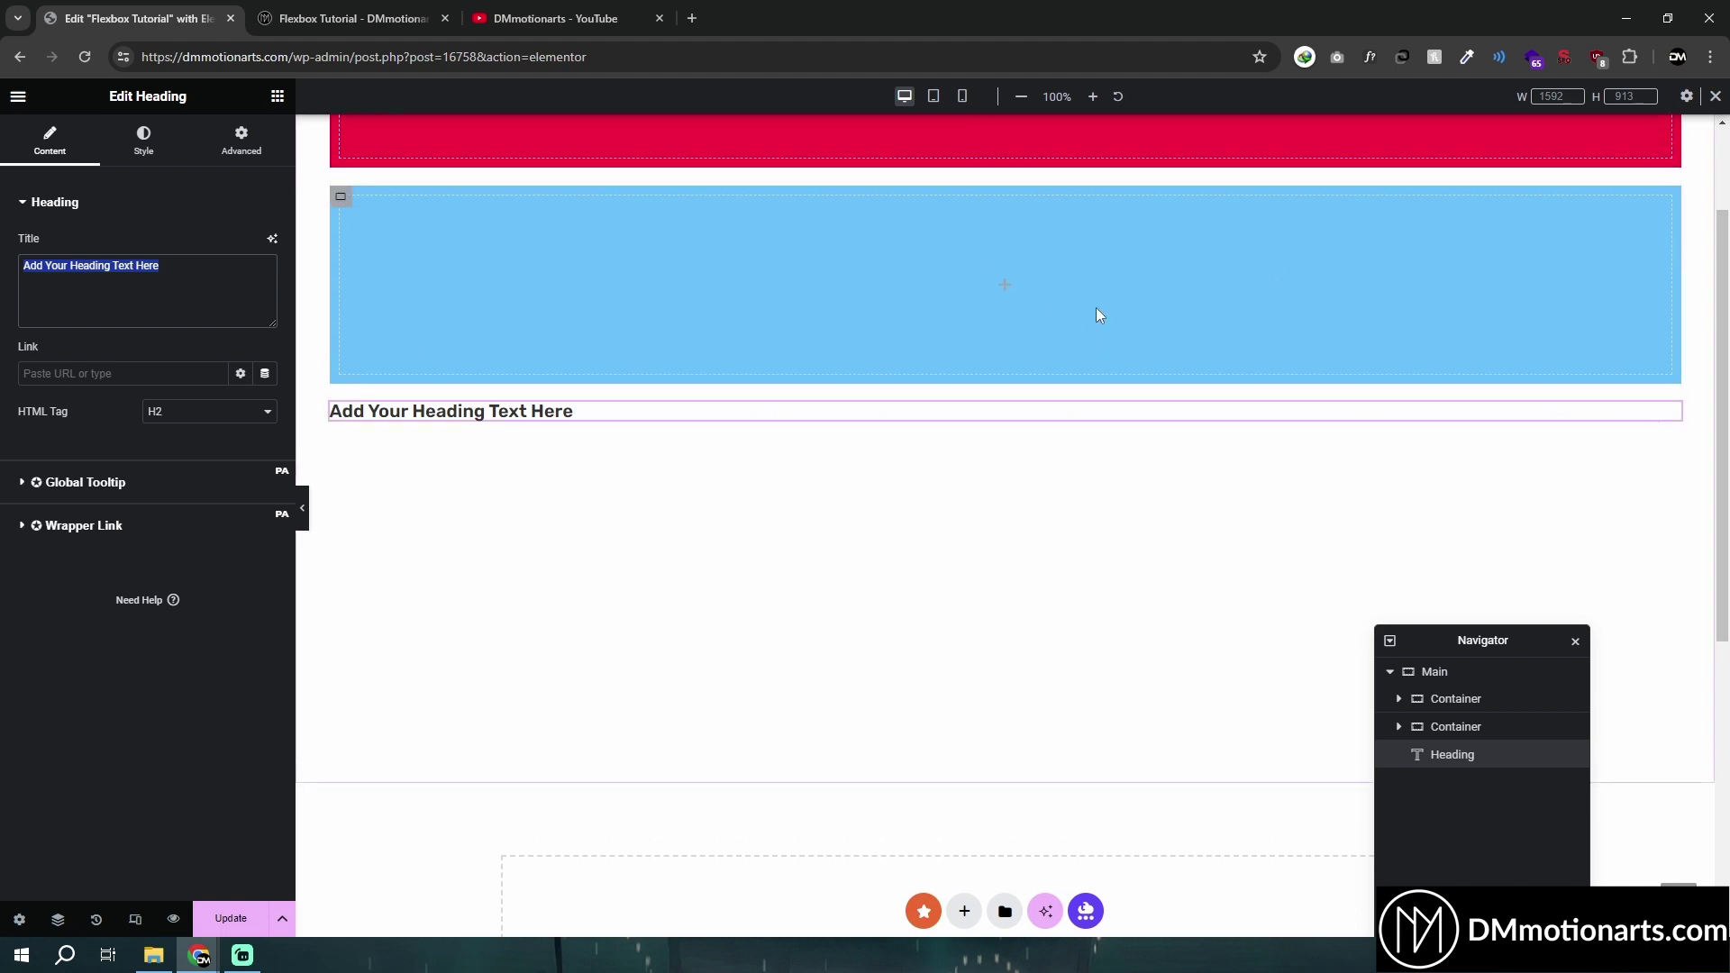
# Try the start, center, end and stretch options for the Main container's align items with the heading inside
pyautogui.click(468, 382)
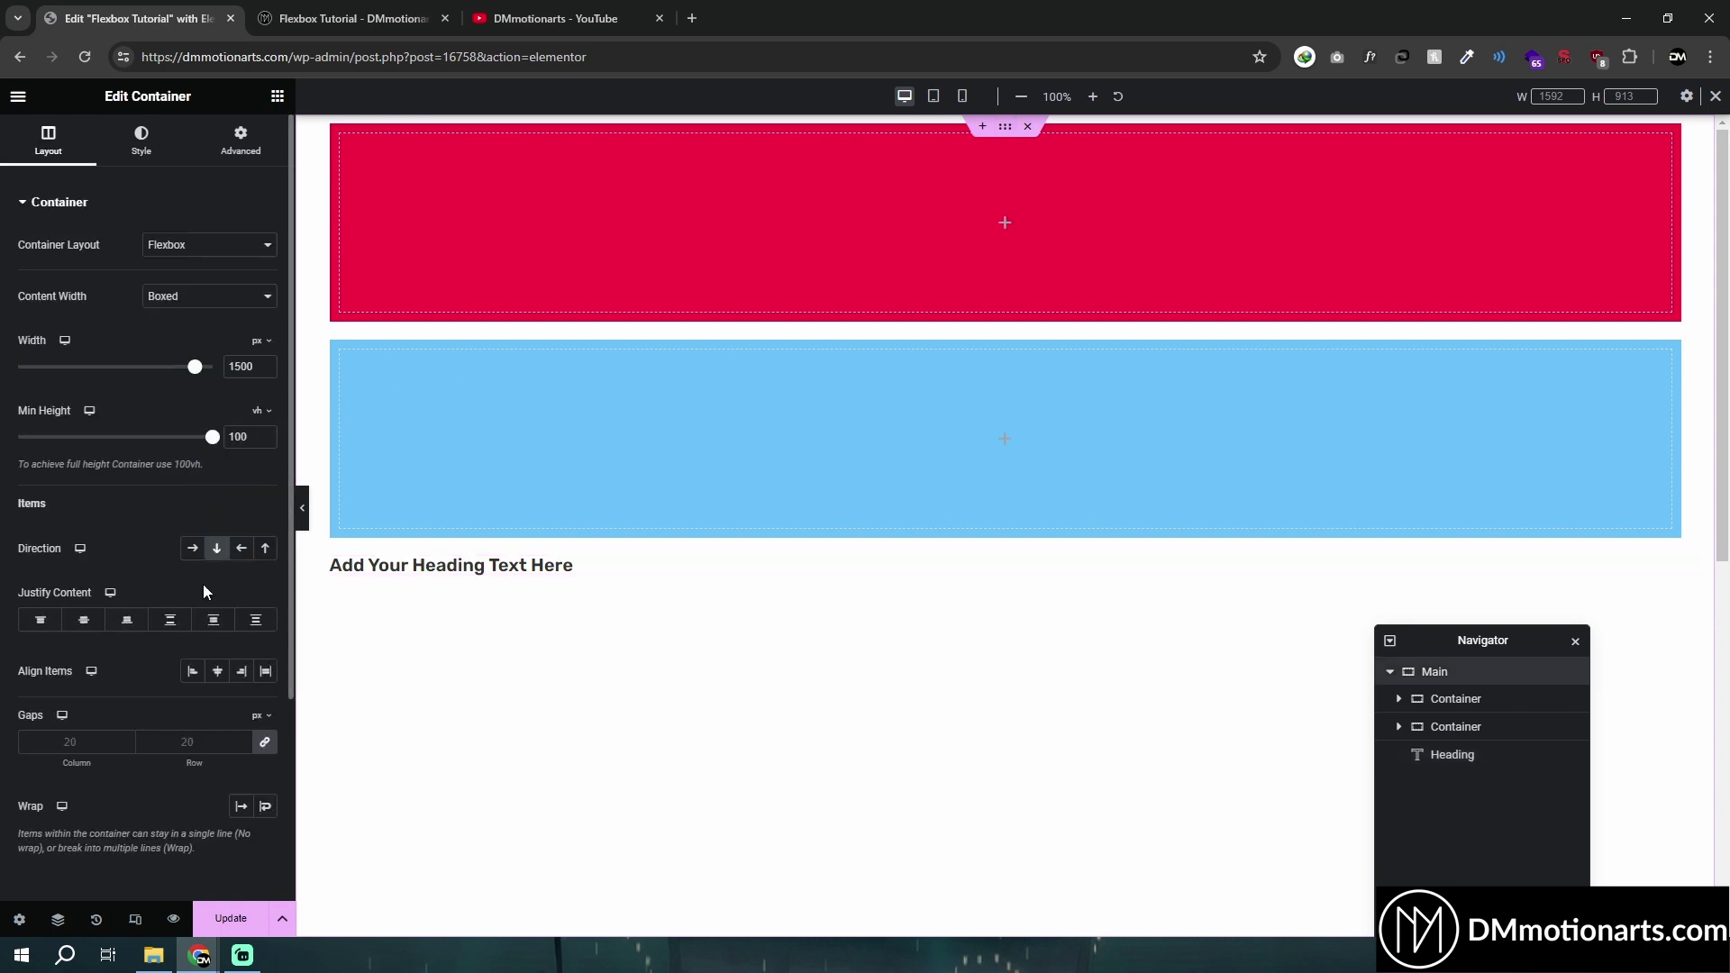
pyautogui.click(191, 678)
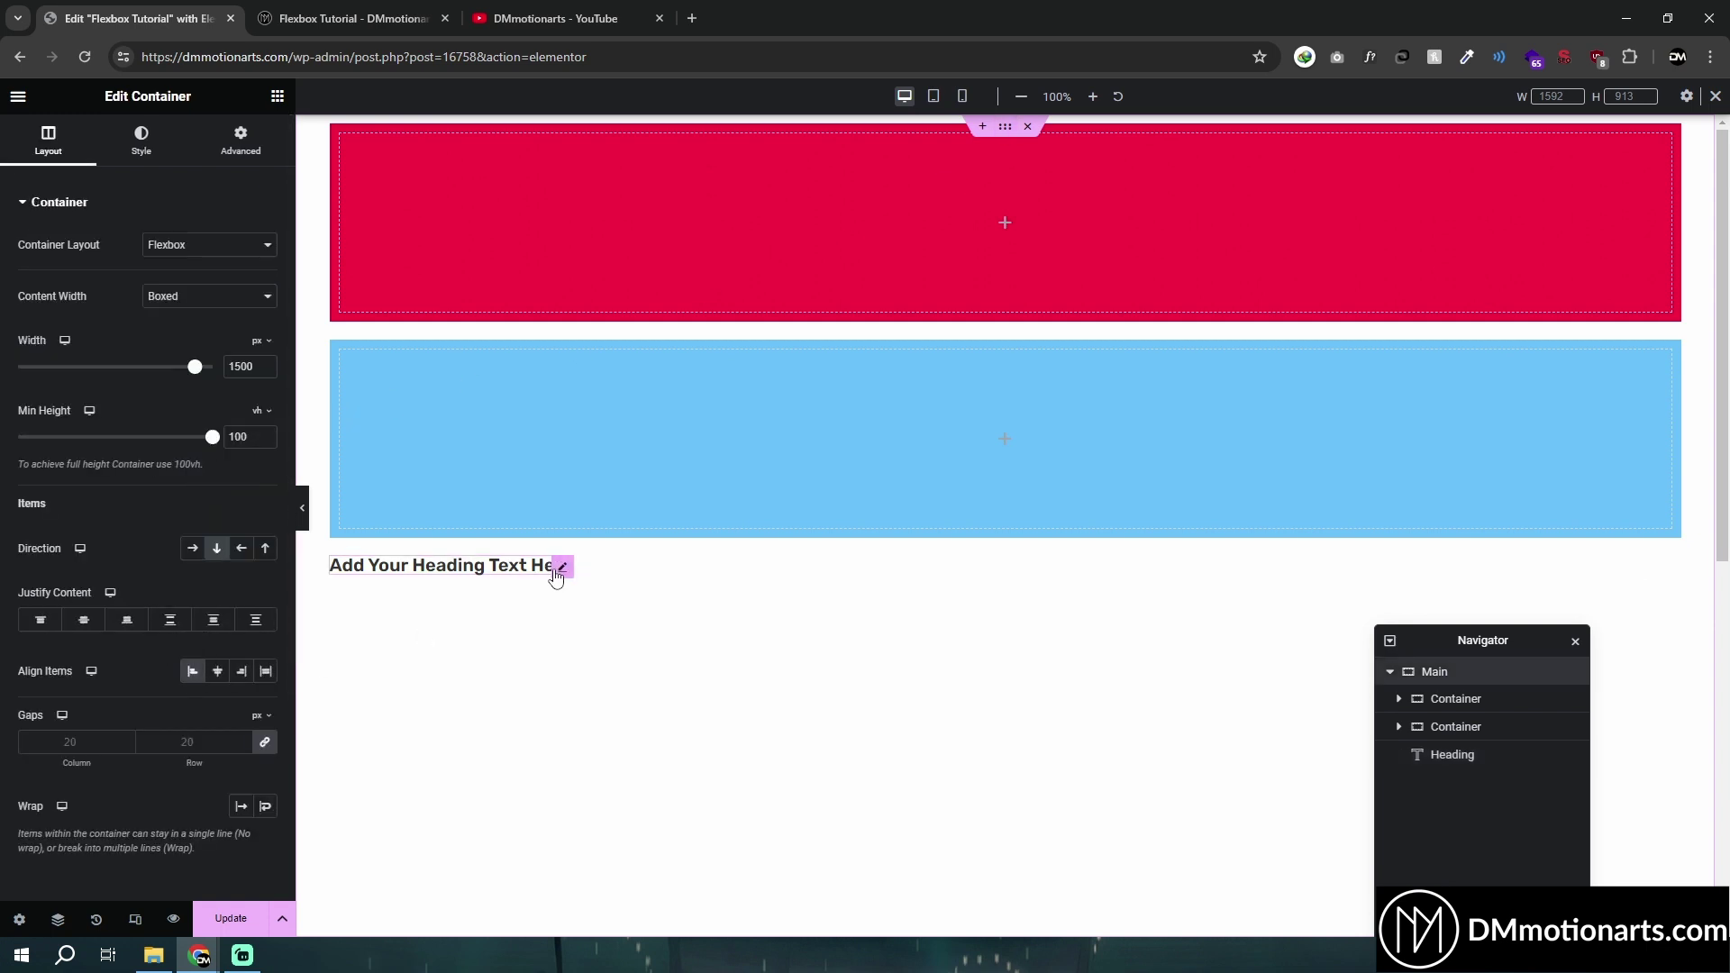
pyautogui.click(217, 672)
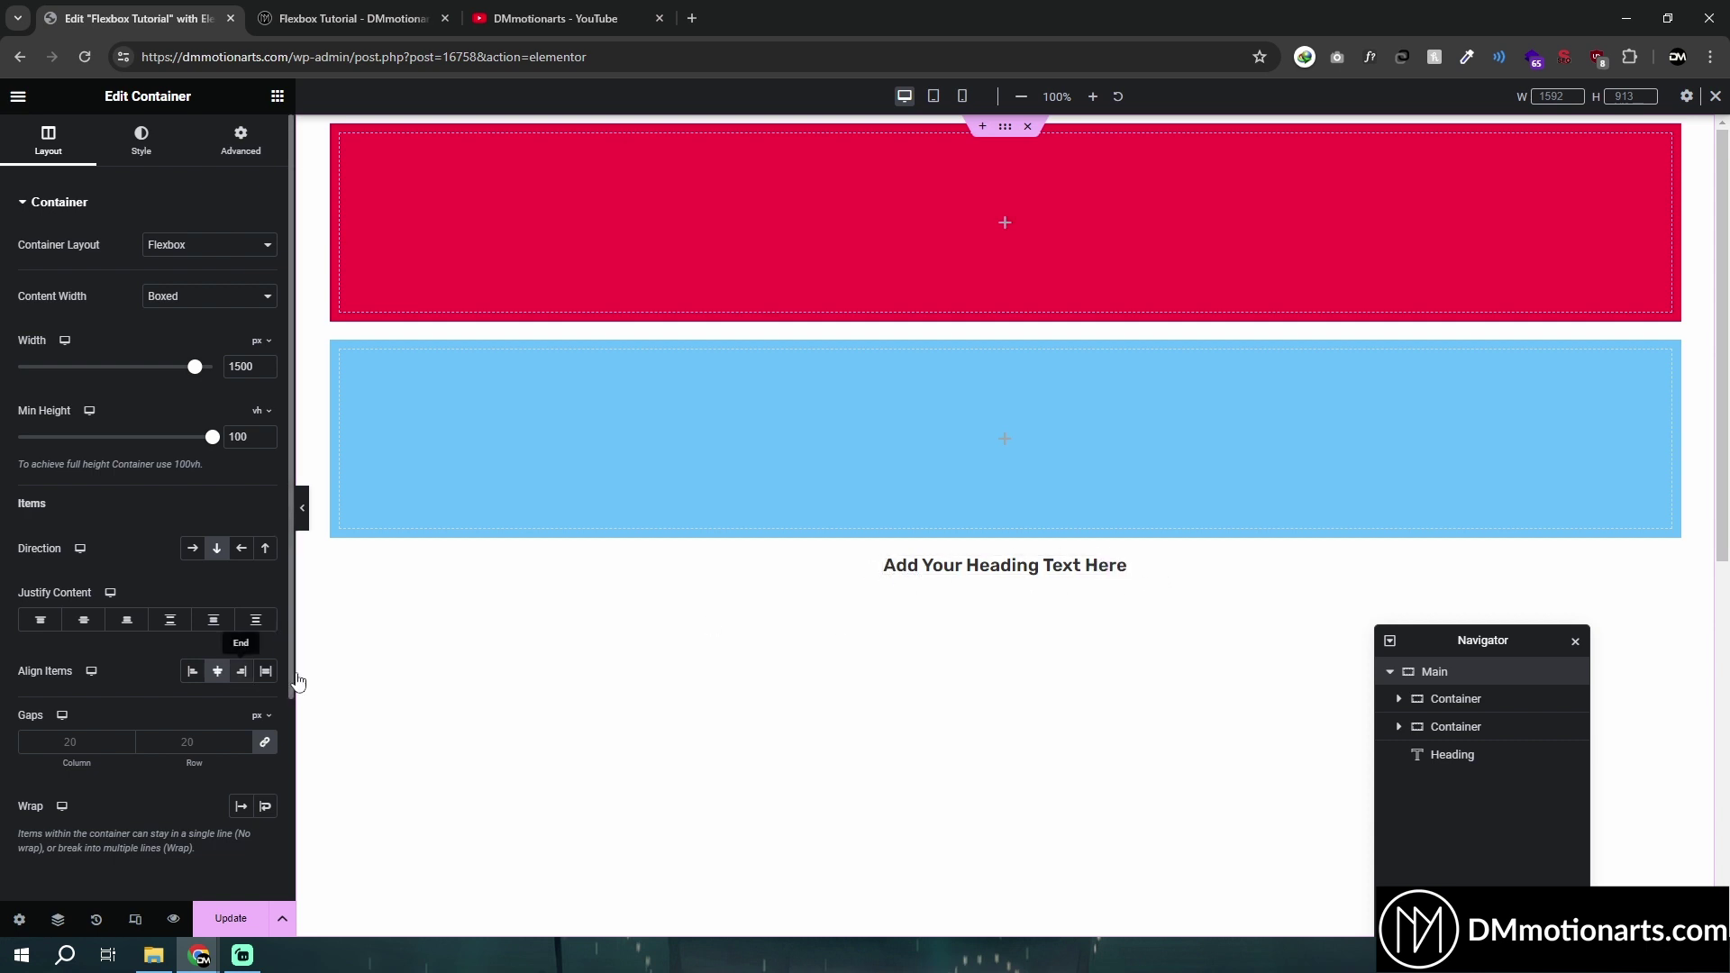
pyautogui.click(242, 671)
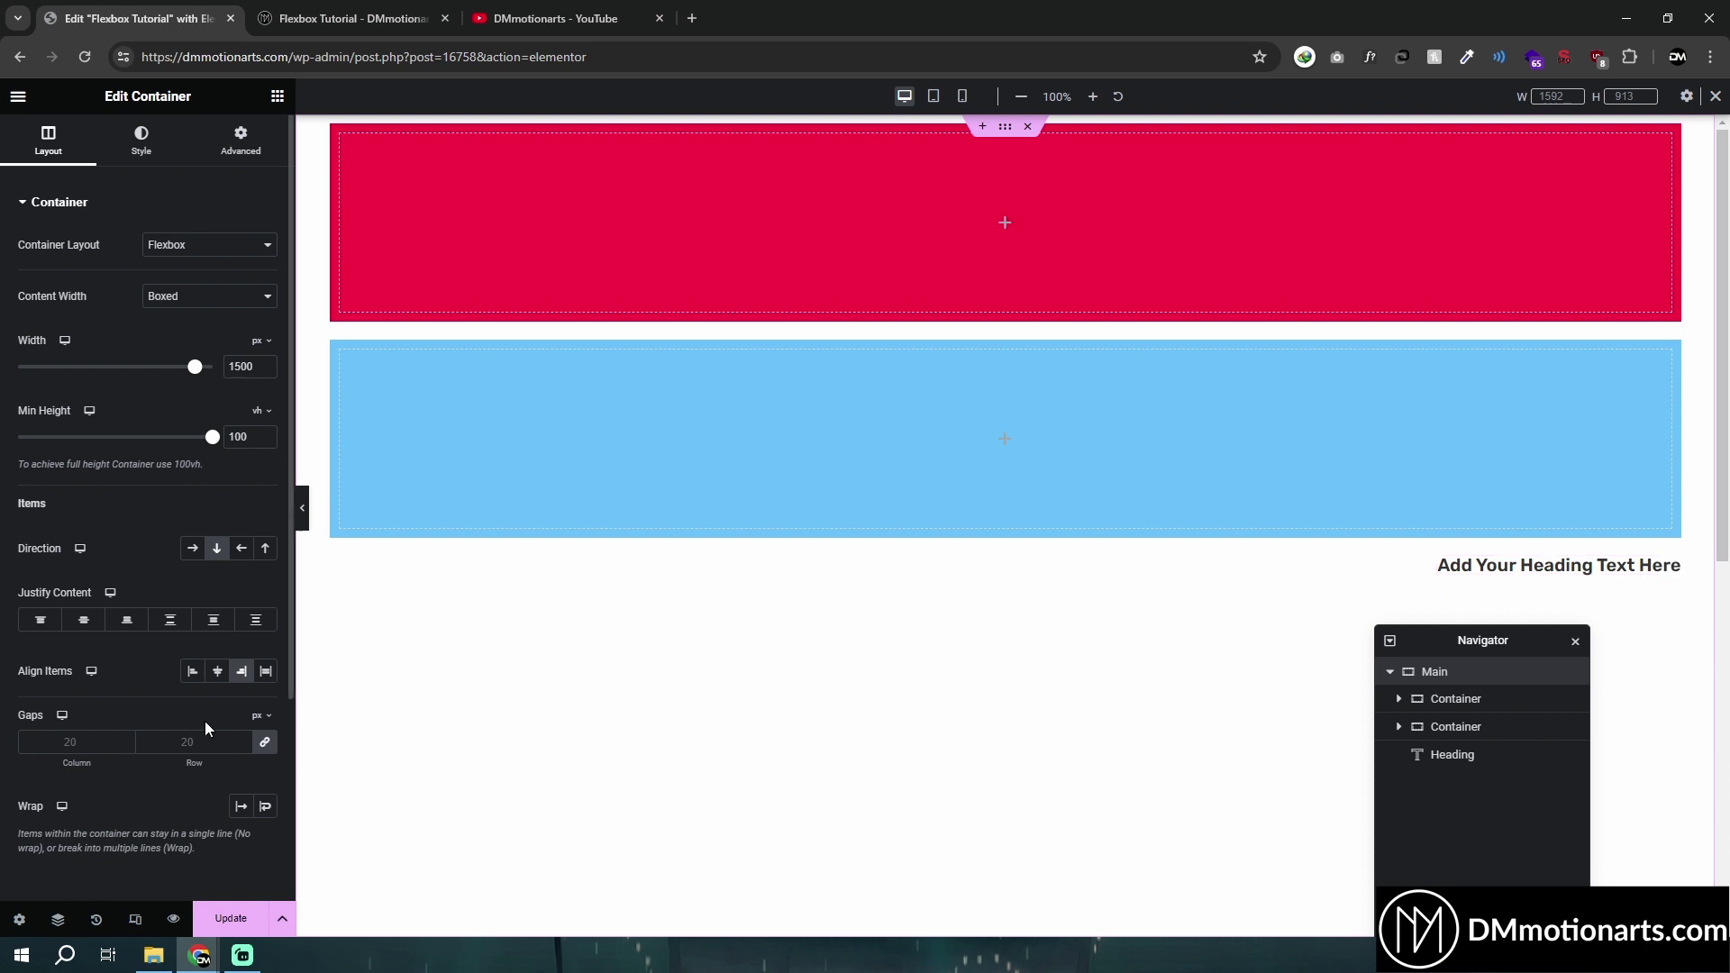
pyautogui.click(266, 671)
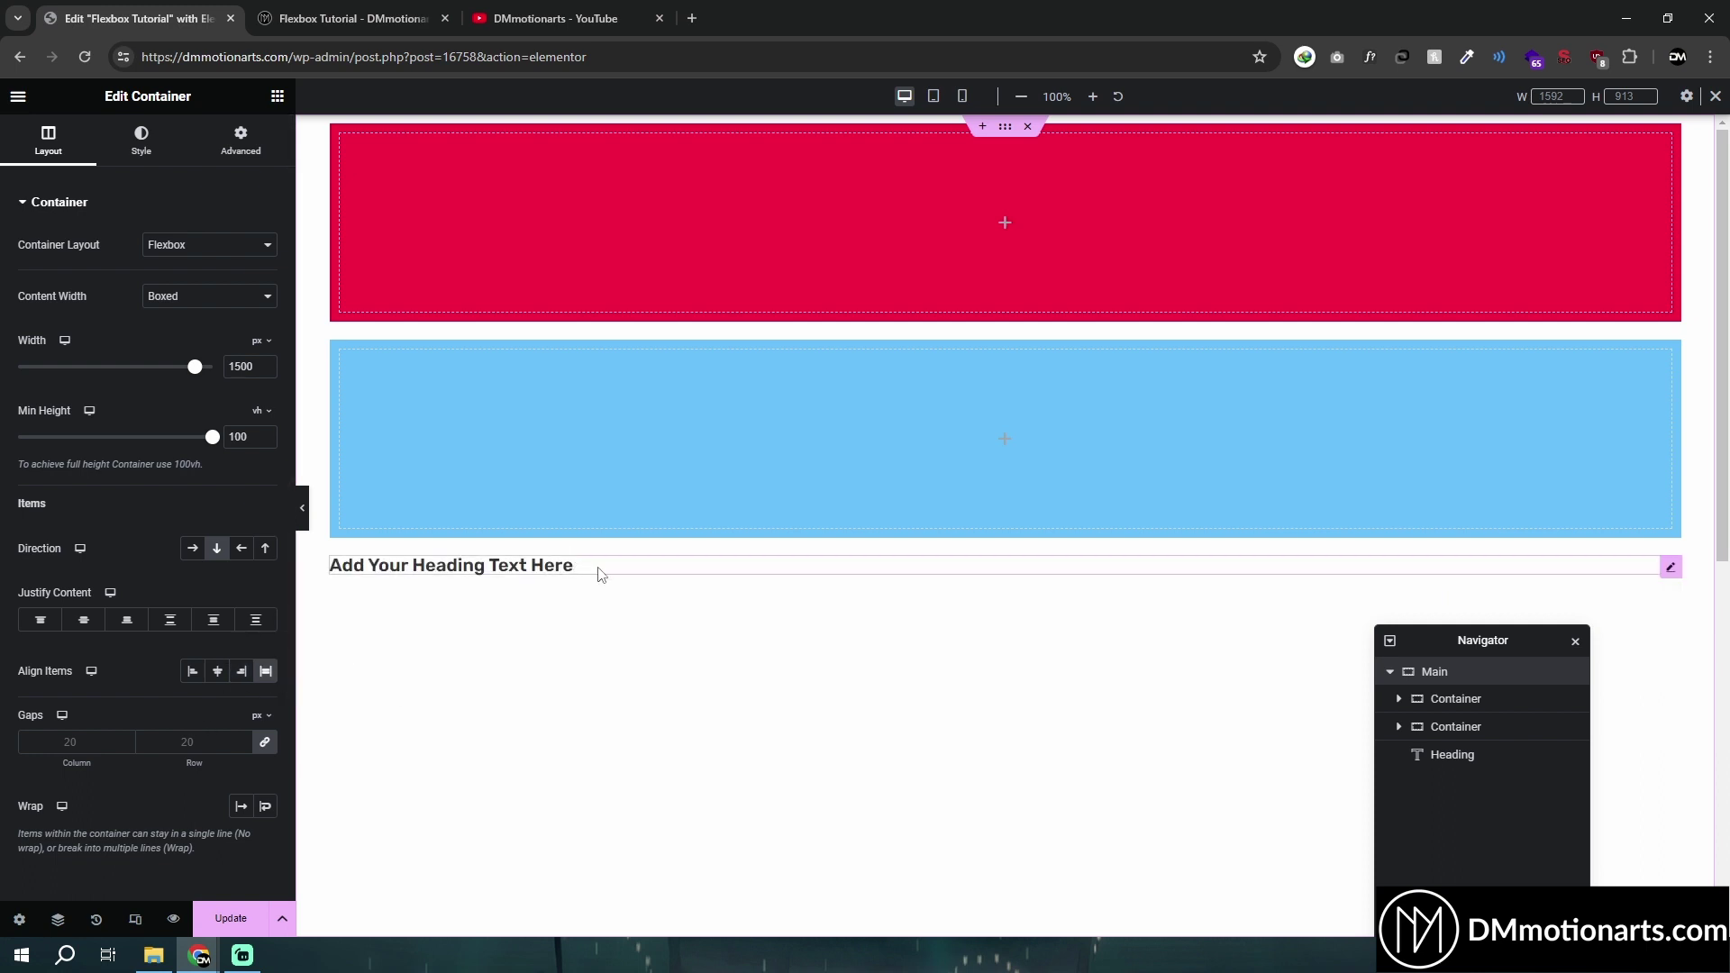
# Duplicate the heading twice so that Main holds three headings
pyautogui.rightClick(518, 569)
pyautogui.click(552, 436)
pyautogui.rightClick(455, 601)
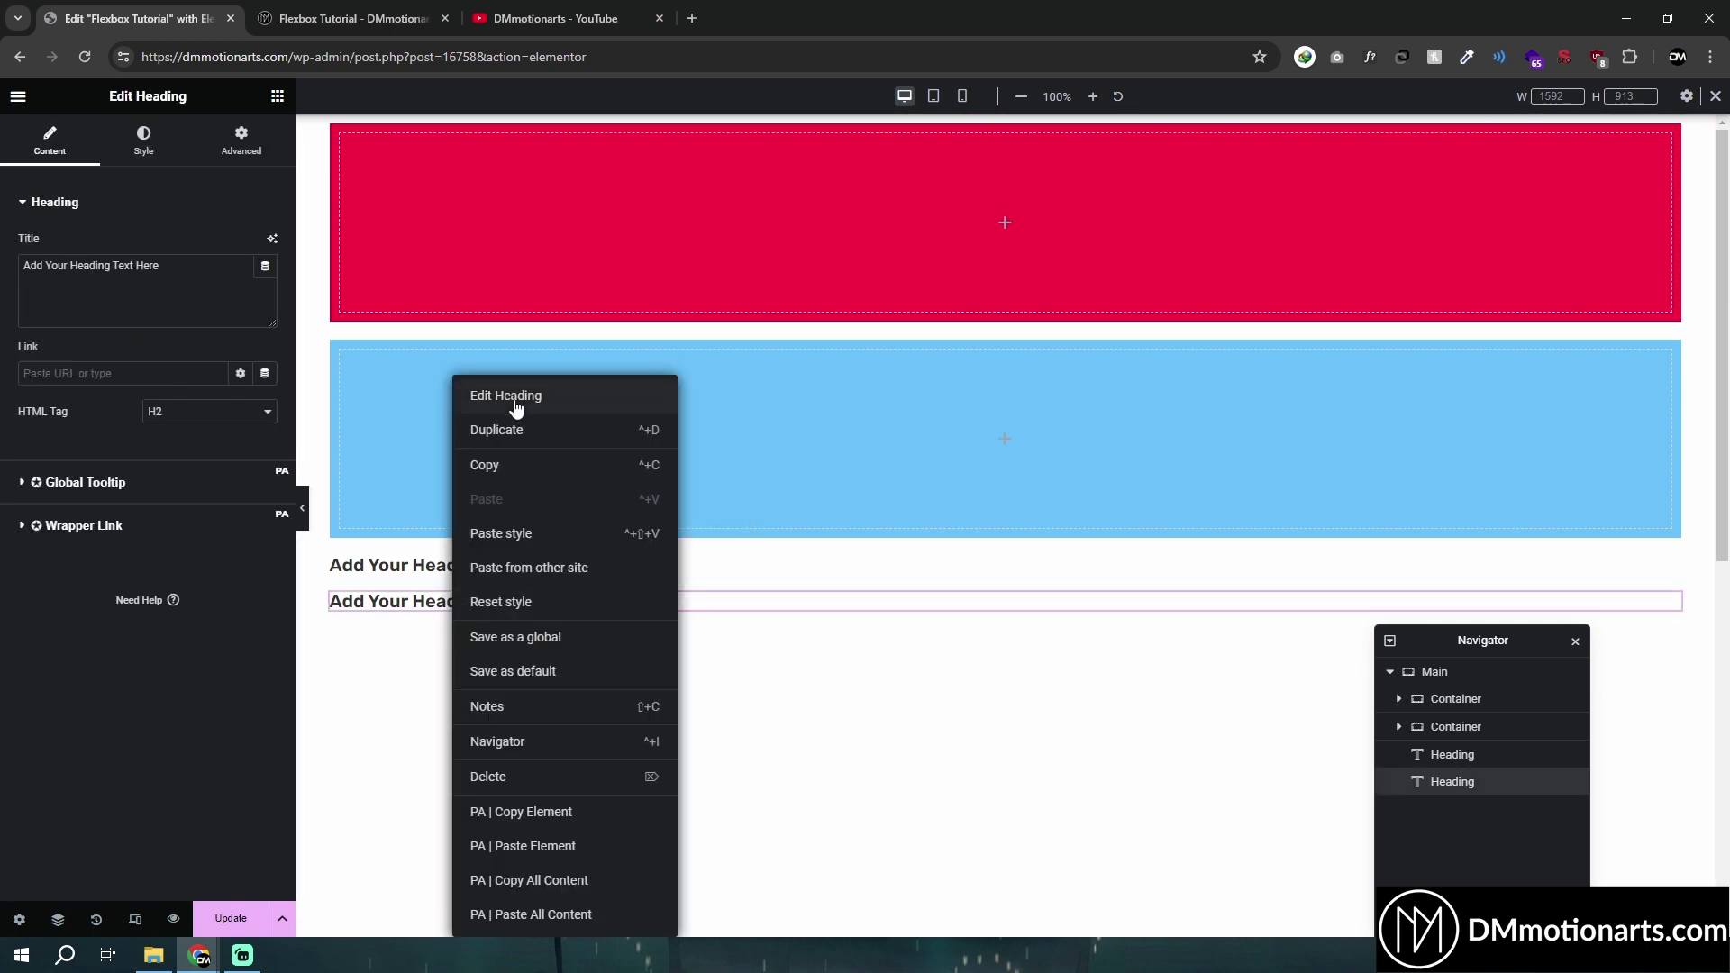
pyautogui.click(516, 429)
# Try center, end and start for Main's align items with the three headings
pyautogui.click(1005, 126)
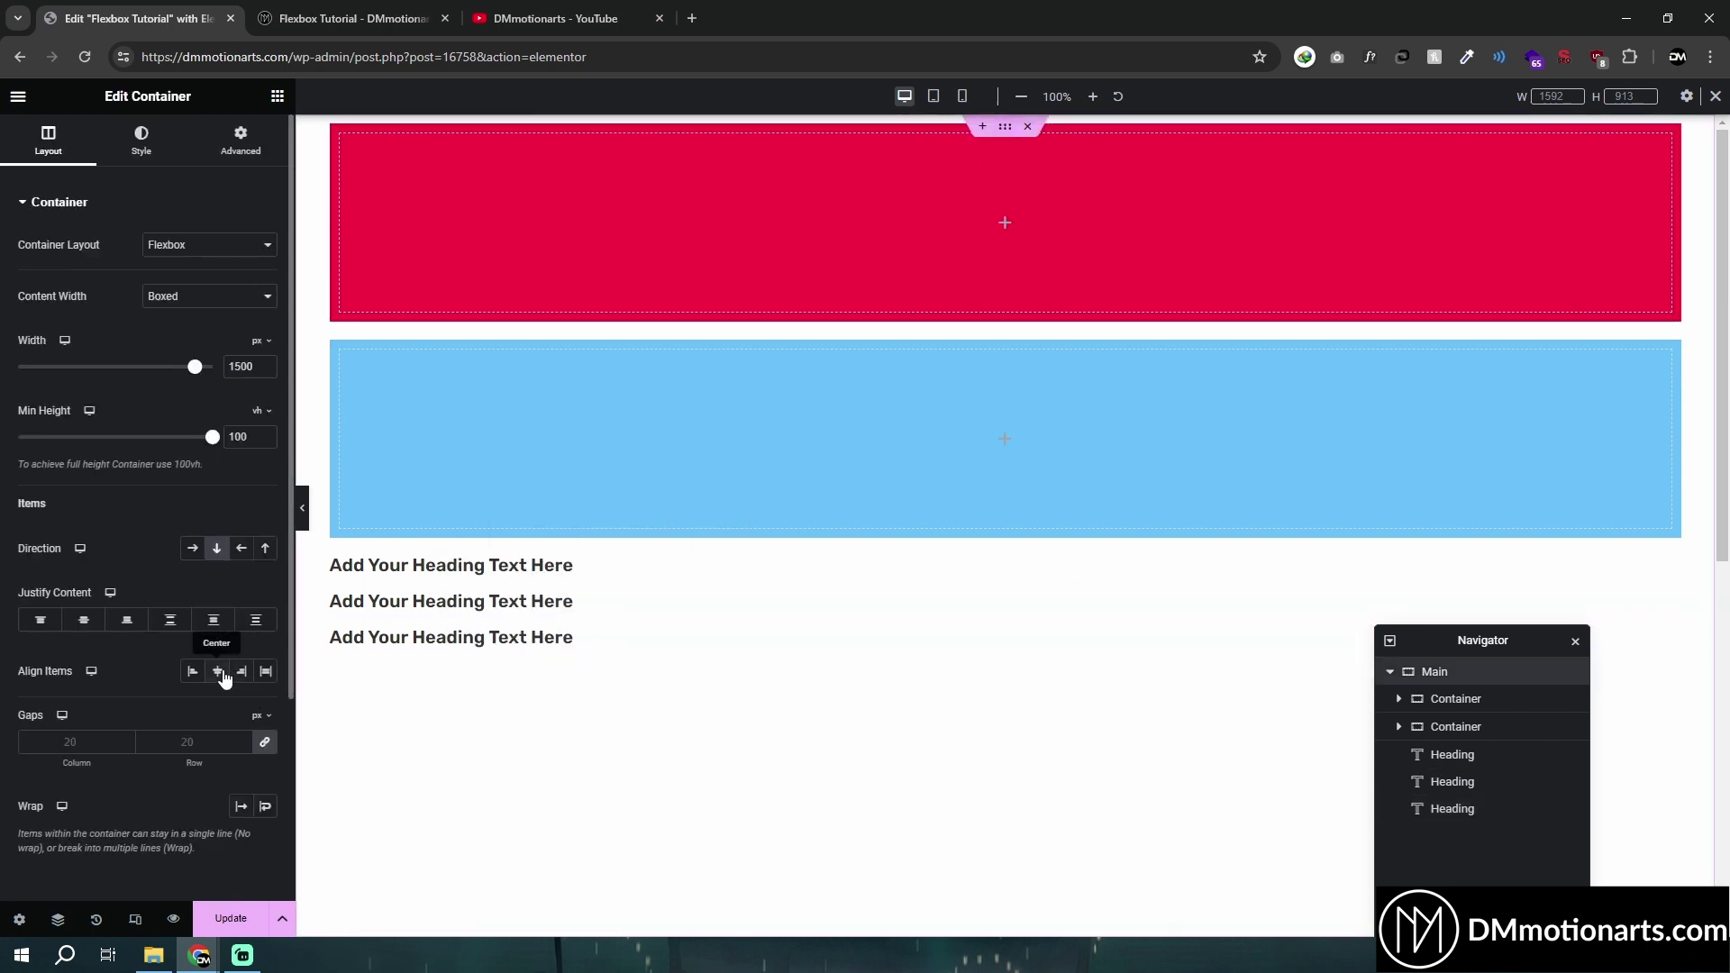
pyautogui.click(217, 672)
pyautogui.click(241, 672)
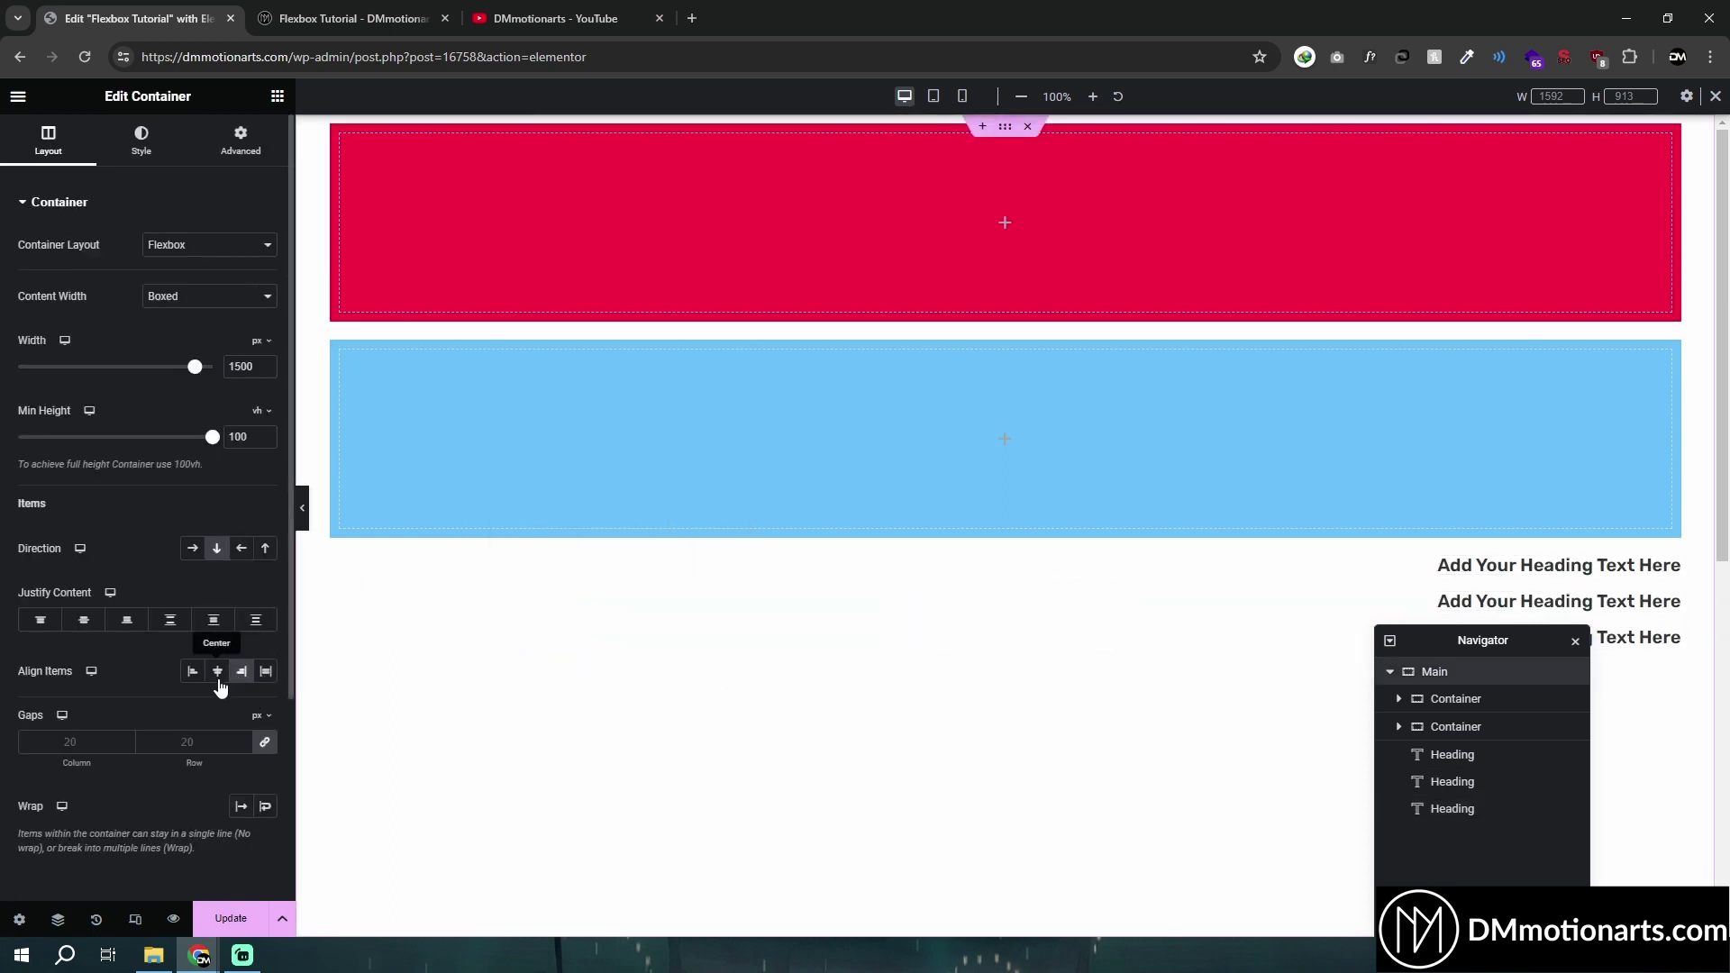
pyautogui.click(193, 671)
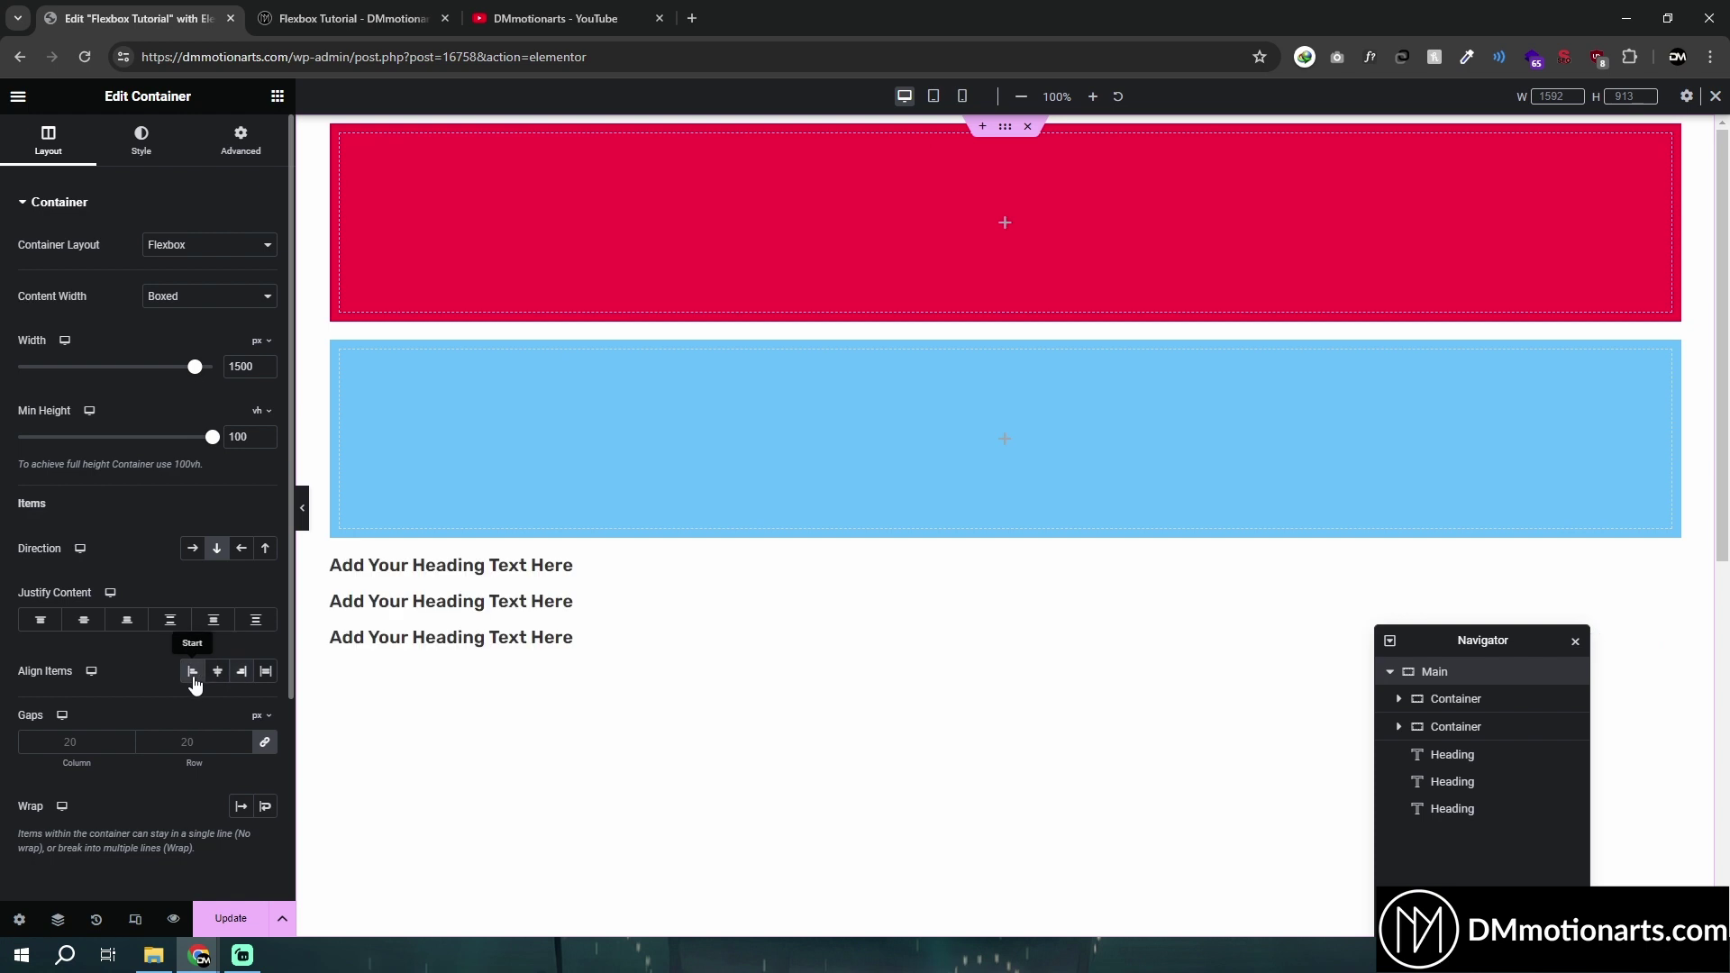
# Try the end, stretch and center options for the first heading's align self
pyautogui.click(618, 573)
pyautogui.click(269, 161)
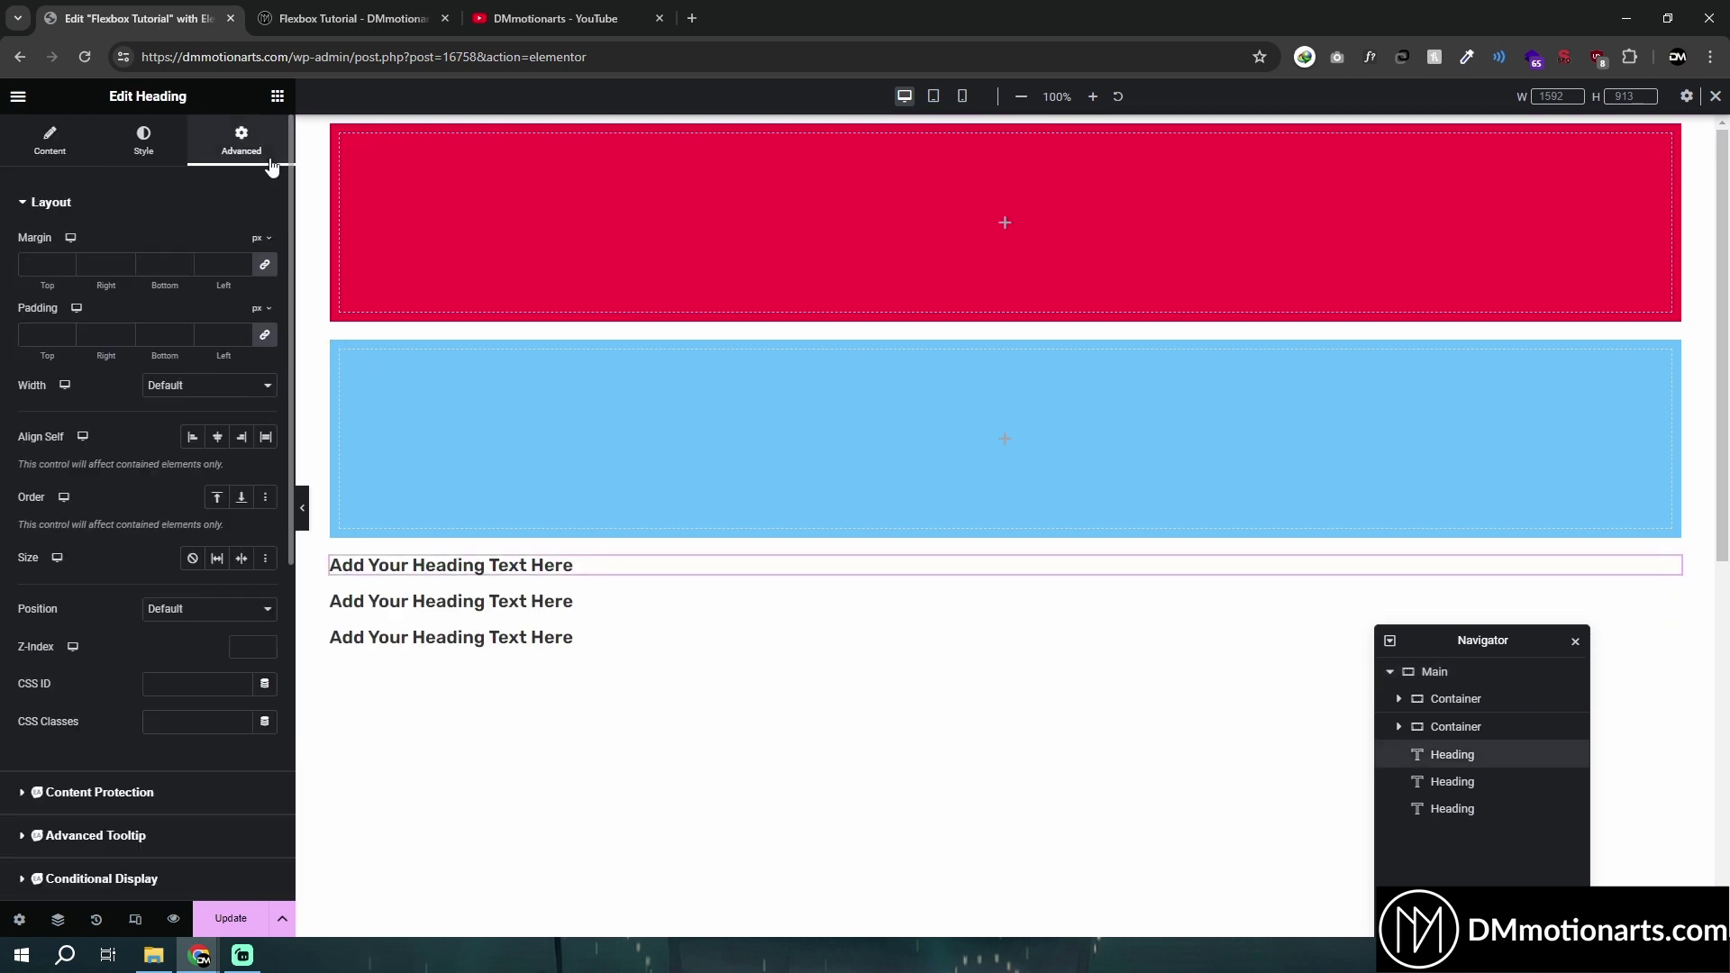
pyautogui.click(241, 439)
pyautogui.click(207, 441)
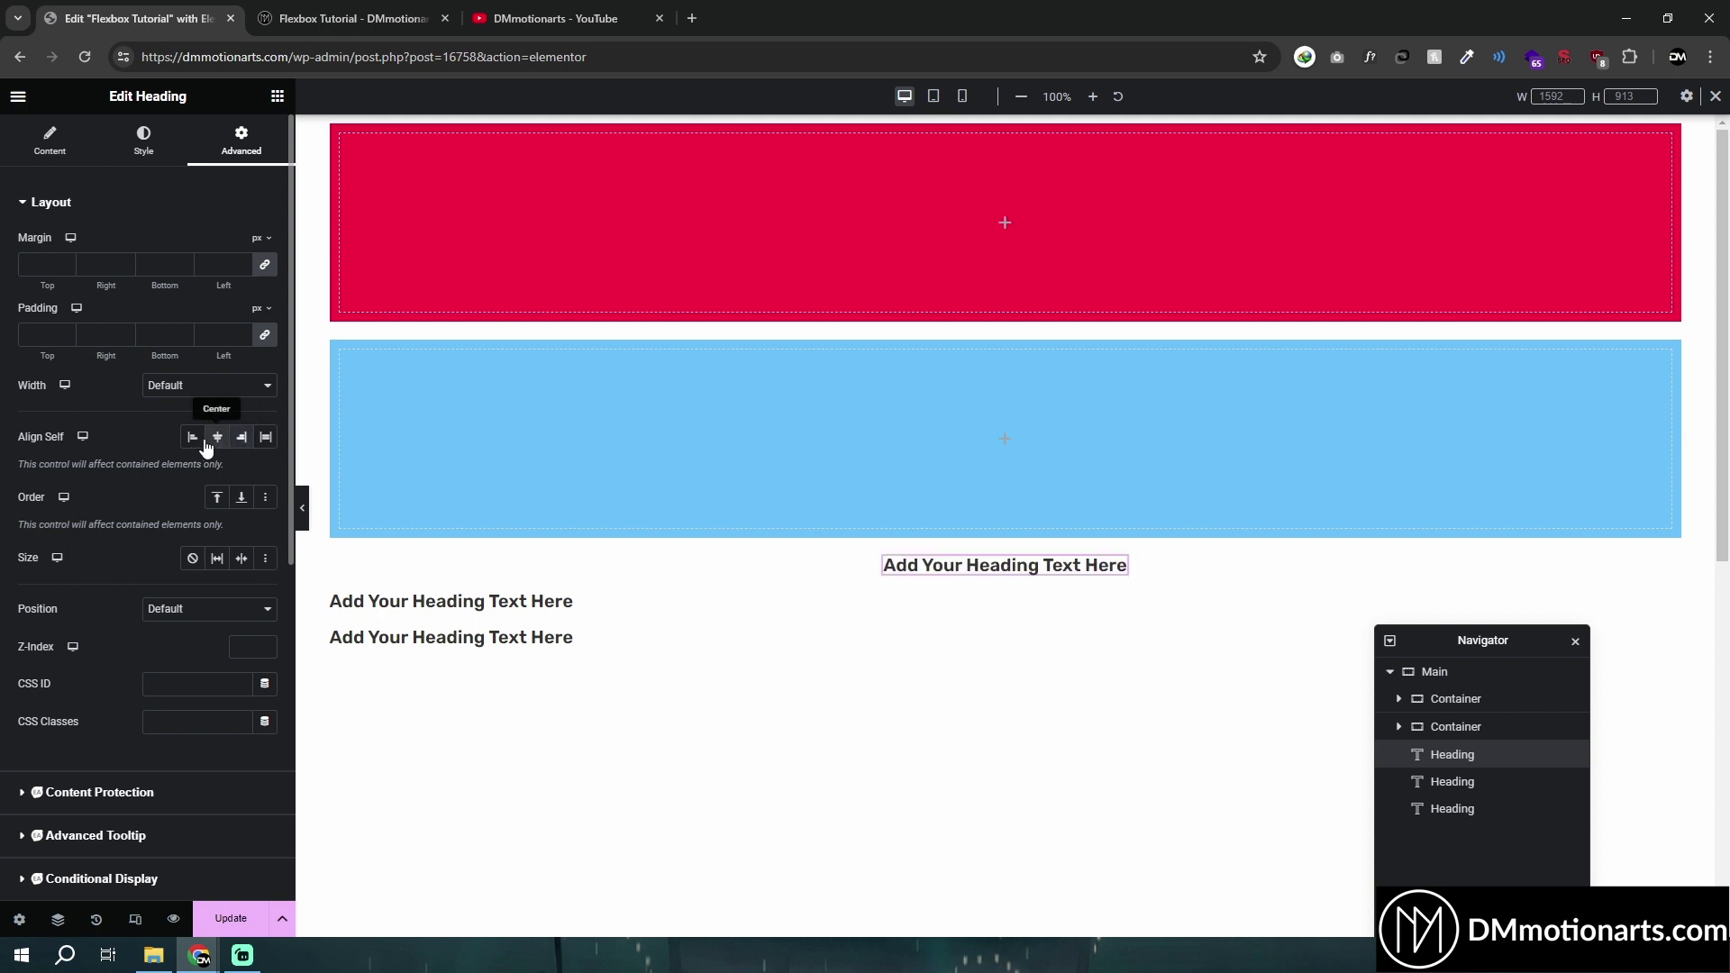
pyautogui.click(212, 440)
pyautogui.click(241, 437)
pyautogui.click(266, 437)
pyautogui.click(217, 437)
pyautogui.click(217, 437)
pyautogui.click(217, 436)
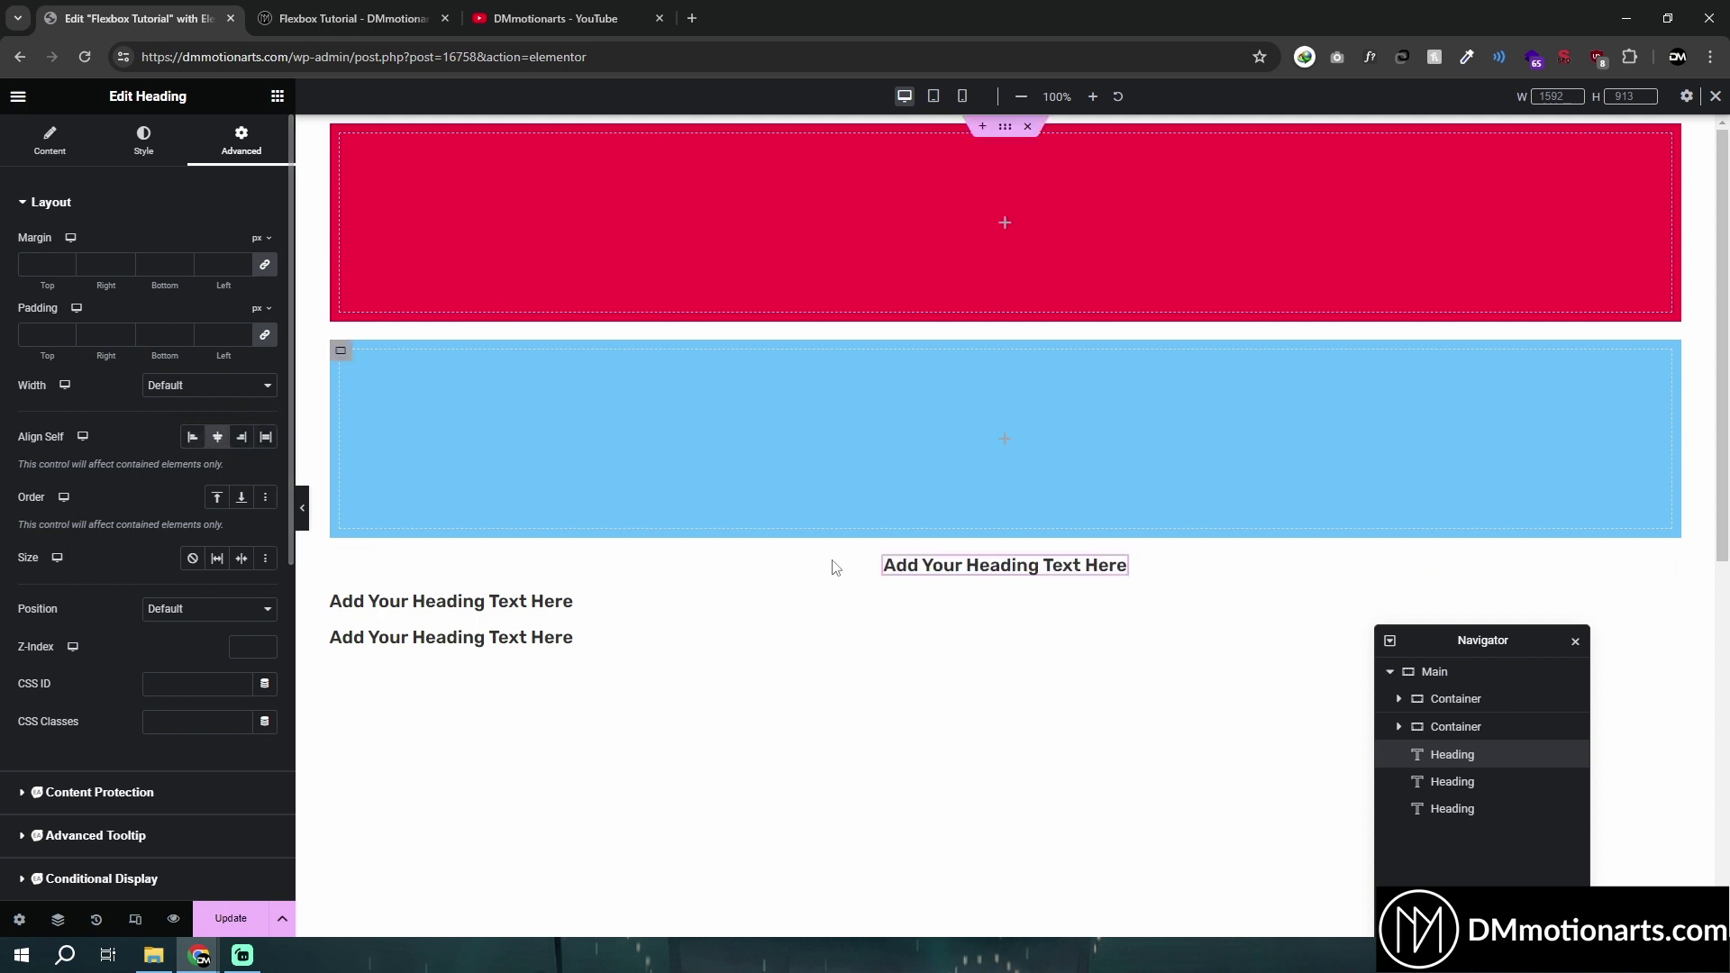
# Try linked gaps of 0 px on the Main container, then clear the value back to the default
pyautogui.click(833, 566)
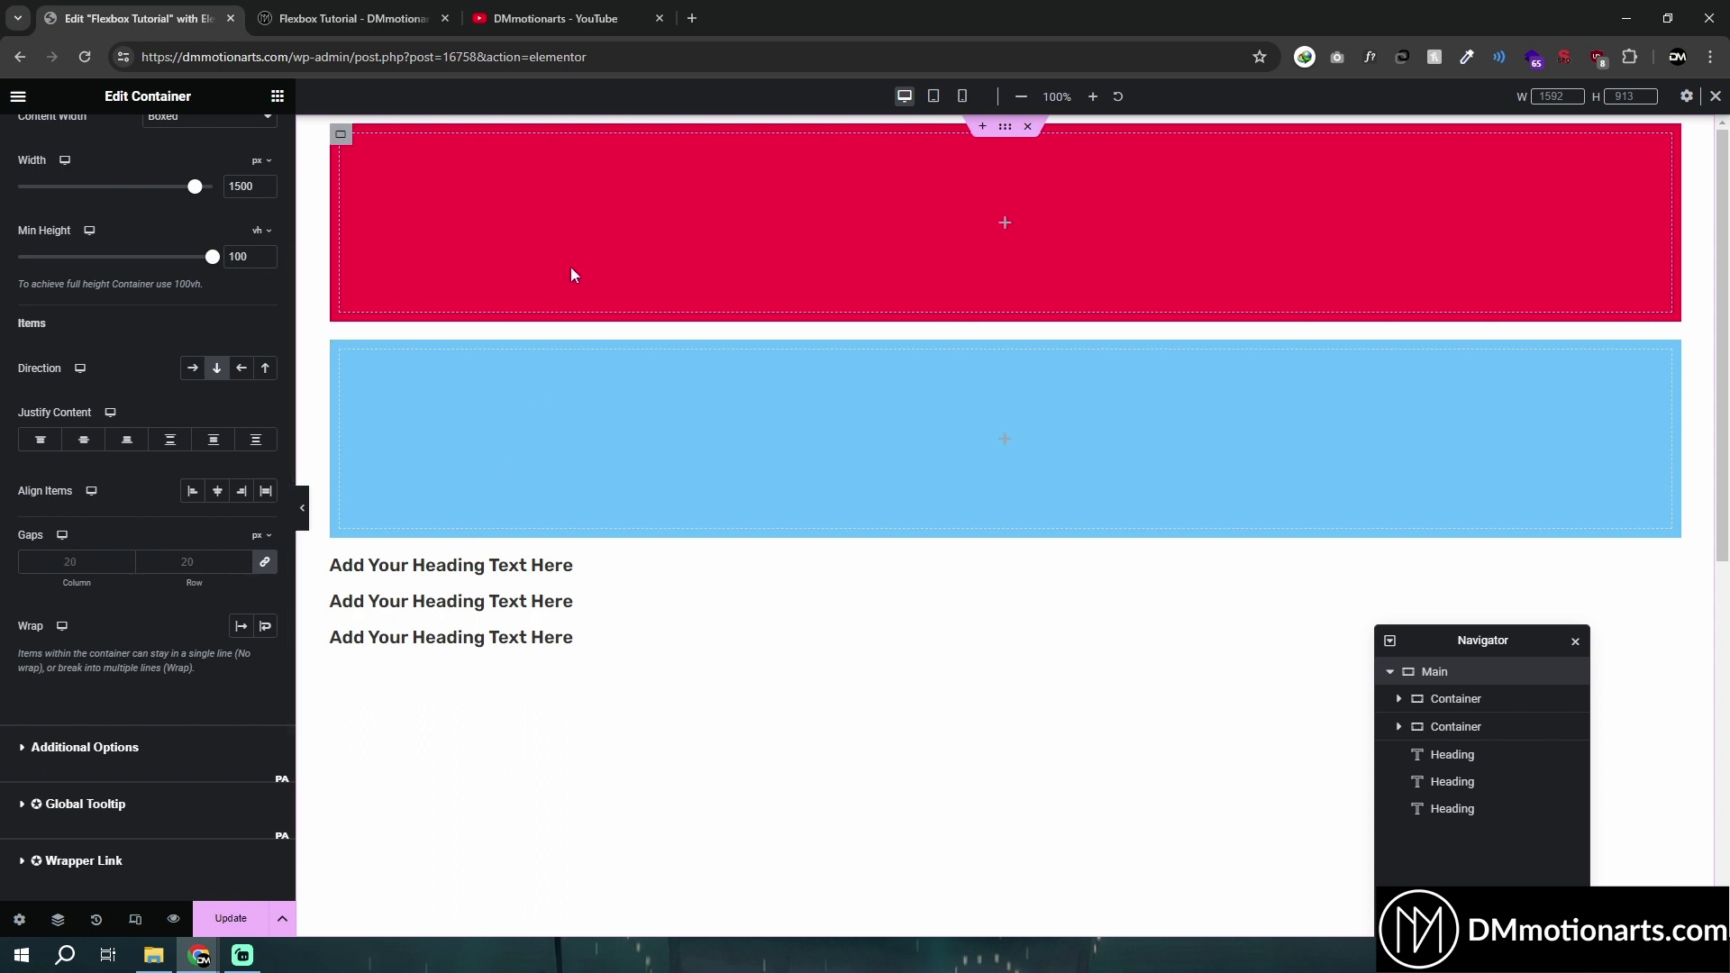
pyautogui.moveTo(1464, 643); pyautogui.dragTo(1451, 440)
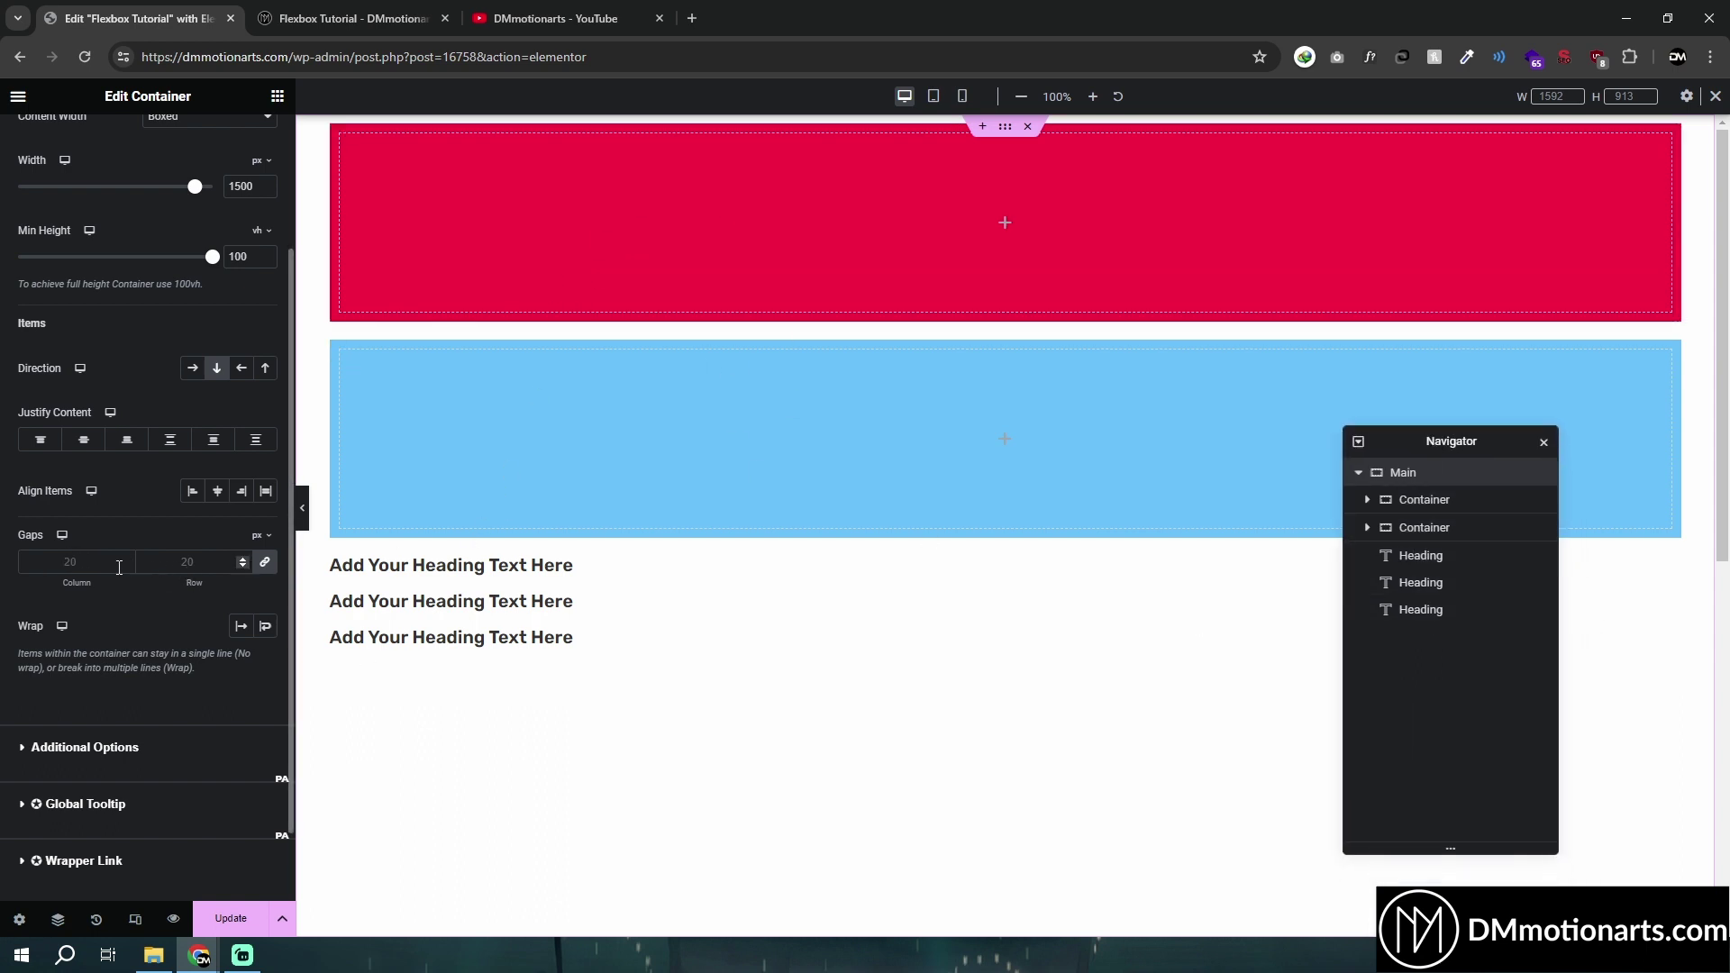
pyautogui.click(43, 563)
pyautogui.write('0')
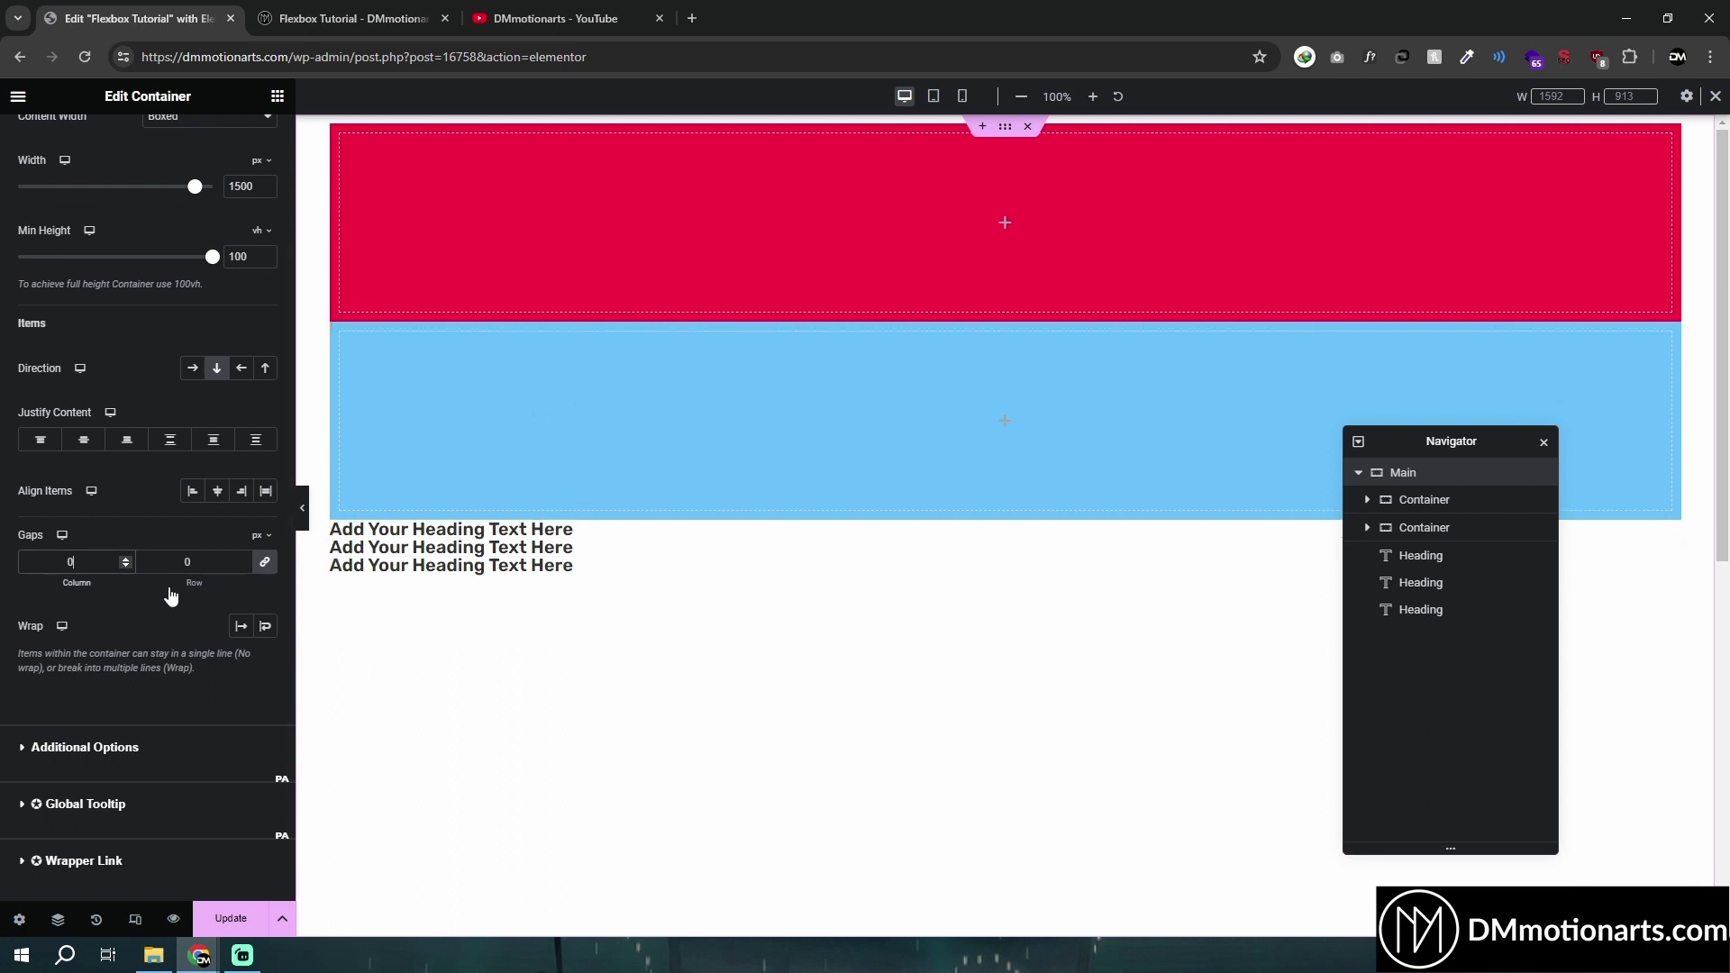
pyautogui.press('BackSpace')
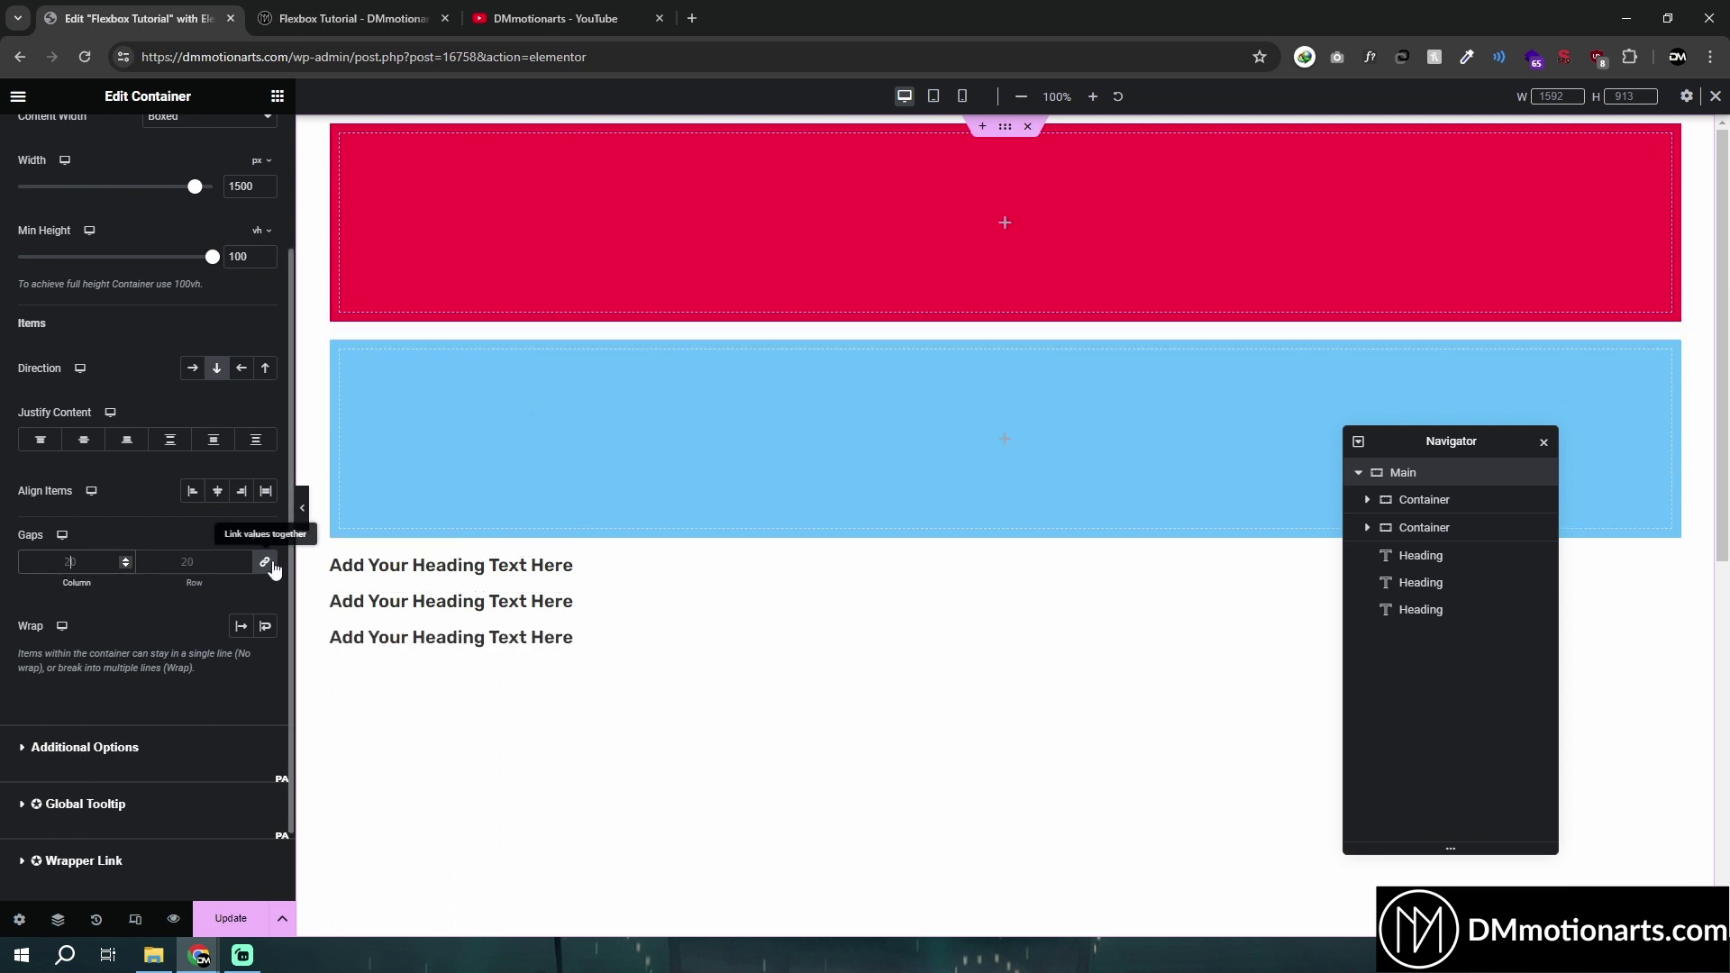
# Test separate column and row gaps on Main in horizontal row and vertical column direction, then restore the linked defaults
pyautogui.click(192, 368)
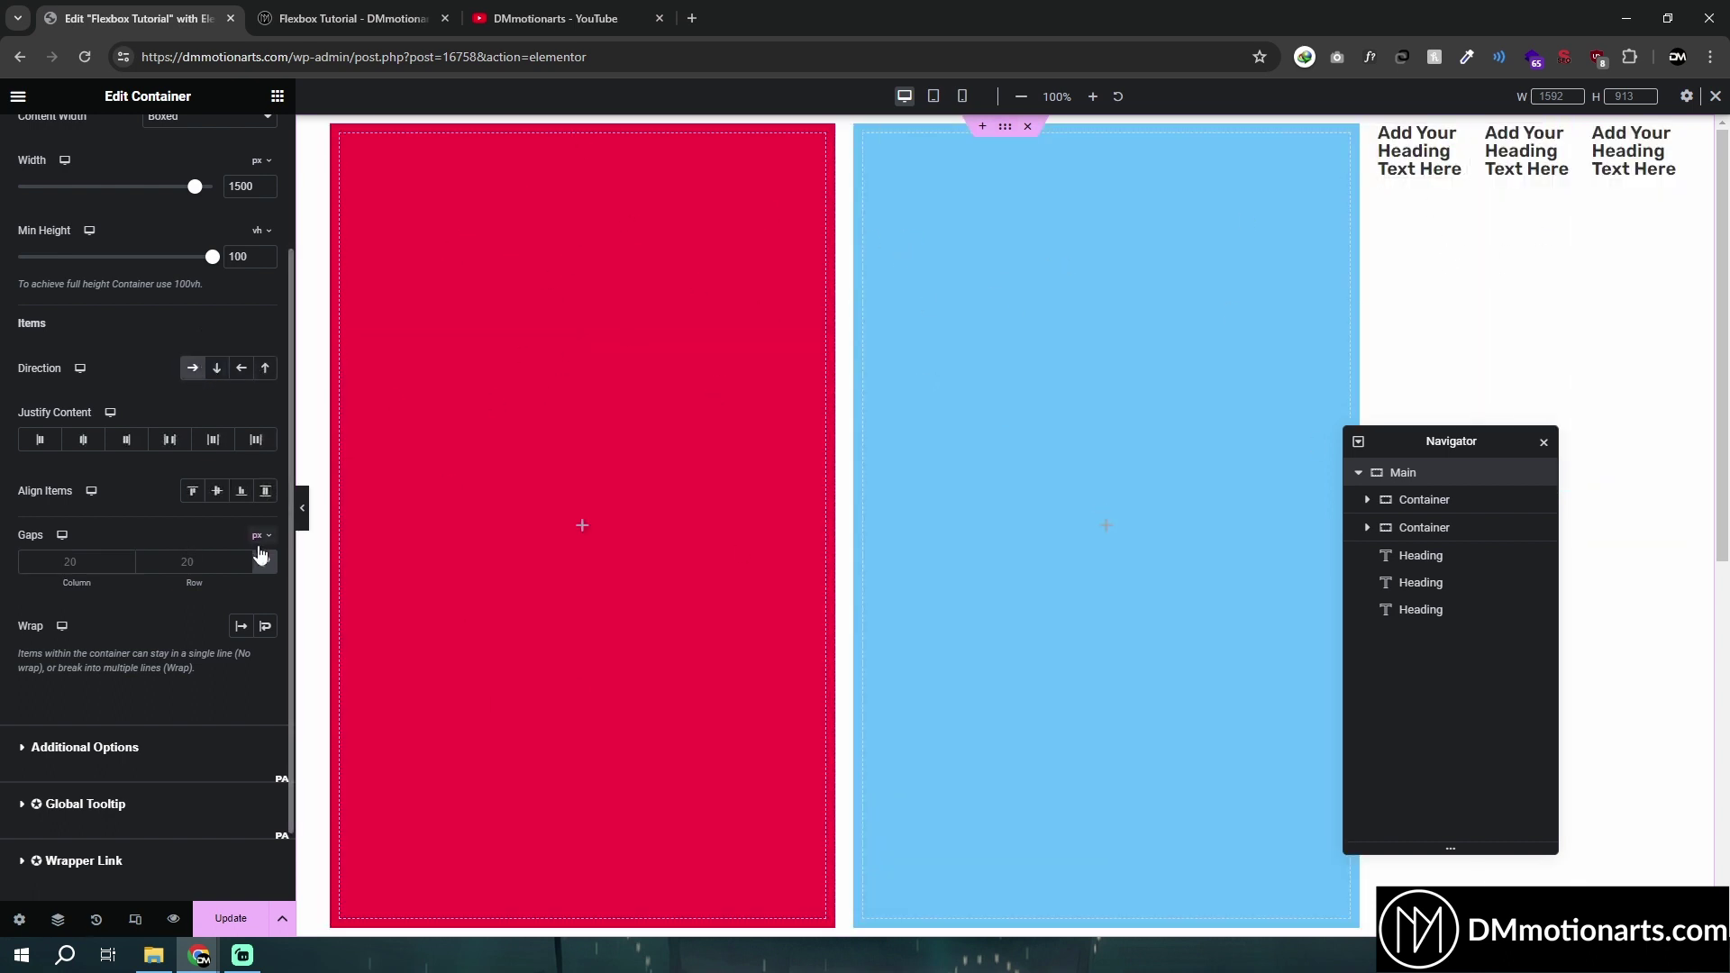
pyautogui.click(77, 561)
pyautogui.write('0')
pyautogui.press('BackSpace')
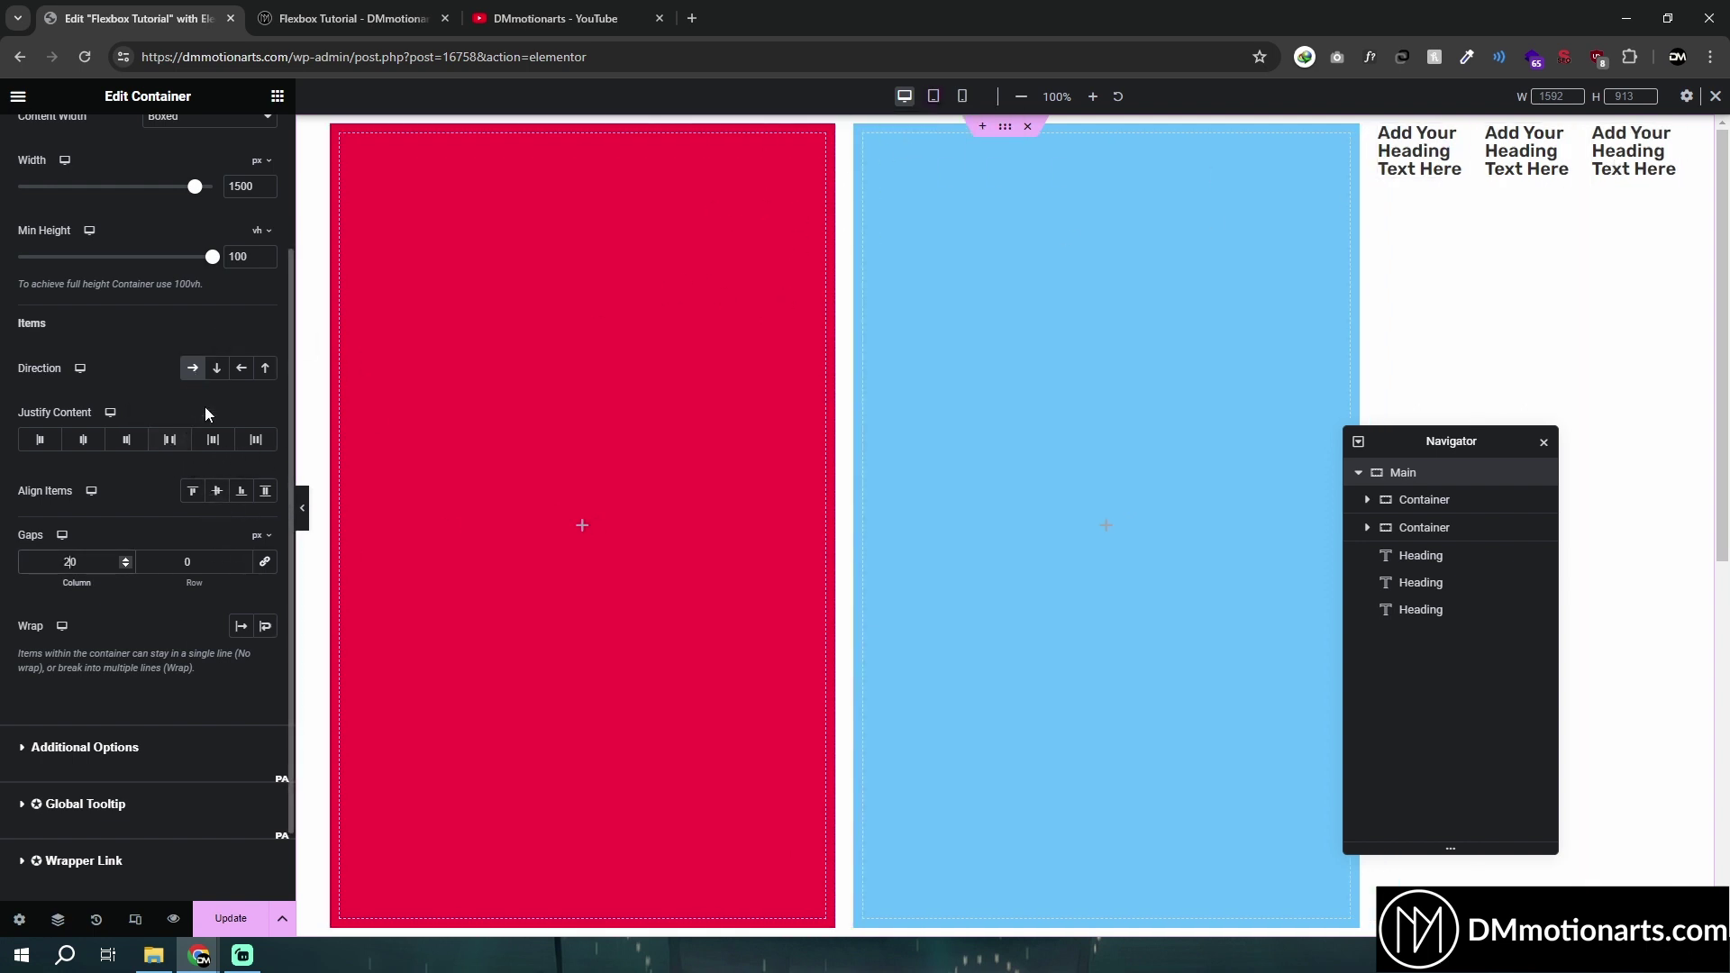
pyautogui.click(216, 369)
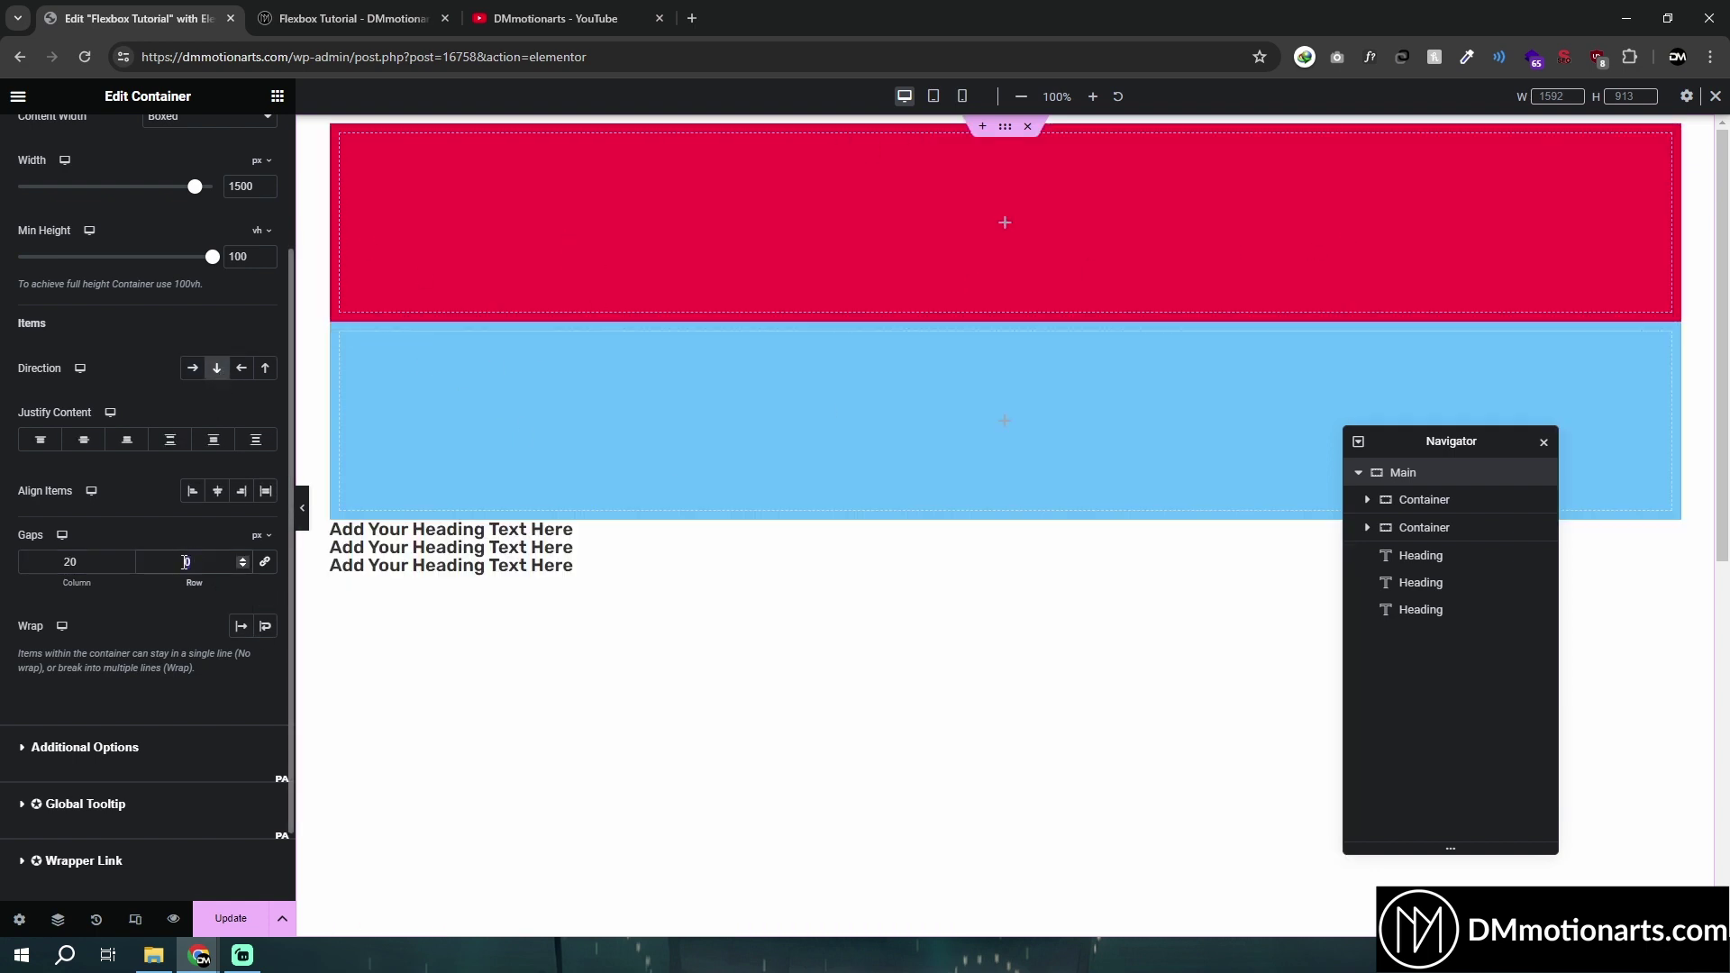
pyautogui.click(264, 562)
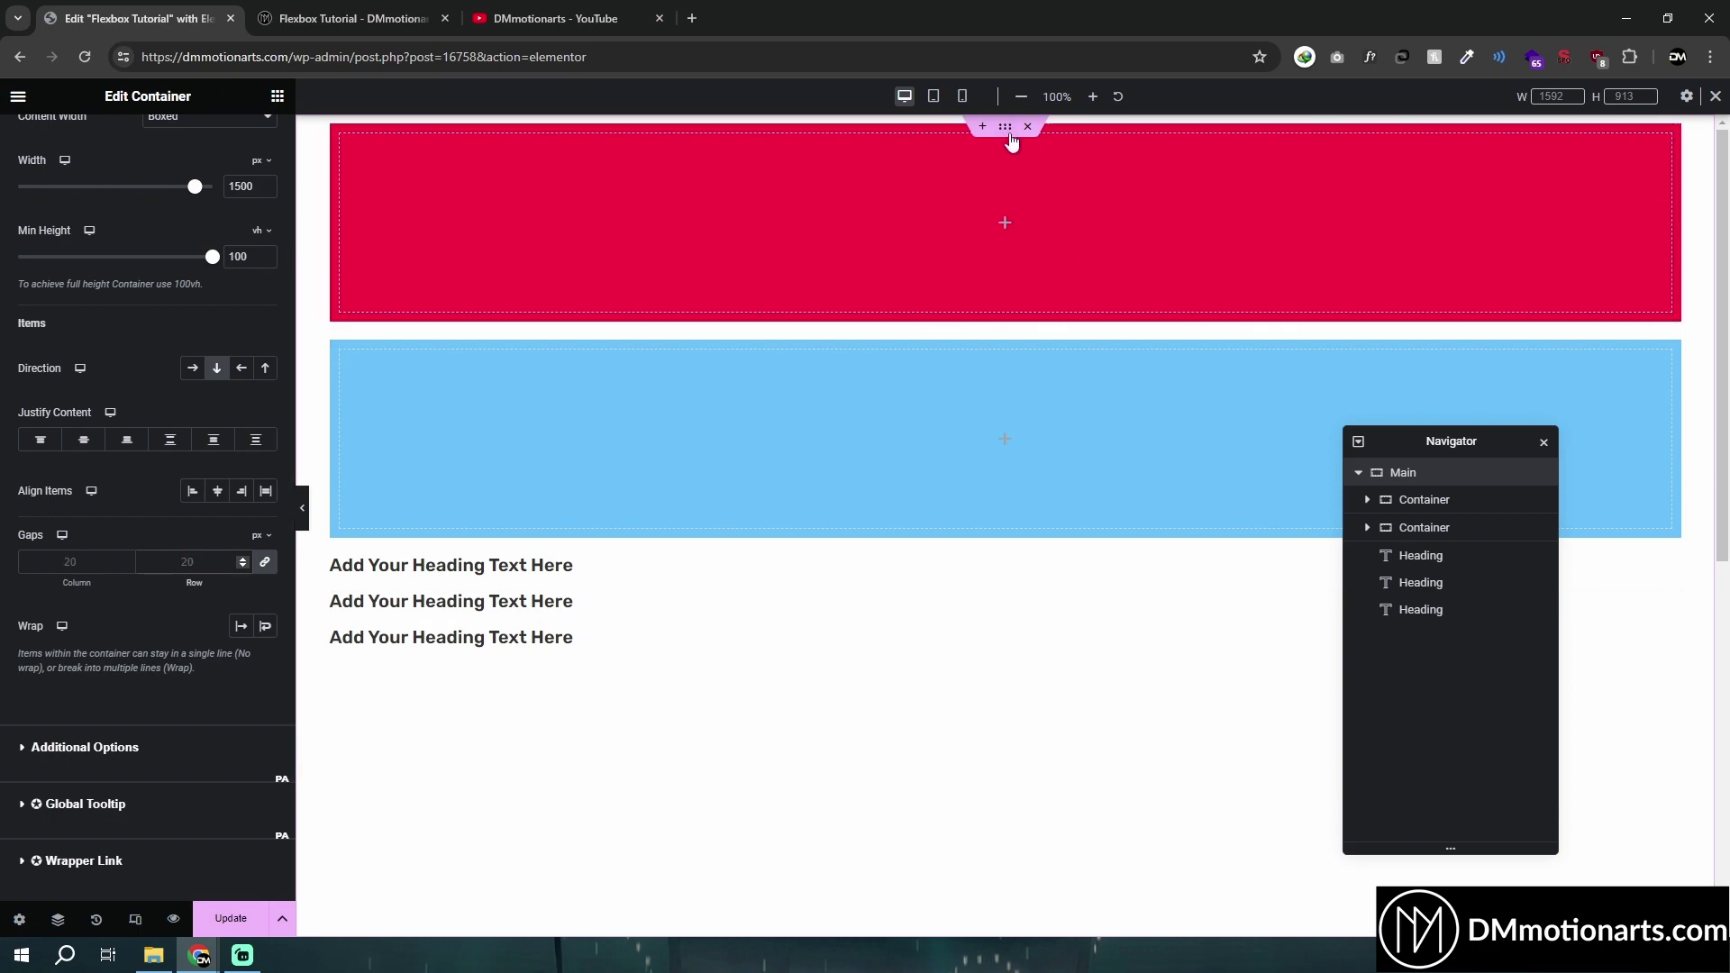
# Switch to the DMmotionarts YouTube page, browse the channel's videos and return to the Elementor editor
pyautogui.scroll(-1, 259, 532)
pyautogui.click(556, 18)
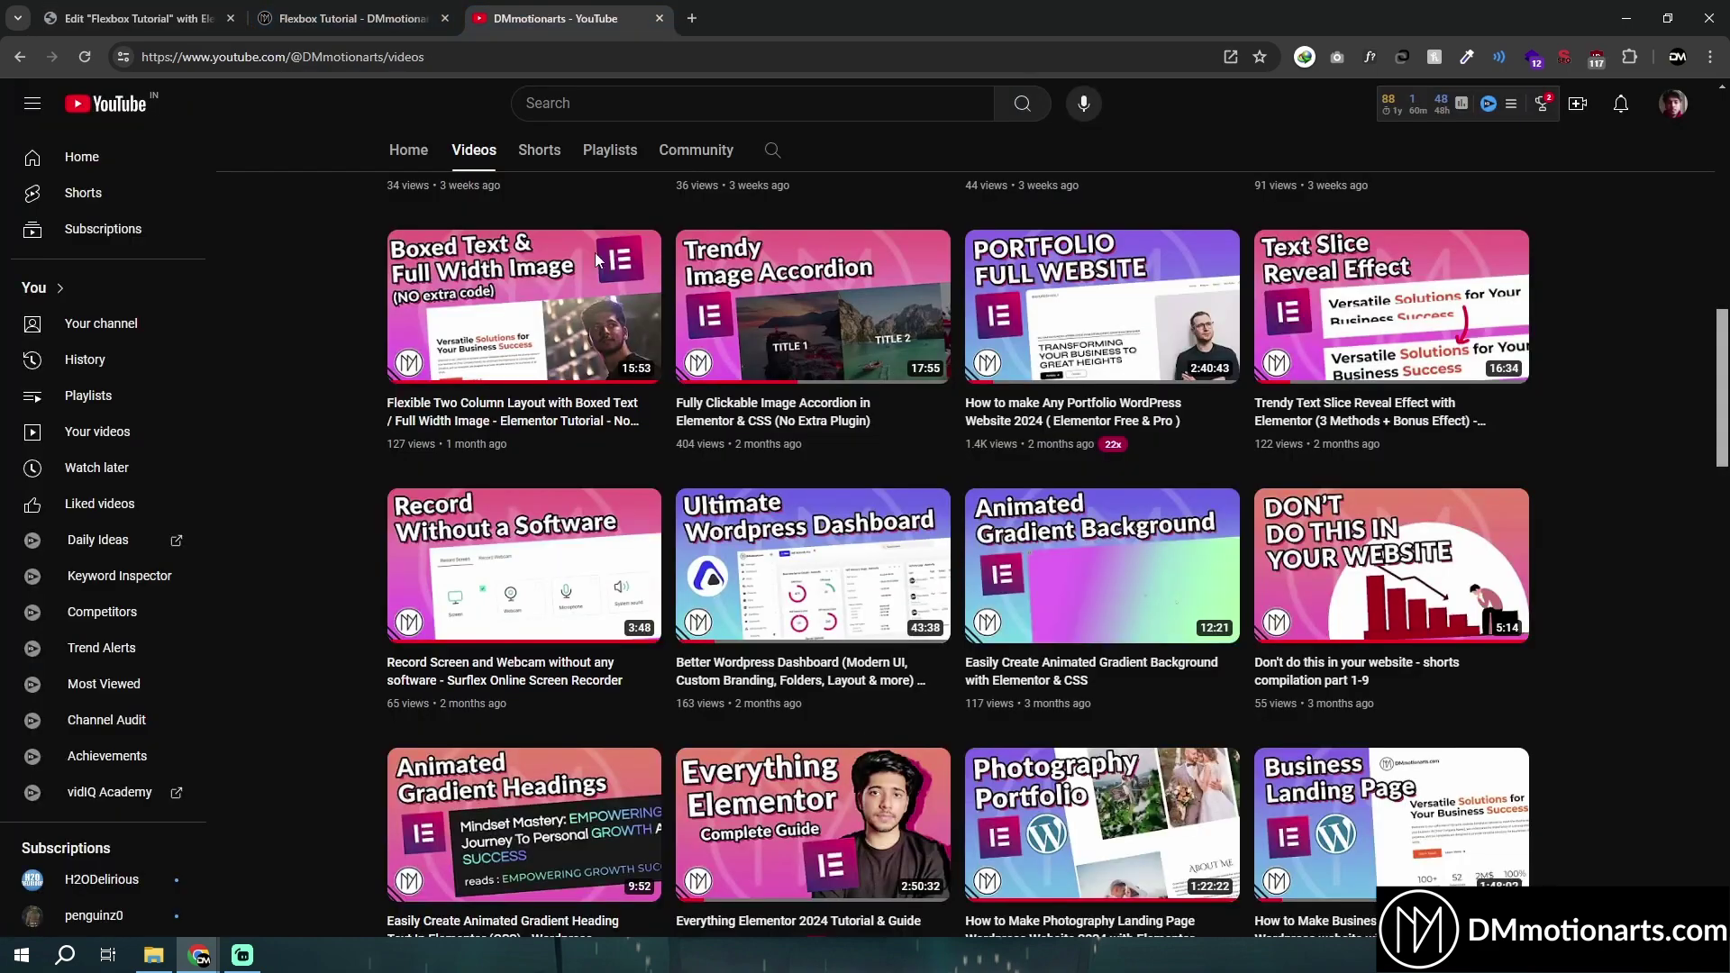
pyautogui.scroll(-15, 1578, 587)
pyautogui.moveTo(1375, 493)
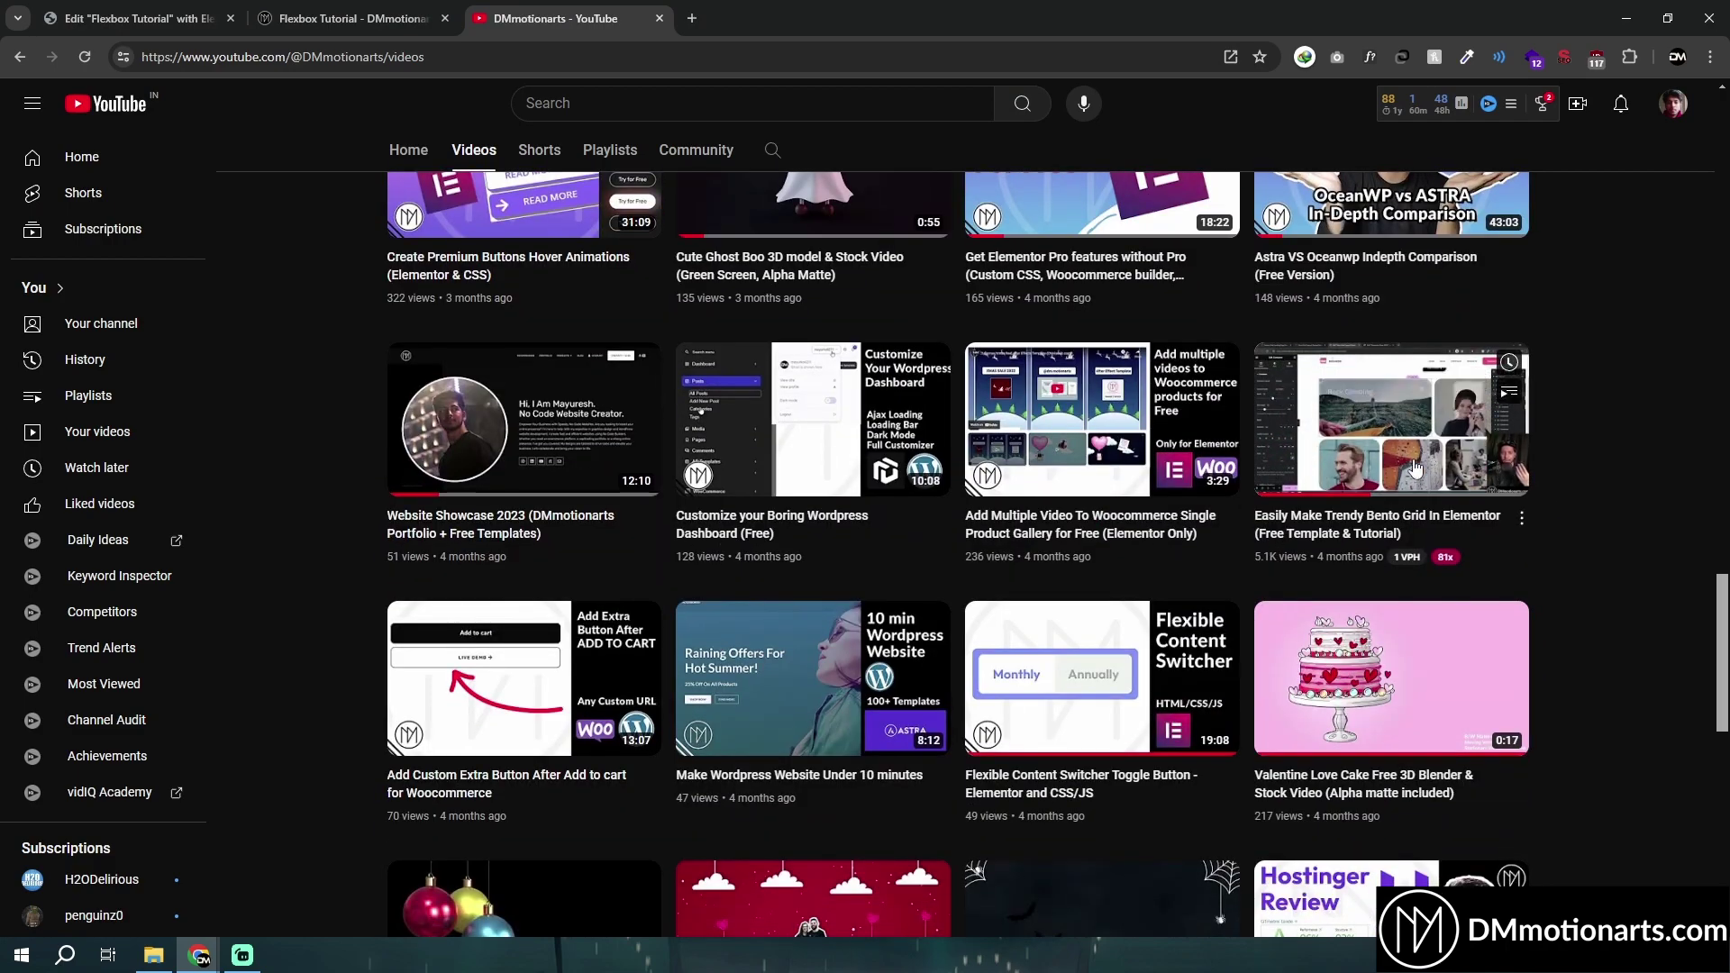
pyautogui.click(180, 18)
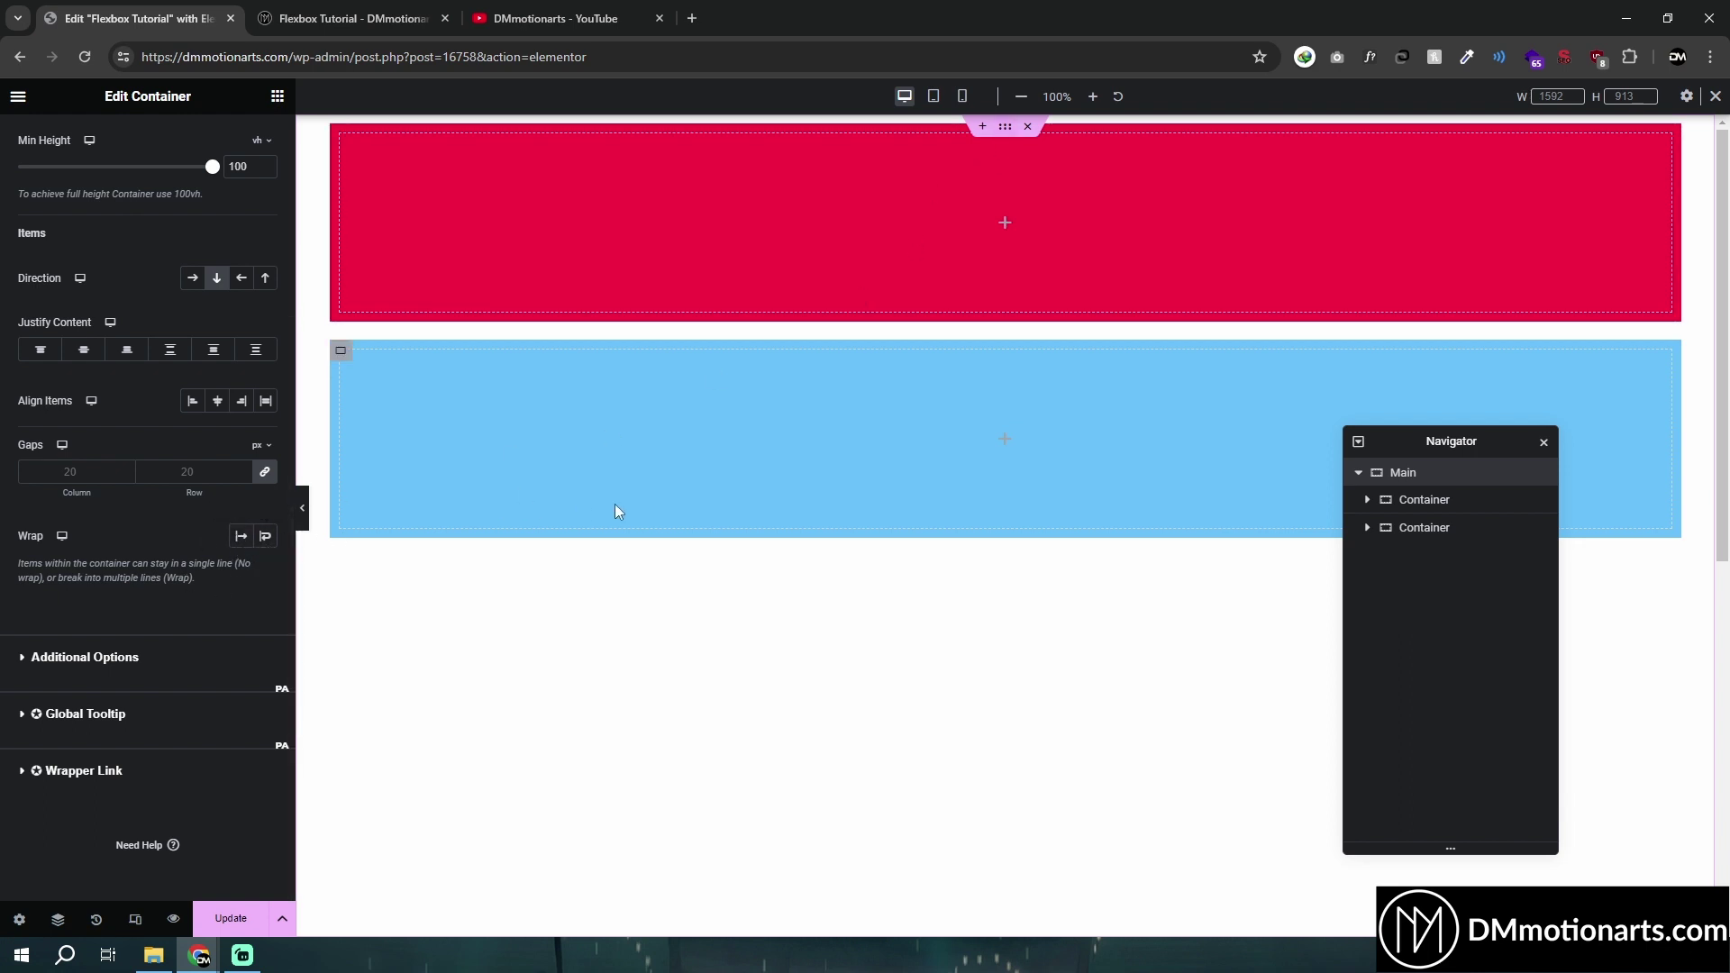
# Set Main's direction to horizontal row and try aligning its items to start
pyautogui.click(192, 277)
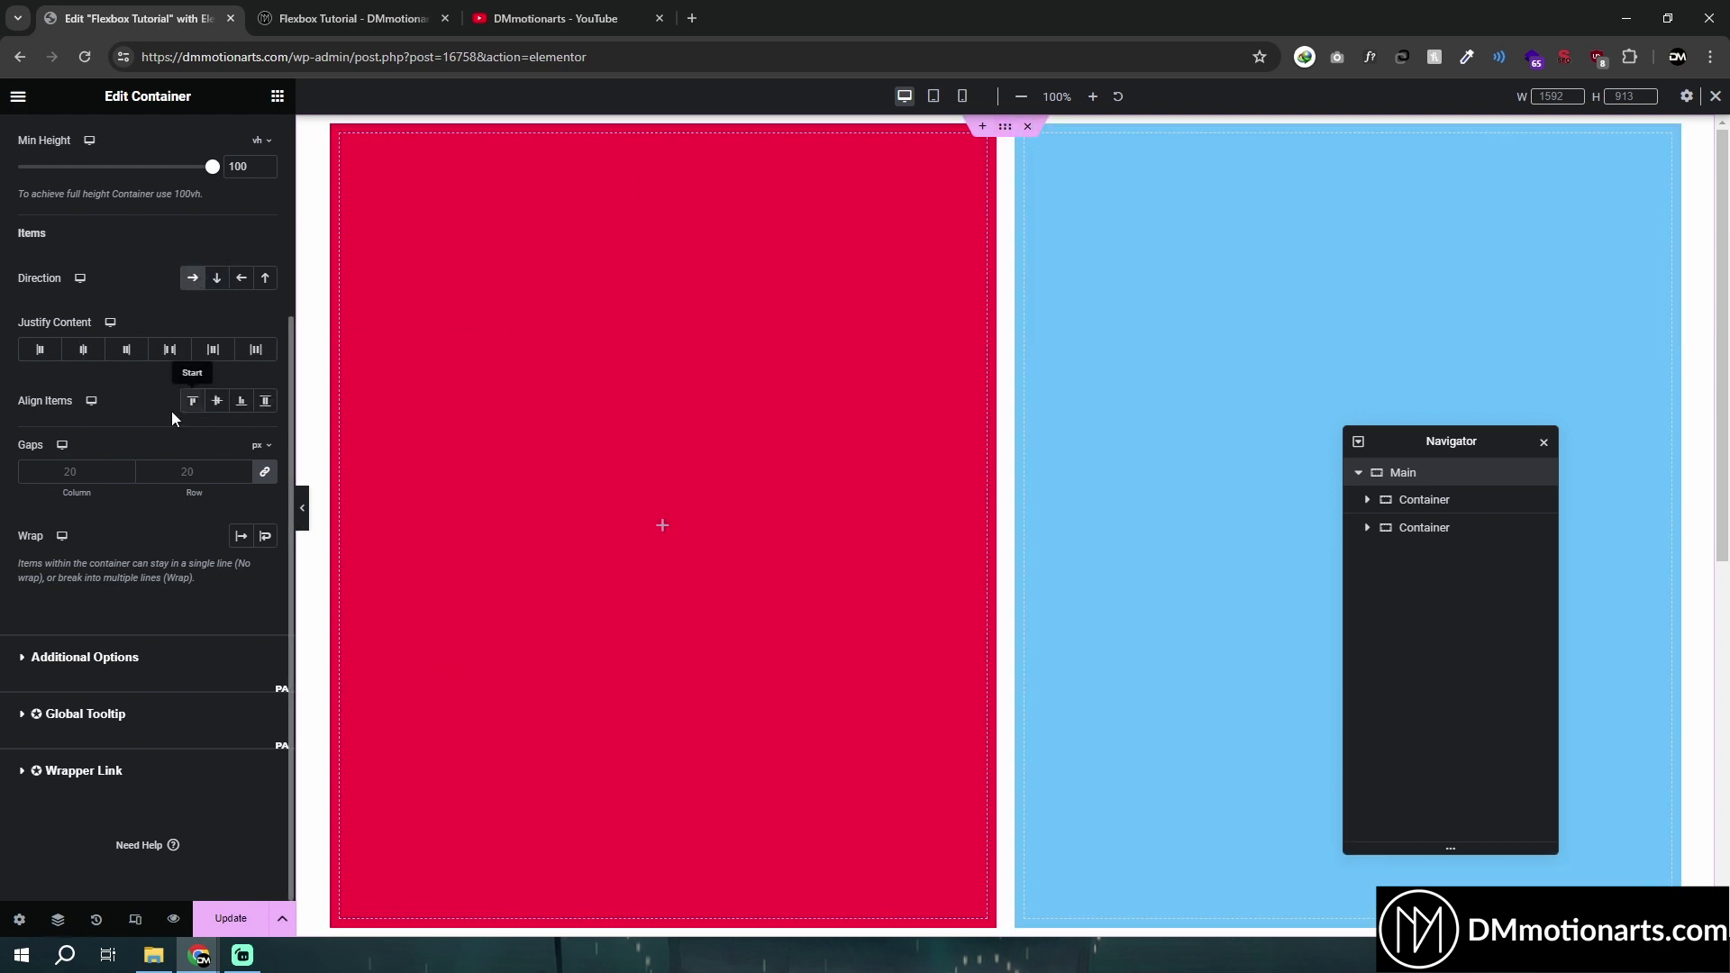
pyautogui.click(196, 403)
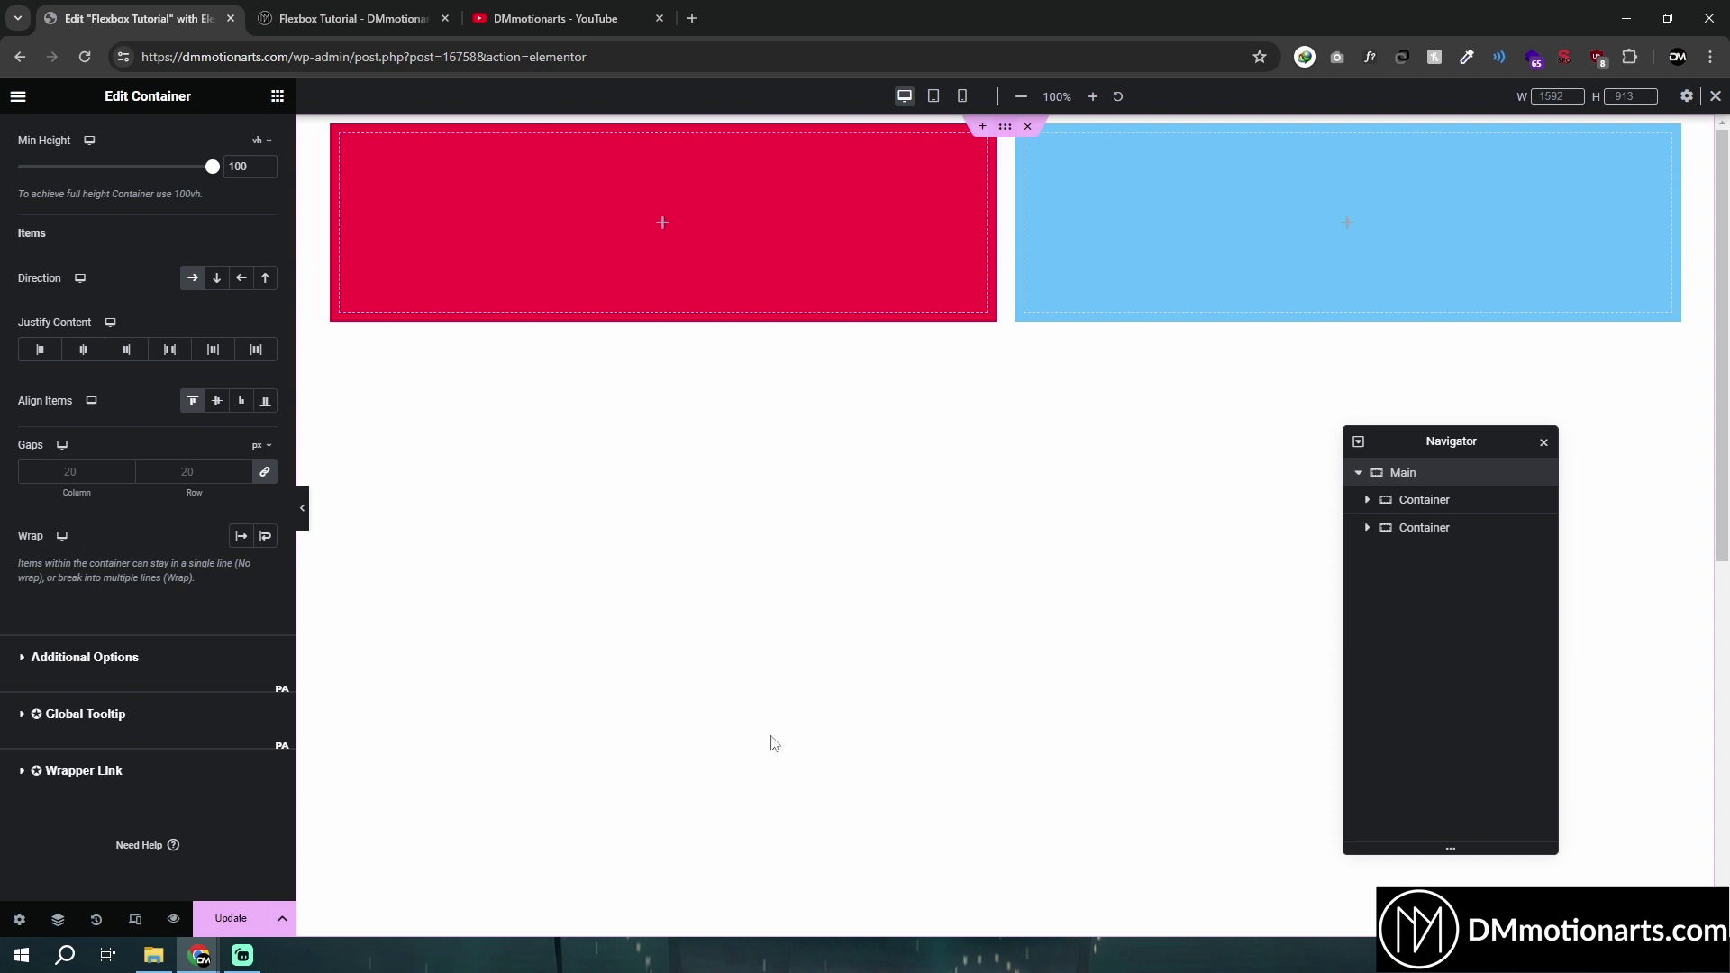
# Try wrapping Main's items together with the start alignment, then turn both off
pyautogui.click(266, 536)
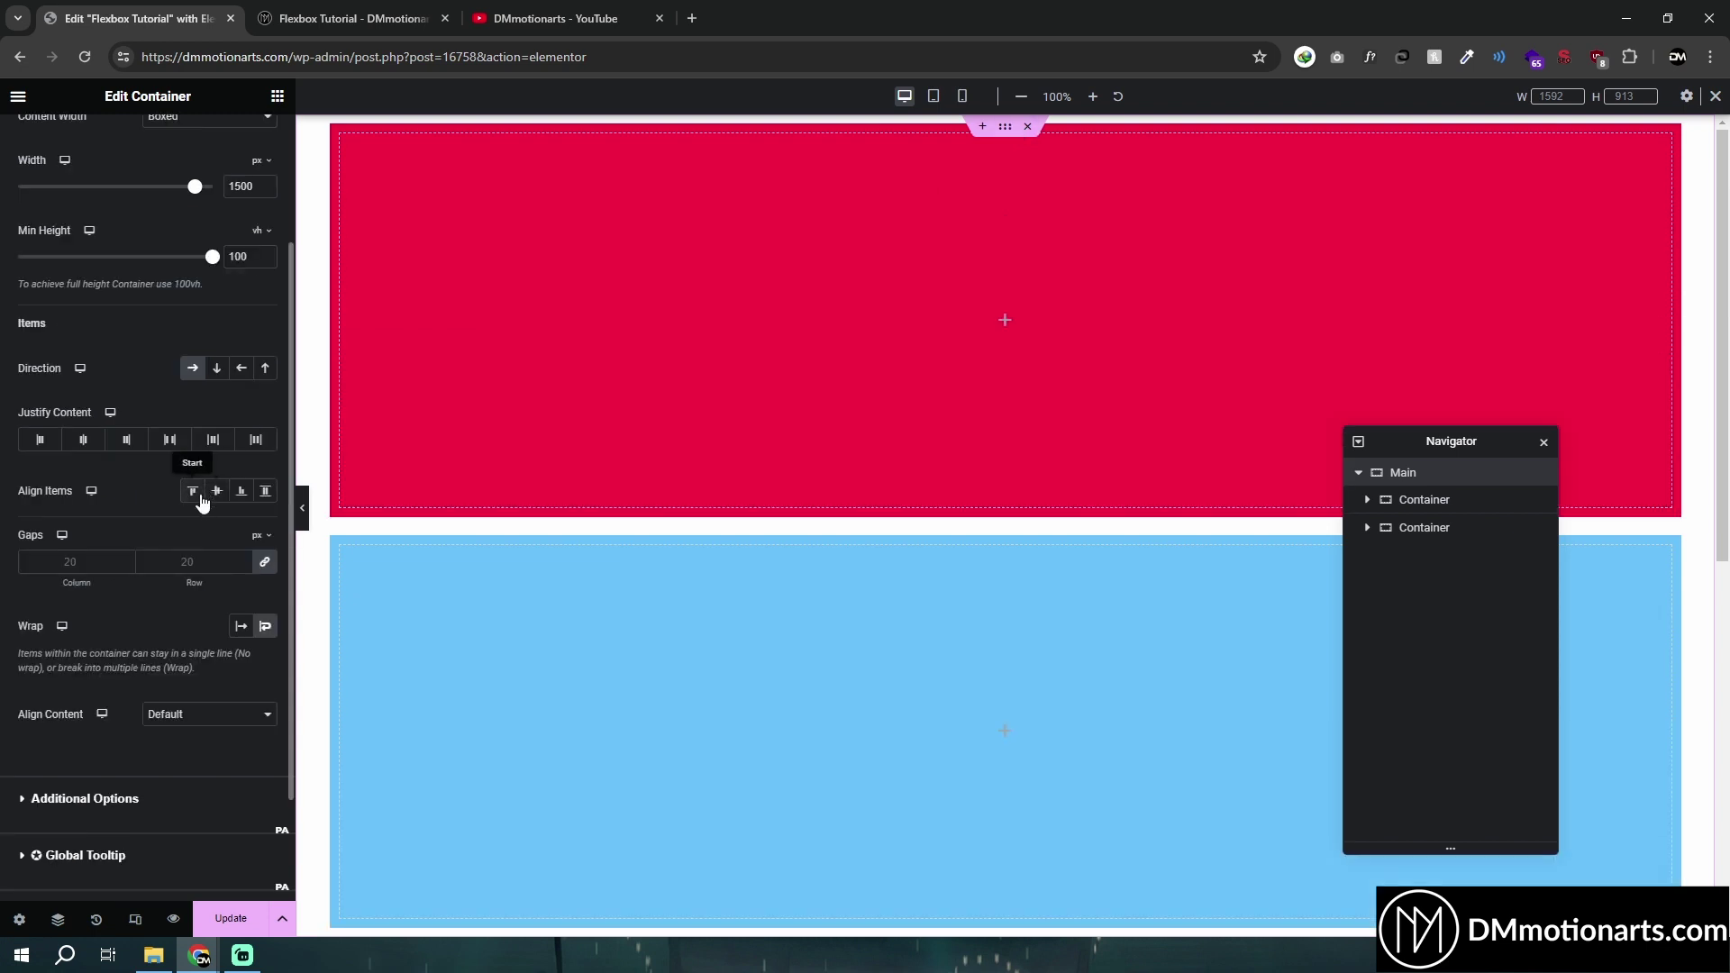
pyautogui.click(197, 494)
pyautogui.click(194, 496)
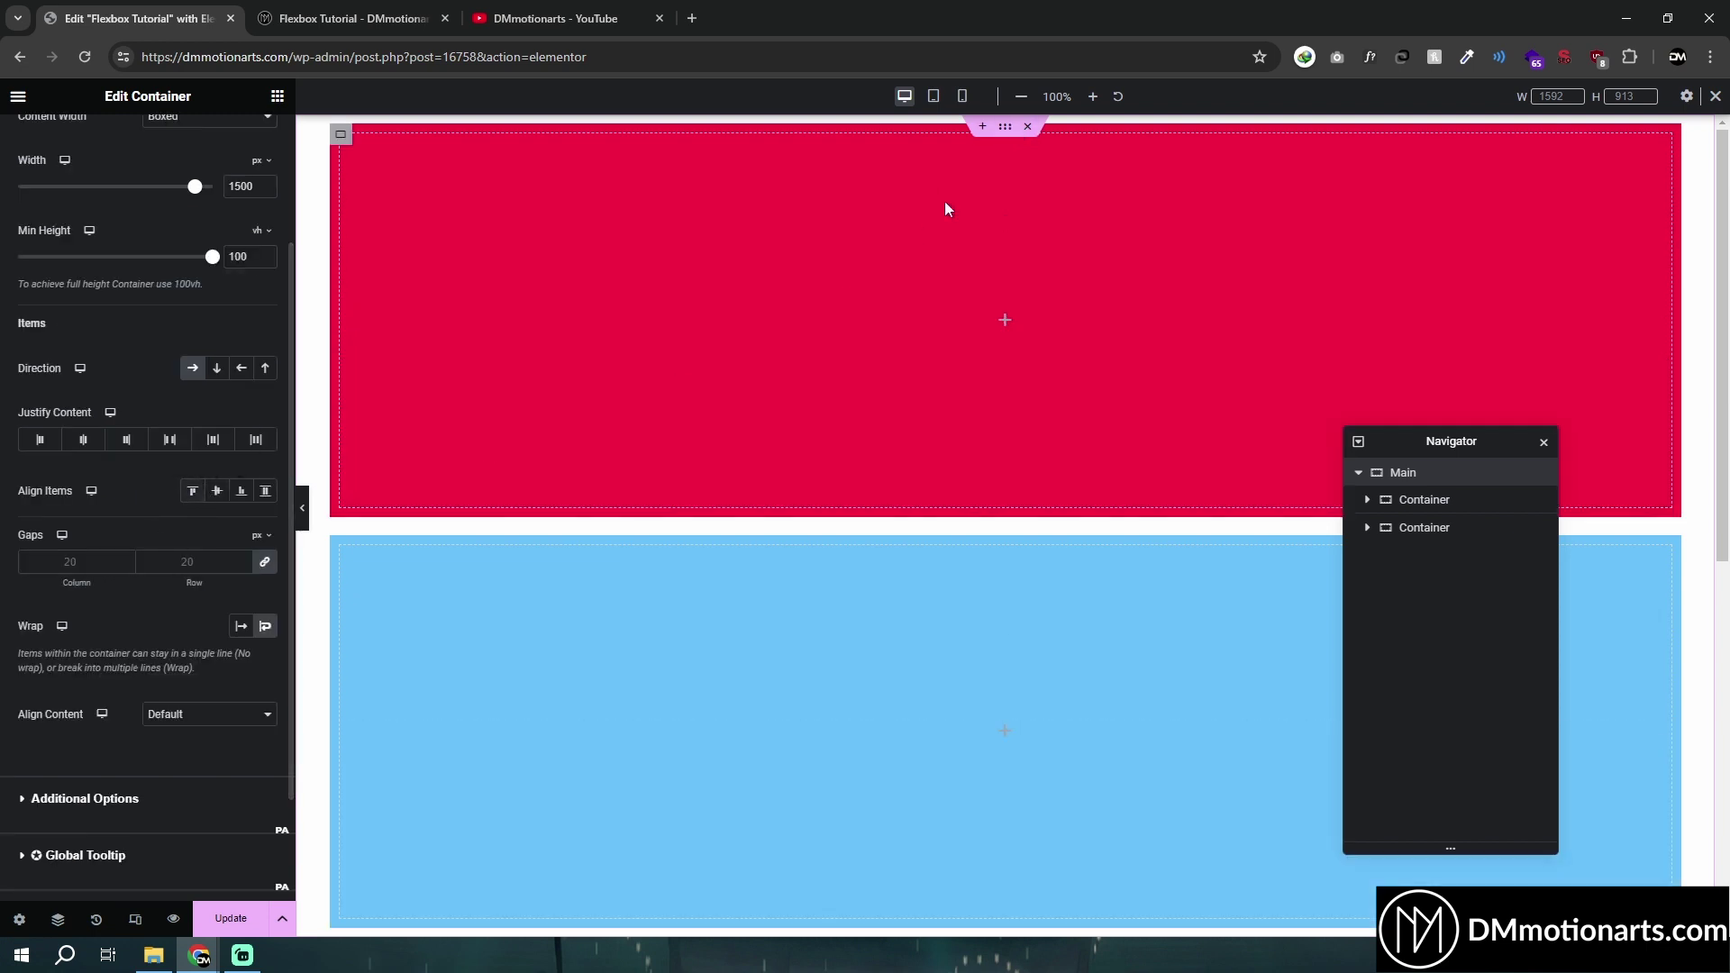
pyautogui.click(265, 628)
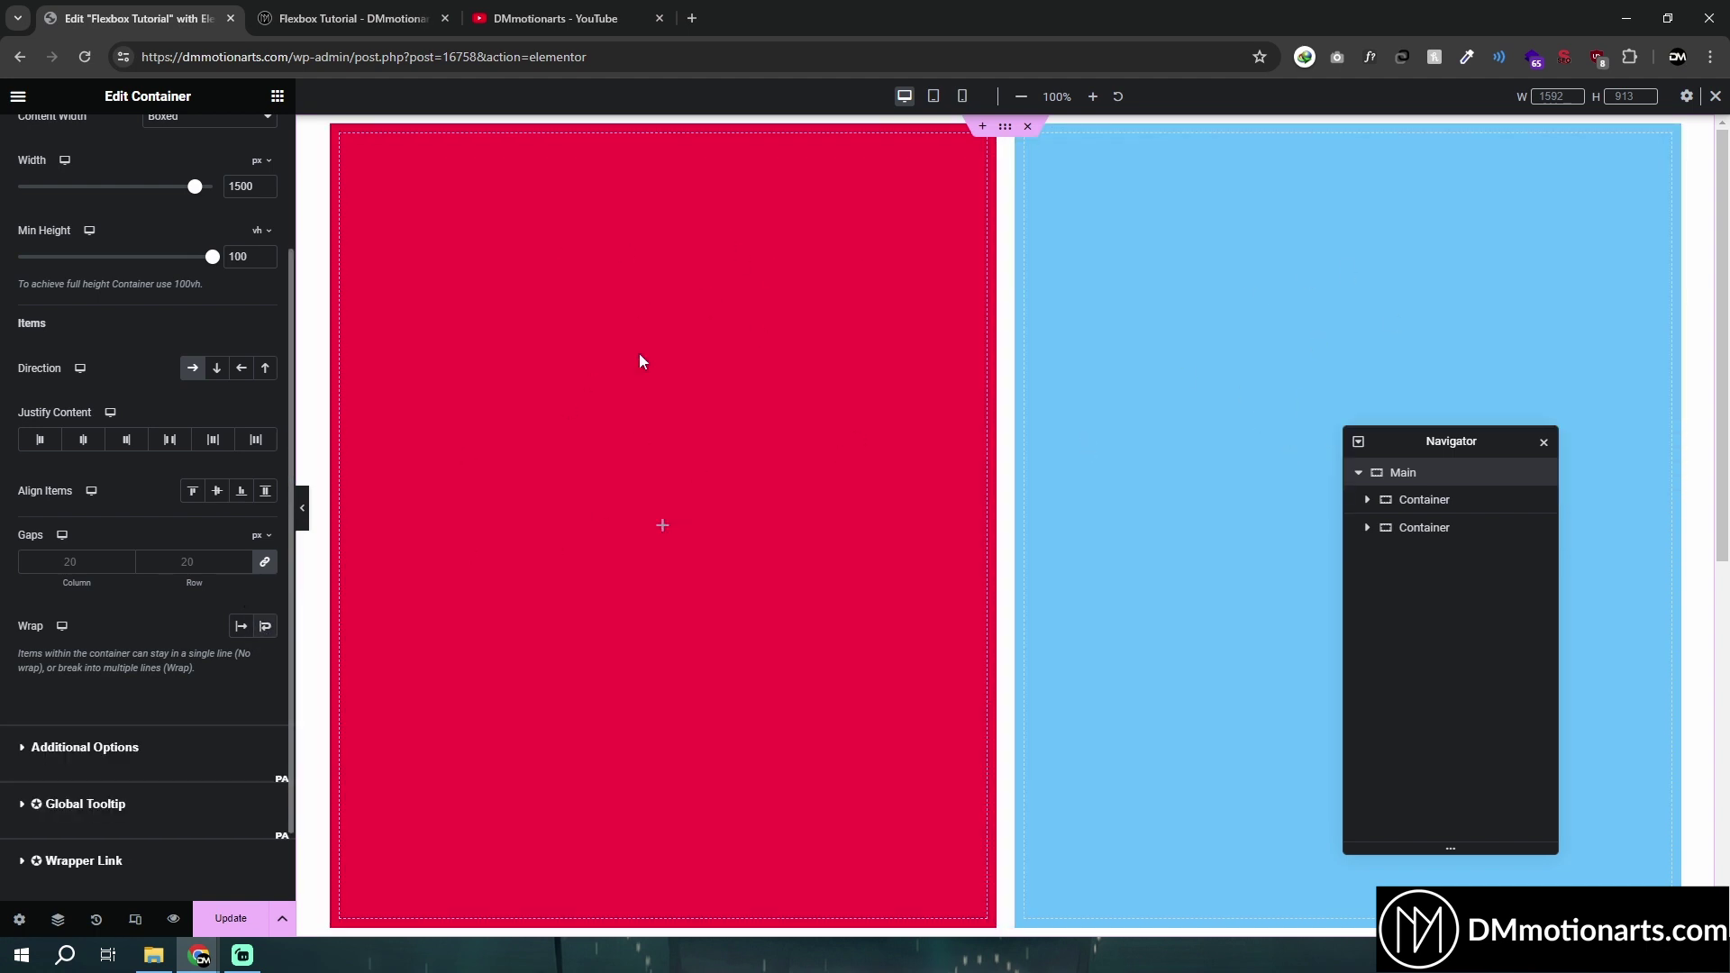
# Duplicate the red container inside Main and bring up a container's layout settings
pyautogui.rightClick(341, 140)
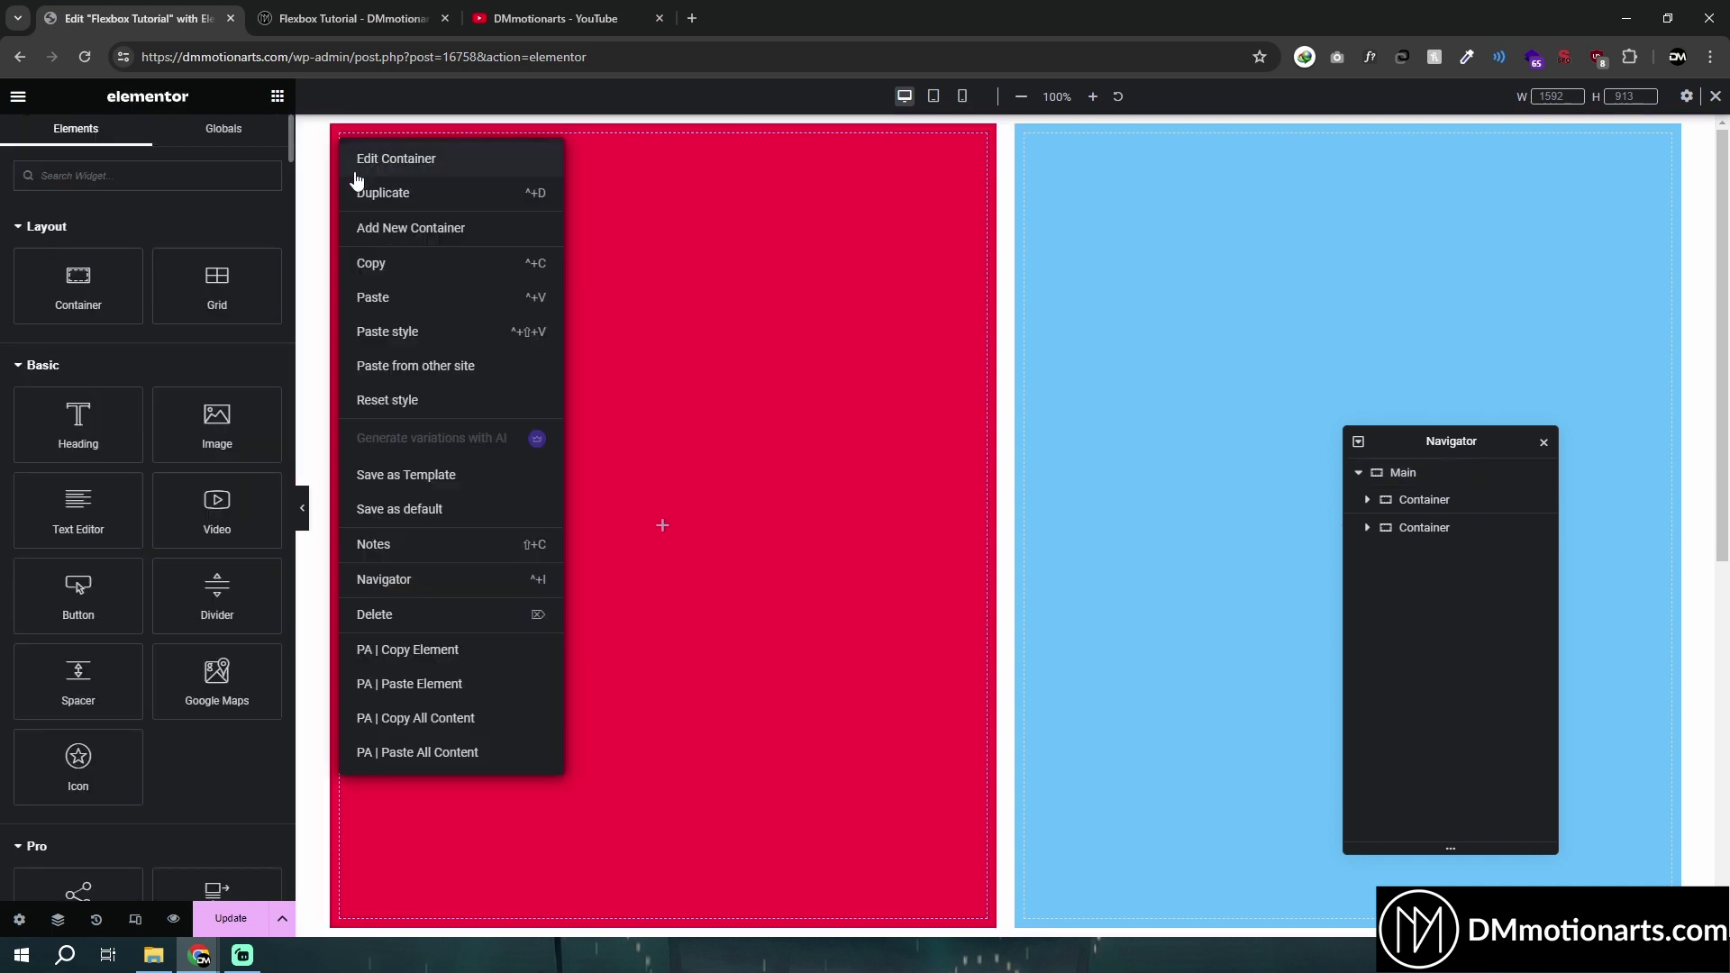
pyautogui.click(360, 192)
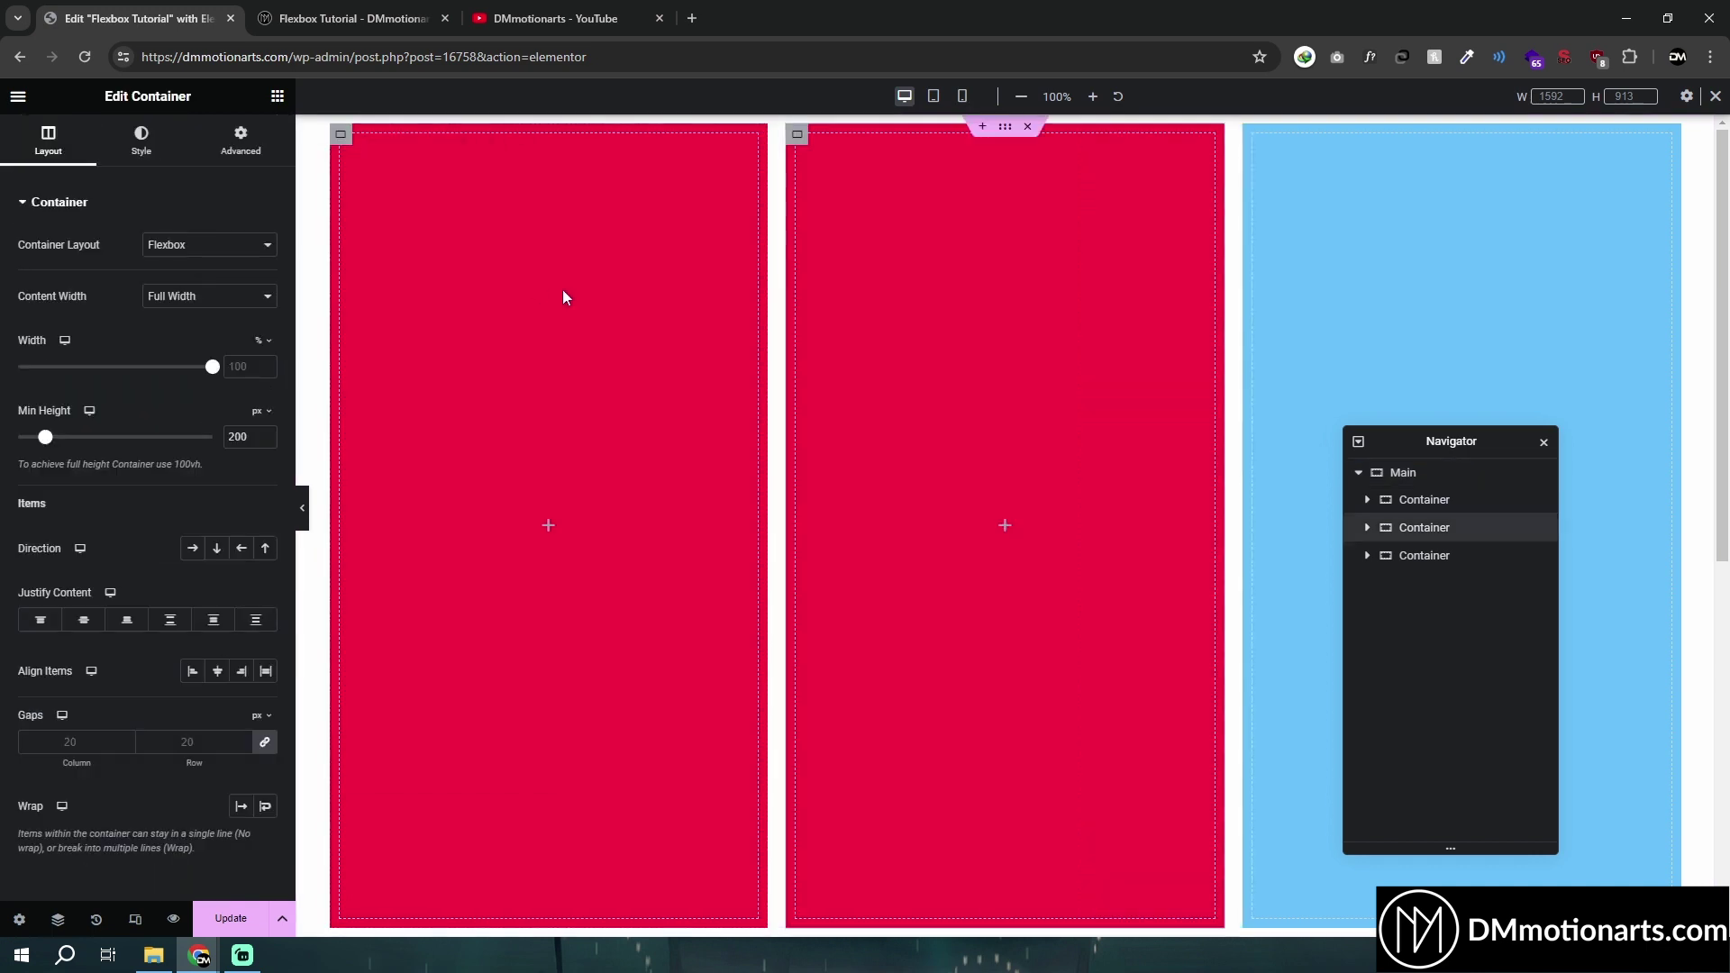
pyautogui.click(338, 140)
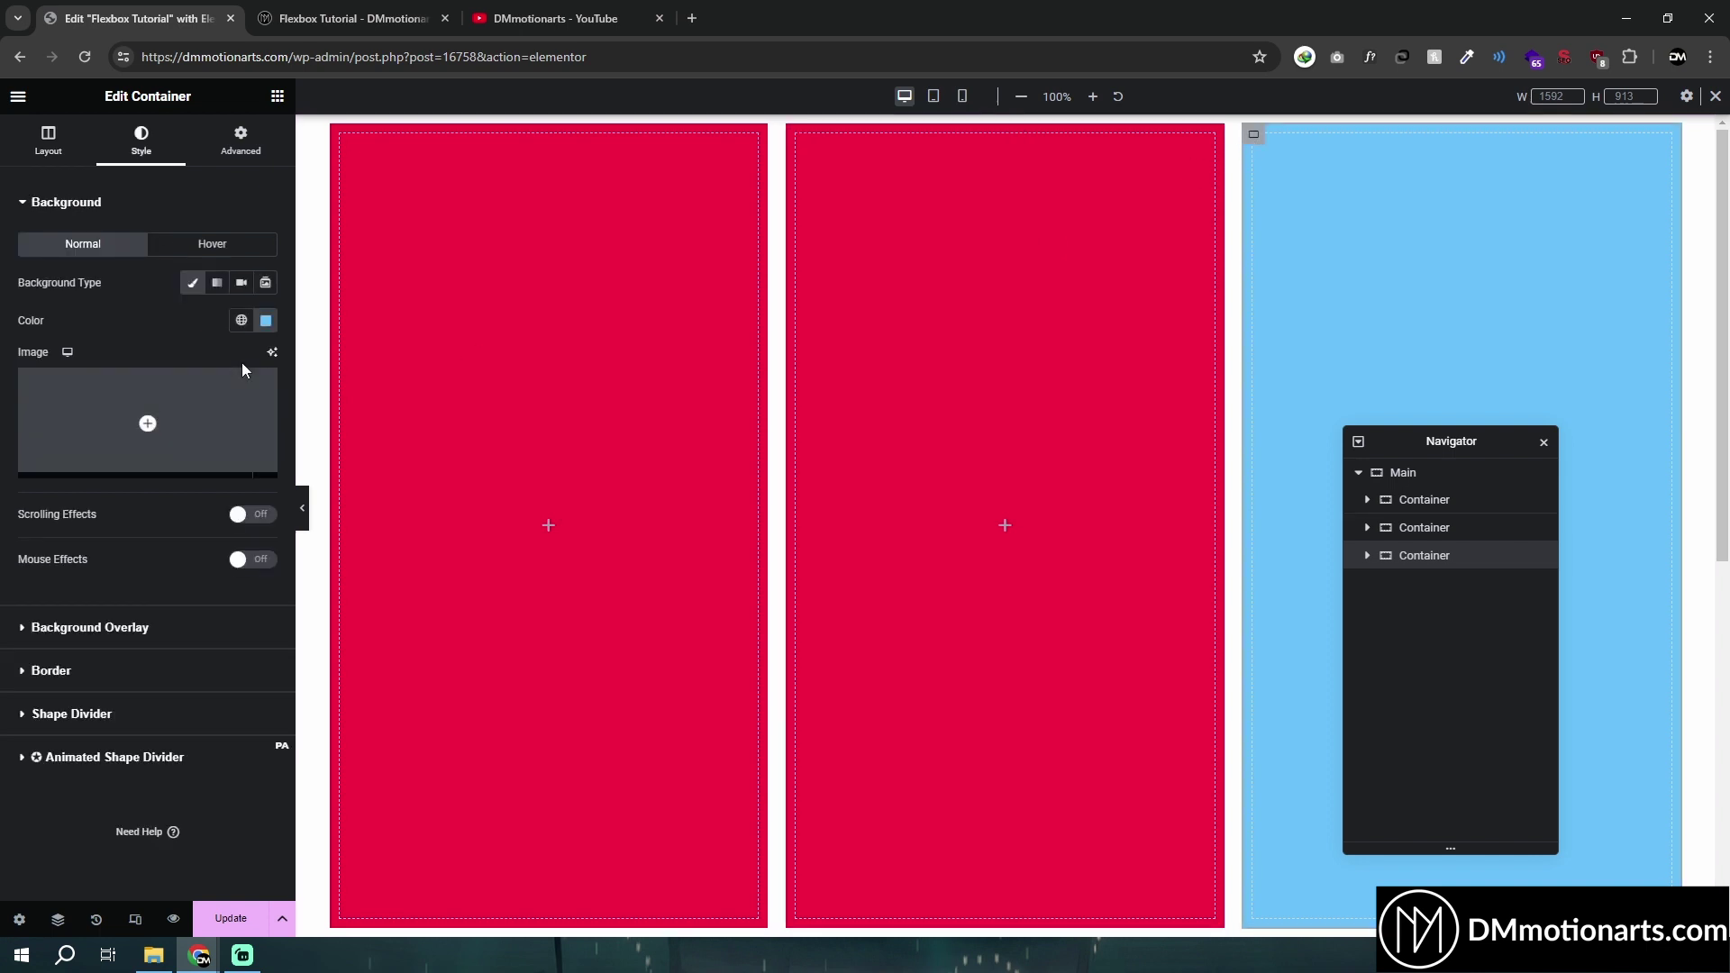
pyautogui.click(76, 138)
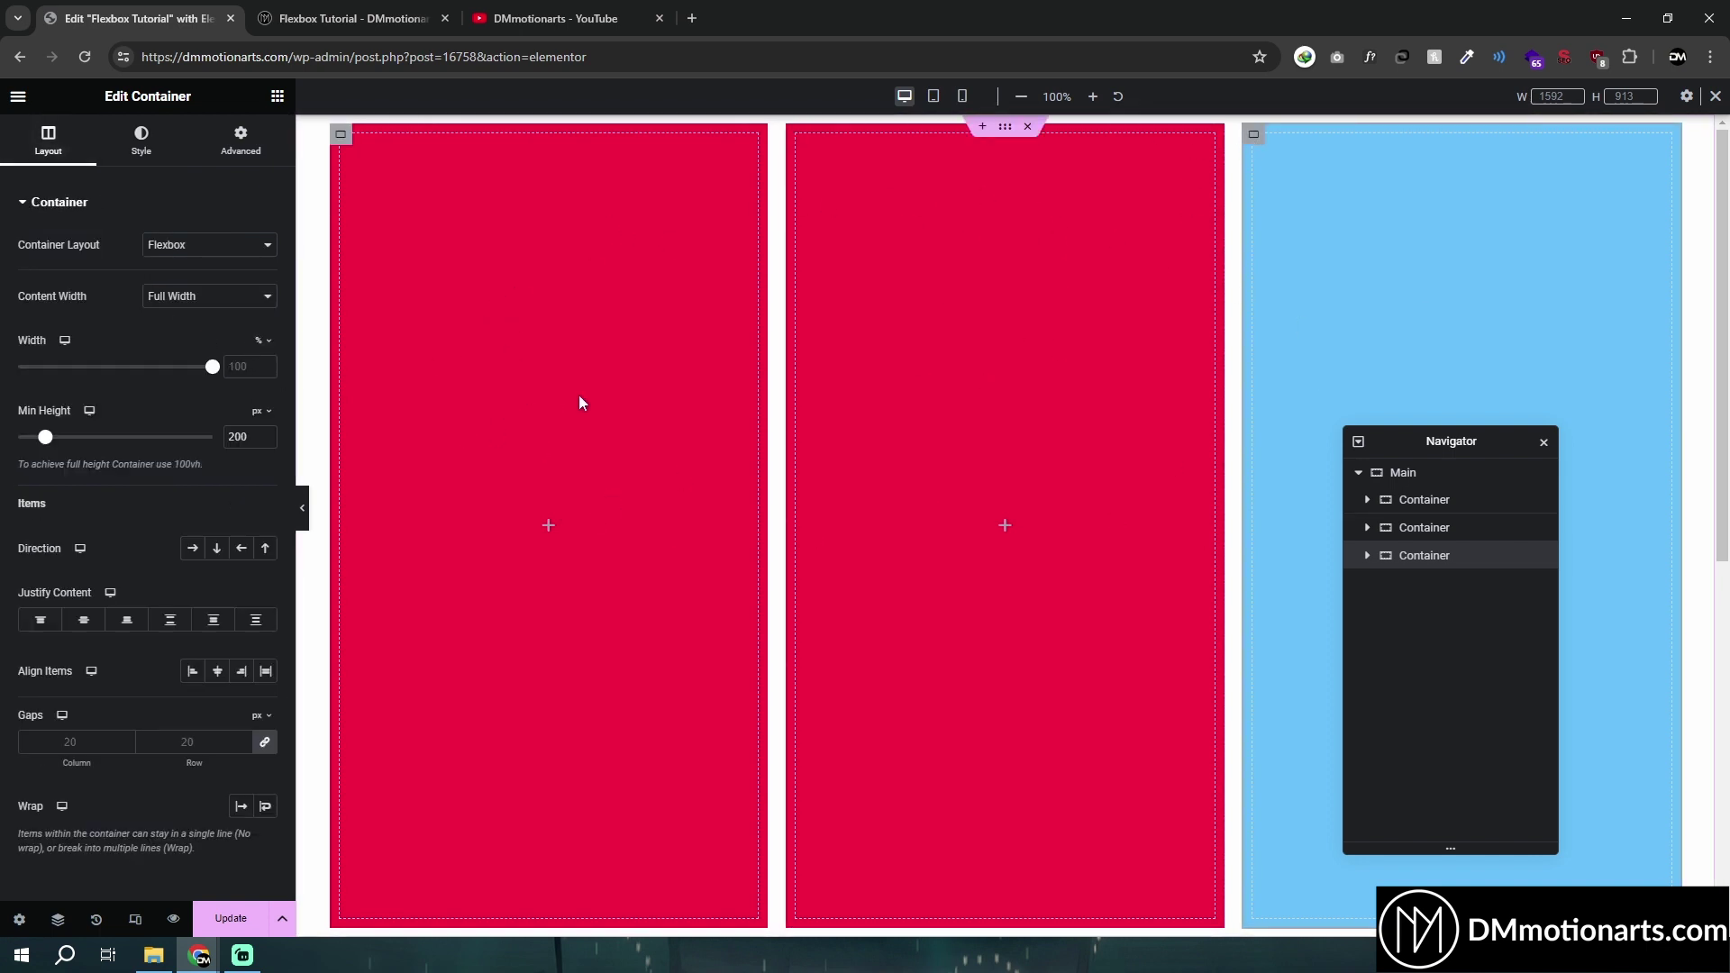
# Set the first red container's width to 50% and delete the duplicated red container
pyautogui.click(341, 134)
pyautogui.doubleClick(238, 368)
pyautogui.write('20')
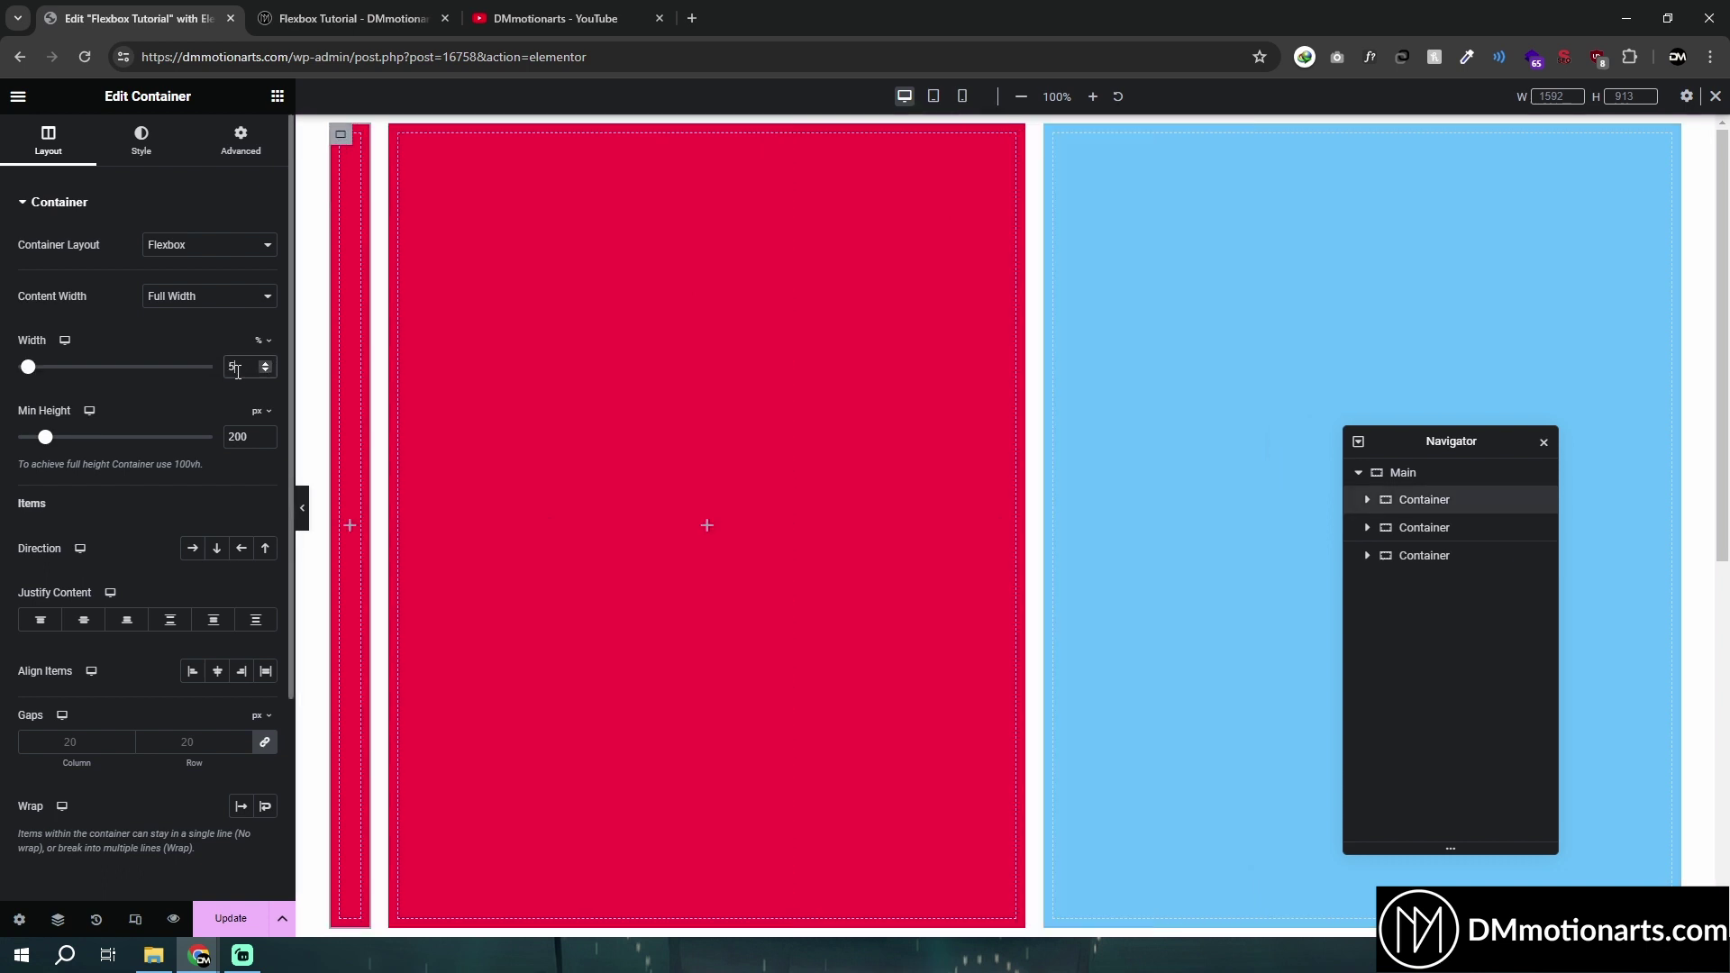
pyautogui.click(640, 172)
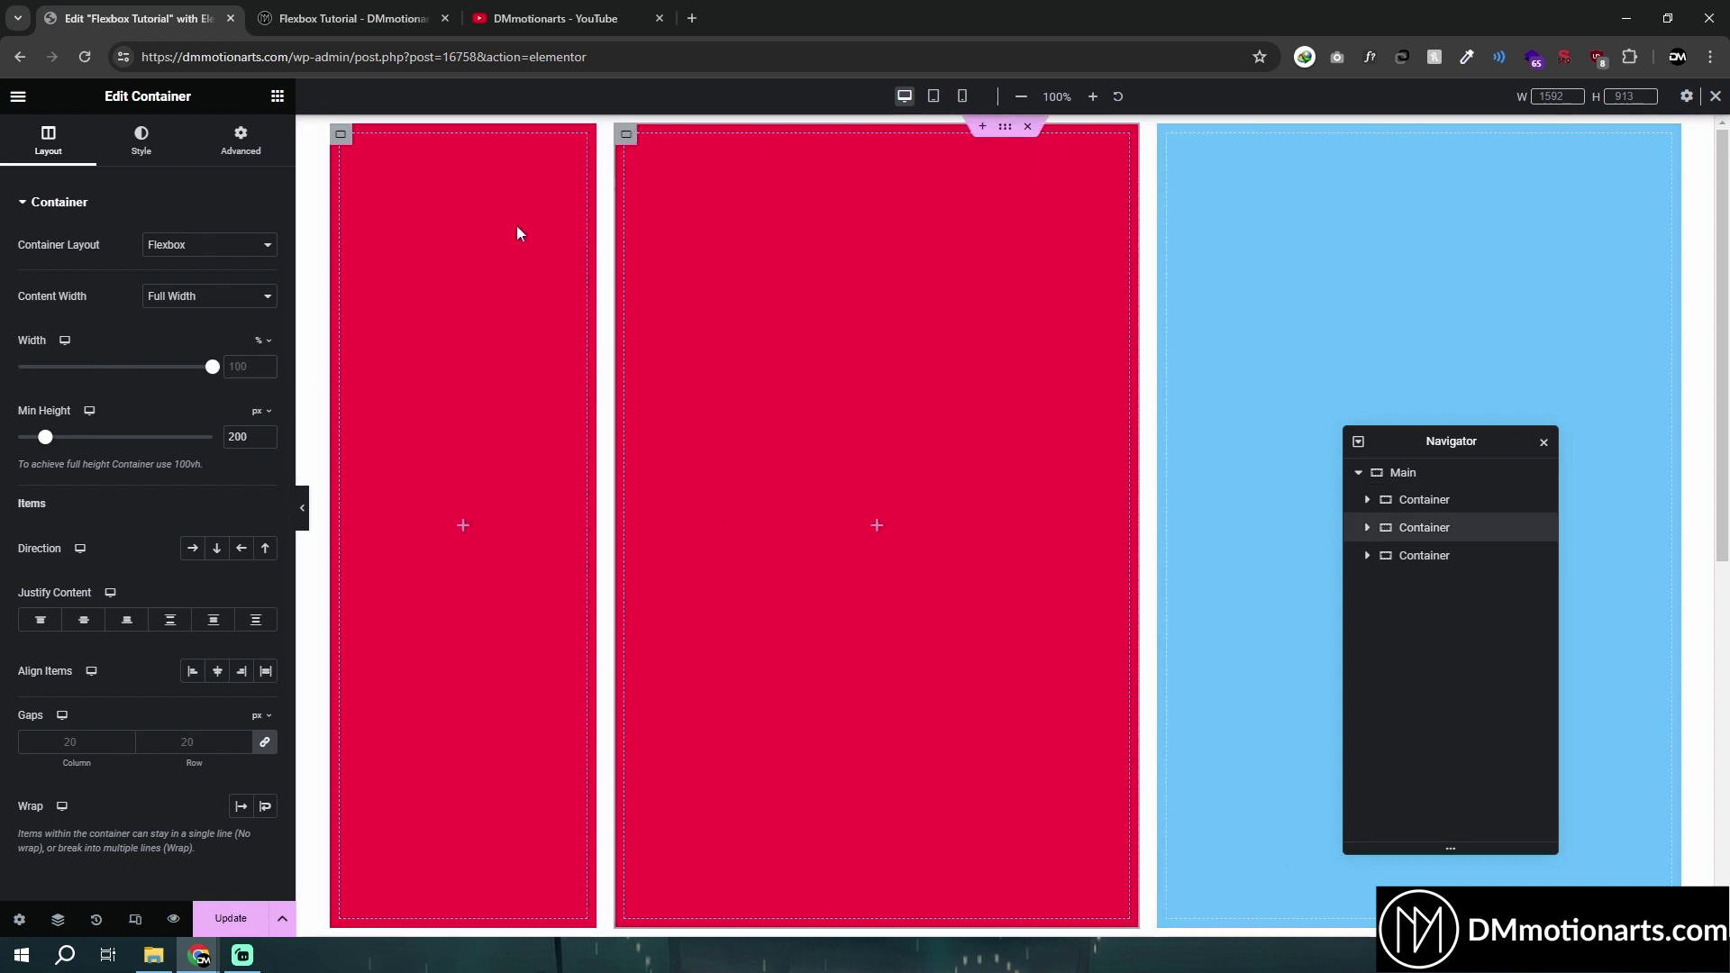
pyautogui.press('Delete')
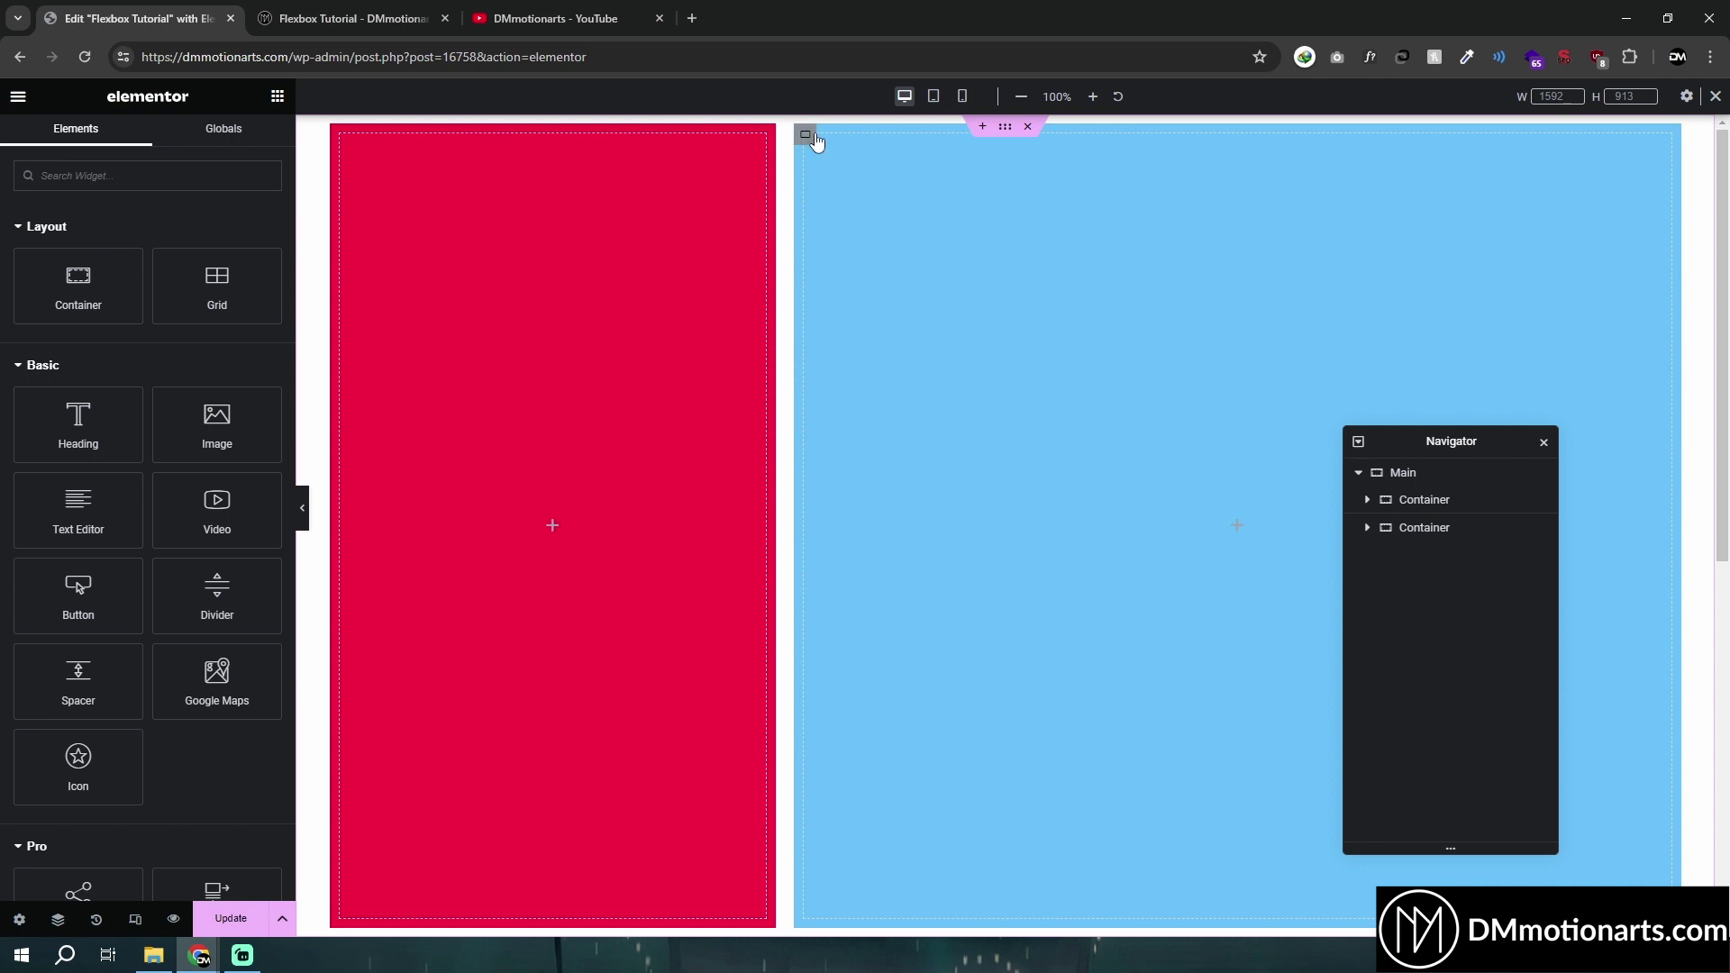
# Set the blue container's width to 50%
pyautogui.click(804, 134)
pyautogui.click(227, 367)
pyautogui.write('50')
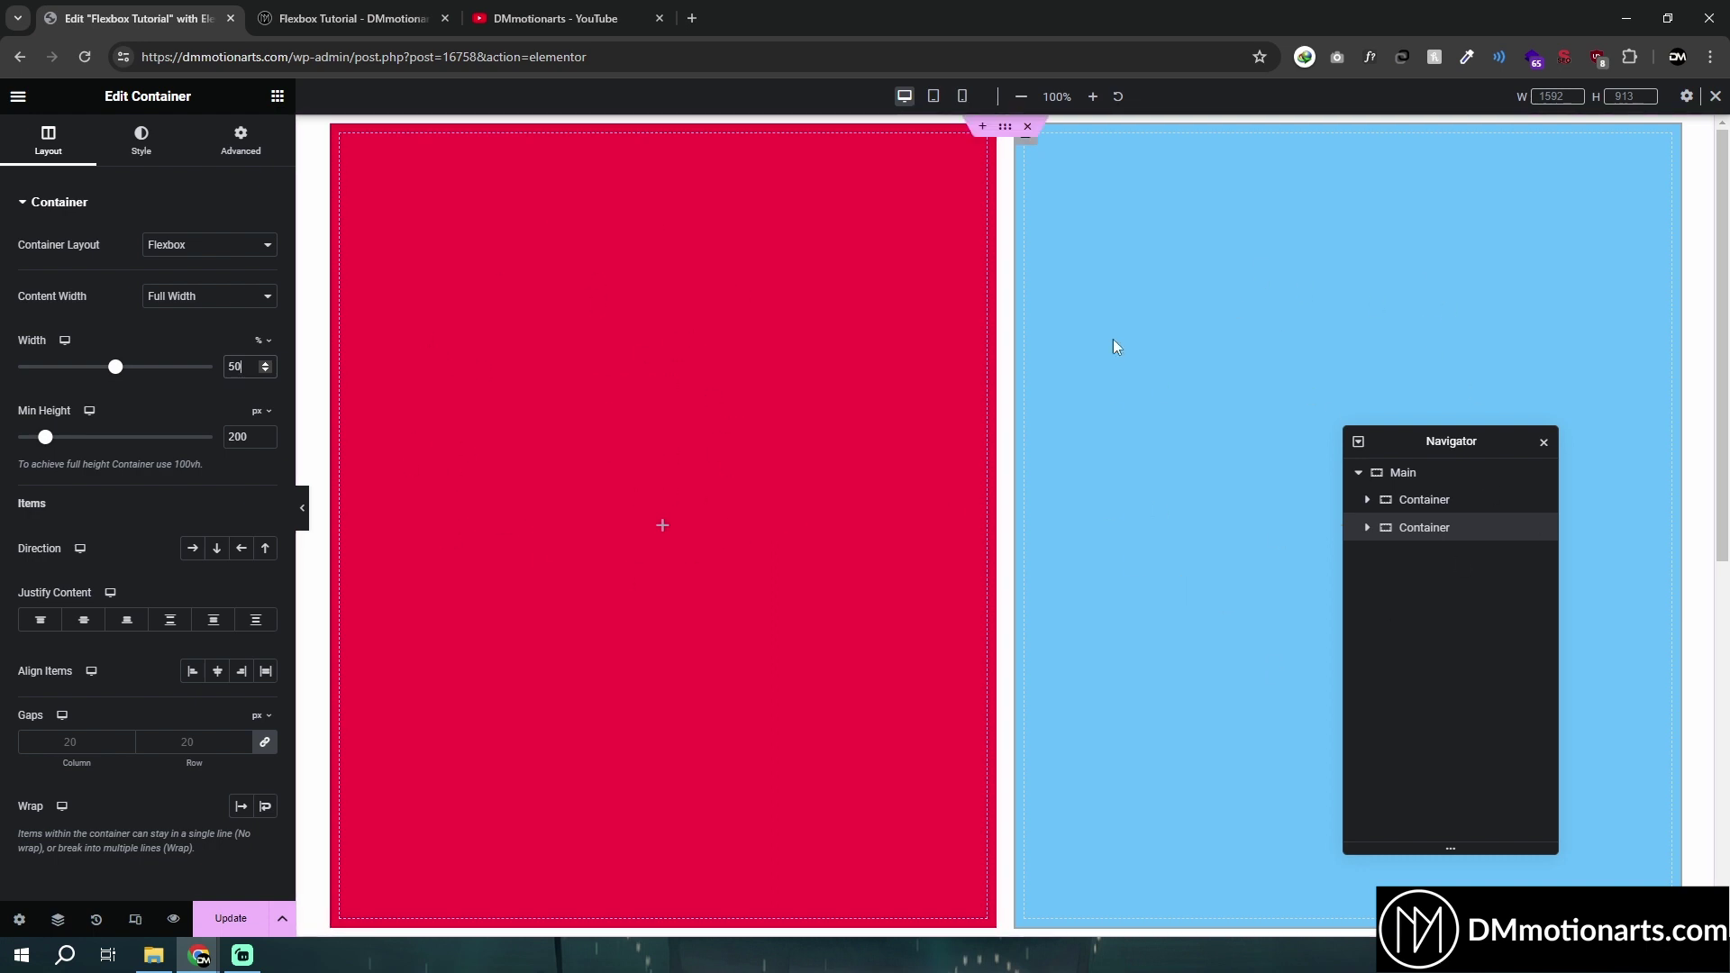
# Turn on wrapping for Main, try its linked gaps at 0, and set them to 20 px
pyautogui.click(1395, 475)
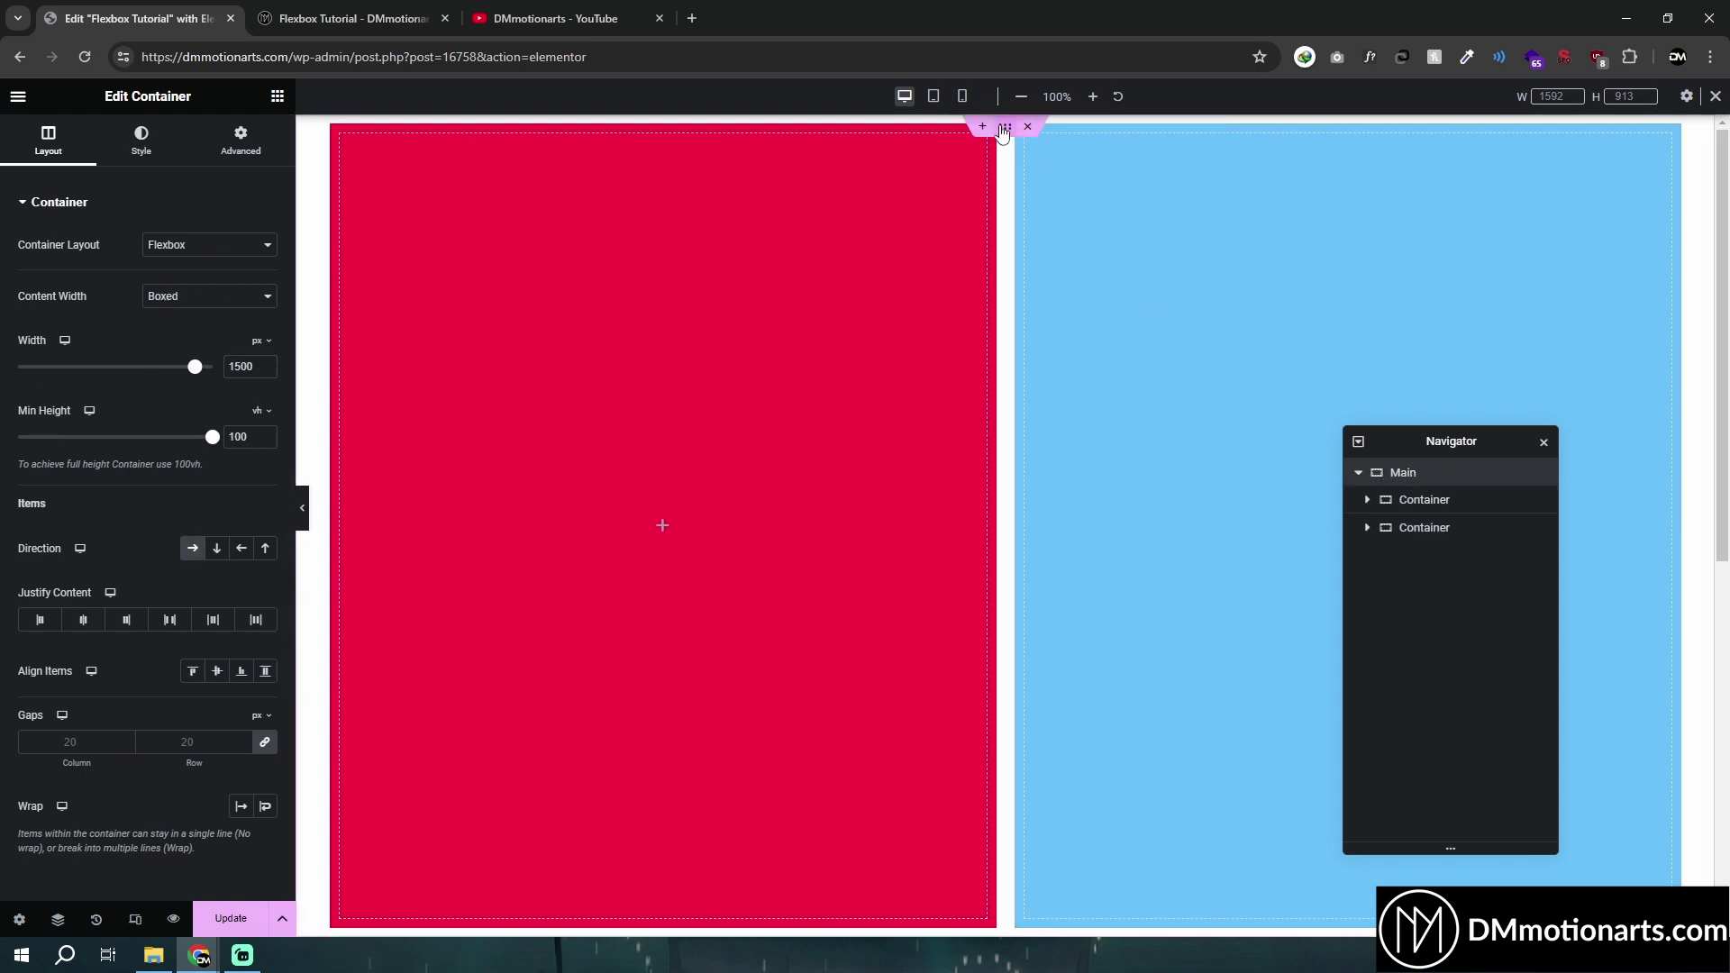
pyautogui.click(267, 804)
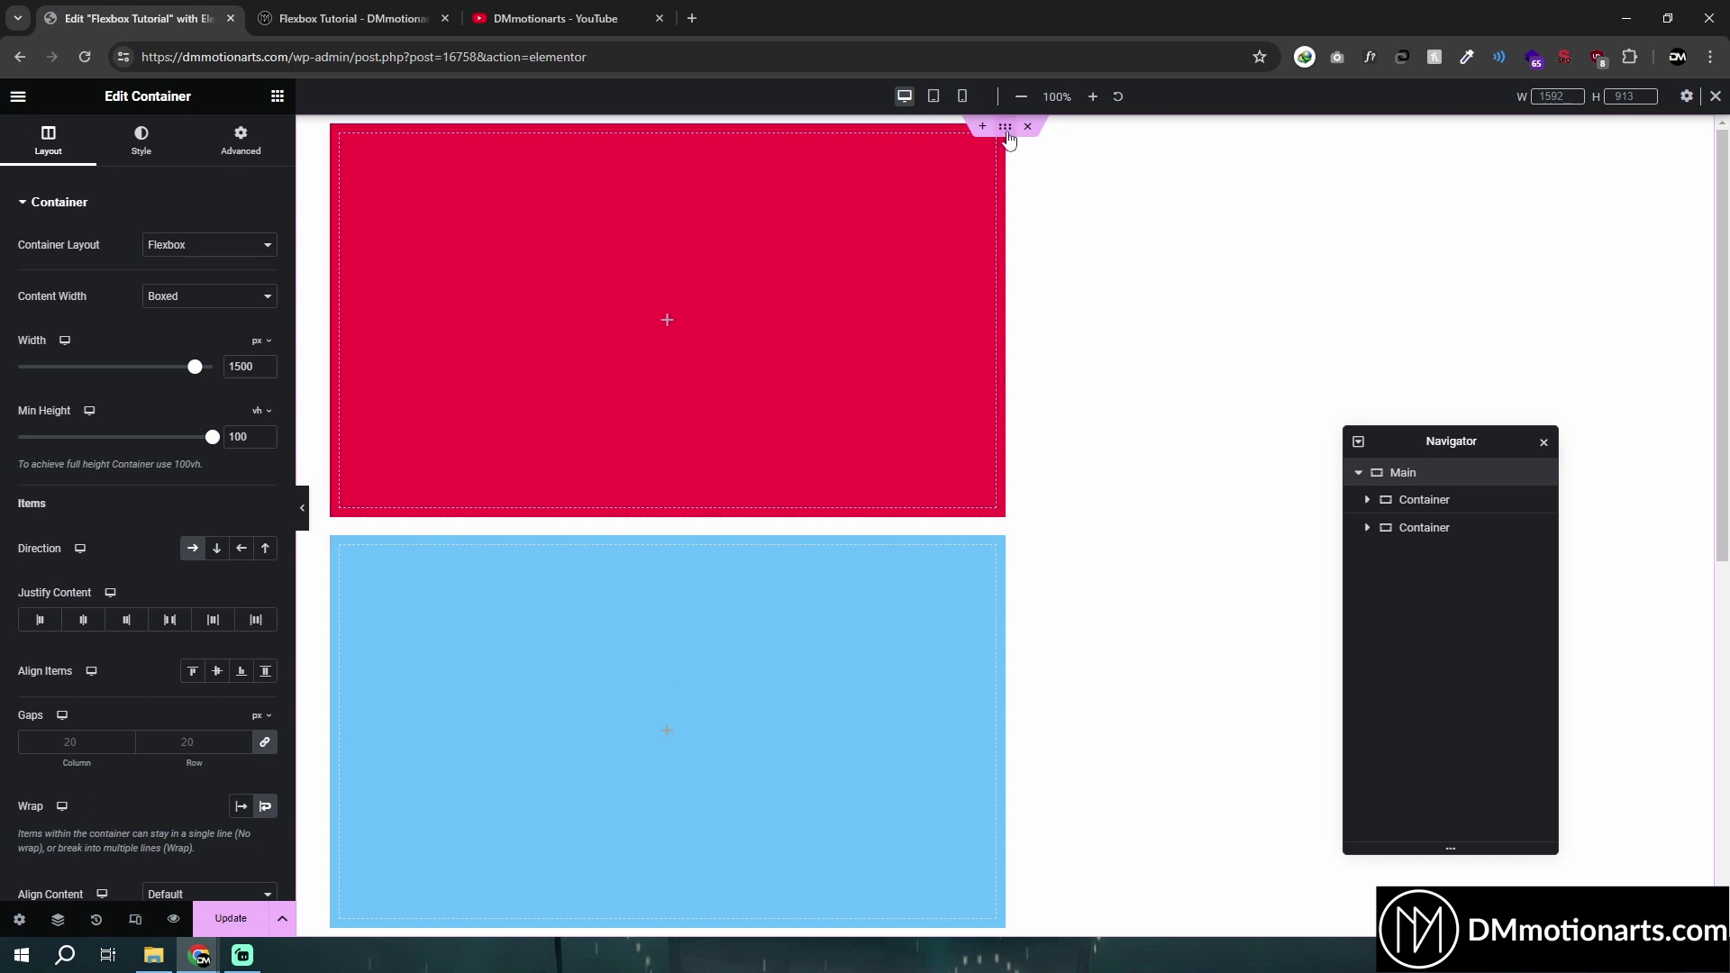
pyautogui.scroll(-3, 207, 532)
pyautogui.doubleClick(200, 471)
pyautogui.write('0')
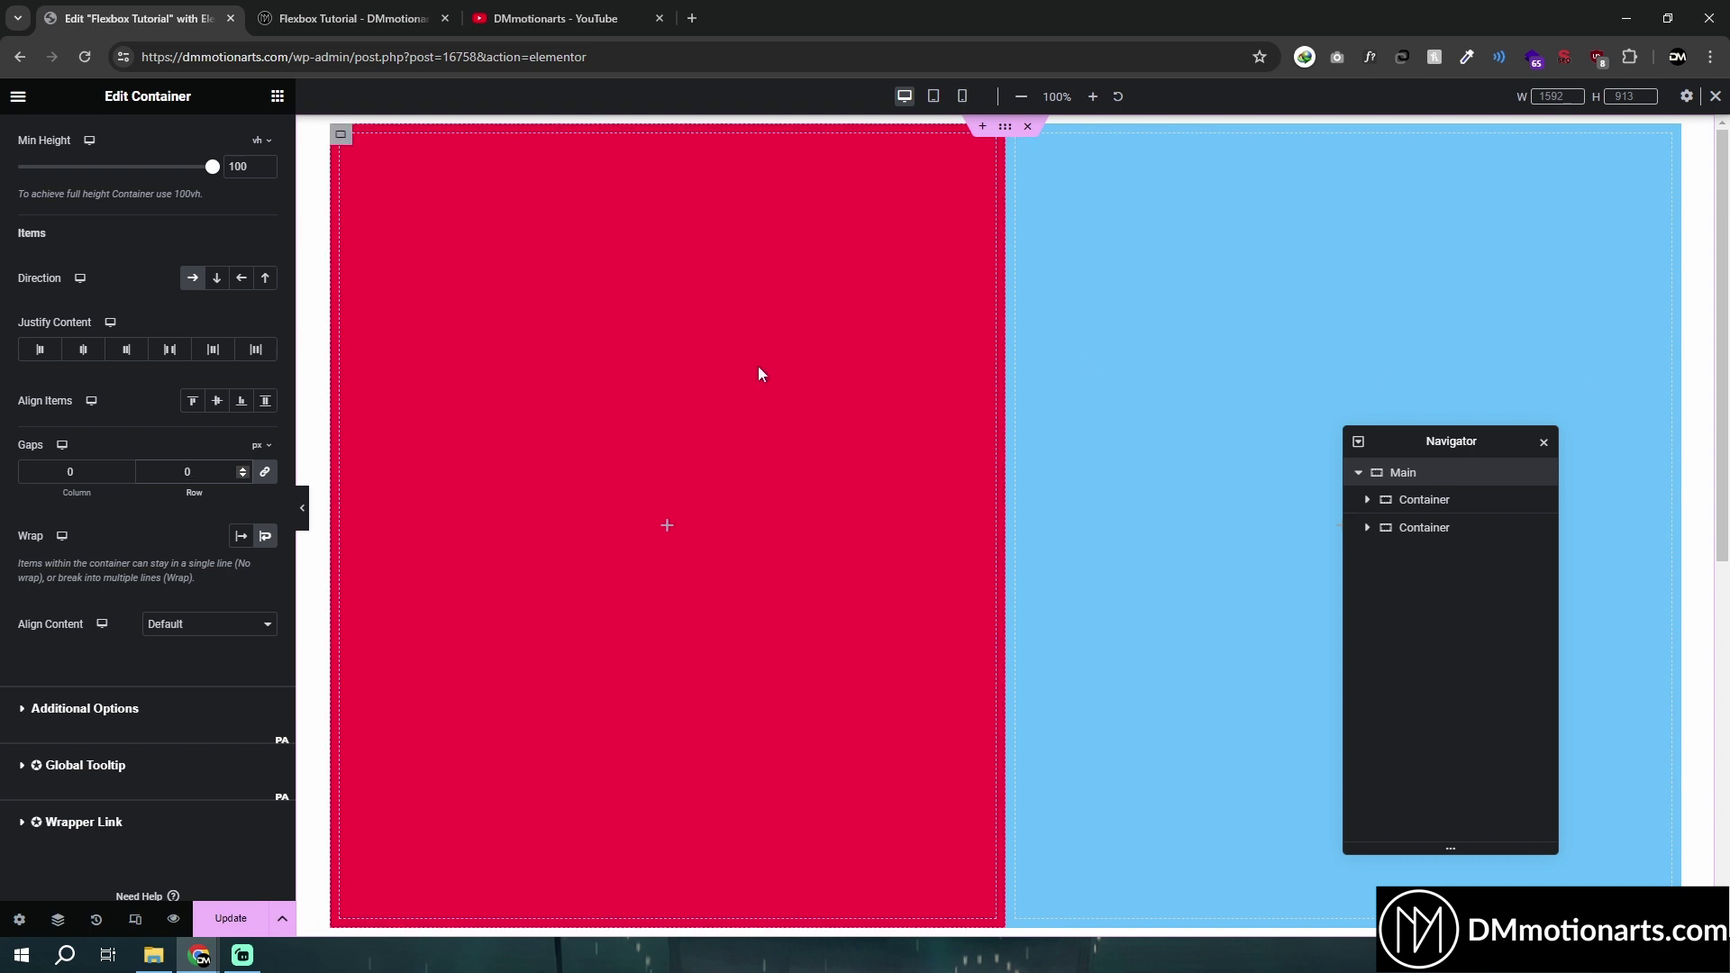
pyautogui.click(181, 475)
pyautogui.write('2')
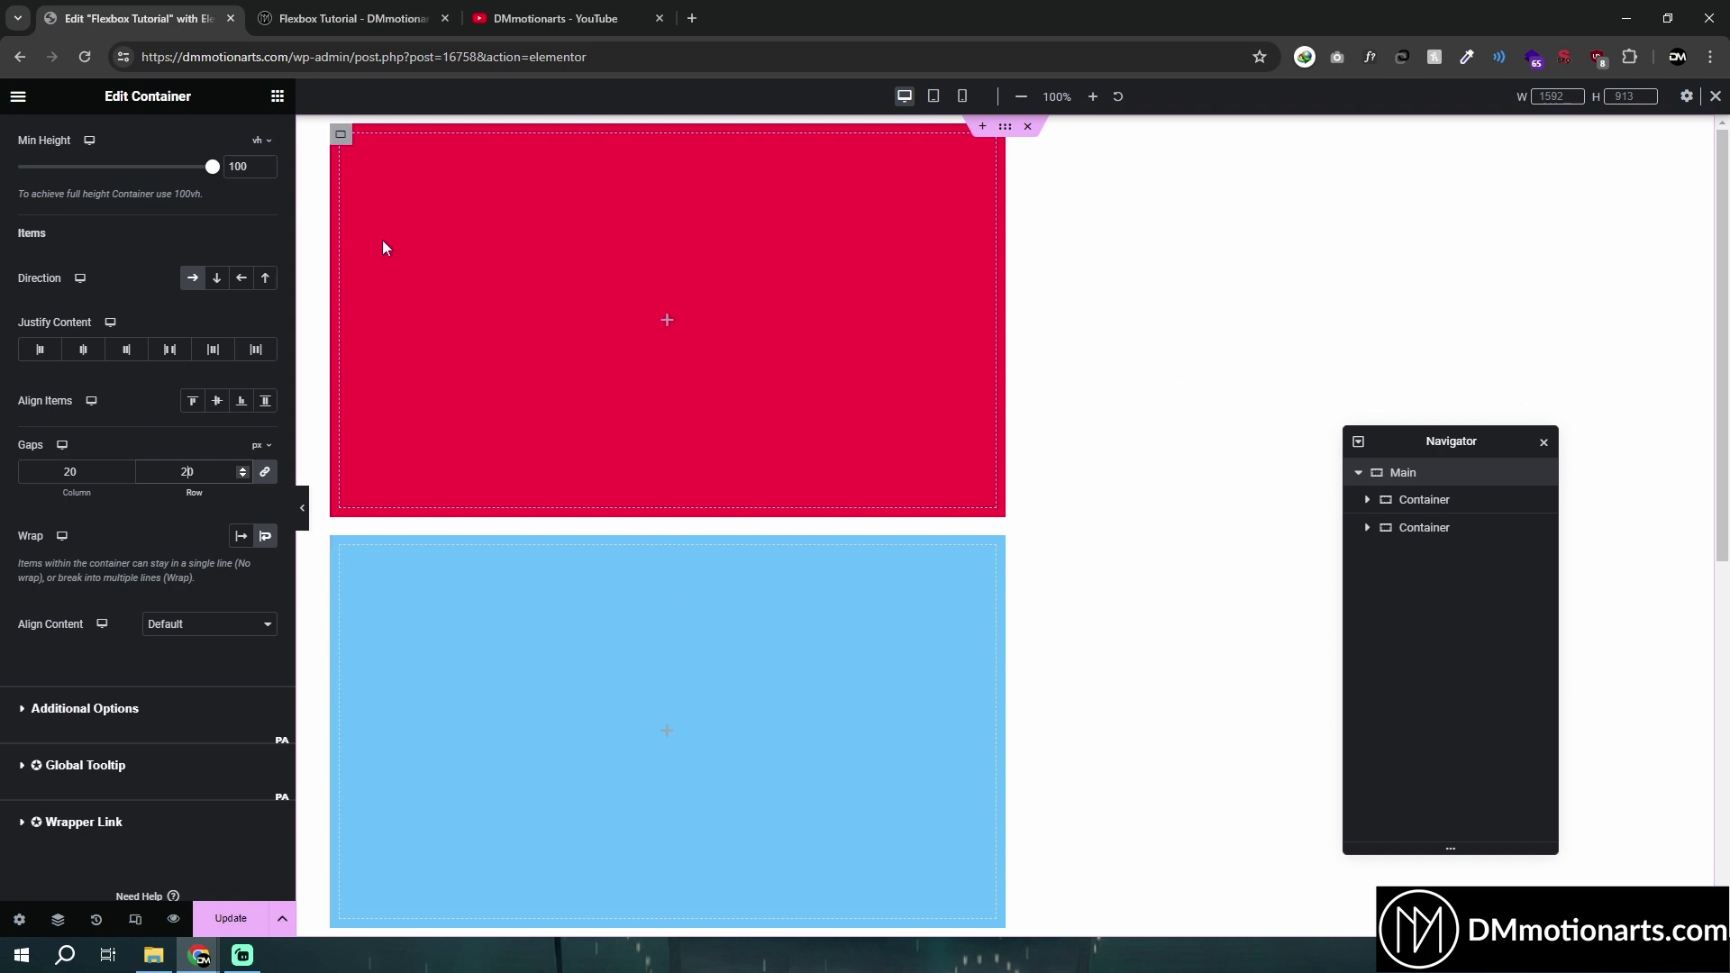
# Set the red container's width to 30%, duplicate the blue container and select Main
pyautogui.click(341, 134)
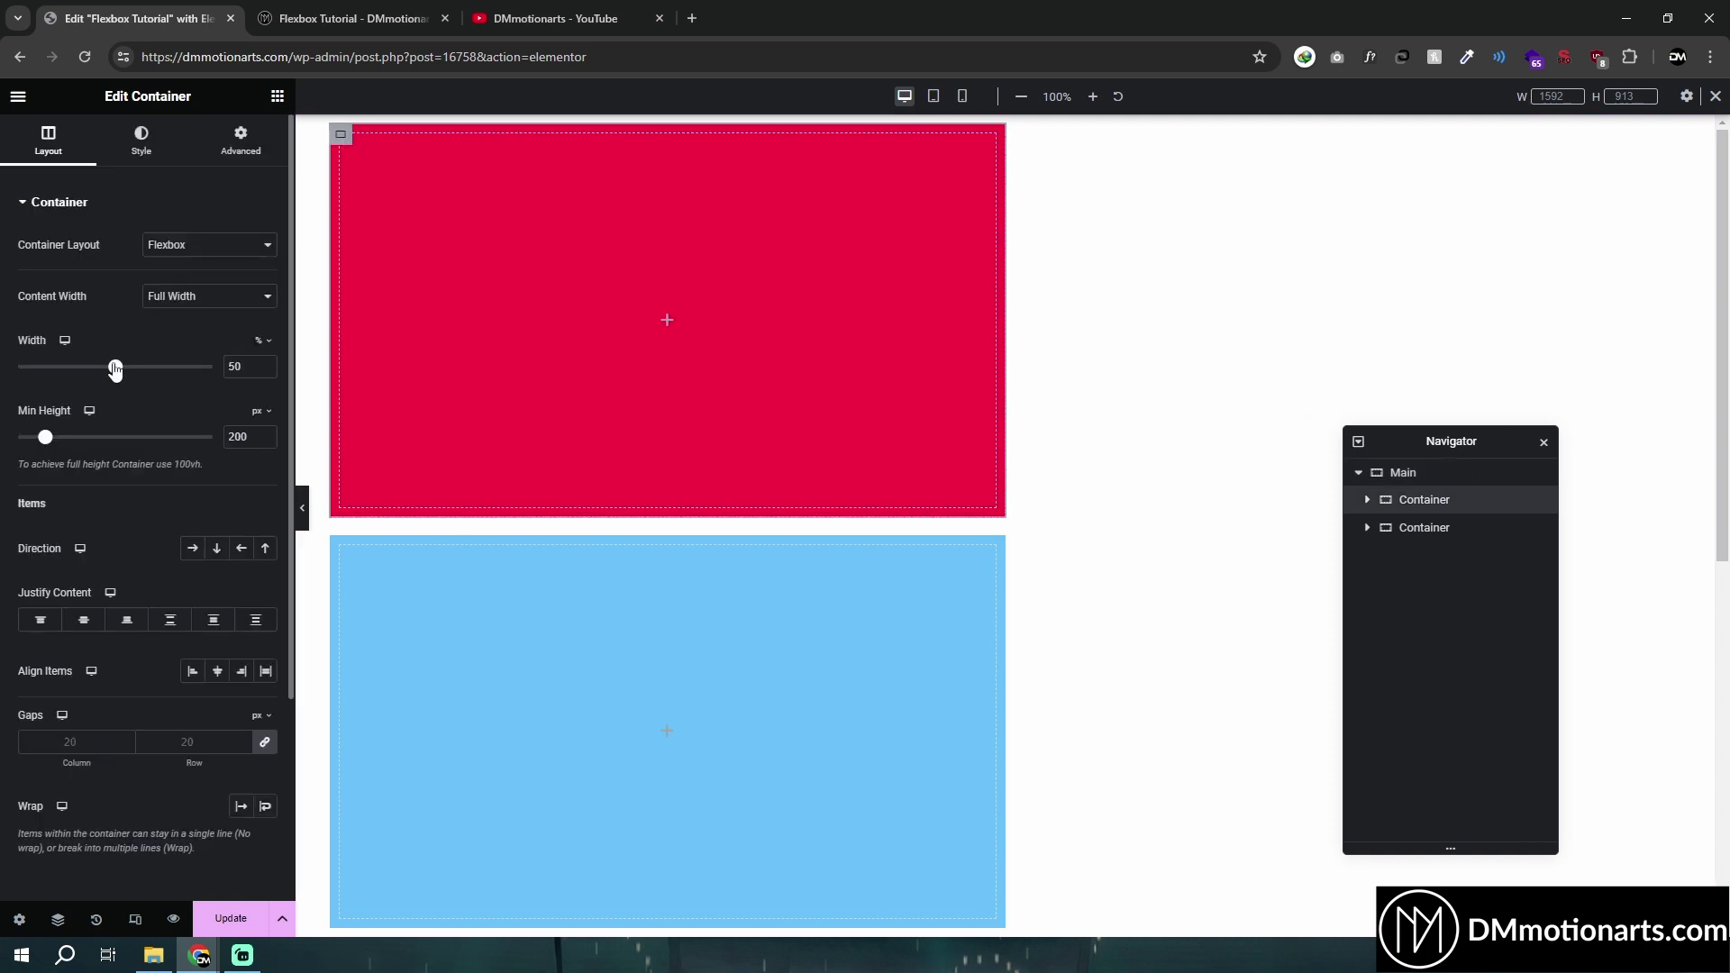
pyautogui.moveTo(115, 369); pyautogui.dragTo(76, 367)
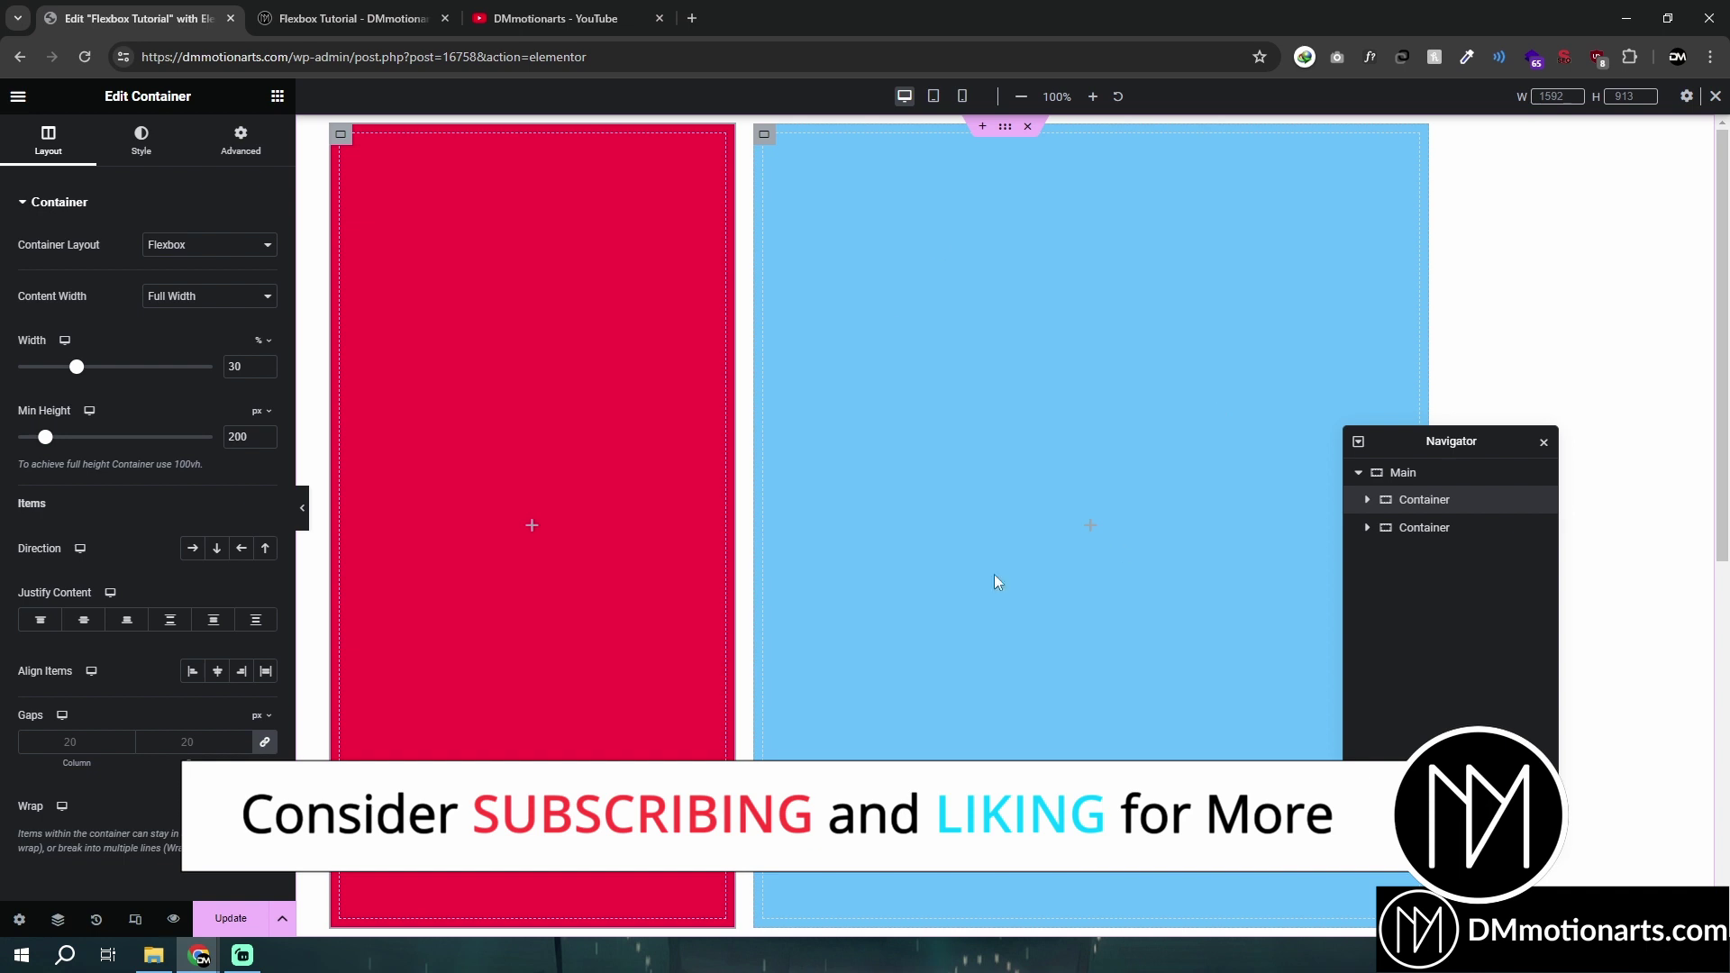
pyautogui.rightClick(765, 137)
pyautogui.click(787, 180)
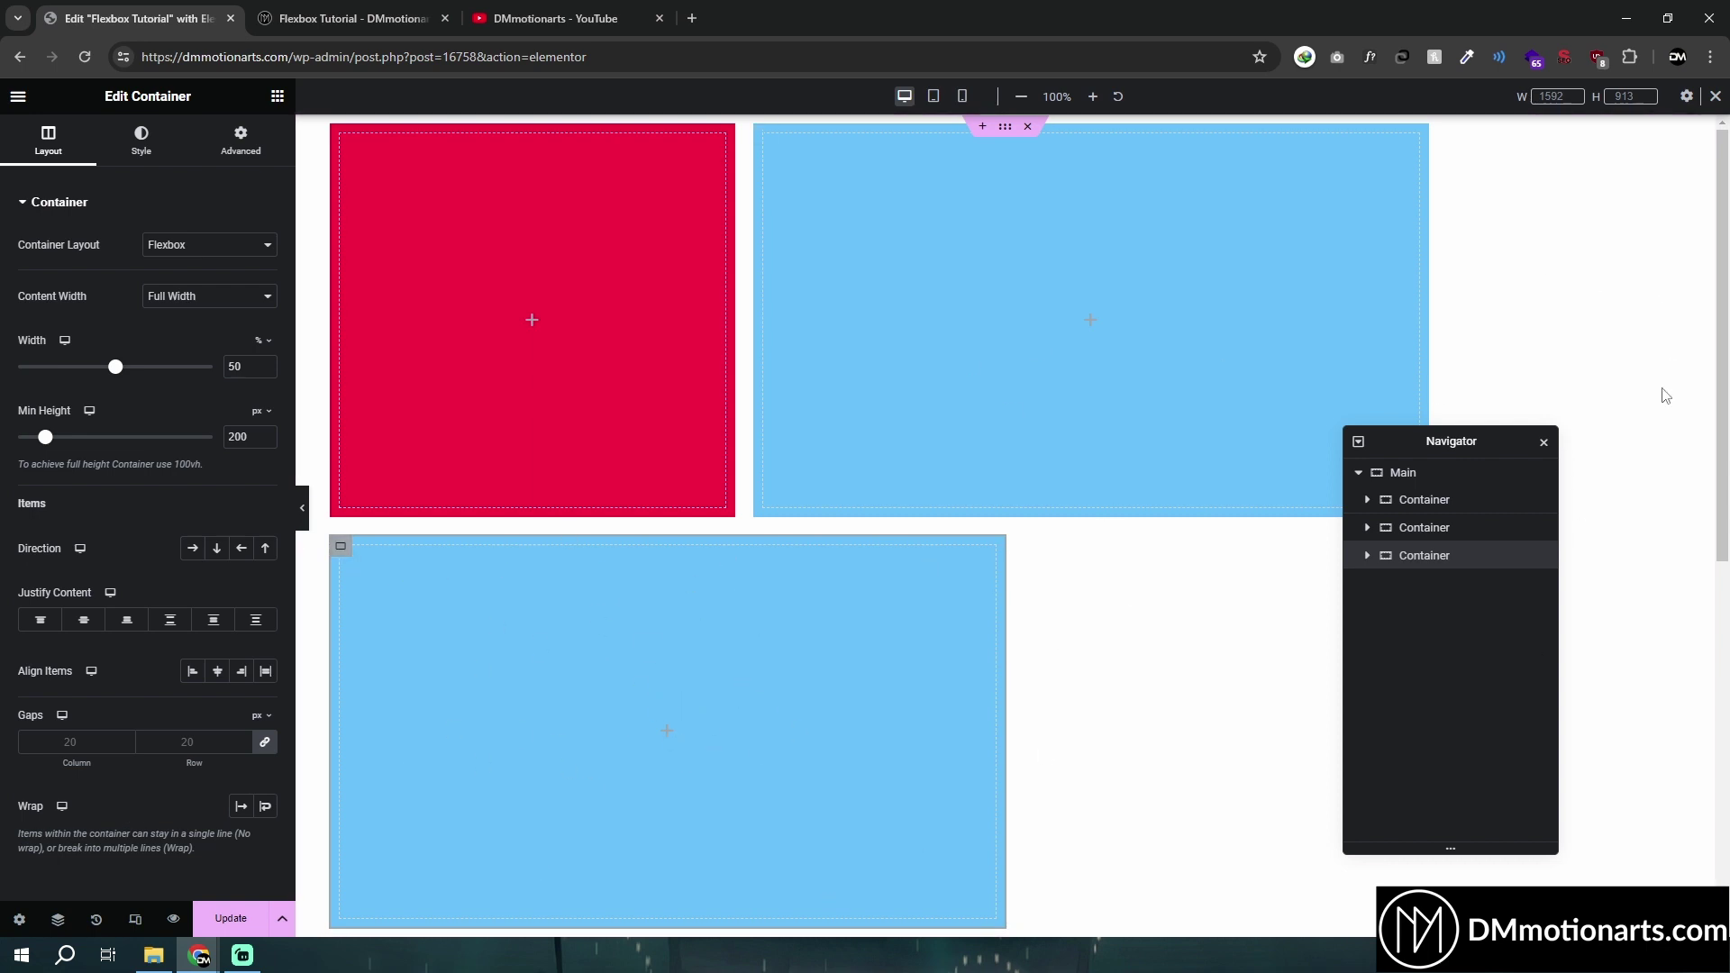
pyautogui.click(1004, 126)
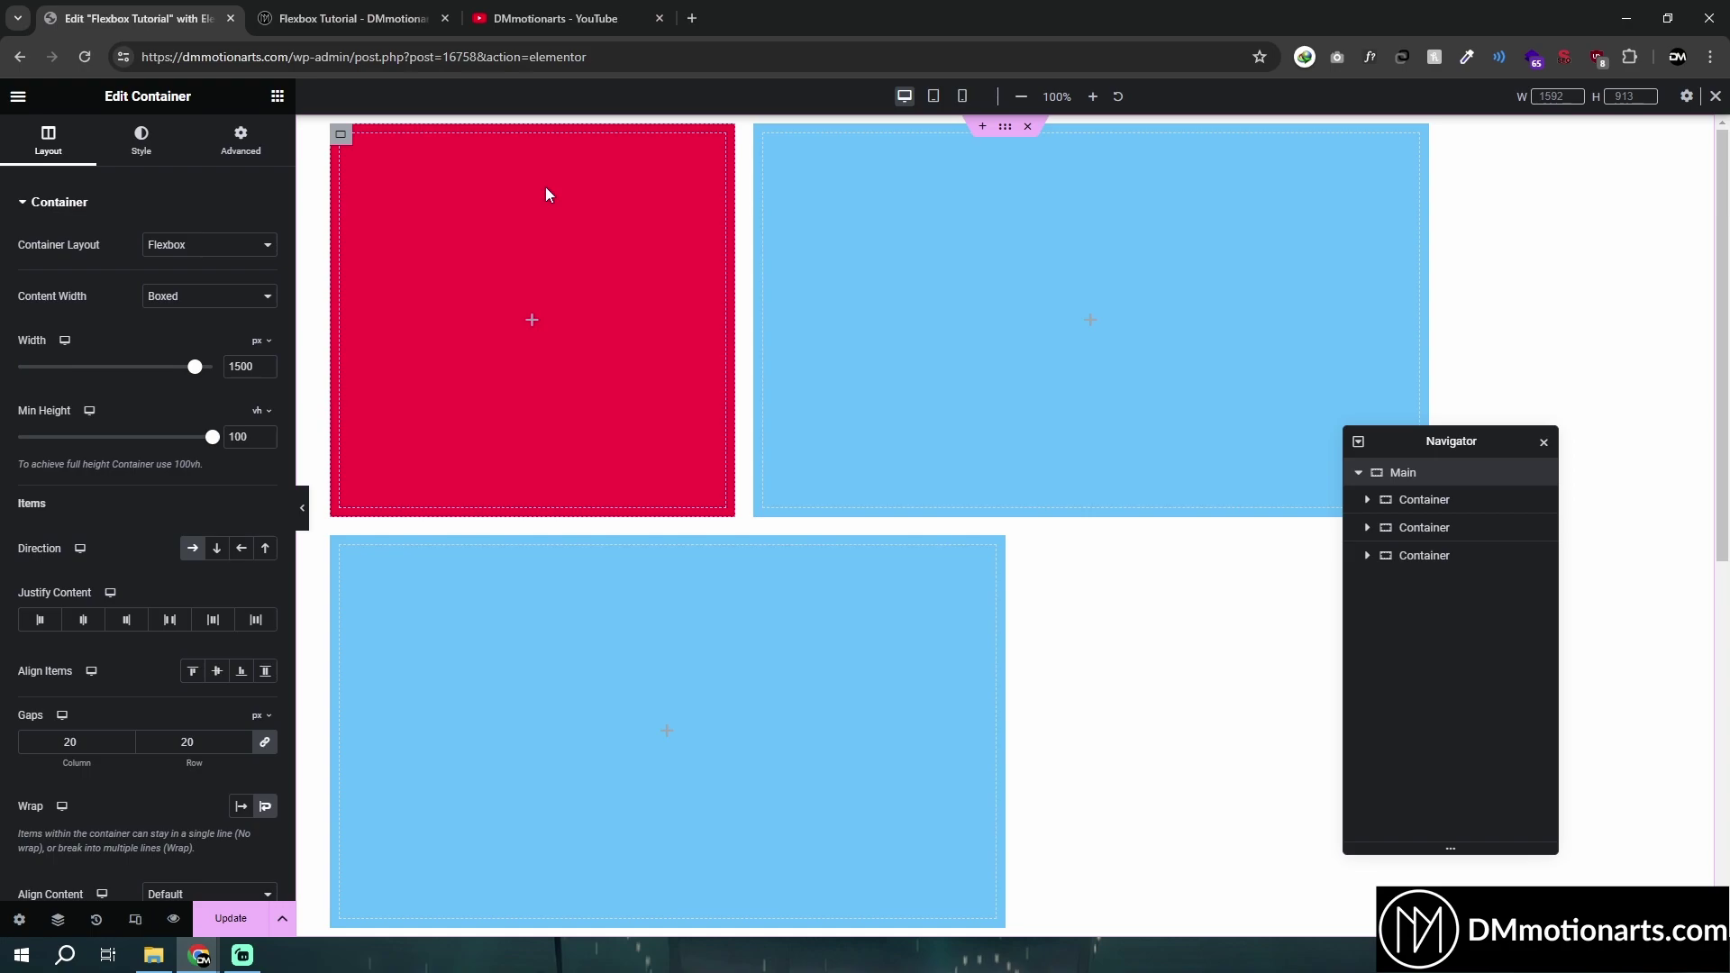
# Switch to the DMmotionarts YouTube page, look through its latest videos and return to the Elementor editor
pyautogui.click(565, 9)
pyautogui.scroll(10, 359, 494)
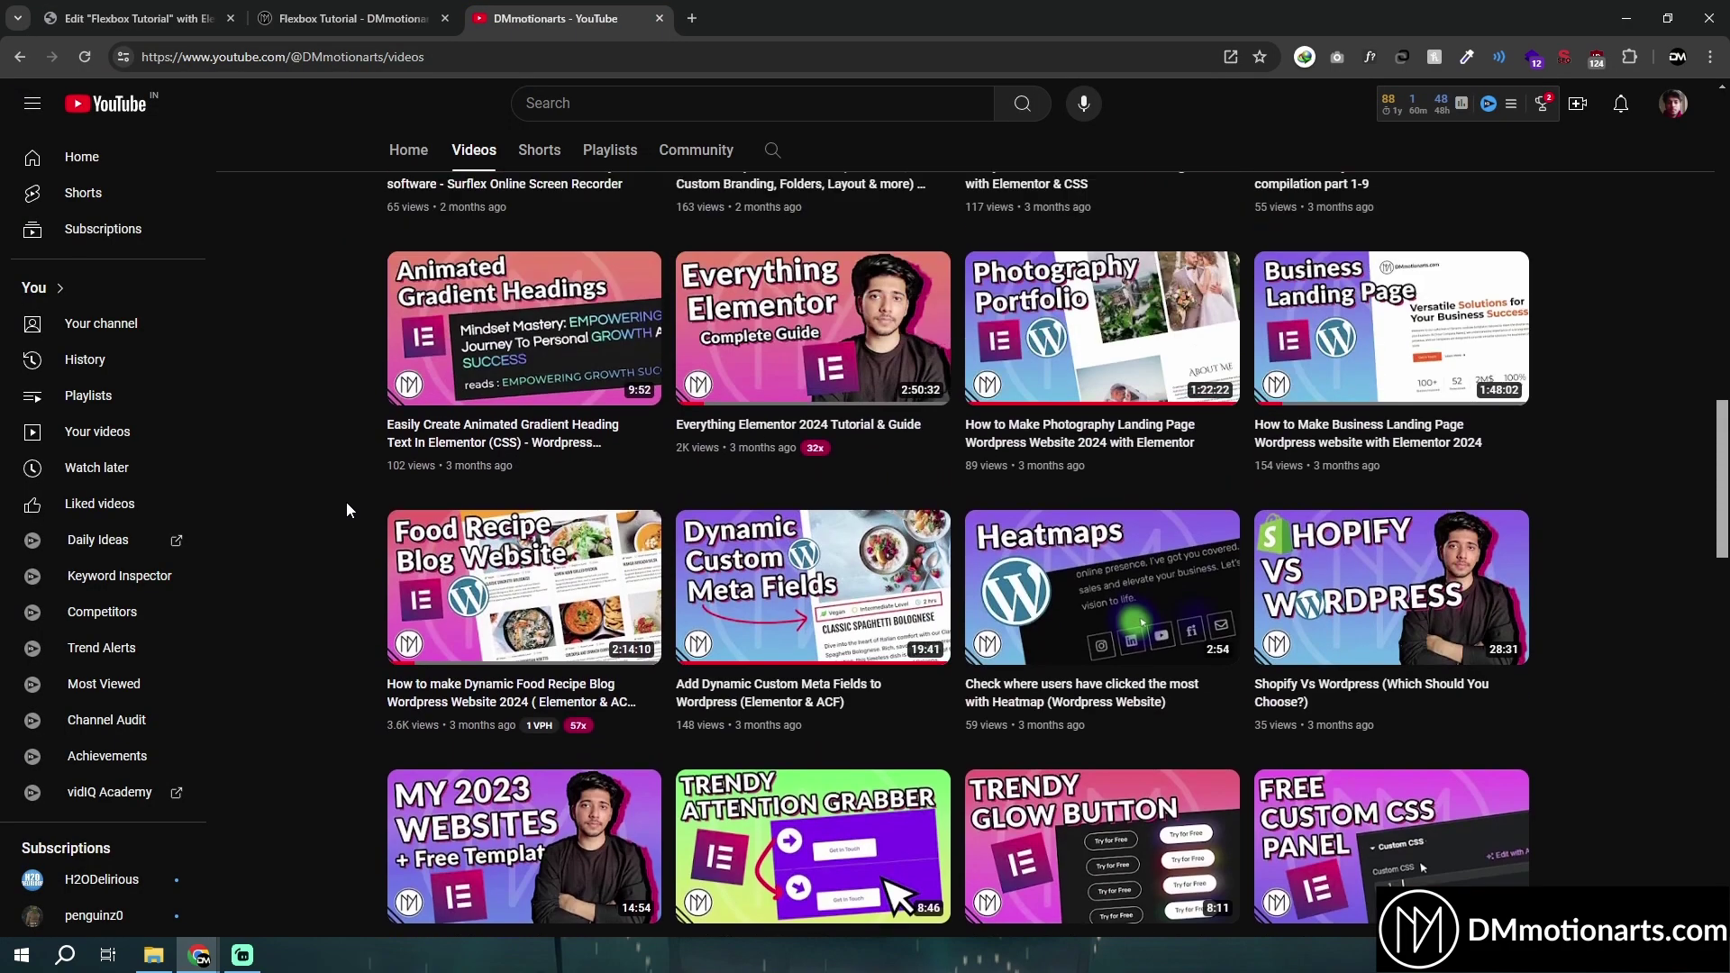
pyautogui.scroll(15, 346, 509)
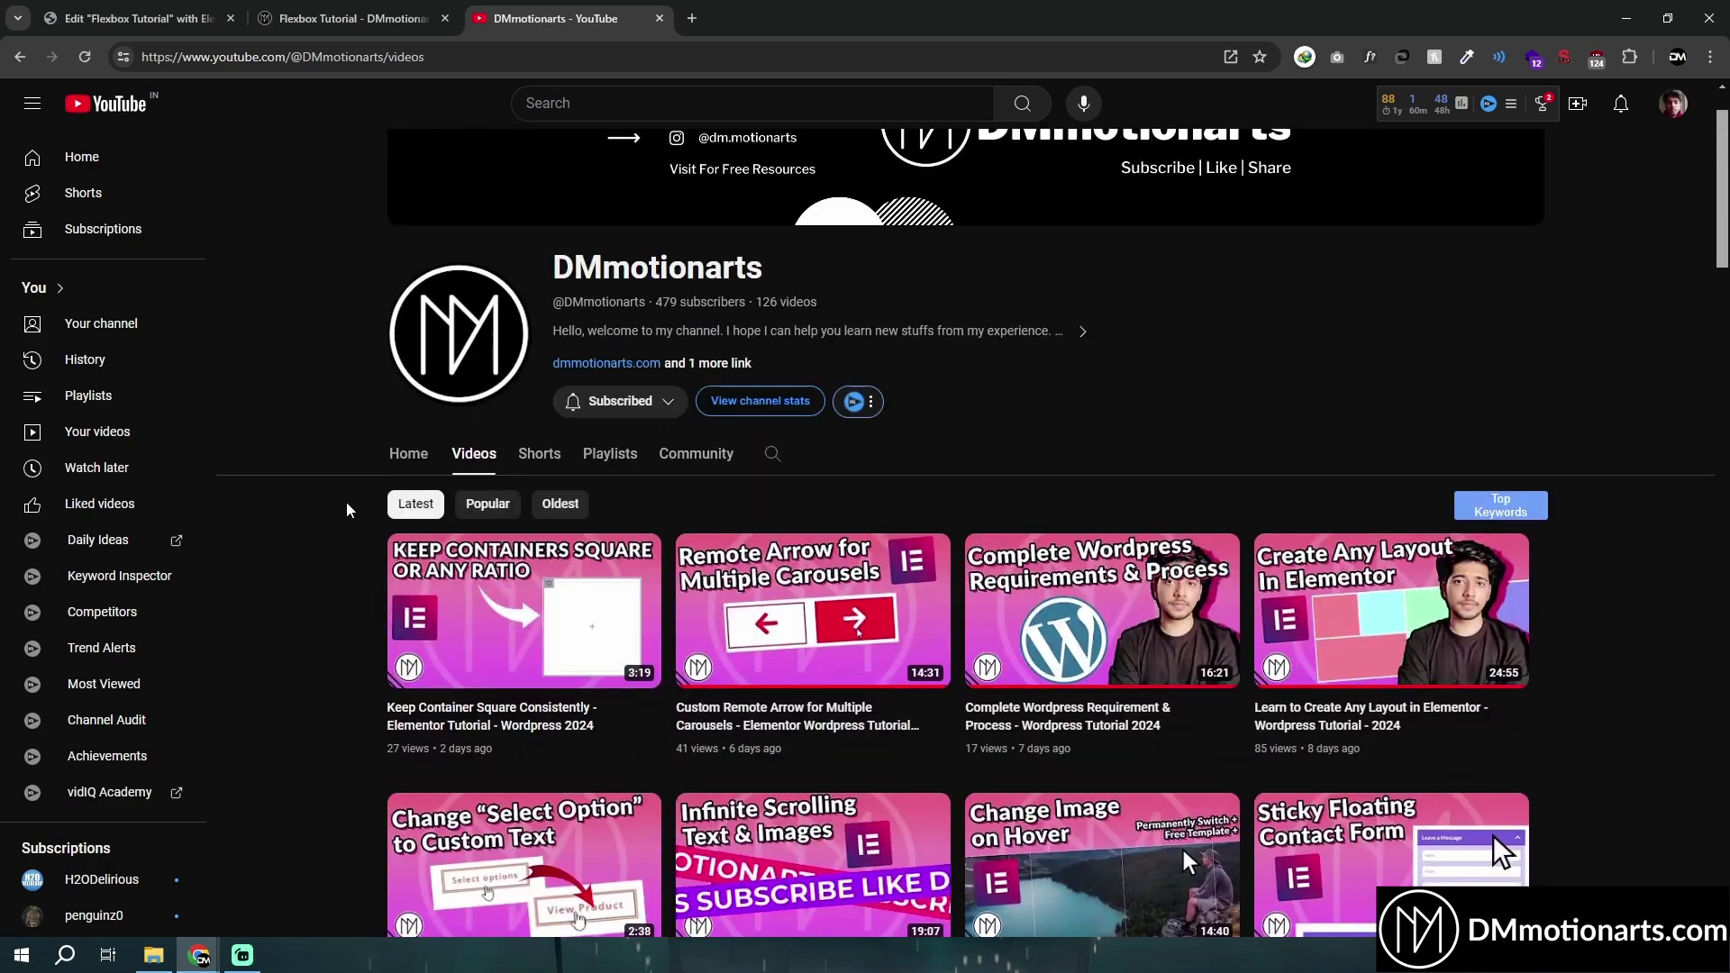
pyautogui.scroll(-2, 332, 510)
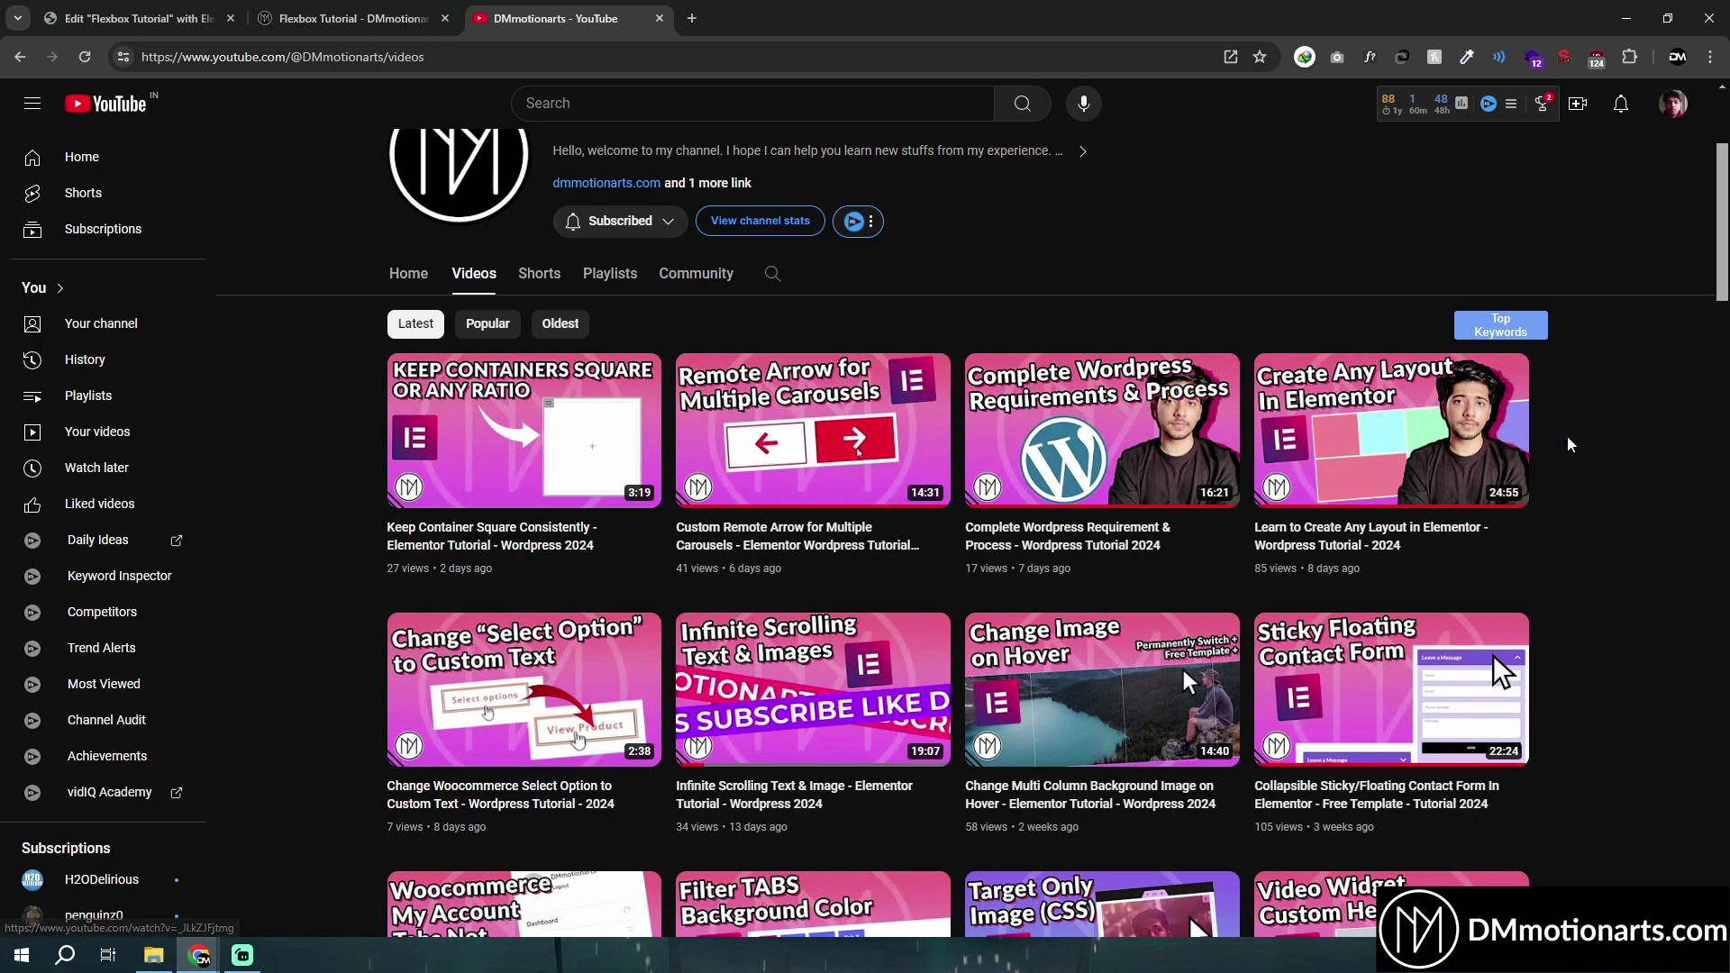
pyautogui.hotkey('ctrl', '1')
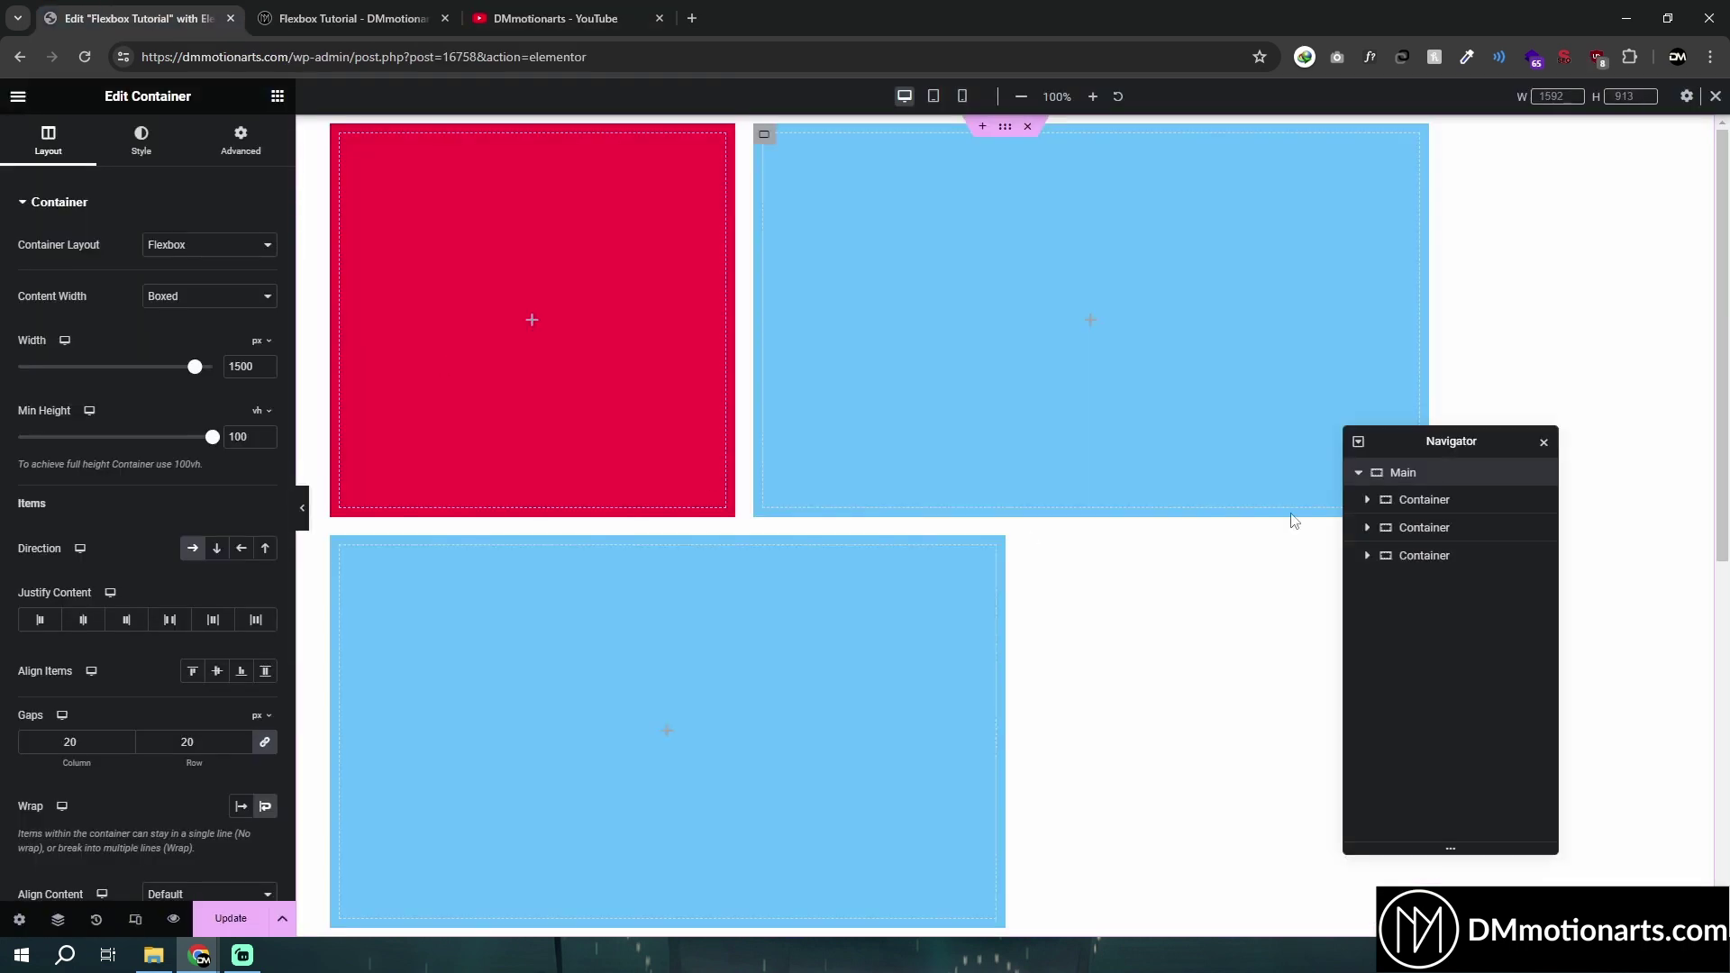
pyautogui.hotkey('ctrl', '3')
pyautogui.hotkey('ctrl', '1')
# Try Main's align content setting at Center and Start, then restore it to Default
pyautogui.scroll(-1, 225, 721)
pyautogui.scroll(-2, 535, 587)
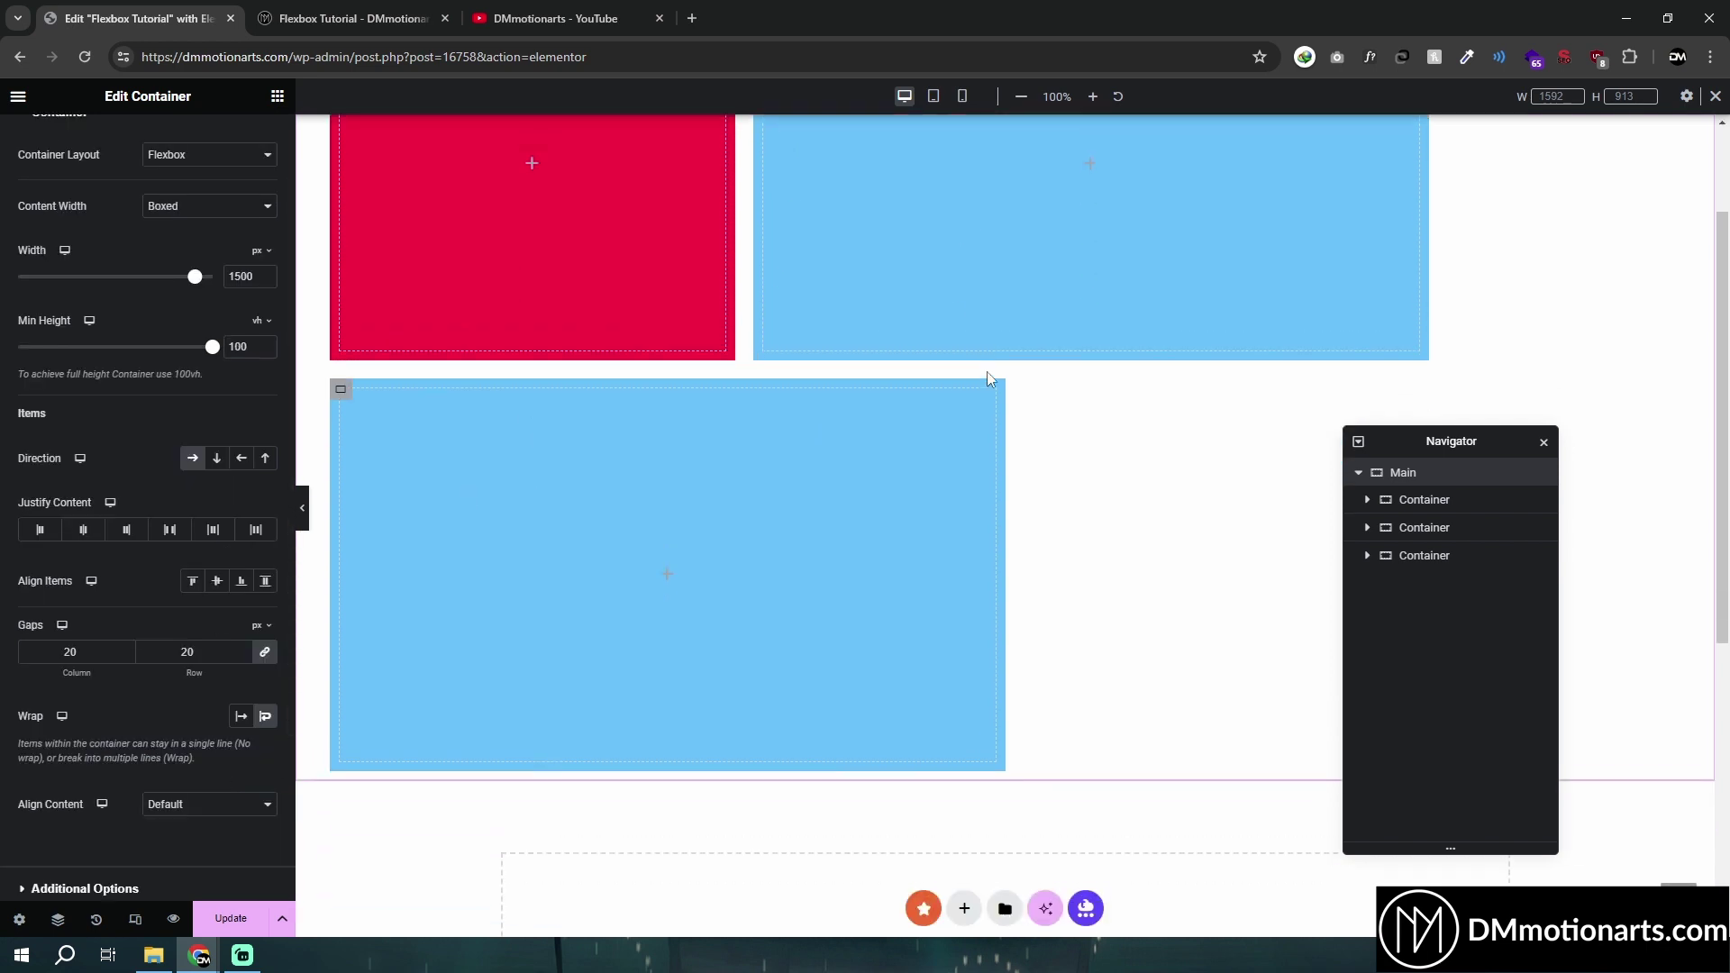
pyautogui.scroll(2, 986, 371)
pyautogui.click(214, 804)
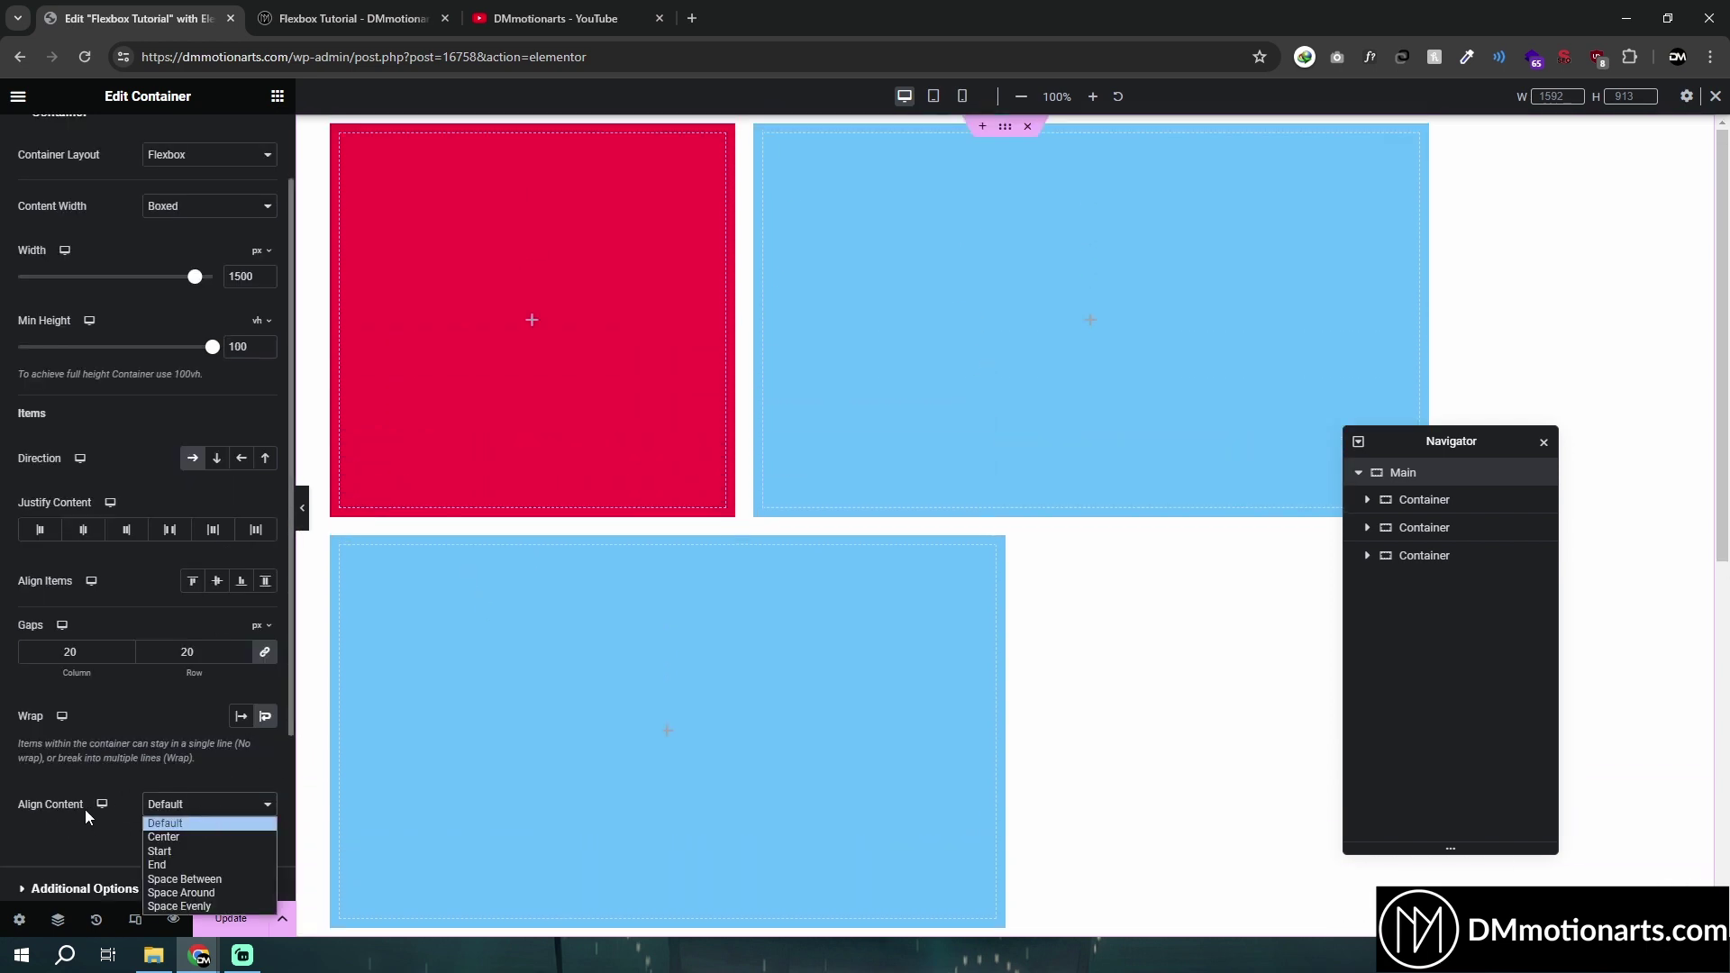
pyautogui.press('Escape')
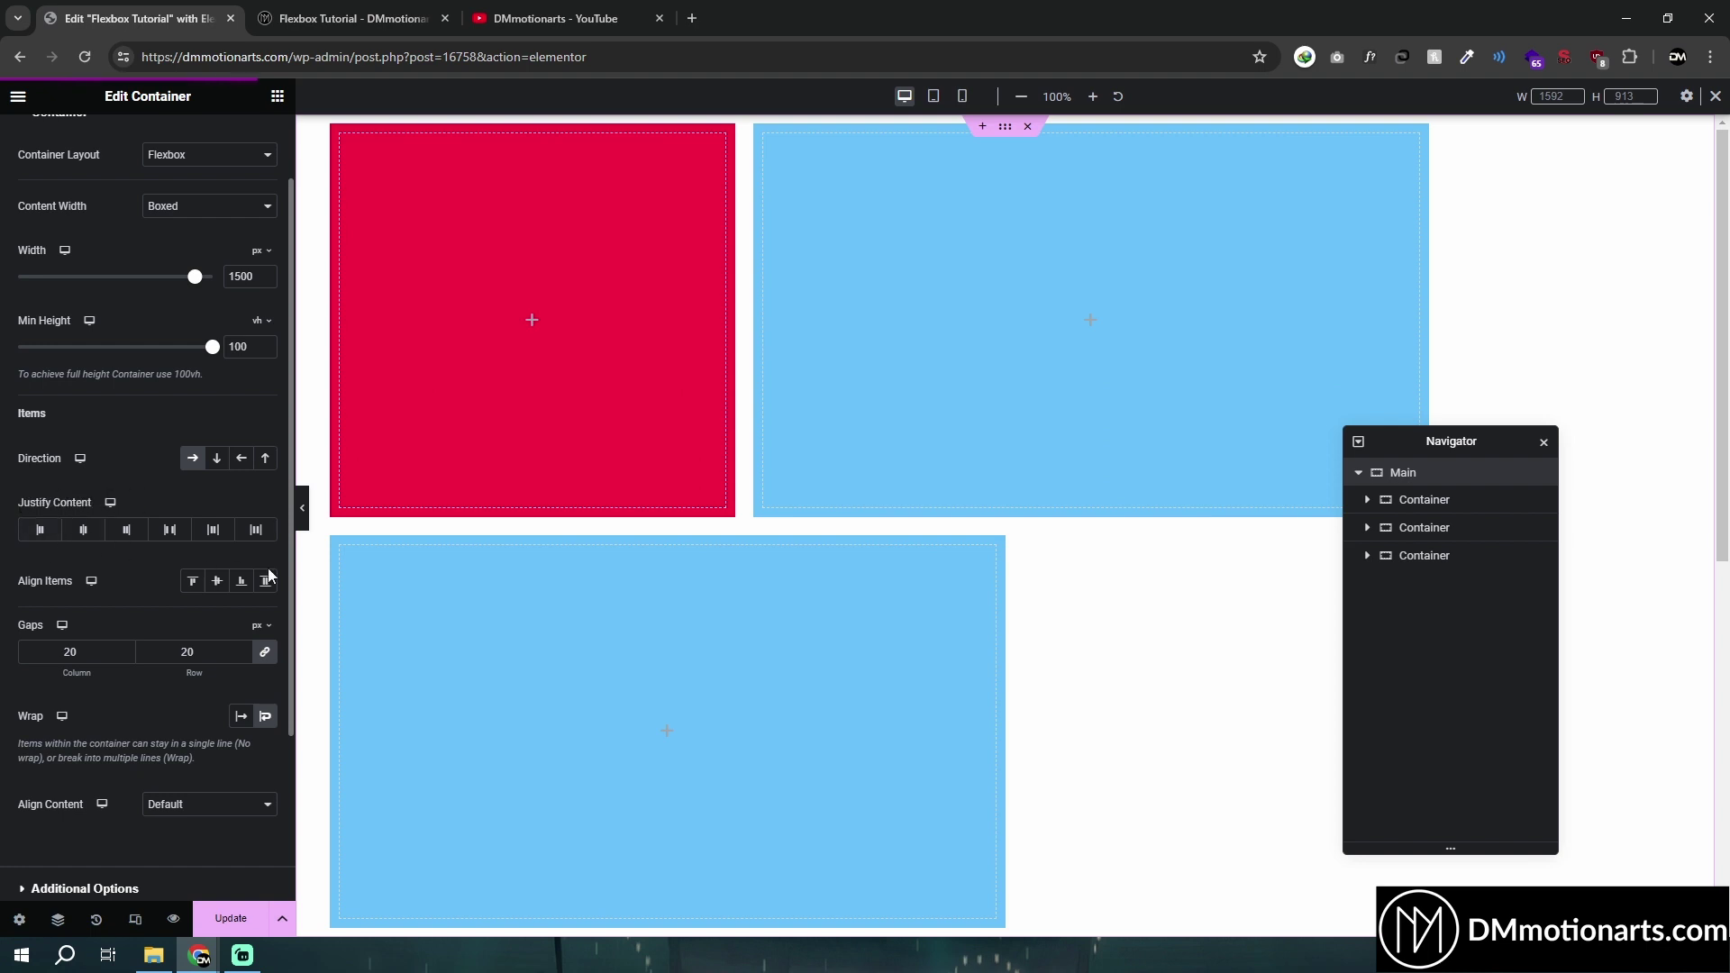
pyautogui.click(203, 804)
pyautogui.click(189, 837)
pyautogui.click(193, 810)
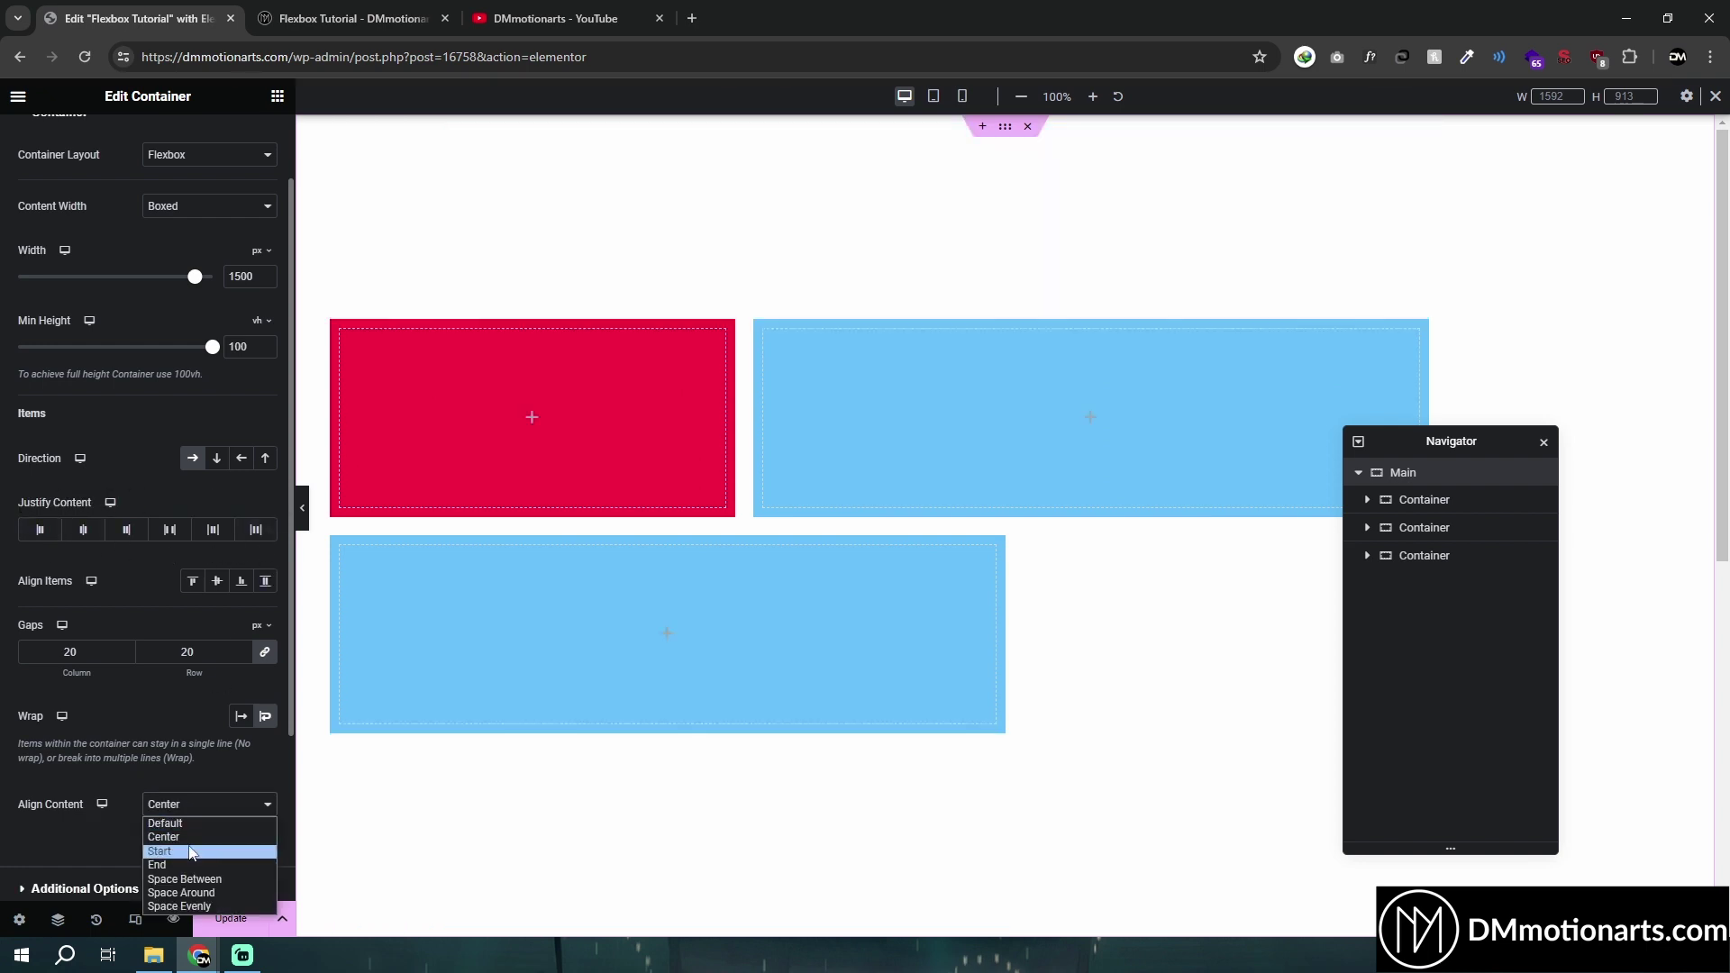
pyautogui.click(190, 851)
pyautogui.click(204, 811)
pyautogui.click(201, 826)
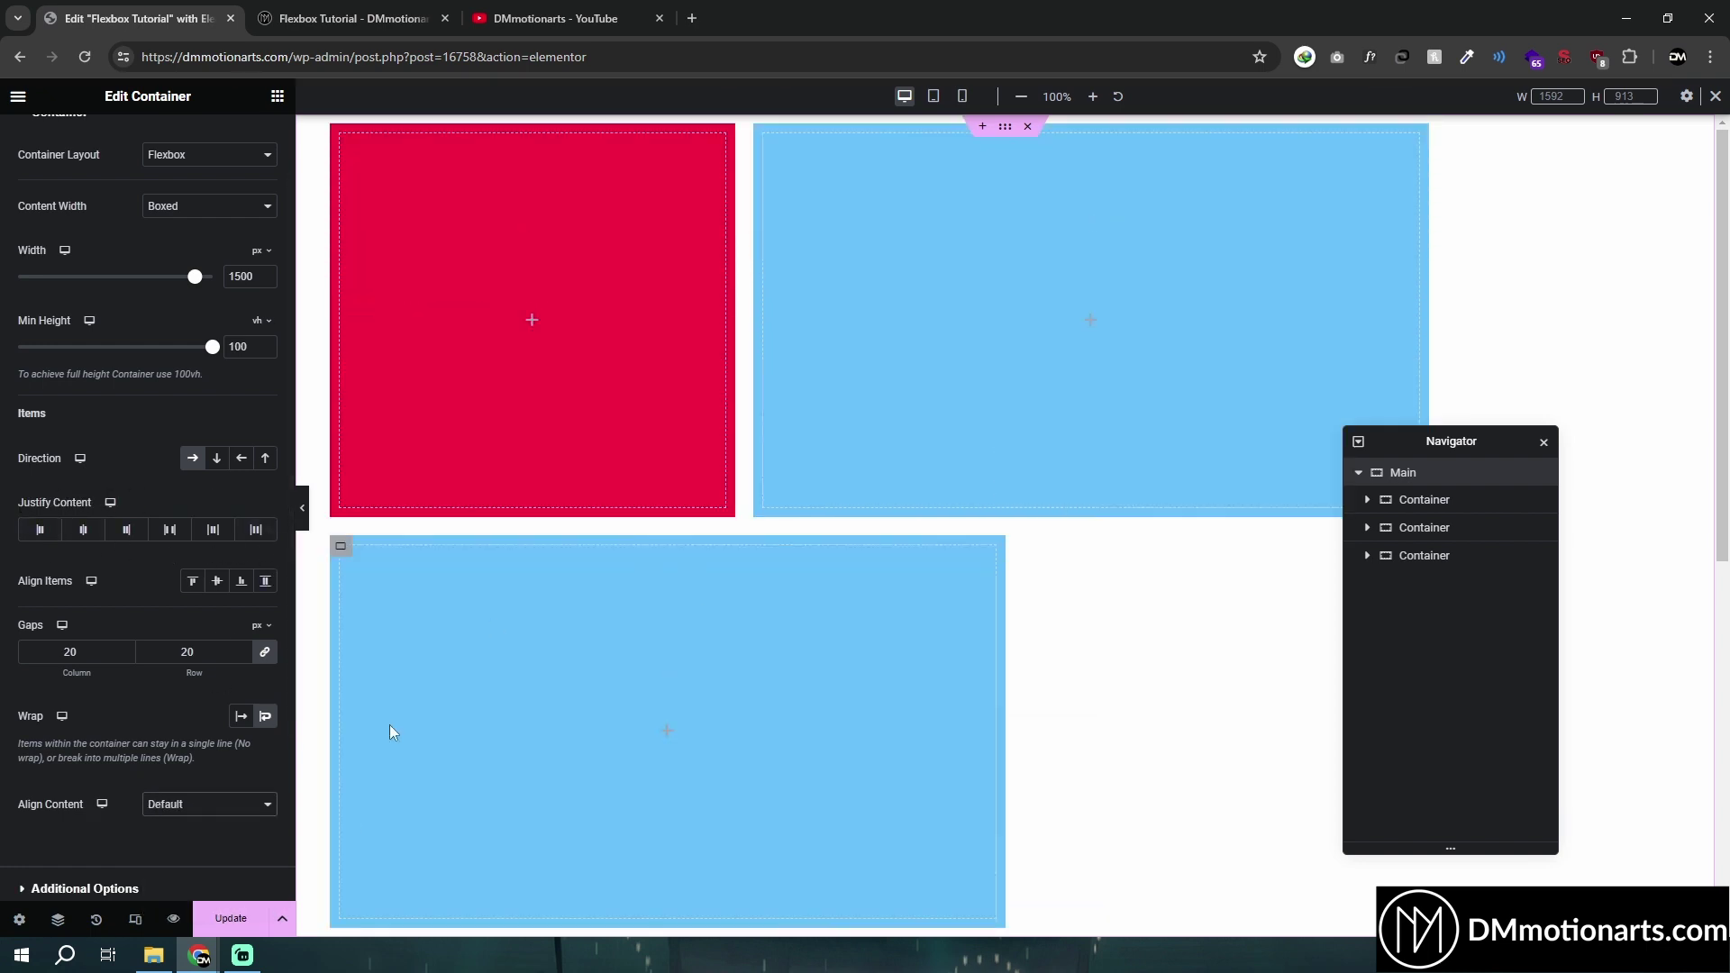
# Compare the Center and Start content alignments on Main once more and return to Default
pyautogui.click(206, 811)
pyautogui.click(192, 841)
pyautogui.click(205, 804)
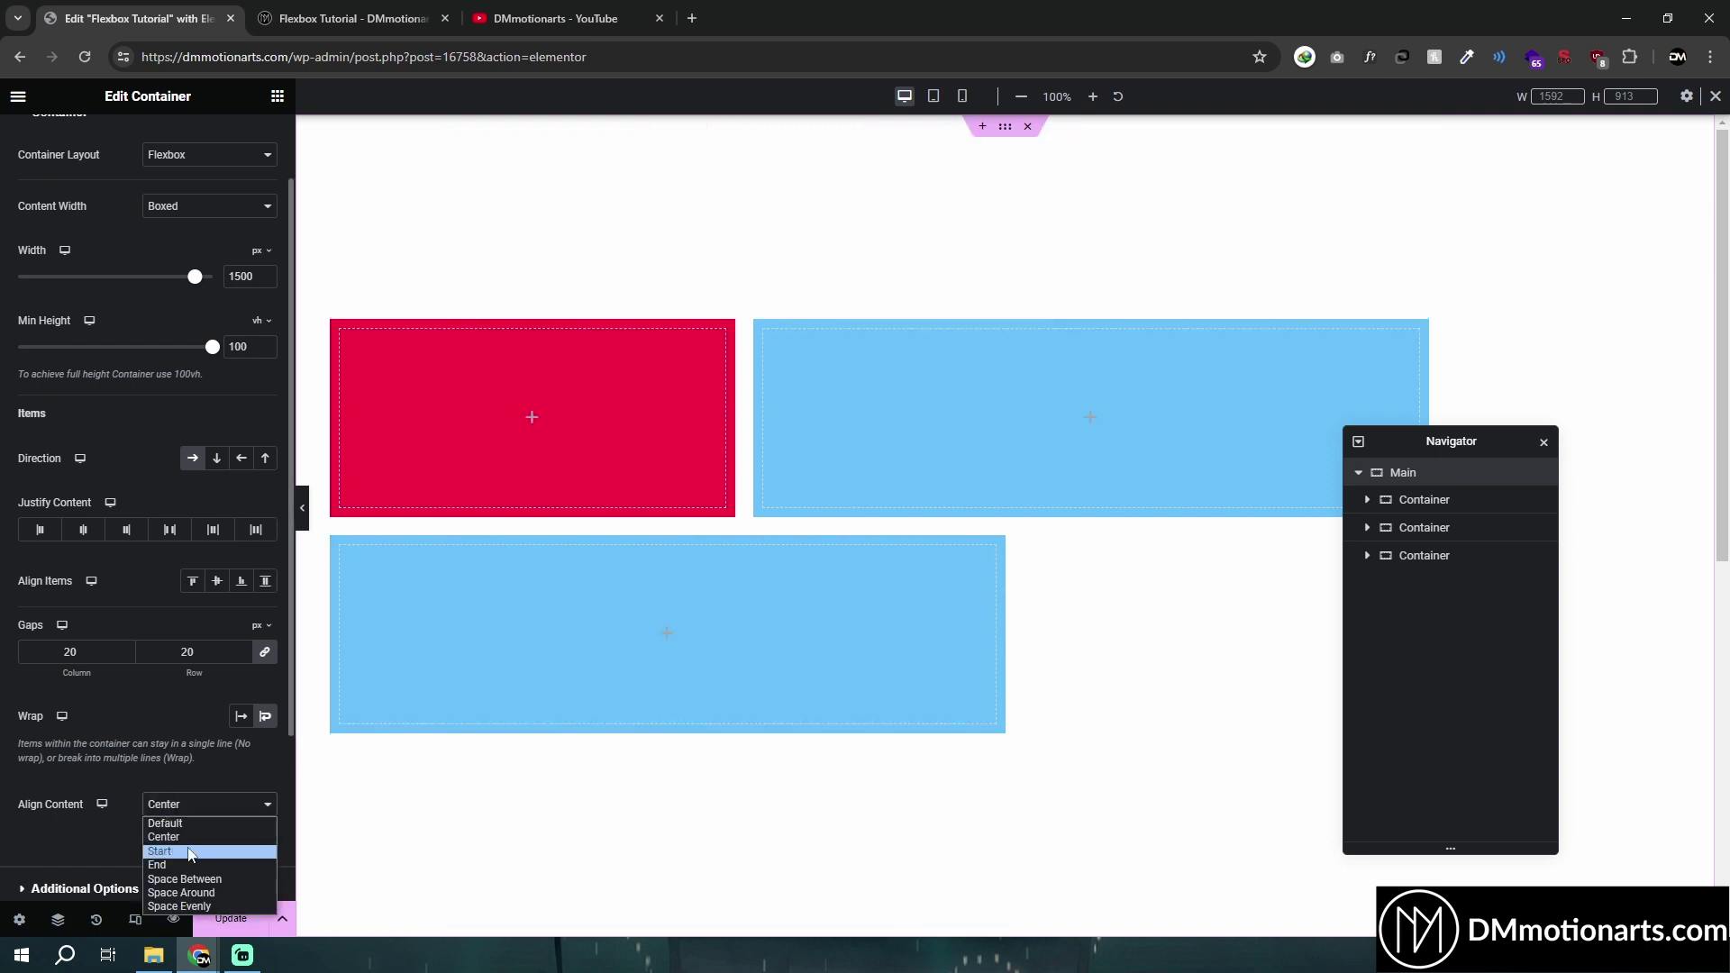
pyautogui.click(181, 851)
pyautogui.click(205, 805)
pyautogui.click(183, 824)
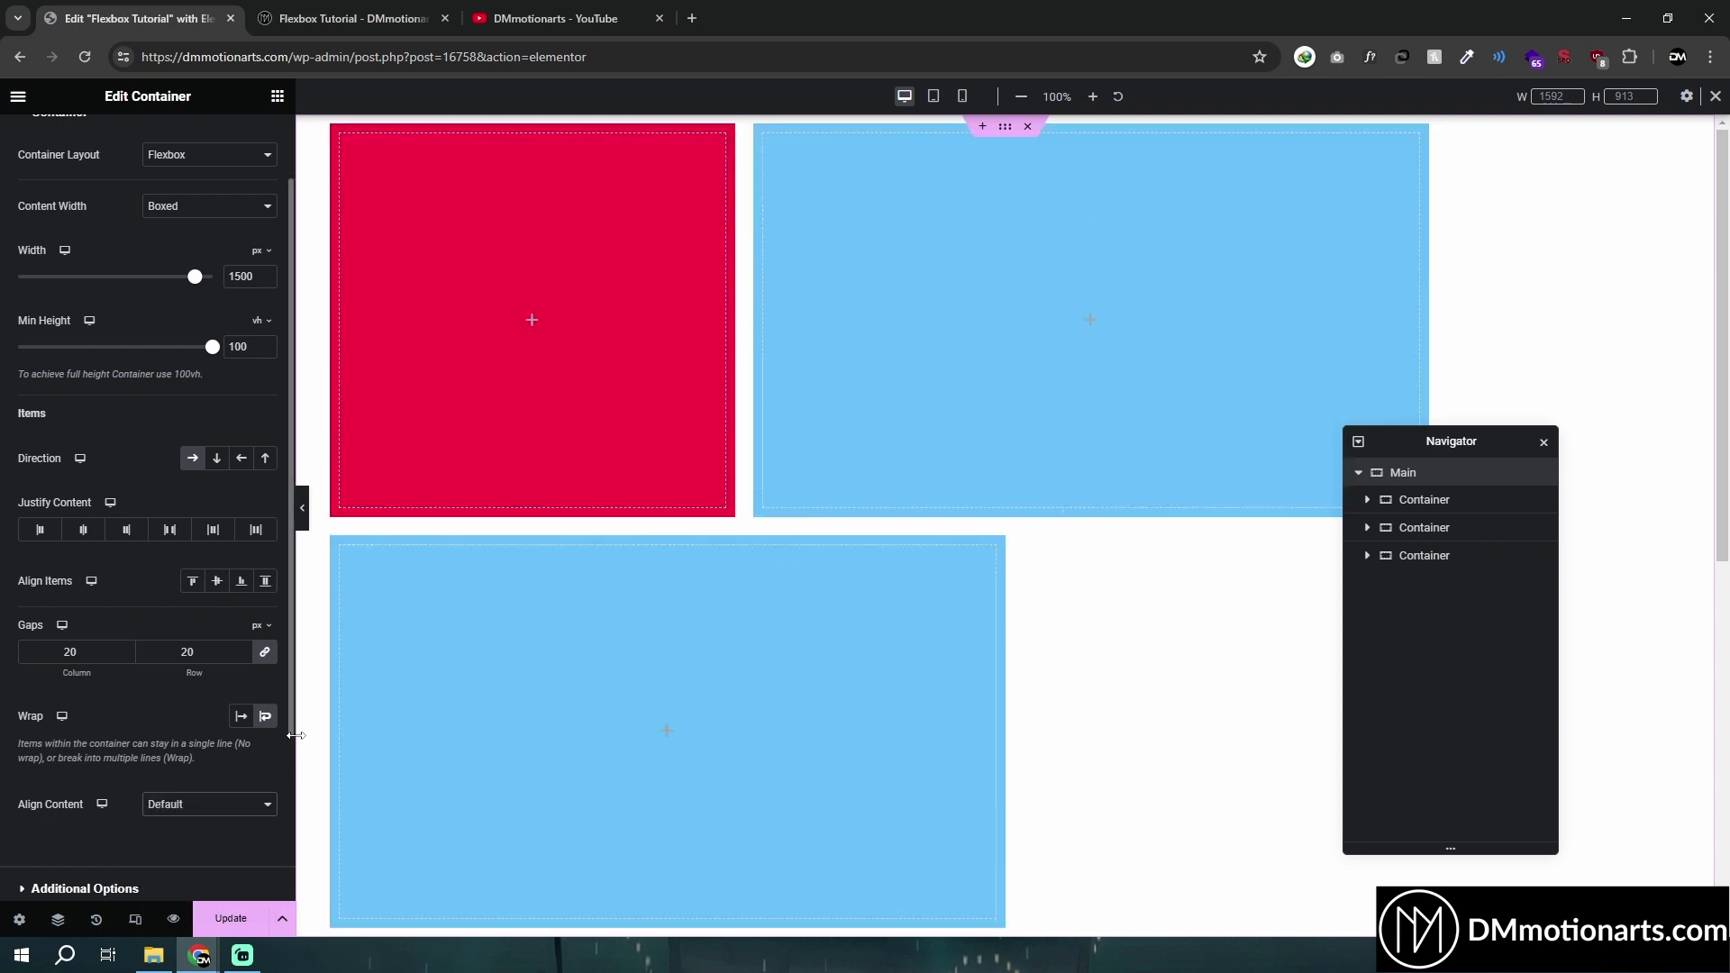
# Open the additional options of the lower blue container and examine its overflow choices
pyautogui.scroll(-2, 99, 713)
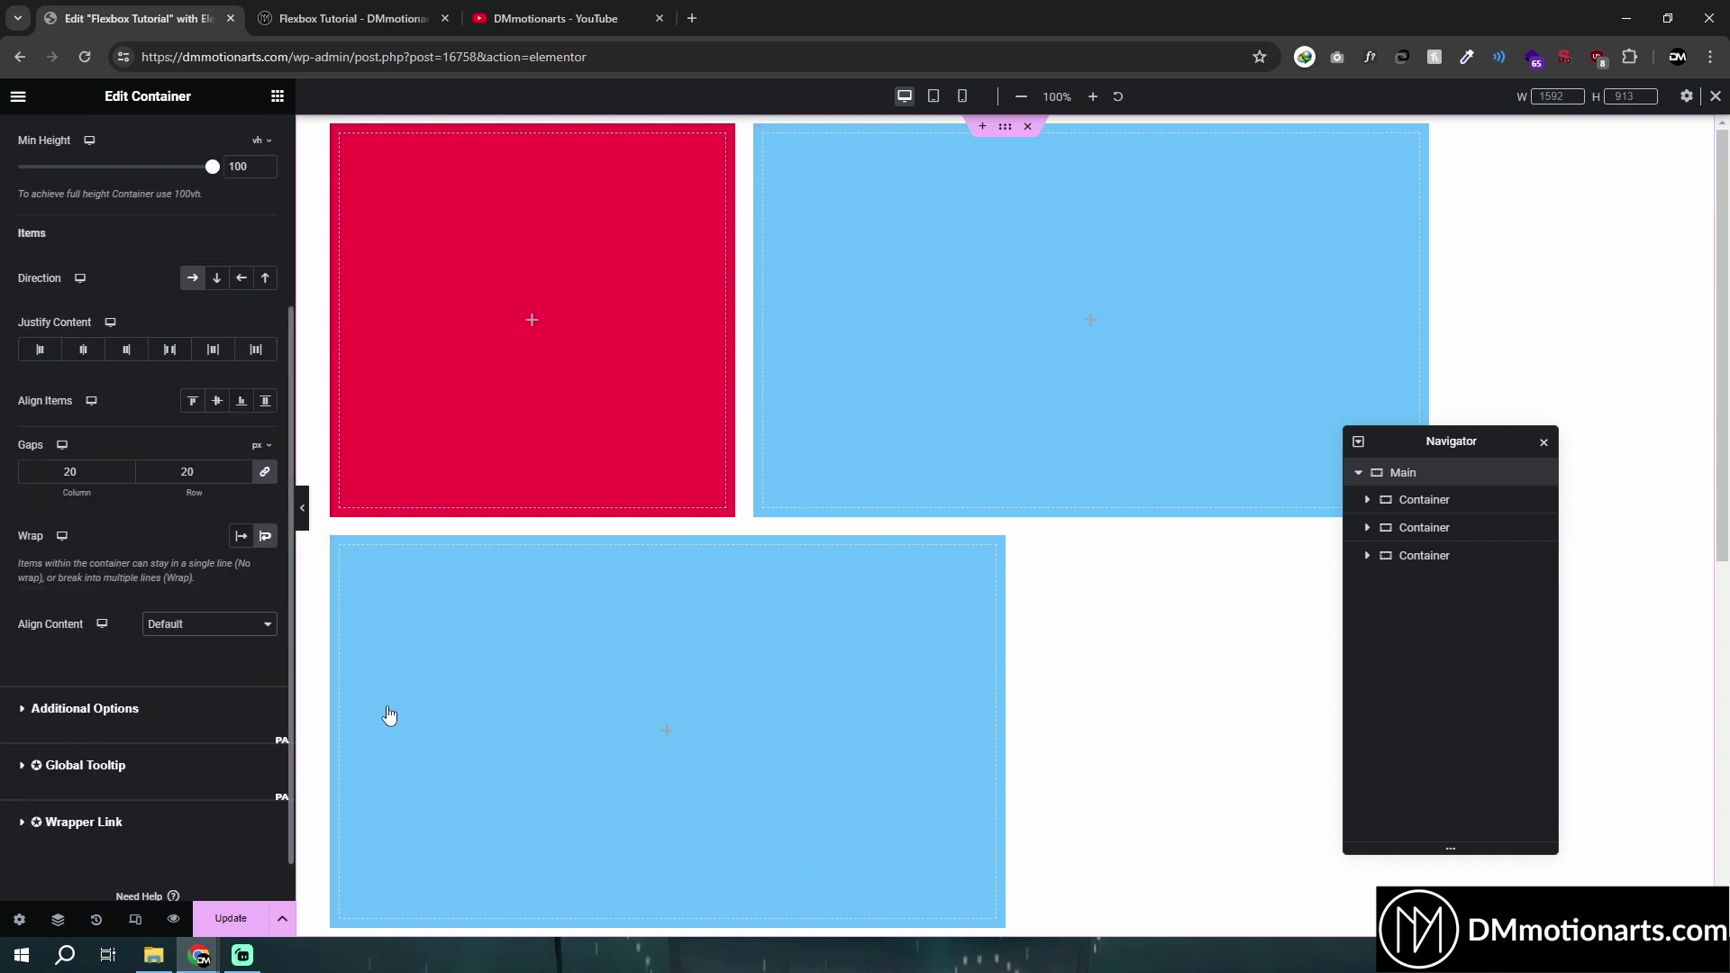
pyautogui.scroll(-8, 607, 598)
pyautogui.scroll(7, 919, 536)
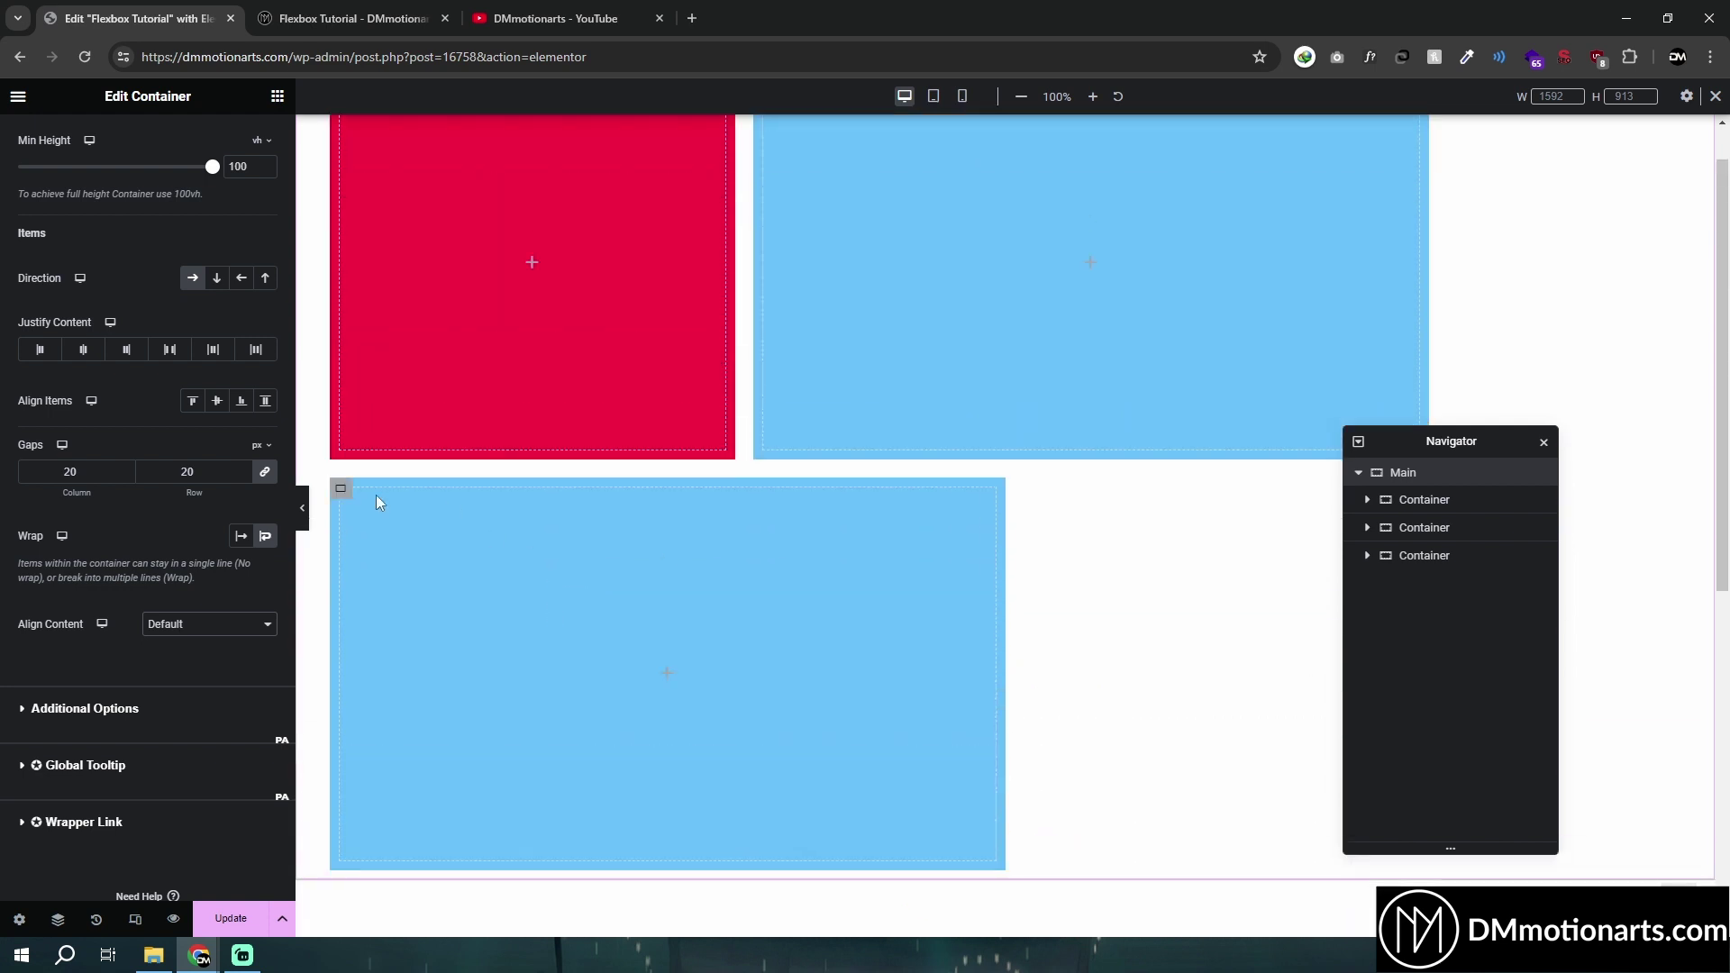
pyautogui.click(341, 489)
pyautogui.scroll(-3, 31, 664)
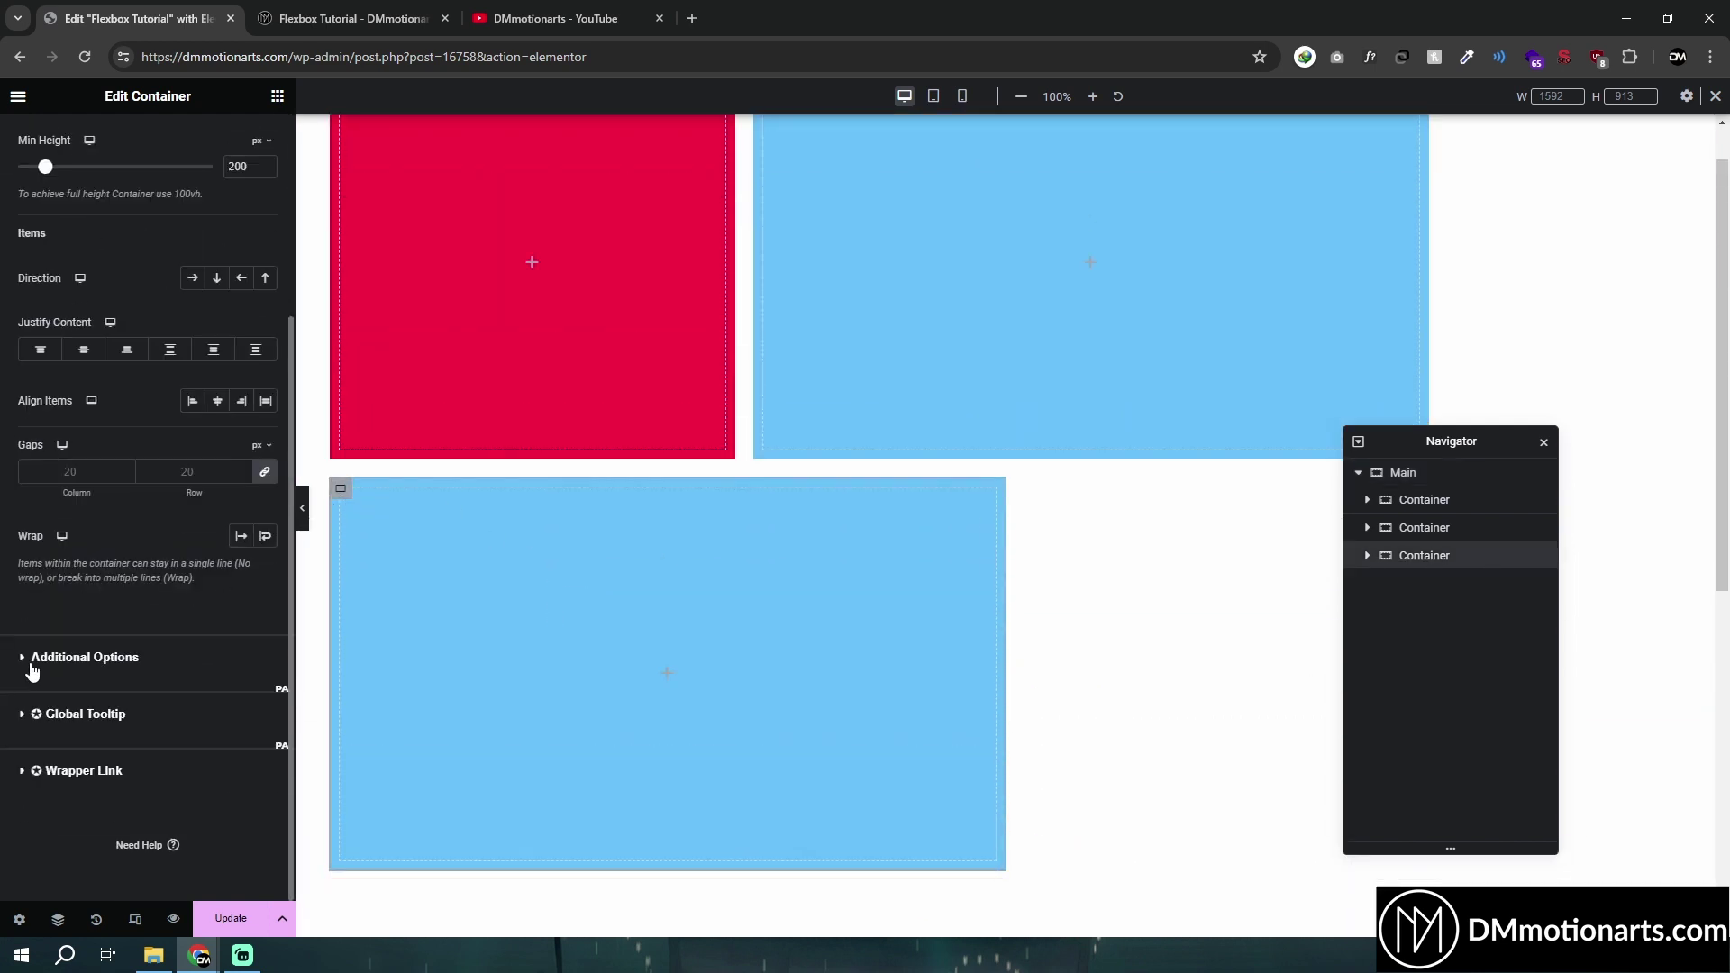
pyautogui.click(36, 659)
pyautogui.click(239, 289)
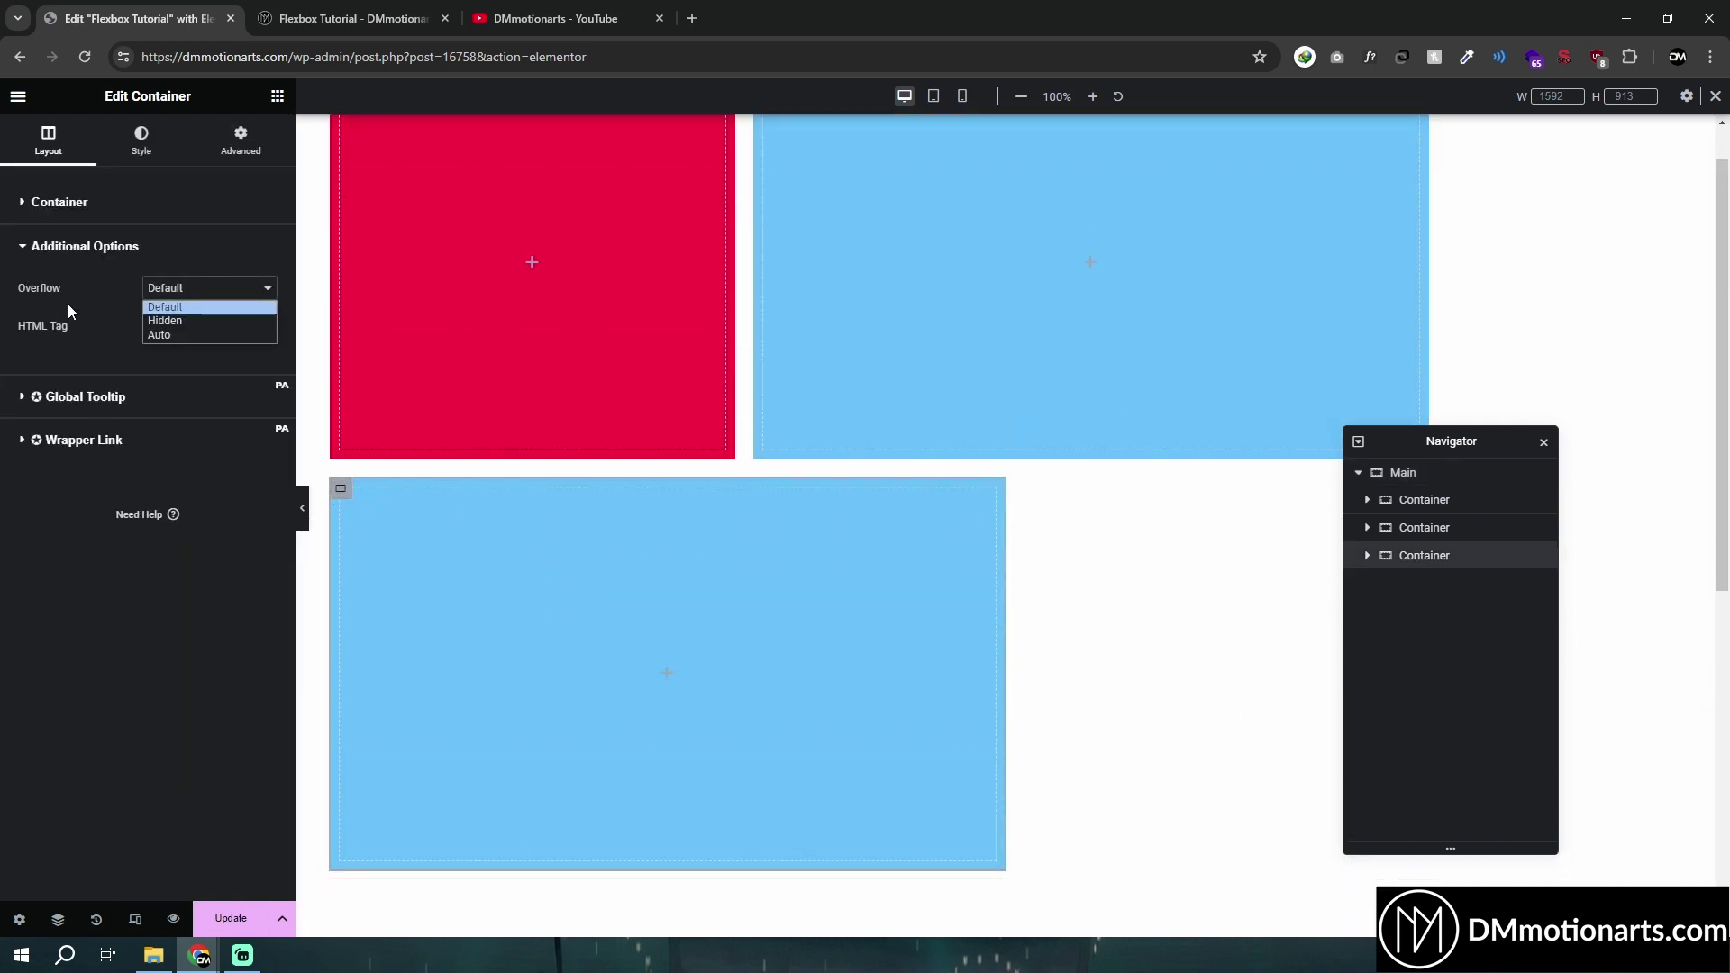
pyautogui.click(195, 322)
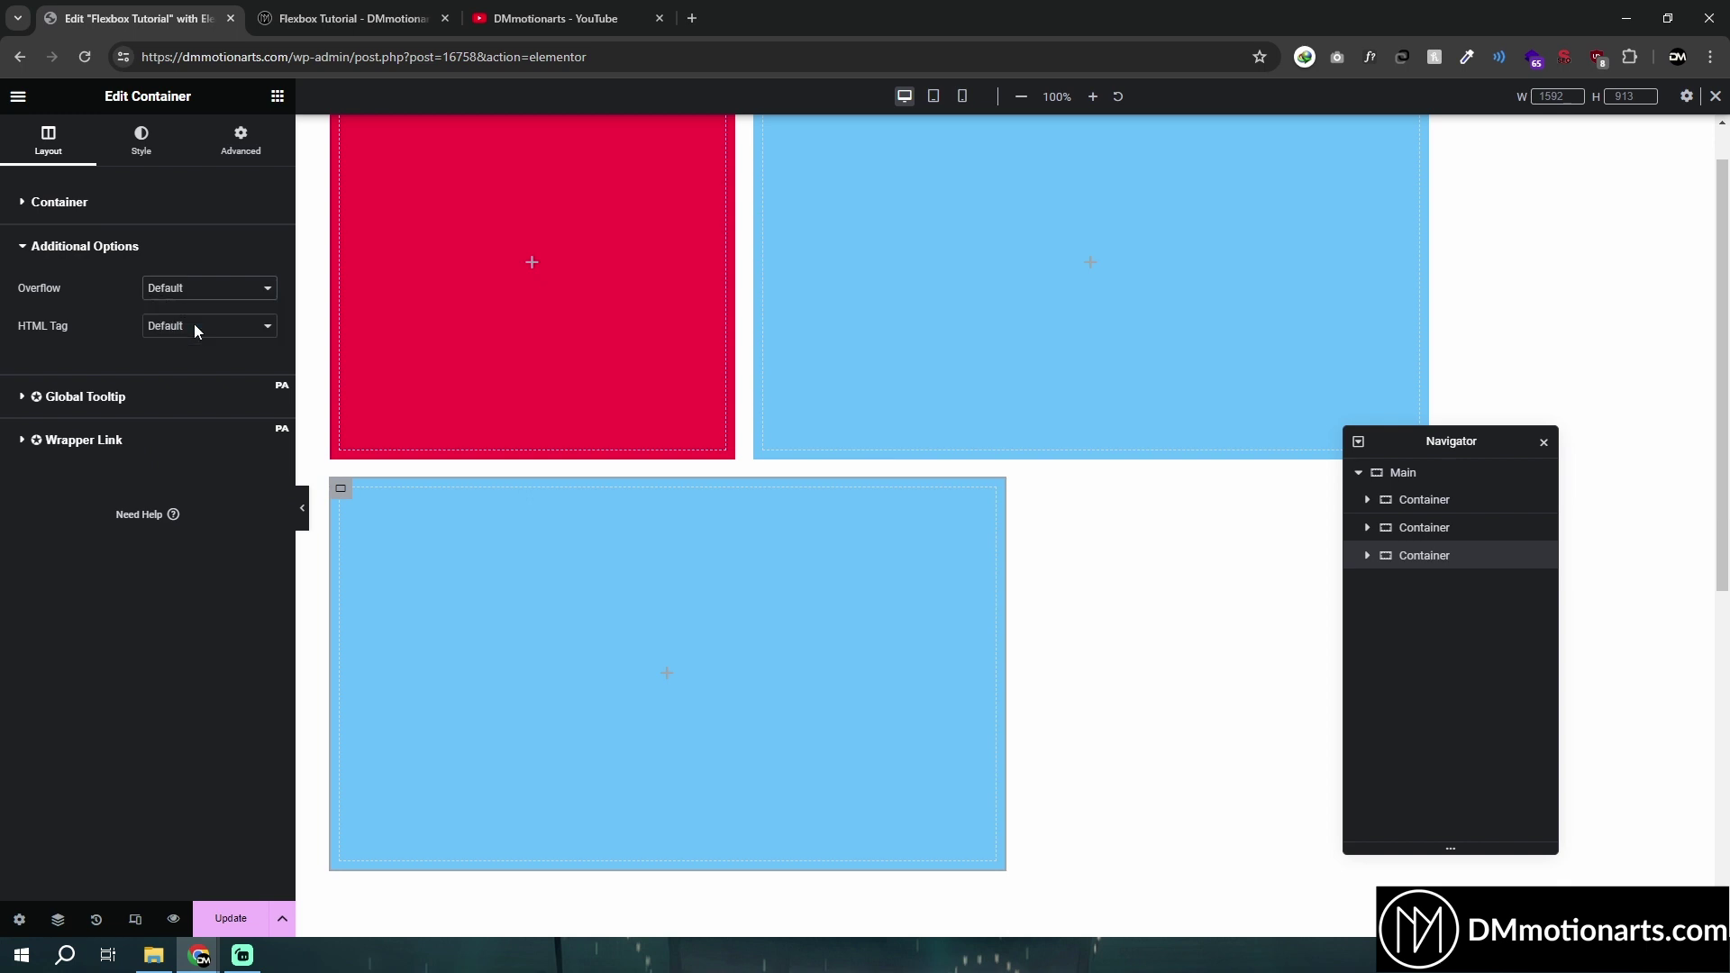
# Add a heading to the lower blue container and set its left margin to -143 px
pyautogui.click(277, 97)
pyautogui.moveTo(79, 419); pyautogui.dragTo(648, 667)
pyautogui.click(143, 140)
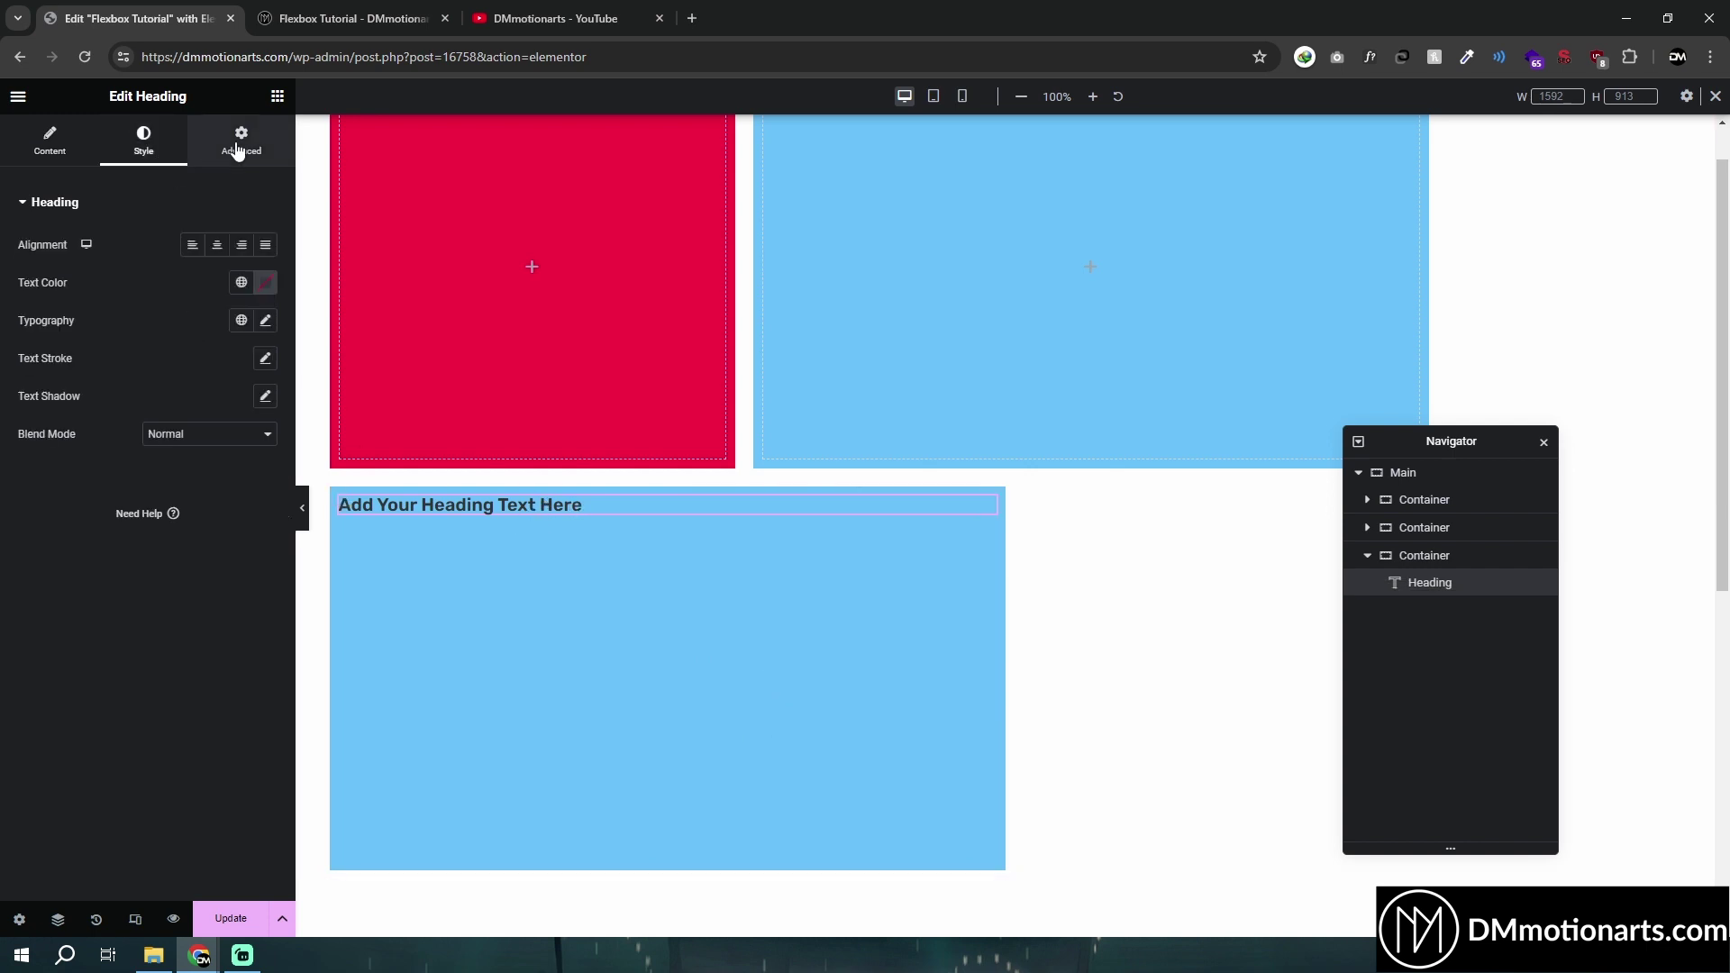
pyautogui.click(239, 142)
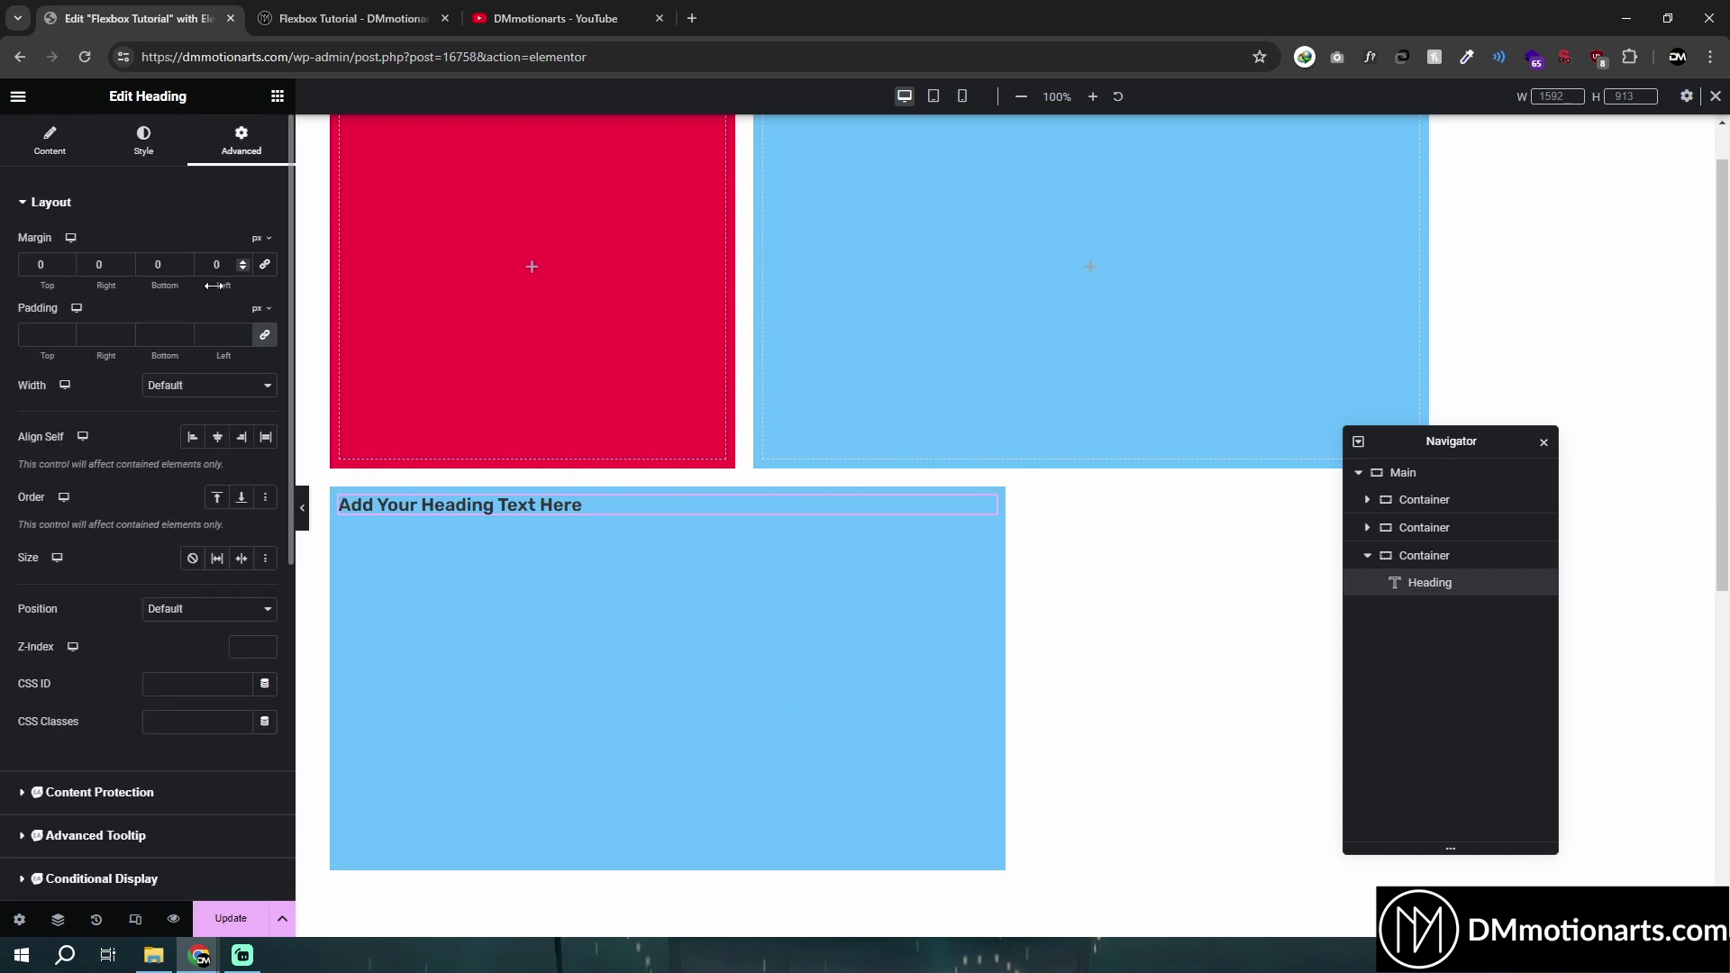
pyautogui.moveTo(214, 285); pyautogui.dragTo(126, 335)
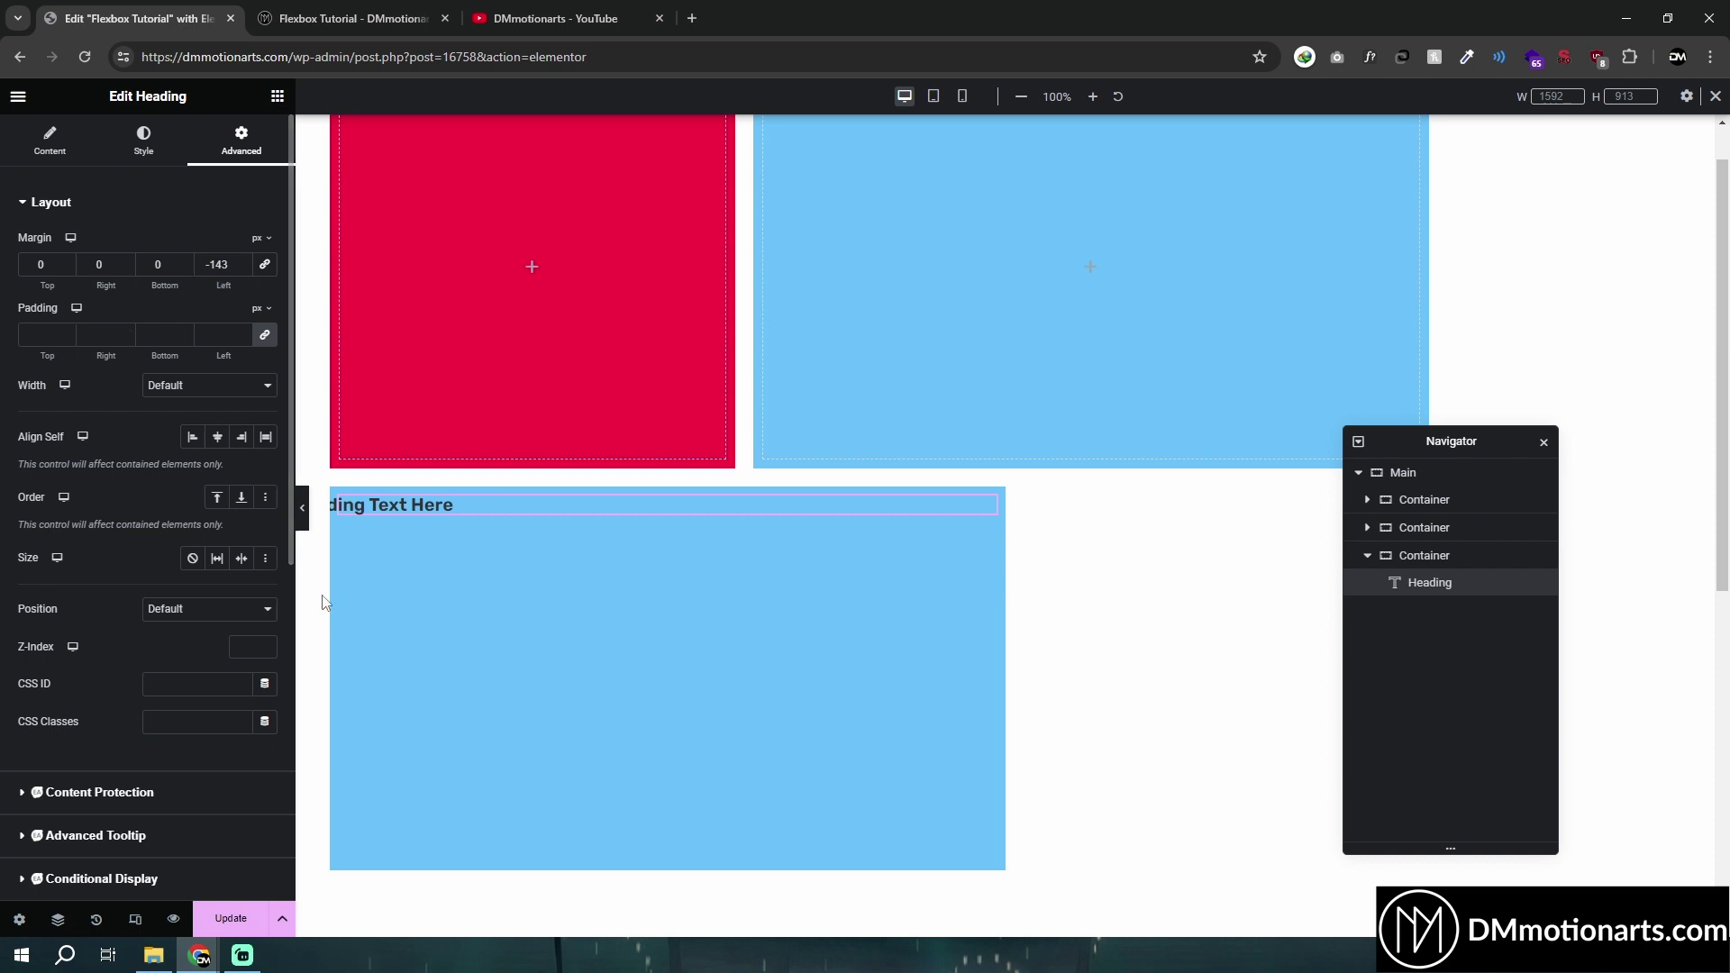
# Switch the lower blue container's overflow to Default to compare how the offset heading displays, then set it back to Hidden
pyautogui.click(341, 498)
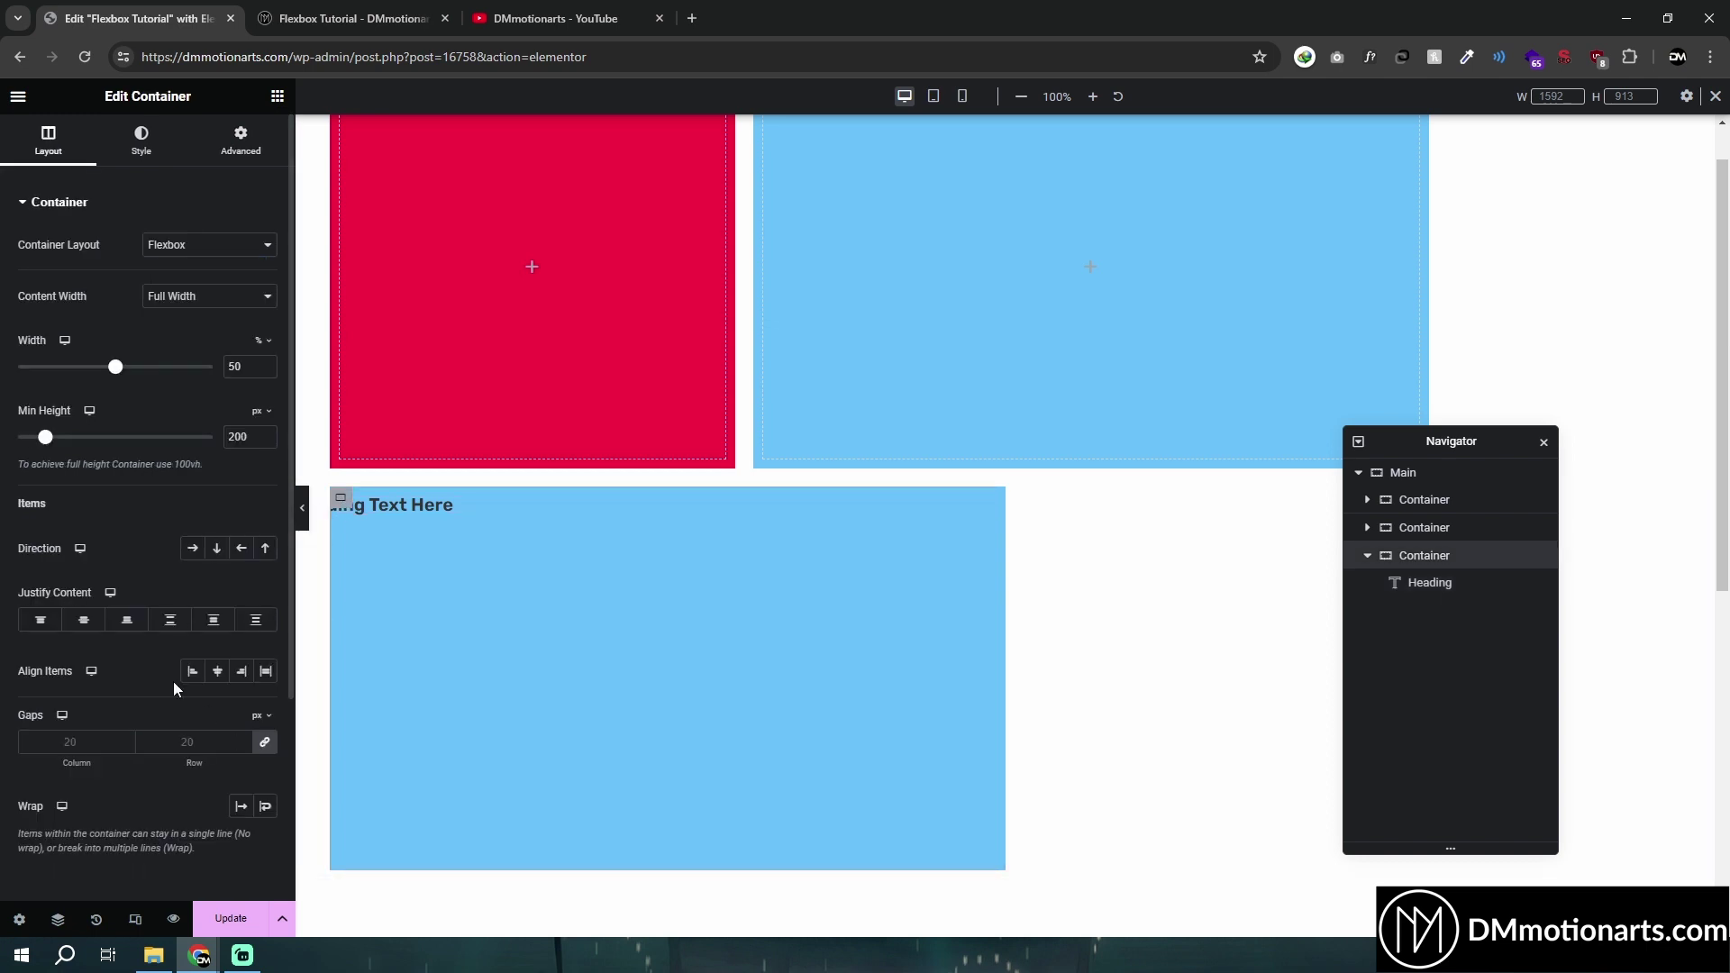
pyautogui.scroll(-3, 73, 752)
pyautogui.click(36, 675)
pyautogui.click(207, 288)
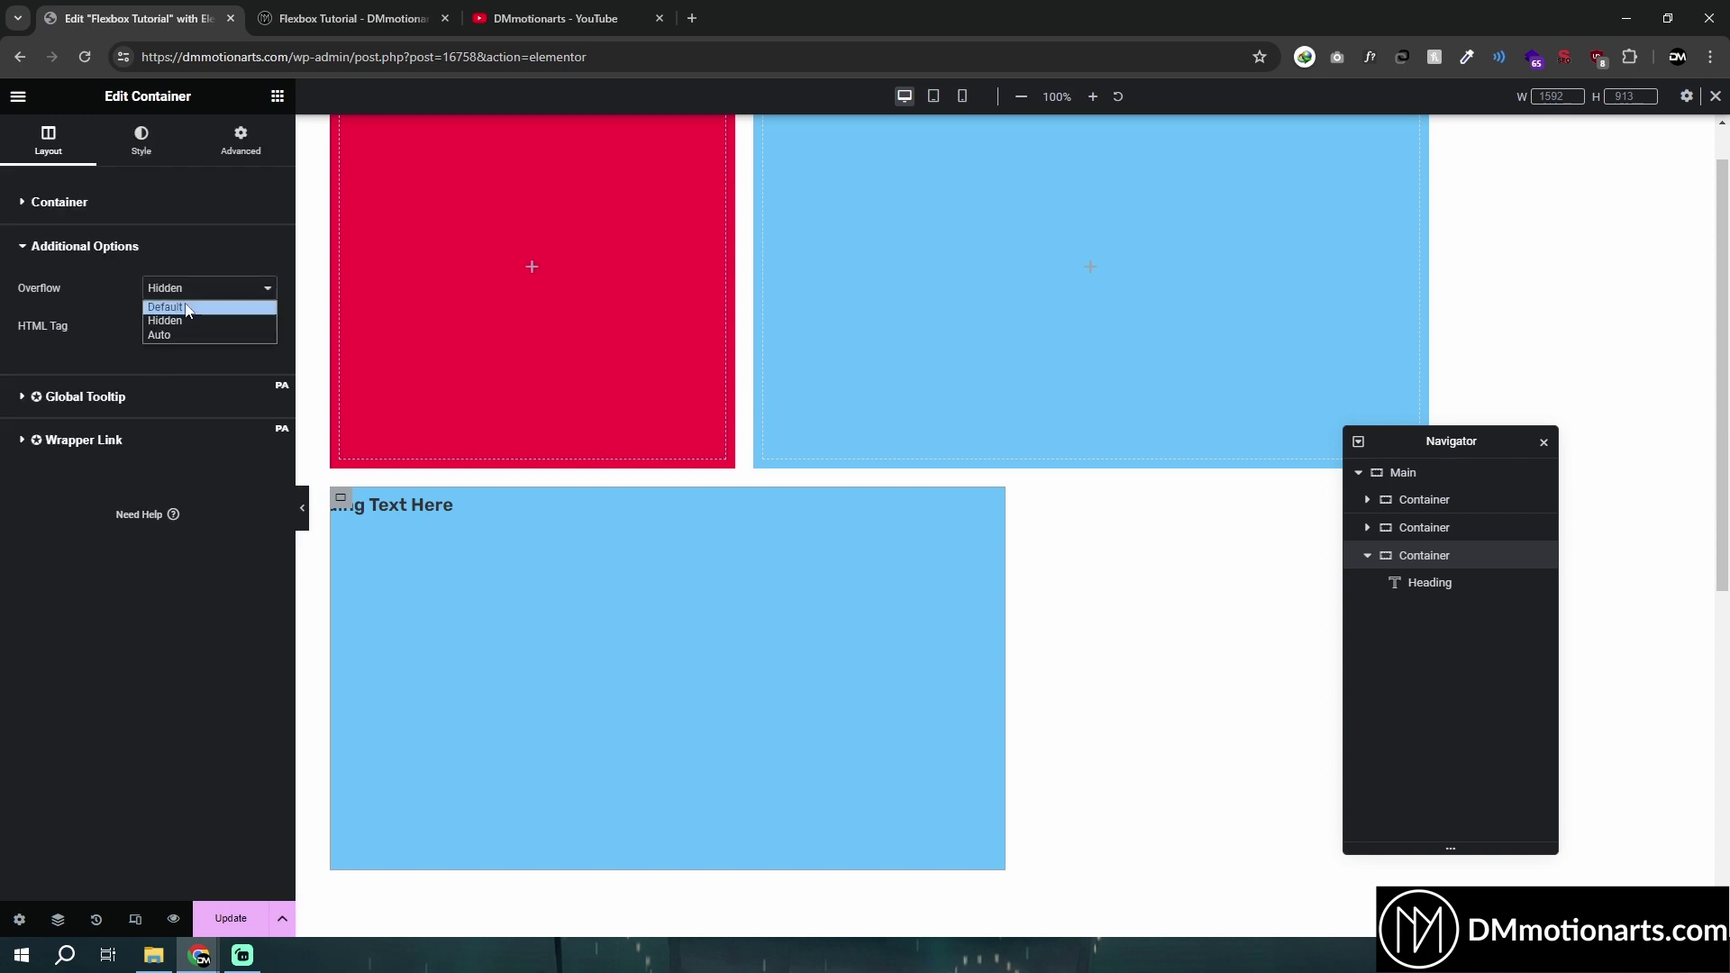
pyautogui.click(180, 301)
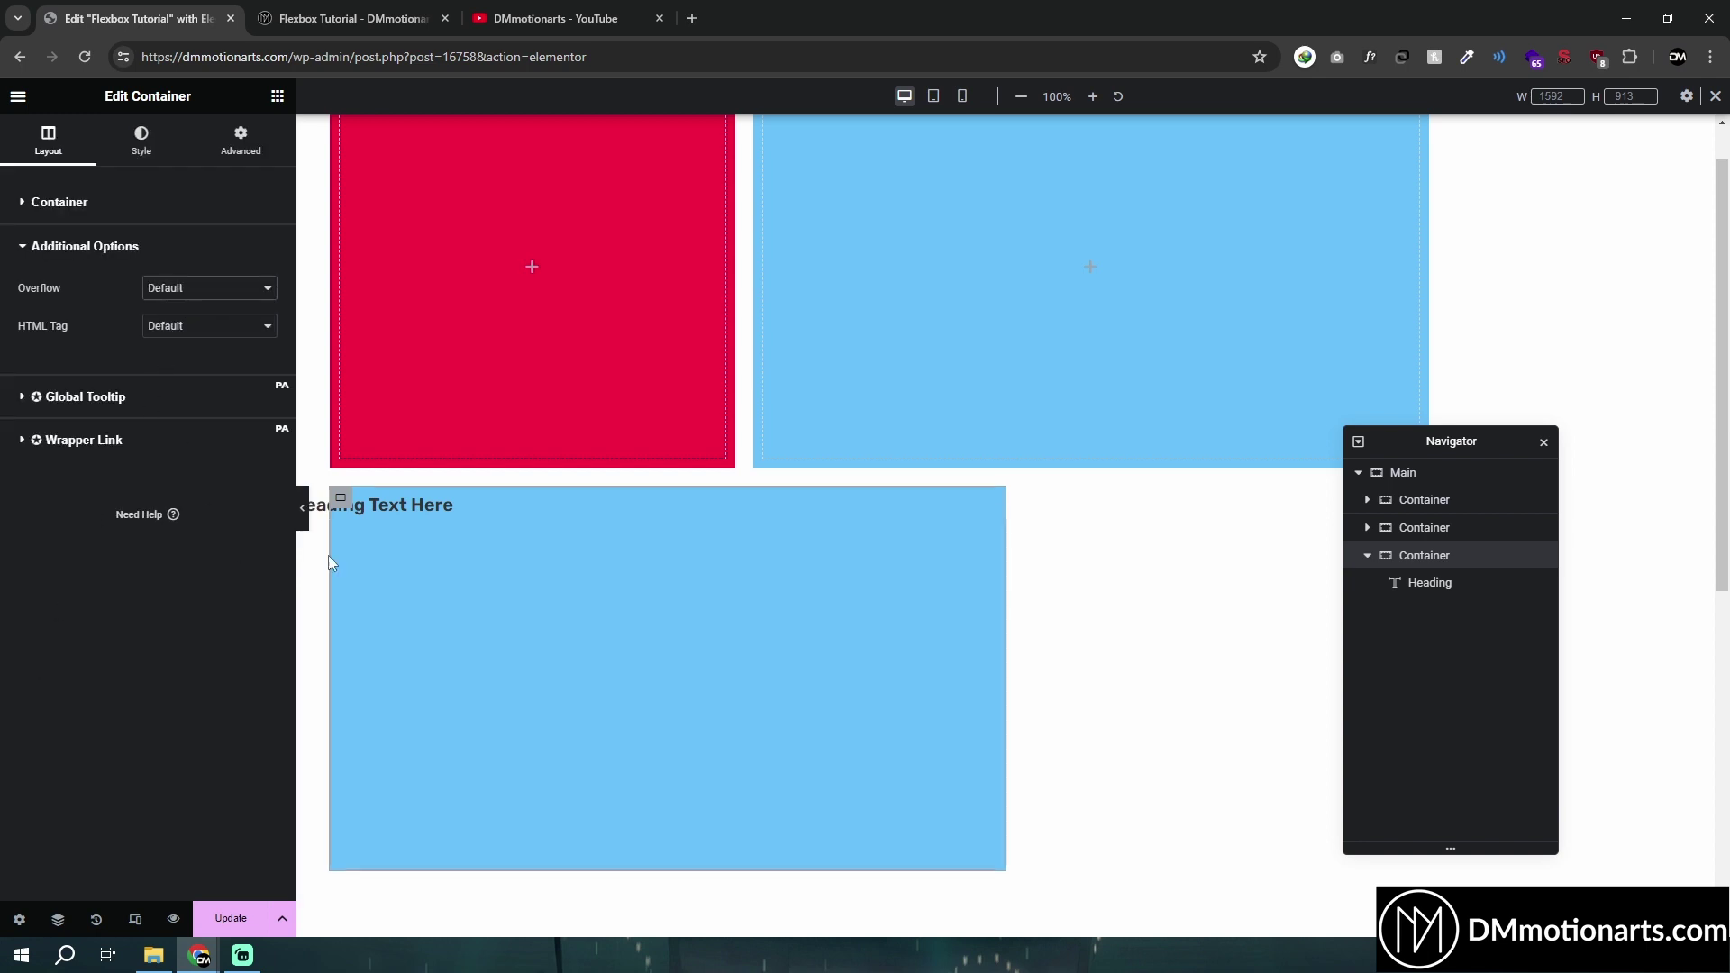
pyautogui.click(305, 507)
pyautogui.click(5, 509)
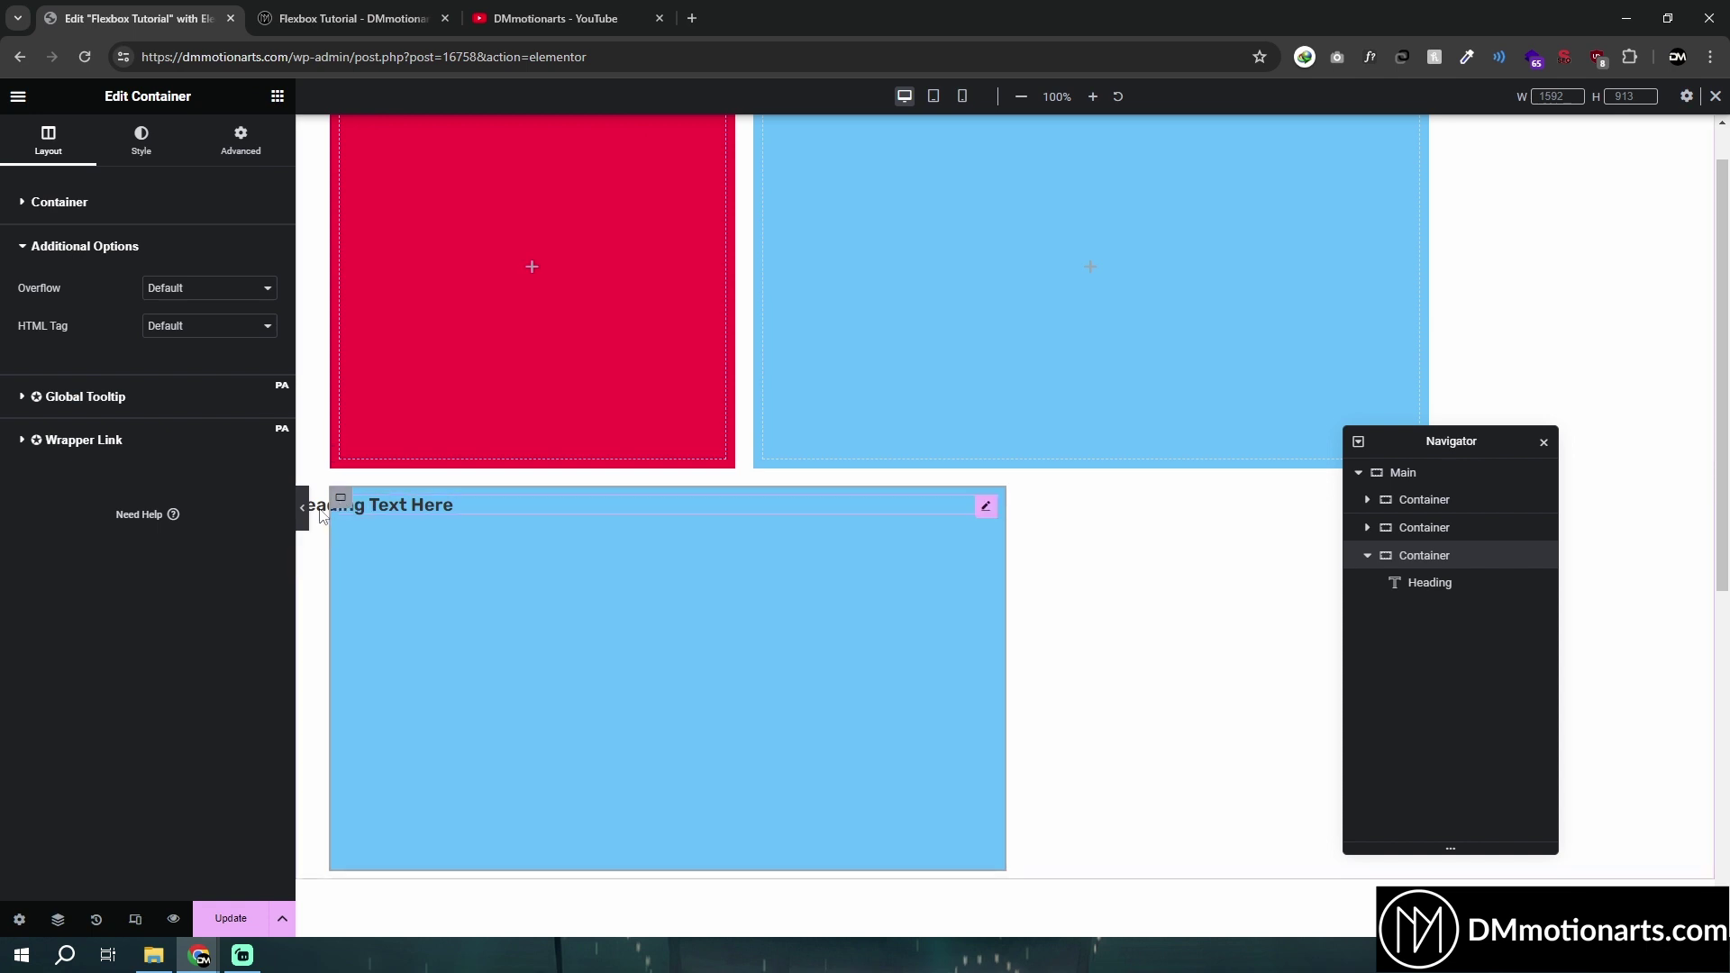
pyautogui.click(180, 288)
pyautogui.click(182, 322)
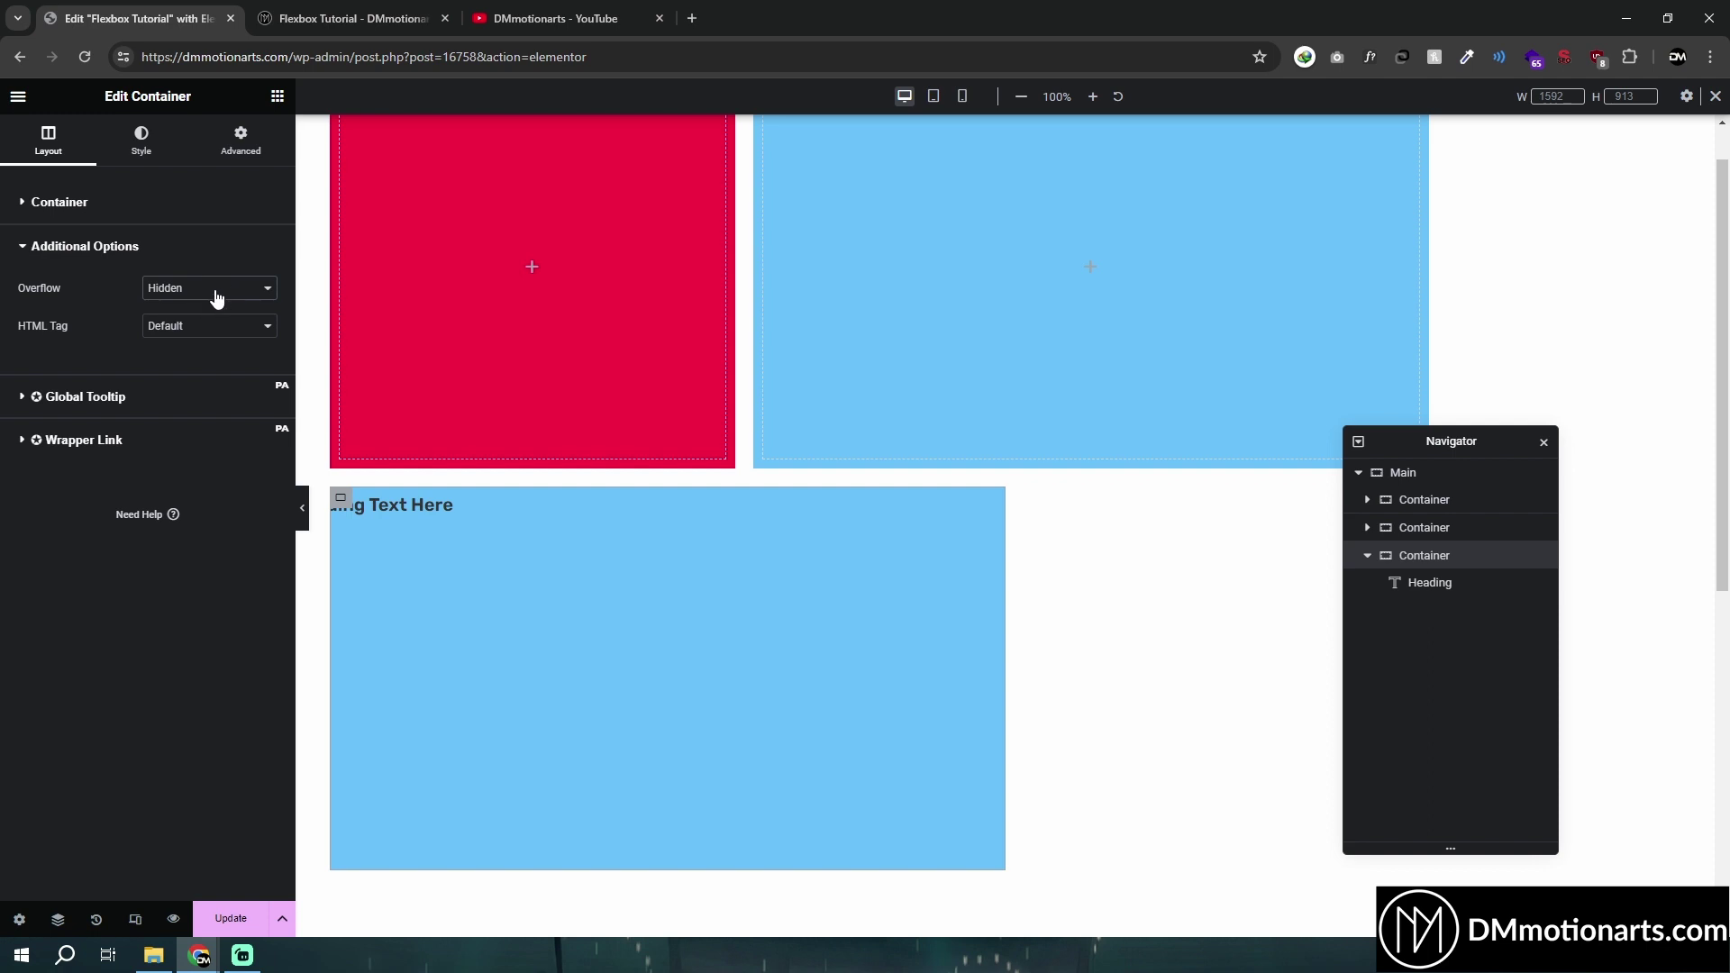
# Delete the offset heading from the lower blue container and give the container the HTML tag a (link) with the link #
pyautogui.click(988, 502)
pyautogui.click(175, 330)
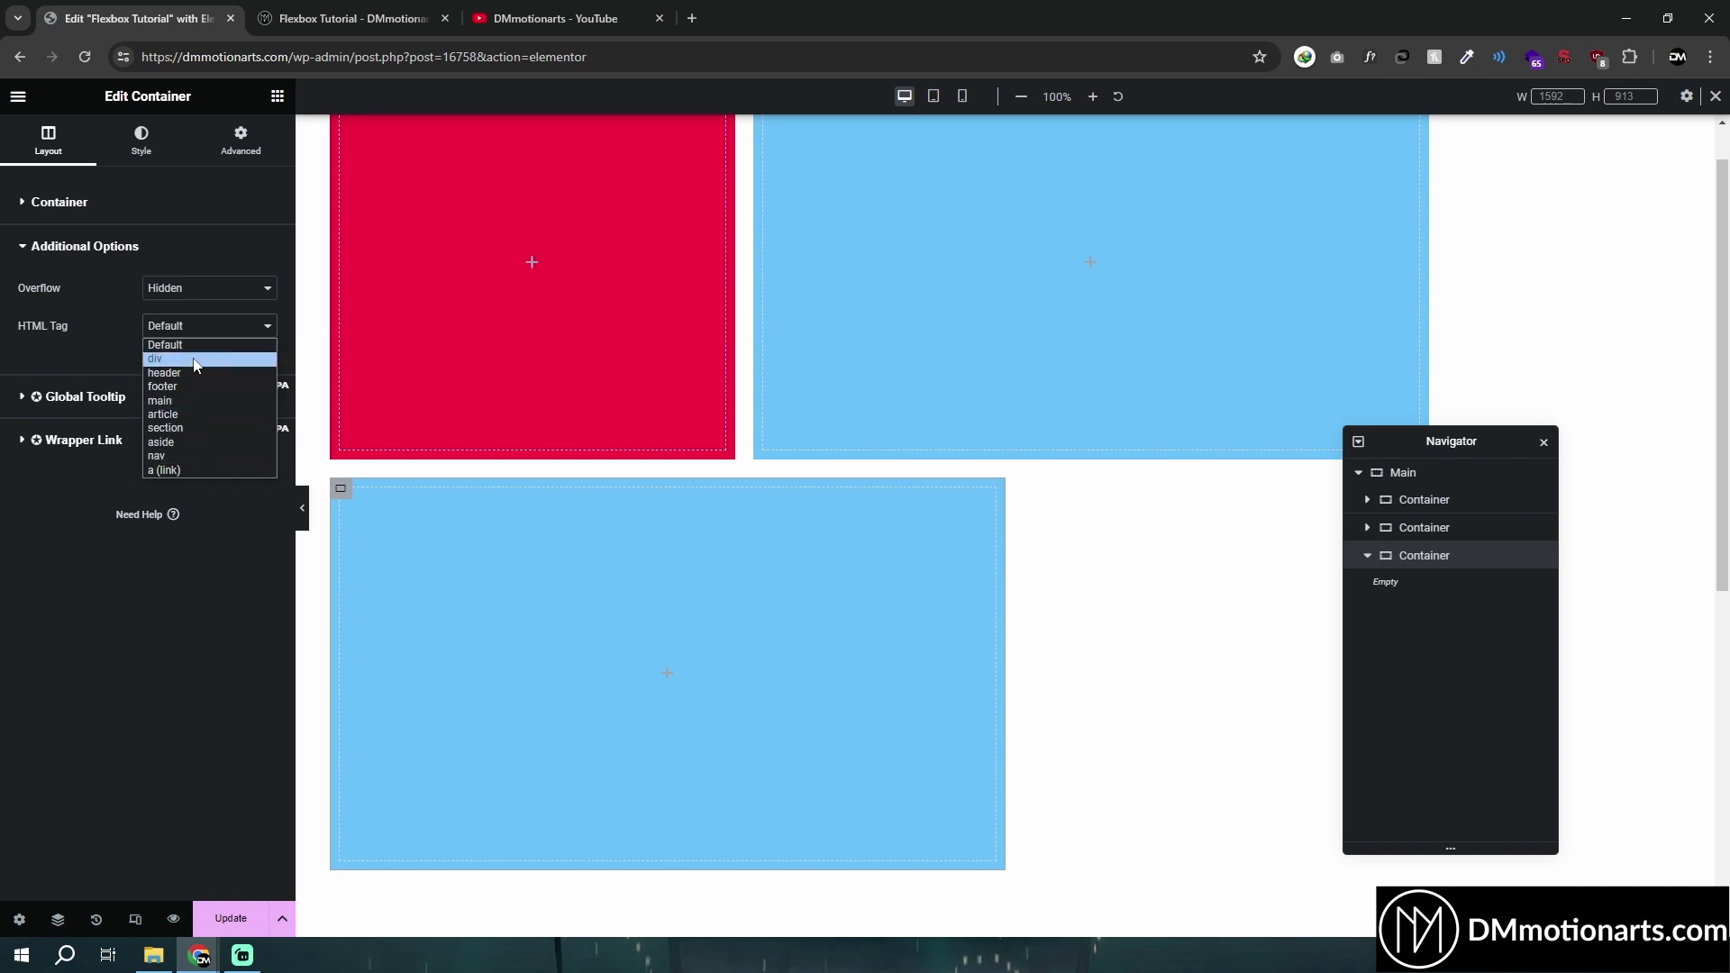
pyautogui.click(181, 472)
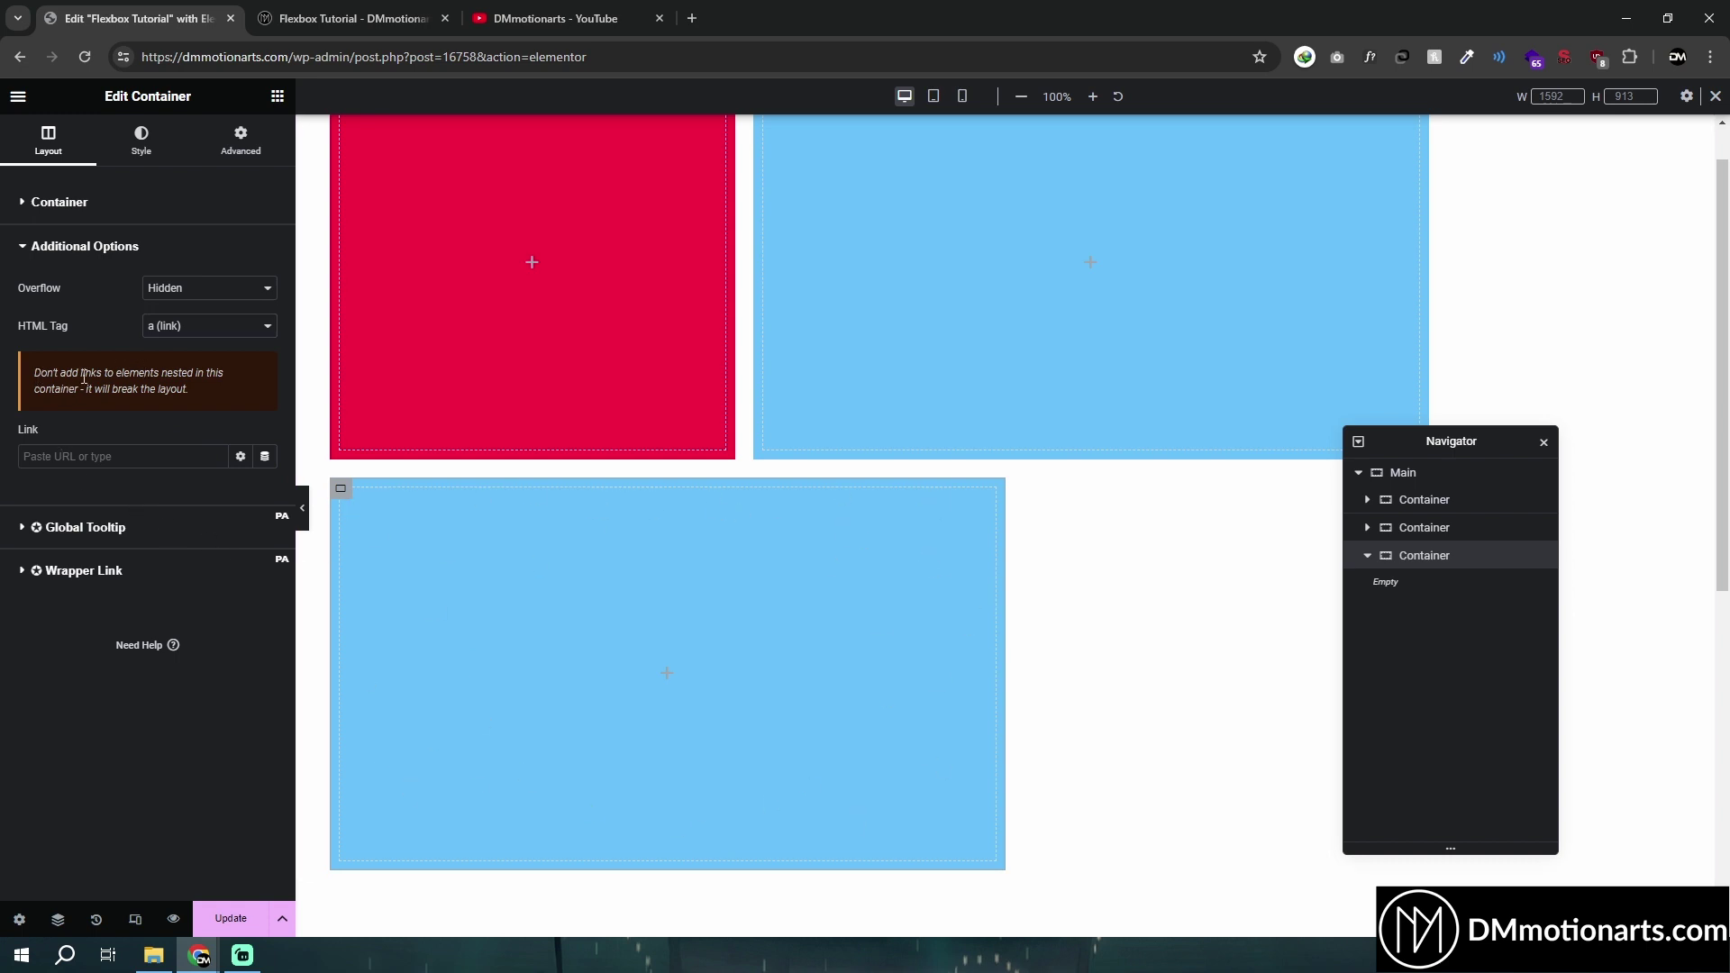
pyautogui.tripleClick(219, 385)
pyautogui.click(136, 456)
pyautogui.write('#')
# Add a new heading inside the lower blue container and try dmmotionarts.com as its link, then clear the link
pyautogui.click(277, 95)
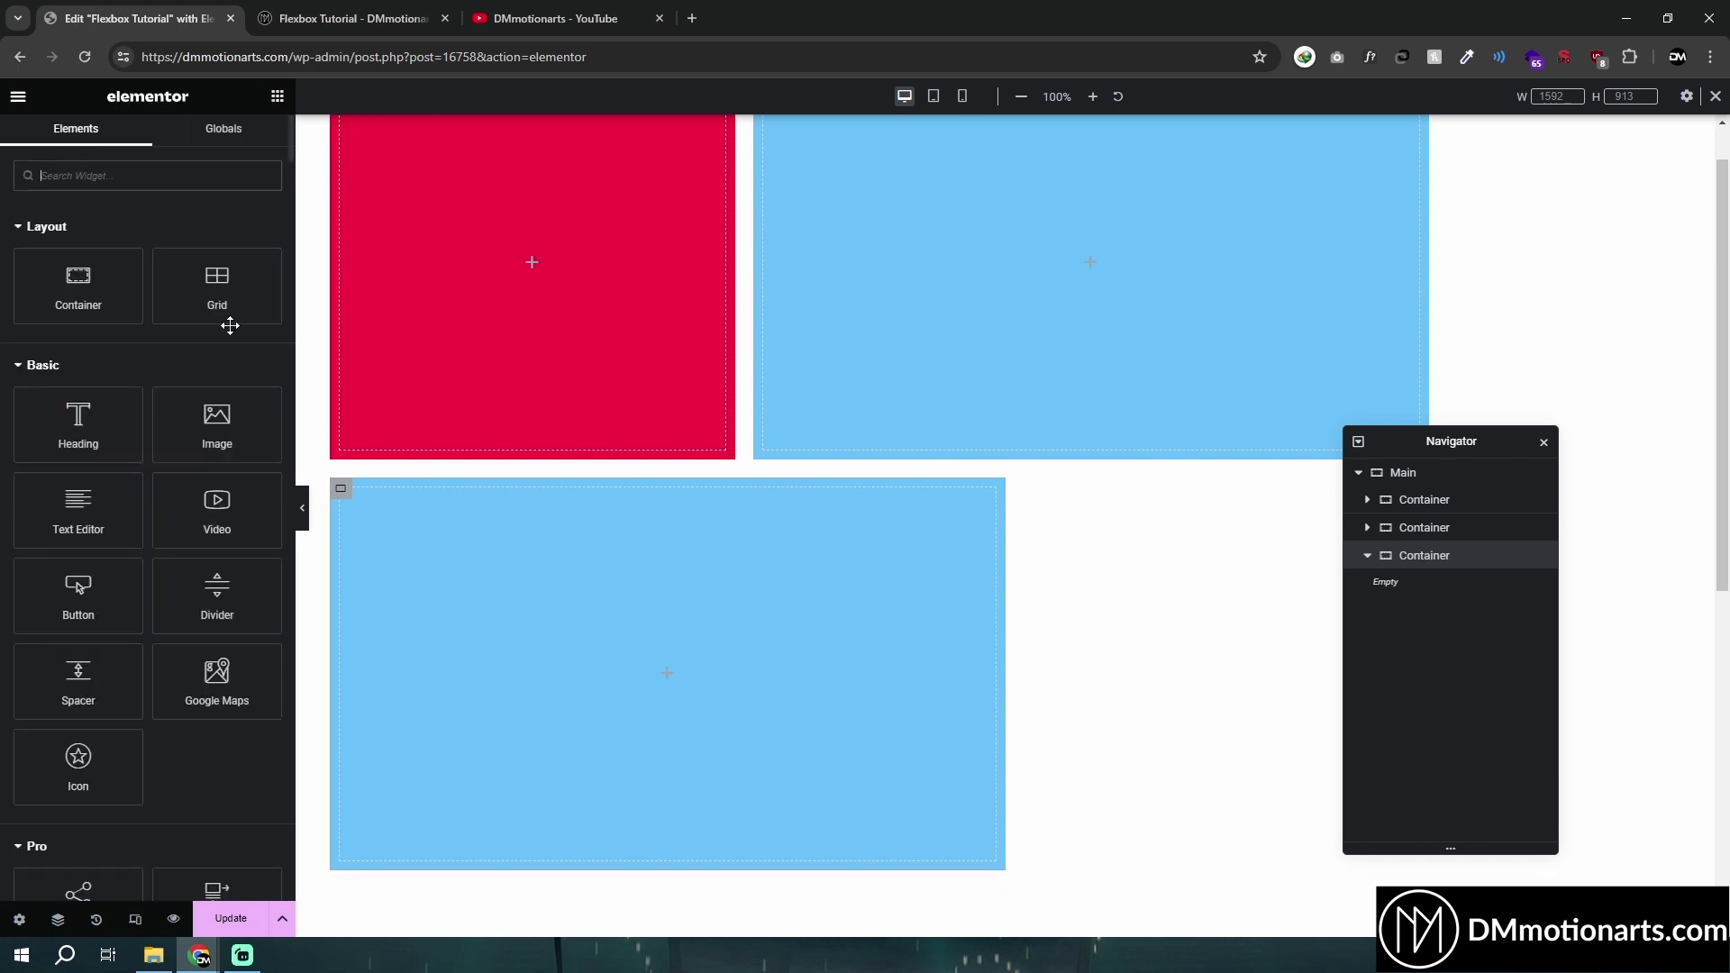
pyautogui.moveTo(127, 442); pyautogui.dragTo(564, 580)
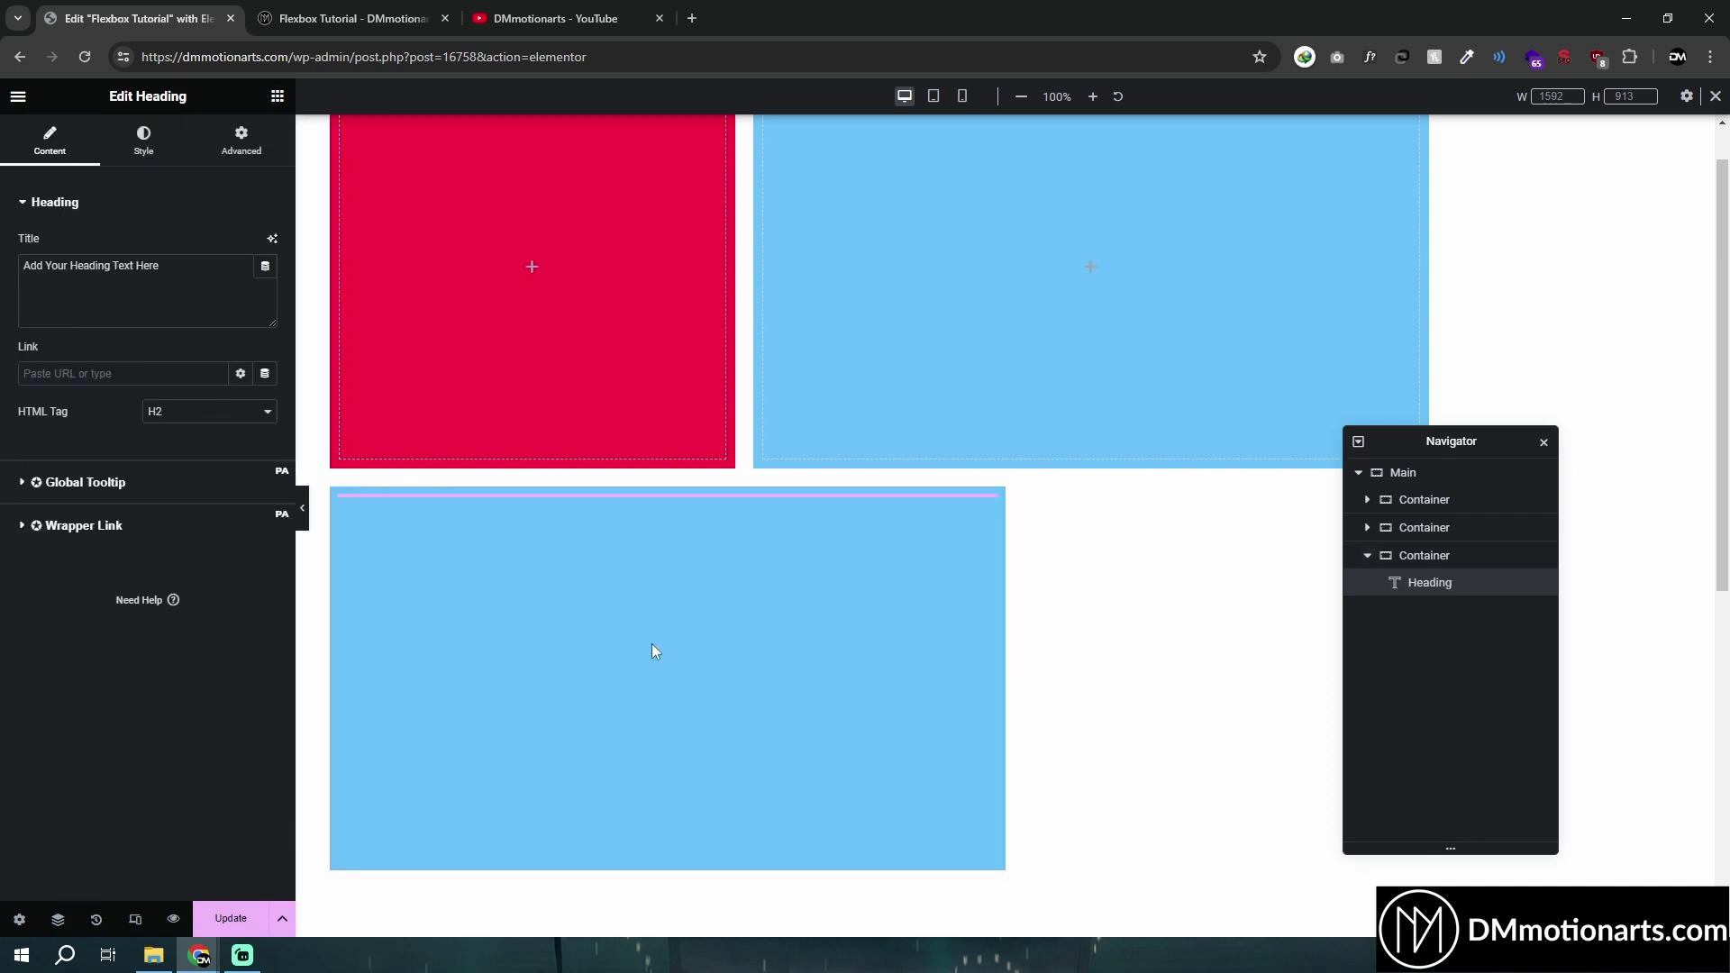
pyautogui.click(105, 379)
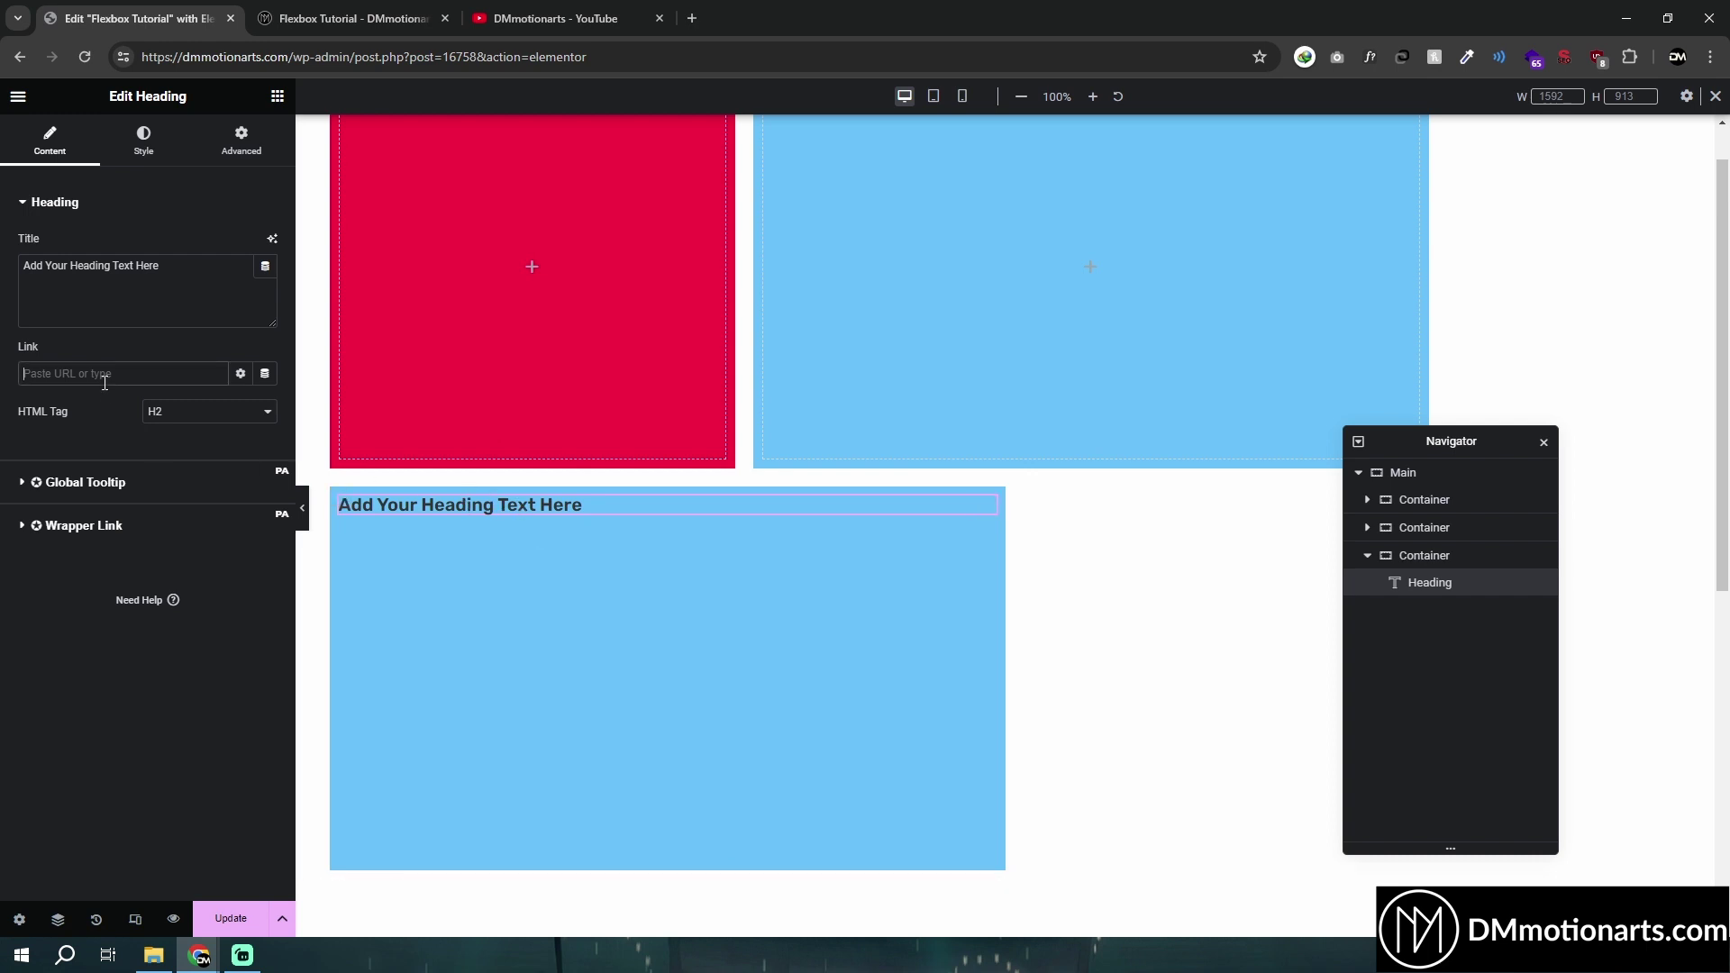
pyautogui.write('dmmotionarts.com')
pyautogui.hotkey('ctrl', 'a')
pyautogui.press('BackSpace')
# Review the link settings in the lower blue container's additional options and return to its heading
pyautogui.click(339, 500)
pyautogui.scroll(-3, 72, 685)
pyautogui.click(43, 671)
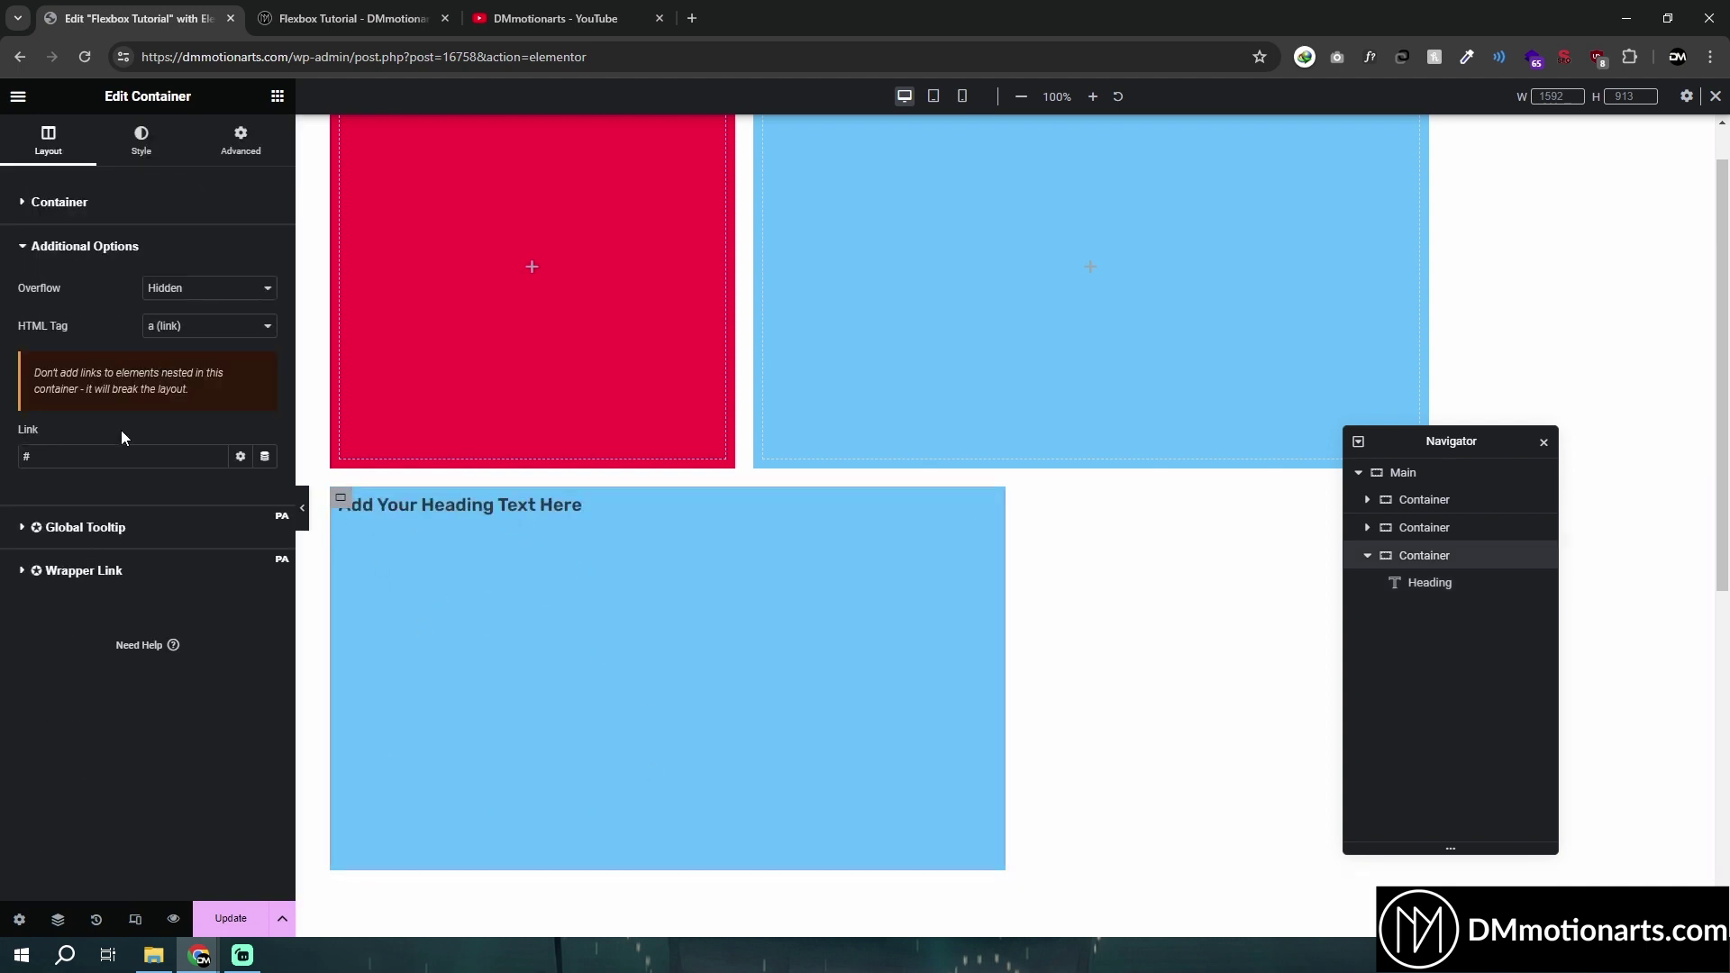
pyautogui.click(278, 96)
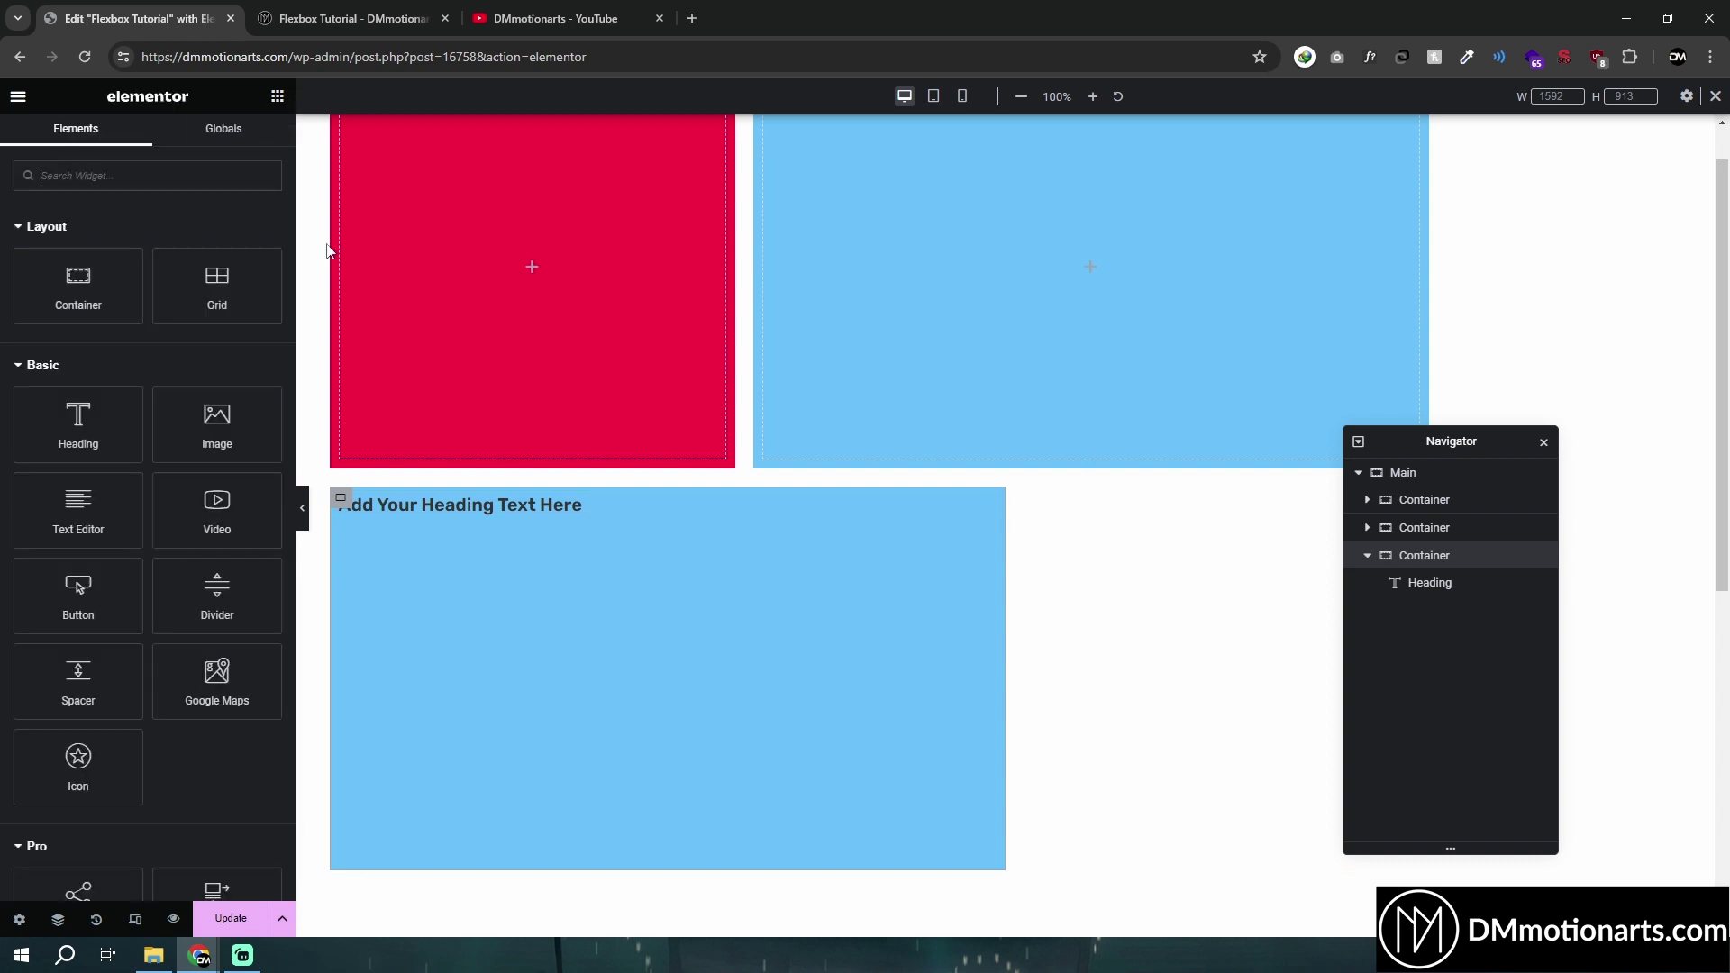
pyautogui.click(582, 506)
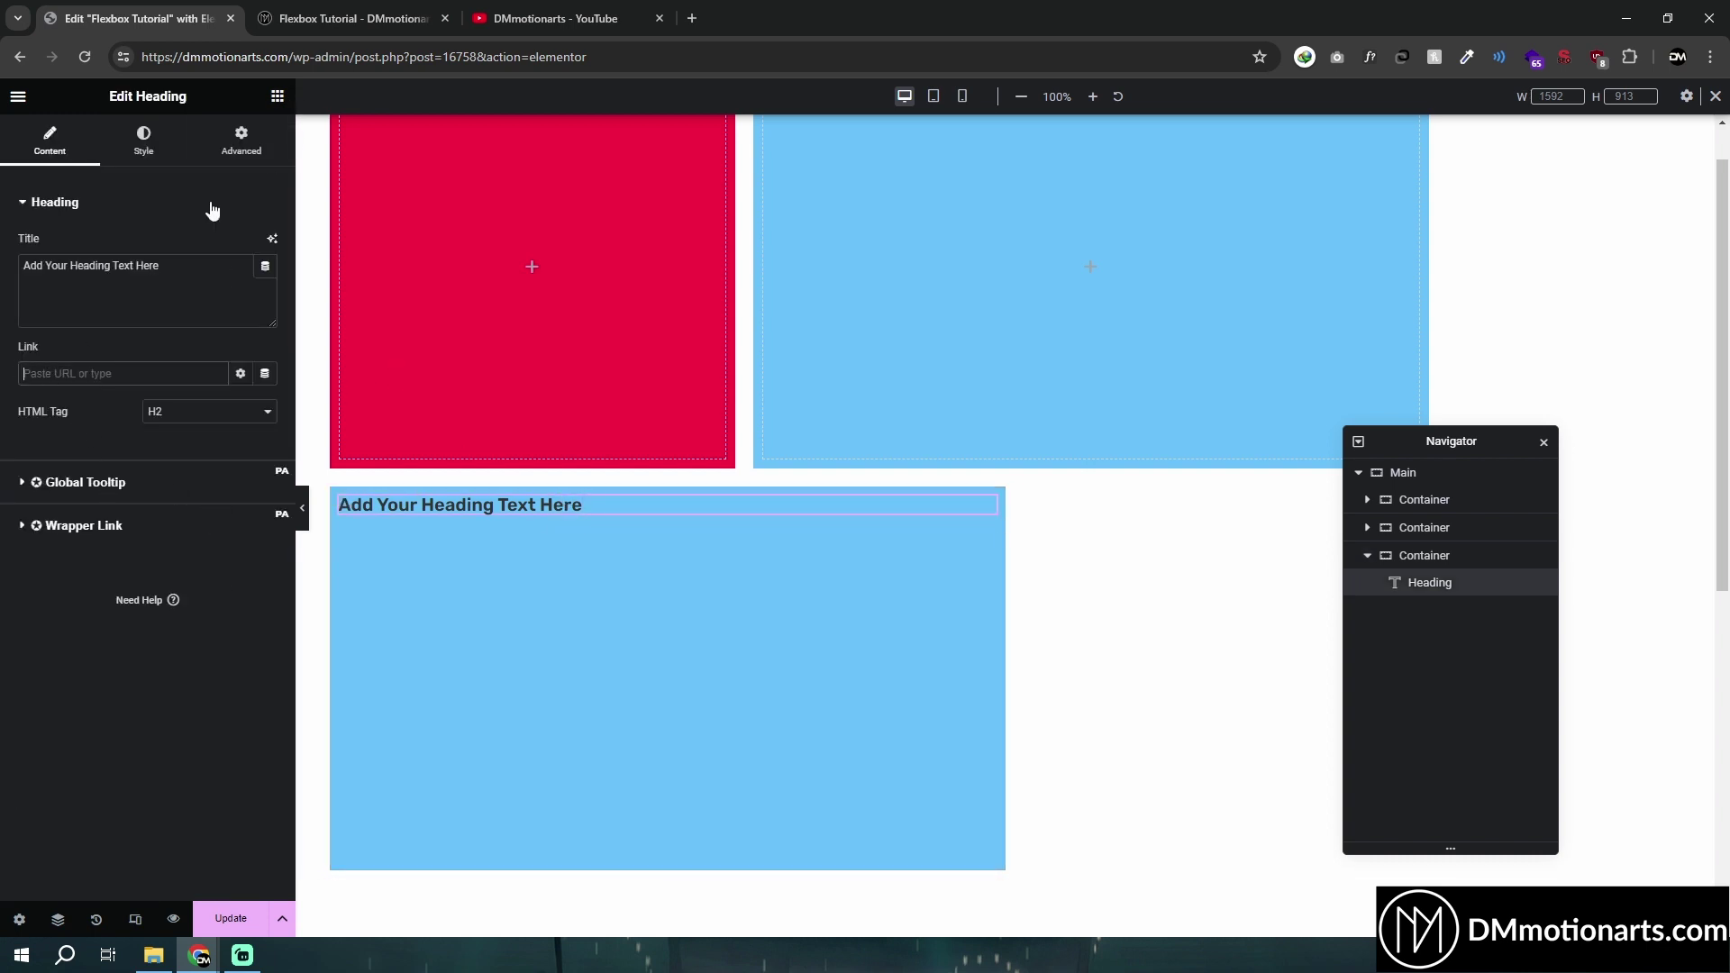
# Add a Button widget below the heading in the lower blue container and clear its link
pyautogui.click(277, 97)
pyautogui.moveTo(214, 430); pyautogui.dragTo(386, 515)
pyautogui.click(385, 515)
pyautogui.click(277, 97)
pyautogui.write('but')
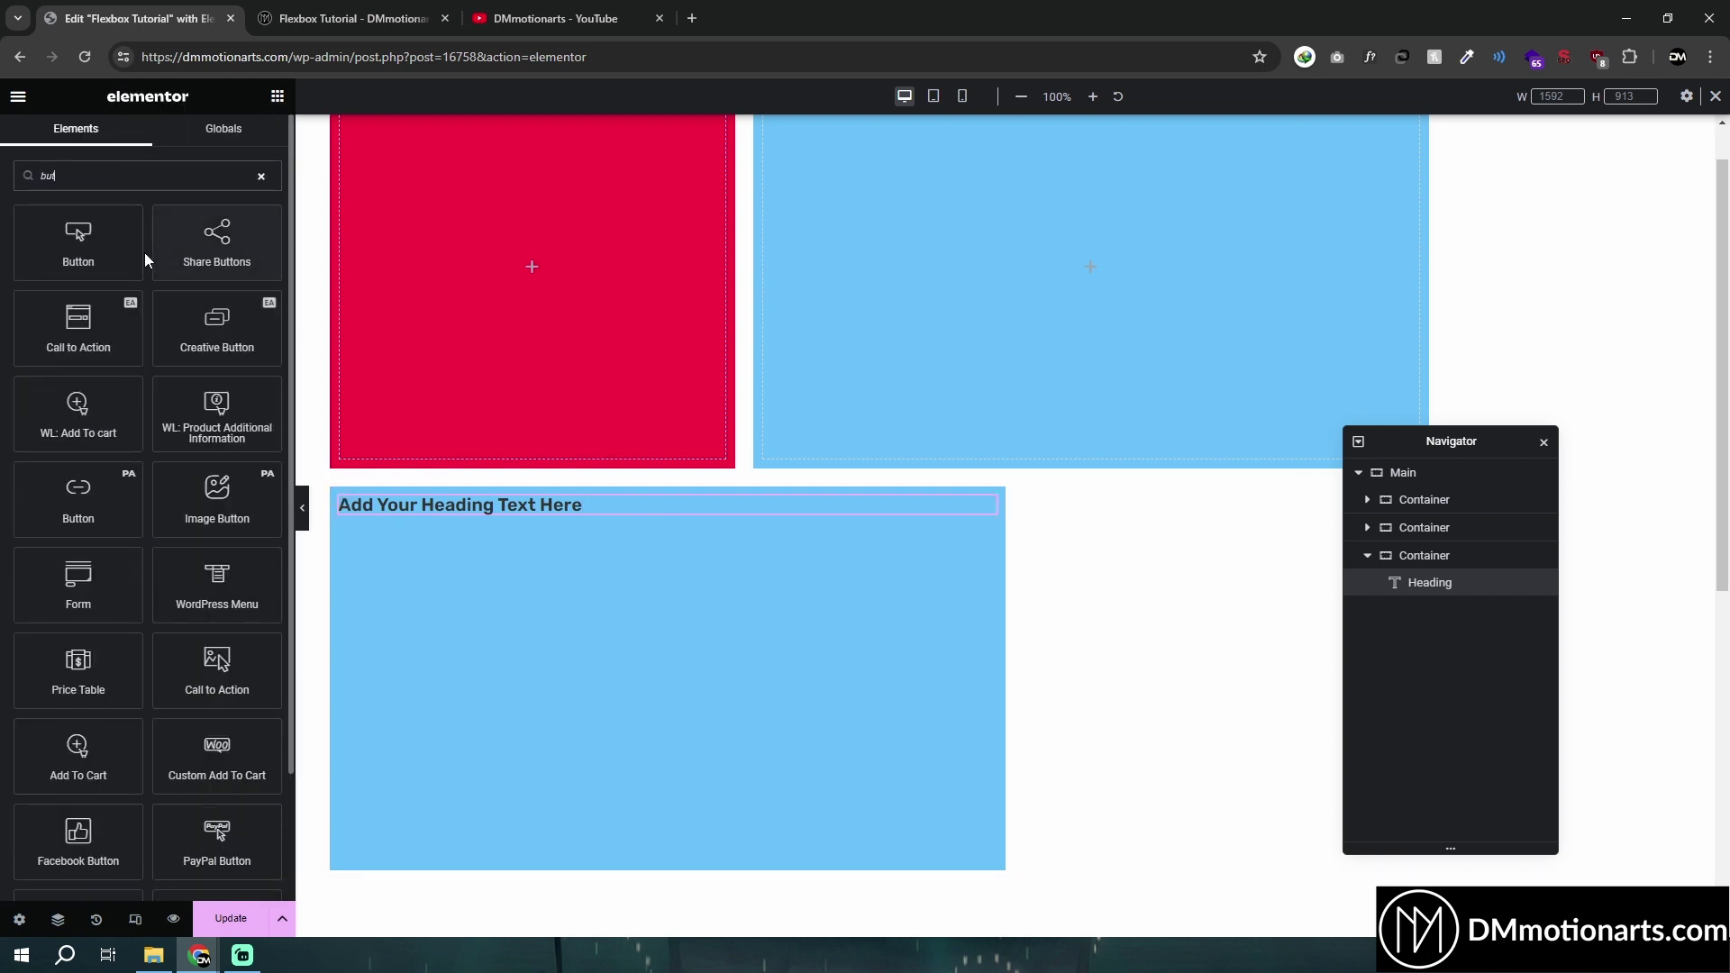
pyautogui.moveTo(135, 254); pyautogui.dragTo(511, 544)
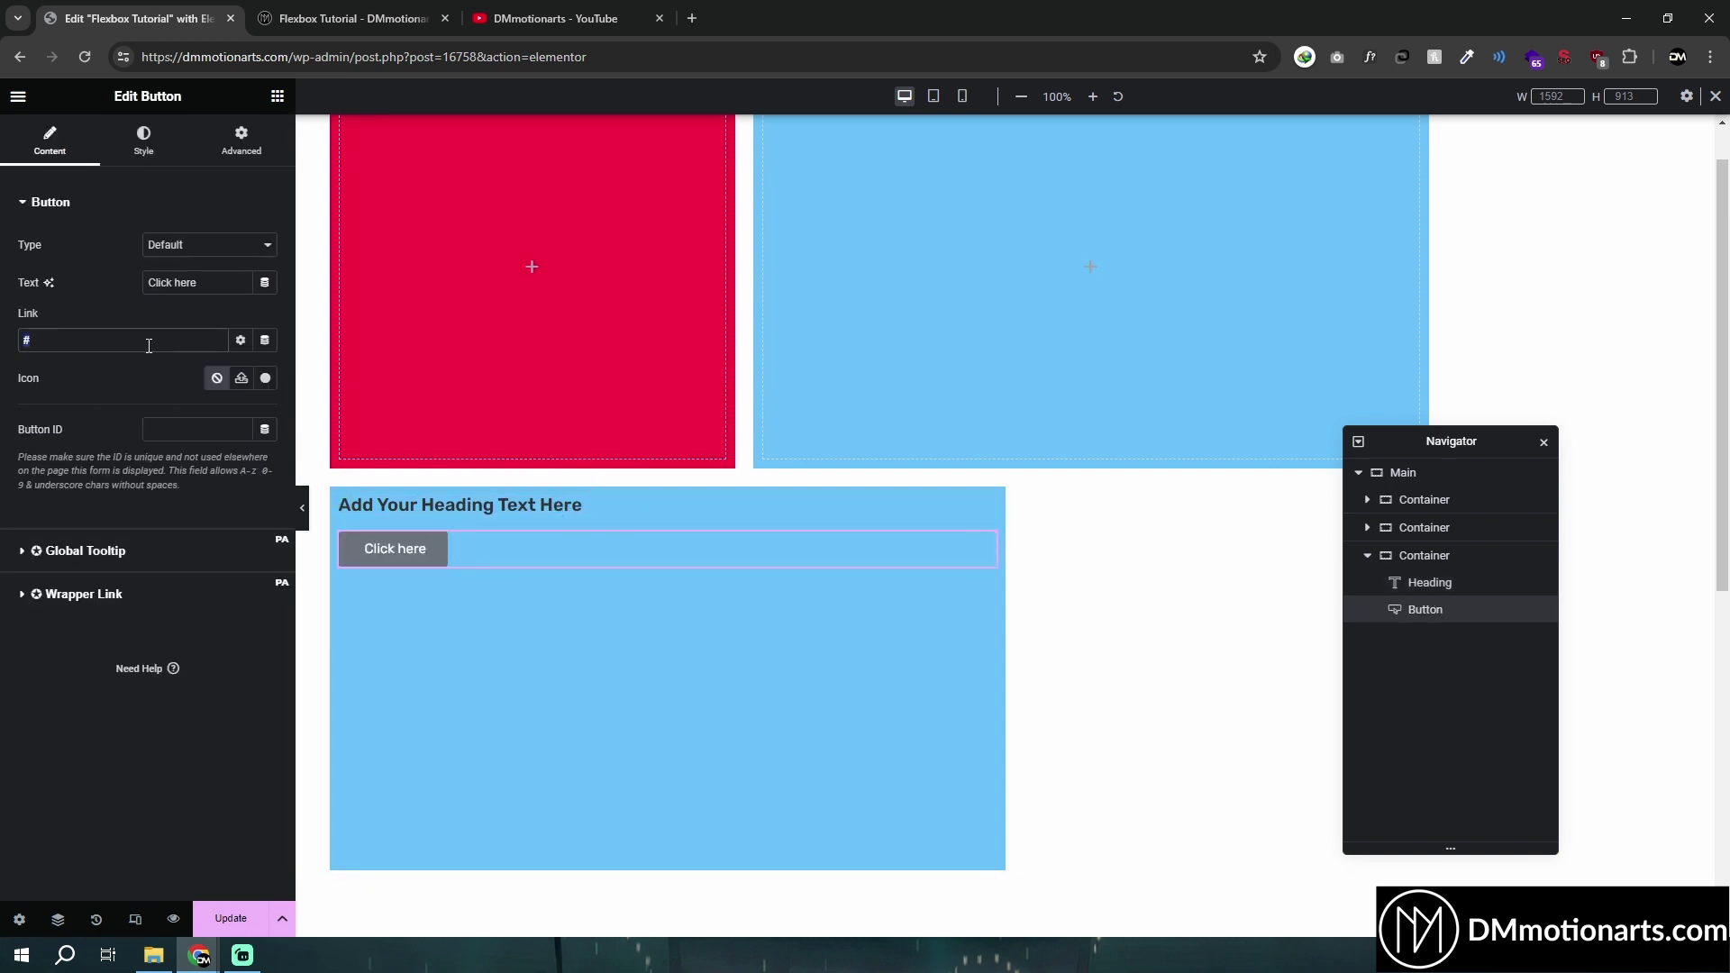
pyautogui.press('BackSpace')
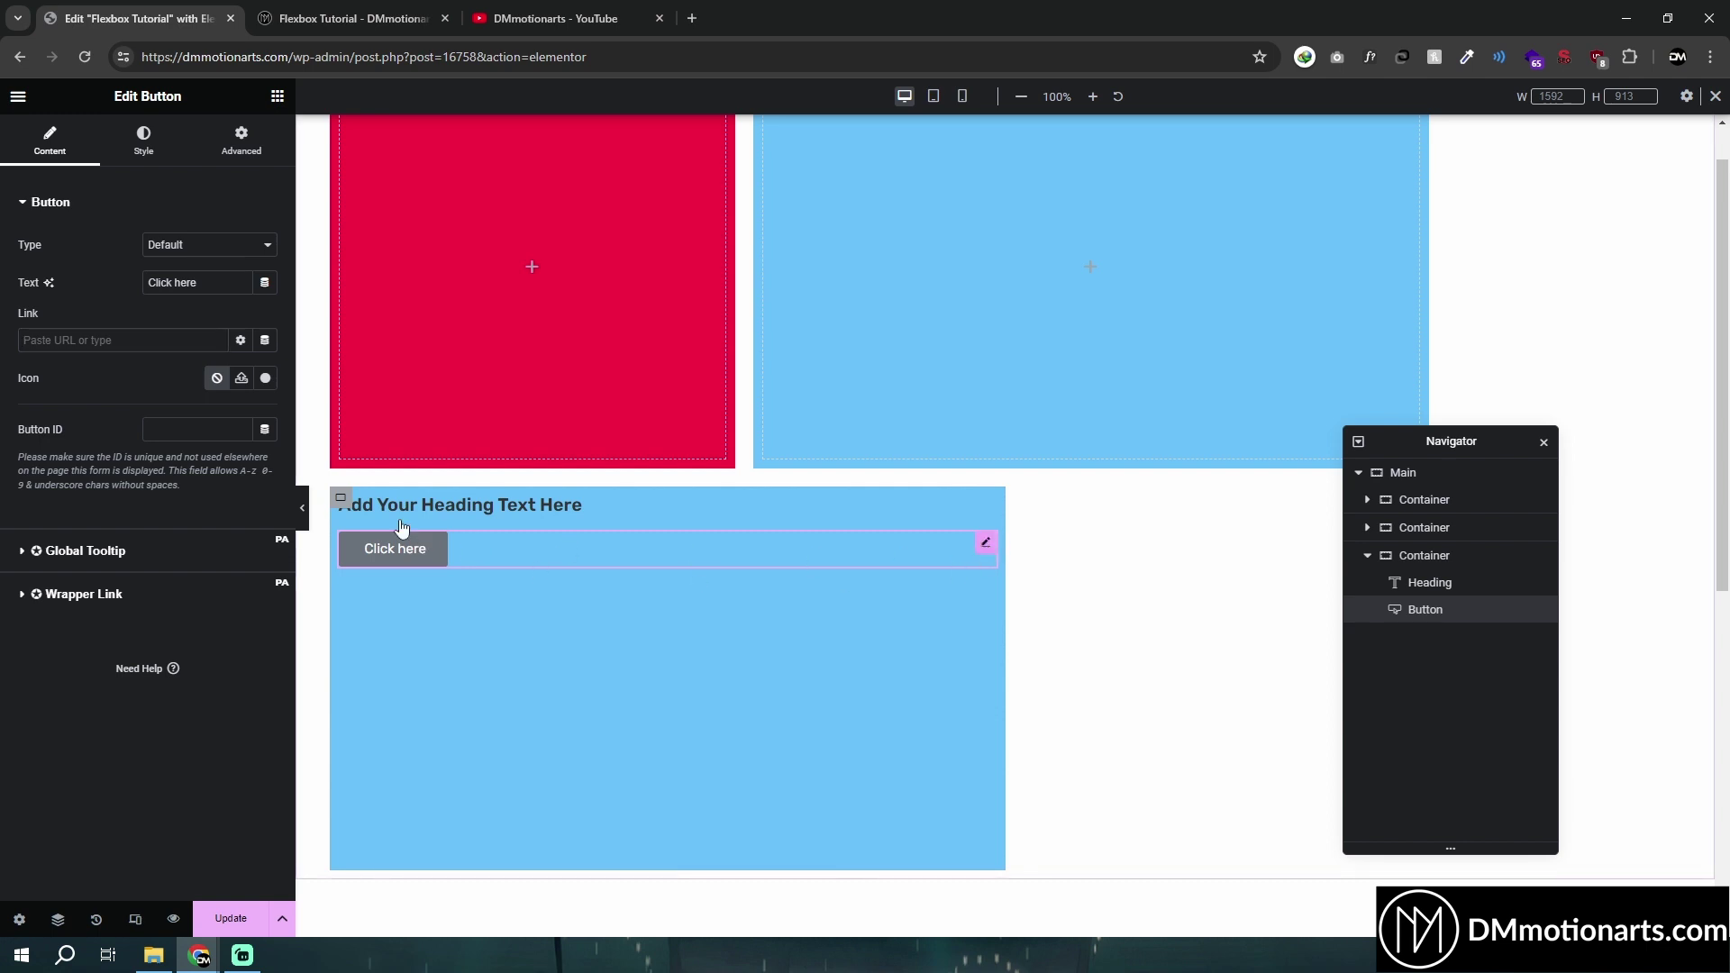
# Delete the button and change the heading's title to CLICK HERE
pyautogui.press('Delete')
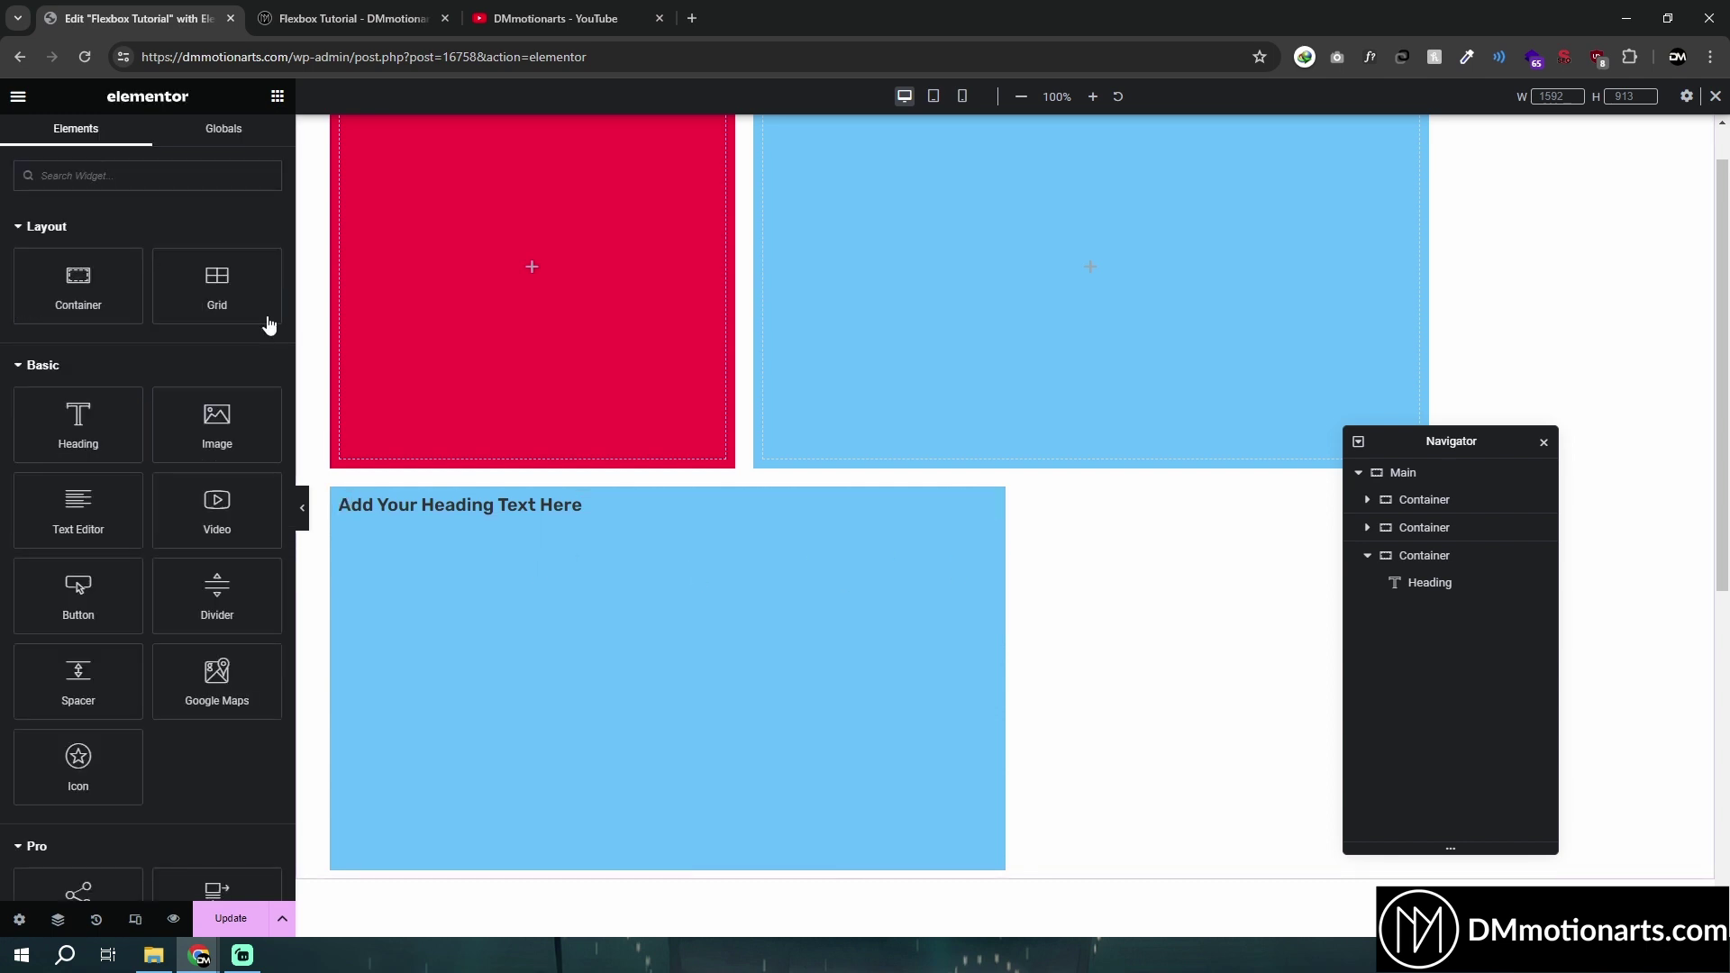
pyautogui.click(488, 495)
pyautogui.tripleClick(127, 272)
pyautogui.write('CLICK HERE')
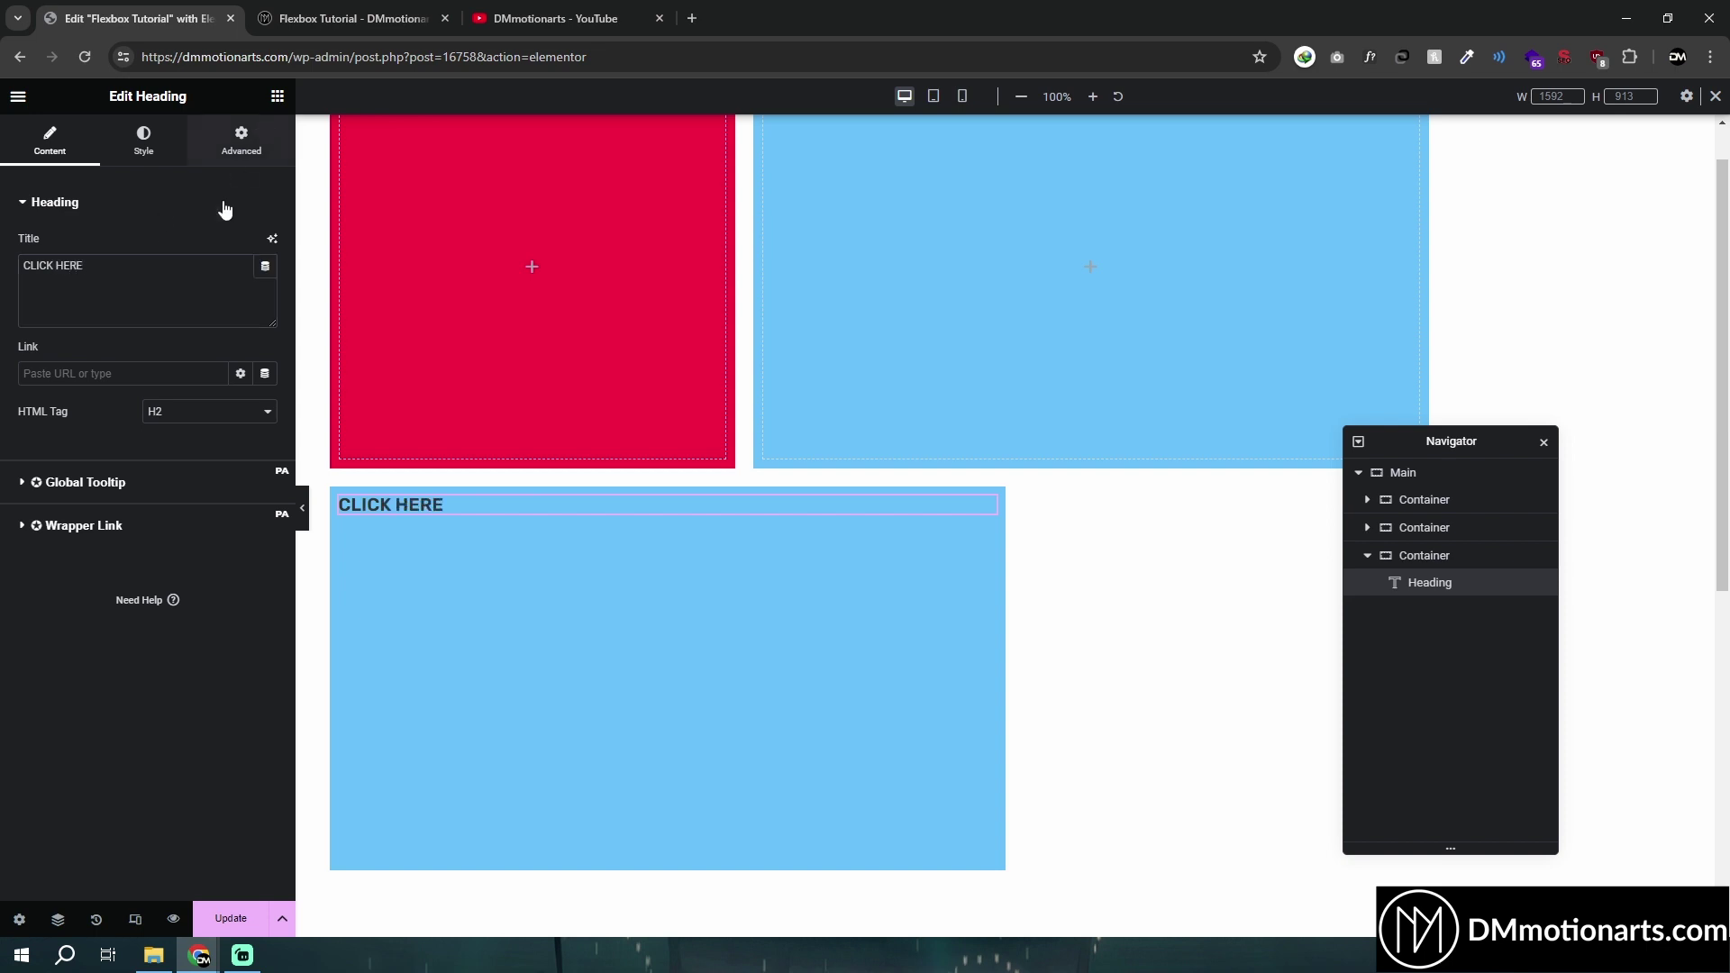
# Add padding on all sides of the CLICK HERE heading and open its background settings
pyautogui.click(241, 140)
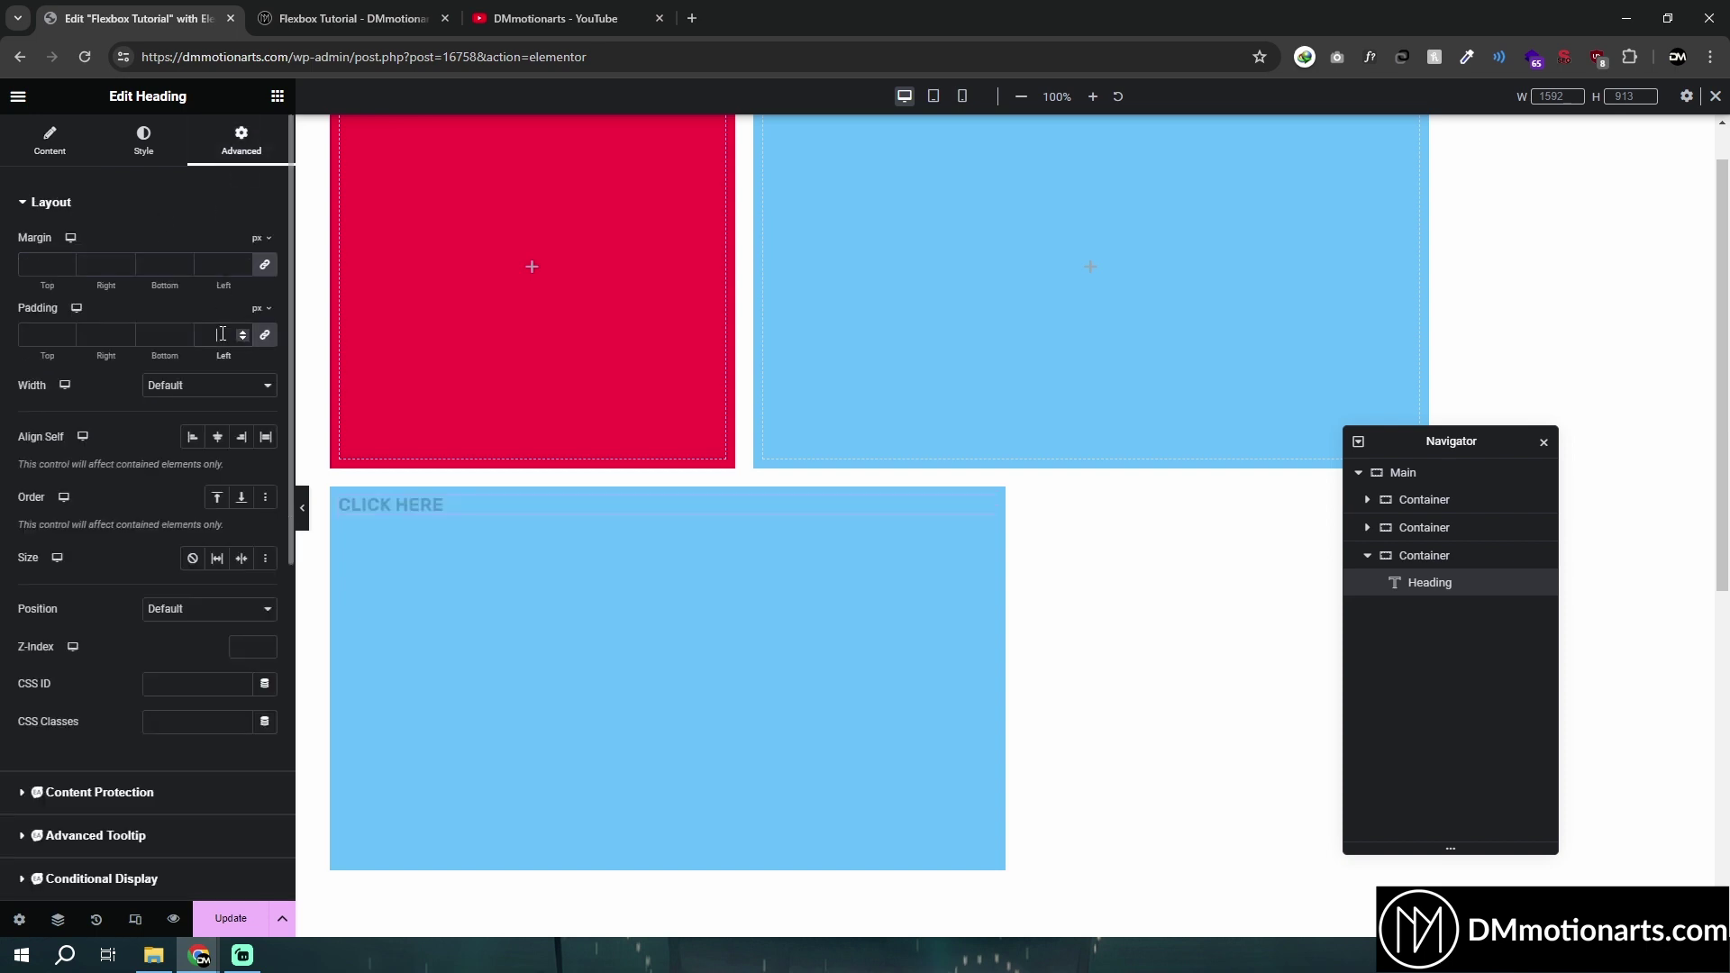
pyautogui.scroll(-2, 70, 714)
pyautogui.scroll(-3, 70, 715)
pyautogui.click(36, 690)
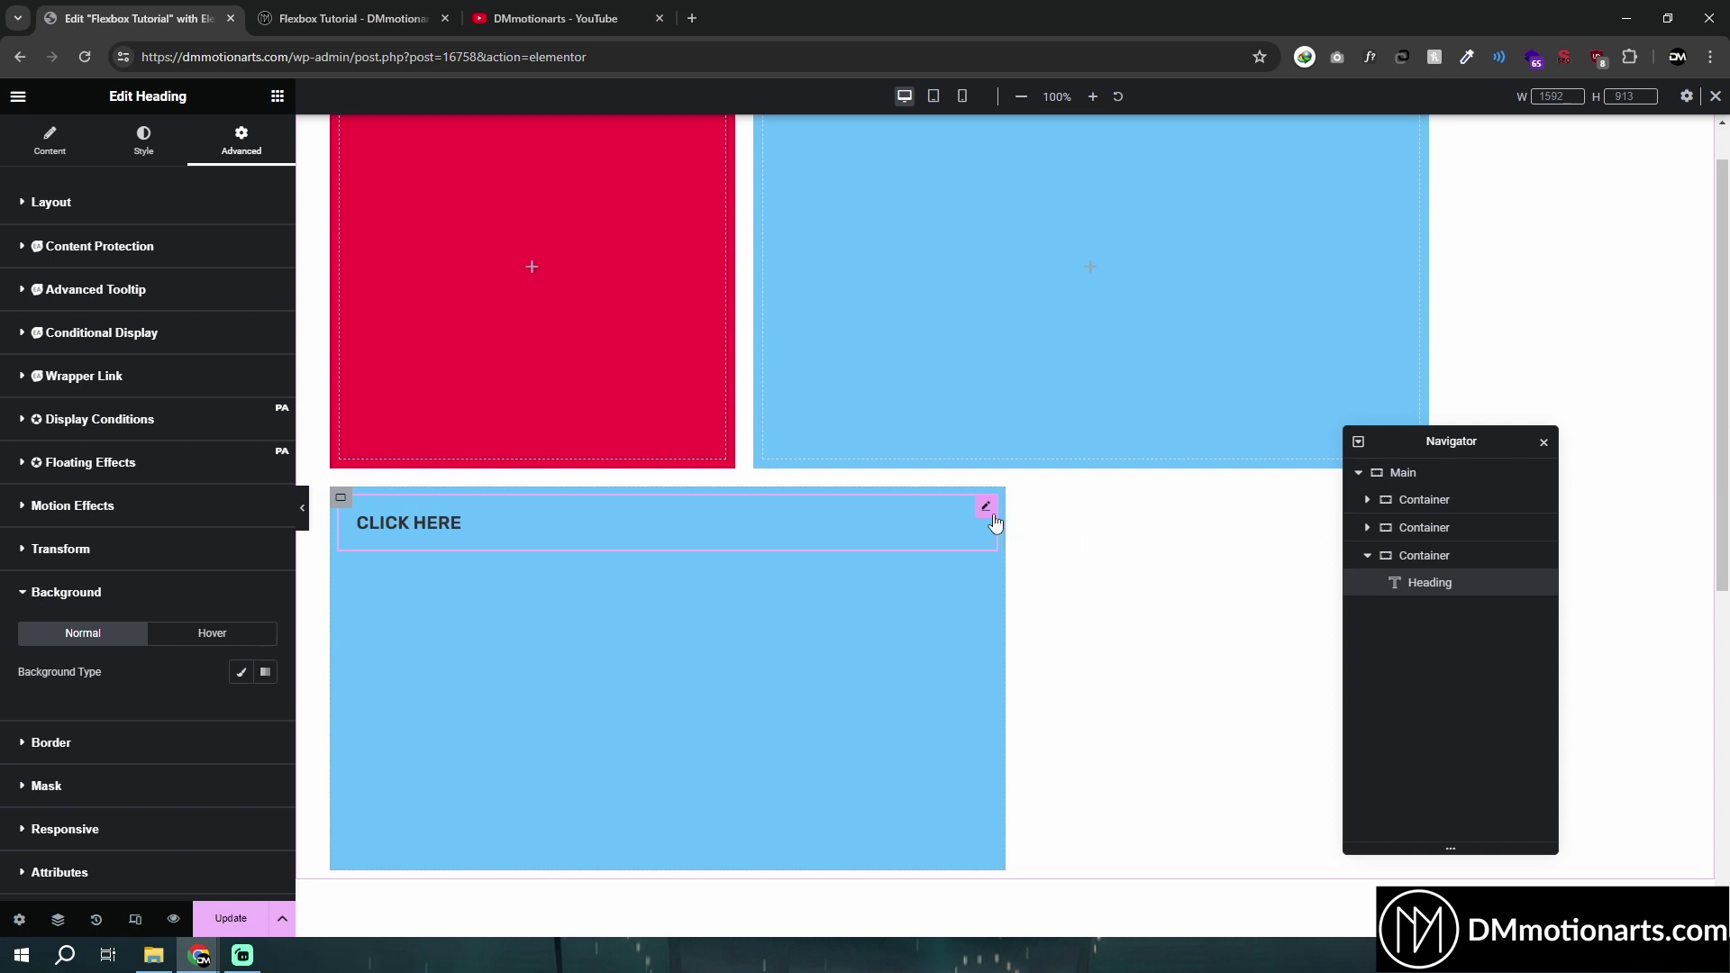
# Delete the CLICK HERE heading and reset the lower blue container's HTML tag to Default
pyautogui.press('Delete')
pyautogui.click(340, 488)
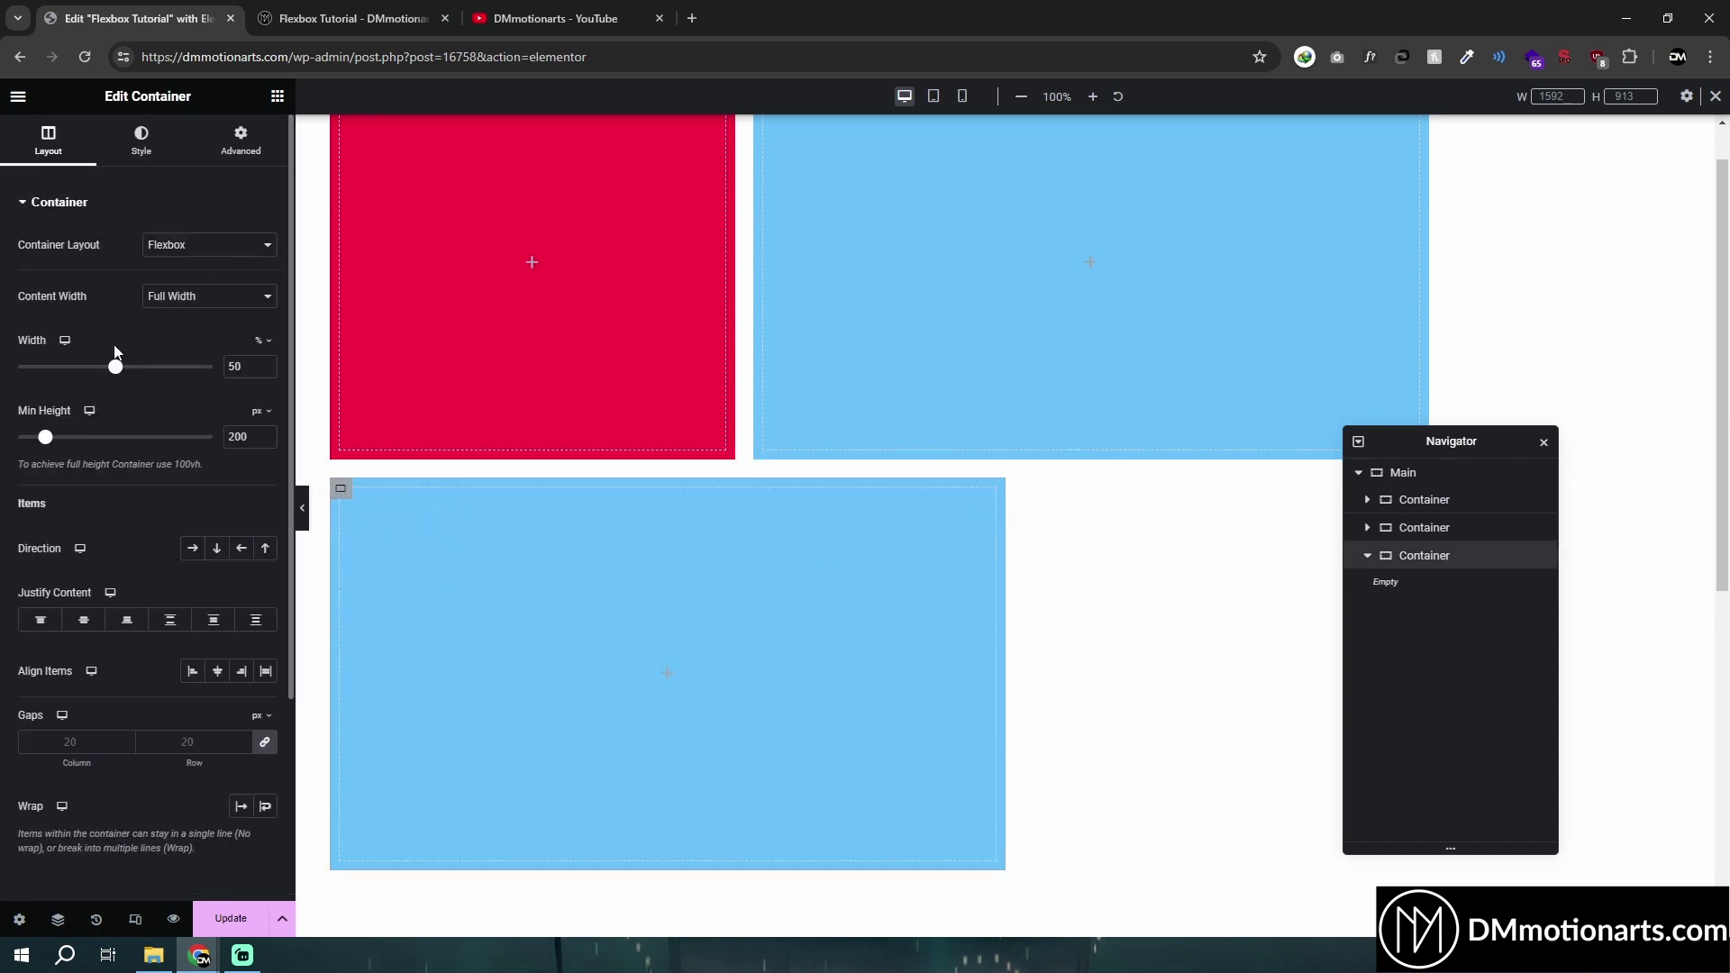
pyautogui.scroll(-3, 135, 541)
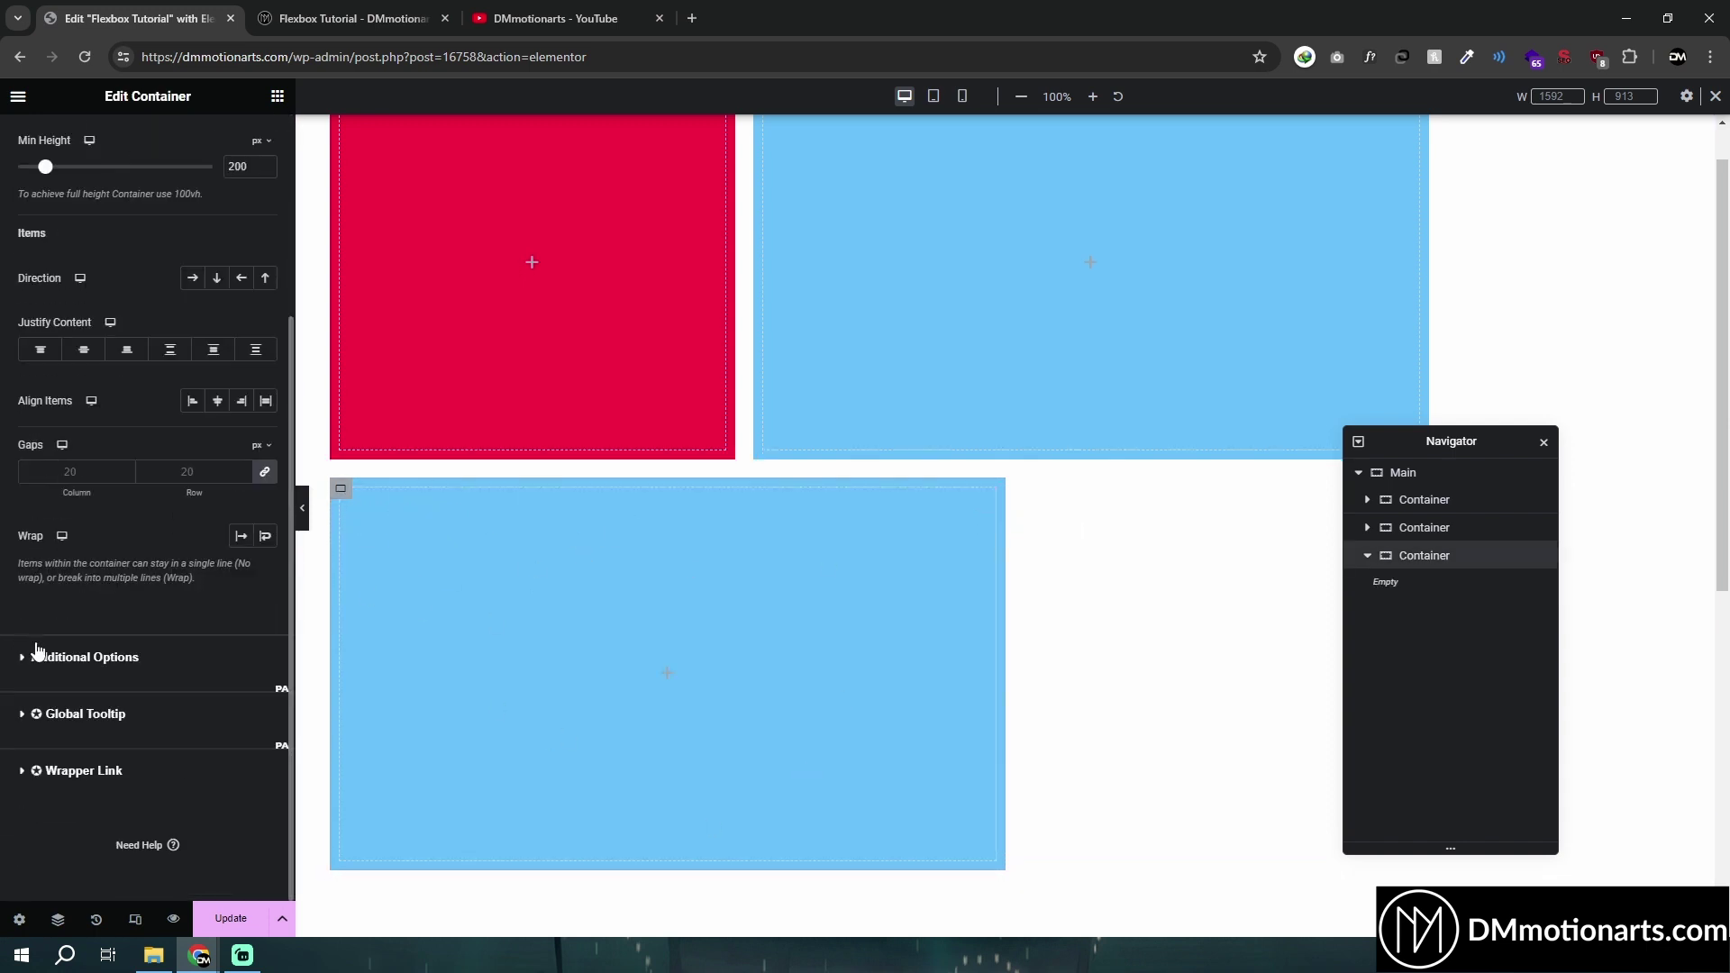
pyautogui.click(54, 653)
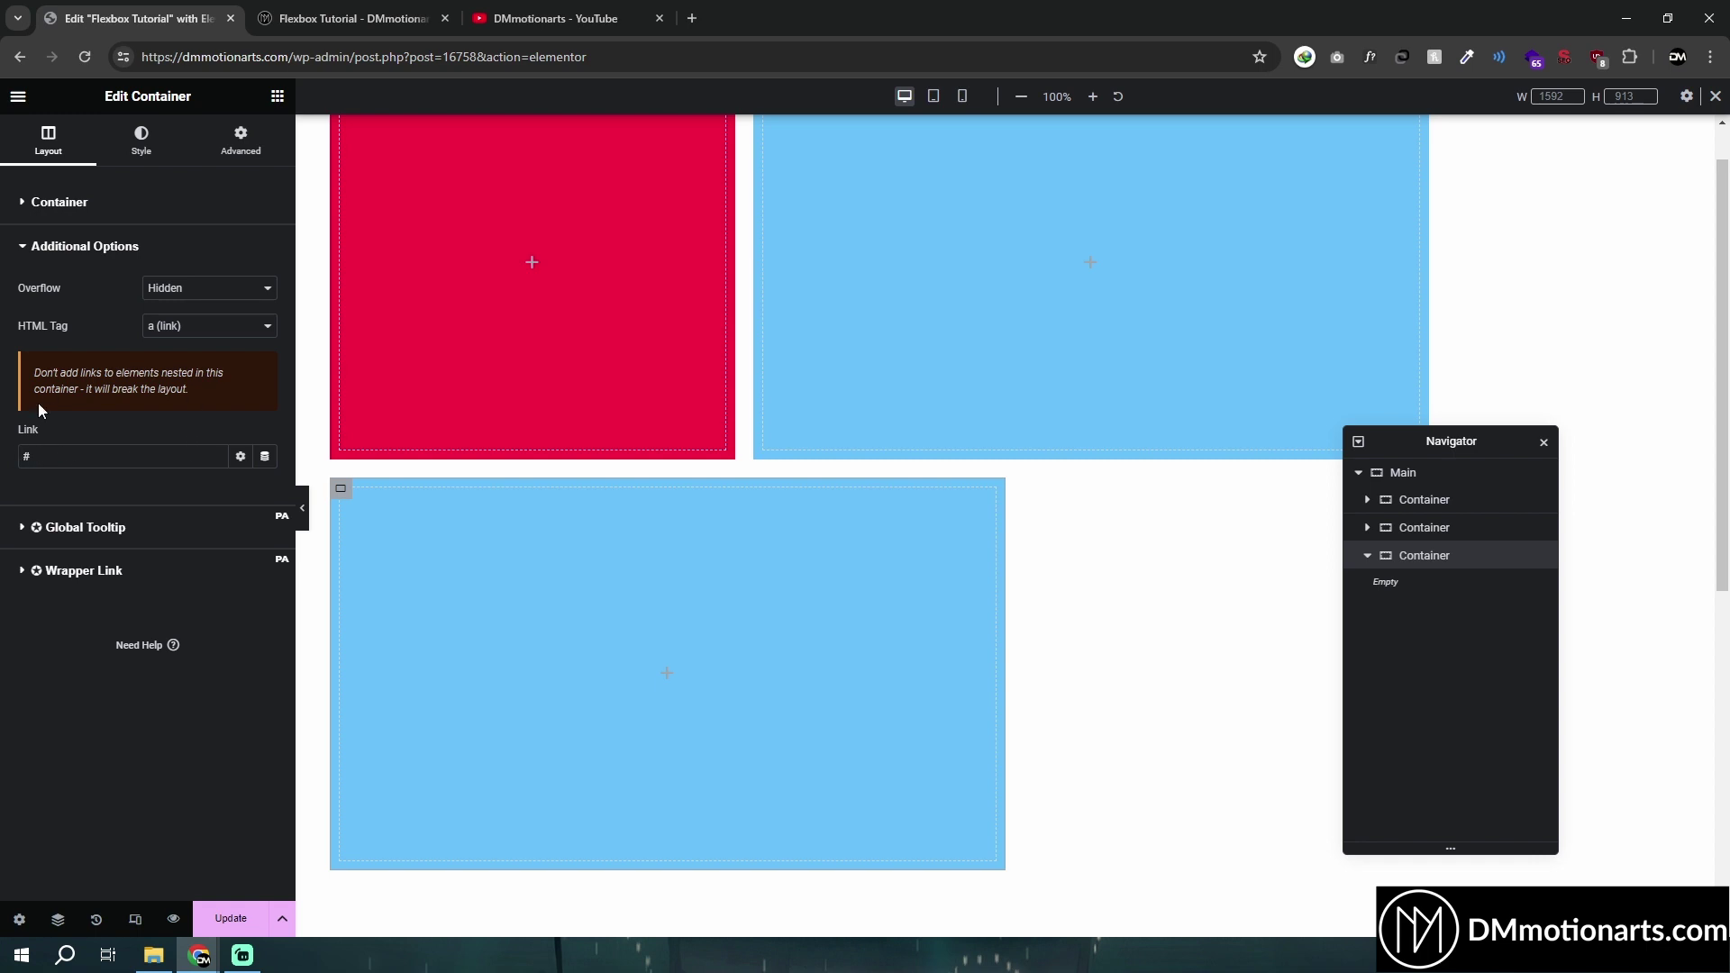
pyautogui.click(186, 321)
pyautogui.click(171, 342)
pyautogui.click(63, 246)
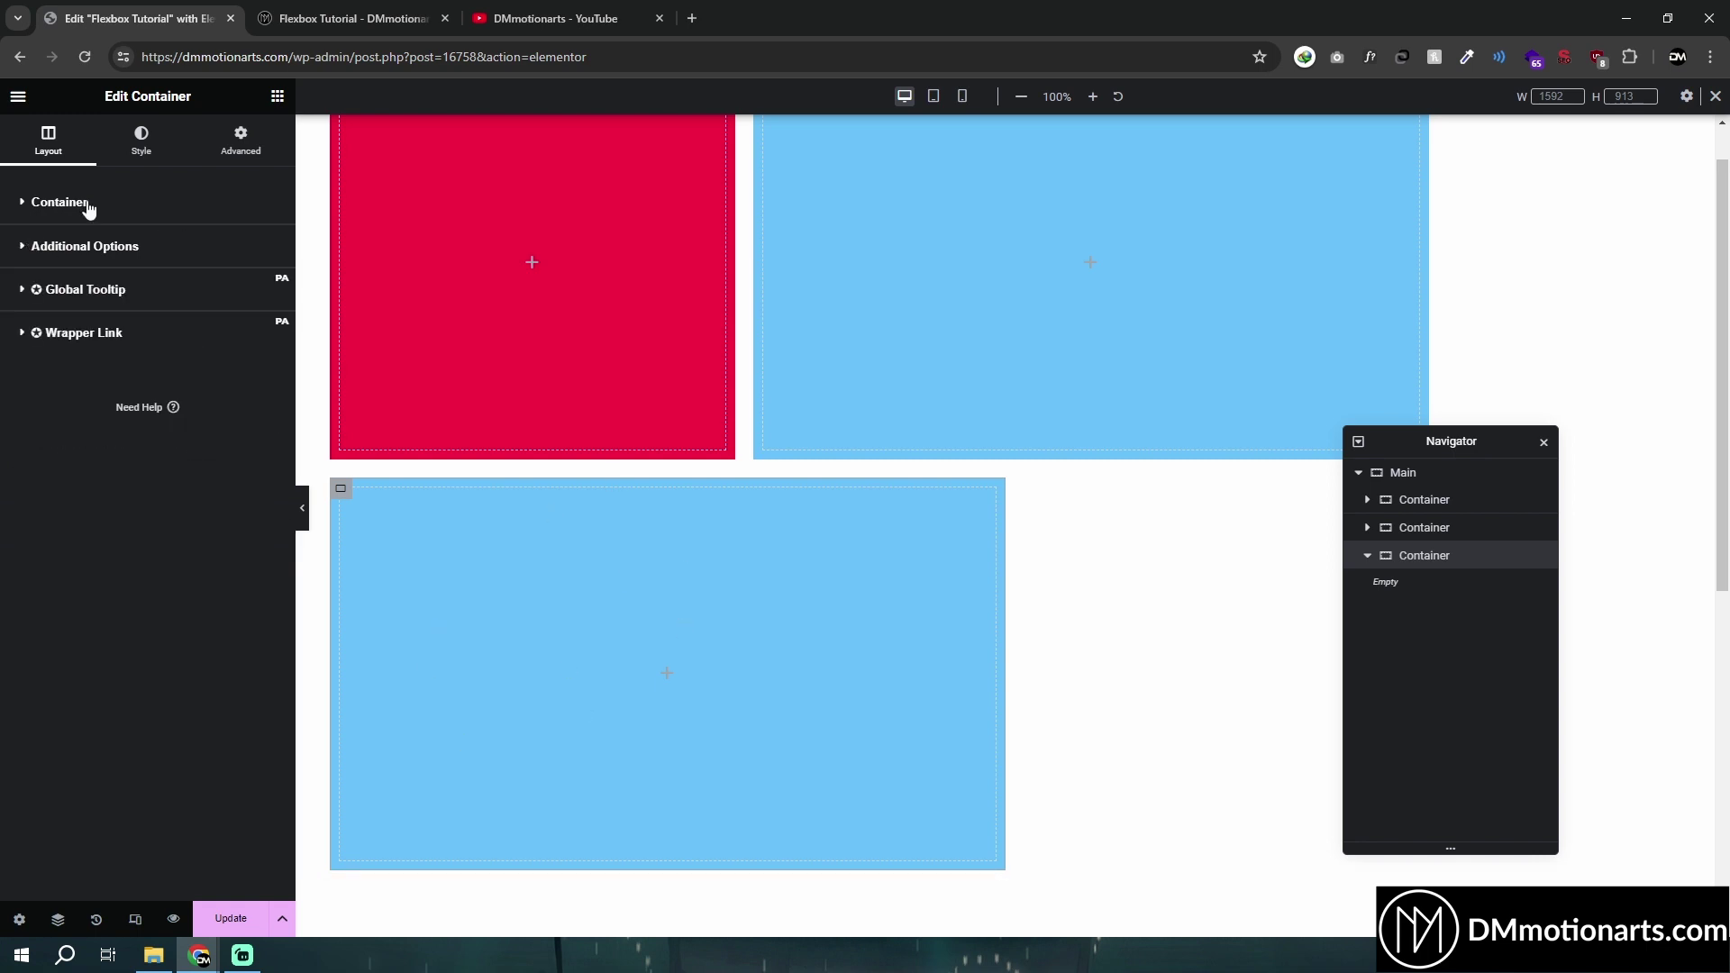
# Set the lower blue container's classic background to a custom purple color
pyautogui.click(129, 160)
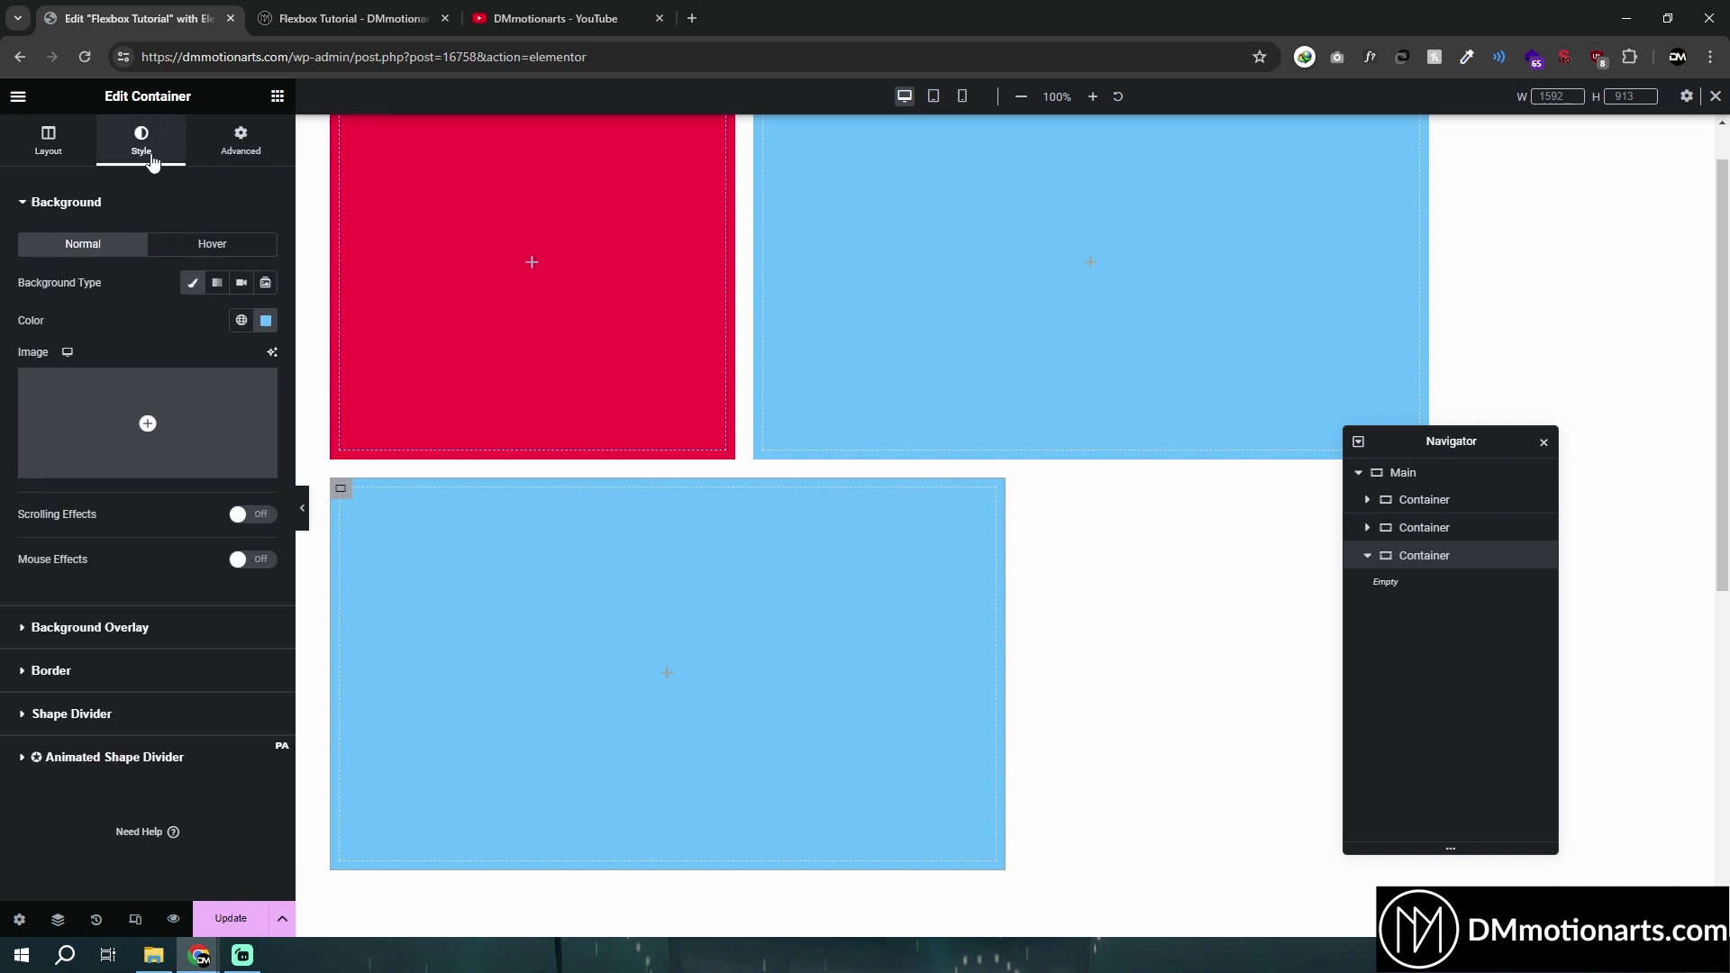
pyautogui.scroll(-1, 402, 499)
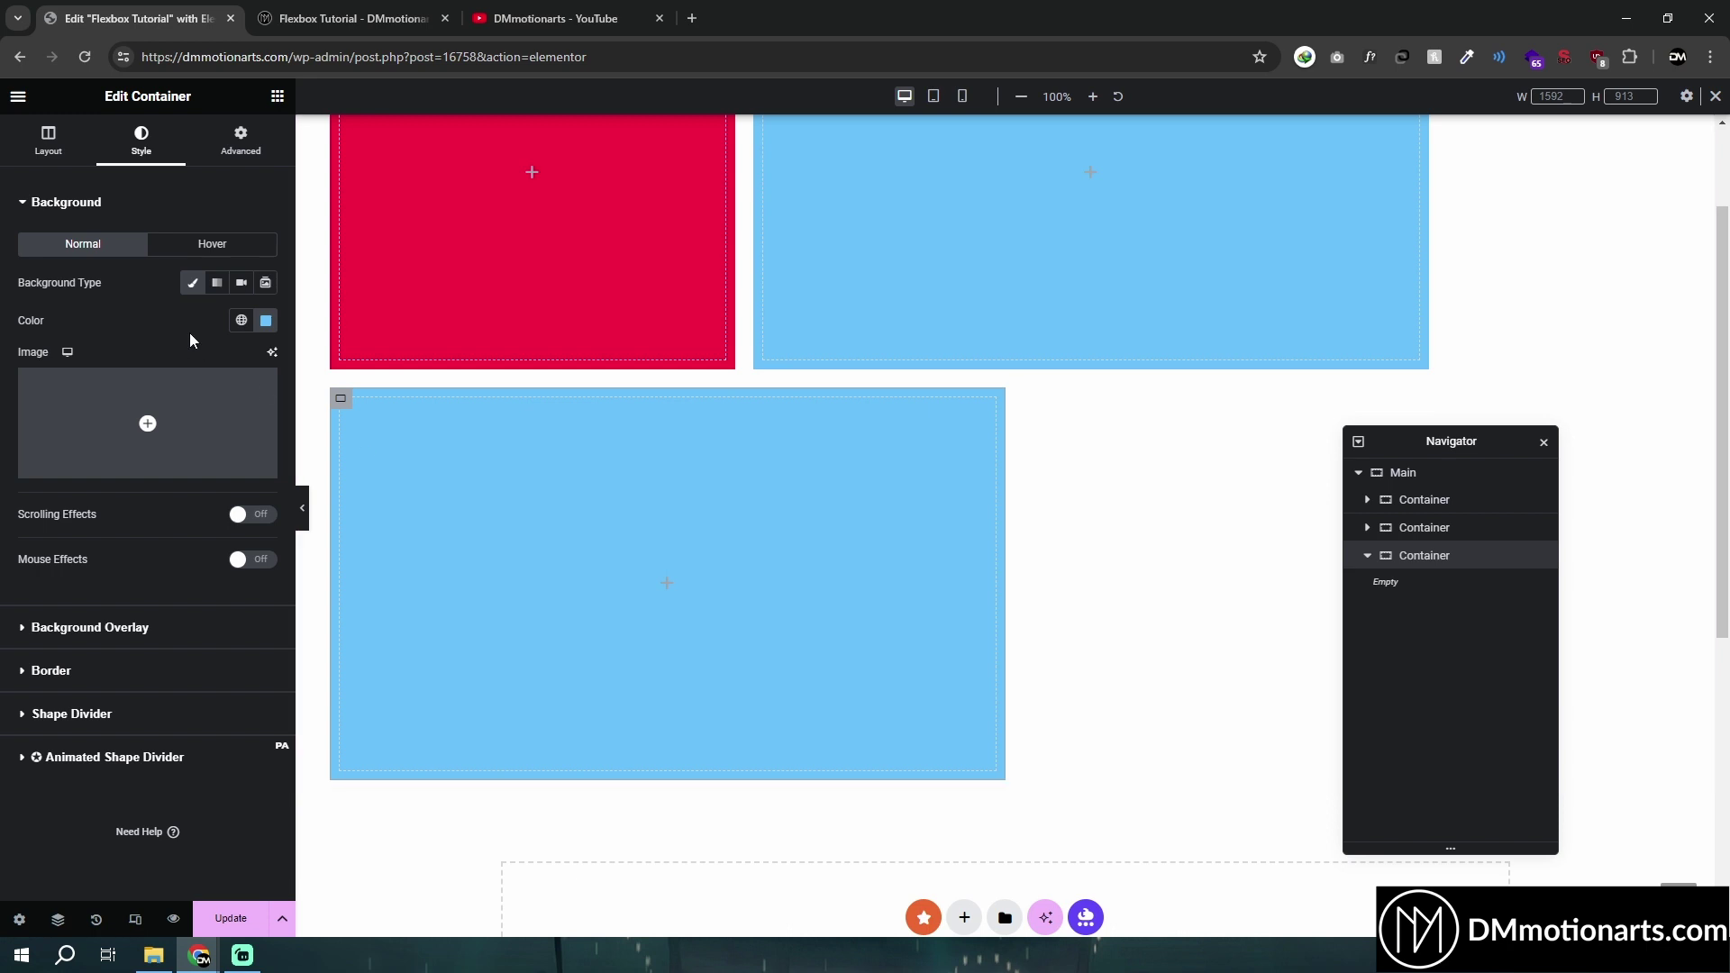
pyautogui.click(192, 283)
pyautogui.click(192, 282)
pyautogui.click(264, 322)
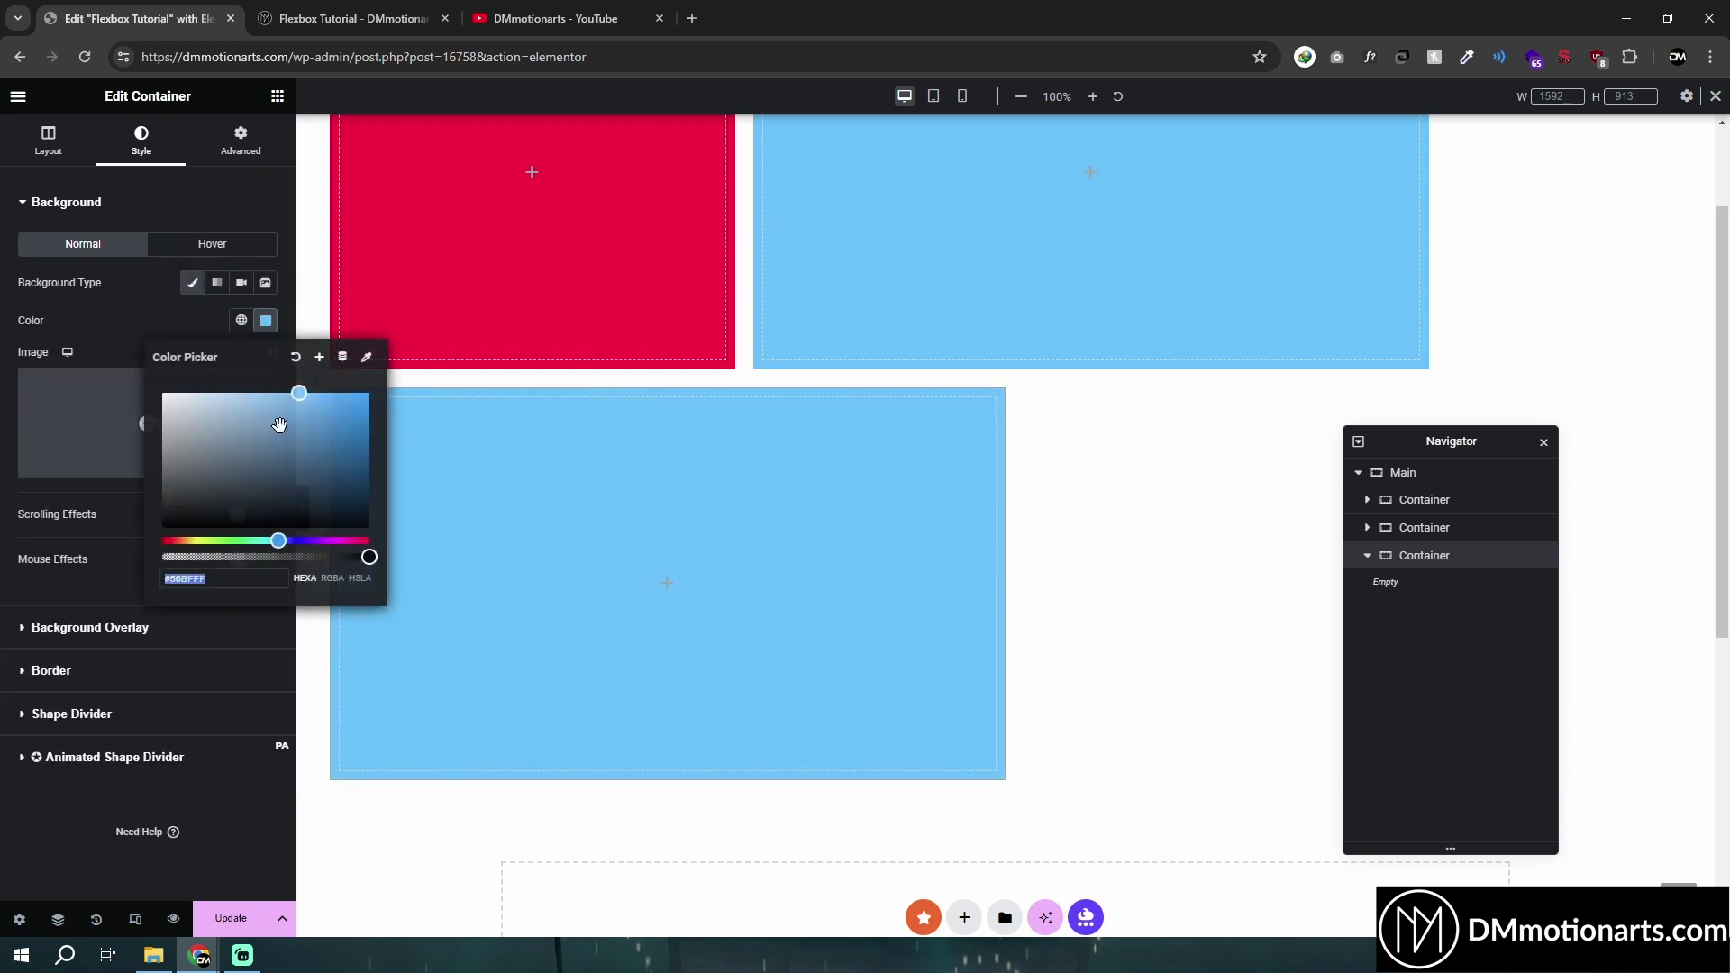
pyautogui.moveTo(259, 453); pyautogui.dragTo(267, 391)
pyautogui.moveTo(301, 540); pyautogui.dragTo(313, 540)
pyautogui.click(141, 492)
# Save the lower container's purple background as a new global color named Purple
pyautogui.click(242, 322)
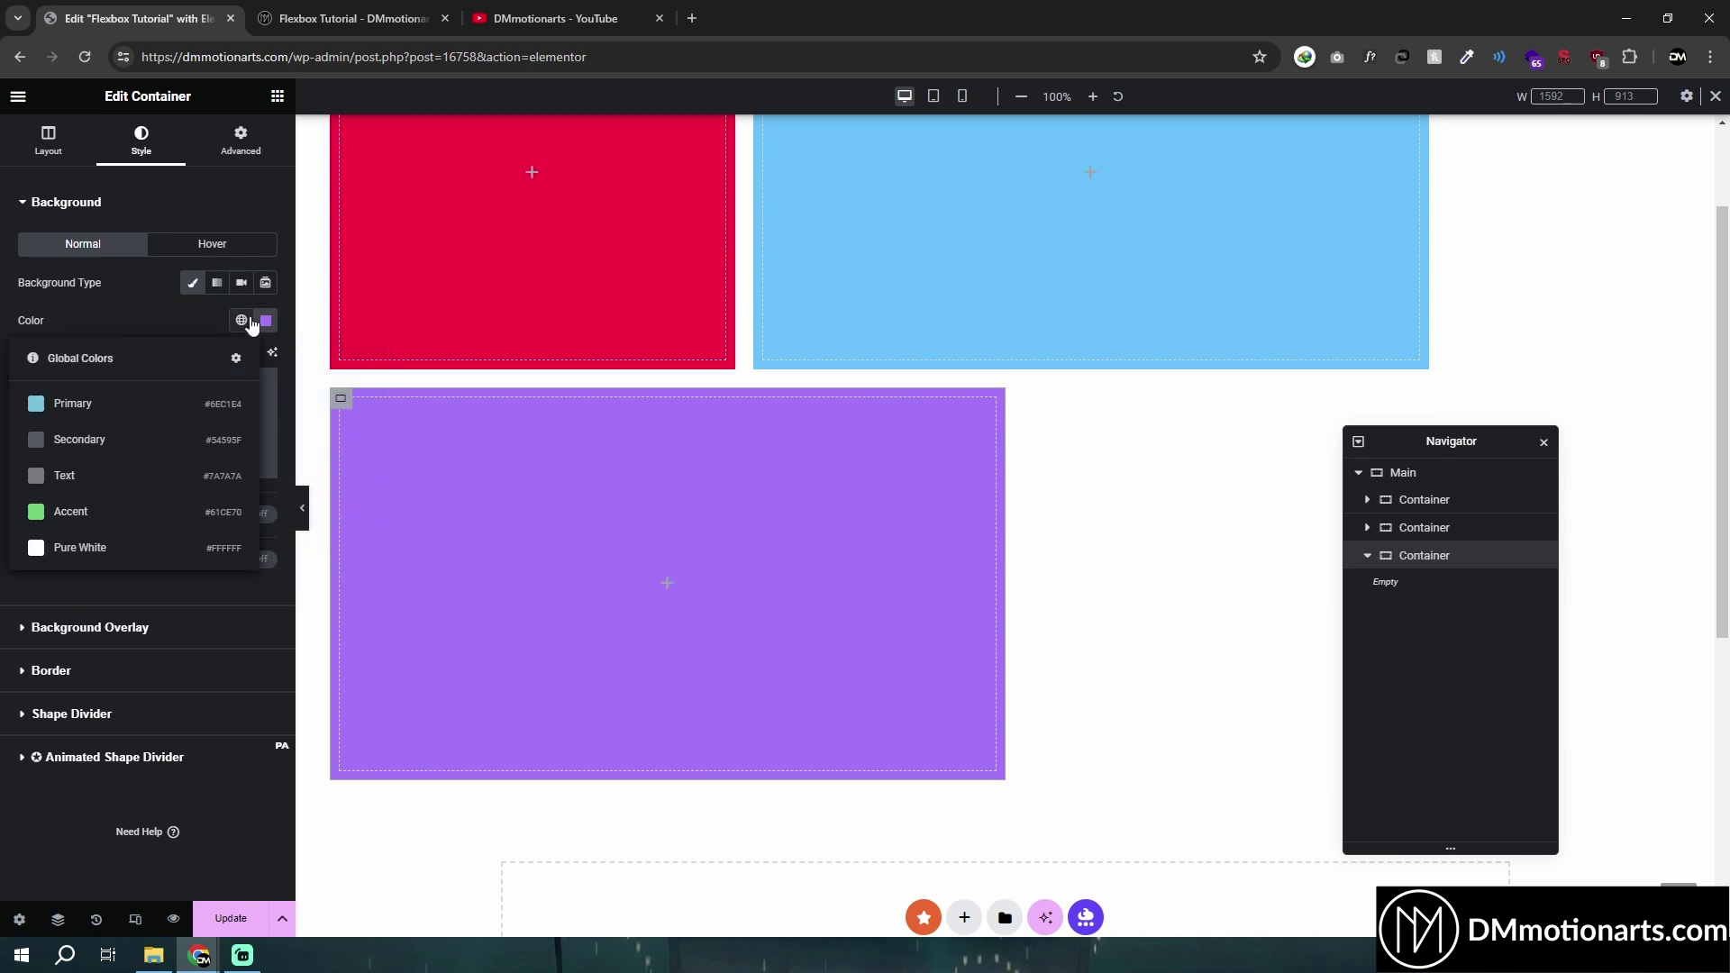
pyautogui.click(242, 321)
pyautogui.click(266, 322)
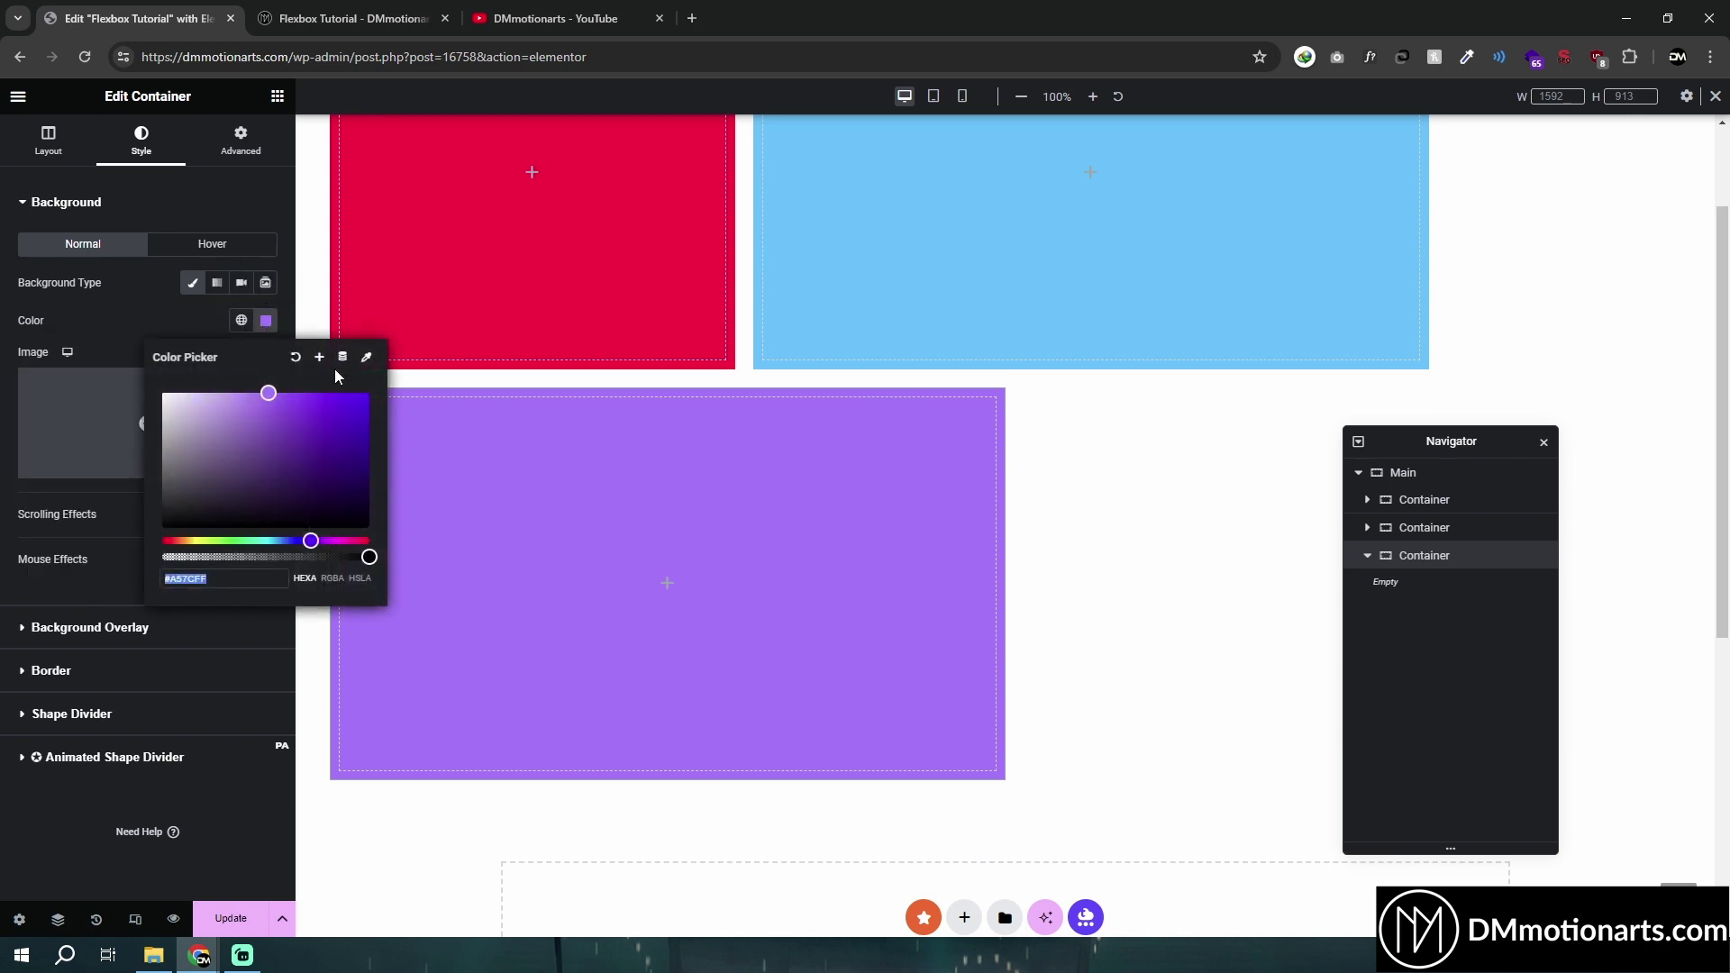
pyautogui.click(320, 359)
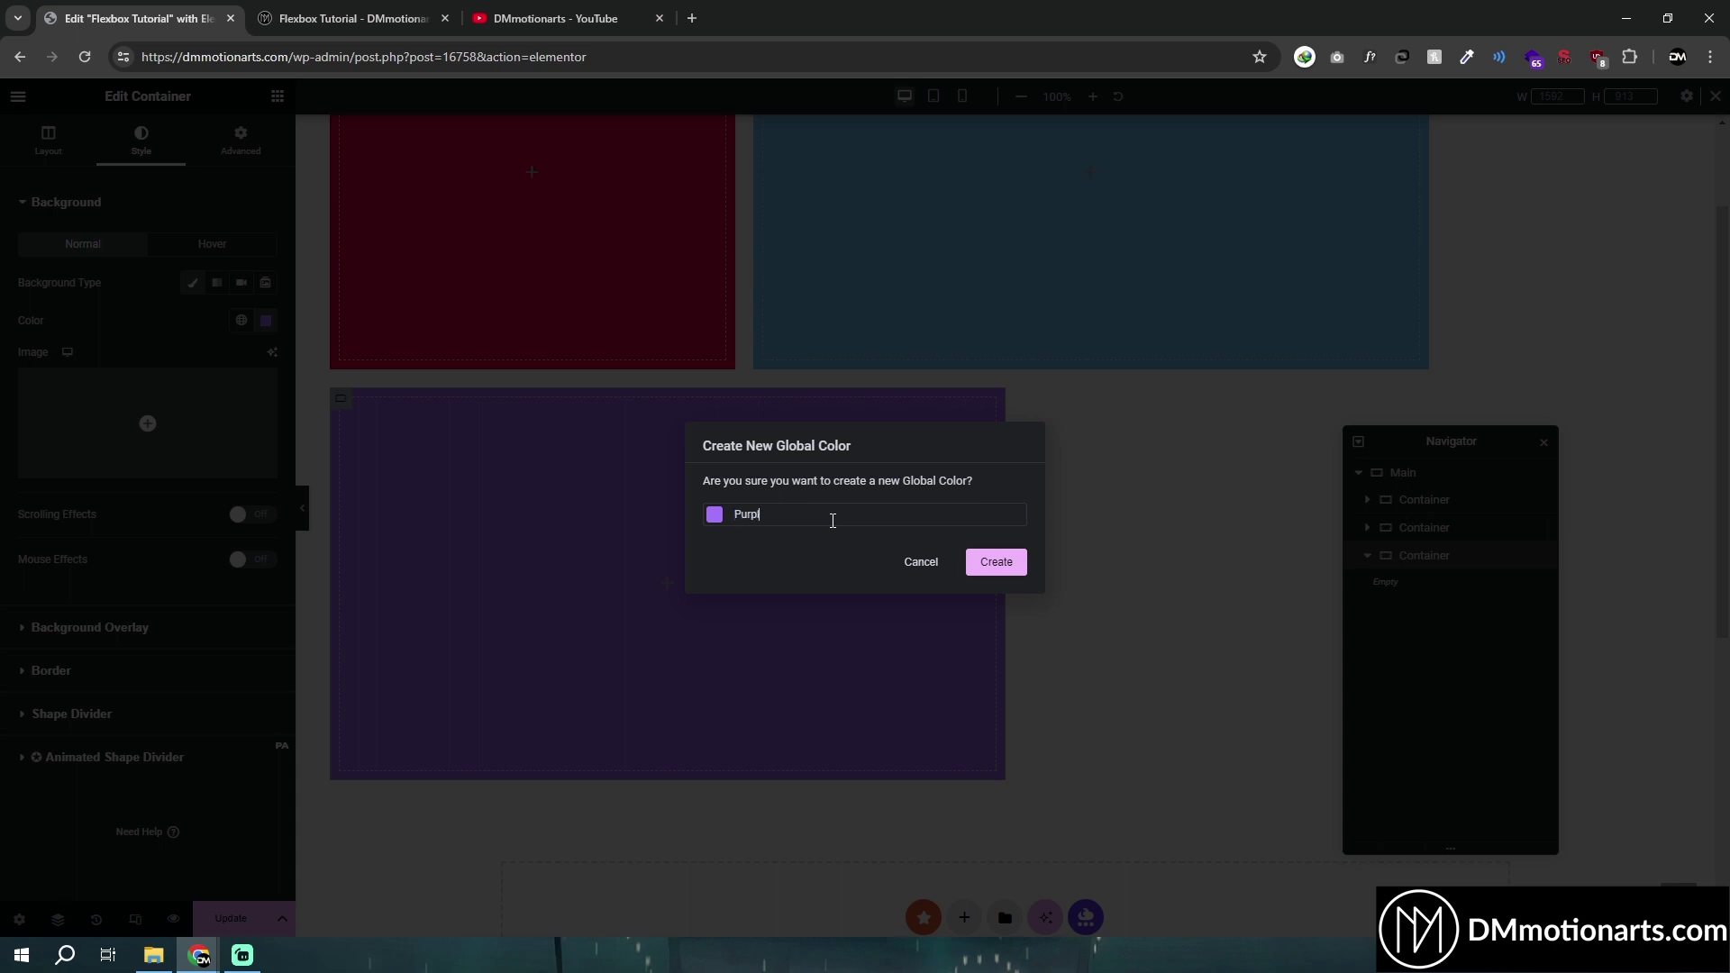
pyautogui.click(996, 562)
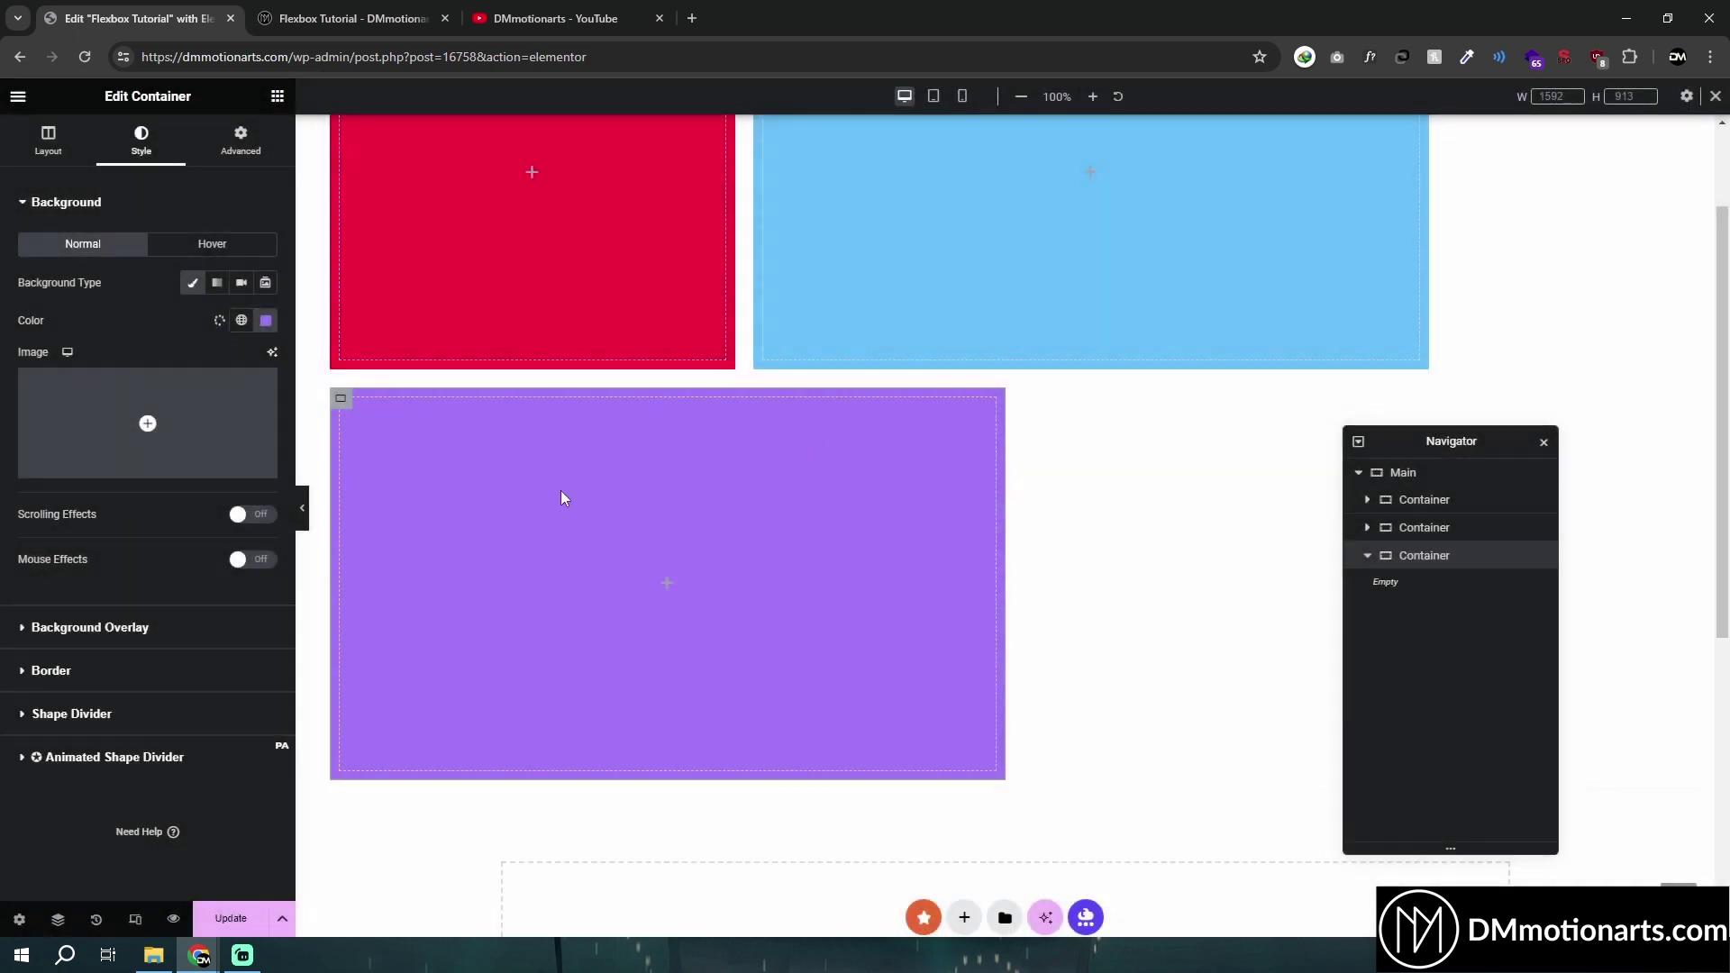
# Apply the global color Purple to the background of the blue container beside the red one
pyautogui.click(774, 166)
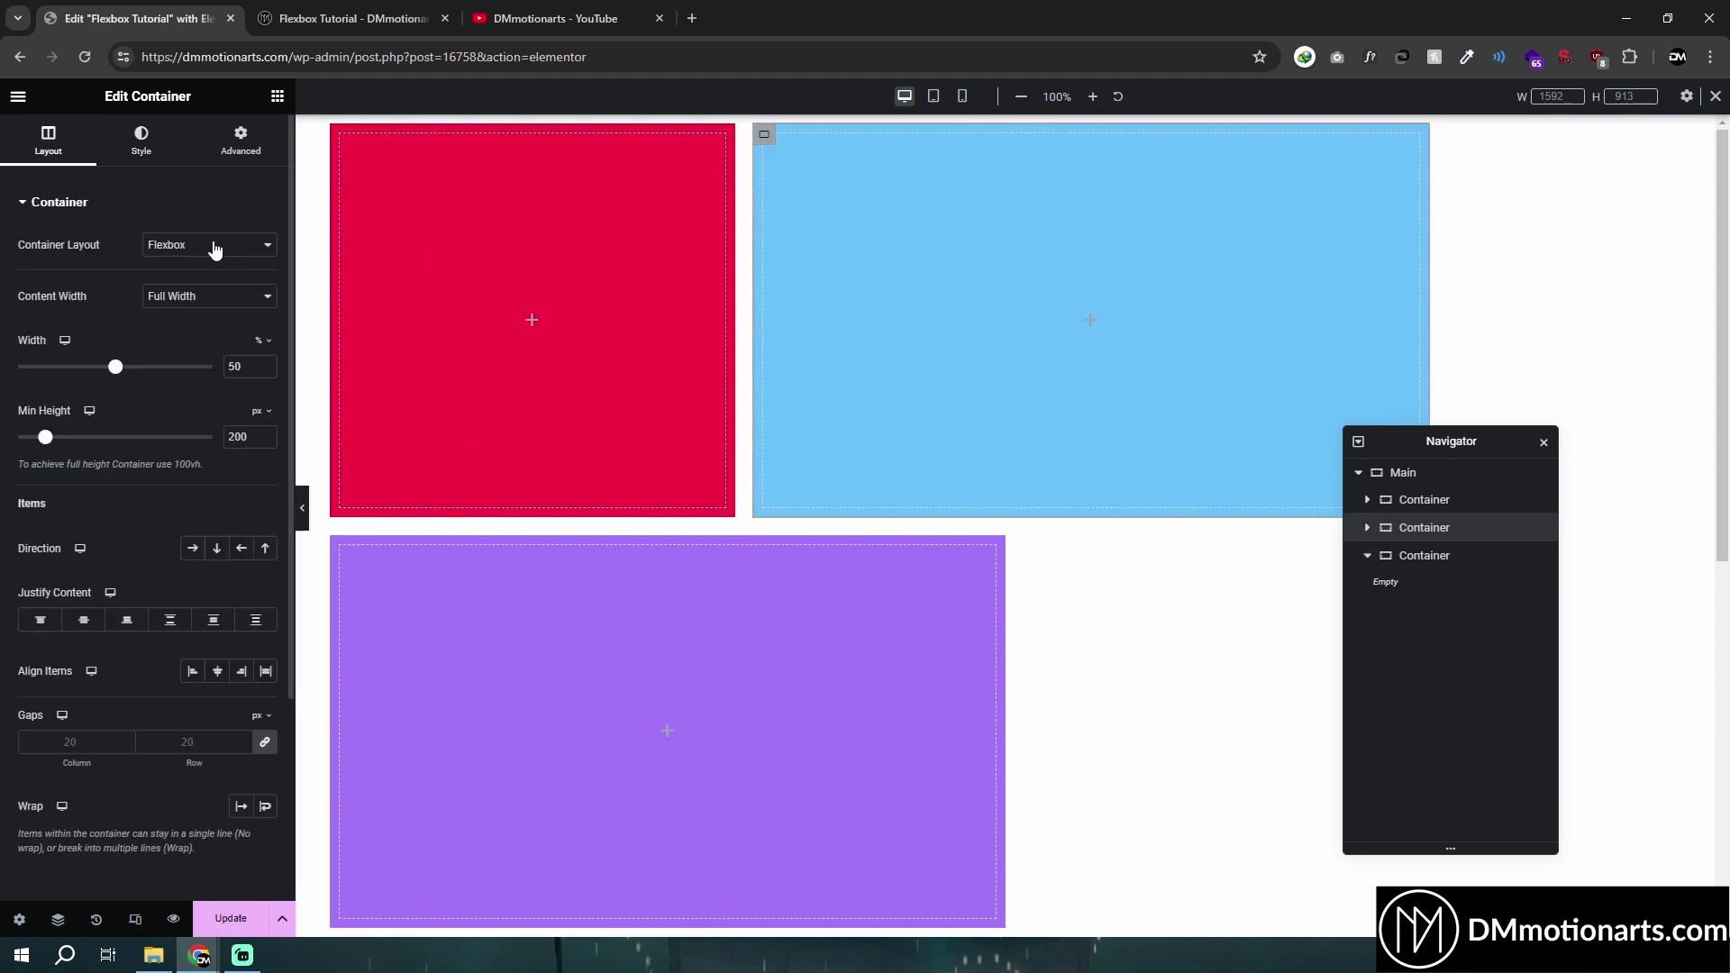
pyautogui.click(144, 157)
pyautogui.click(241, 320)
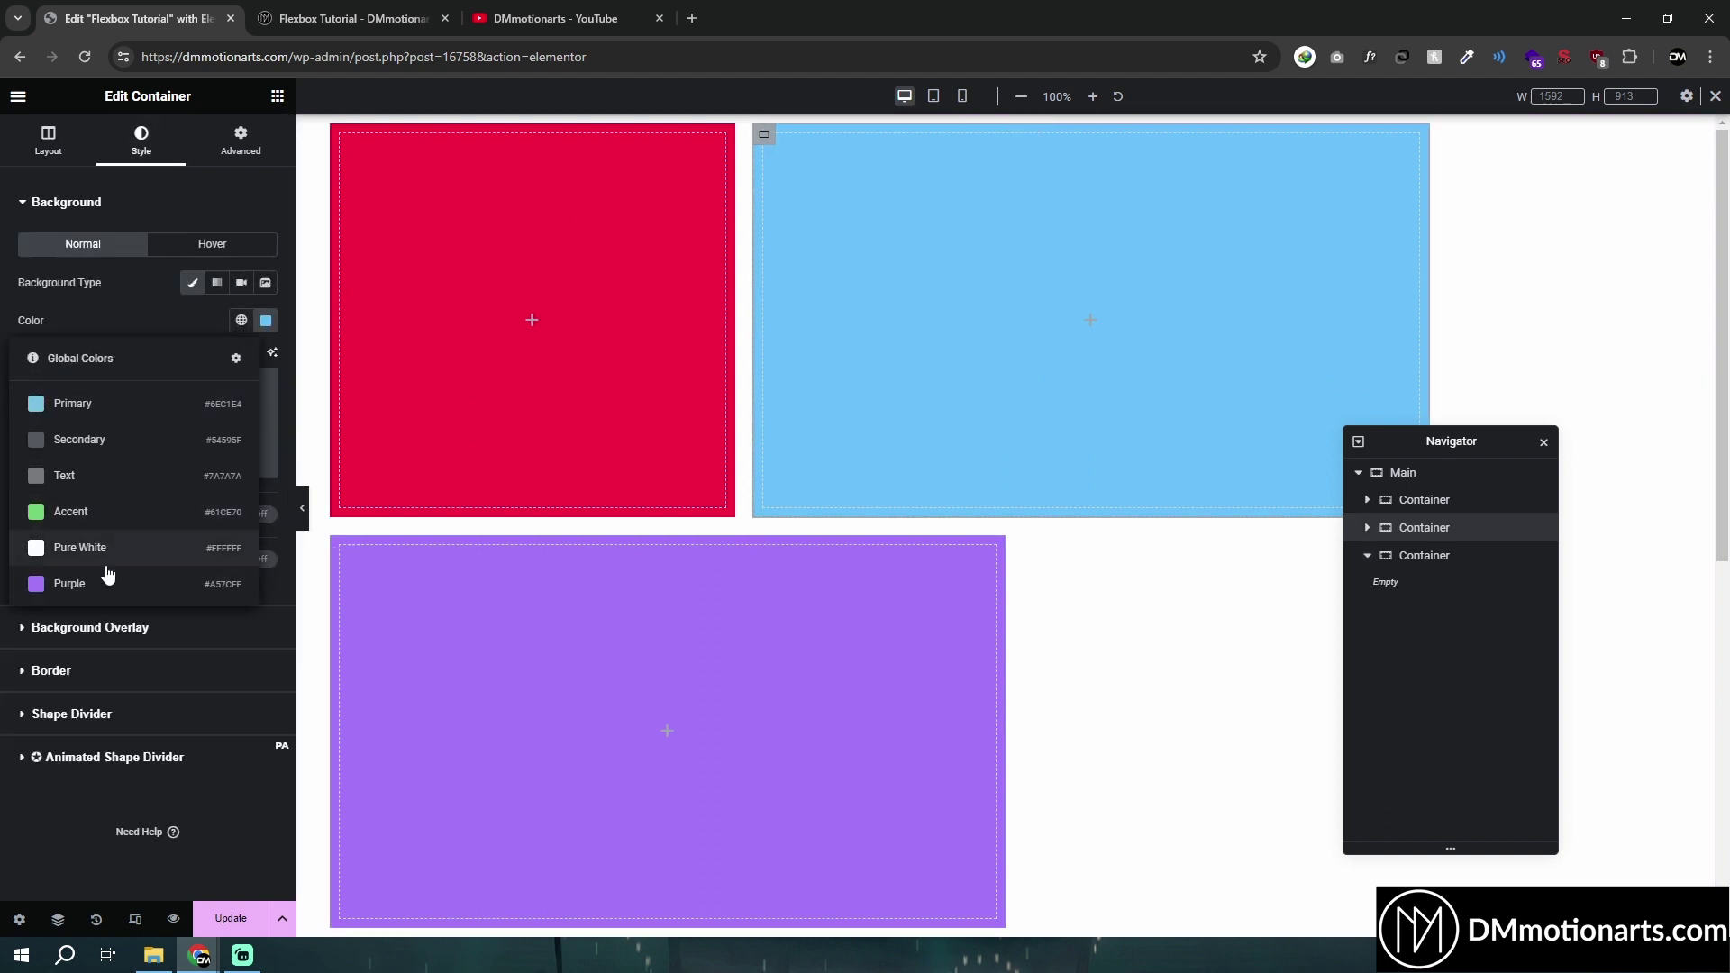
pyautogui.click(87, 586)
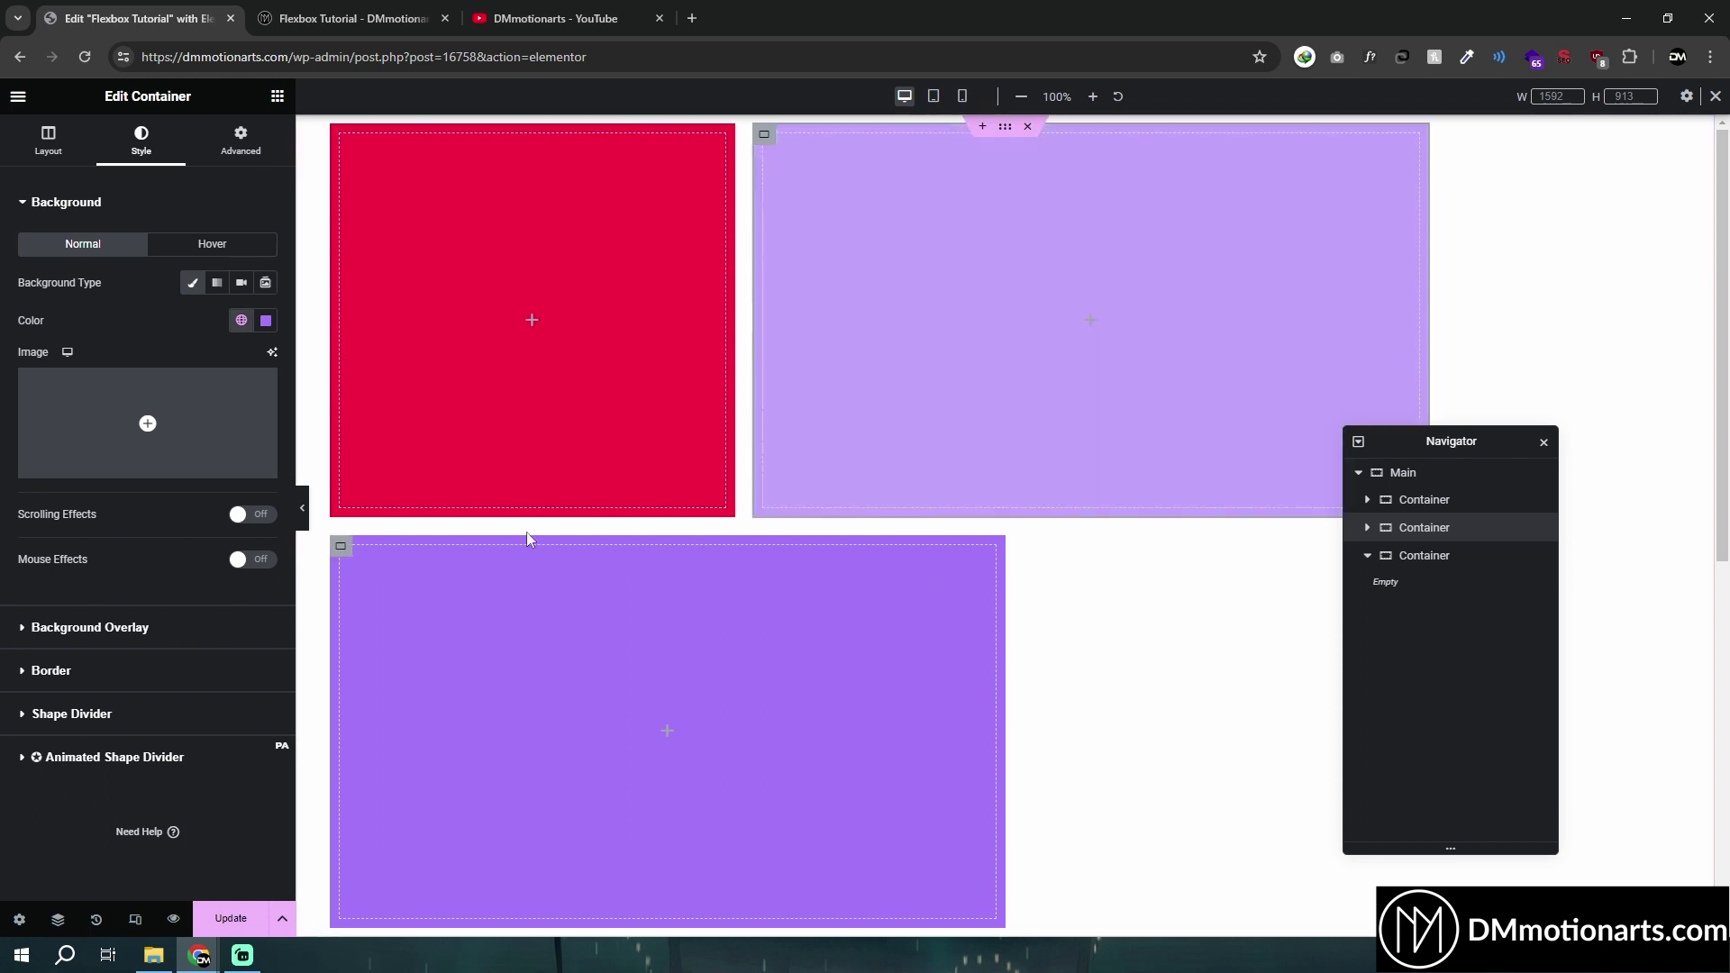
# Change the background of the container beside the red one to a custom light cyan
pyautogui.click(266, 320)
pyautogui.moveTo(290, 540); pyautogui.dragTo(271, 538)
pyautogui.click(268, 322)
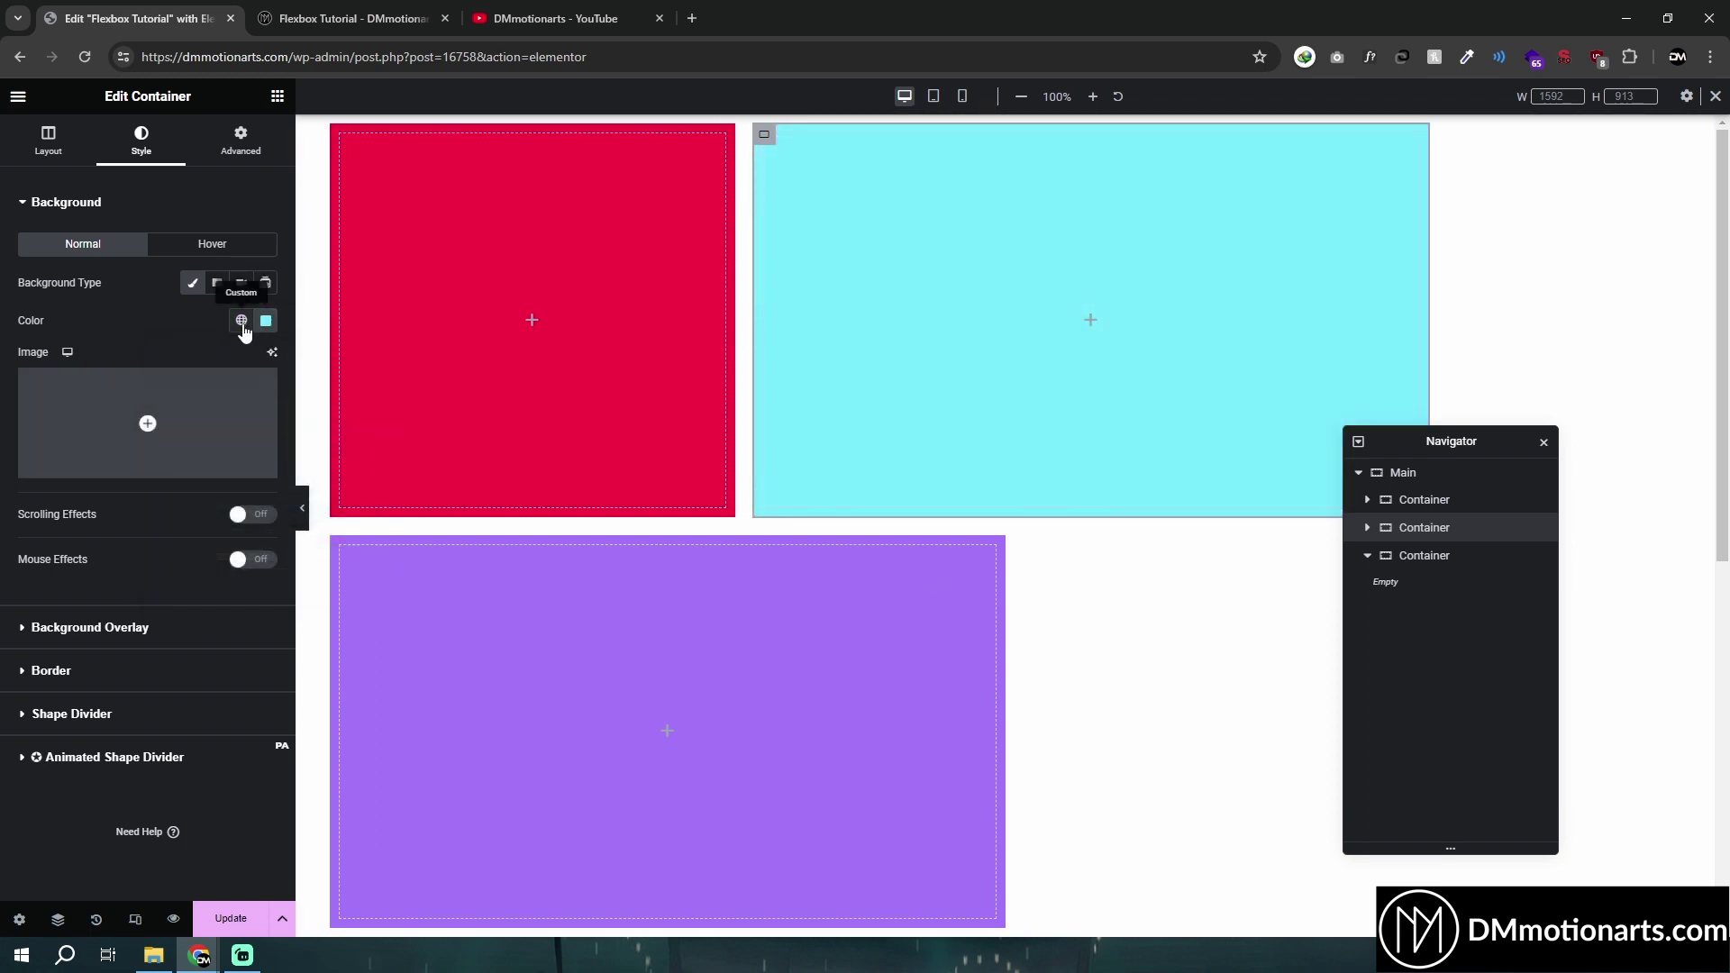
# Look through the page settings and the main editor menu, starting from the lower purple container
pyautogui.click(342, 554)
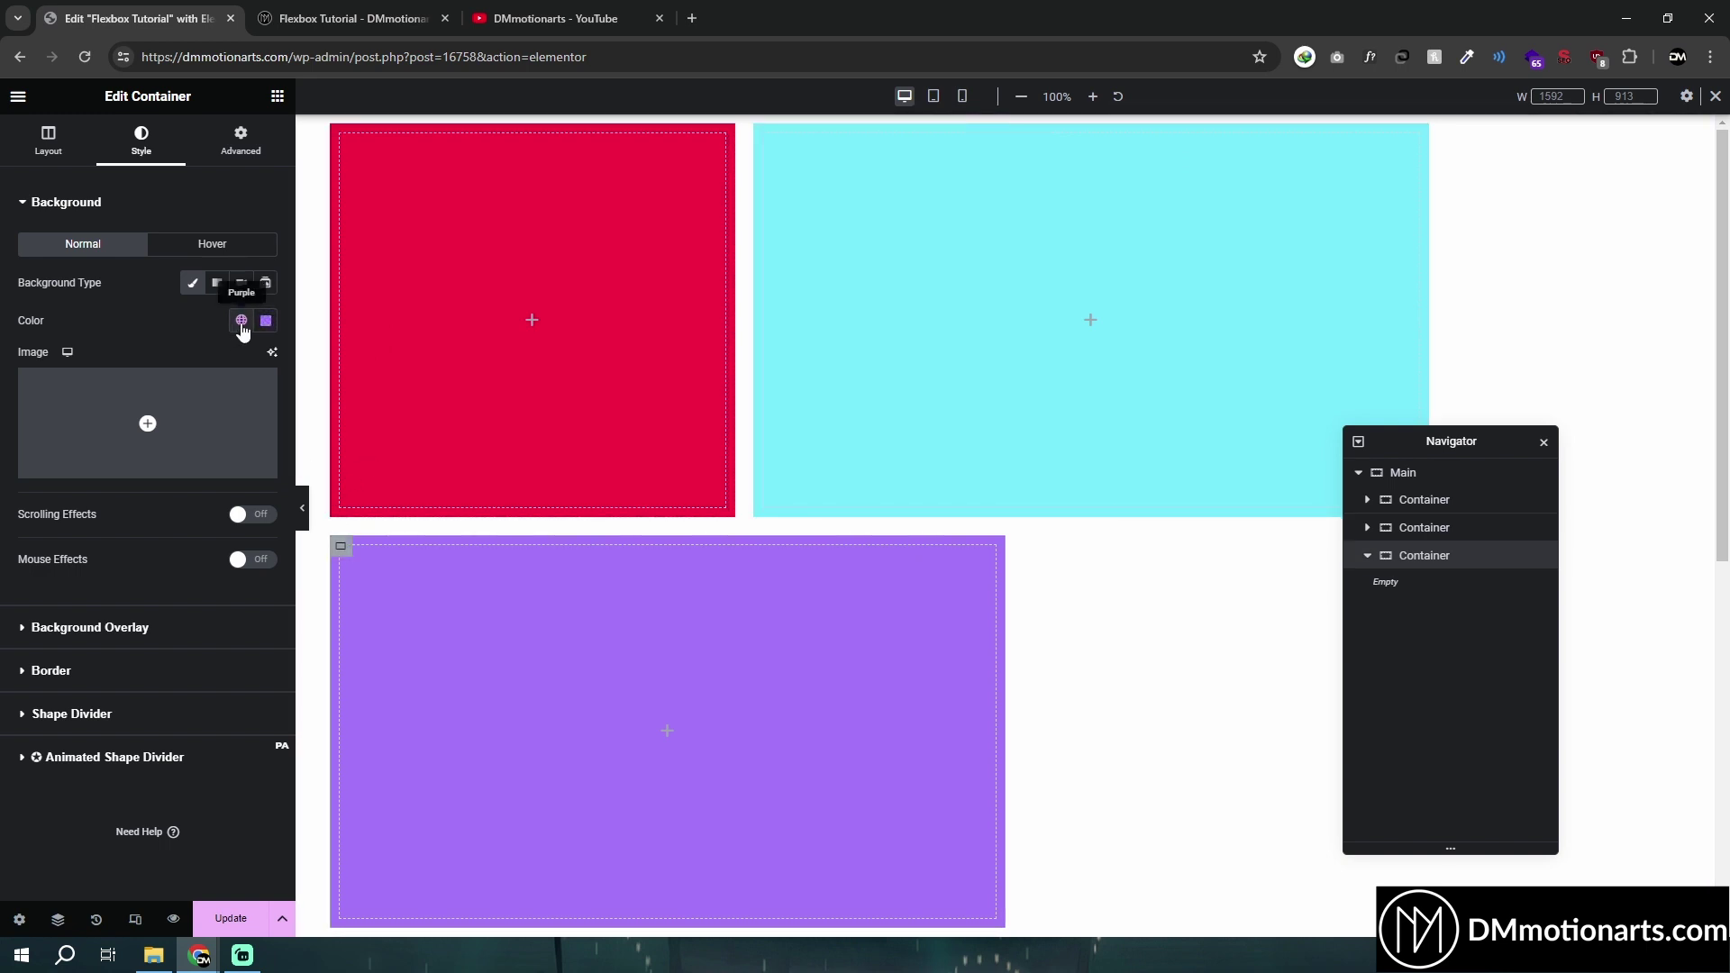
pyautogui.click(19, 918)
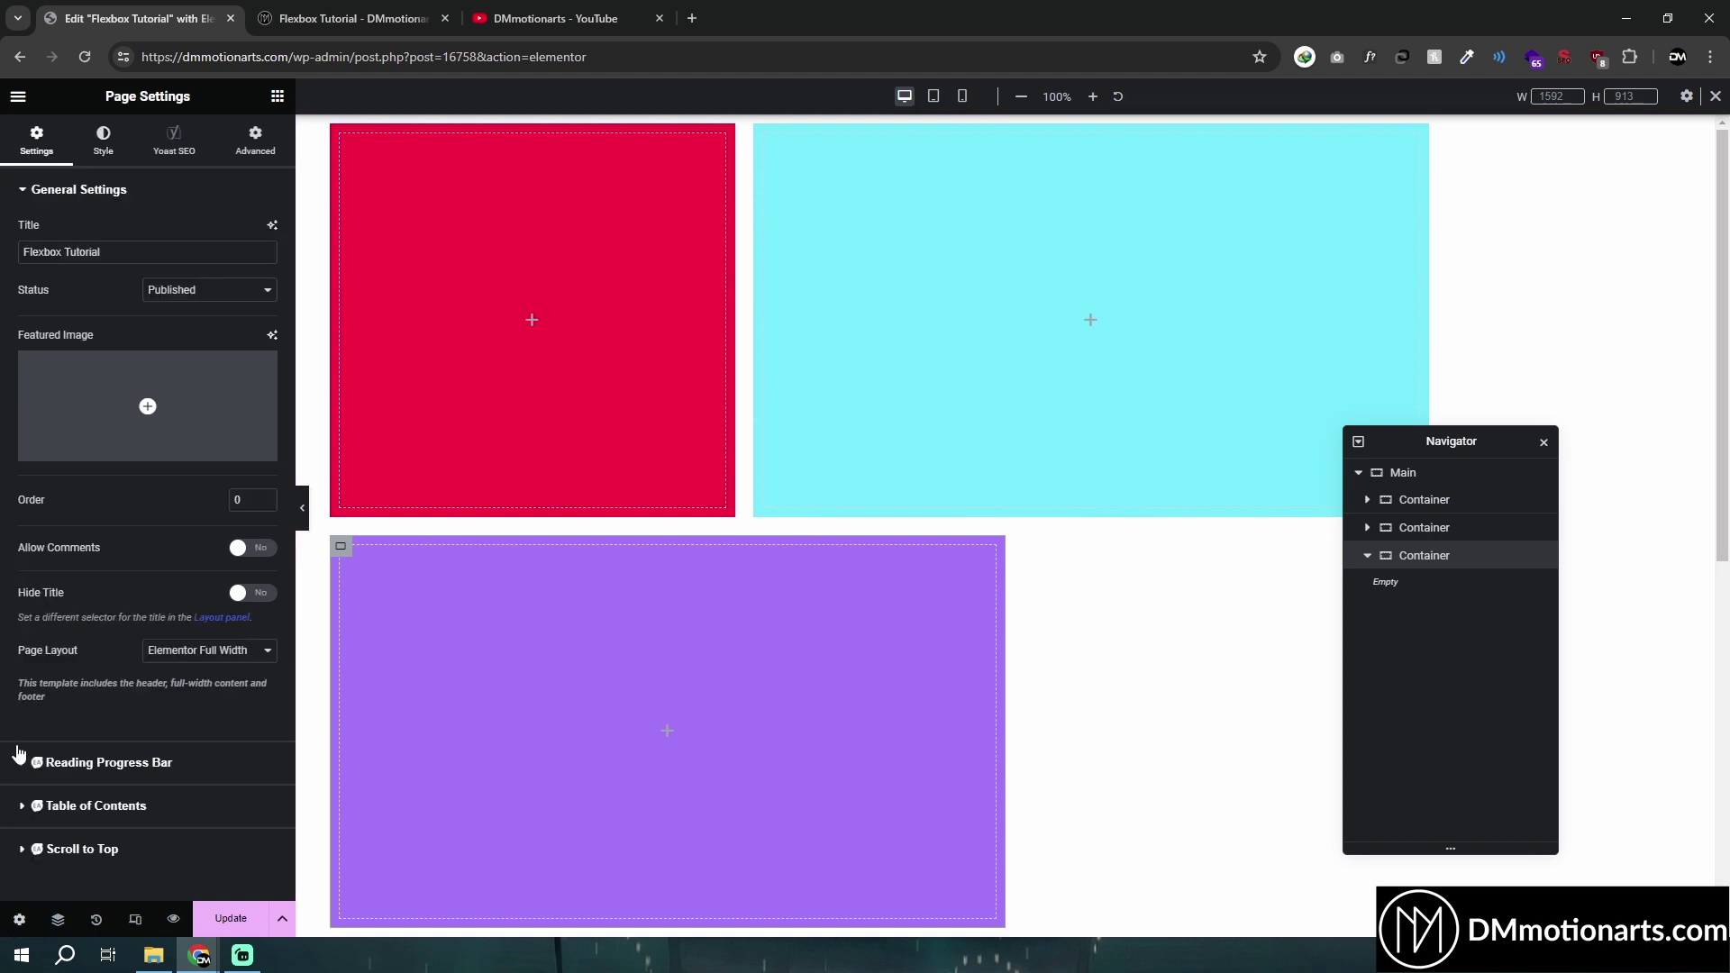
pyautogui.click(103, 141)
pyautogui.click(25, 144)
pyautogui.click(15, 99)
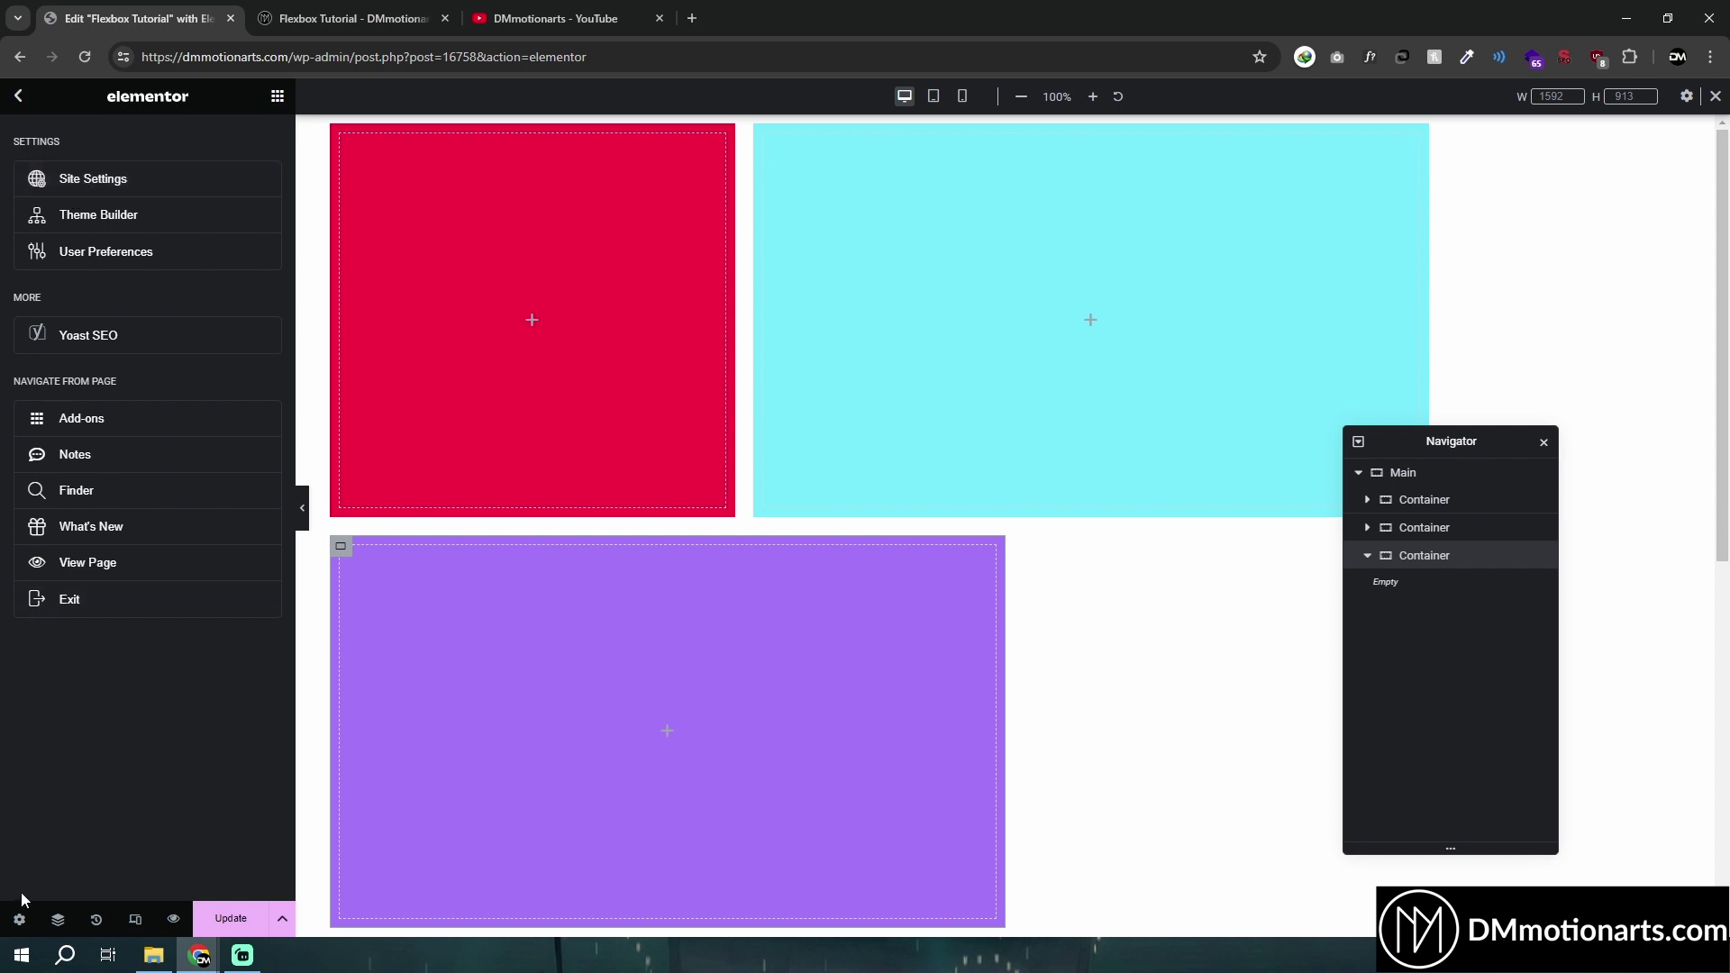
pyautogui.click(276, 100)
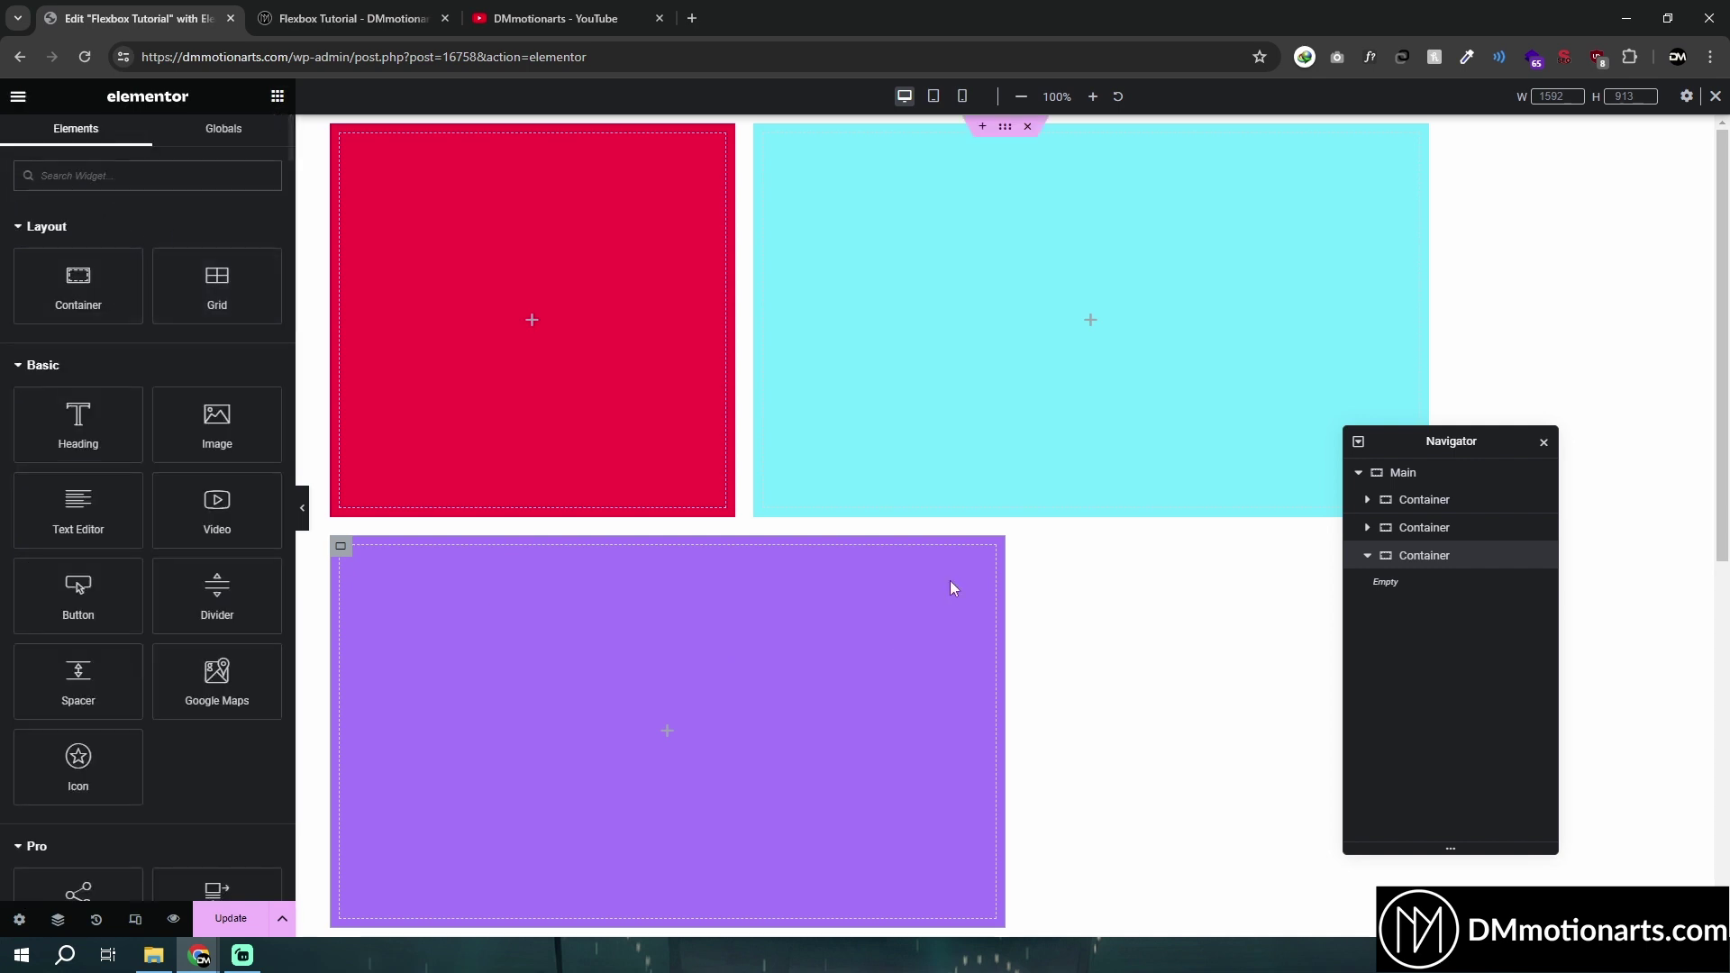
# Review the list of global colors available for the lower purple container's background
pyautogui.click(341, 545)
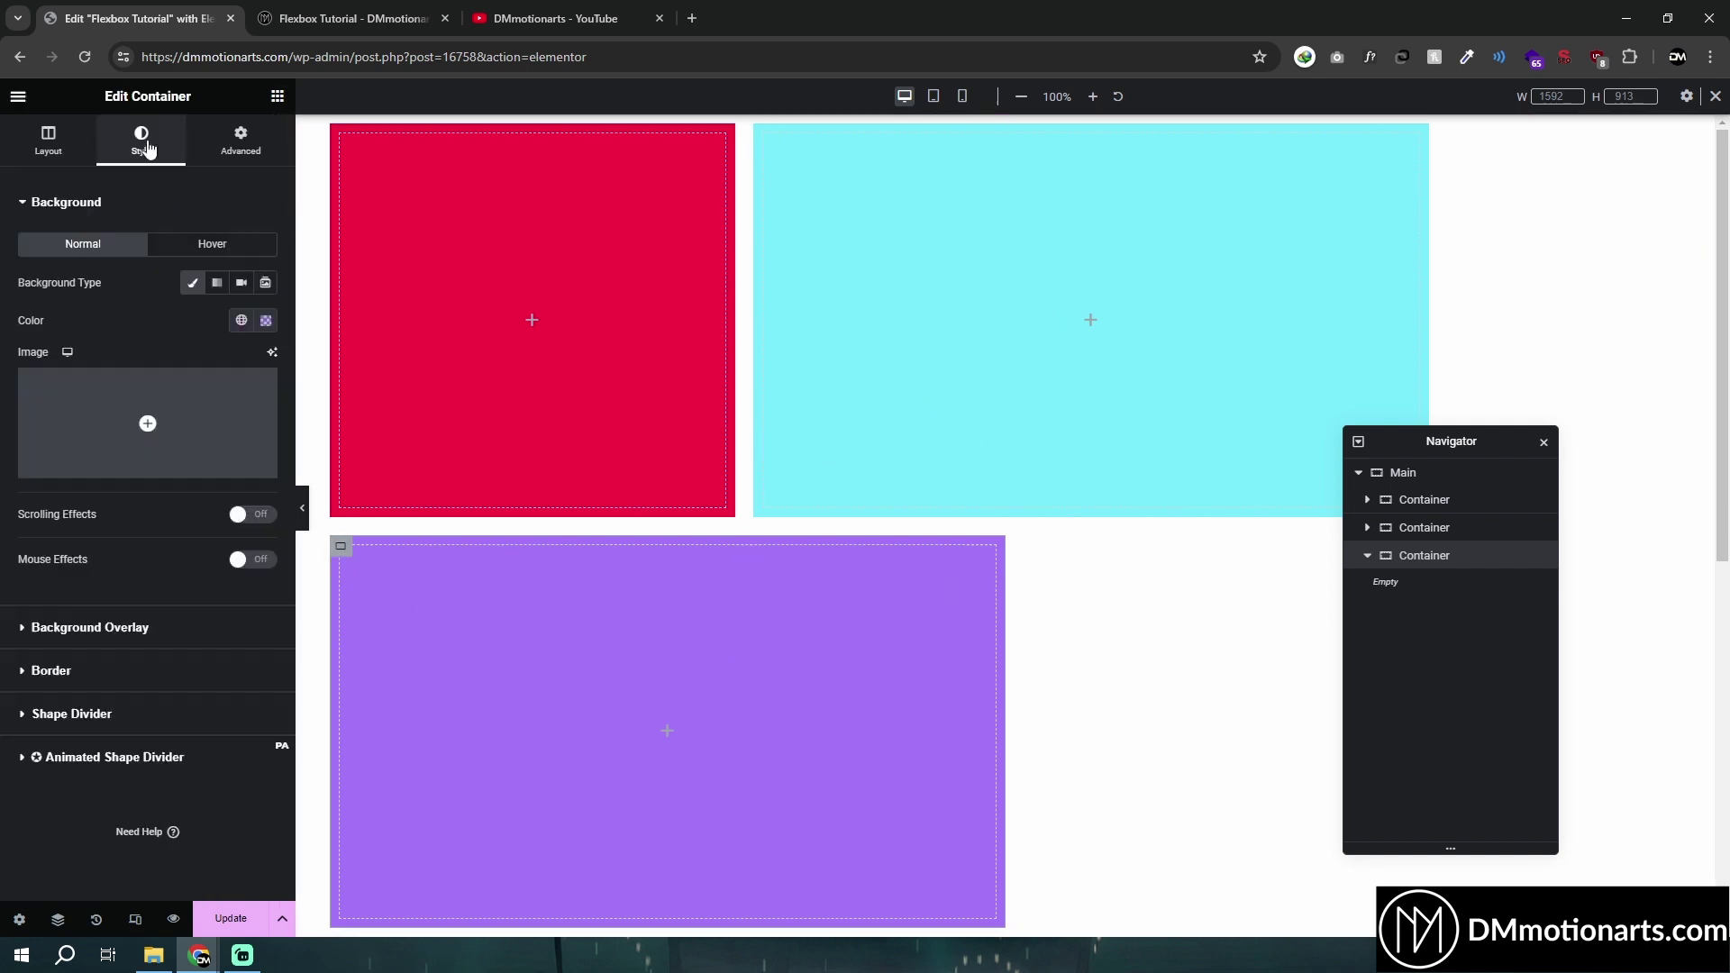
pyautogui.click(242, 320)
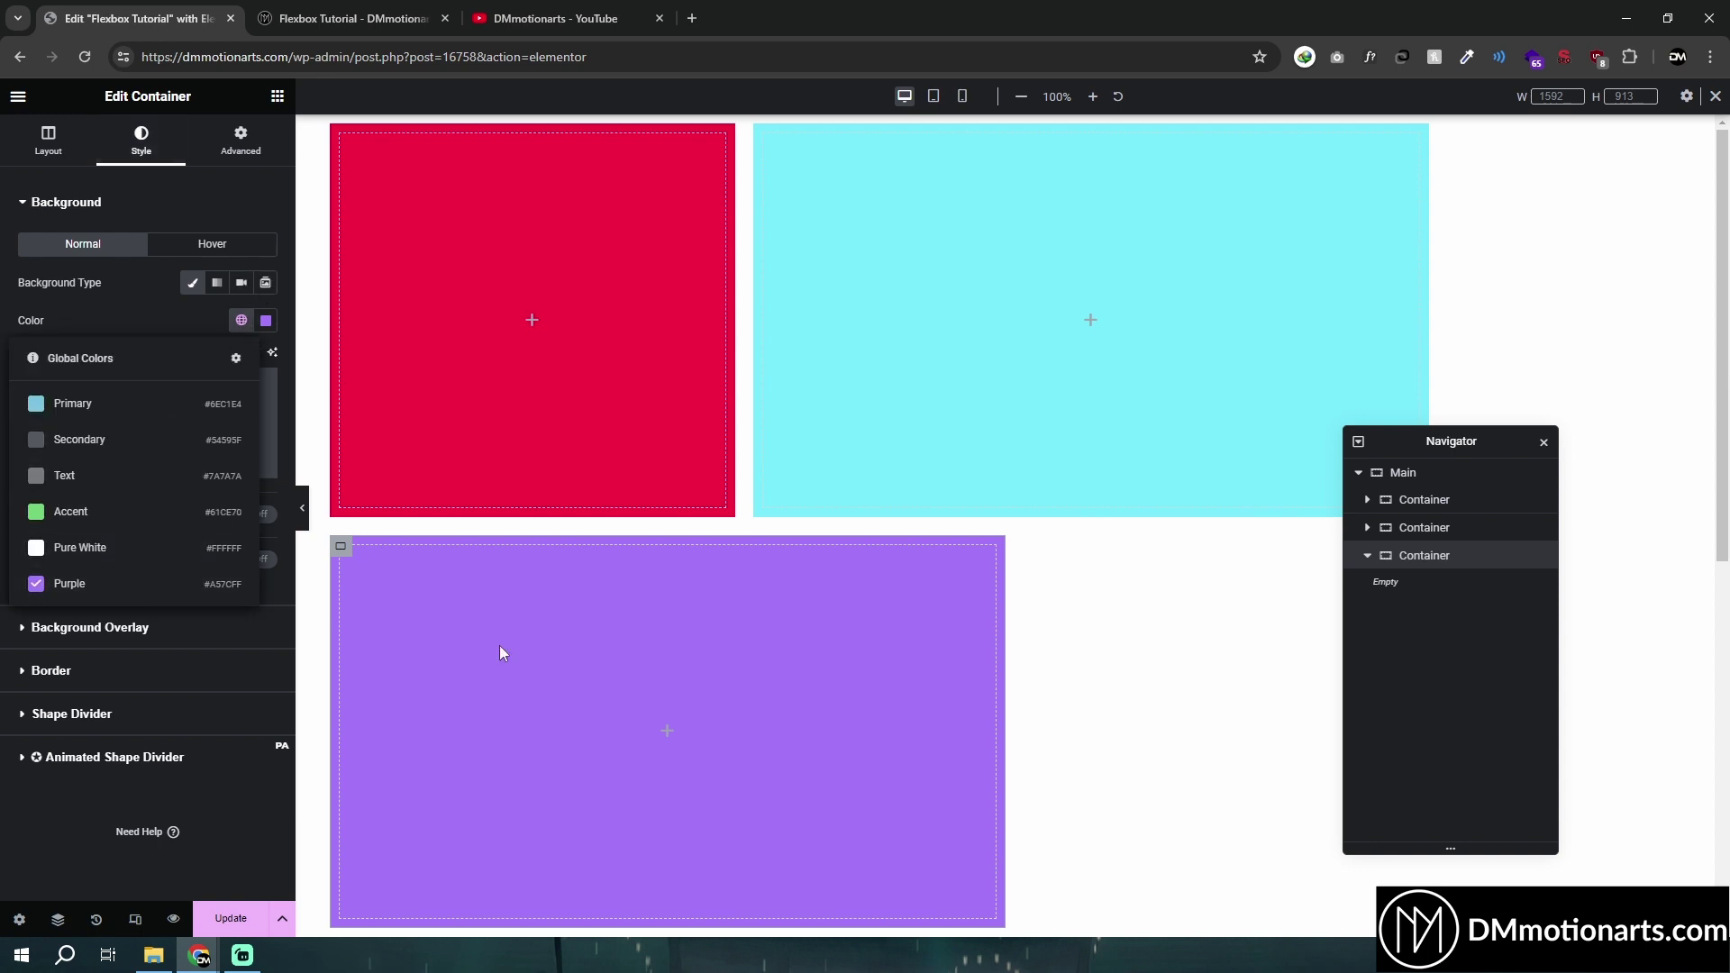
pyautogui.click(825, 546)
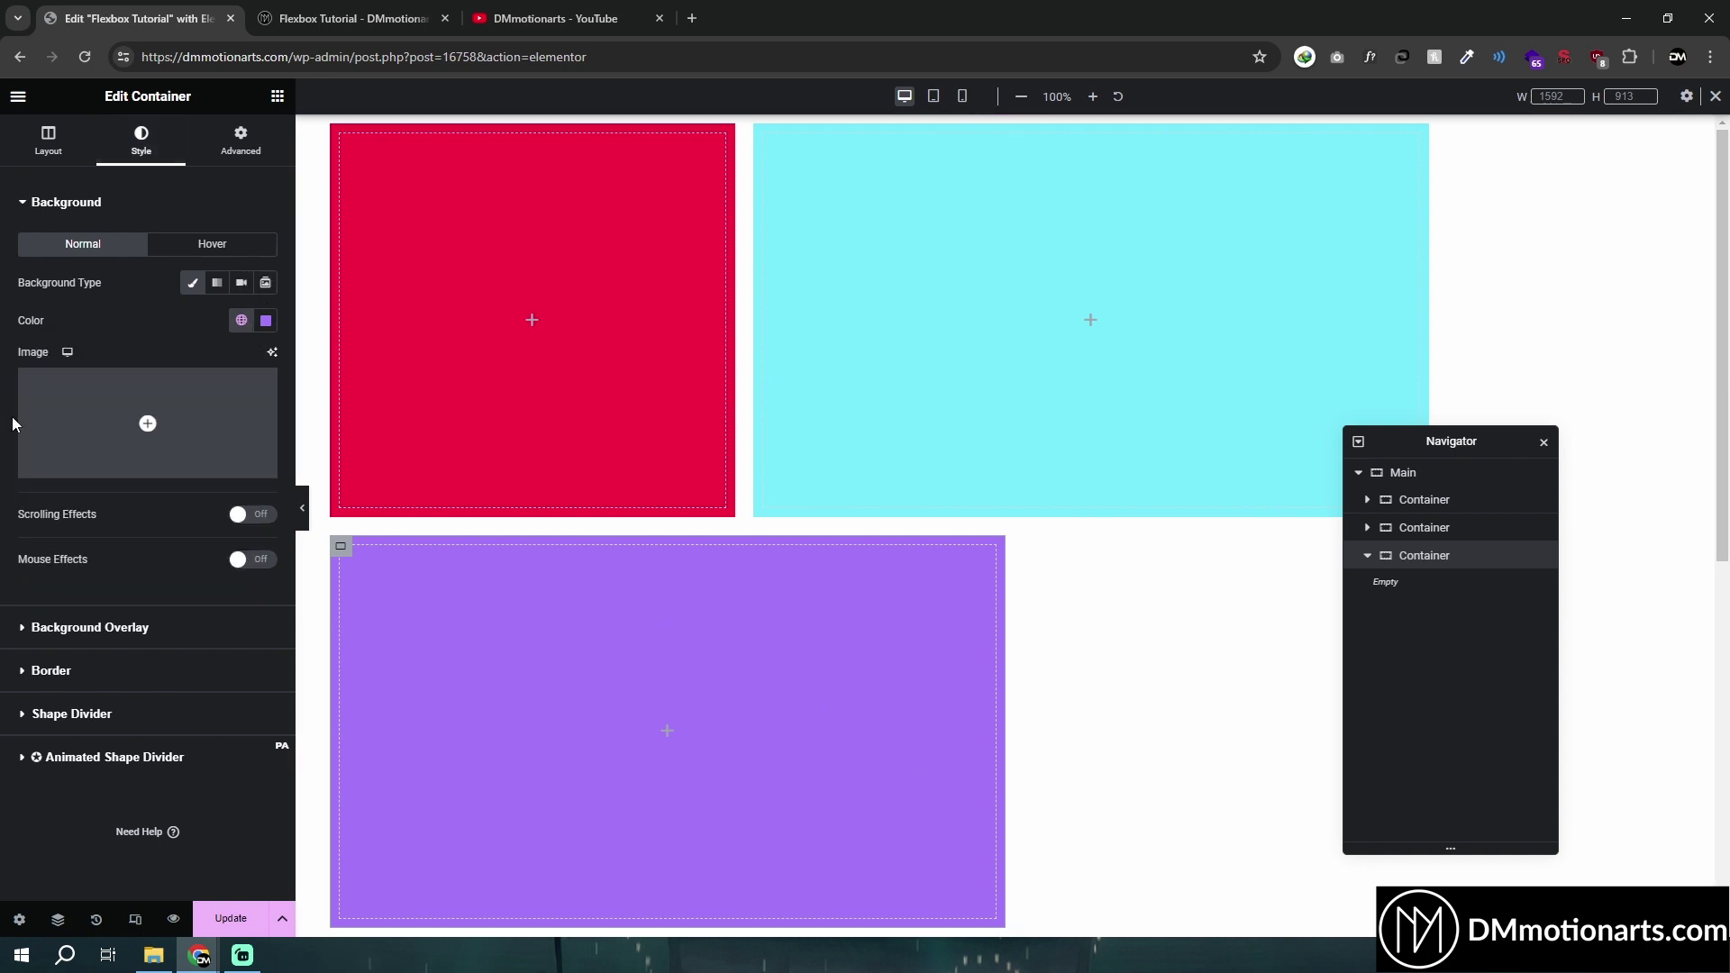
pyautogui.scroll(-2, 795, 691)
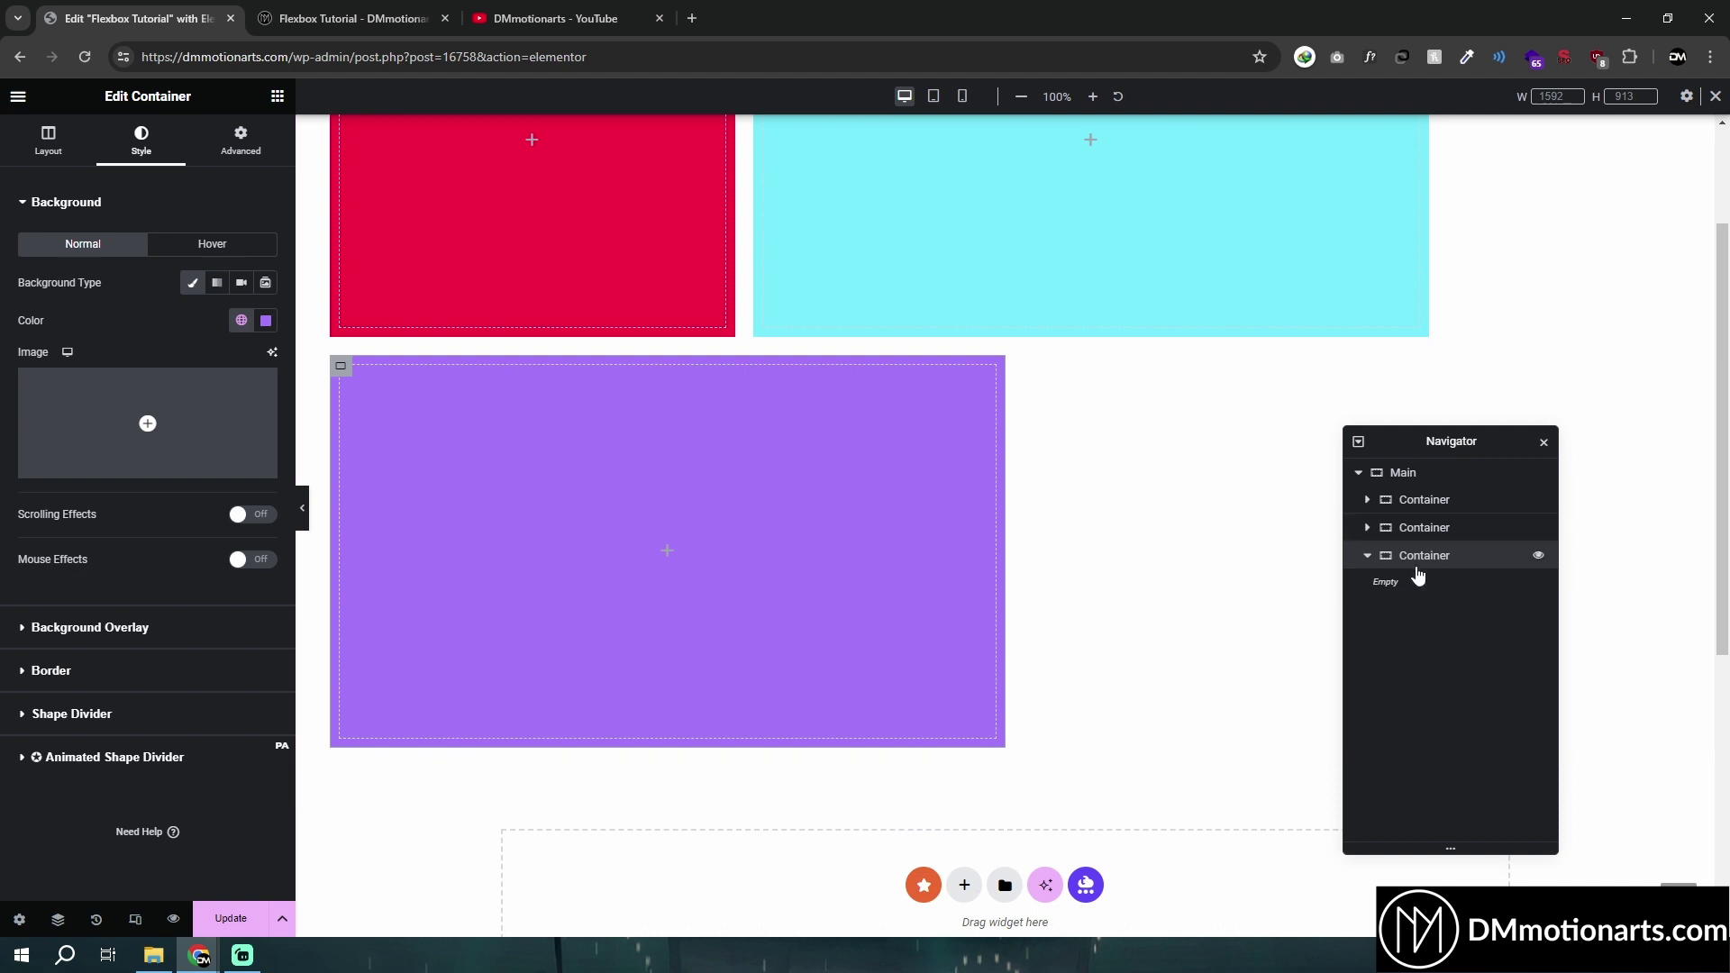
pyautogui.scroll(2, 379, 511)
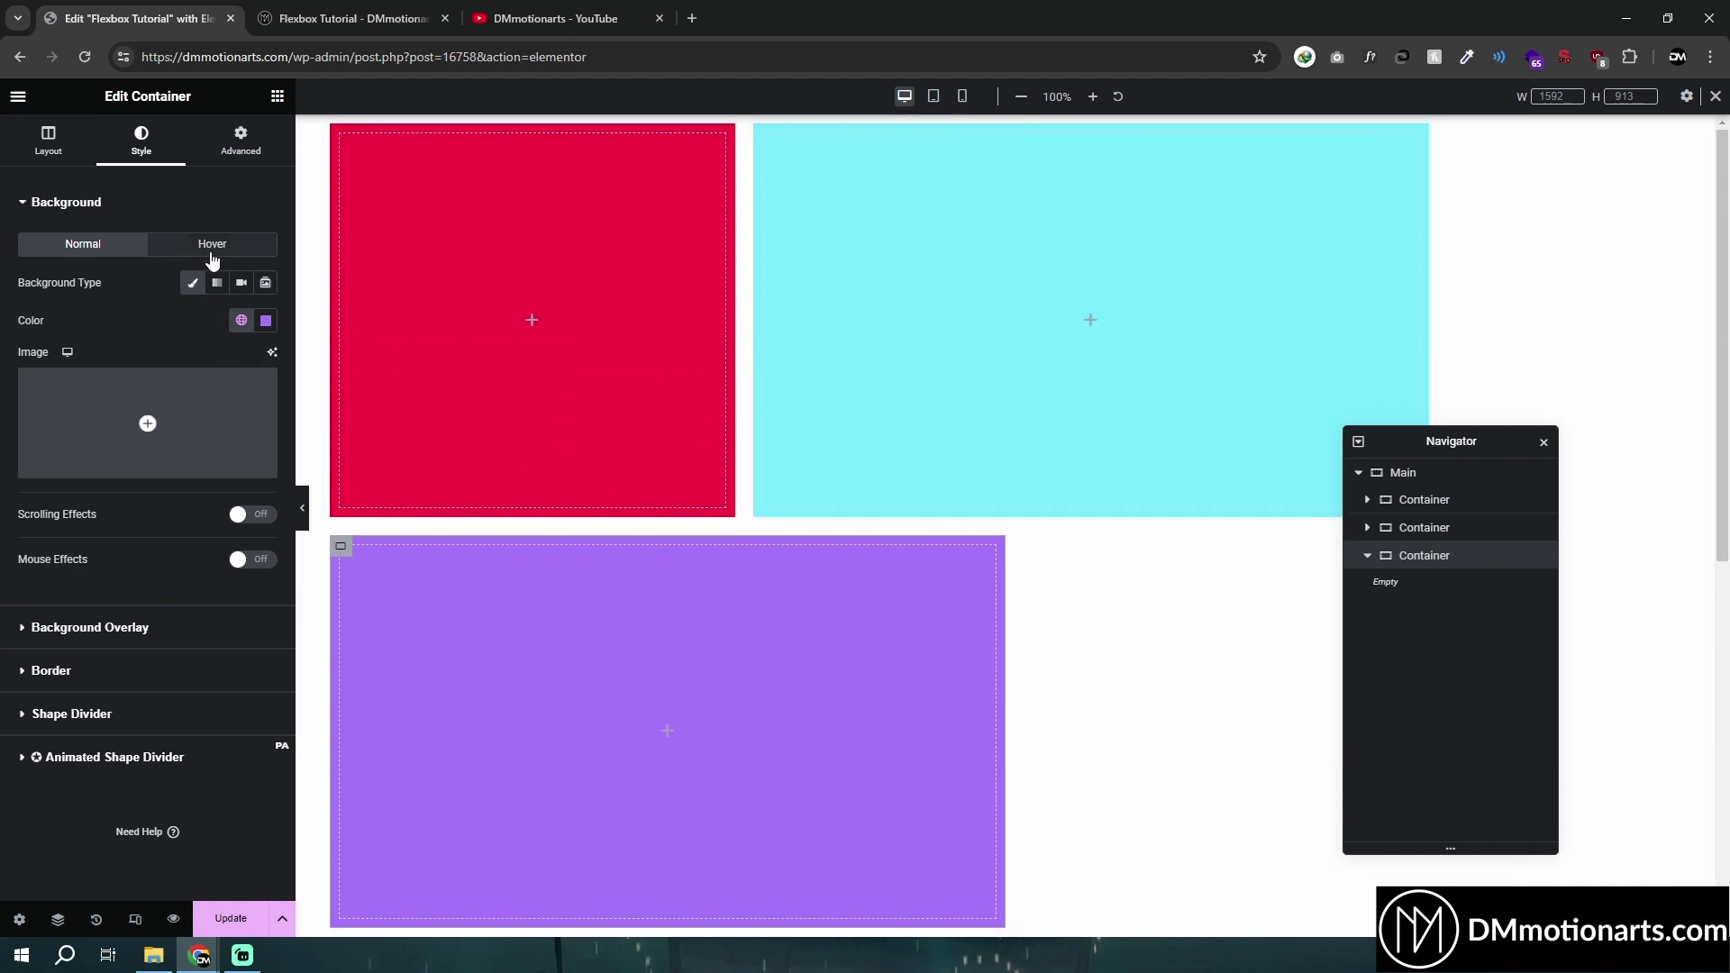
# Detach the lower container's background from the global color and select its purple hex code in the color picker
pyautogui.click(241, 320)
pyautogui.click(265, 320)
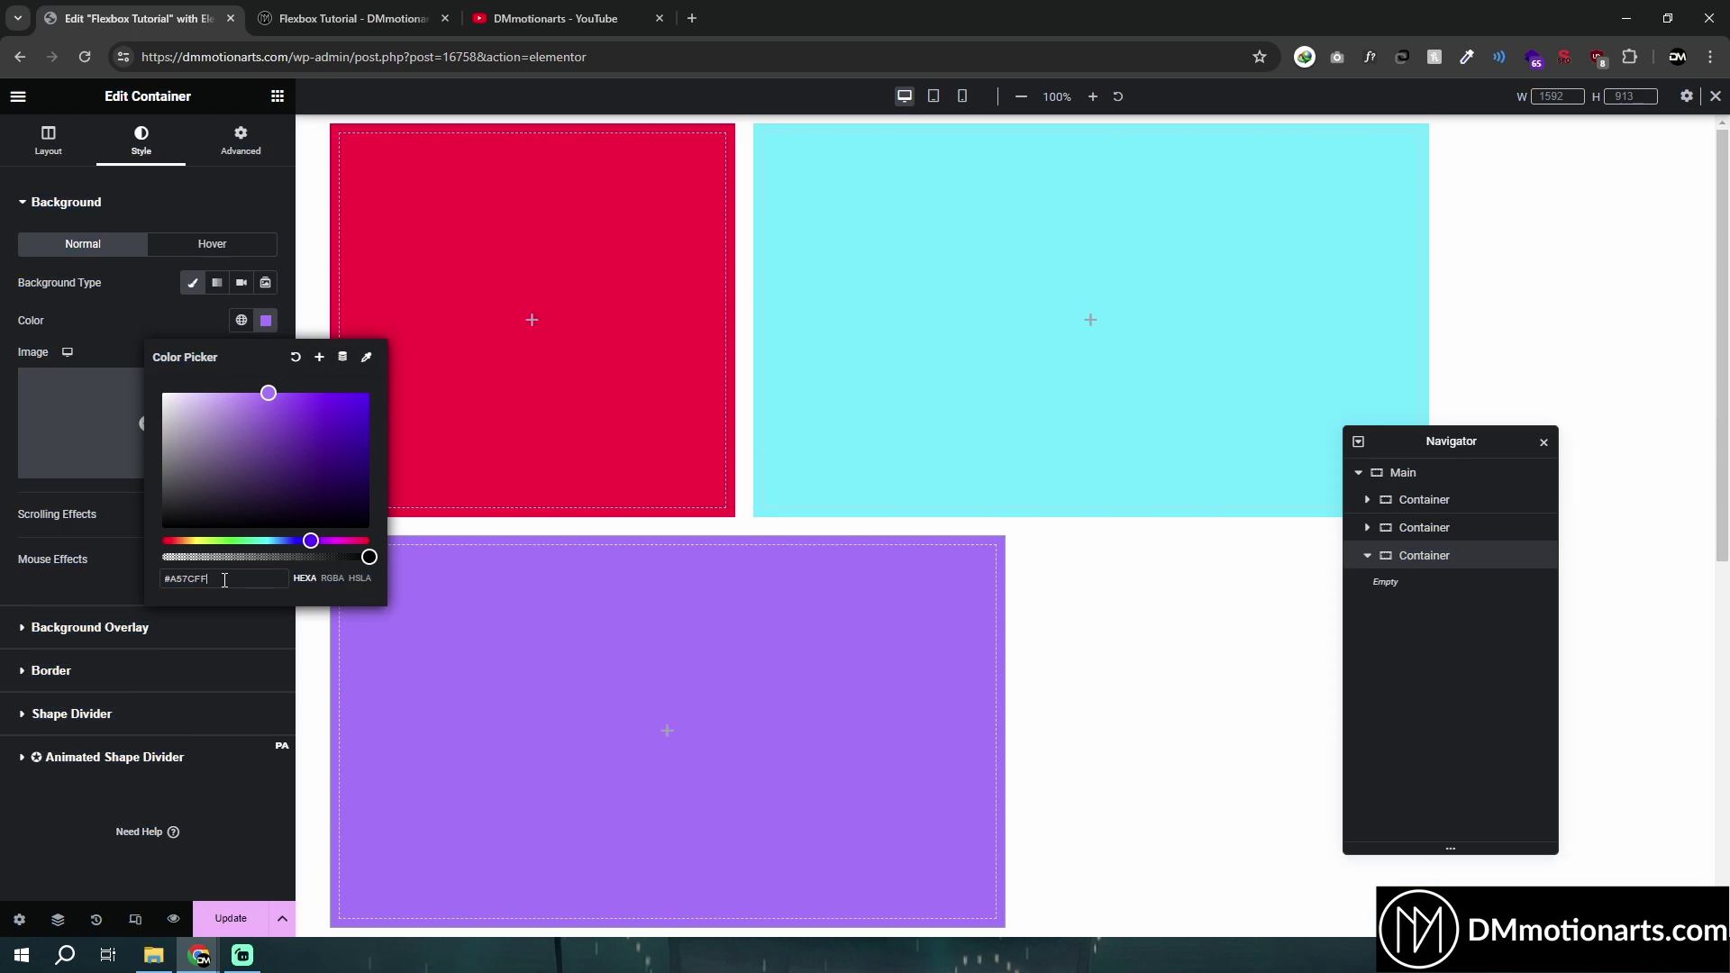
pyautogui.doubleClick(232, 577)
# Give the lower container a classic hover background in deep blue-violet, #580CFF
pyautogui.click(213, 243)
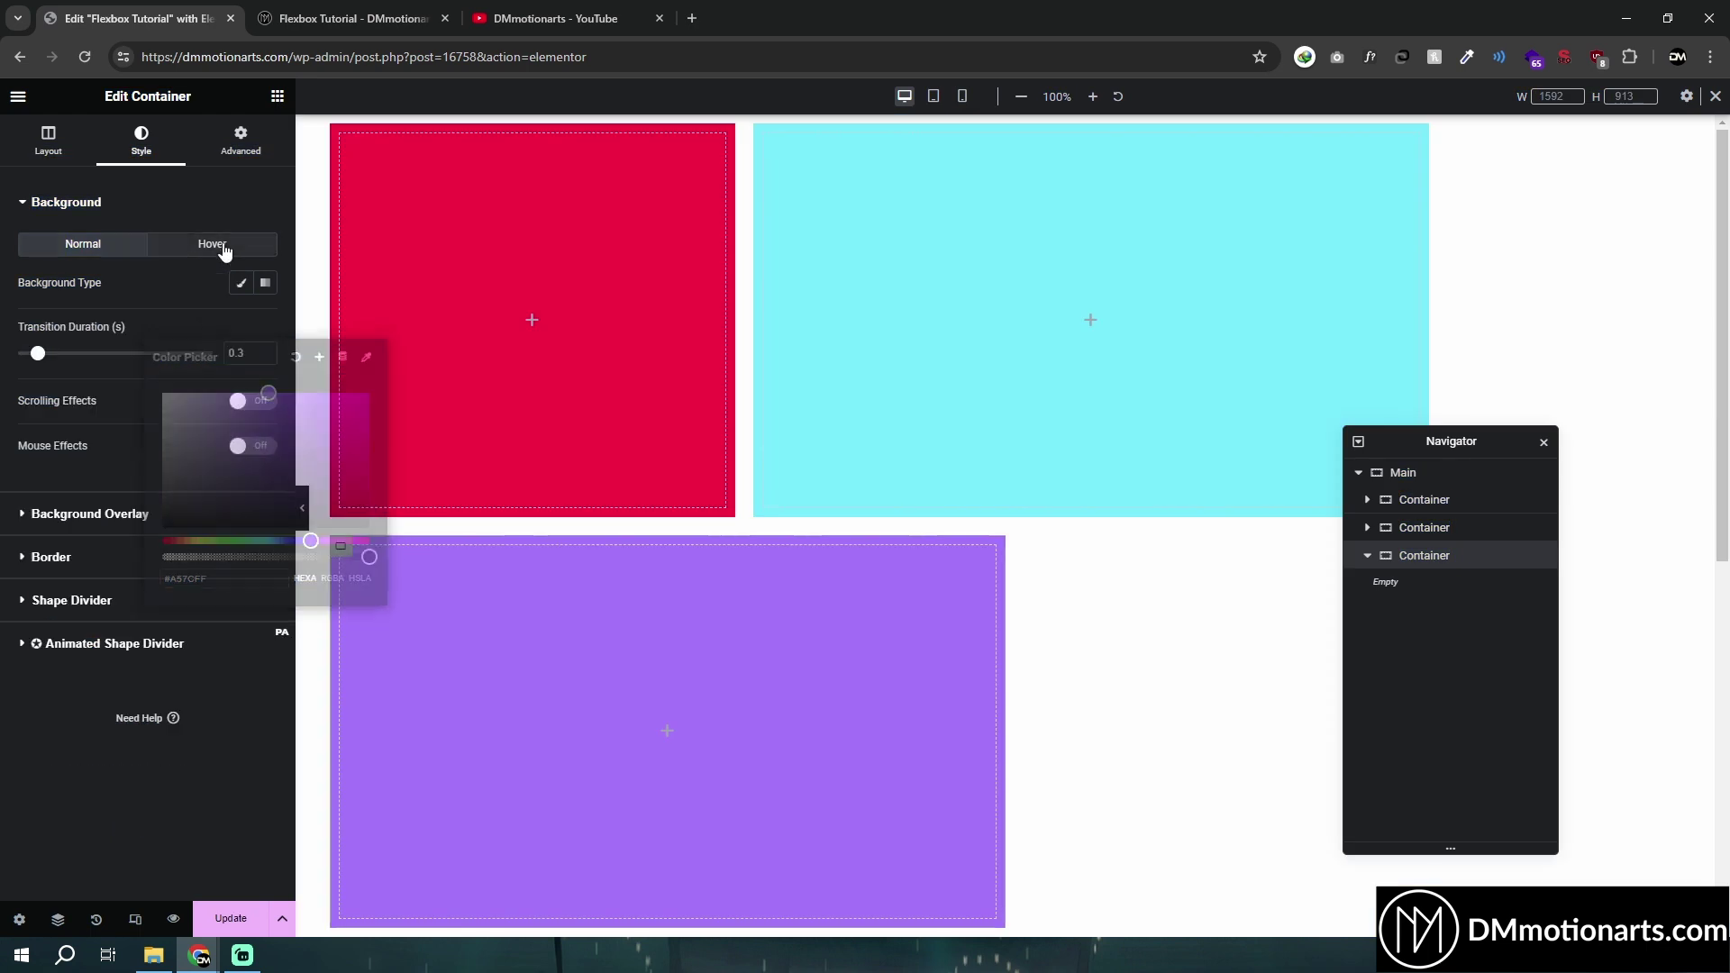
pyautogui.click(242, 284)
pyautogui.click(265, 320)
pyautogui.click(309, 541)
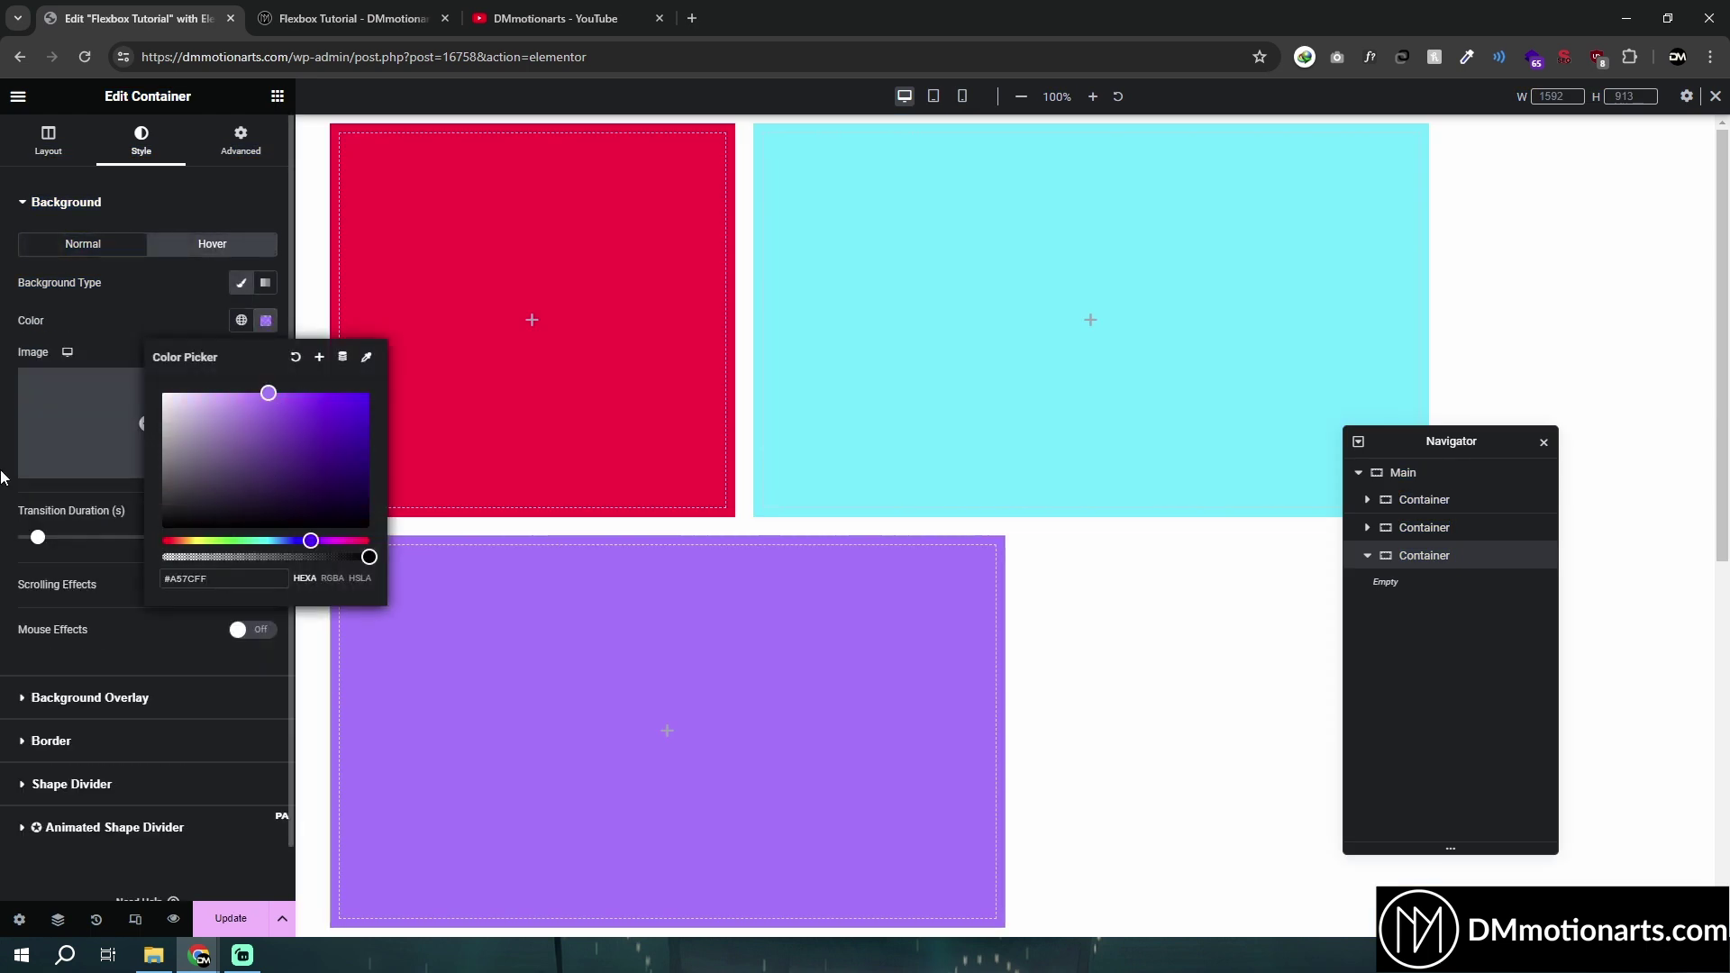
pyautogui.click(267, 320)
pyautogui.click(267, 321)
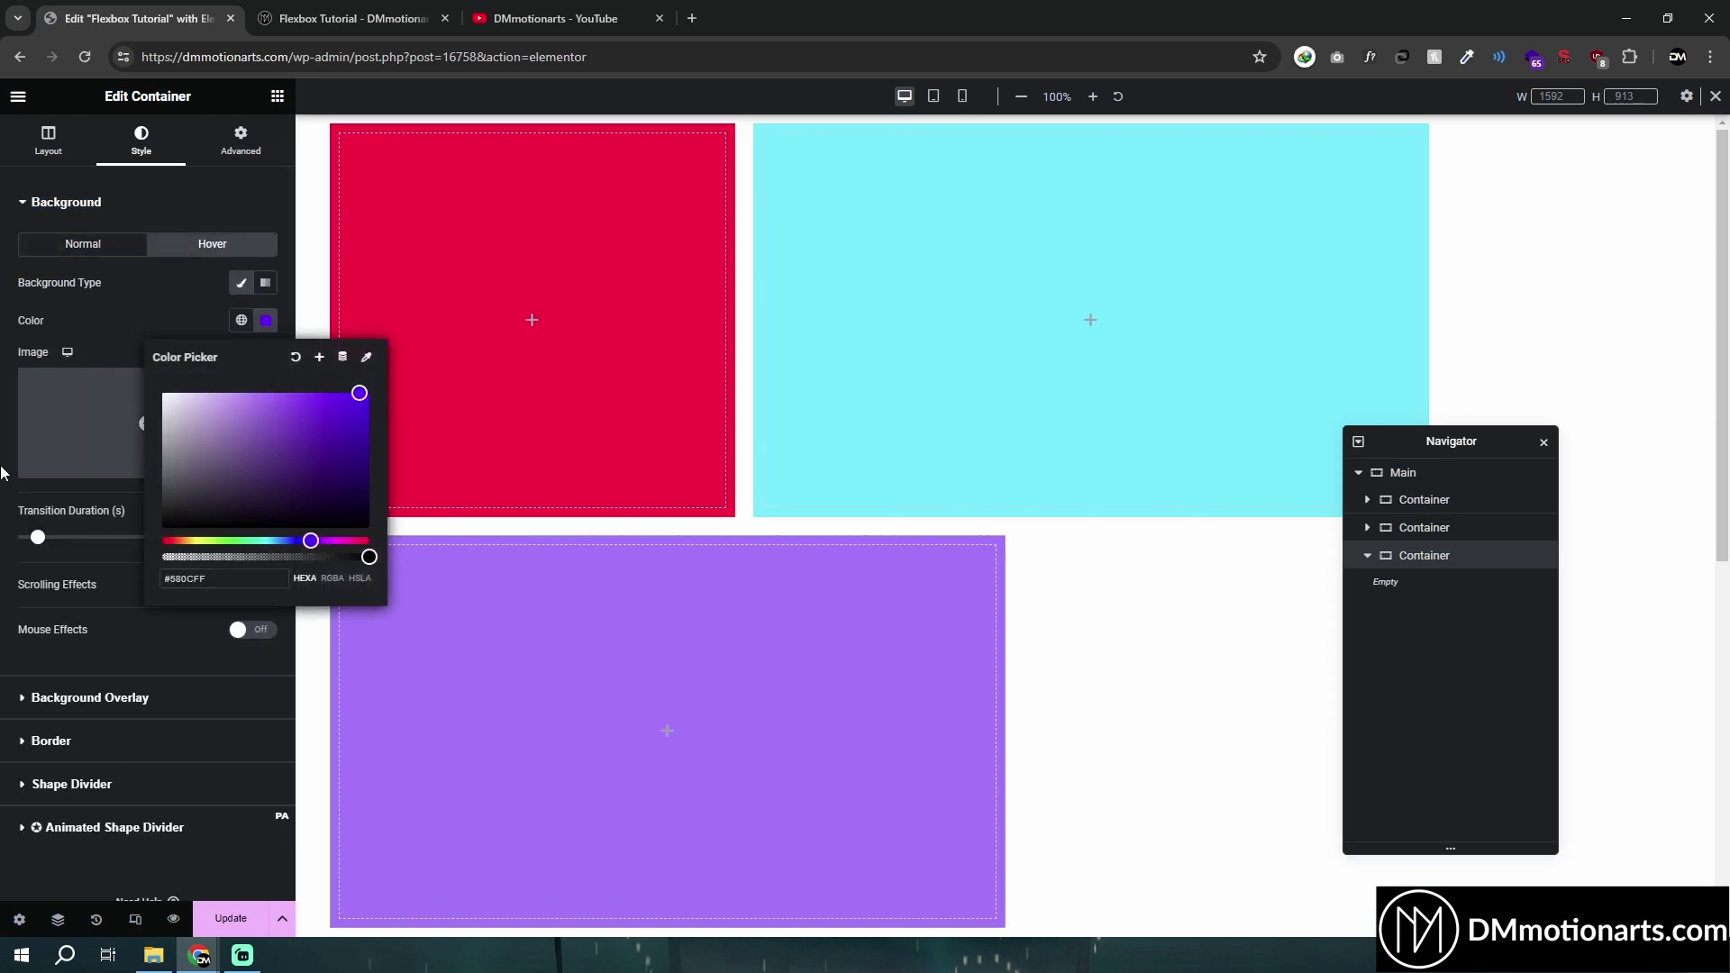
pyautogui.click(4, 472)
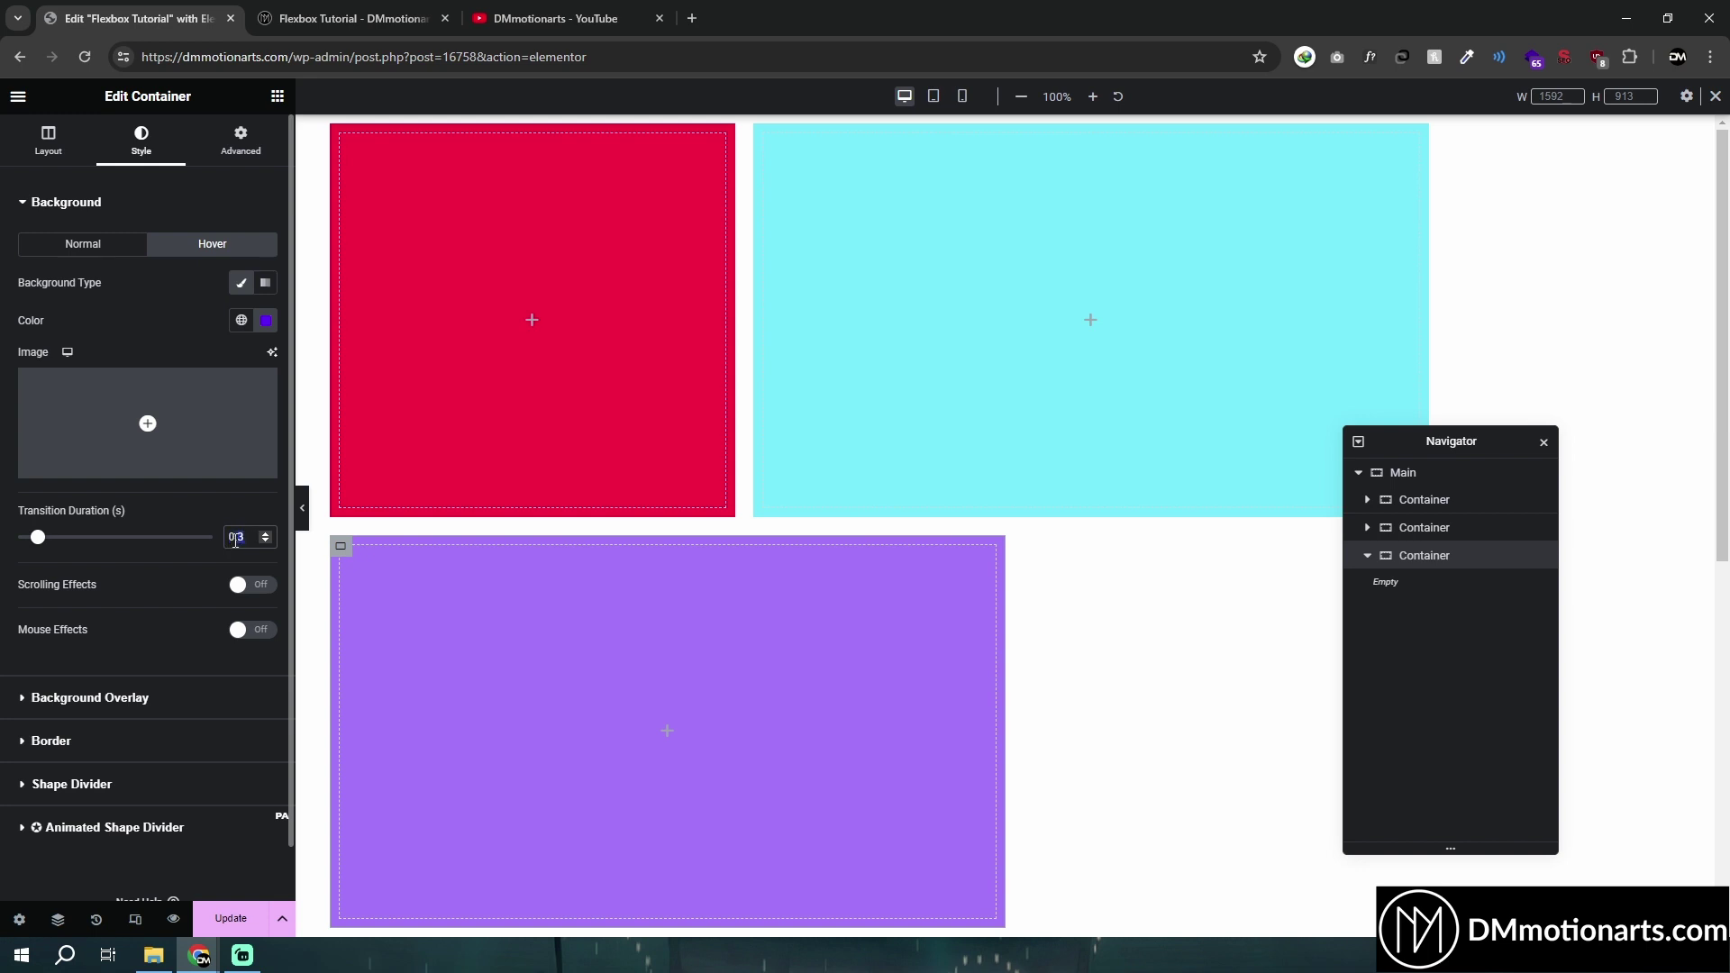
# Try hover transition durations of 1 and 0.1 seconds and return the duration to 0.3 seconds
pyautogui.write('1')
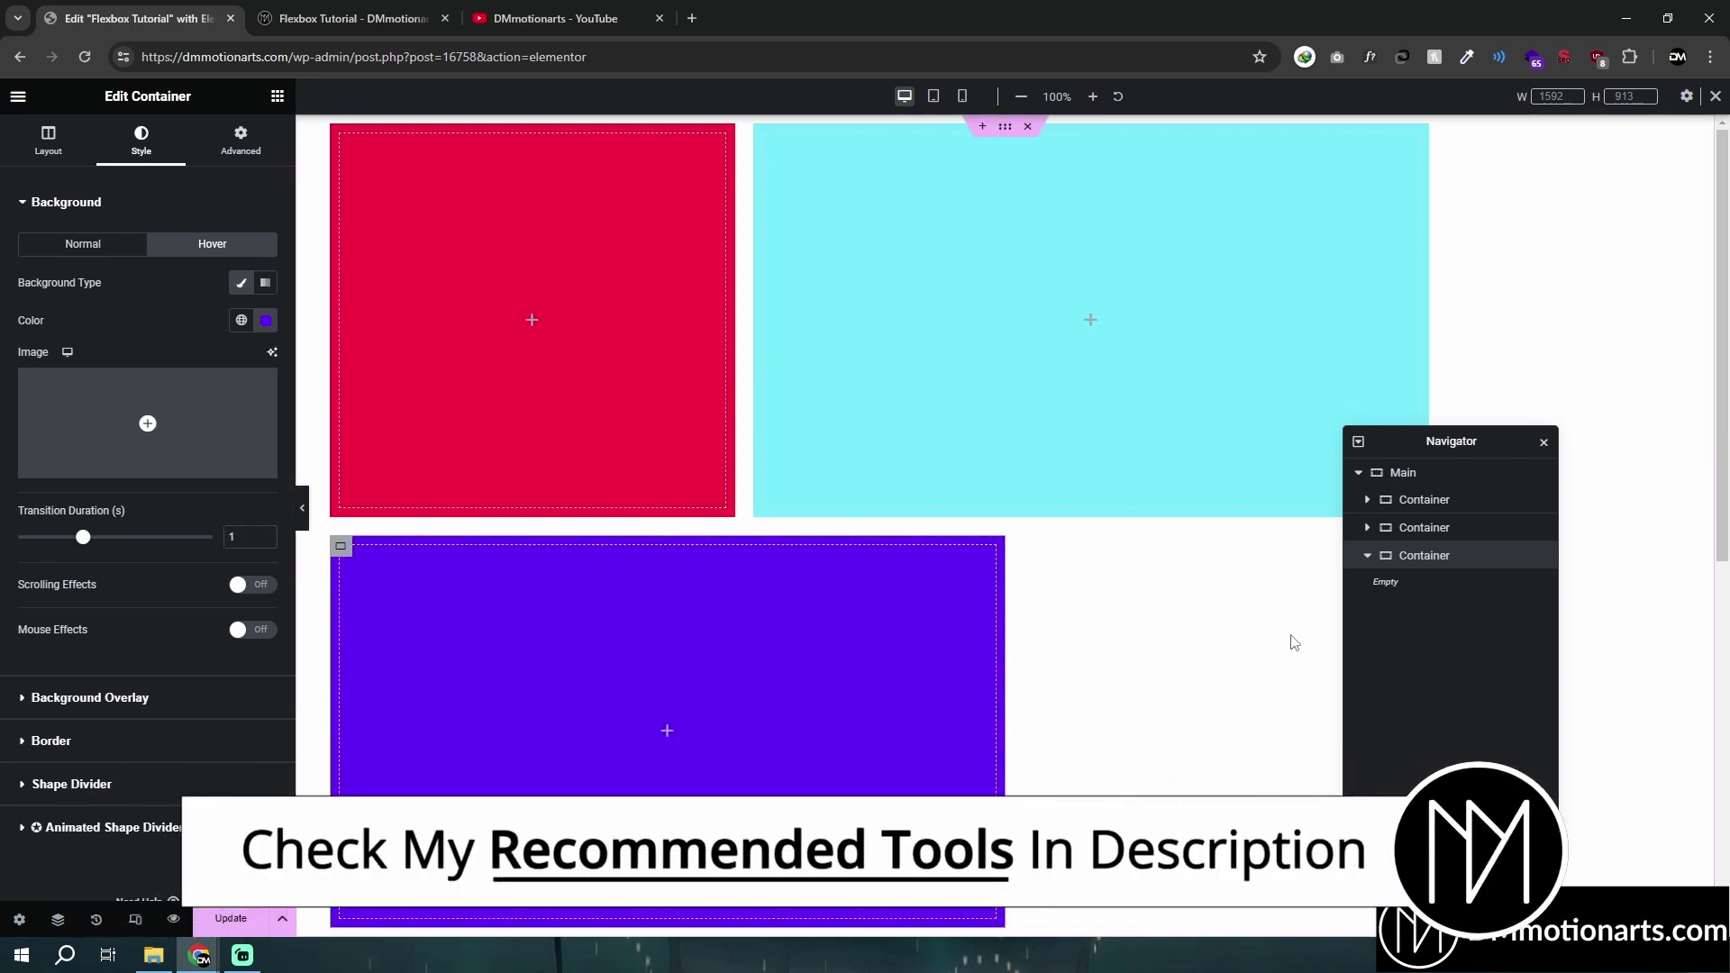
pyautogui.press('BackSpace')
pyautogui.write('0.')
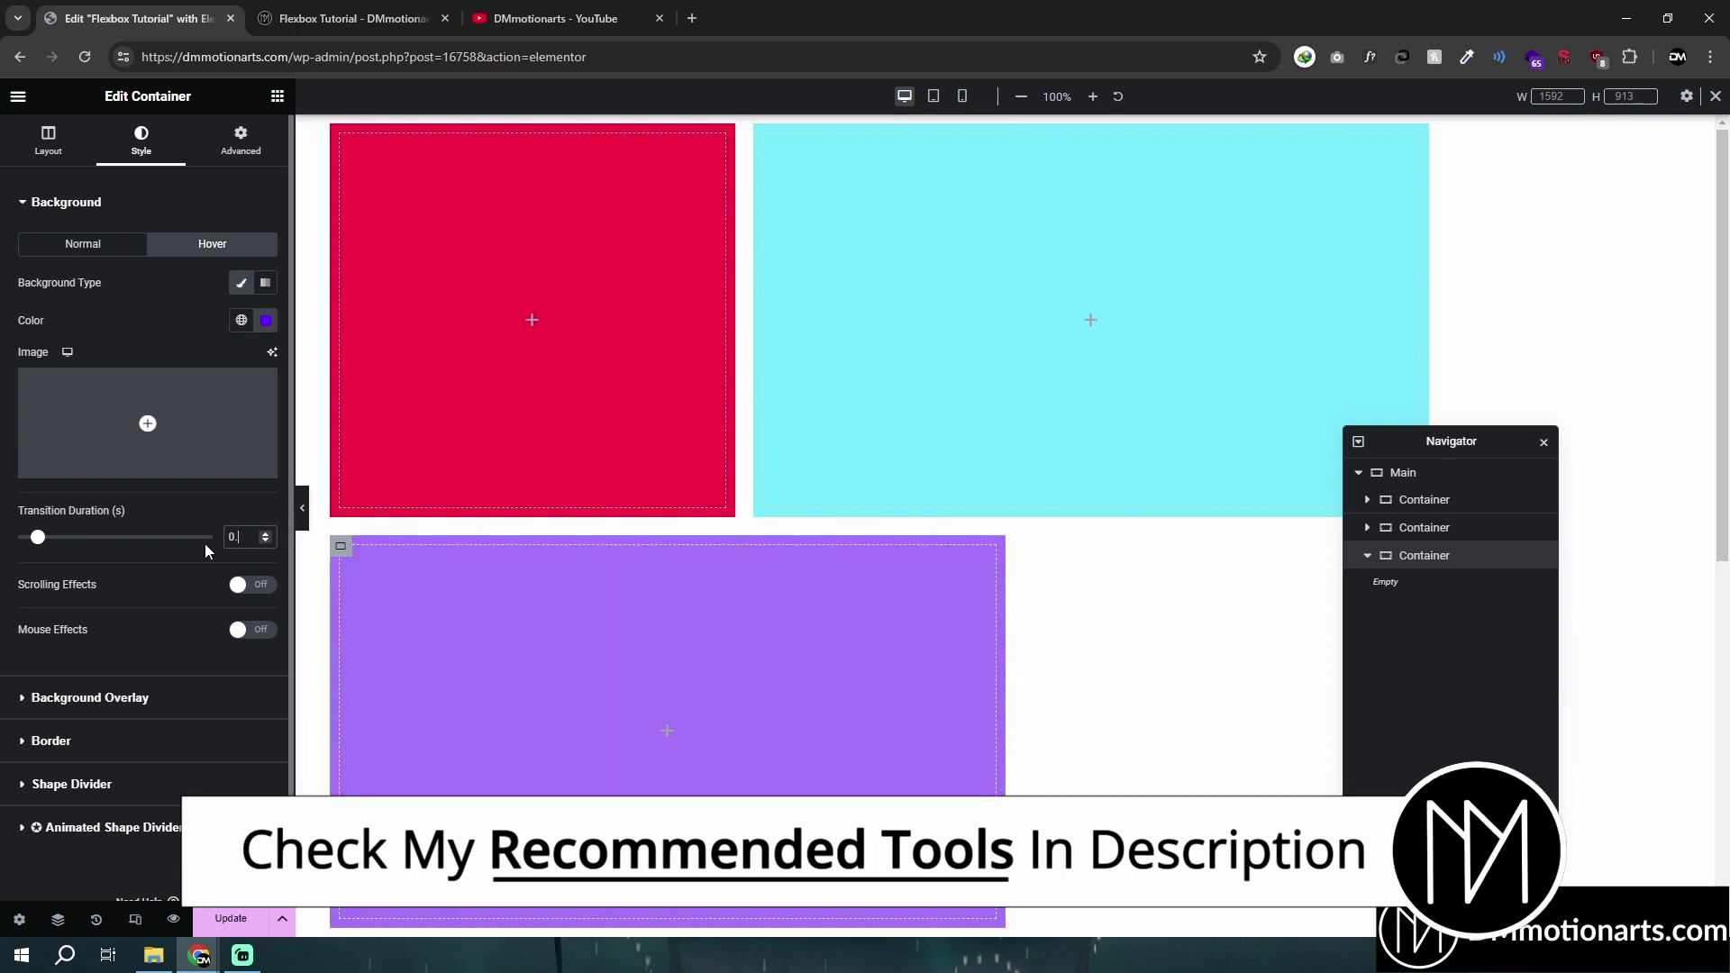
pyautogui.write('1')
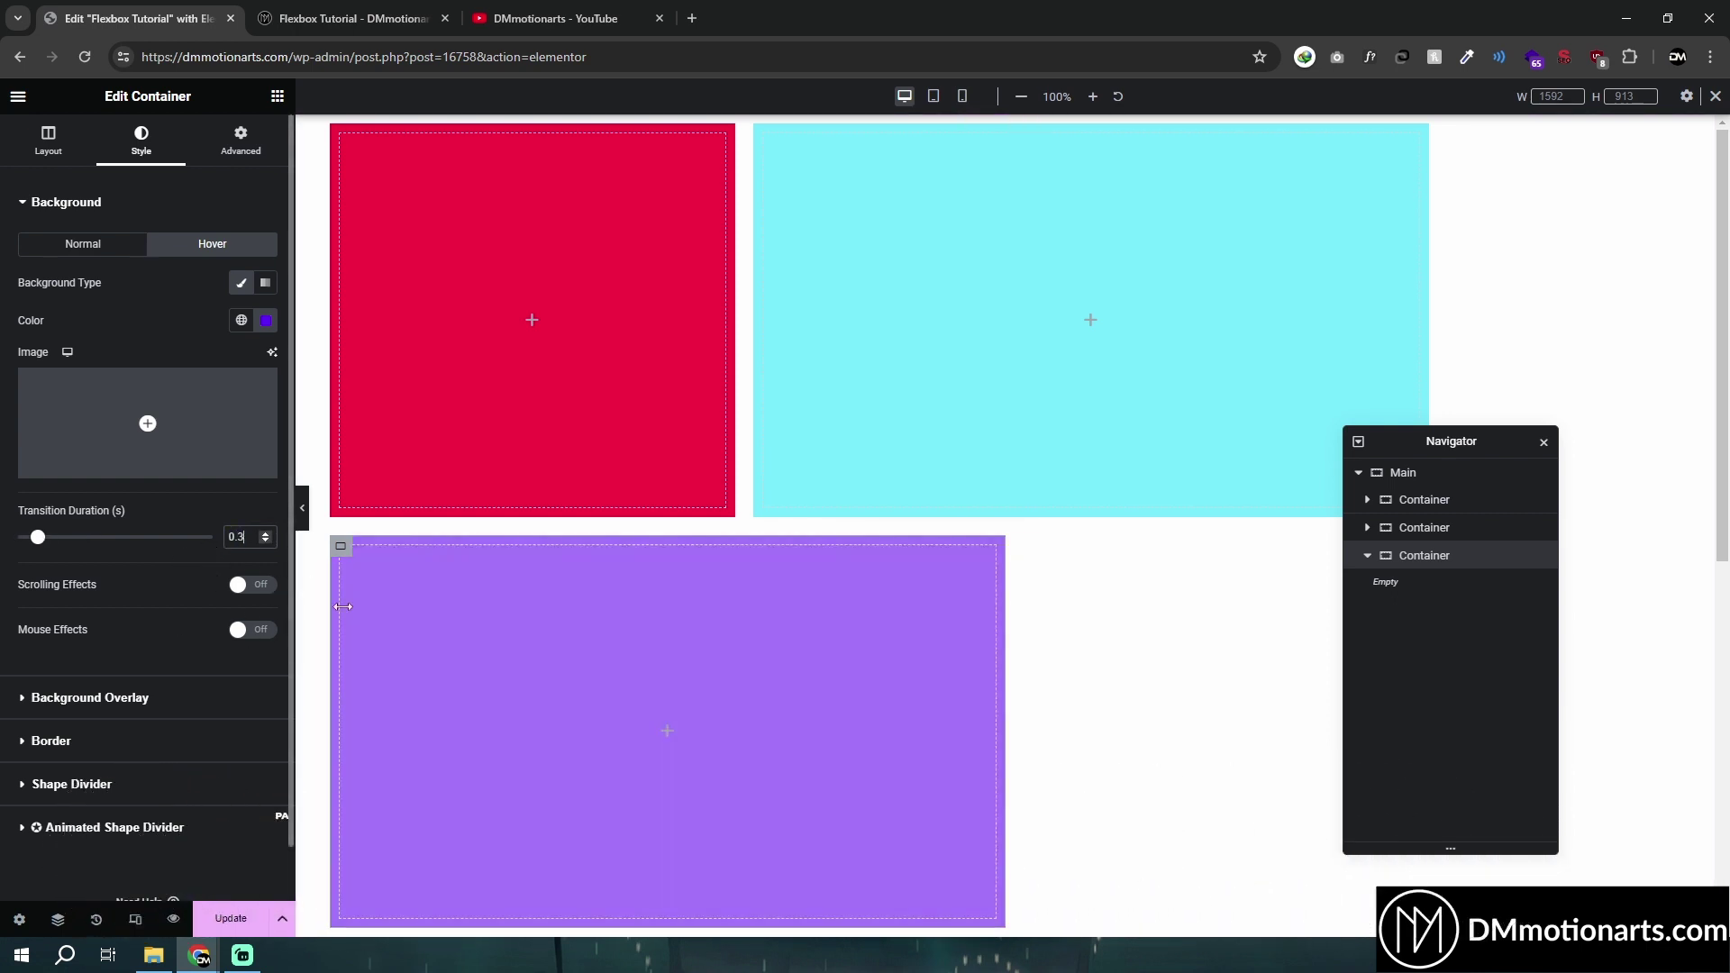
# Set the lower container's normal background image to the media library portrait of the man against a red backdrop
pyautogui.click(75, 254)
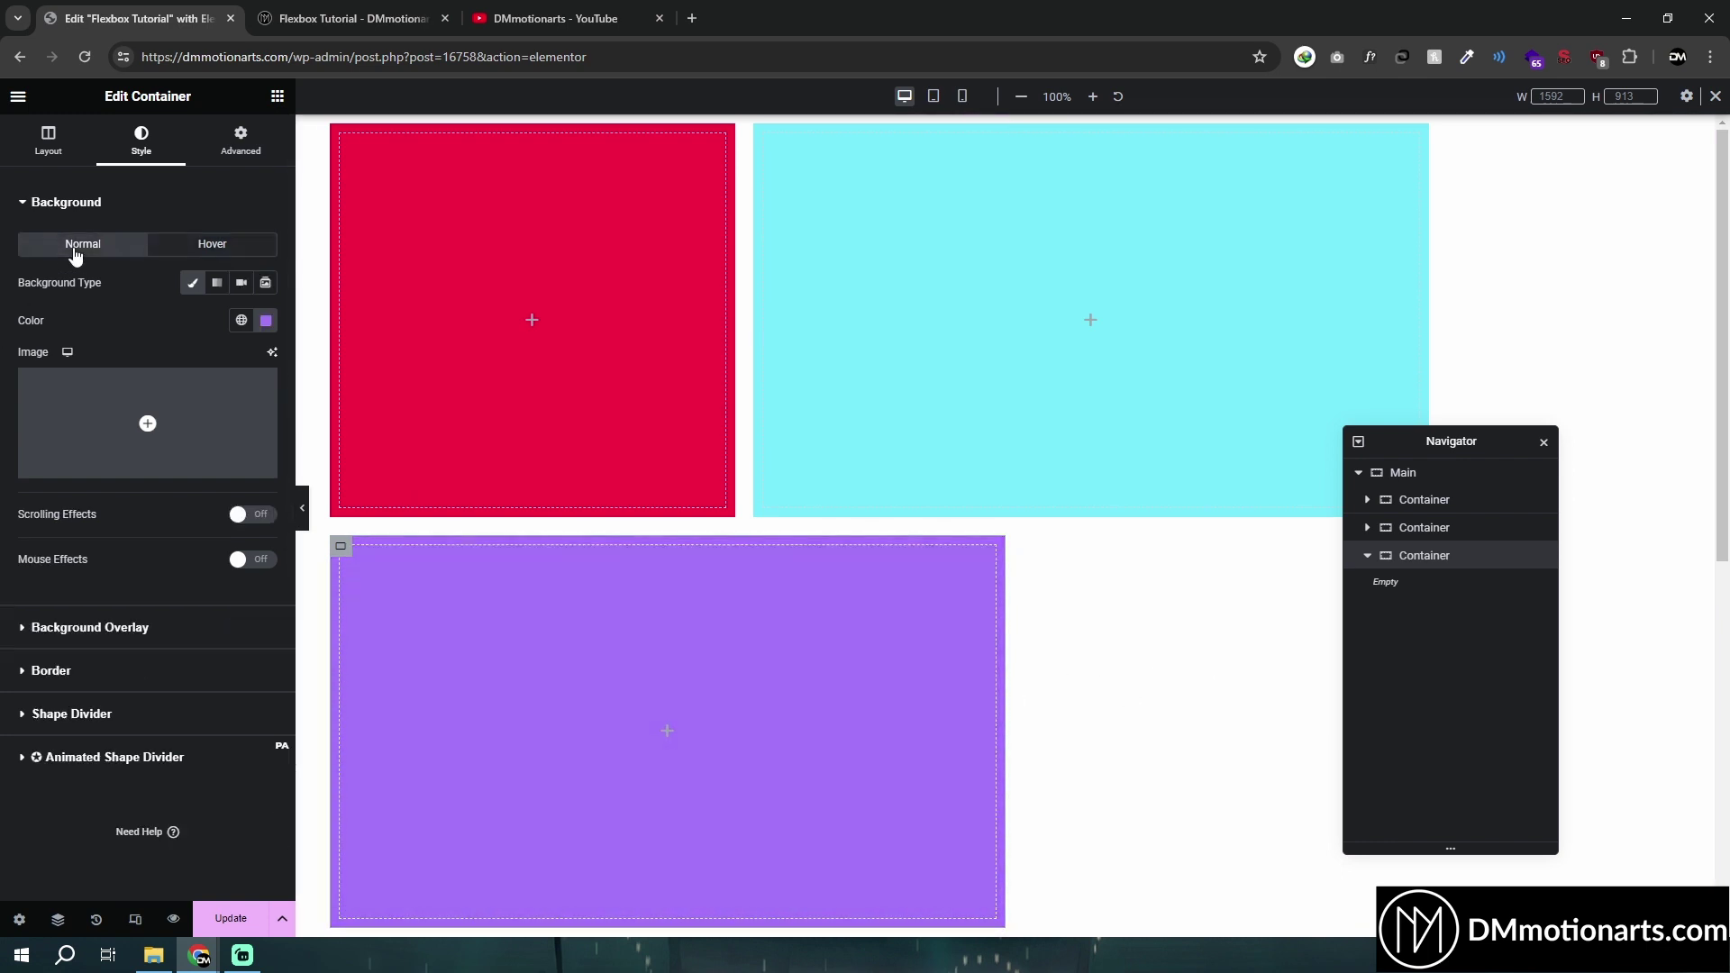
pyautogui.click(143, 413)
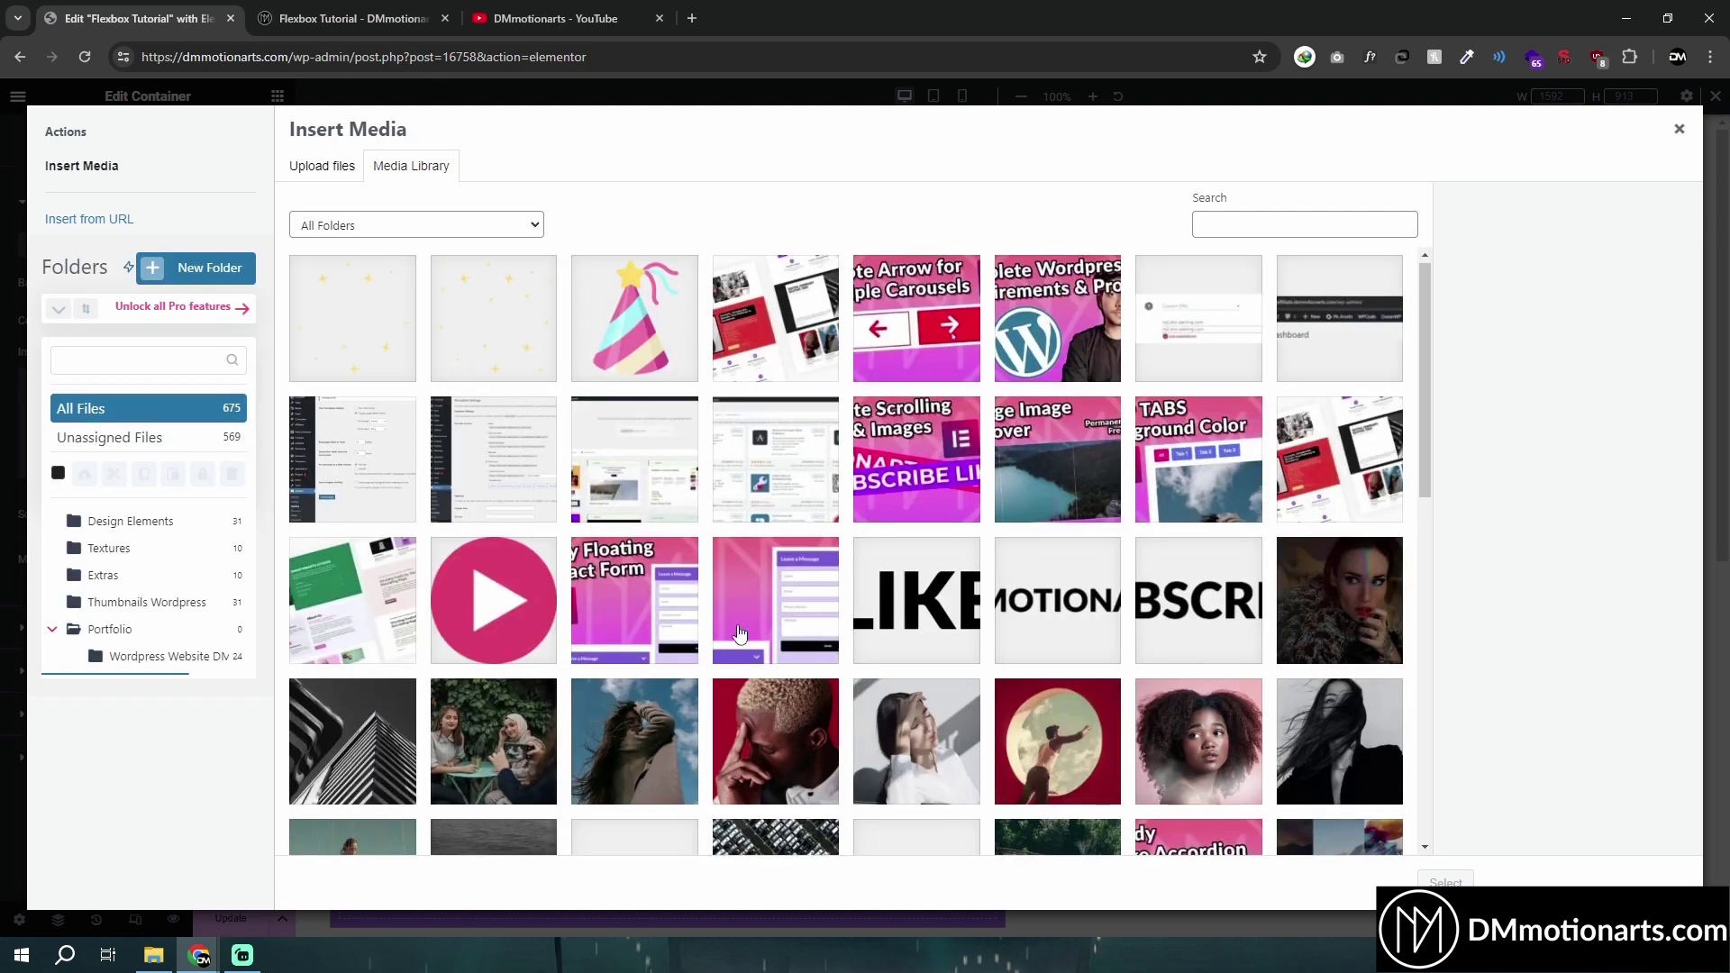
pyautogui.scroll(-3, 587, 630)
pyautogui.click(775, 487)
pyautogui.click(1445, 881)
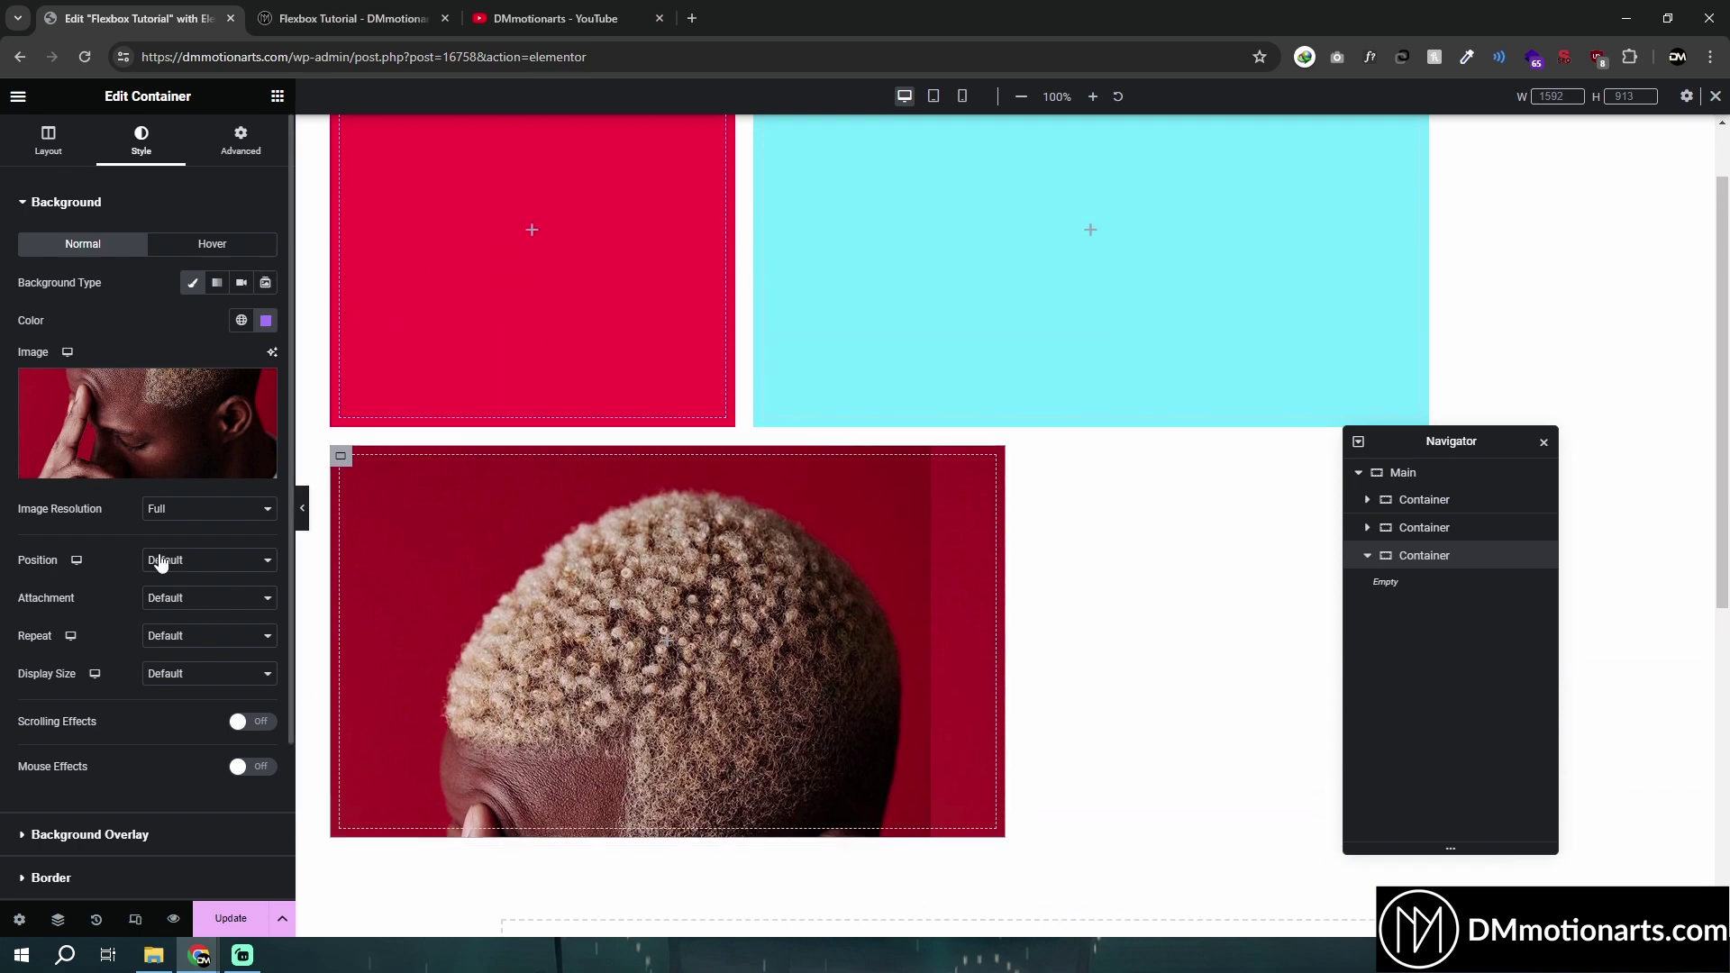
# Set the background image's position to Center Center
pyautogui.click(186, 565)
pyautogui.click(189, 594)
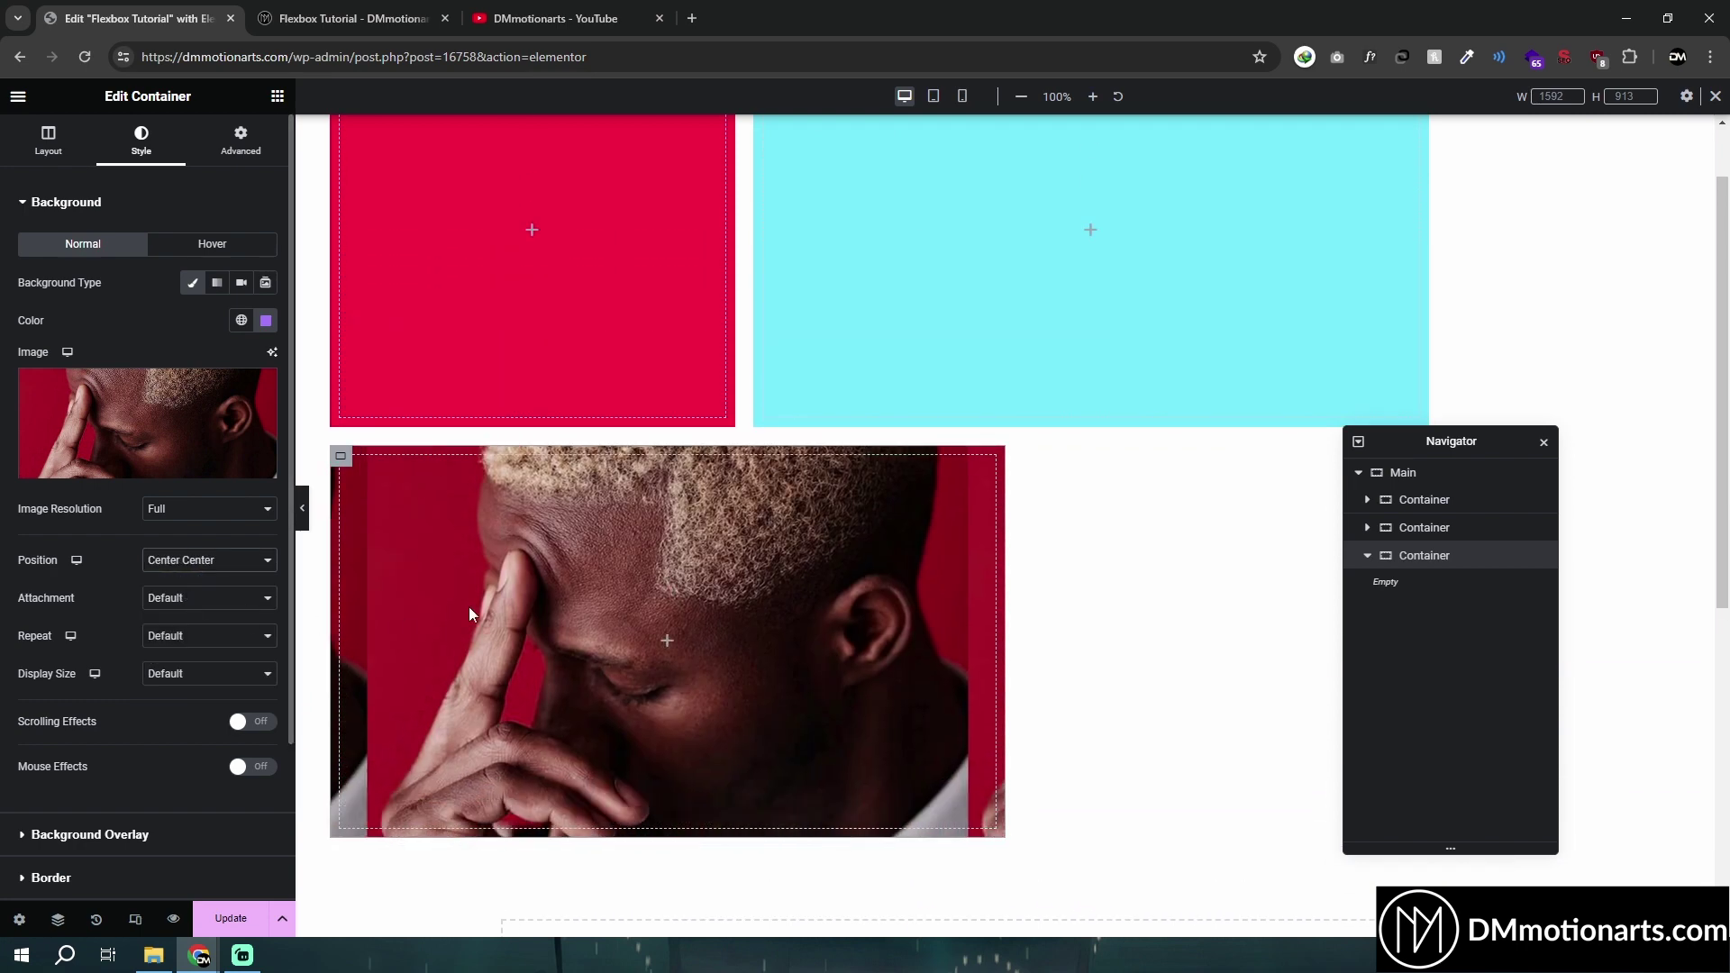
pyautogui.click(203, 561)
pyautogui.click(185, 592)
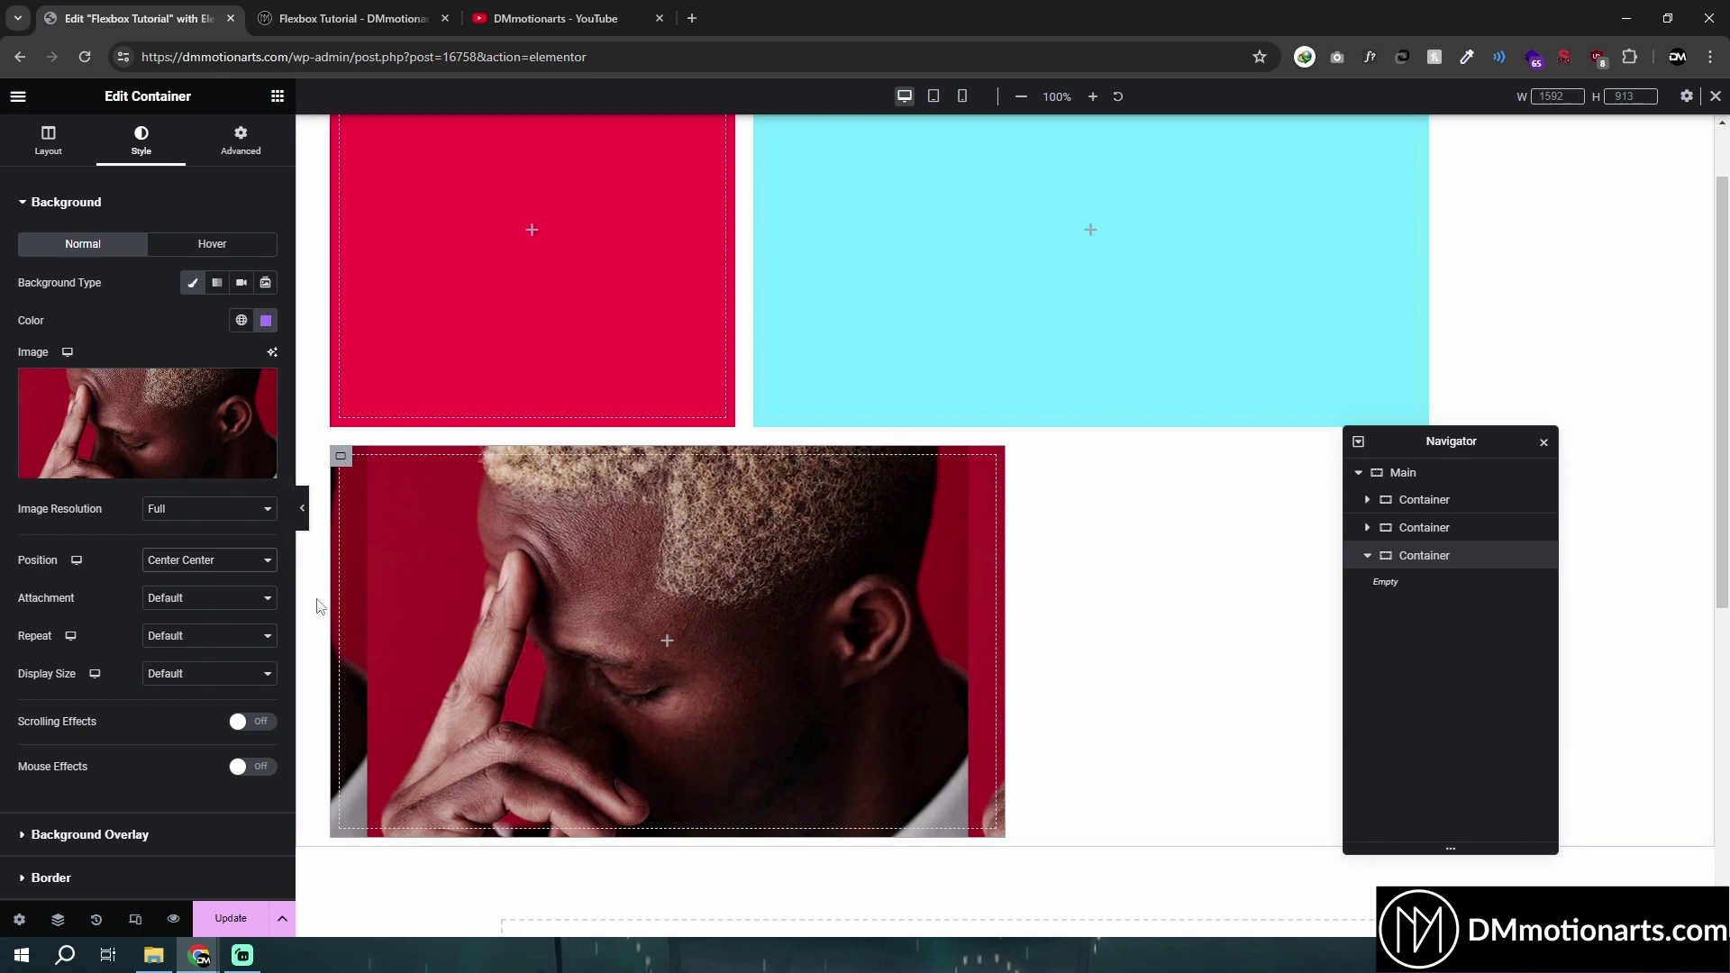
# Try the Scroll attachment for the background image and check how it moves with the page
pyautogui.click(203, 597)
pyautogui.click(198, 613)
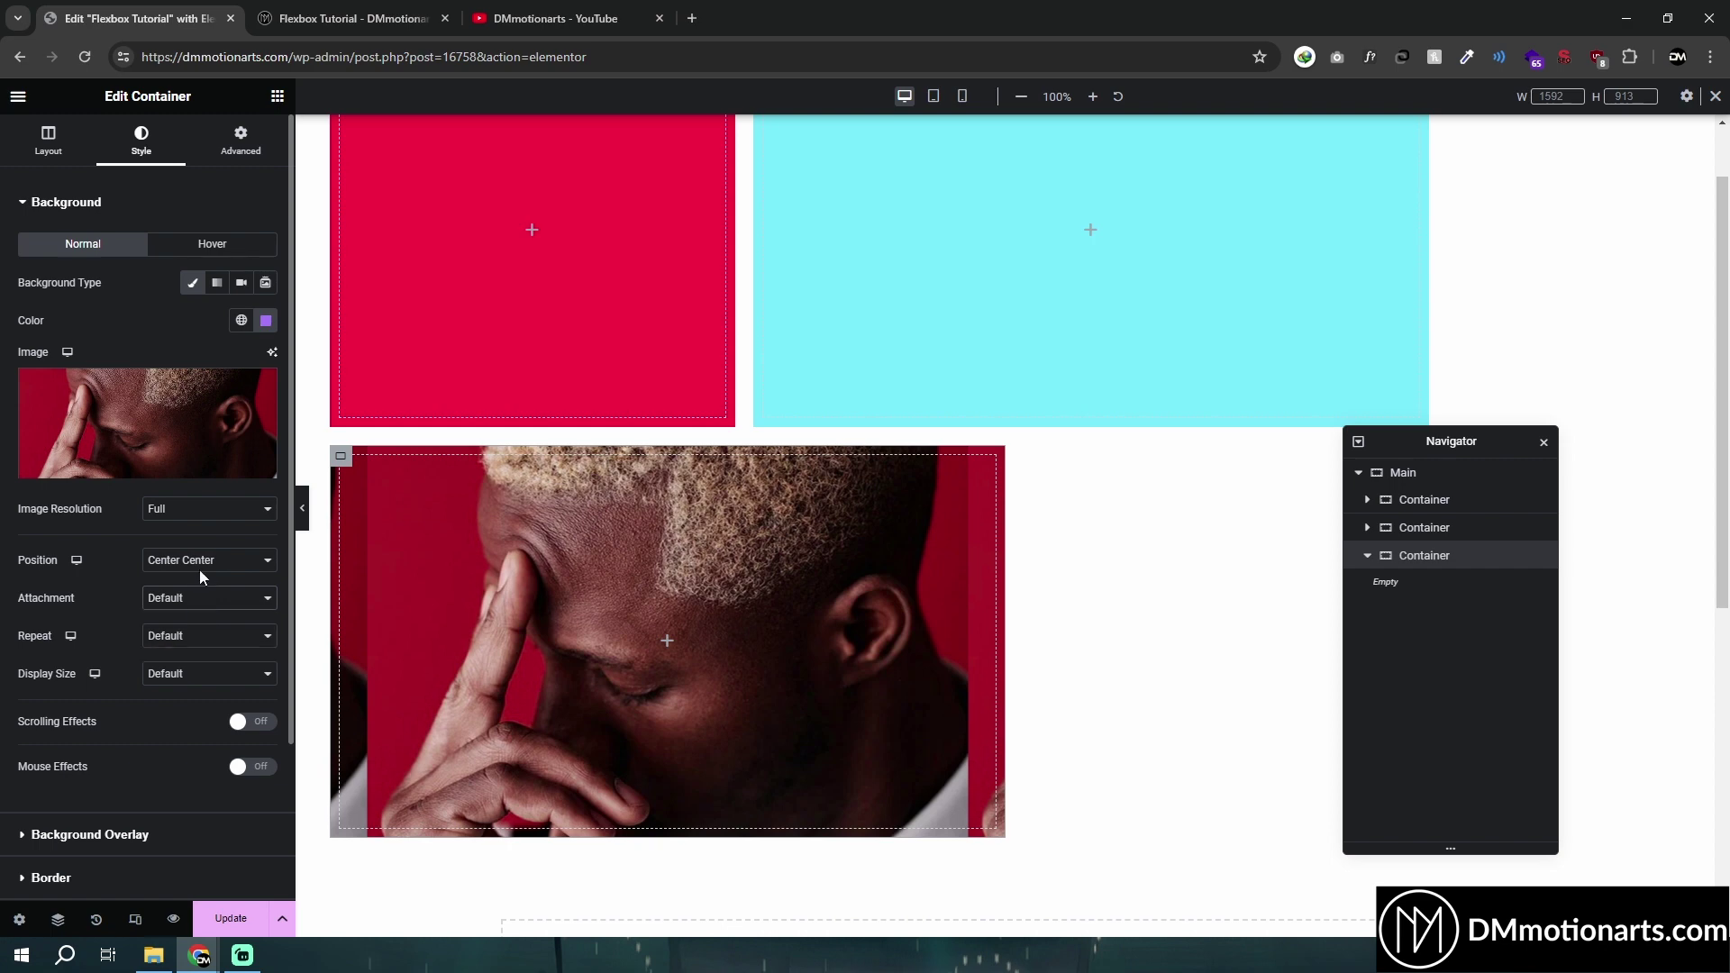
pyautogui.click(181, 599)
pyautogui.click(181, 622)
pyautogui.scroll(-3, 444, 594)
pyautogui.scroll(3, 442, 592)
pyautogui.scroll(-2, 441, 591)
# Try the Fixed attachment, check how the image behaves on page scroll, and return the attachment to Default
pyautogui.click(192, 597)
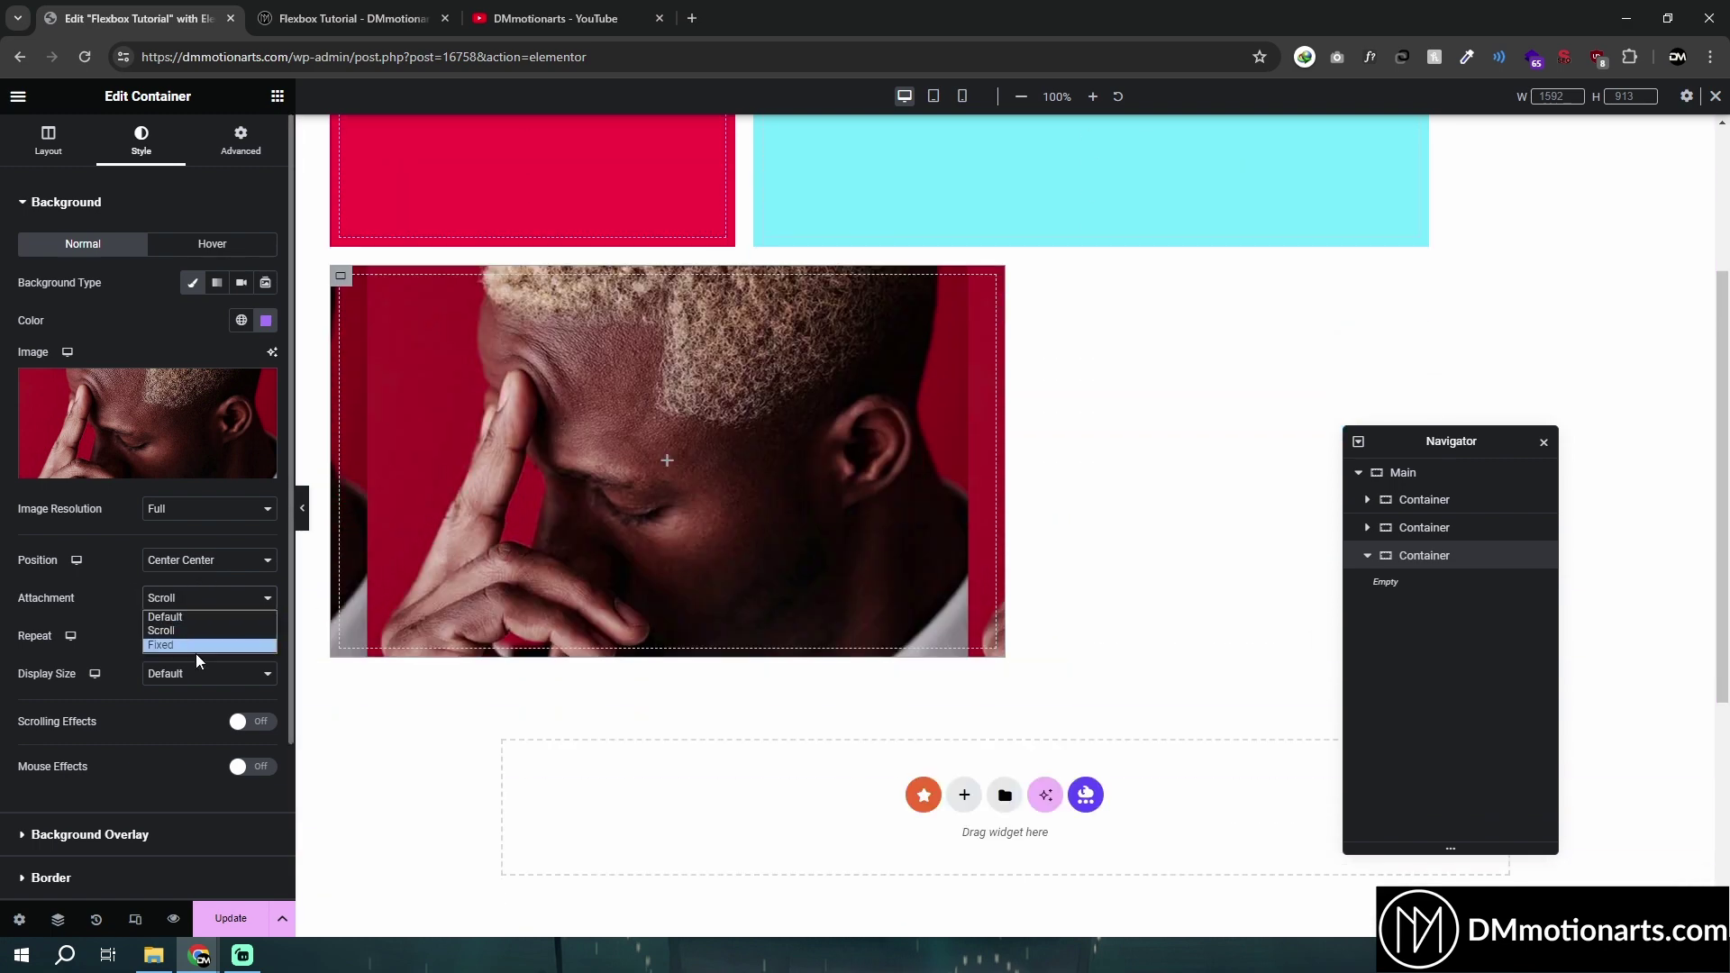
pyautogui.click(182, 645)
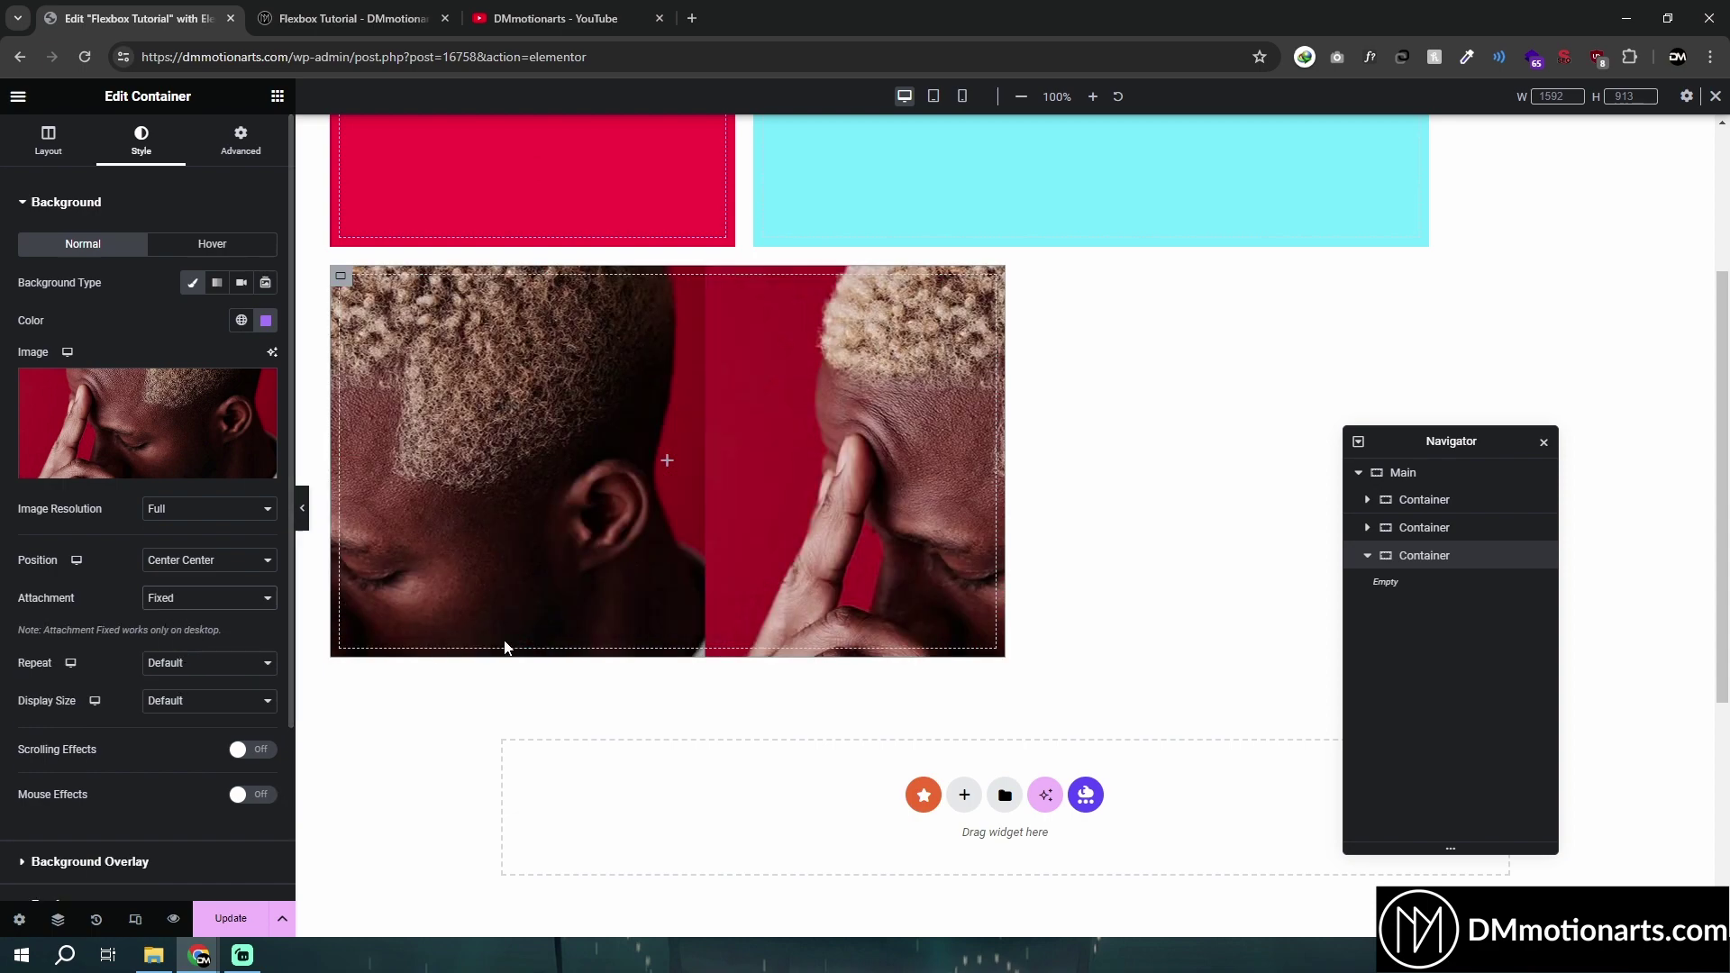
pyautogui.scroll(-4, 661, 654)
pyautogui.scroll(7, 690, 672)
pyautogui.scroll(-6, 787, 689)
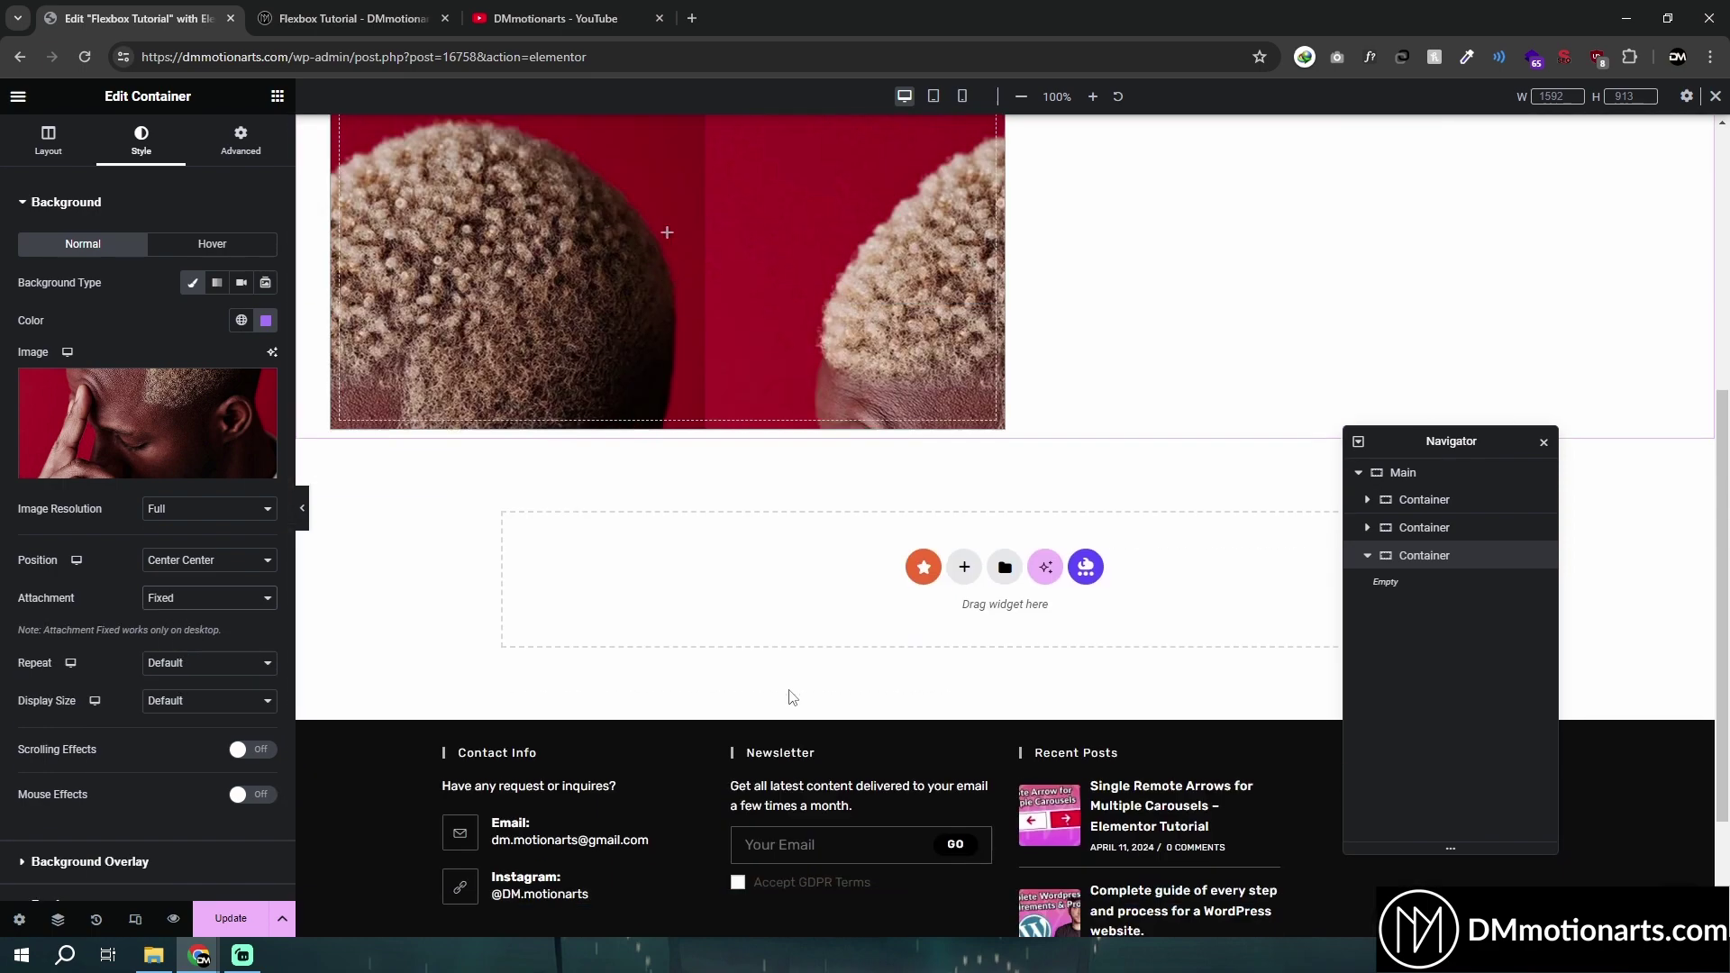
pyautogui.scroll(3, 789, 696)
pyautogui.scroll(3, 789, 695)
pyautogui.scroll(-3, 834, 627)
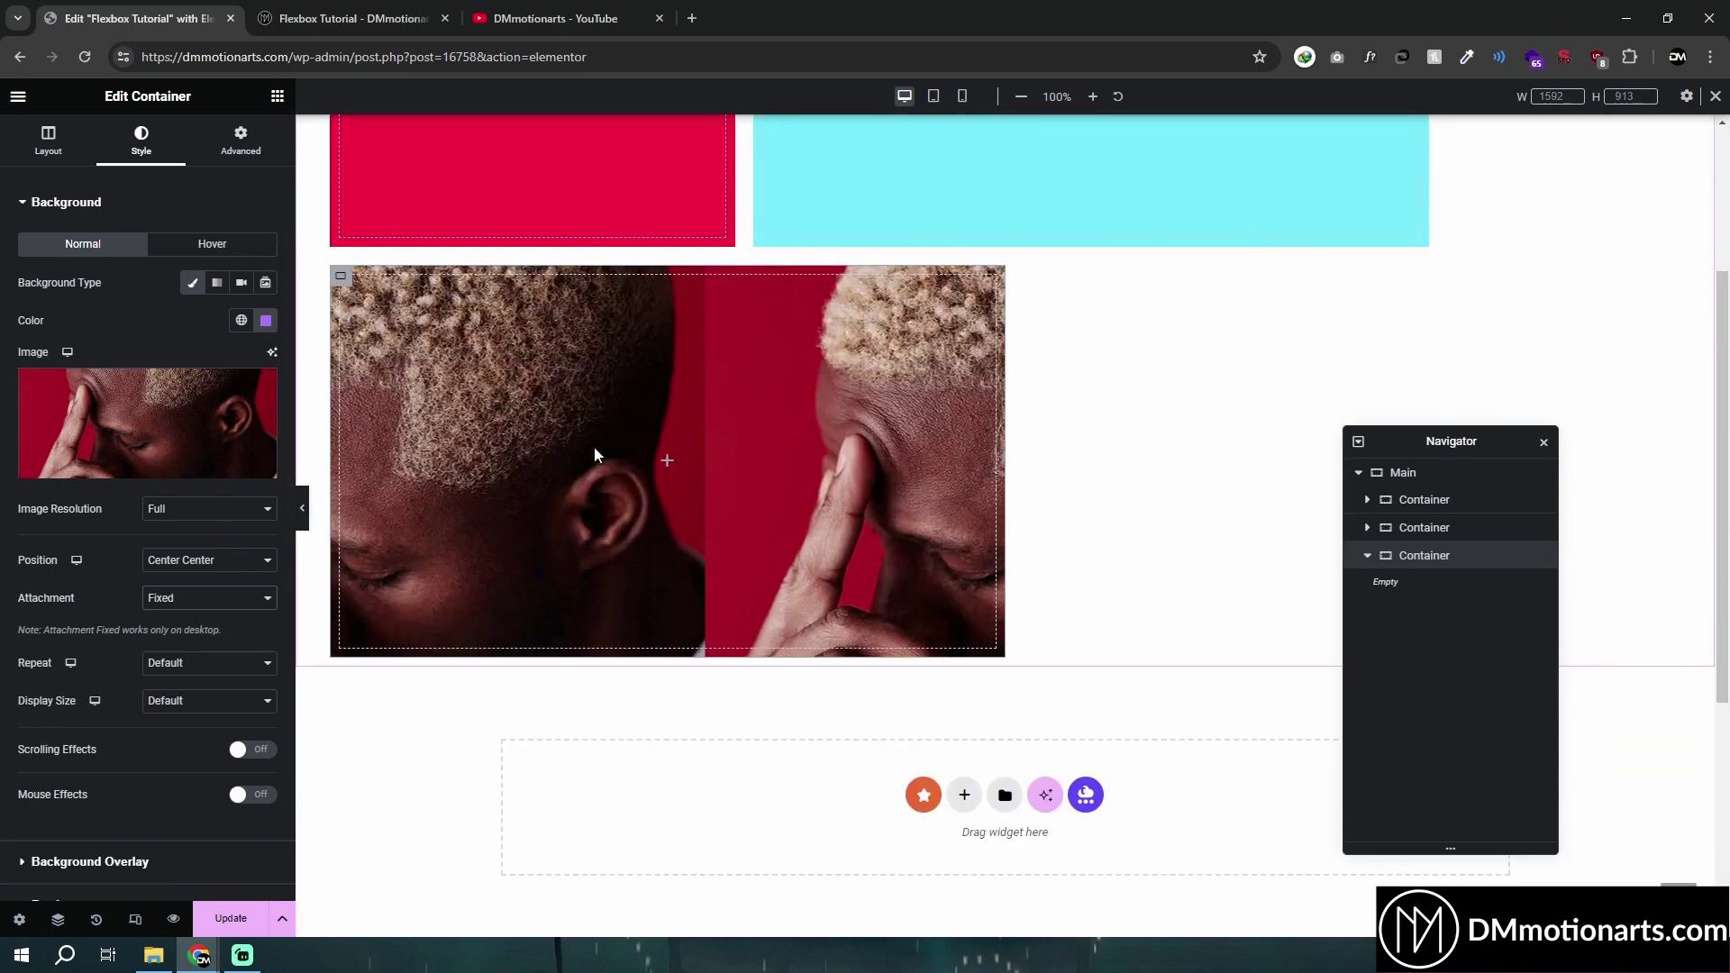
pyautogui.click(180, 597)
pyautogui.click(175, 612)
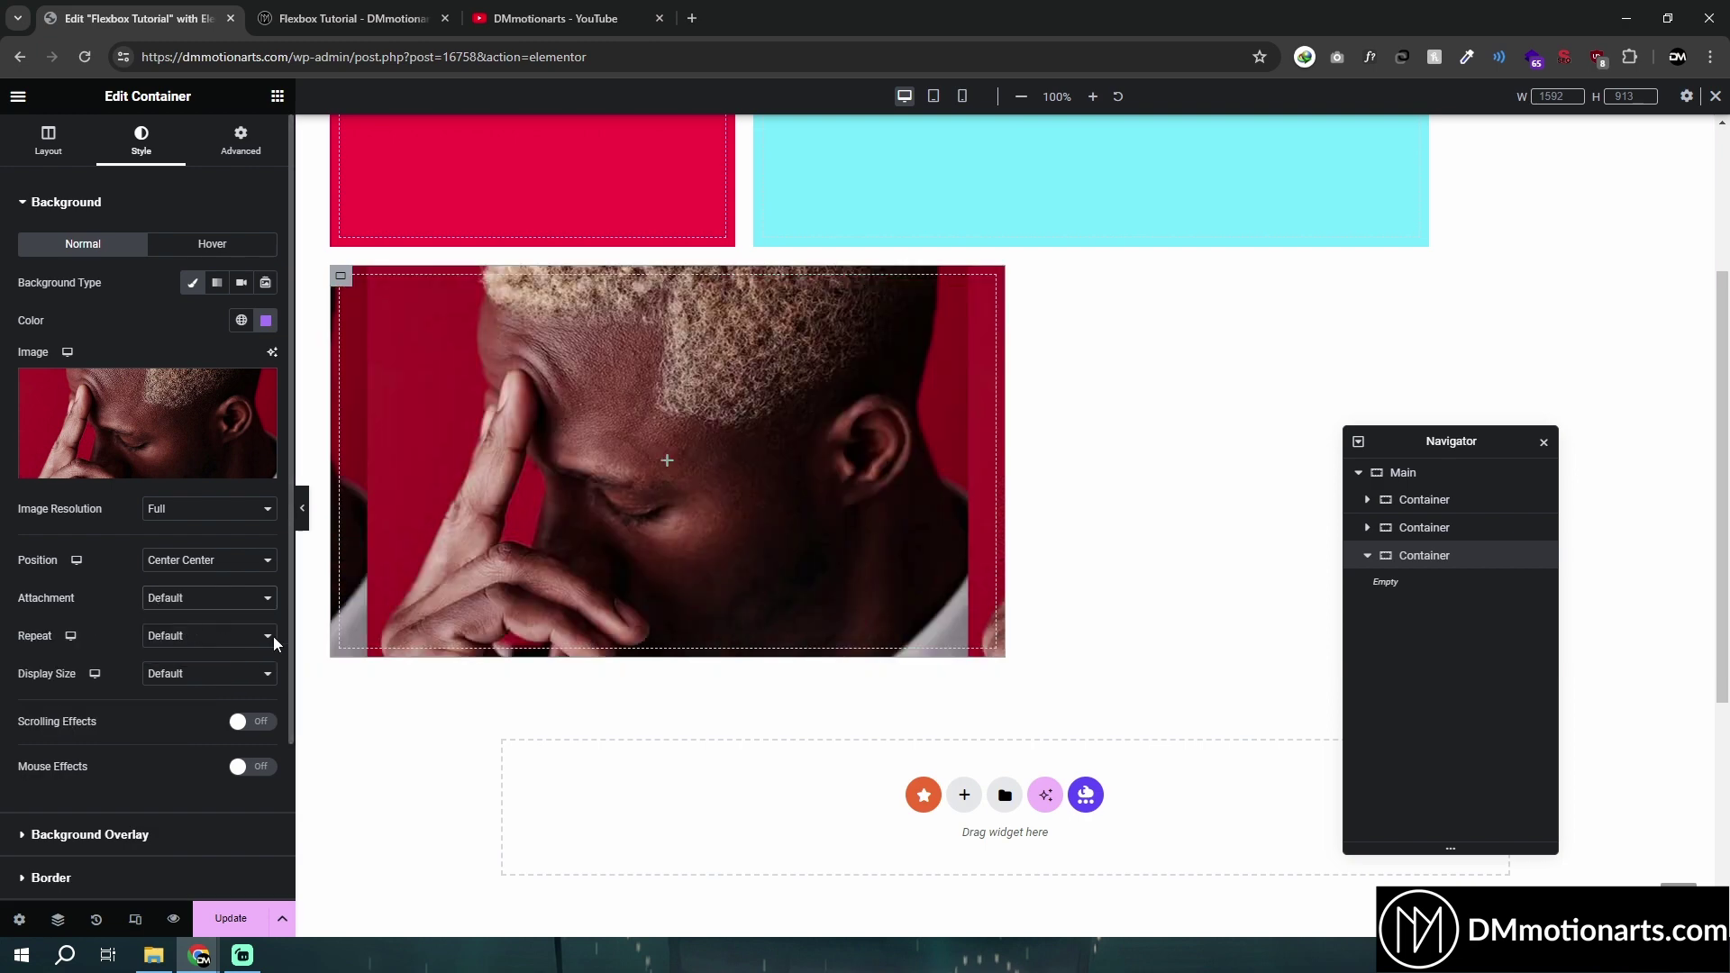
# Set the background image's repeat to No-repeat, also trying Repeat-x and Repeat-y before returning to No-repeat
pyautogui.click(214, 641)
pyautogui.click(216, 667)
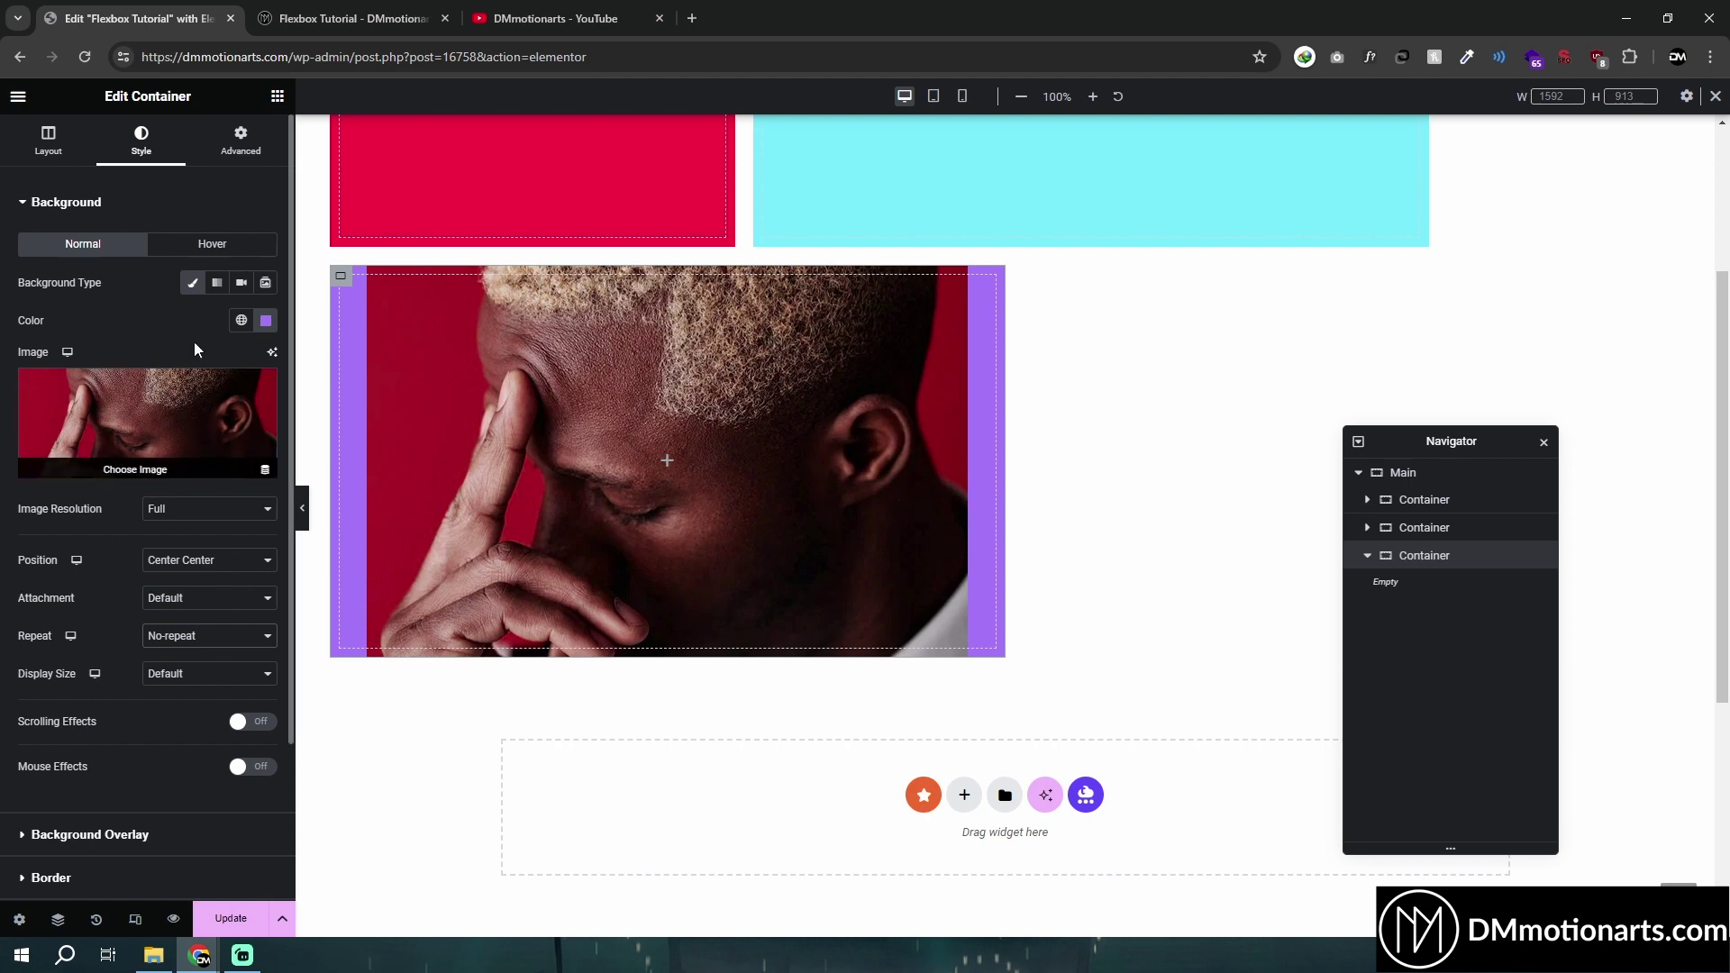
pyautogui.click(193, 639)
pyautogui.click(194, 644)
pyautogui.click(189, 644)
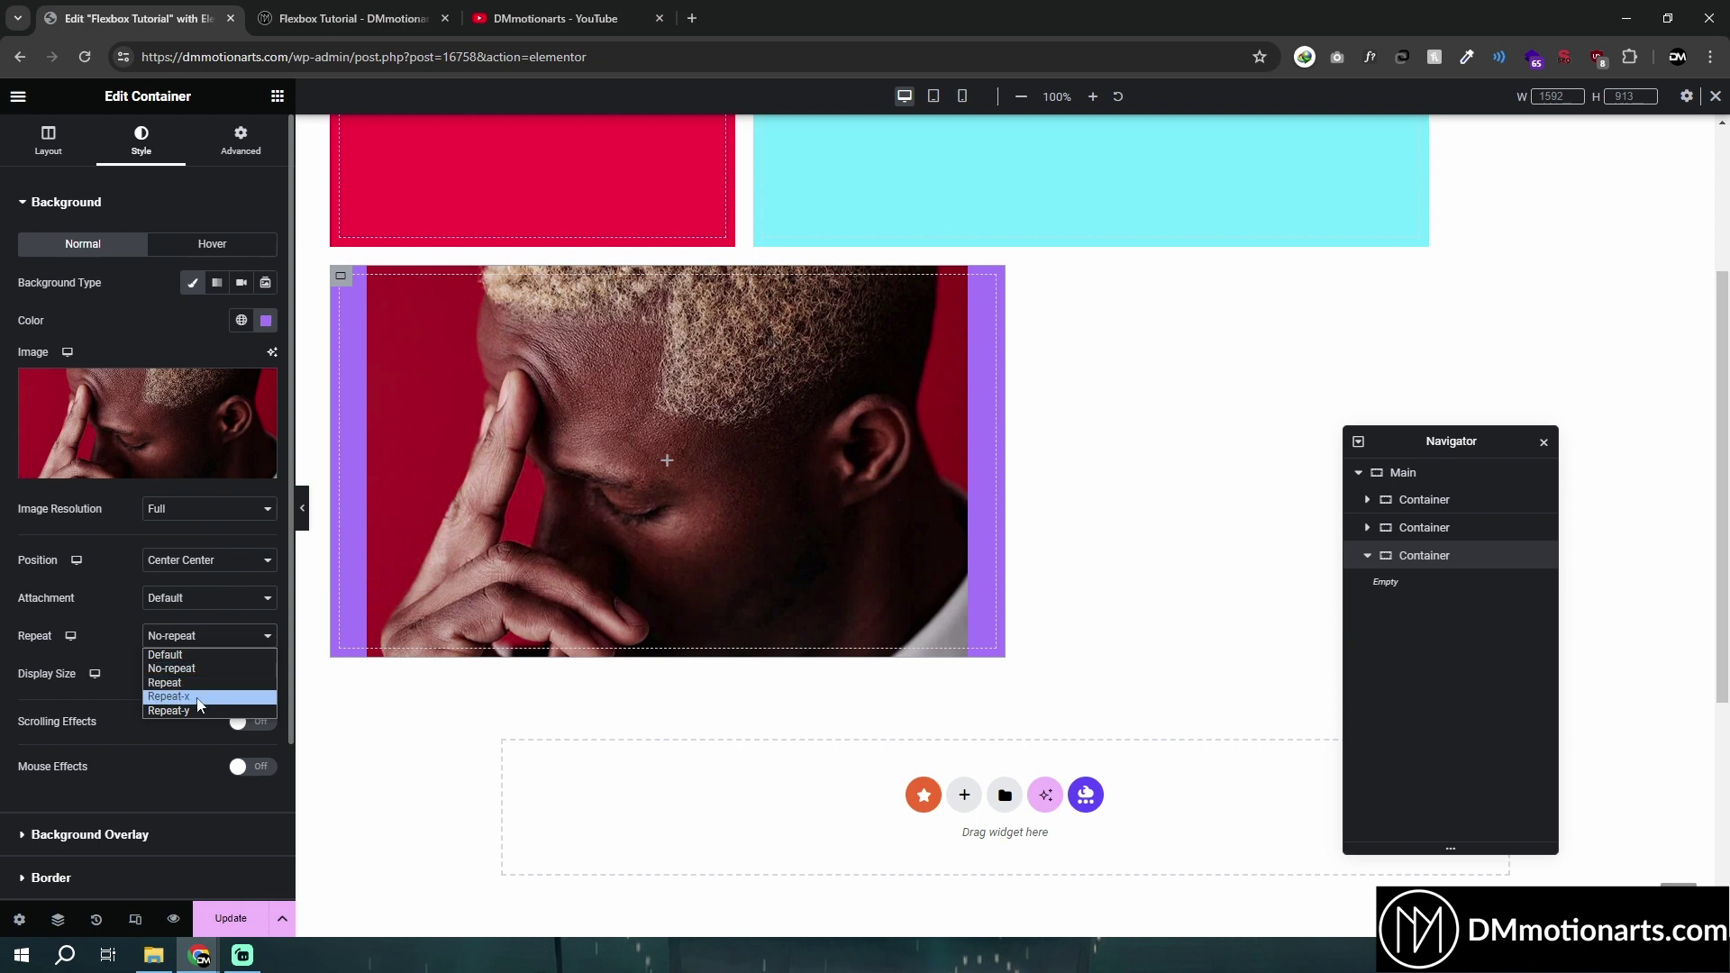
pyautogui.click(198, 697)
pyautogui.click(189, 641)
pyautogui.click(181, 711)
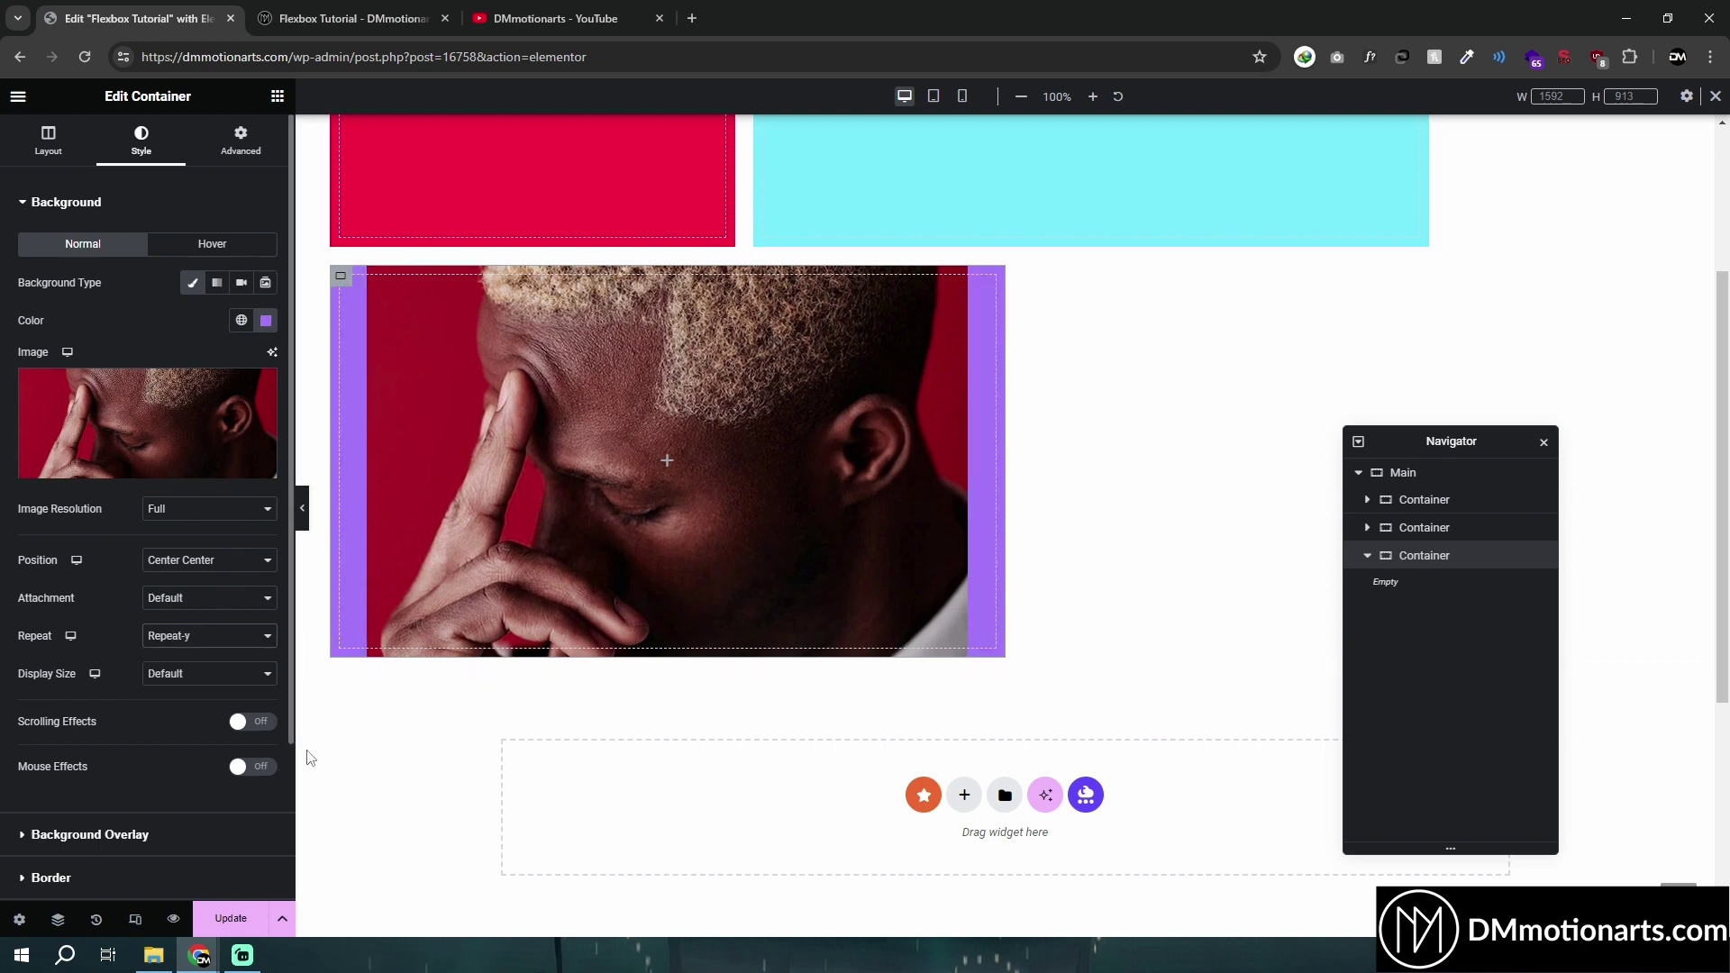
pyautogui.click(225, 638)
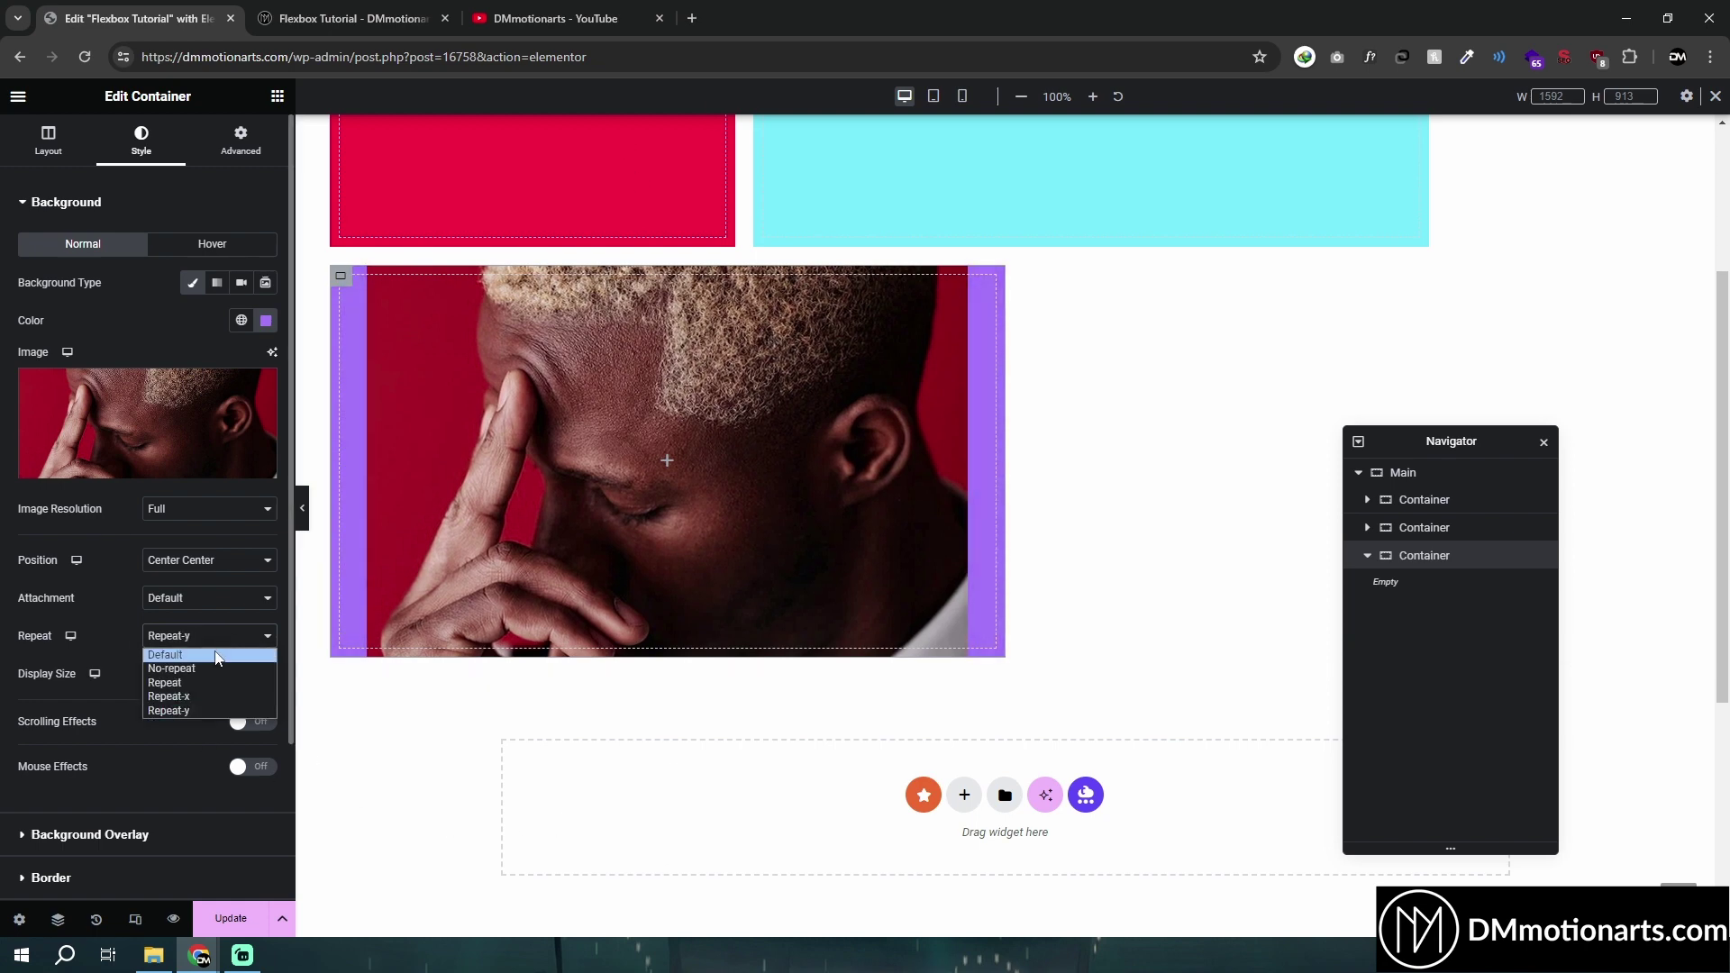
pyautogui.click(214, 669)
# Set the background image's display size to Contain
pyautogui.click(213, 674)
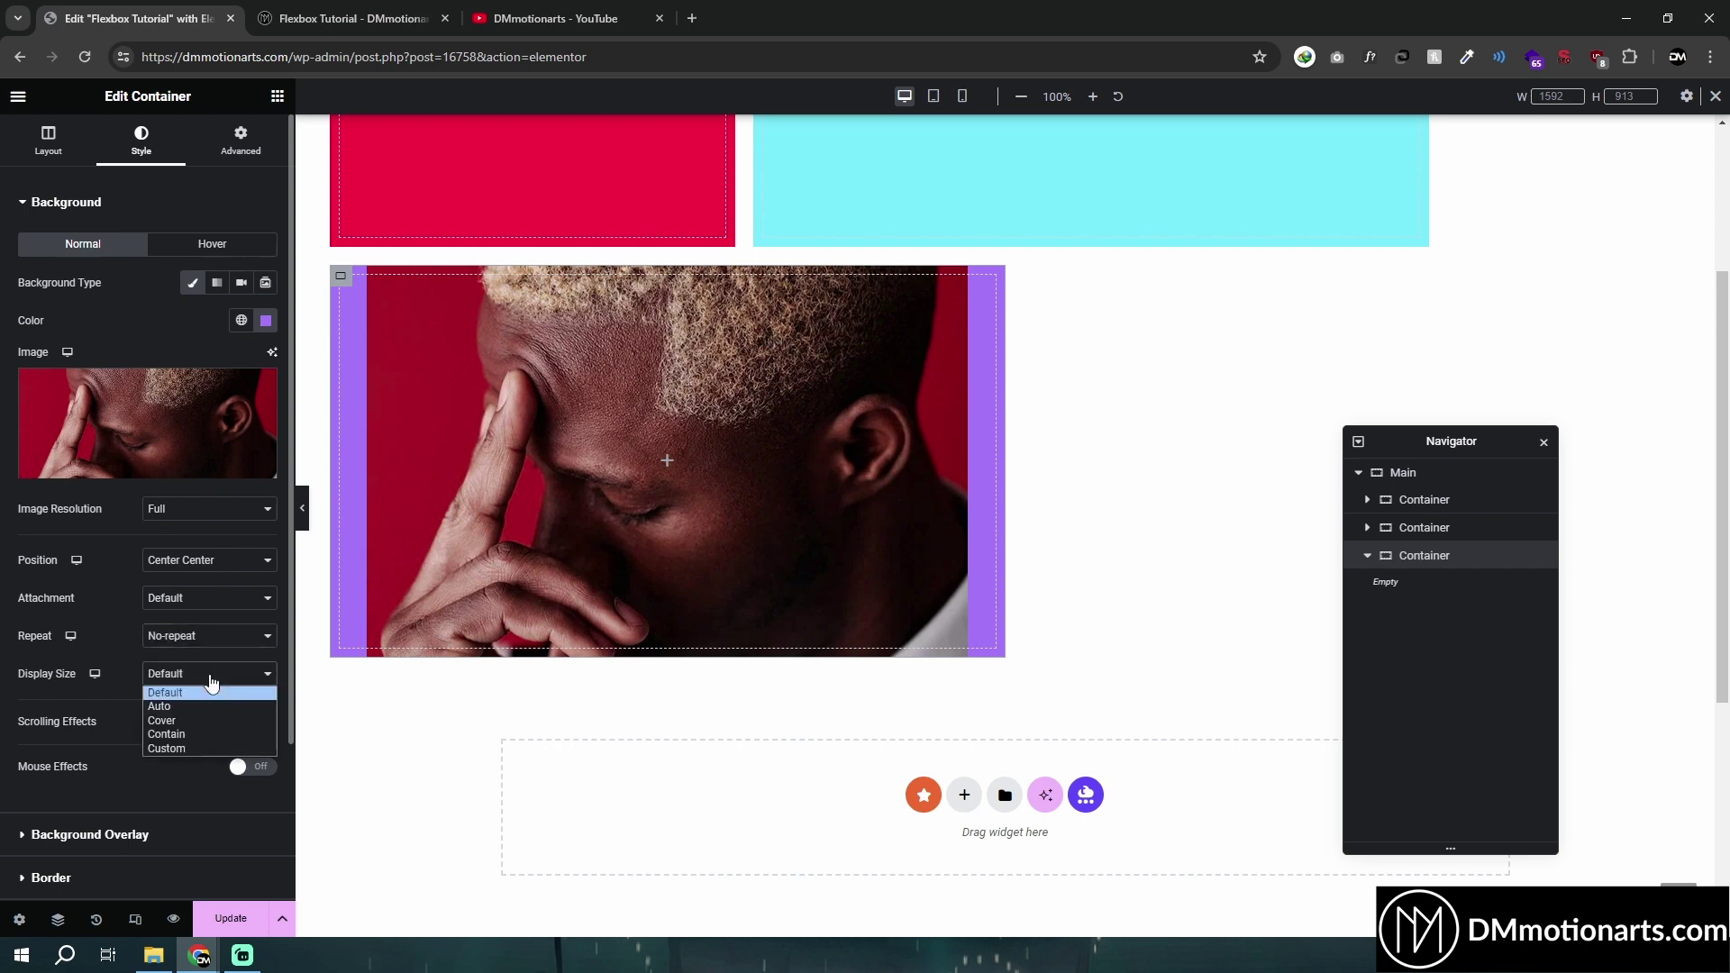
pyautogui.click(196, 737)
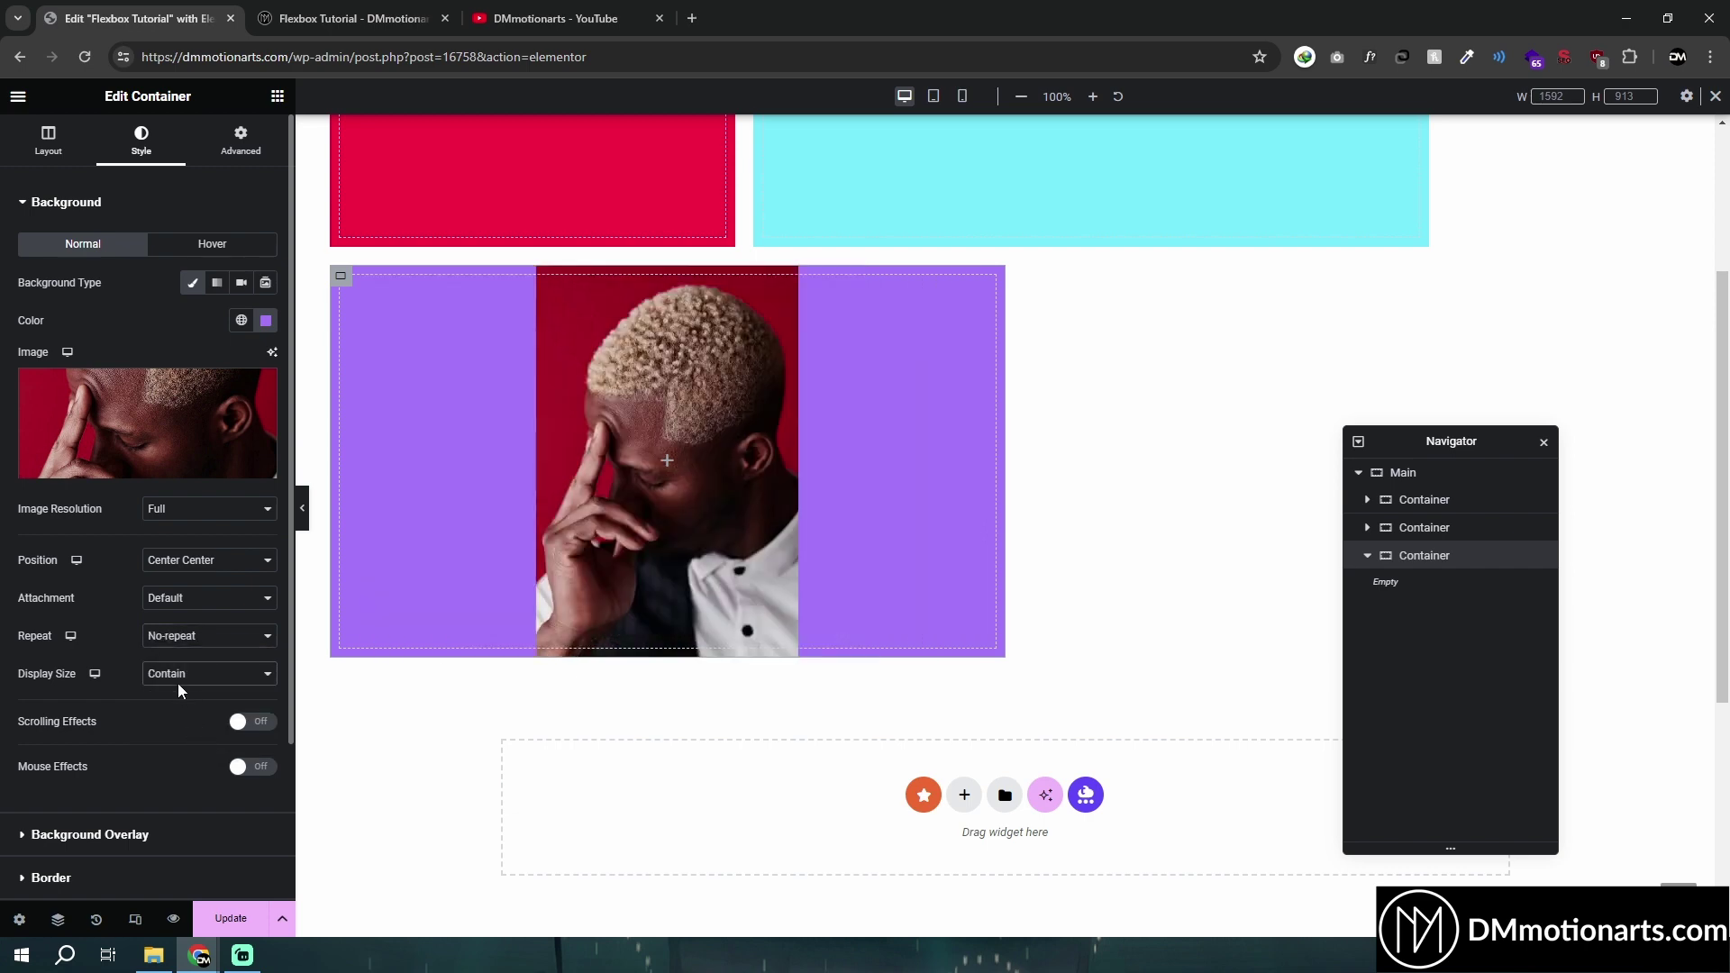
pyautogui.click(176, 683)
pyautogui.click(186, 731)
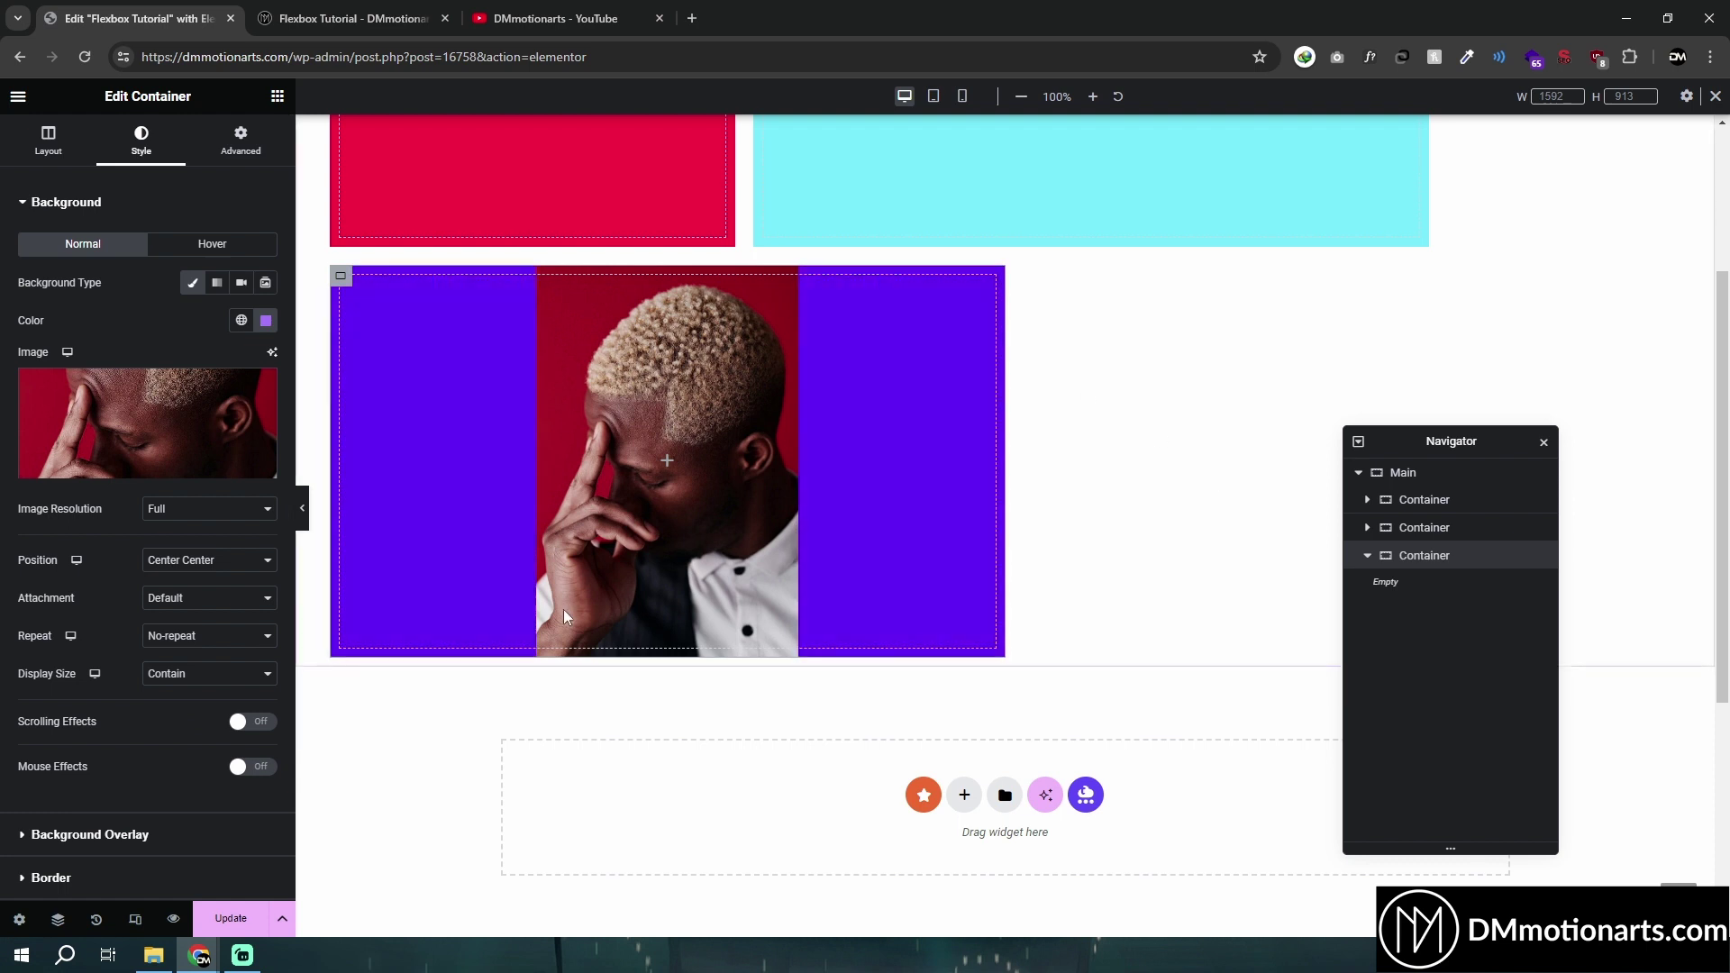
# Try the Cover display size for the background image, then set the display size to Default
pyautogui.click(204, 675)
pyautogui.click(164, 720)
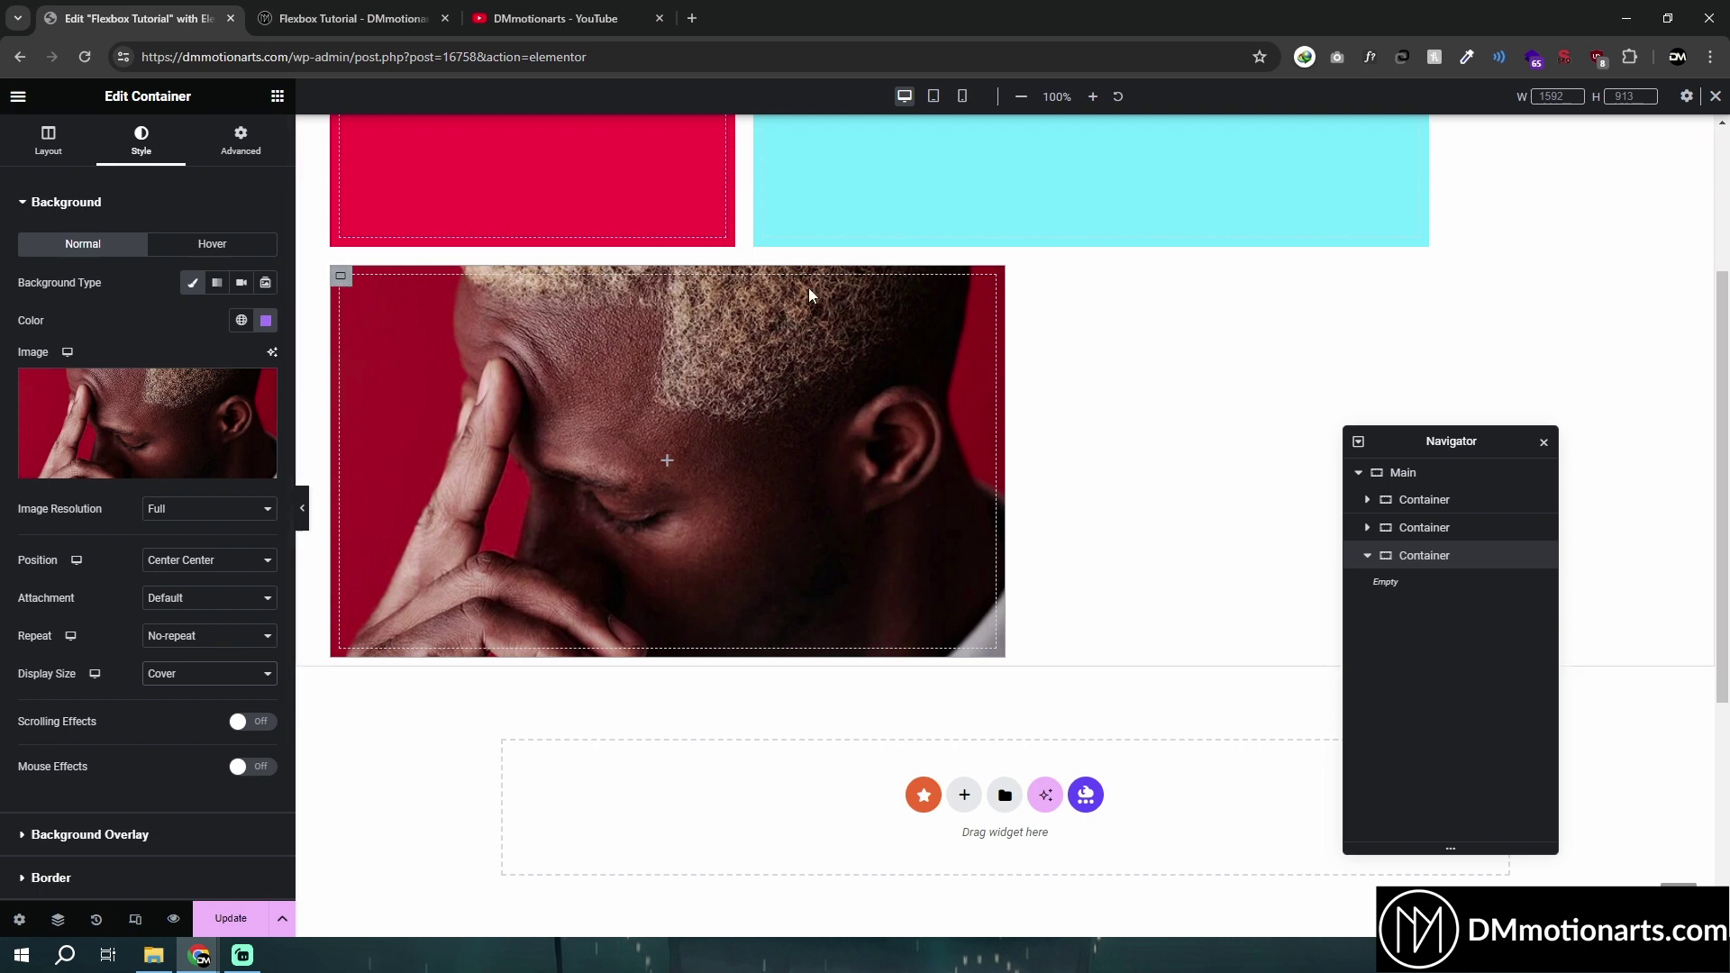
pyautogui.click(191, 675)
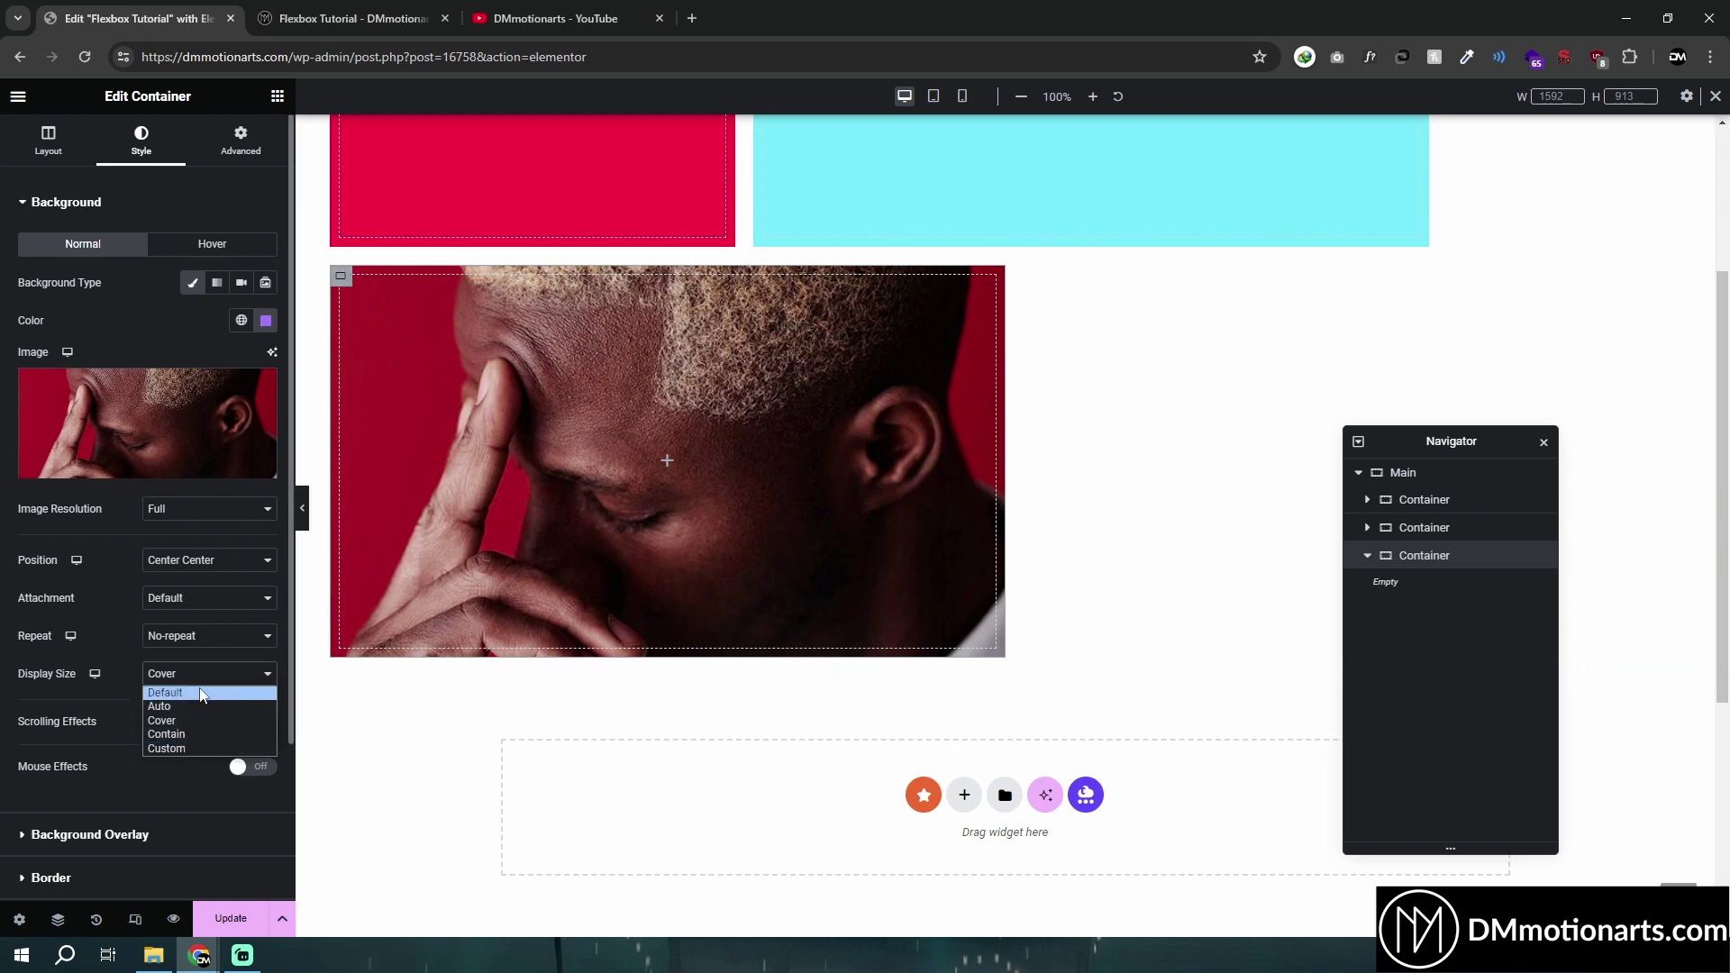
pyautogui.click(185, 688)
# Try a custom background image position with X at 349 px and Y at -178 px
pyautogui.click(191, 560)
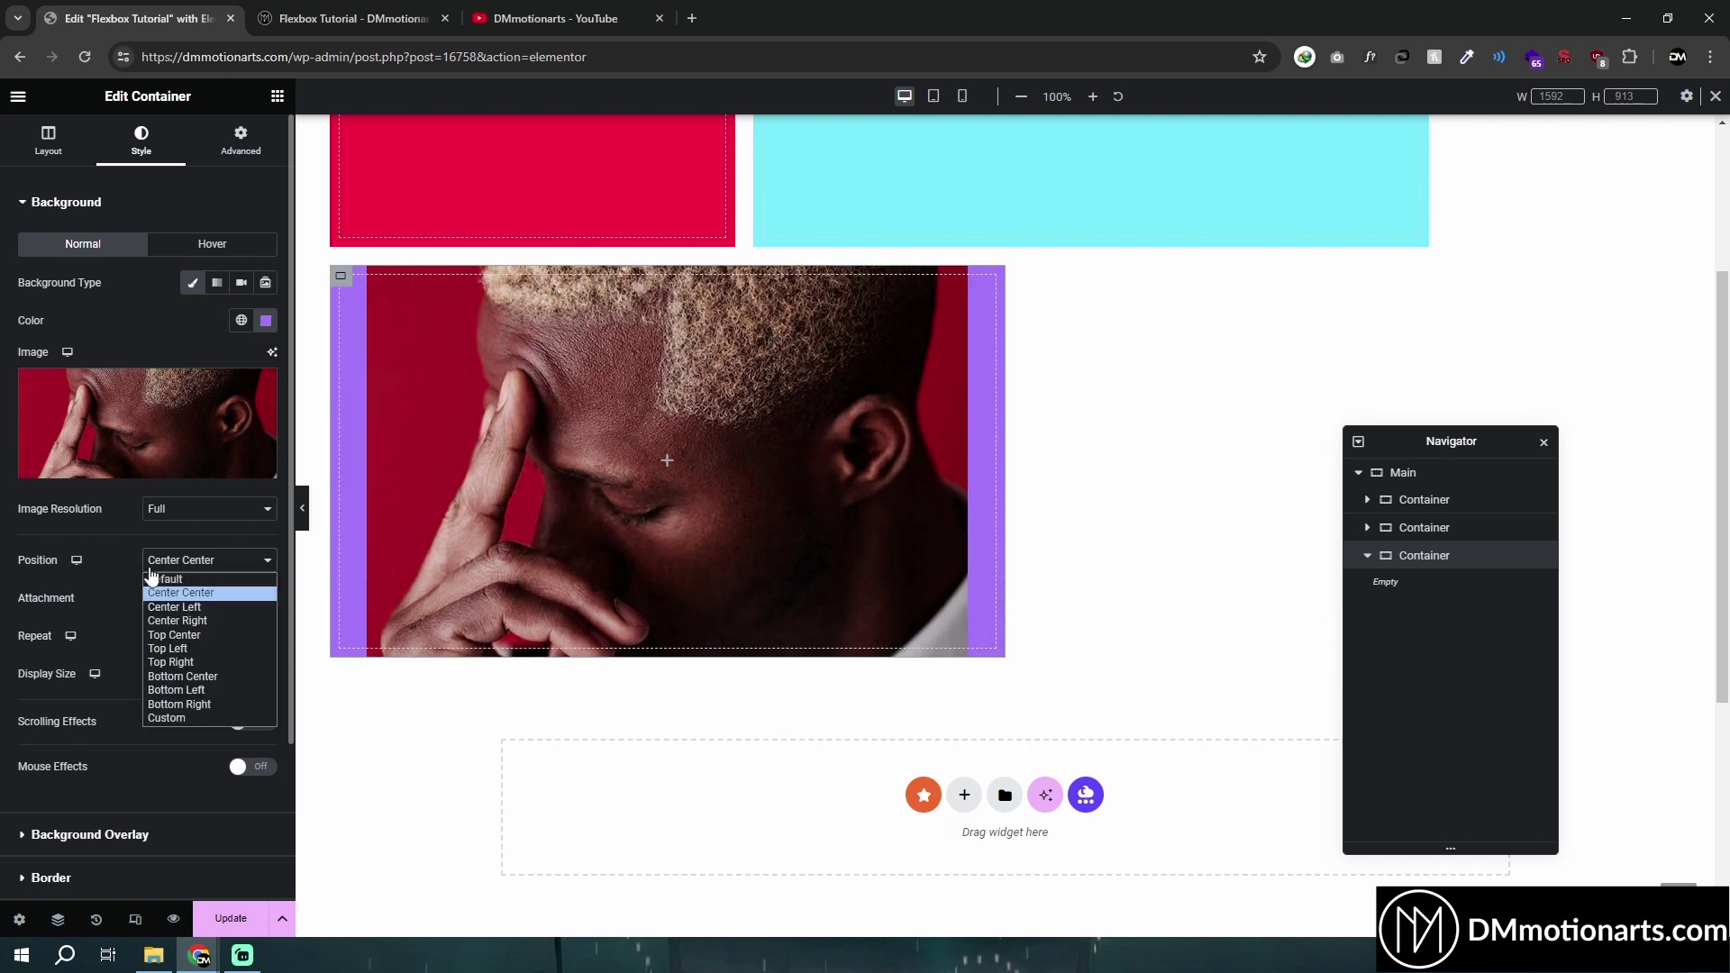
pyautogui.press('Escape')
pyautogui.click(180, 724)
pyautogui.moveTo(115, 617); pyautogui.dragTo(154, 617)
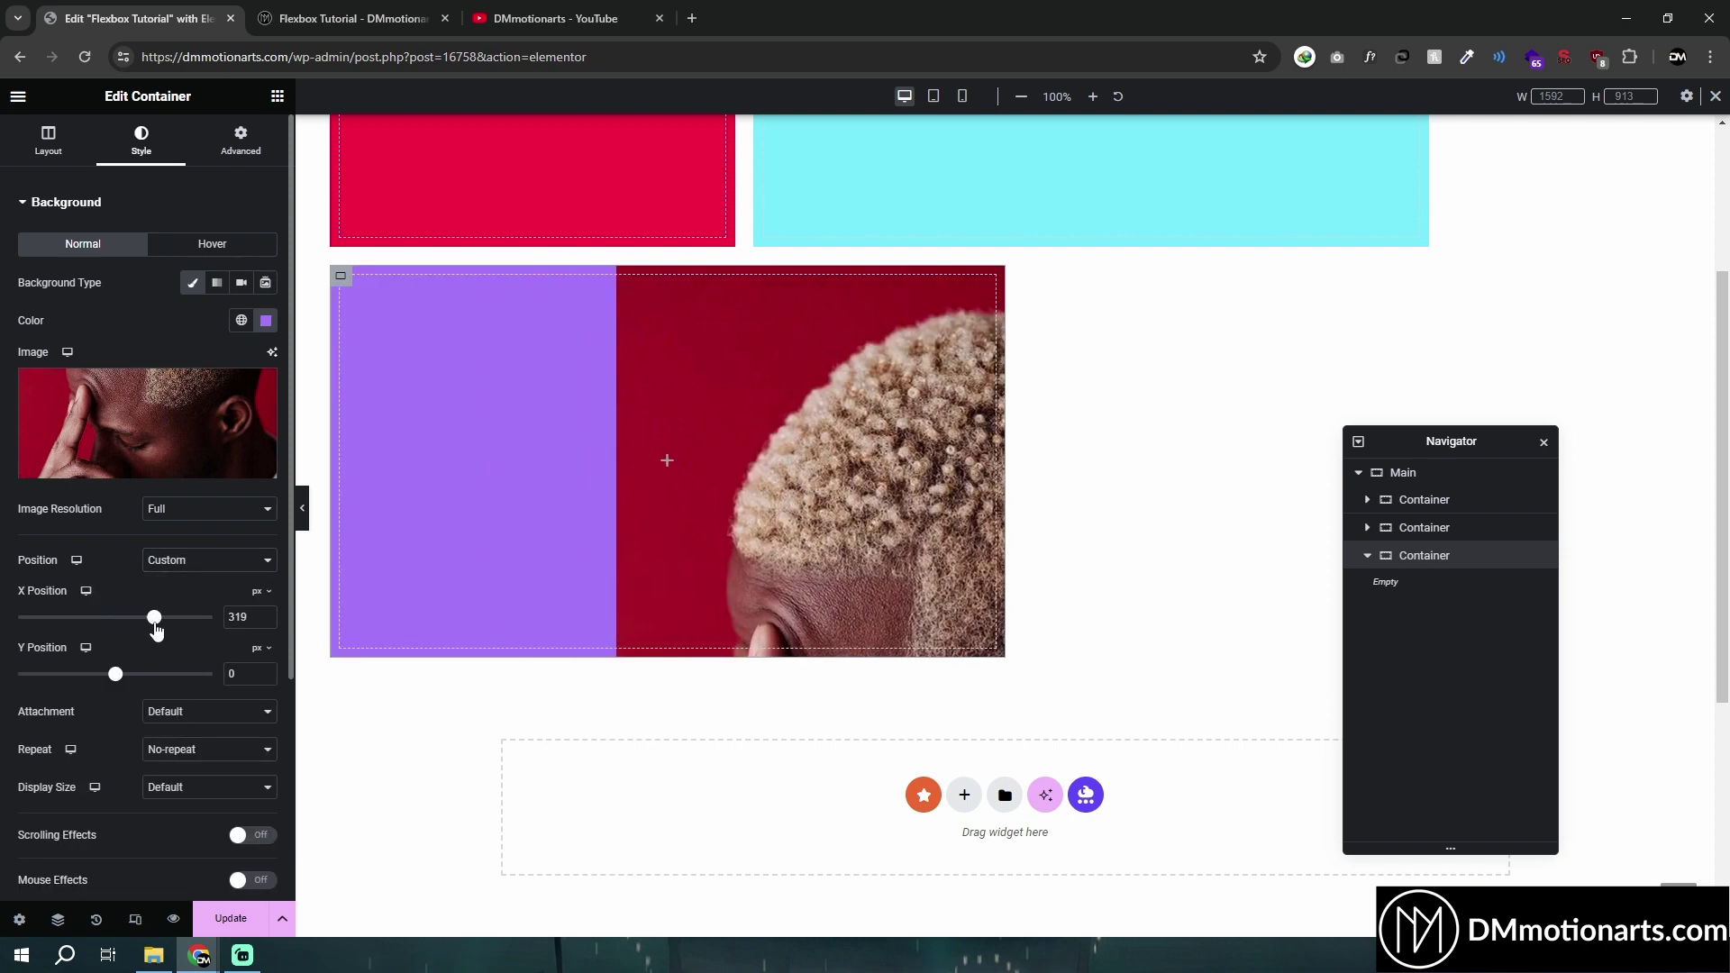
pyautogui.moveTo(115, 674); pyautogui.dragTo(158, 617)
# Try the custom-unit X position formula "calc(50% +120px" for the background image, then set its position to Default
pyautogui.click(257, 591)
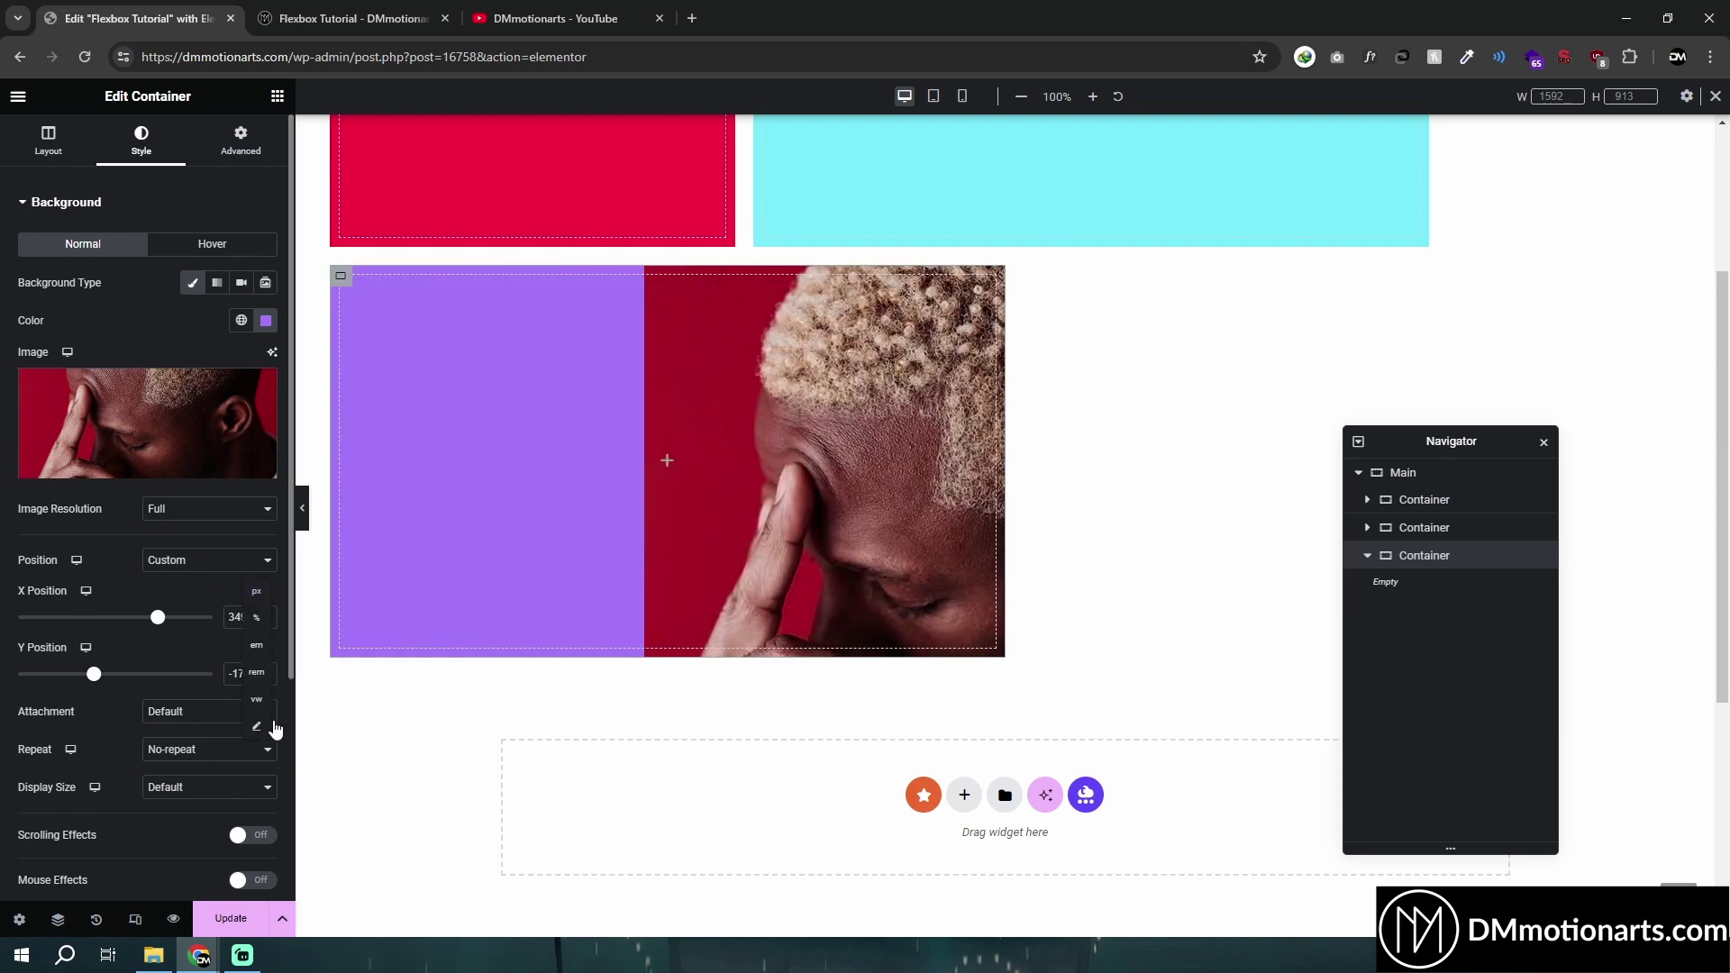
pyautogui.click(258, 725)
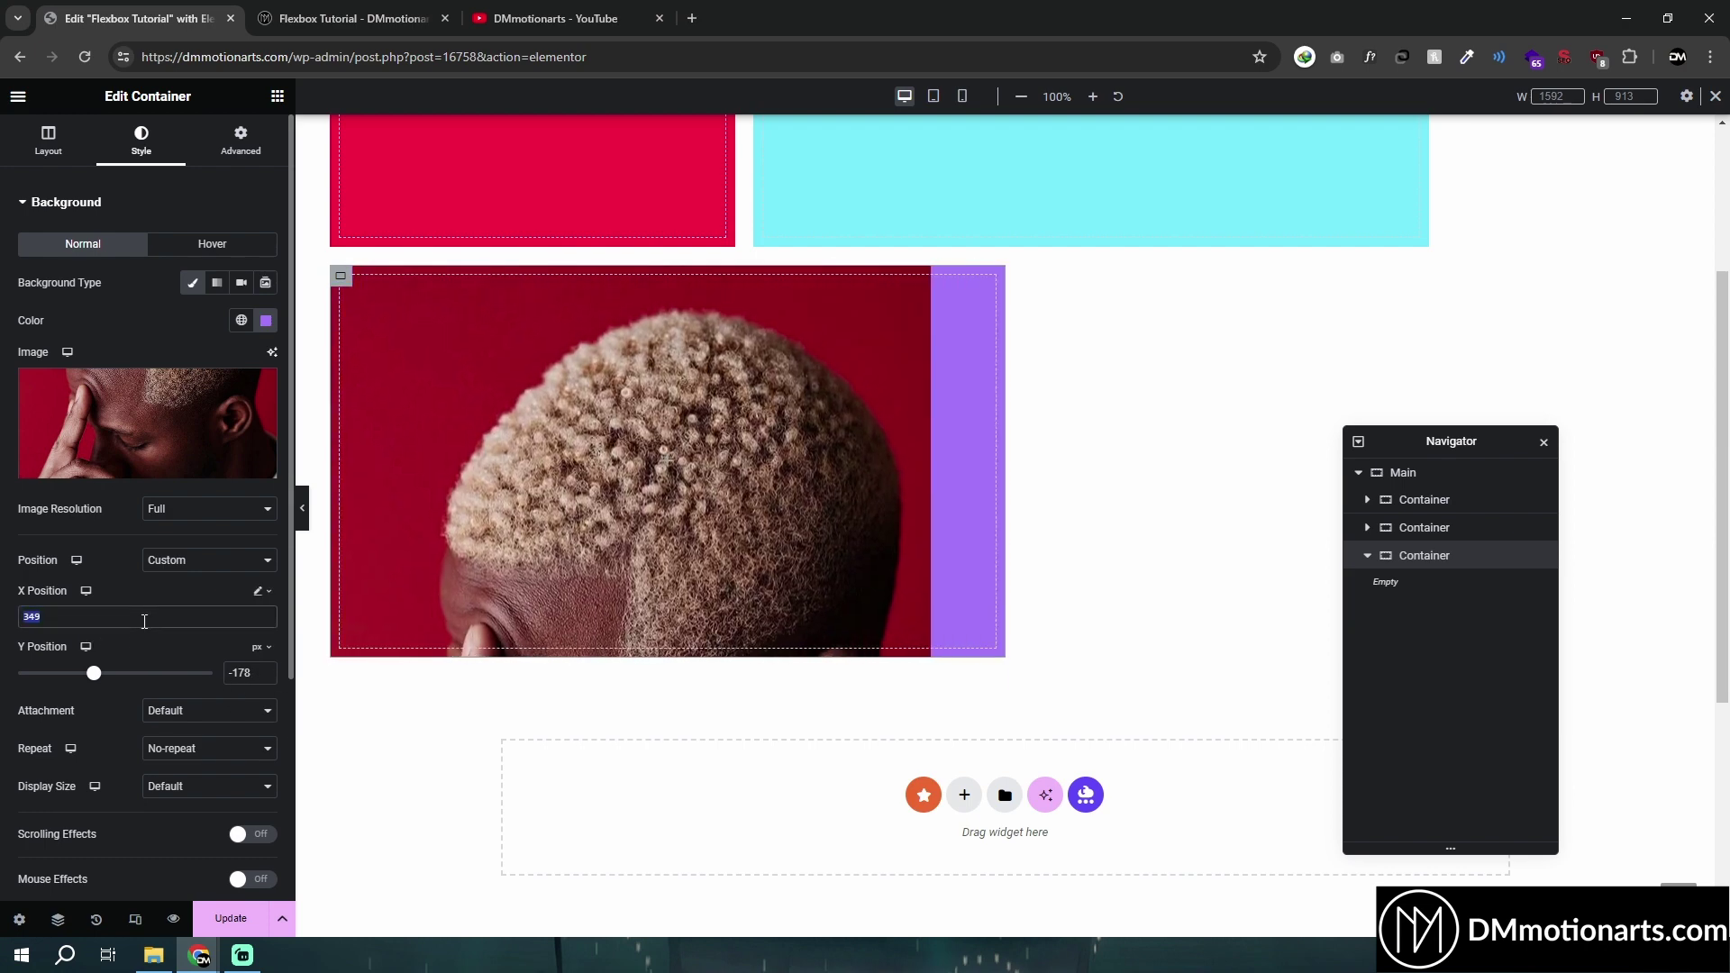
pyautogui.write('calc(50% +120px')
pyautogui.click(207, 561)
pyautogui.click(206, 580)
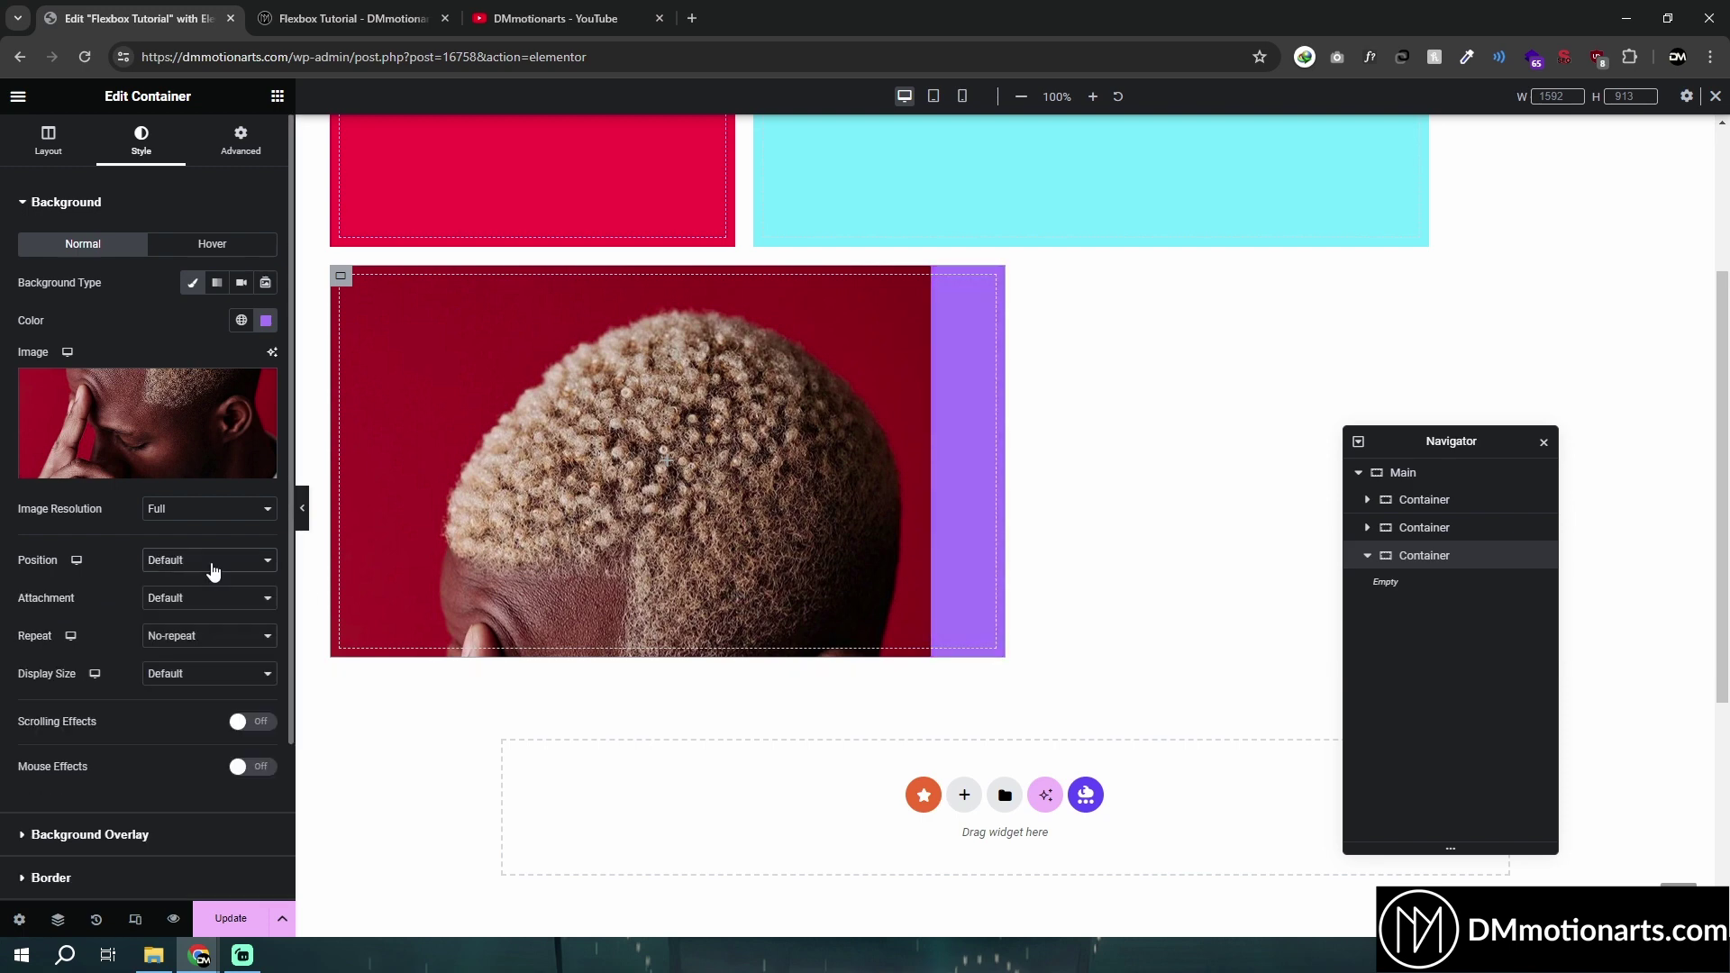
# Open the display size options for the container's background image
pyautogui.click(186, 676)
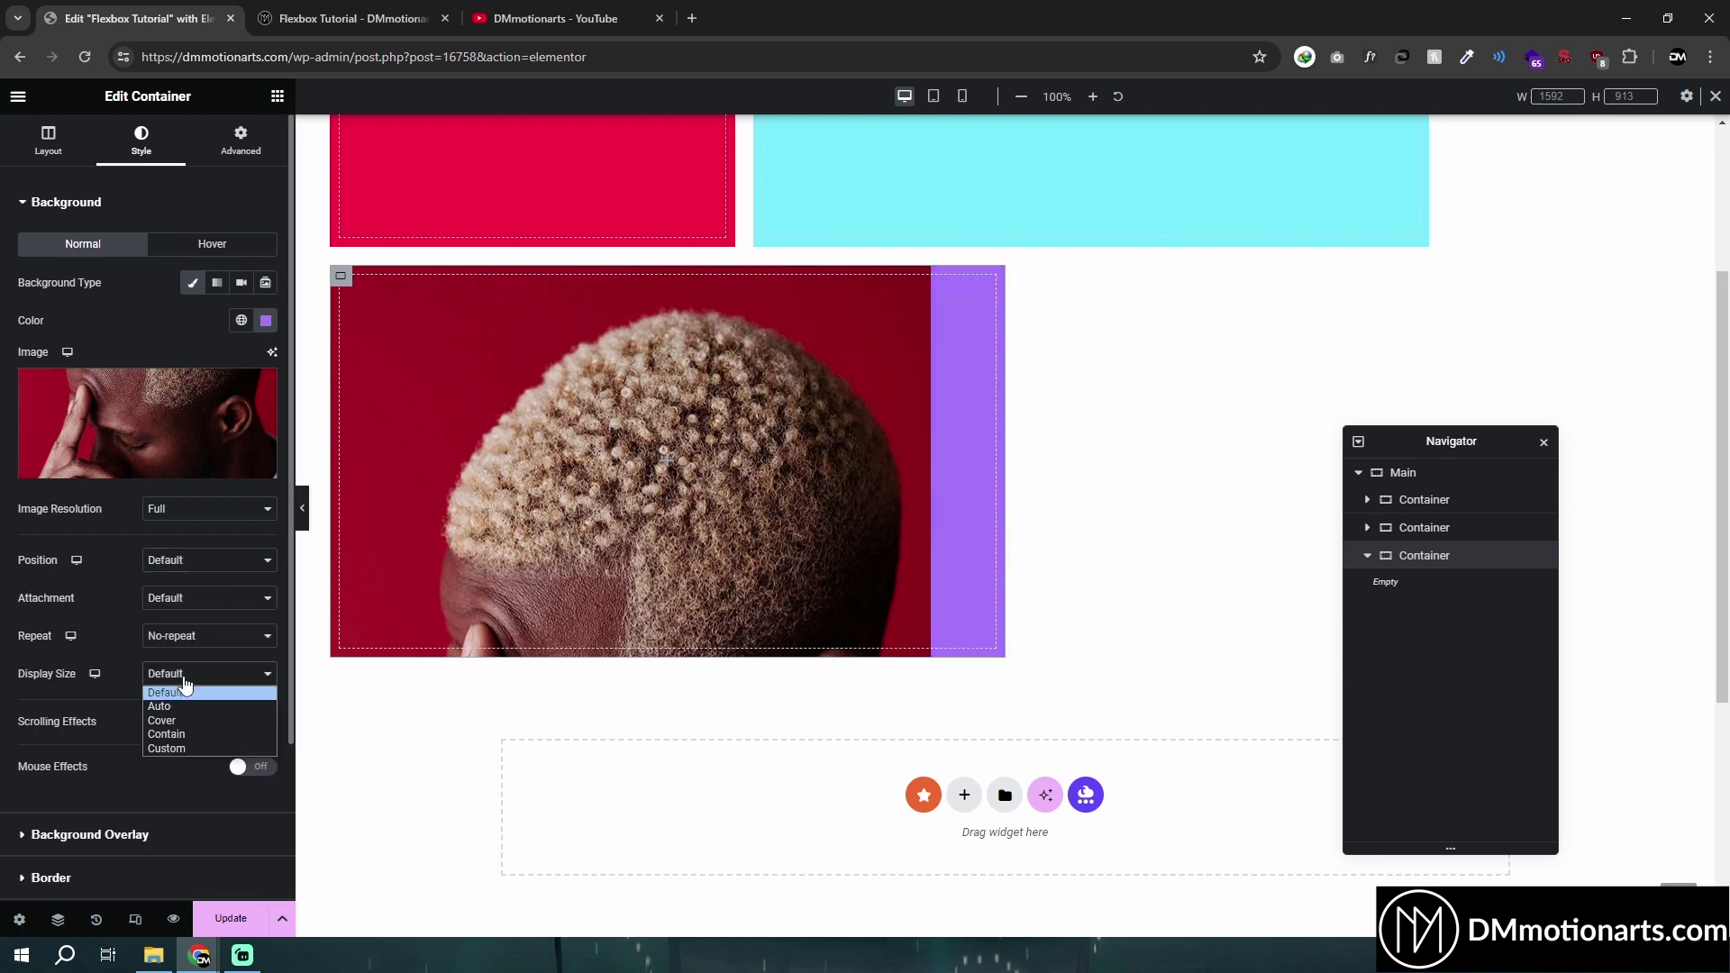
# Set the background image's display size to Custom at 25% width and its position to Top Right
pyautogui.click(202, 750)
pyautogui.moveTo(217, 731); pyautogui.dragTo(66, 730)
pyautogui.click(185, 566)
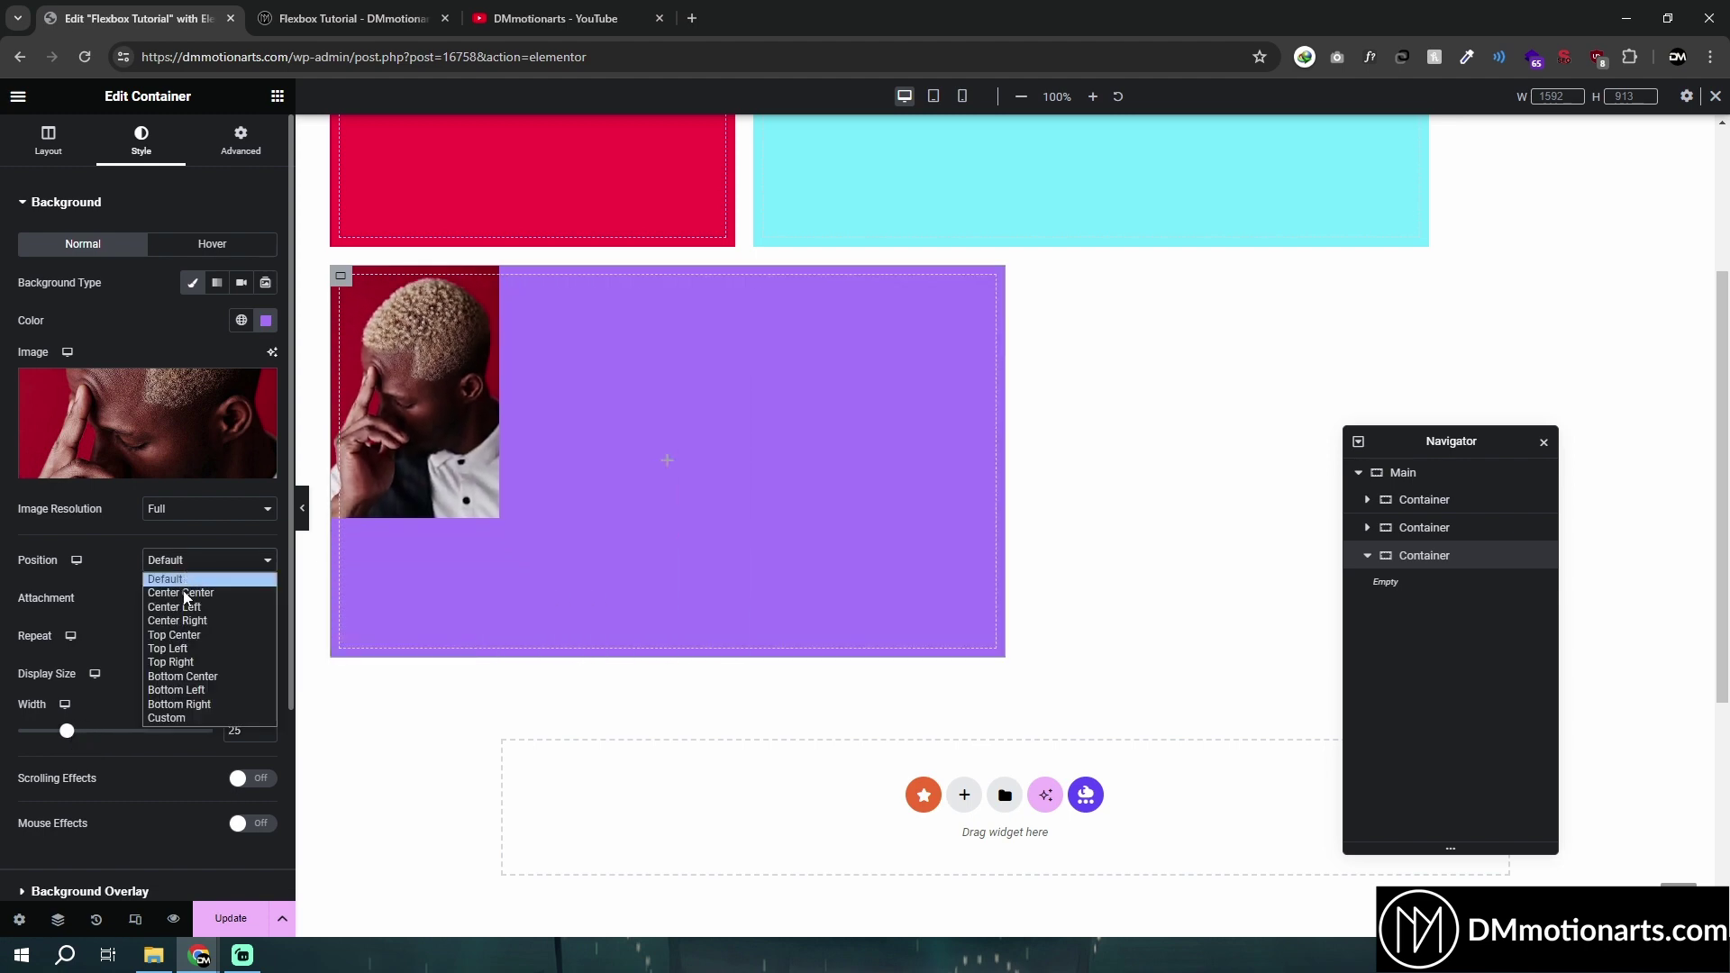
pyautogui.click(191, 663)
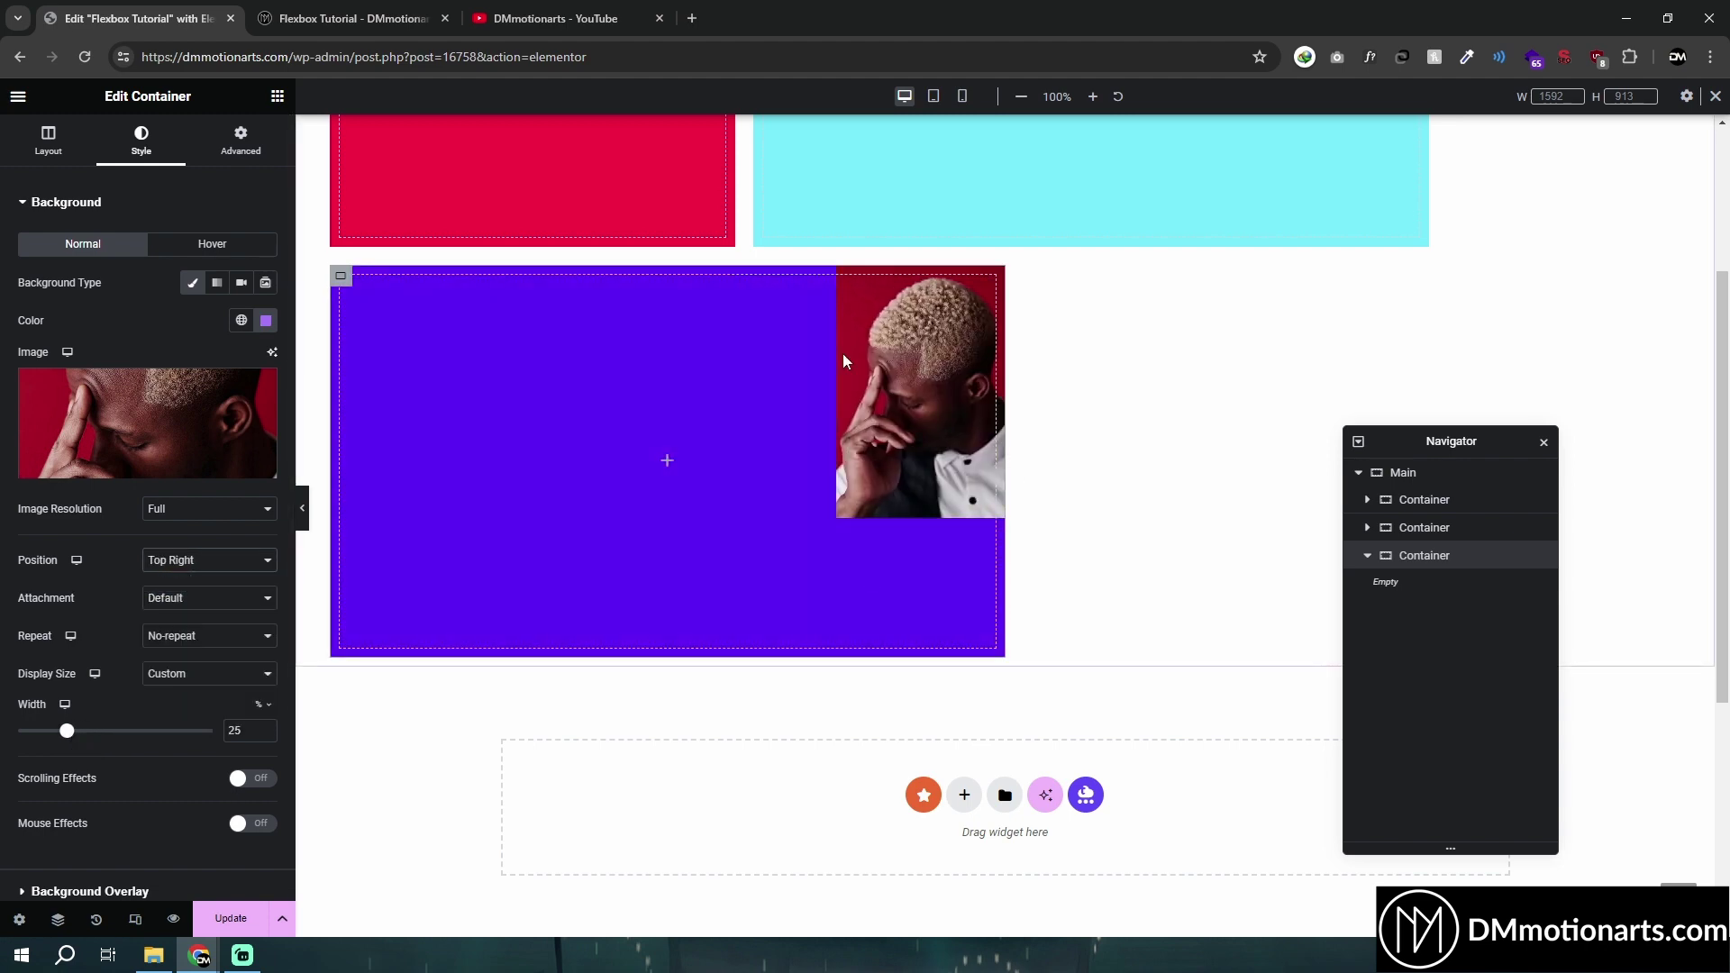
# Reset the background image's position, repeat and display size to Default
pyautogui.click(216, 636)
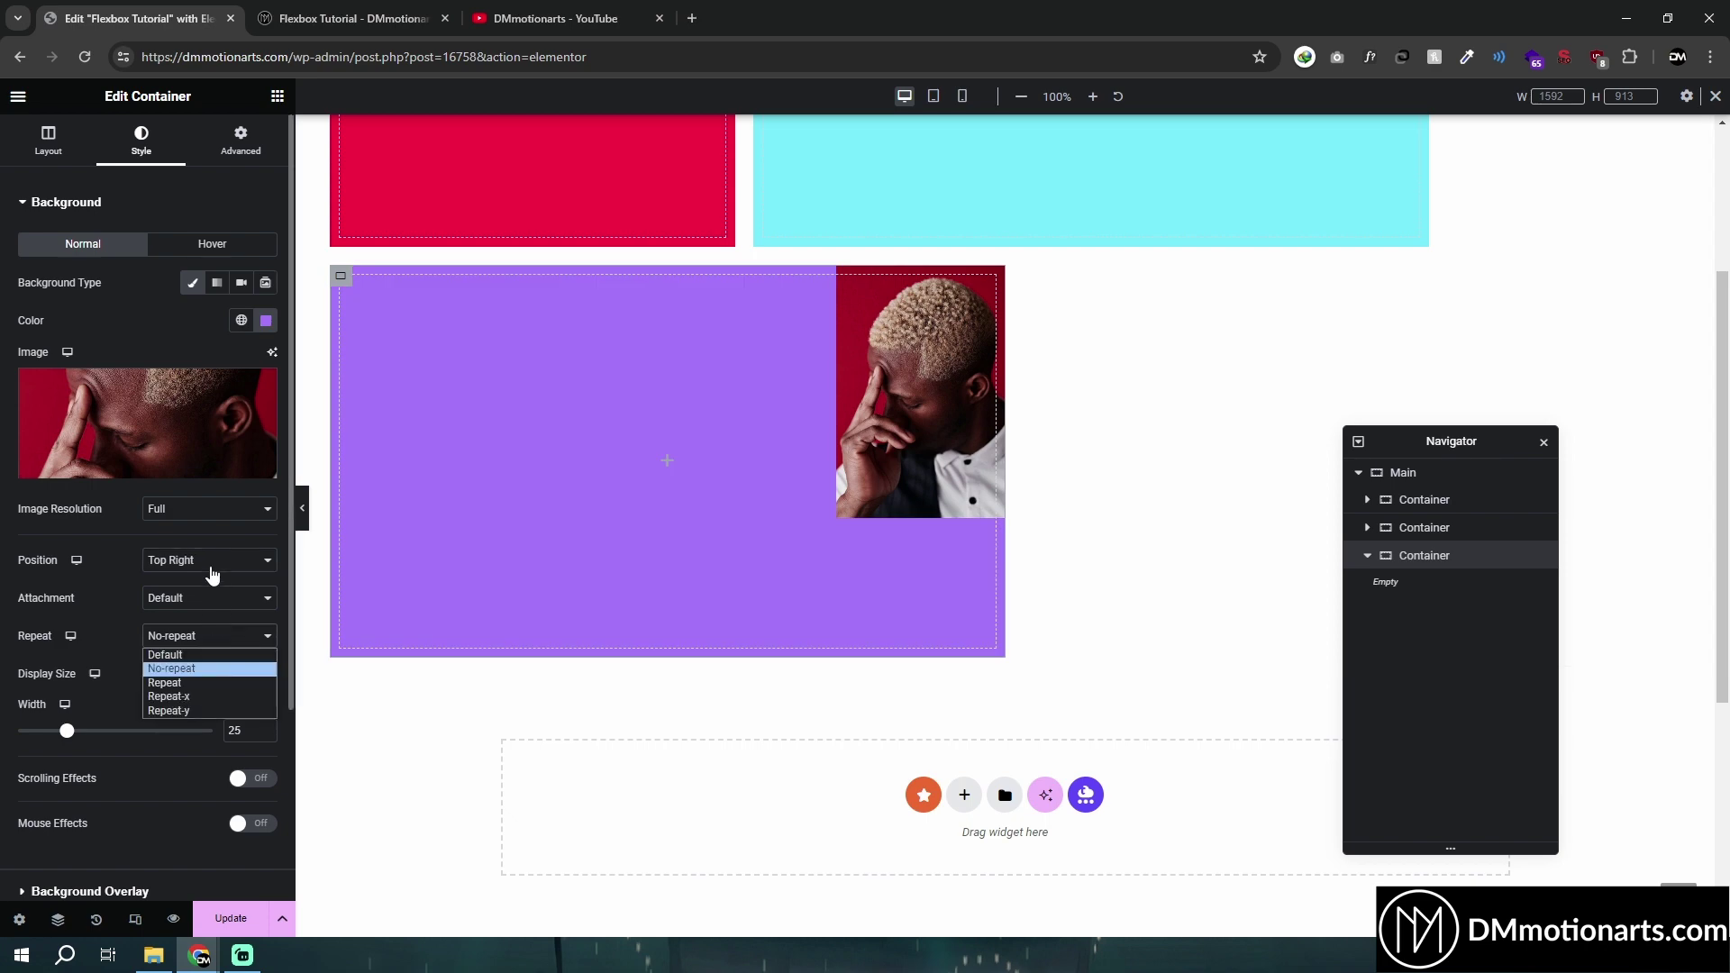
pyautogui.click(202, 560)
pyautogui.click(201, 580)
pyautogui.click(191, 635)
pyautogui.click(191, 656)
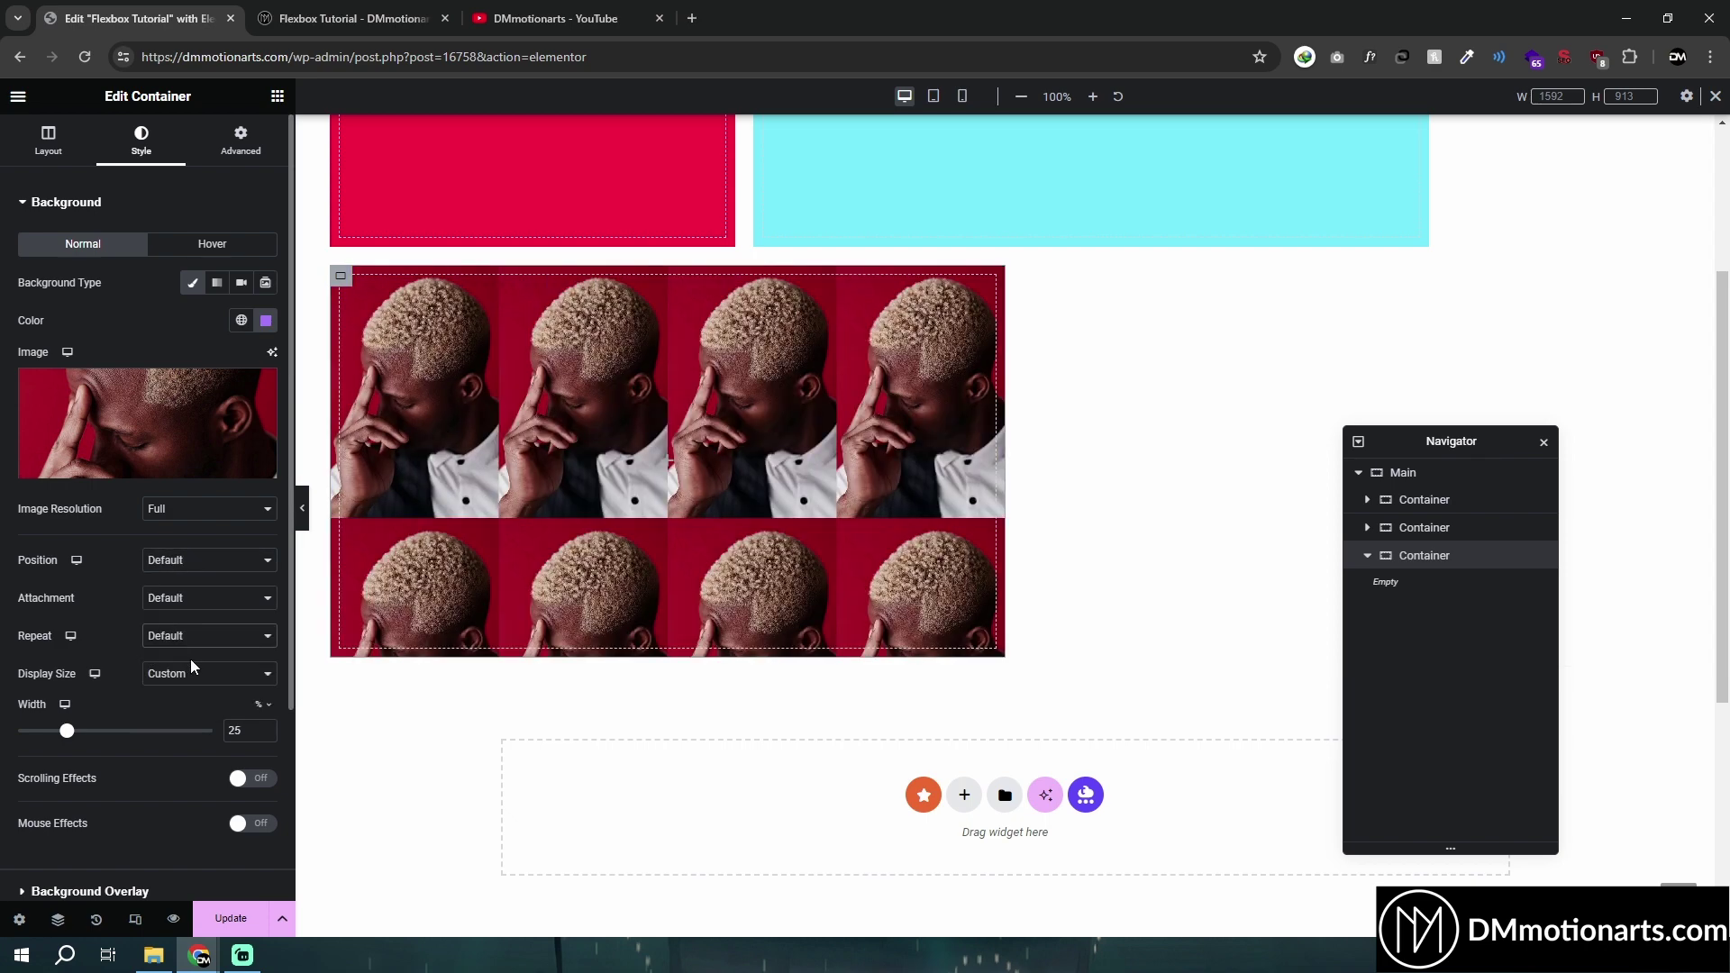
pyautogui.click(191, 674)
pyautogui.click(177, 694)
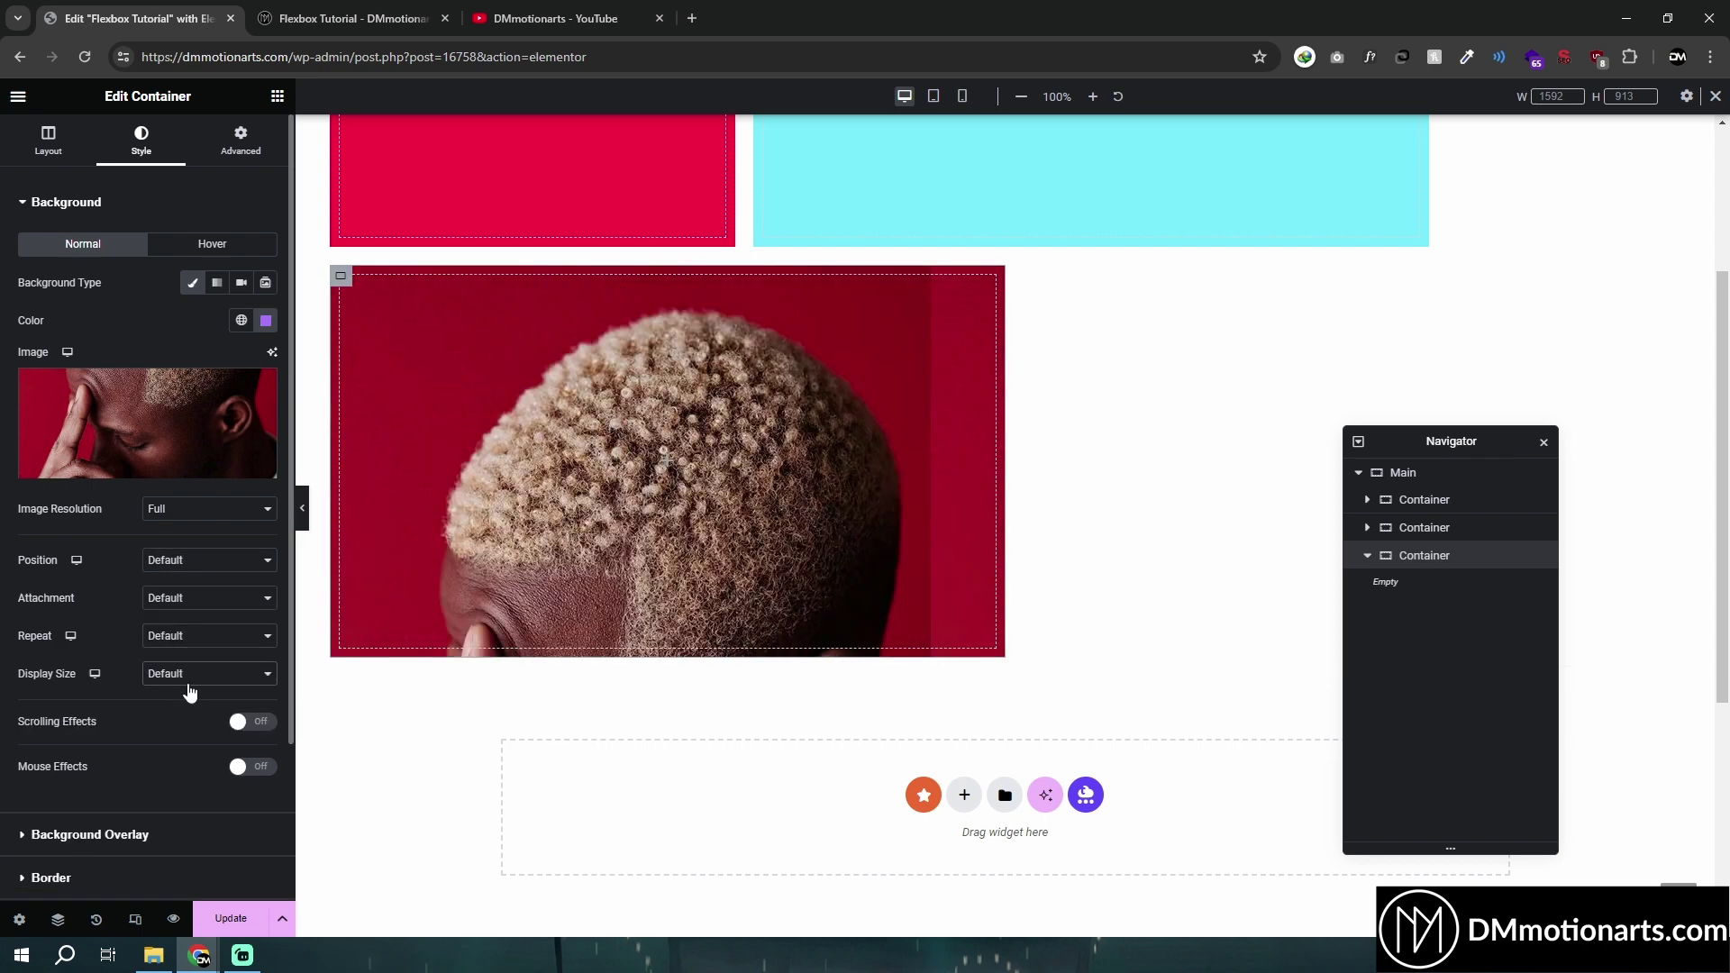
# Set the background image's display size to Cover and its position to Center Center
pyautogui.click(181, 673)
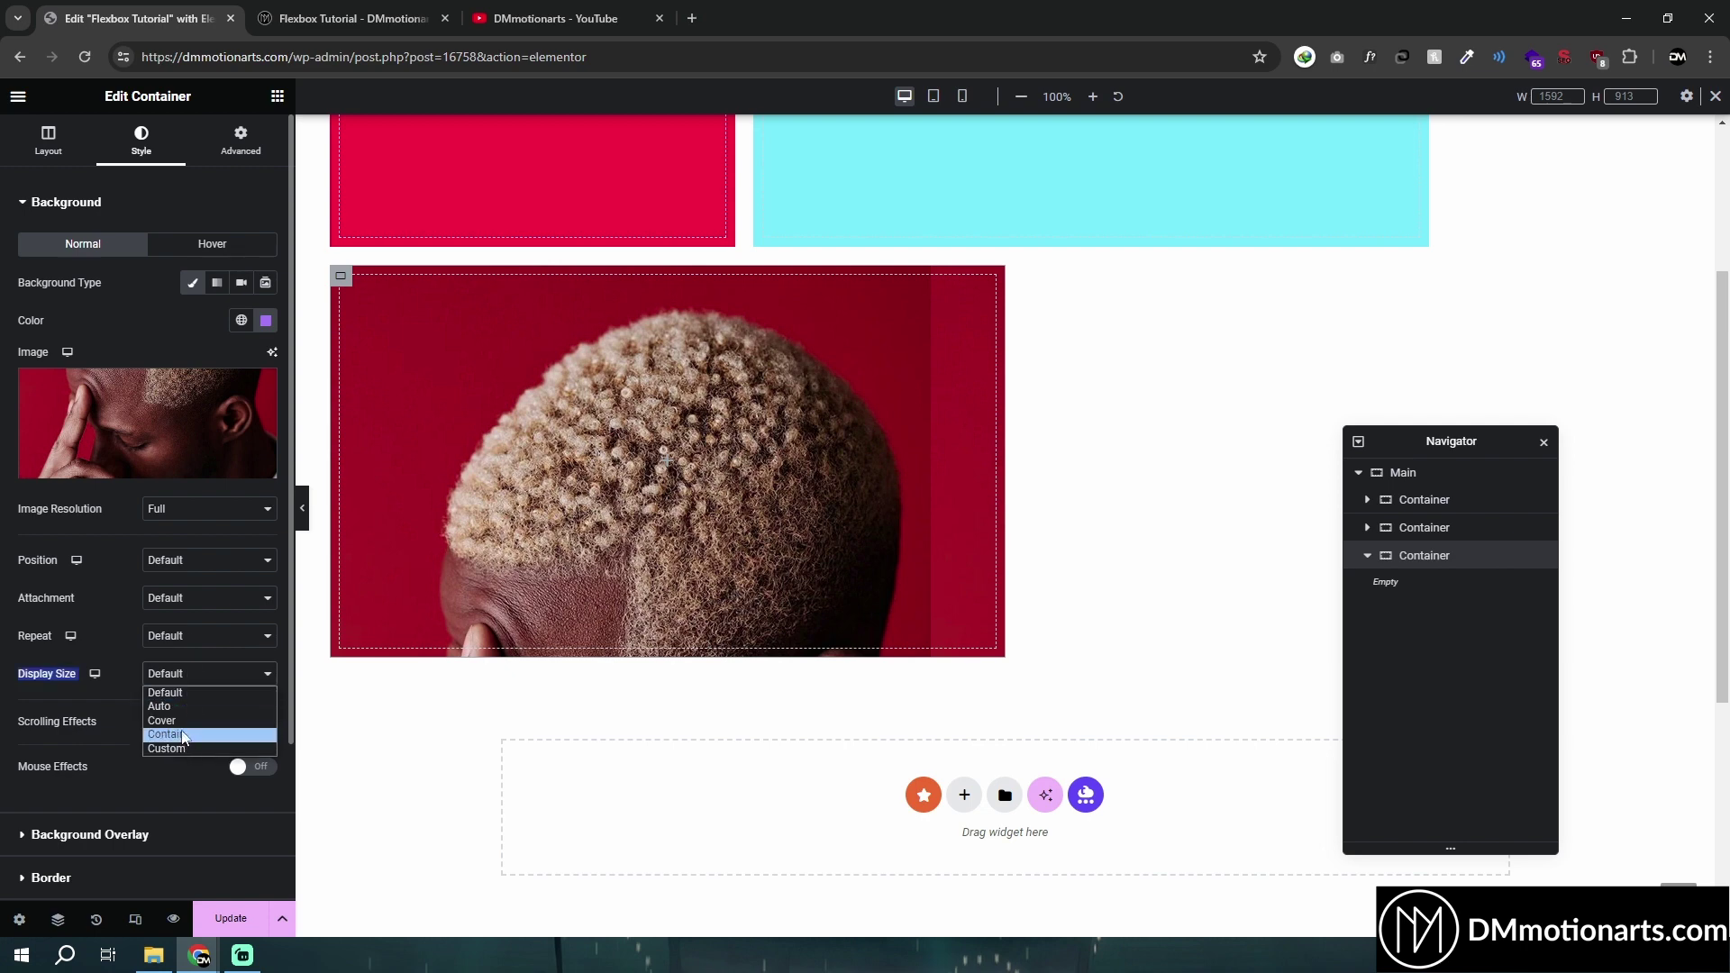
pyautogui.click(169, 726)
pyautogui.click(187, 563)
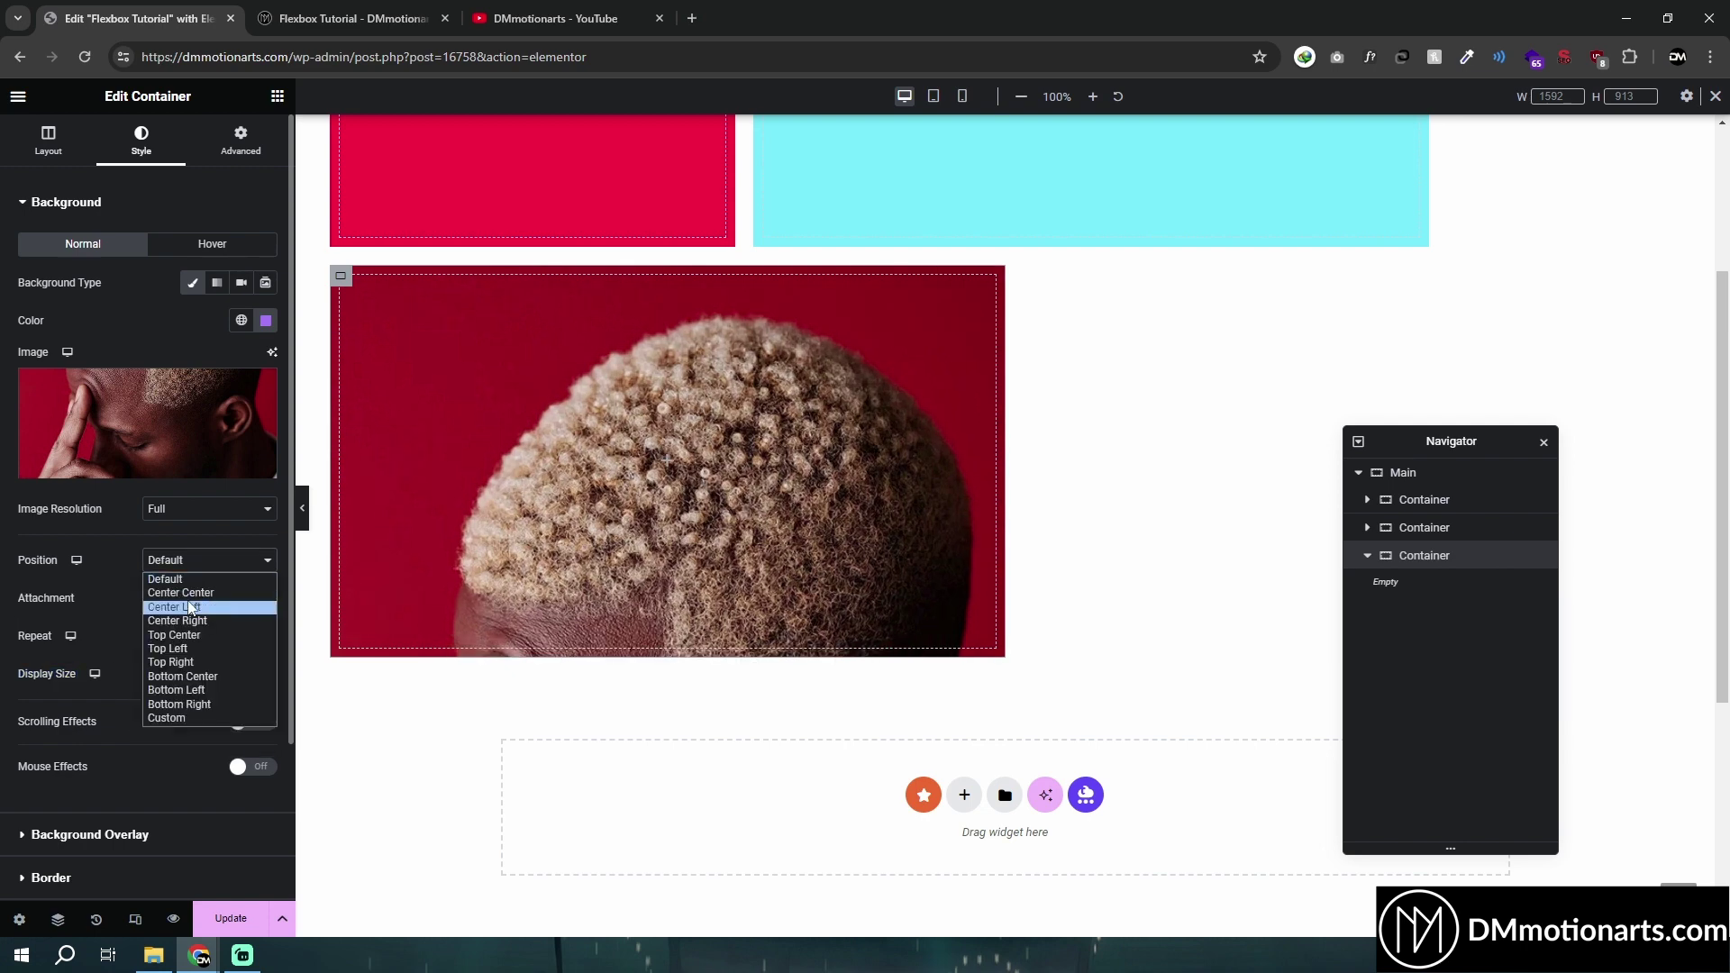
pyautogui.click(193, 603)
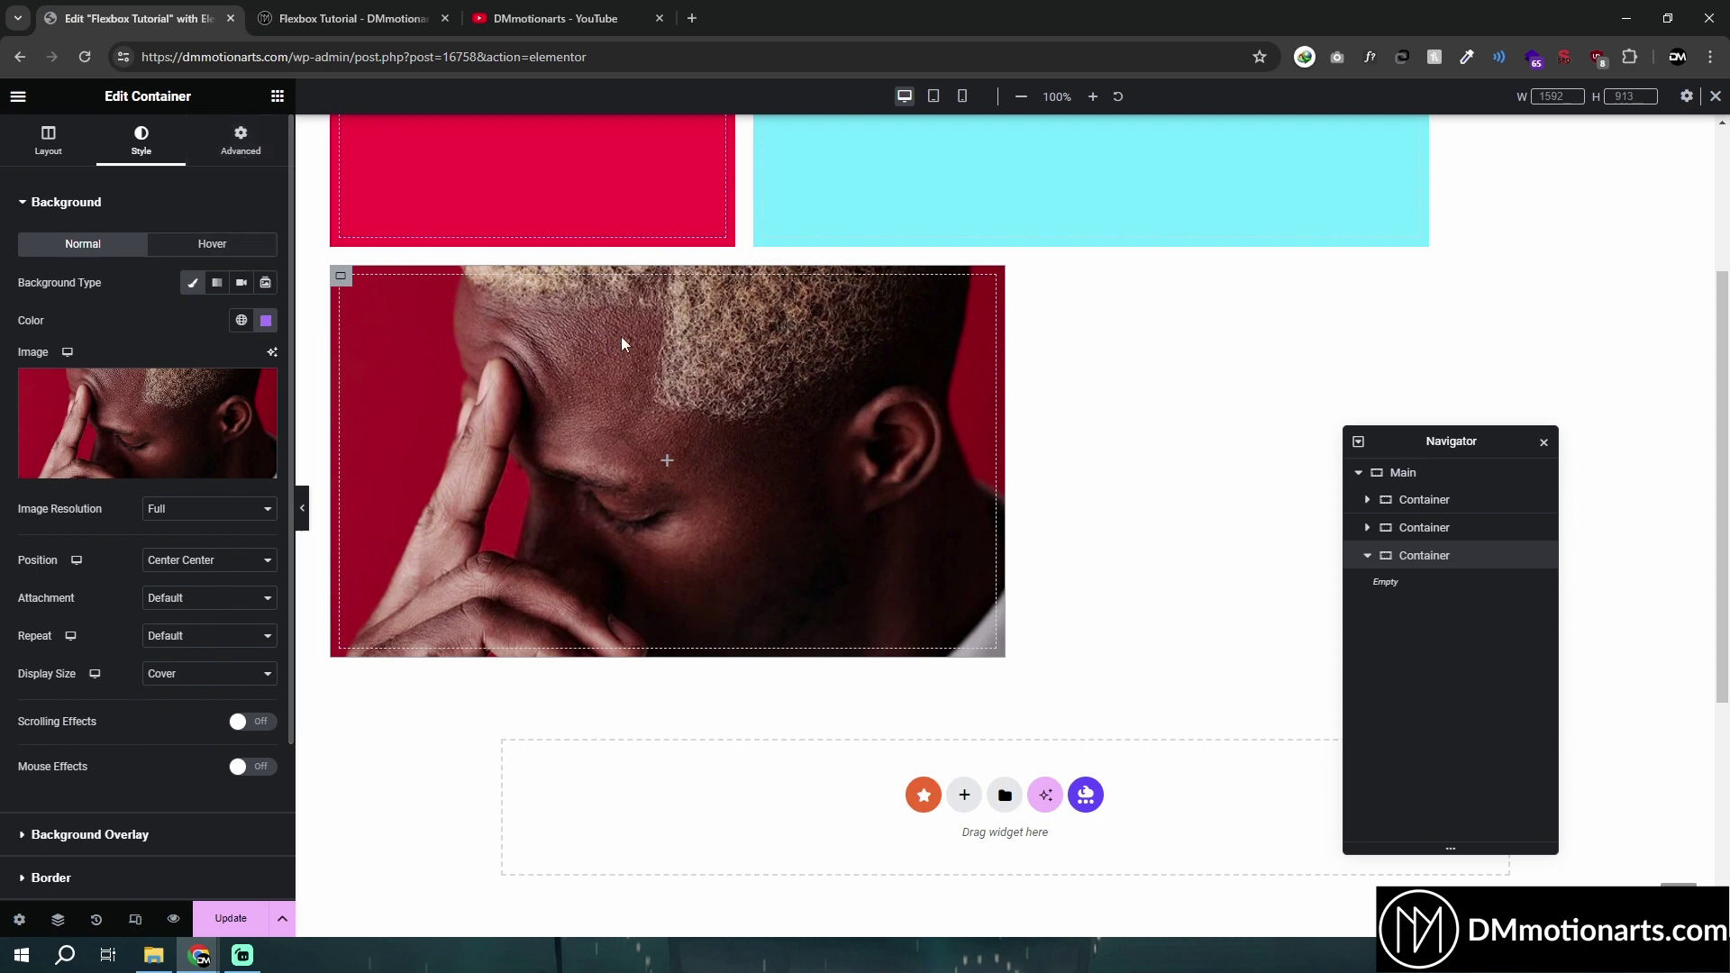
# Add the media library photo of the person with windblown hair against a blue sky as the container's hover background image
pyautogui.click(187, 253)
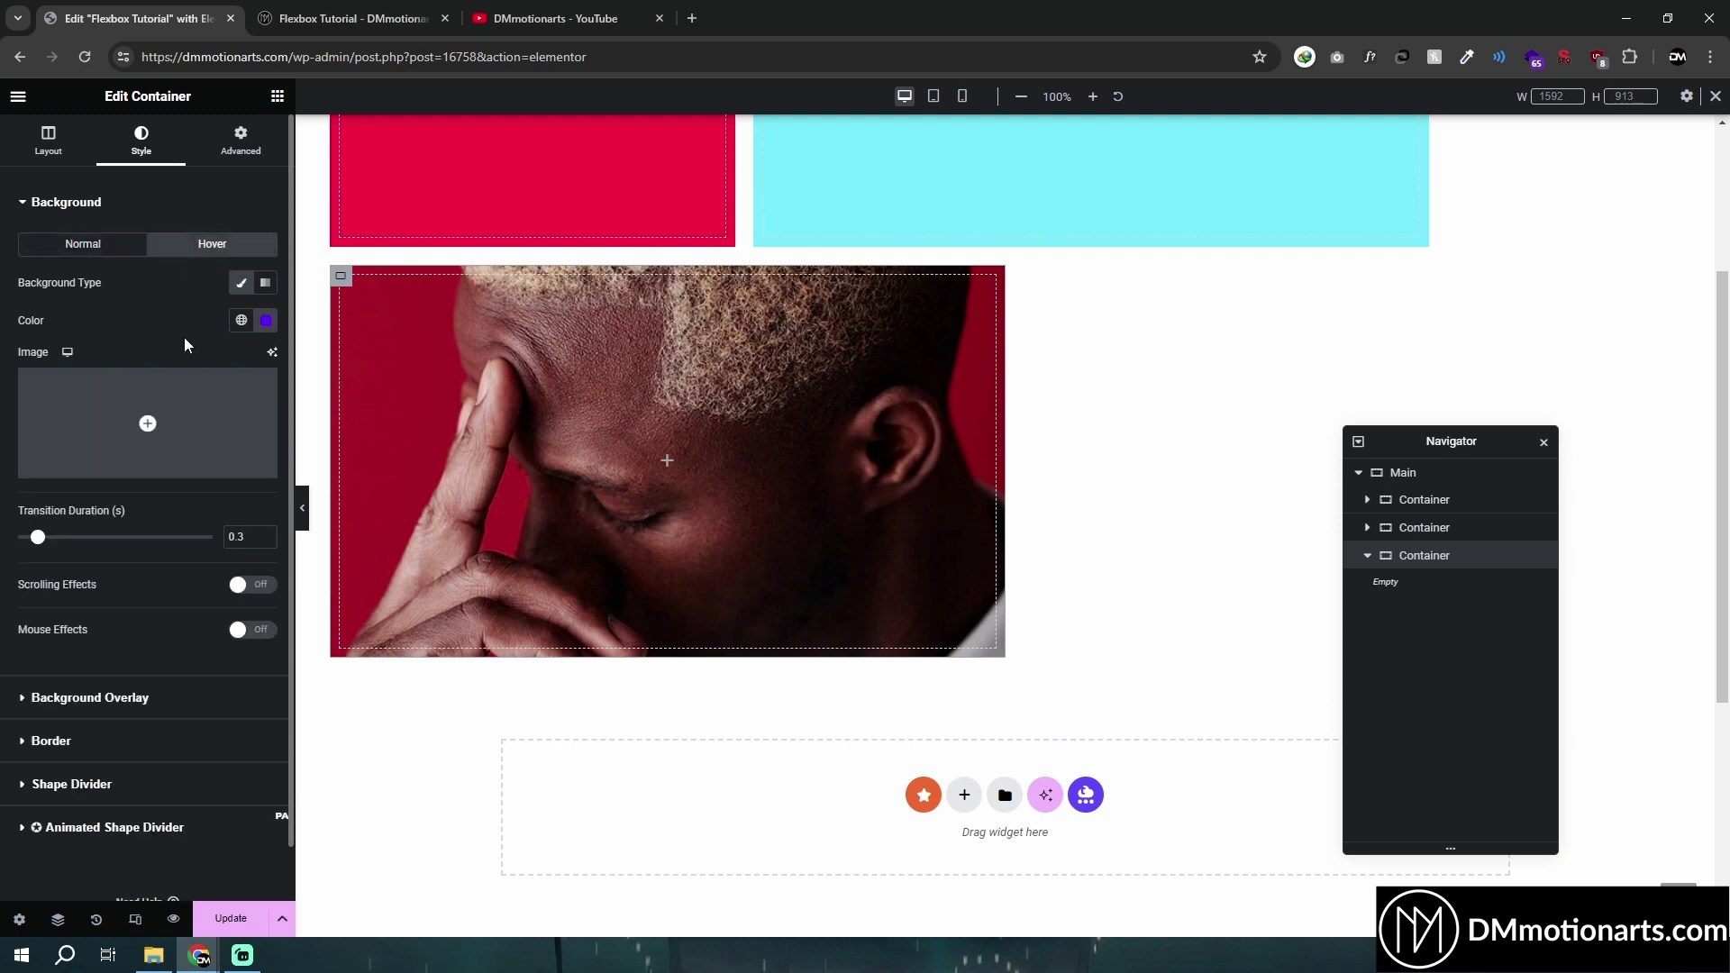
pyautogui.click(171, 428)
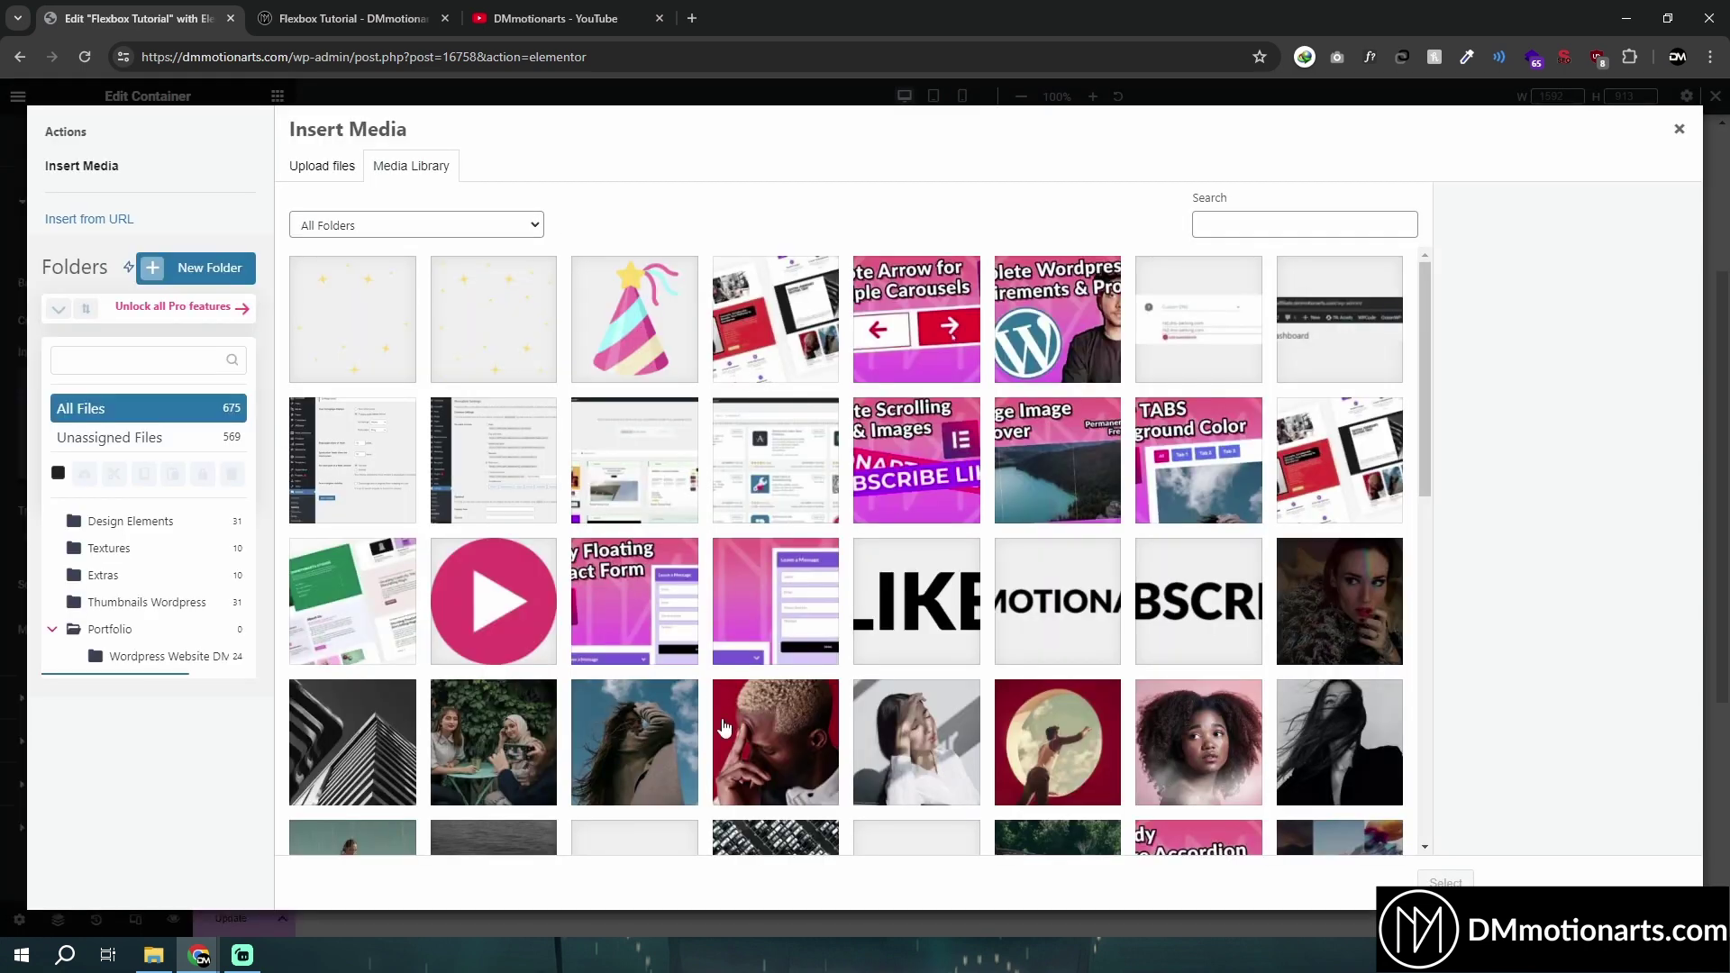
pyautogui.click(723, 727)
pyautogui.doubleClick(634, 734)
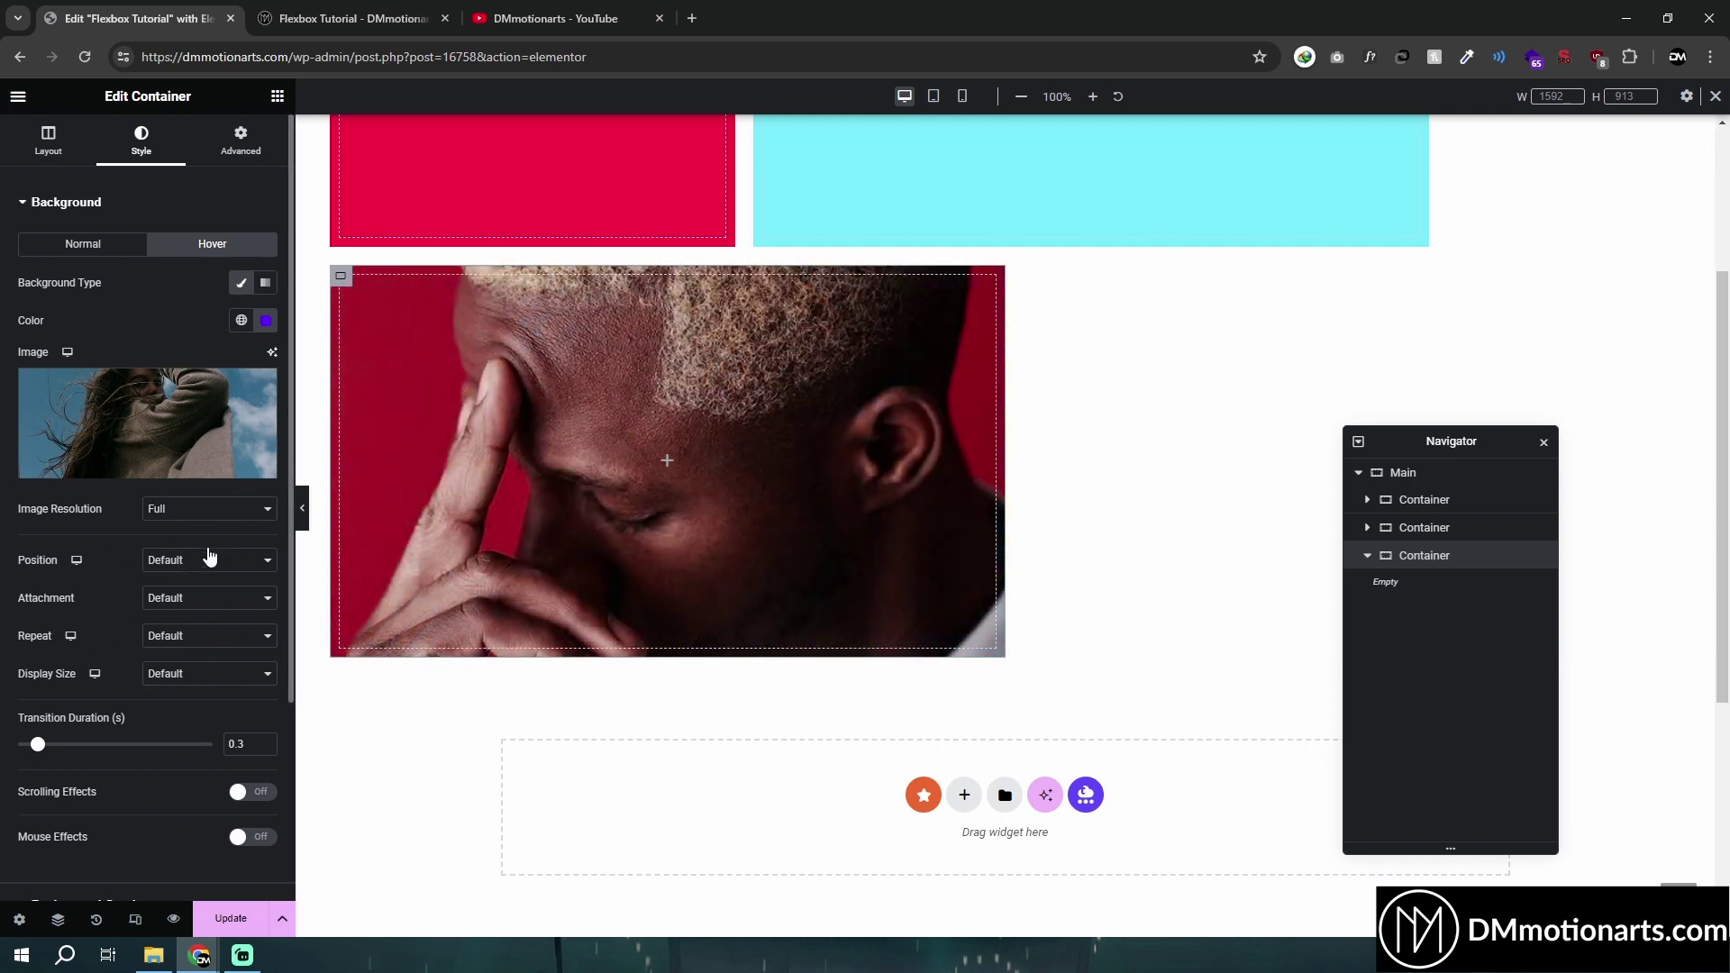
pyautogui.scroll(-2, 137, 584)
pyautogui.scroll(2, 108, 451)
# Switch the container's normal background to video and copy the link of the "Keep Container Square Consistently" video from the YouTube channel
pyautogui.click(101, 247)
pyautogui.click(241, 282)
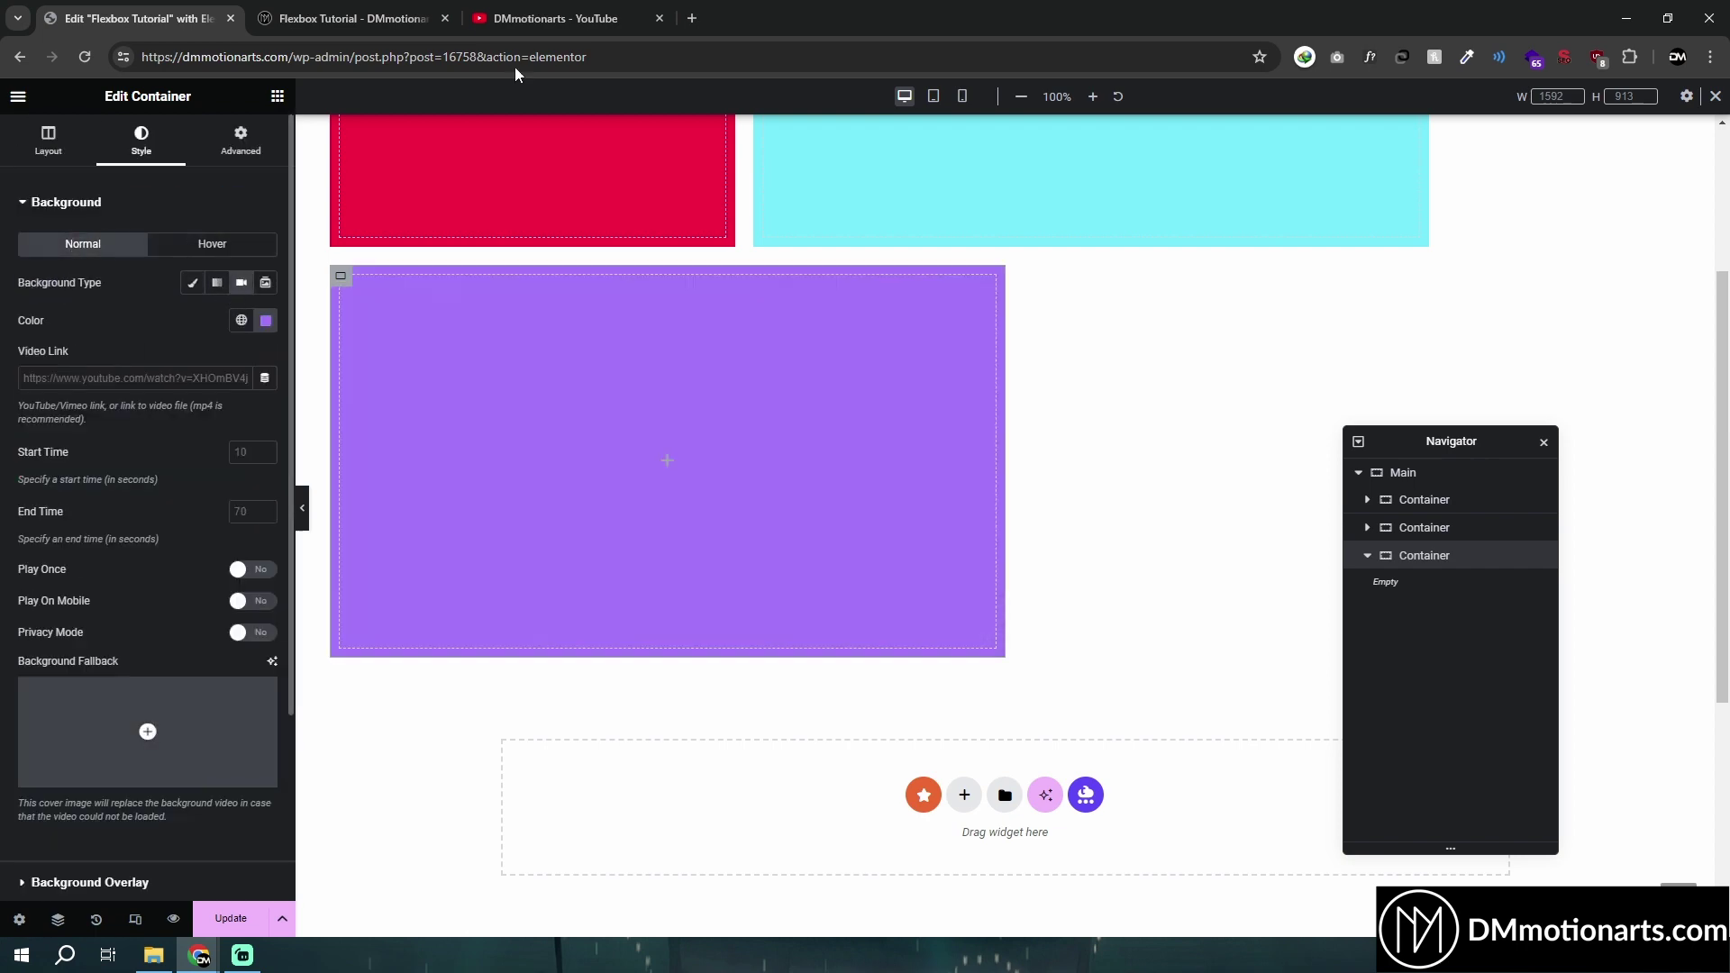
pyautogui.click(555, 18)
pyautogui.rightClick(509, 418)
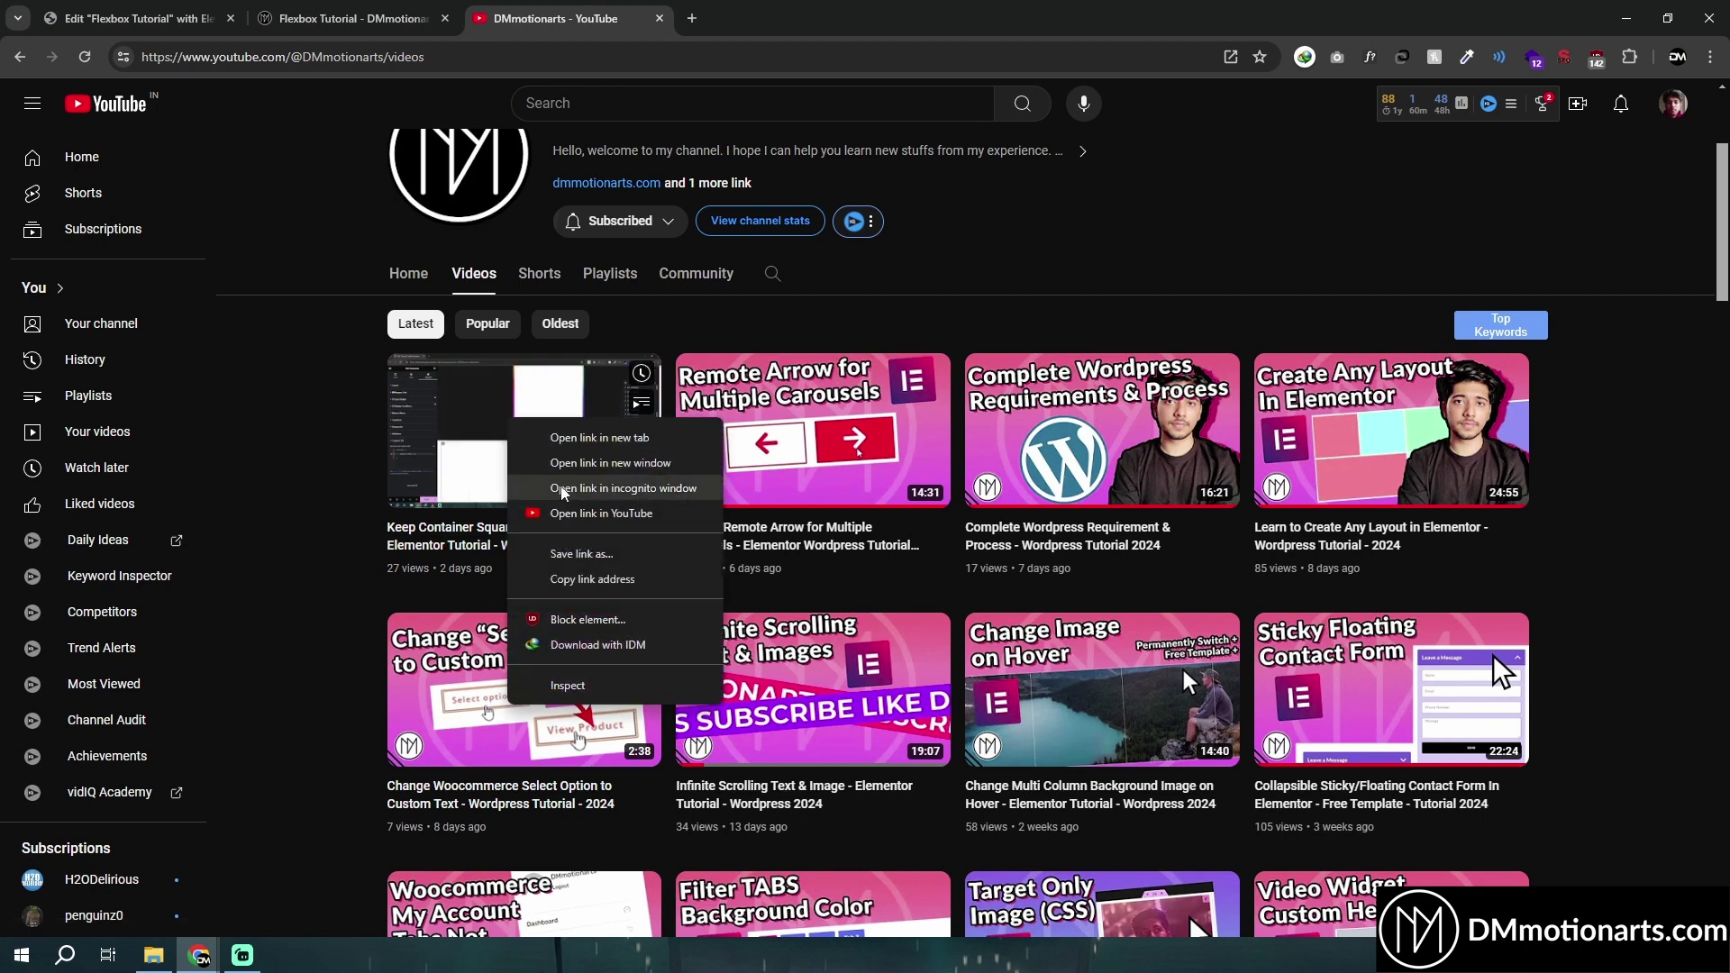
pyautogui.click(592, 578)
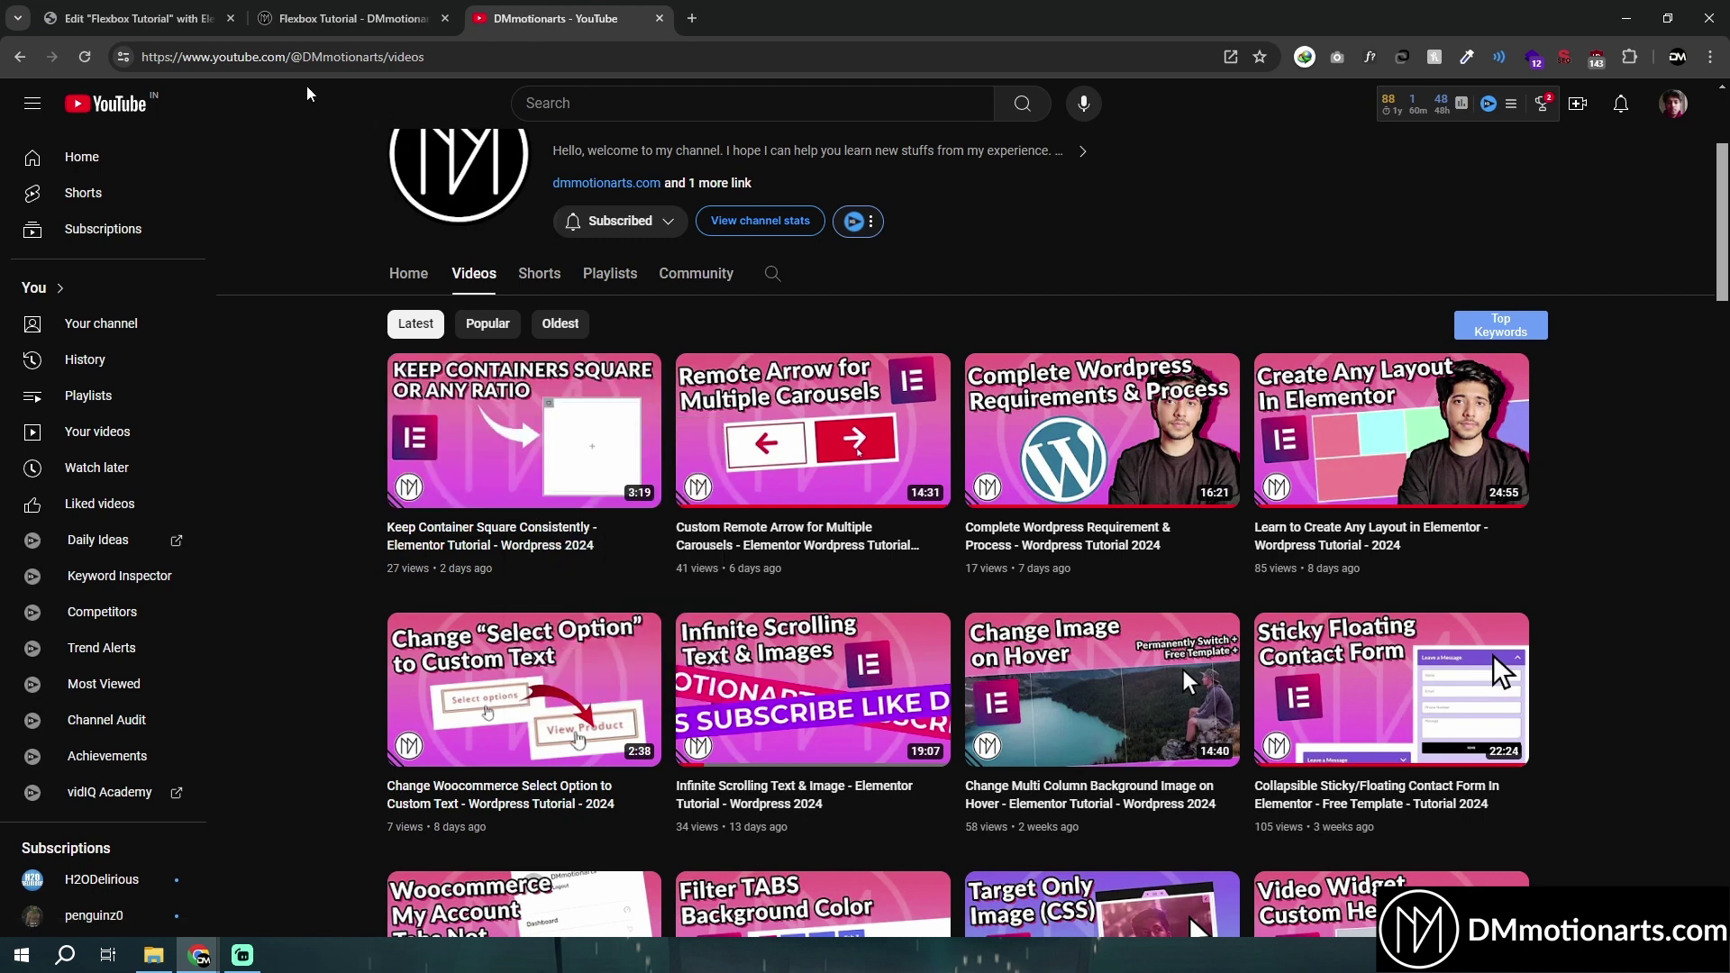
pyautogui.click(135, 18)
pyautogui.click(225, 383)
pyautogui.write('https://www.youtube.com/watch?v=TnWBj2tlWKc')
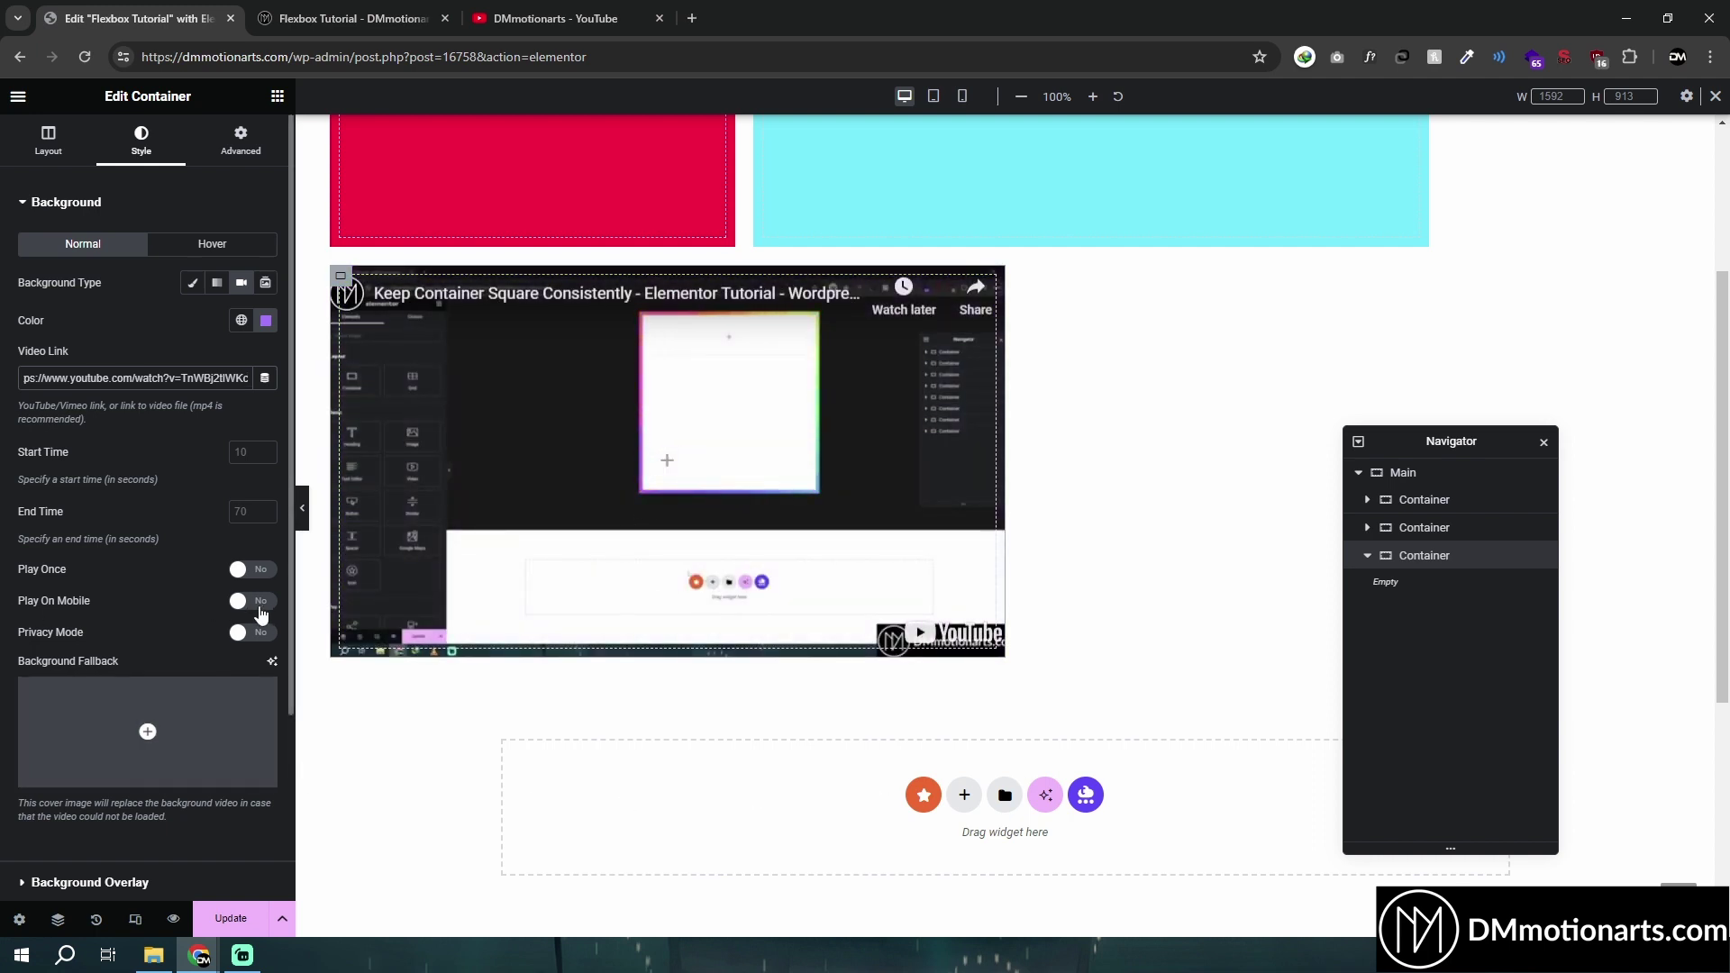
pyautogui.click(257, 606)
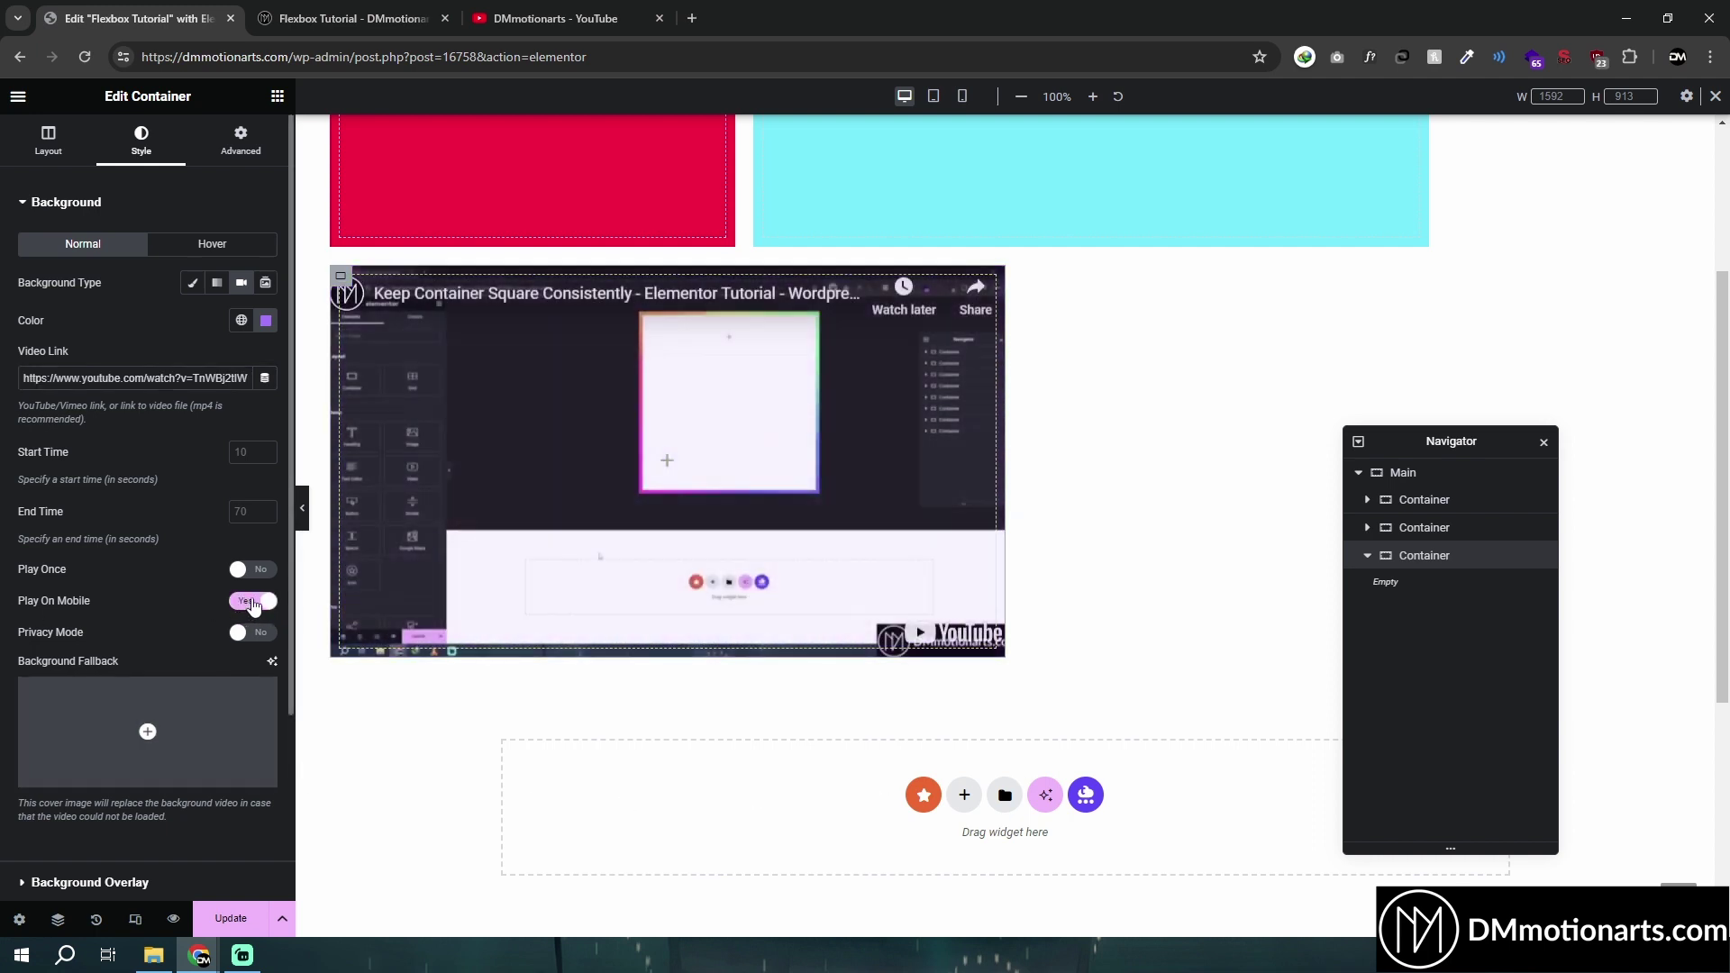
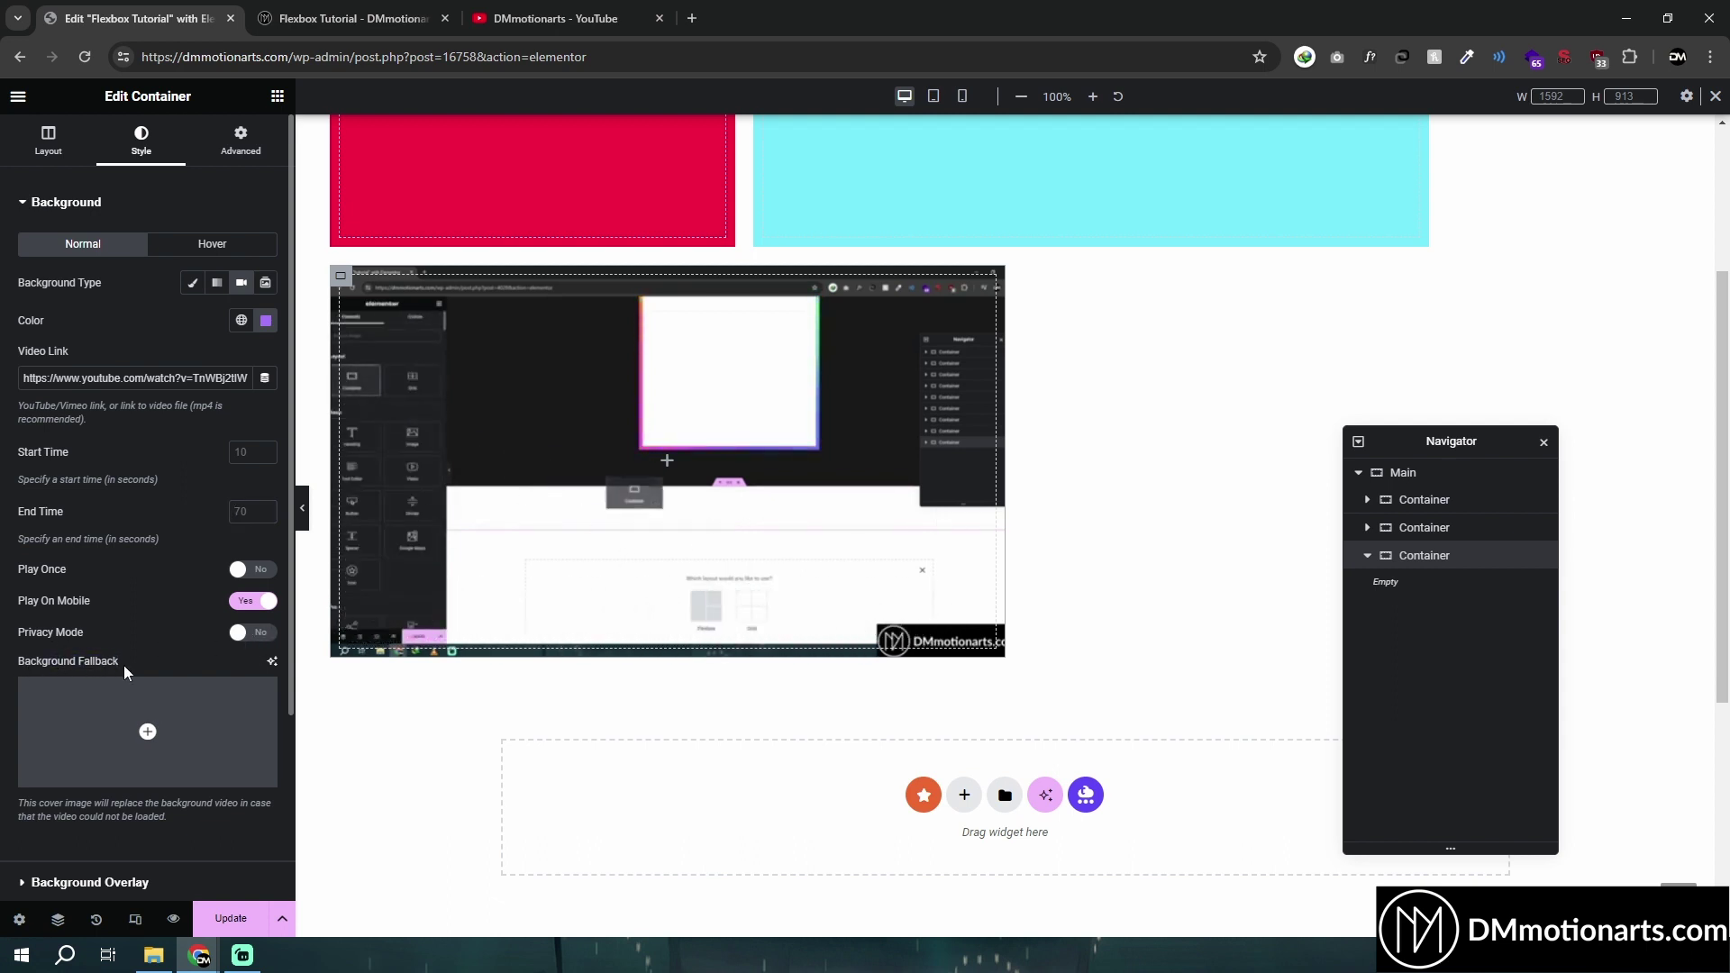
# Set the black-and-white architecture photo from the media library as the video's background fallback image
pyautogui.click(148, 731)
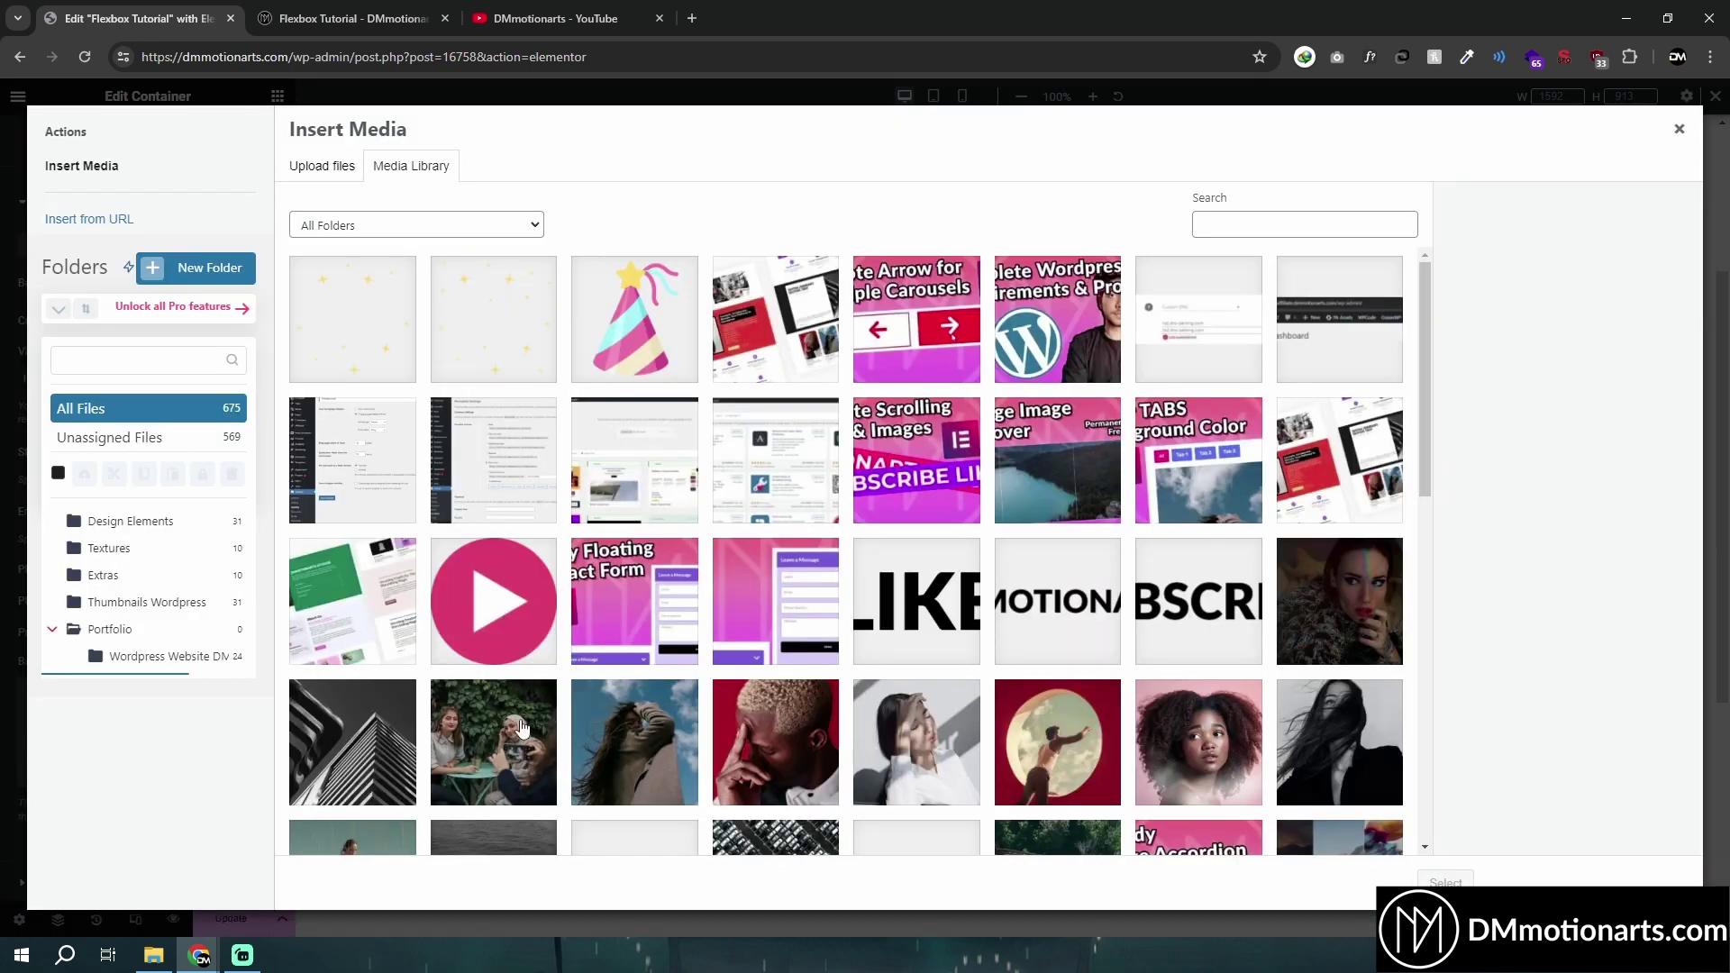
pyautogui.click(354, 734)
pyautogui.press('Escape')
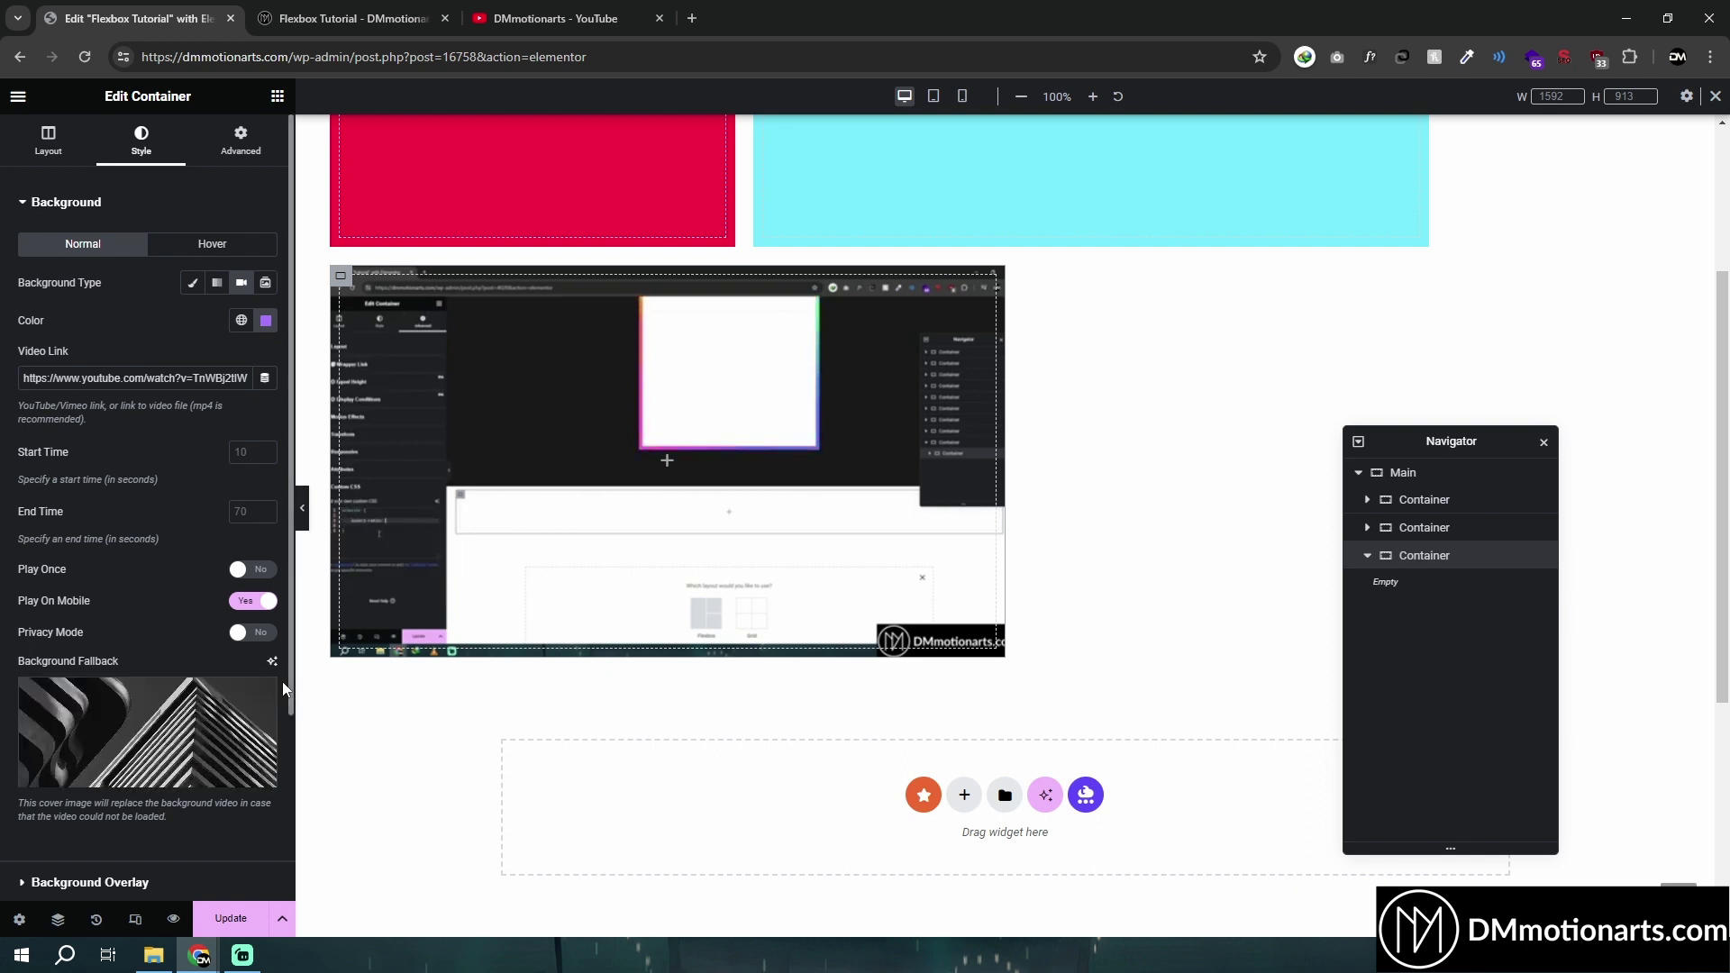
pyautogui.moveTo(277, 705)
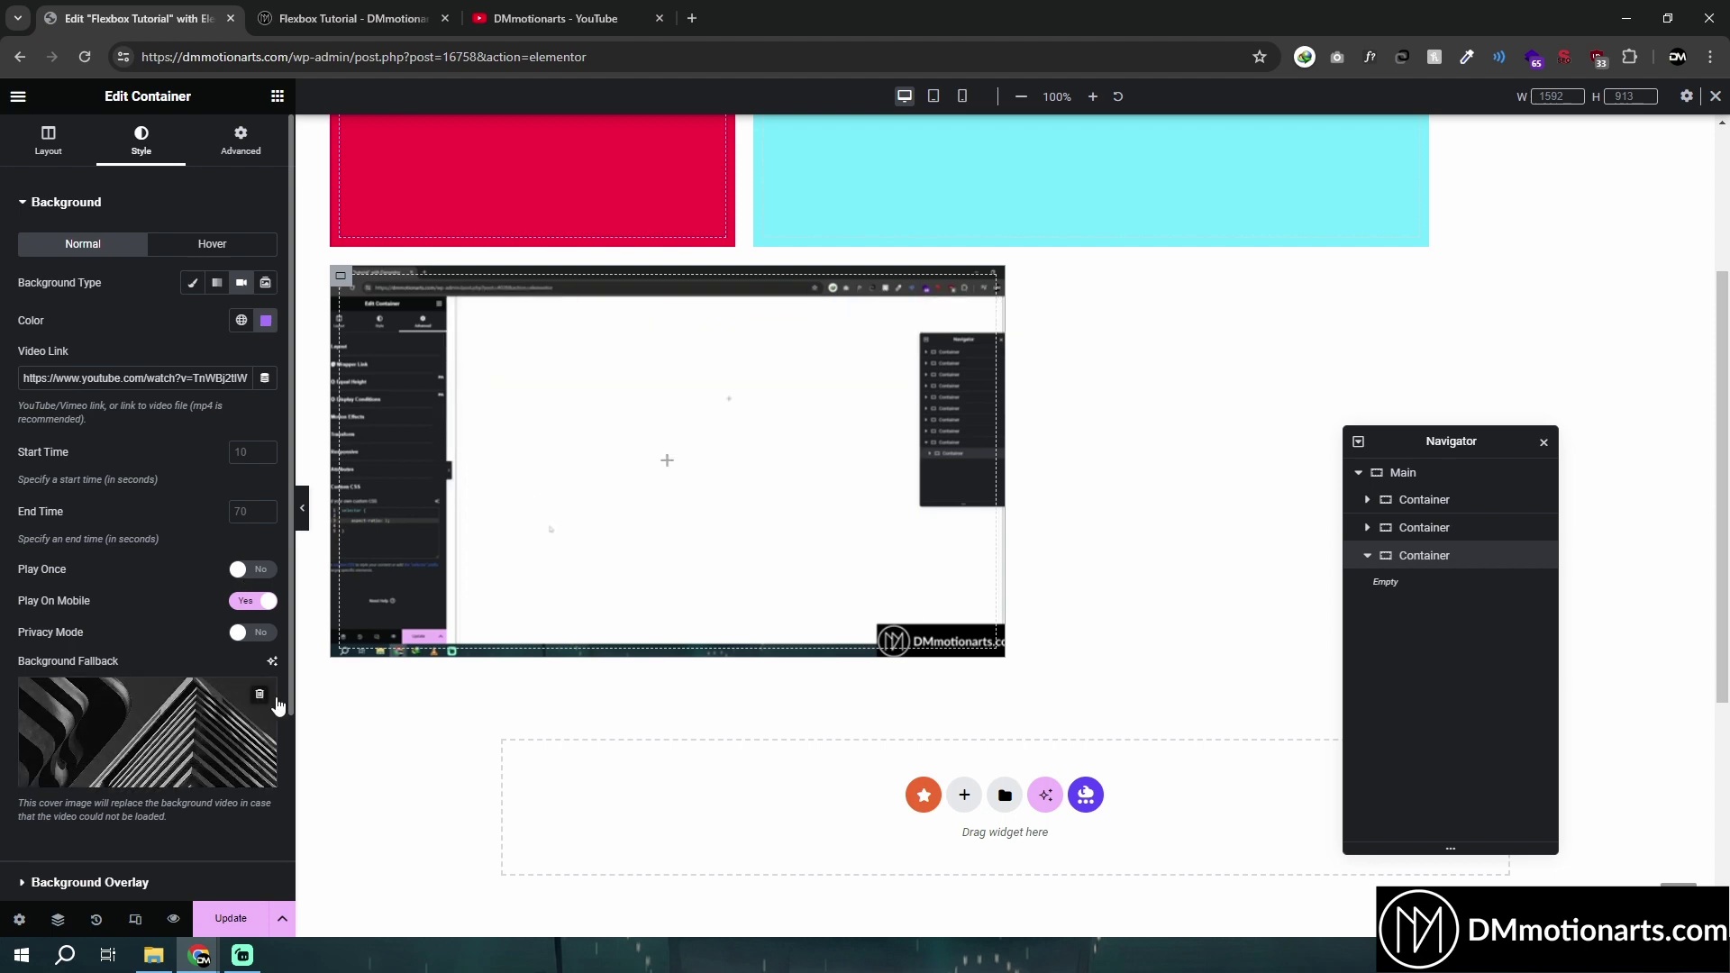
# Switch the background to a slideshow and insert a gallery of four adjacent portrait photos, from the two seated women to the woman in white
pyautogui.click(265, 282)
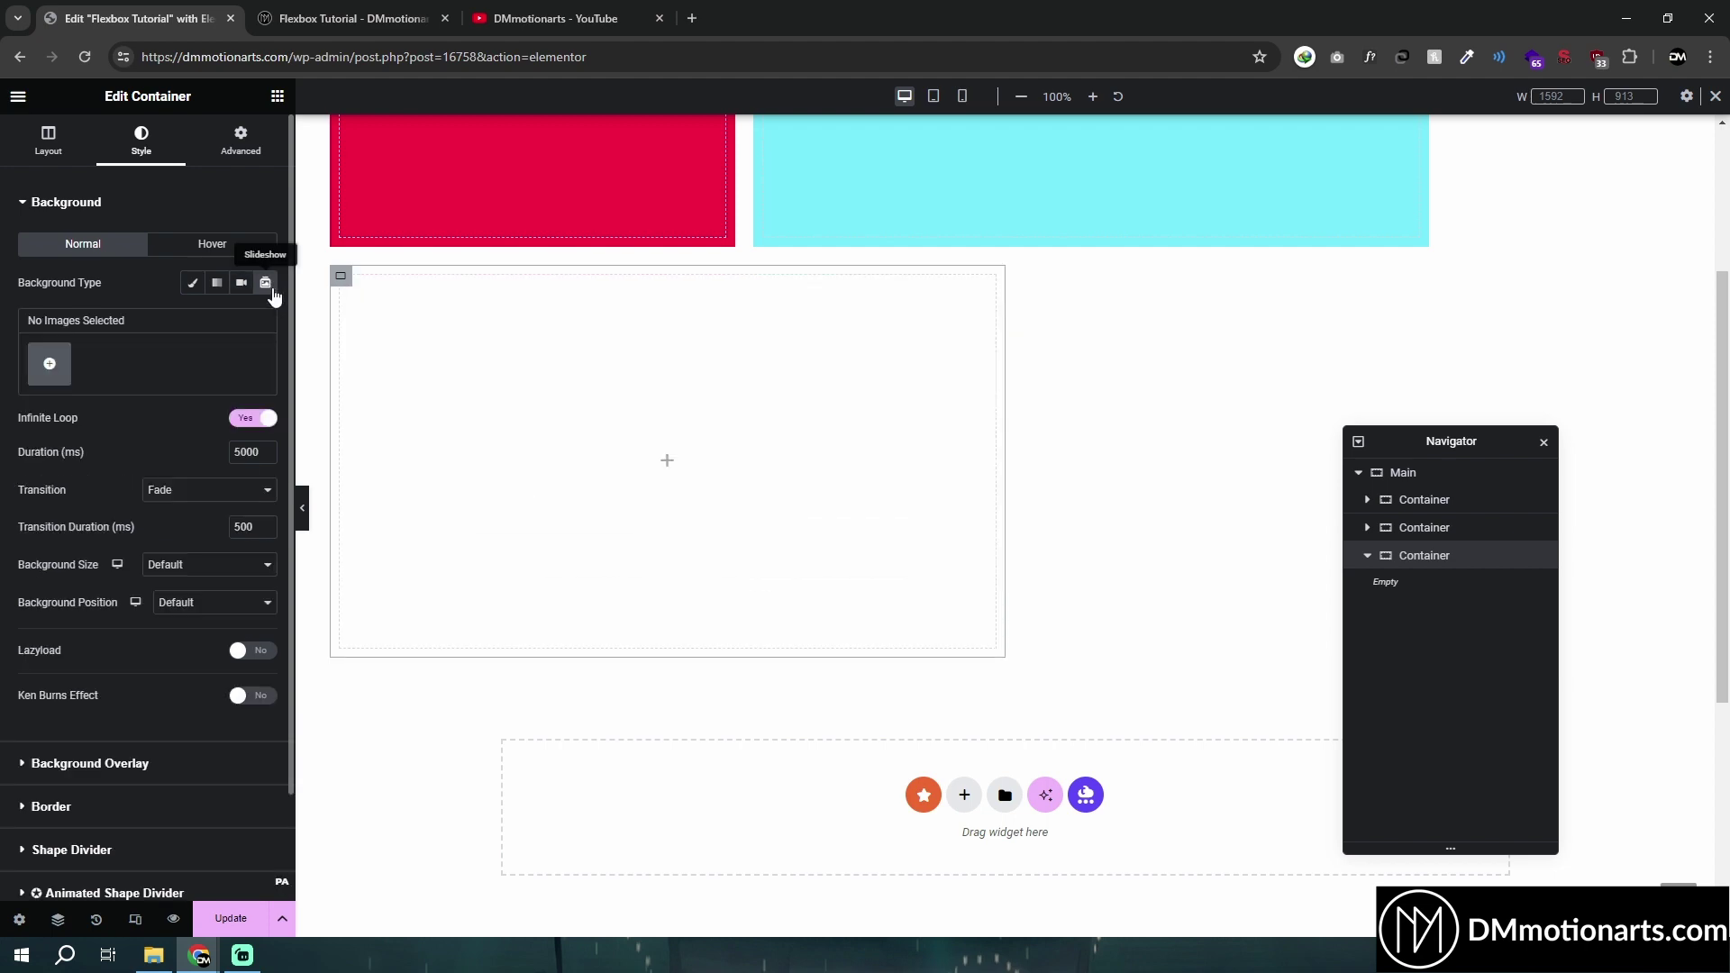
pyautogui.click(50, 365)
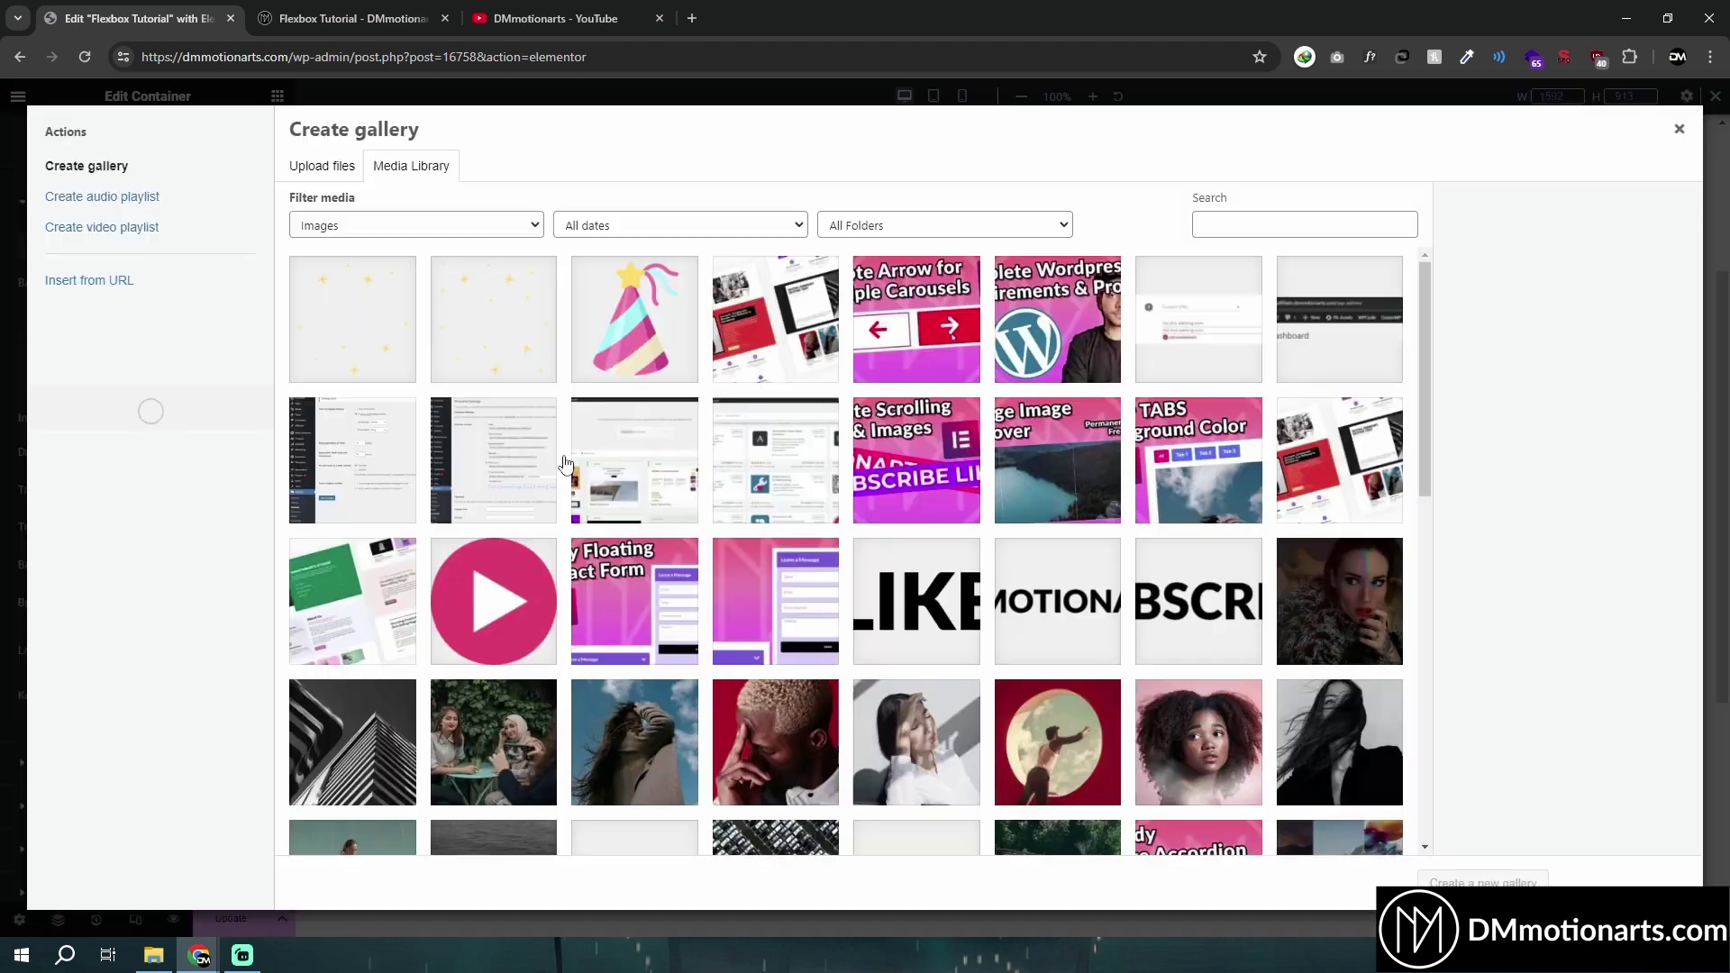
pyautogui.scroll(-3, 674, 668)
pyautogui.click(517, 486)
pyautogui.click(631, 472)
pyautogui.click(775, 472)
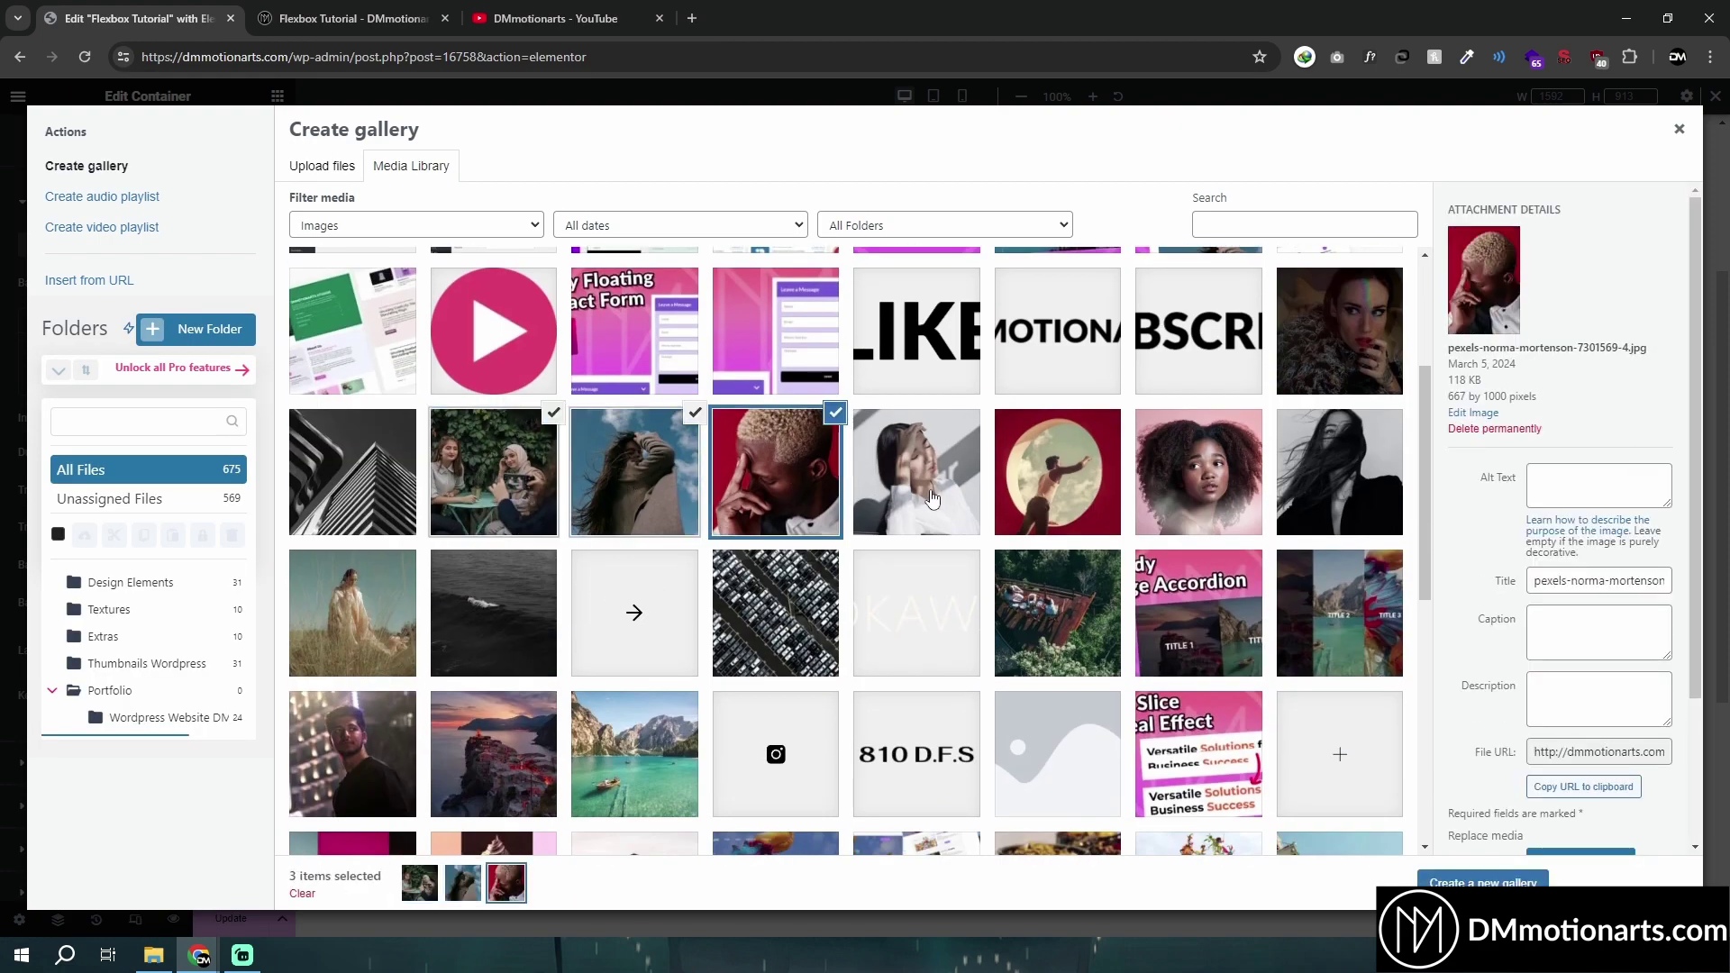
pyautogui.click(916, 472)
pyautogui.click(1482, 882)
pyautogui.click(1460, 880)
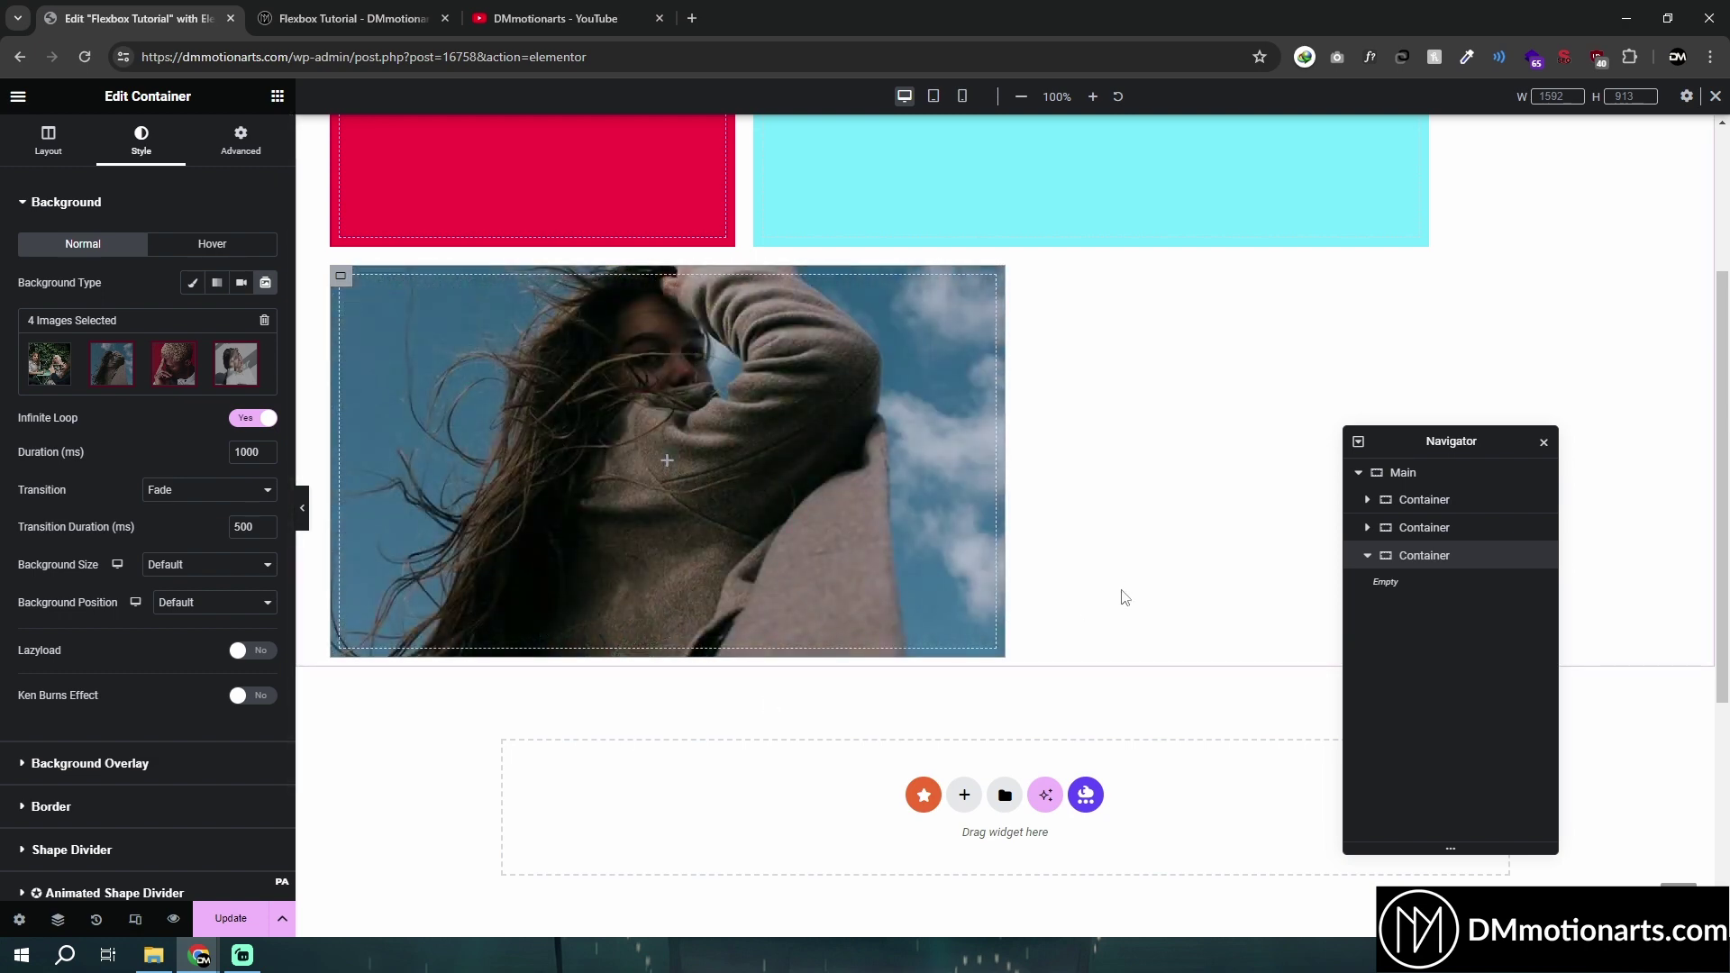
# Set the slideshow transition to Slide Up with a transition duration of 1000 ms
pyautogui.click(217, 490)
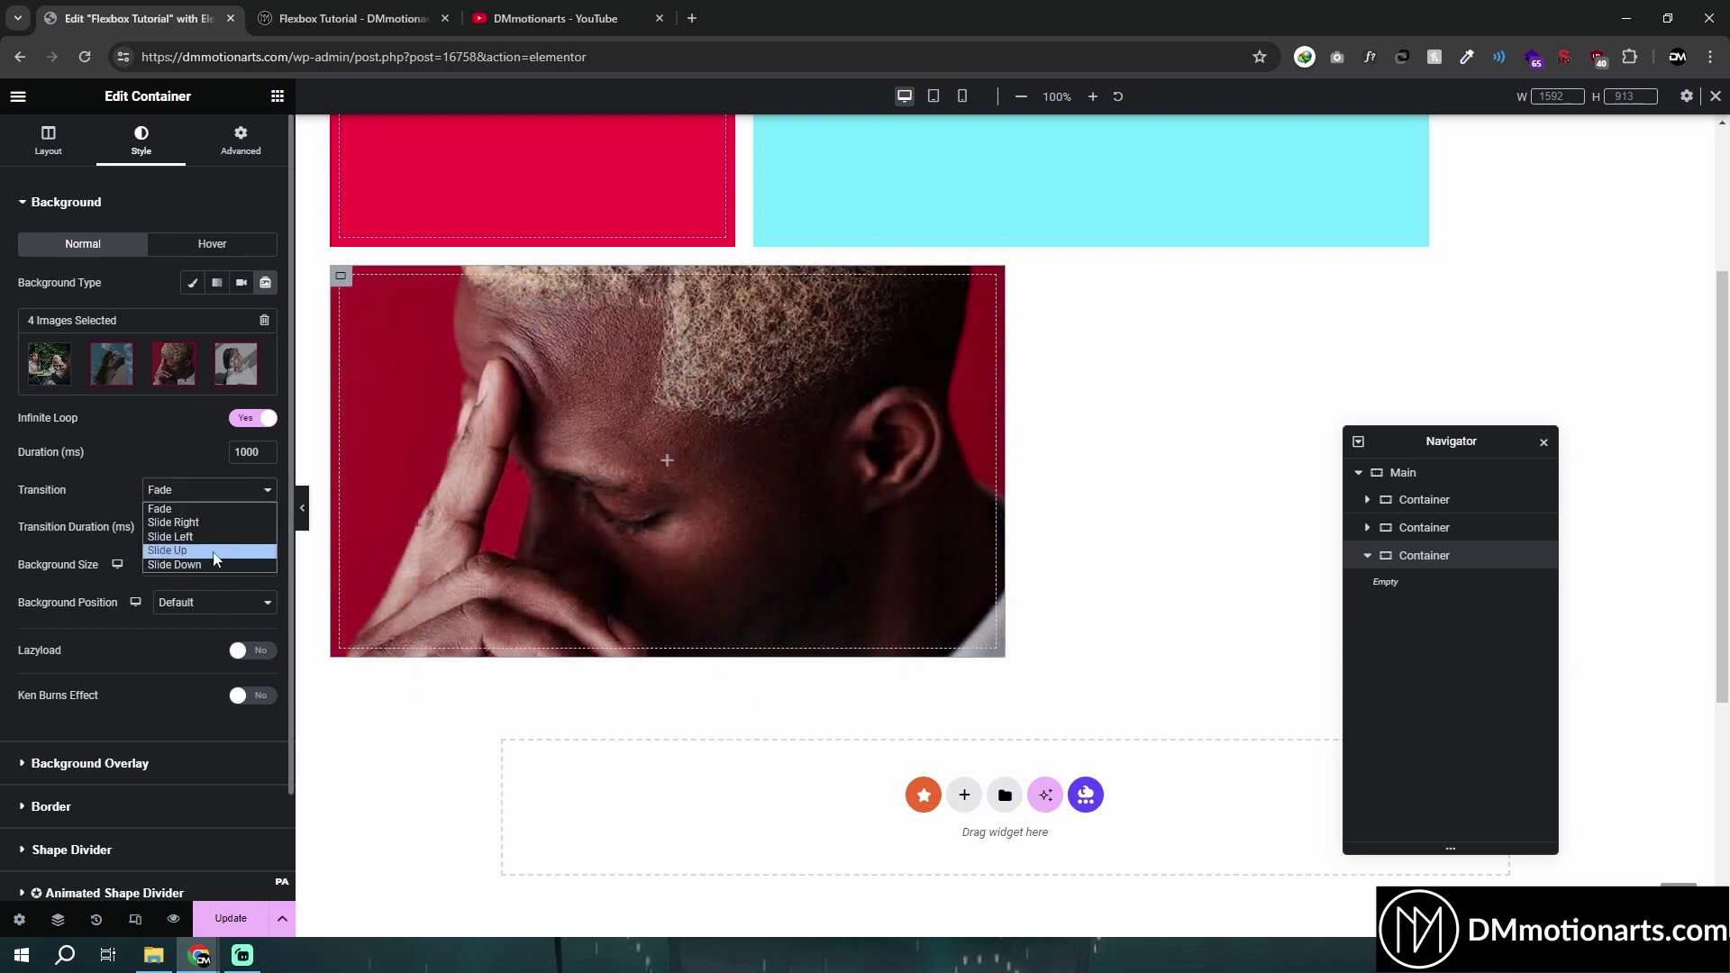
pyautogui.click(188, 550)
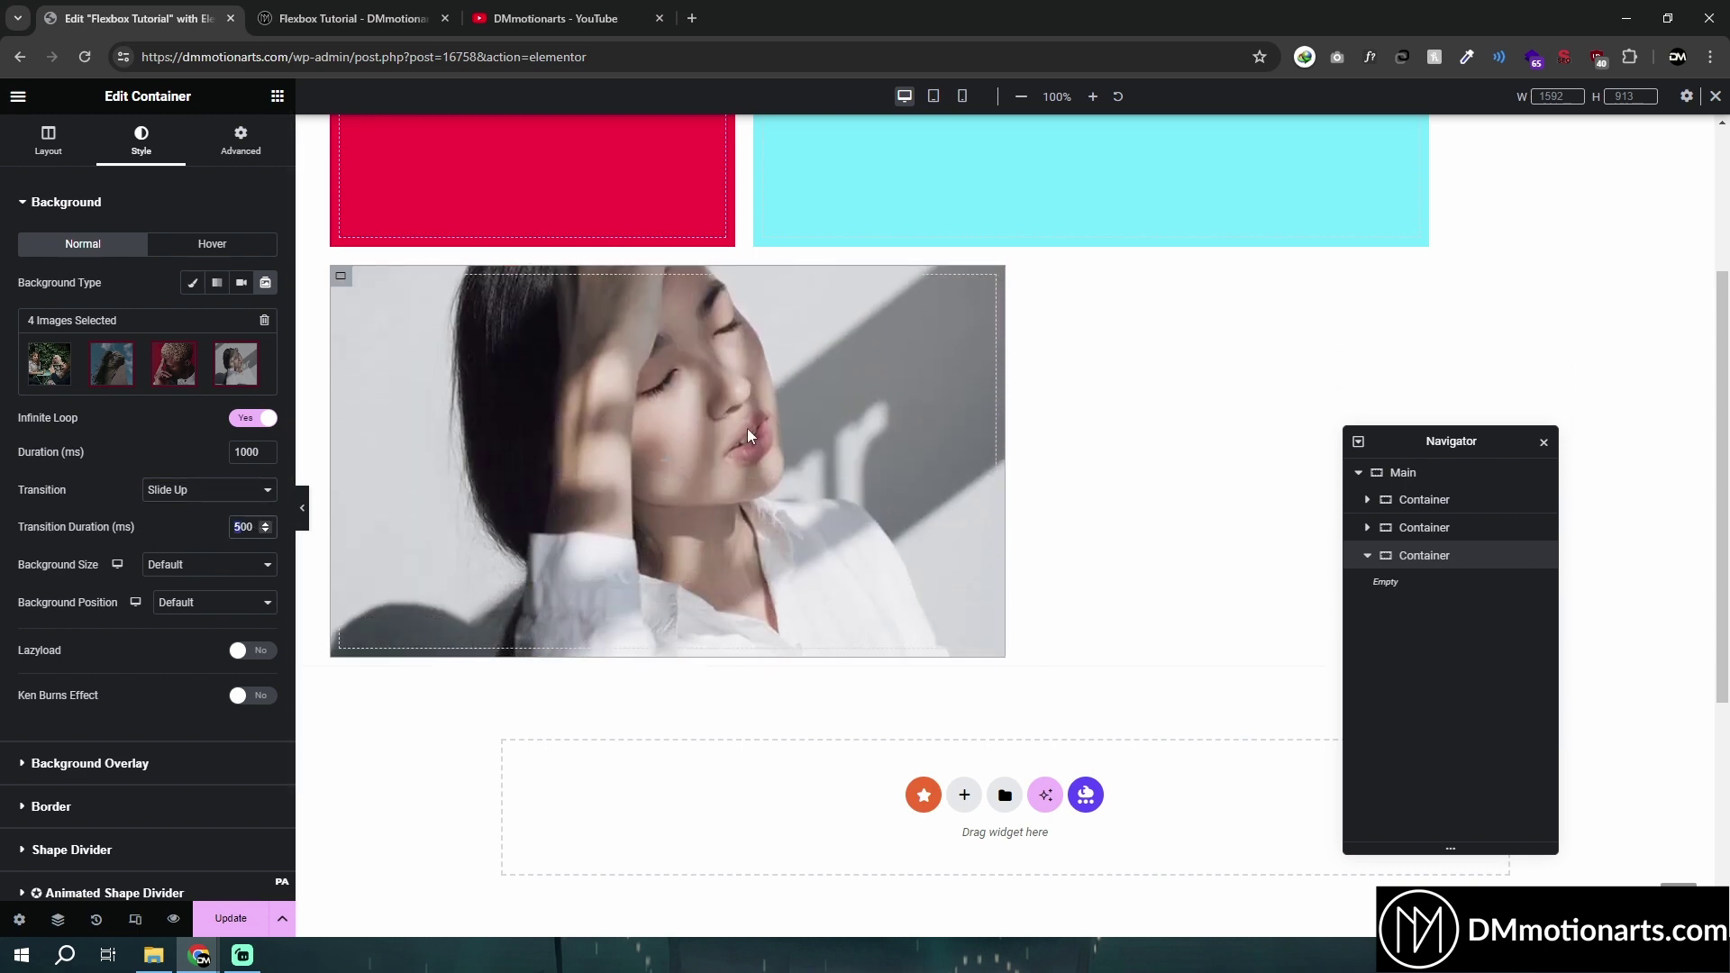
pyautogui.scroll(-4, 236, 532)
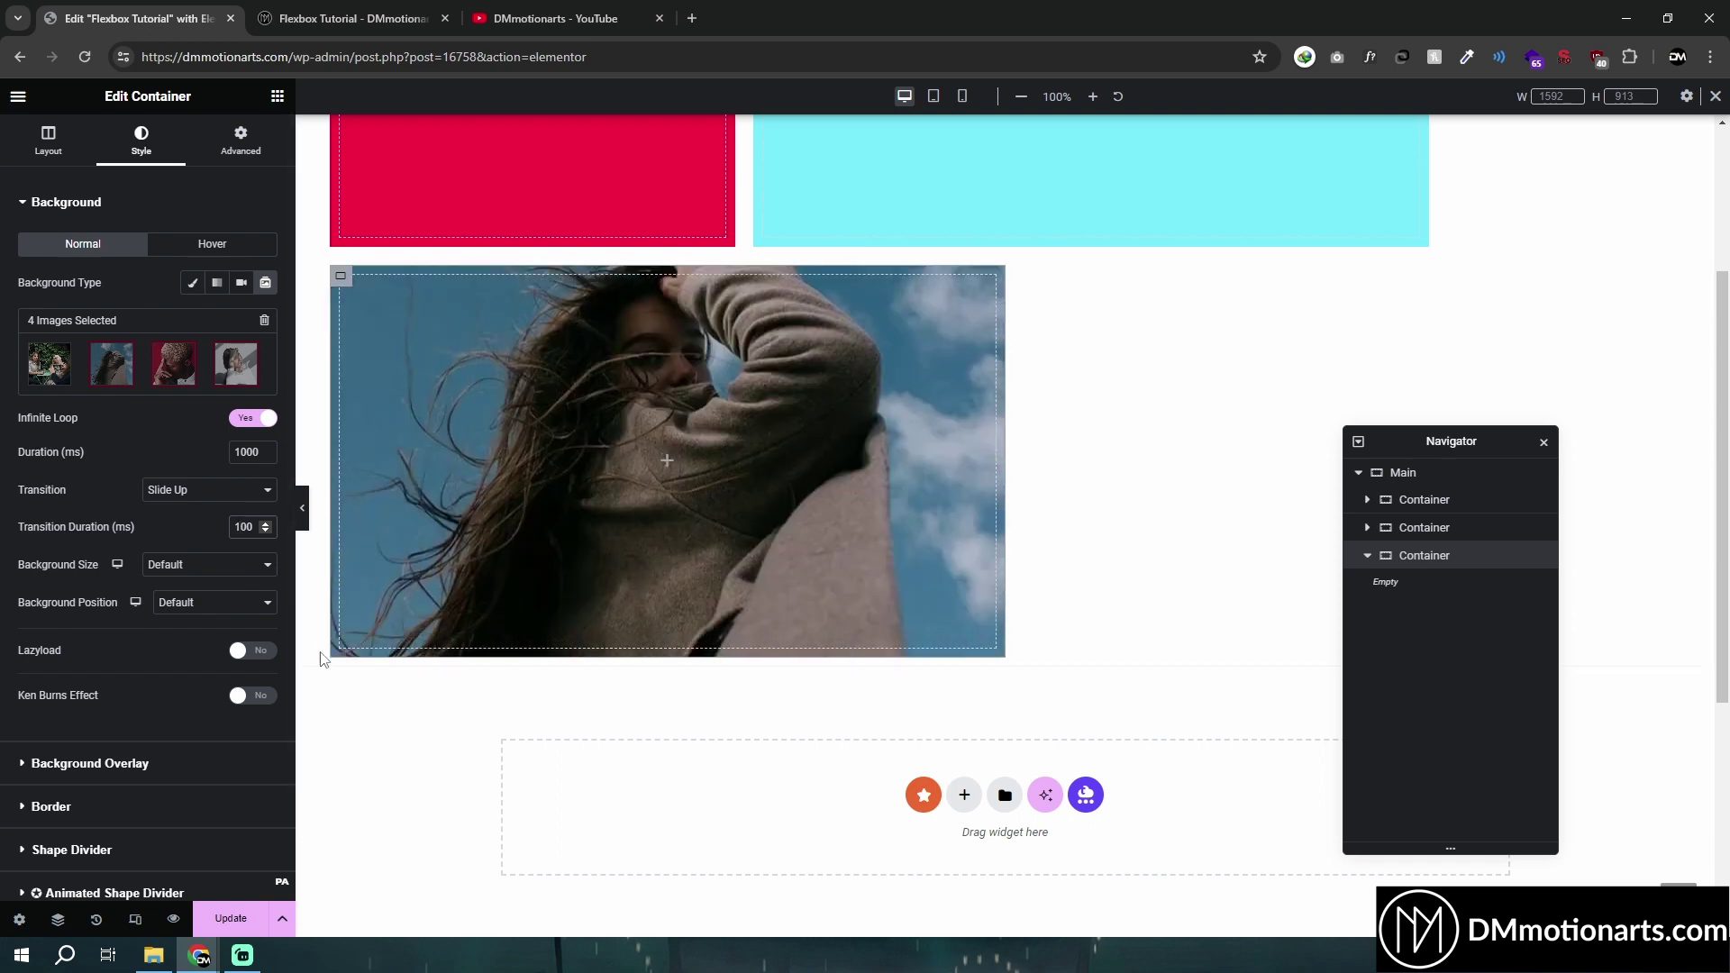
pyautogui.click(264, 531)
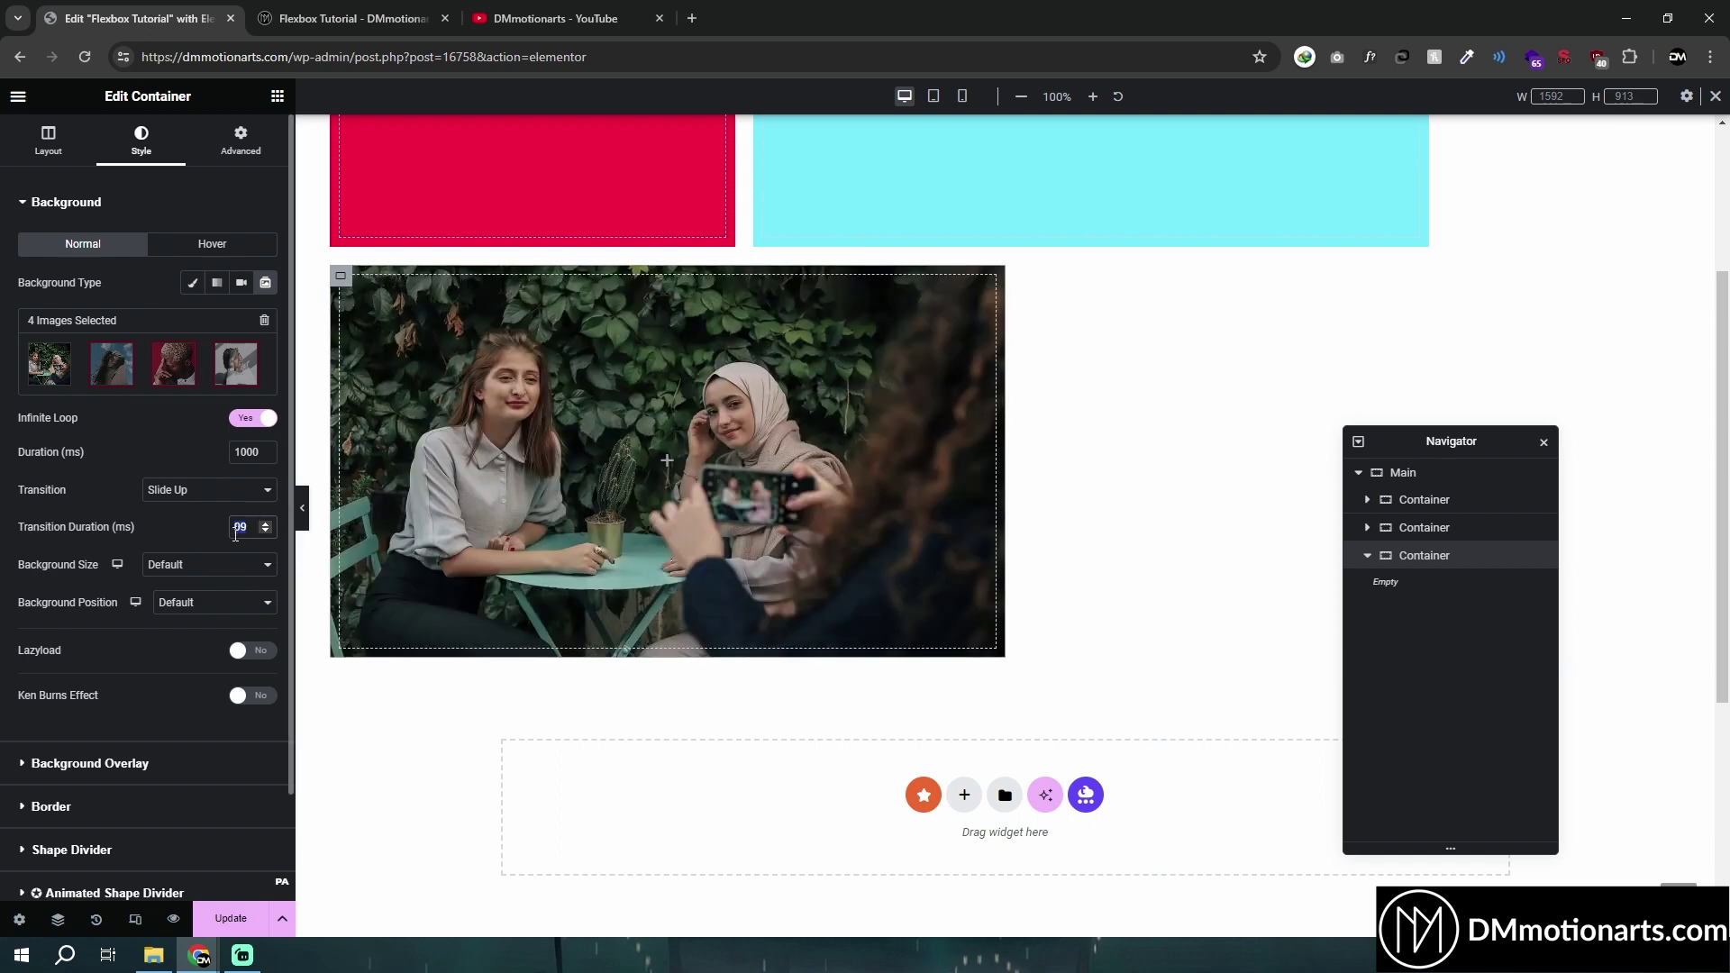
pyautogui.write('1000')
# Review the slideshow's background size and background position options, keeping both at Default
pyautogui.click(200, 569)
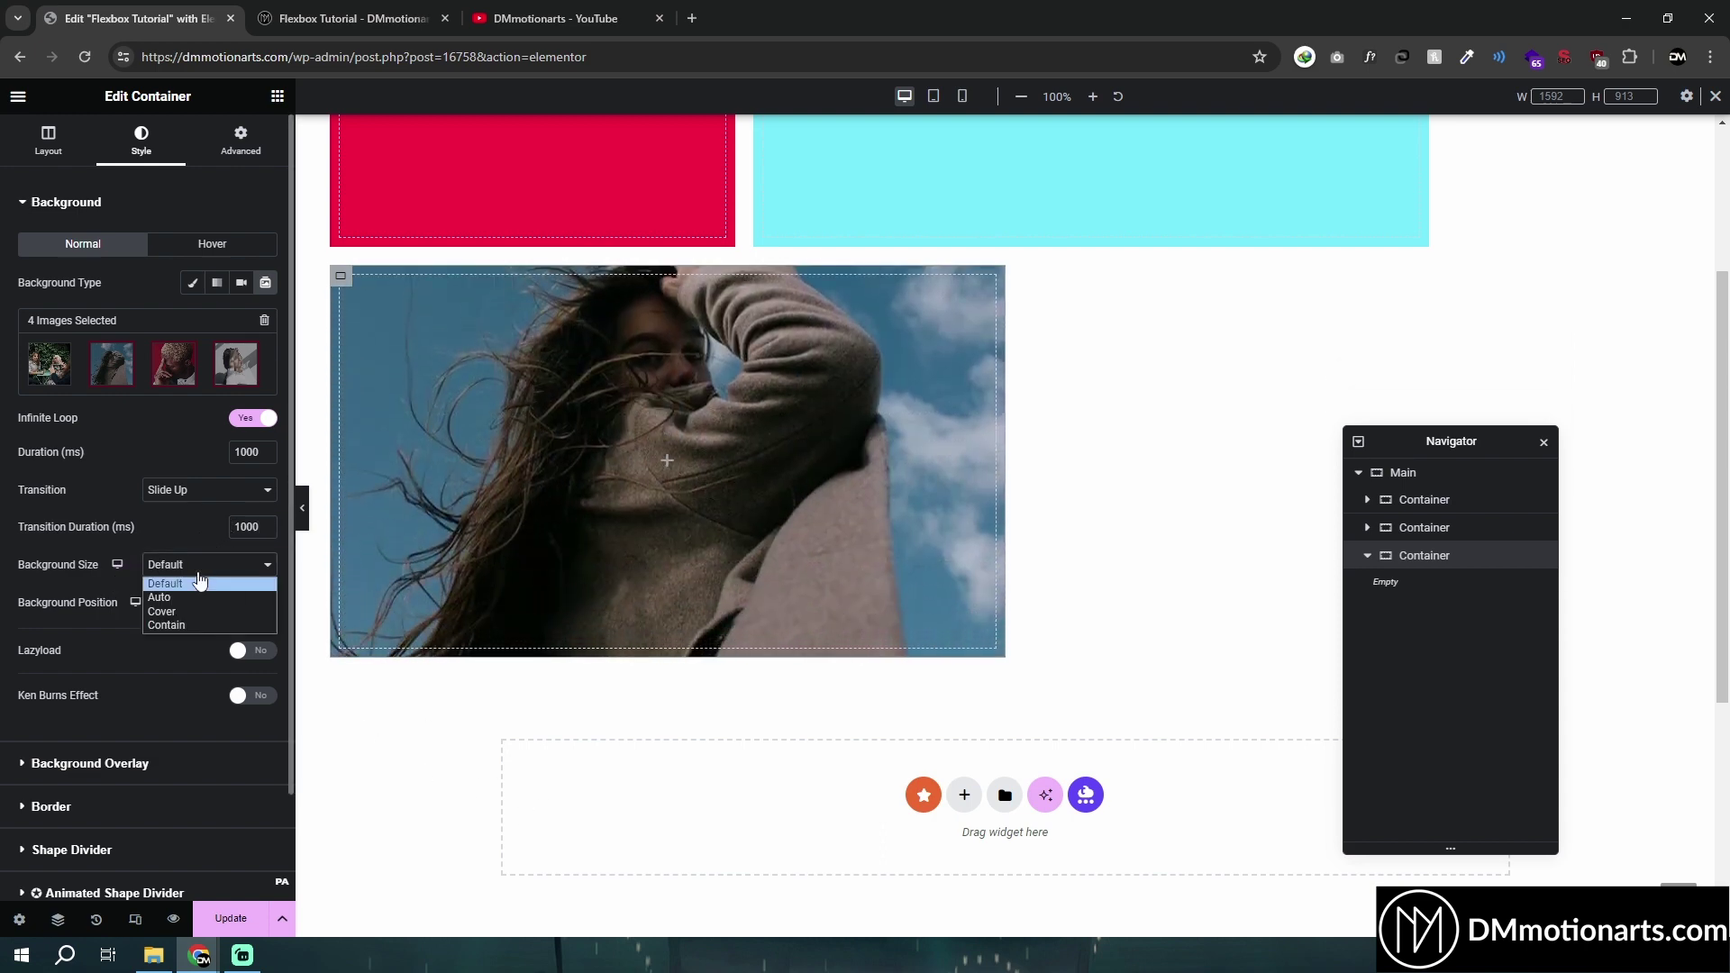
pyautogui.click(200, 583)
pyautogui.click(203, 611)
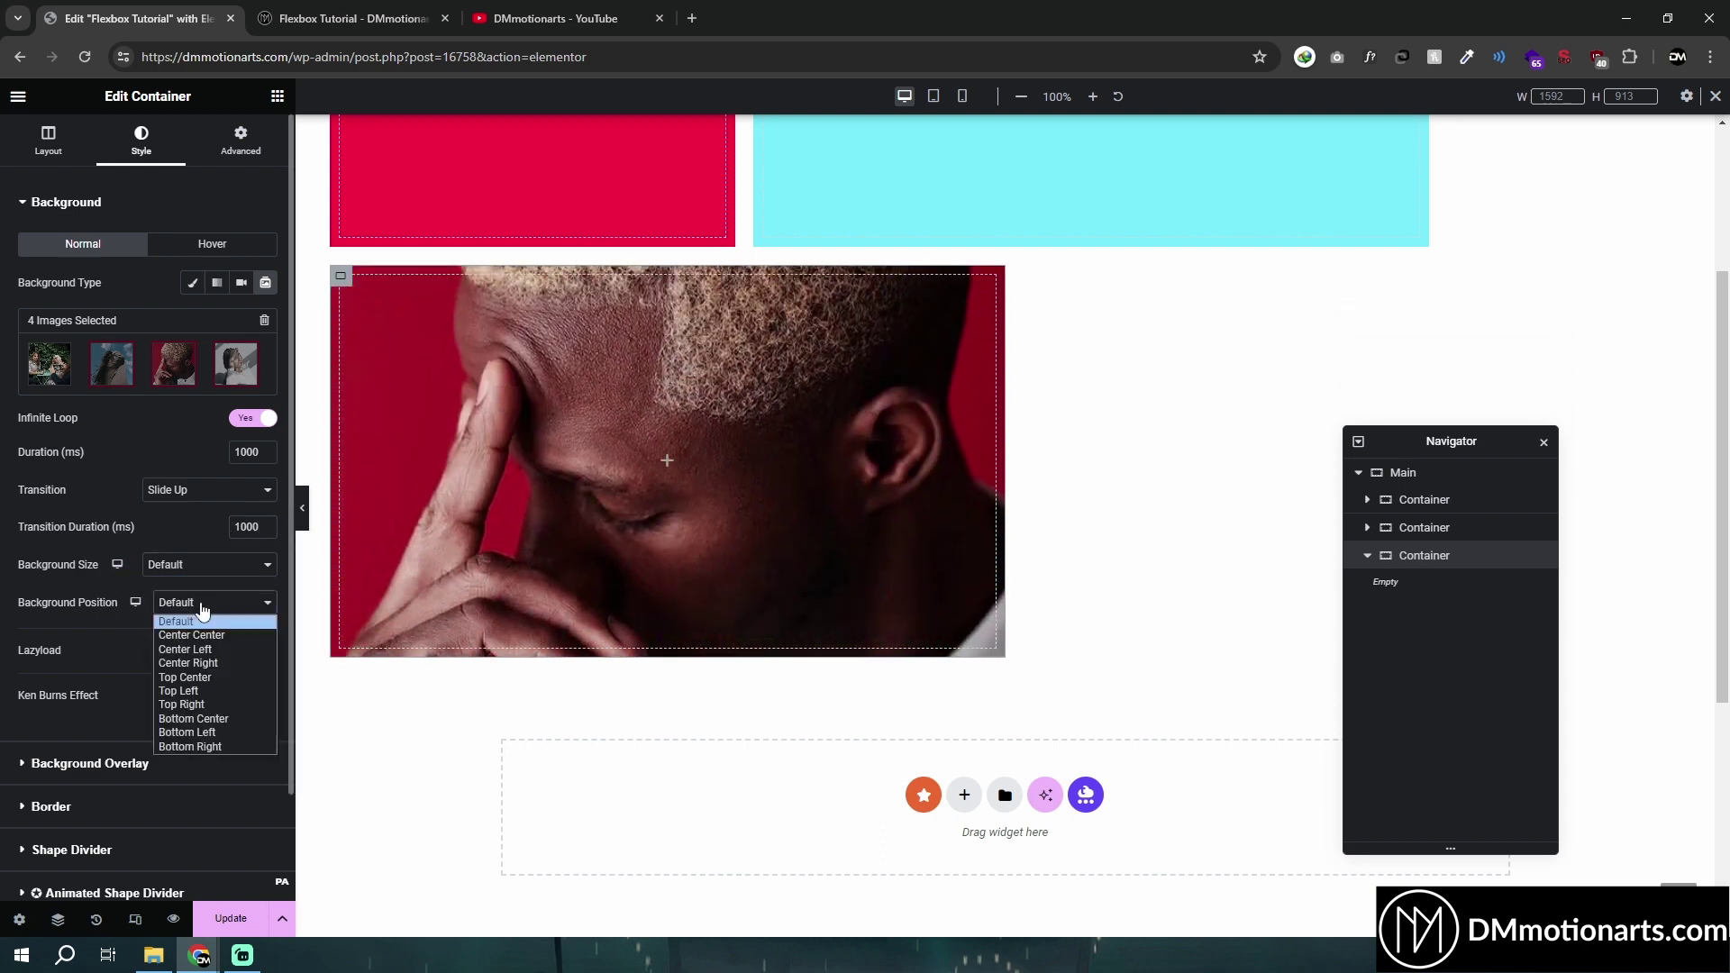
pyautogui.click(175, 622)
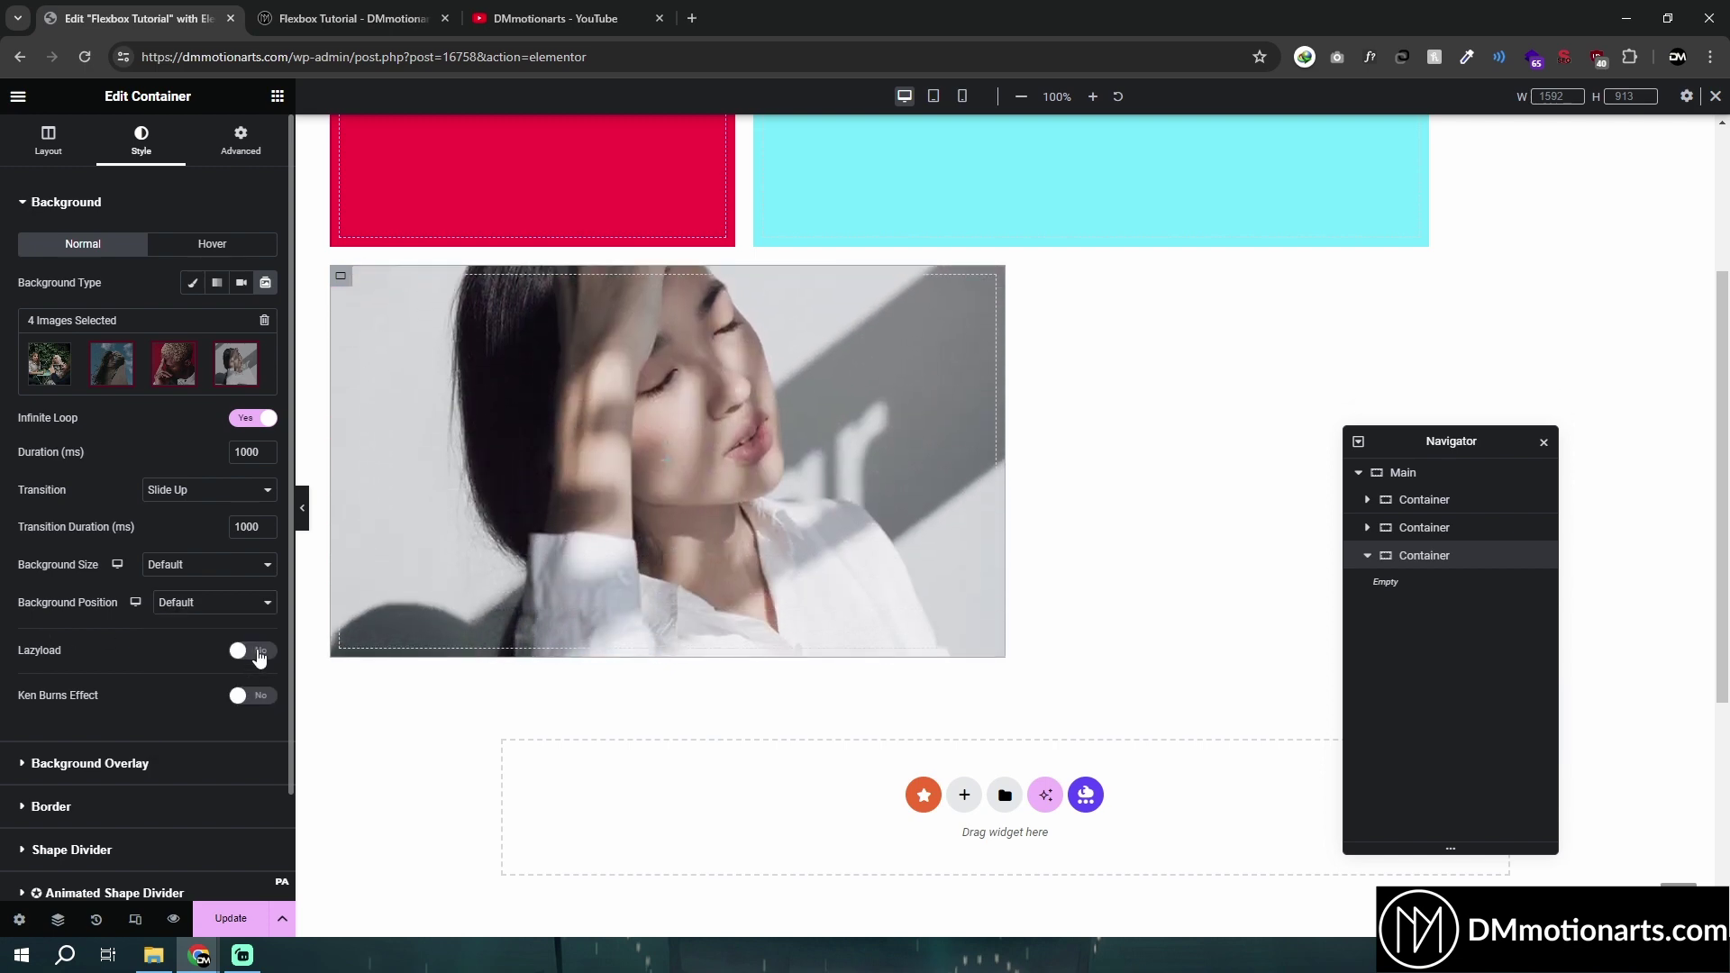
# Enable the Ken Burns effect on the container's background slideshow
pyautogui.scroll(3, 665, 635)
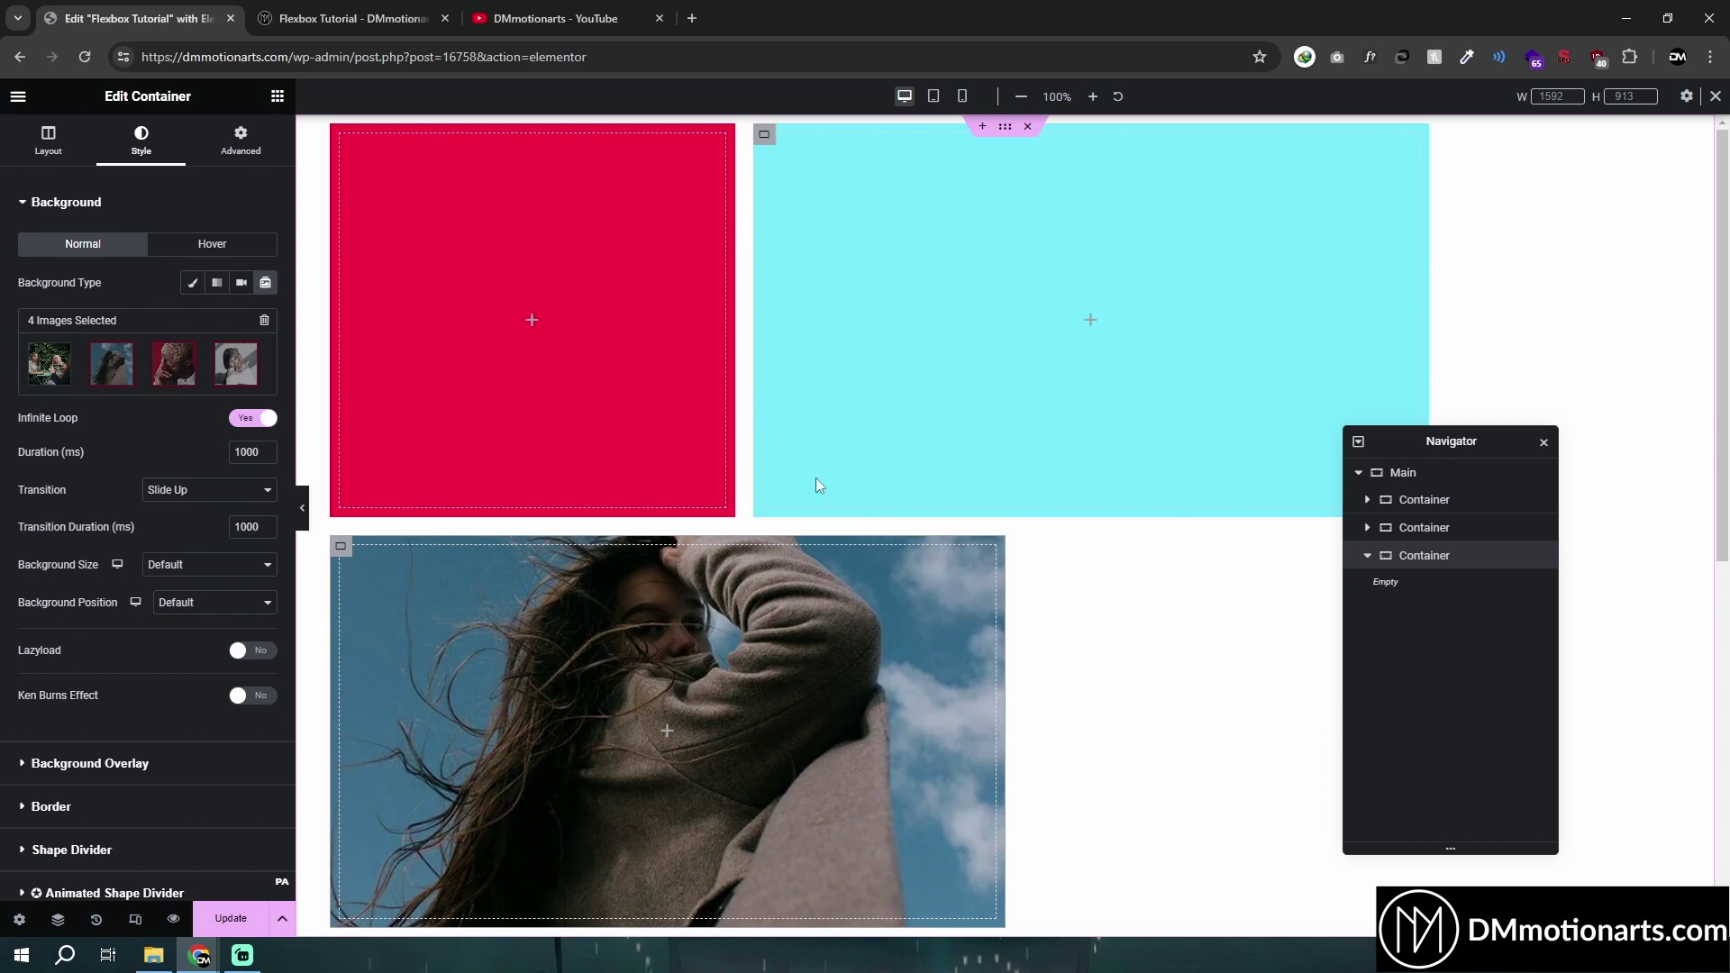
pyautogui.scroll(-8, 818, 813)
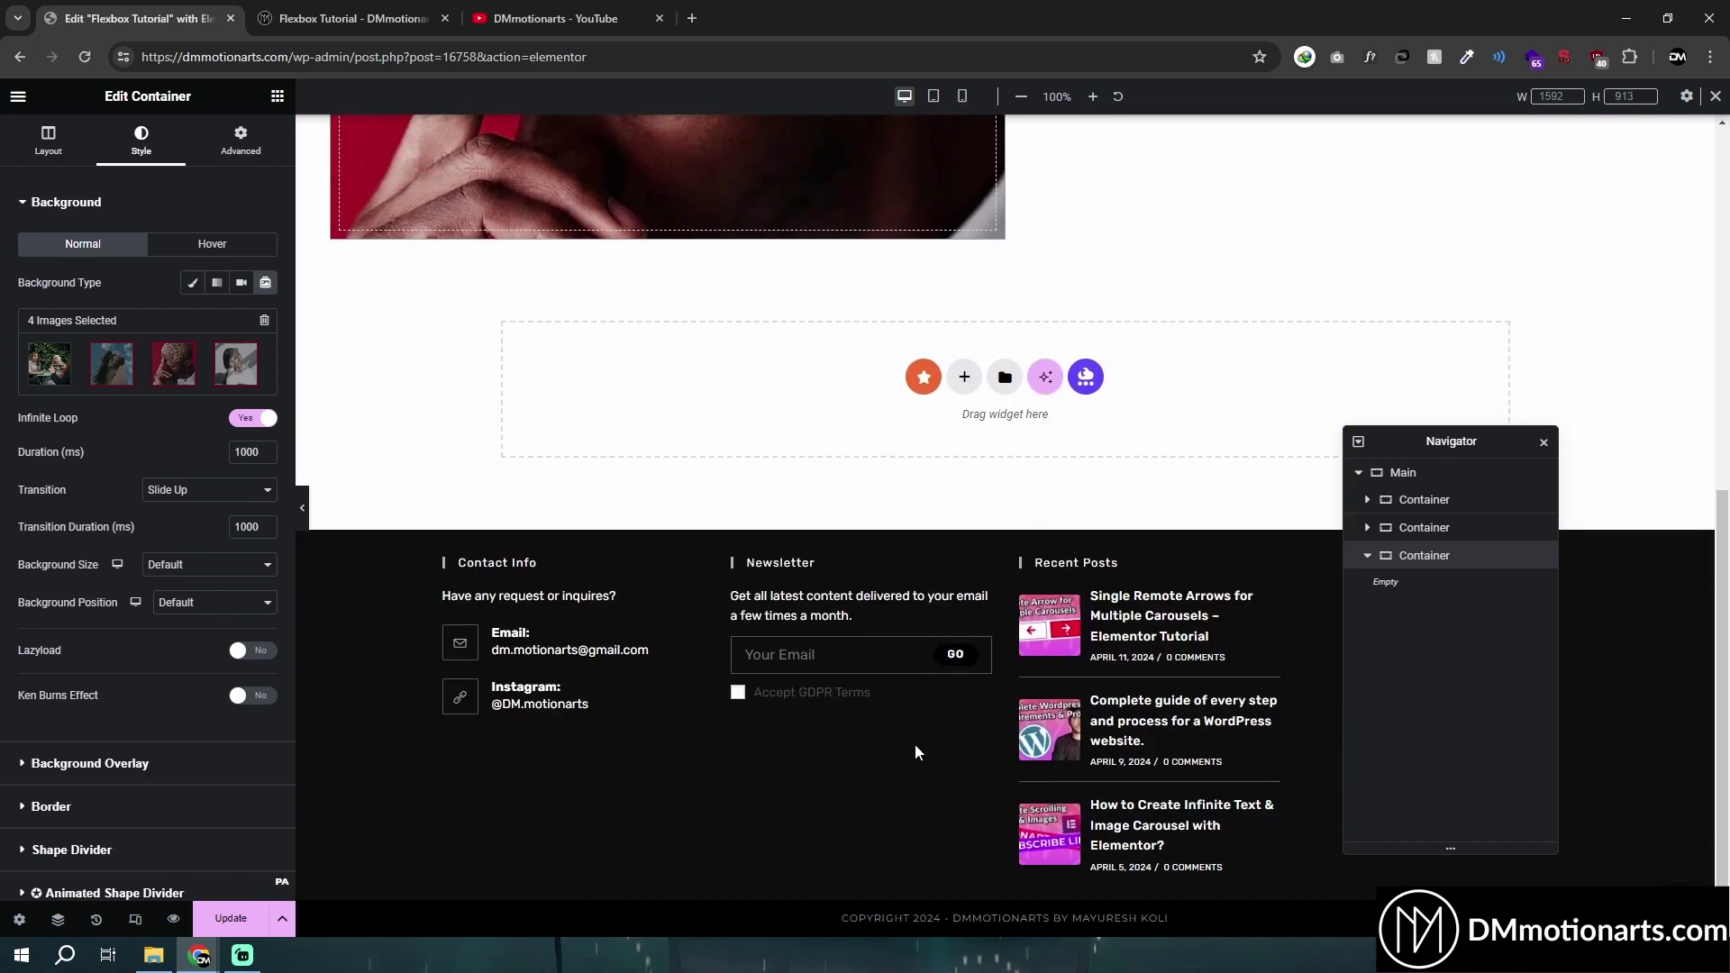
pyautogui.scroll(6, 927, 721)
pyautogui.scroll(-6, 921, 494)
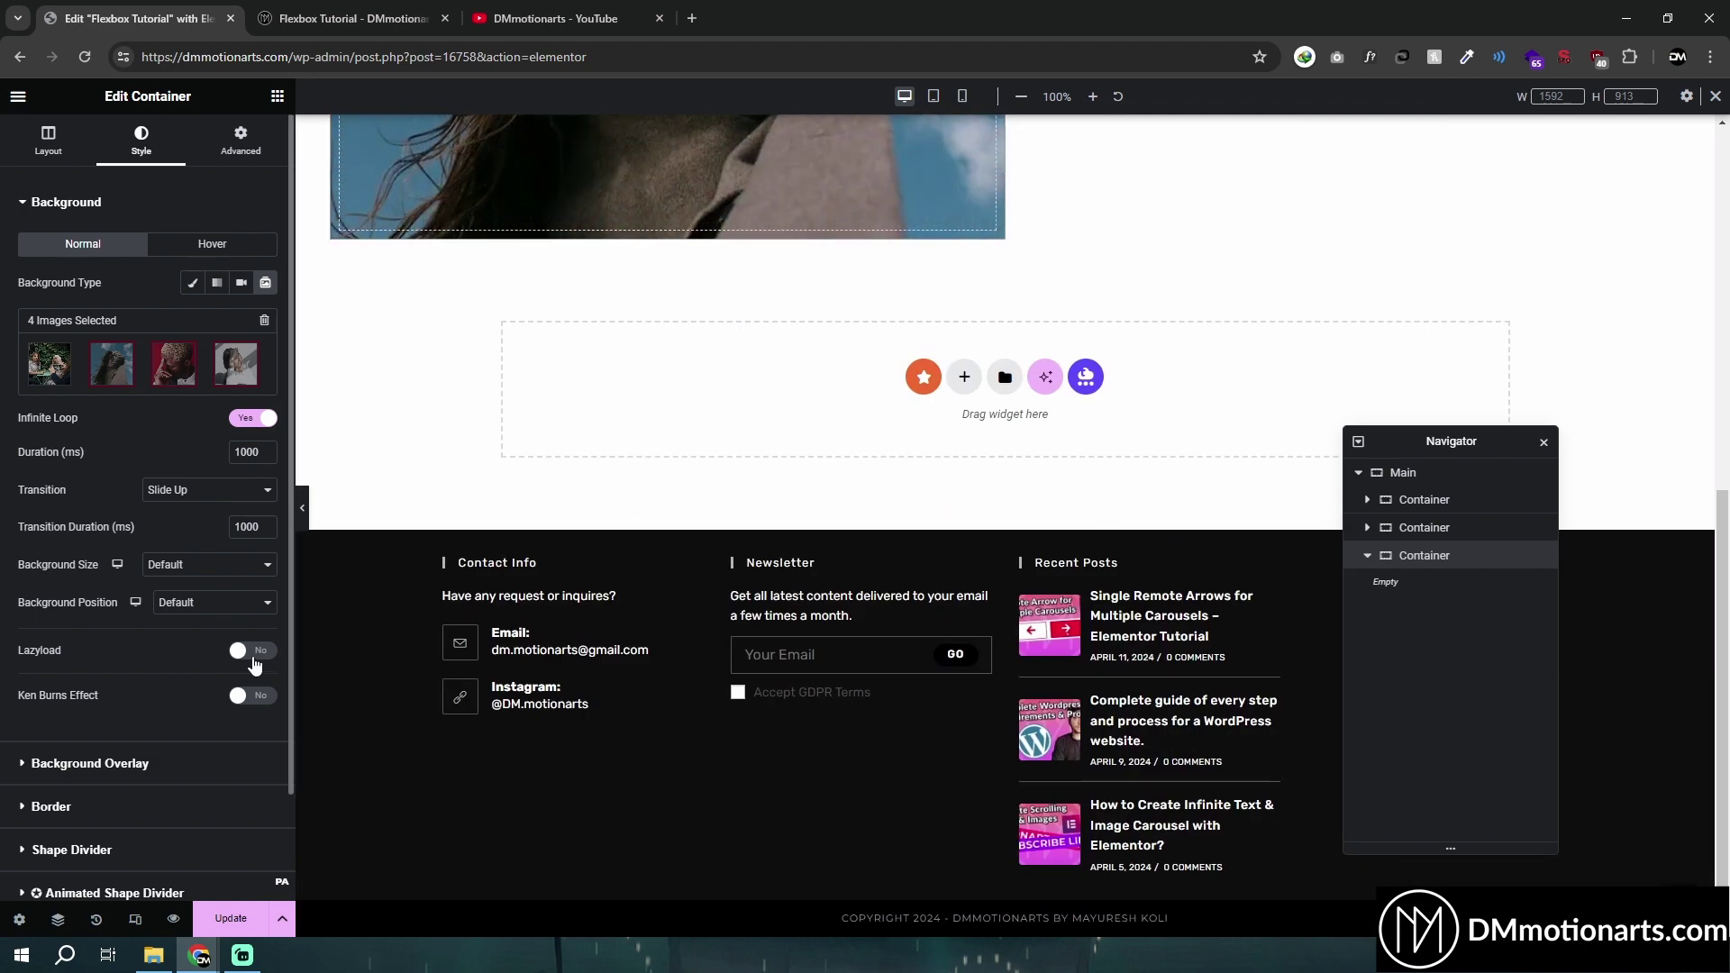
pyautogui.click(252, 698)
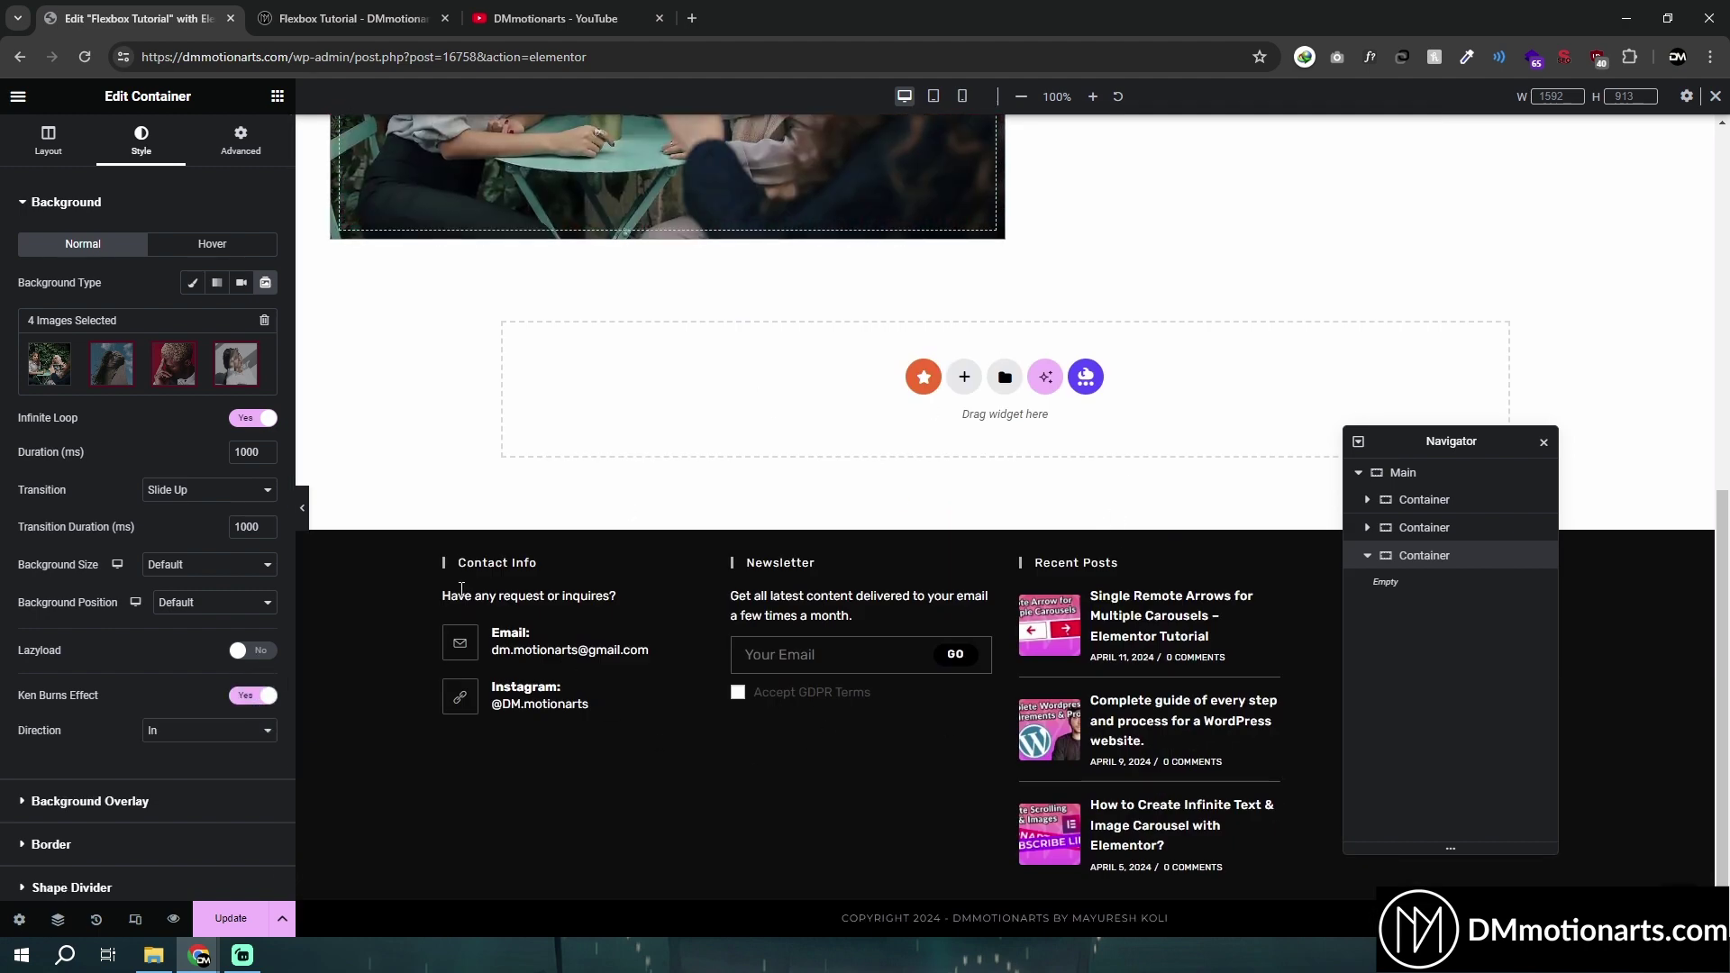
# Set the container slideshow's transition to Fade and its slide duration to 5000 ms
pyautogui.scroll(5, 461, 588)
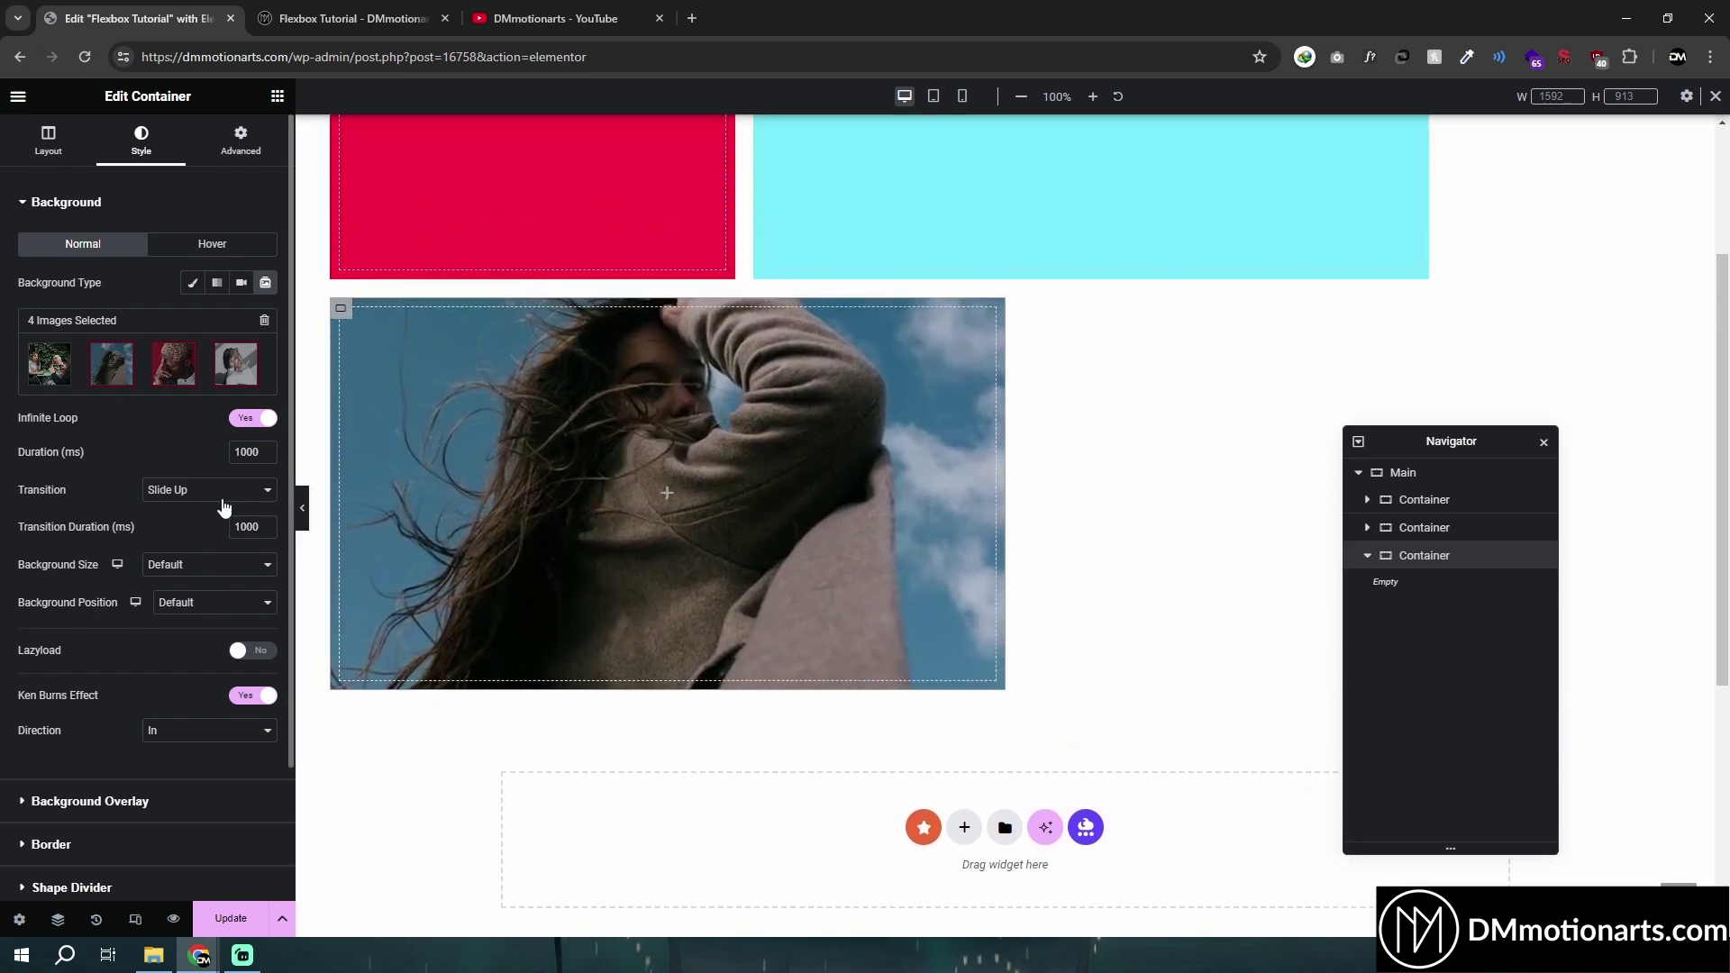
pyautogui.click(223, 502)
pyautogui.click(191, 505)
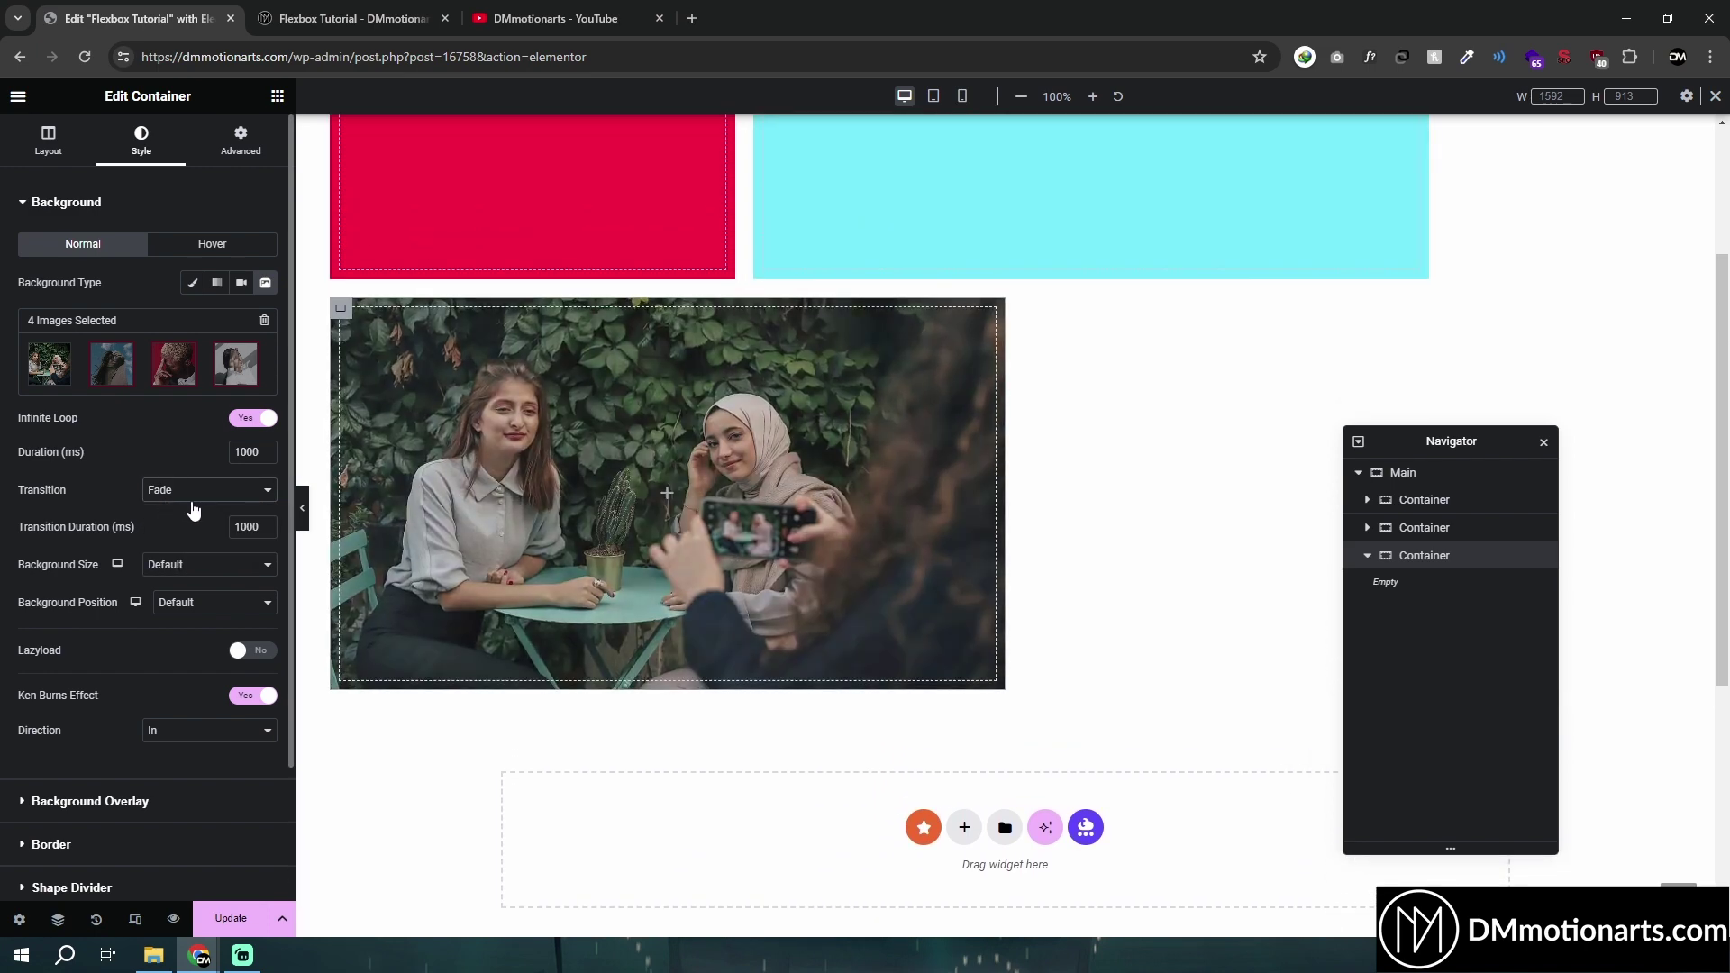
pyautogui.doubleClick(246, 452)
pyautogui.write('5000')
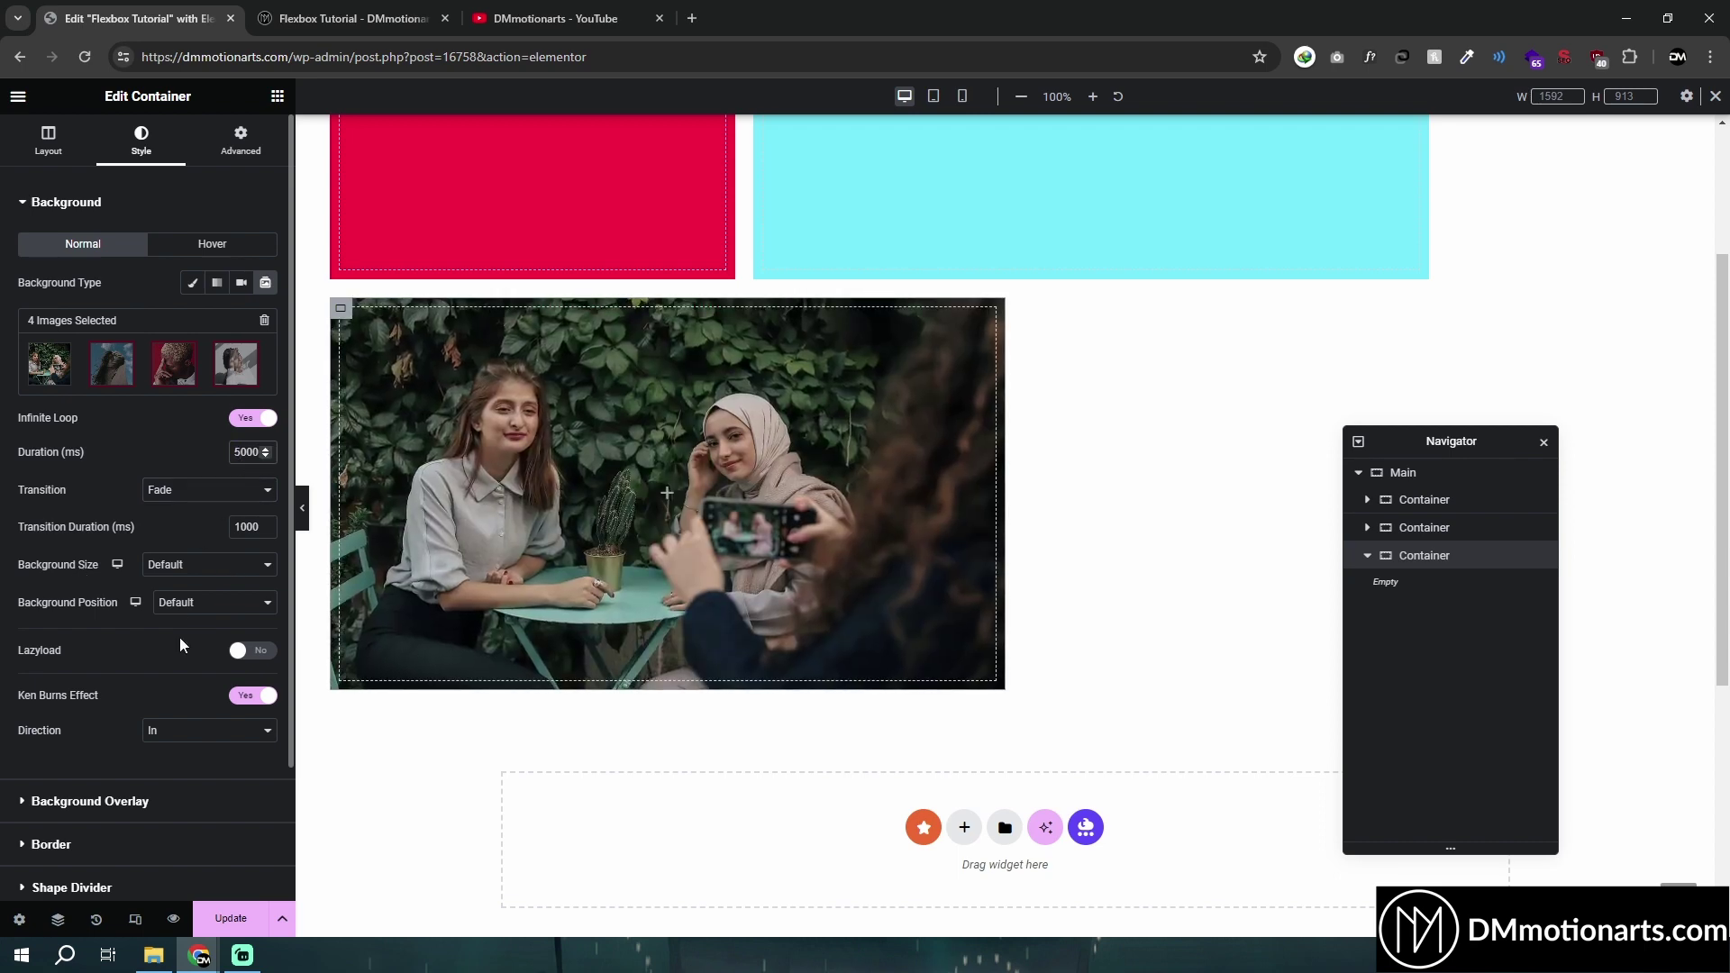
# Check the Ken Burns effect's direction options, keeping the direction at In
pyautogui.click(208, 730)
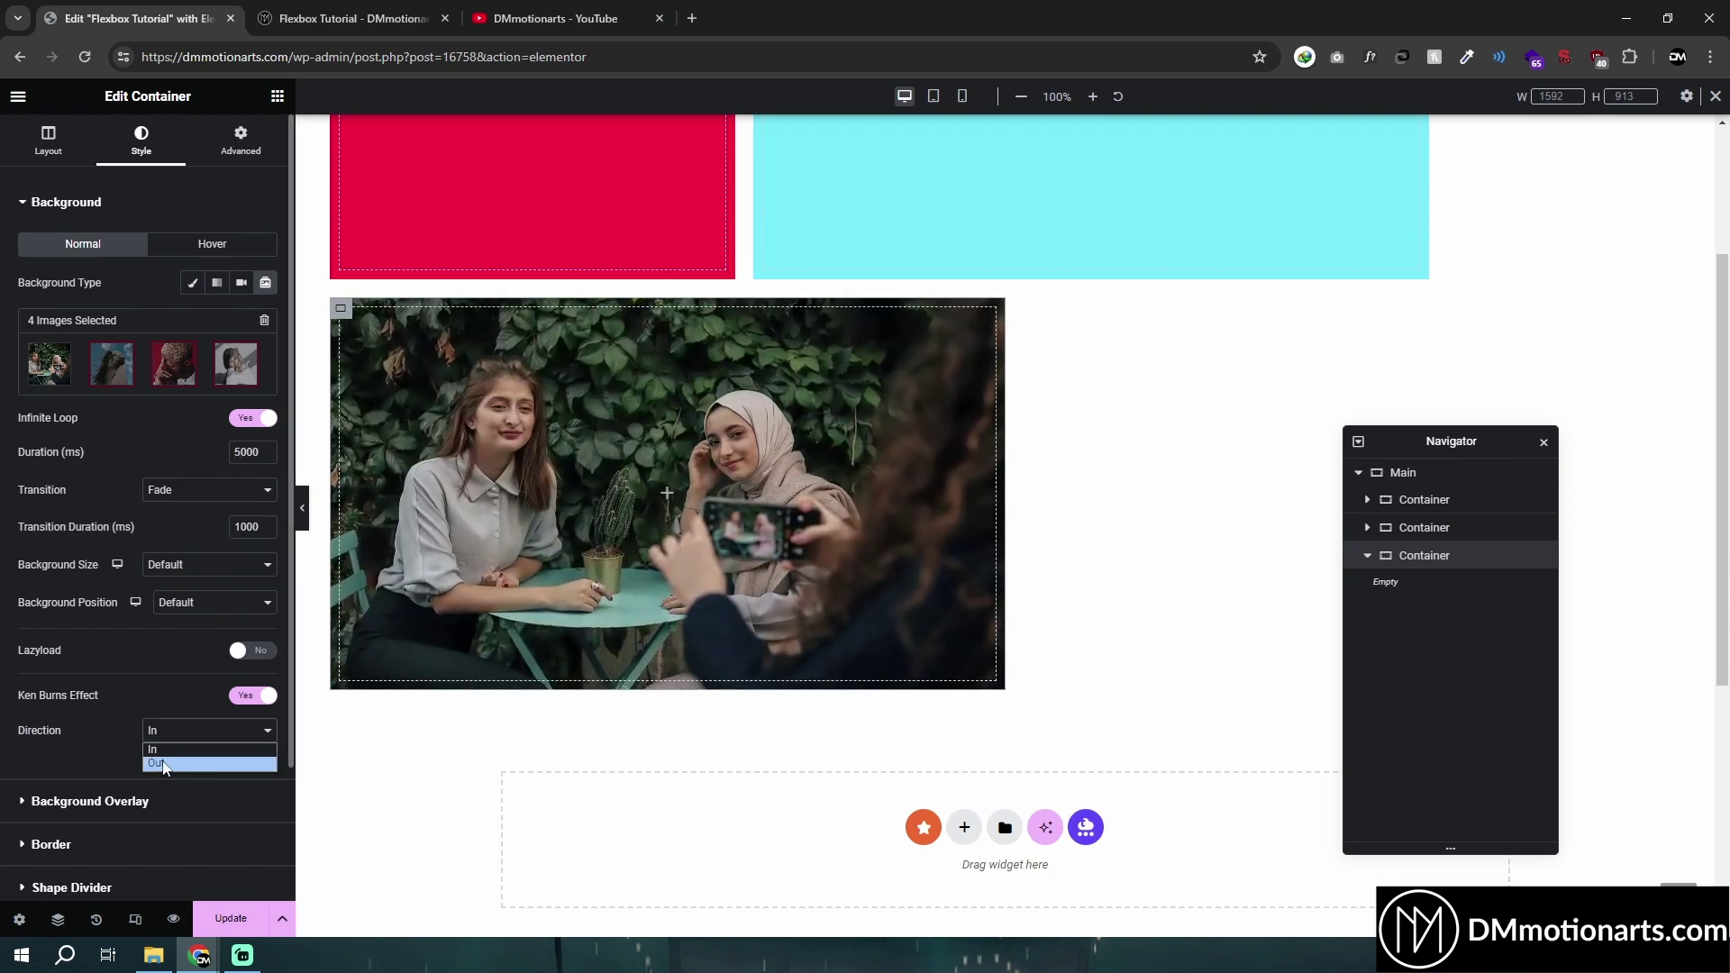
pyautogui.click(78, 727)
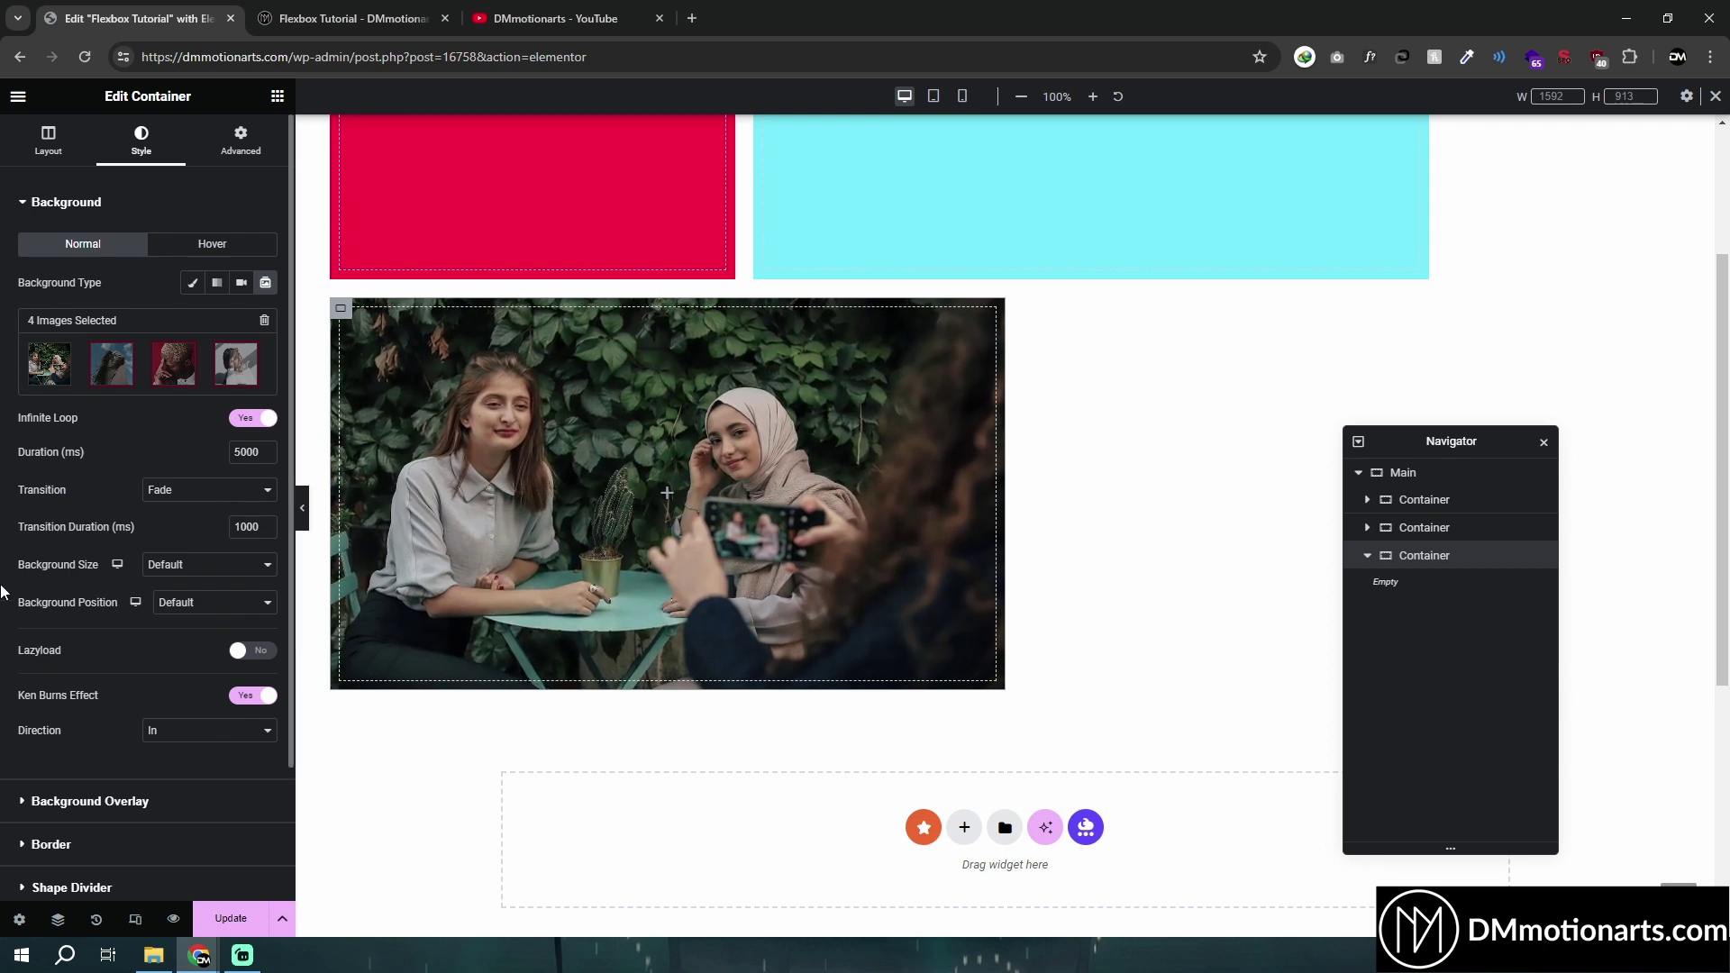
pyautogui.scroll(-2, 14, 604)
pyautogui.scroll(2, 18, 608)
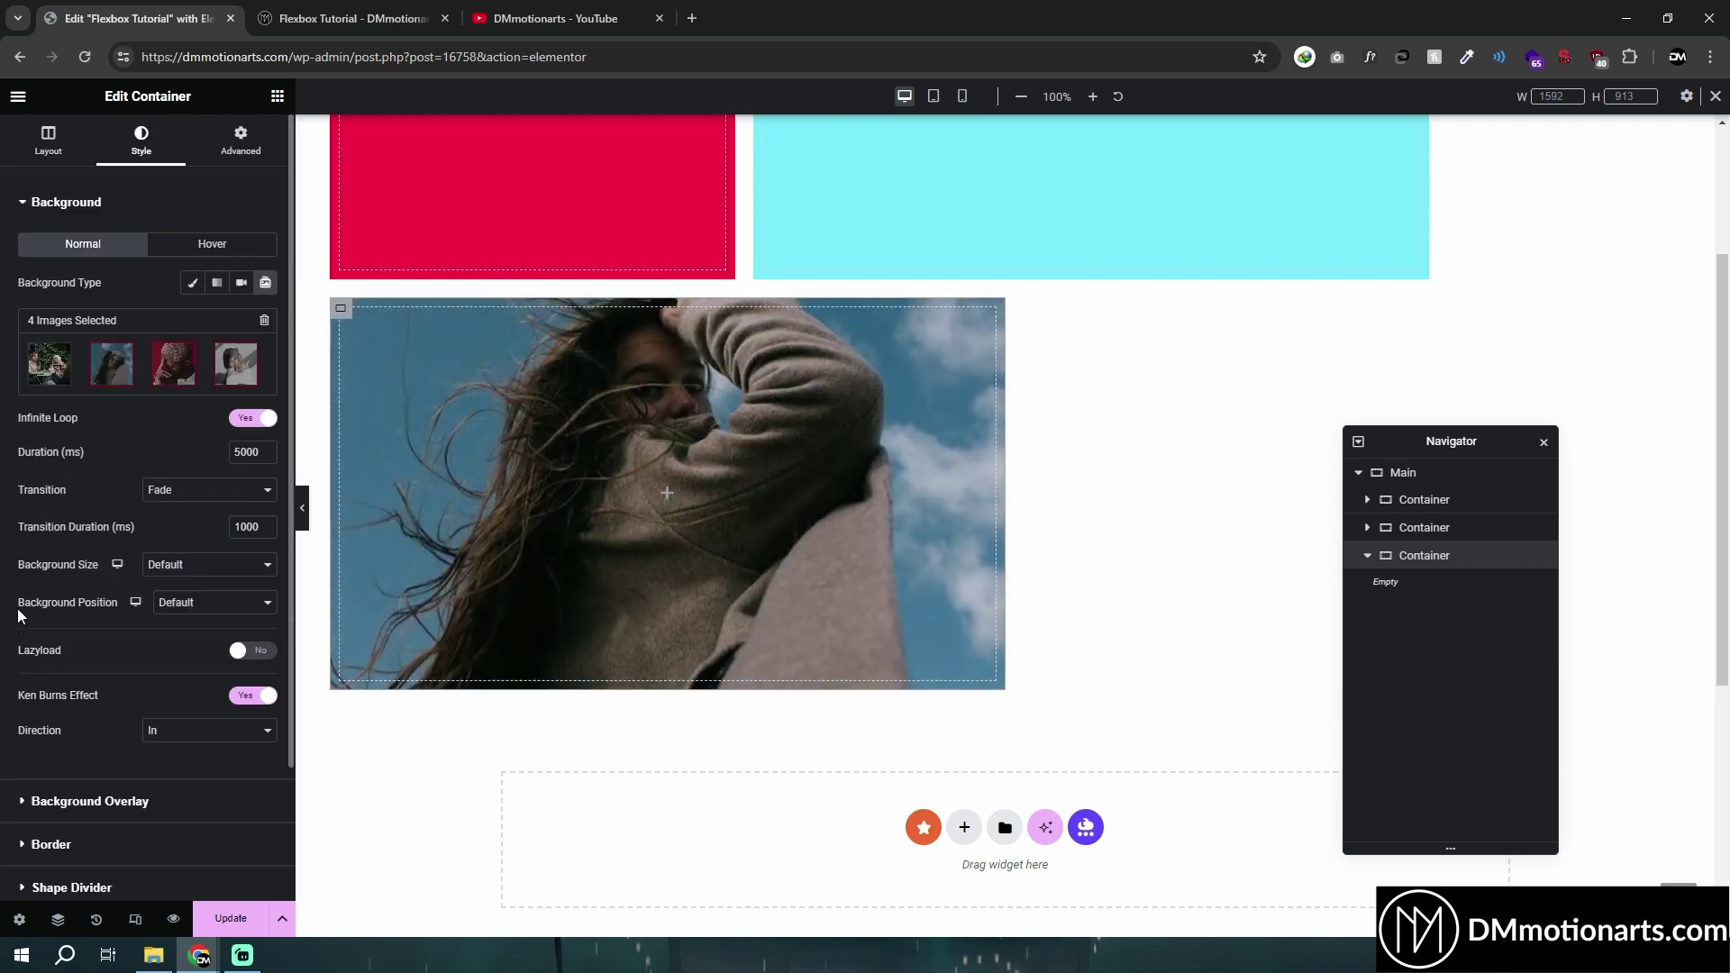
# Compare the container's Background settings, including the hover state, with its Background Overlay settings
pyautogui.click(191, 284)
pyautogui.click(194, 203)
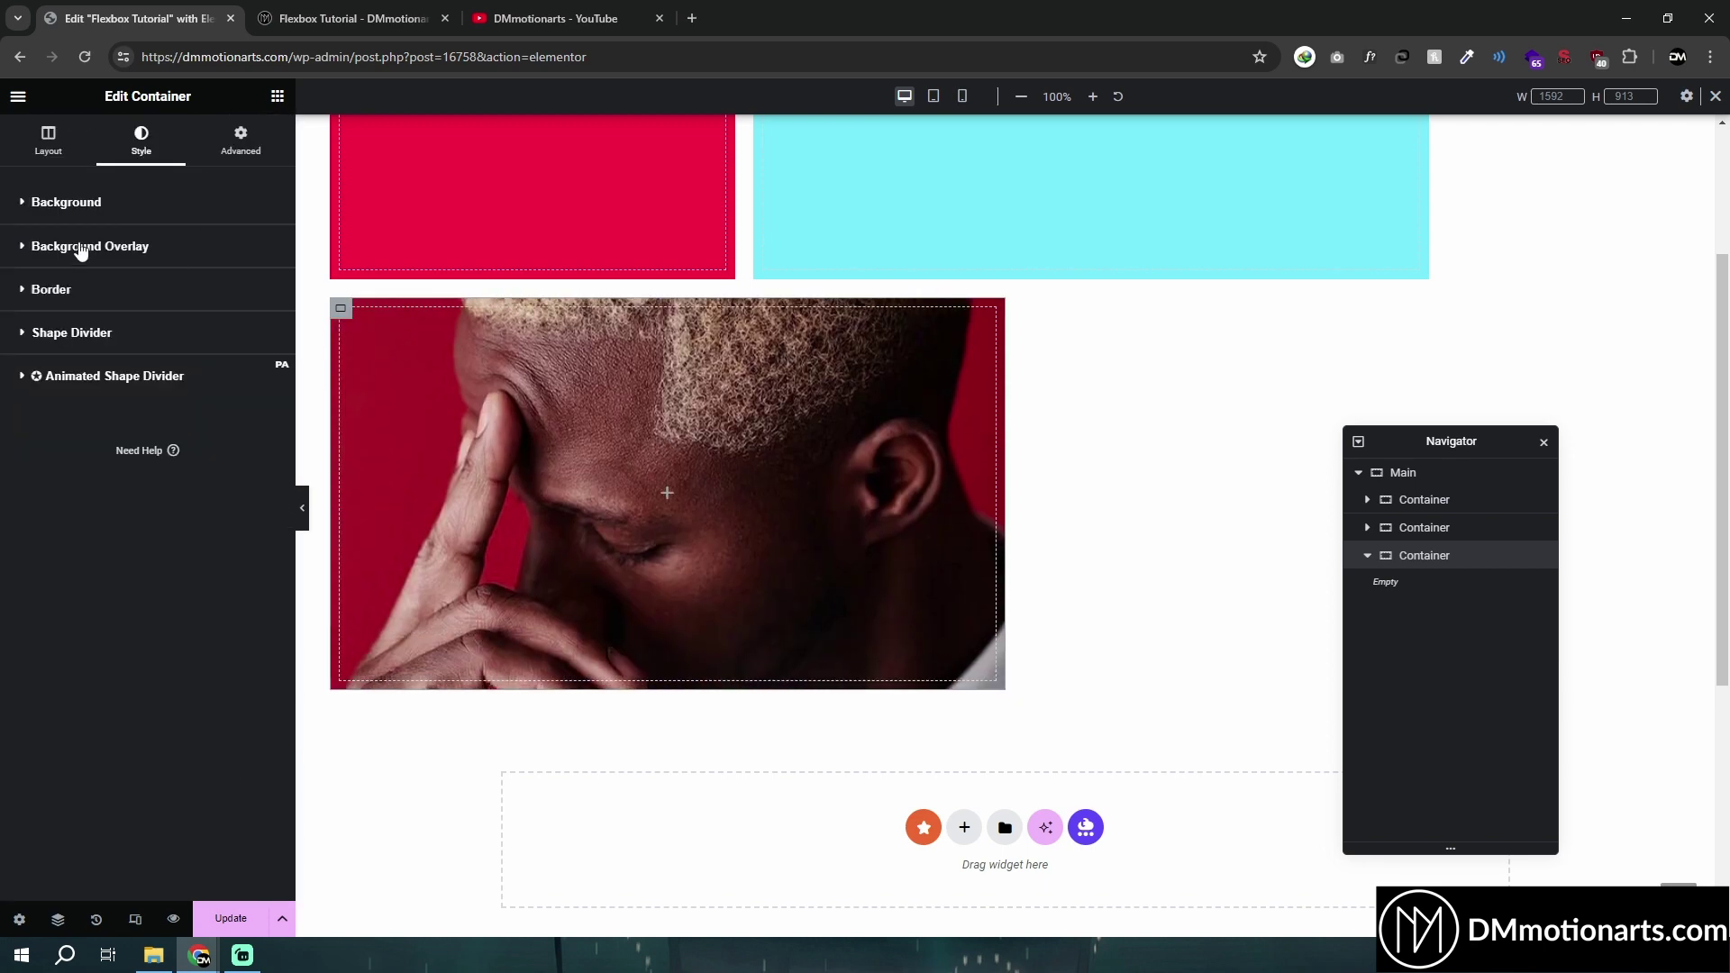
pyautogui.click(12, 213)
pyautogui.click(24, 831)
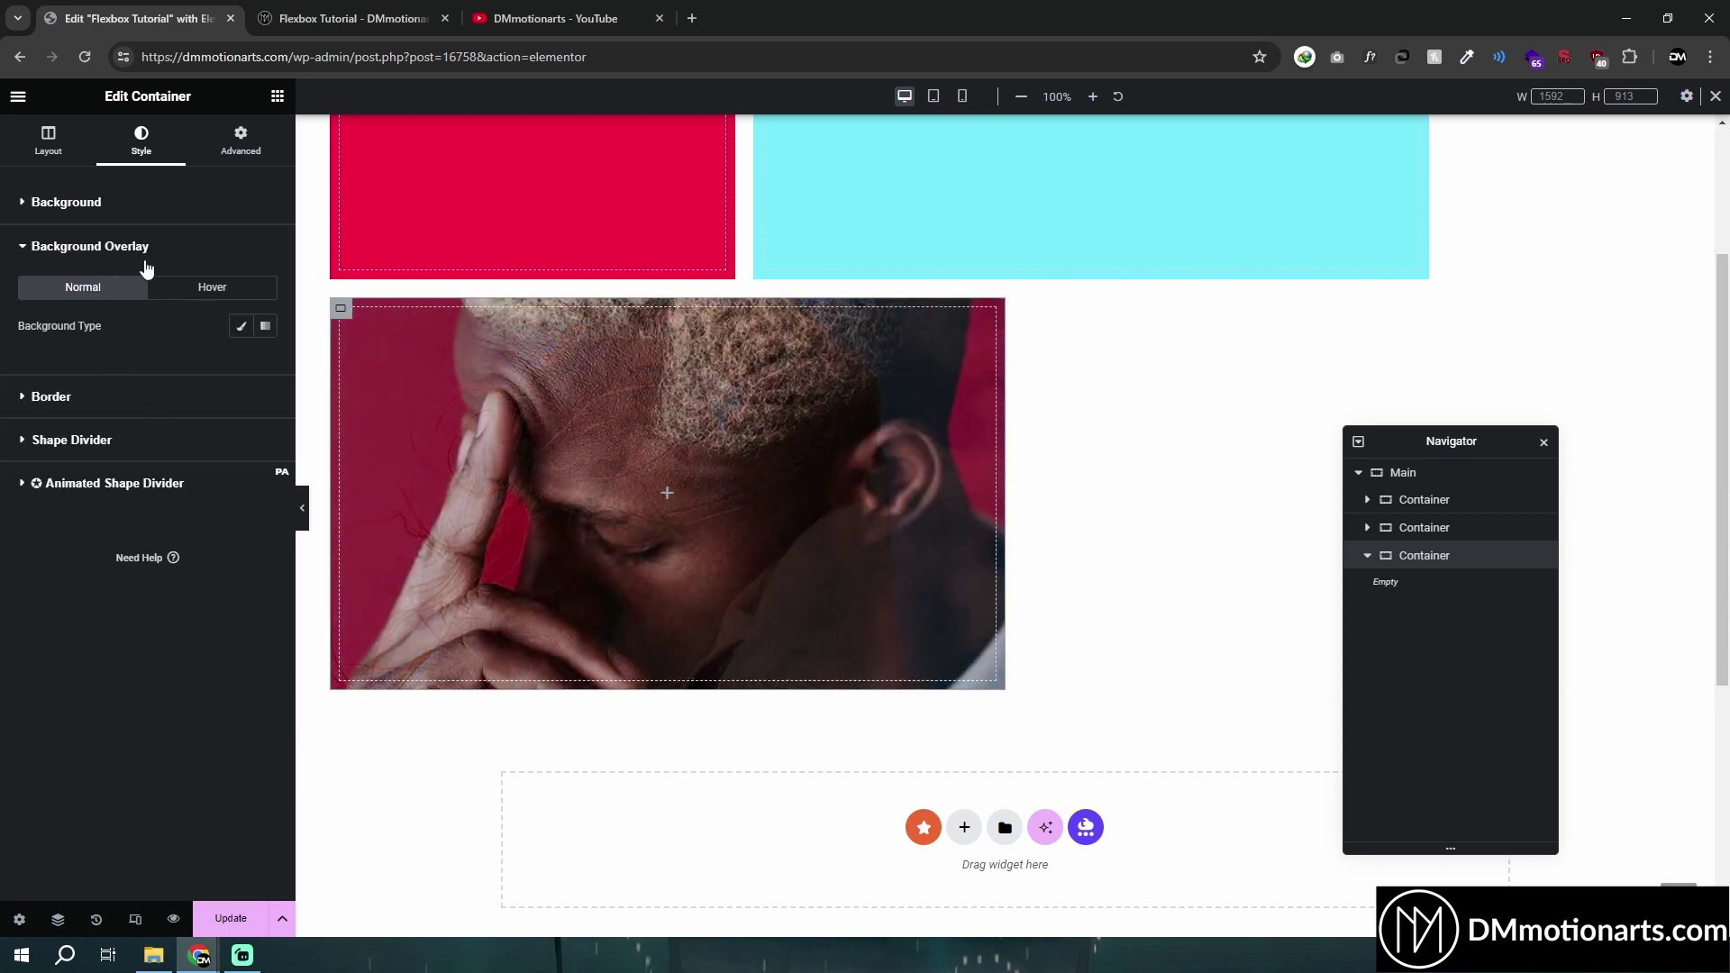
pyautogui.click(99, 204)
pyautogui.click(204, 245)
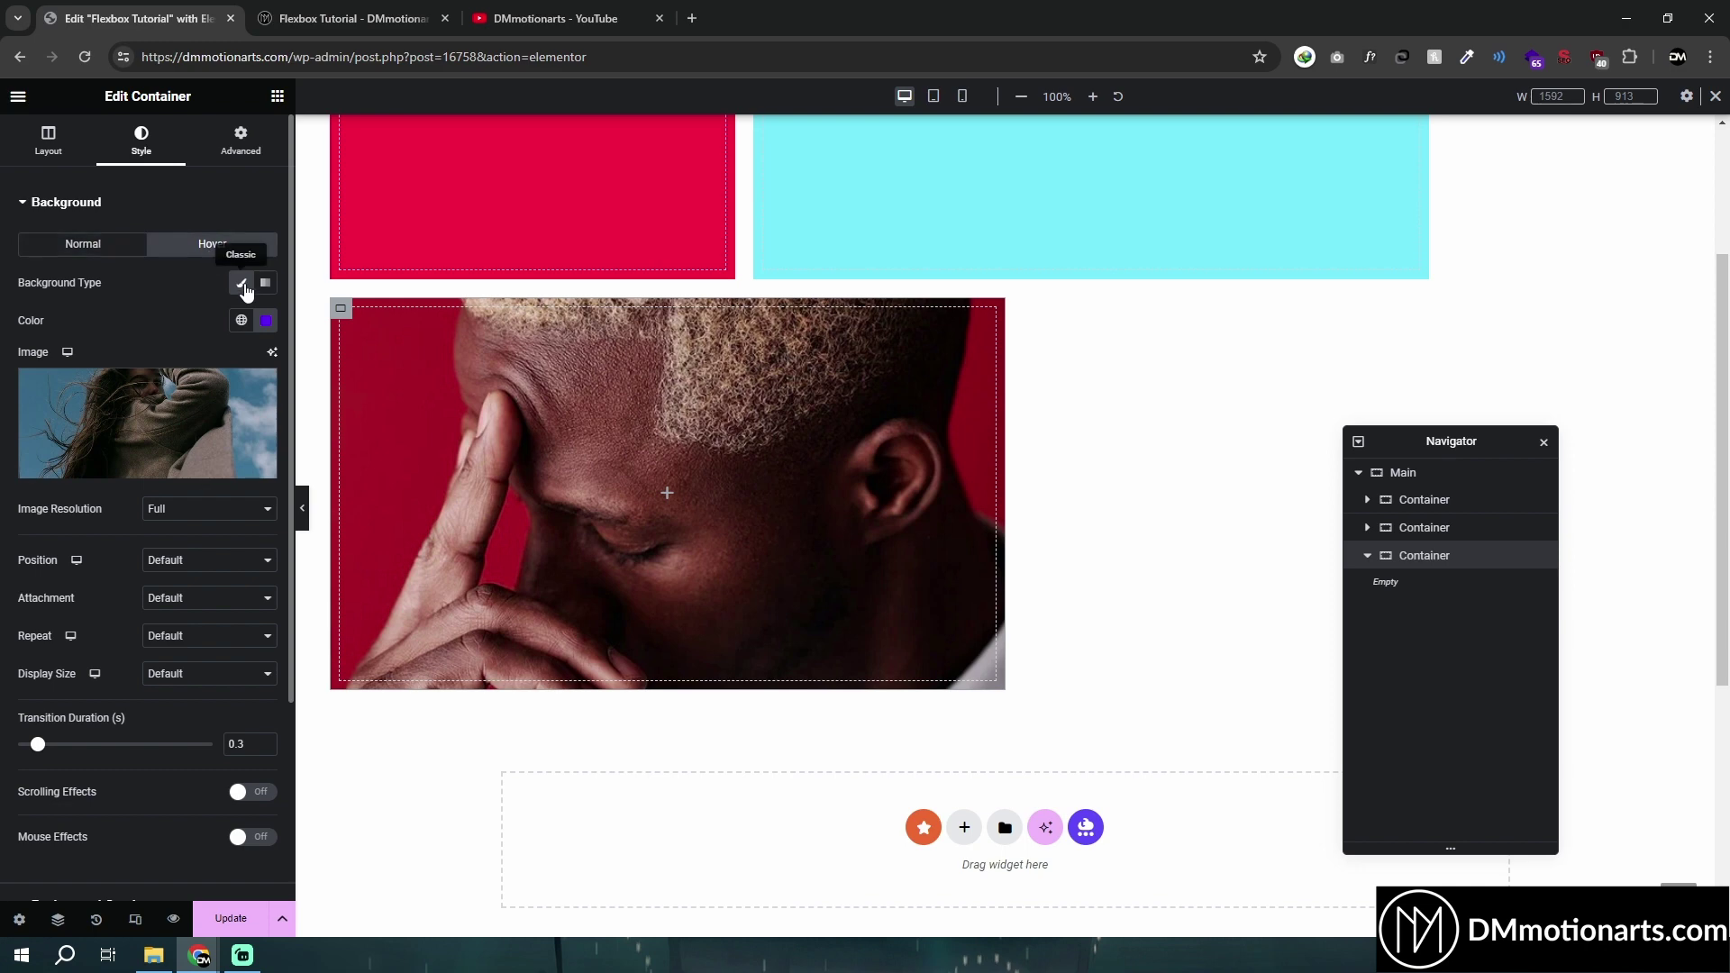
pyautogui.click(120, 250)
# Give the container a classic background overlay in black with an opacity of 0.39
pyautogui.click(89, 835)
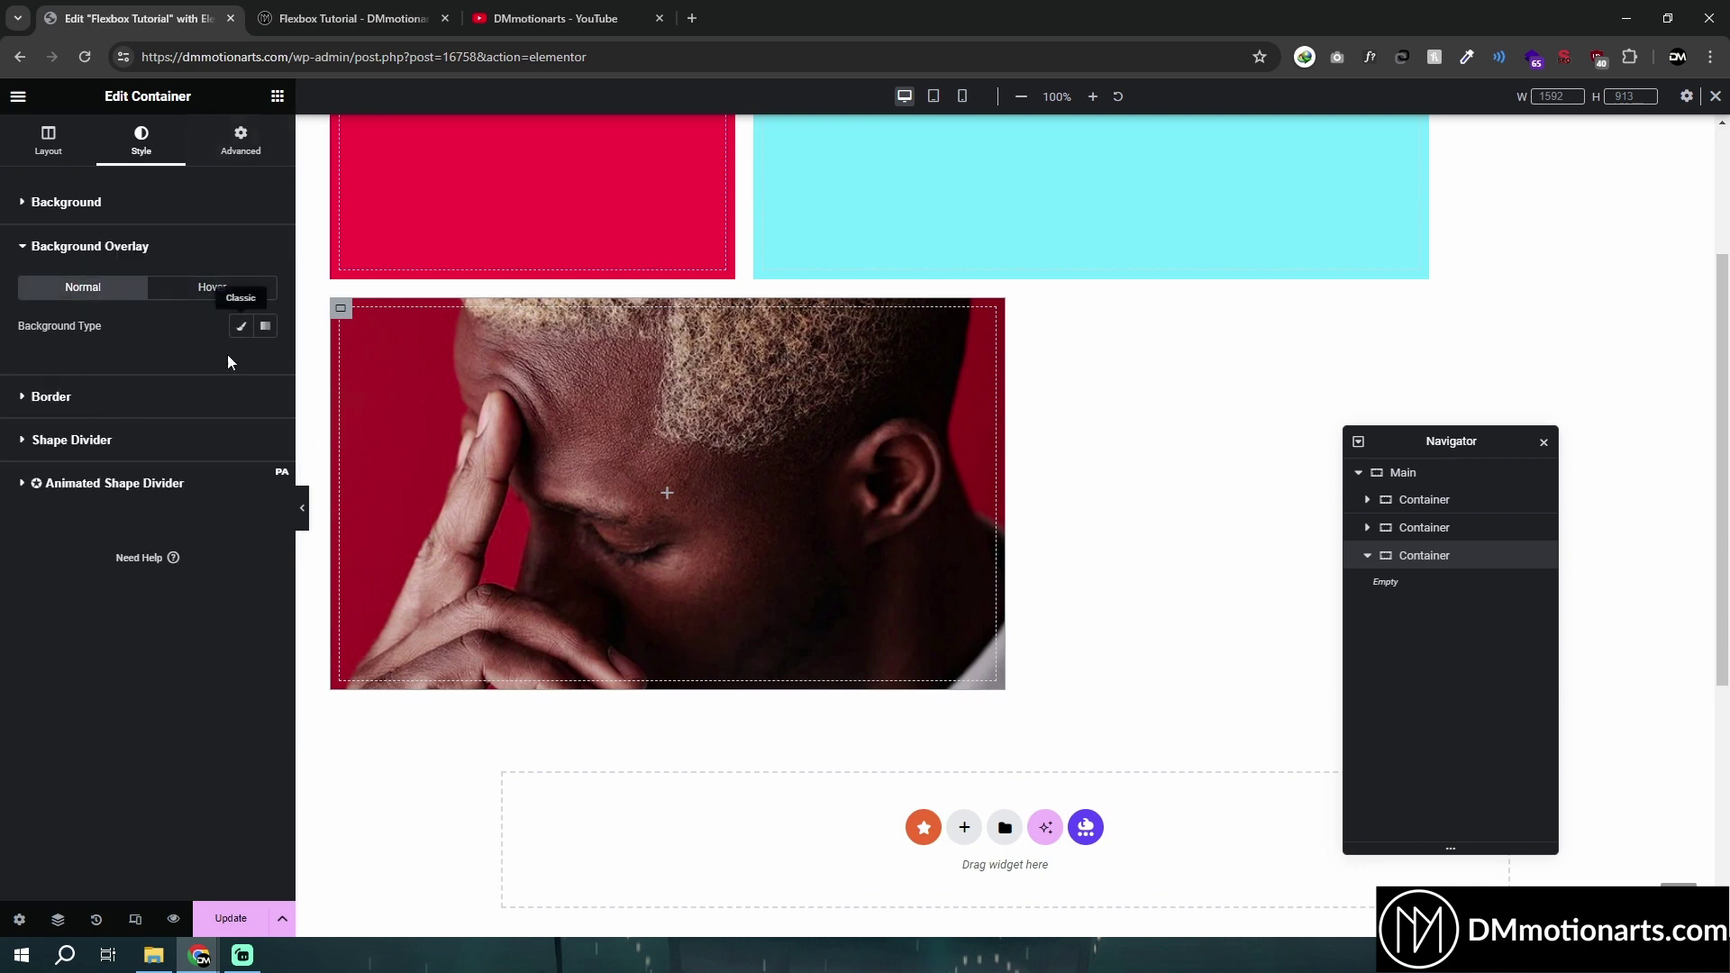
pyautogui.click(239, 326)
pyautogui.click(265, 363)
pyautogui.moveTo(204, 514); pyautogui.dragTo(95, 576)
pyautogui.click(3, 594)
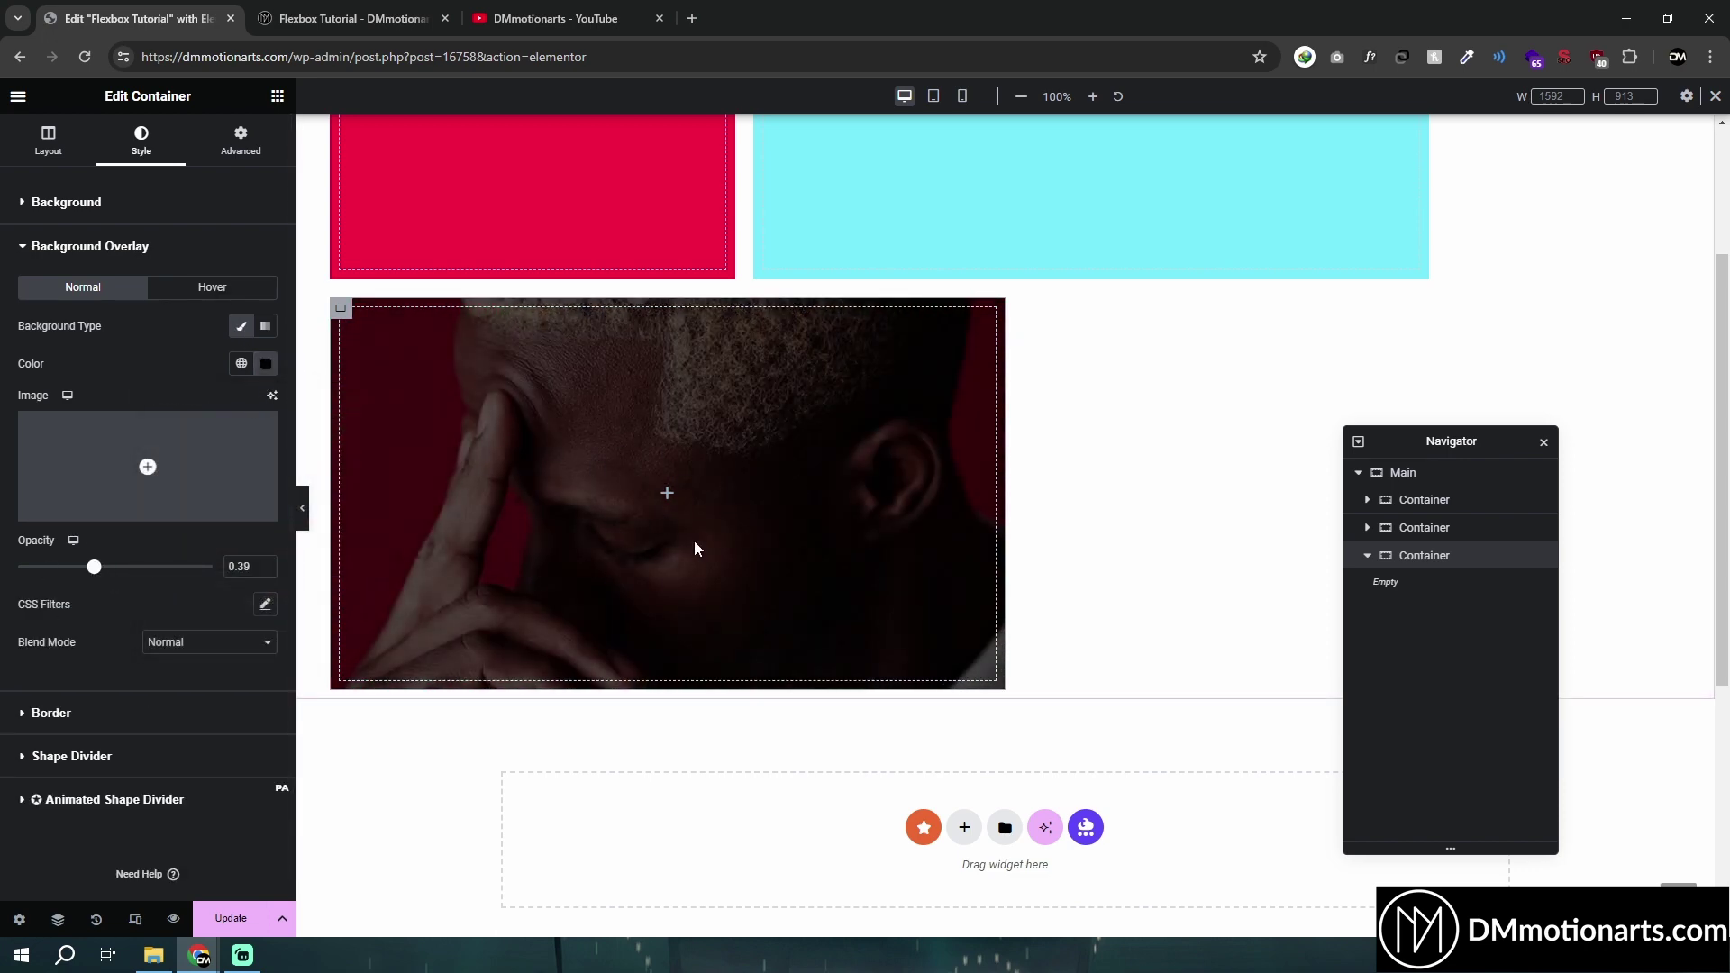
# Insert the black-and-white building photo from the media library as the background overlay image
pyautogui.click(139, 460)
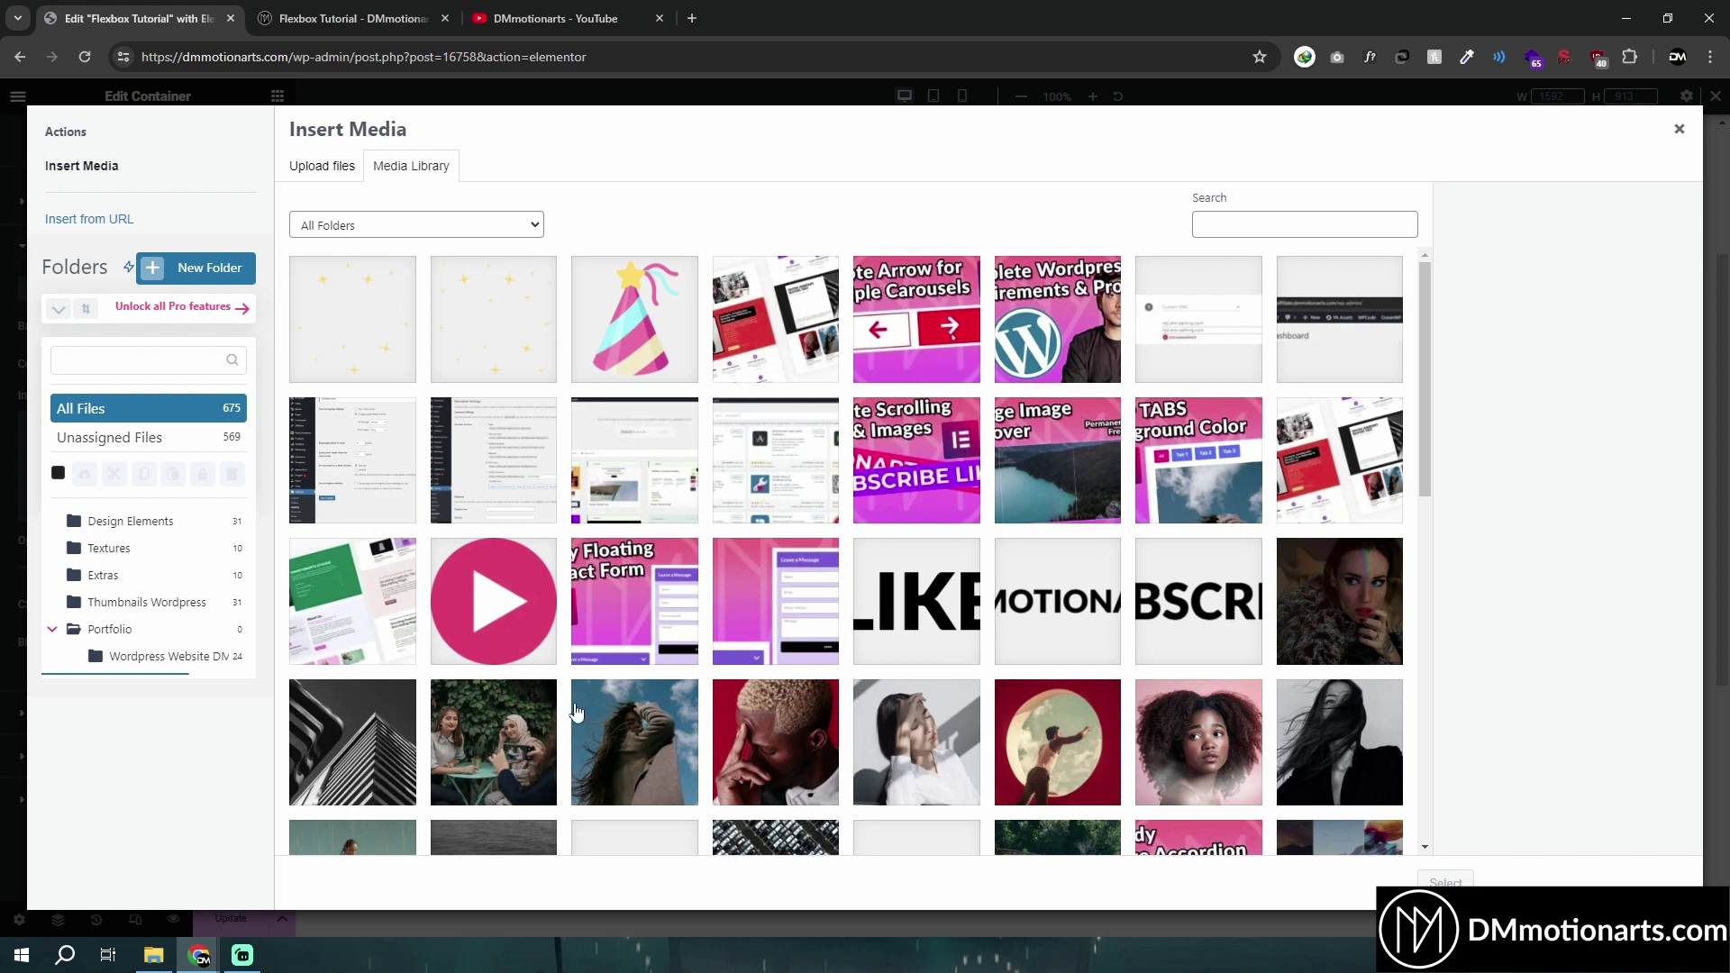
pyautogui.click(382, 749)
pyautogui.click(1421, 880)
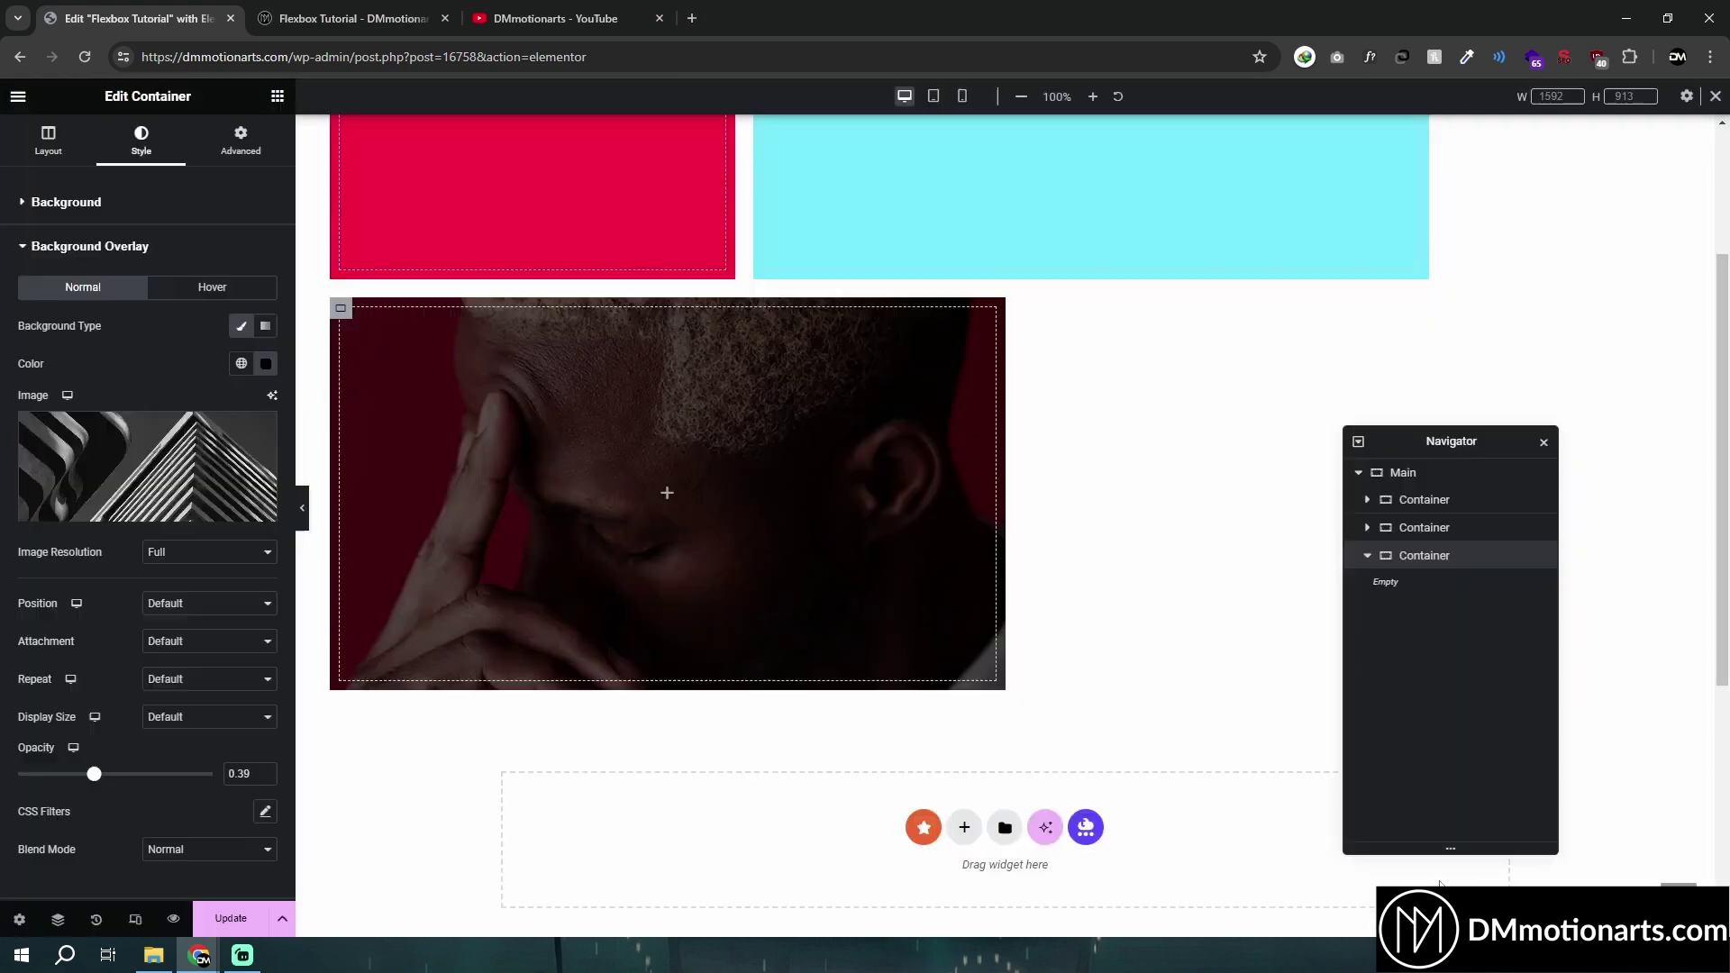
# Set the overlay's opacity to 0.34 and its image position to Center Center
pyautogui.moveTo(99, 780); pyautogui.dragTo(91, 787)
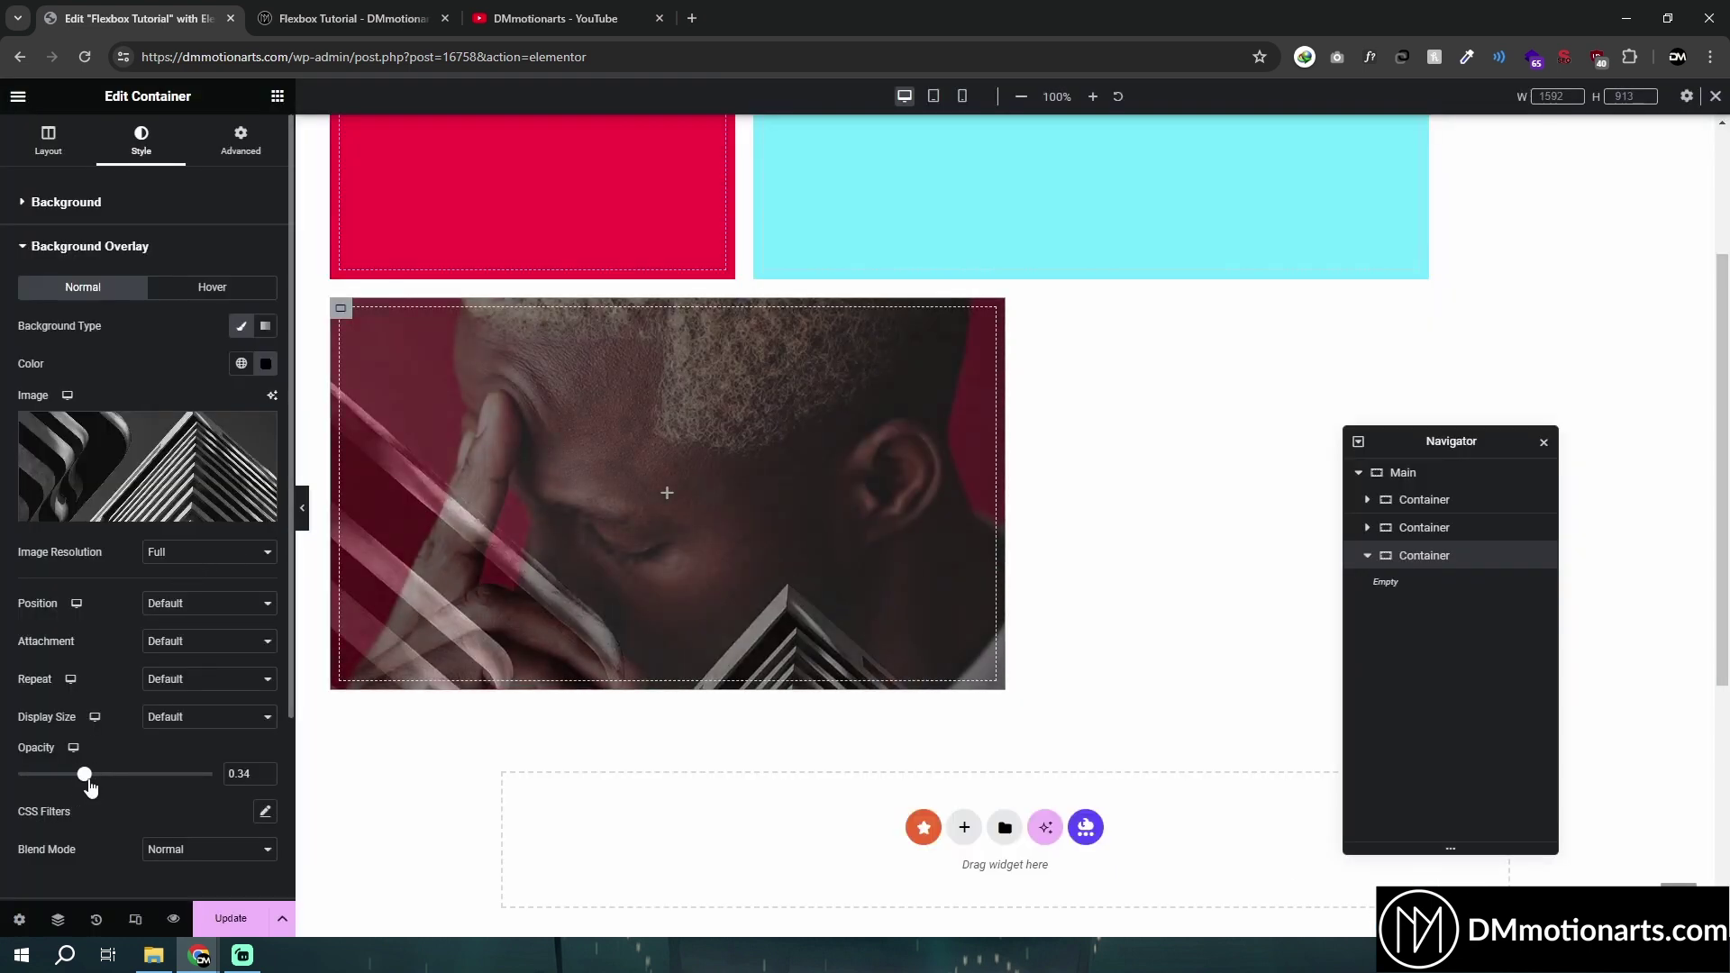
pyautogui.click(186, 603)
pyautogui.click(180, 620)
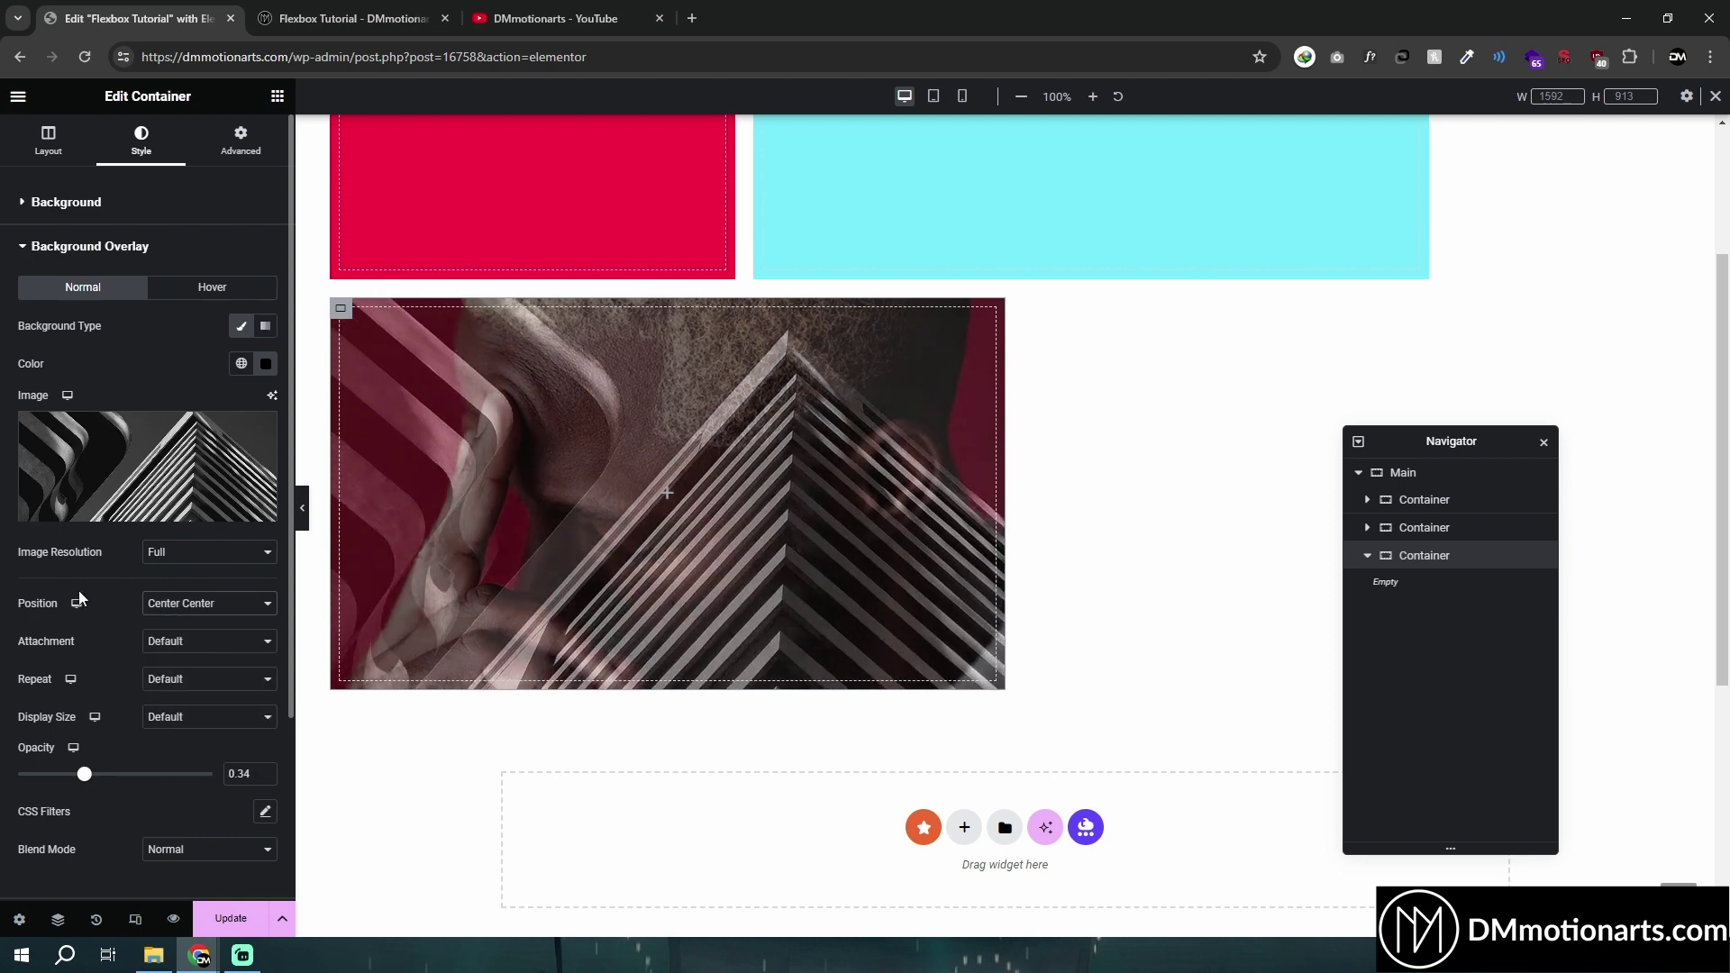
# Try several blend modes on the background overlay, including Screen, and return it to Normal
pyautogui.scroll(-2, 110, 681)
pyautogui.click(204, 674)
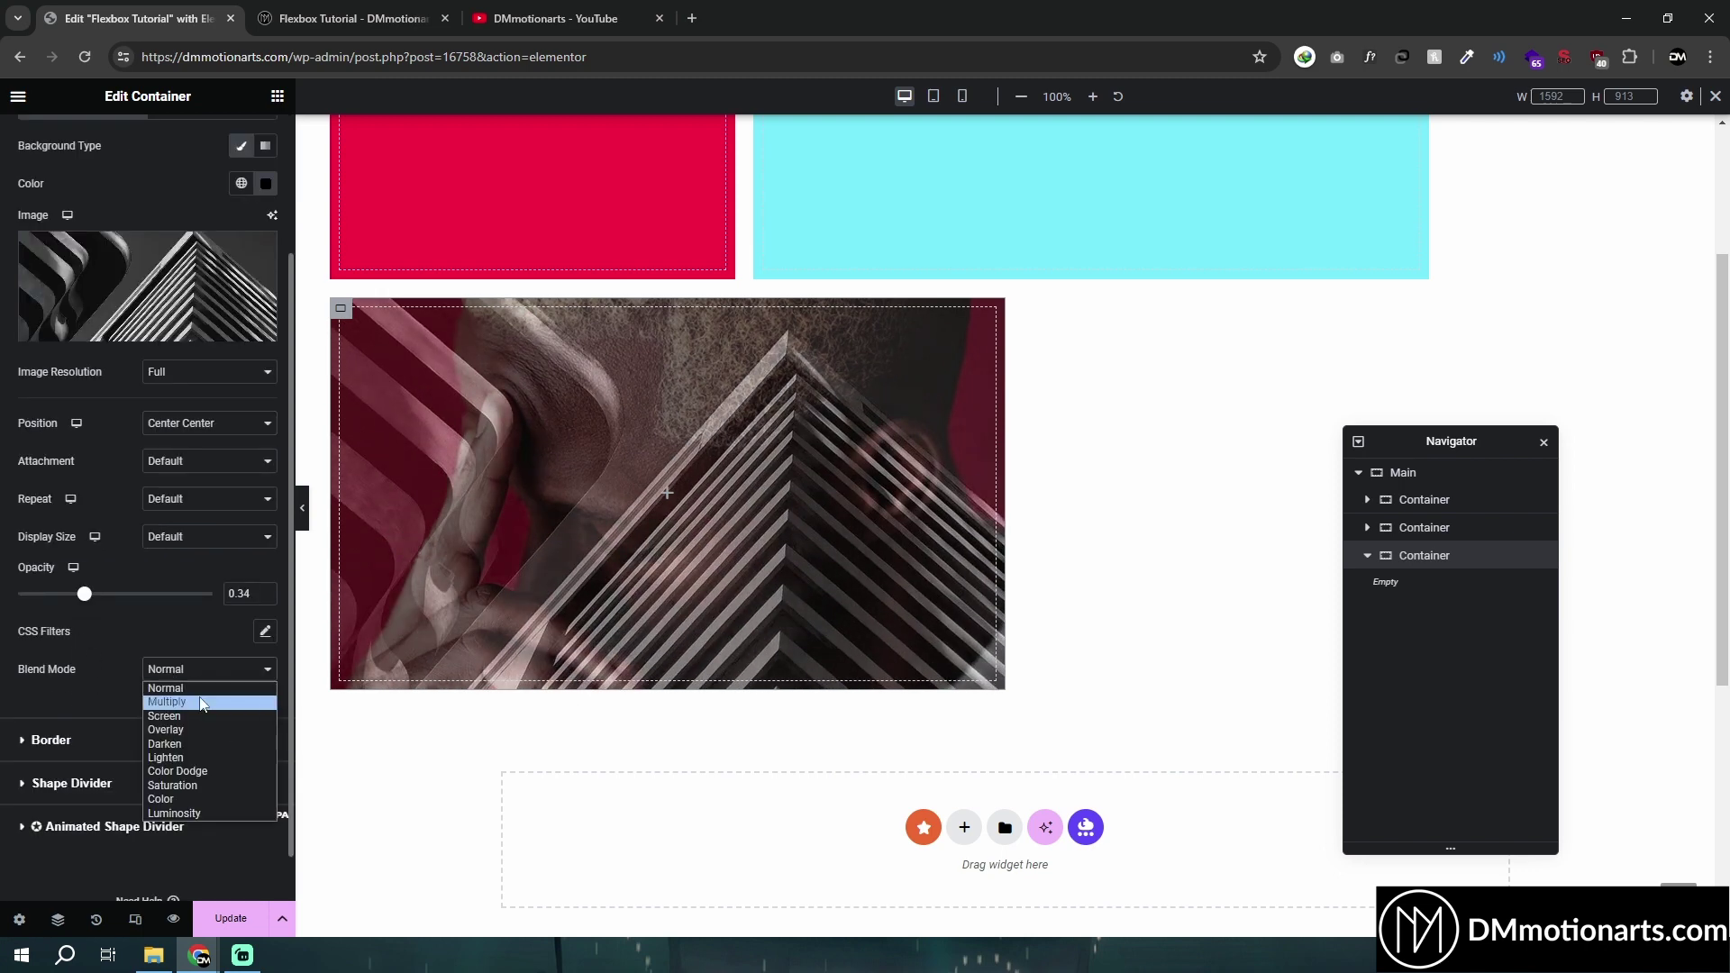
pyautogui.click(206, 711)
pyautogui.click(211, 678)
pyautogui.click(200, 727)
pyautogui.click(214, 685)
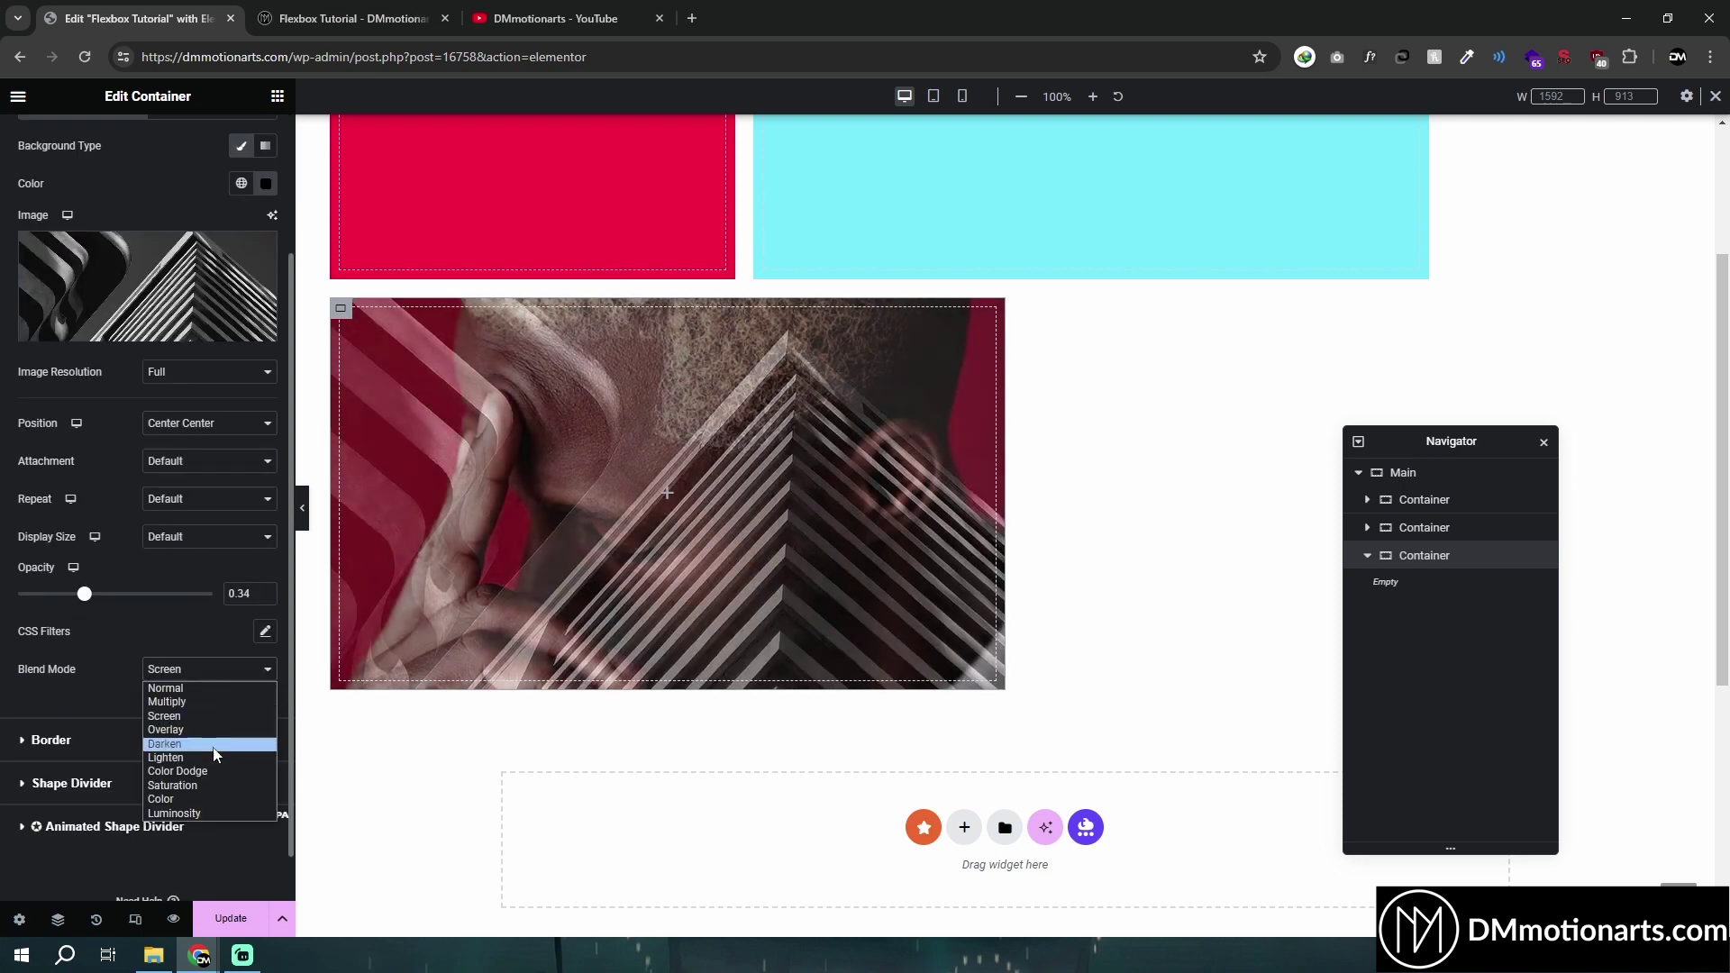
pyautogui.click(204, 729)
pyautogui.click(221, 681)
pyautogui.click(214, 689)
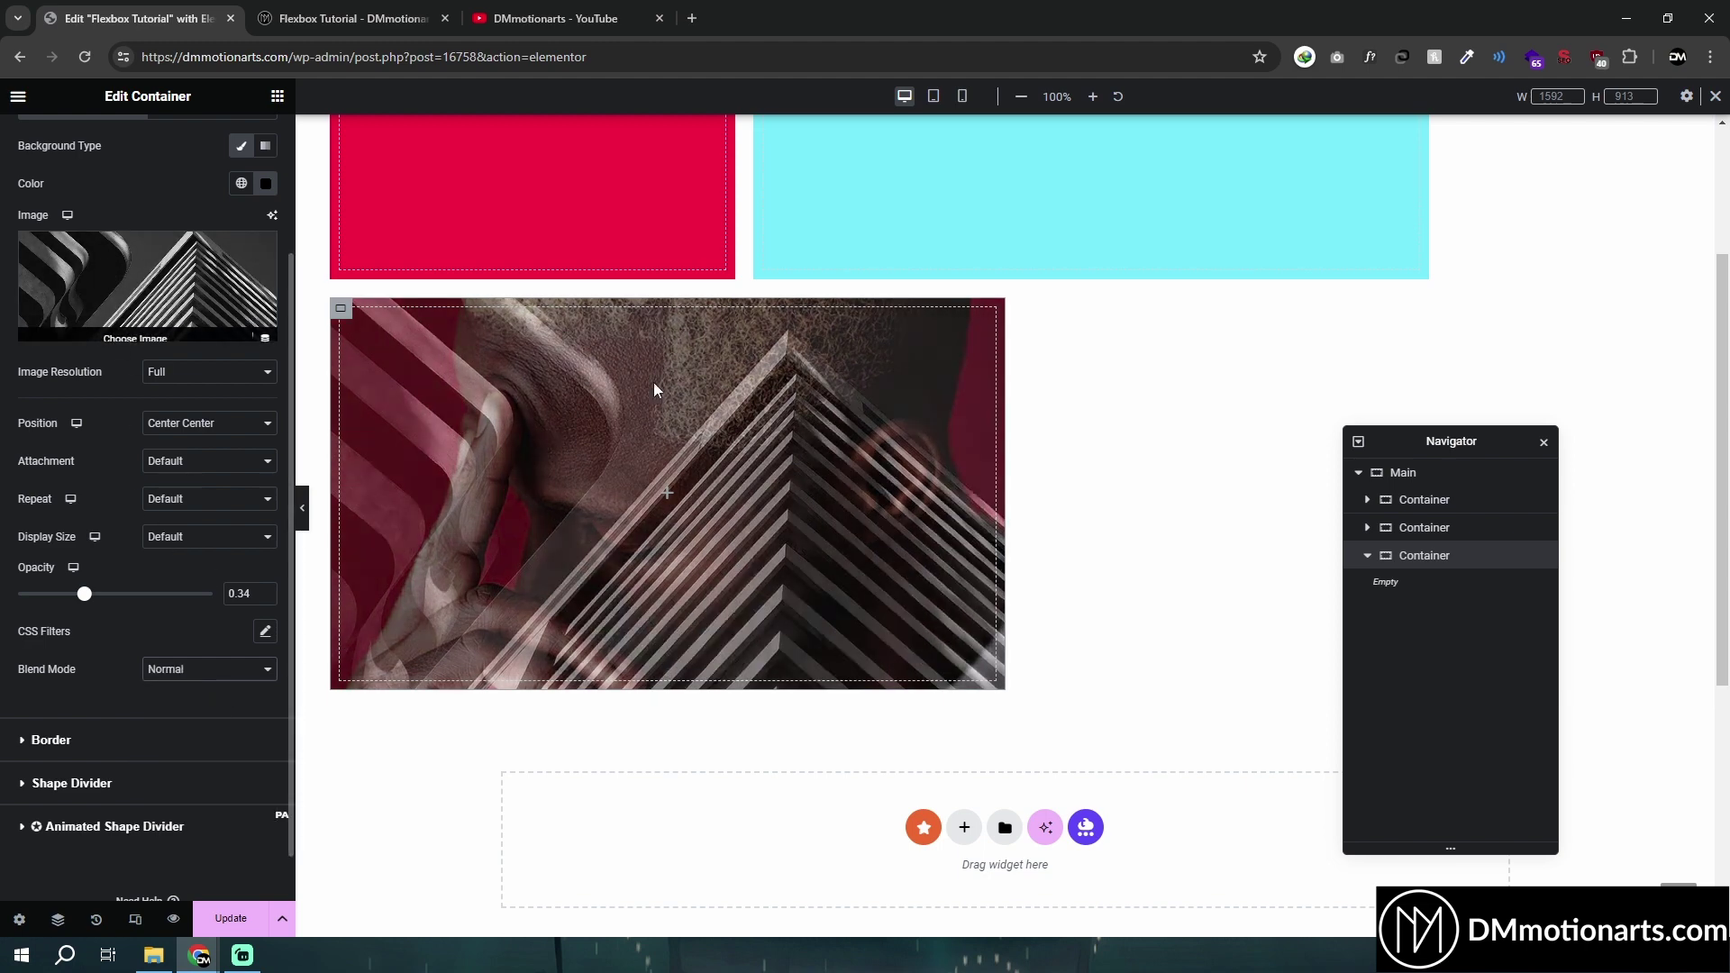
pyautogui.click(193, 669)
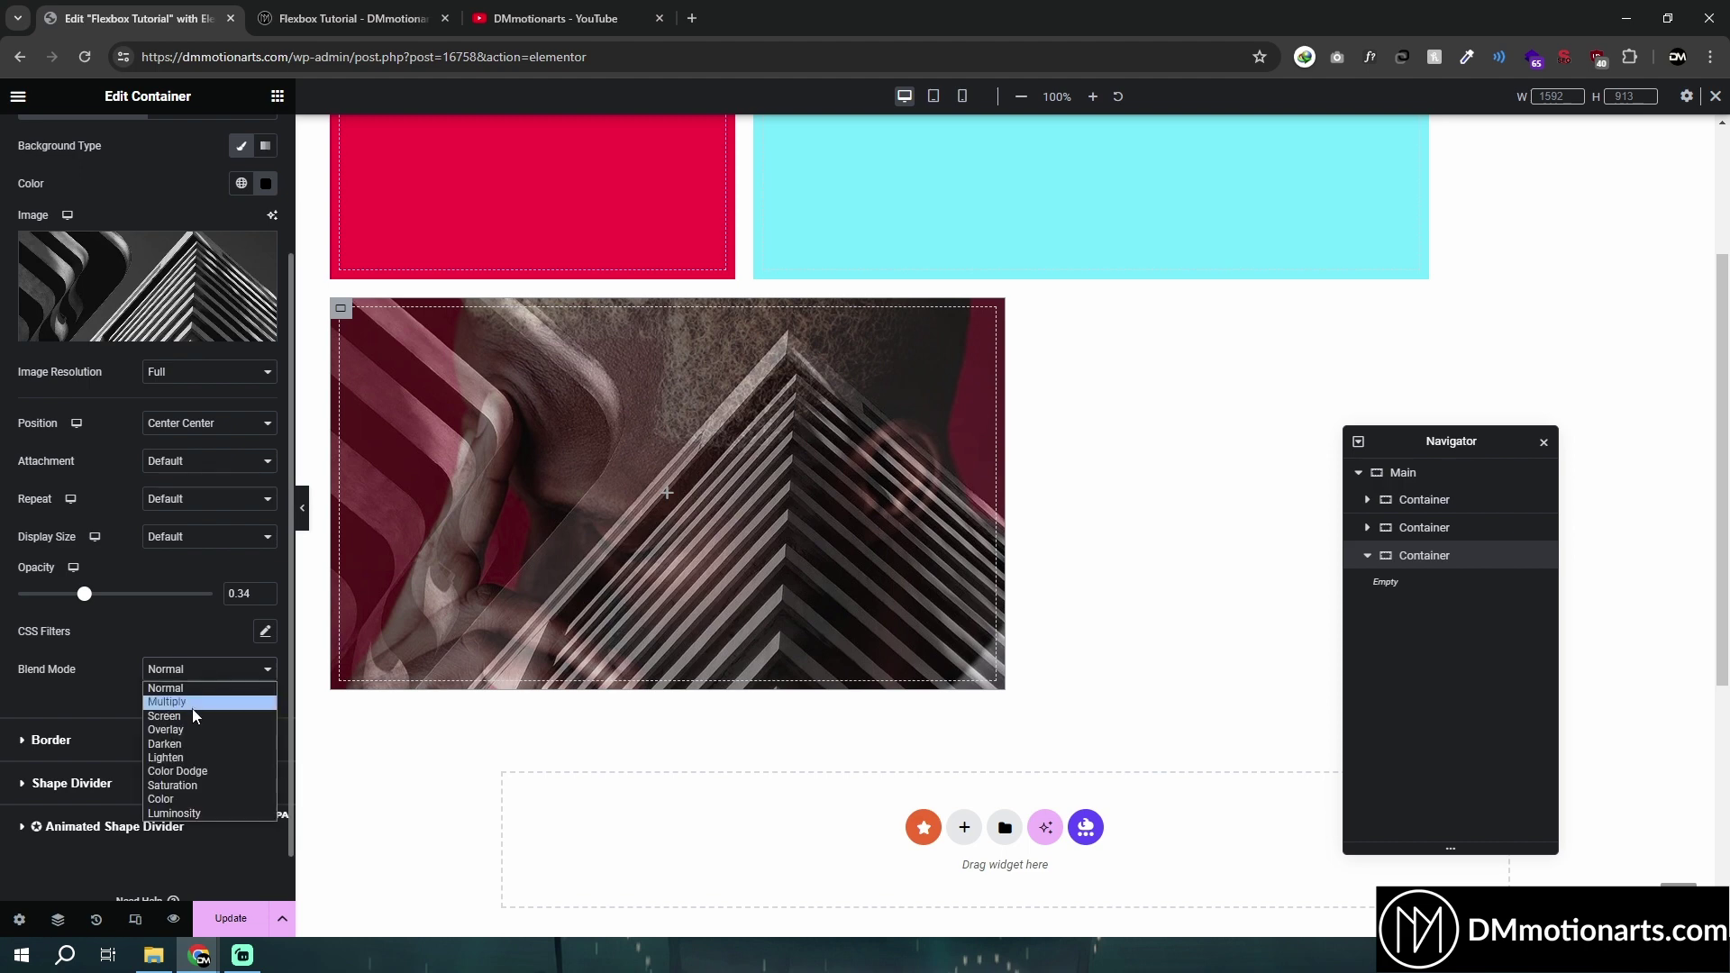
pyautogui.click(211, 676)
# Try overlay CSS filters with blur 5.2, brightness 85, saturation 149 and hue 207, and reset them
pyautogui.click(265, 630)
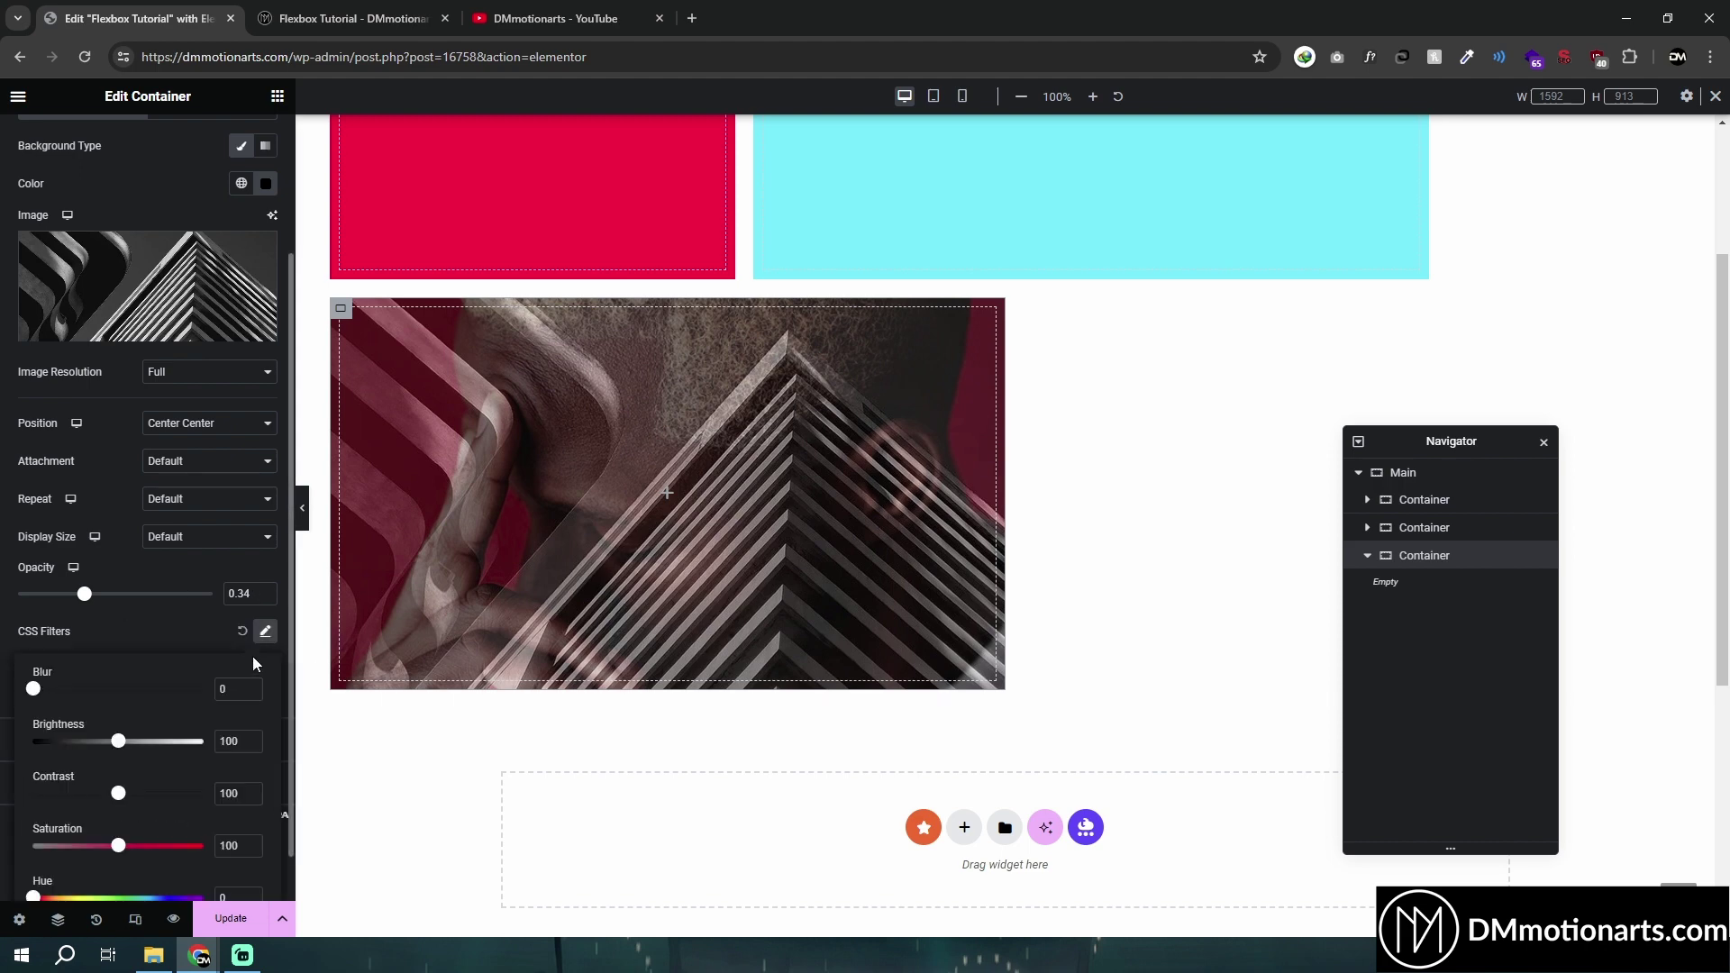
pyautogui.scroll(-1, 97, 662)
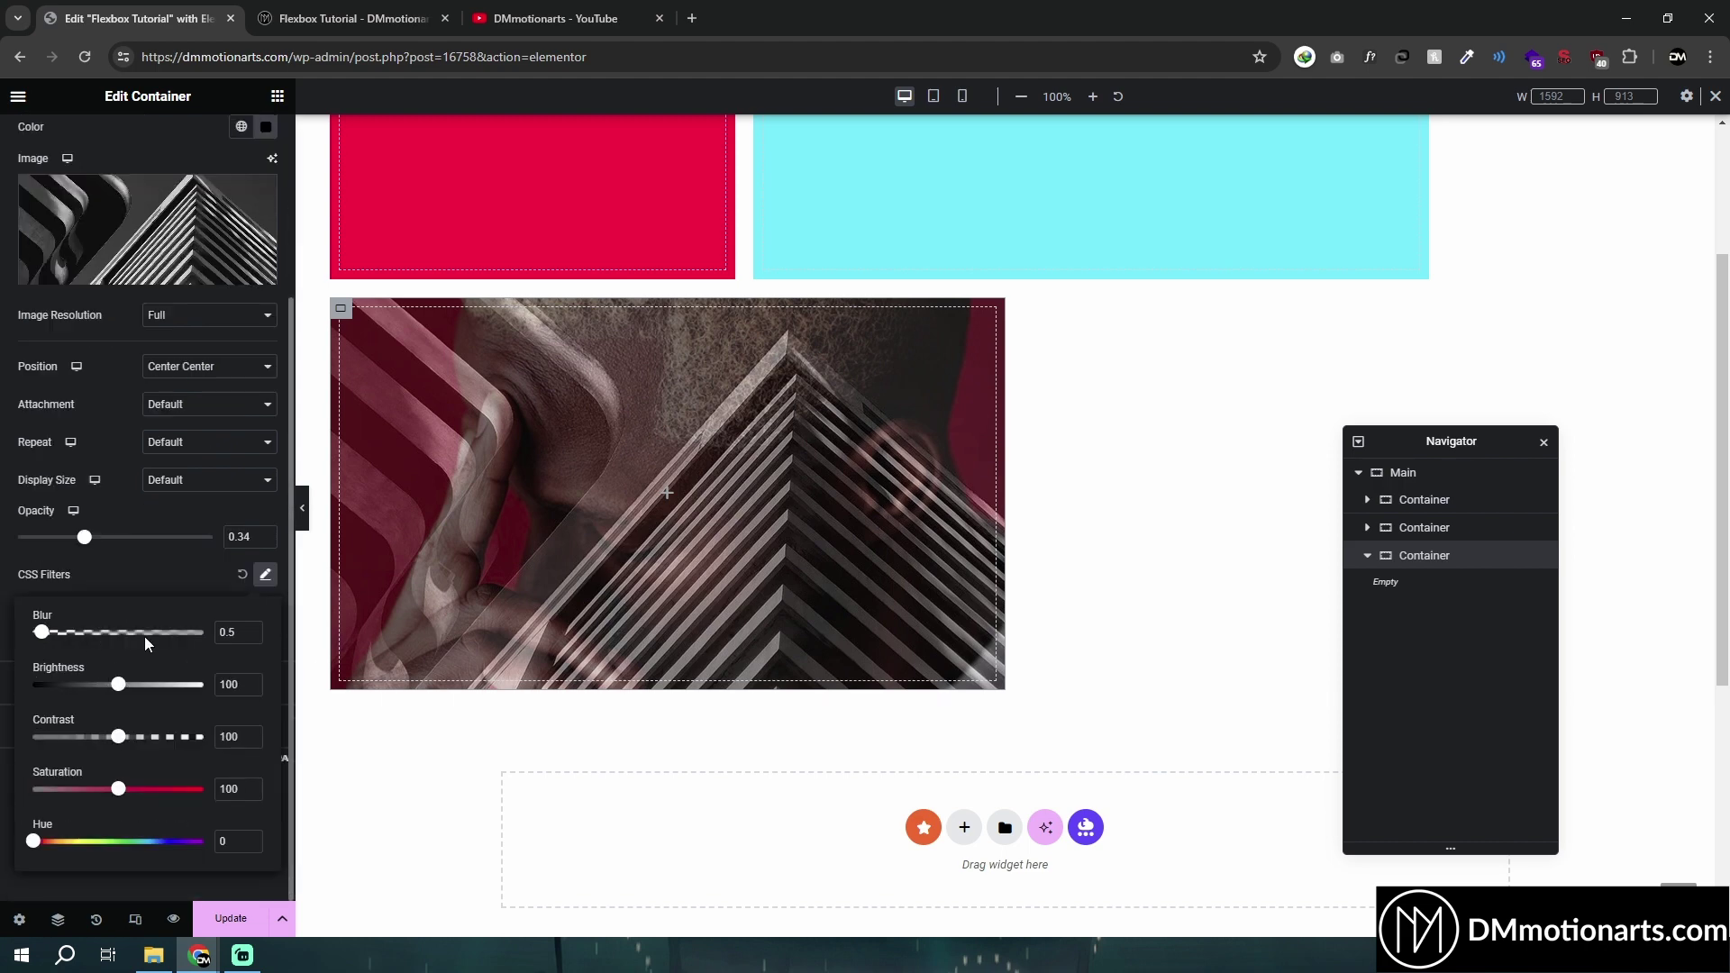
pyautogui.moveTo(42, 631); pyautogui.dragTo(105, 687)
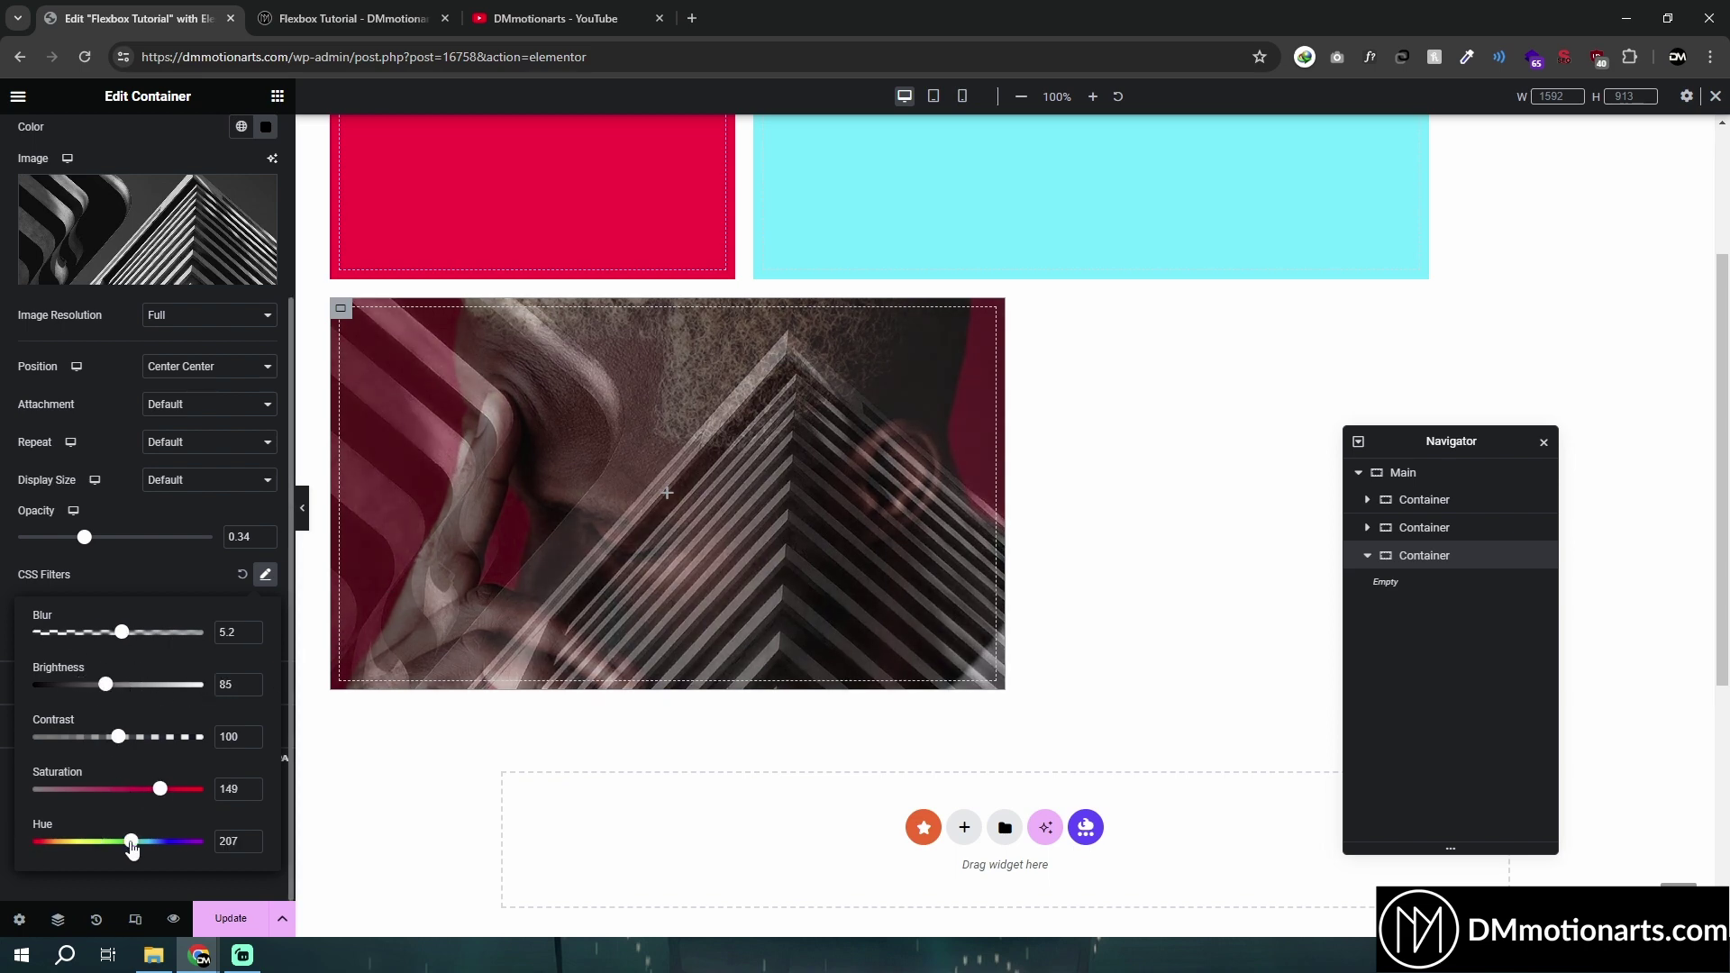
pyautogui.click(242, 577)
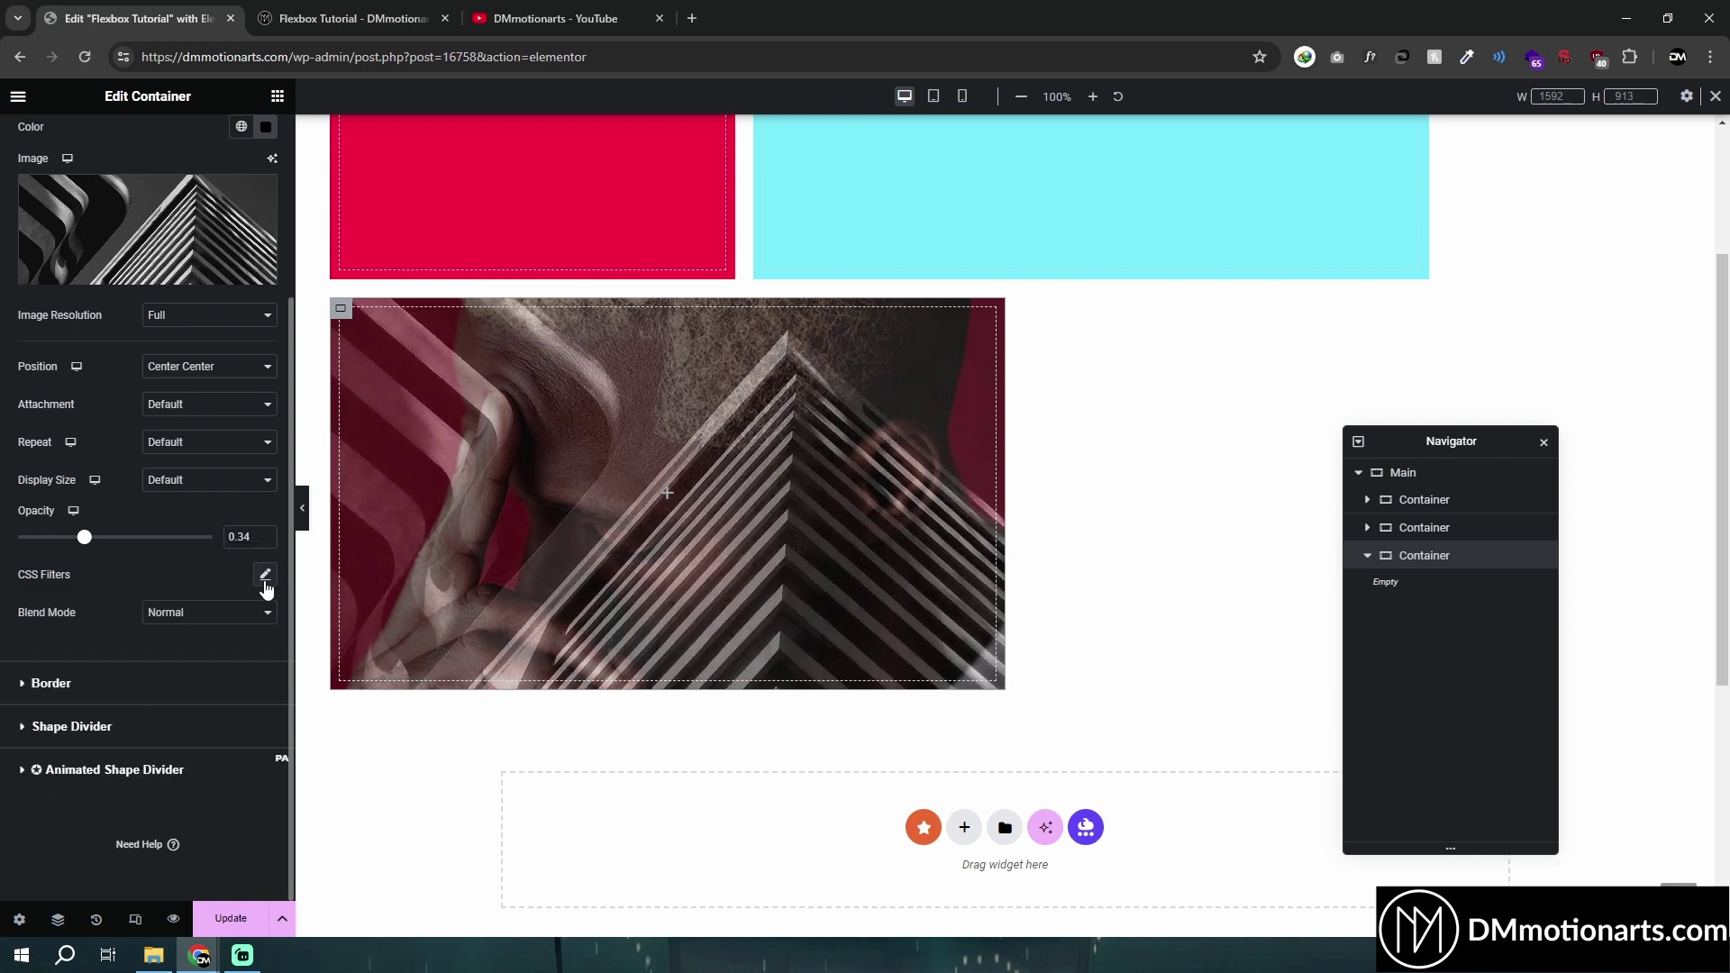
# Replace the overlay image with the crumpled white paper from the Textures folder and set the blend mode to Multiply
pyautogui.click(194, 613)
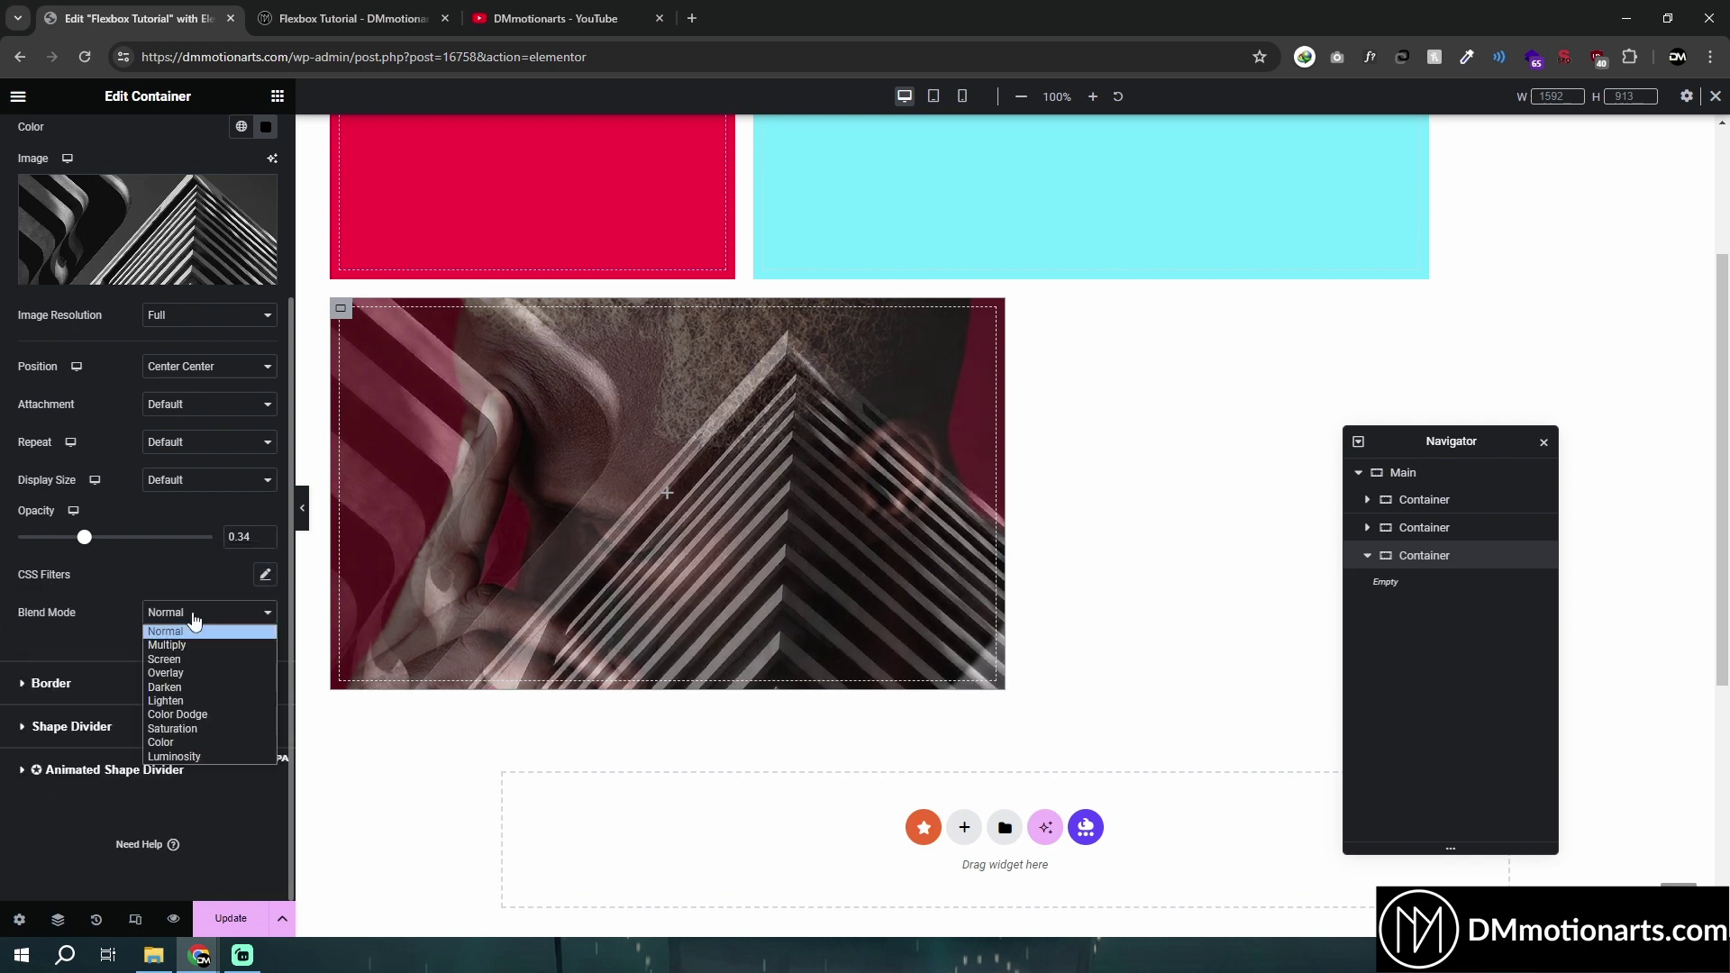
pyautogui.click(194, 620)
pyautogui.click(115, 200)
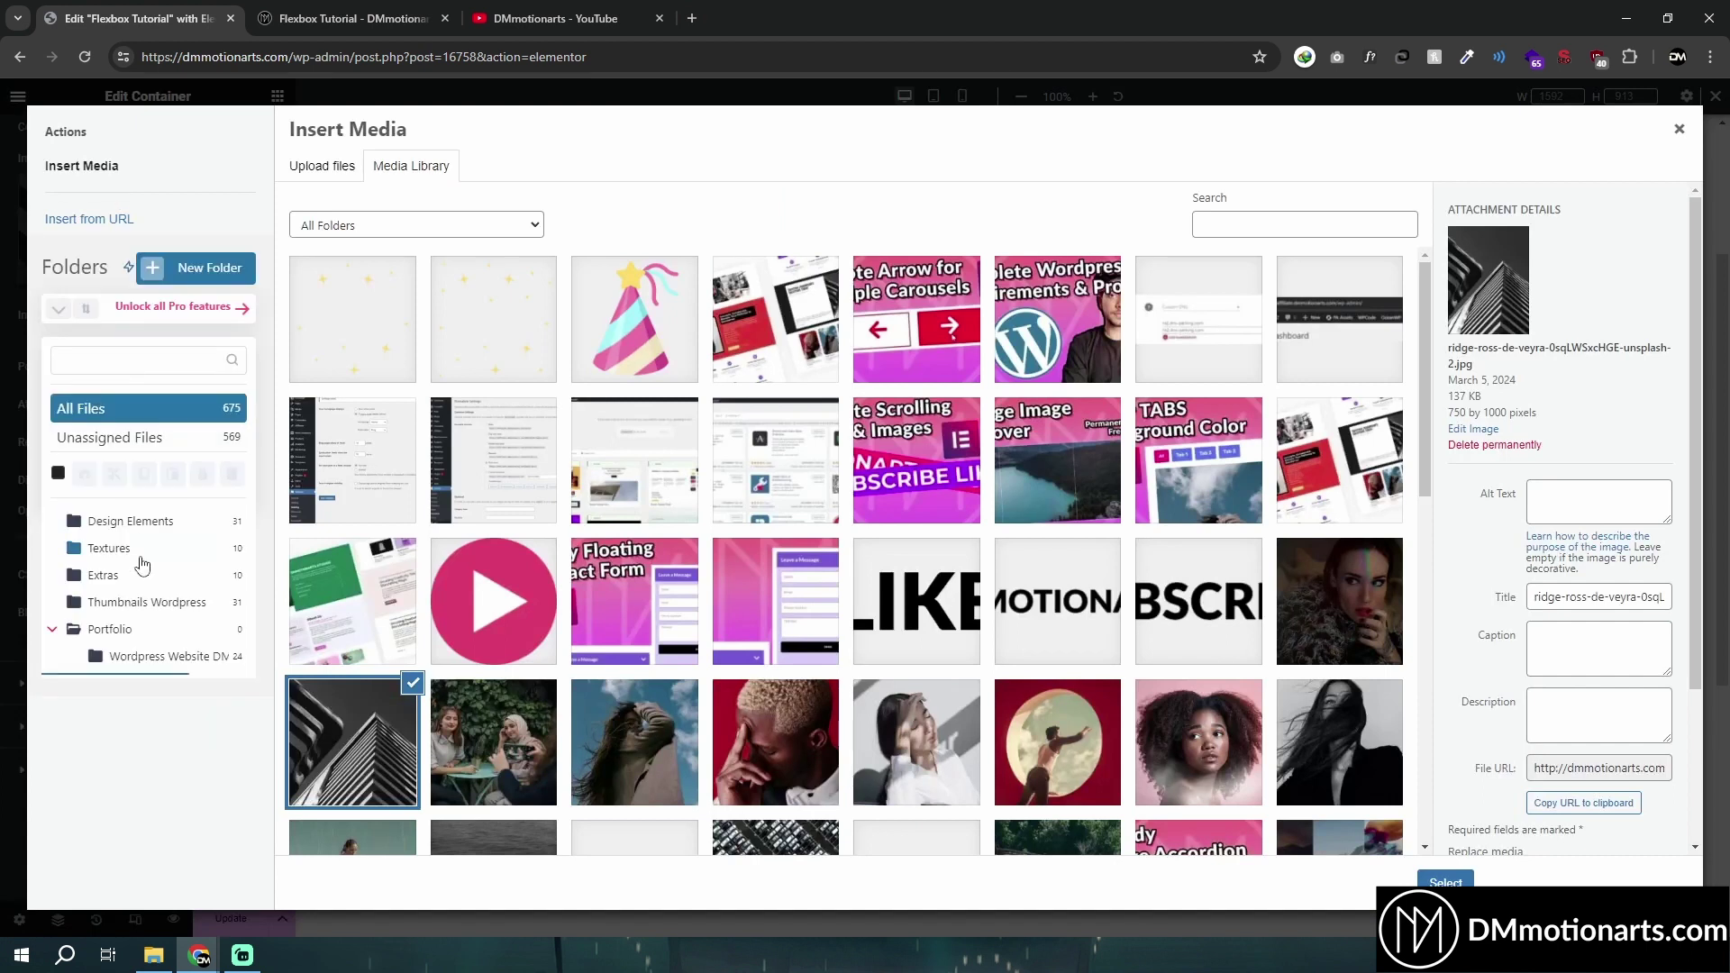
pyautogui.click(132, 552)
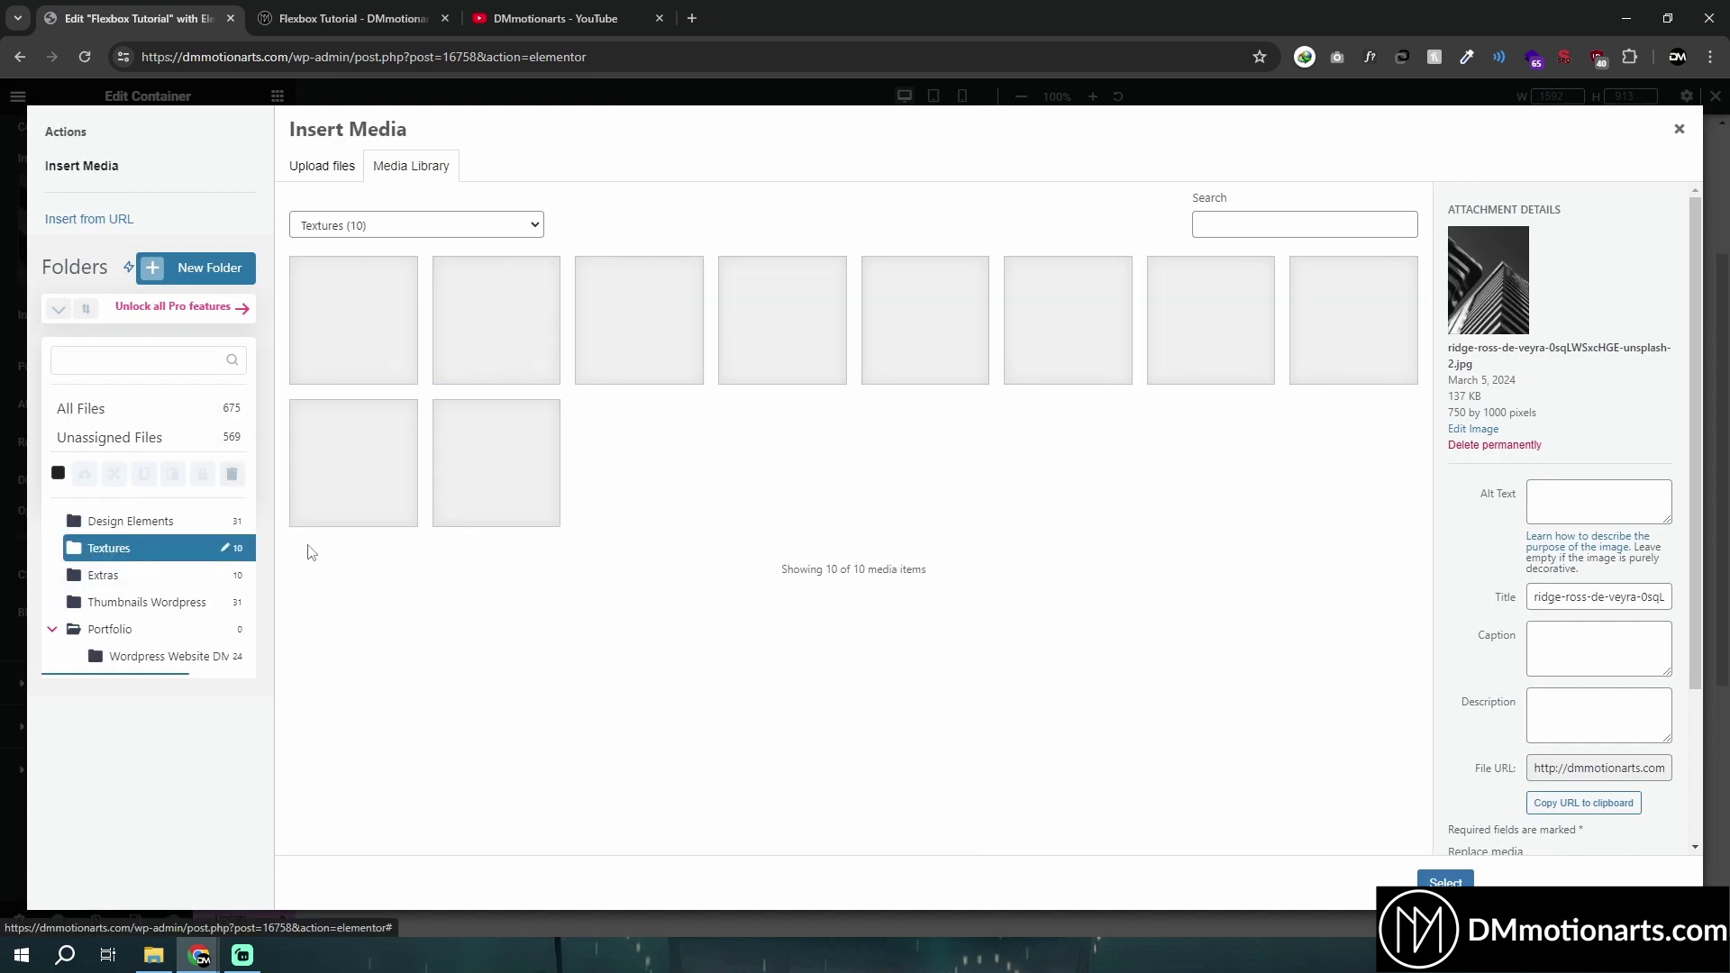
pyautogui.click(529, 371)
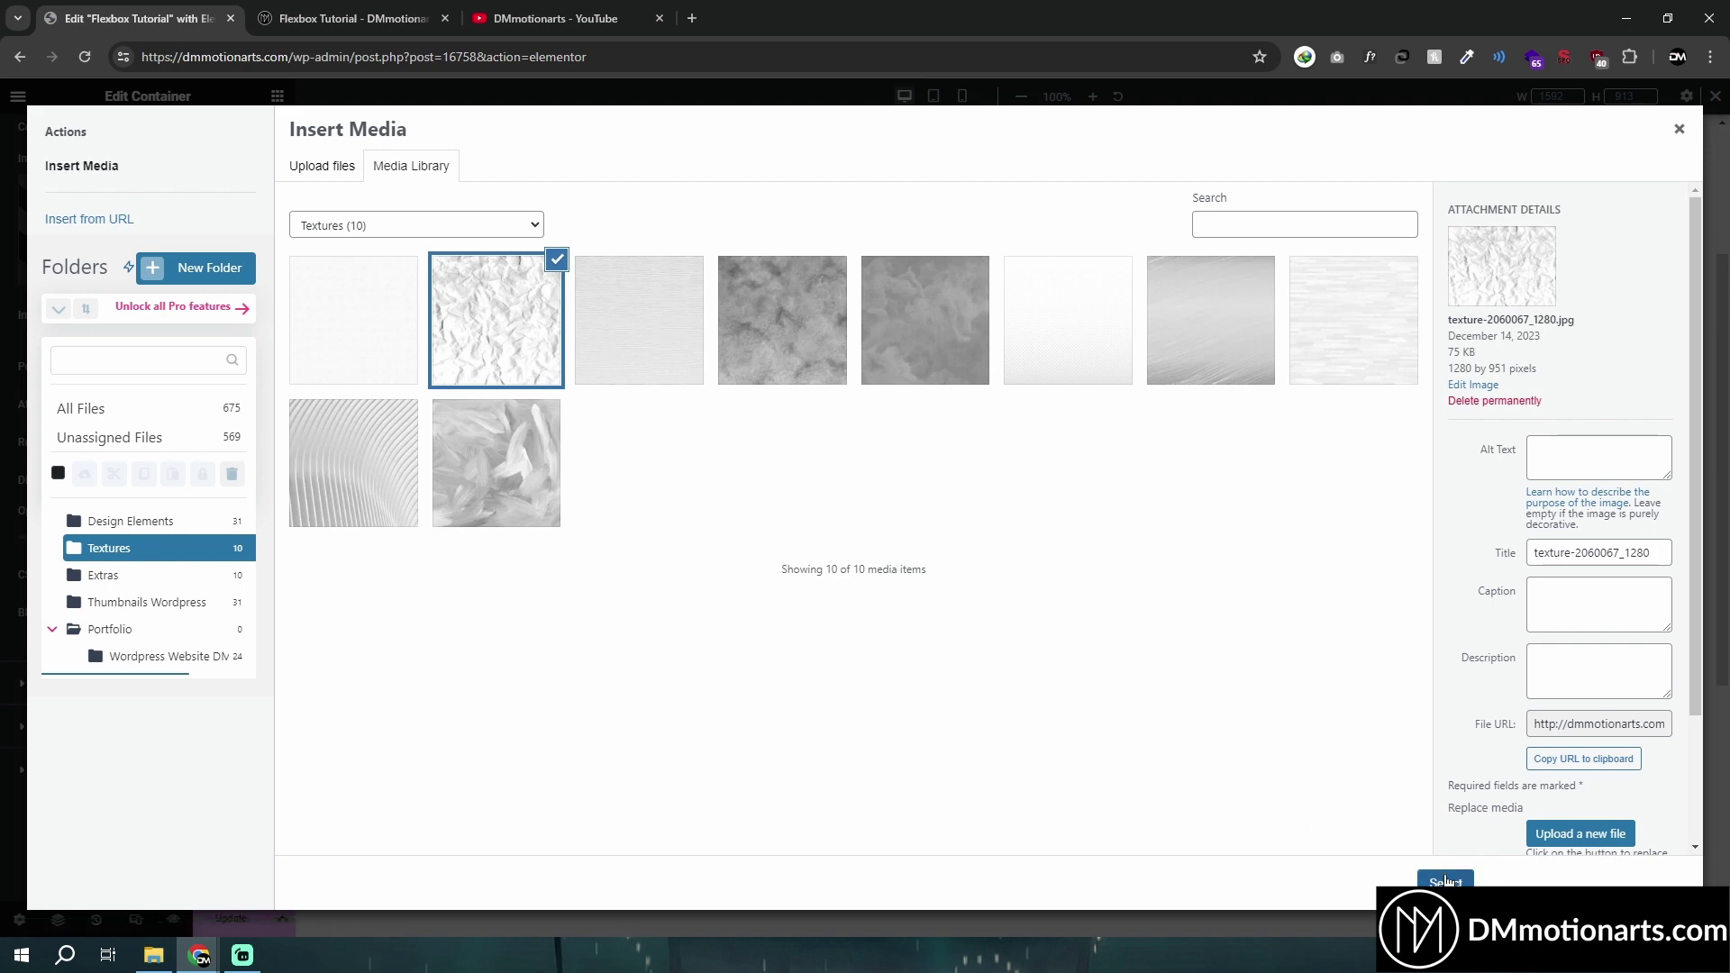
pyautogui.click(1445, 881)
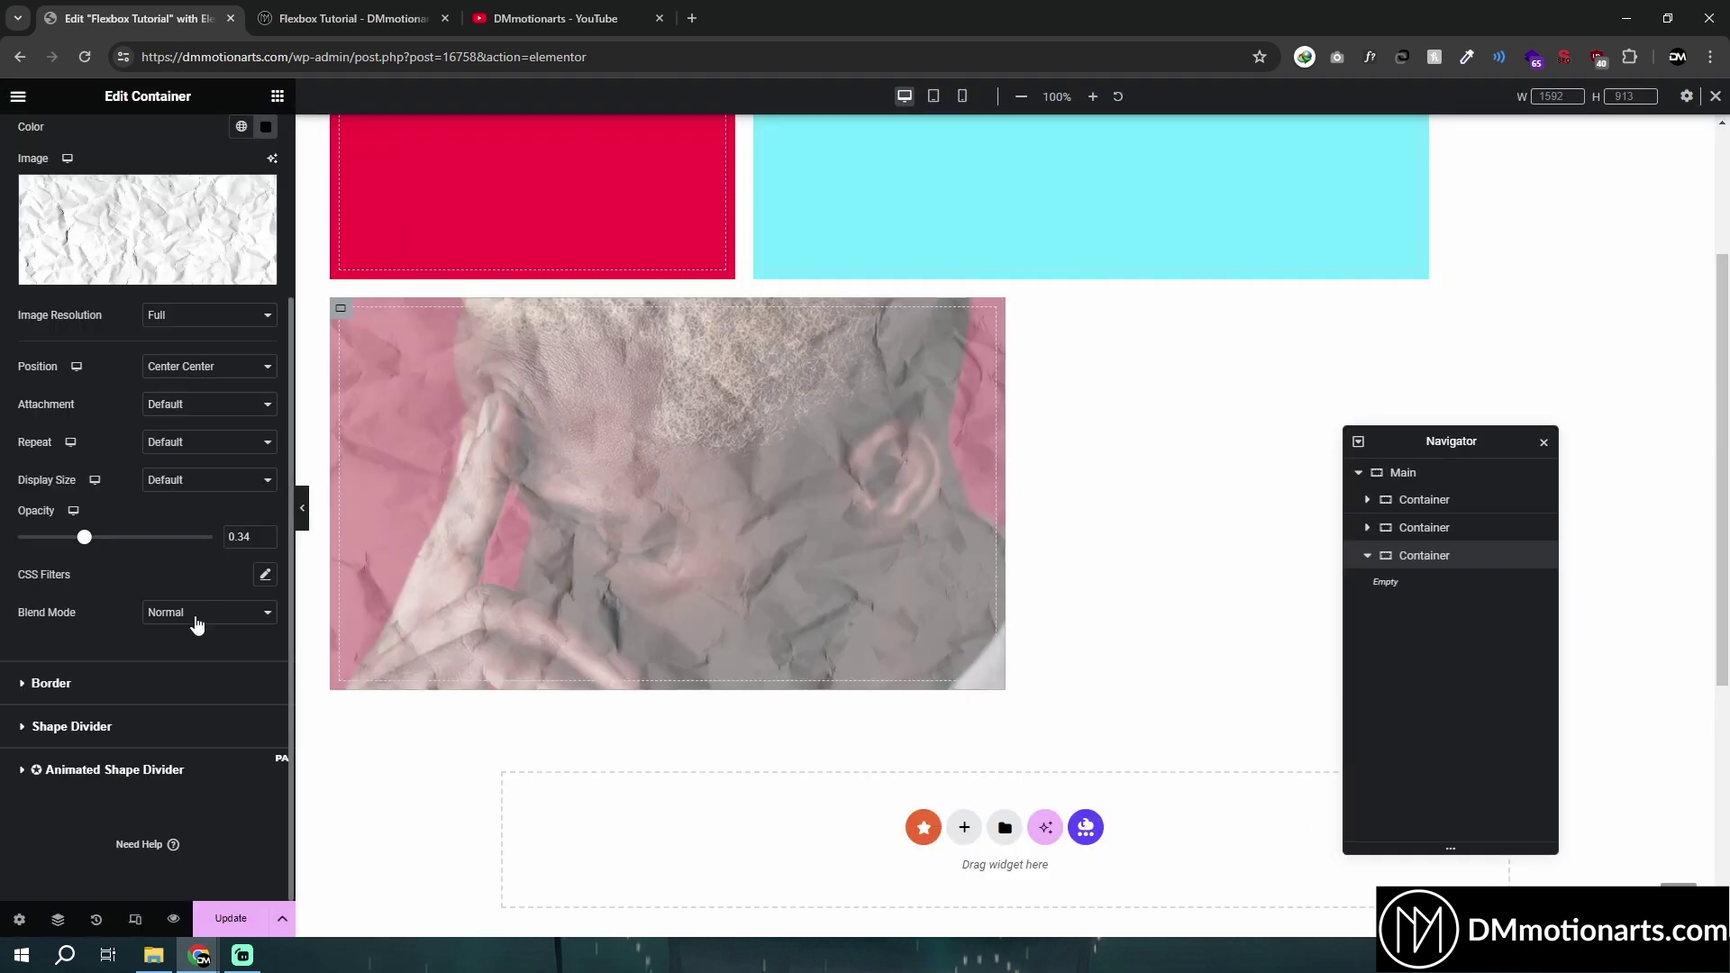
pyautogui.click(197, 621)
pyautogui.click(191, 641)
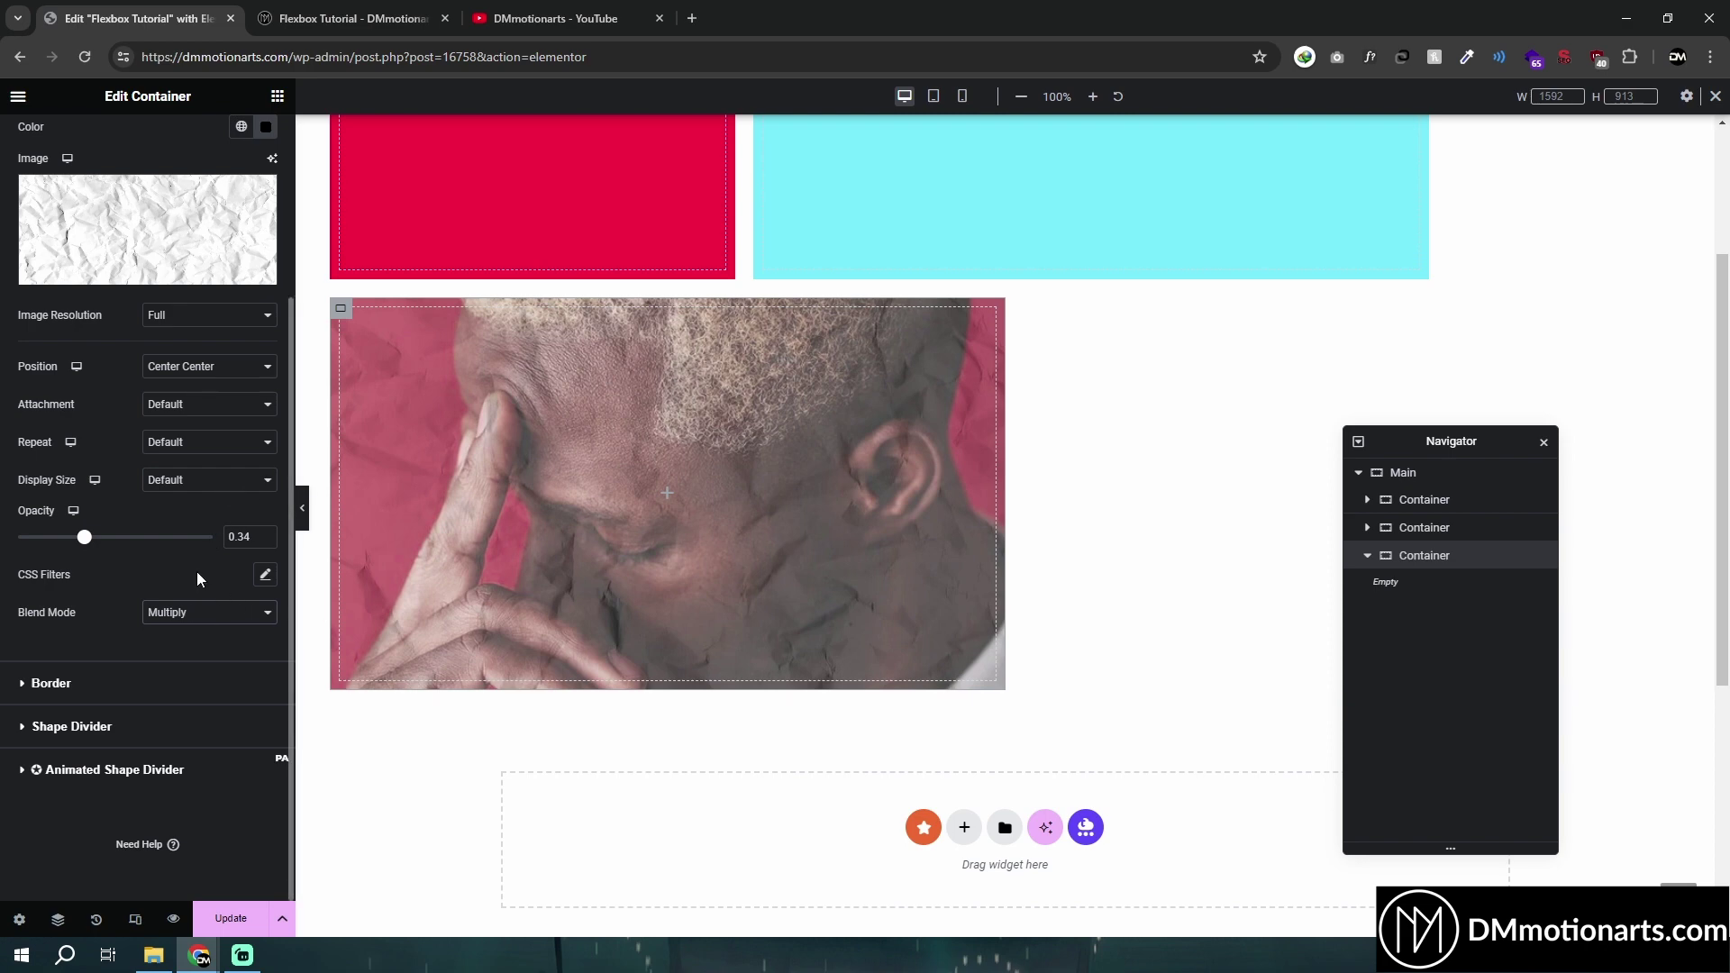
# Try a gradient as the background overlay type and switch it back to Classic
pyautogui.scroll(1, 186, 369)
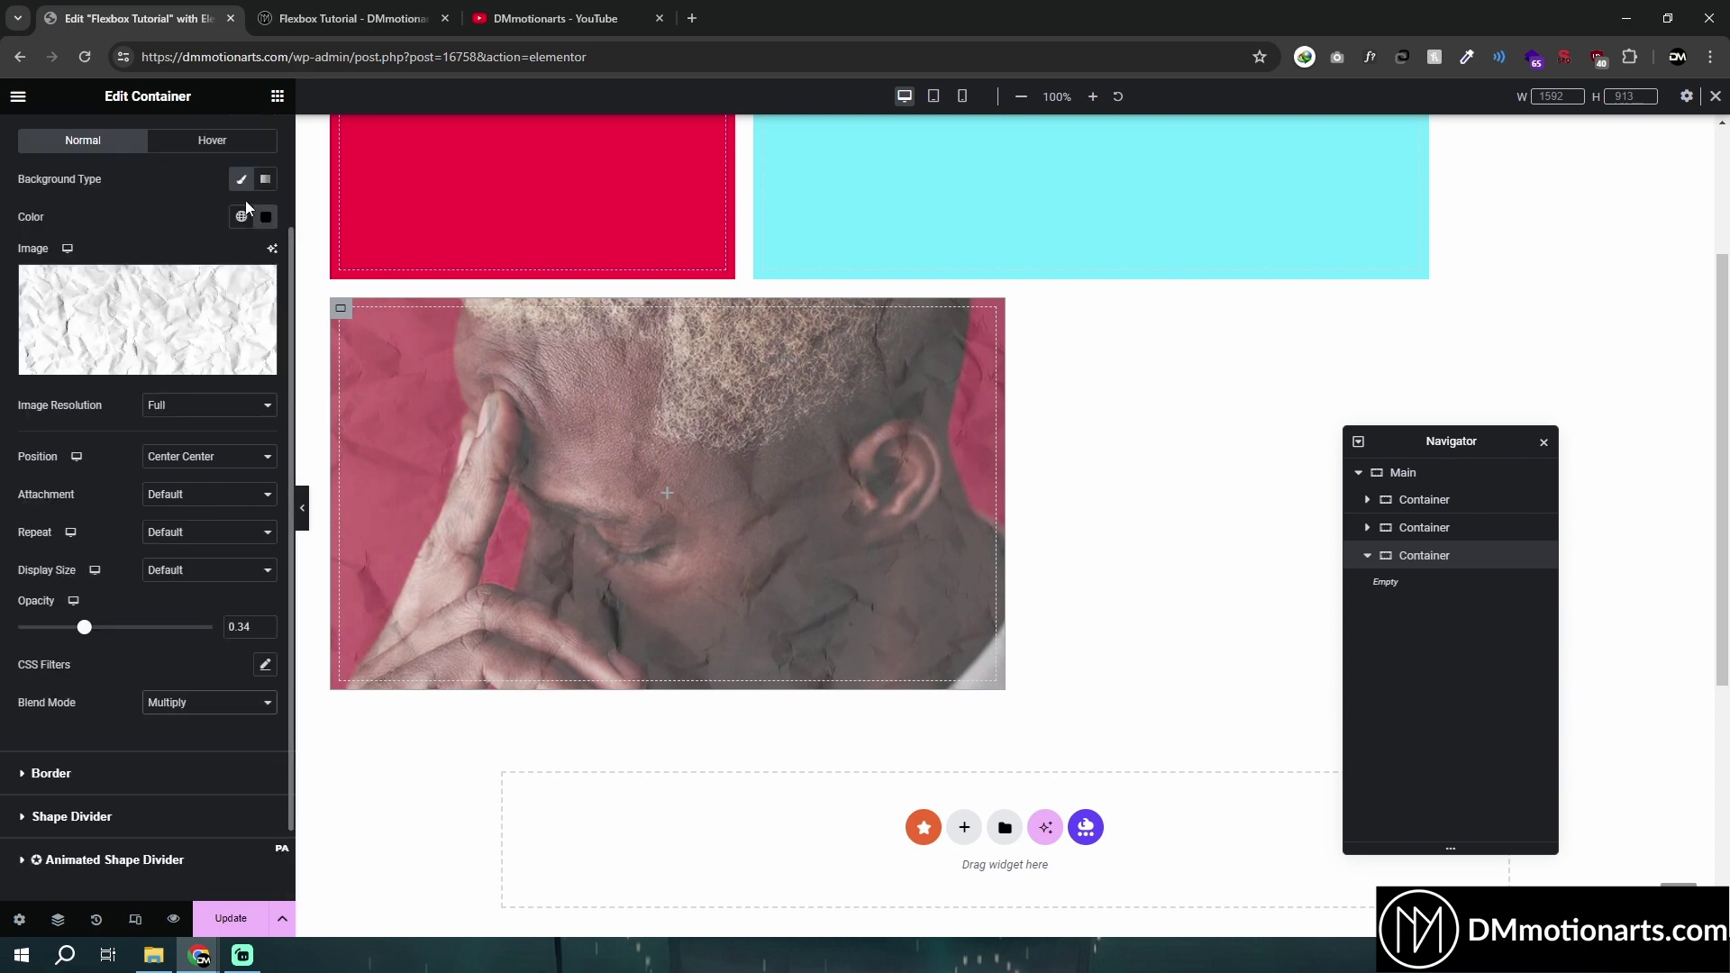
pyautogui.click(263, 183)
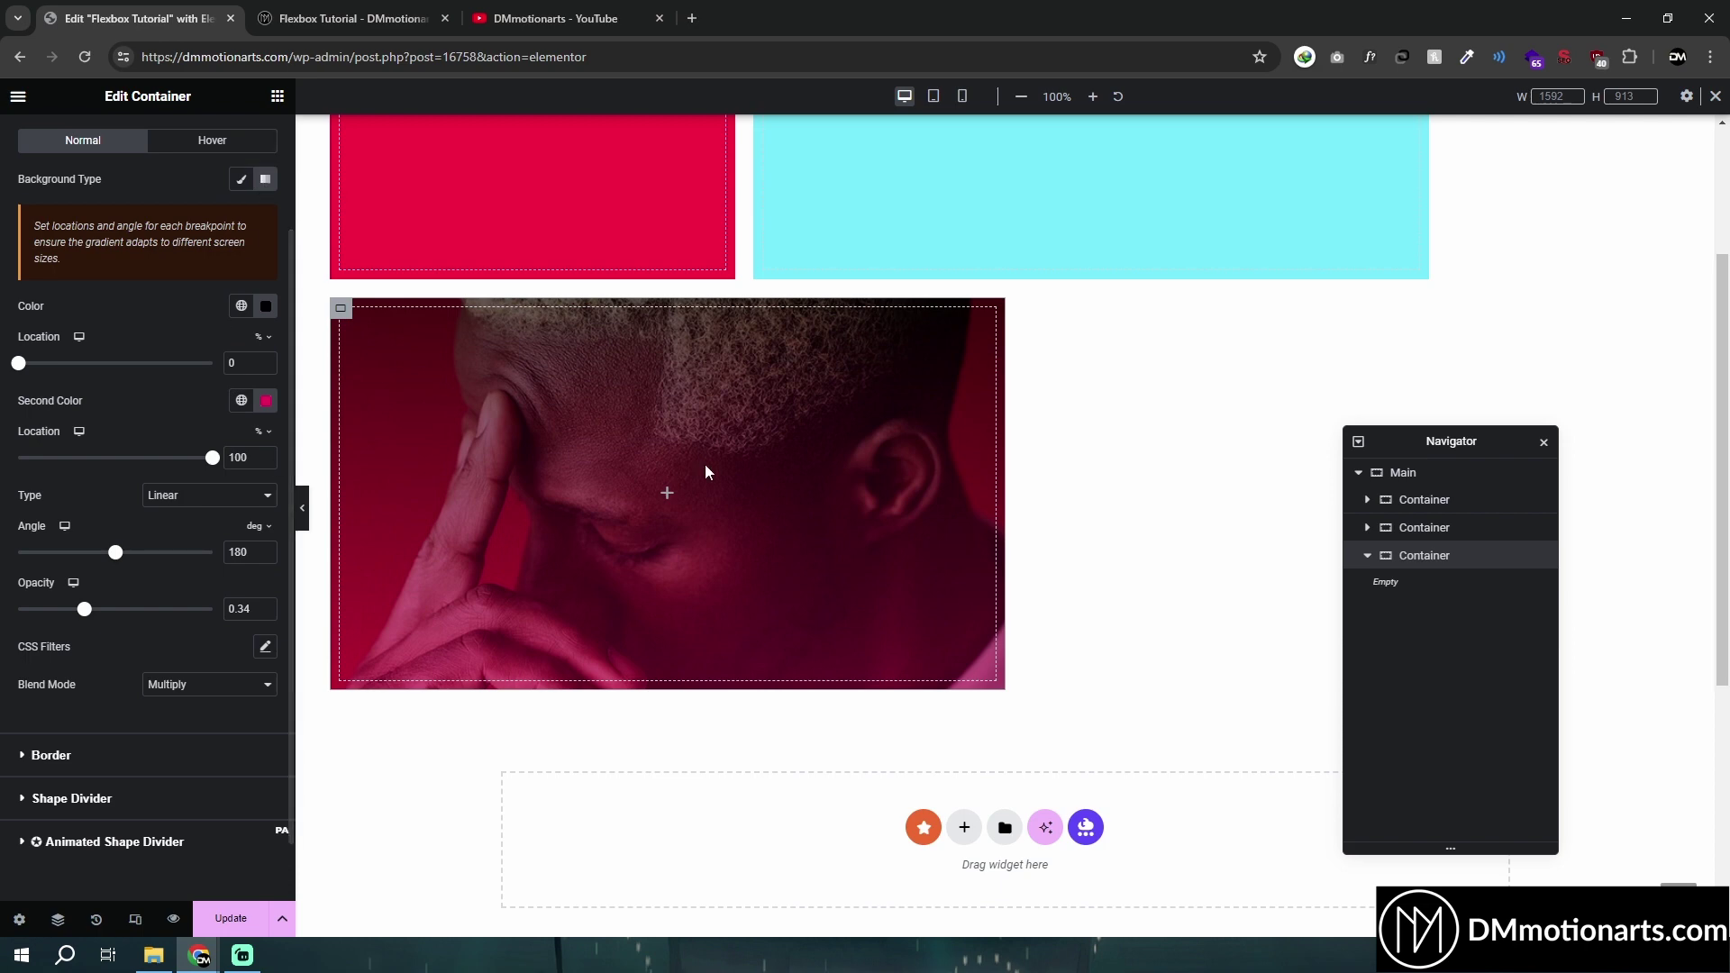
pyautogui.scroll(2, 248, 354)
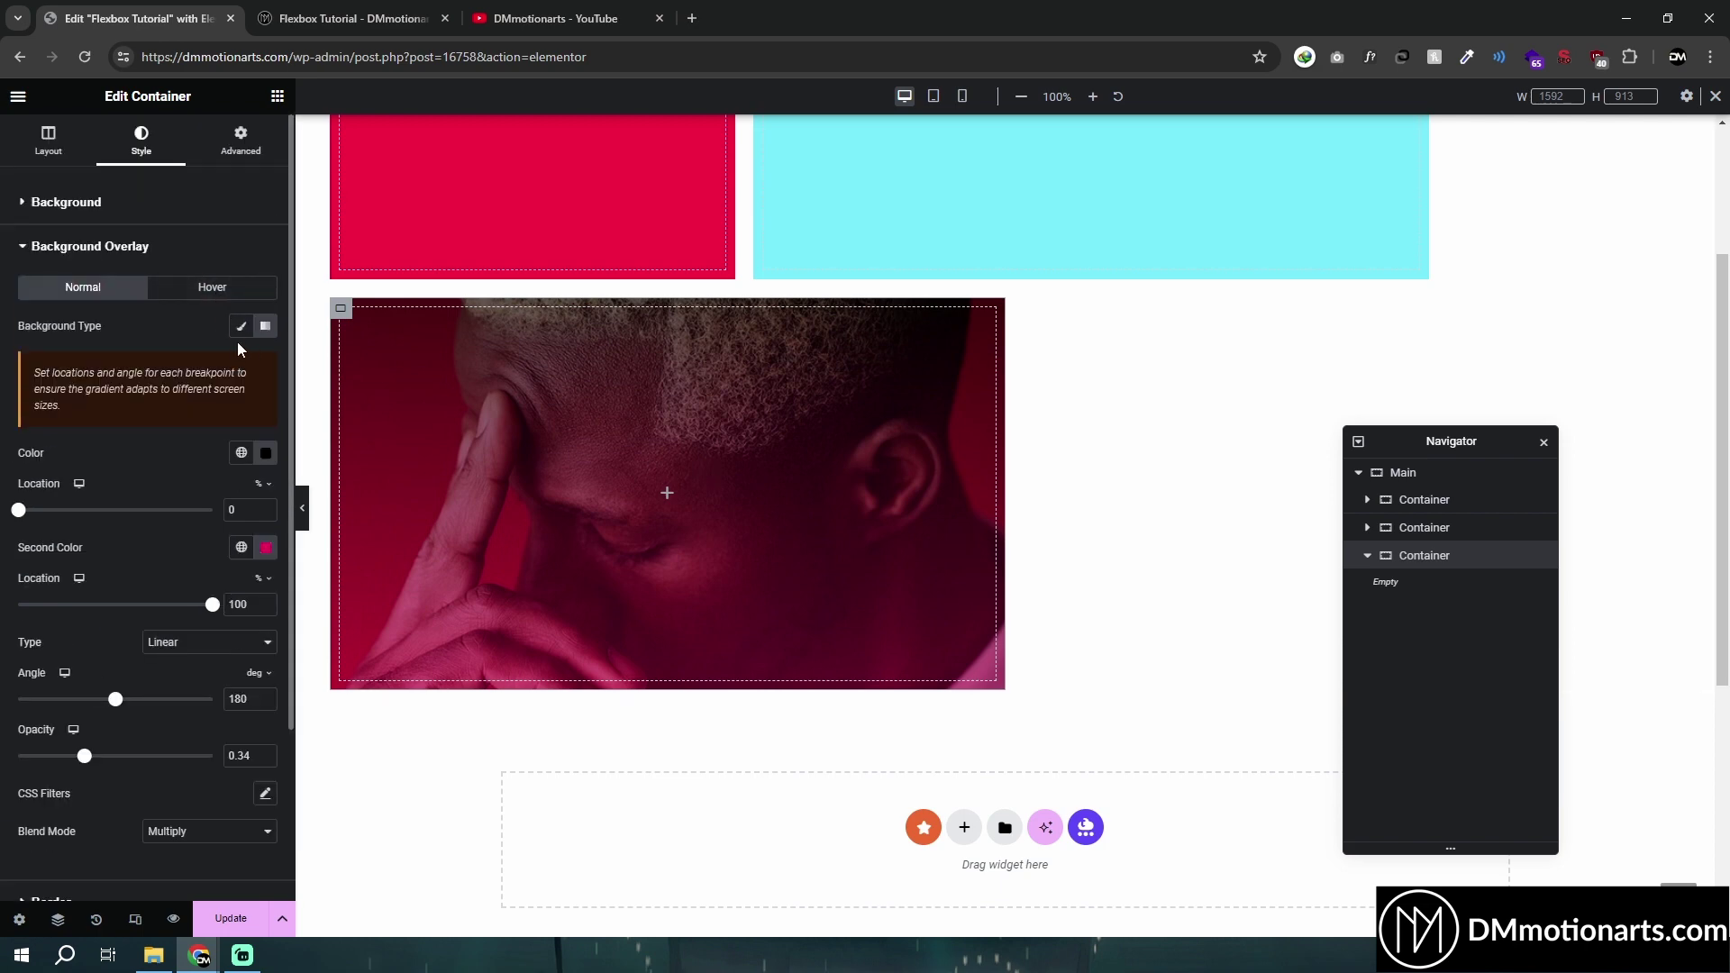
pyautogui.click(241, 326)
# Change the container's normal background type to Gradient beneath the paper texture overlay
pyautogui.click(40, 246)
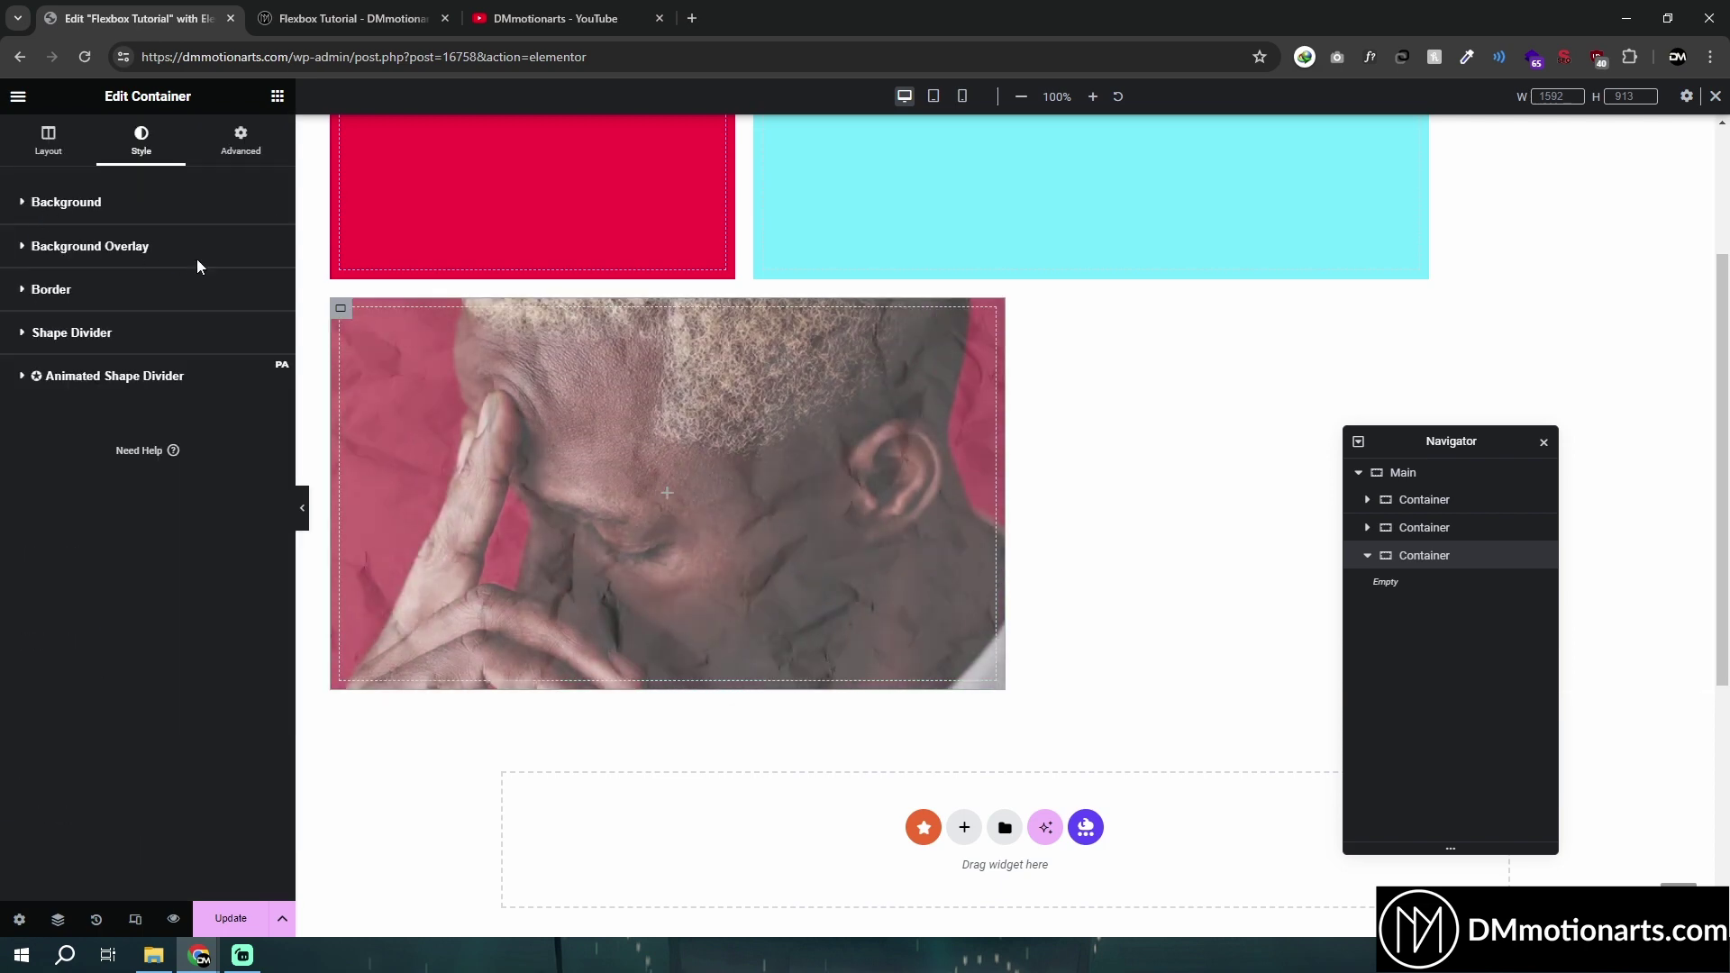
pyautogui.click(189, 202)
pyautogui.click(217, 282)
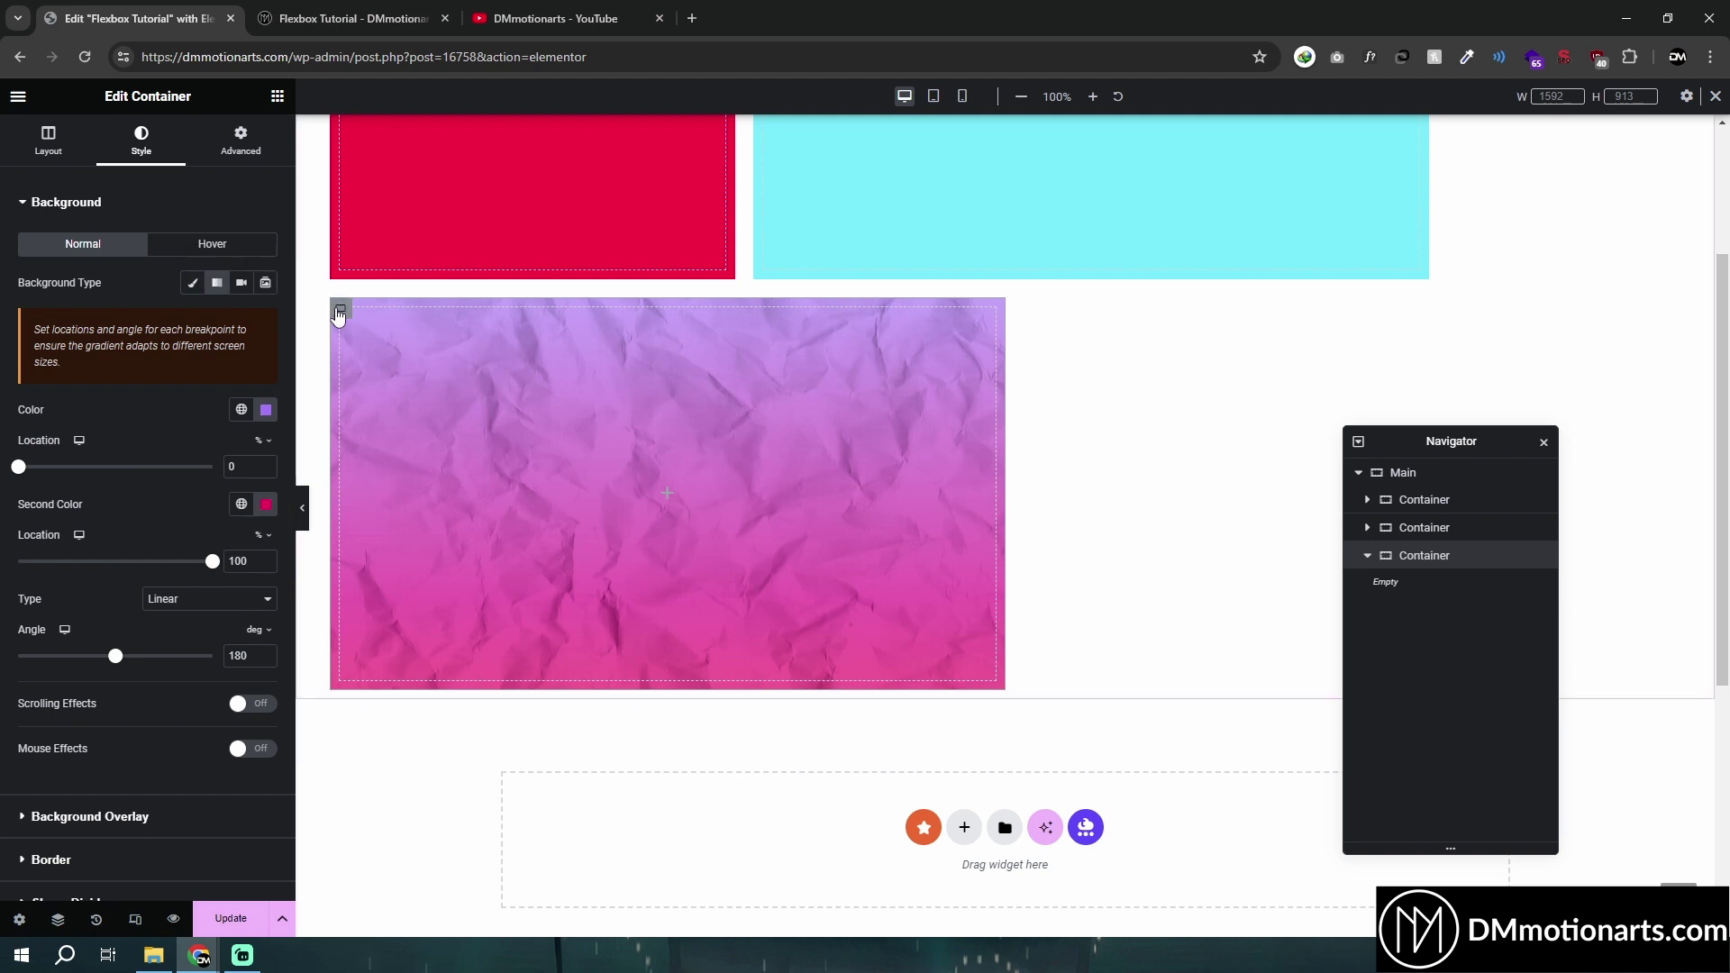
pyautogui.scroll(-2, 63, 671)
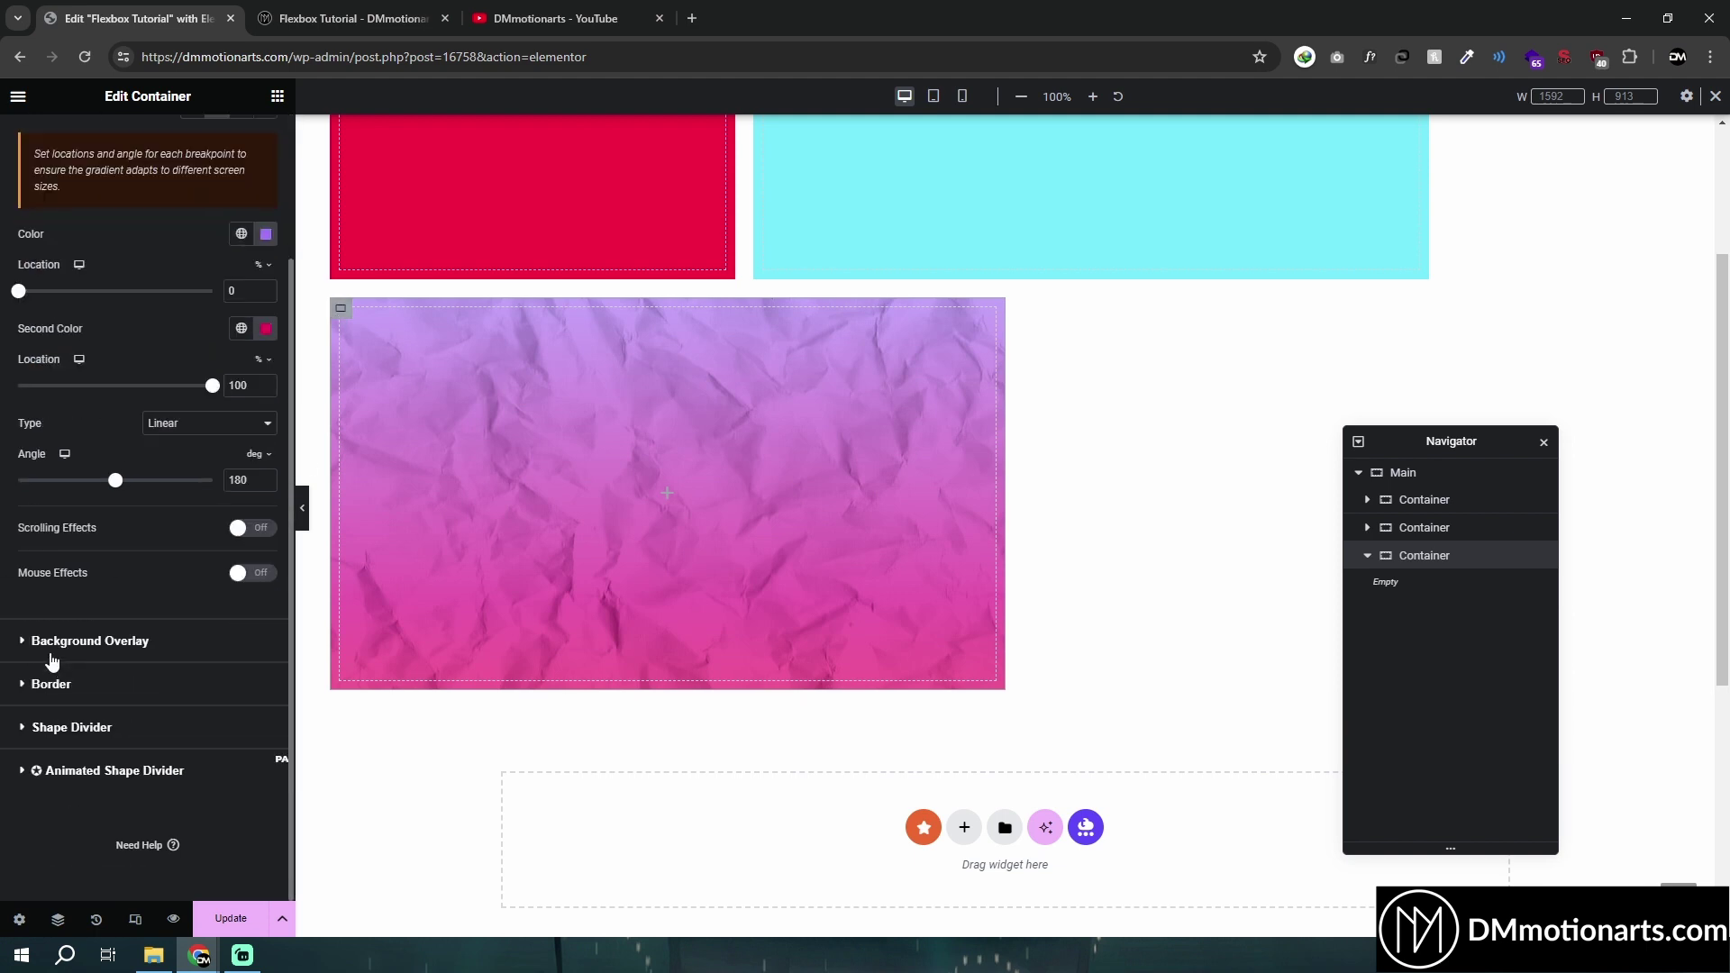
# Remove the Classic background overlay from the container and return to the gradient background settings
pyautogui.click(54, 640)
pyautogui.click(241, 328)
pyautogui.click(41, 215)
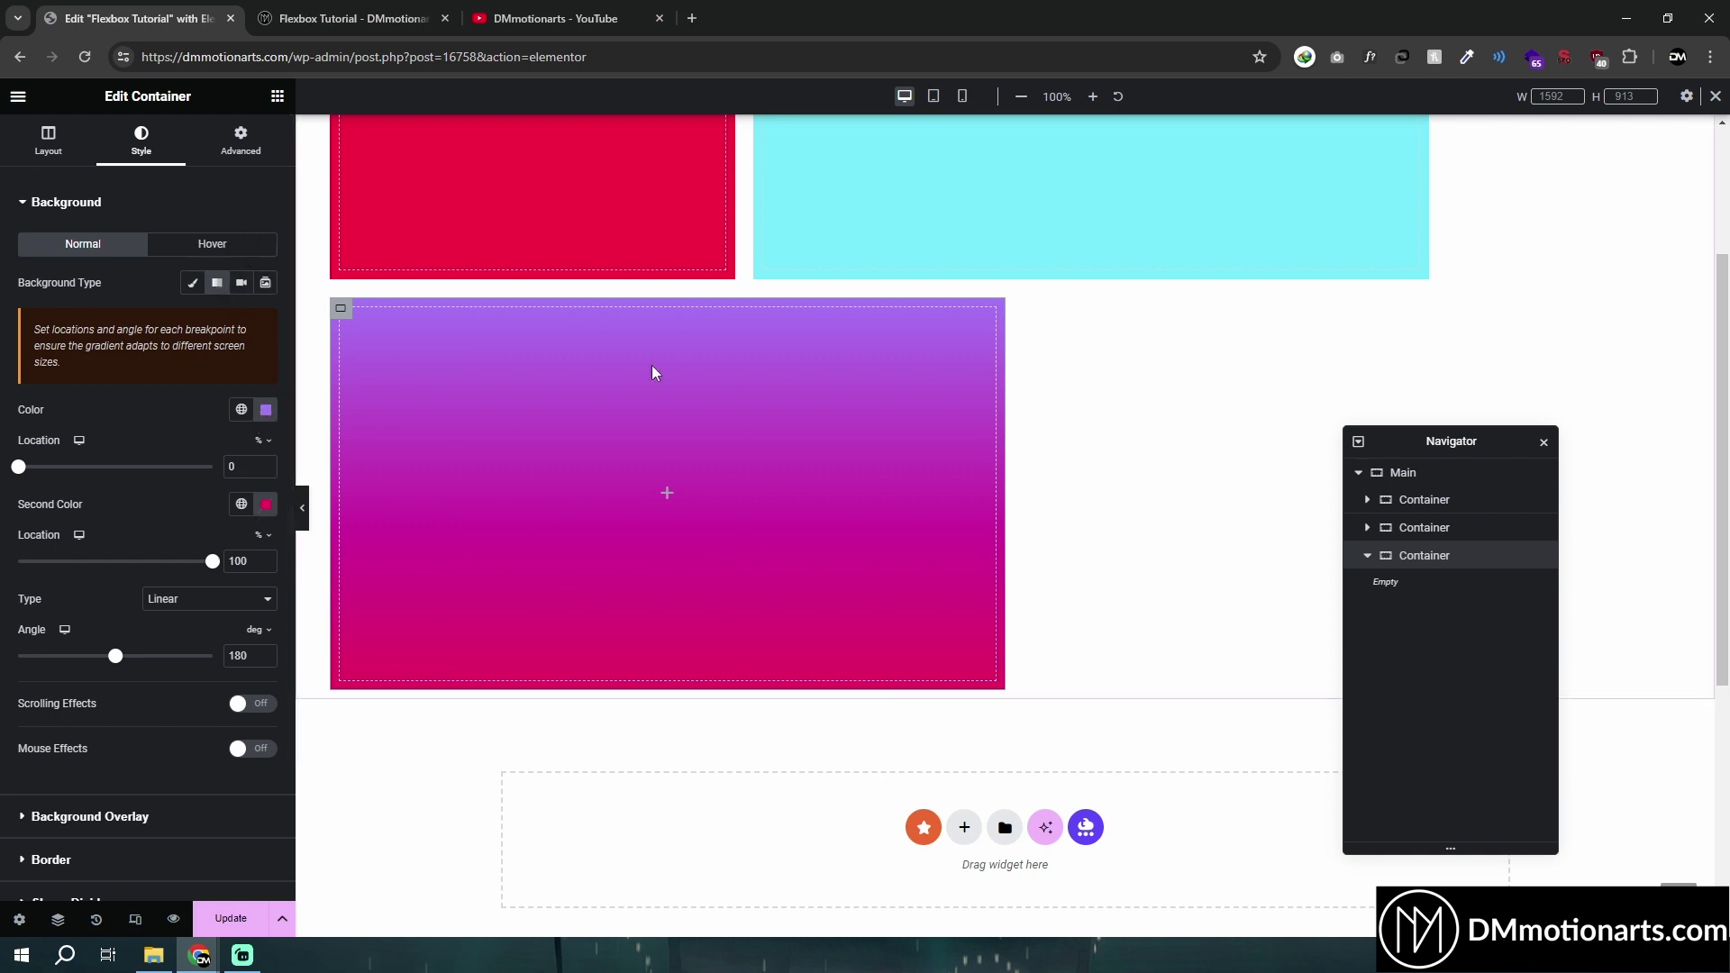
# Brighten the gradient's second color to a more vivid pink-red and try the location settings of both colors
pyautogui.moveTo(258, 501); pyautogui.dragTo(269, 481)
pyautogui.click(137, 499)
pyautogui.click(267, 507)
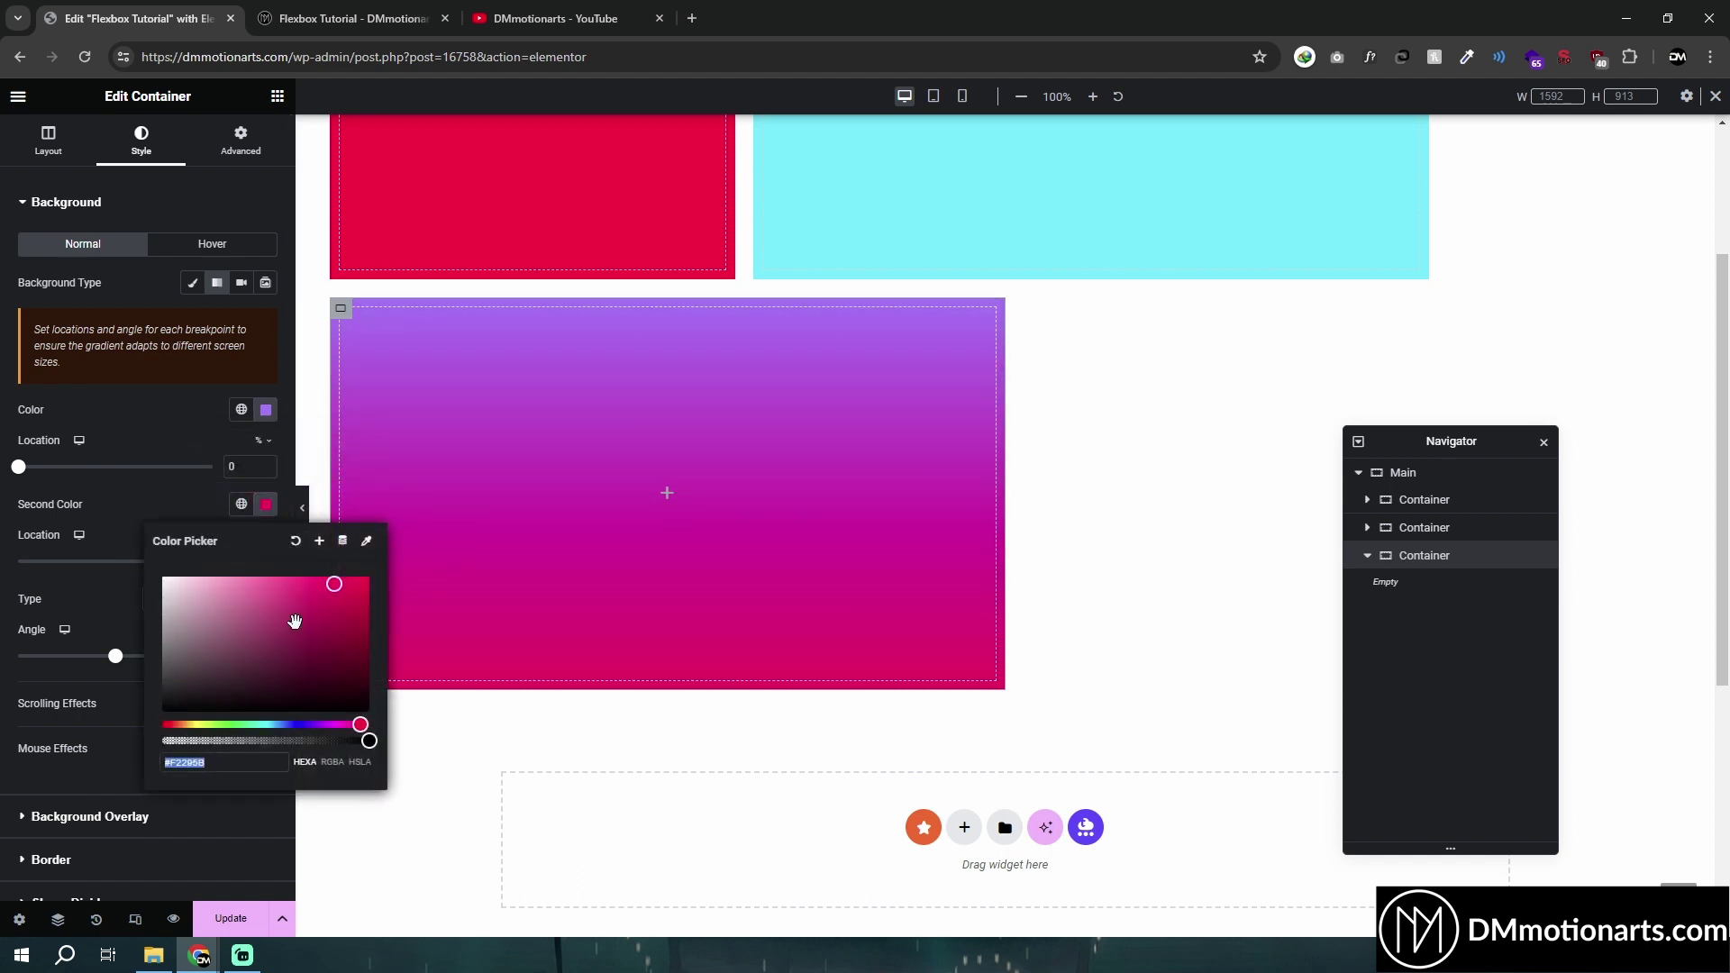
pyautogui.click(343, 436)
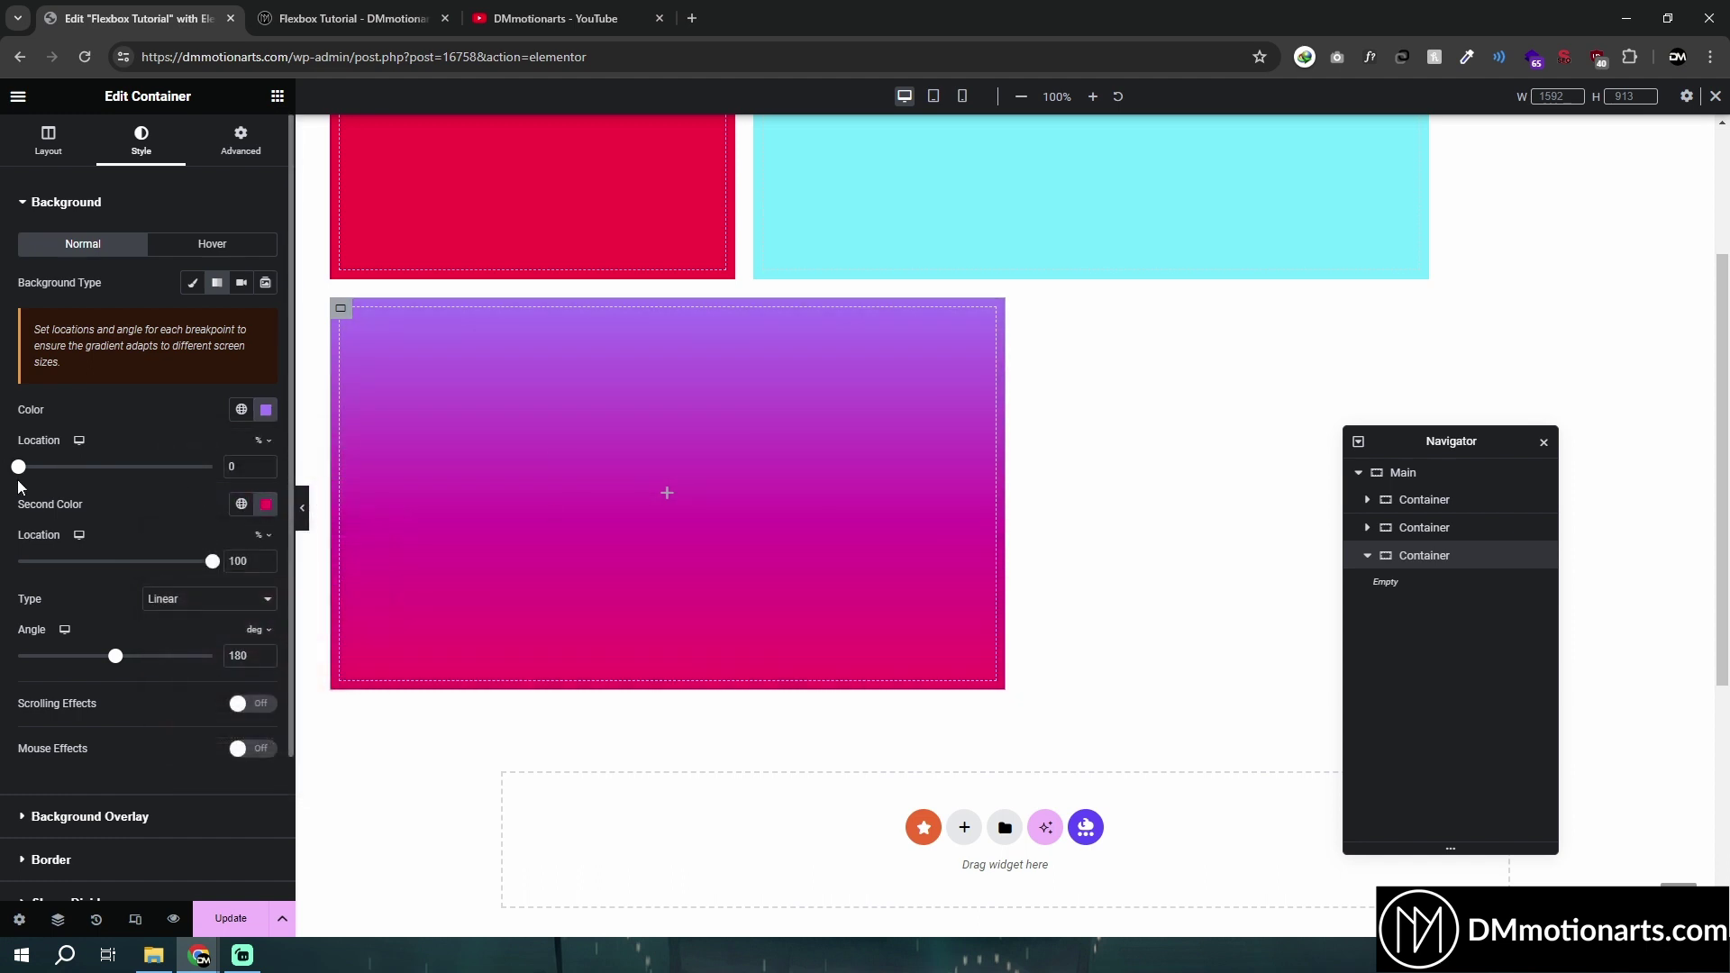
pyautogui.moveTo(20, 466)
pyautogui.mouseDown()
pyautogui.moveTo(134, 468)
pyautogui.moveTo(4, 486)
pyautogui.mouseUp()
pyautogui.moveTo(214, 564)
pyautogui.mouseDown()
pyautogui.moveTo(127, 561)
pyautogui.moveTo(213, 561)
pyautogui.mouseUp()
# Change the gradient type to Radial and set its position to Top Center
pyautogui.click(202, 600)
pyautogui.click(192, 633)
pyautogui.click(220, 600)
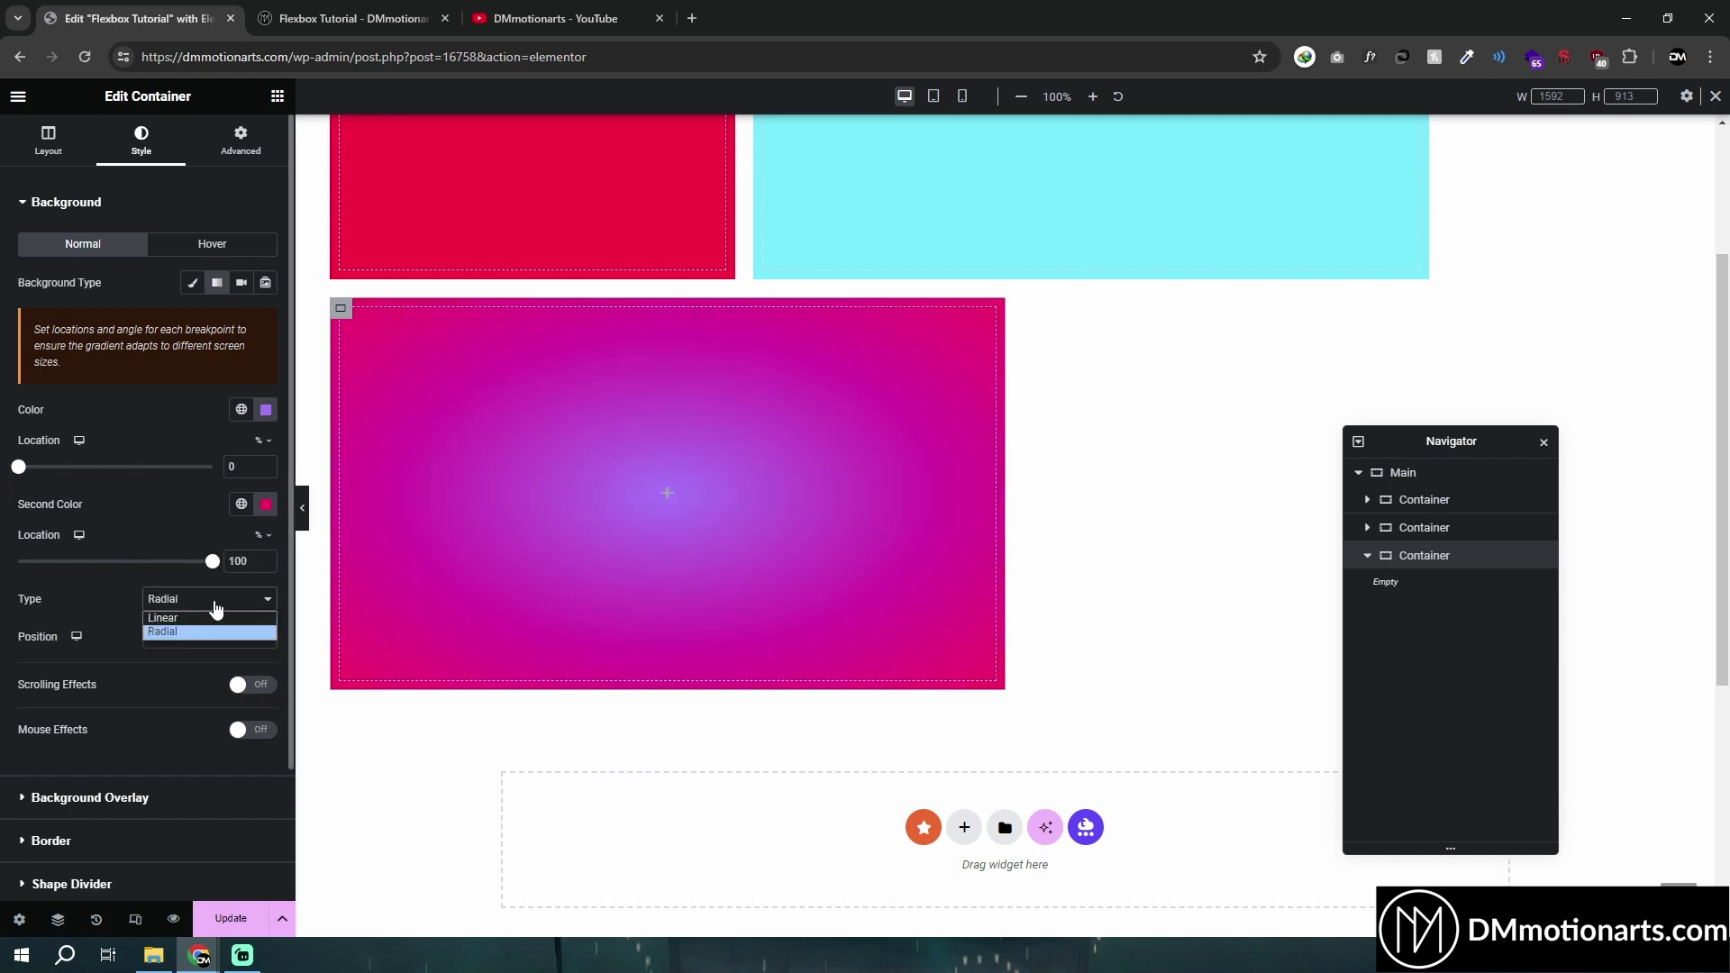
pyautogui.click(216, 630)
pyautogui.click(209, 638)
pyautogui.click(193, 697)
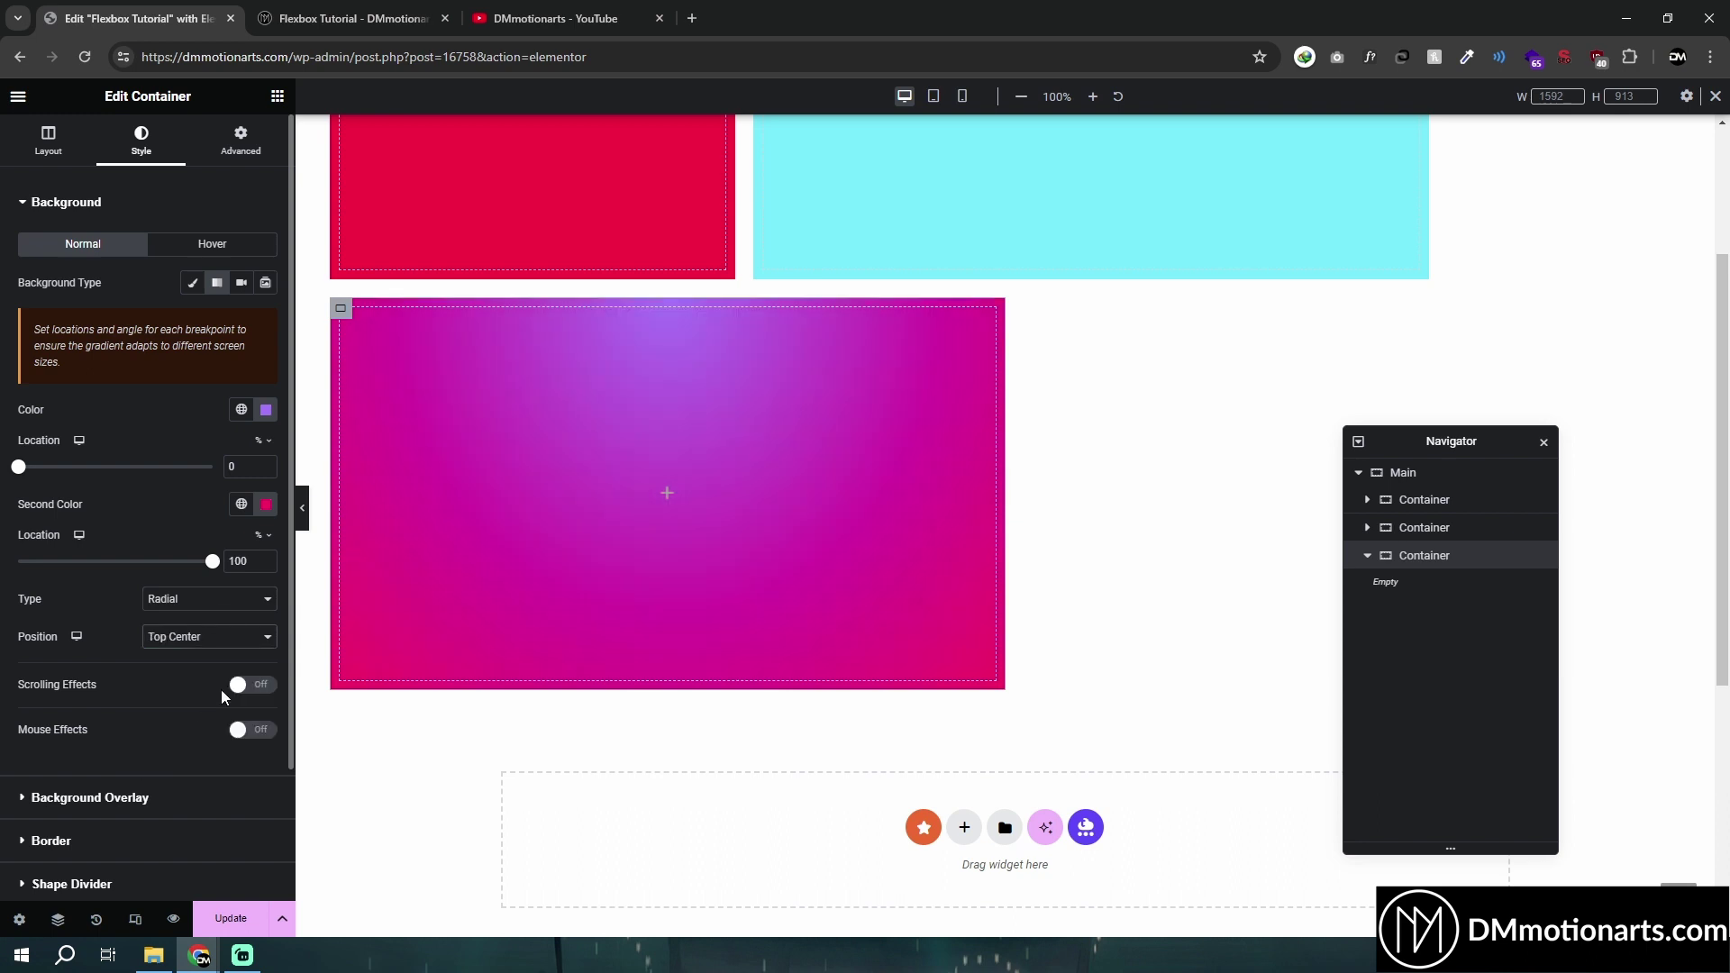
# Try the radial positions Top Left and Center Center, and return the gradient type to Linear
pyautogui.click(227, 638)
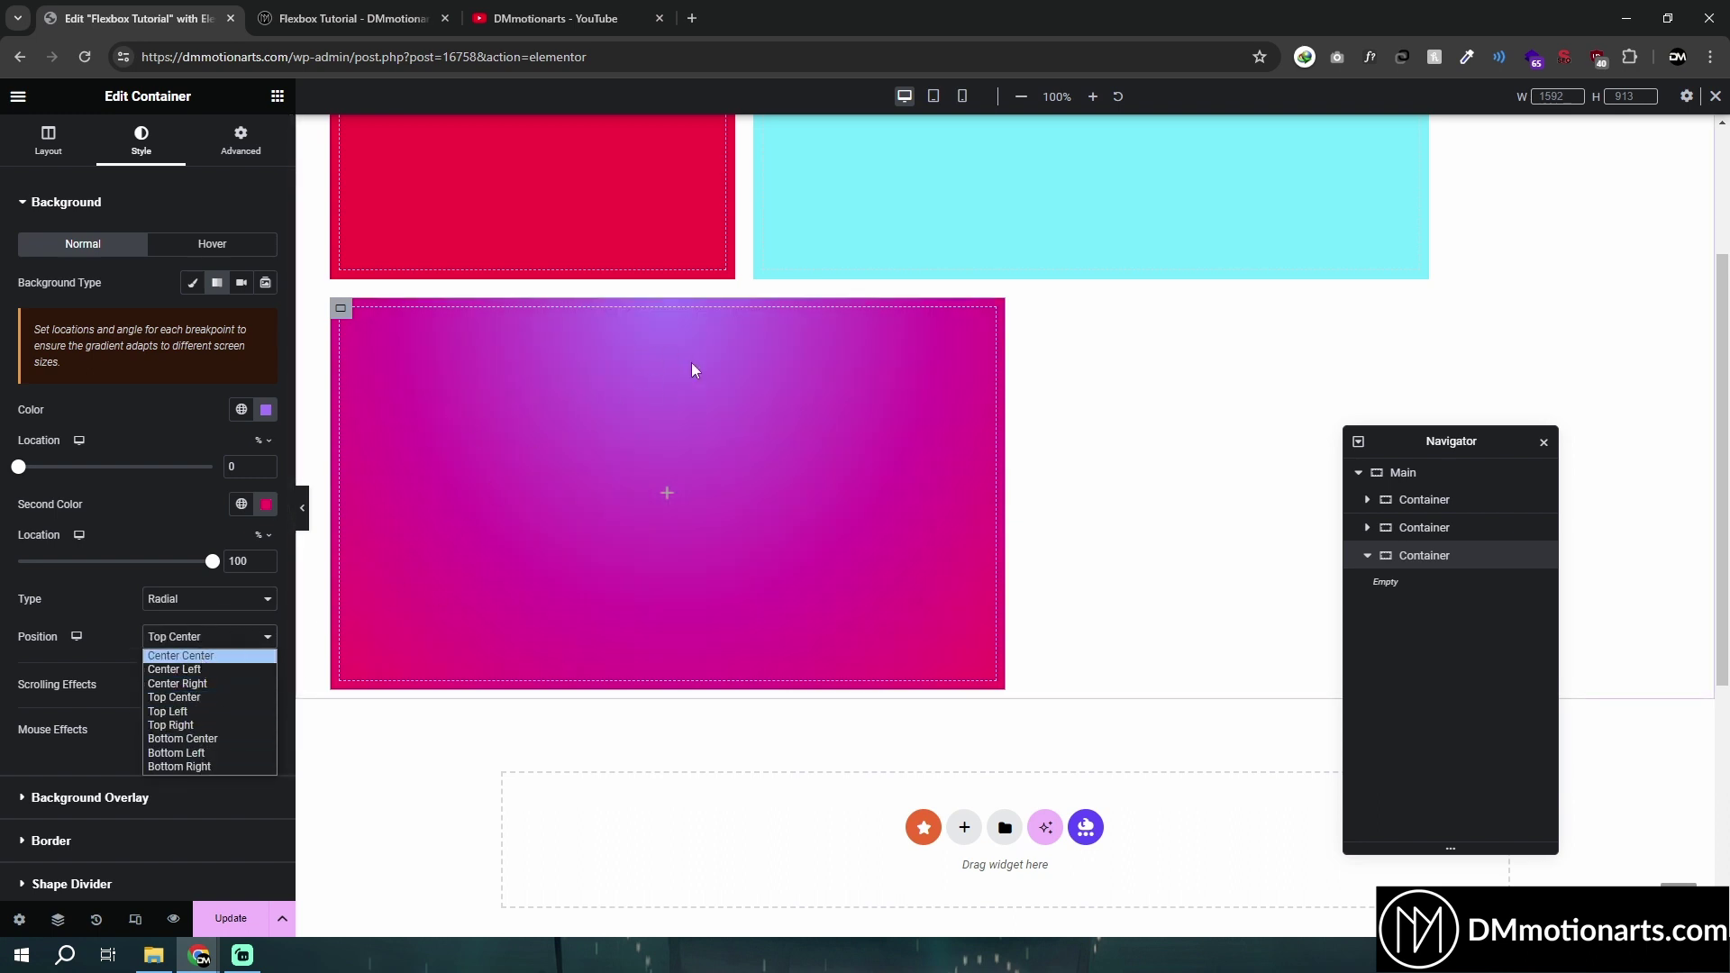
pyautogui.click(168, 711)
pyautogui.click(180, 636)
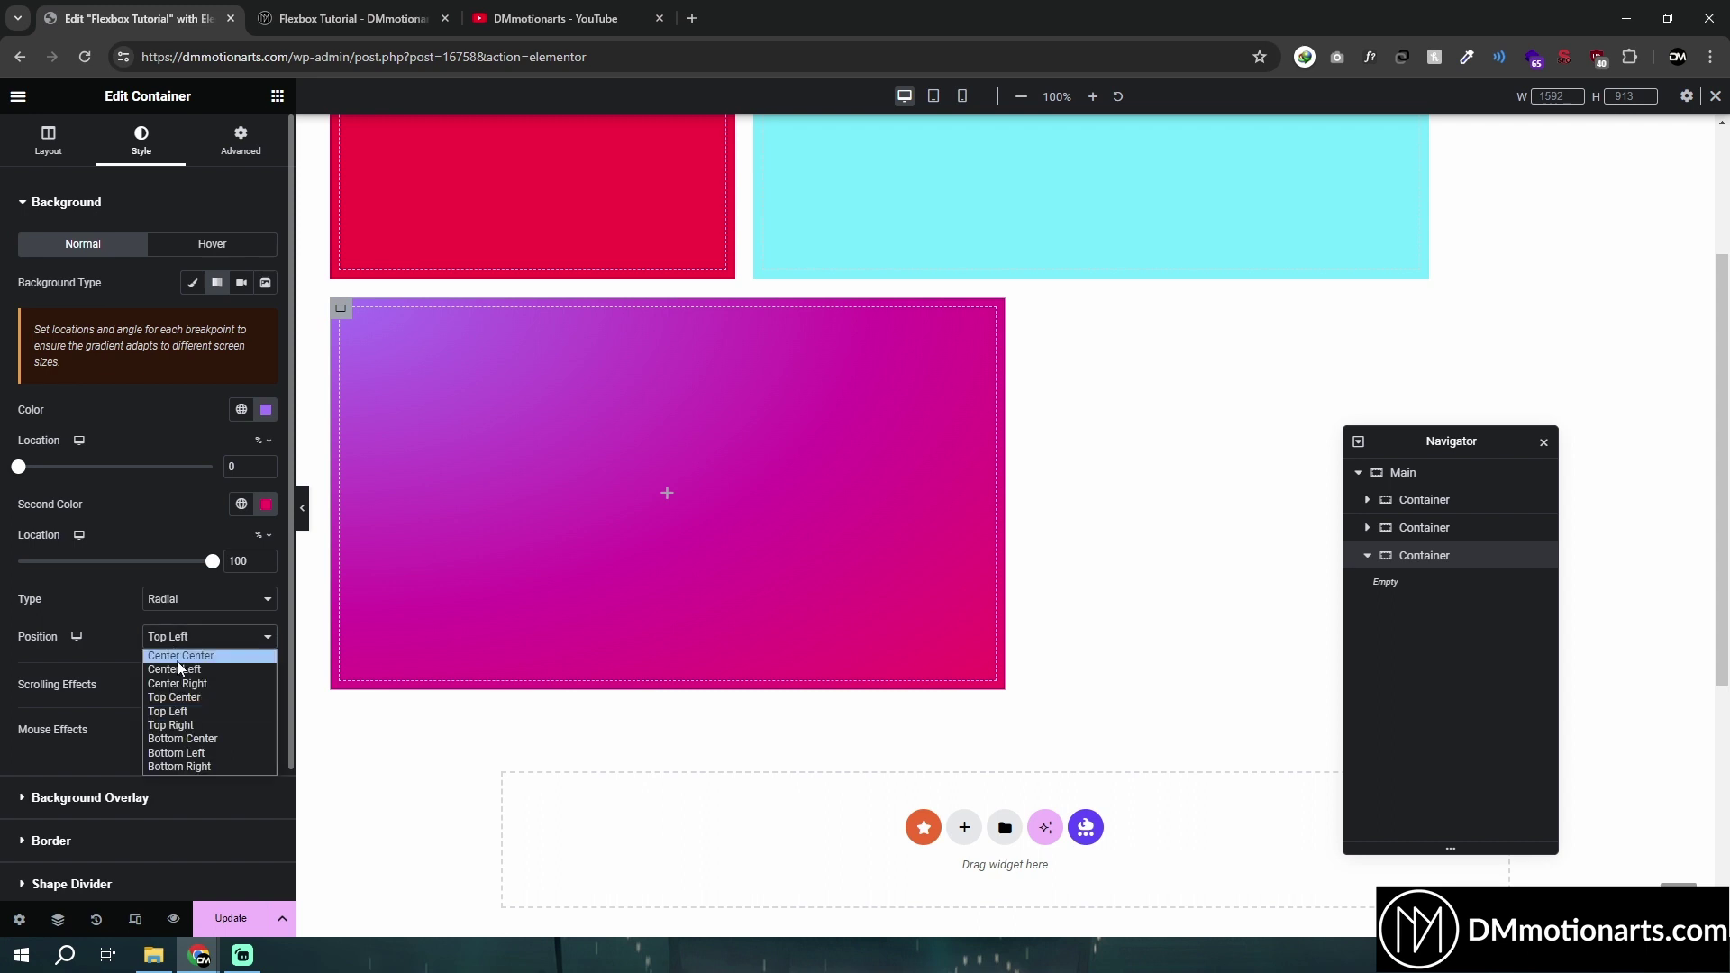
pyautogui.click(179, 658)
pyautogui.click(202, 598)
pyautogui.click(180, 613)
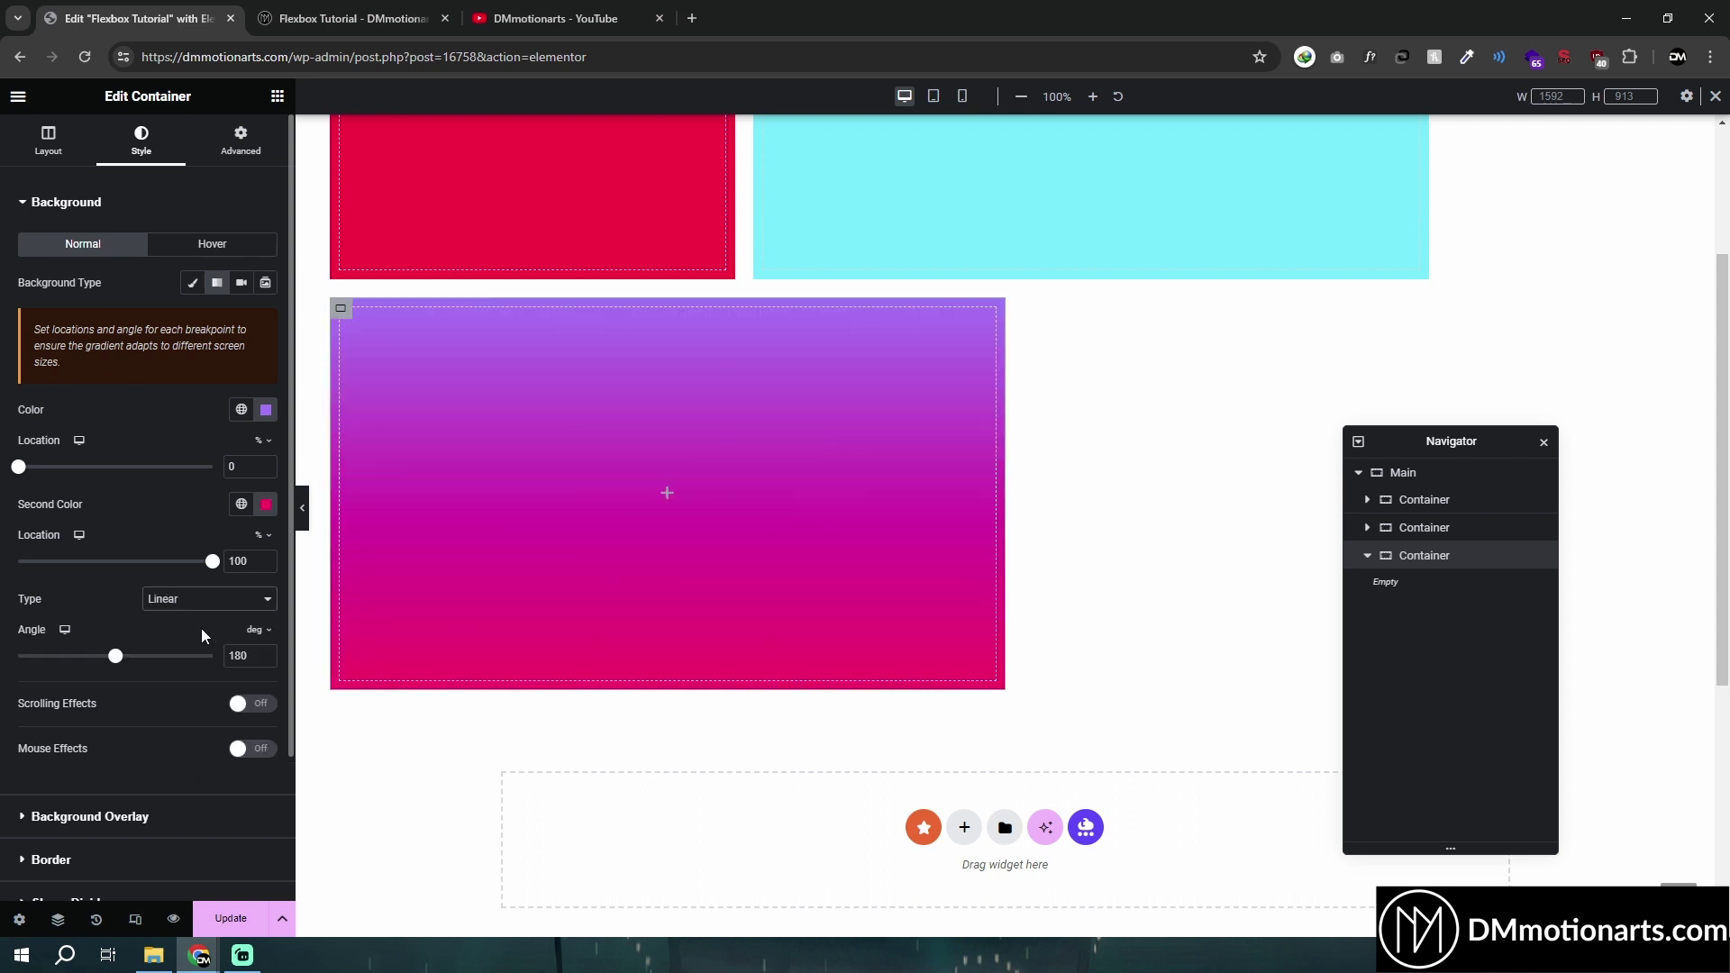
# Make the linear gradient a hard two-color split with locations 52 and 0, trying angle 257 before setting the angle to 0
pyautogui.moveTo(116, 656); pyautogui.dragTo(164, 676)
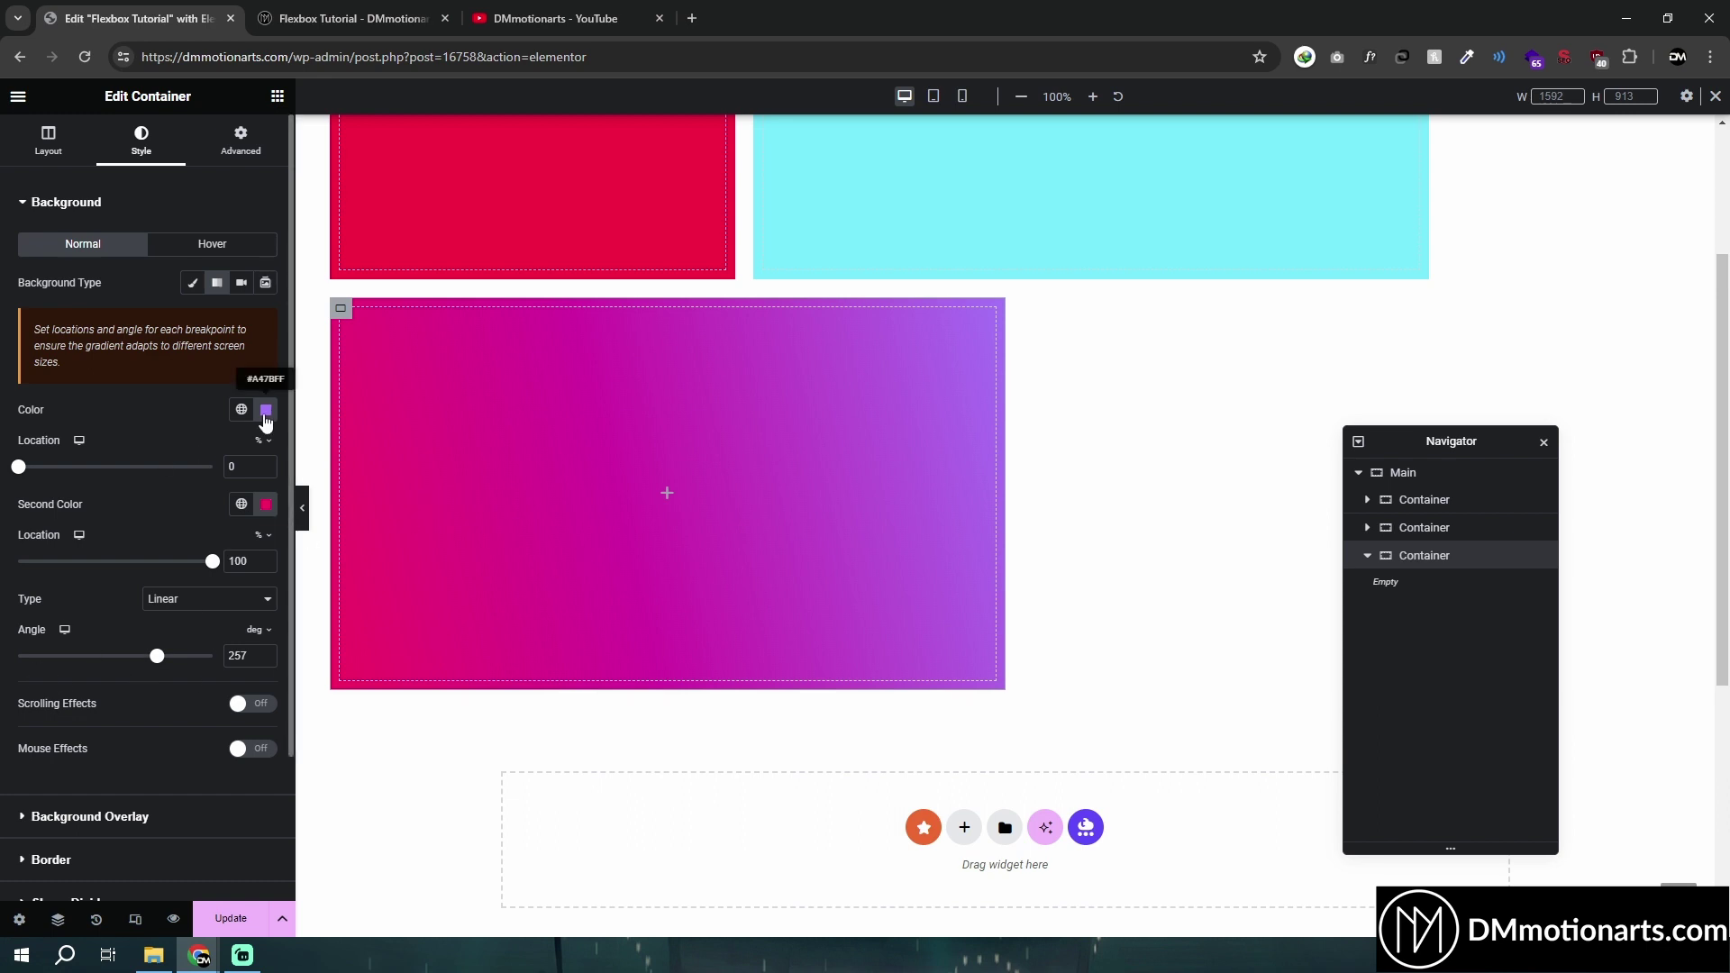
pyautogui.moveTo(19, 467); pyautogui.dragTo(131, 475)
pyautogui.moveTo(213, 561); pyautogui.dragTo(18, 561)
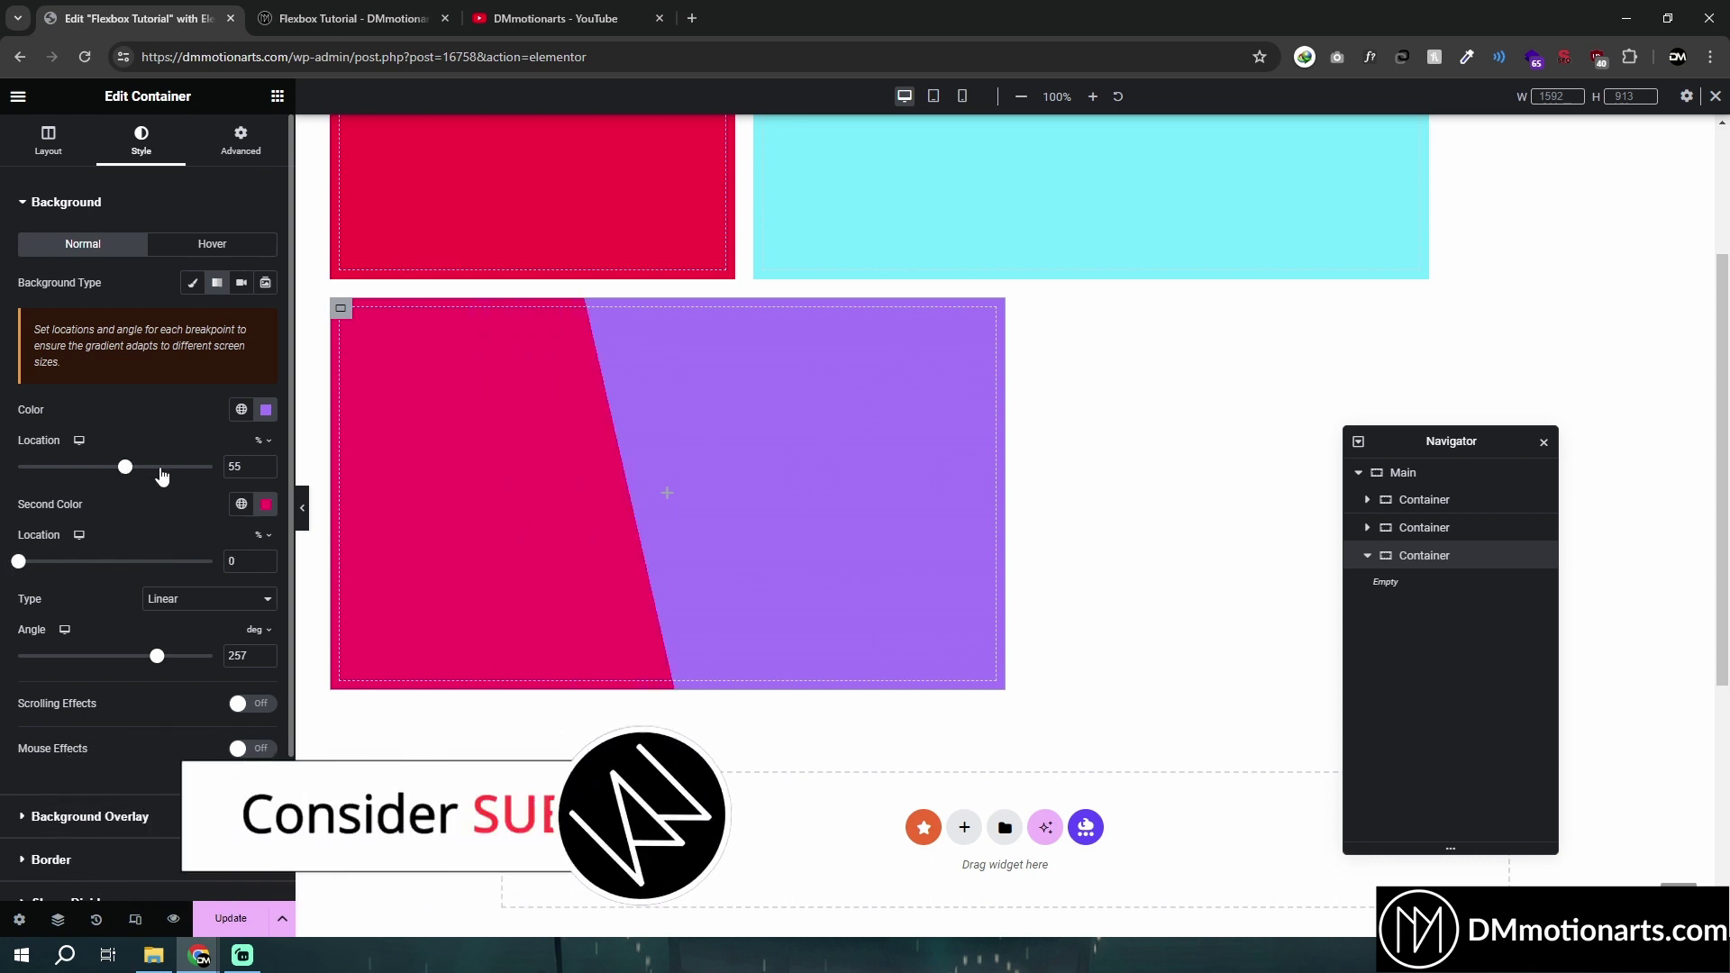
pyautogui.moveTo(125, 466)
pyautogui.mouseDown()
pyautogui.moveTo(166, 466)
pyautogui.moveTo(112, 467)
pyautogui.moveTo(120, 480)
pyautogui.mouseUp()
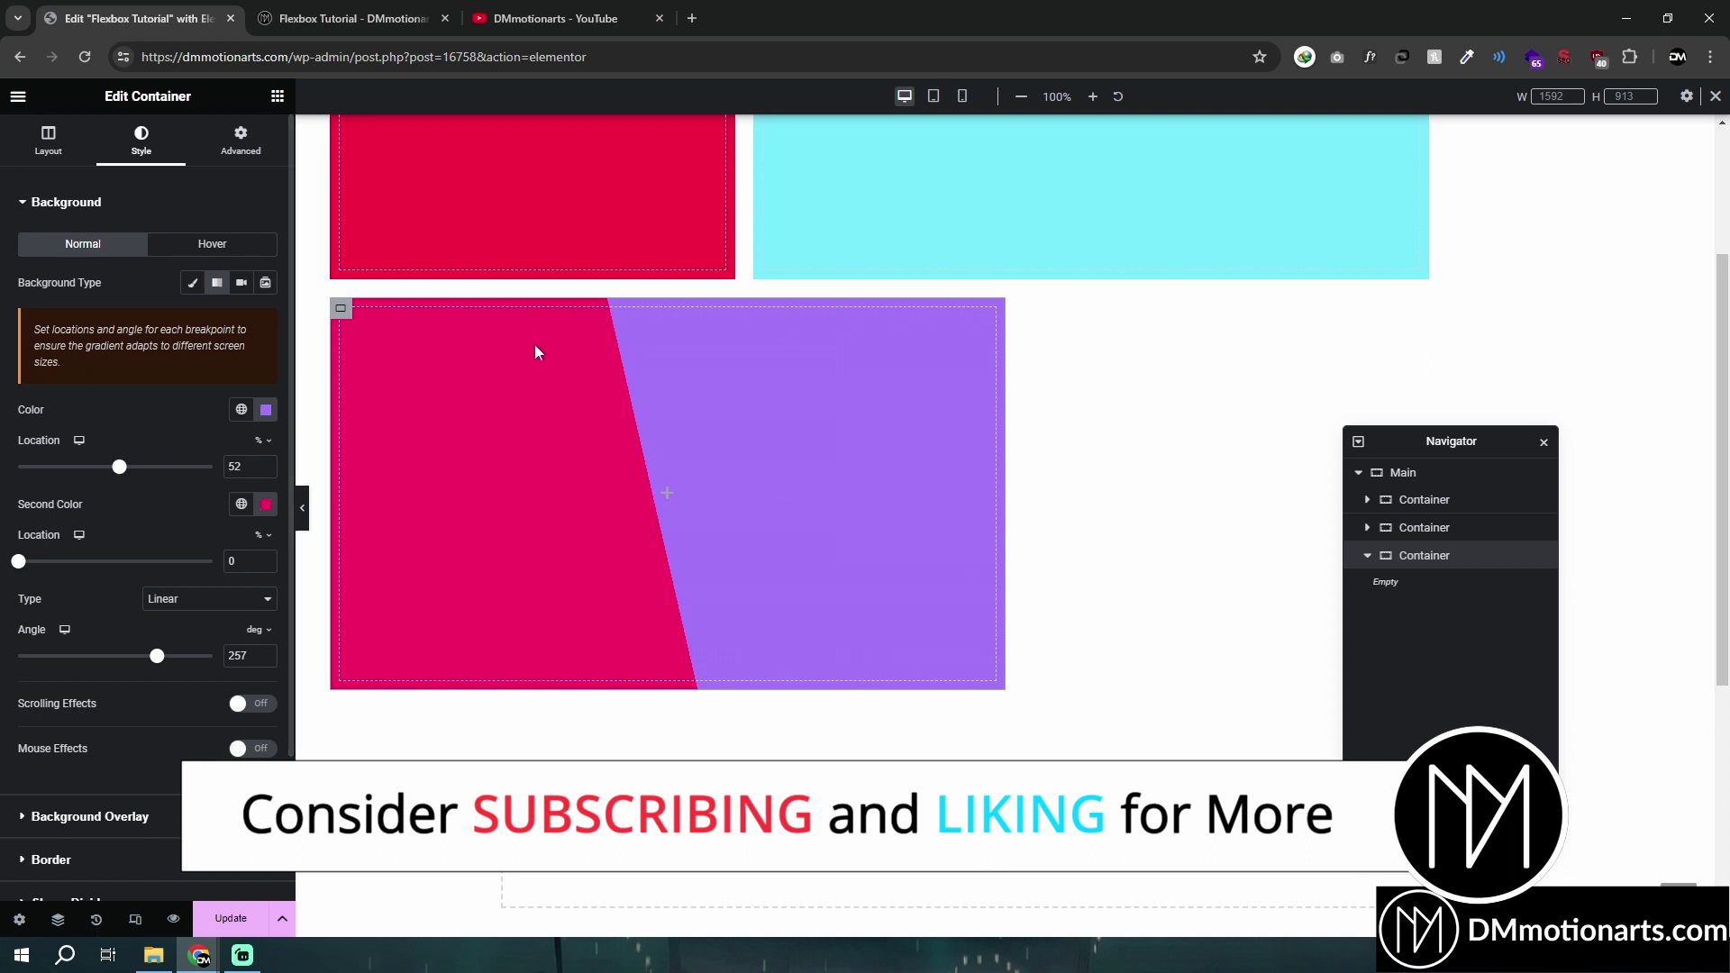
pyautogui.doubleClick(248, 656)
pyautogui.write('0')
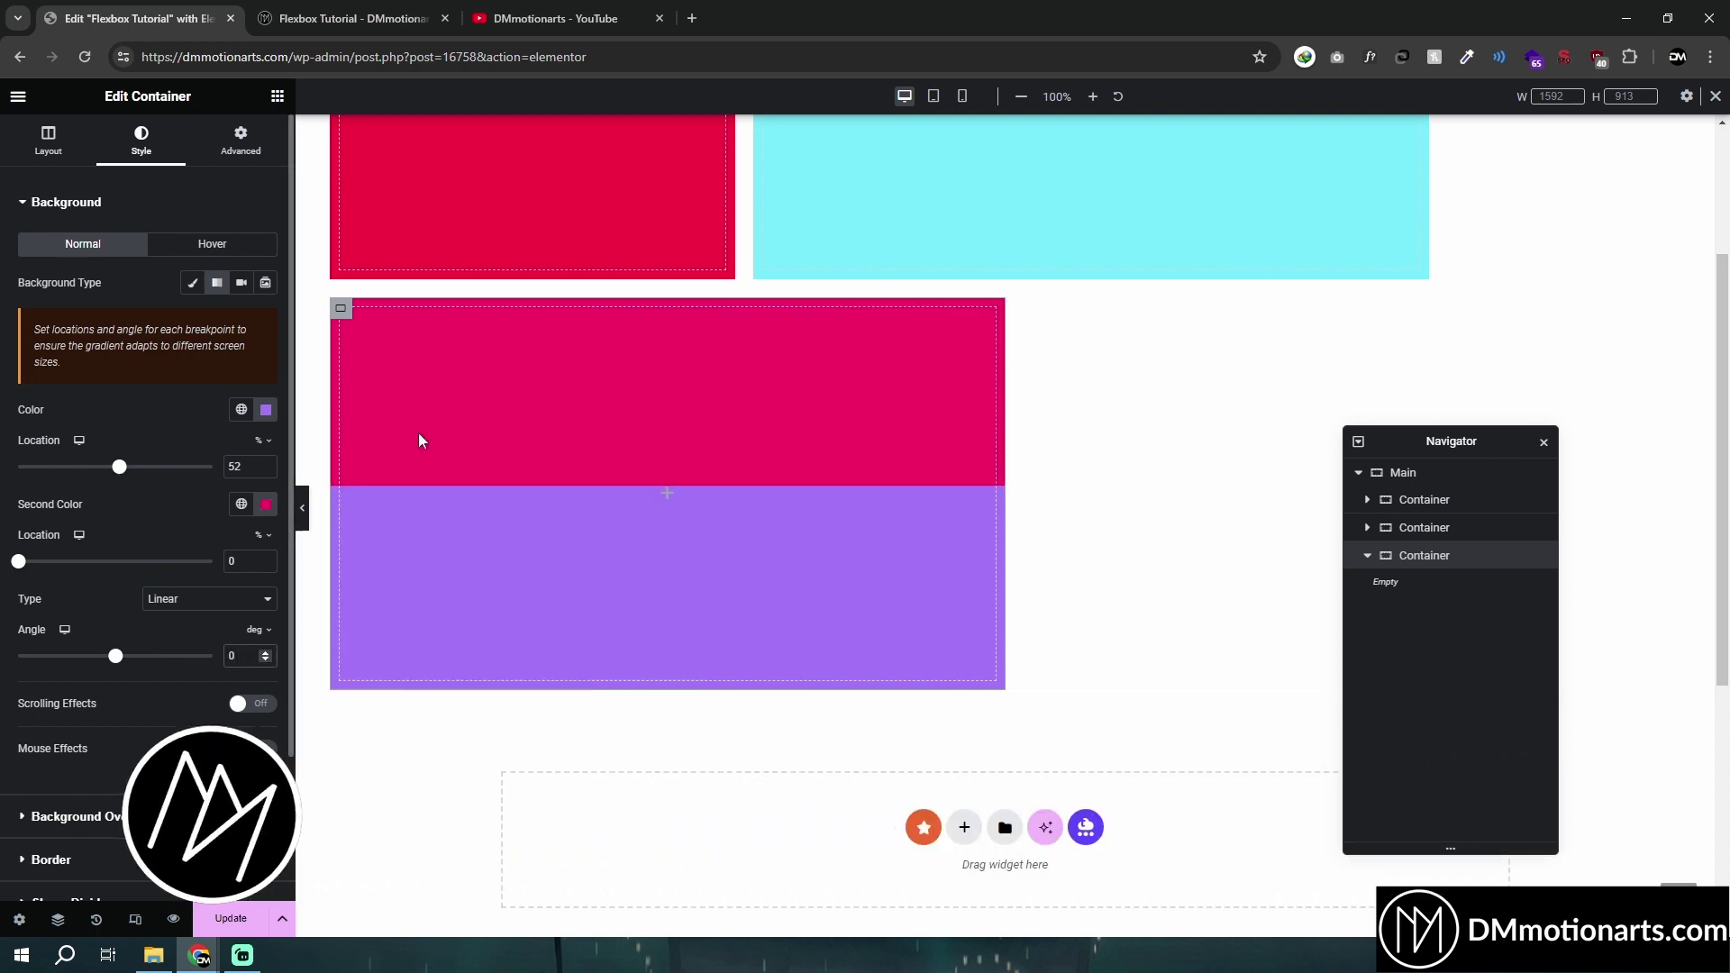
# Make both gradient colors semi-transparent, using #A47BFF7D for the first color and a similar opacity for the second
pyautogui.click(266, 411)
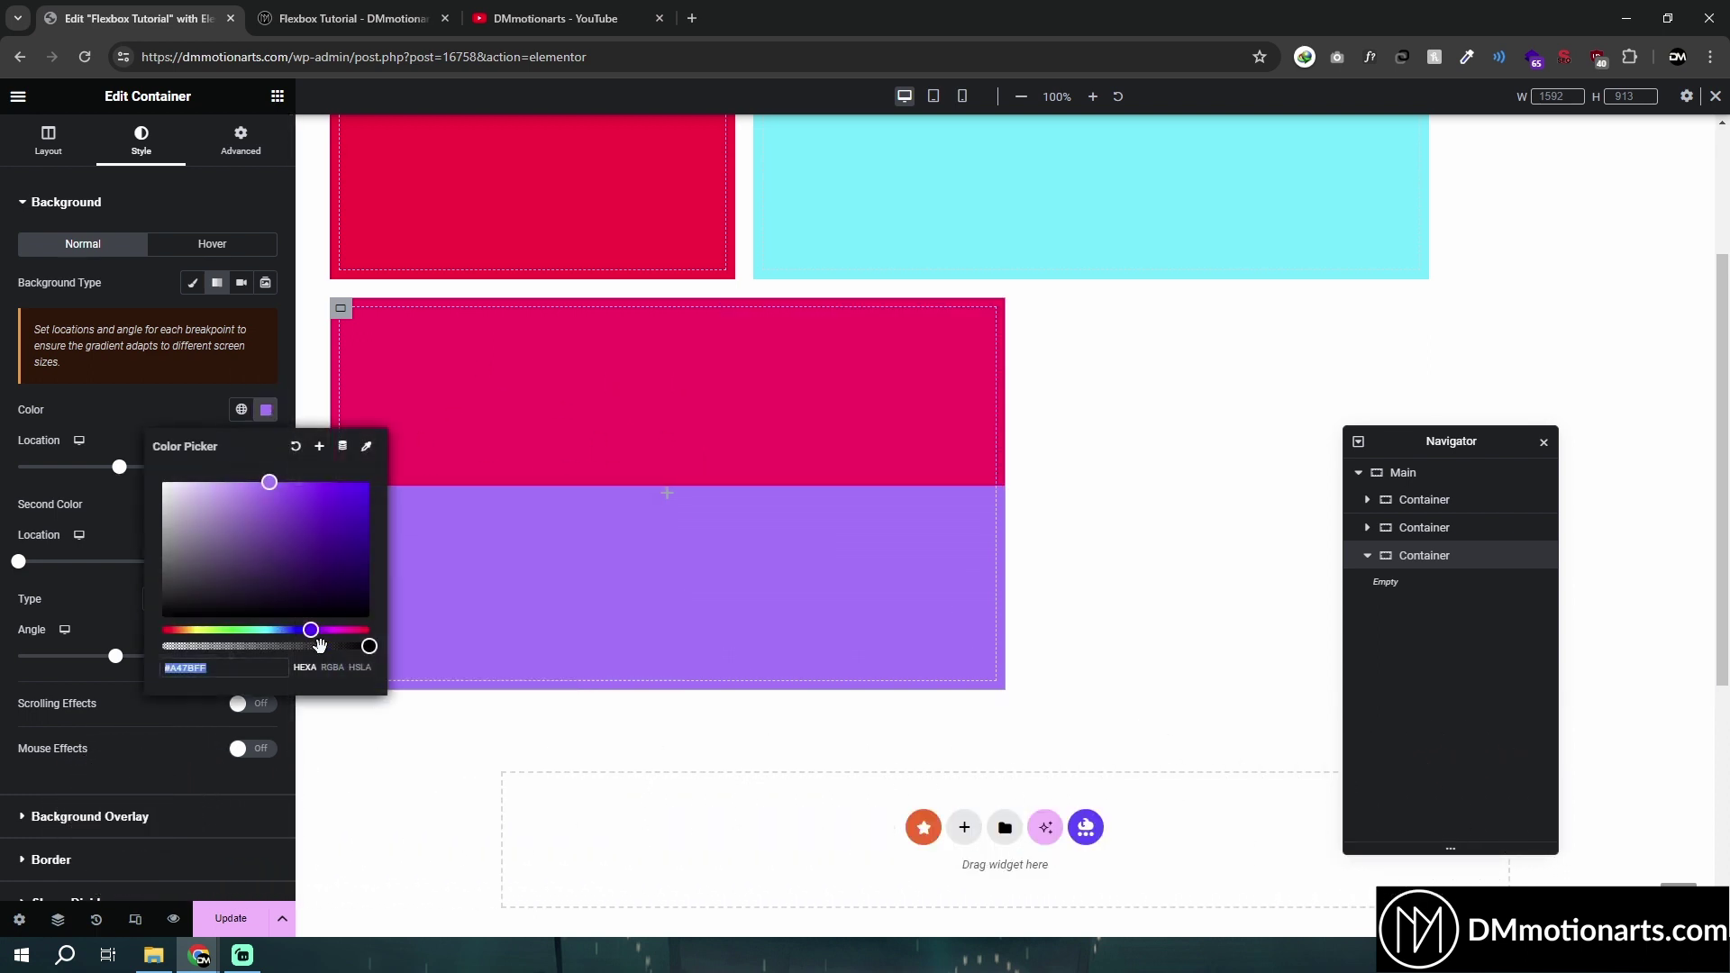
pyautogui.moveTo(328, 645); pyautogui.dragTo(263, 646)
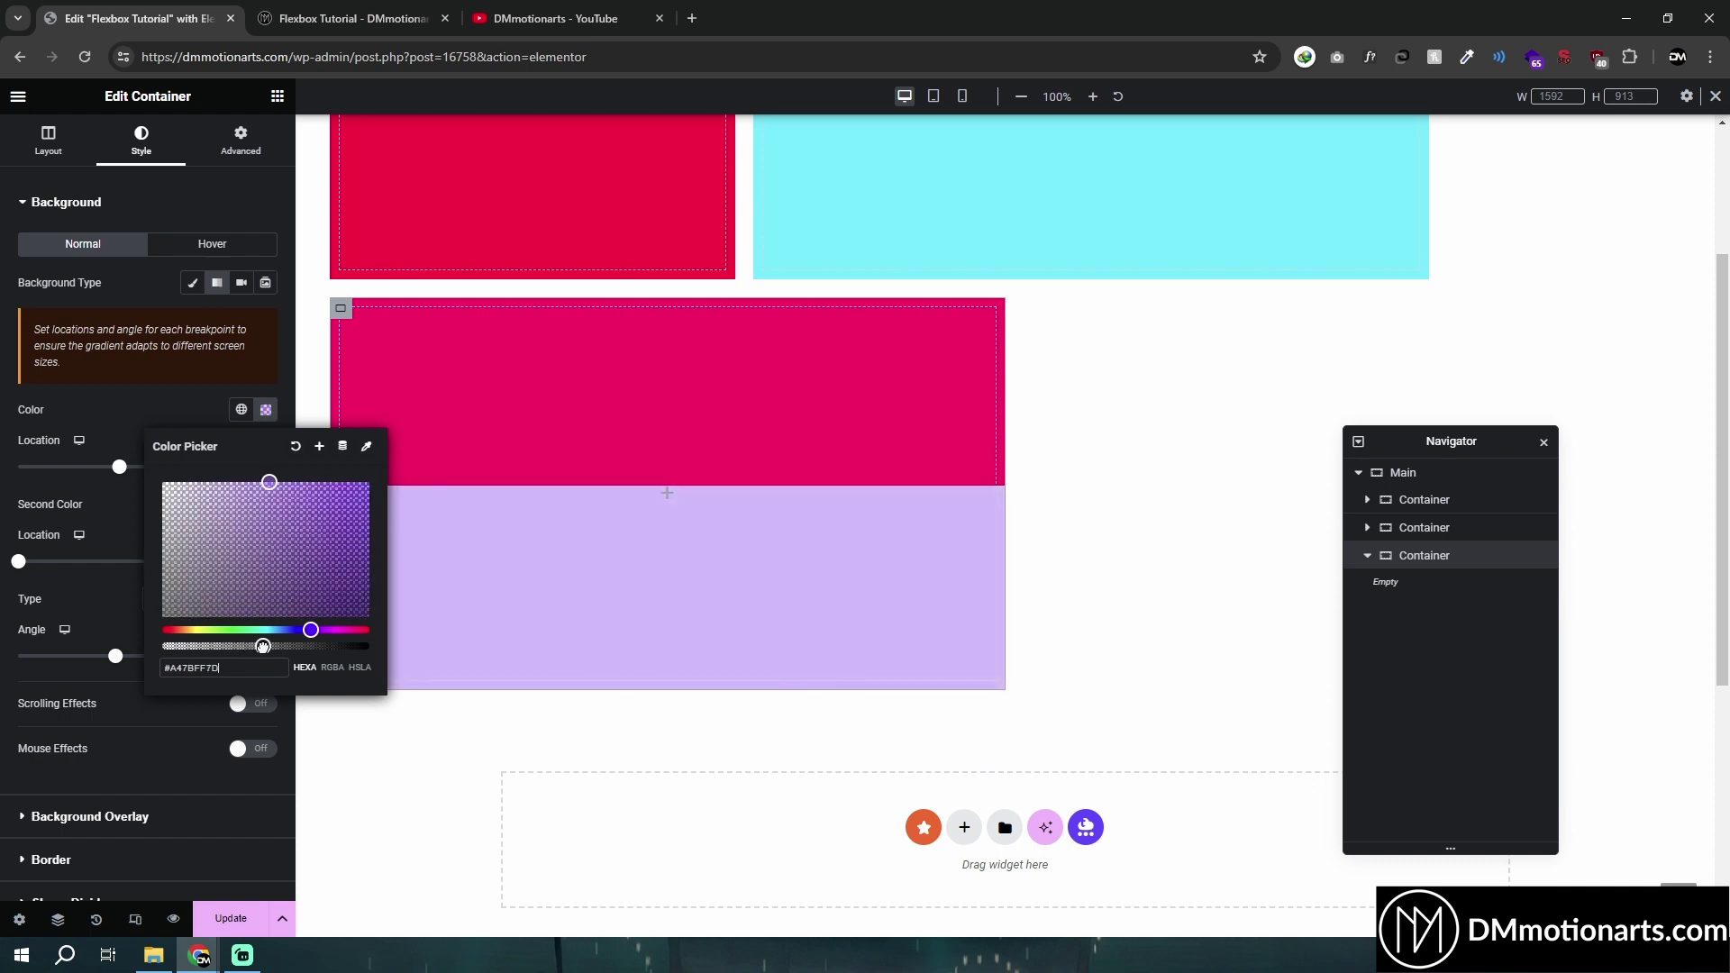
pyautogui.click(266, 410)
pyautogui.click(266, 503)
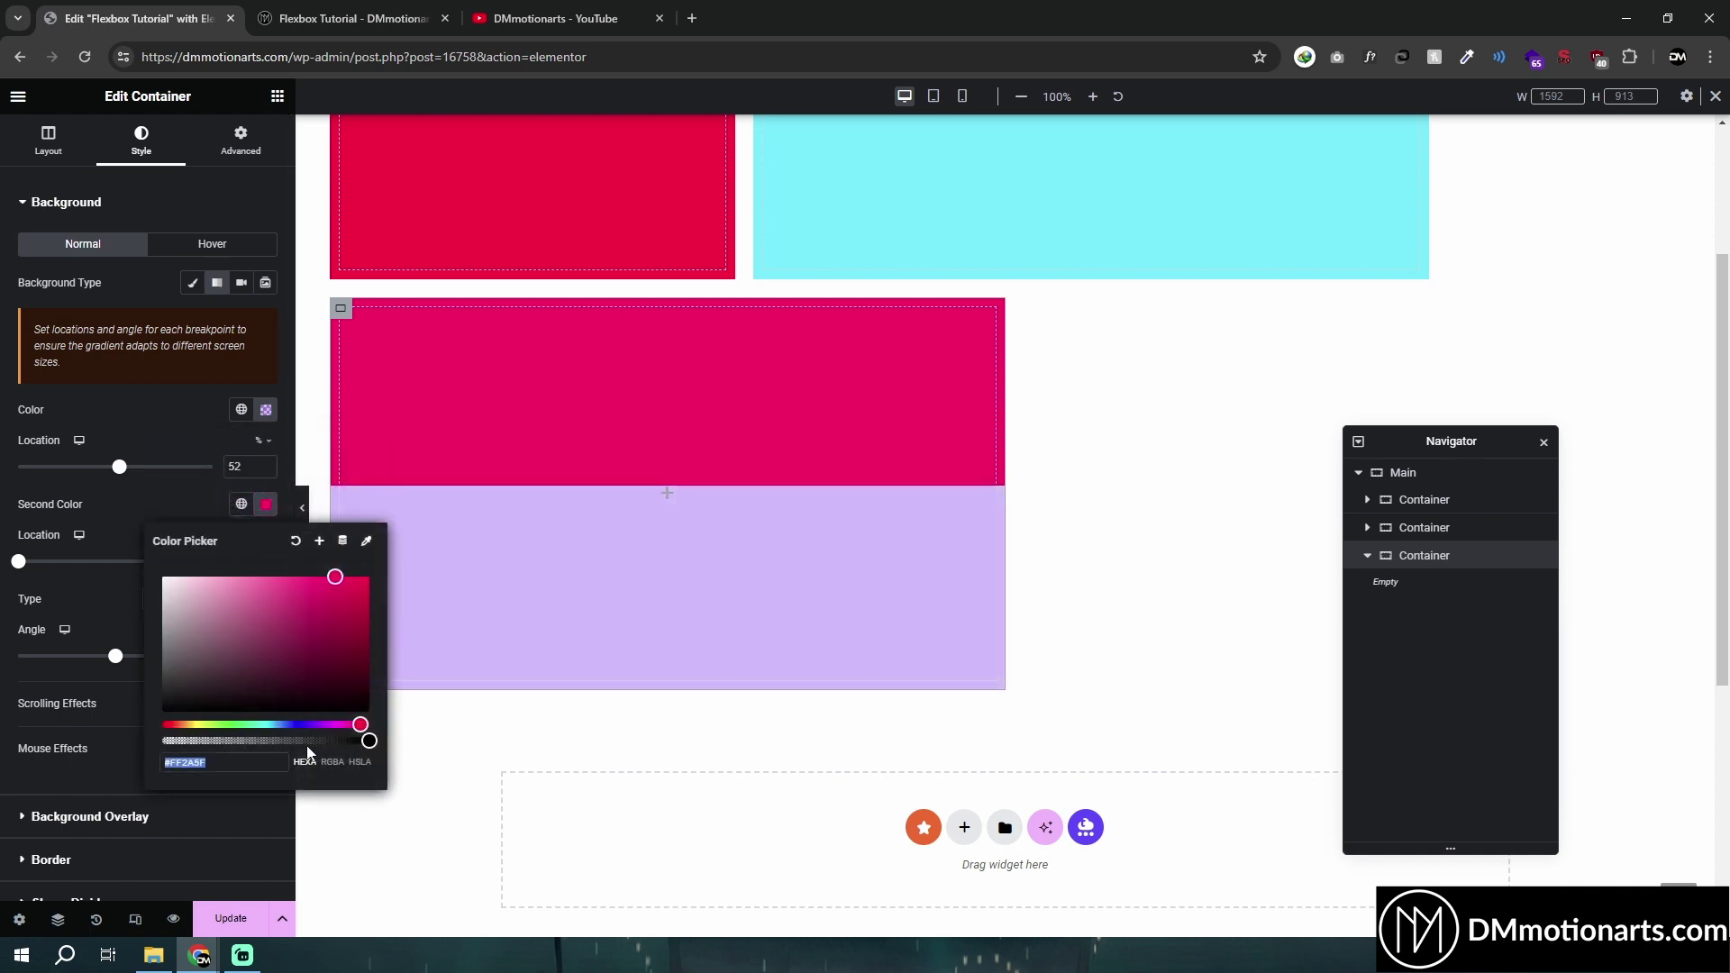
pyautogui.click(278, 740)
pyautogui.click(304, 516)
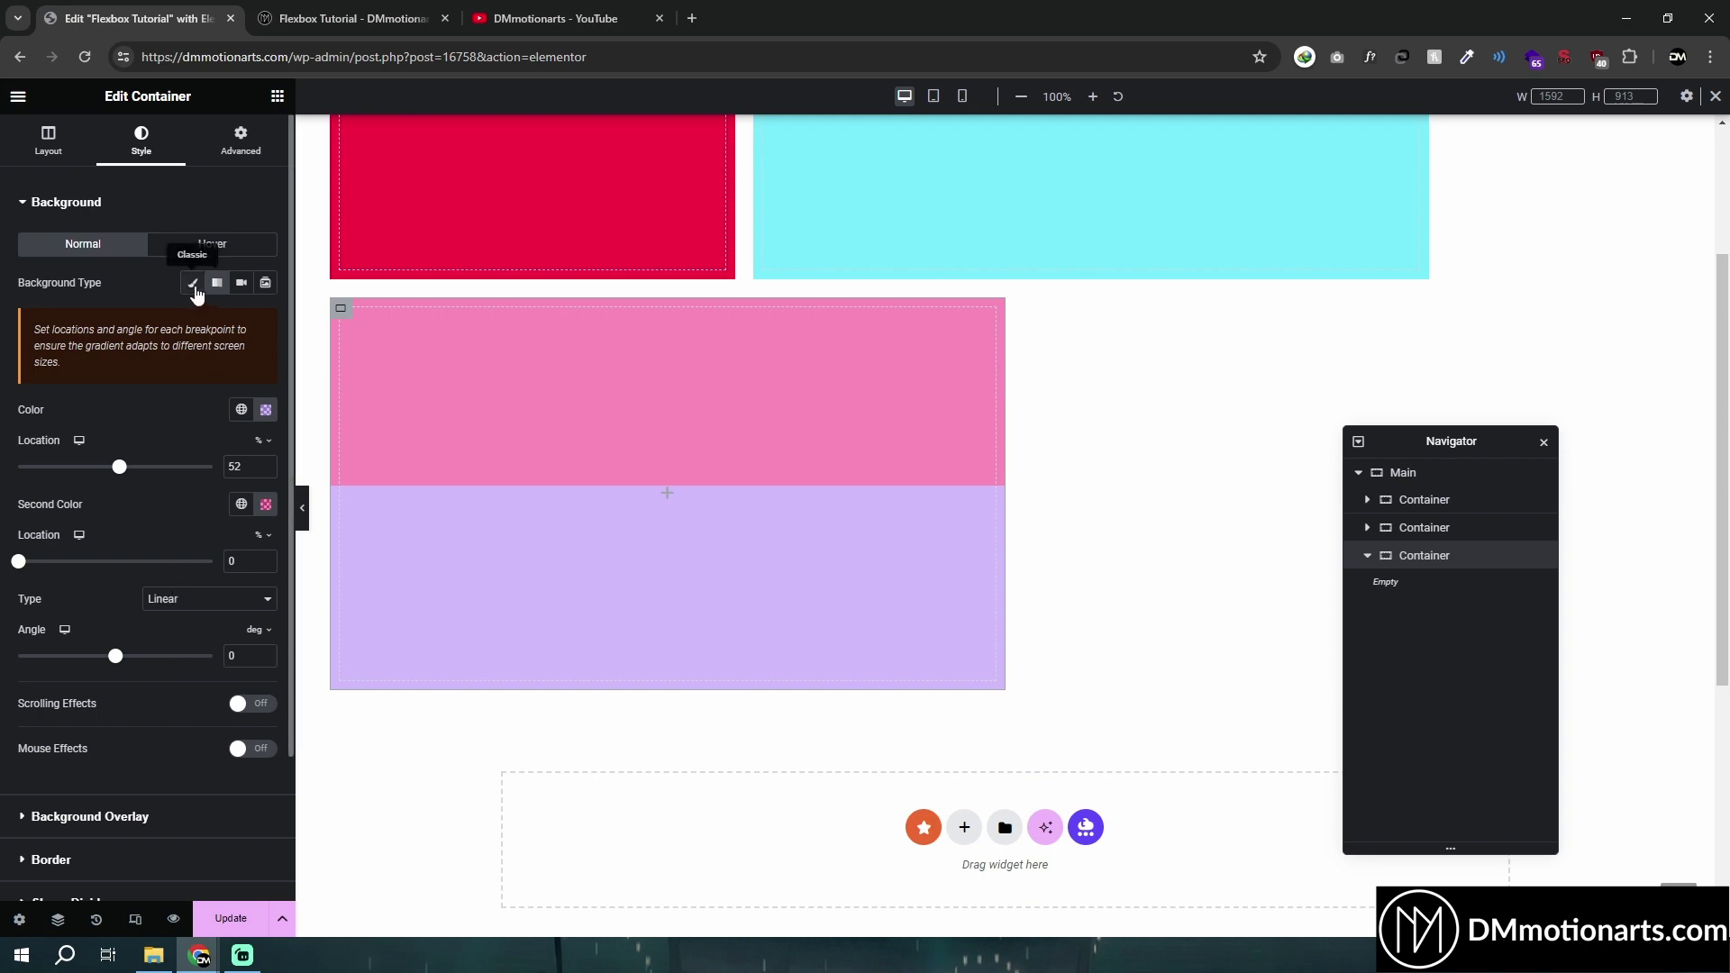
# Switch the container background back to Classic, and re-enable the Classic overlay without its paper texture image
pyautogui.click(192, 282)
pyautogui.scroll(-2, 30, 606)
pyautogui.click(108, 640)
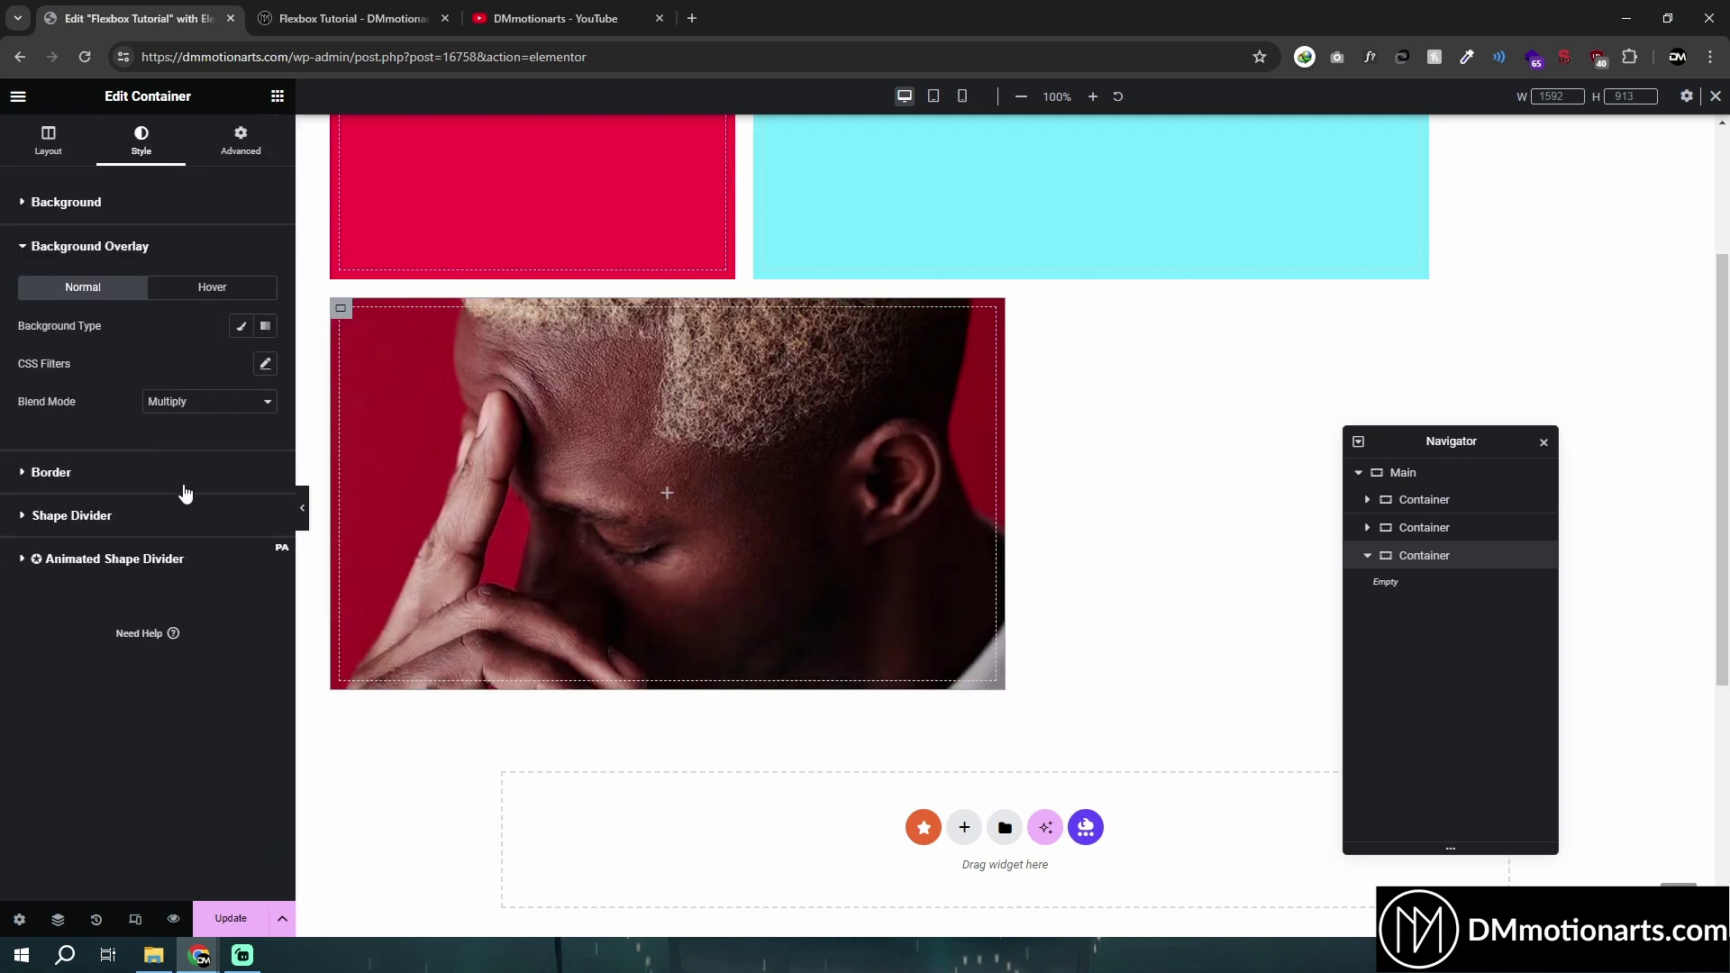
pyautogui.click(239, 325)
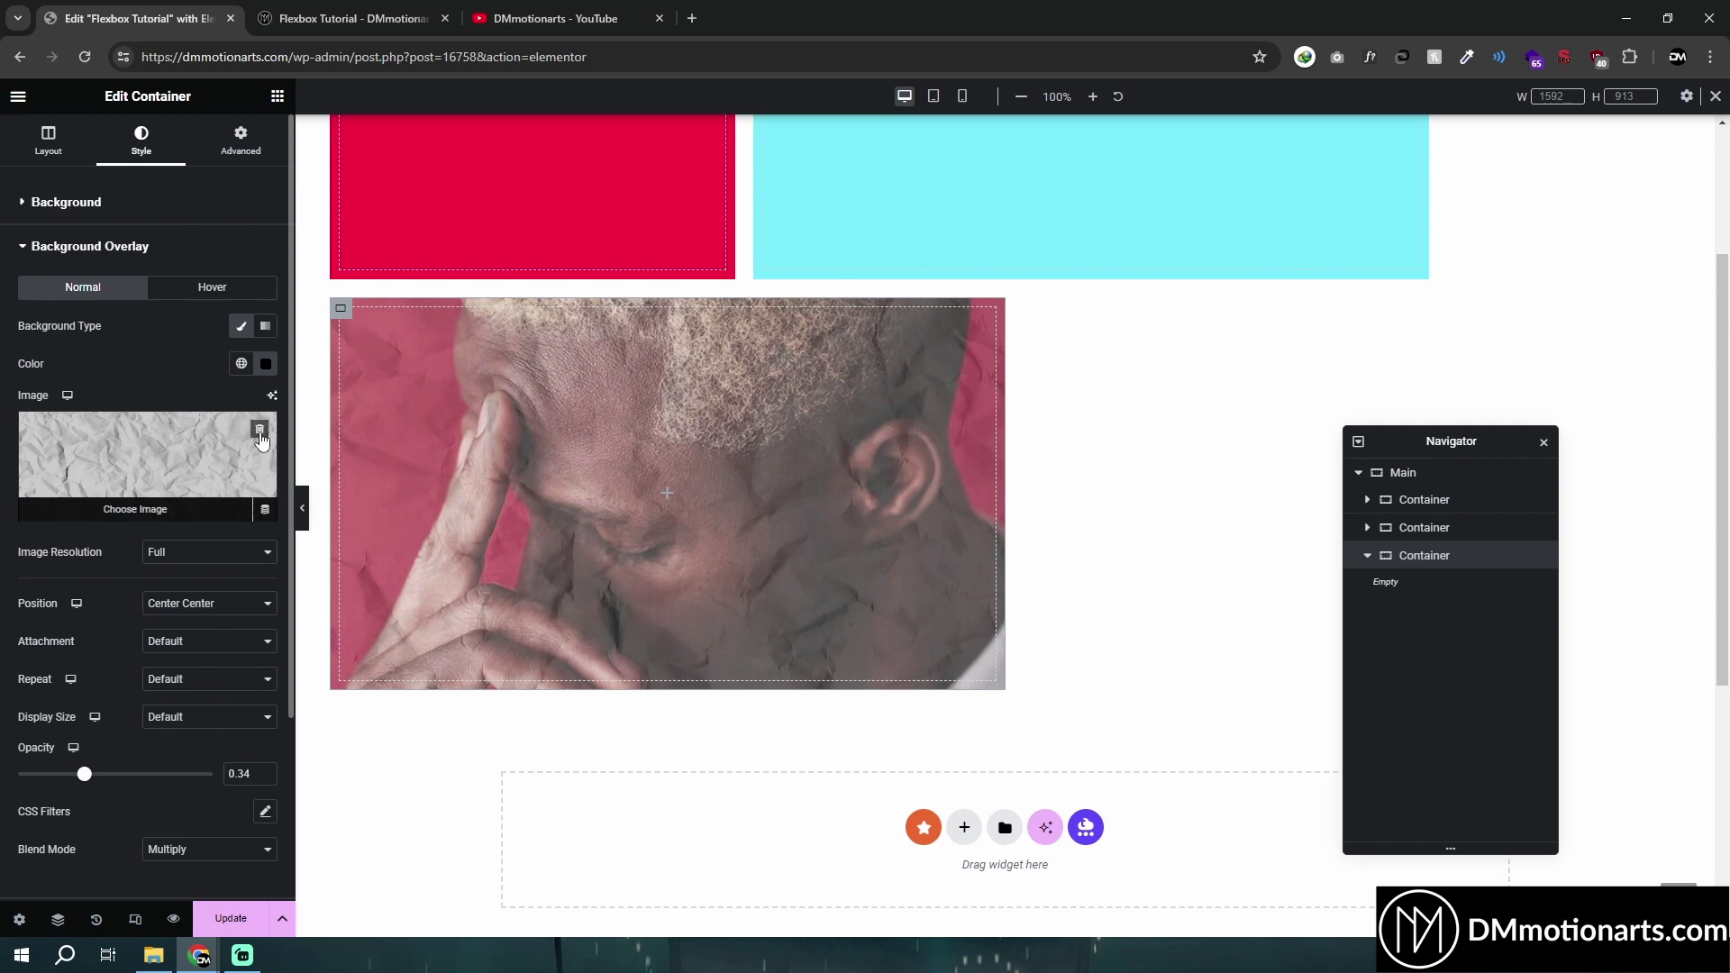
pyautogui.click(265, 425)
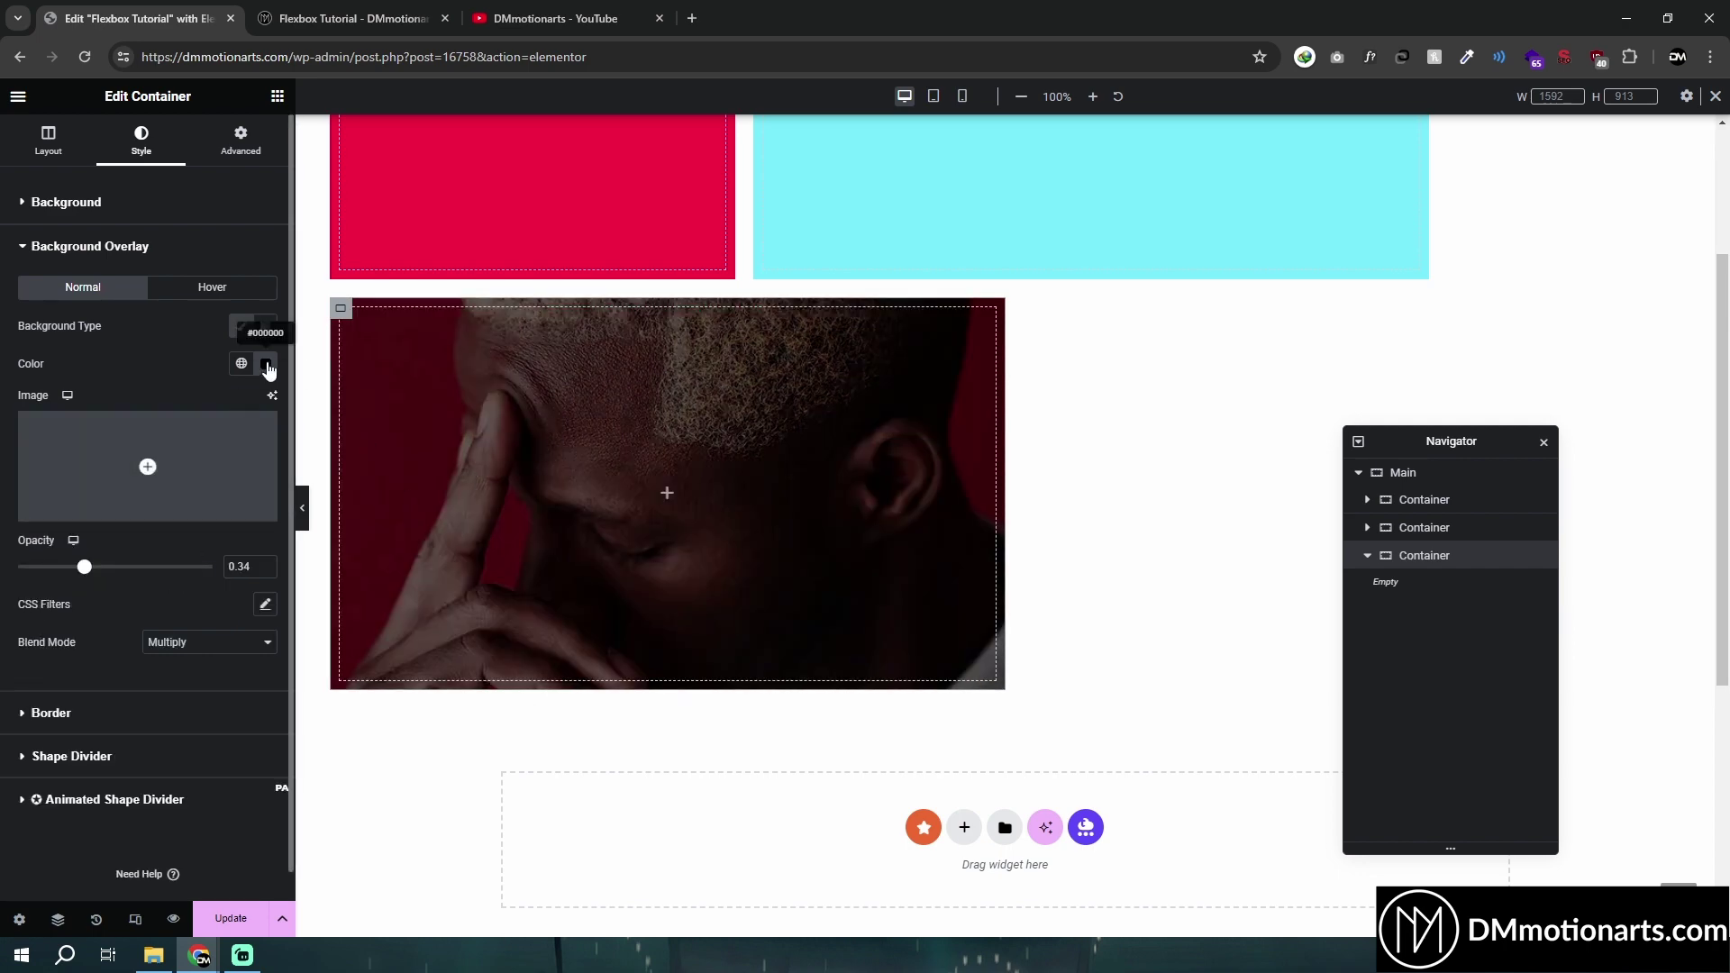
# Try the black background overlay at full opacity 1, and reduce its opacity to 0.5
pyautogui.click(266, 364)
pyautogui.click(266, 364)
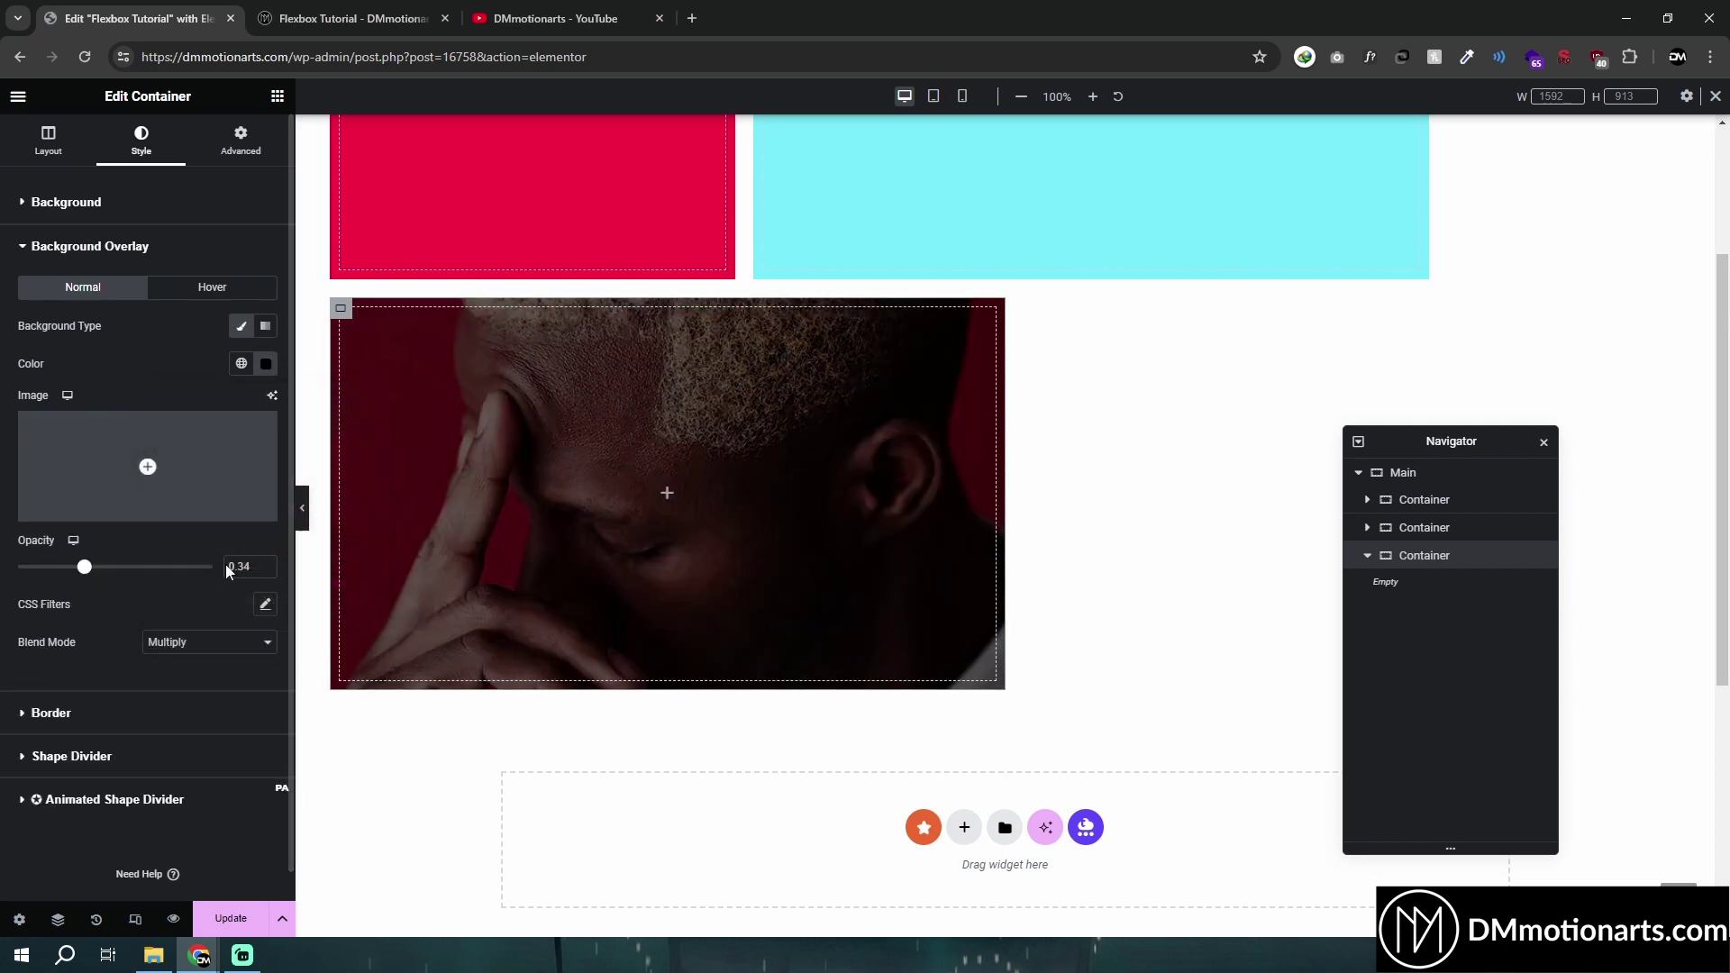
pyautogui.write('1')
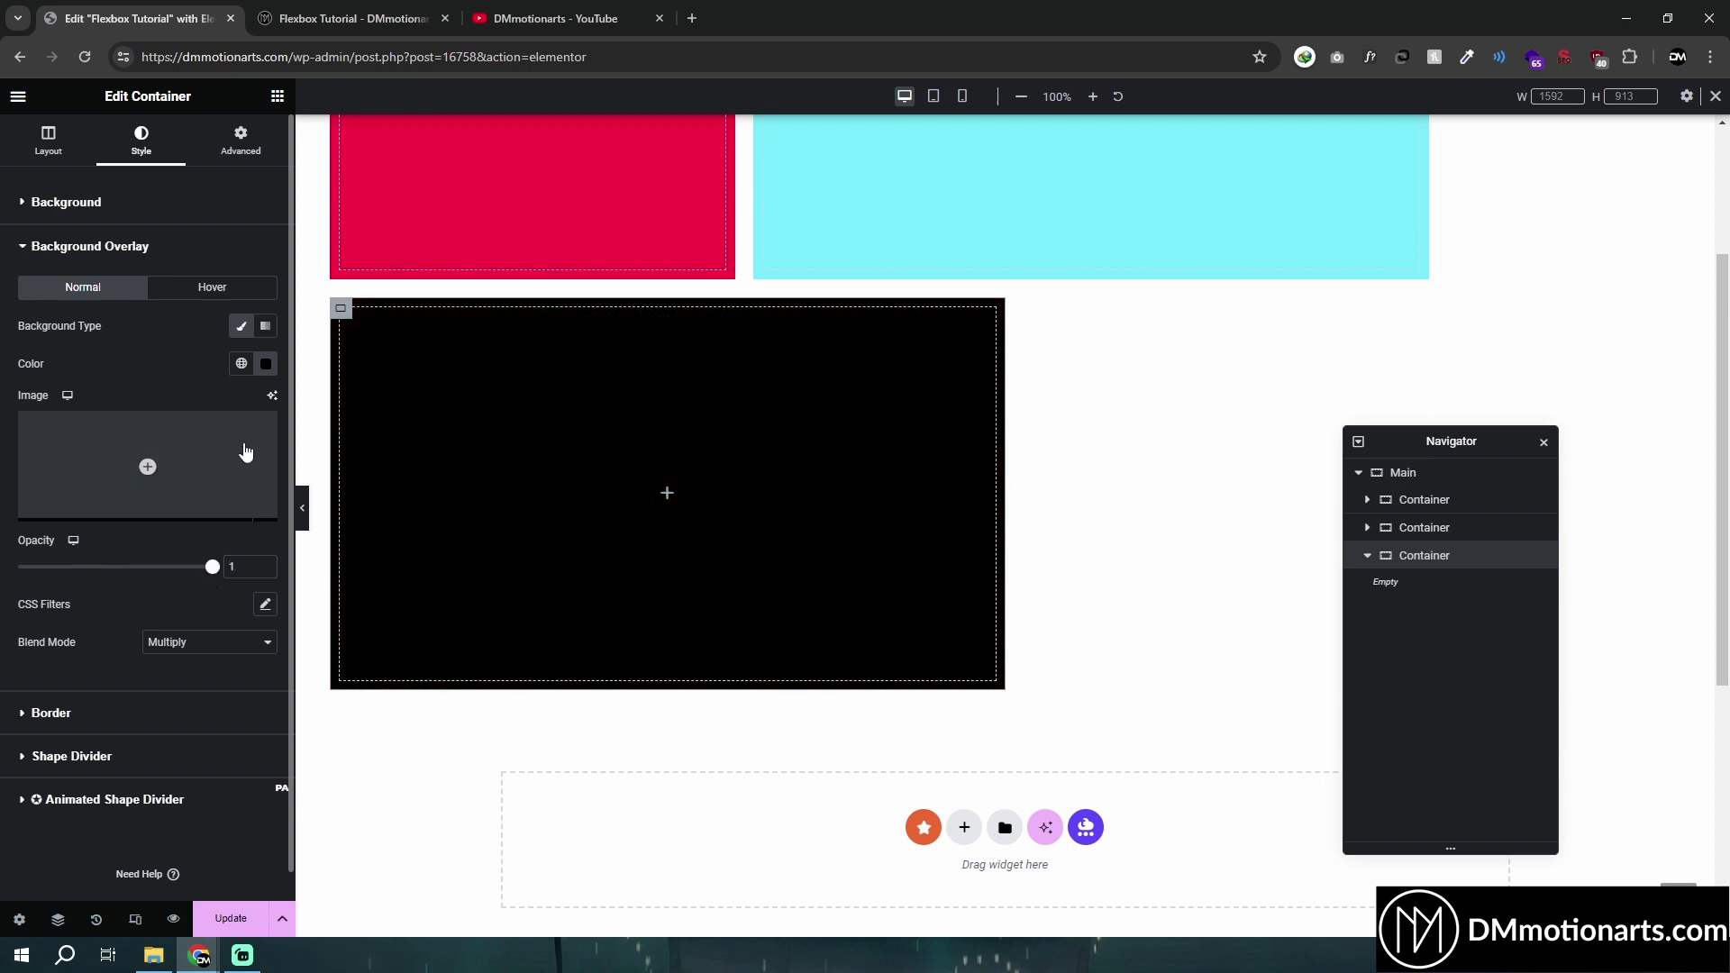
pyautogui.click(266, 364)
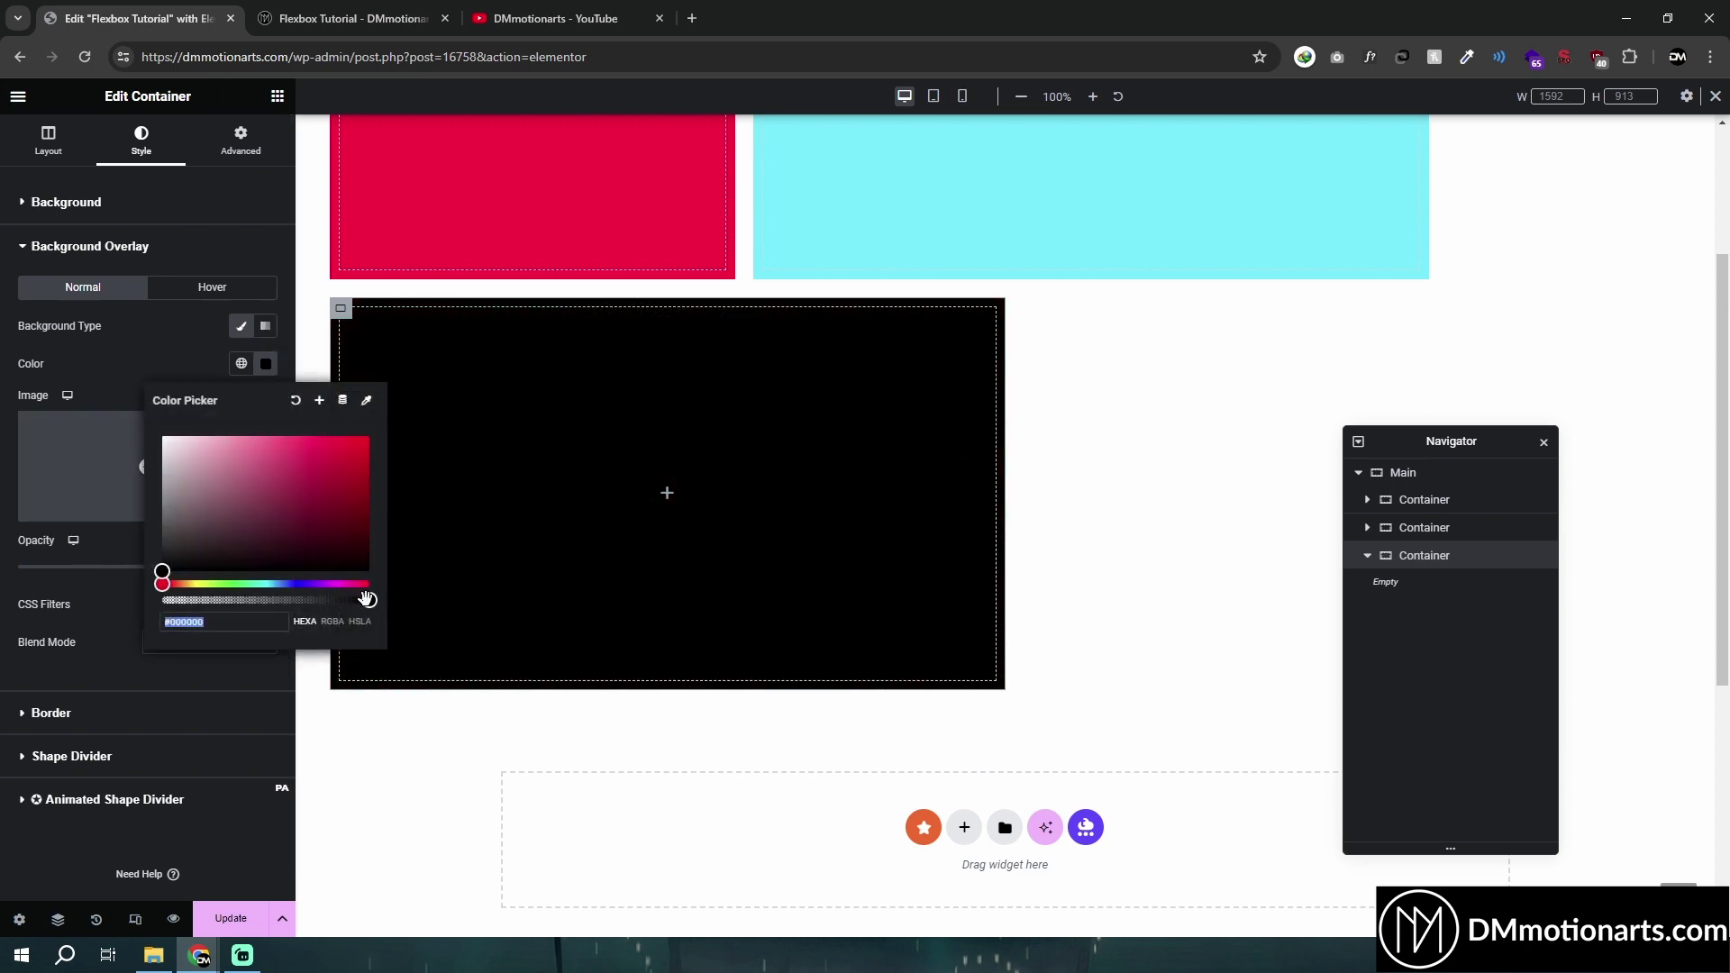
pyautogui.moveTo(367, 600)
pyautogui.mouseDown()
pyautogui.moveTo(224, 600)
pyautogui.moveTo(384, 595)
pyautogui.mouseUp()
pyautogui.click(4, 357)
pyautogui.moveTo(174, 566); pyautogui.dragTo(115, 566)
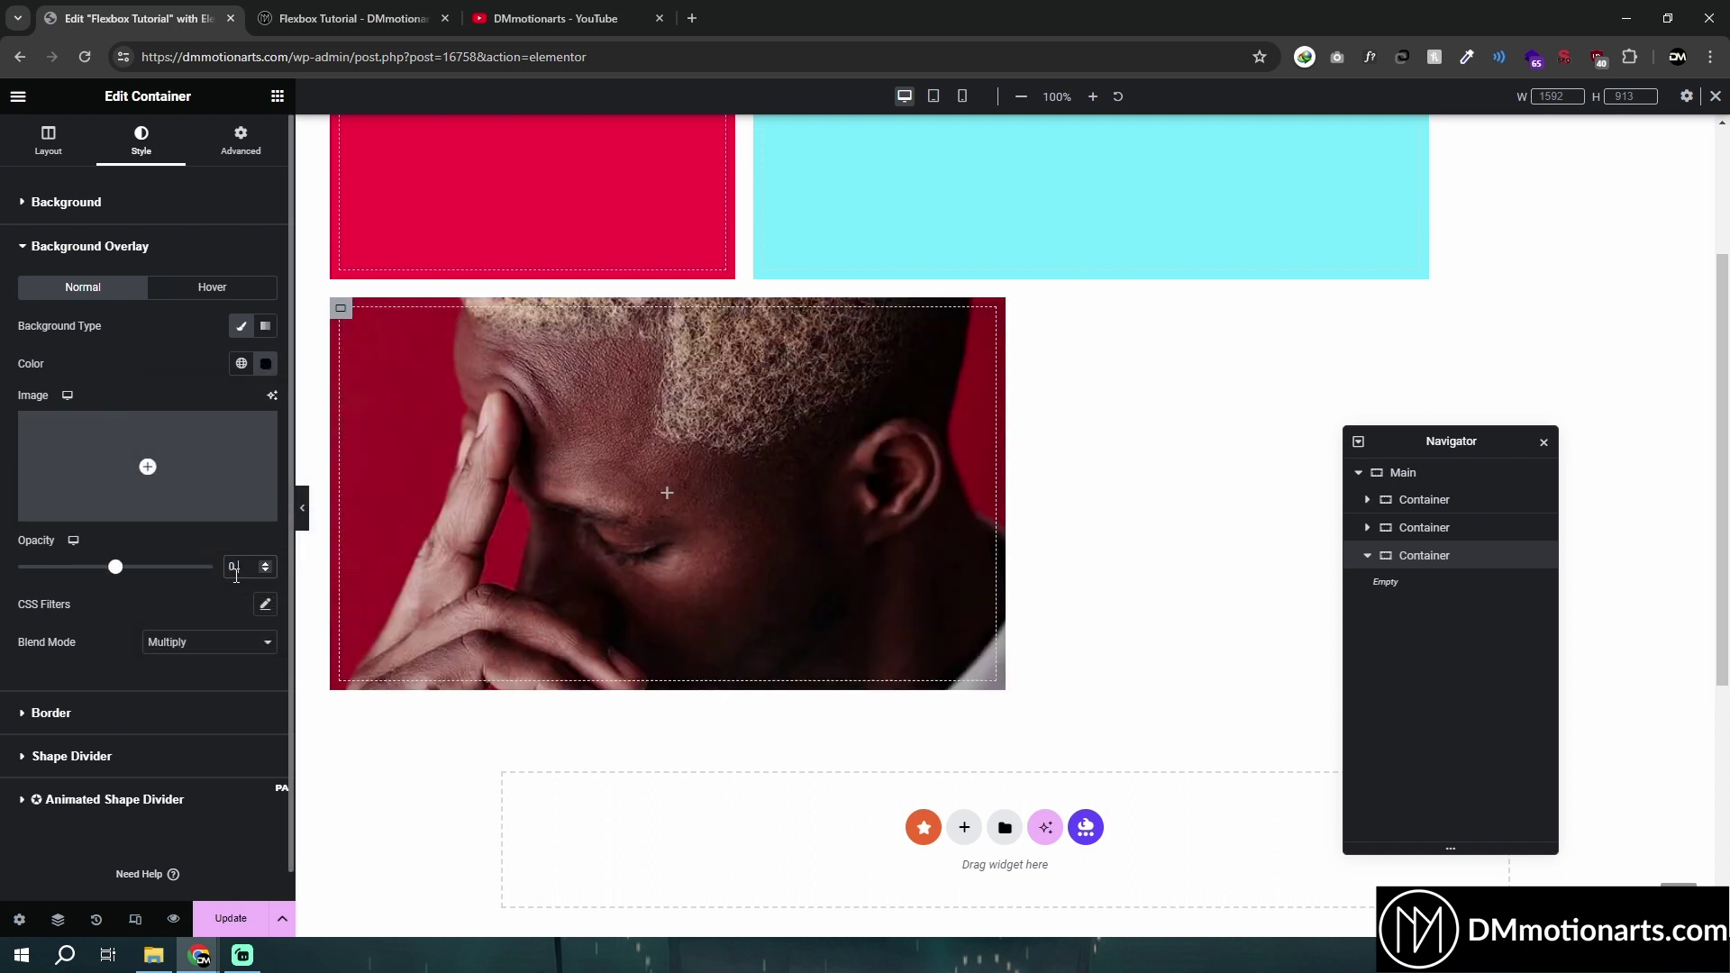
pyautogui.write('8')
# Give the overlay's hover state a Classic black color (#000000) with opacity 1
pyautogui.click(180, 246)
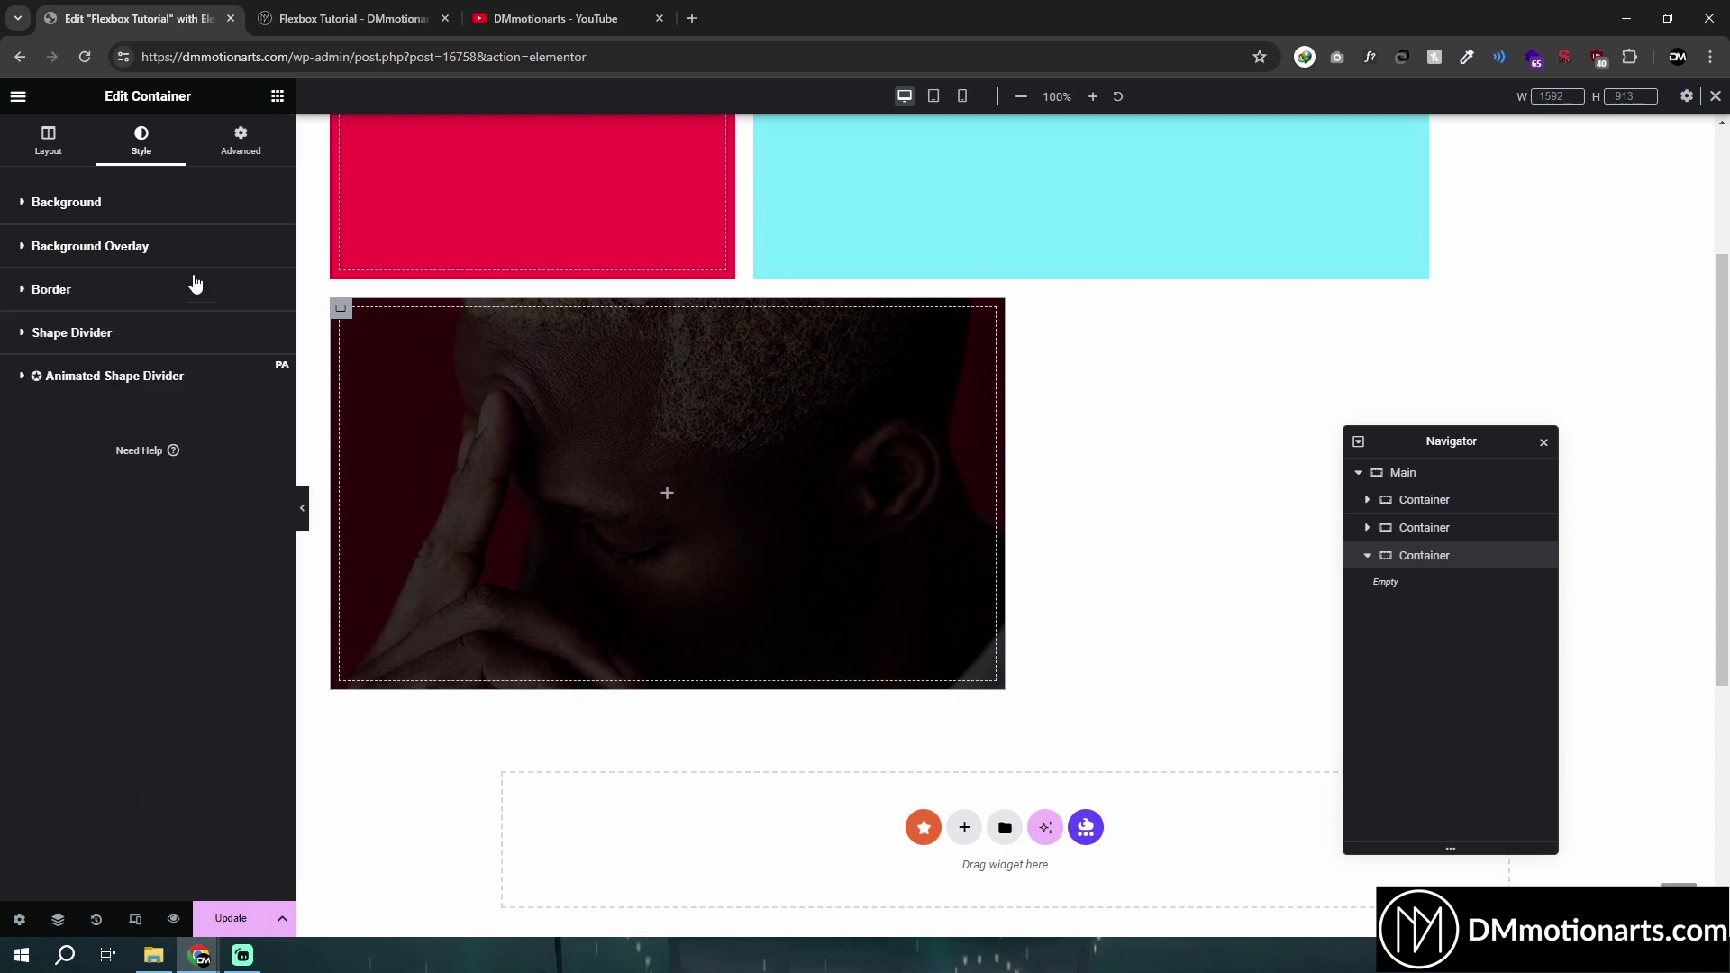
pyautogui.click(181, 289)
pyautogui.click(124, 261)
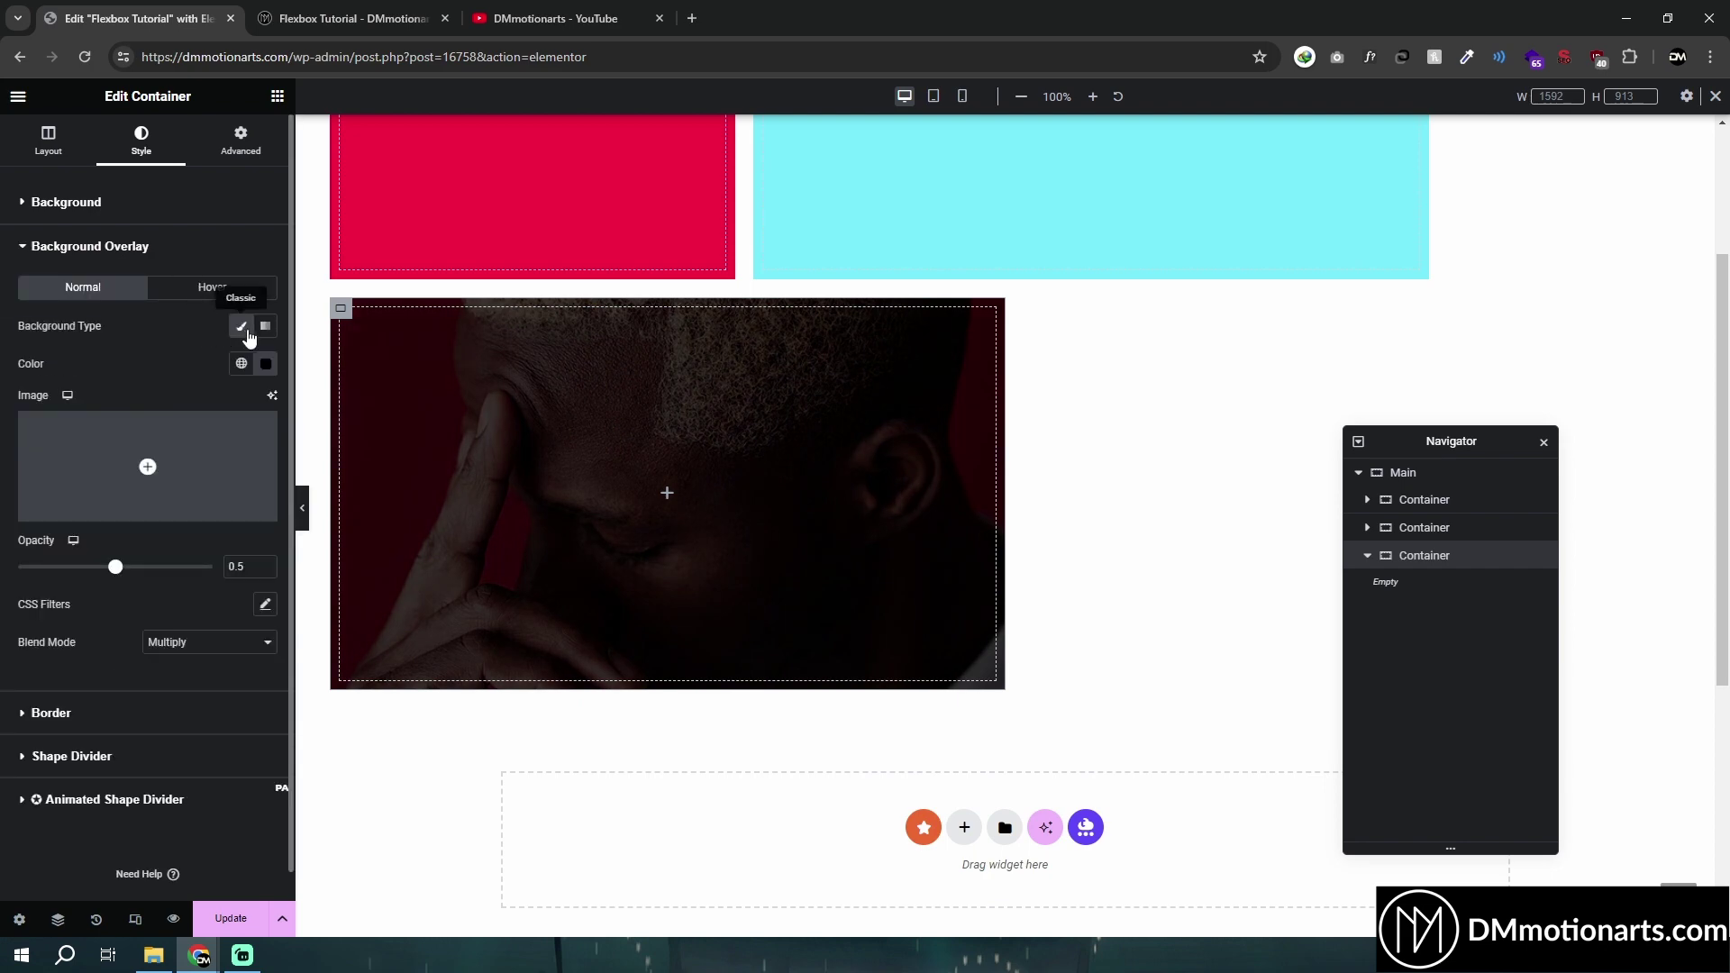
pyautogui.click(212, 287)
pyautogui.click(240, 326)
pyautogui.click(266, 363)
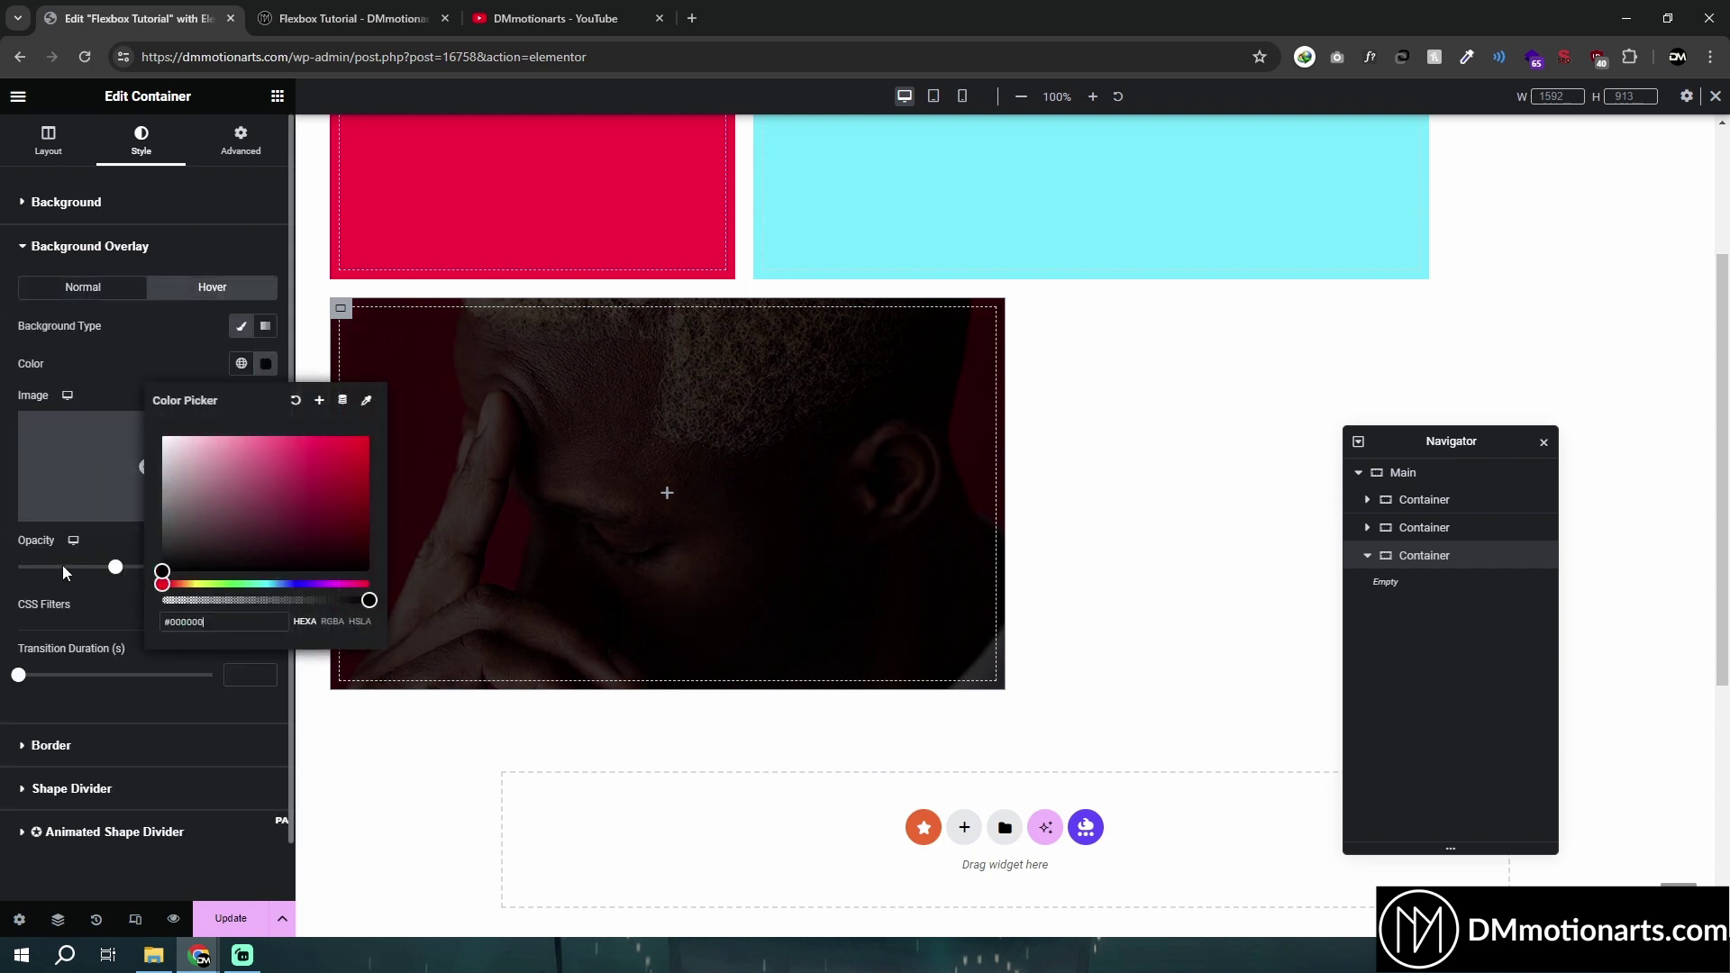
pyautogui.click(236, 566)
pyautogui.moveTo(249, 566); pyautogui.dragTo(217, 576)
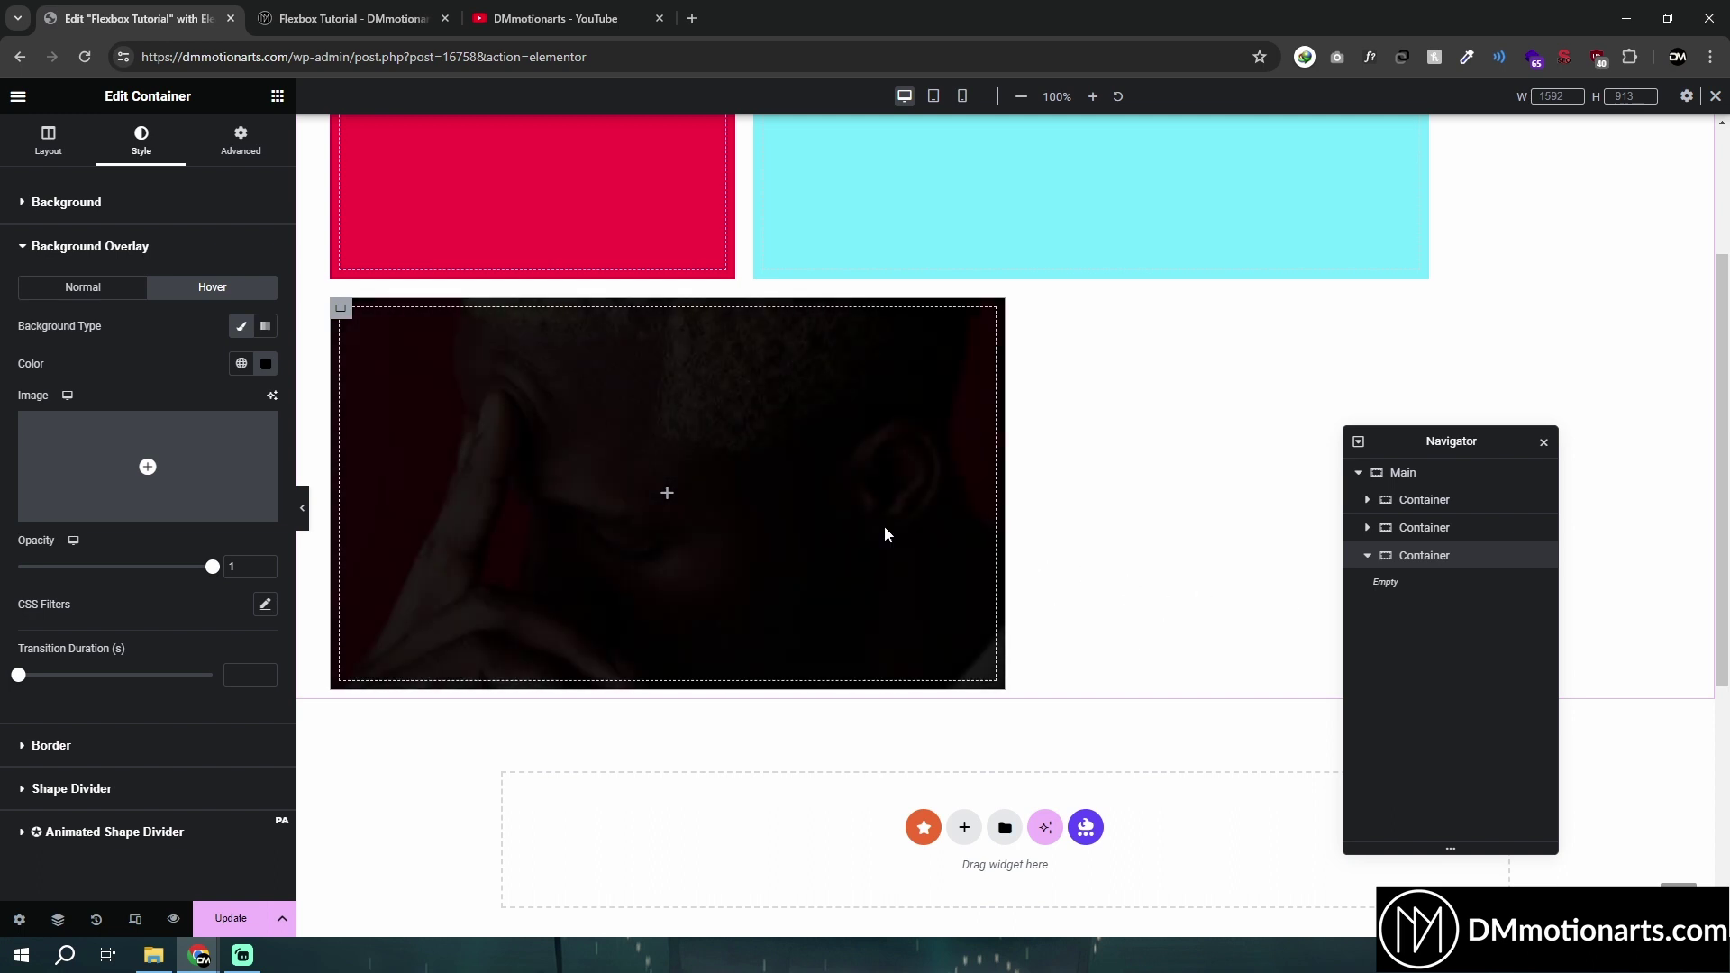
# Clear the Classic background overlay from both the normal and hover states of the container
pyautogui.click(110, 294)
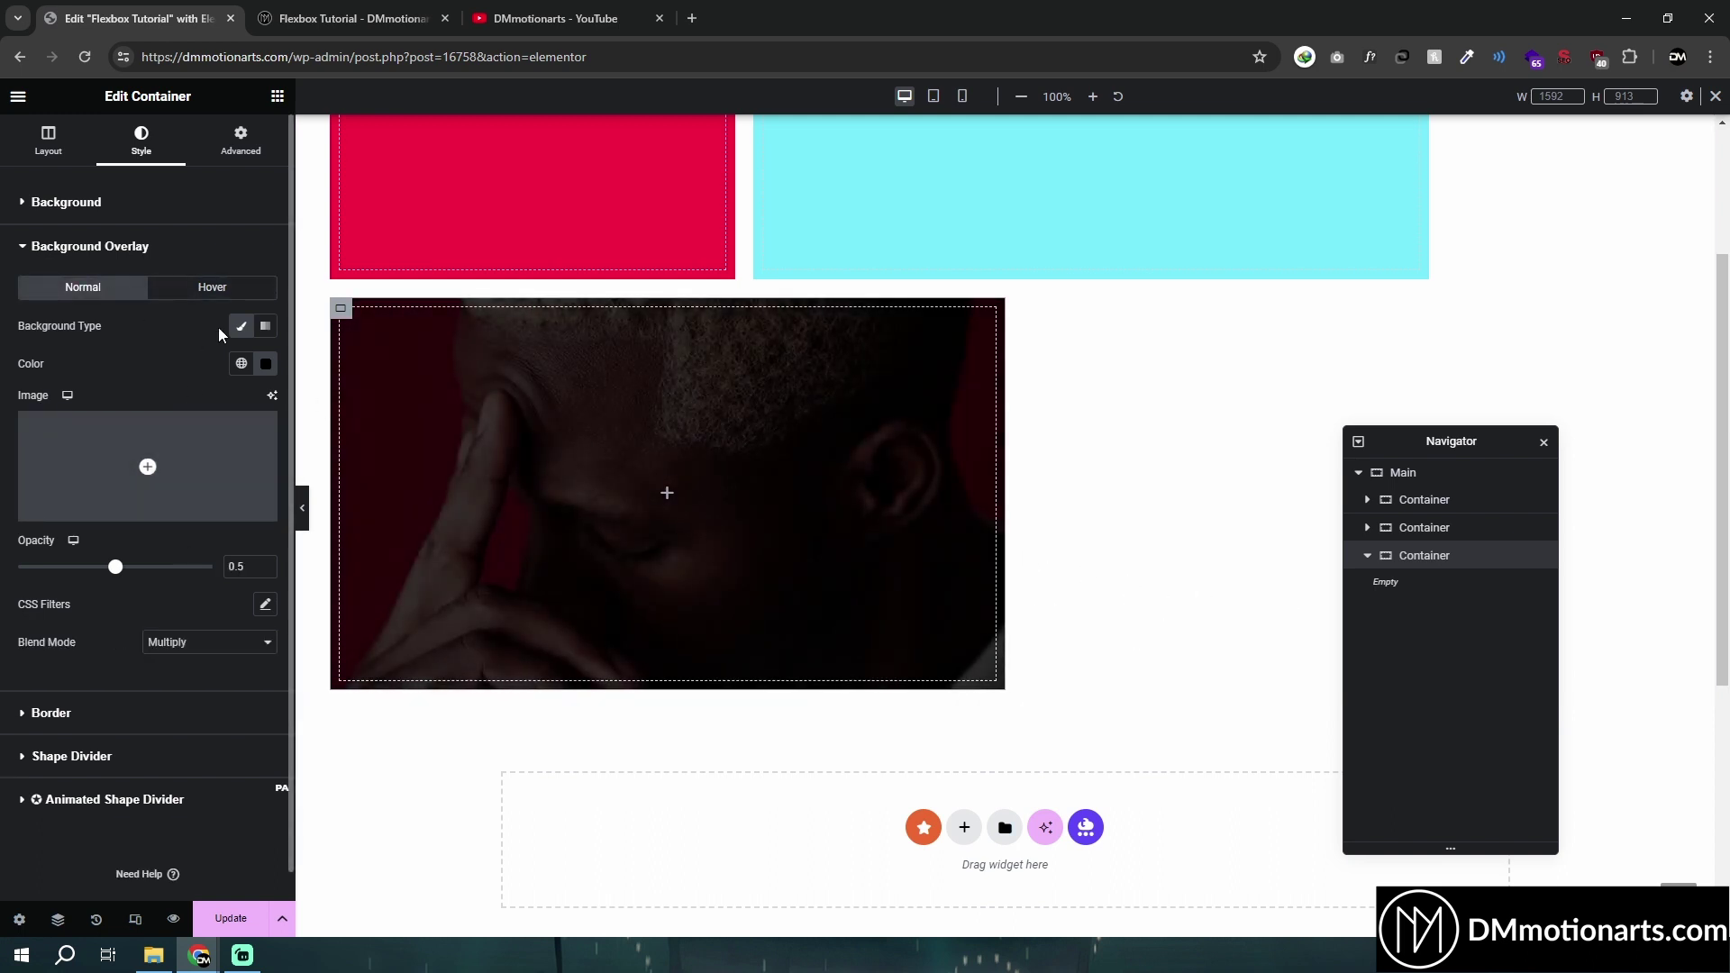
pyautogui.click(240, 326)
pyautogui.click(81, 246)
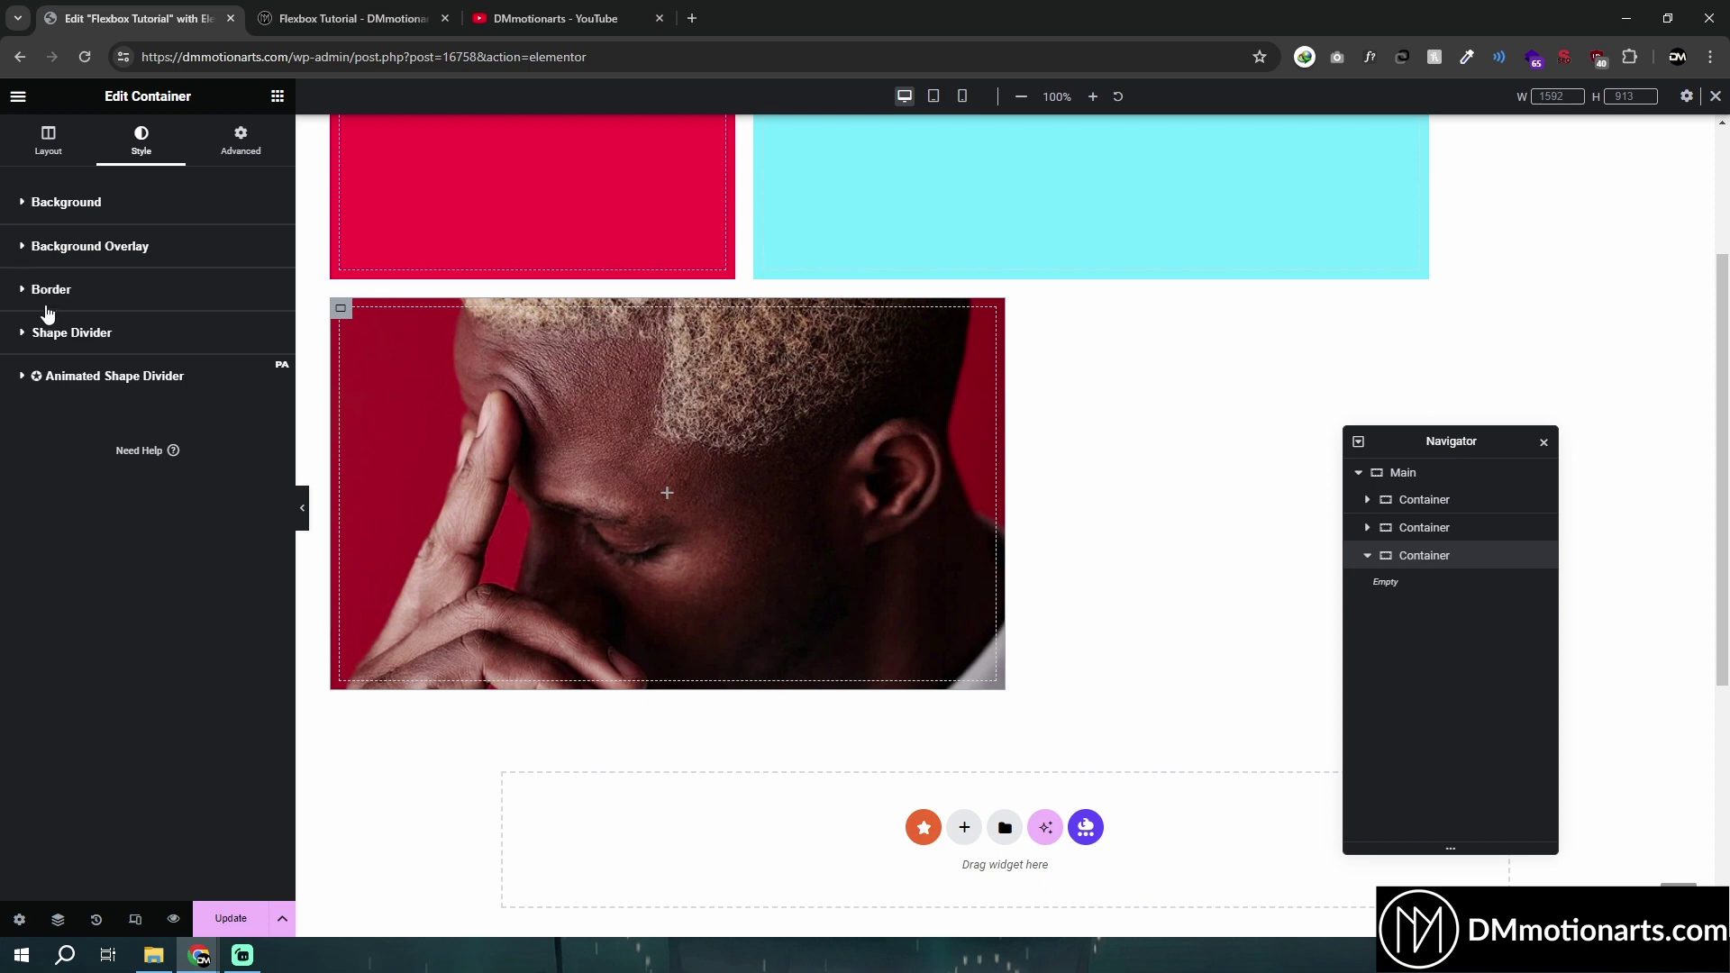
pyautogui.click(40, 307)
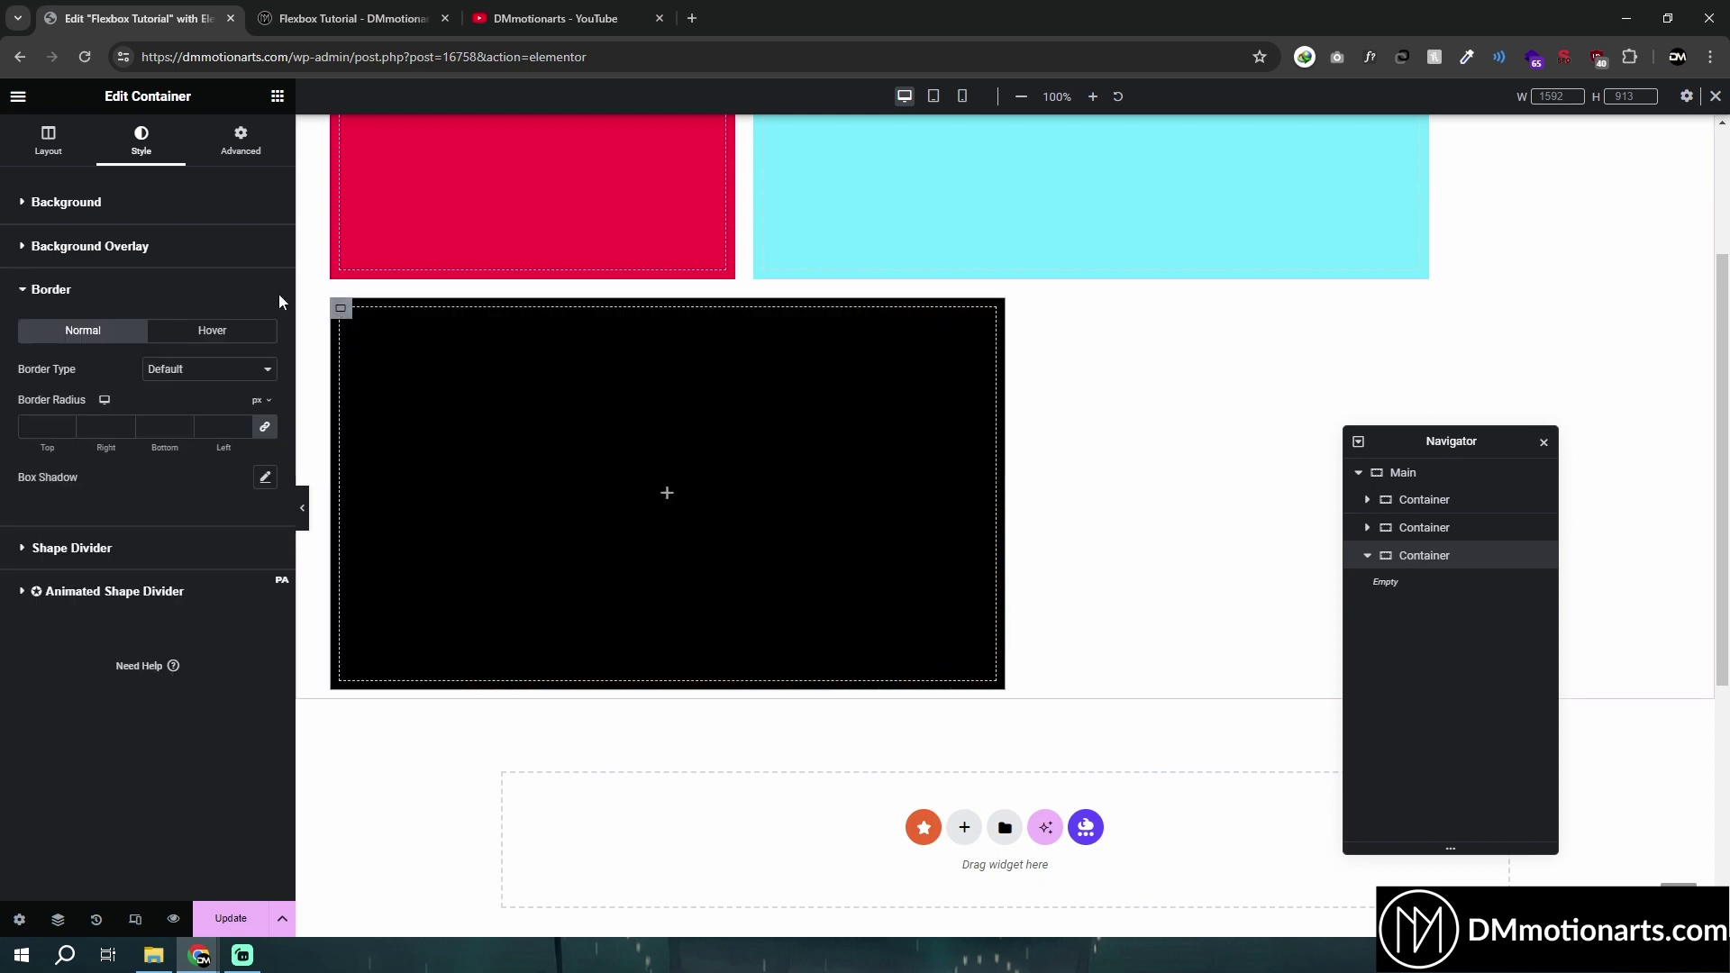
pyautogui.click(45, 246)
pyautogui.click(210, 288)
pyautogui.click(240, 326)
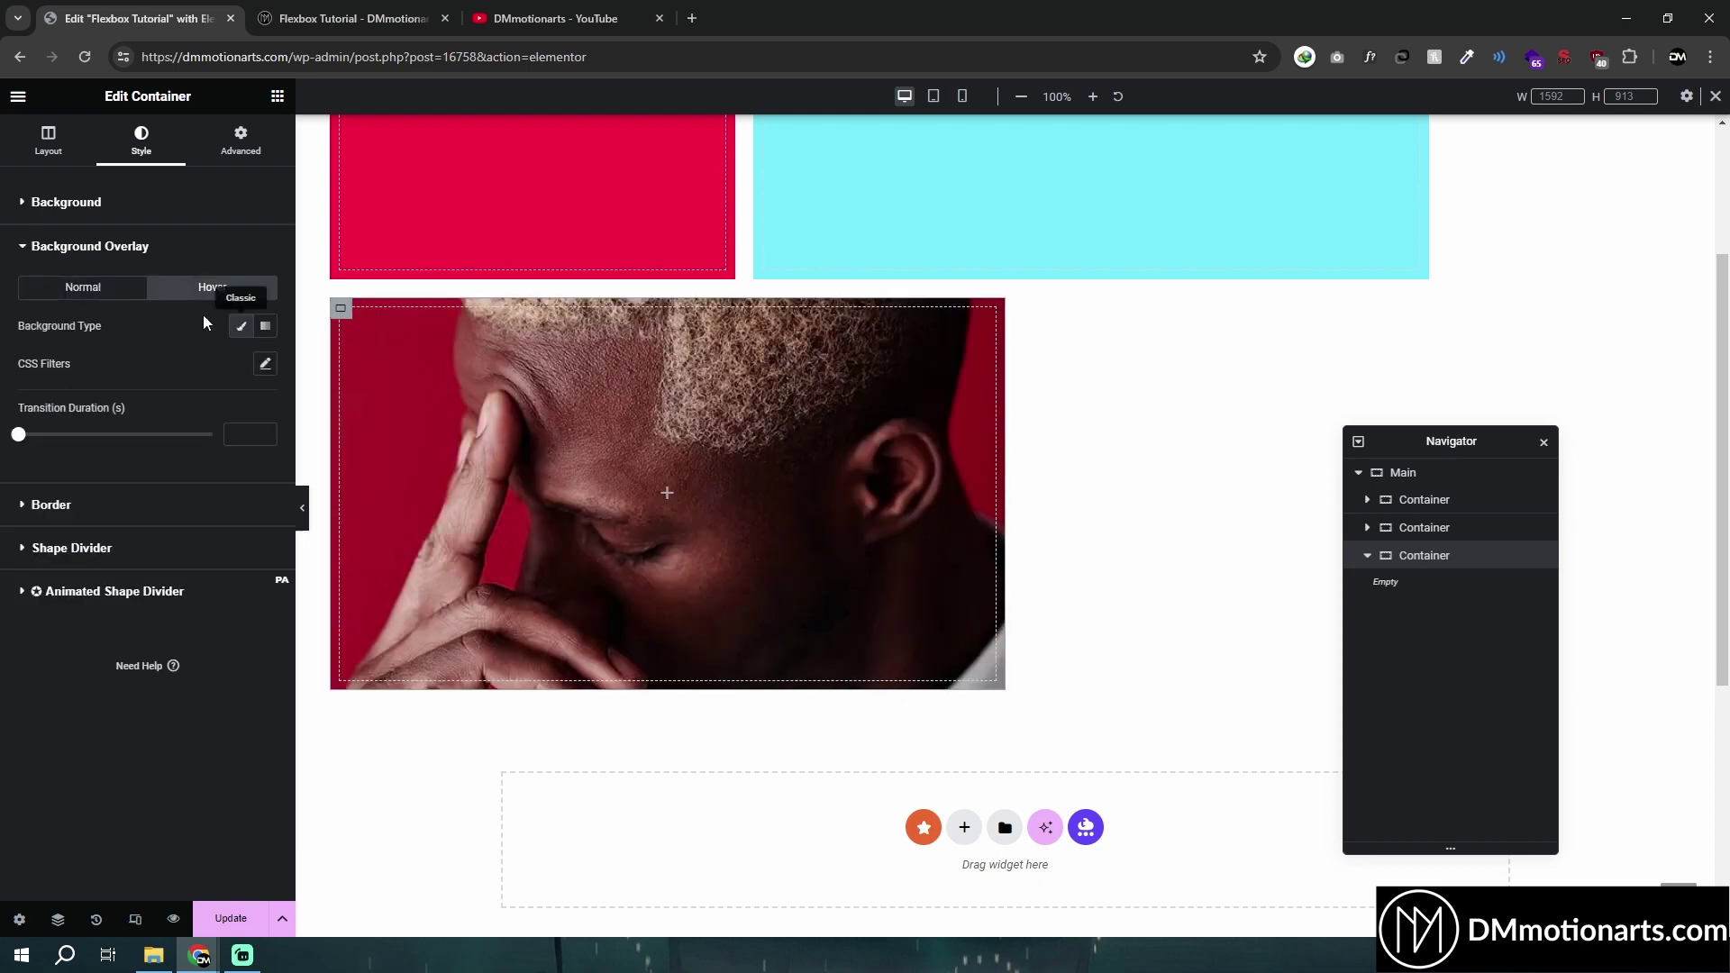
# Give the container a Solid border 5 px wide on all sides in light red (#FF7777)
pyautogui.click(81, 246)
pyautogui.click(23, 289)
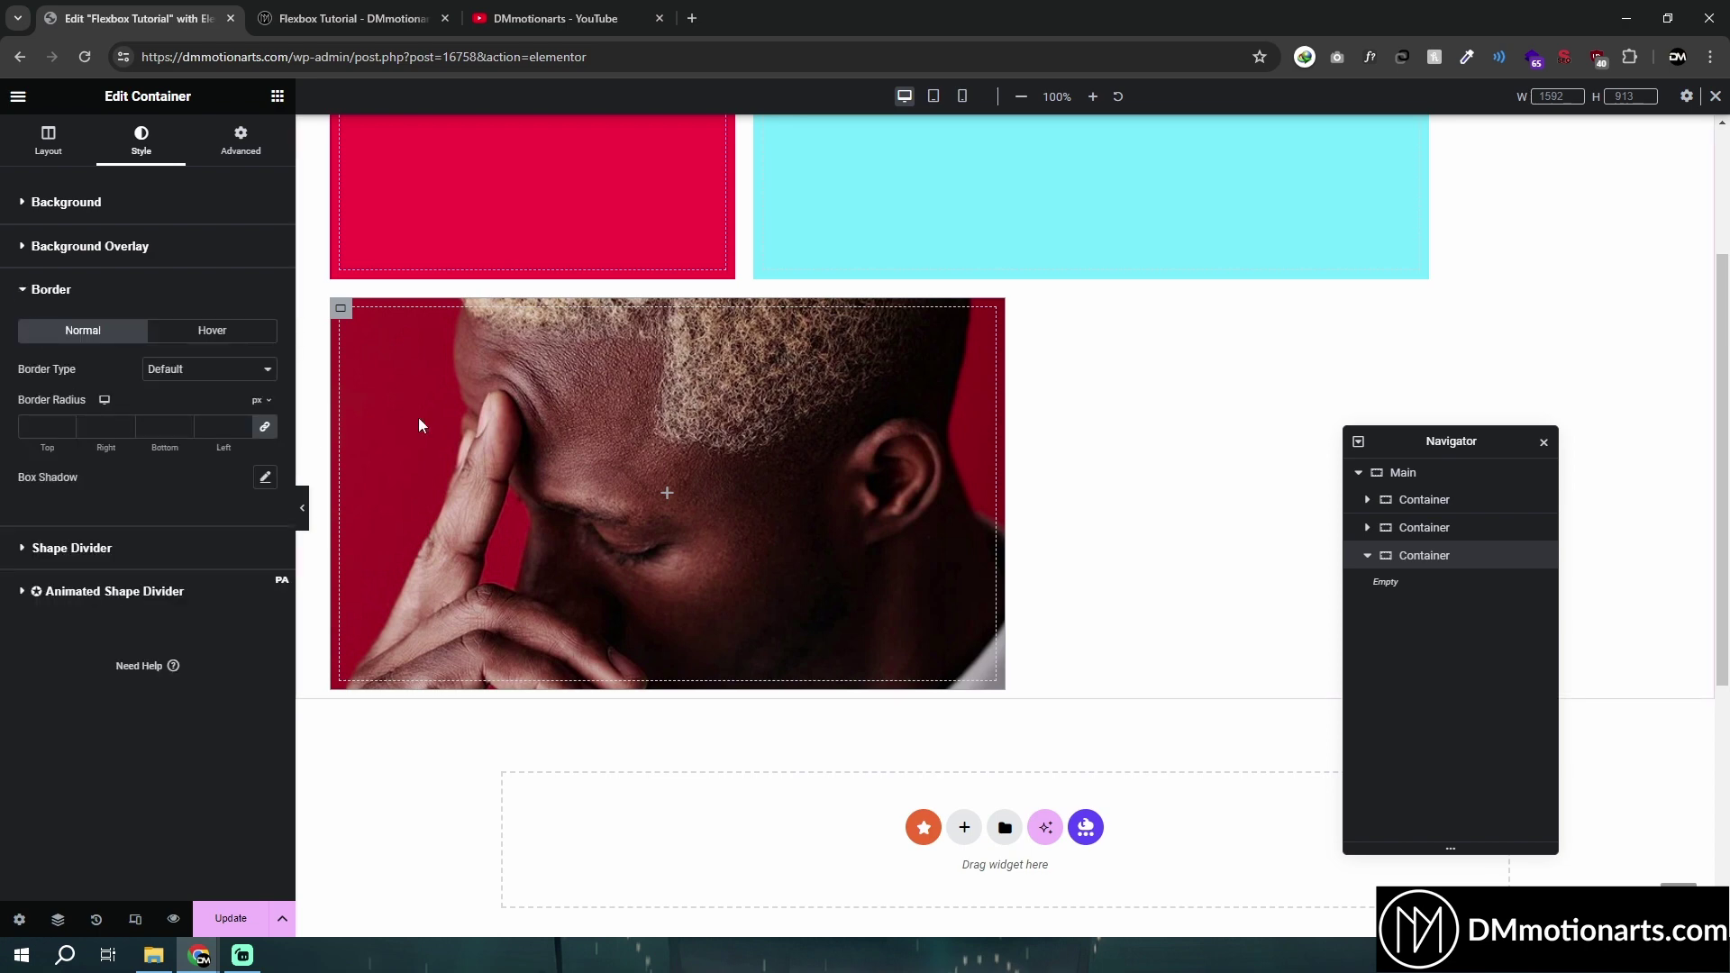
pyautogui.click(189, 371)
pyautogui.click(189, 415)
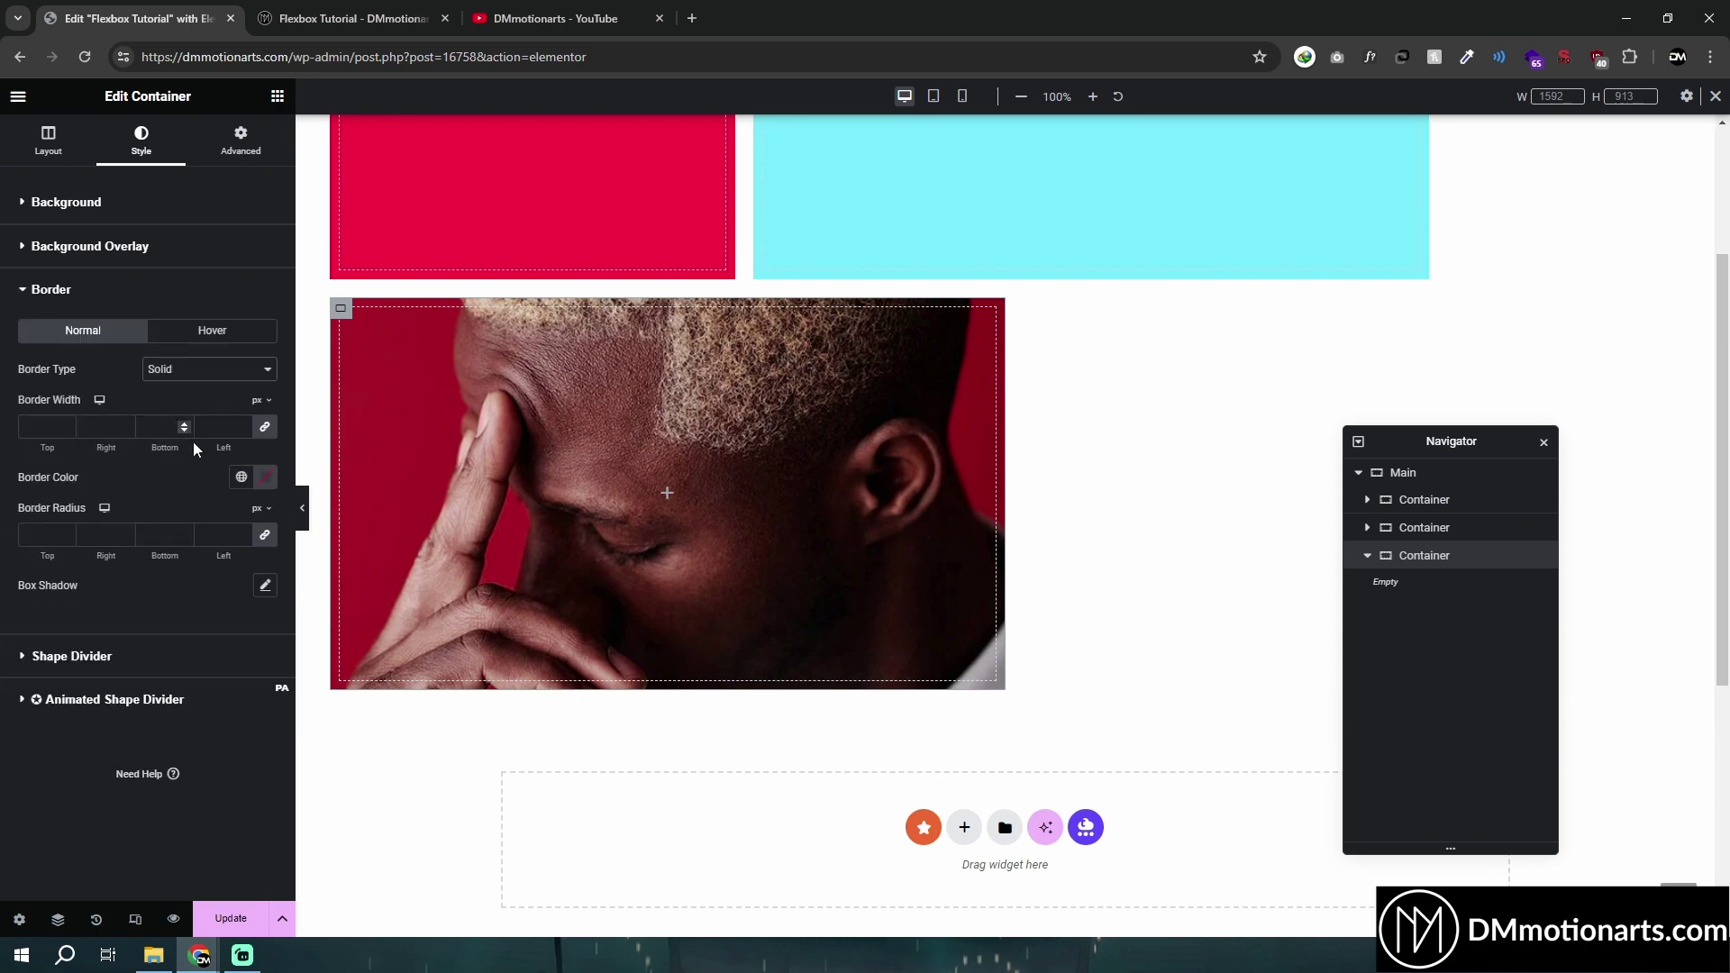
pyautogui.write('5')
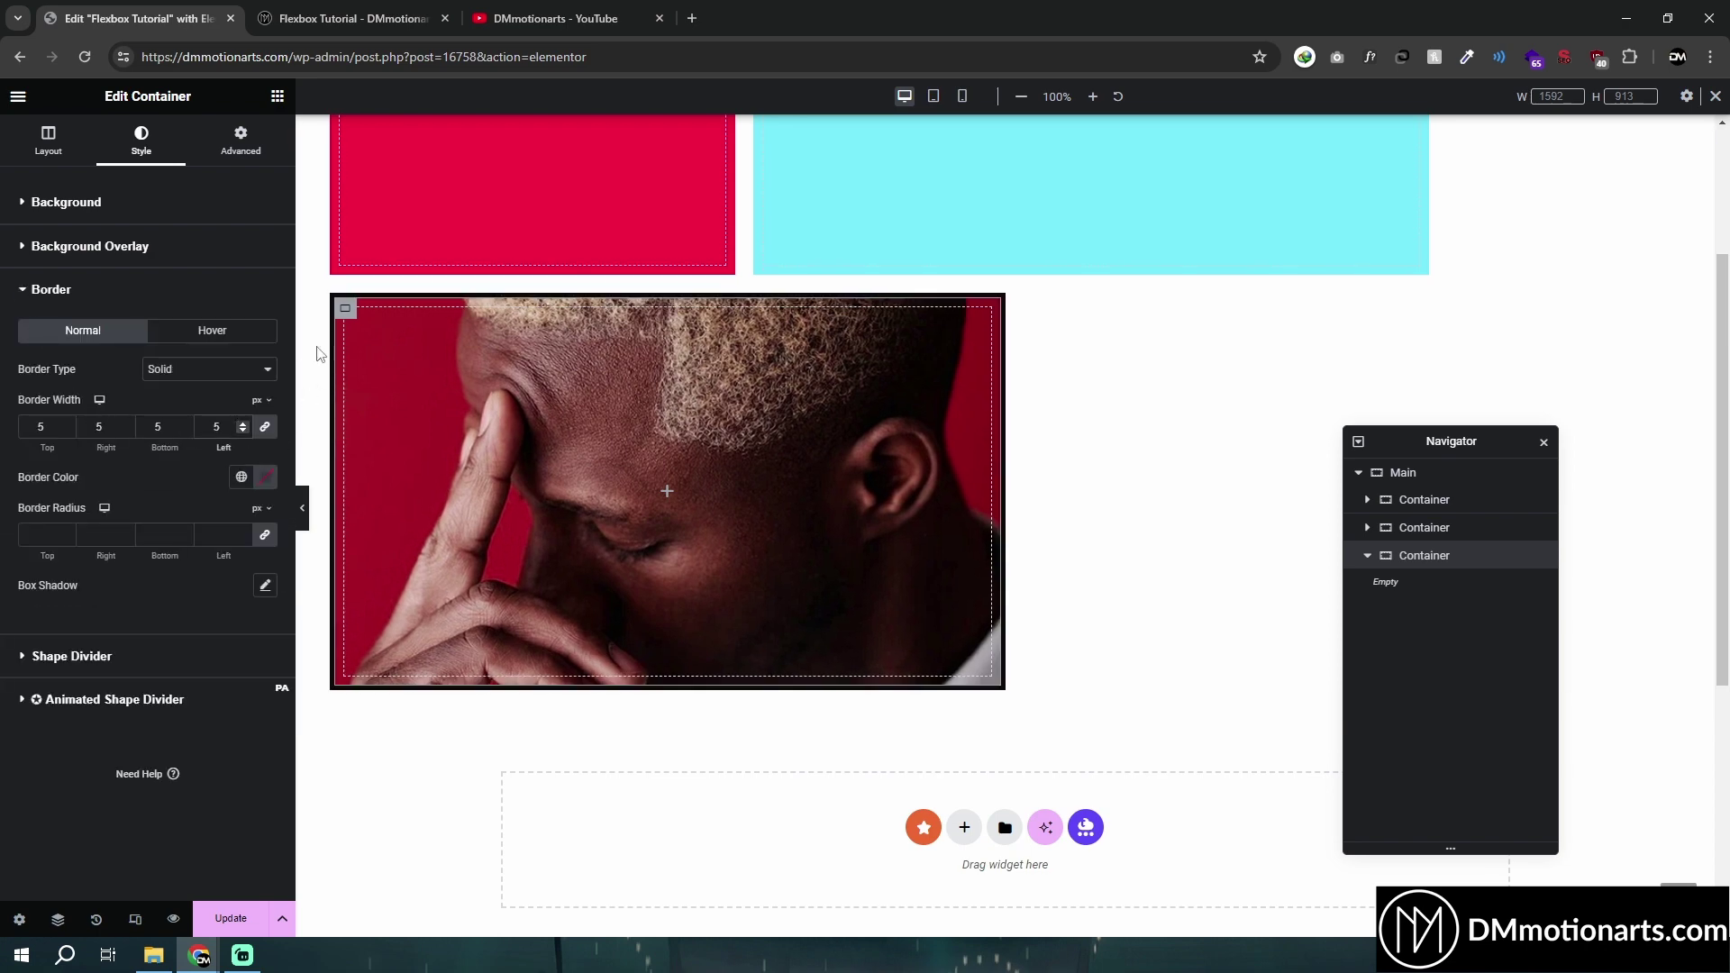
pyautogui.click(265, 476)
pyautogui.click(272, 548)
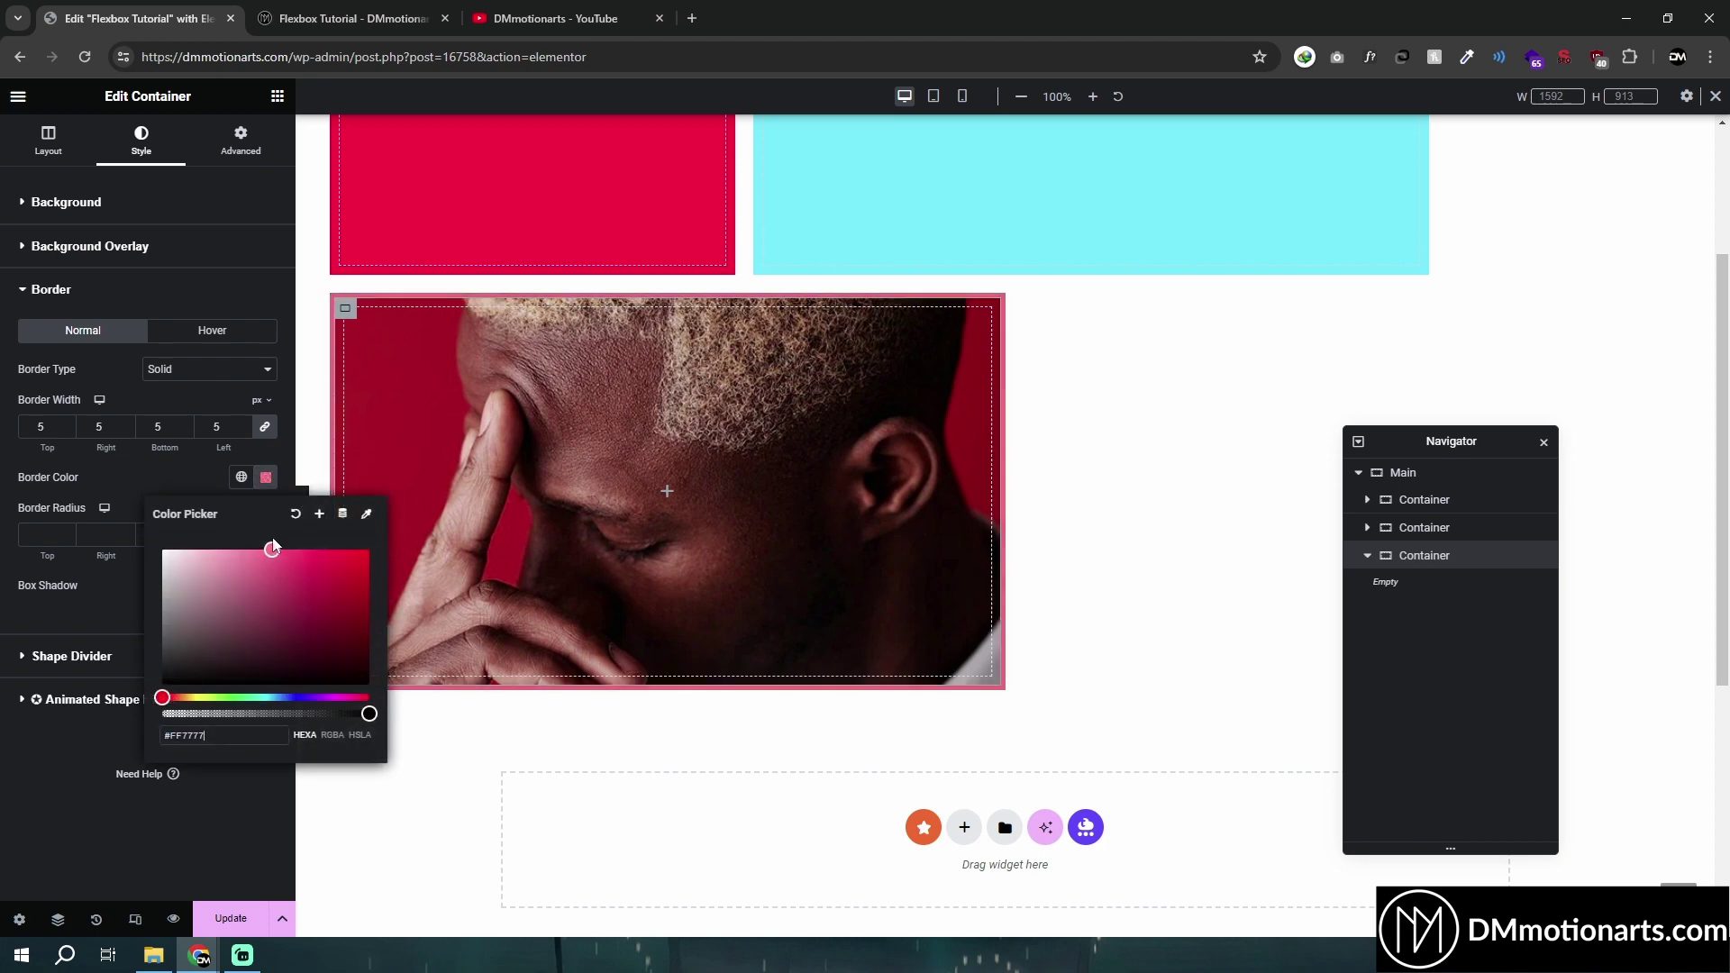
# Change the container's border color to blue and its width to 25 px on all sides
pyautogui.click(292, 696)
pyautogui.click(349, 550)
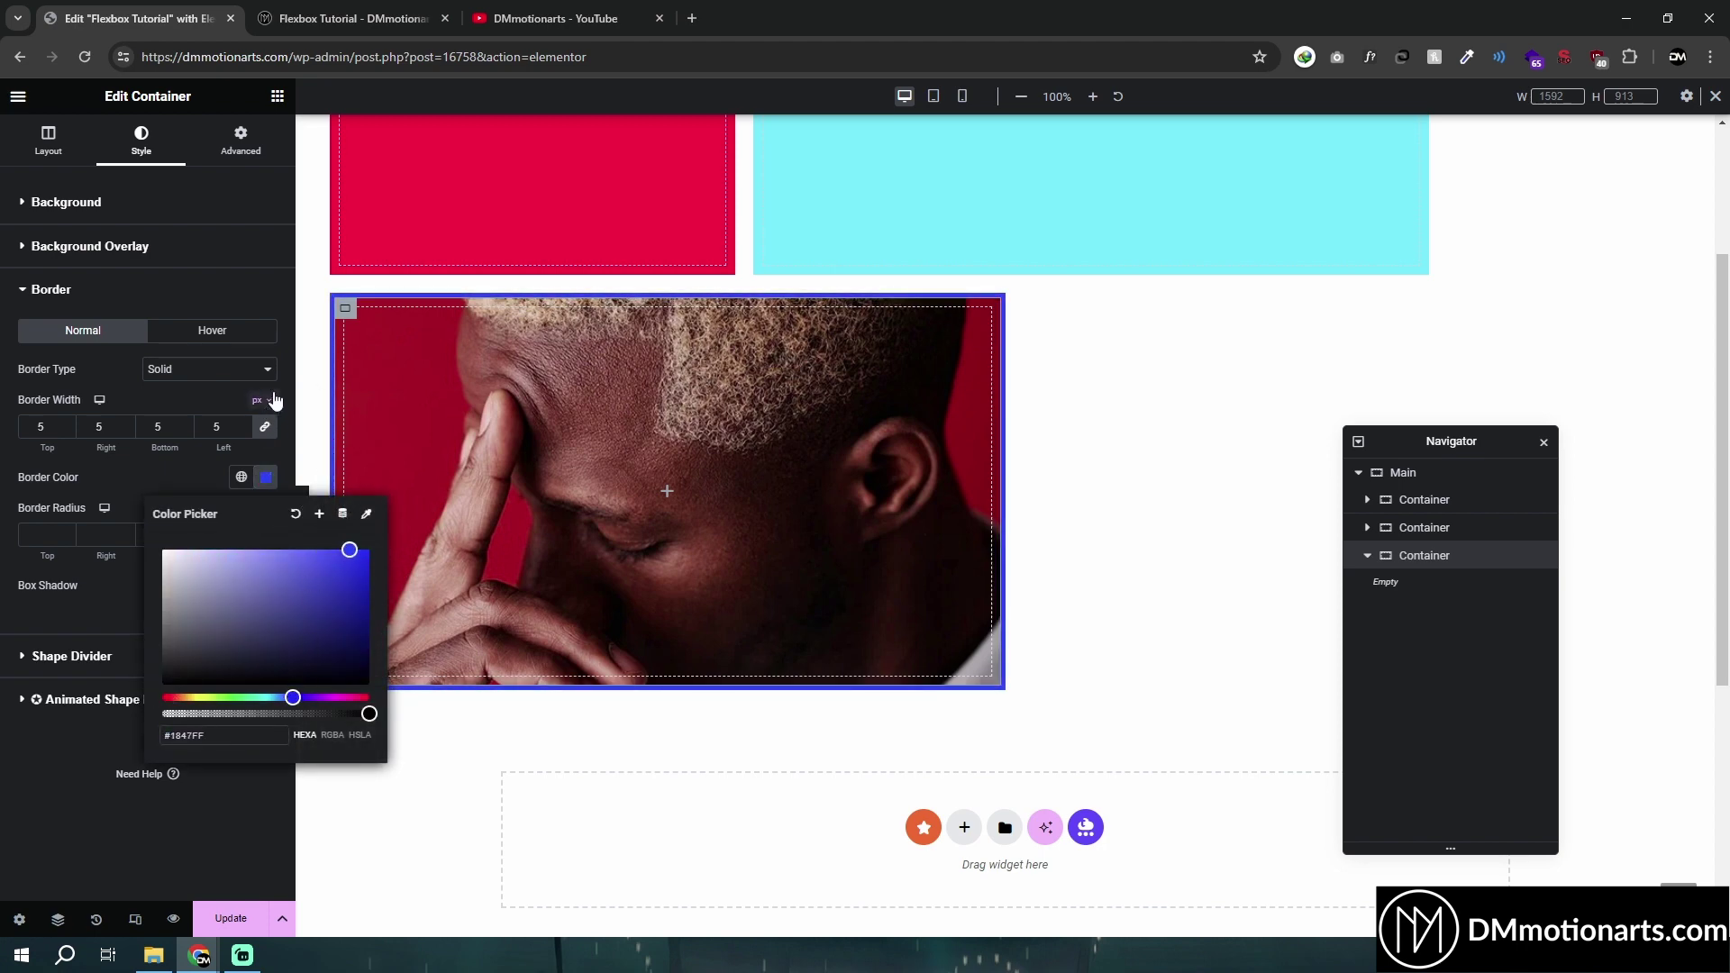
pyautogui.click(203, 423)
pyautogui.write('2')
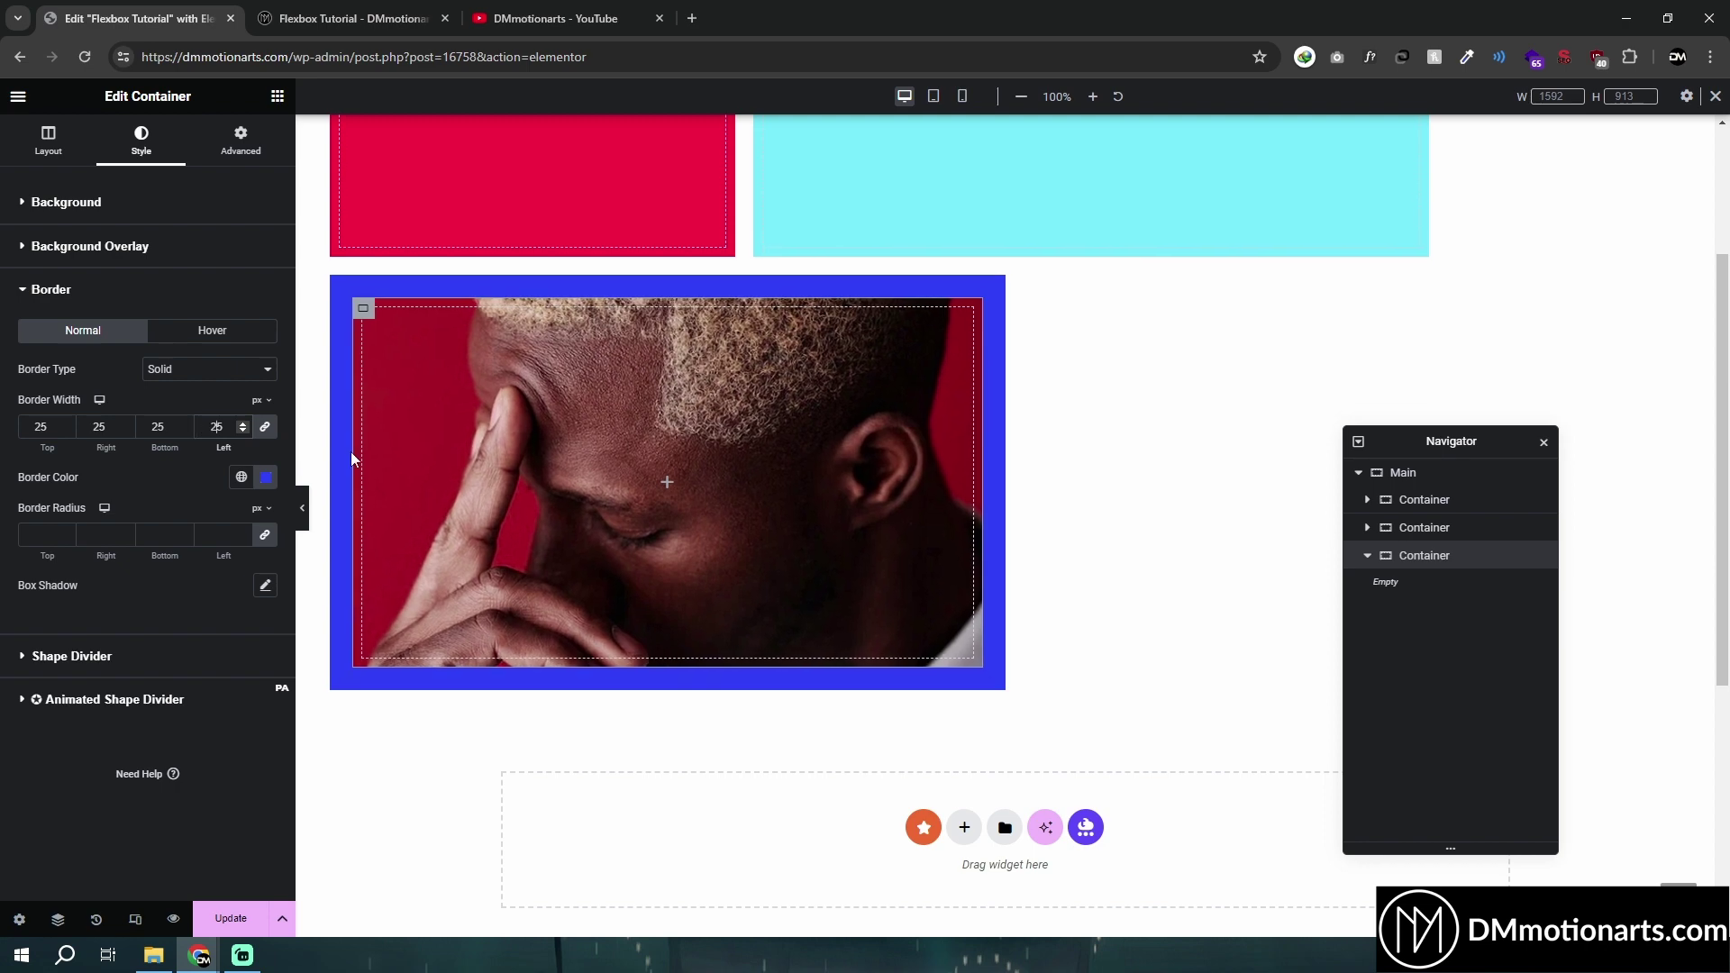
# Try the Double, Dotted, Dashed and Groove border types on the container, and return it to Solid
pyautogui.click(212, 377)
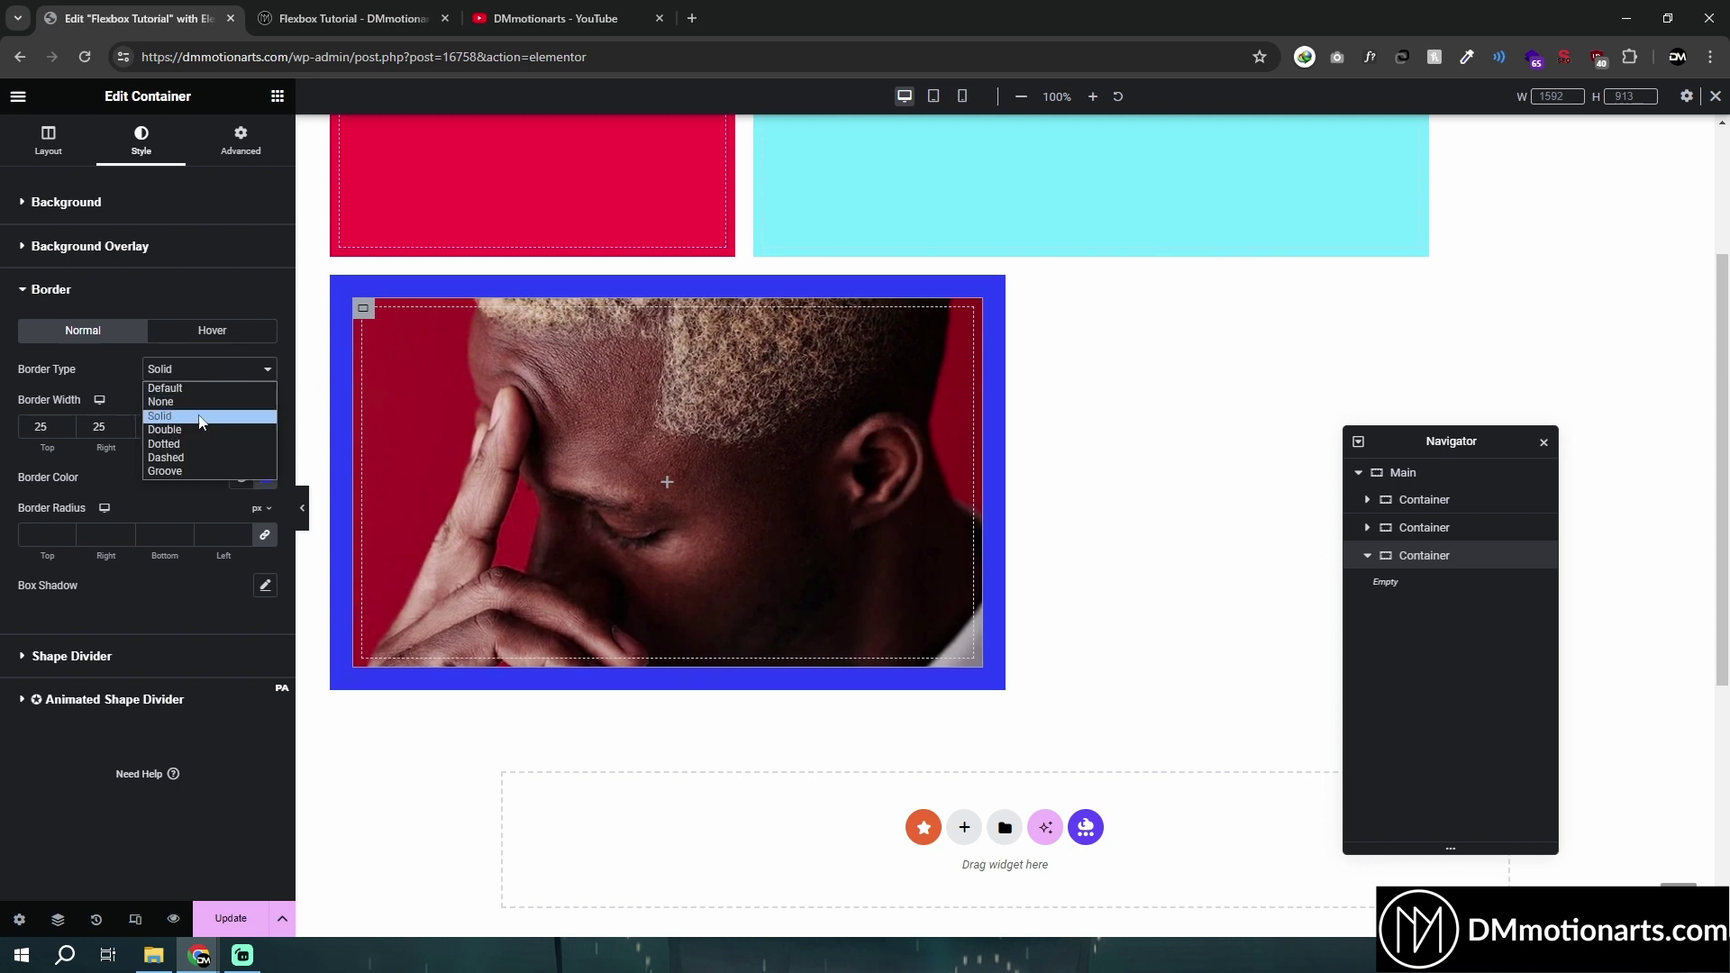
pyautogui.click(187, 429)
pyautogui.click(210, 376)
pyautogui.click(209, 444)
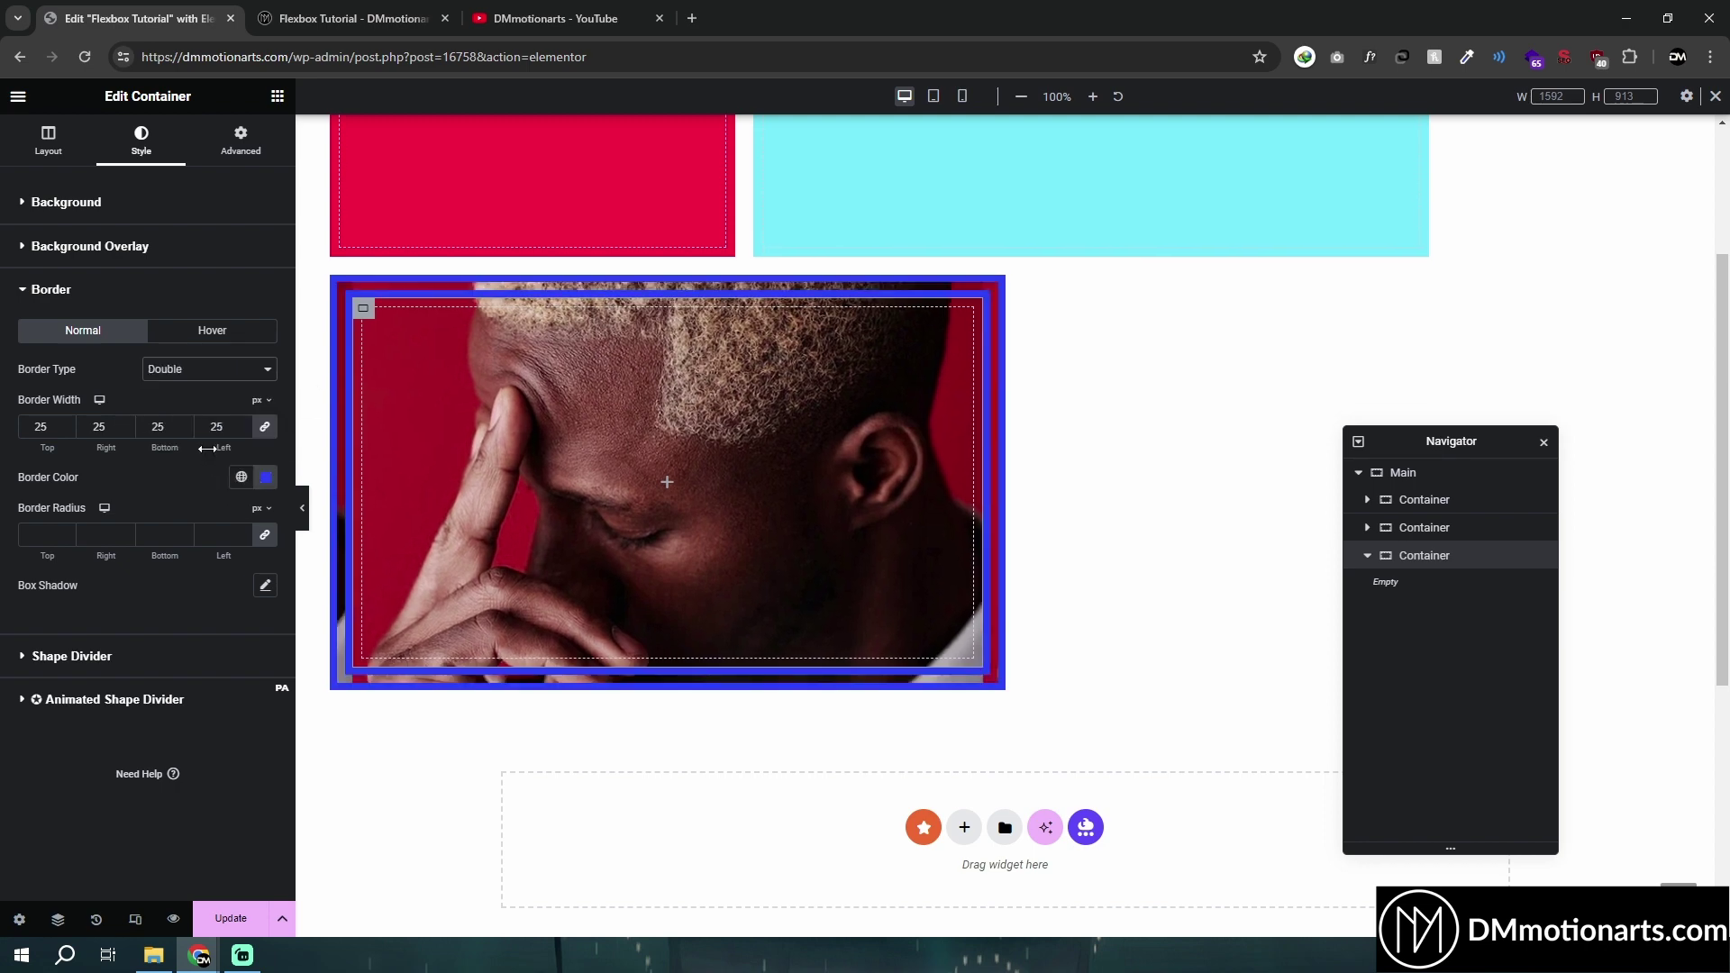
pyautogui.click(208, 371)
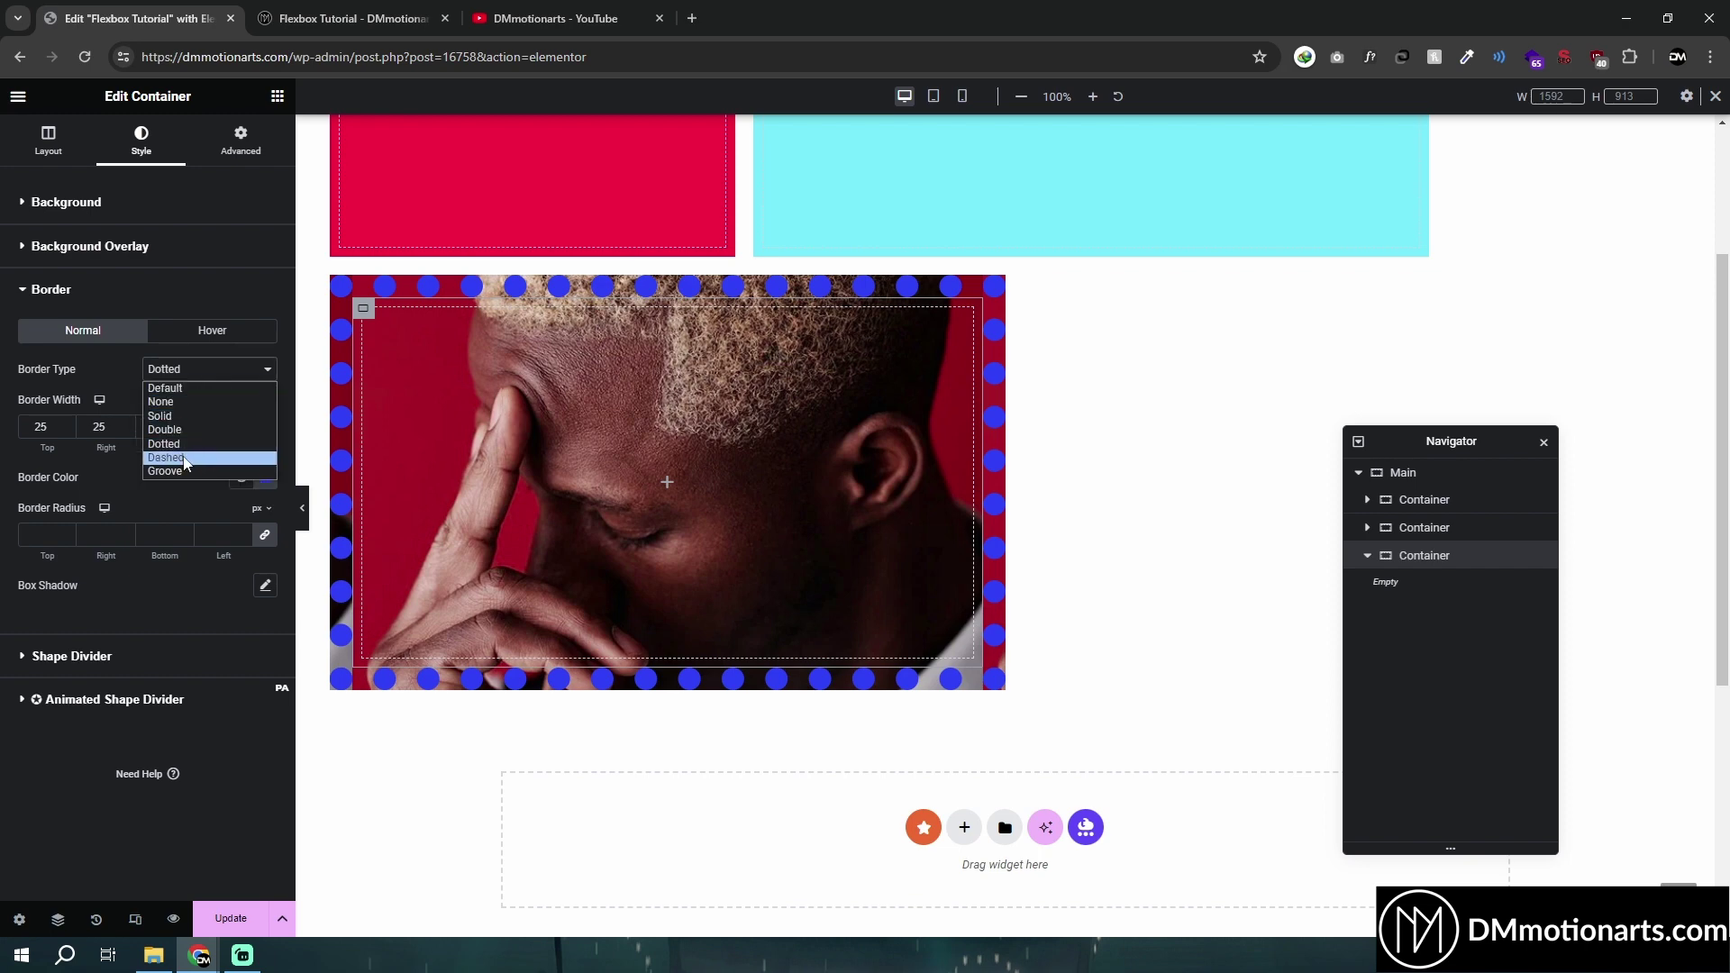
pyautogui.click(180, 456)
pyautogui.click(195, 373)
pyautogui.click(171, 470)
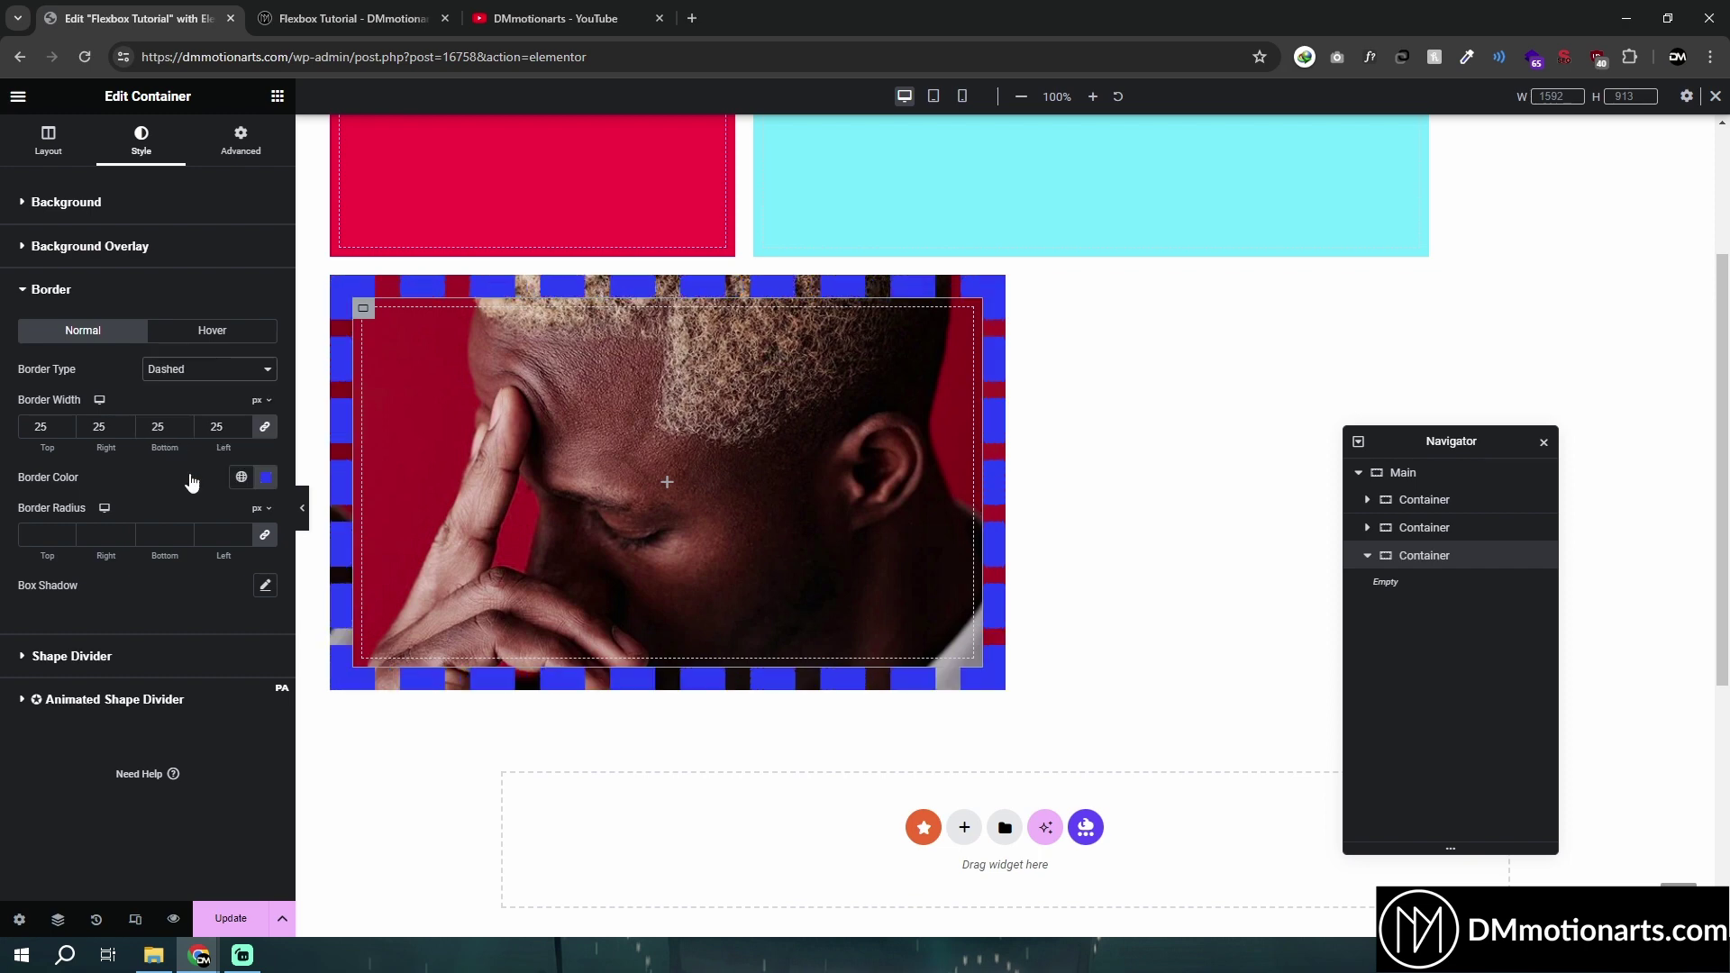
pyautogui.click(188, 373)
pyautogui.click(183, 417)
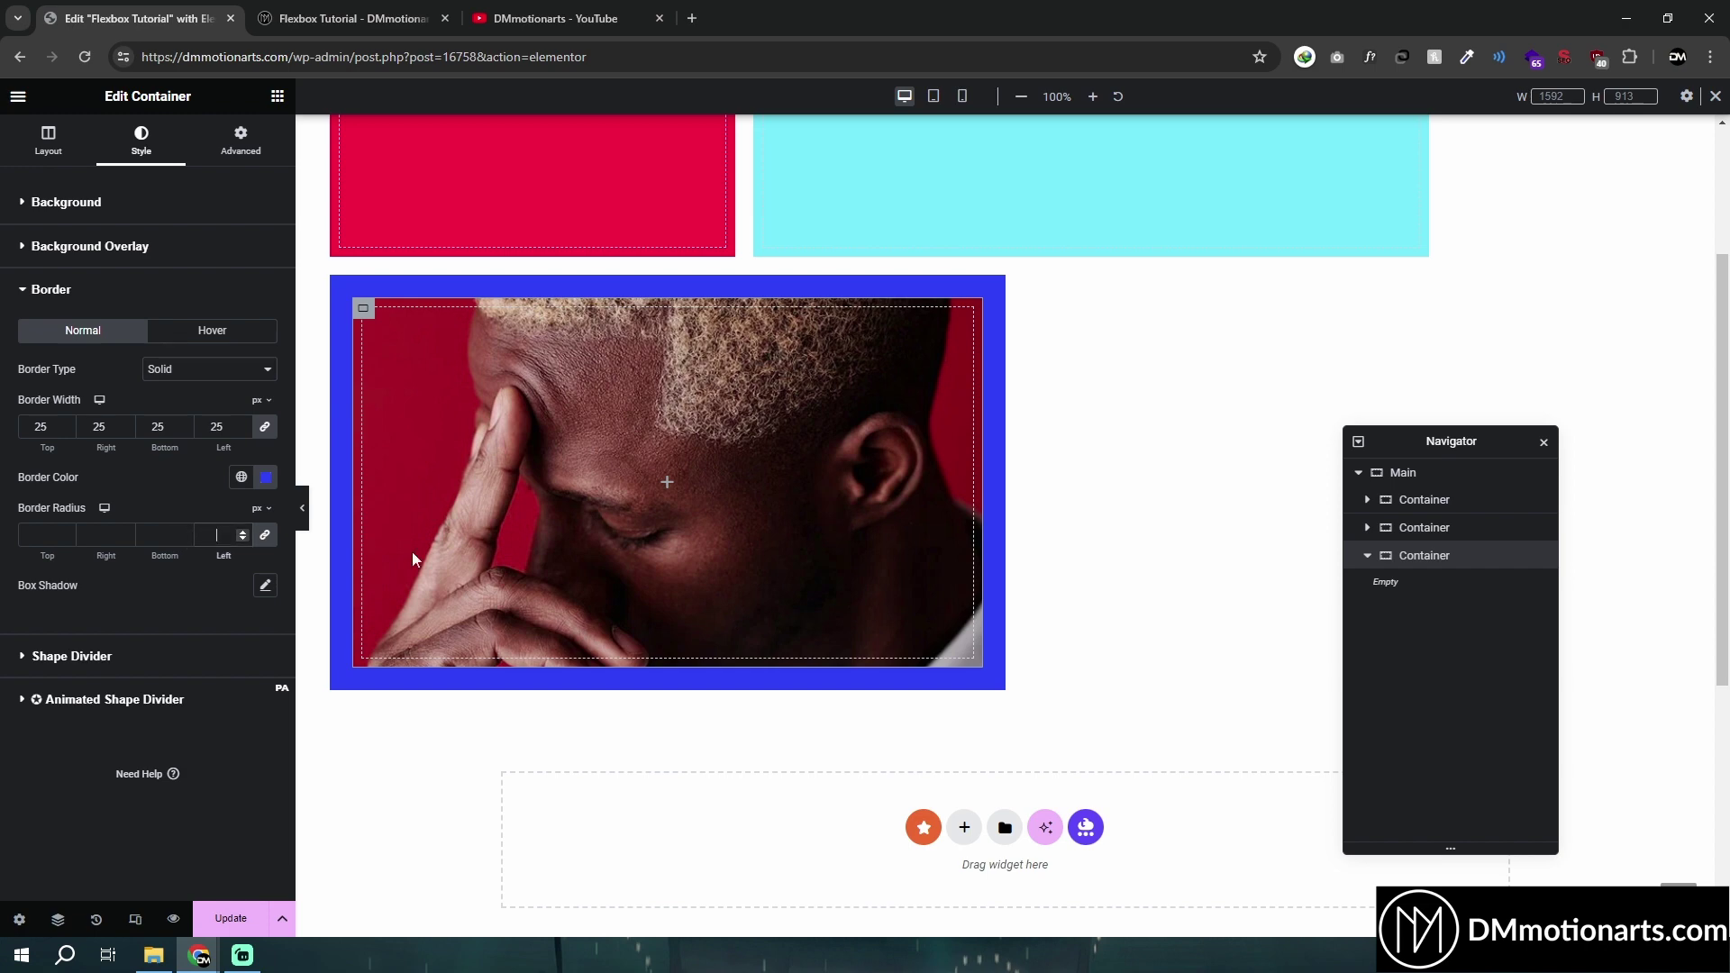
# Try a border radius of 25 px on all corners of the container, and clear it
pyautogui.click(221, 531)
pyautogui.write('25')
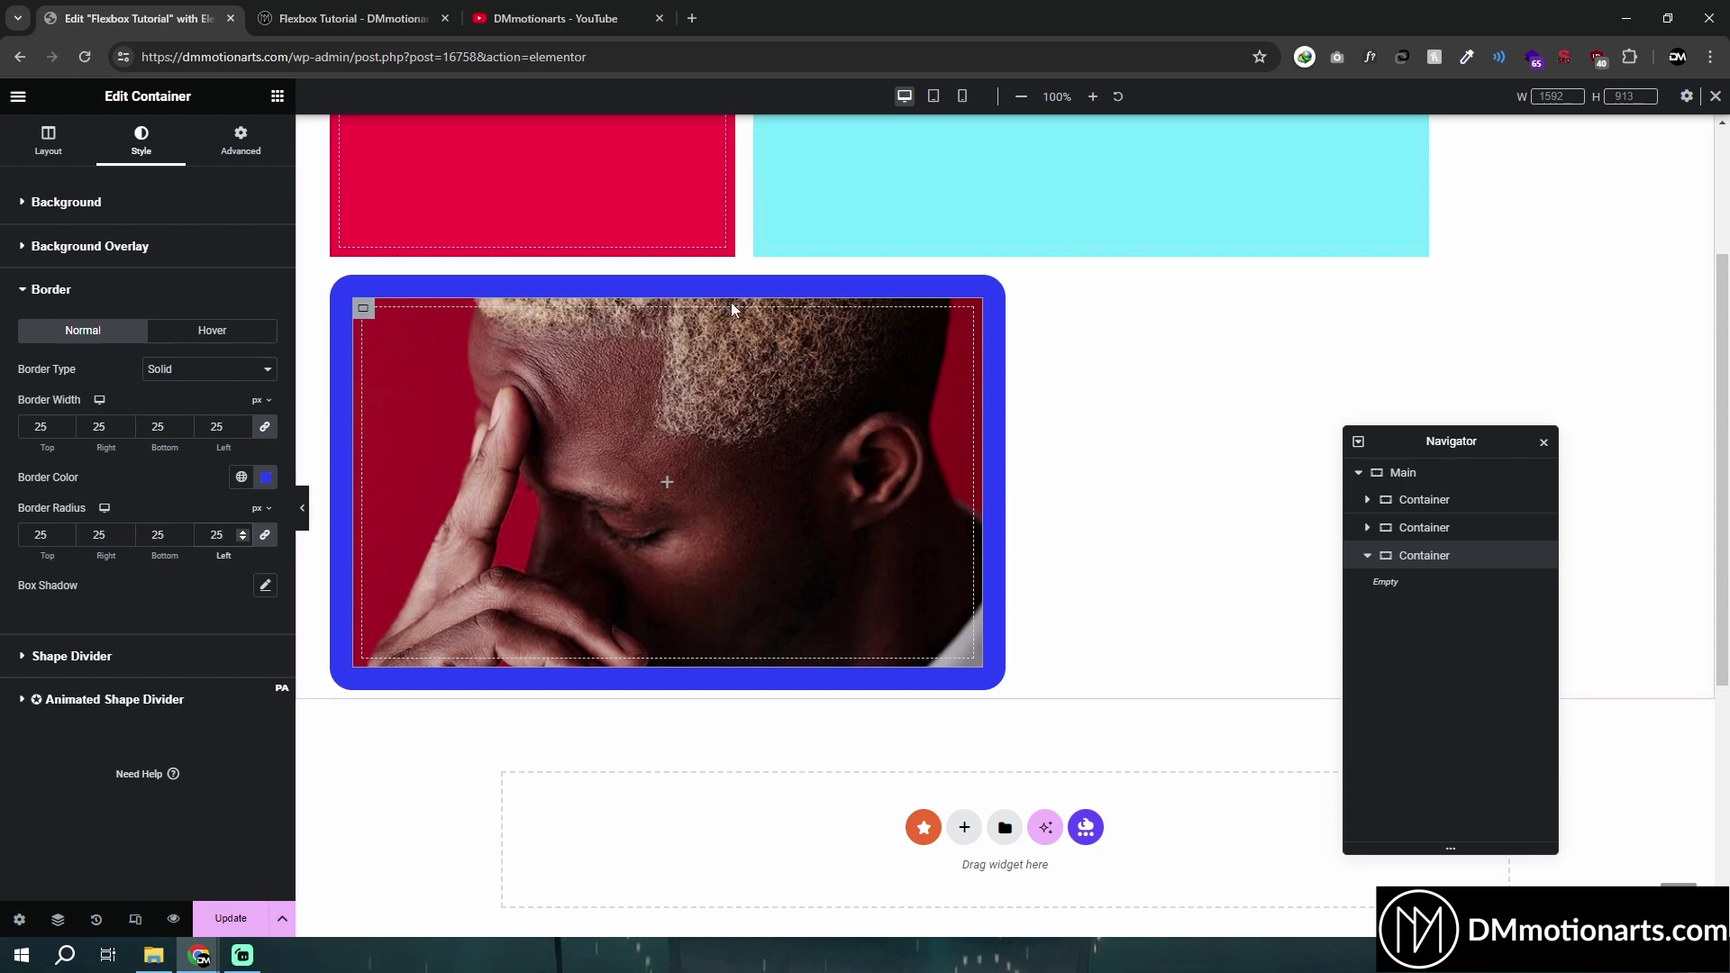
pyautogui.press('BackSpace')
pyautogui.press('BackSpace')
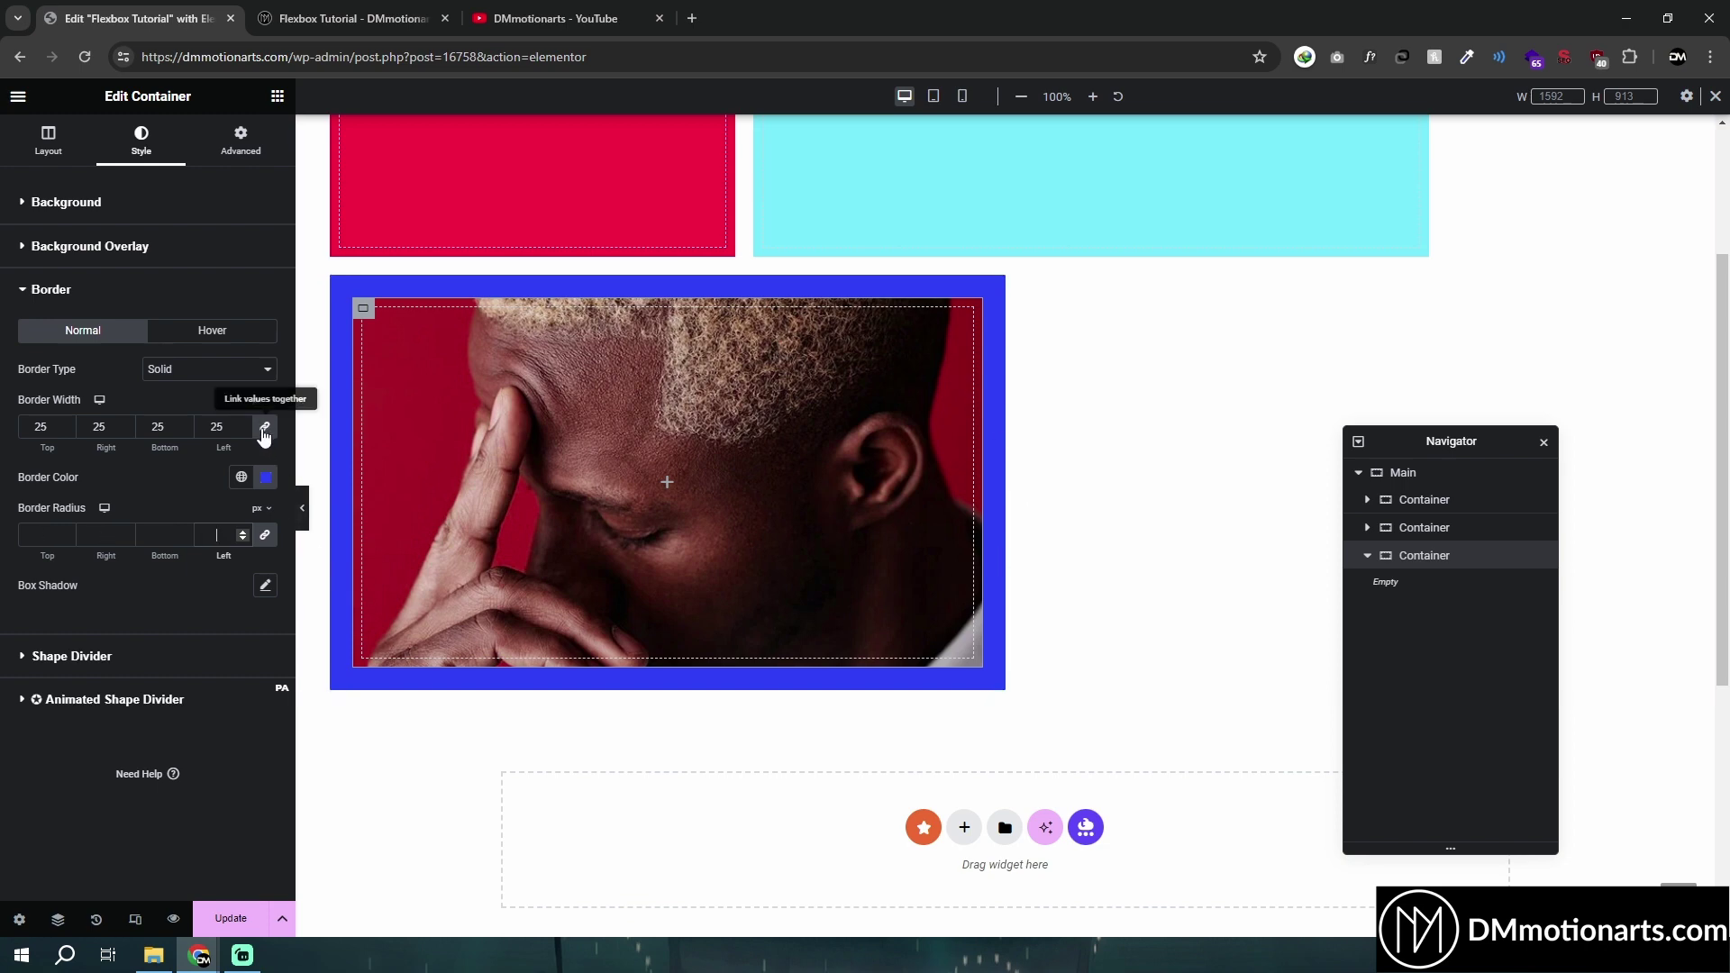
# Try uniform border widths of 8 px and 4 px, and reduce the width to 0 on all sides
pyautogui.doubleClick(225, 427)
pyautogui.write('8')
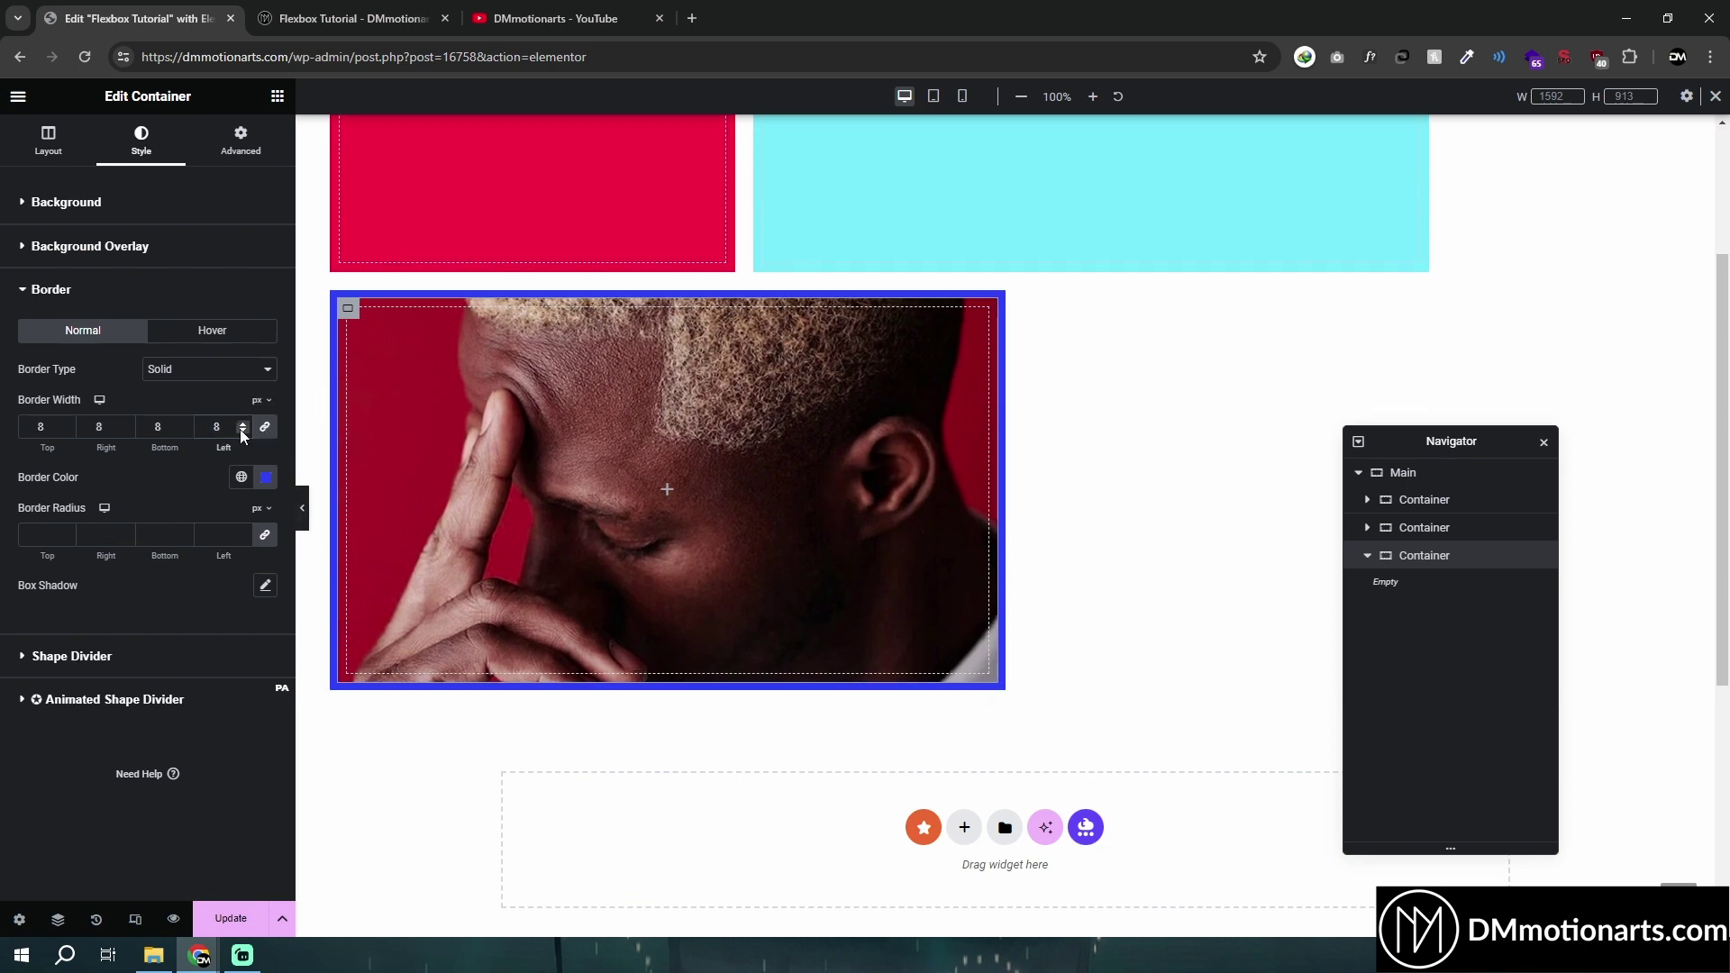
pyautogui.write('4')
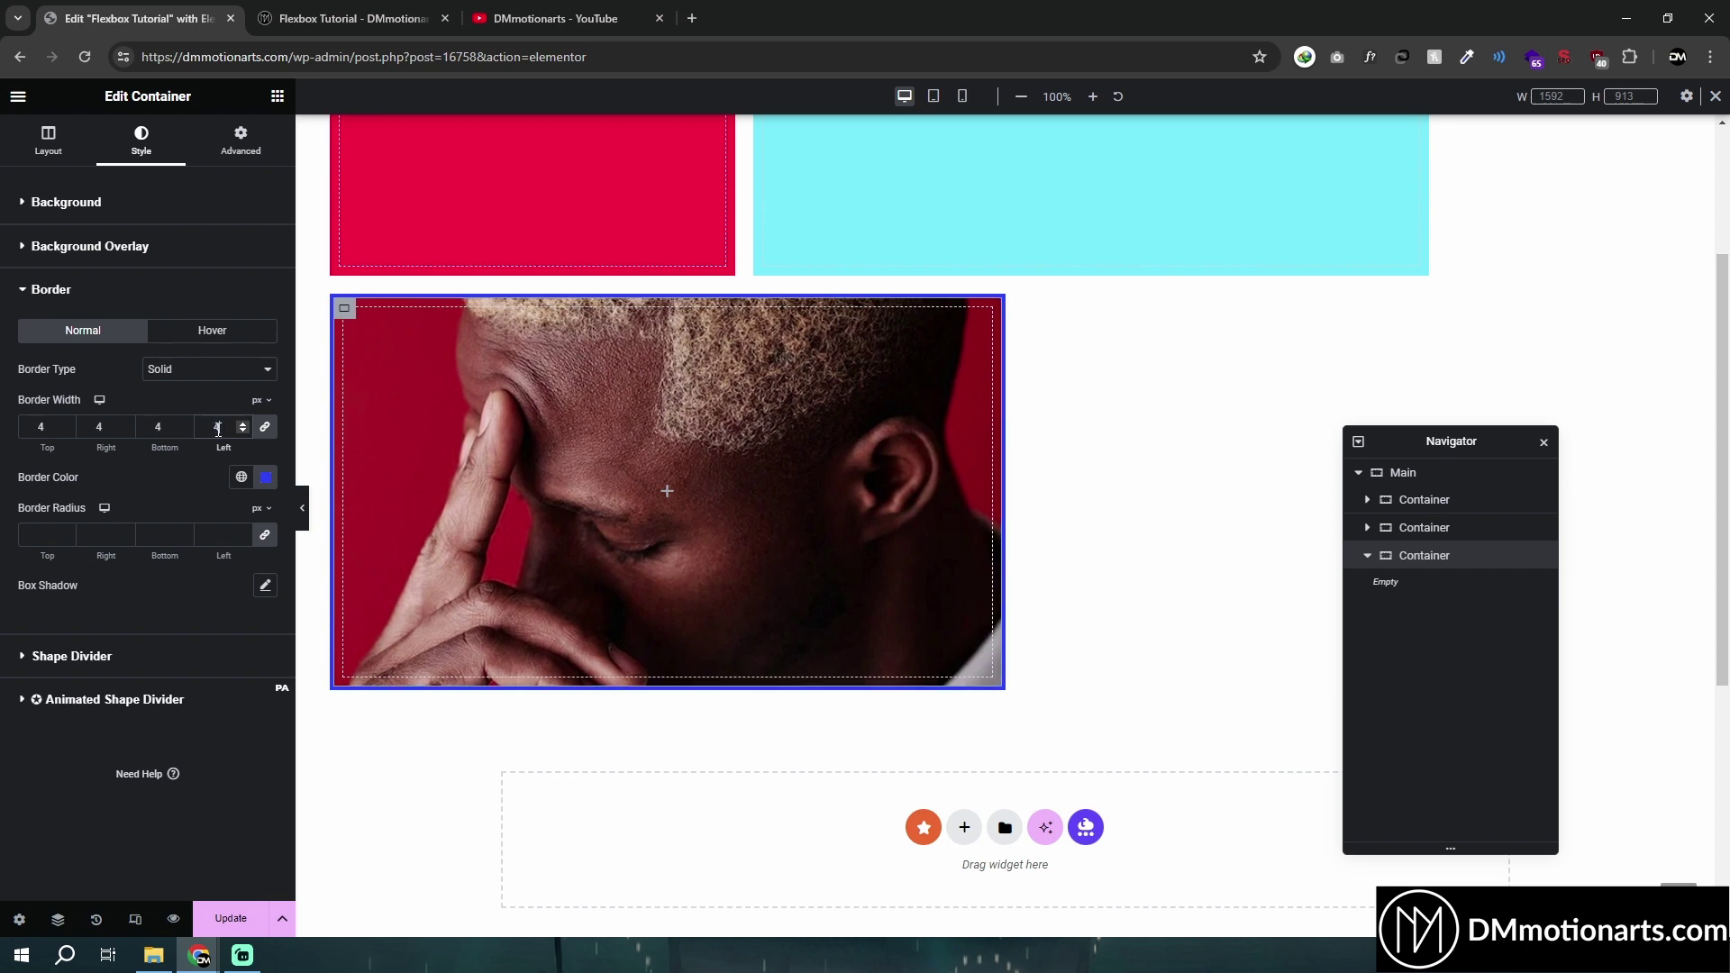
pyautogui.press('BackSpace')
pyautogui.write('0')
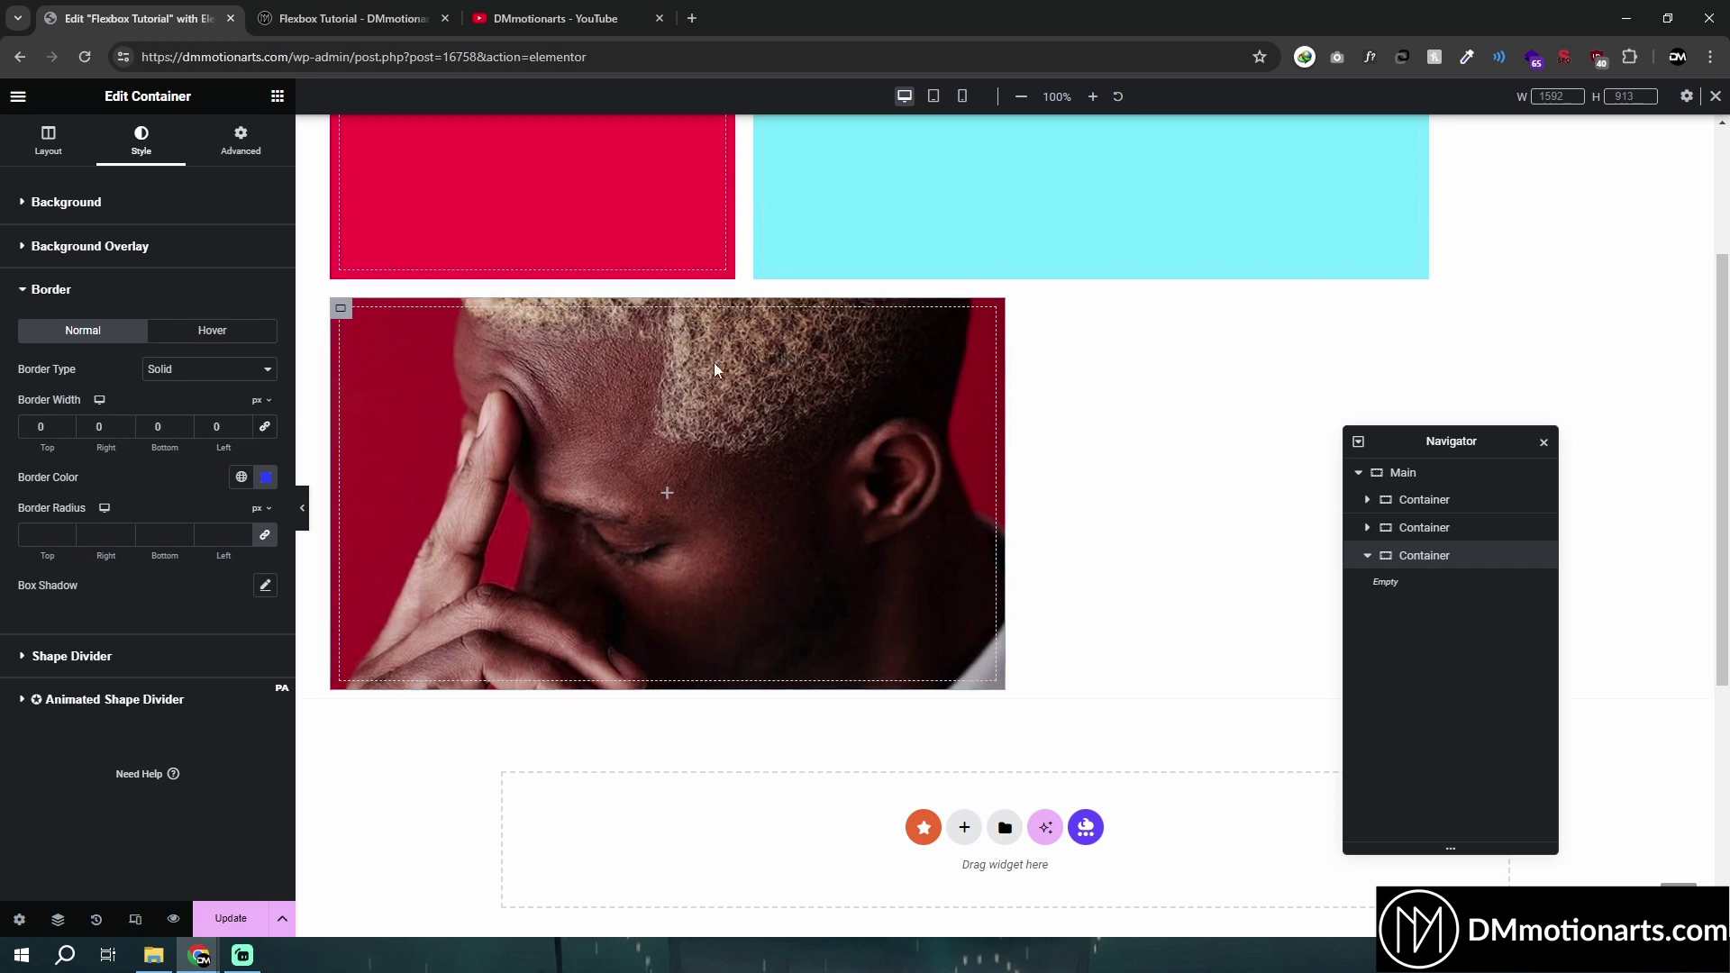
# Try individual border widths of 50 px on only the right and bottom sides of the container
pyautogui.doubleClick(91, 432)
pyautogui.write('50')
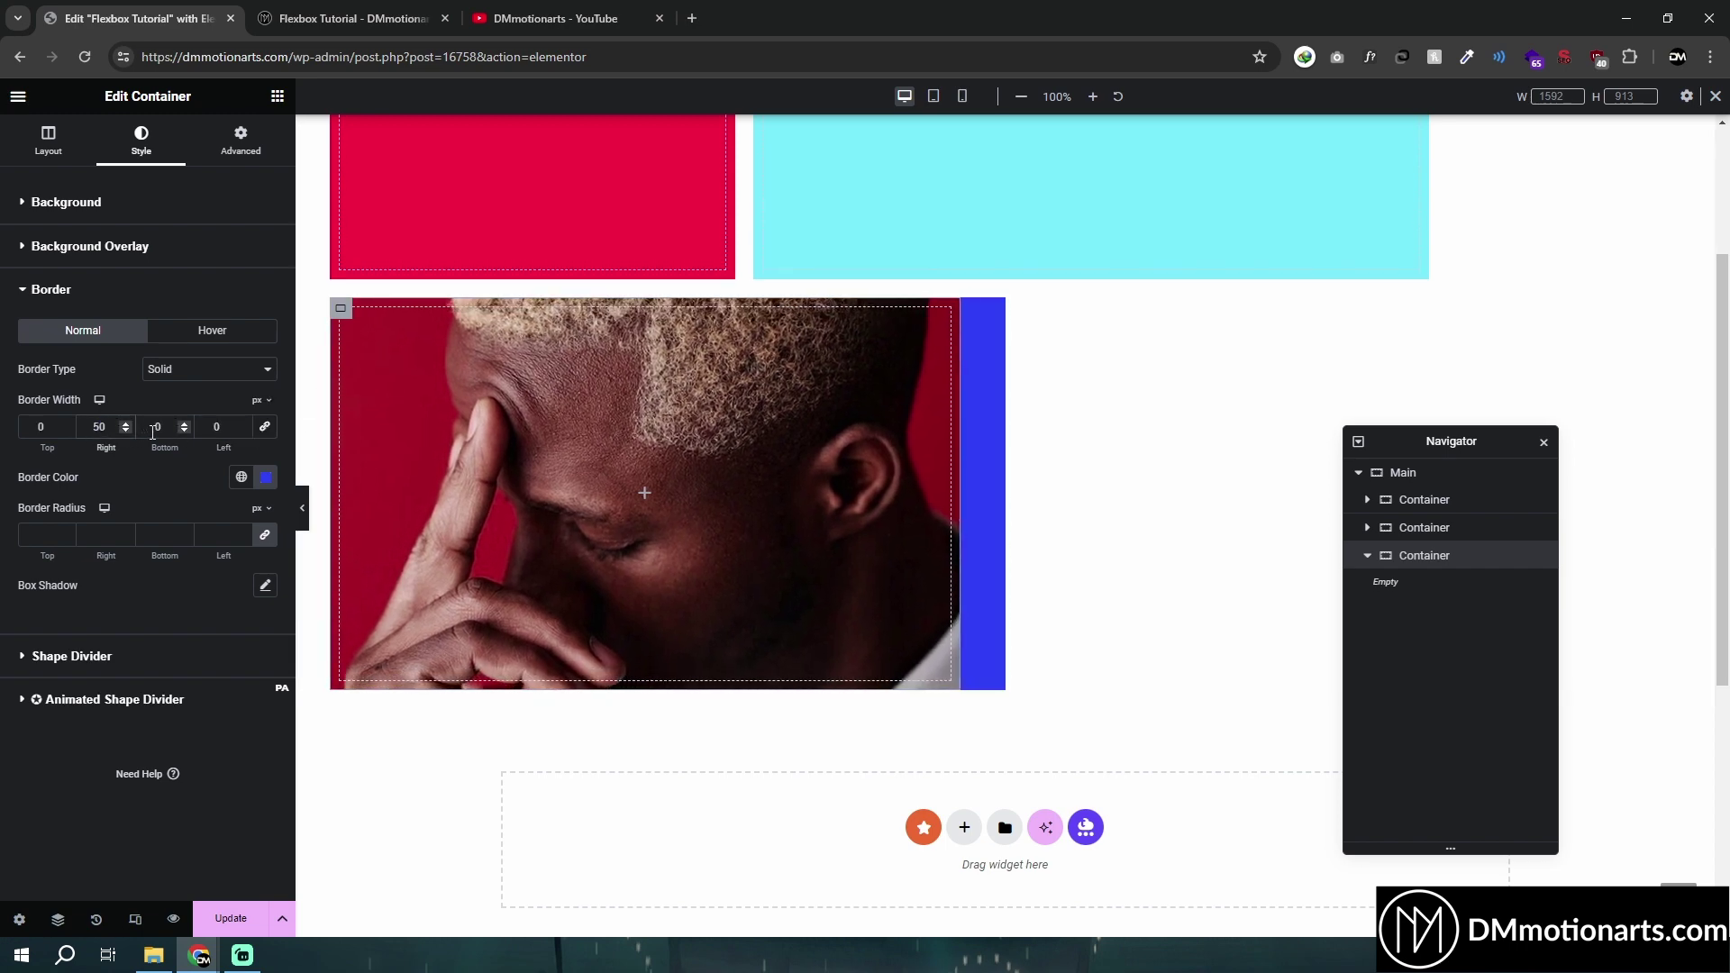
pyautogui.doubleClick(172, 429)
pyautogui.write('50')
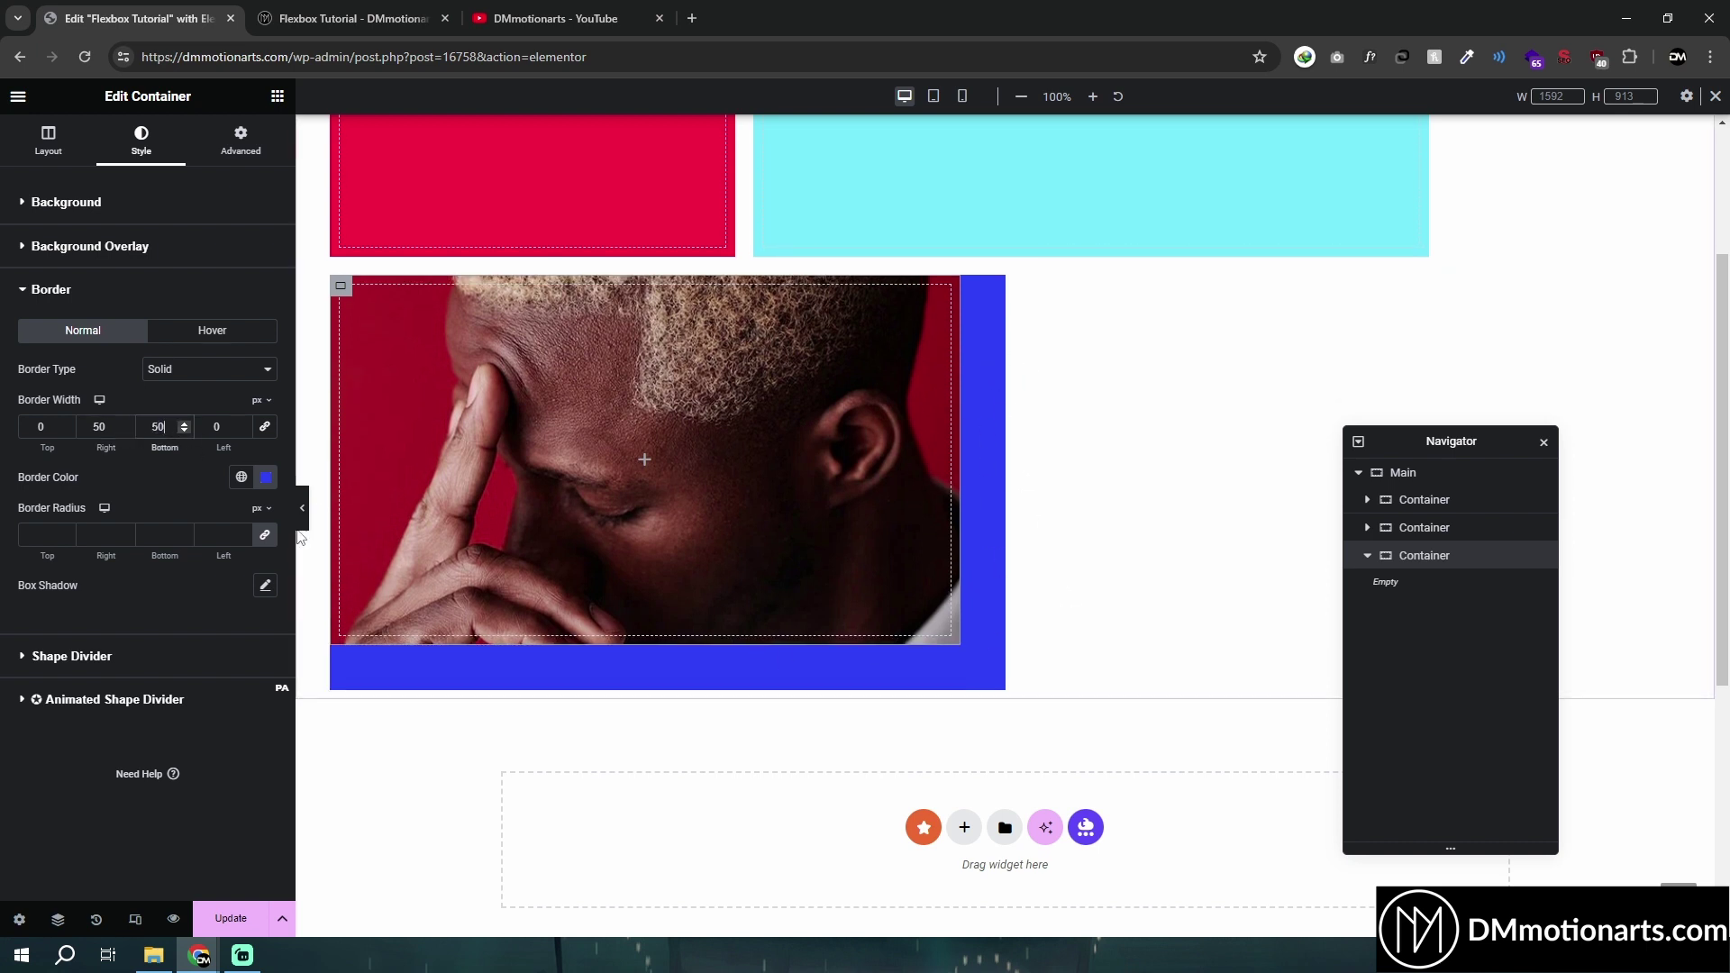
# Set linked values of 20 px for the border width and 25 px for the border radius on the container
pyautogui.click(263, 426)
pyautogui.write('20')
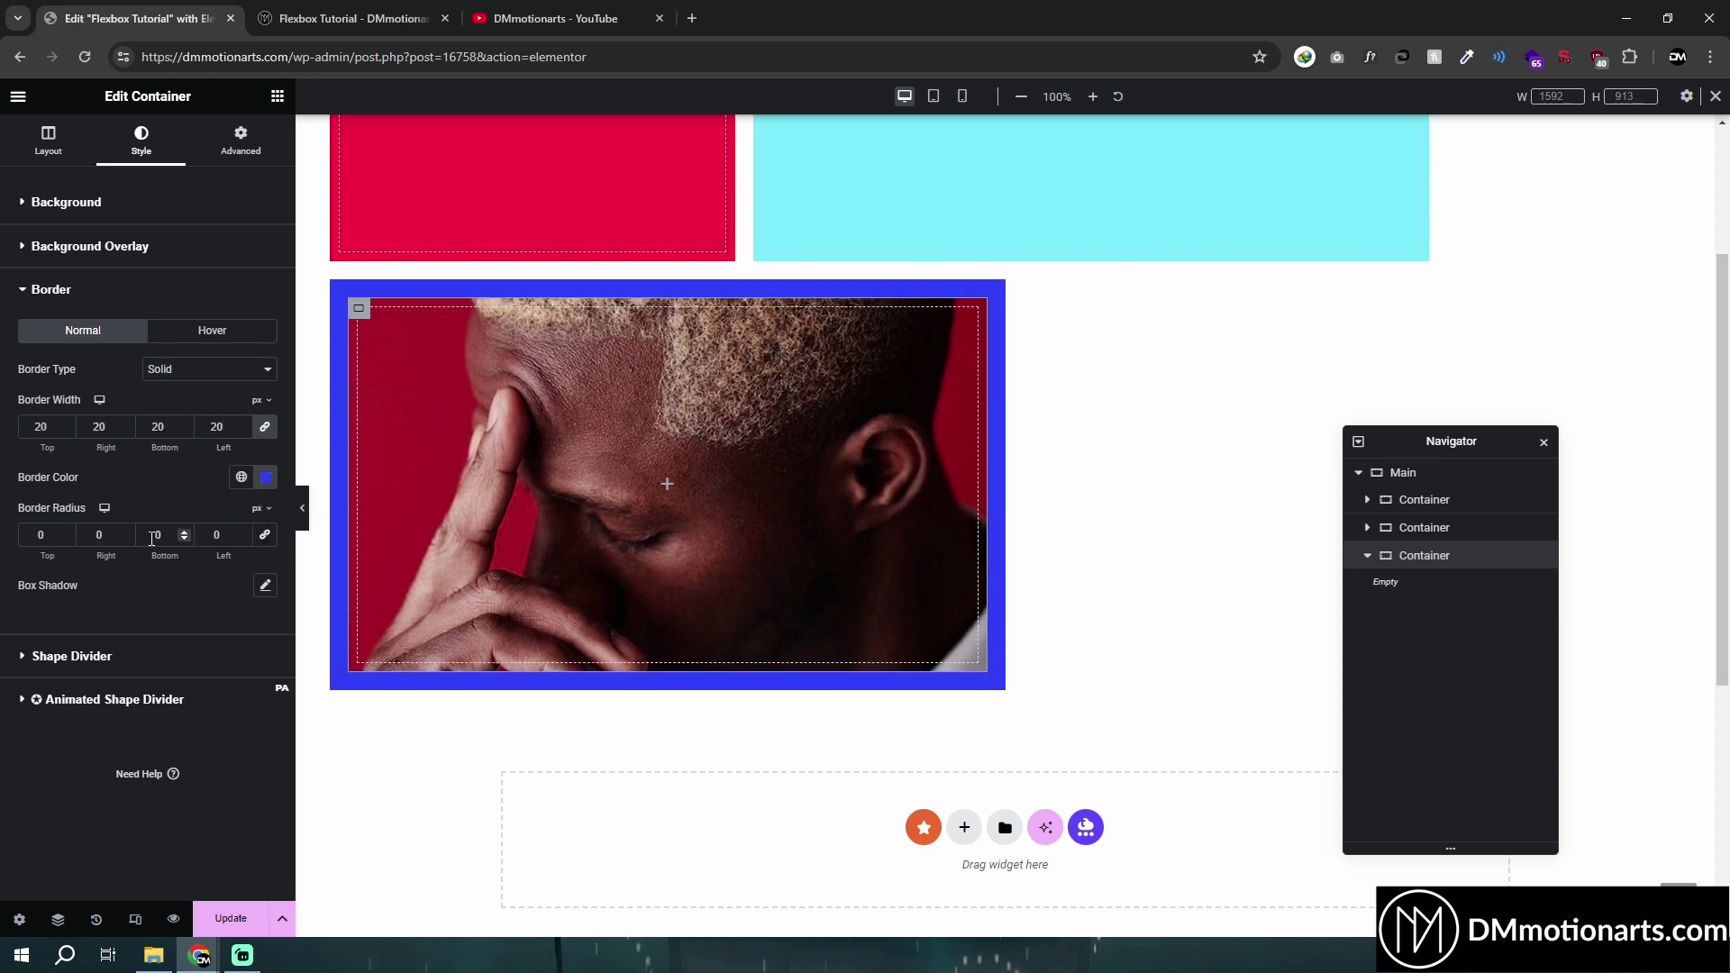
pyautogui.write('2525')
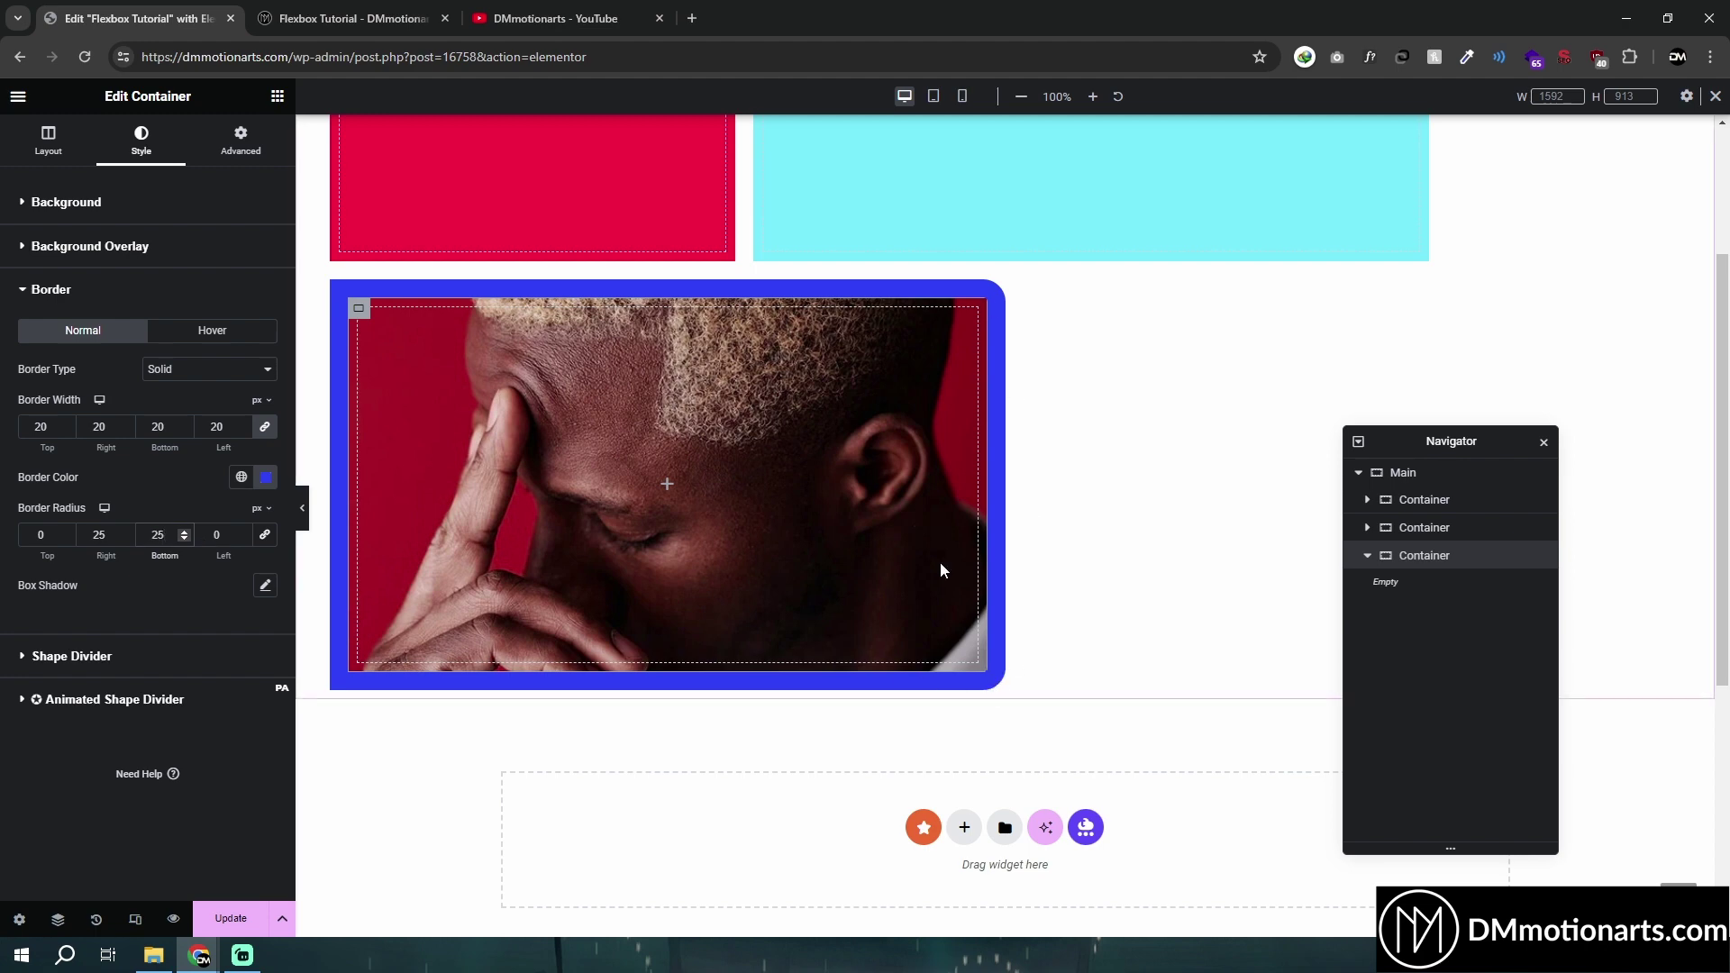
pyautogui.click(265, 534)
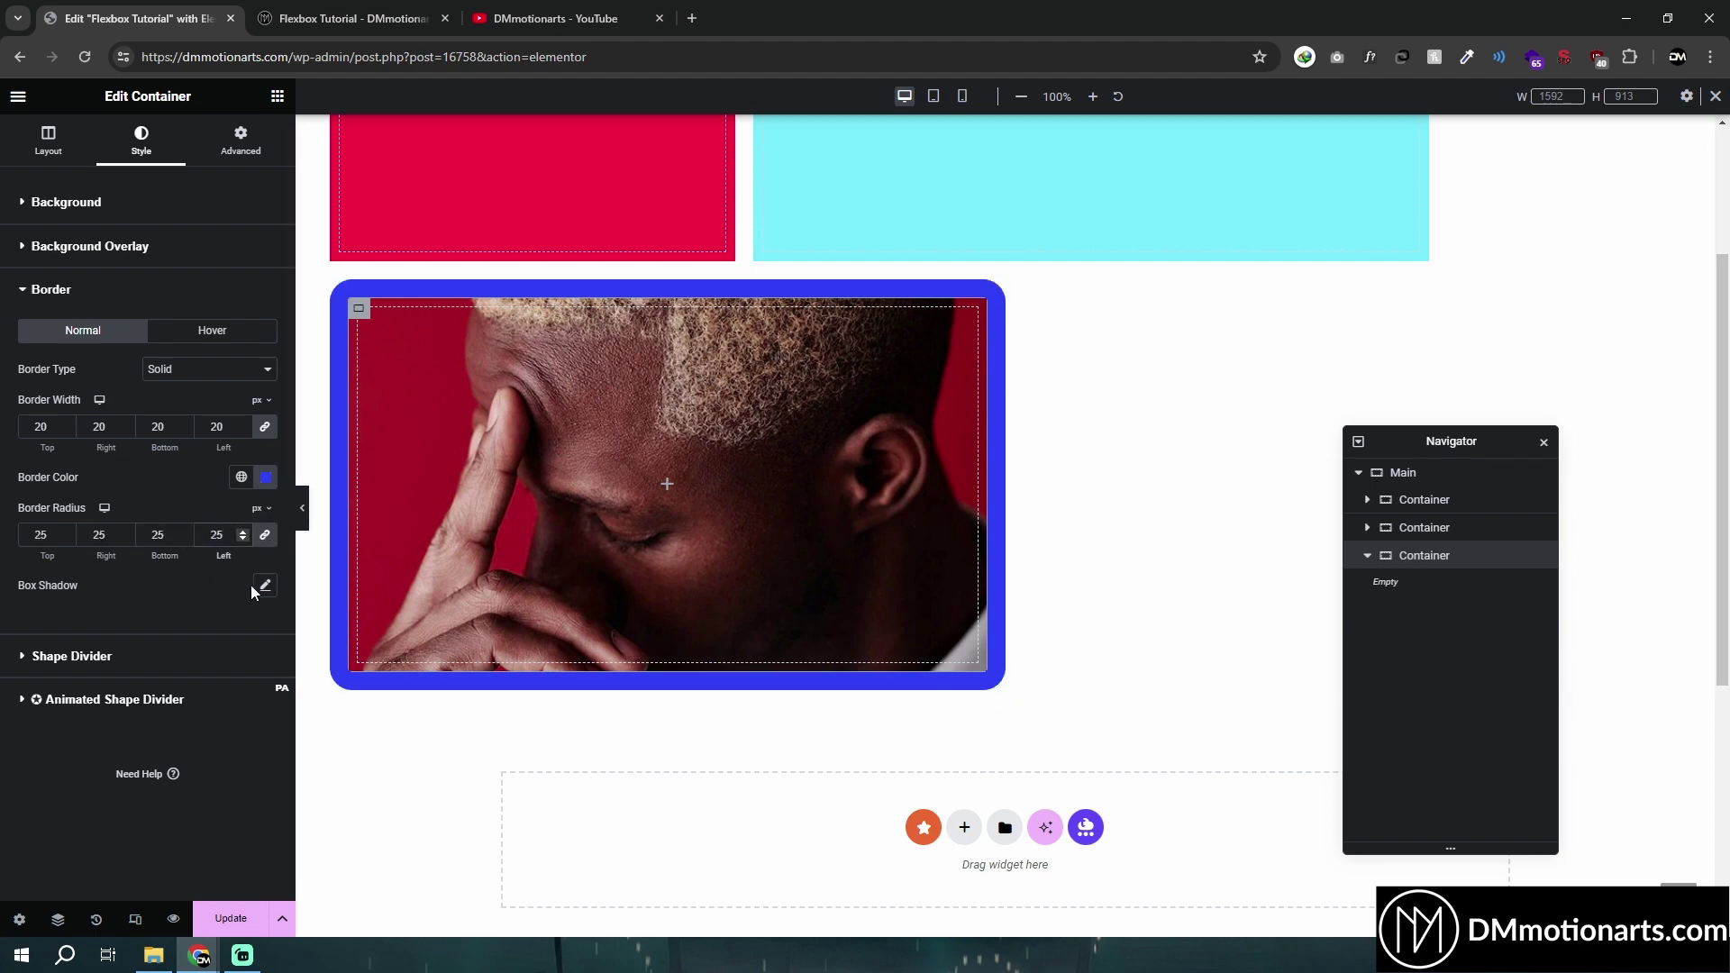
# Try the Default border type for the container's normal state, and return it to Solid
pyautogui.click(203, 368)
pyautogui.click(196, 382)
pyautogui.click(197, 369)
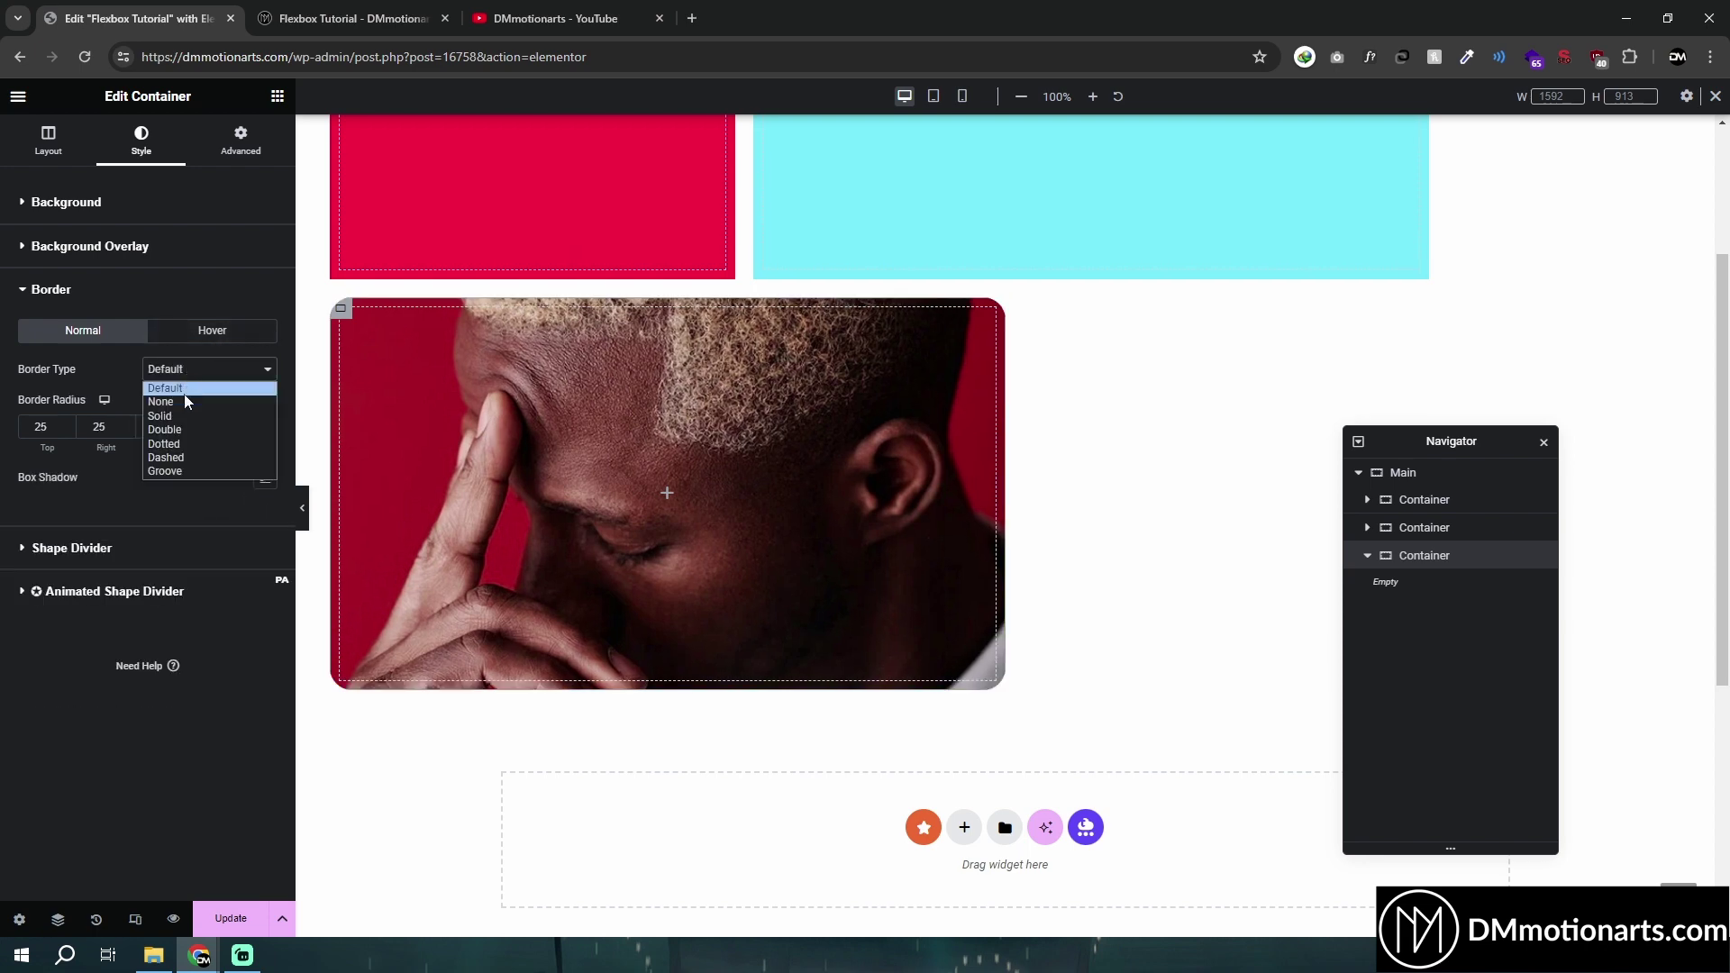
pyautogui.click(208, 410)
# Try the None border type for the container's hover state, and give it a Solid border 5 px wide
pyautogui.click(236, 332)
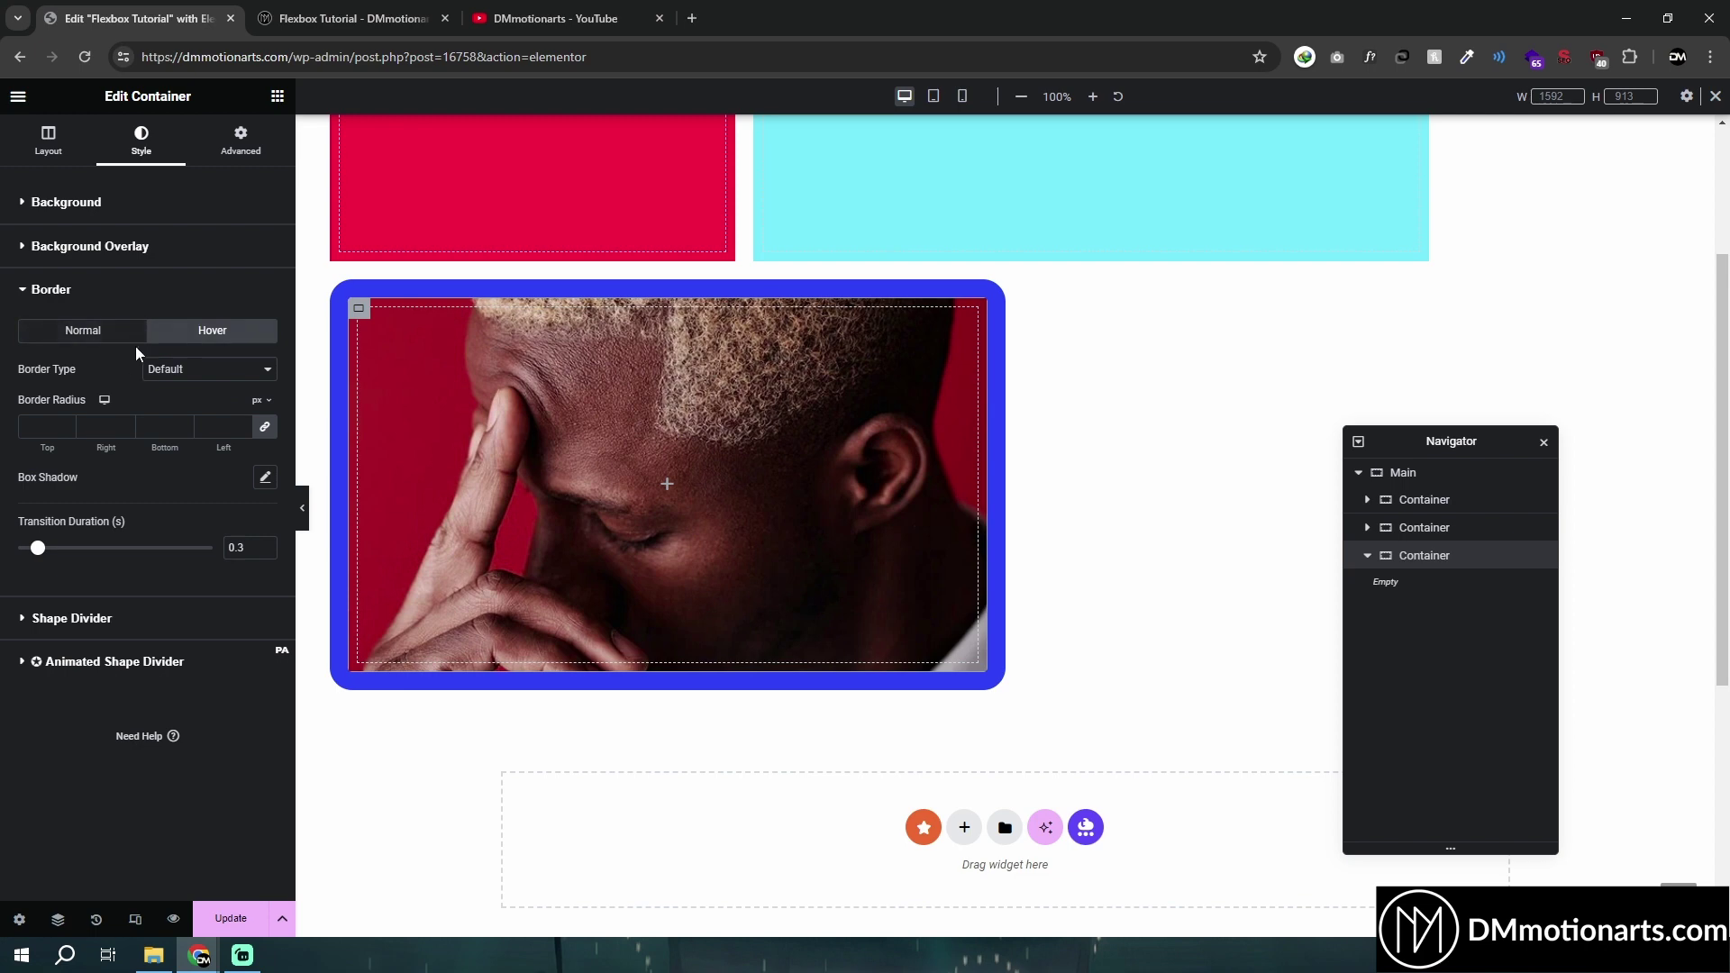
pyautogui.click(99, 331)
pyautogui.click(216, 333)
pyautogui.click(209, 368)
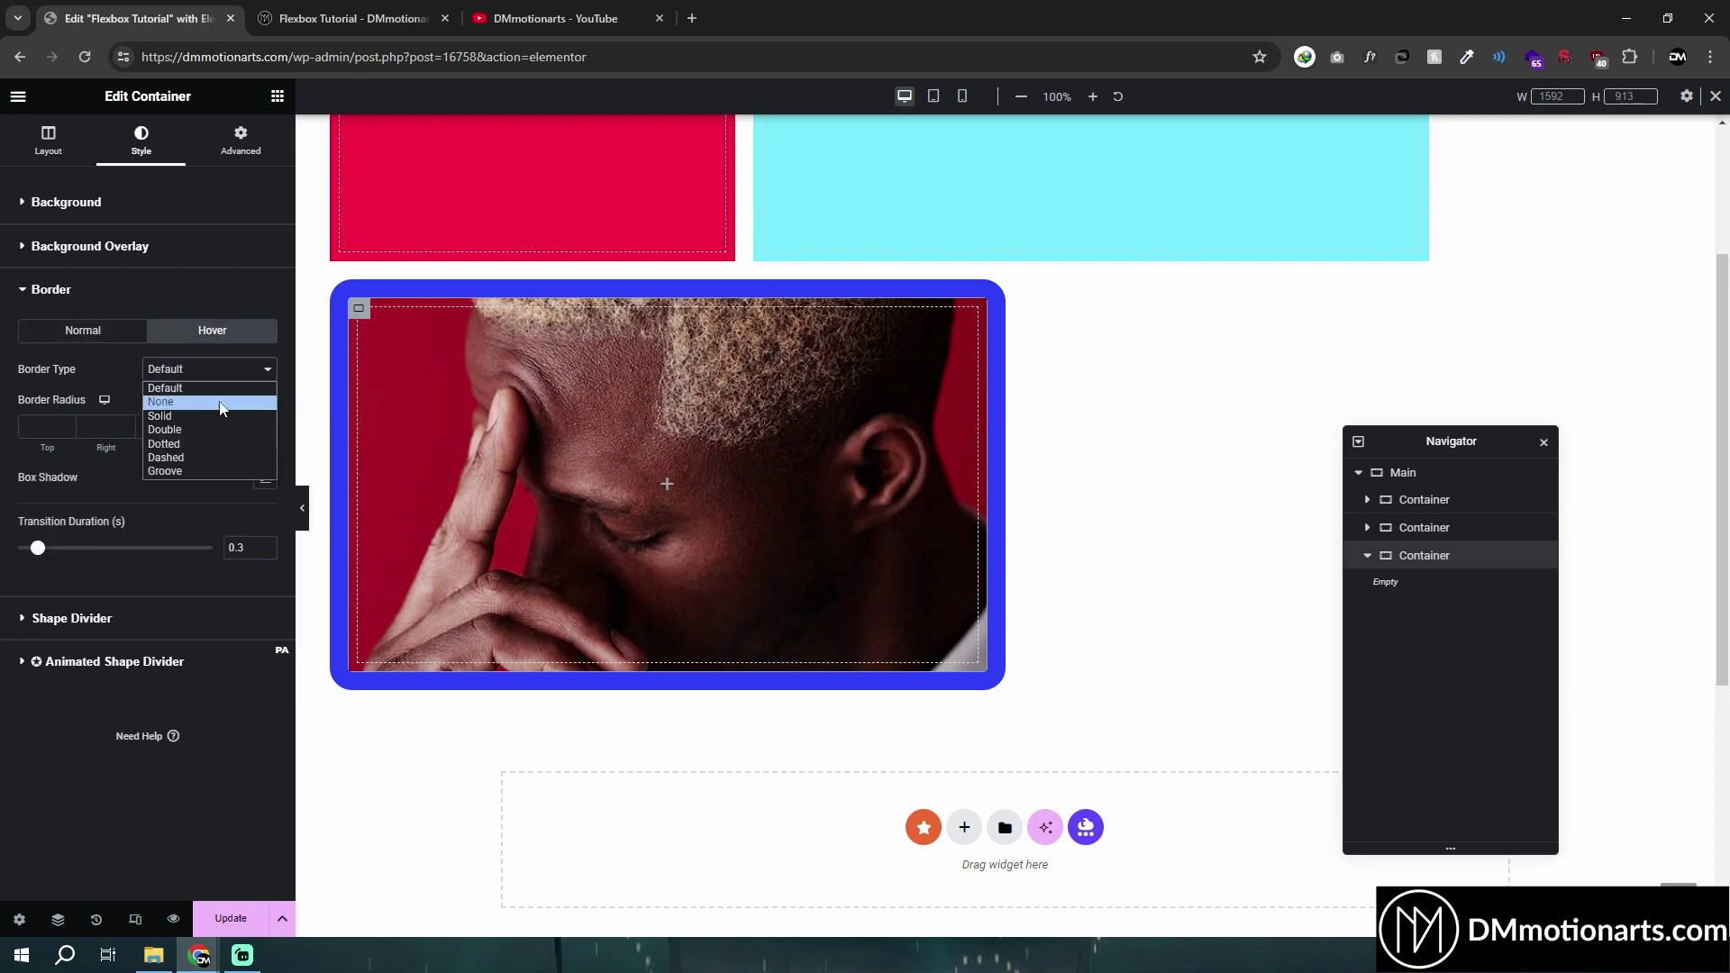
pyautogui.click(216, 402)
pyautogui.click(209, 368)
pyautogui.click(208, 415)
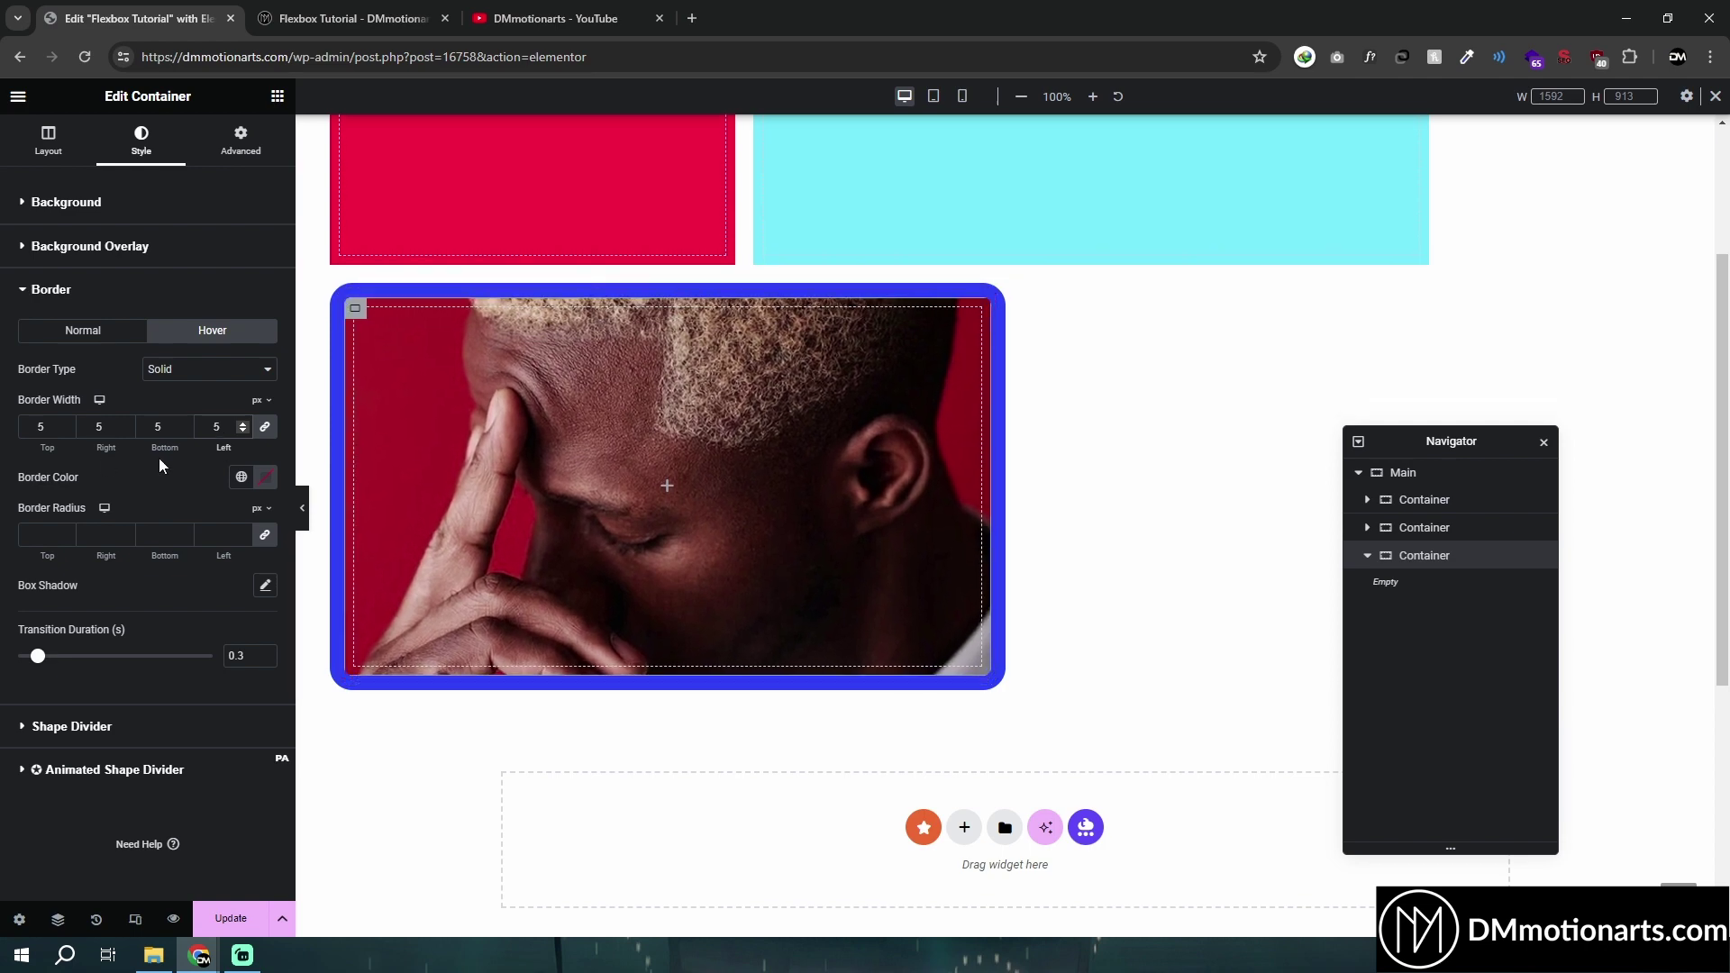
# Reset the border type to Default in both the normal and hover states of the container
pyautogui.click(101, 331)
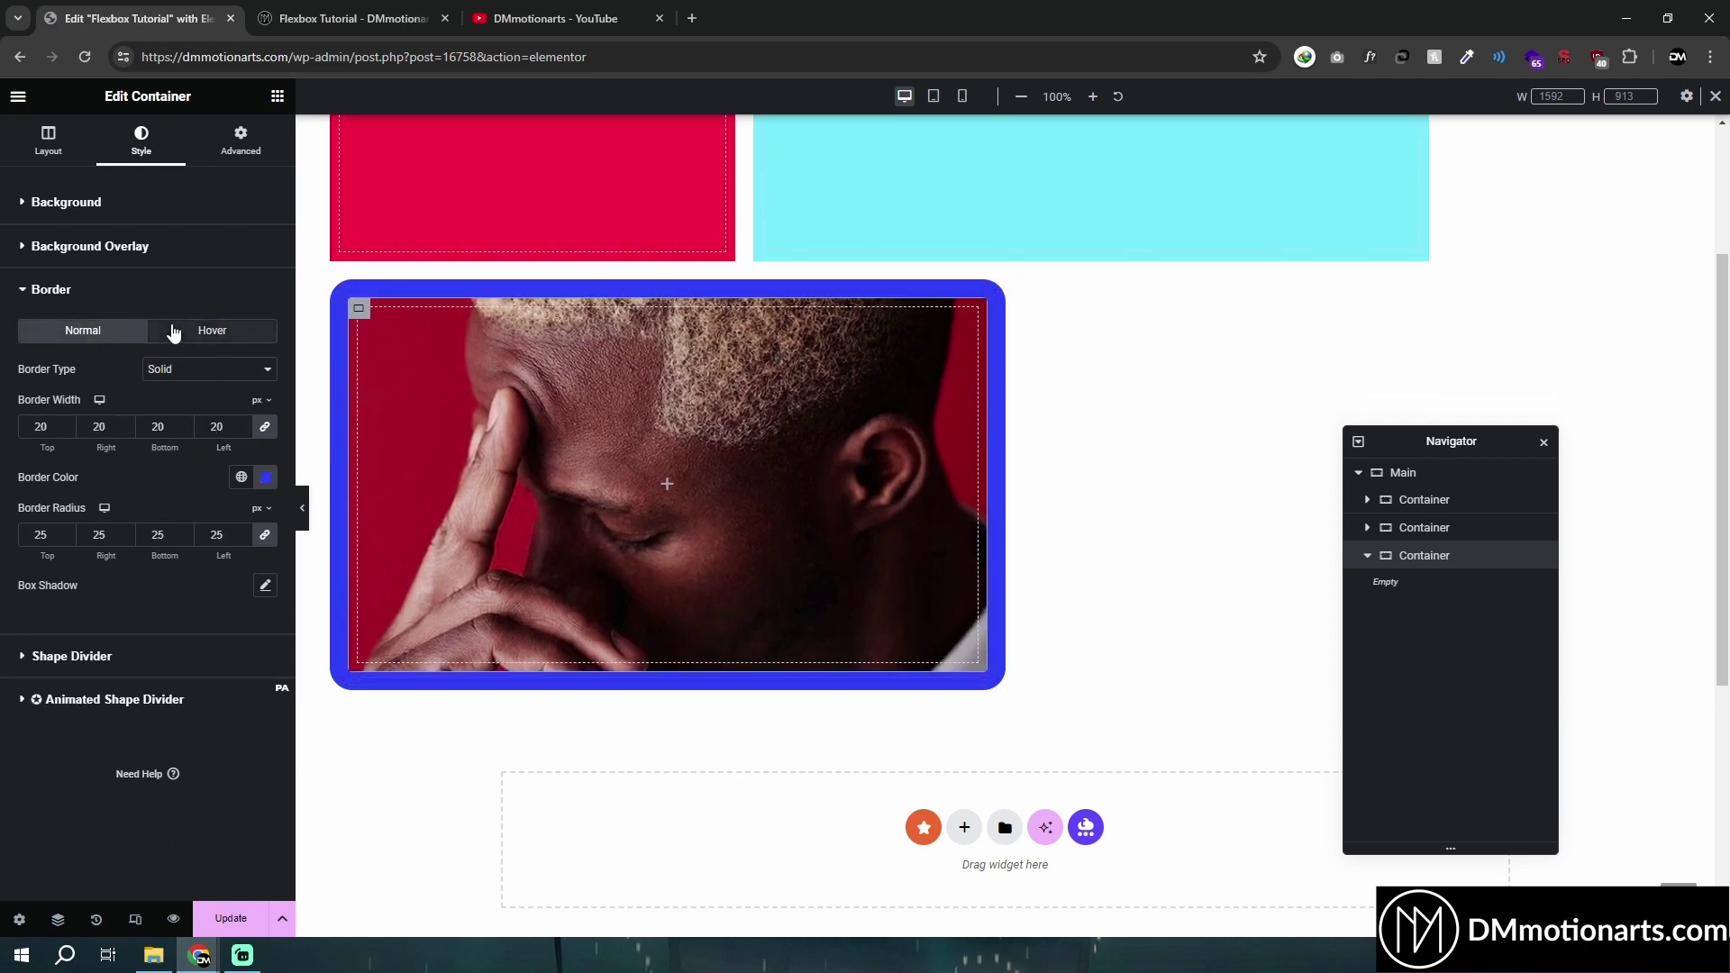
pyautogui.click(209, 330)
pyautogui.click(67, 333)
pyautogui.click(209, 369)
pyautogui.click(214, 388)
pyautogui.click(211, 330)
pyautogui.click(209, 370)
pyautogui.click(192, 388)
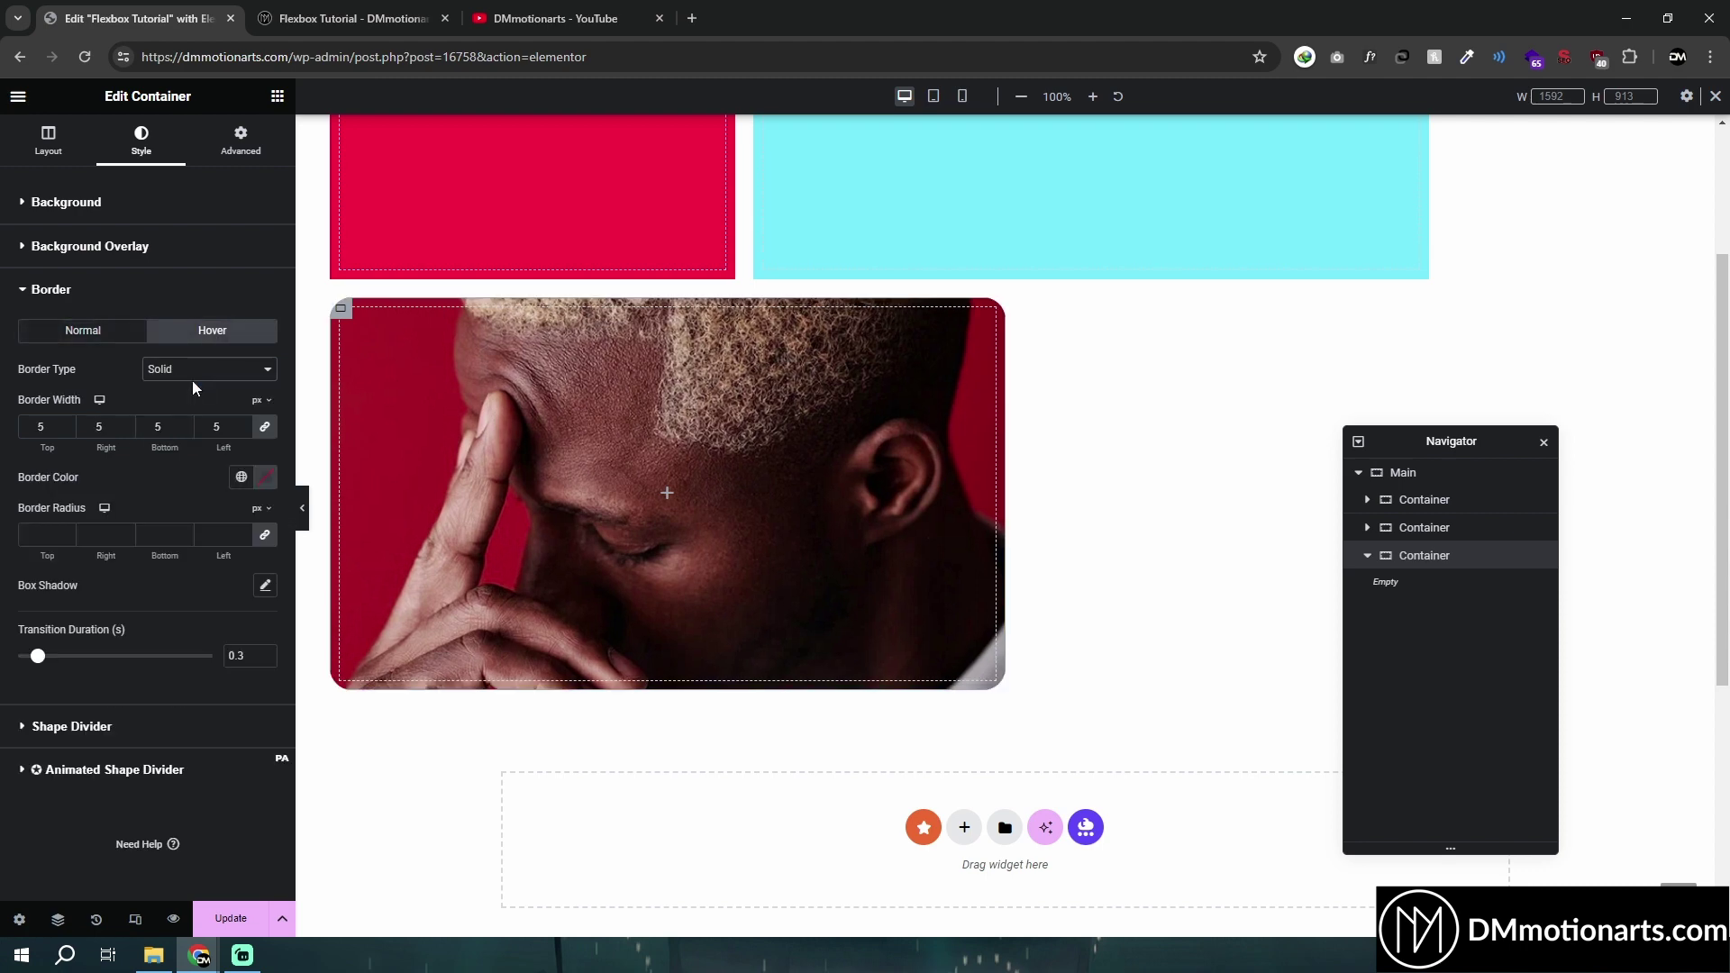
# Add a slightly more opaque black box shadow to the normal state with horizontal 50, vertical 91, blur 50 and spread 16
pyautogui.click(103, 333)
pyautogui.click(267, 478)
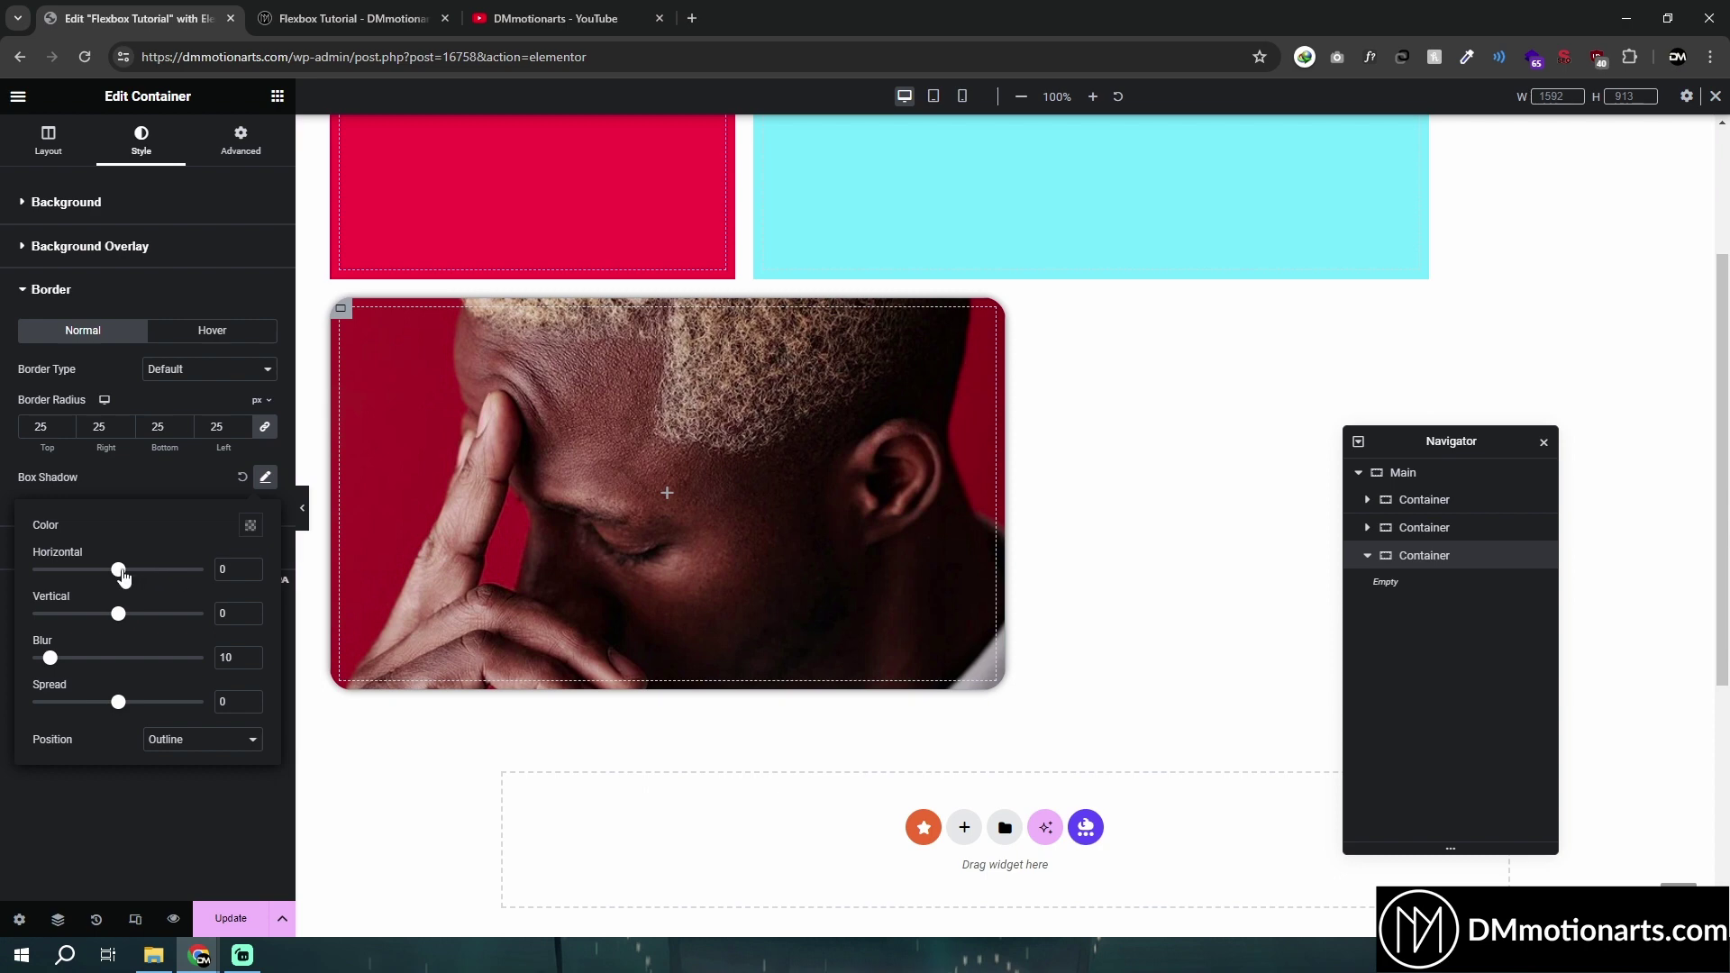
pyautogui.moveTo(118, 569); pyautogui.dragTo(197, 619)
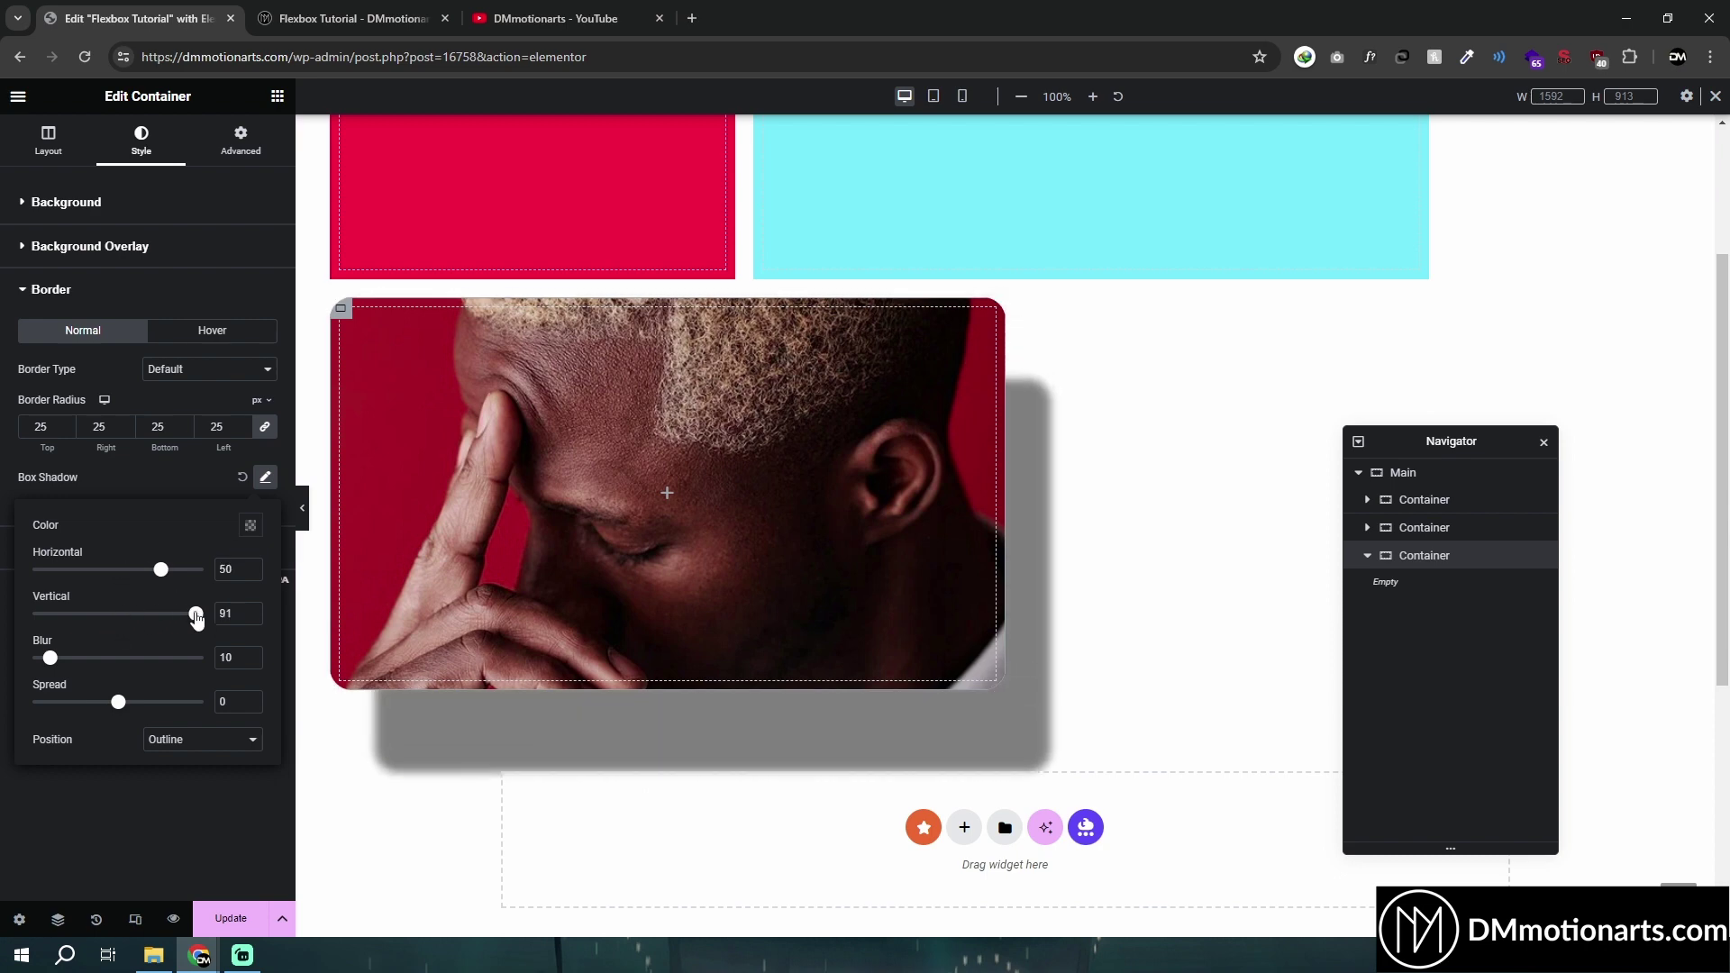
pyautogui.click(250, 525)
pyautogui.moveTo(256, 759)
pyautogui.mouseDown()
pyautogui.moveTo(340, 759)
pyautogui.moveTo(261, 759)
pyautogui.mouseUp()
pyautogui.click(94, 540)
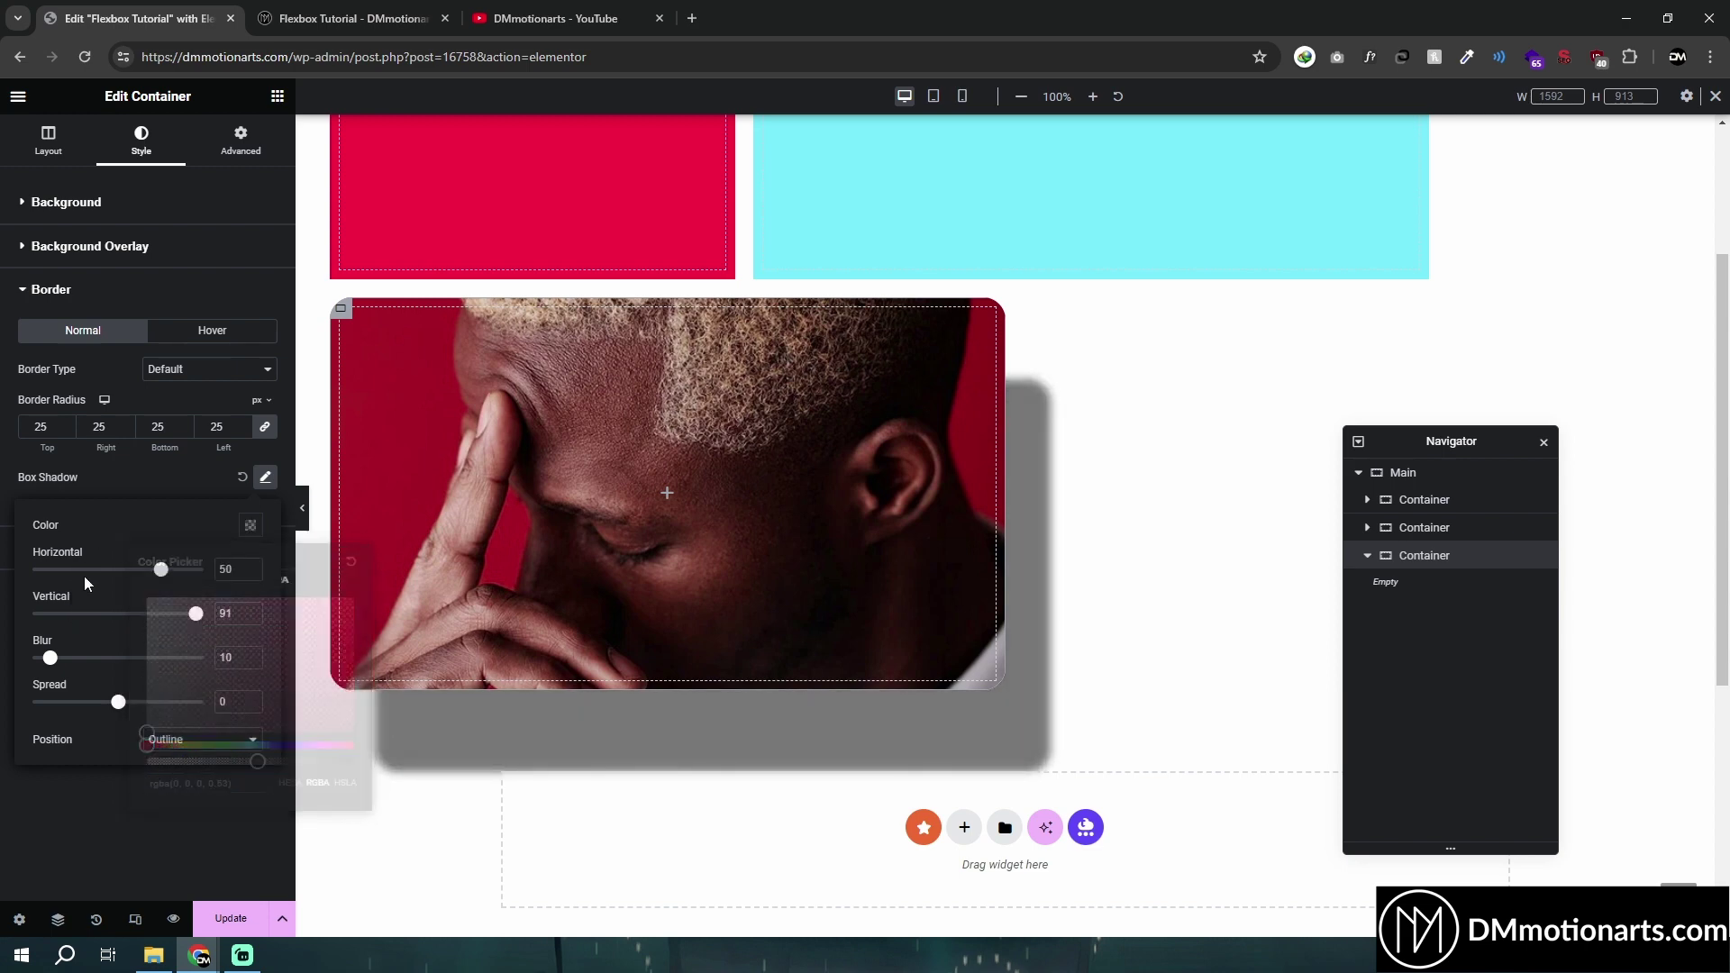
pyautogui.moveTo(50, 658); pyautogui.dragTo(133, 716)
# Try the Inset position for the box shadow, and return it to Outline
pyautogui.click(202, 739)
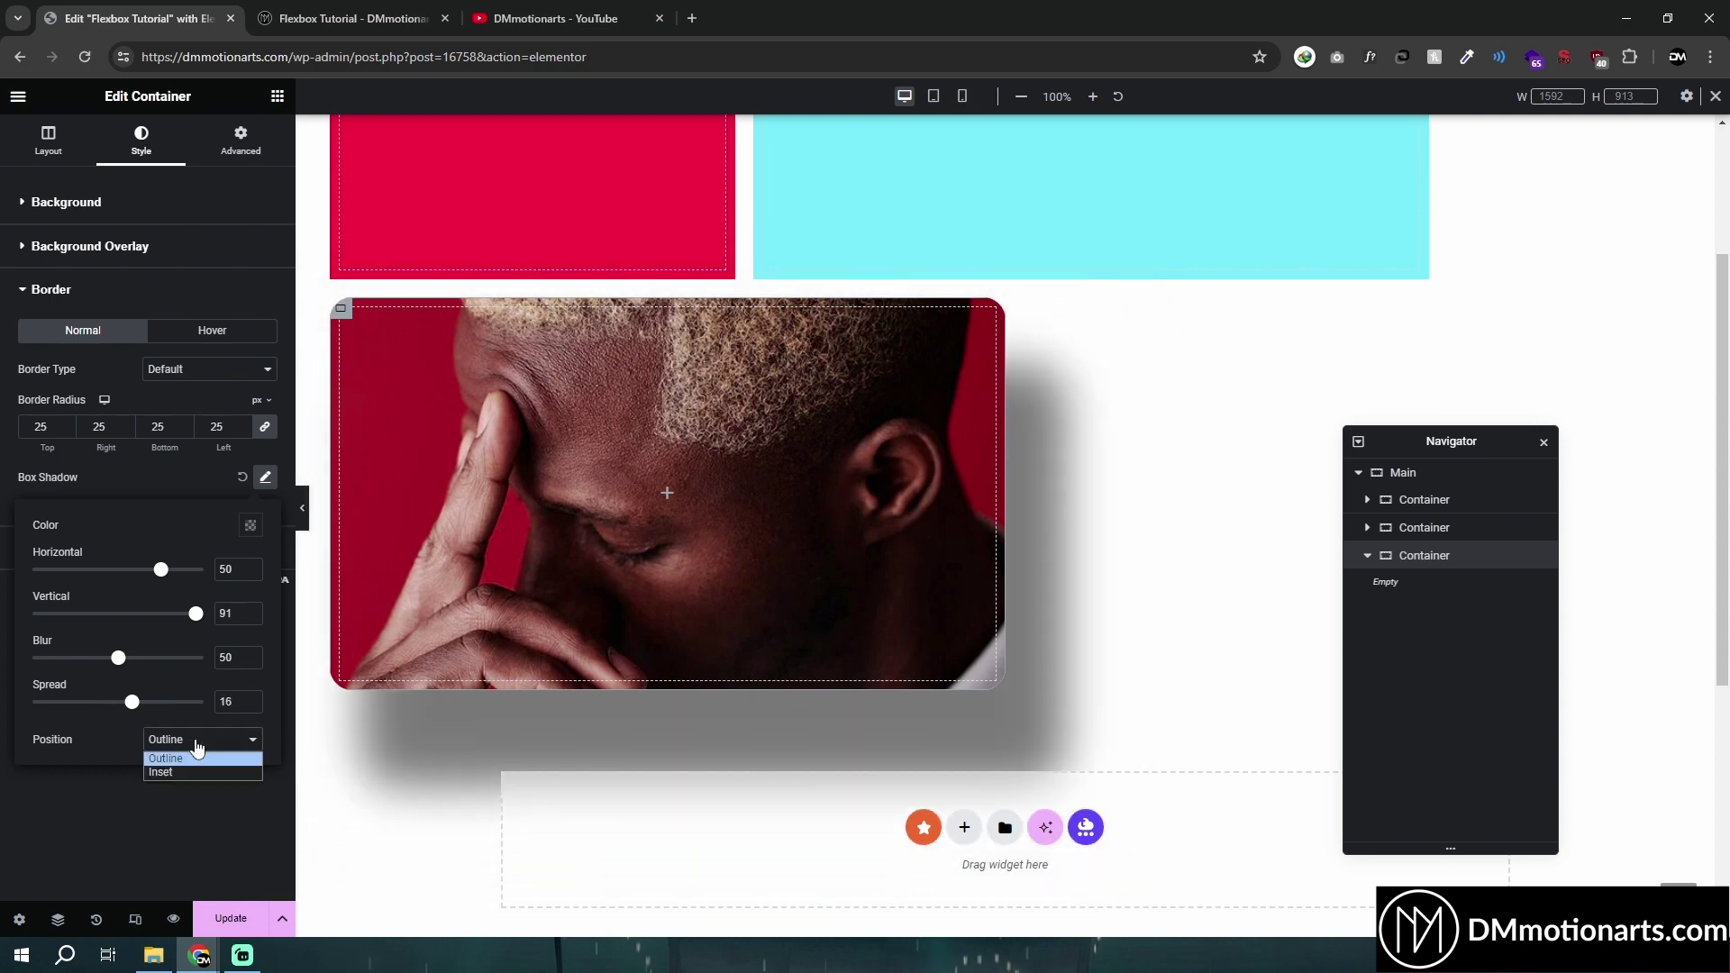
pyautogui.click(182, 774)
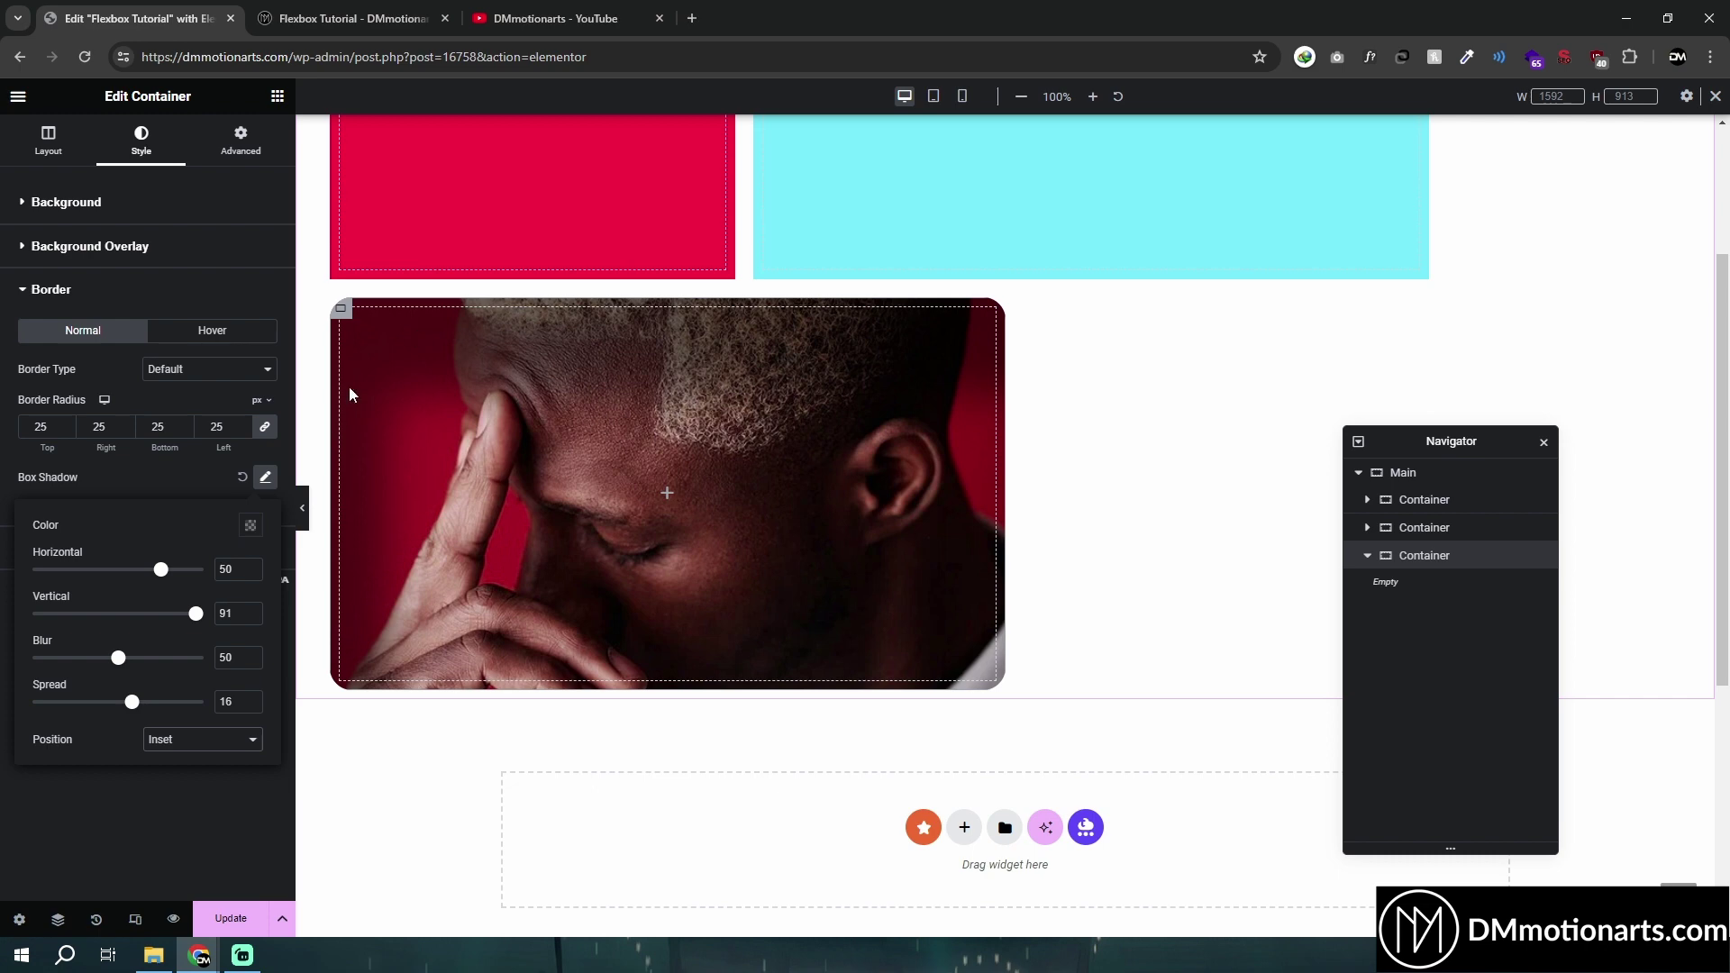
pyautogui.click(201, 739)
pyautogui.click(180, 756)
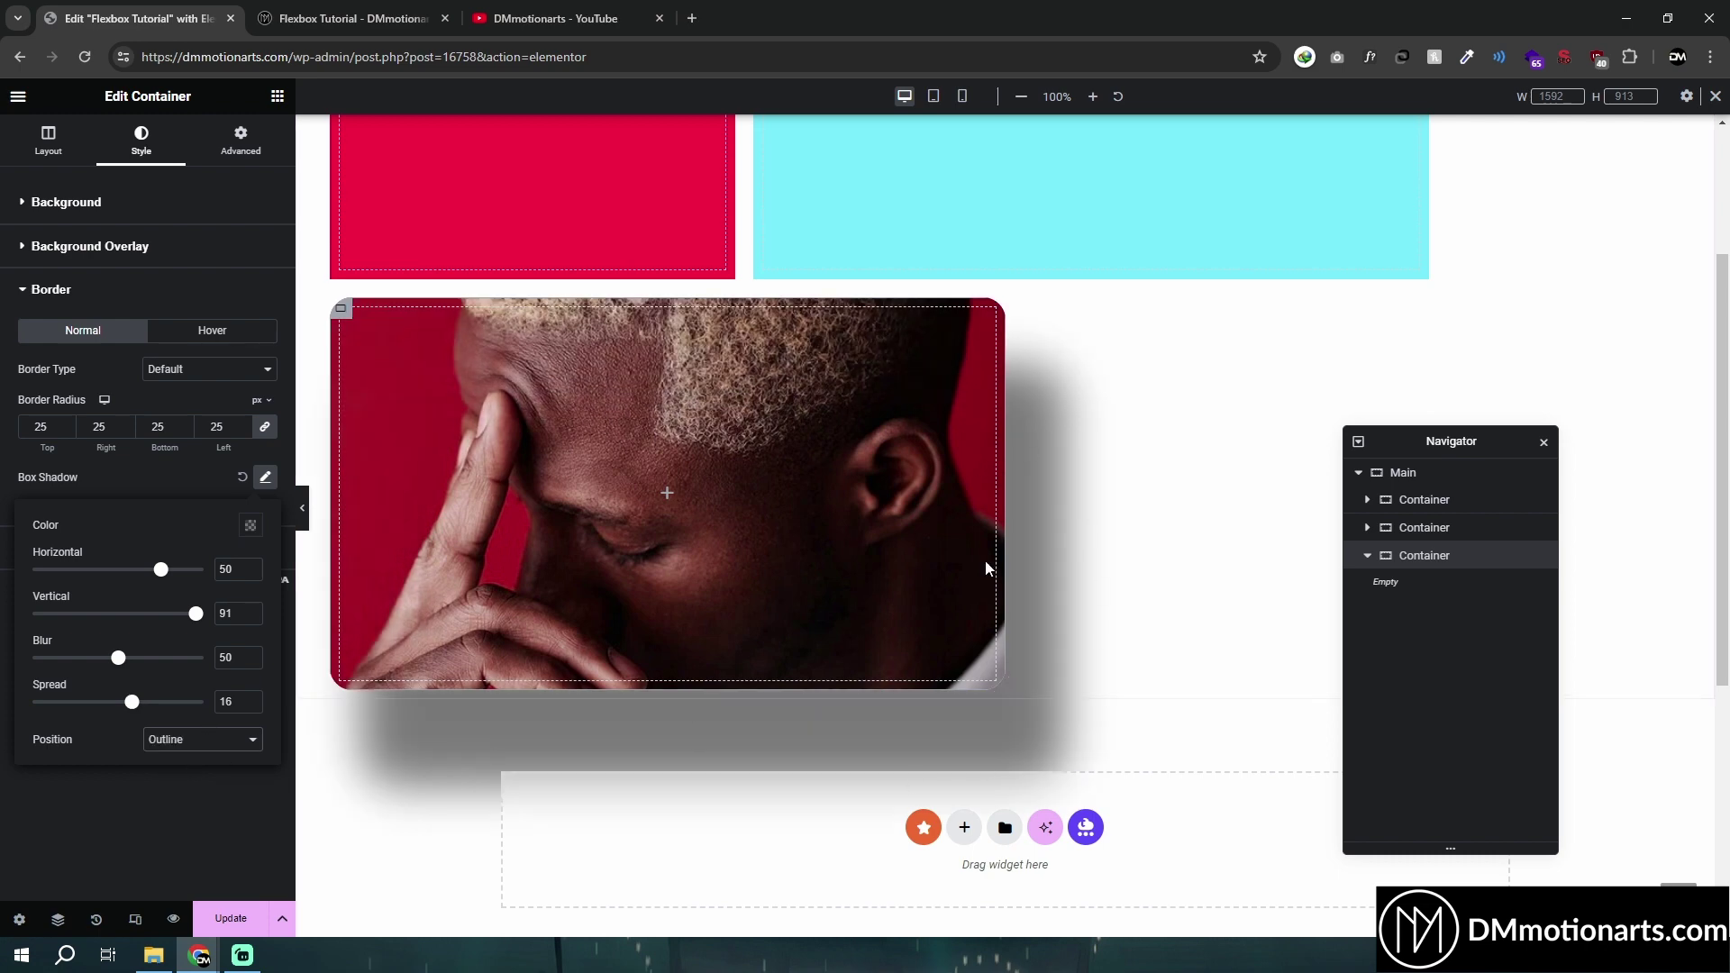
# Set the box shadow's horizontal offset, vertical offset and blur to 20 each, with a spread of 0
pyautogui.write('2')
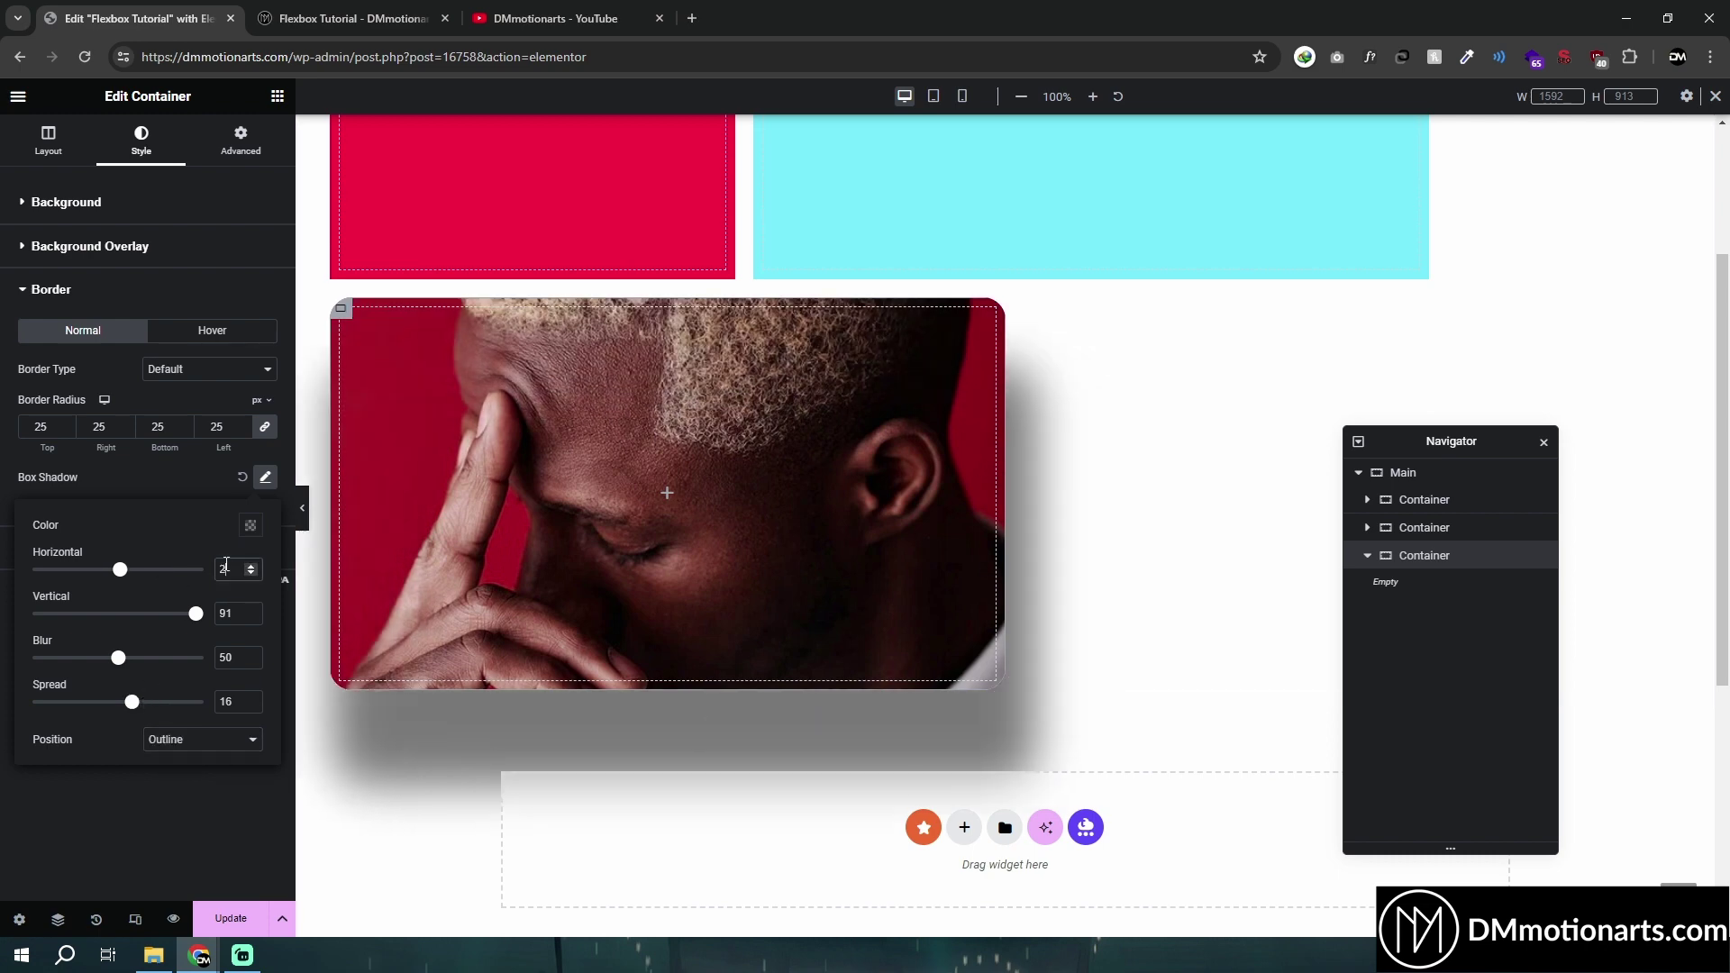
pyautogui.write('20')
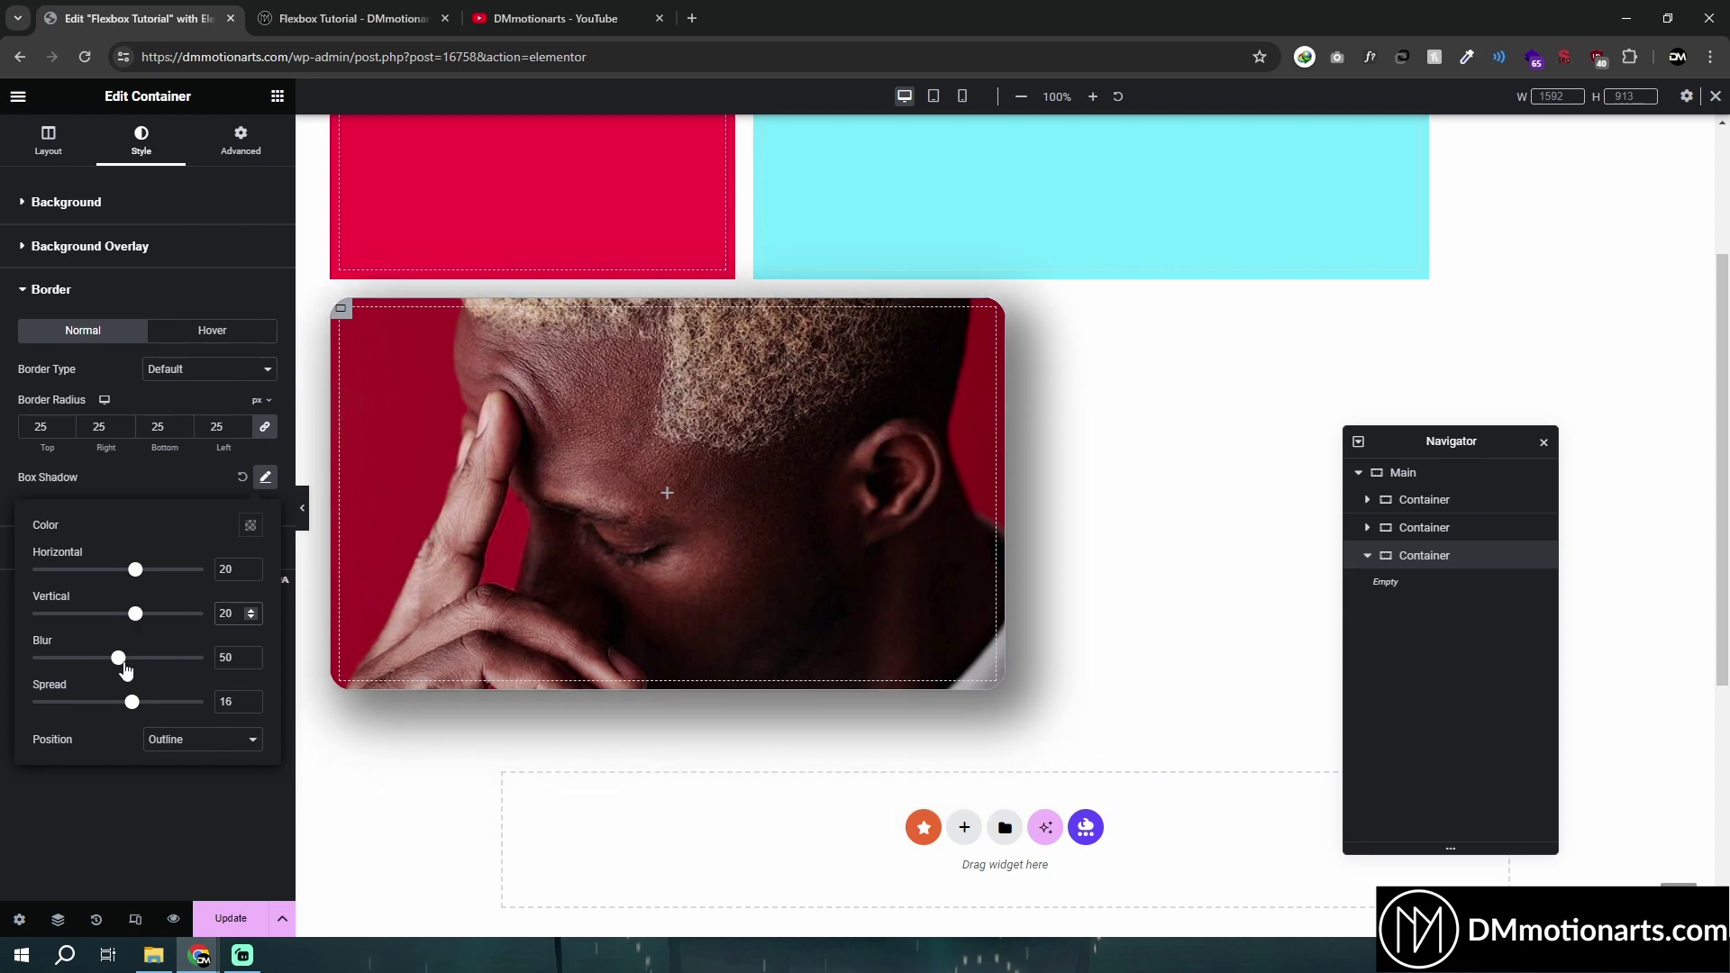
pyautogui.moveTo(118, 658); pyautogui.dragTo(88, 658)
pyautogui.moveTo(138, 710); pyautogui.dragTo(130, 711)
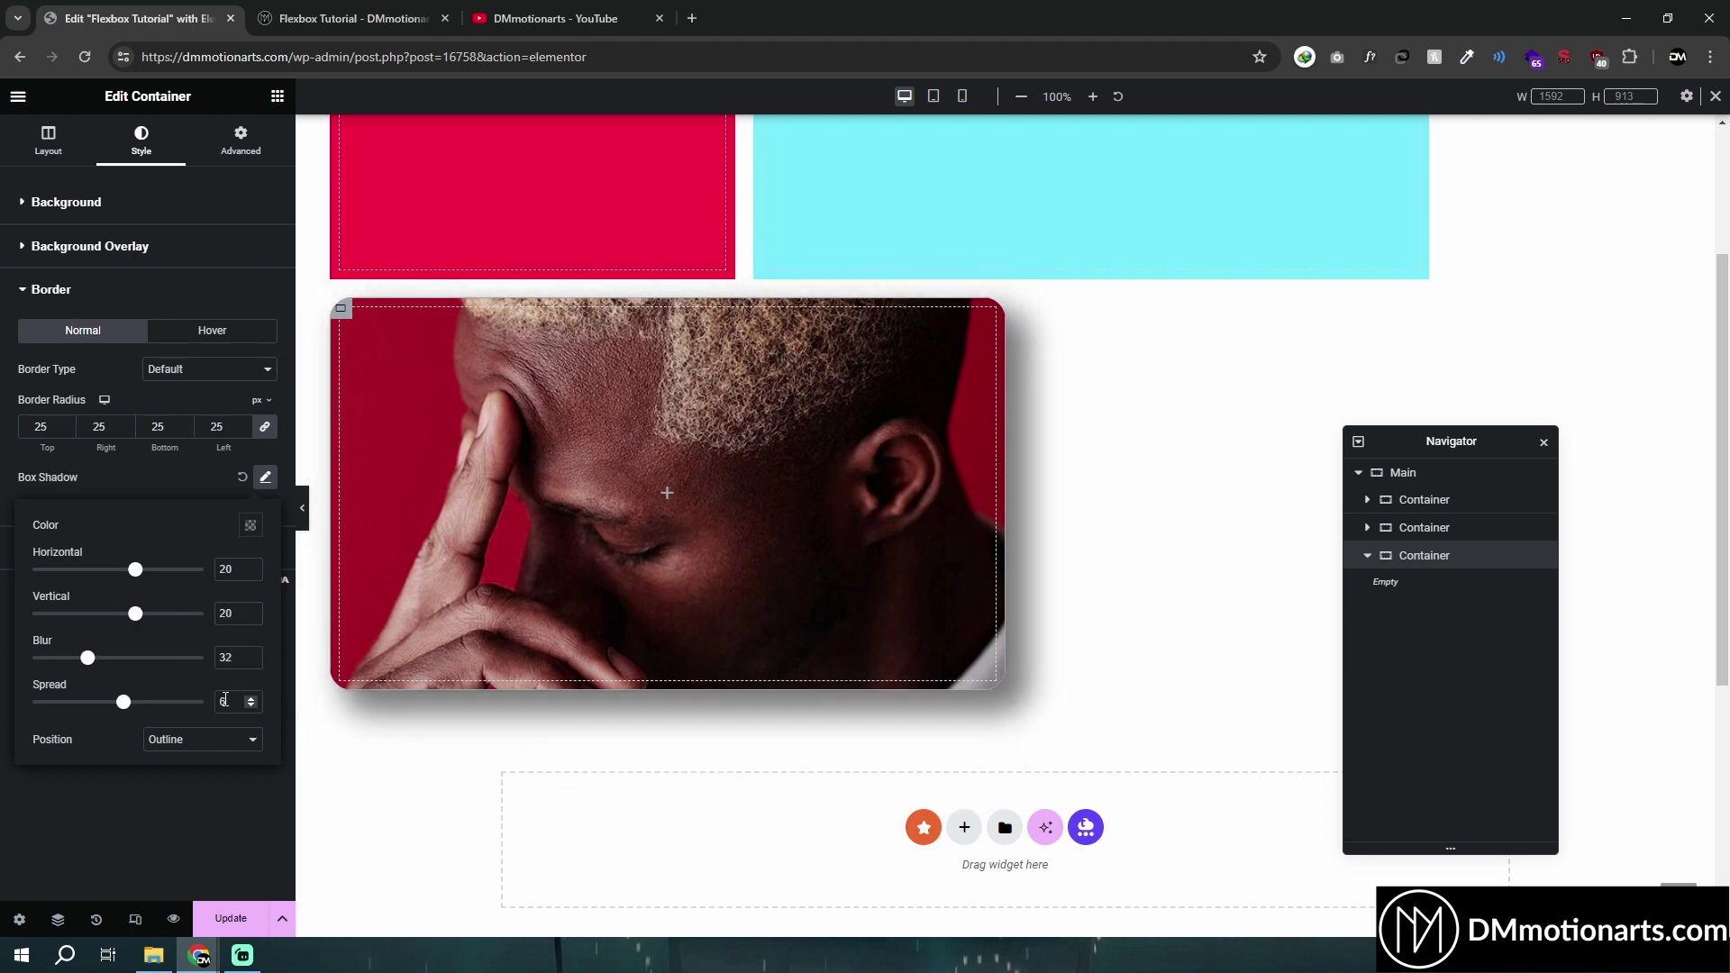
pyautogui.write('0')
pyautogui.doubleClick(230, 657)
pyautogui.write('20')
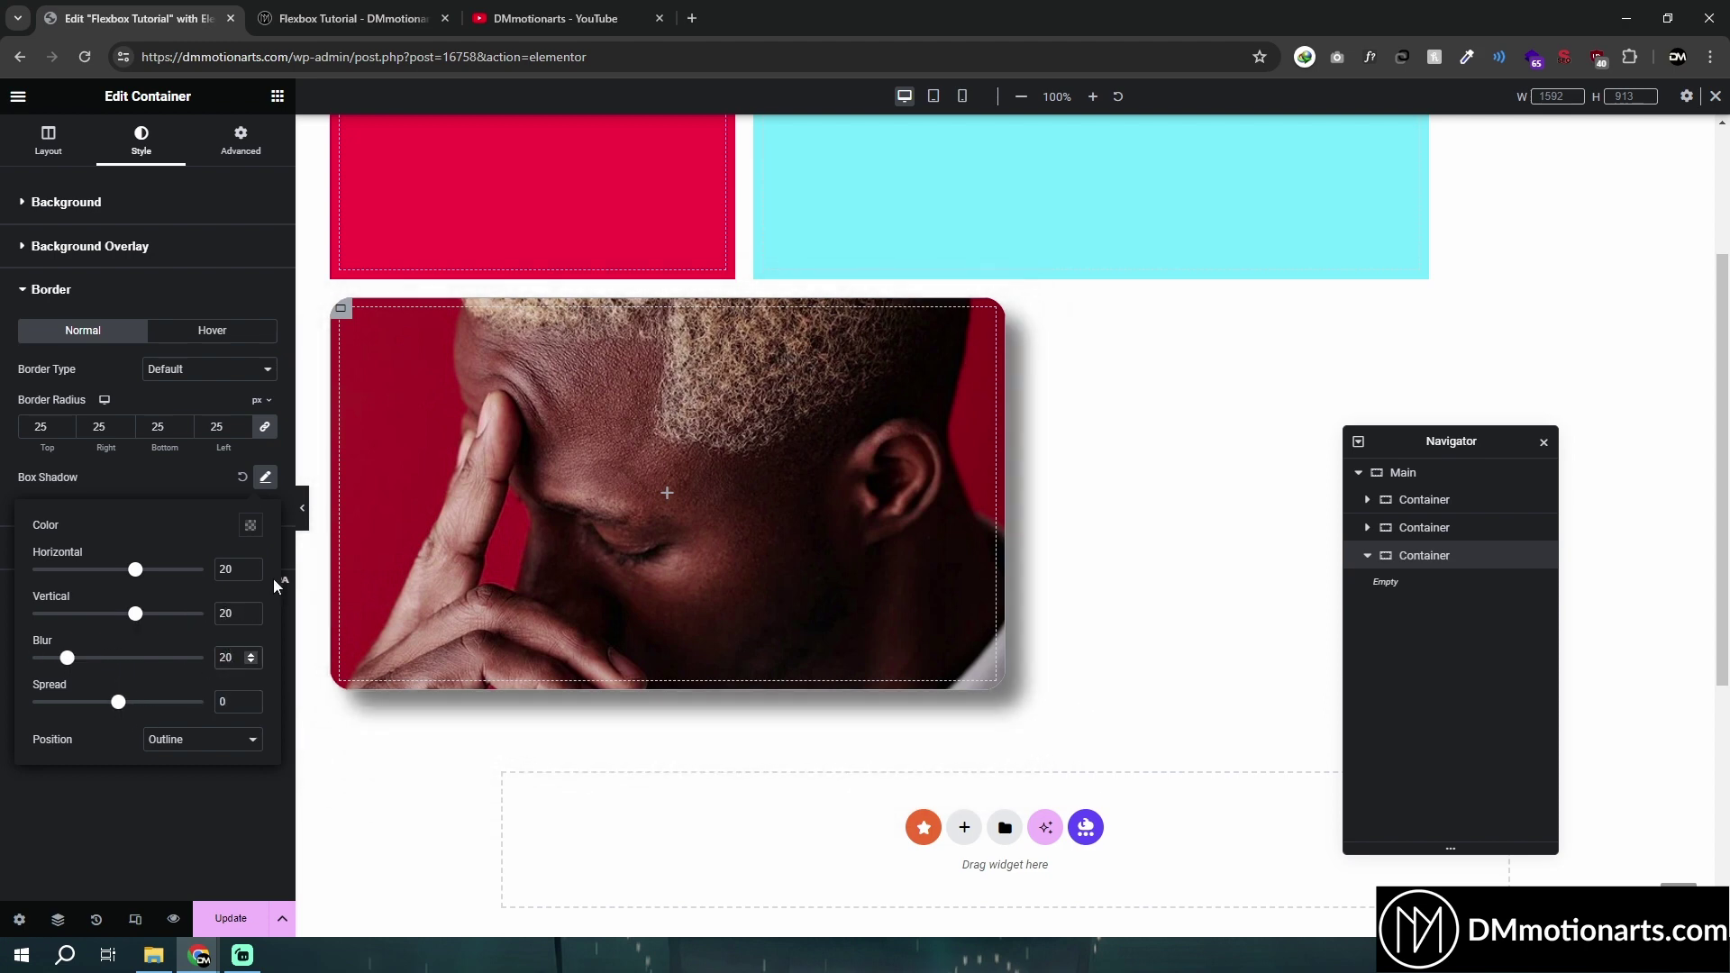
pyautogui.click(230, 490)
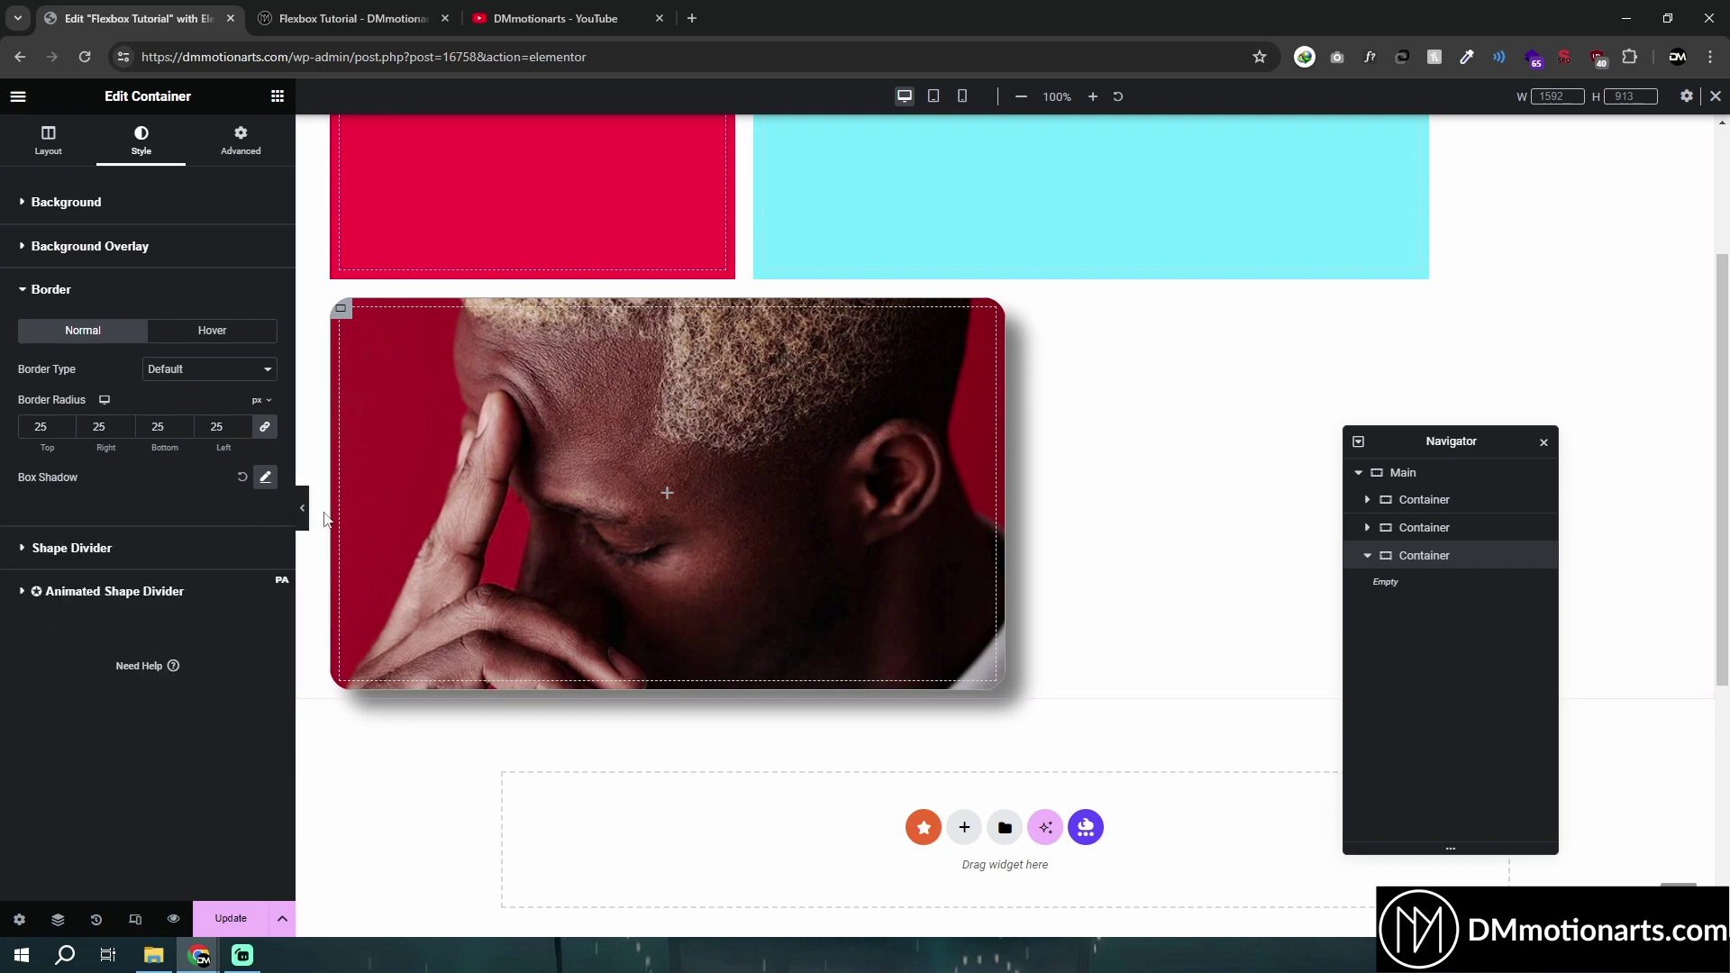
# Add a single-column flexbox container below the image container and set its minimum height to 500 px
pyautogui.click(270, 549)
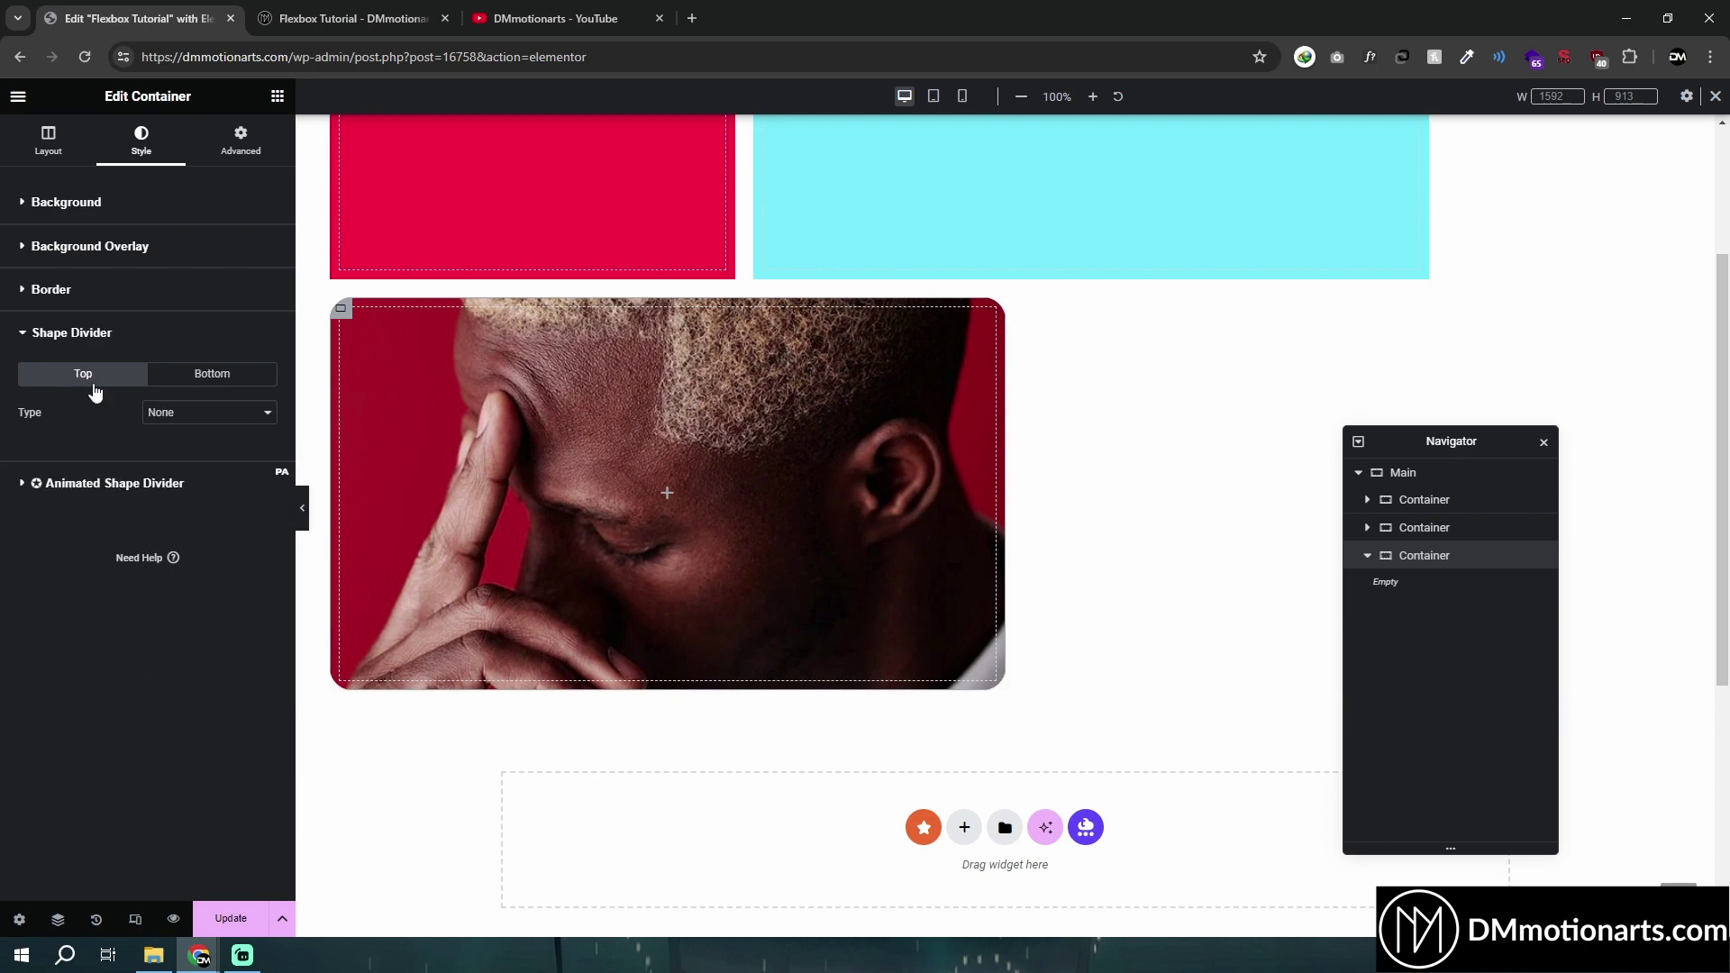
pyautogui.scroll(3, 964, 811)
pyautogui.scroll(-5, 965, 641)
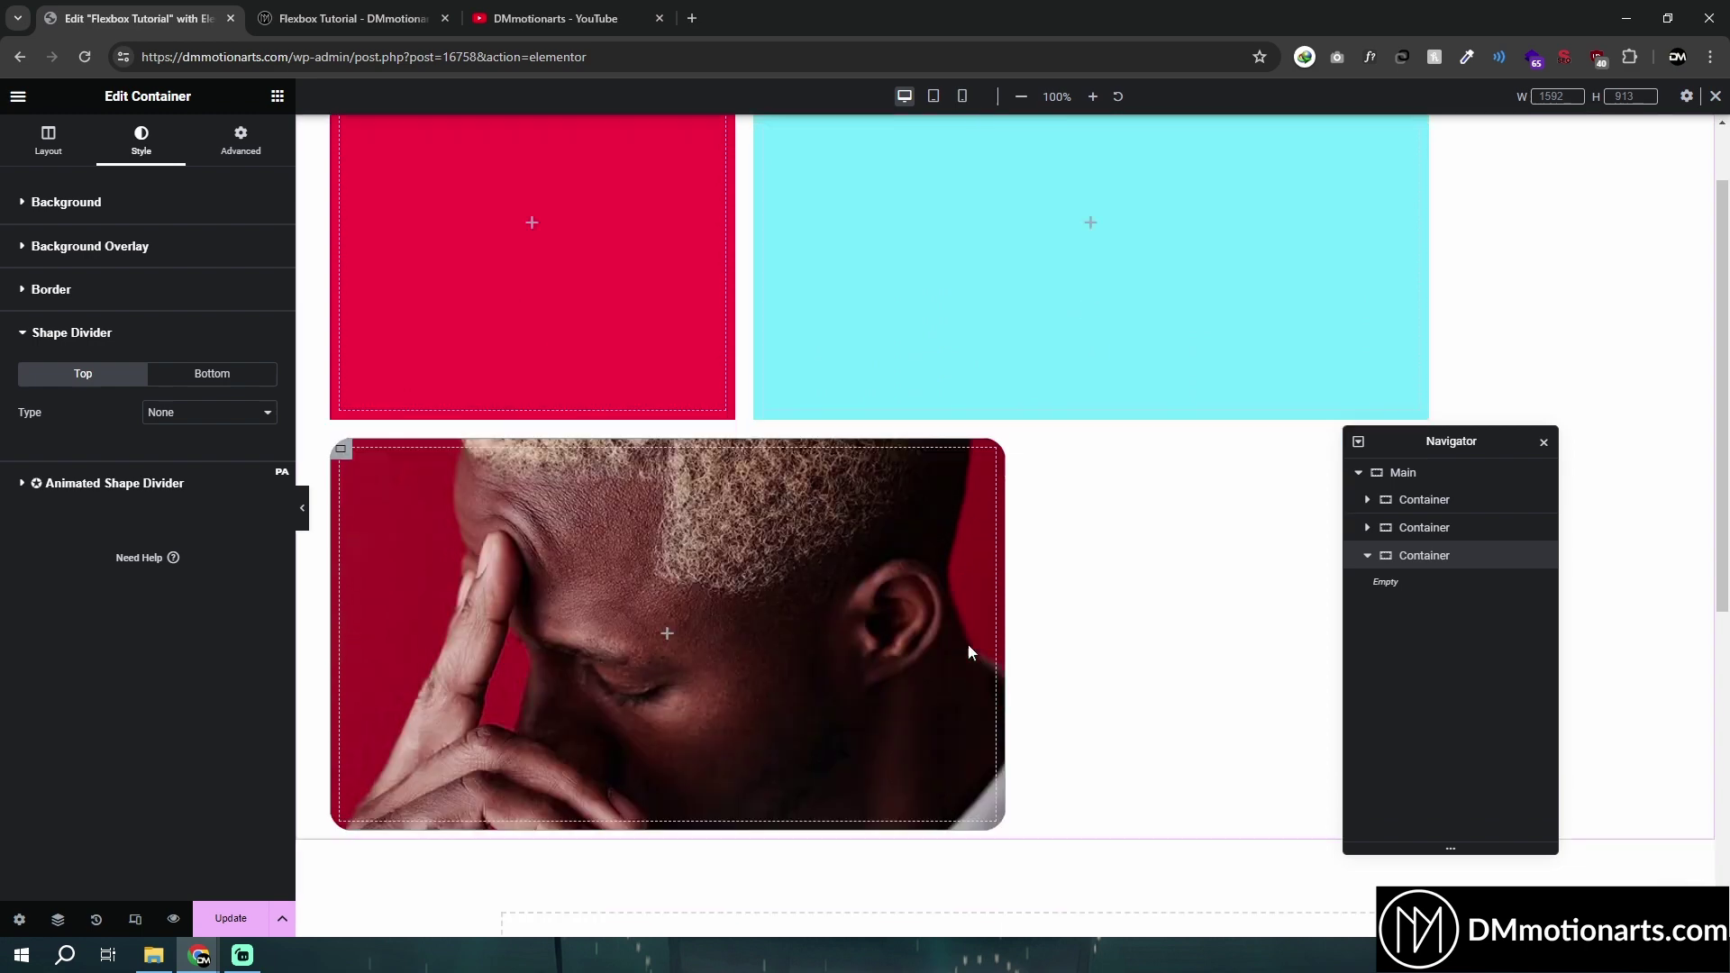
pyautogui.click(962, 617)
pyautogui.click(919, 685)
pyautogui.click(759, 655)
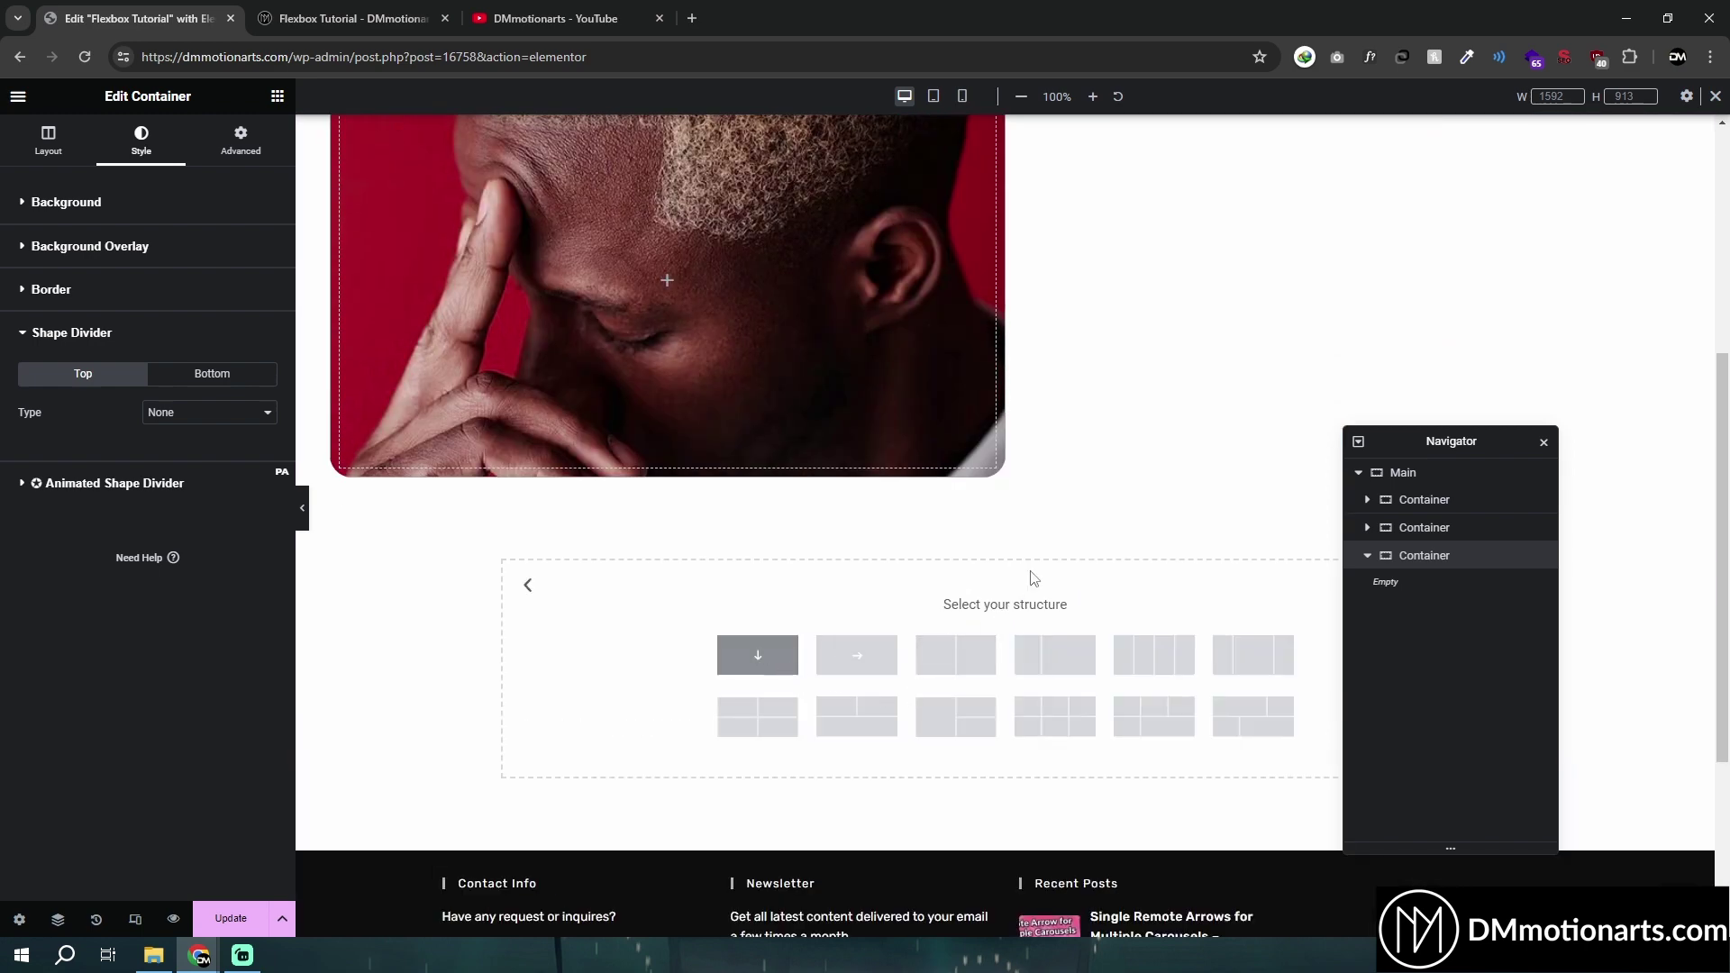
pyautogui.click(243, 437)
pyautogui.write('500')
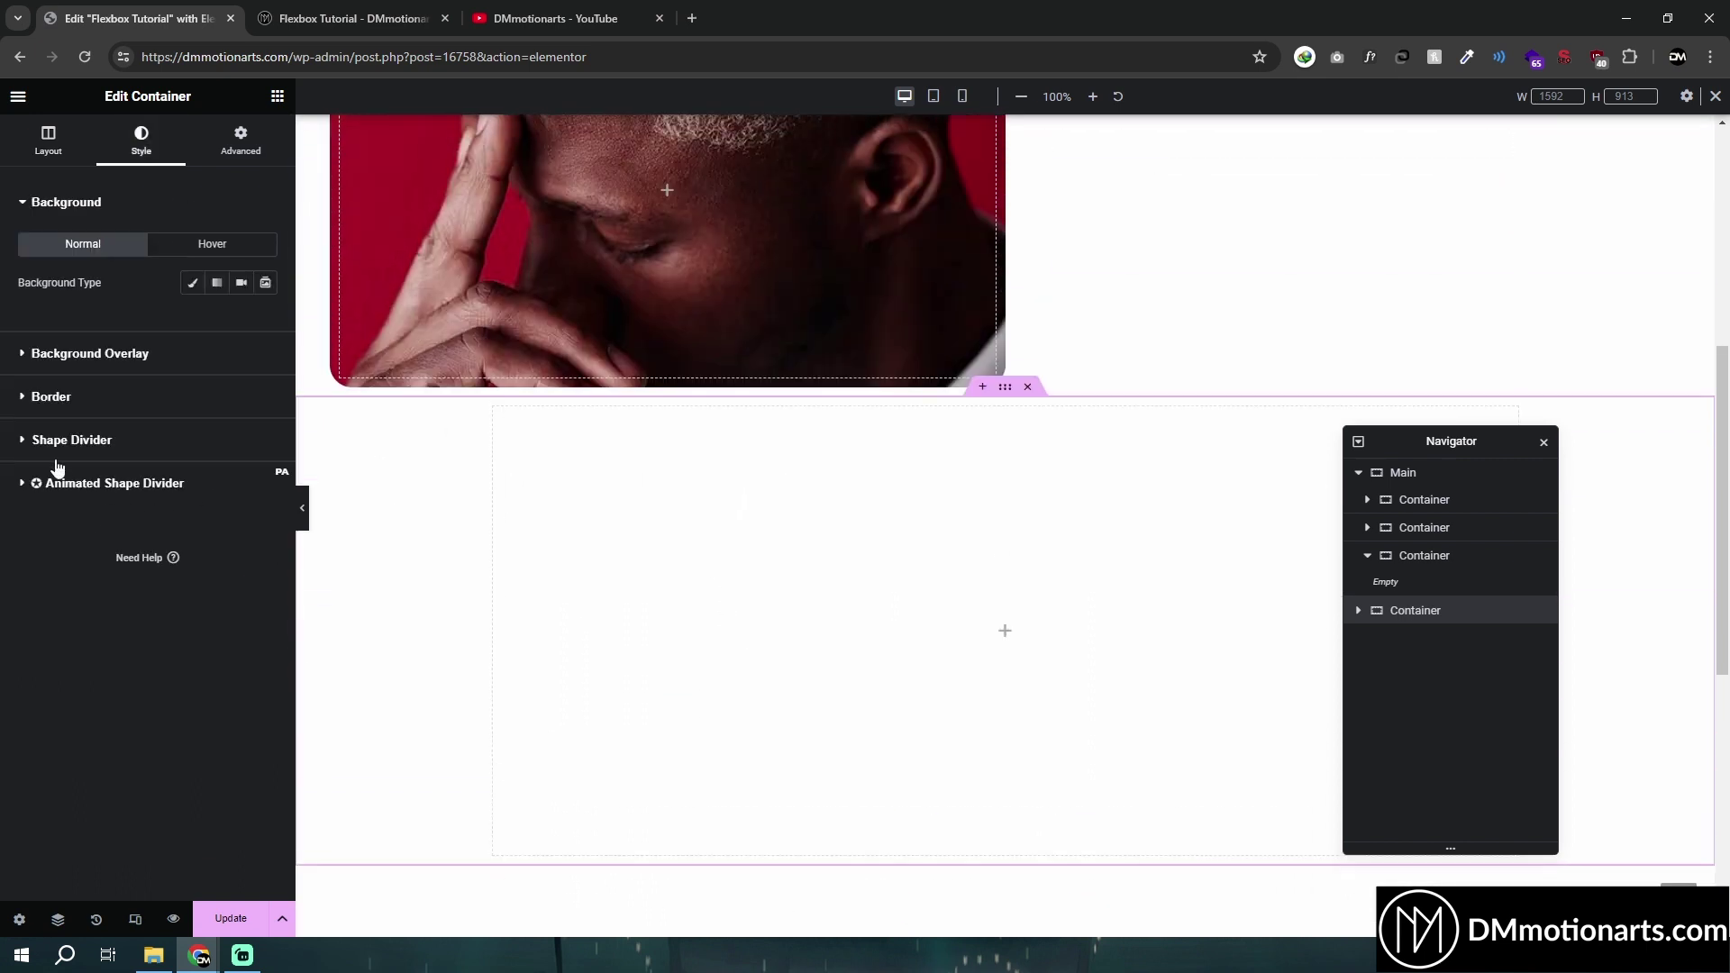
# Give the new container a Mountains shape divider along its top edge, coloured red (#FF2F2F)
pyautogui.click(47, 442)
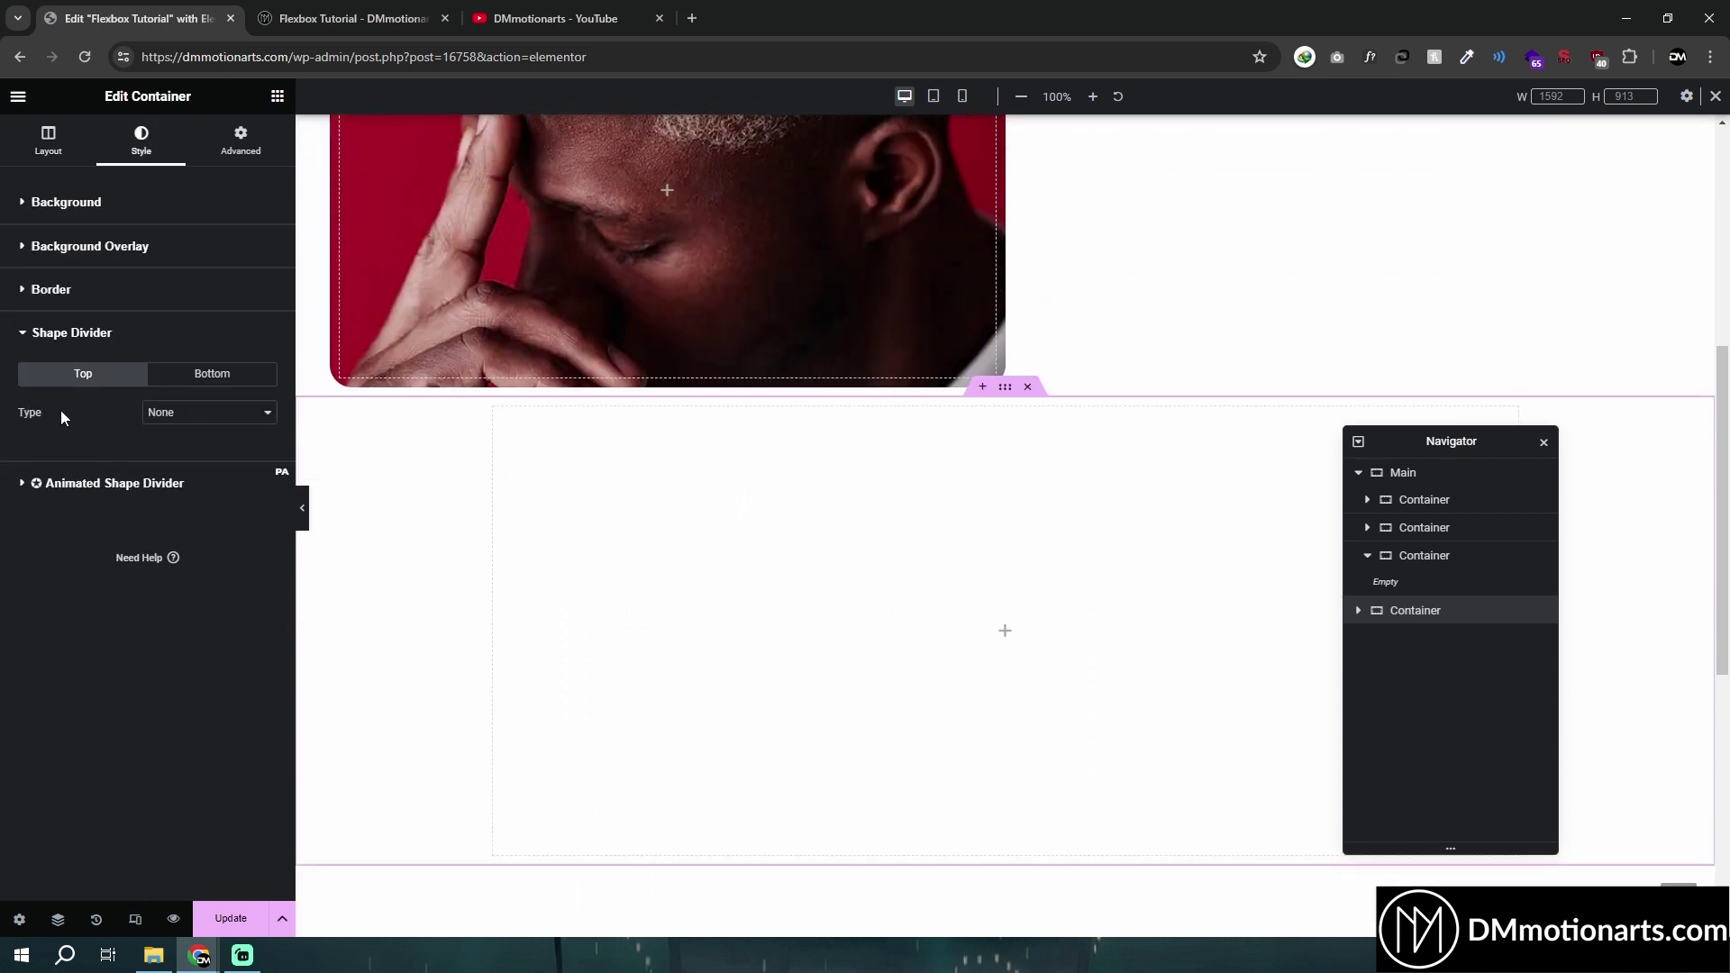
pyautogui.click(198, 416)
pyautogui.click(180, 445)
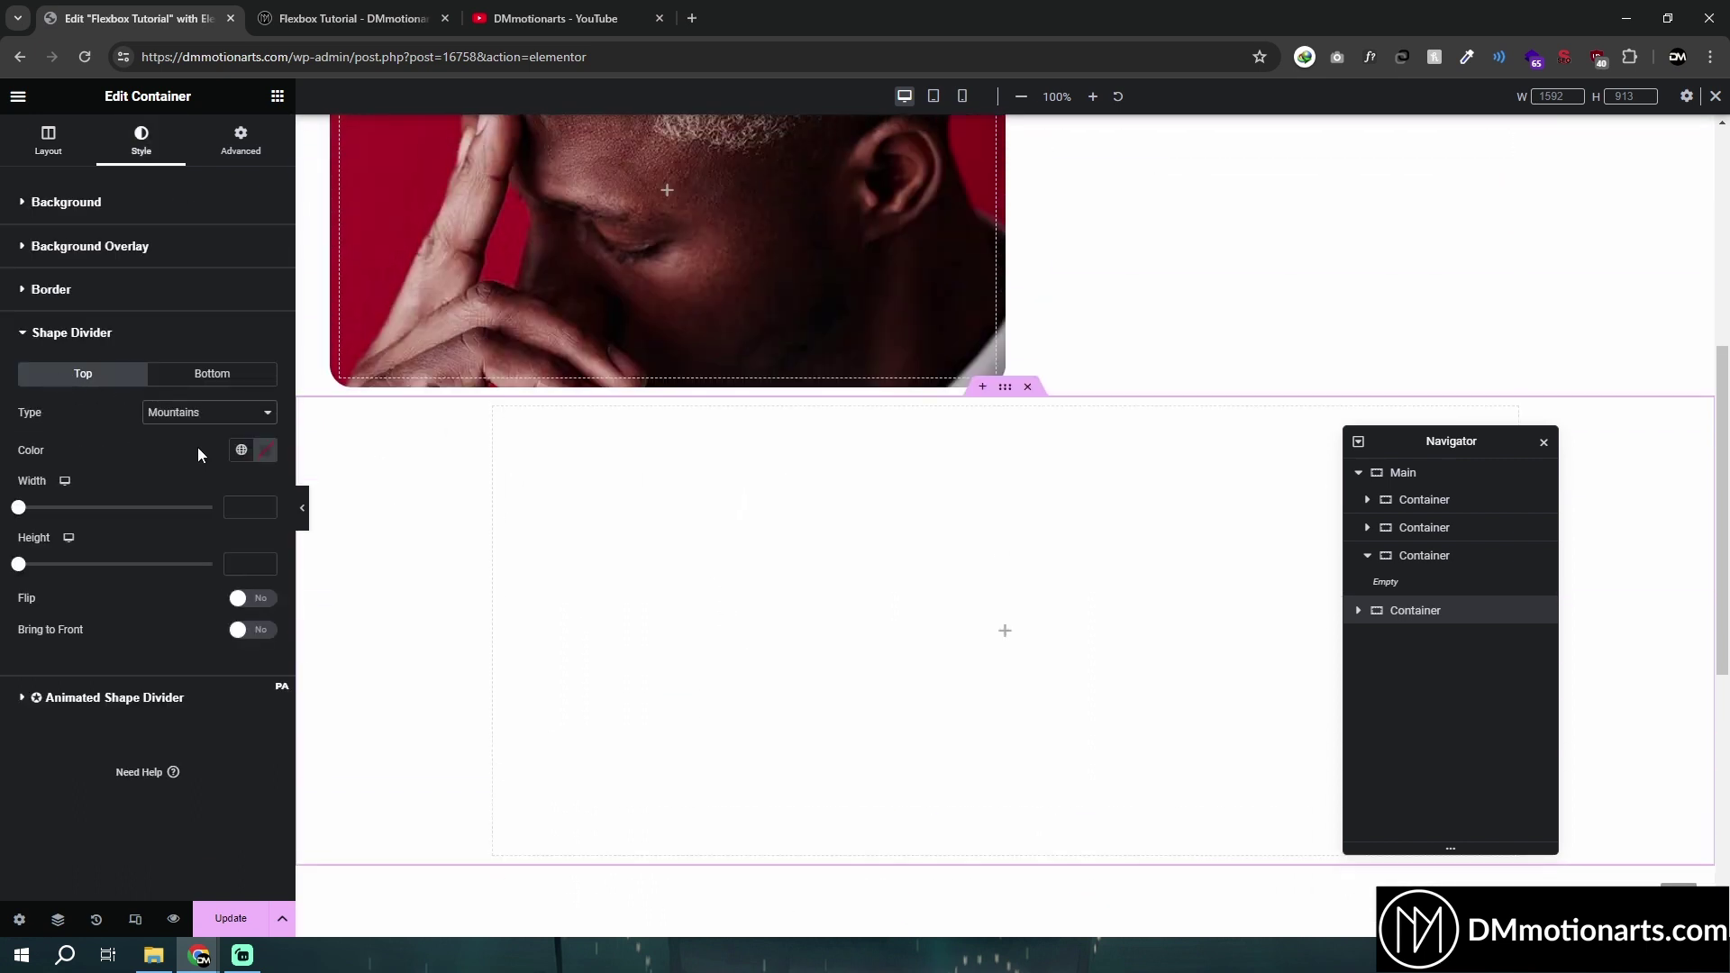
pyautogui.click(265, 450)
pyautogui.moveTo(273, 543); pyautogui.dragTo(329, 521)
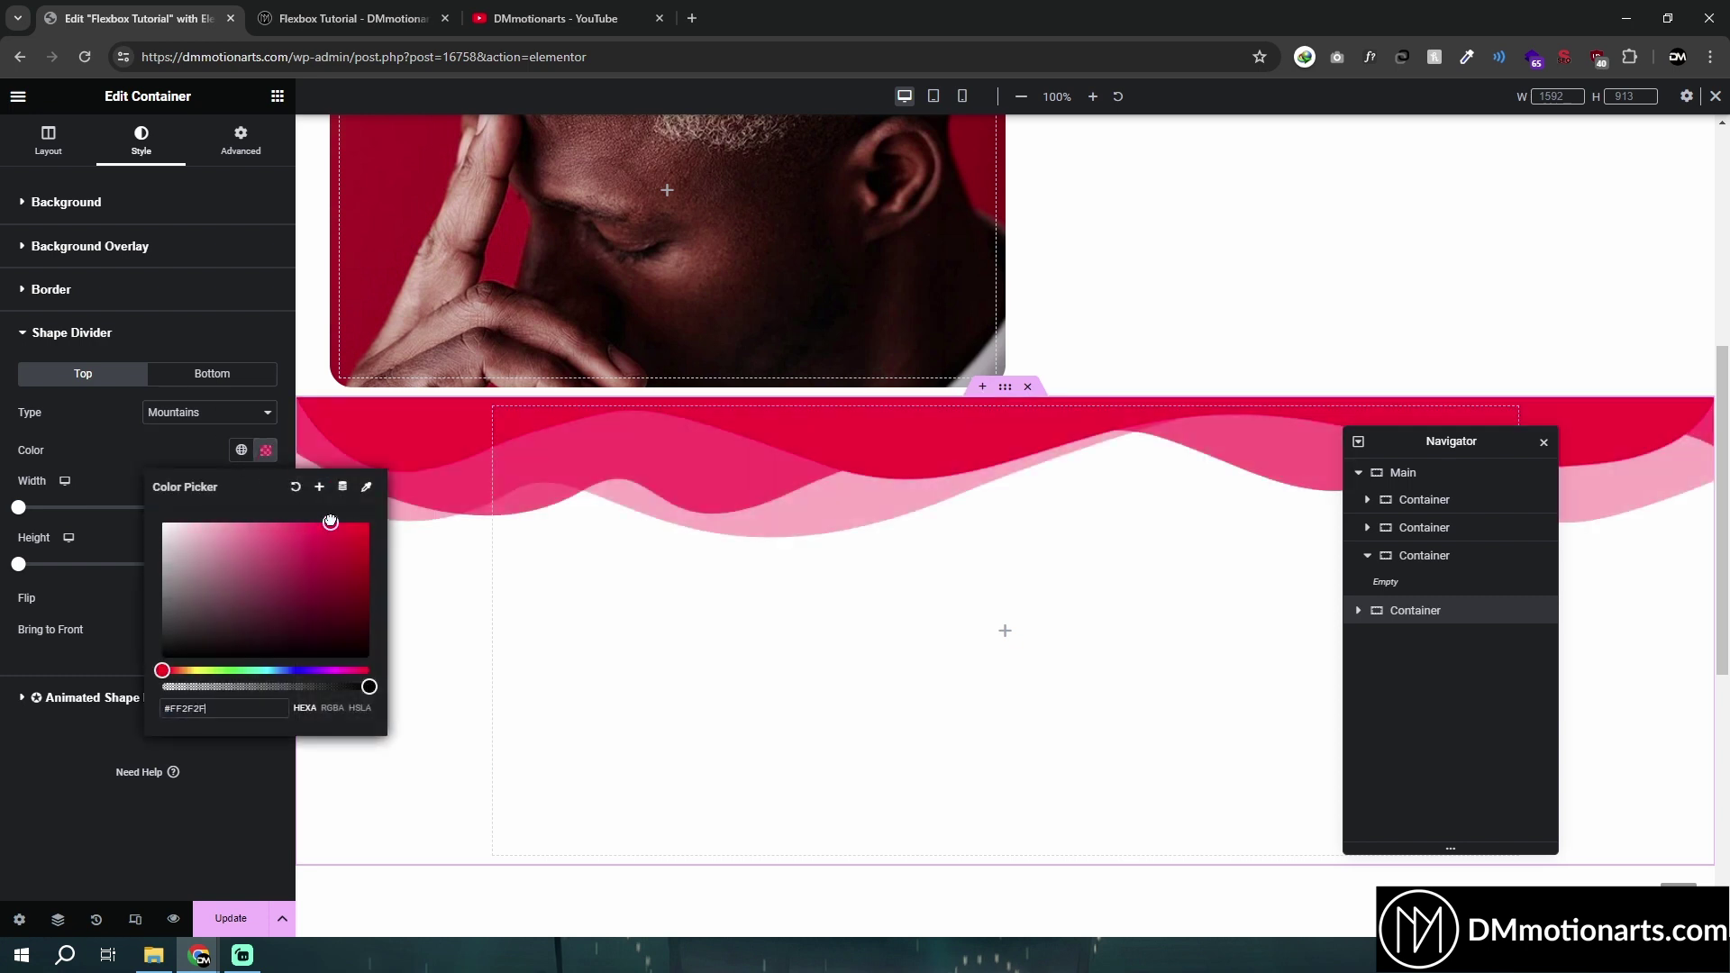
pyautogui.click(306, 418)
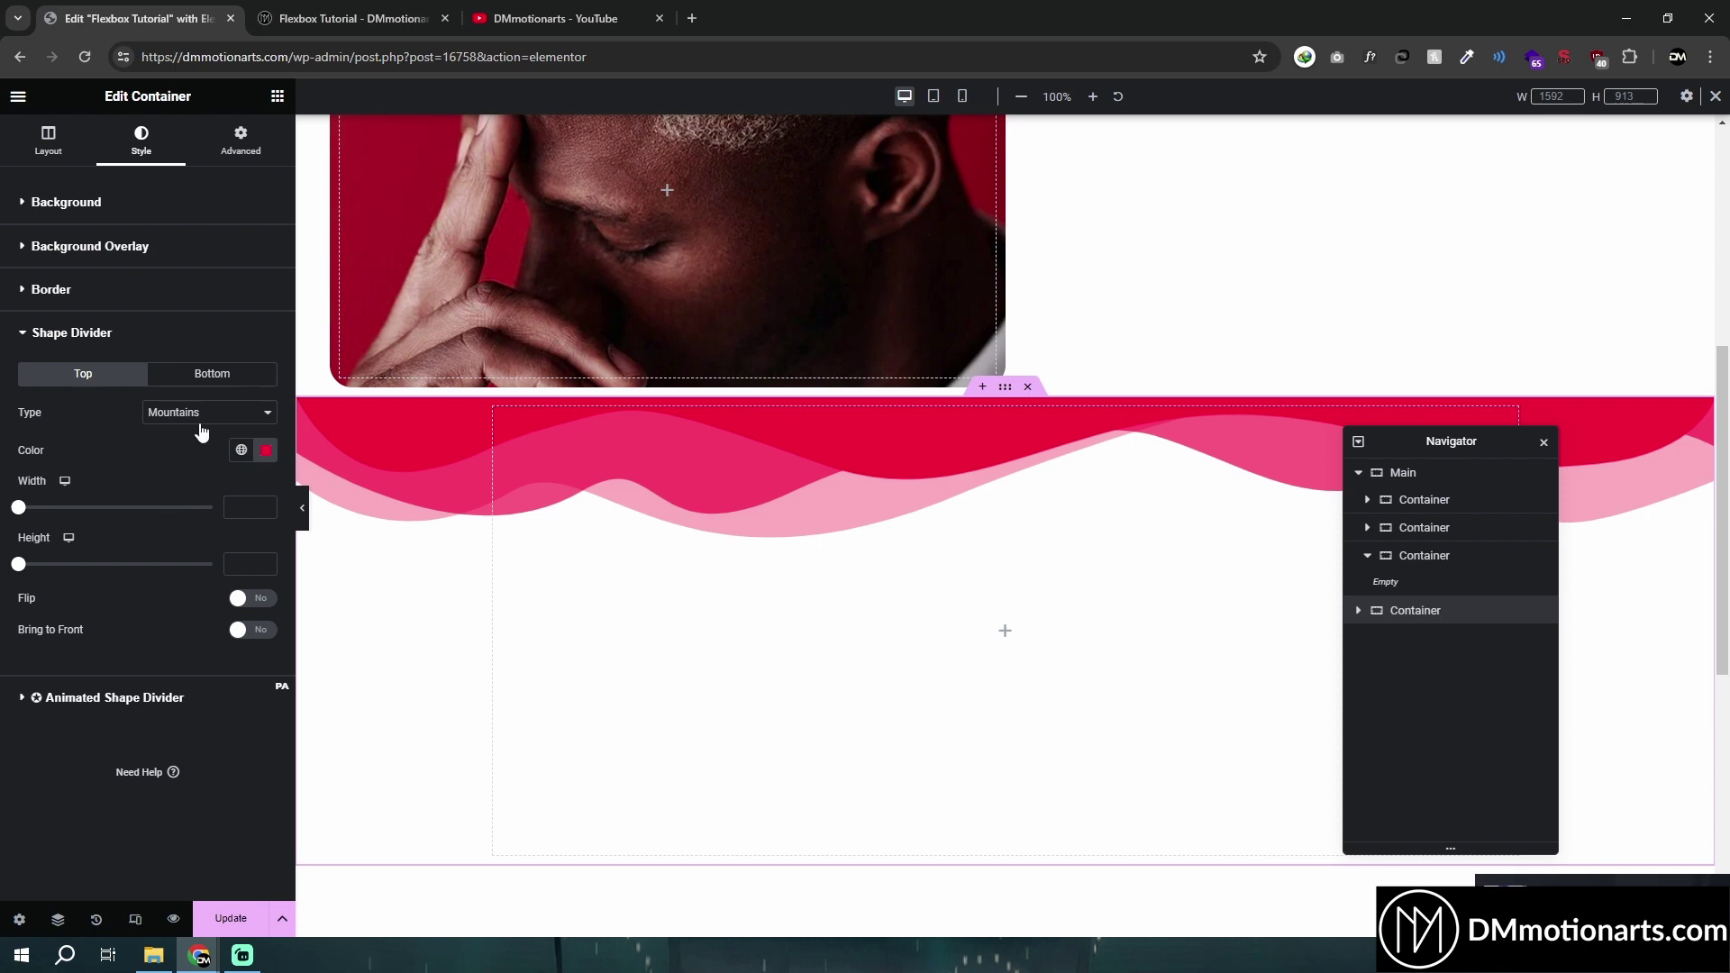
# Try the Flip and Bring to Front options on the top shape divider, and switch both back off
pyautogui.click(256, 611)
pyautogui.click(257, 610)
pyautogui.click(254, 632)
pyautogui.click(254, 632)
pyautogui.click(254, 632)
pyautogui.click(254, 631)
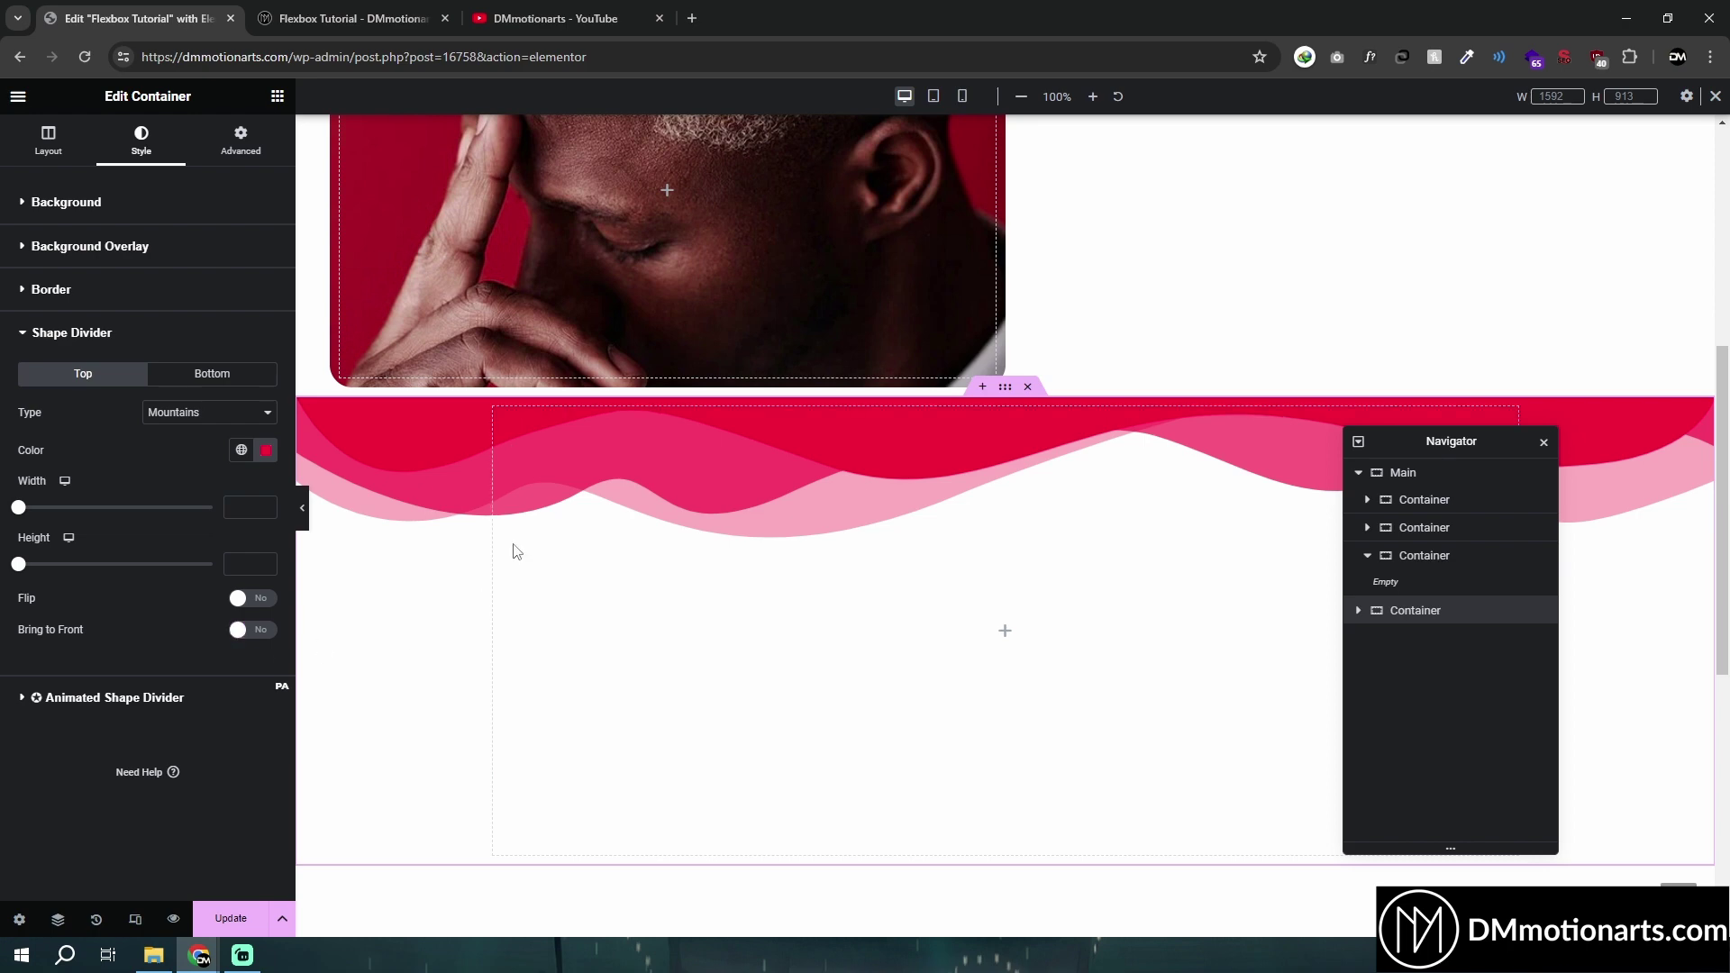
pyautogui.click(255, 630)
pyautogui.click(256, 631)
# Widen the top Mountains divider to about 153 and set its height to about 51
pyautogui.moveTo(18, 507); pyautogui.dragTo(69, 507)
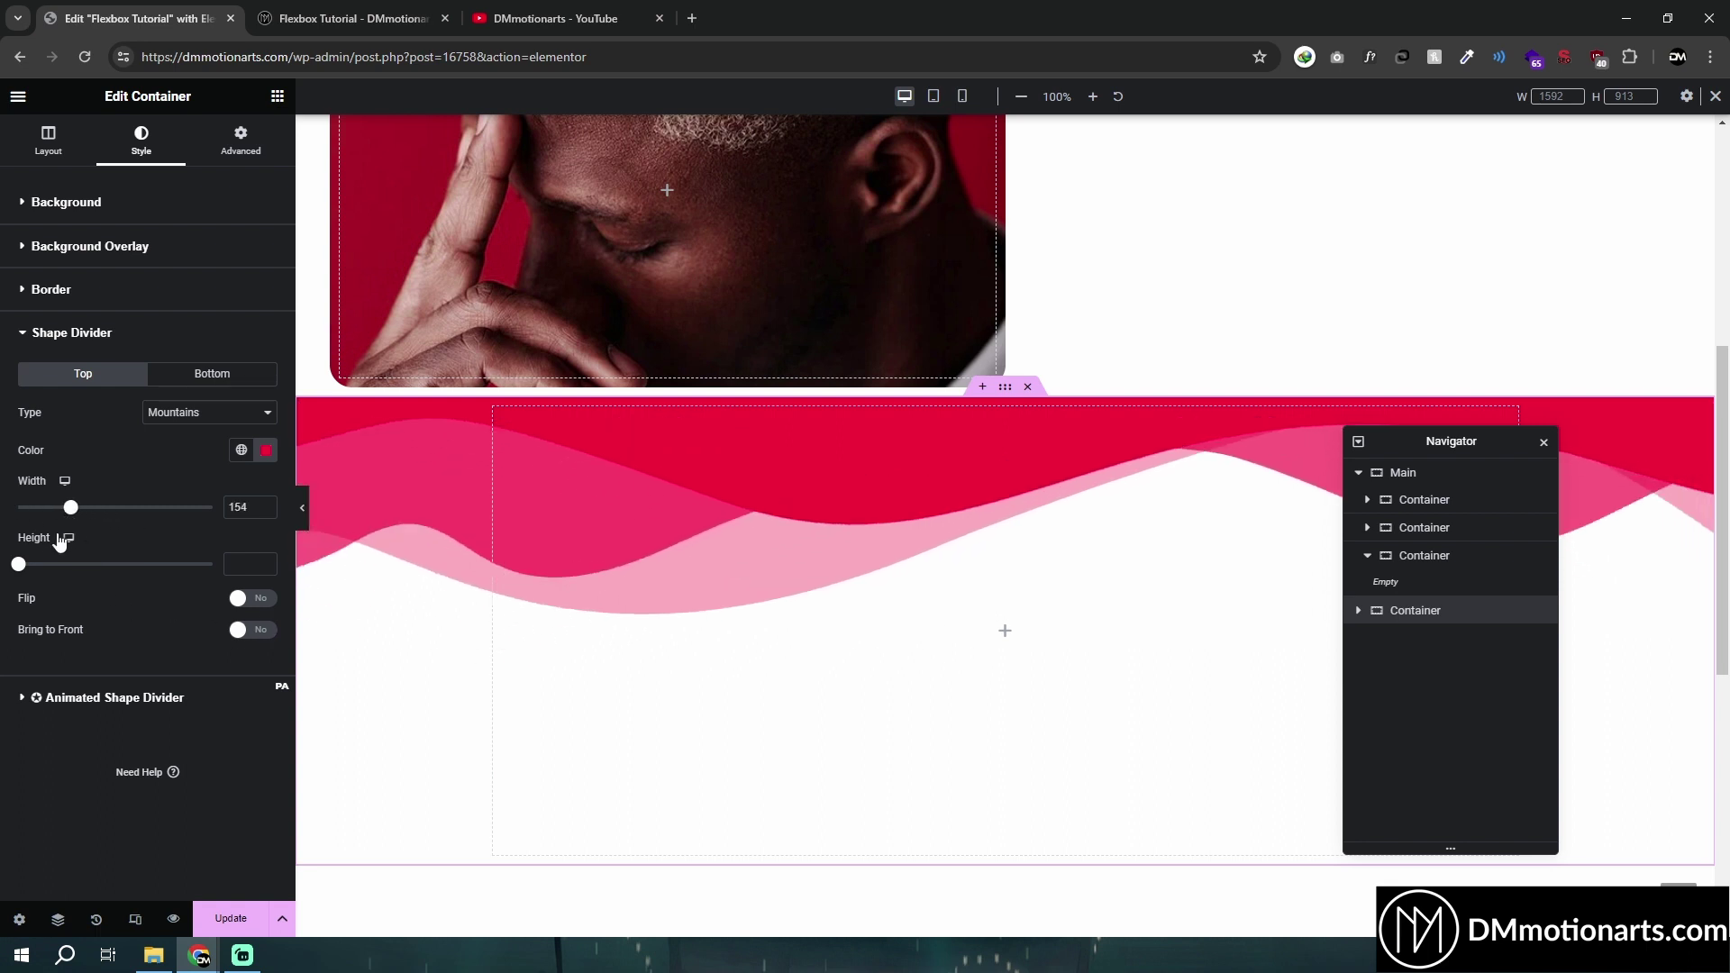
pyautogui.moveTo(18, 563)
pyautogui.mouseDown()
pyautogui.moveTo(72, 564)
pyautogui.moveTo(38, 574)
pyautogui.mouseUp()
# Try the Clouds and Triangle divider types, return to Mountains, and raise the divider's height to about 158
pyautogui.click(190, 416)
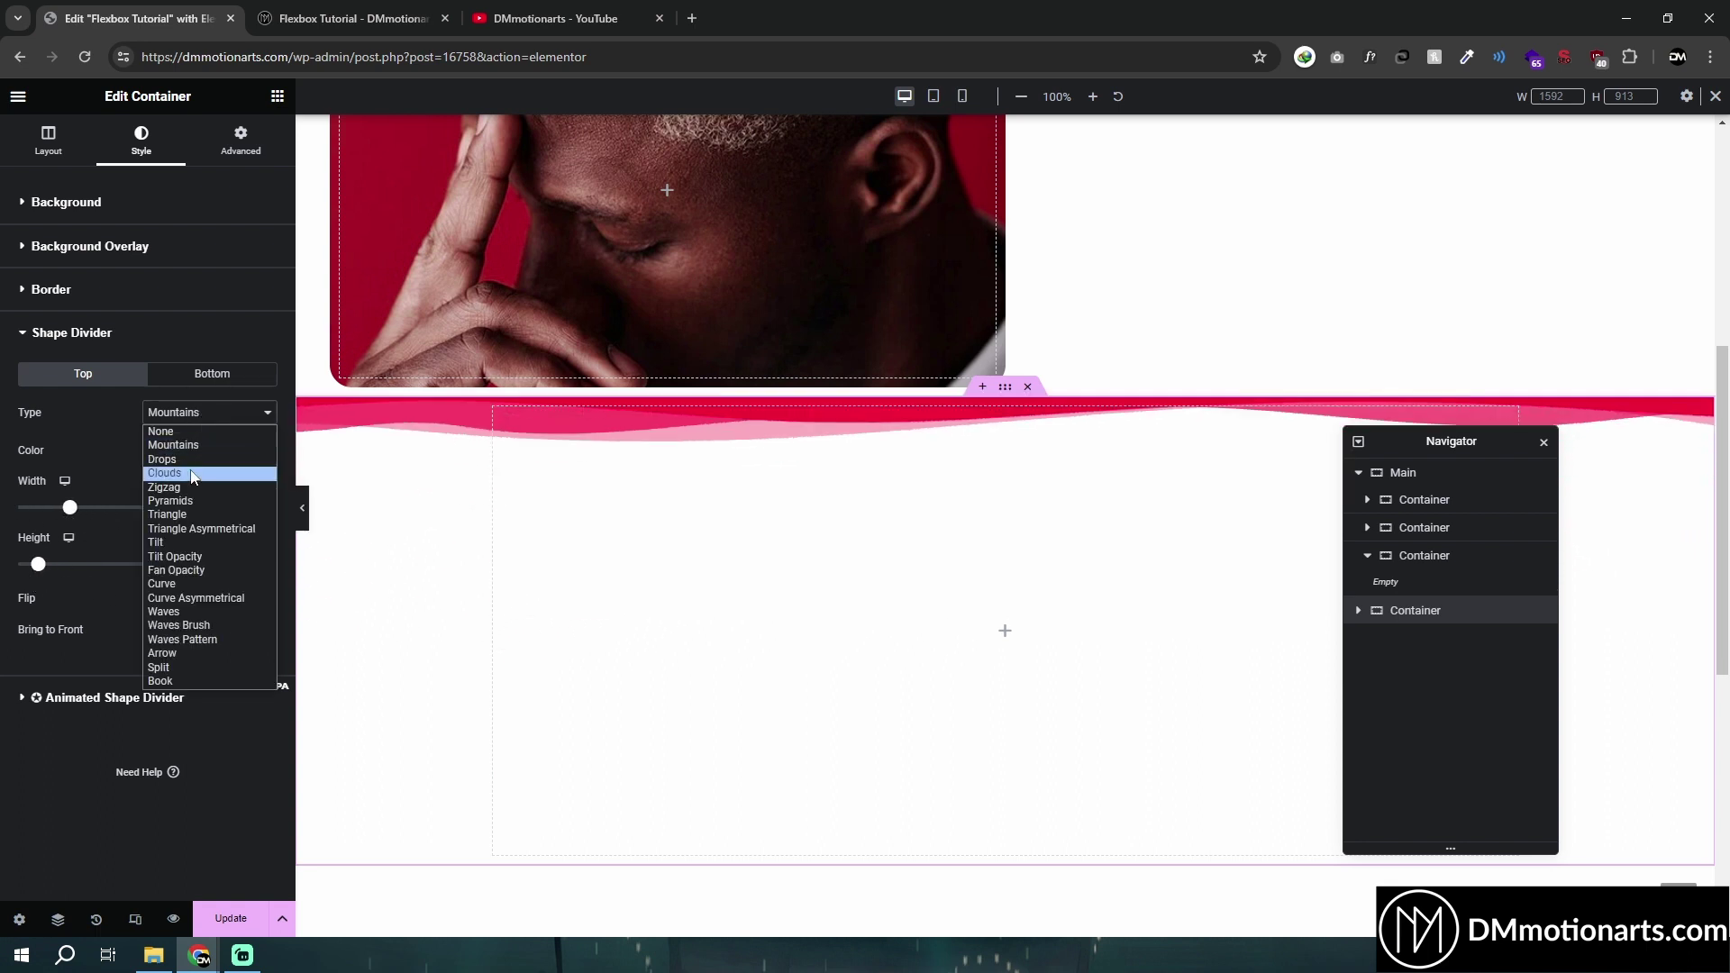
pyautogui.click(185, 475)
pyautogui.click(203, 417)
pyautogui.click(200, 516)
pyautogui.click(202, 412)
pyautogui.click(199, 451)
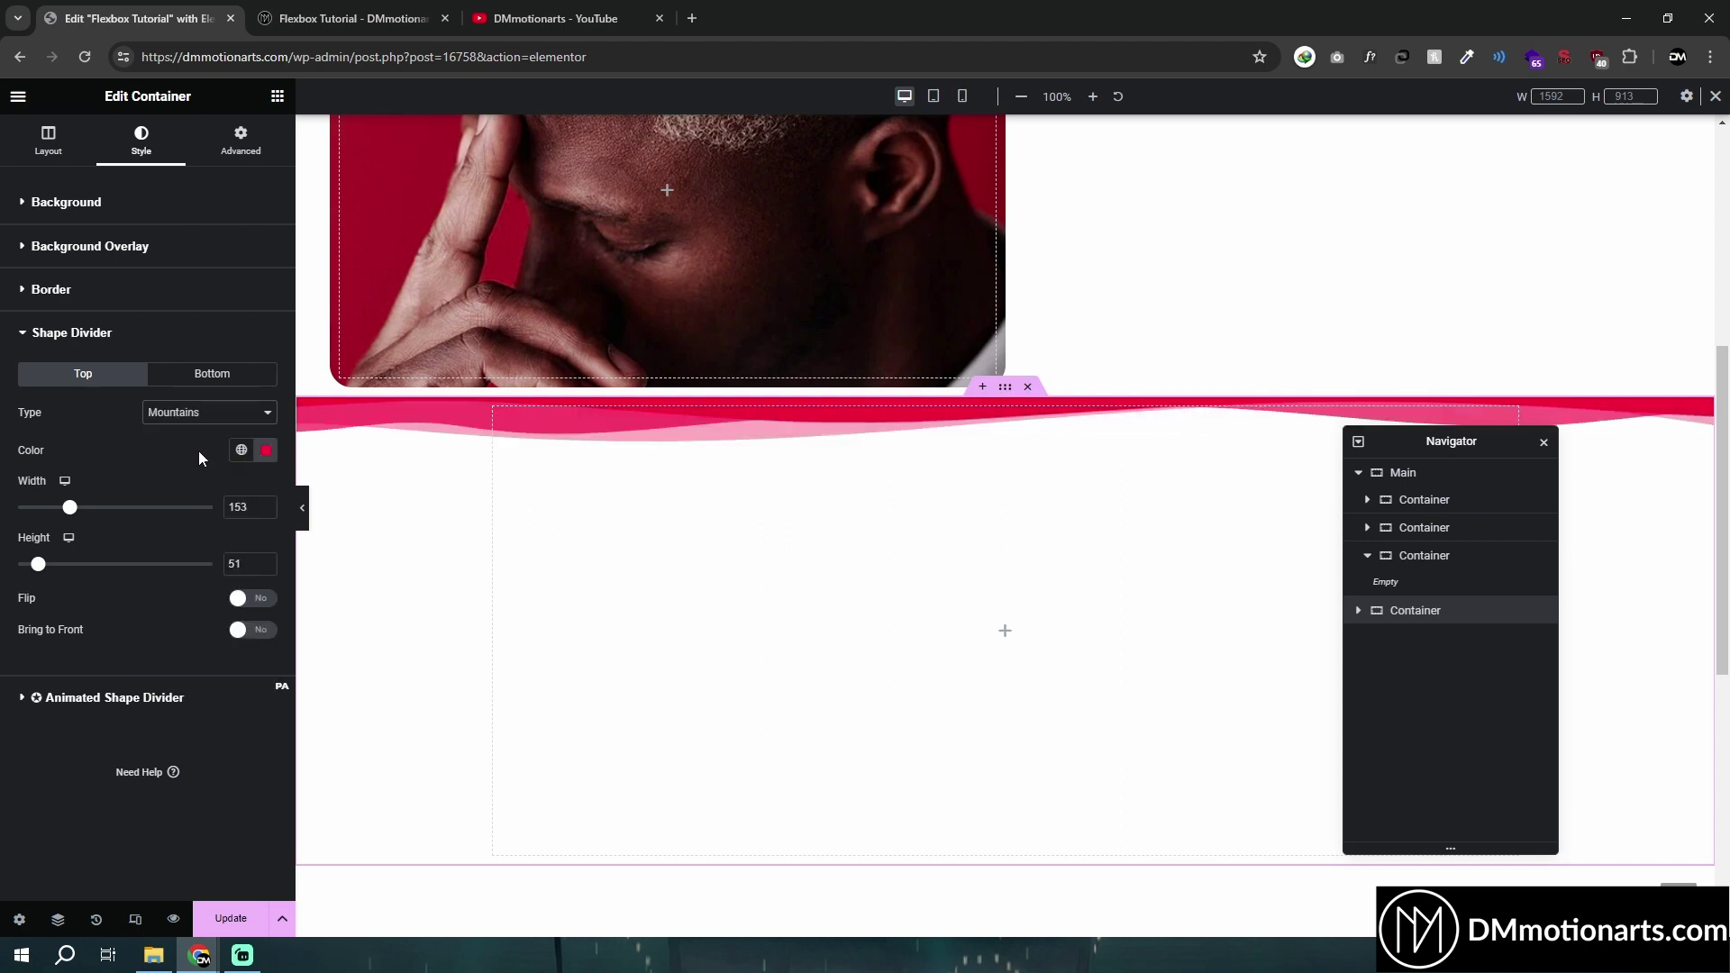
pyautogui.moveTo(37, 564); pyautogui.dragTo(79, 564)
# Insert a single-column flexbox container directly above the container with the shape divider
pyautogui.click(980, 388)
pyautogui.click(967, 478)
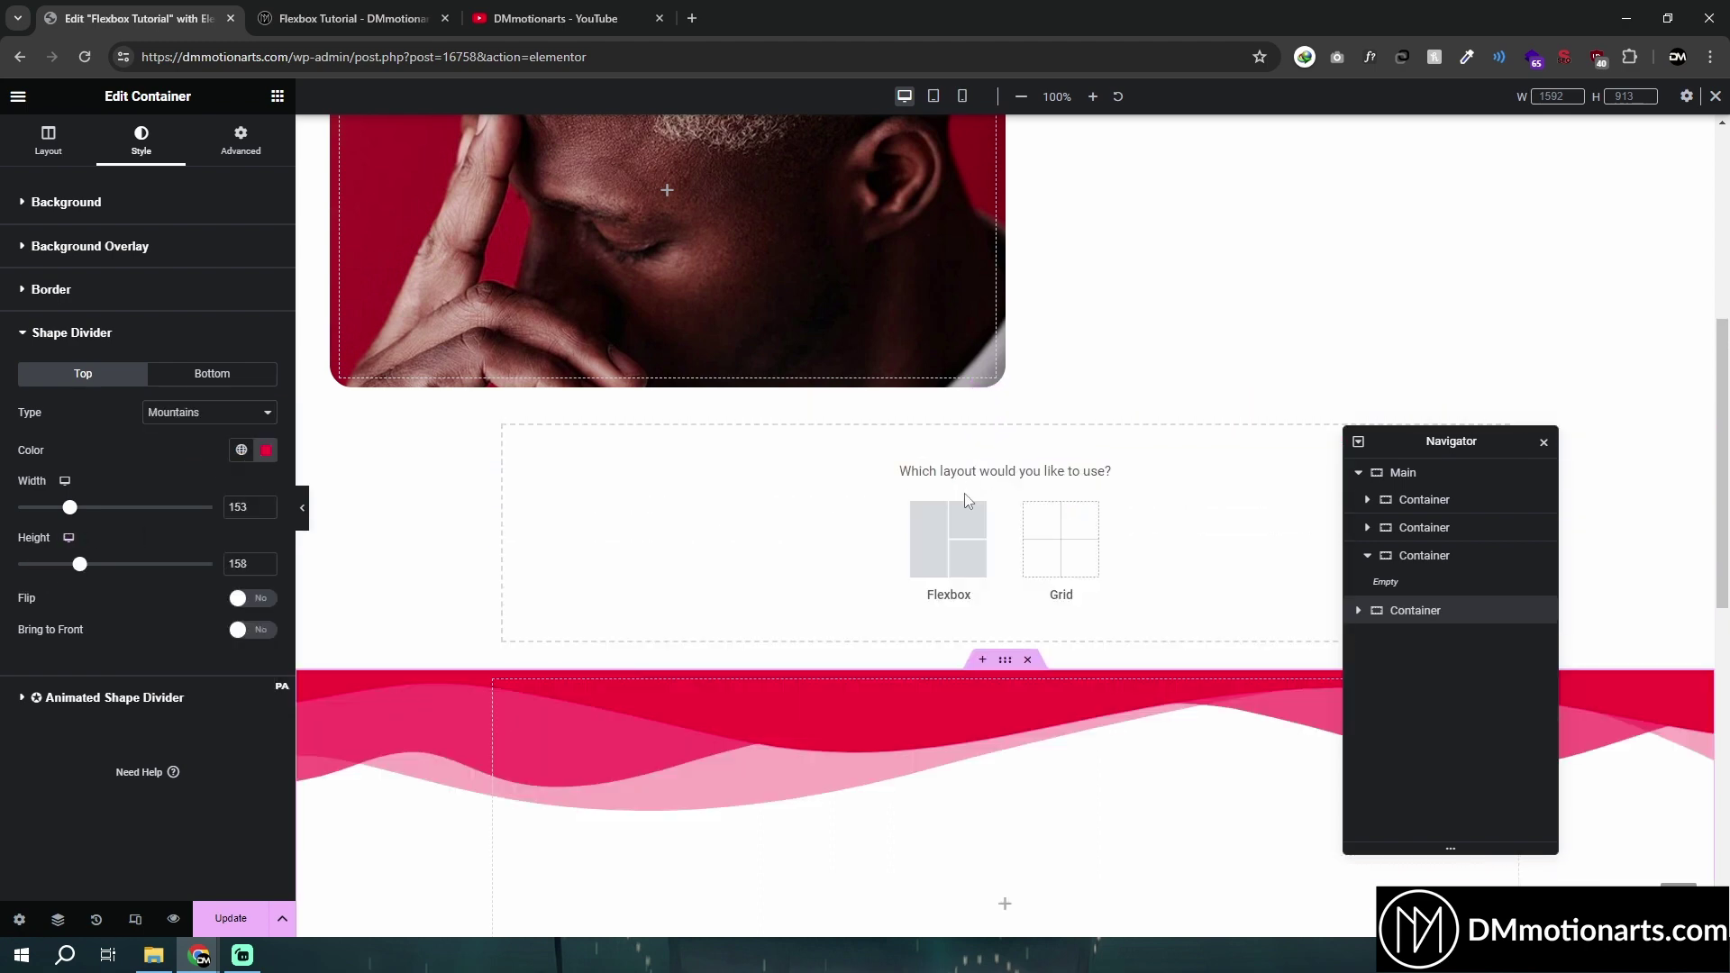
pyautogui.click(945, 534)
pyautogui.click(758, 520)
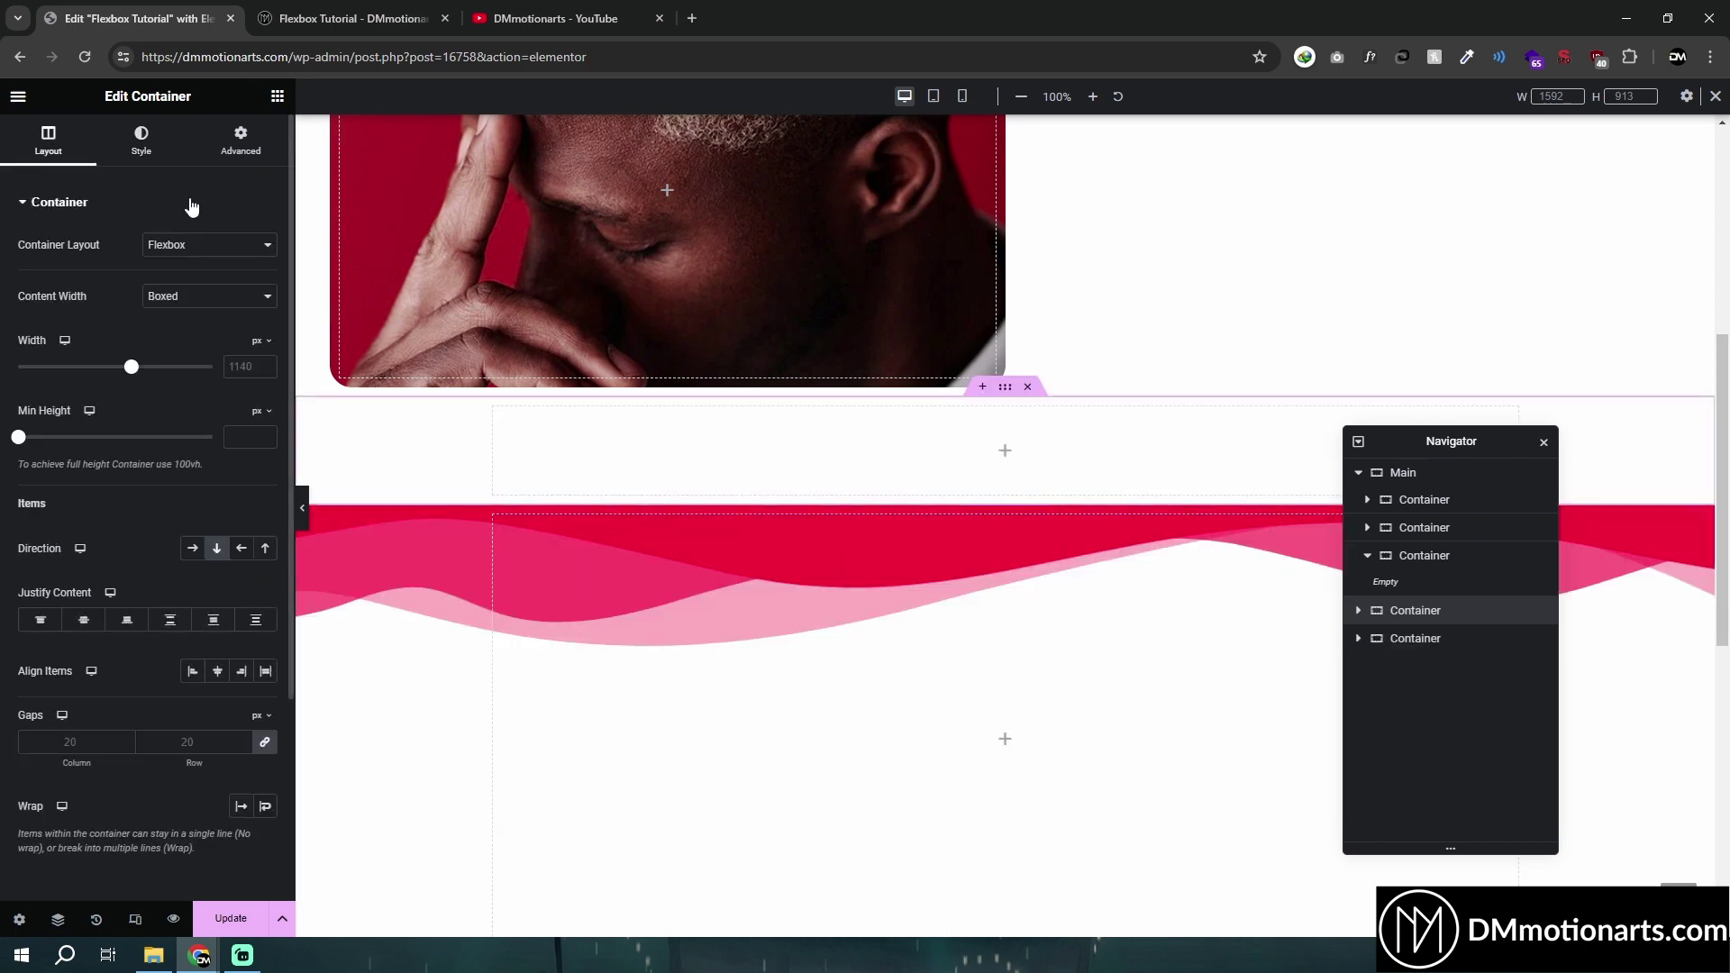
# Give the inserted container a classic background colour sampled from the divider's red, and preview it without the editing panel
pyautogui.click(153, 160)
pyautogui.click(192, 282)
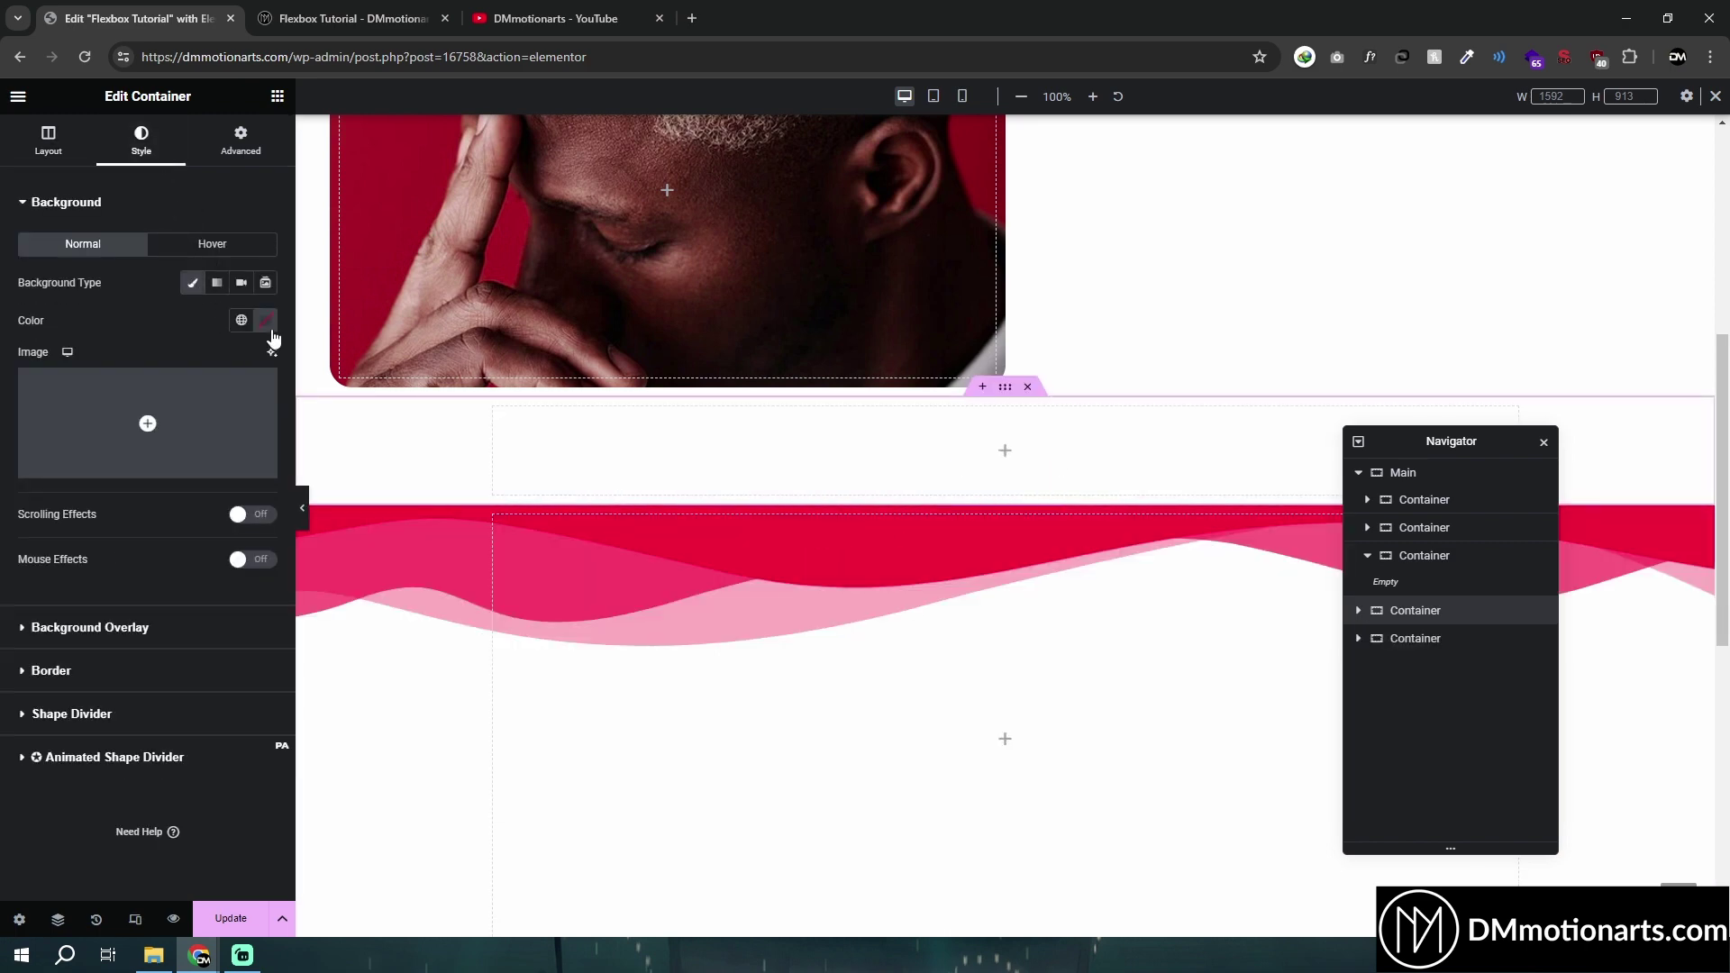
pyautogui.click(266, 320)
pyautogui.click(354, 393)
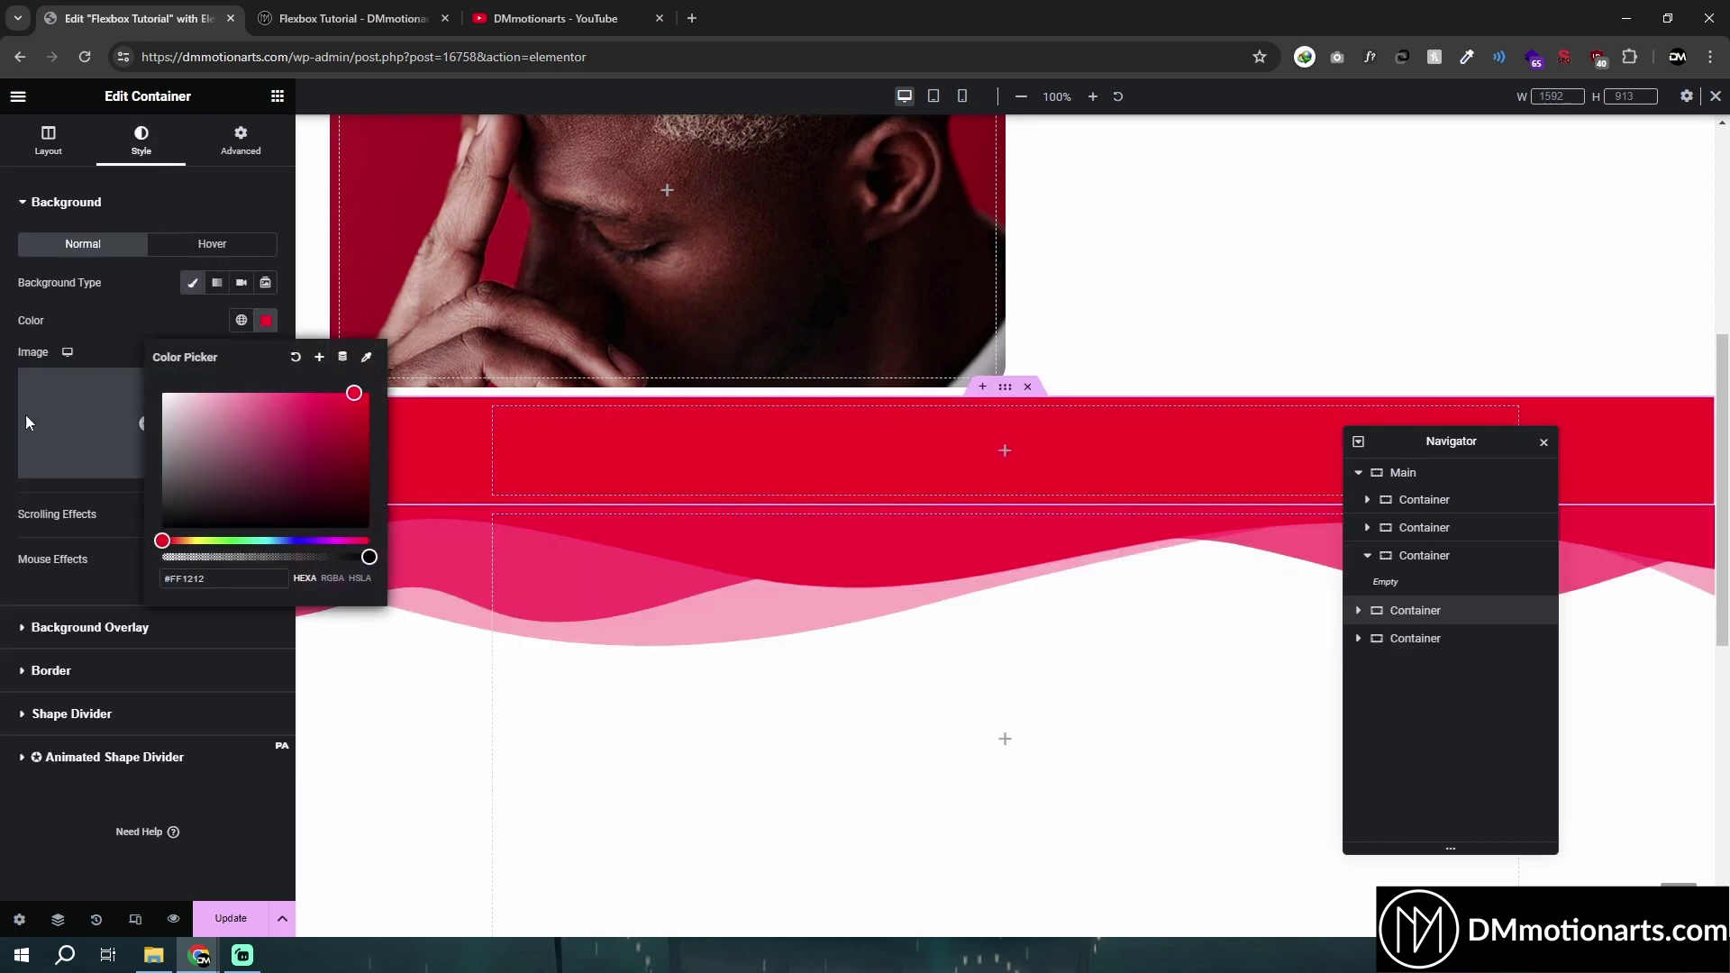
pyautogui.click(366, 359)
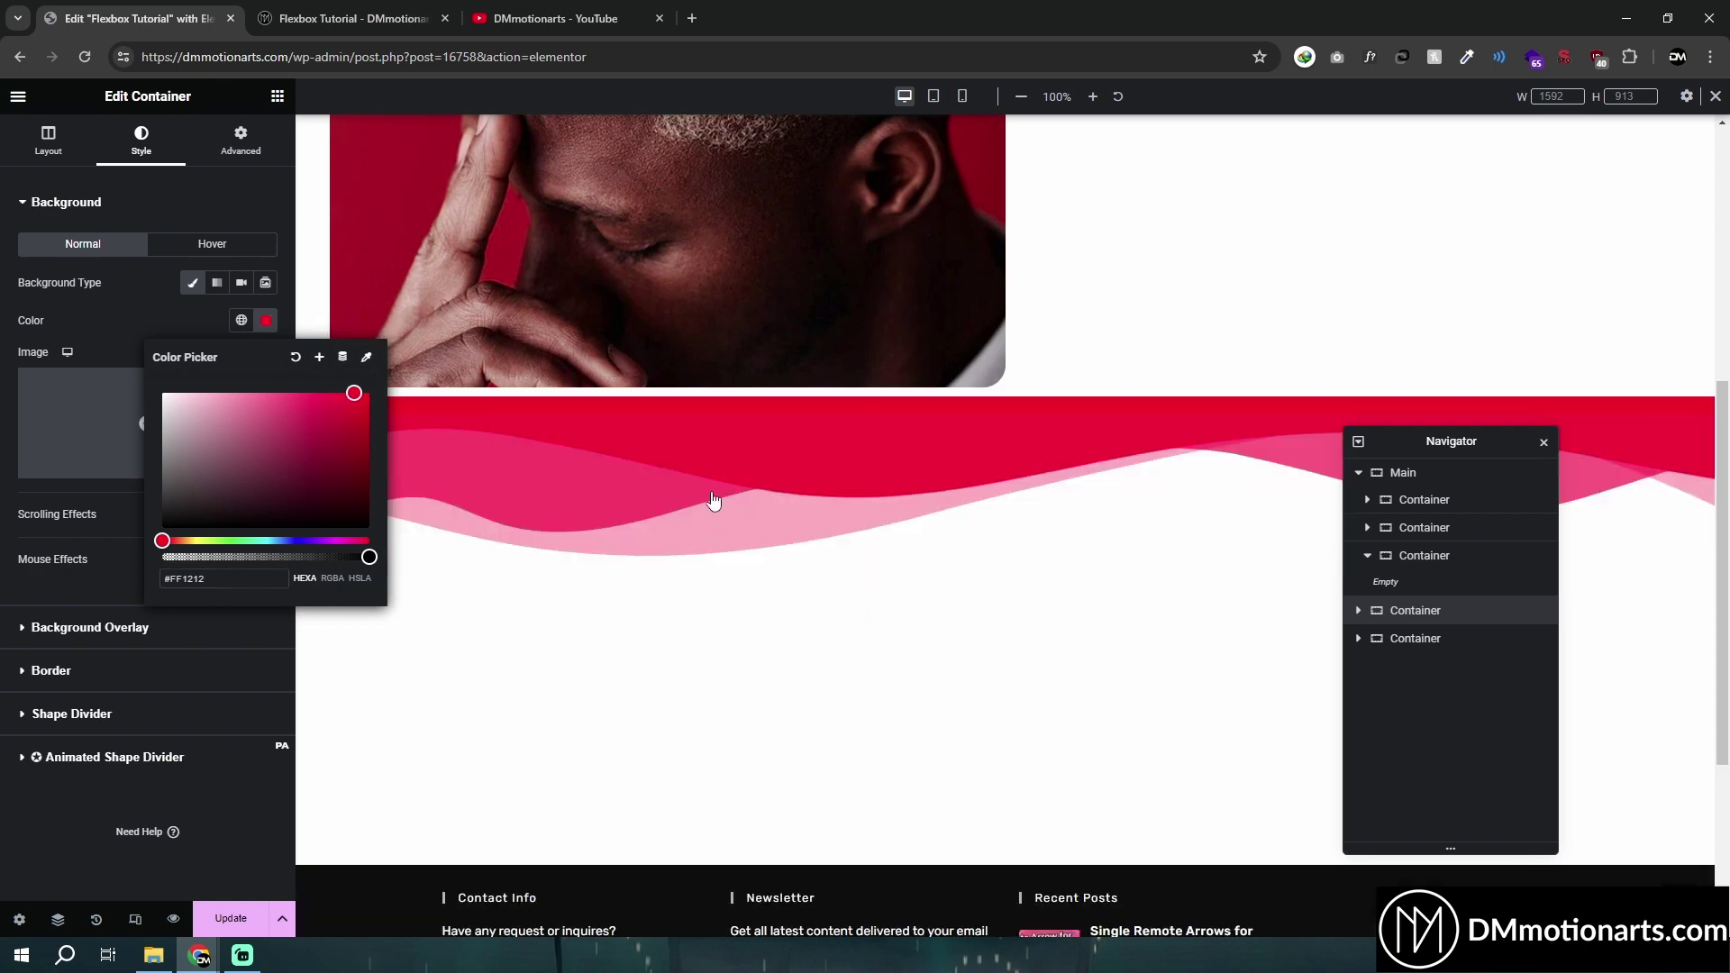
pyautogui.click(809, 470)
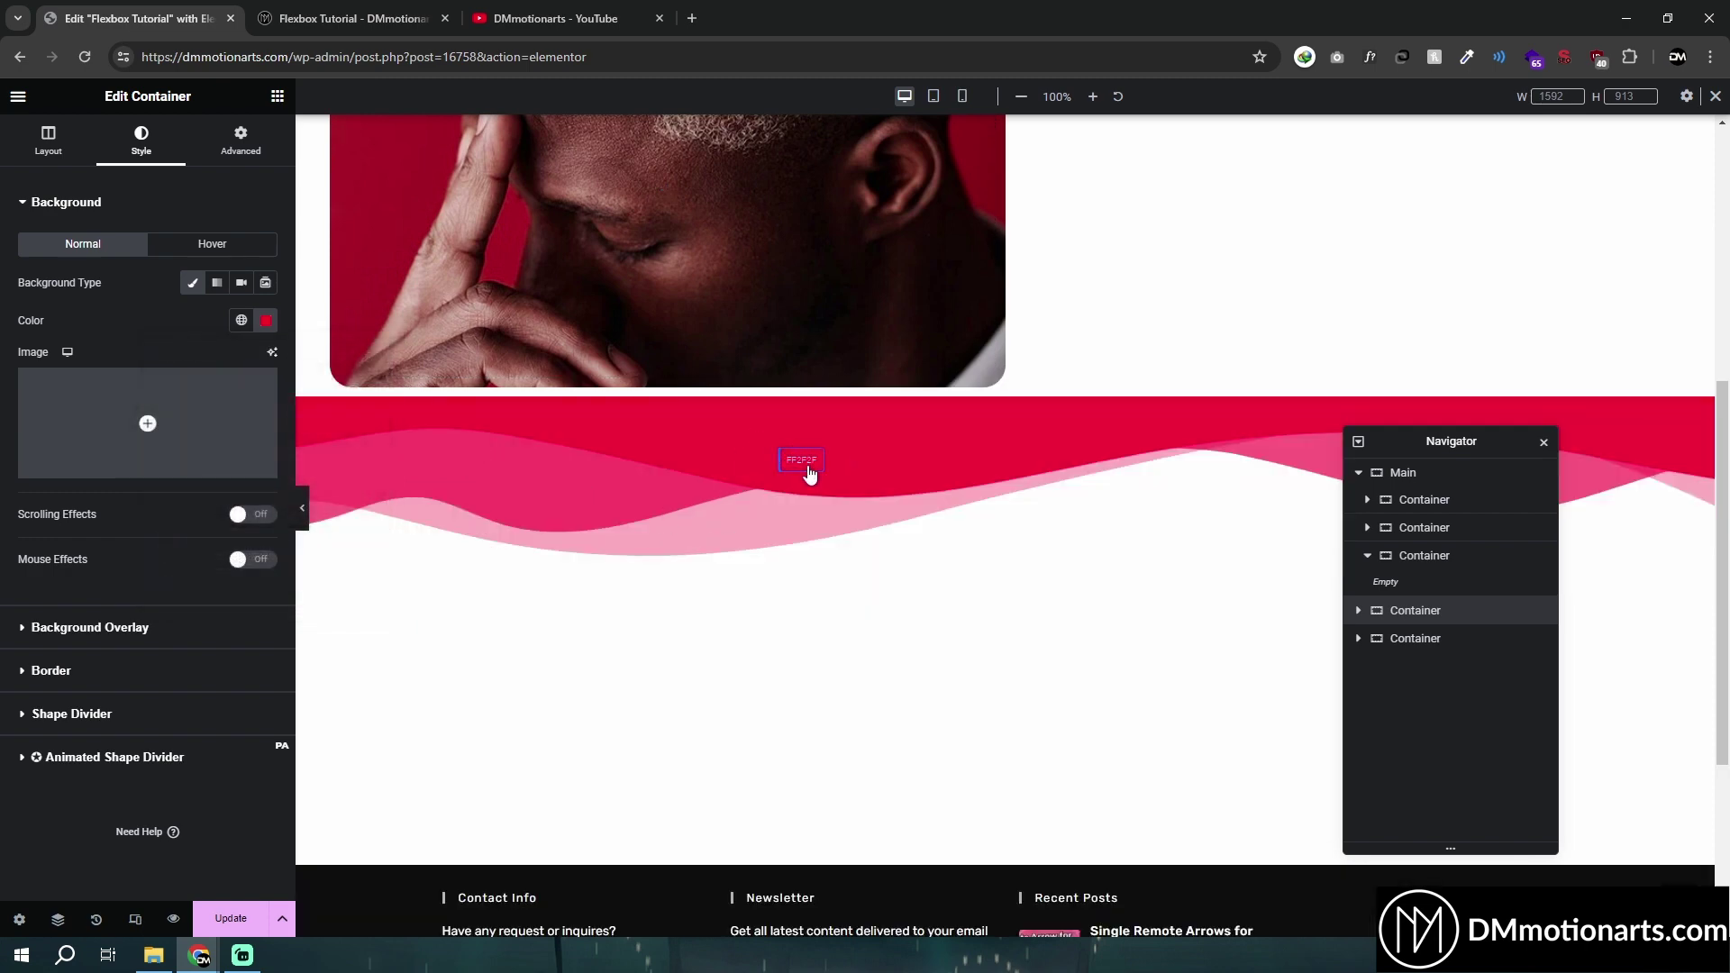
pyautogui.click(302, 507)
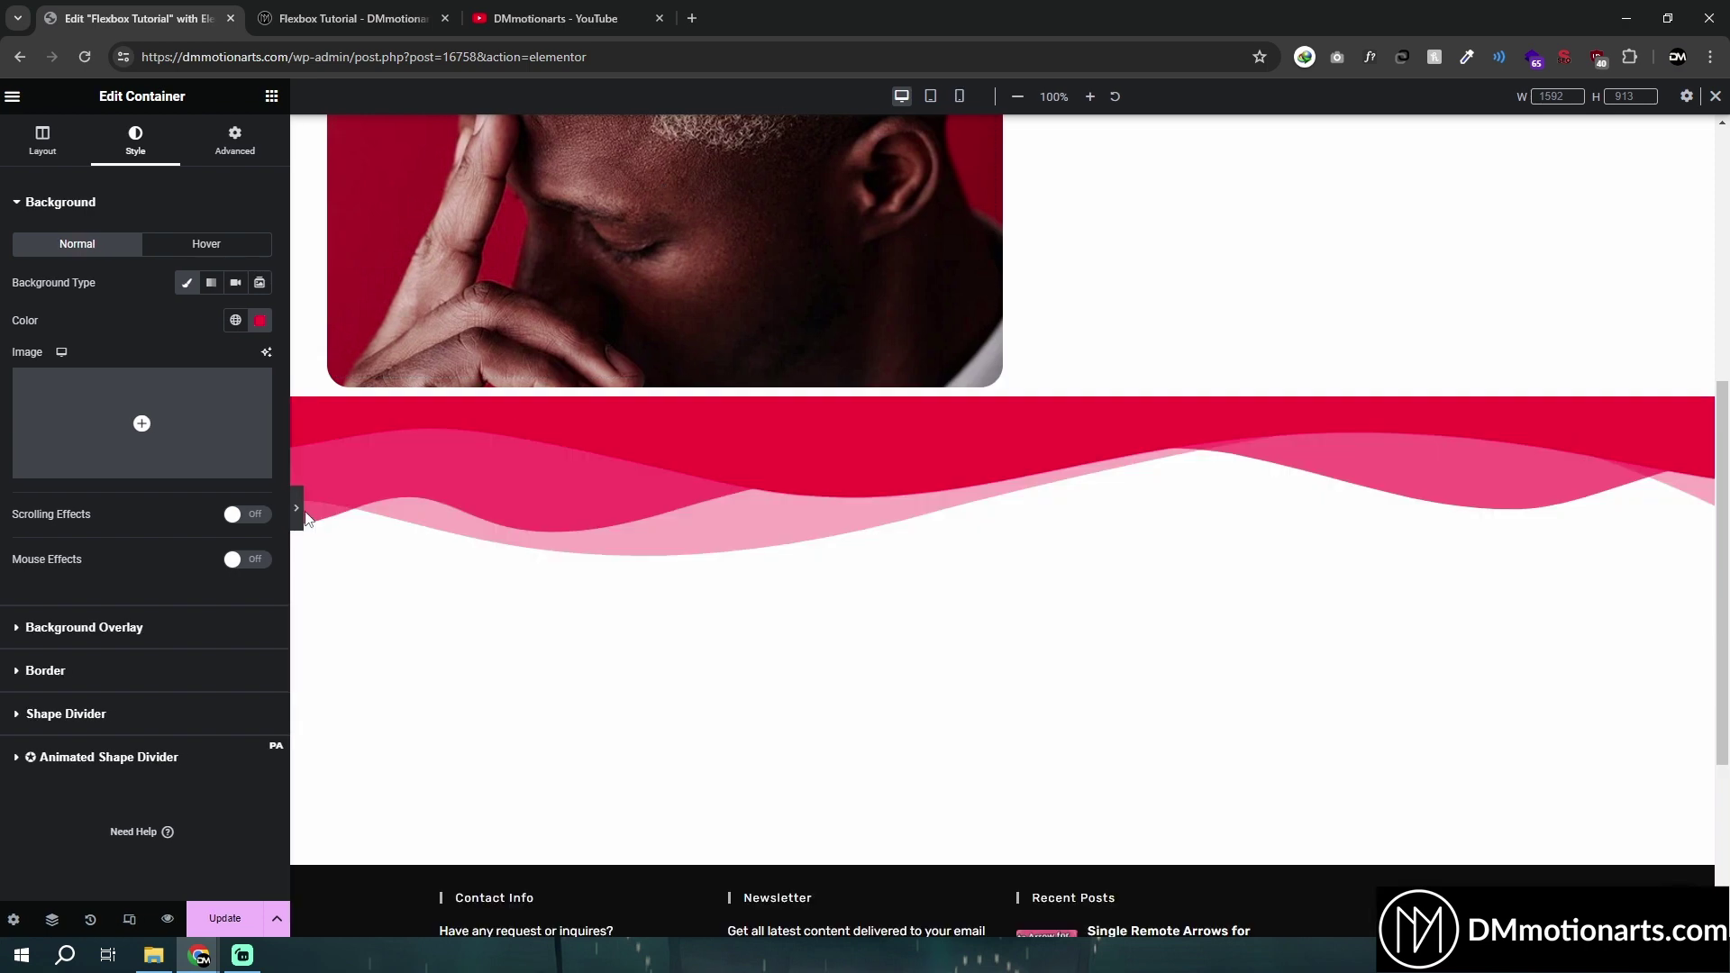
pyautogui.click(6, 508)
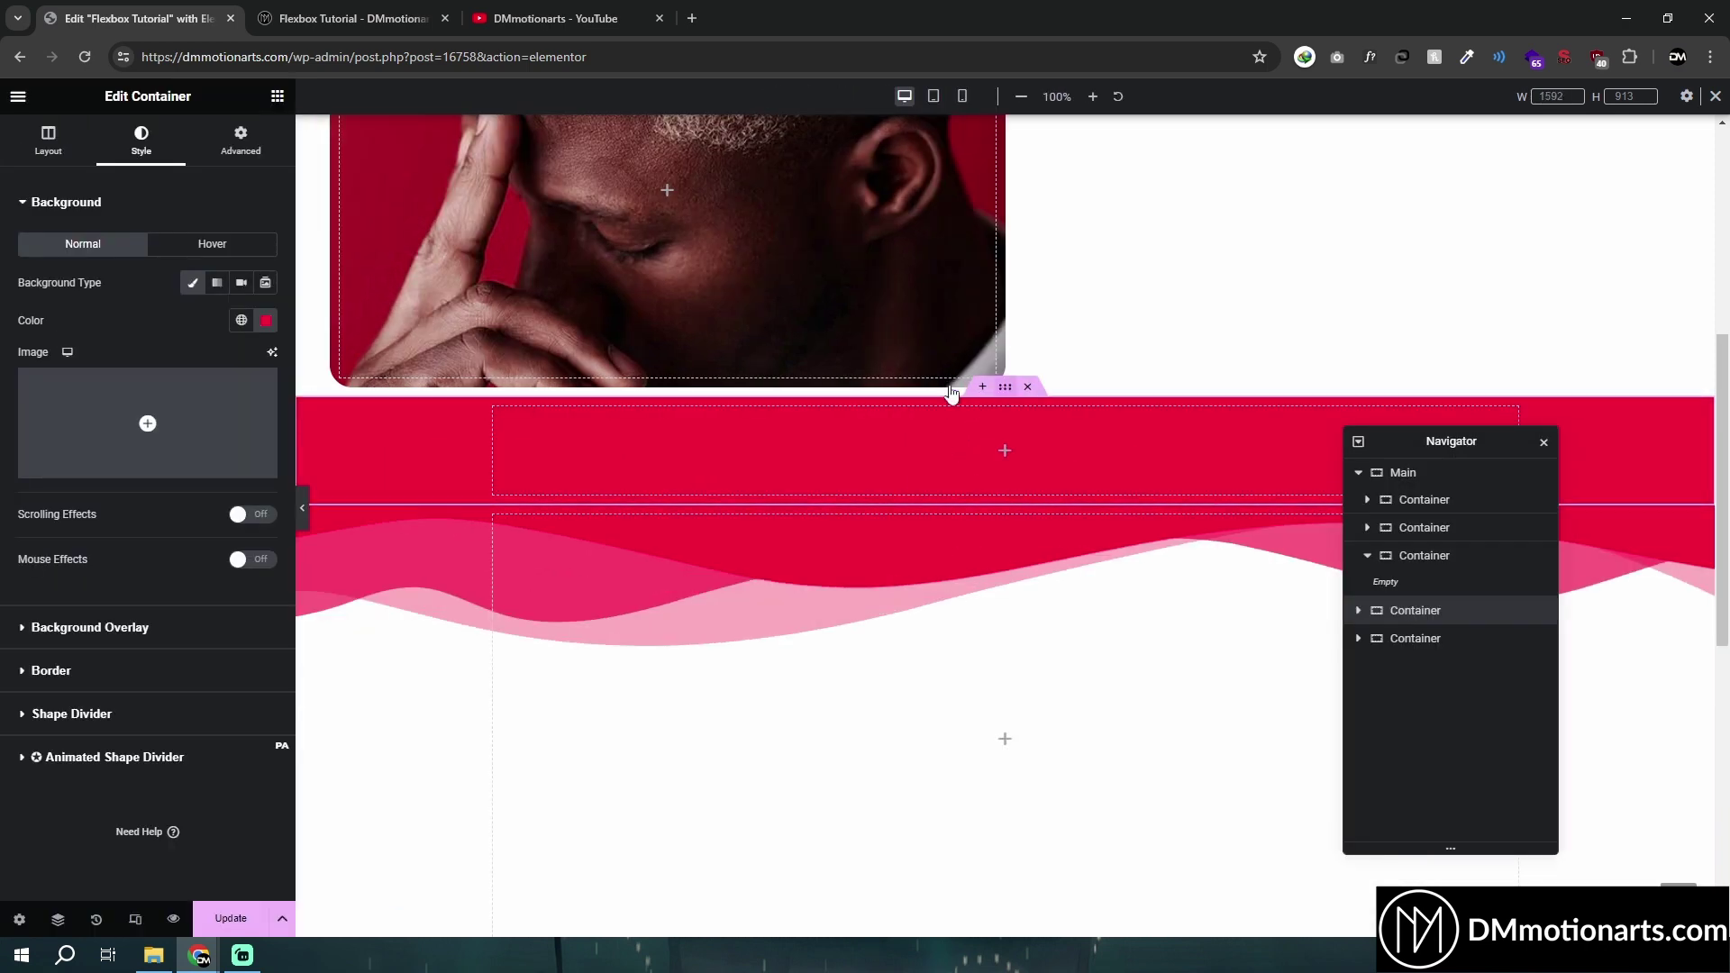
# Set the inserted red container's minimum height to 200 px
pyautogui.click(51, 144)
pyautogui.click(250, 439)
pyautogui.write('200')
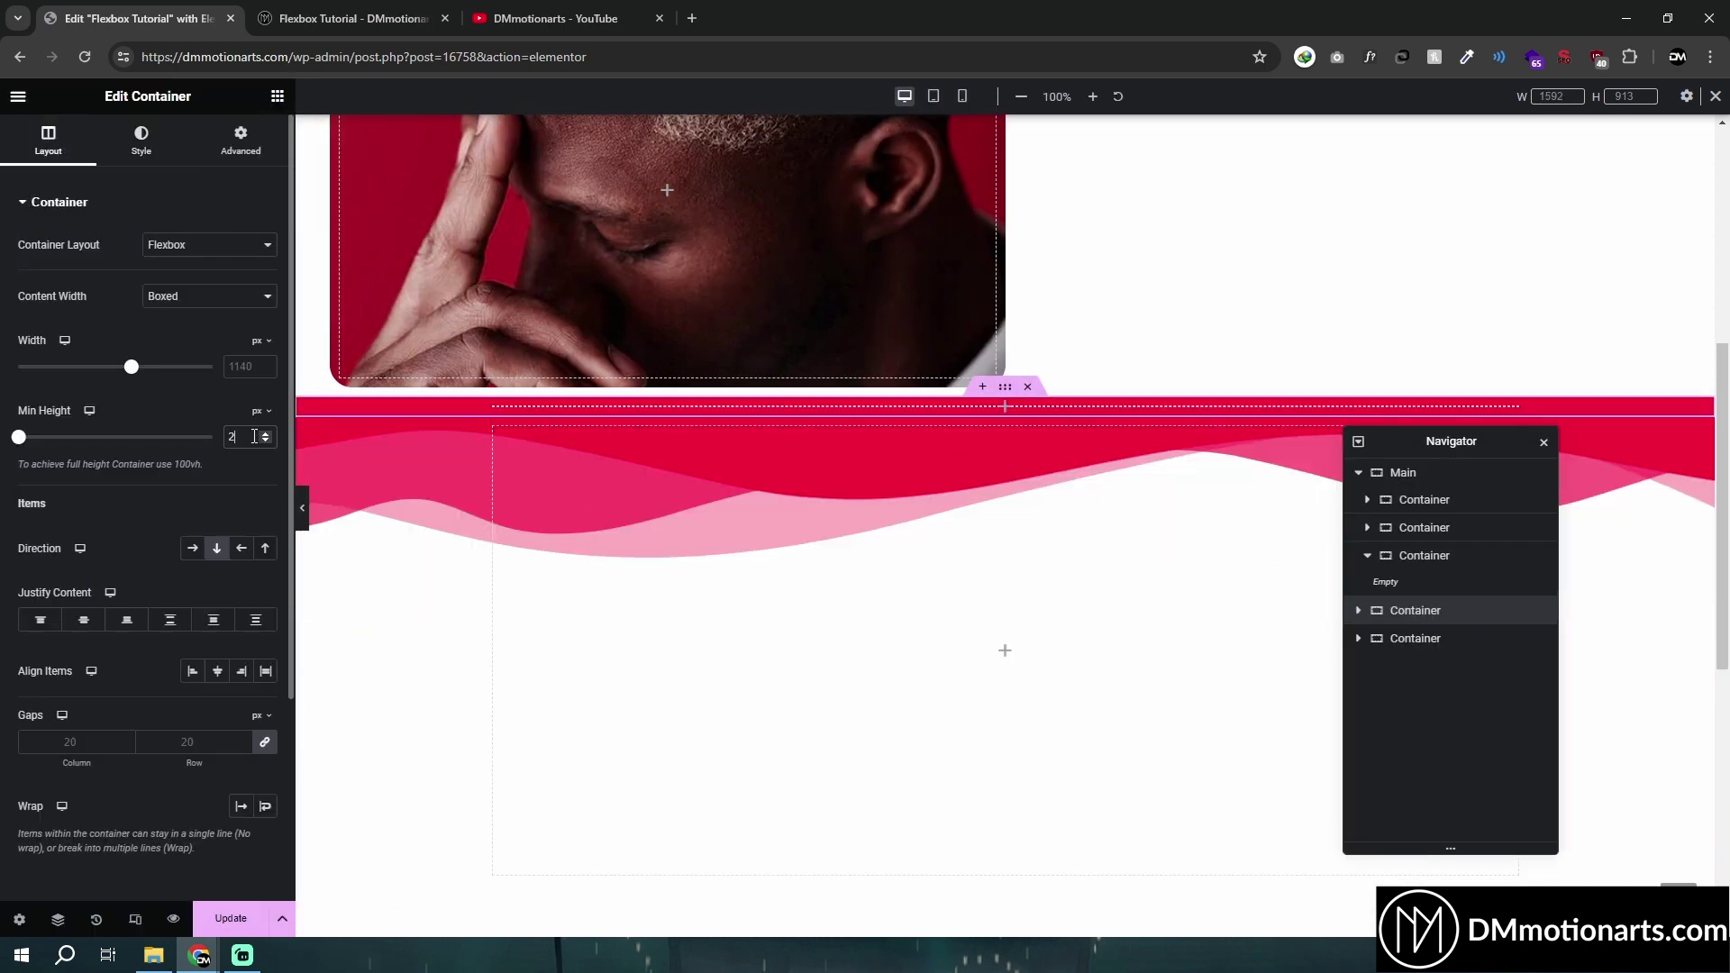
# Preview the page without the editing panel, and delete the inserted red container above the shape divider
pyautogui.click(302, 507)
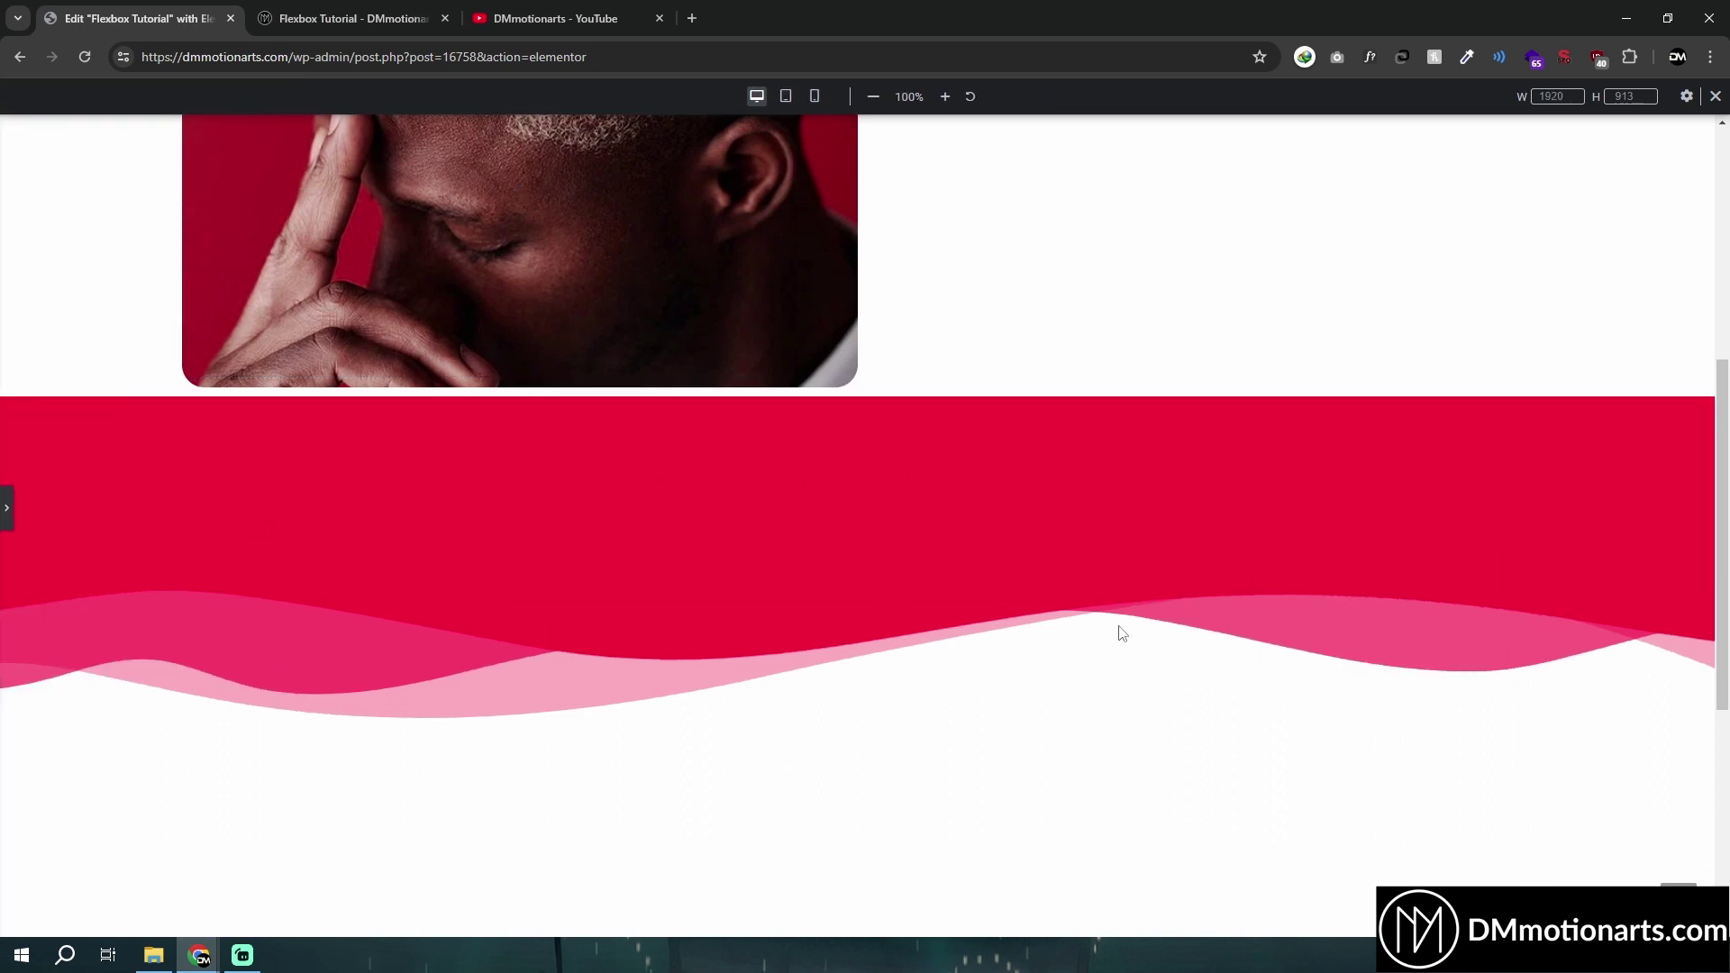
pyautogui.click(3, 522)
pyautogui.click(1026, 388)
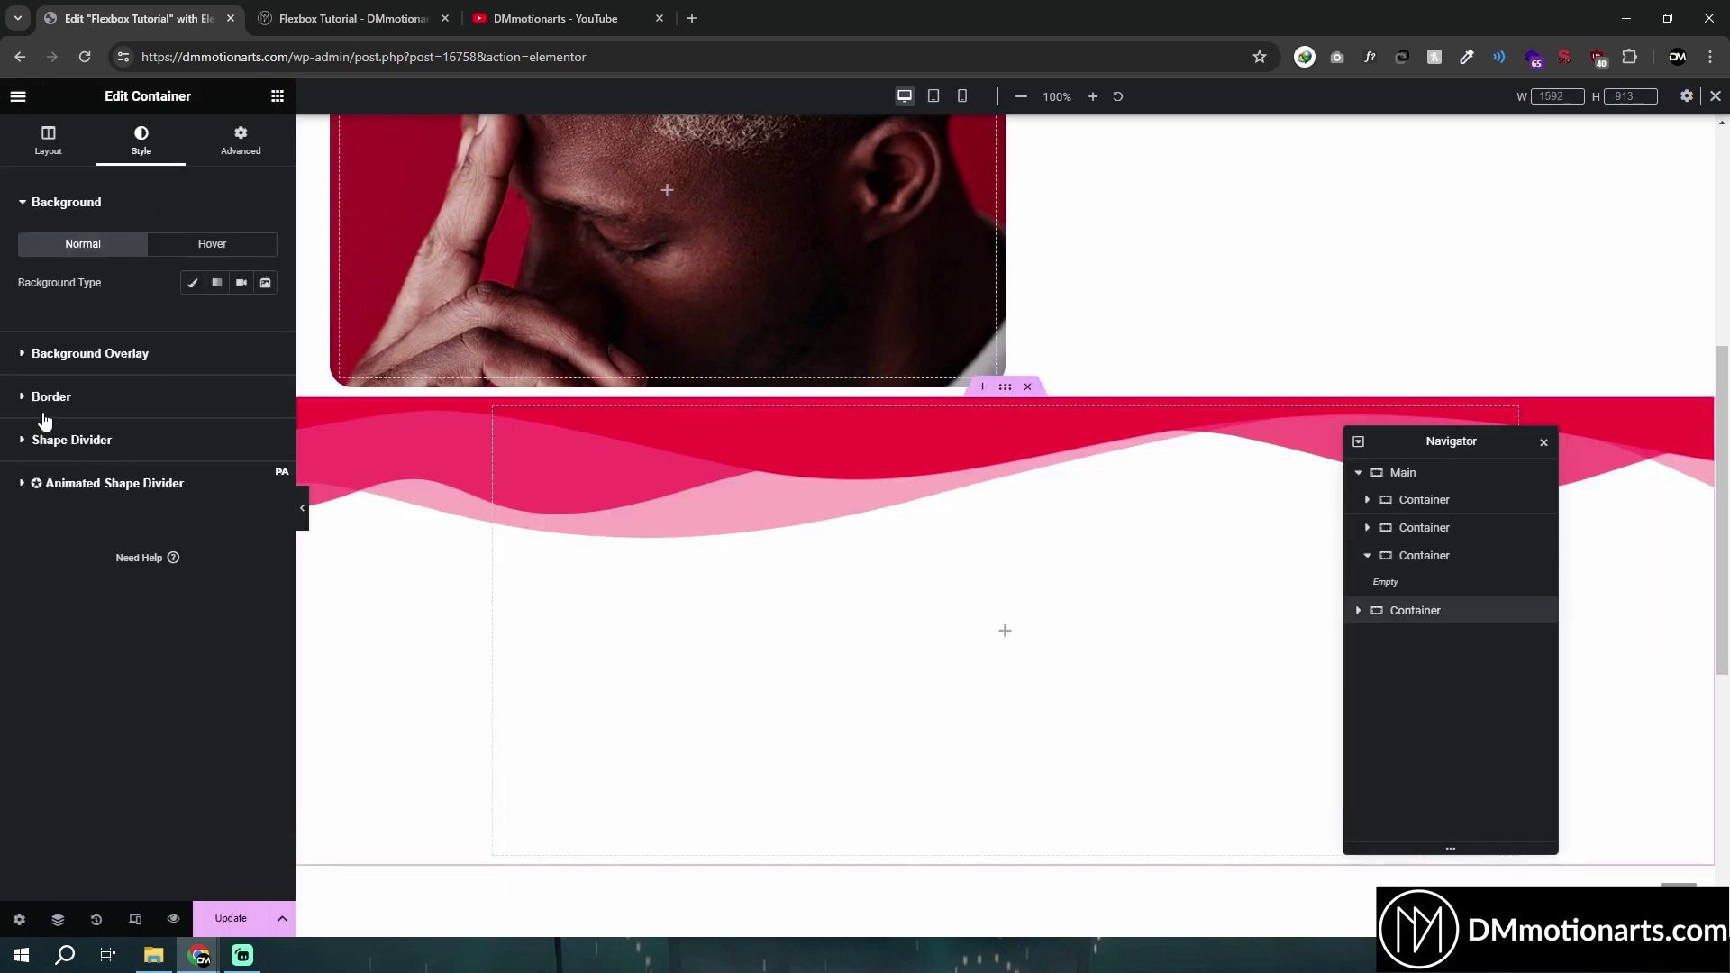
# Add a red Mountains shape divider along the bottom edge of the same container
pyautogui.click(54, 439)
pyautogui.click(212, 373)
pyautogui.click(175, 414)
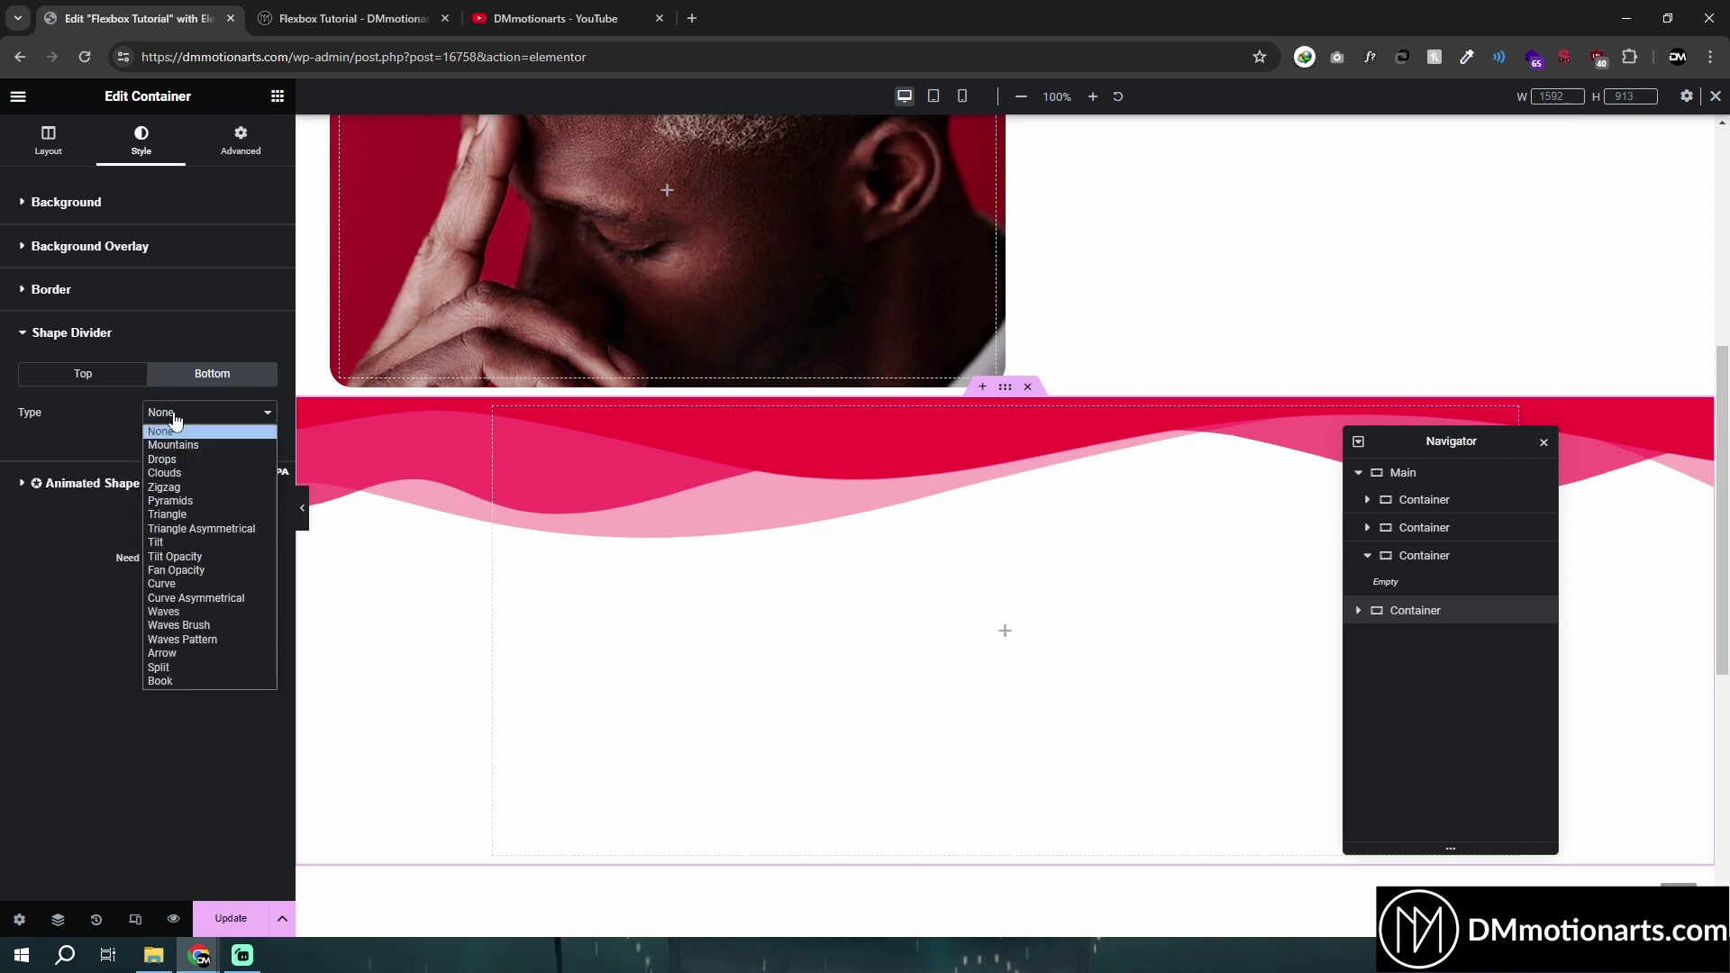
pyautogui.click(172, 444)
pyautogui.click(253, 461)
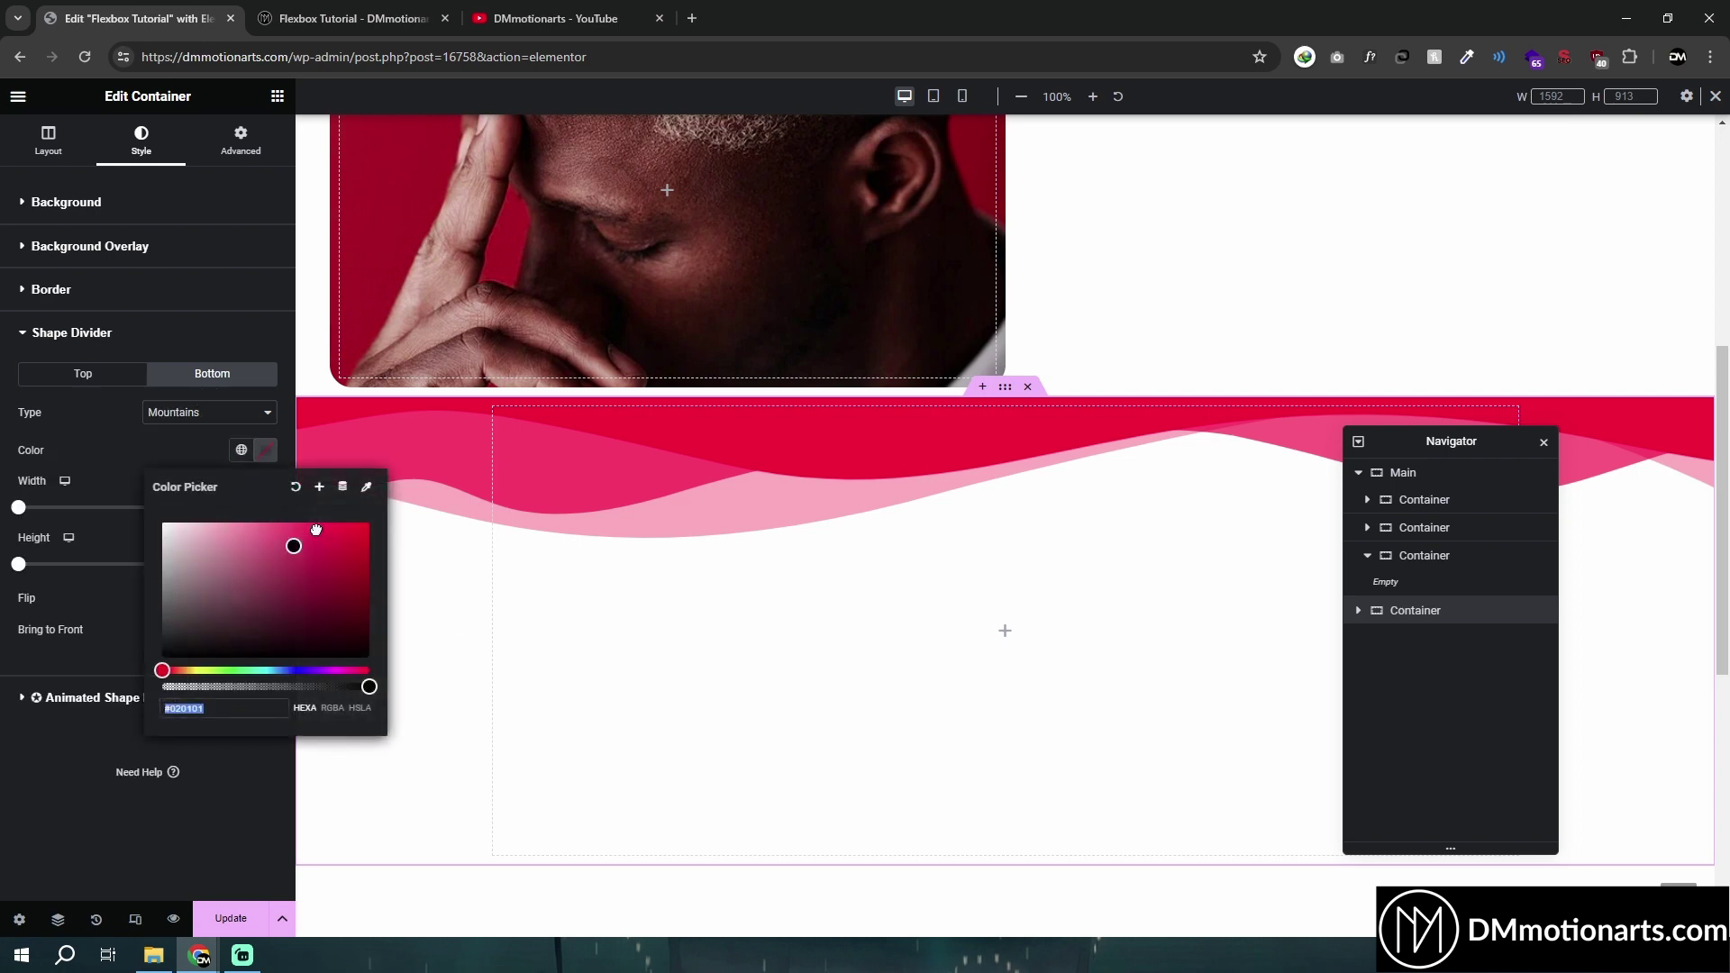
pyautogui.click(289, 539)
pyautogui.click(900, 721)
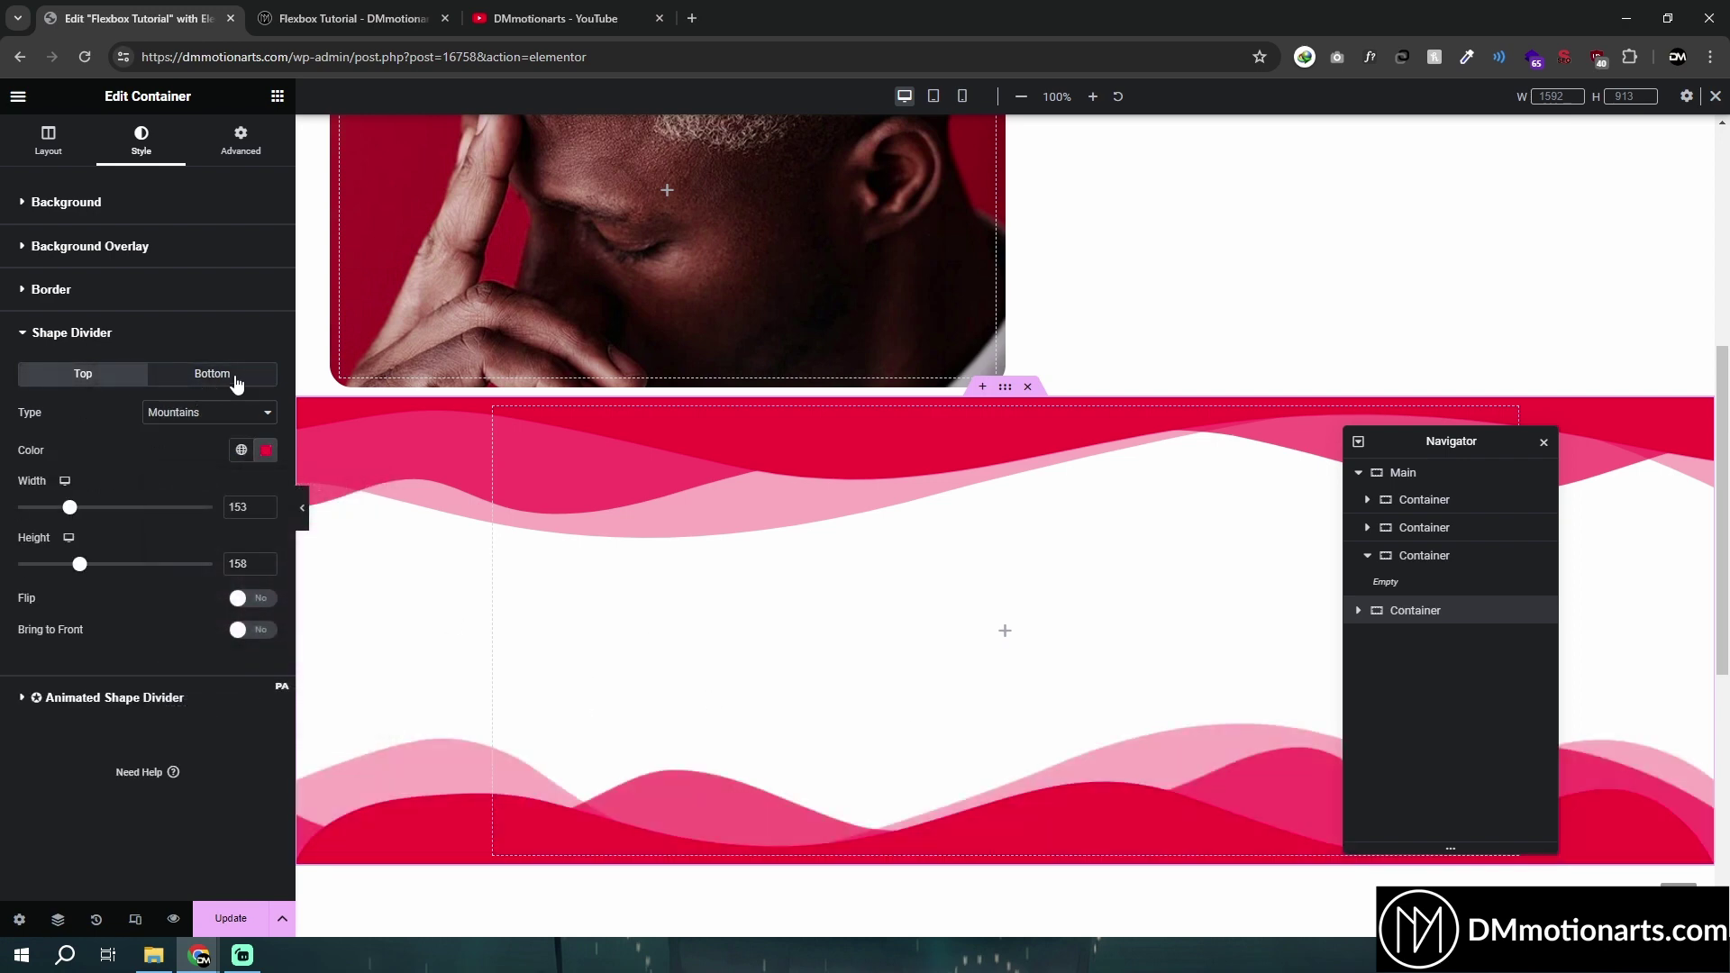
# Try the Flip option on the shape divider and change the divider type to Curve
pyautogui.click(33, 373)
pyautogui.click(252, 598)
pyautogui.click(253, 598)
pyautogui.click(232, 413)
pyautogui.click(191, 585)
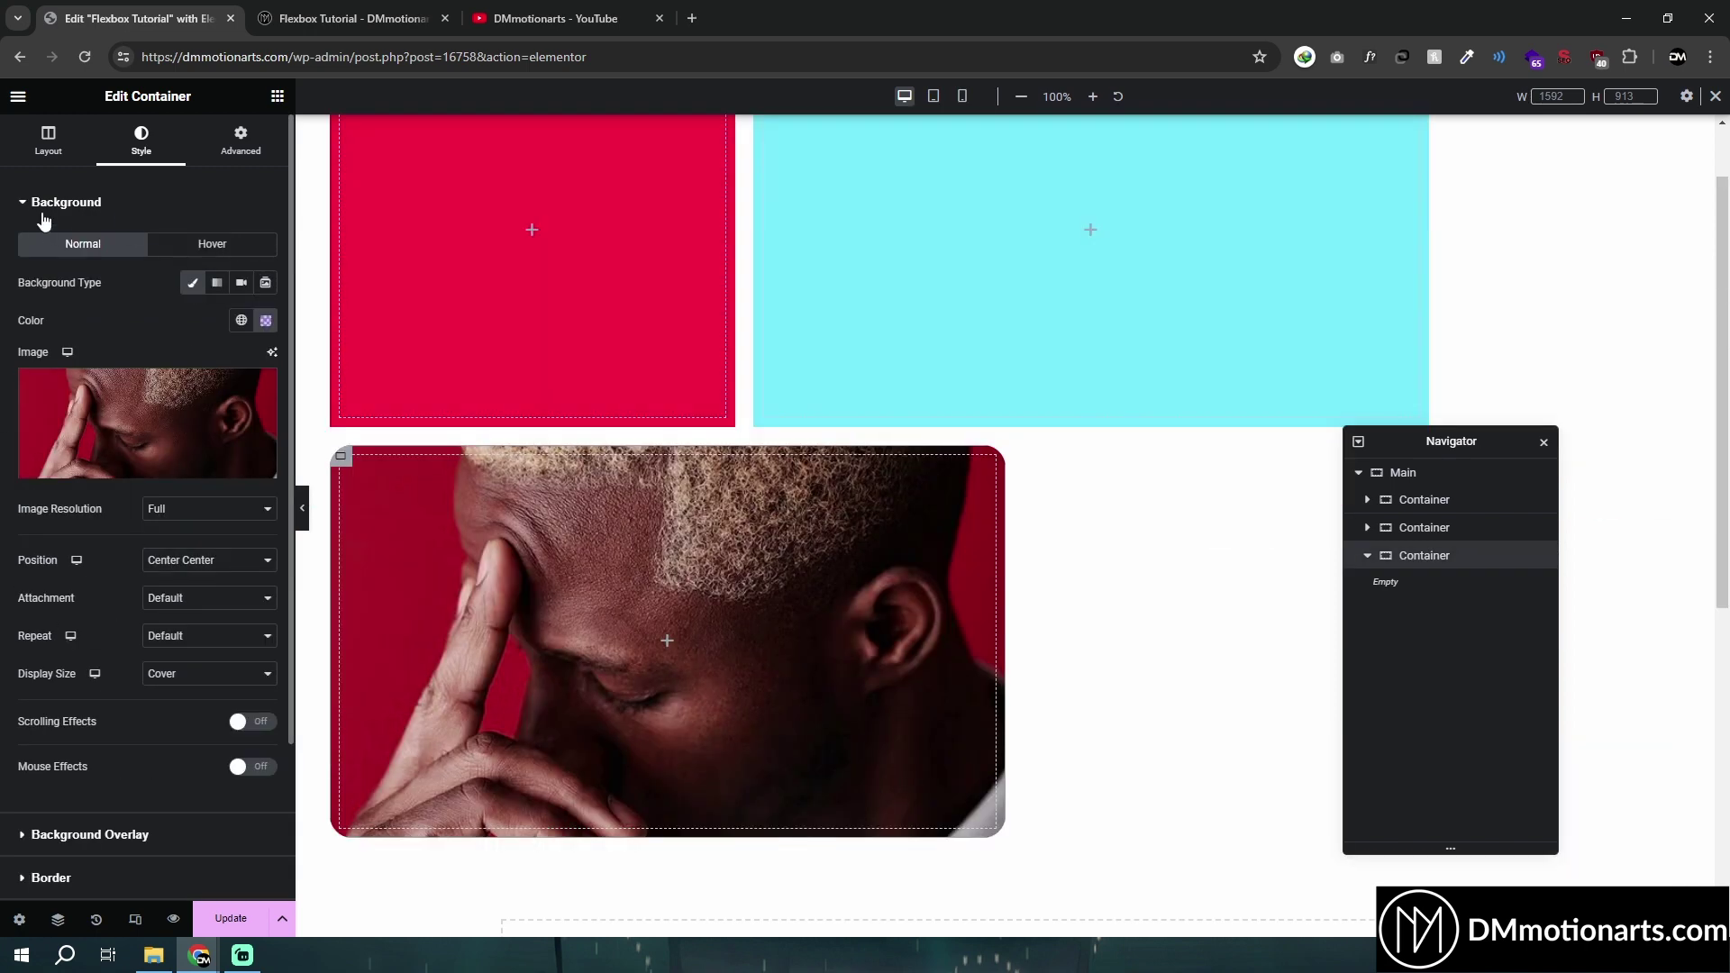
# Try a left-only margin of 50 px on the image container, and reset it to 0
pyautogui.click(43, 217)
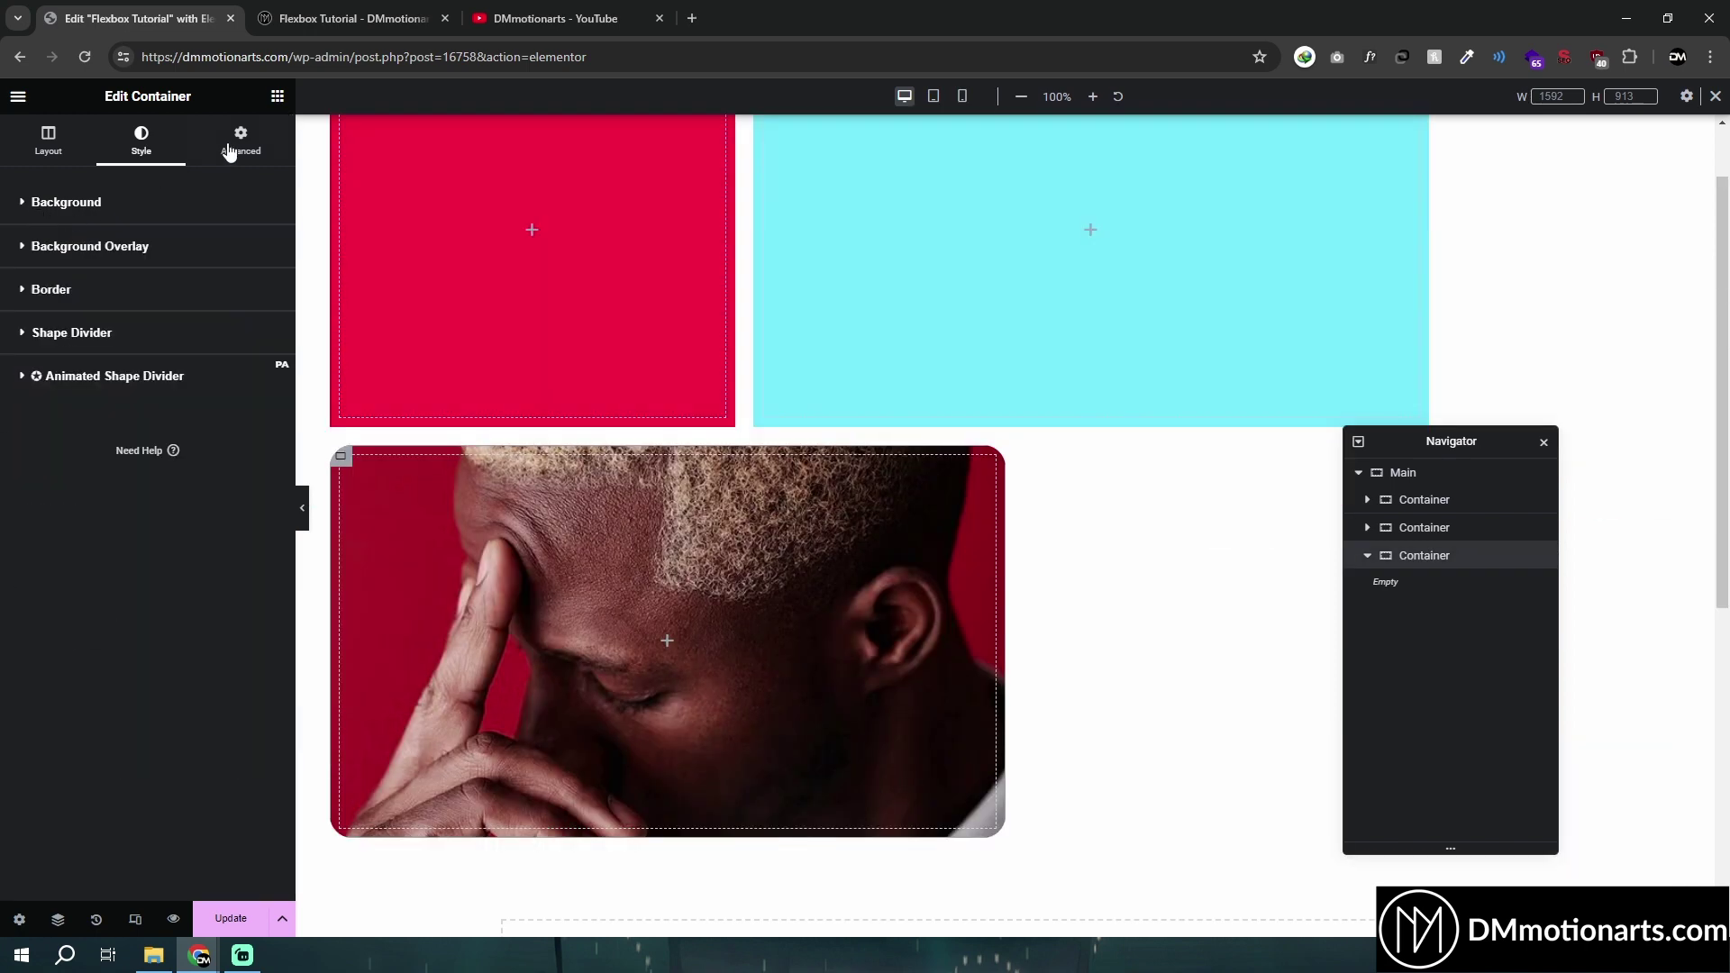
pyautogui.click(232, 147)
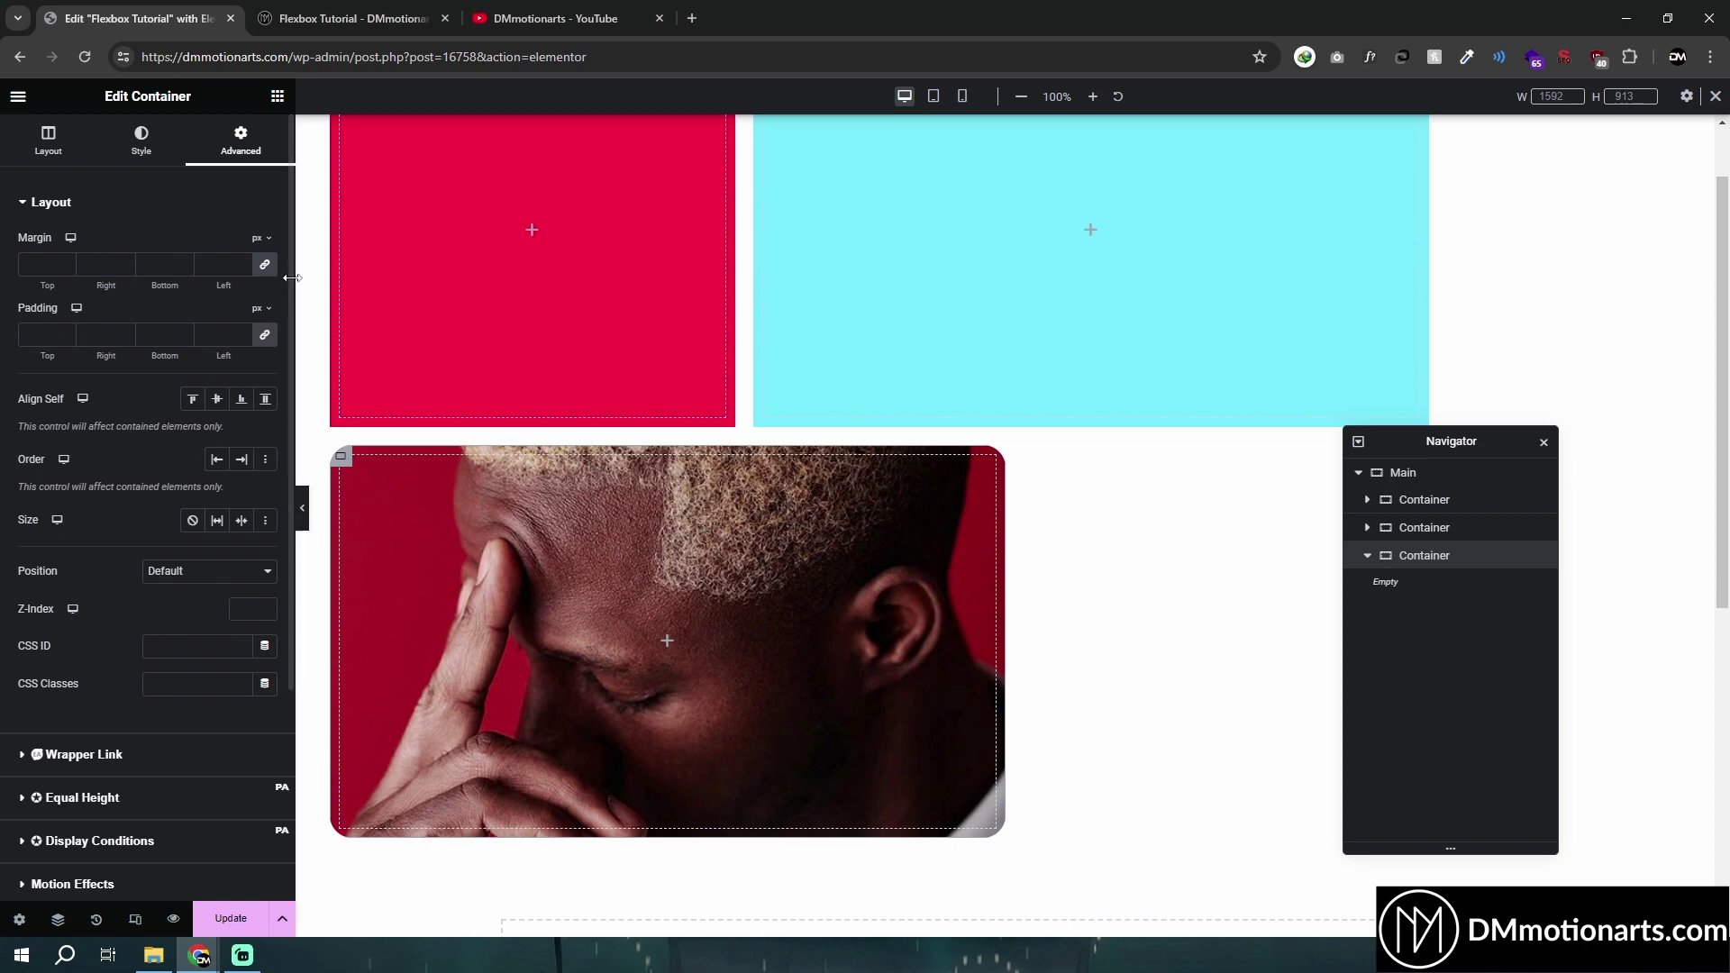
pyautogui.click(264, 264)
pyautogui.click(217, 264)
pyautogui.write('50')
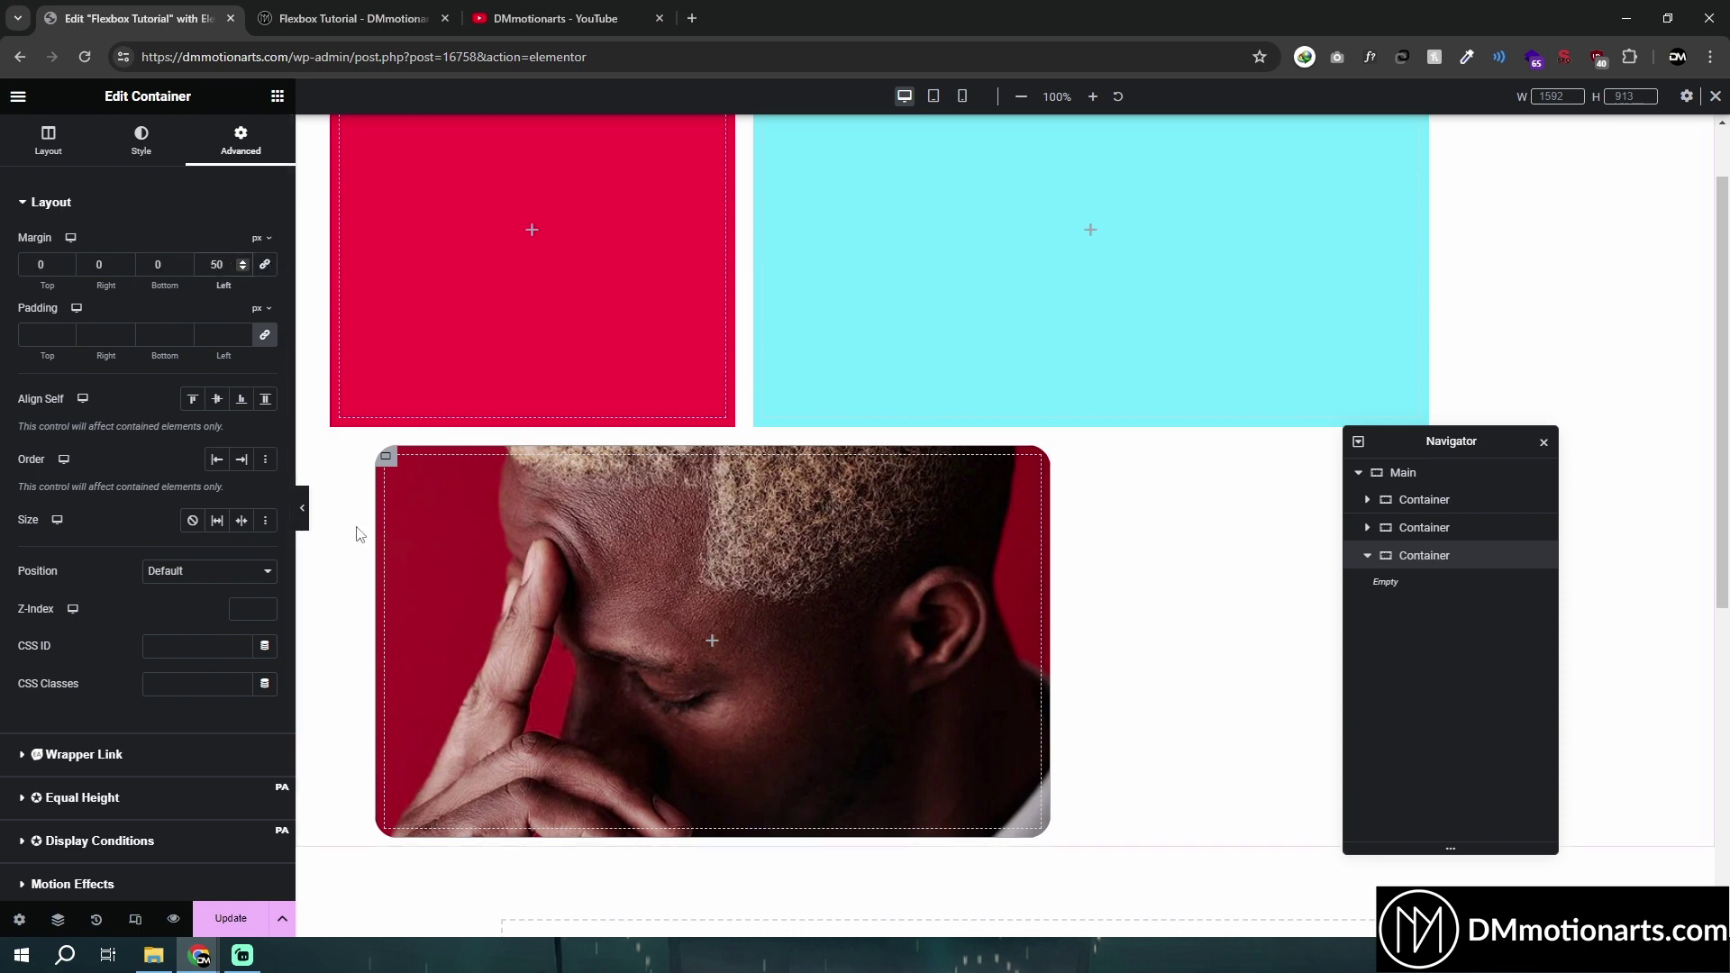
pyautogui.press('BackSpace')
# Give the cyan container a left-only margin of 50 px and increase it to 100 px
pyautogui.scroll(1, 360, 428)
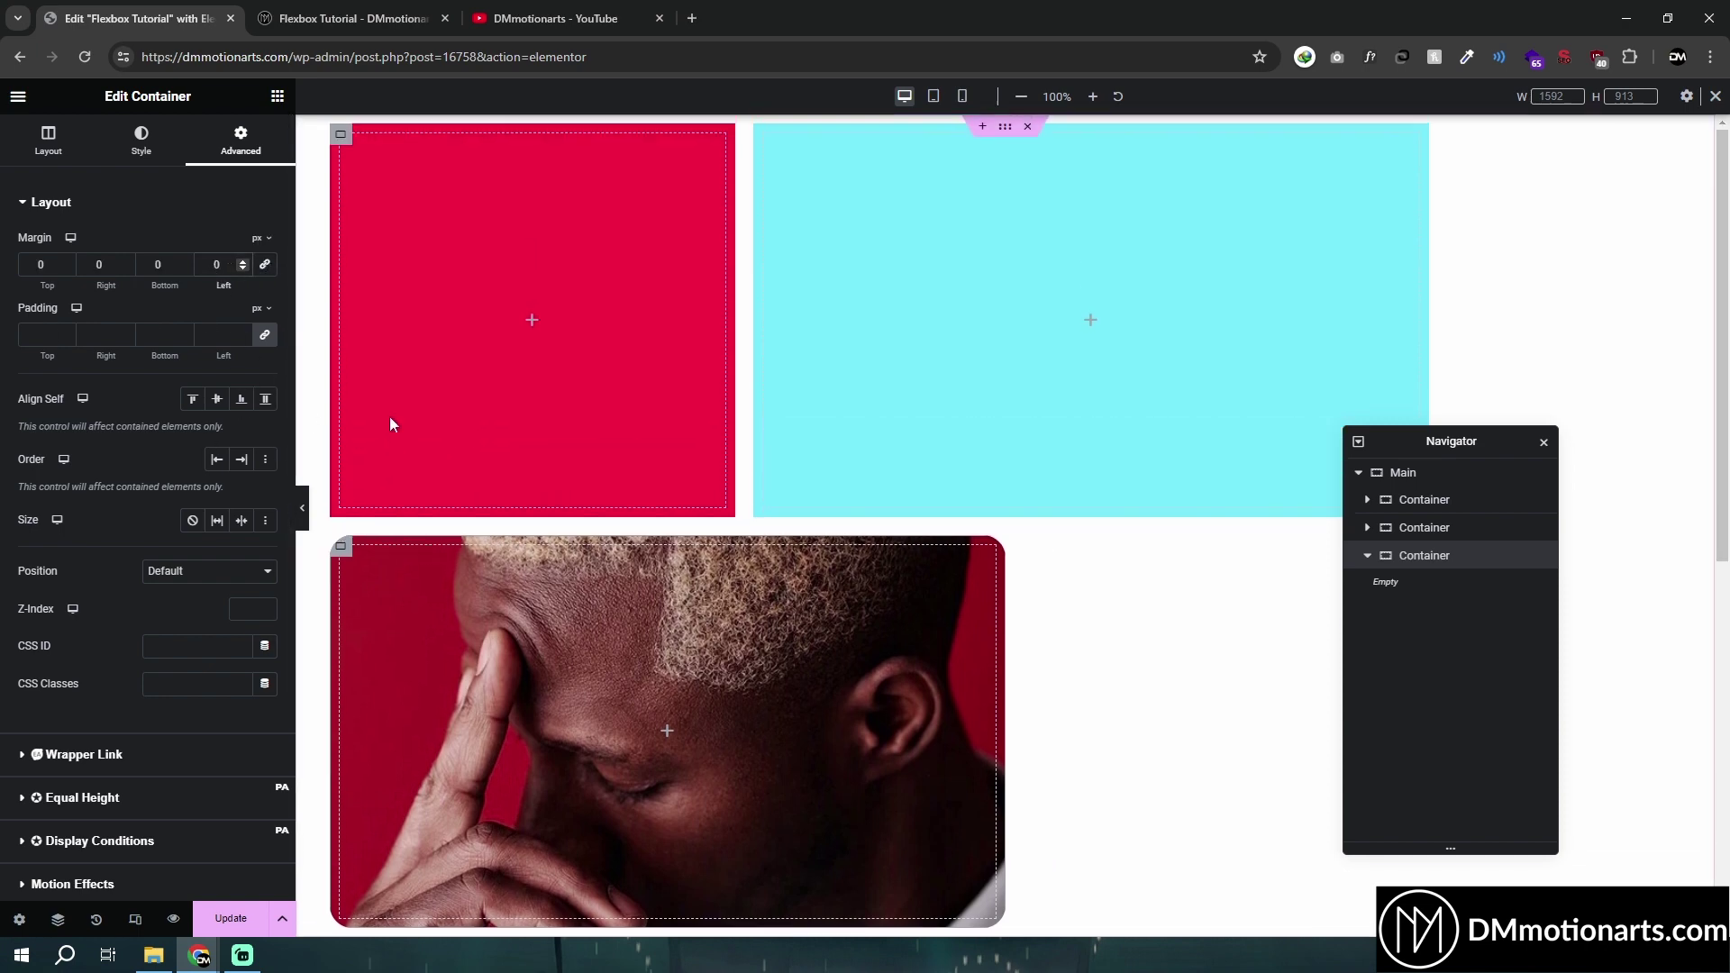
pyautogui.click(808, 171)
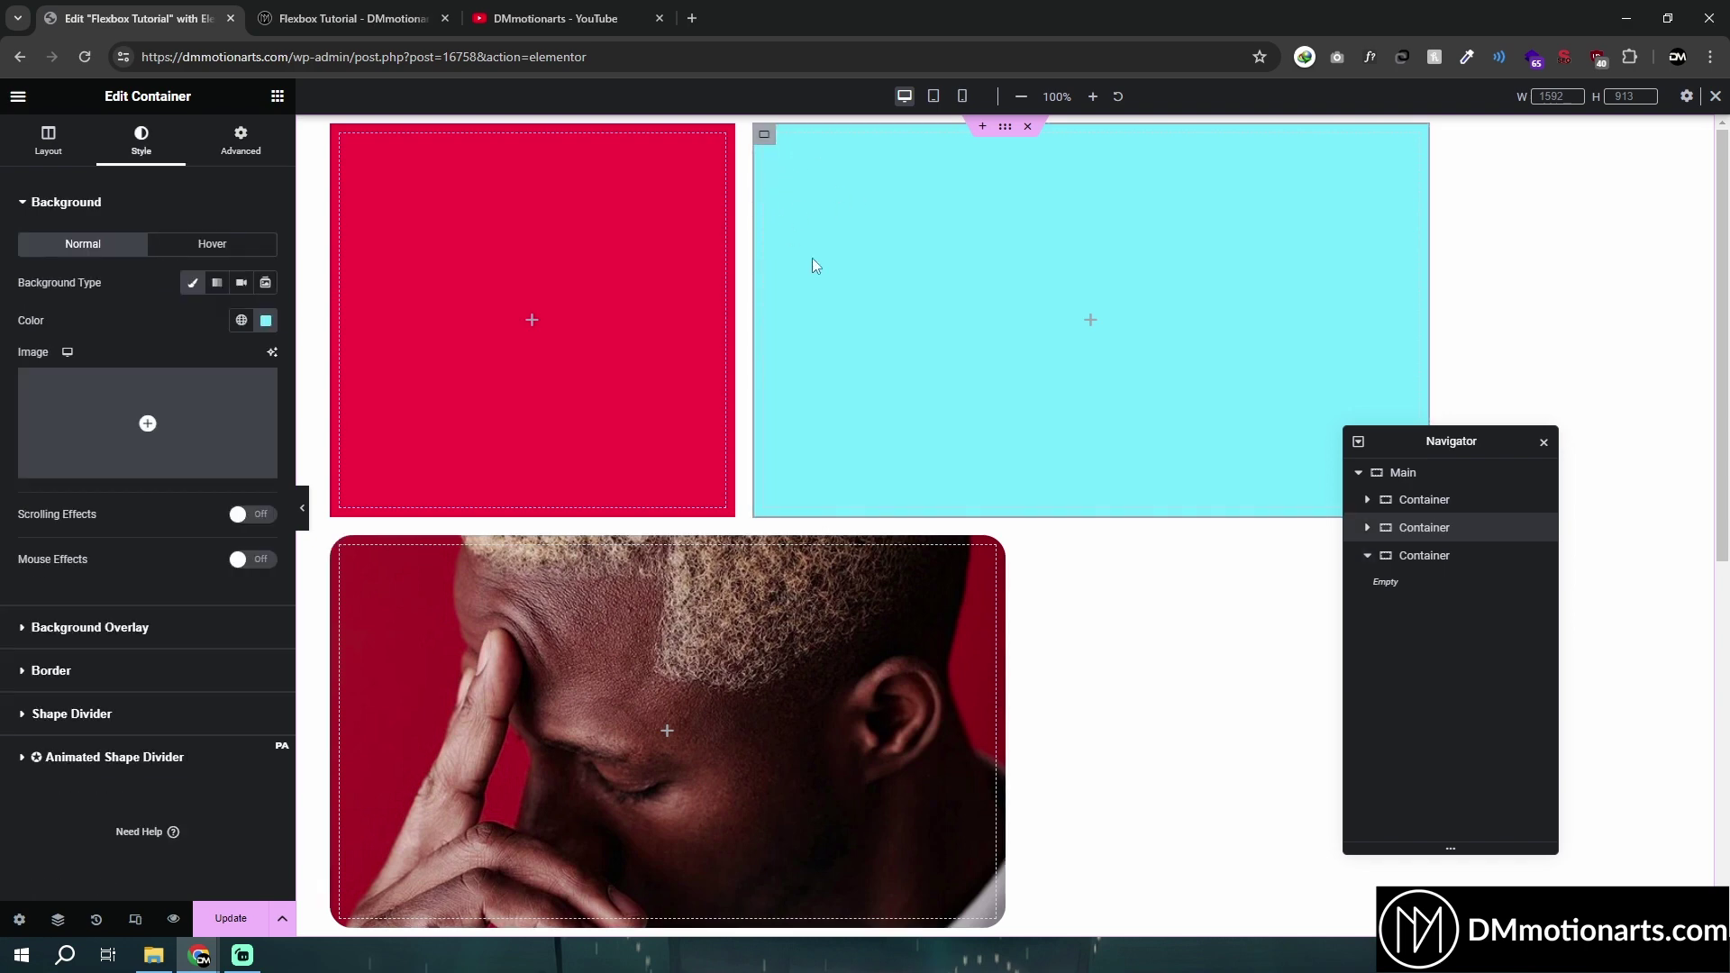
pyautogui.click(241, 141)
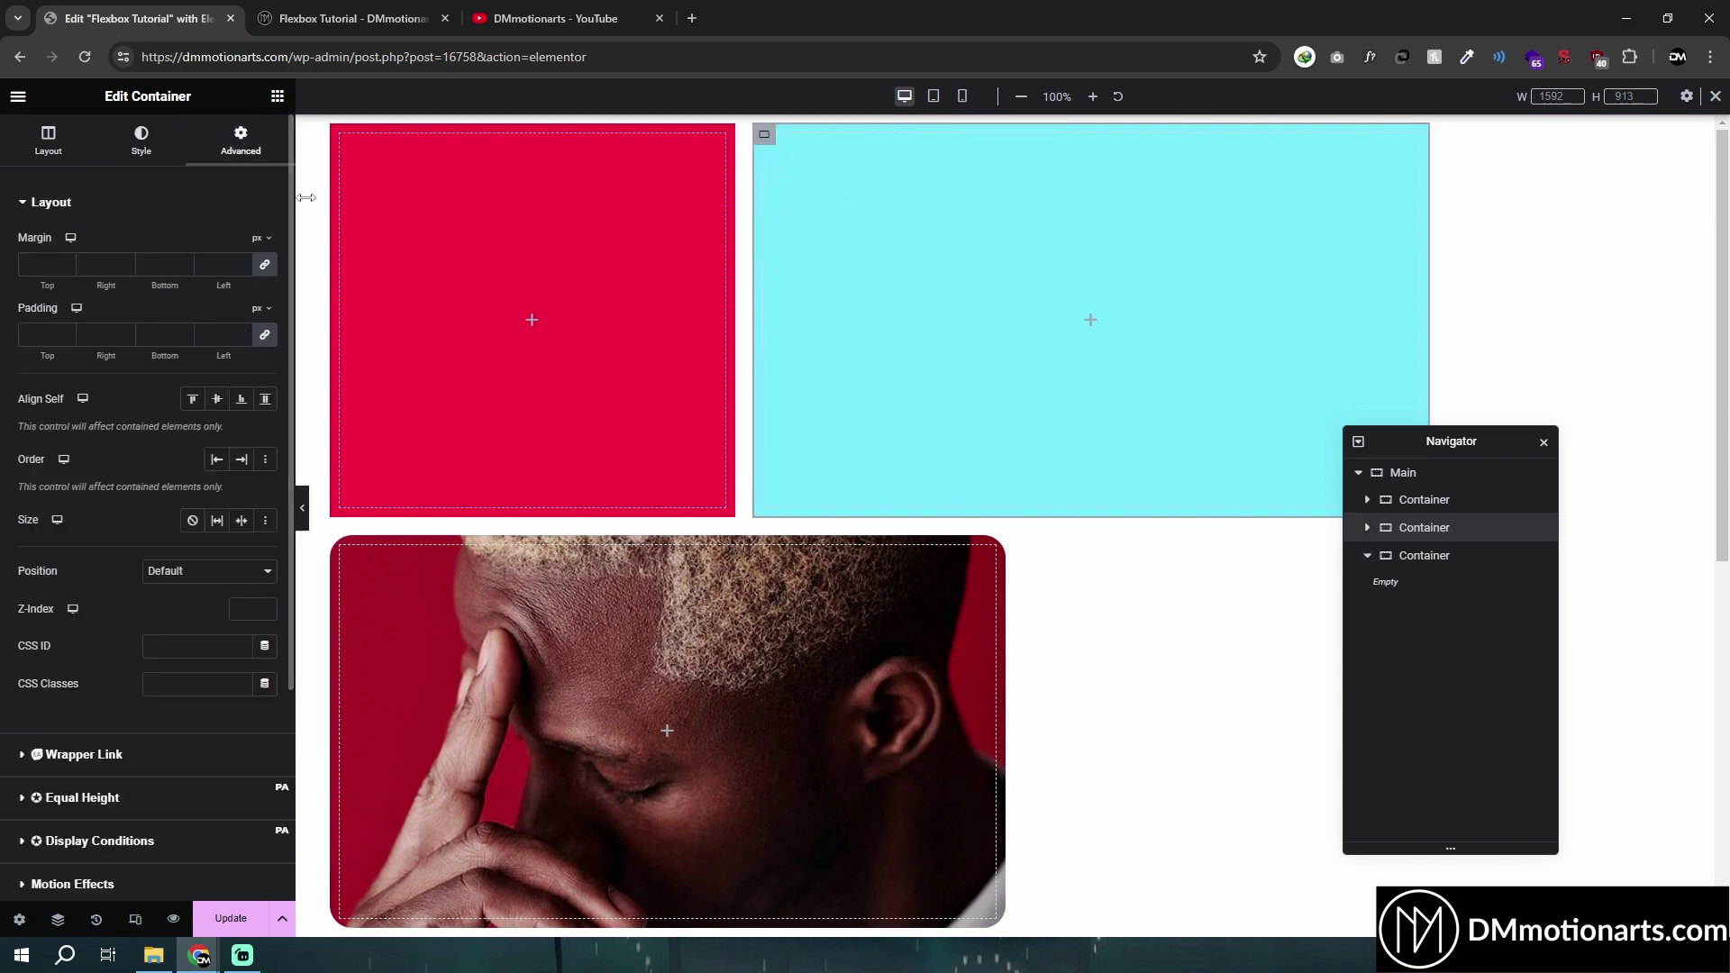
pyautogui.click(216, 264)
pyautogui.write('50')
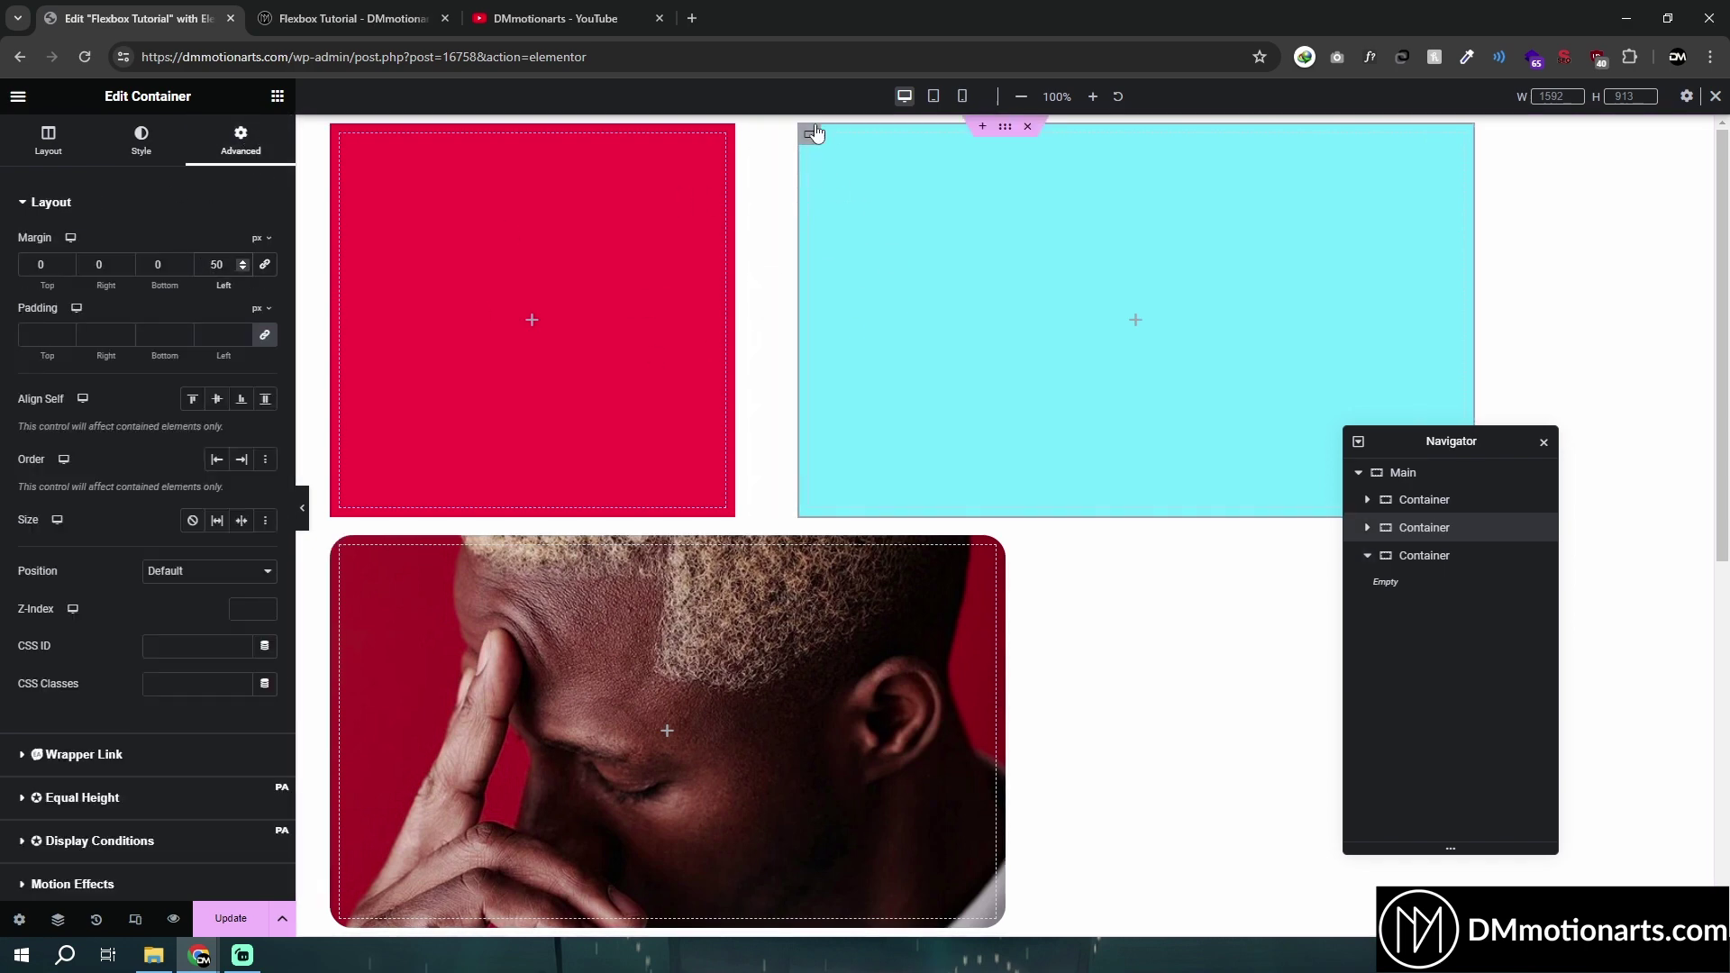
pyautogui.doubleClick(209, 266)
pyautogui.write('100')
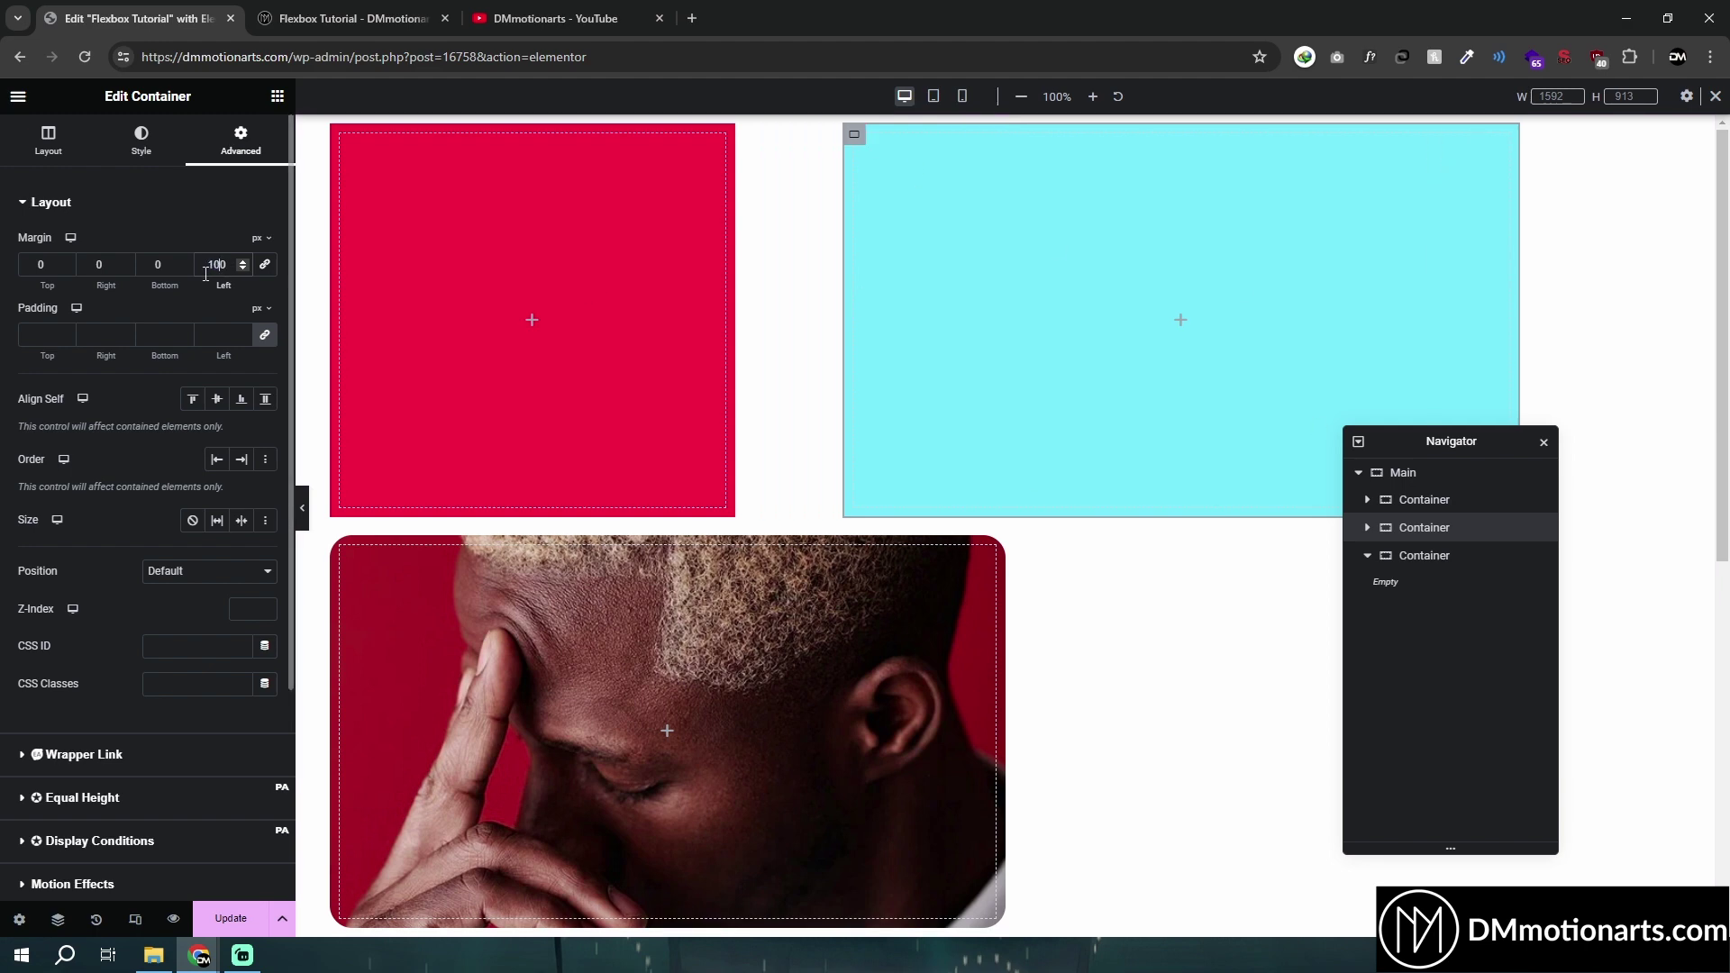
# Reset the cyan container's left margin to 0 and relink its margin values
pyautogui.click(259, 238)
pyautogui.click(185, 218)
pyautogui.click(152, 211)
pyautogui.click(264, 264)
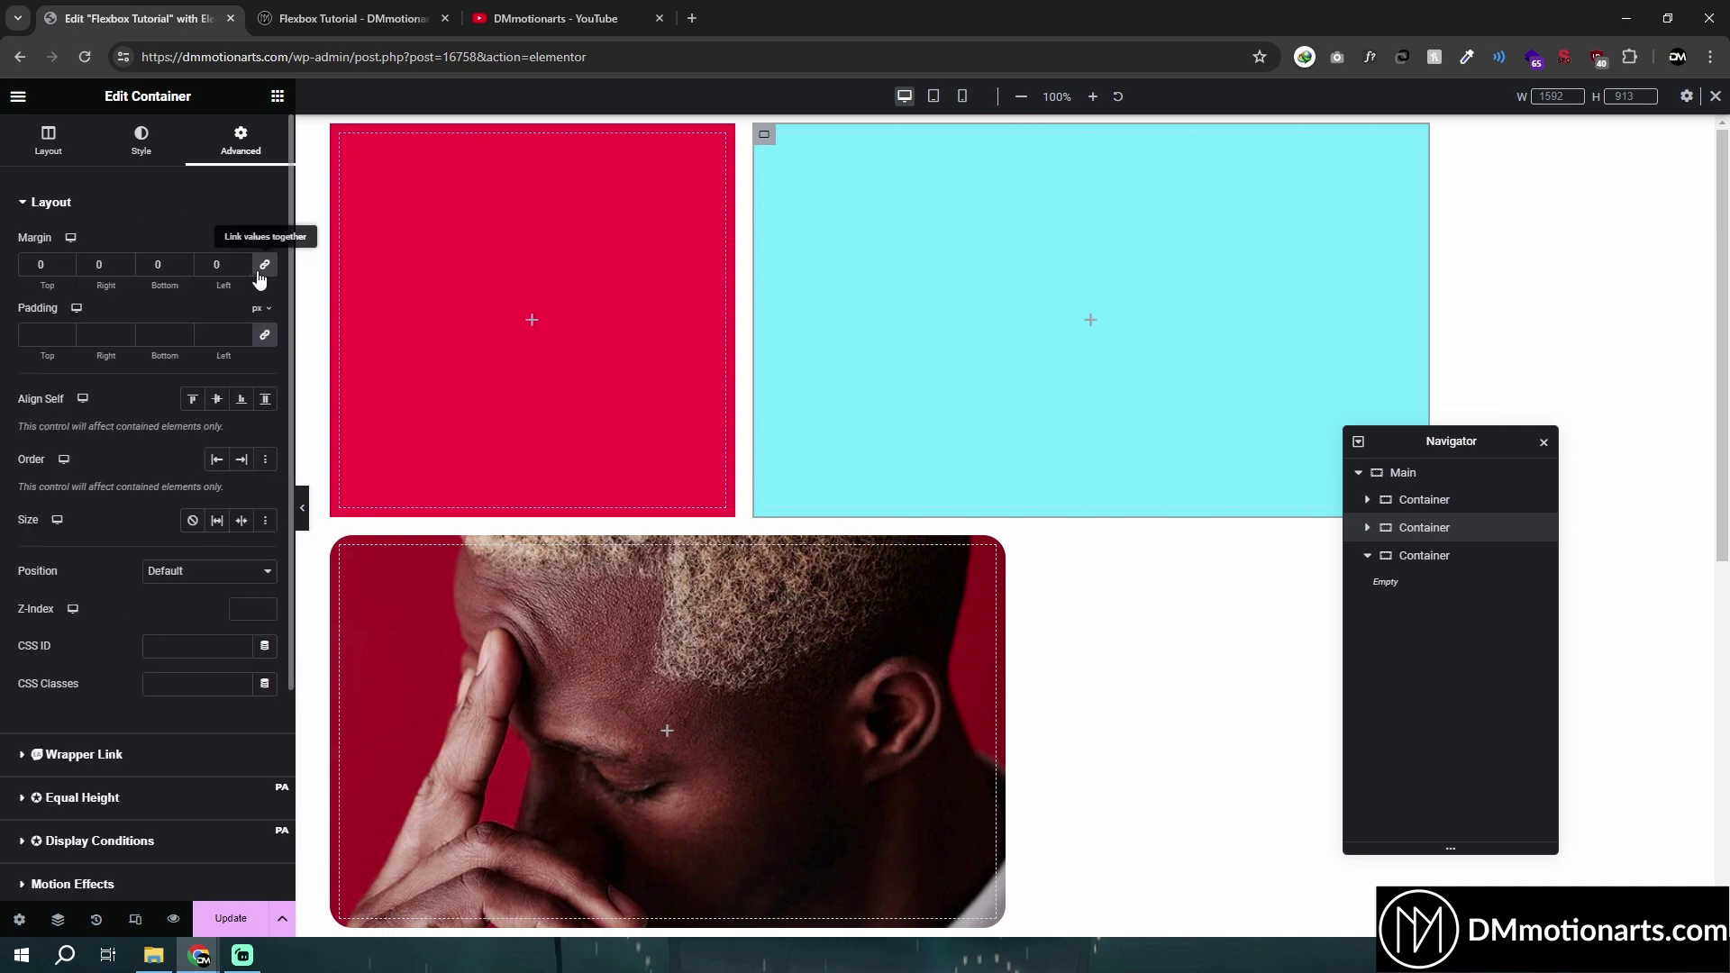
# Try a padding of 50 px on the cyan container, and reset it to 0
pyautogui.click(263, 336)
pyautogui.click(222, 335)
pyautogui.write('0')
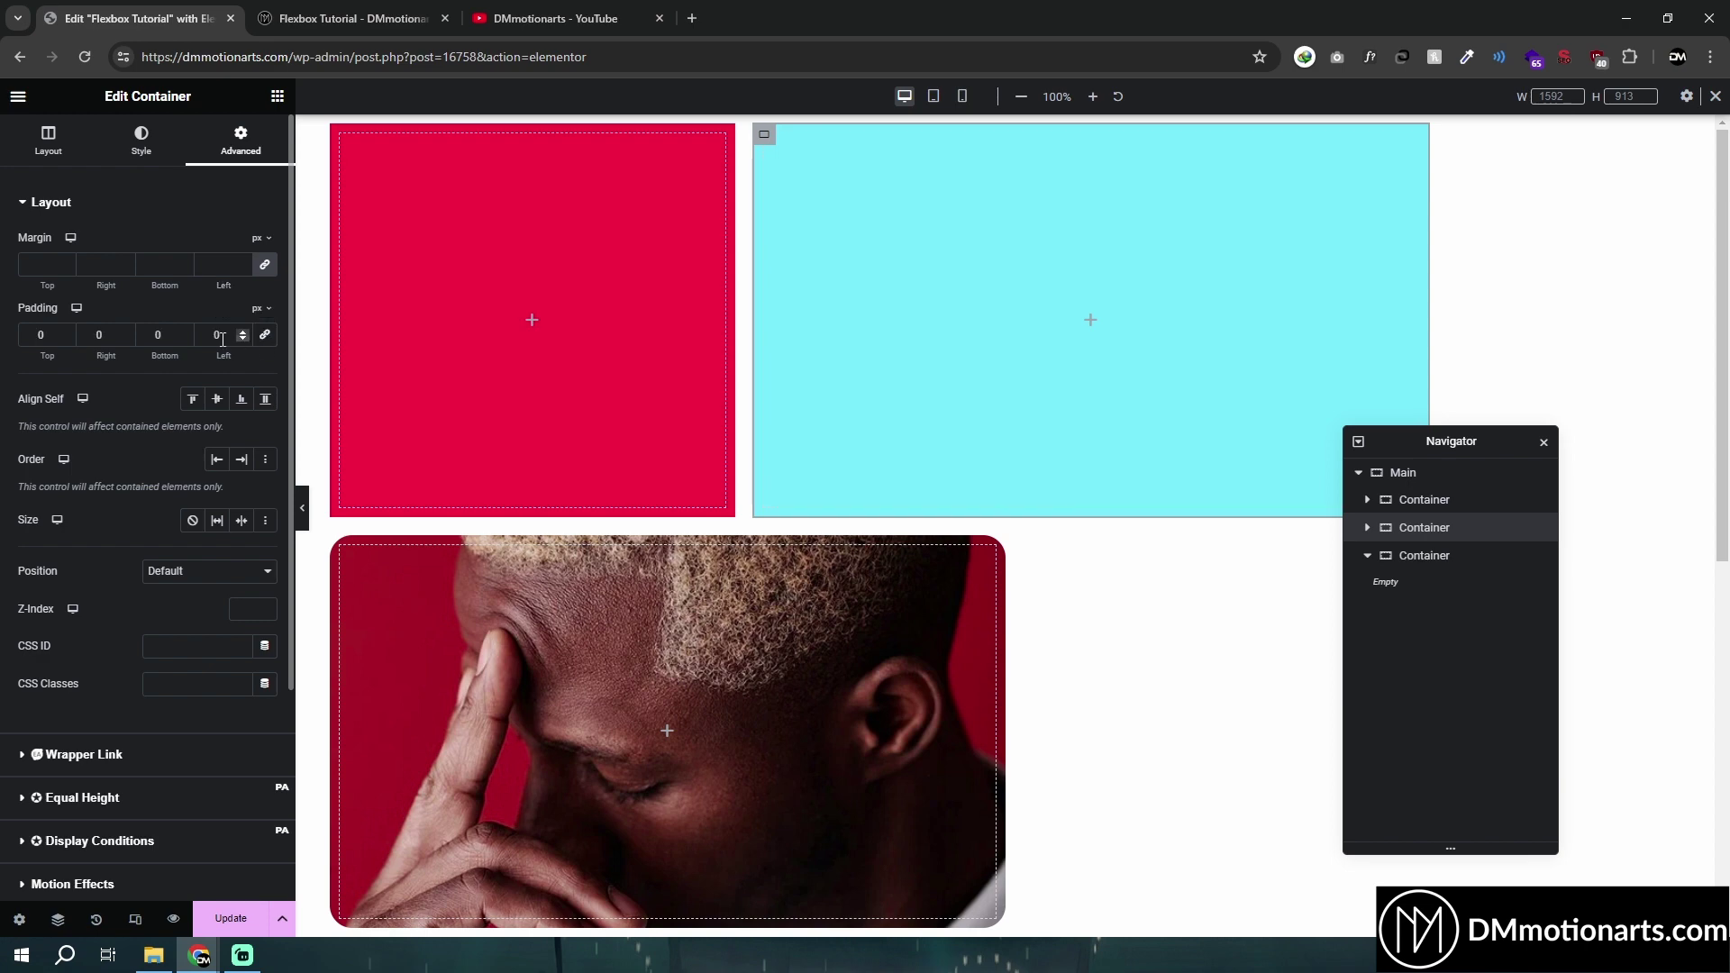
pyautogui.press('BackSpace')
pyautogui.write('50')
pyautogui.press('BackSpace')
pyautogui.press('BackSpace')
pyautogui.write('0')
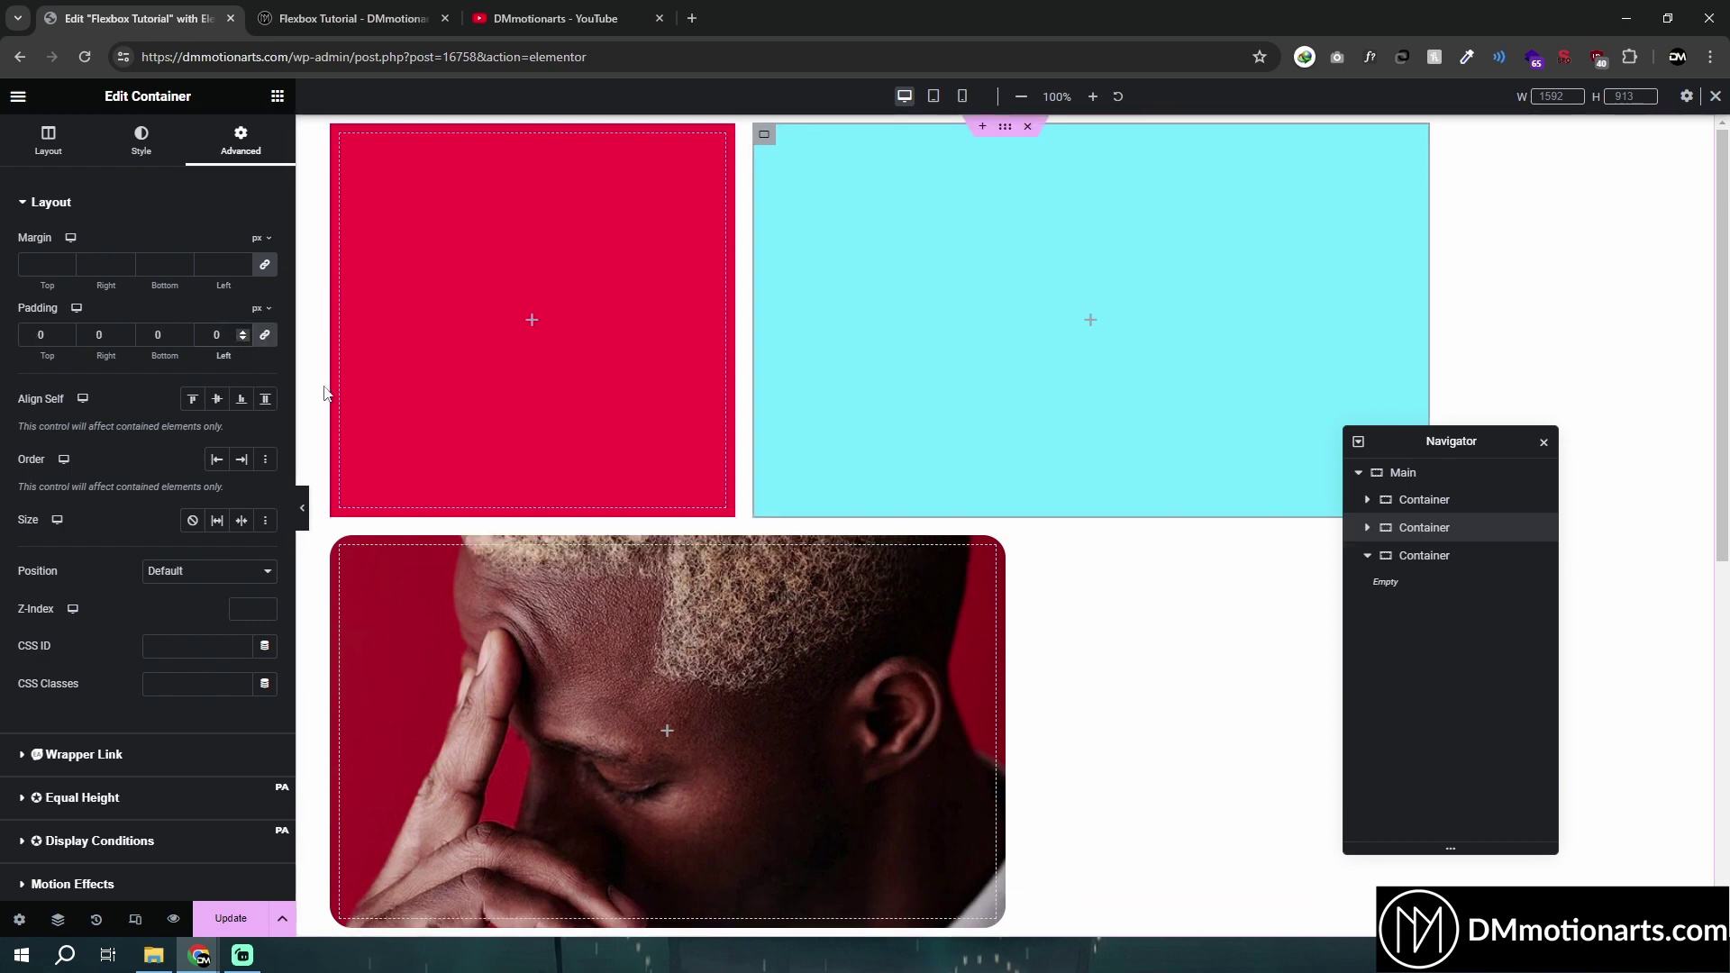
# Unlink the padding values, try a left-only padding of 50 px on the cyan container, and reset it to 0
pyautogui.click(264, 334)
pyautogui.click(209, 335)
pyautogui.write('5')
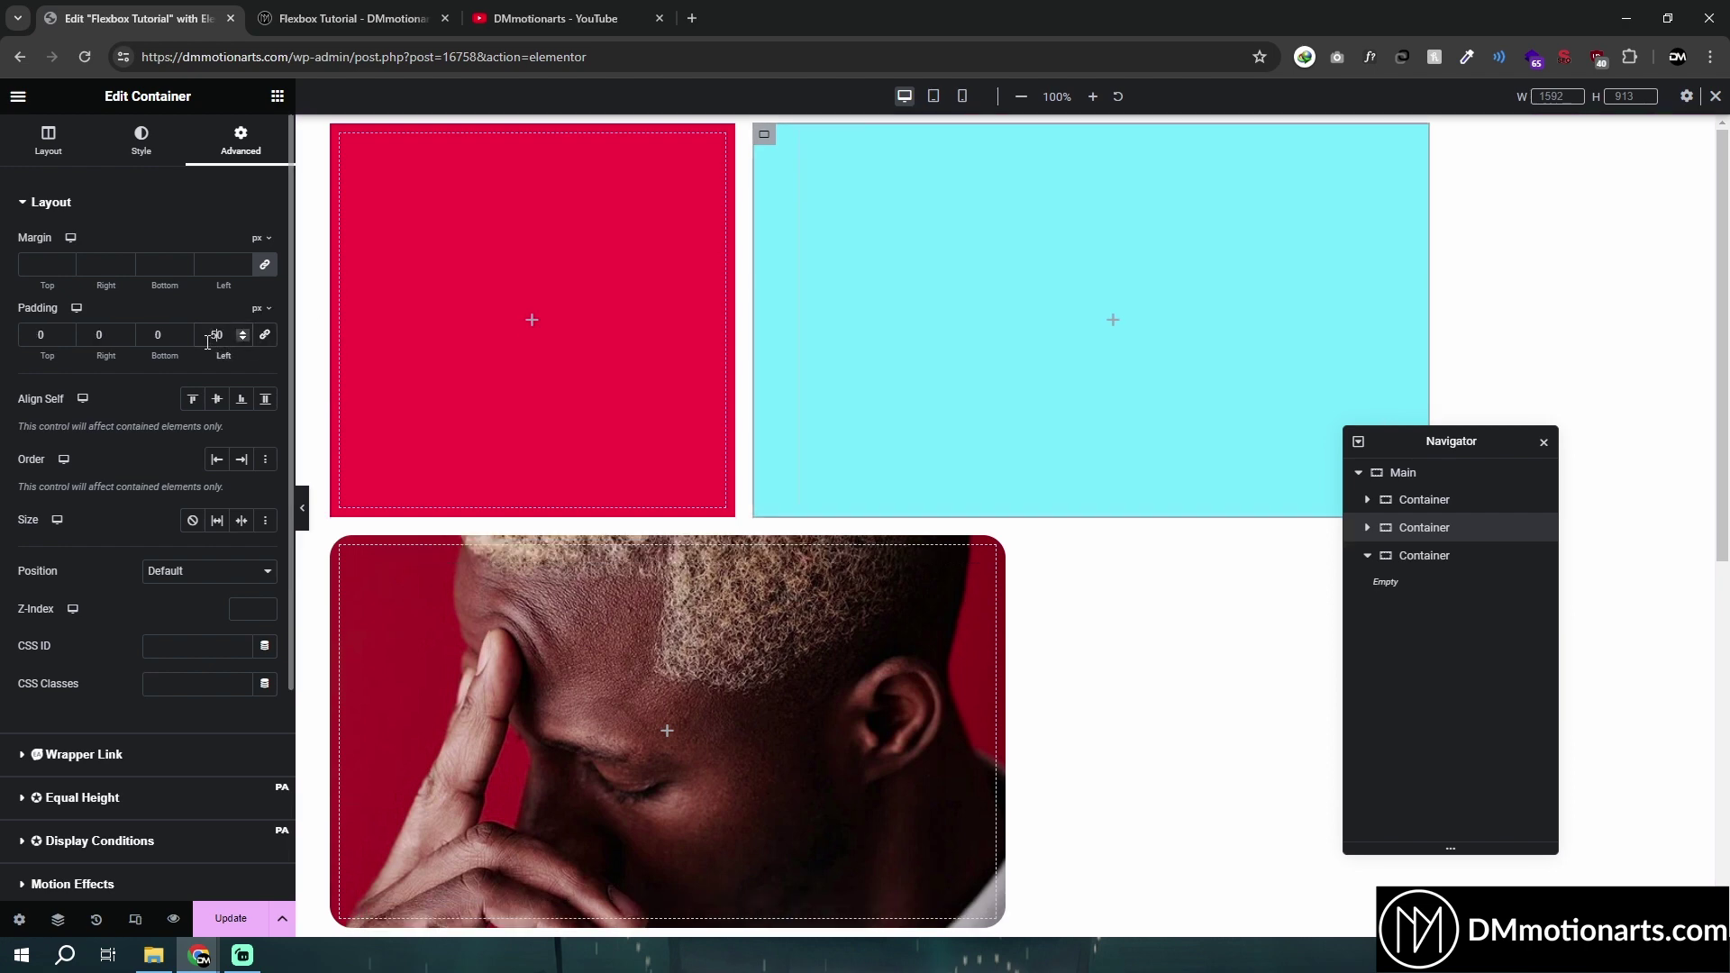
pyautogui.press('BackSpace')
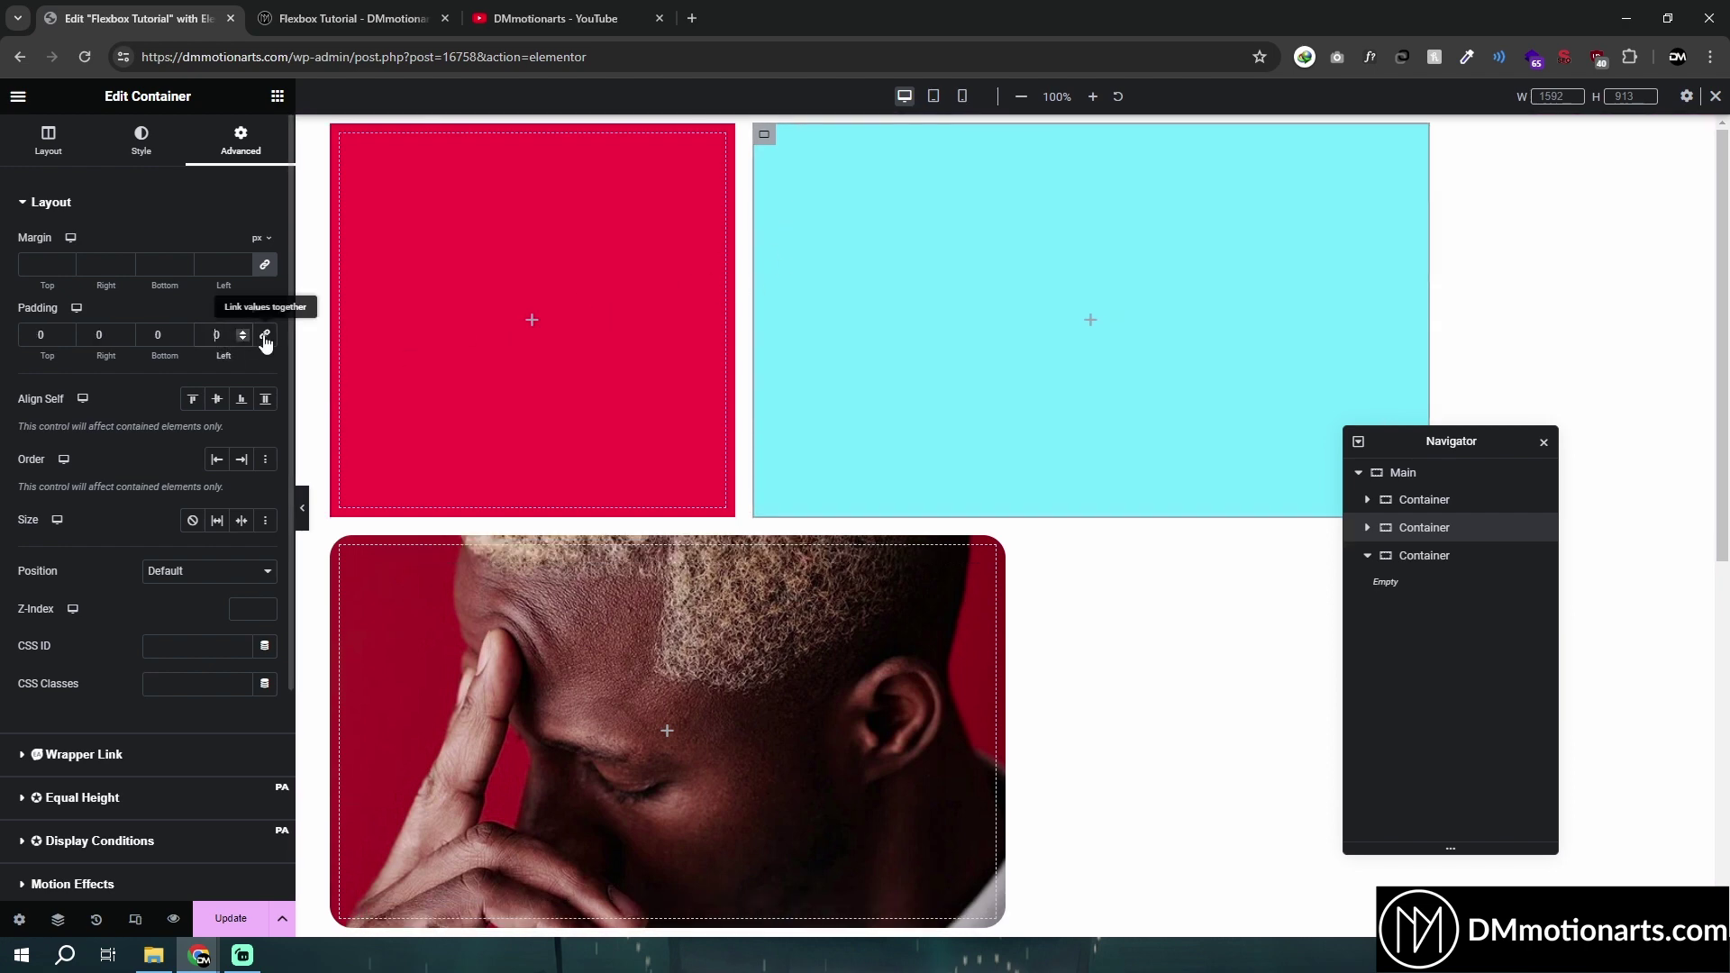
pyautogui.click(264, 336)
# Add a Heading widget inside the cyan container
pyautogui.click(278, 95)
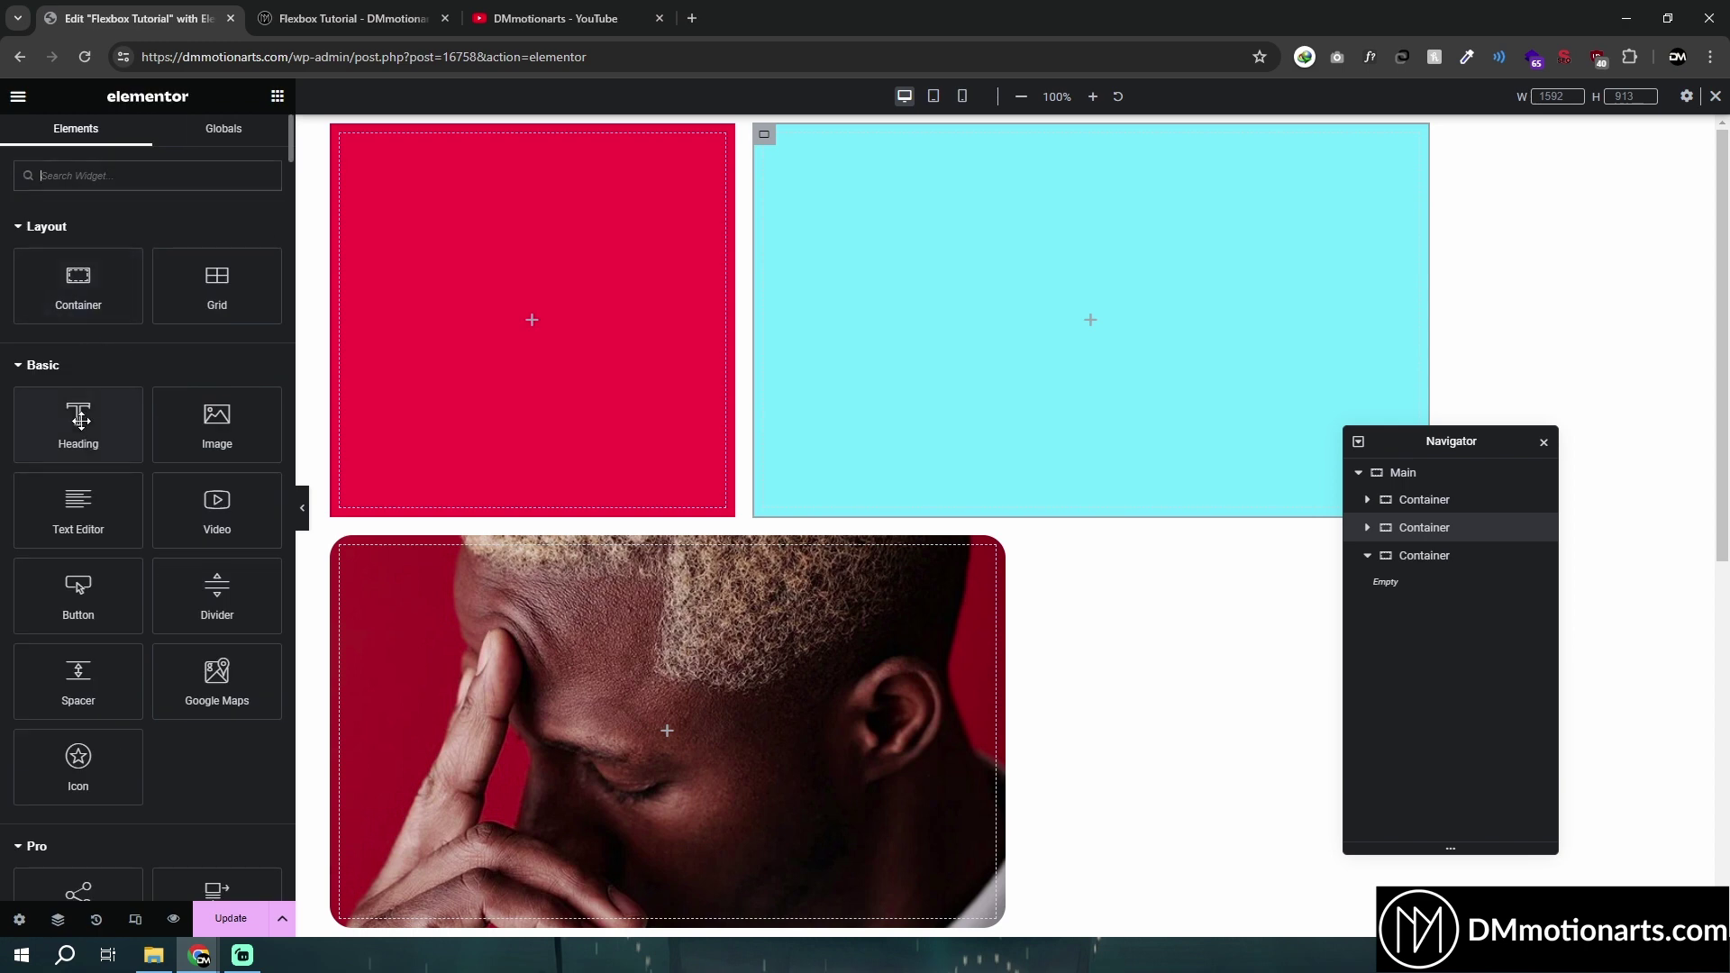
pyautogui.moveTo(80, 417); pyautogui.dragTo(817, 230)
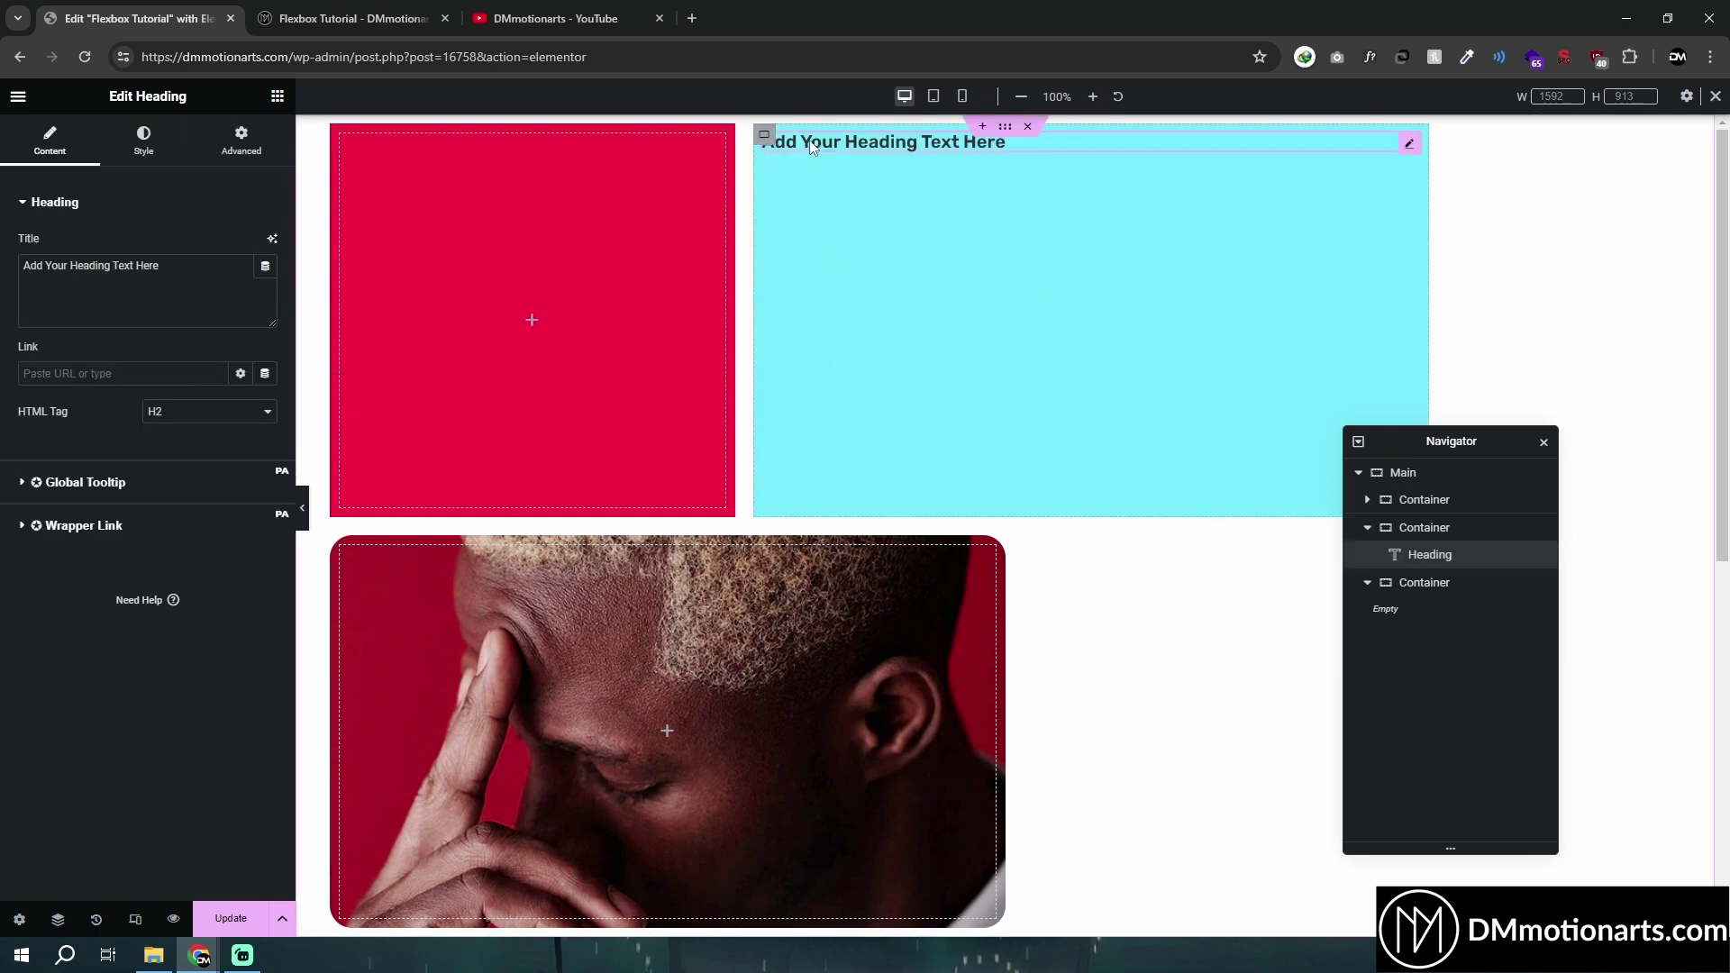
# Try a left-only margin of 50 px on the cyan container holding the heading, and clear it
pyautogui.click(764, 135)
pyautogui.click(240, 142)
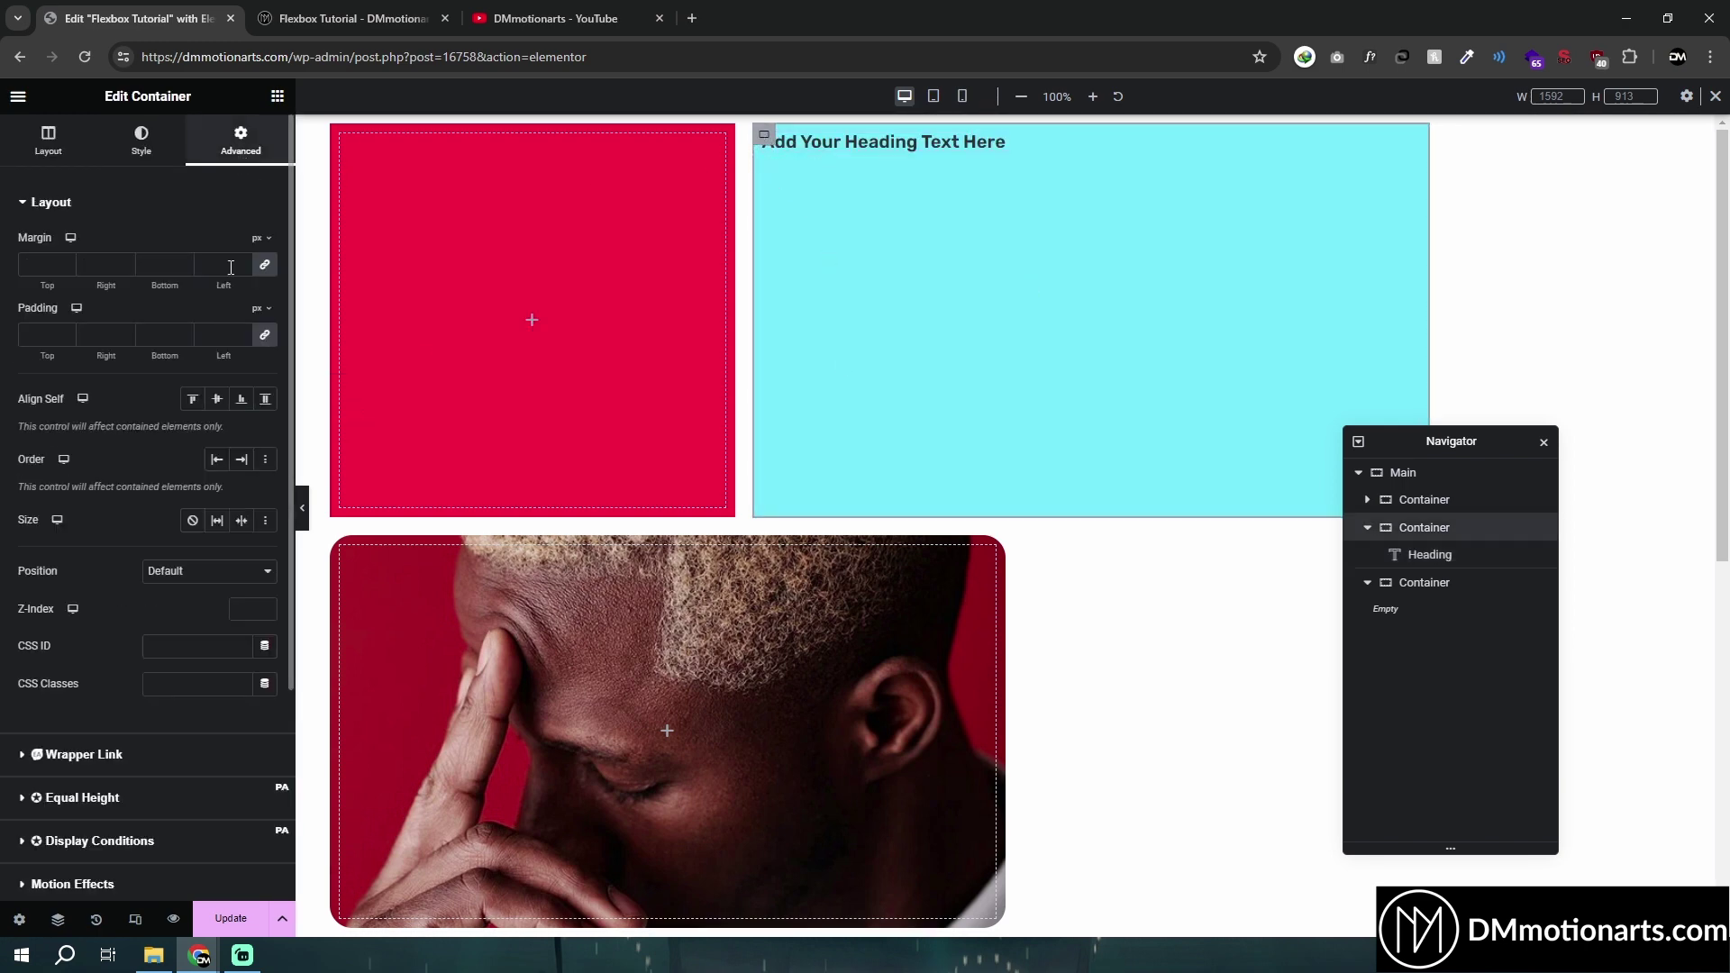
pyautogui.write('50')
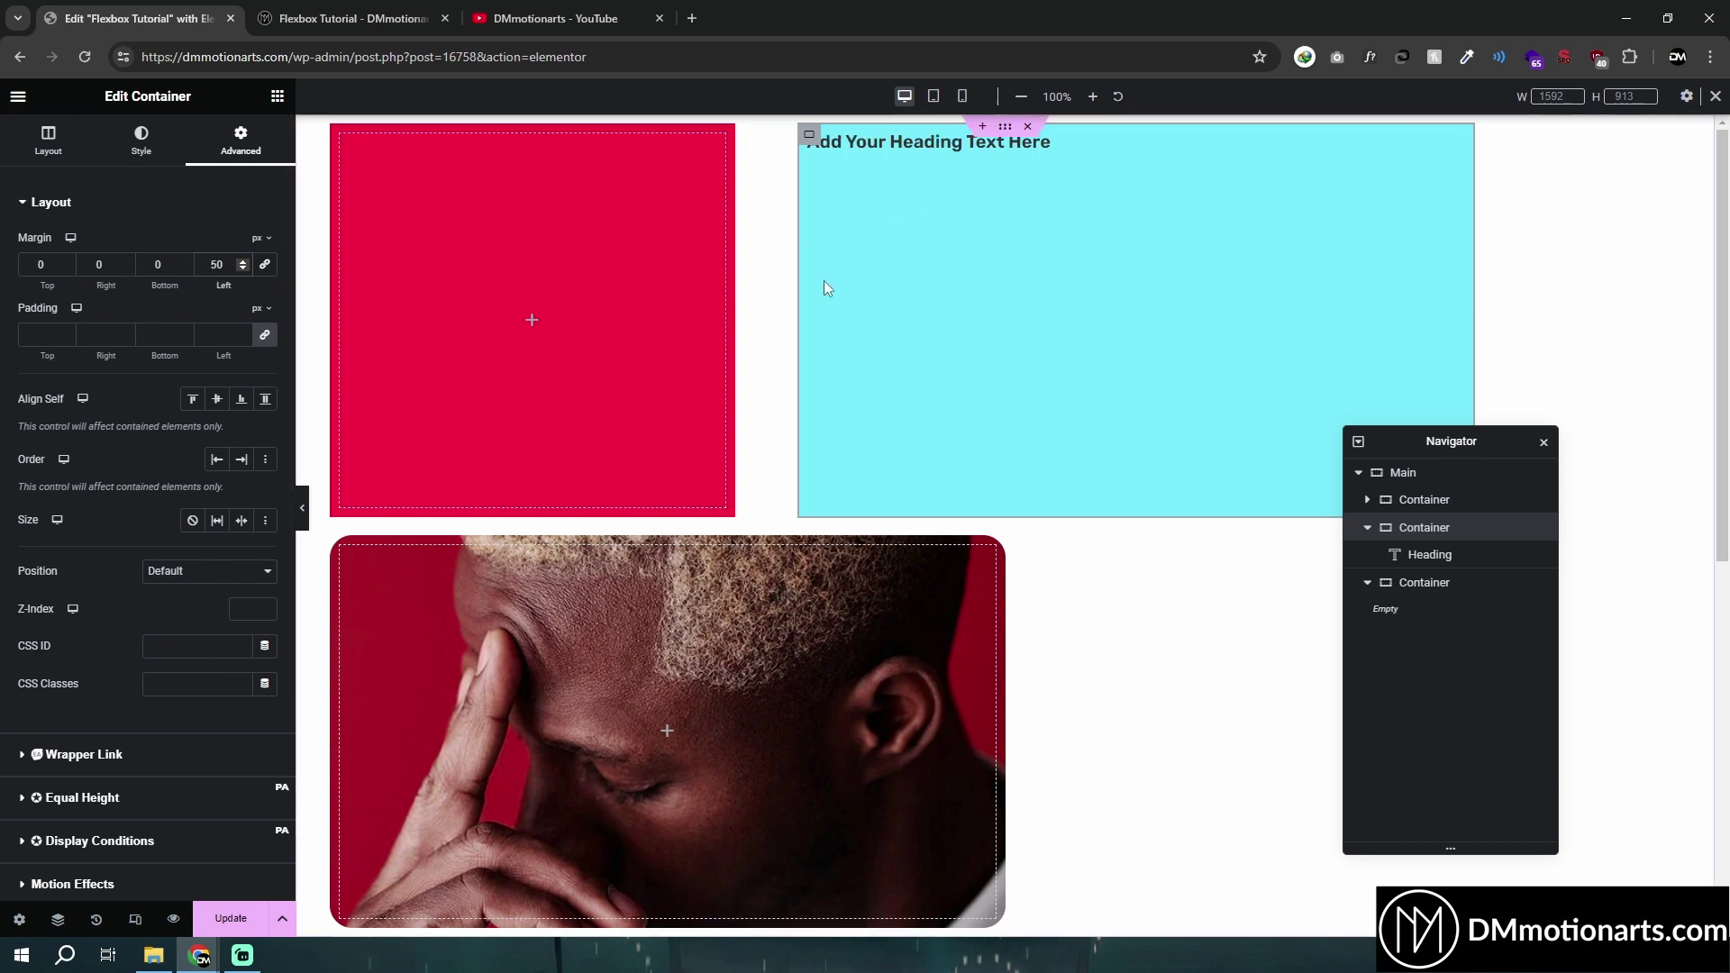
pyautogui.press('BackSpace')
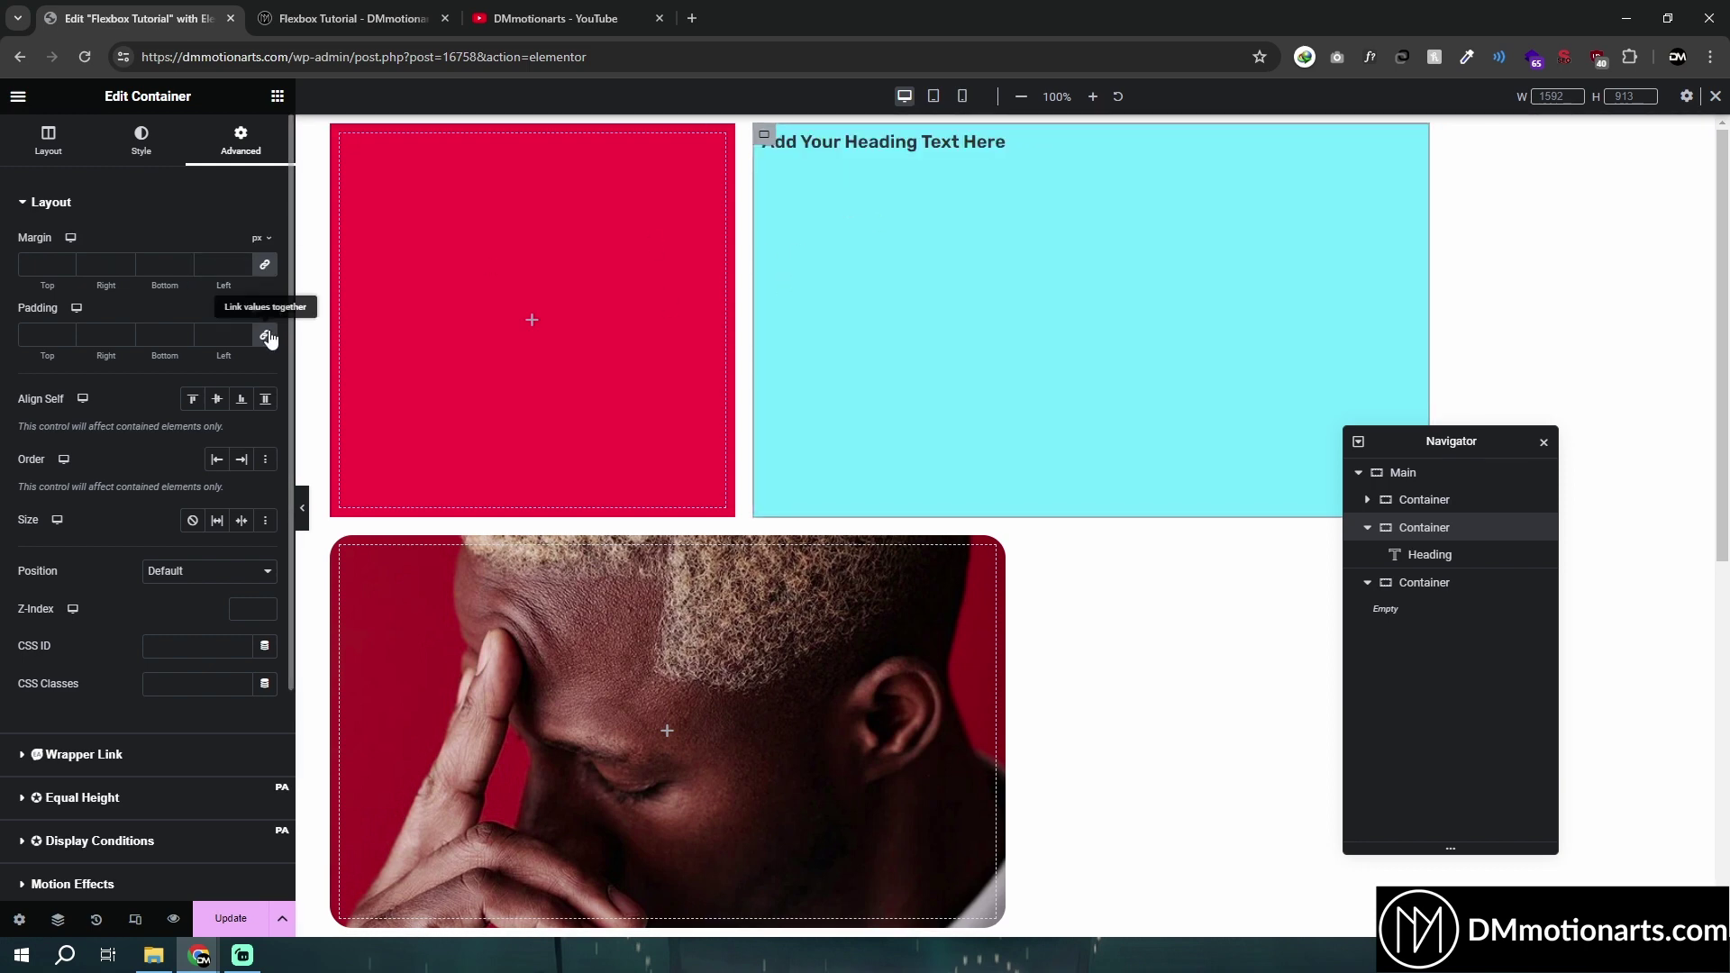
# Try a left-only padding of 50 px on the container holding the heading, and clear and relink the padding
pyautogui.click(216, 334)
pyautogui.write('50')
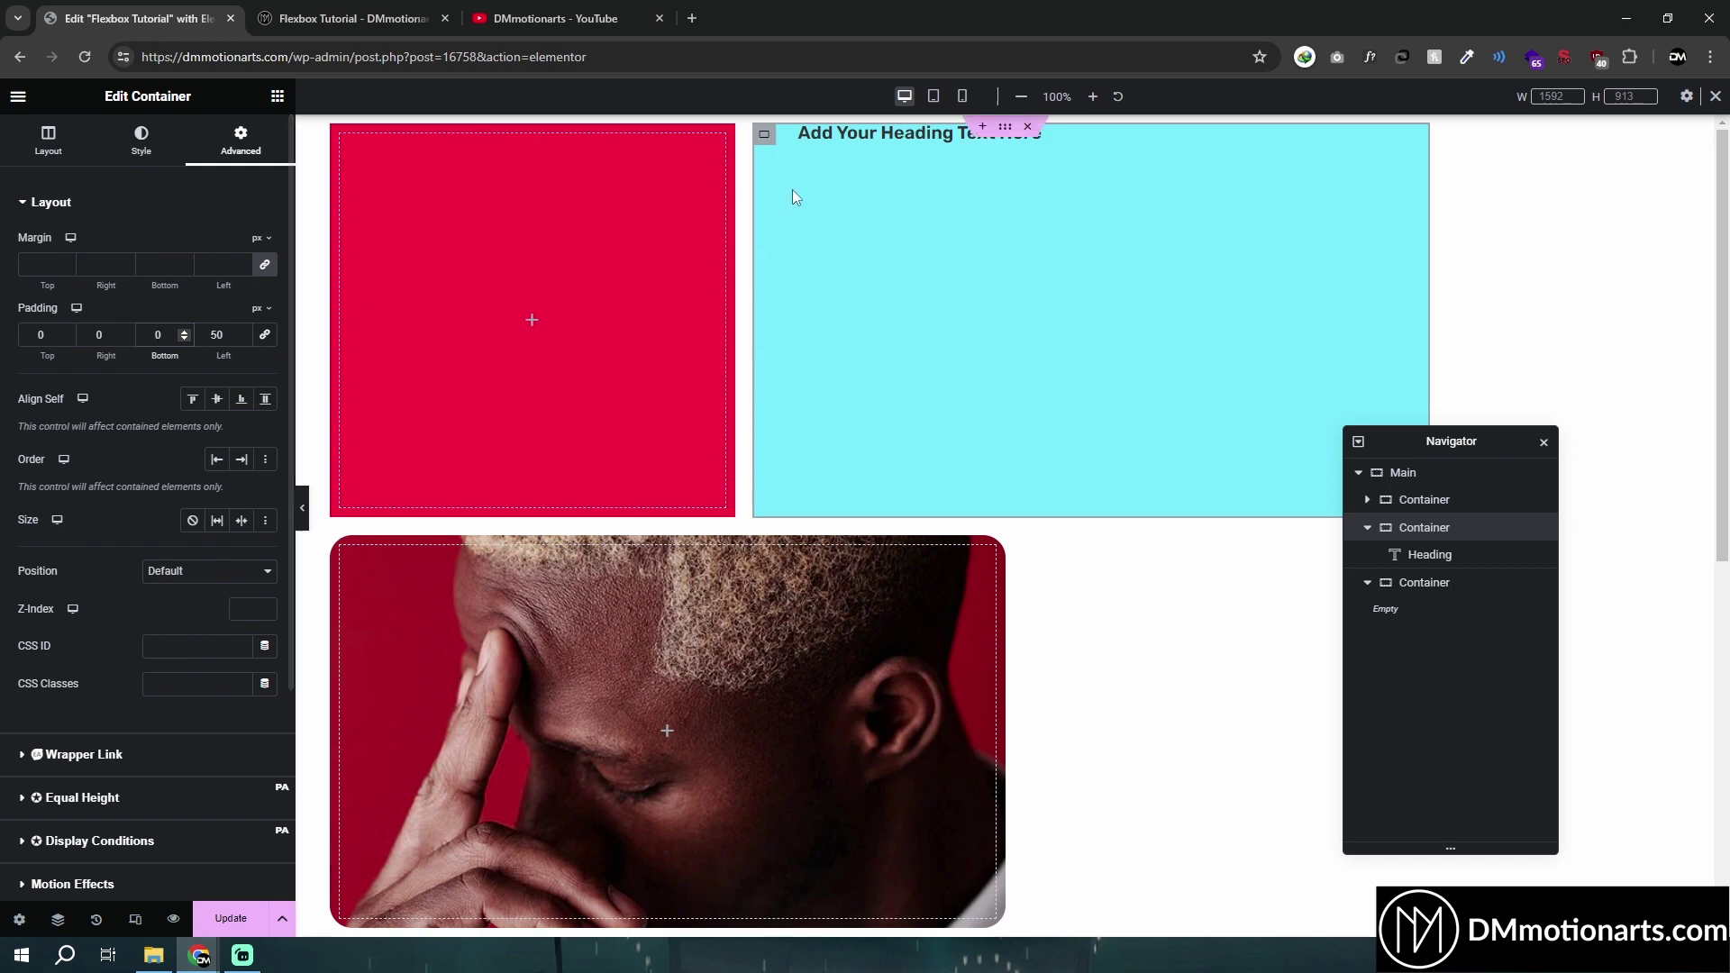
pyautogui.click(264, 334)
pyautogui.press('BackSpace')
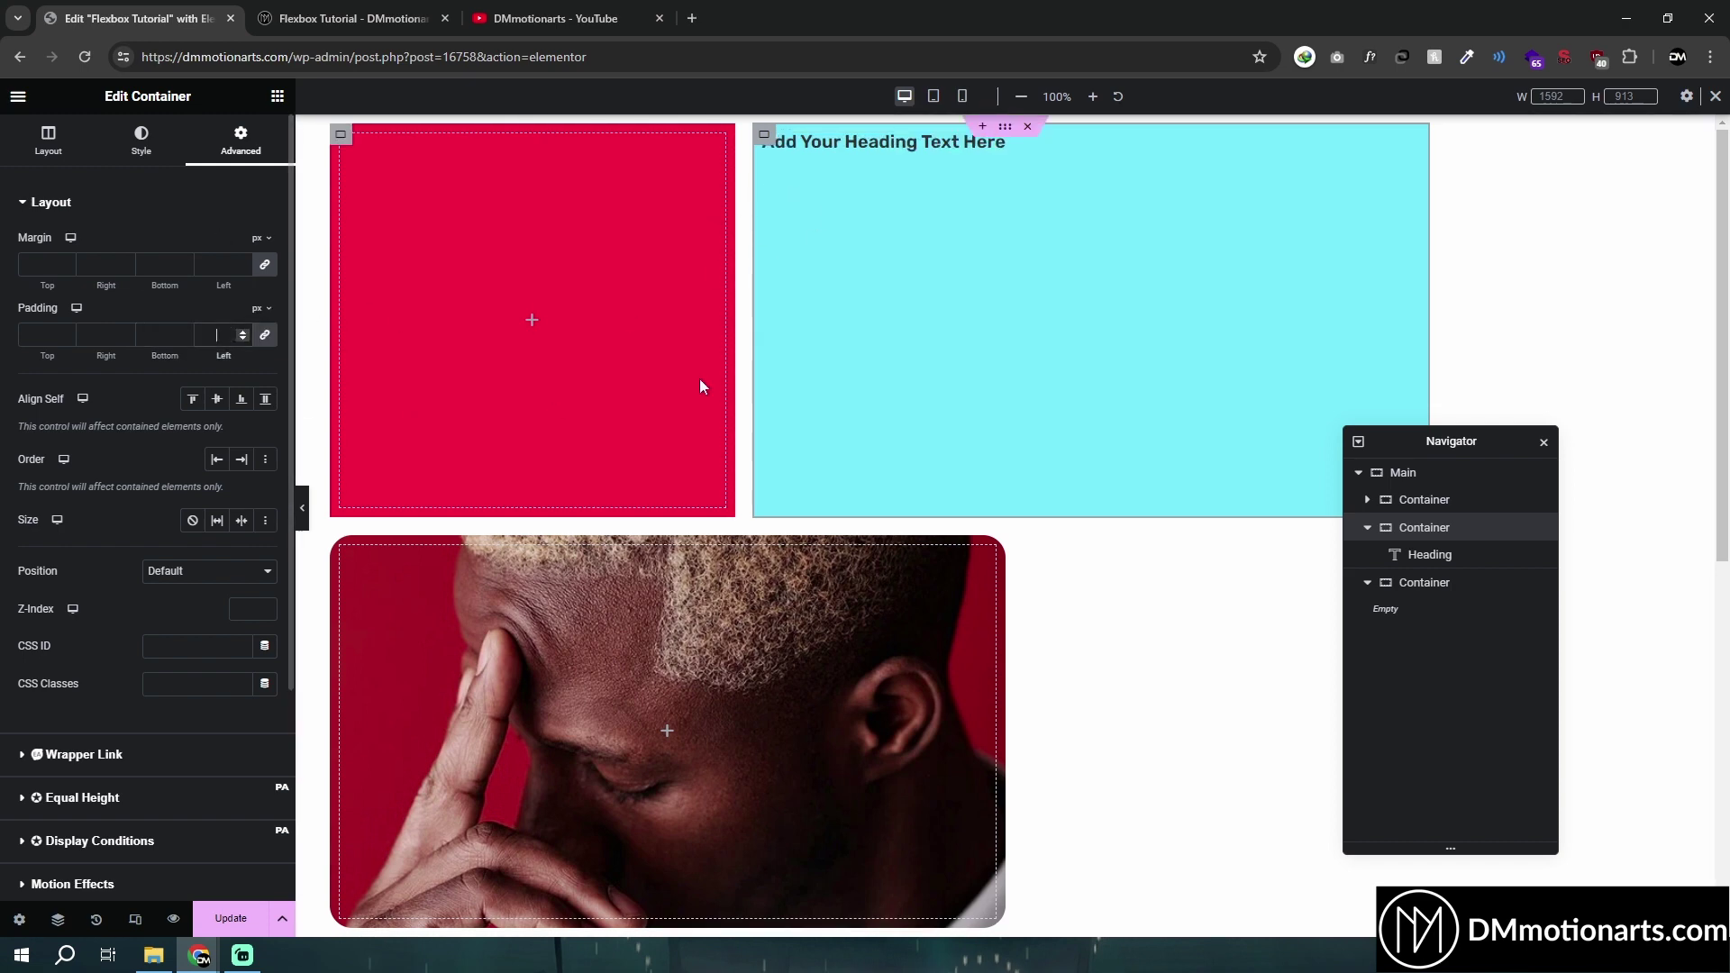
# Try the Start option of Align Self on the cyan container, and clear it
pyautogui.click(197, 405)
pyautogui.click(198, 406)
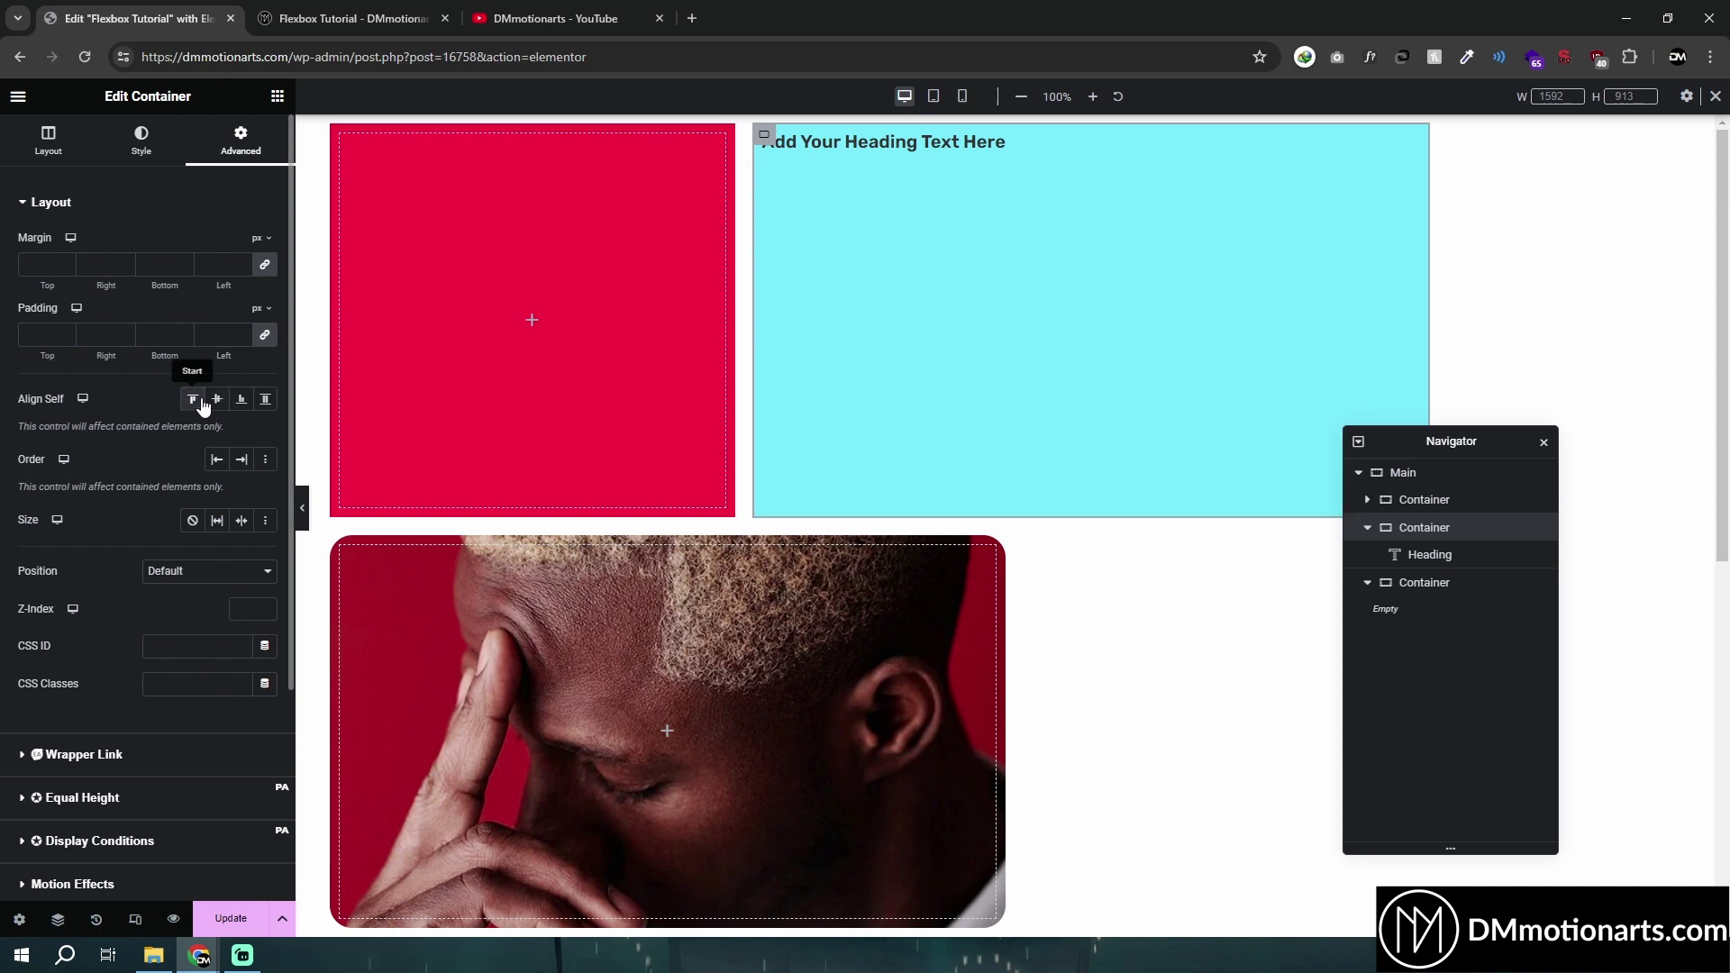
pyautogui.click(193, 408)
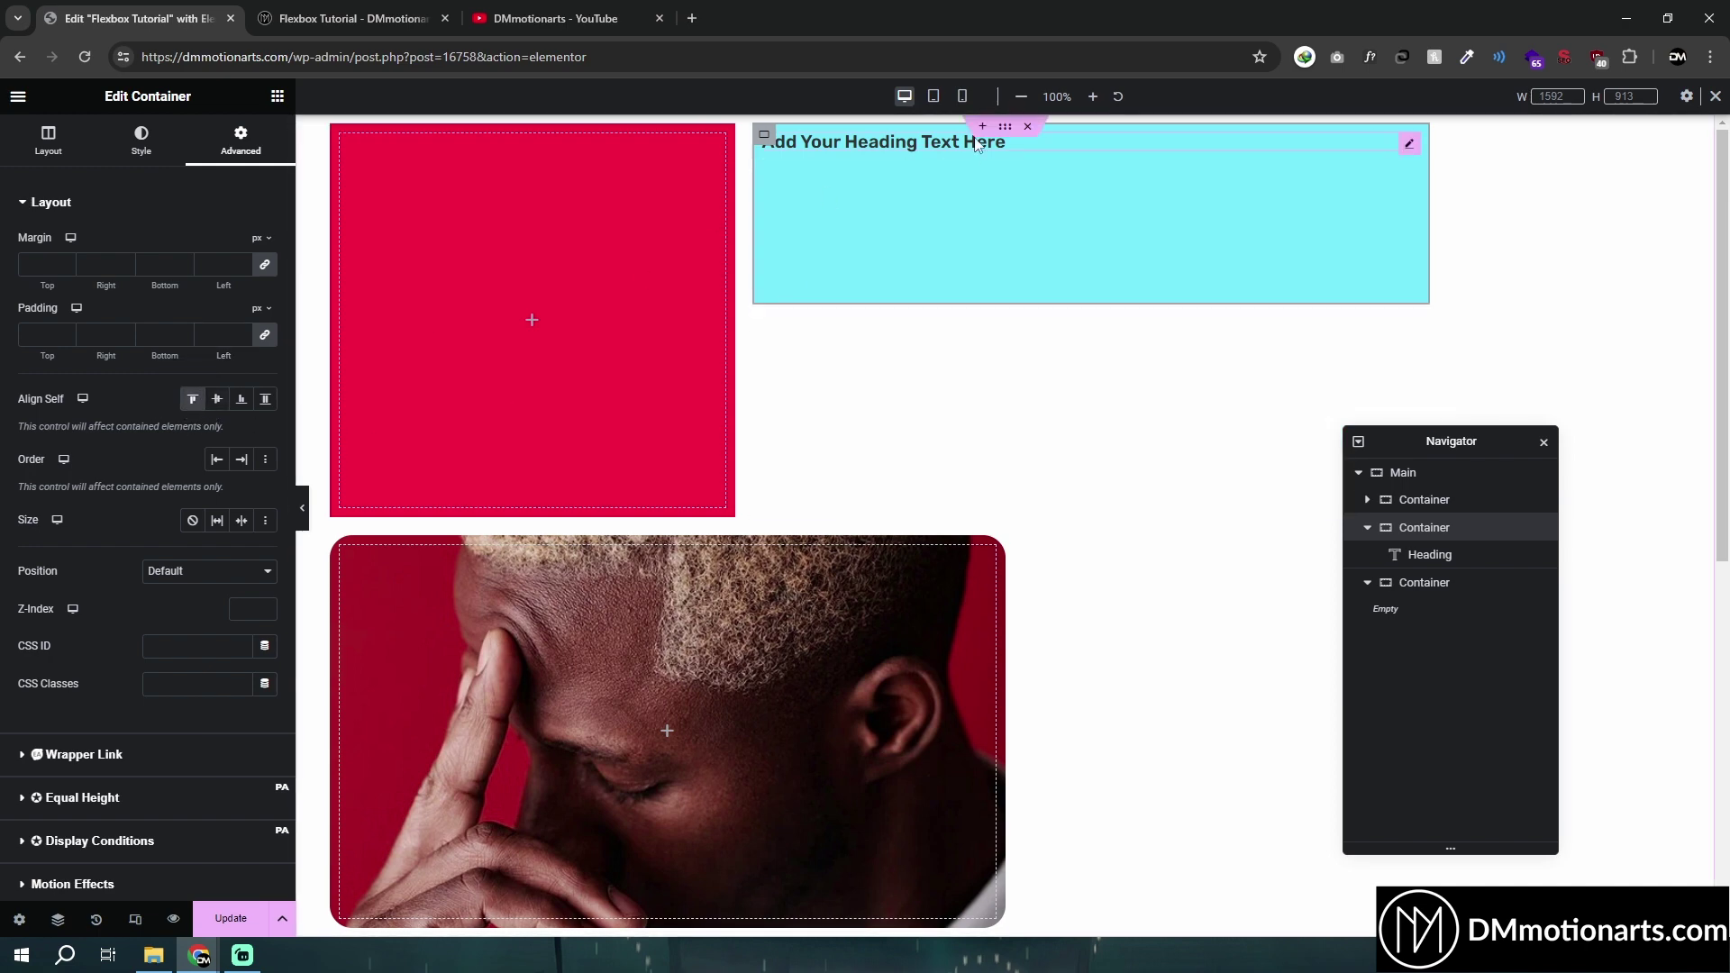
pyautogui.click(760, 170)
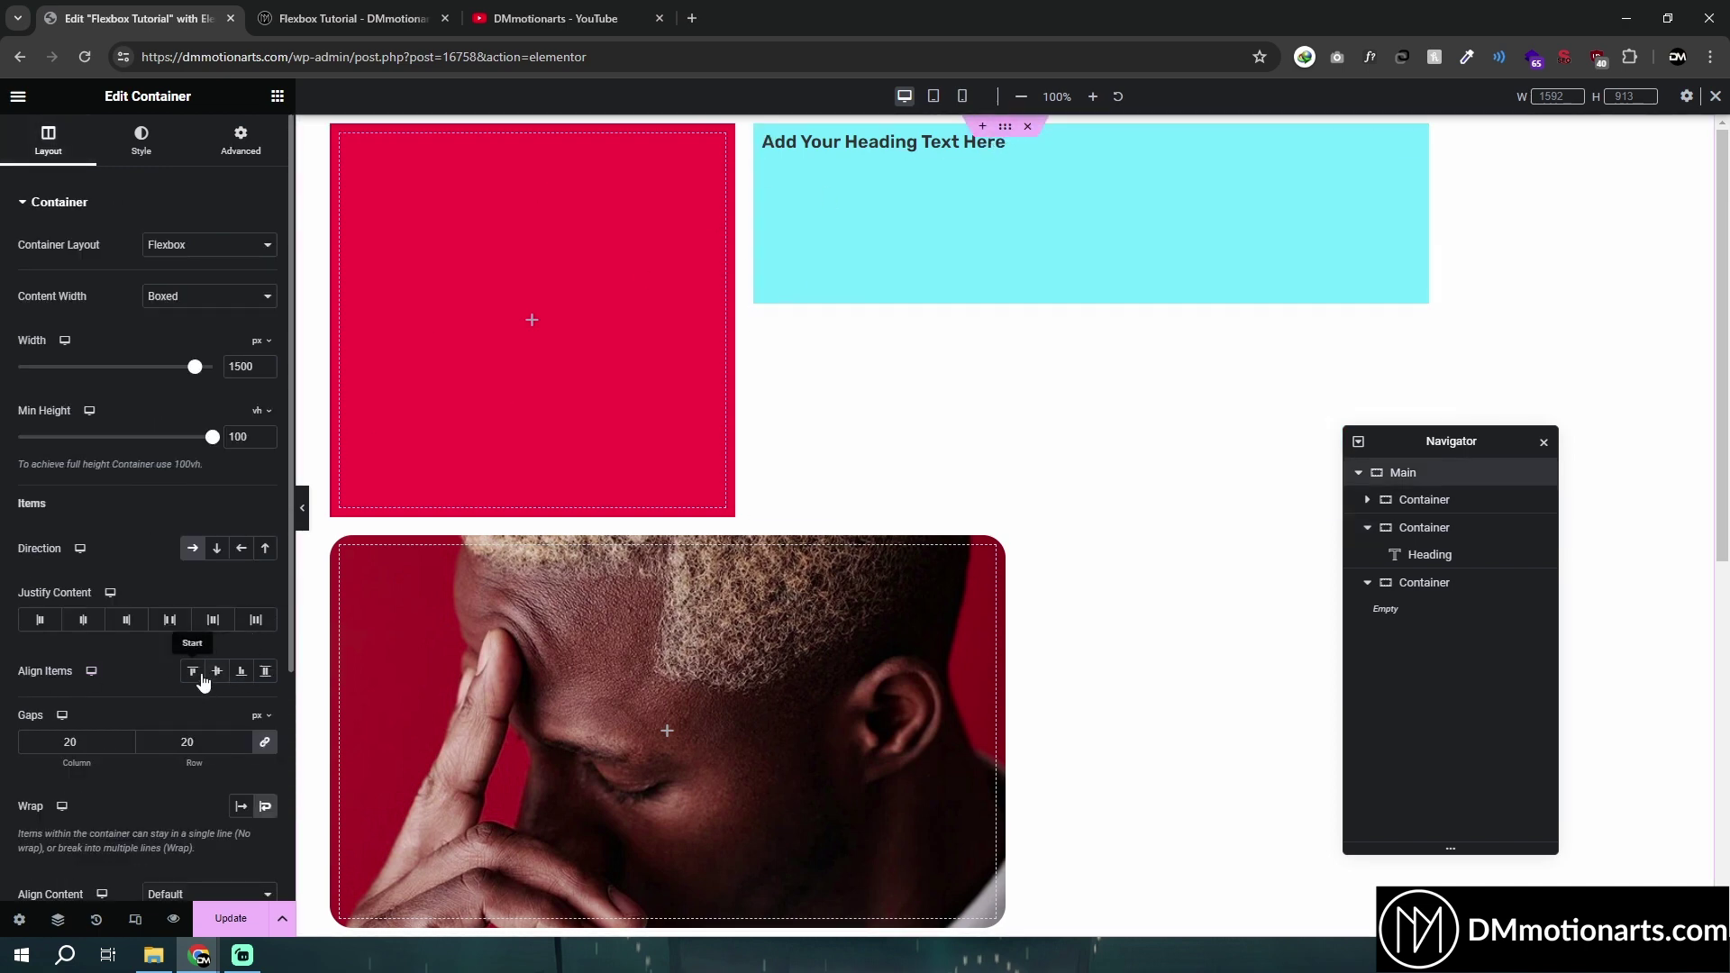
pyautogui.click(773, 139)
pyautogui.click(765, 137)
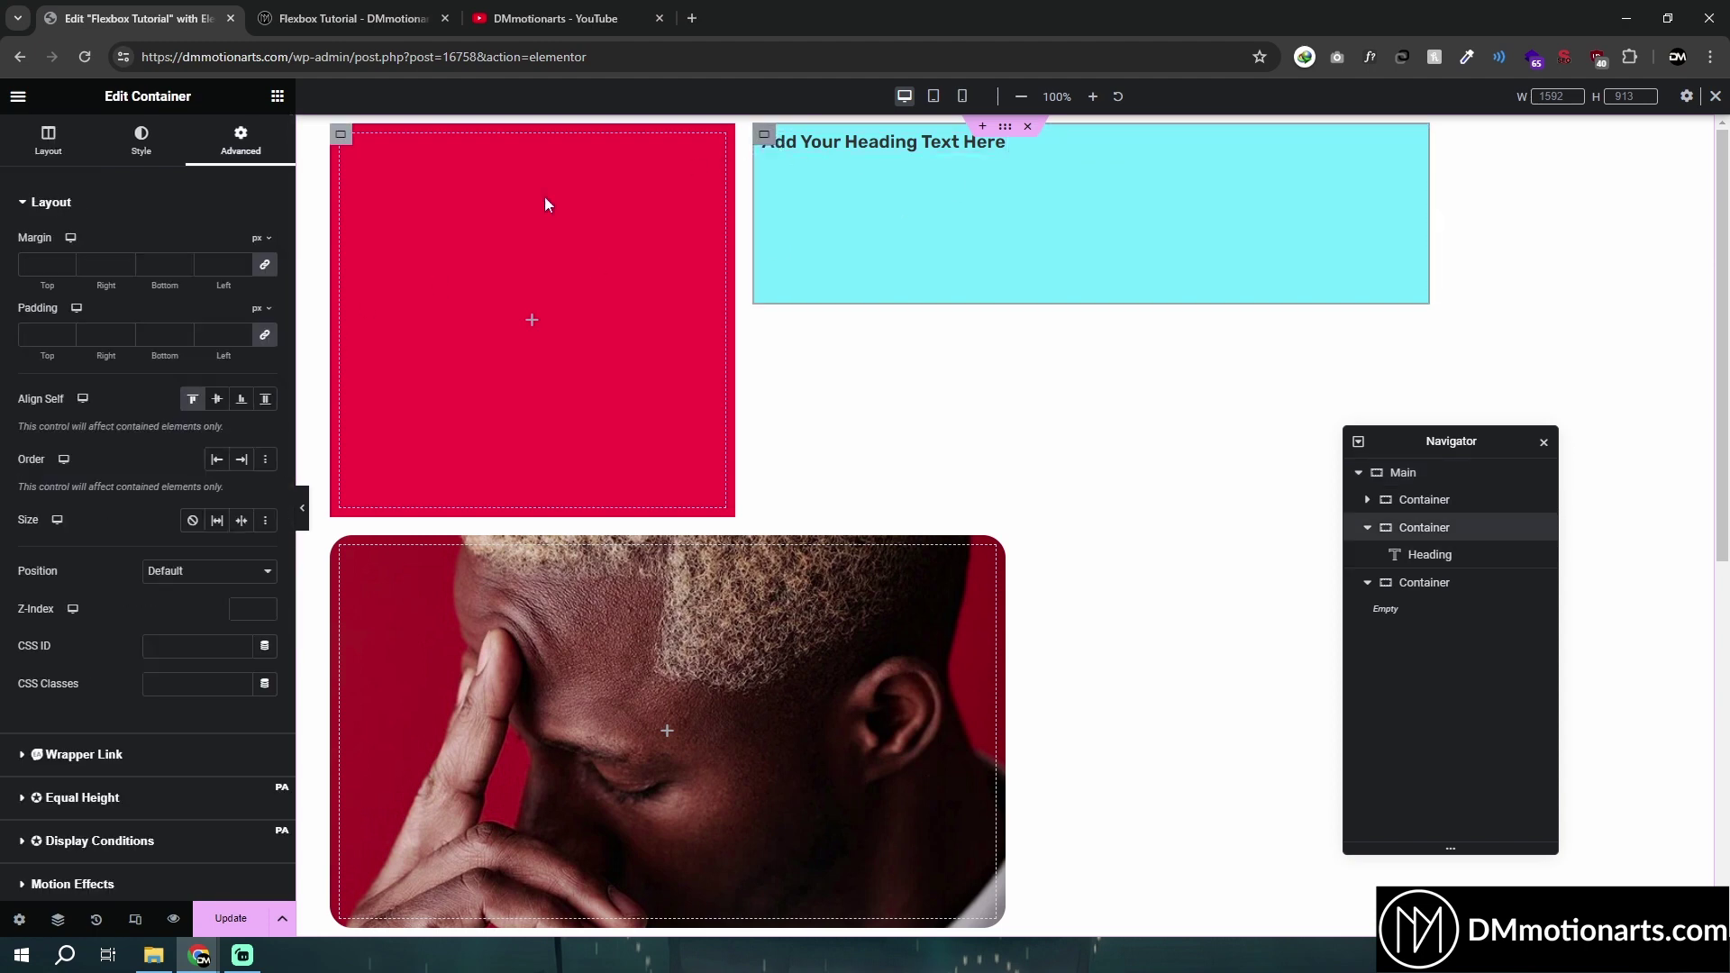
pyautogui.click(191, 399)
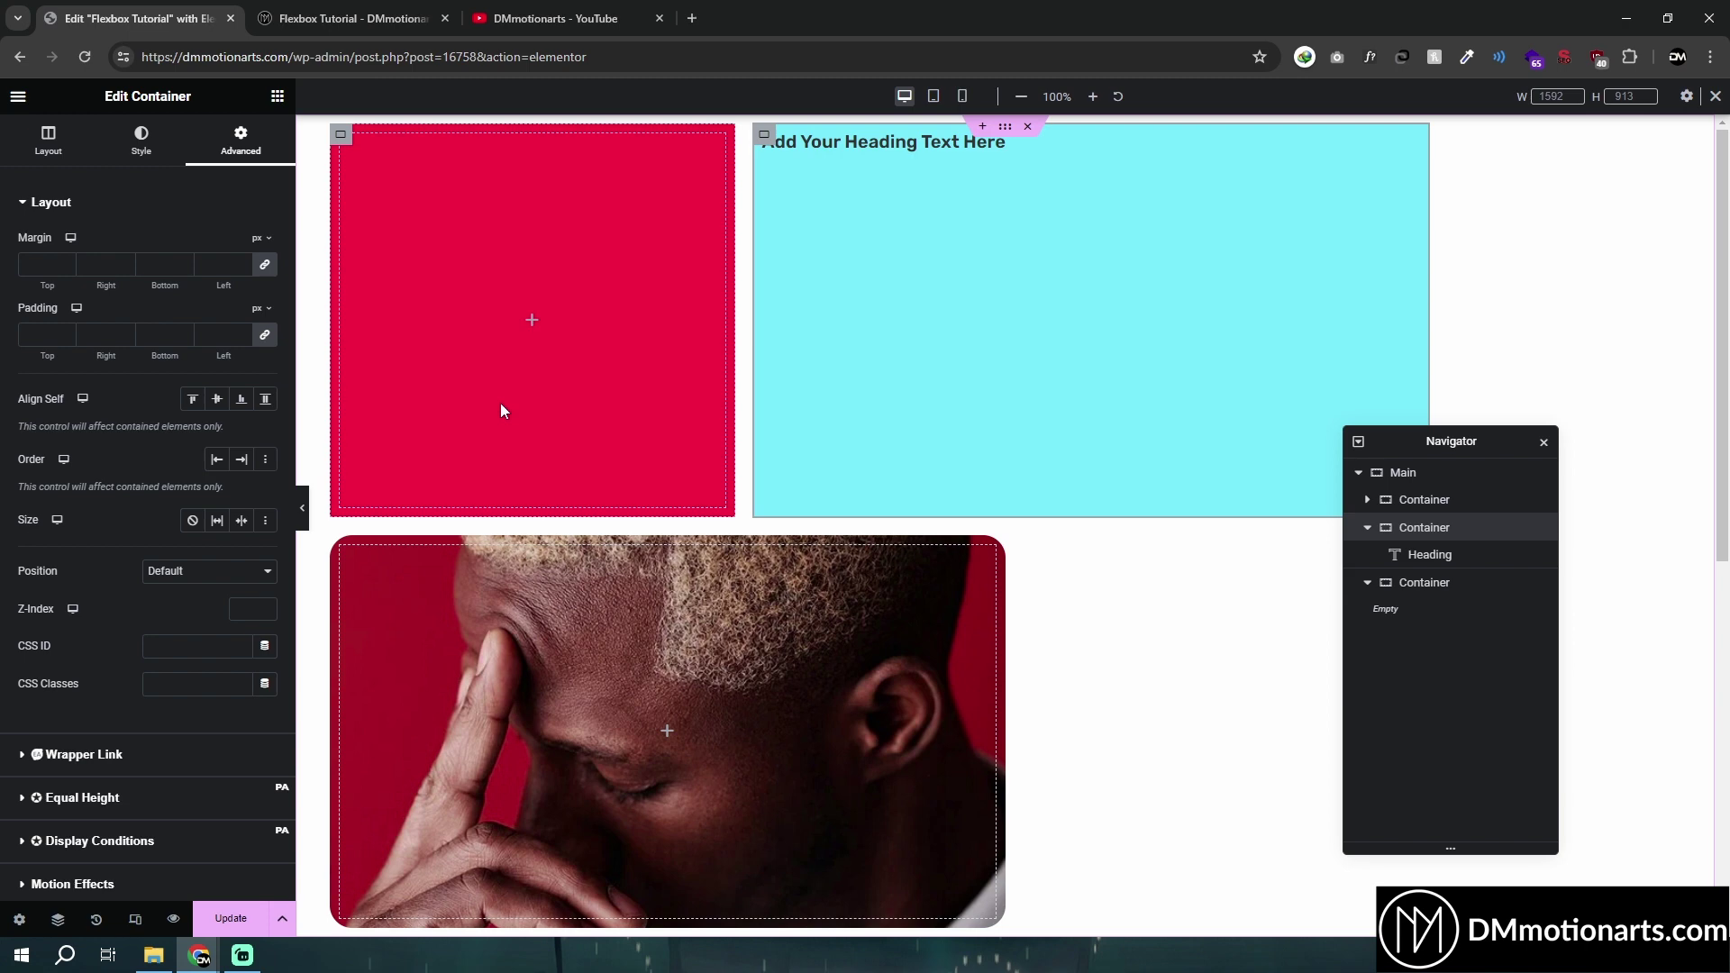
# Set the cyan container's order to Start and move it below the image container in the Navigator
pyautogui.click(216, 459)
pyautogui.click(217, 461)
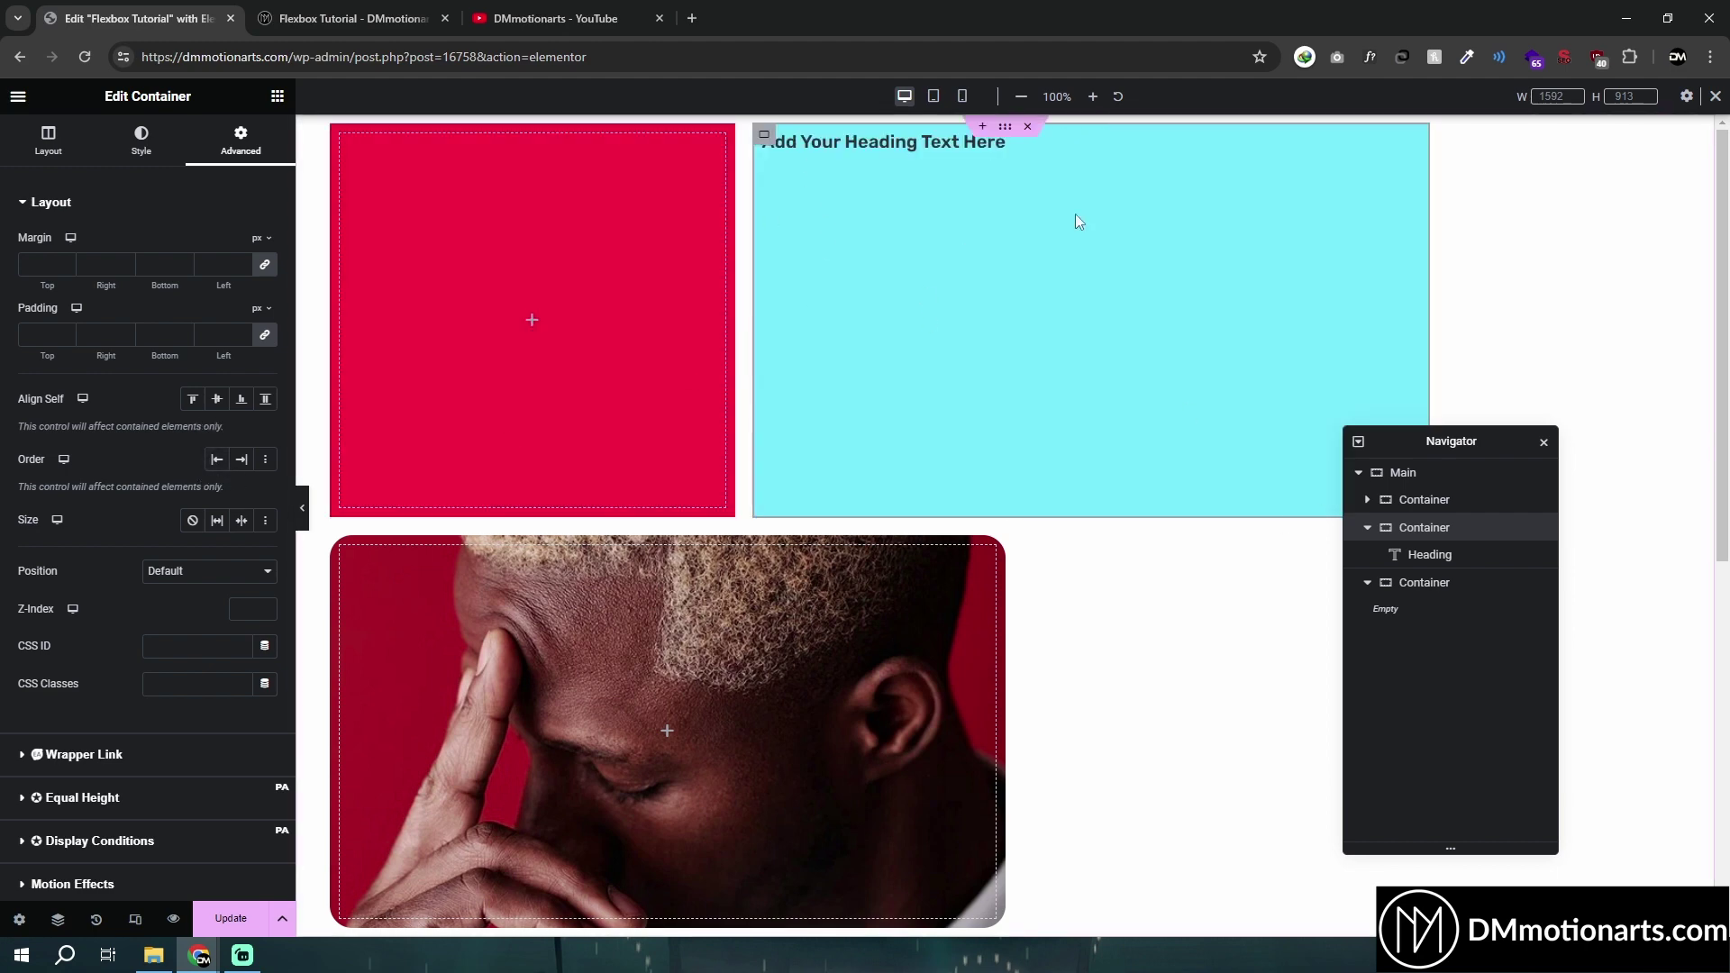
pyautogui.click(216, 459)
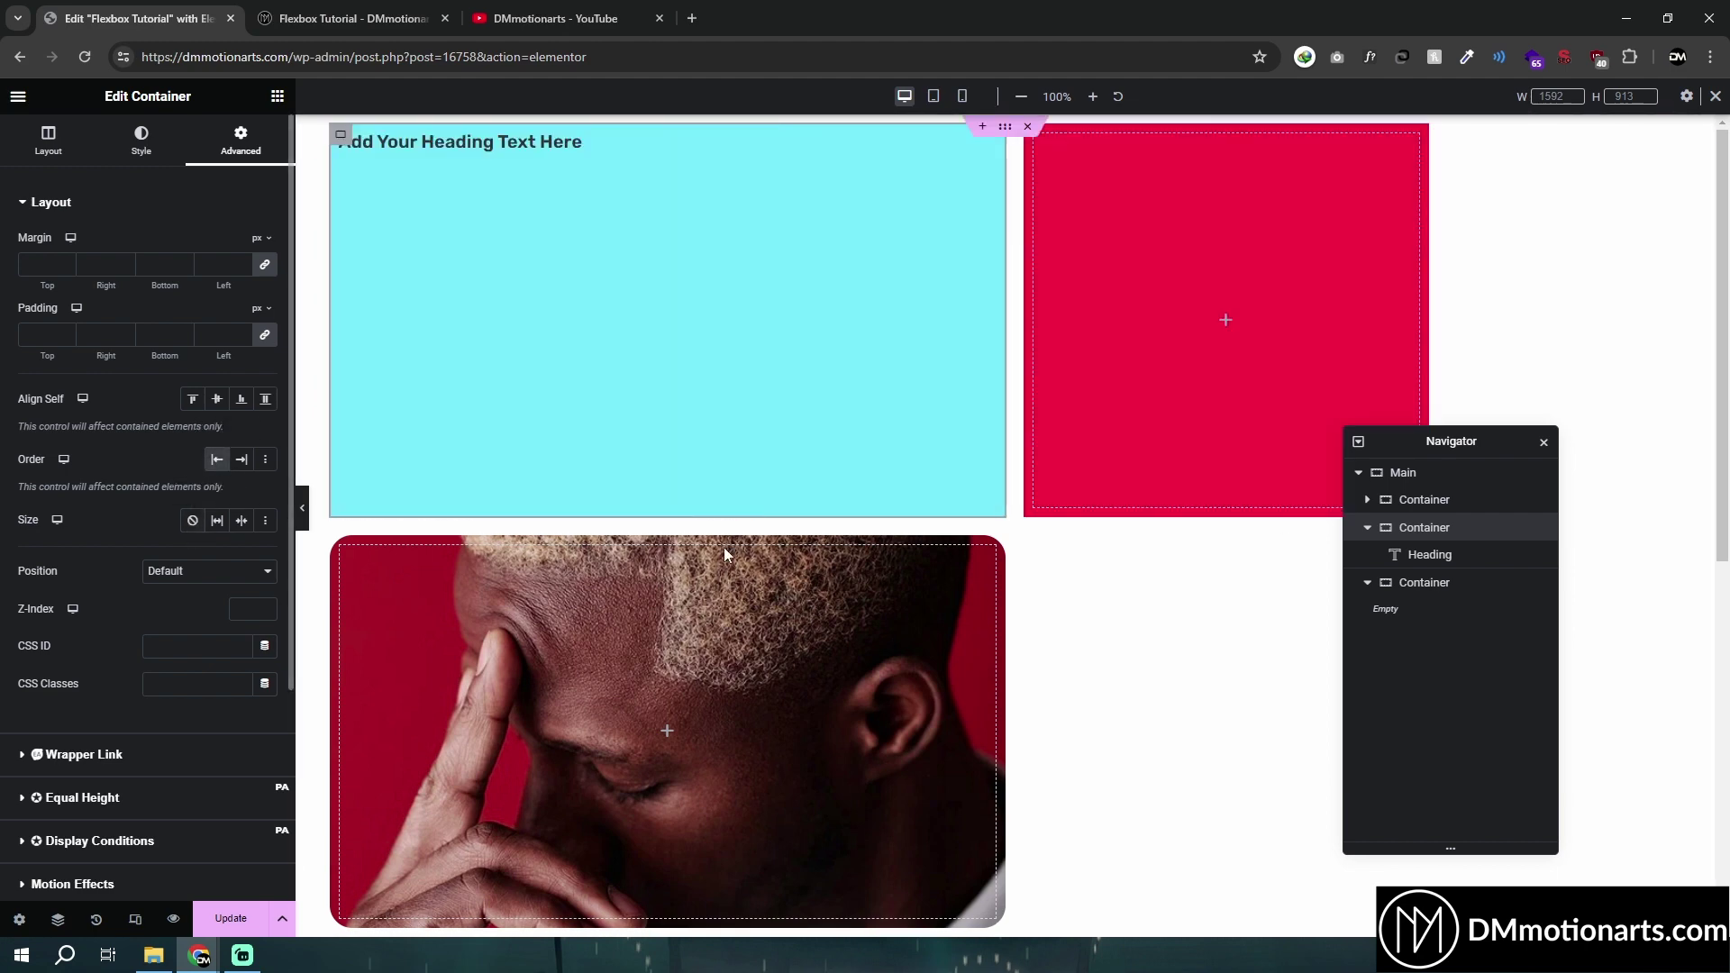
pyautogui.moveTo(1360, 537); pyautogui.dragTo(1436, 568)
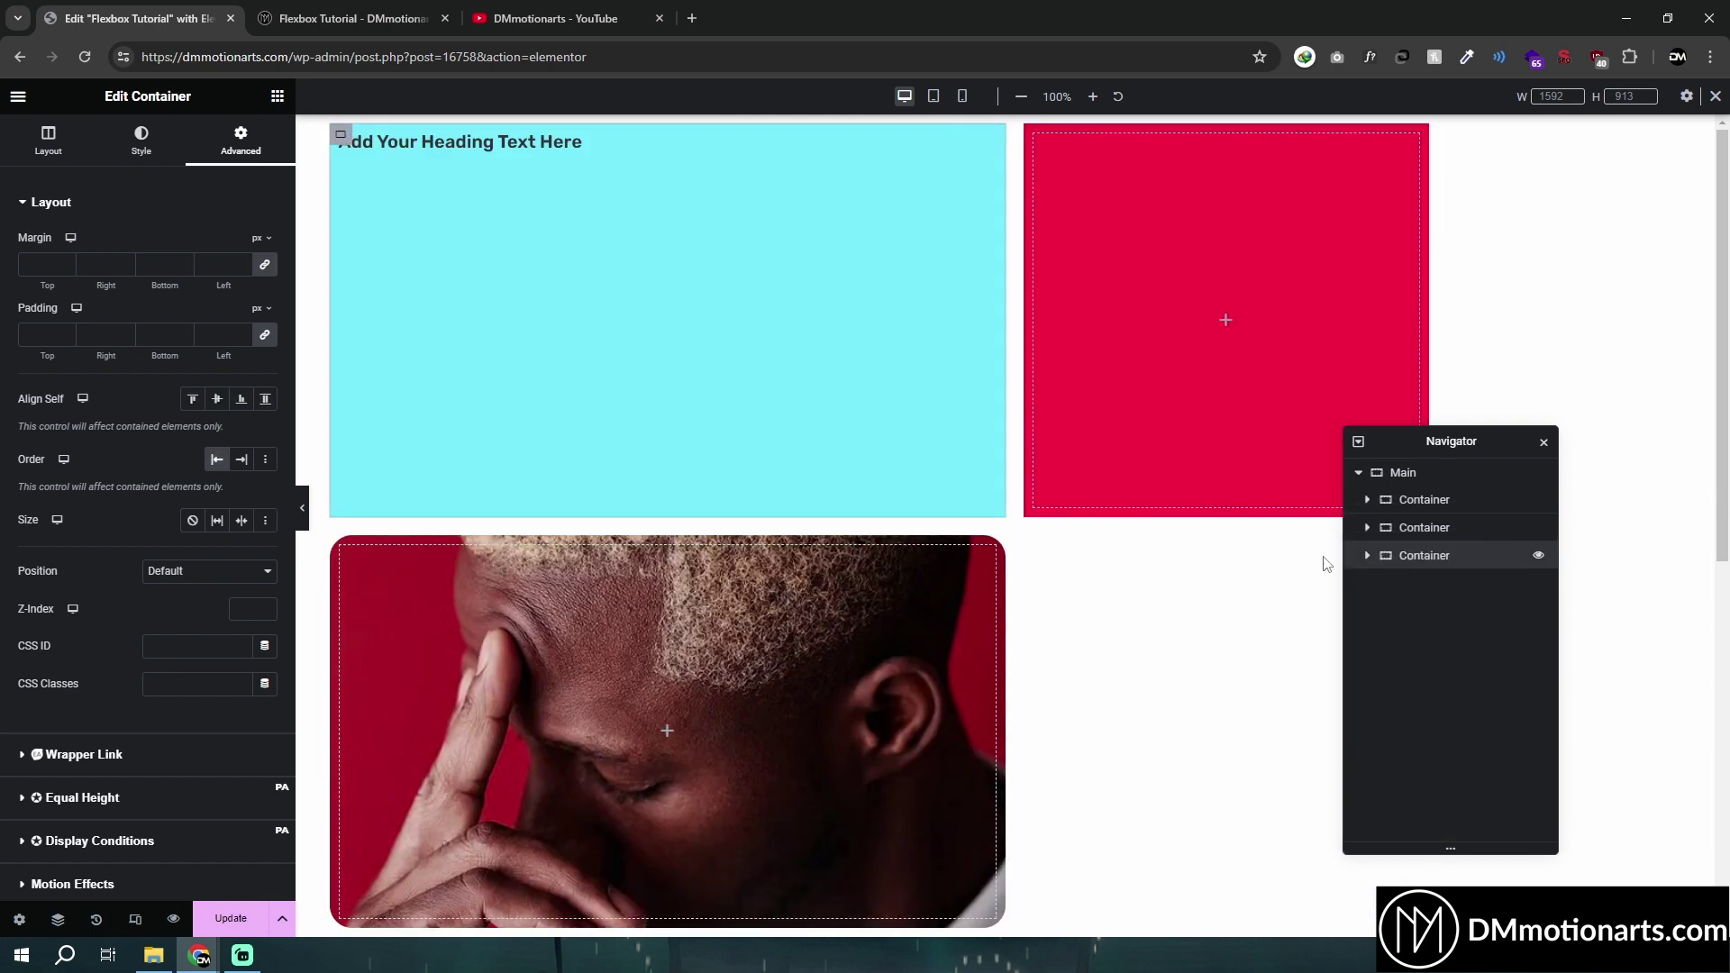
# Try the End order on the cyan container, and switch it to a custom order of 1
pyautogui.click(240, 461)
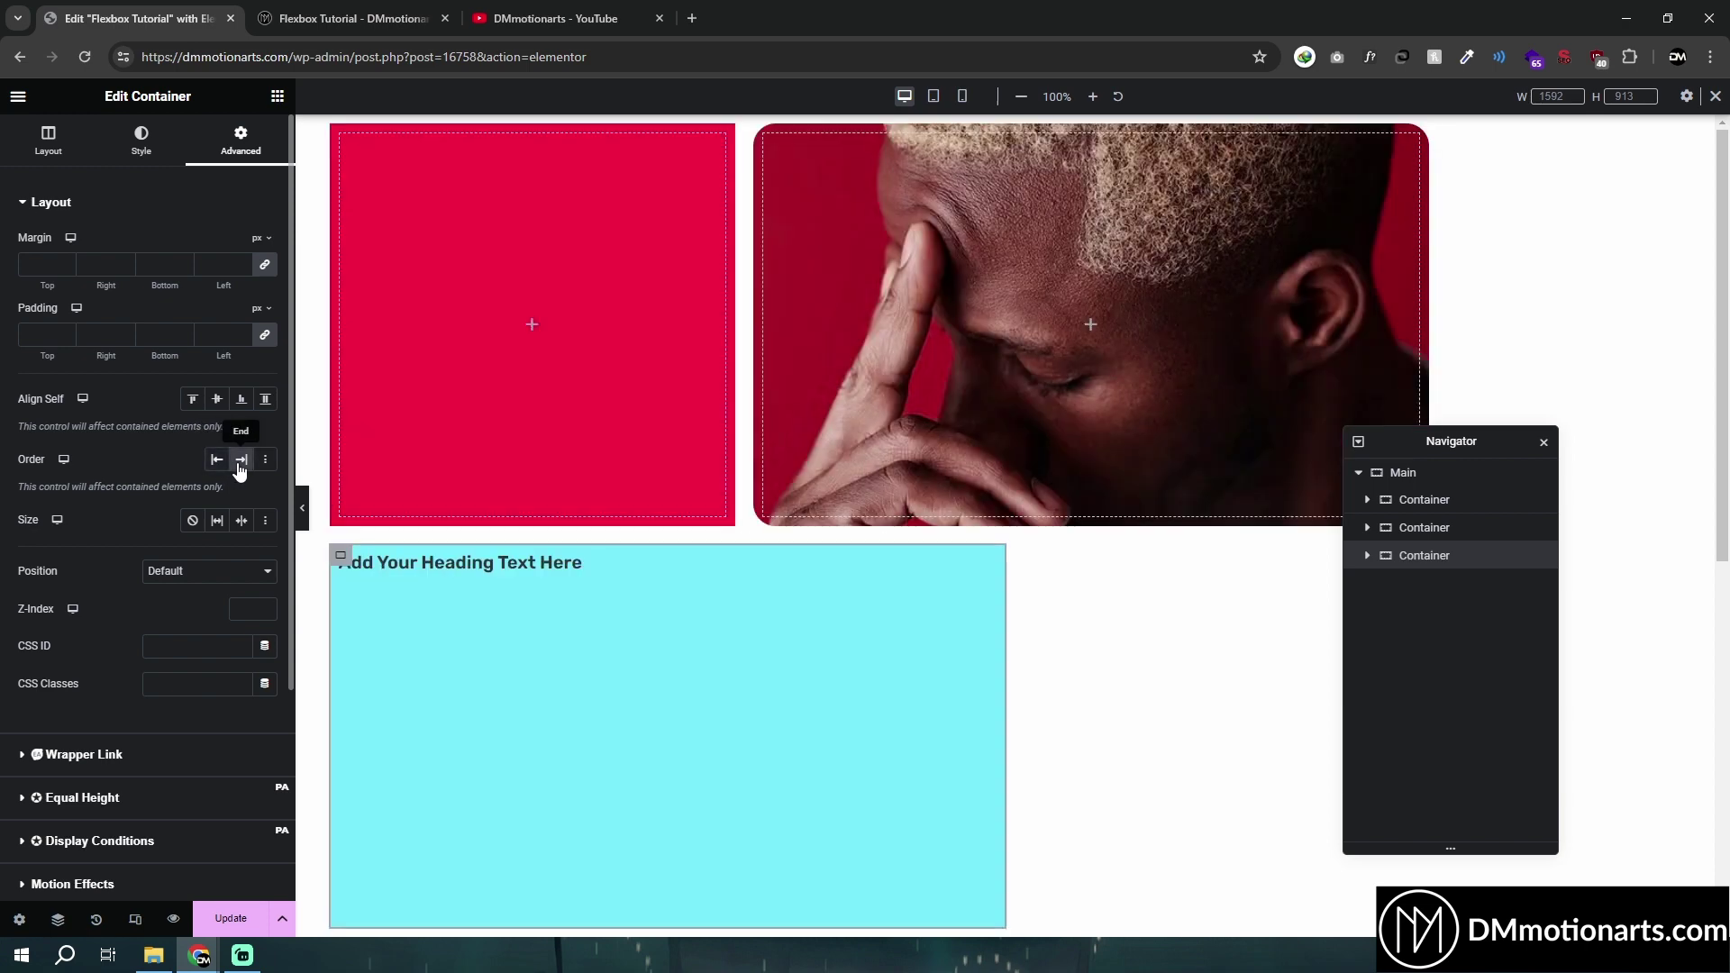
pyautogui.click(265, 460)
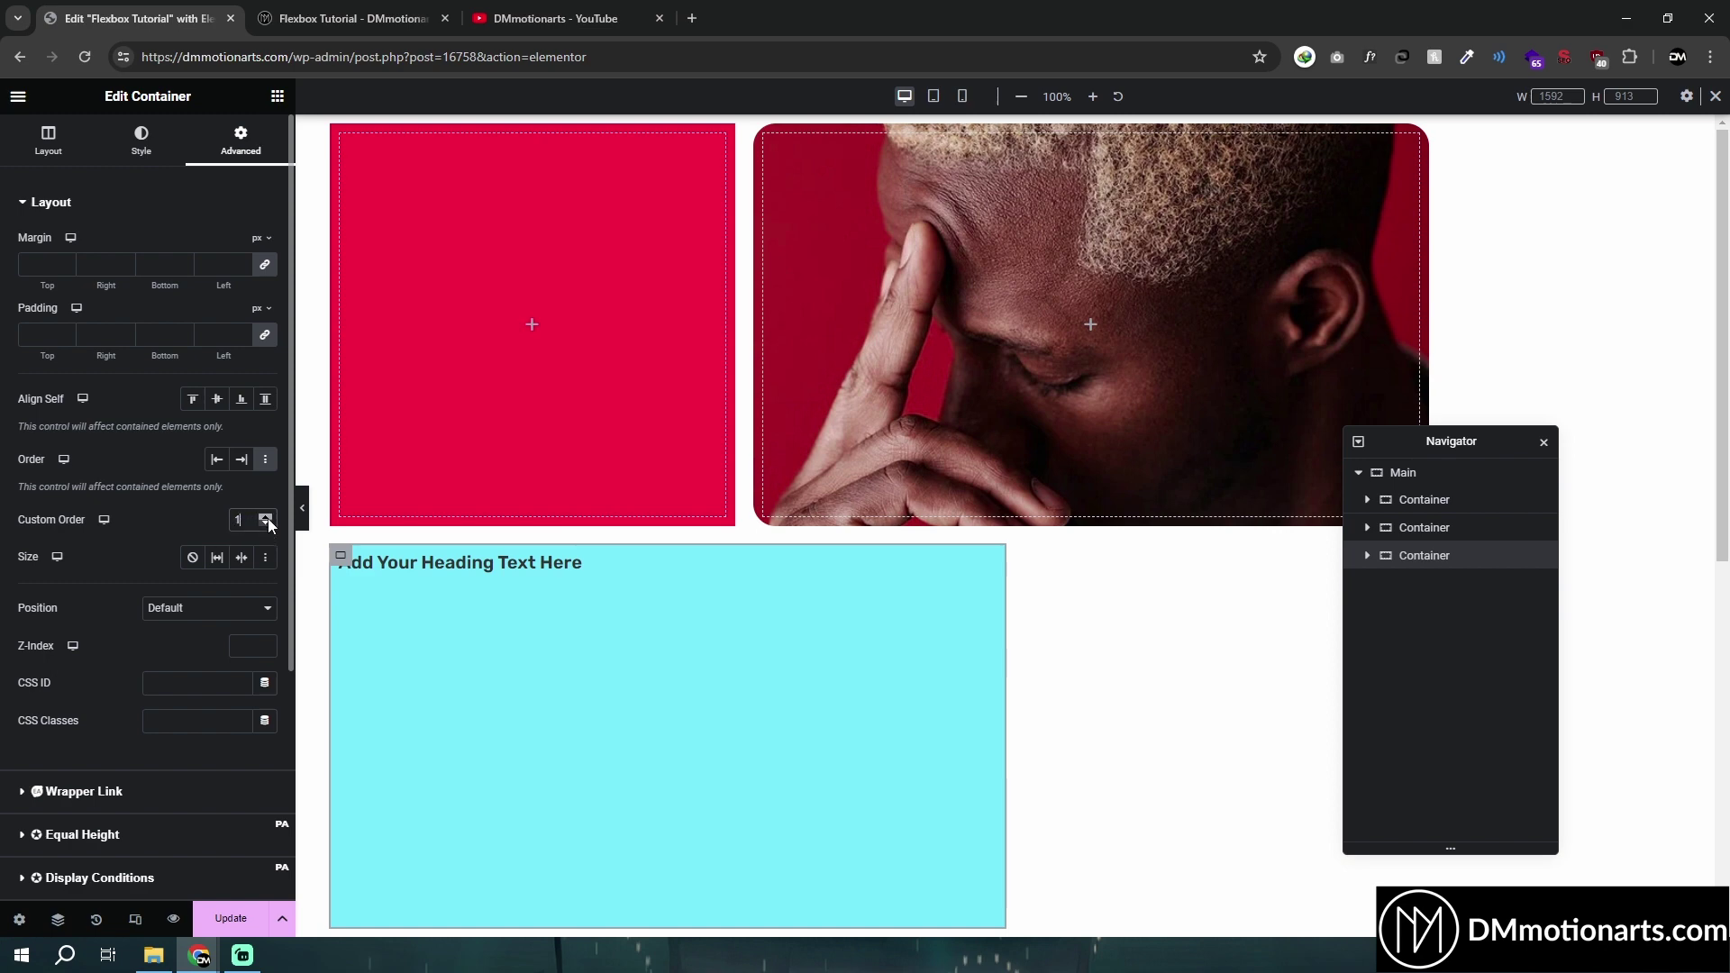
pyautogui.click(268, 520)
pyautogui.click(268, 520)
pyautogui.click(268, 520)
pyautogui.press('BackSpace')
pyautogui.write('1')
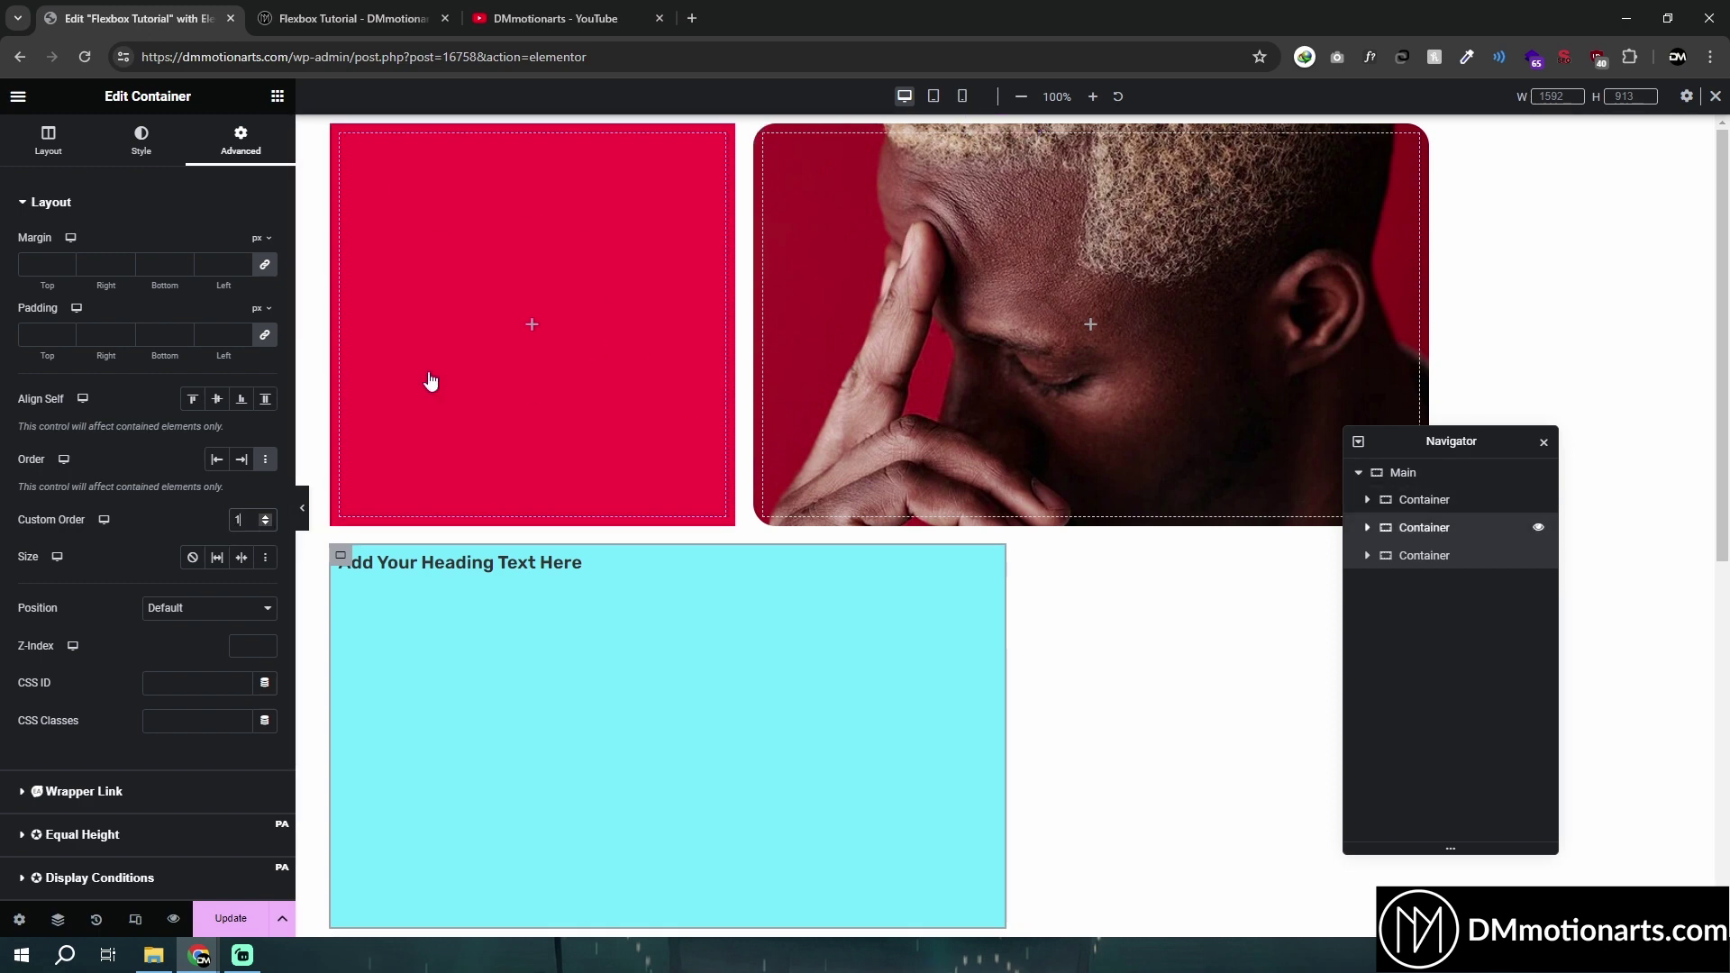
# Switch the image container's order setting to Custom
pyautogui.click(793, 378)
pyautogui.scroll(5, 145, 271)
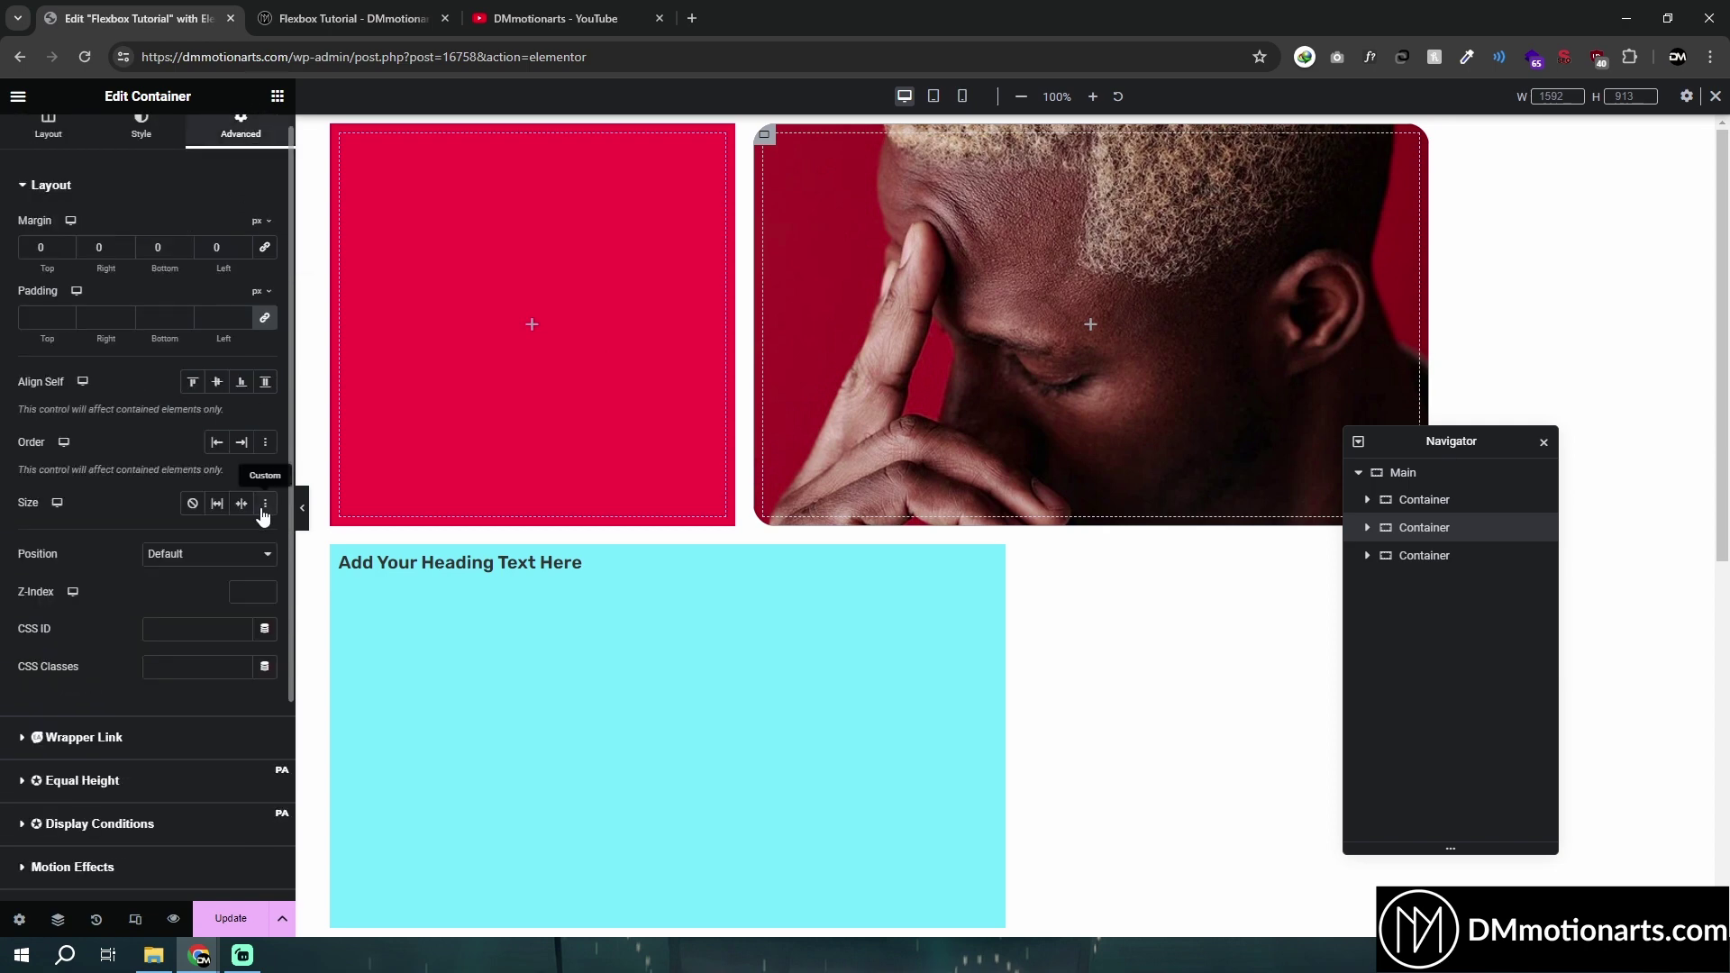
pyautogui.click(267, 446)
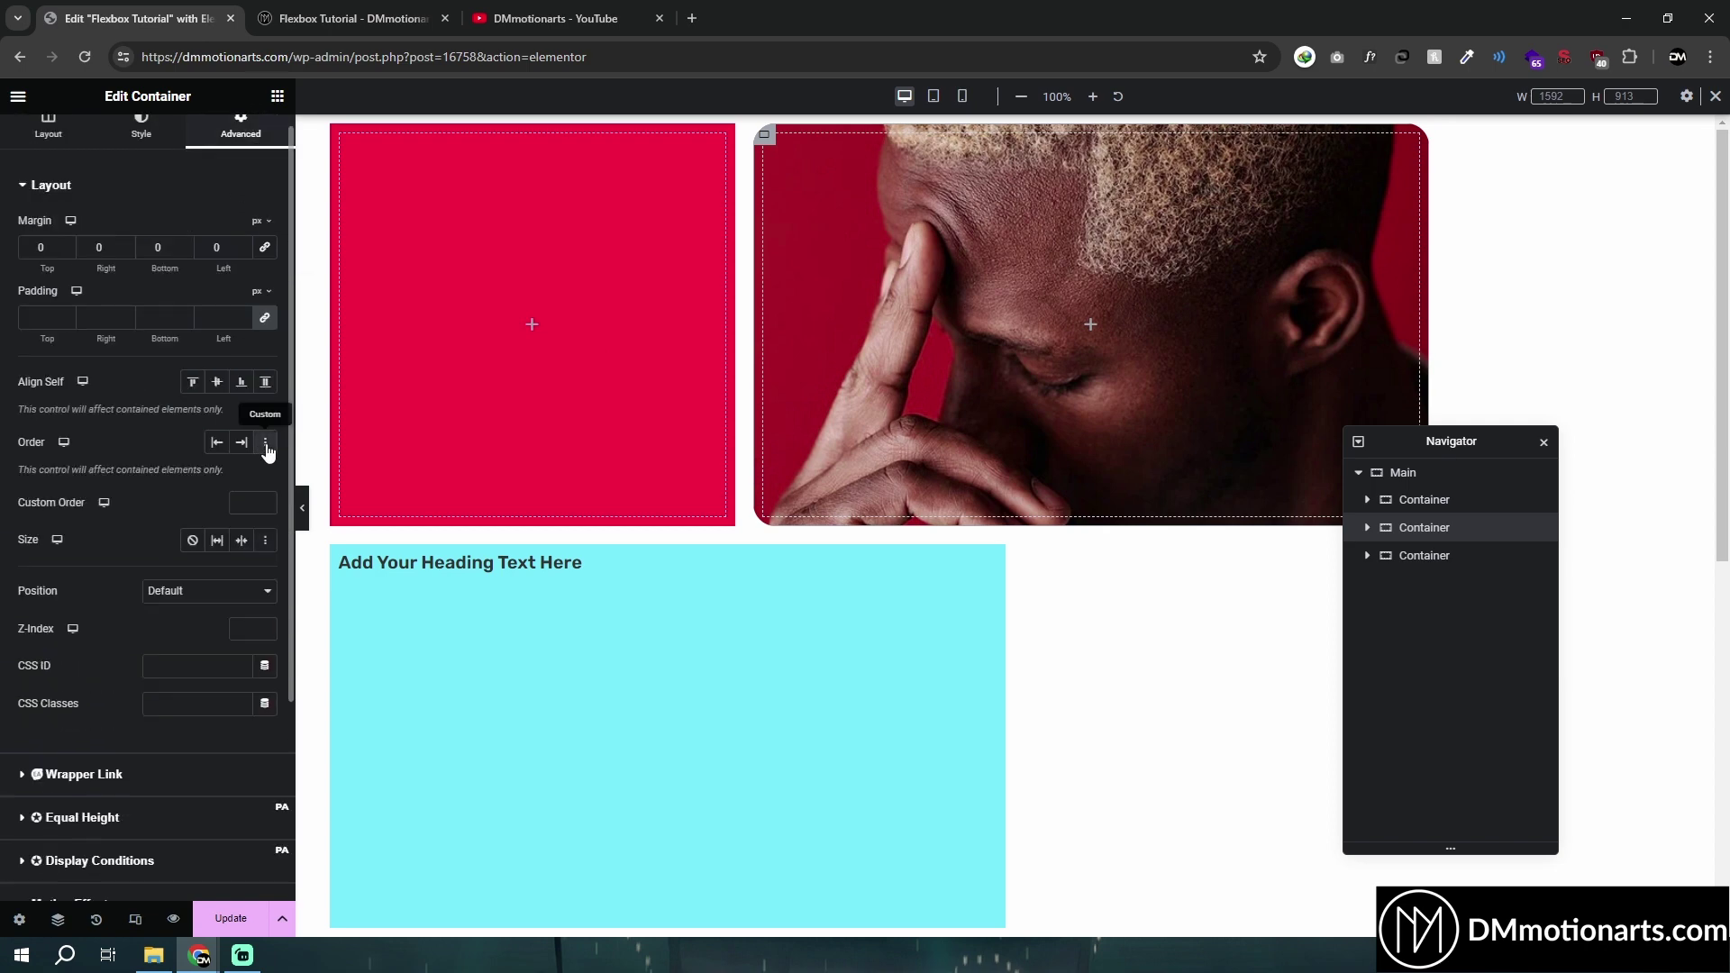
# Try a custom order of 2 and the Start and End orders on the cyan container, and clear its order
pyautogui.click(1449, 556)
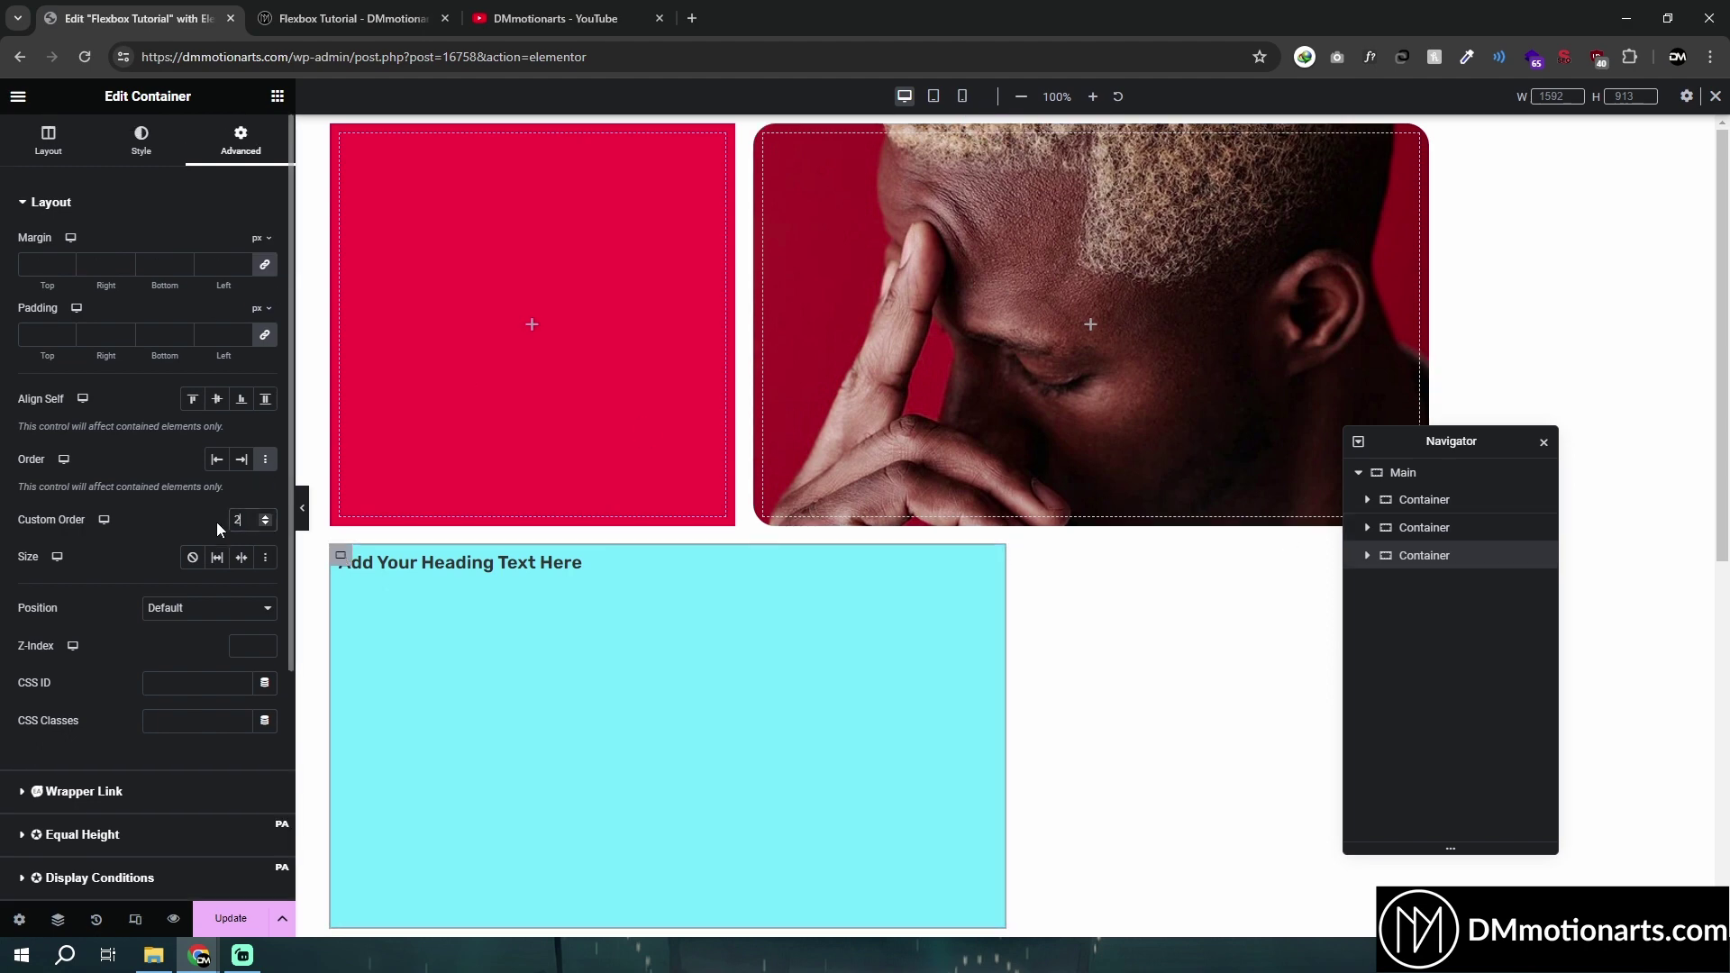
pyautogui.click(241, 459)
pyautogui.click(216, 460)
pyautogui.hotkey('ctrl', 'z')
pyautogui.click(216, 461)
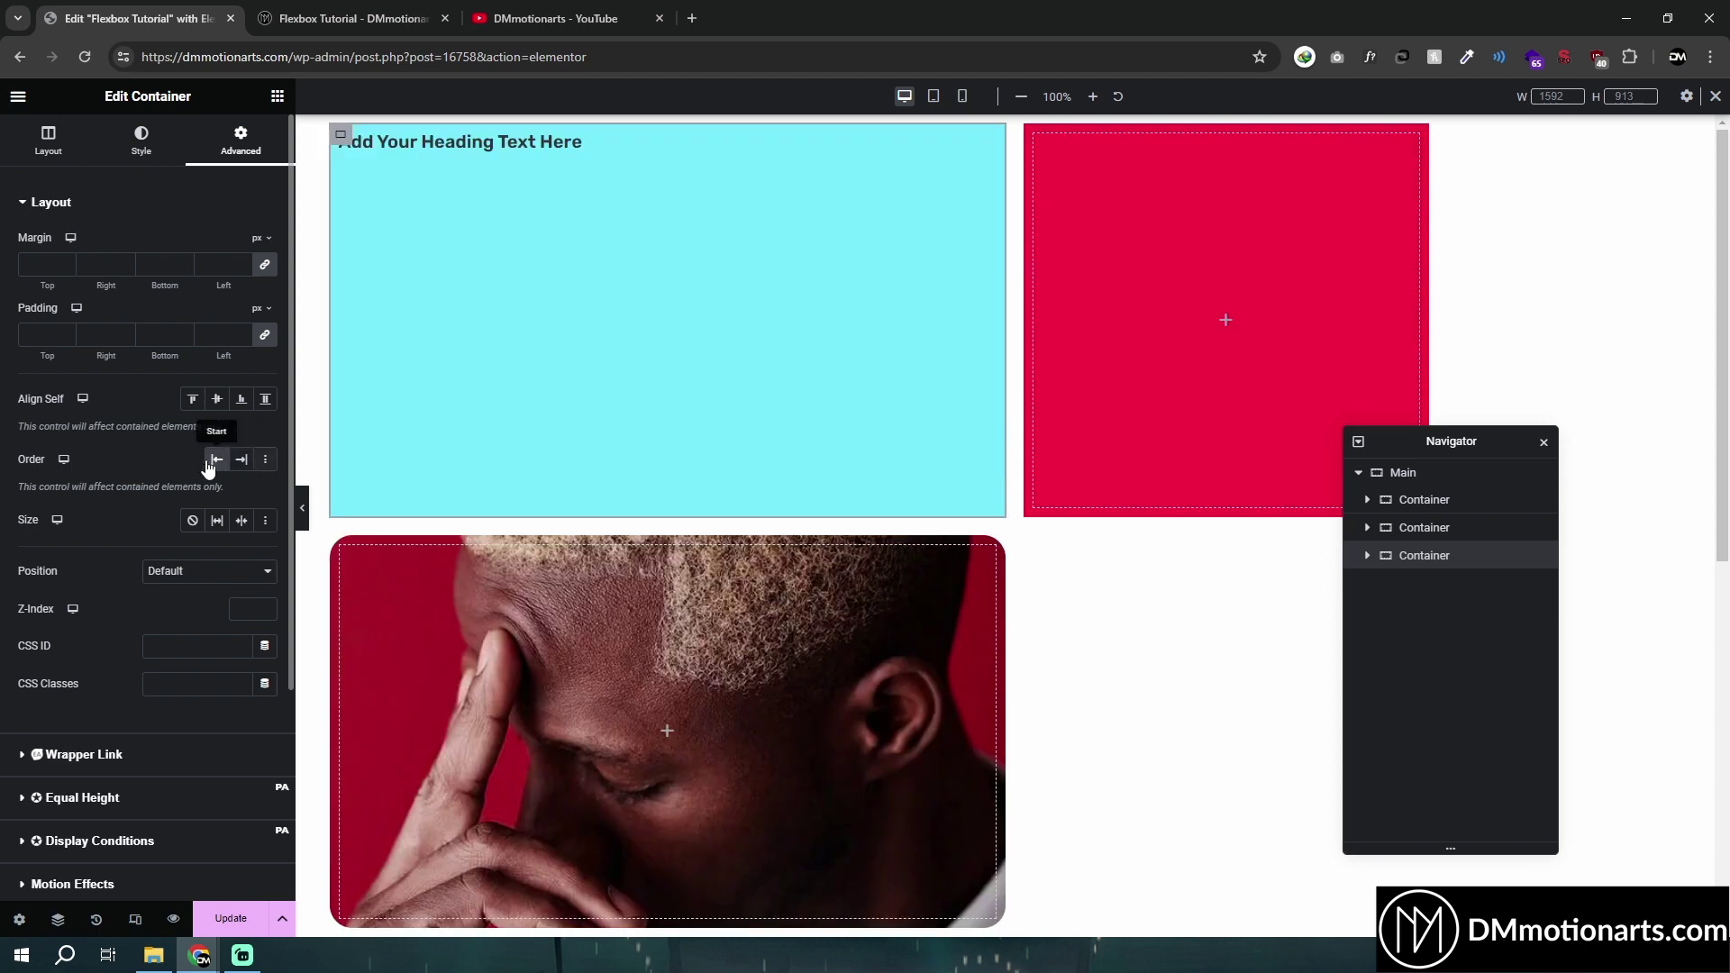
pyautogui.click(242, 460)
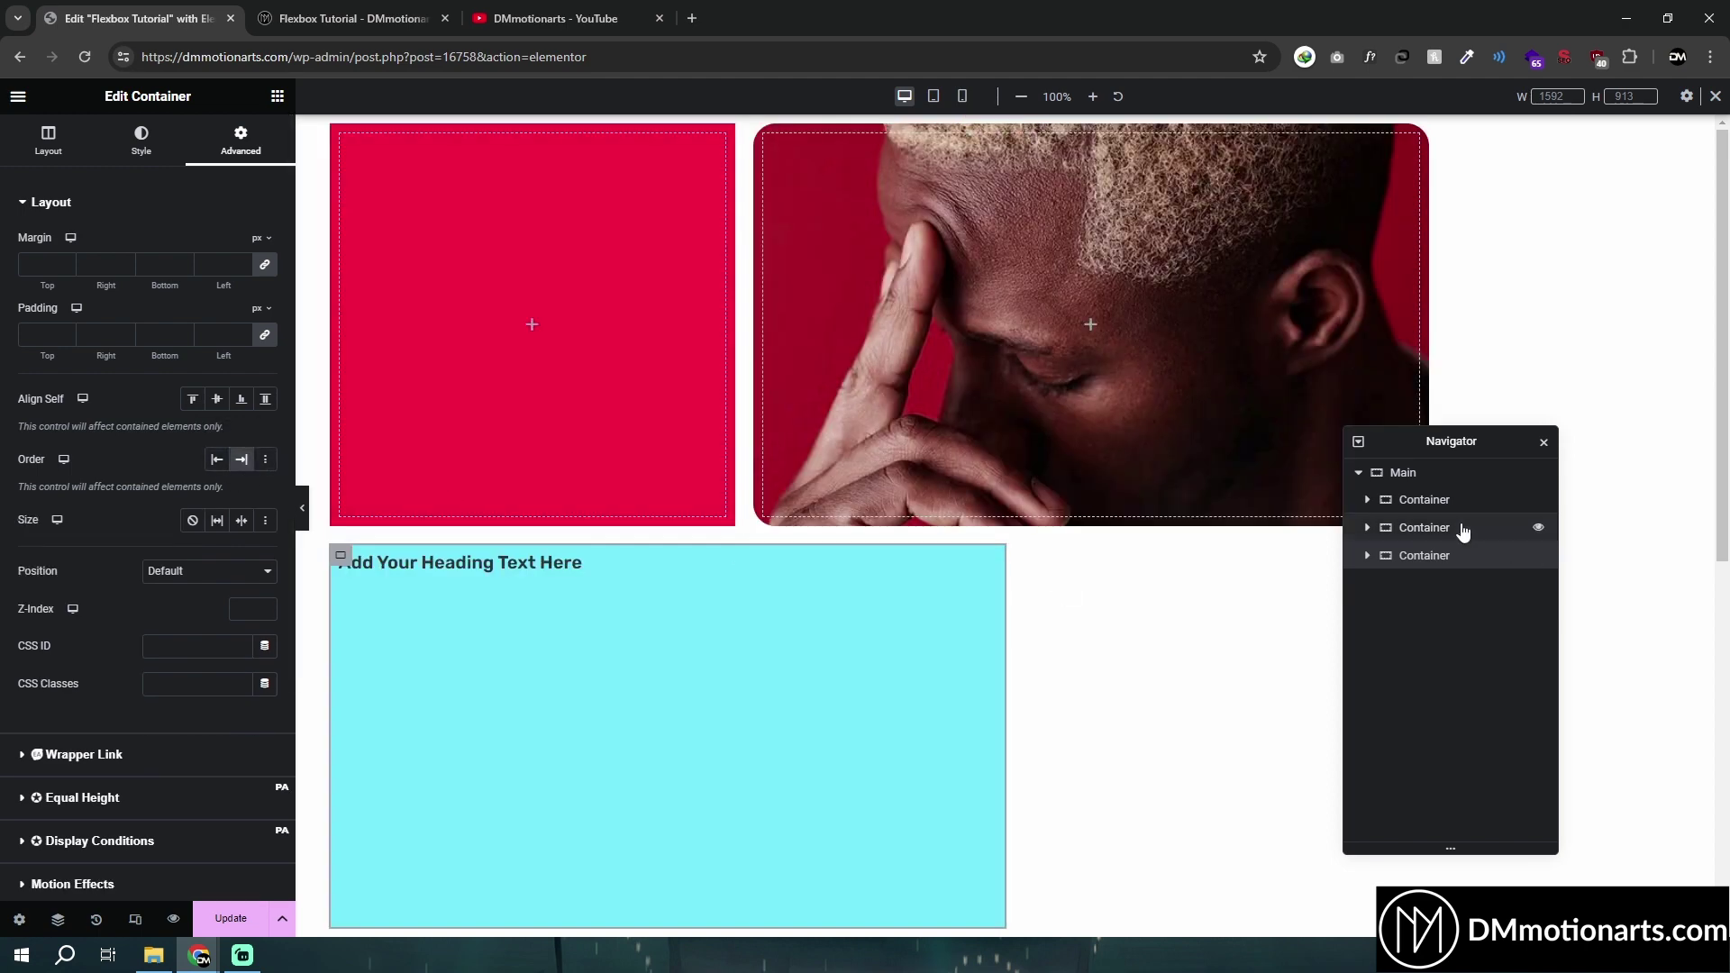
pyautogui.click(238, 461)
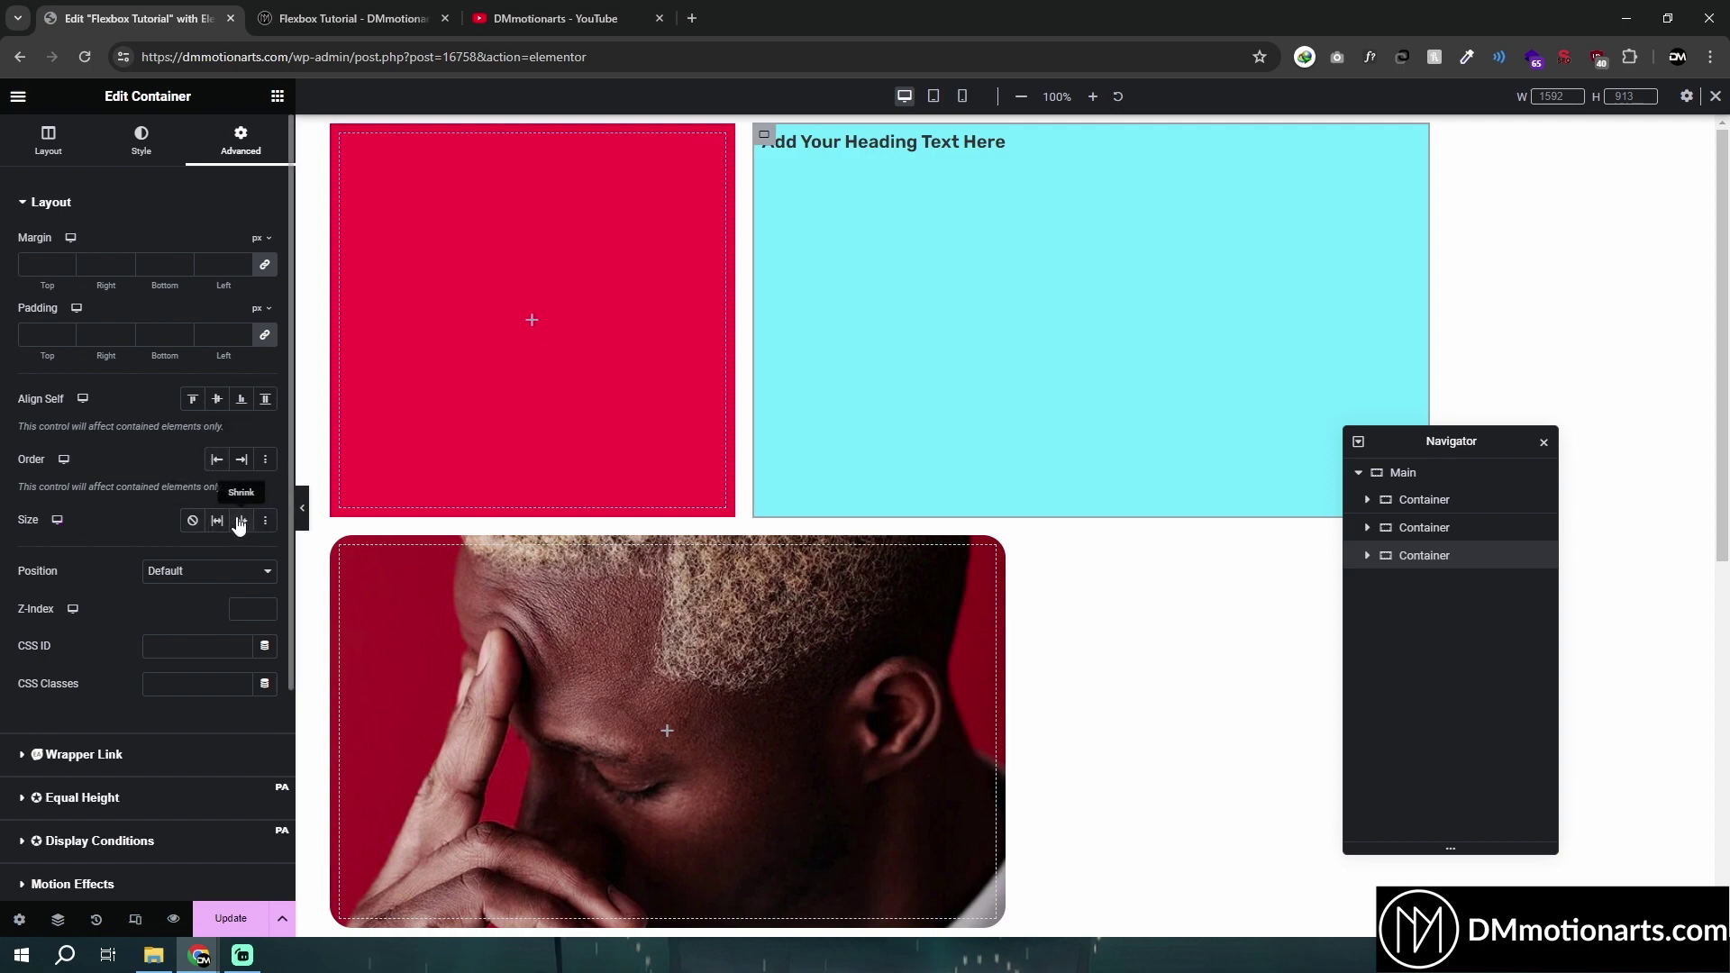
# Switch to the DMmotionarts YouTube tab, browse the channel's videos, and return to the Elementor editor
pyautogui.click(556, 18)
pyautogui.scroll(-20, 1636, 492)
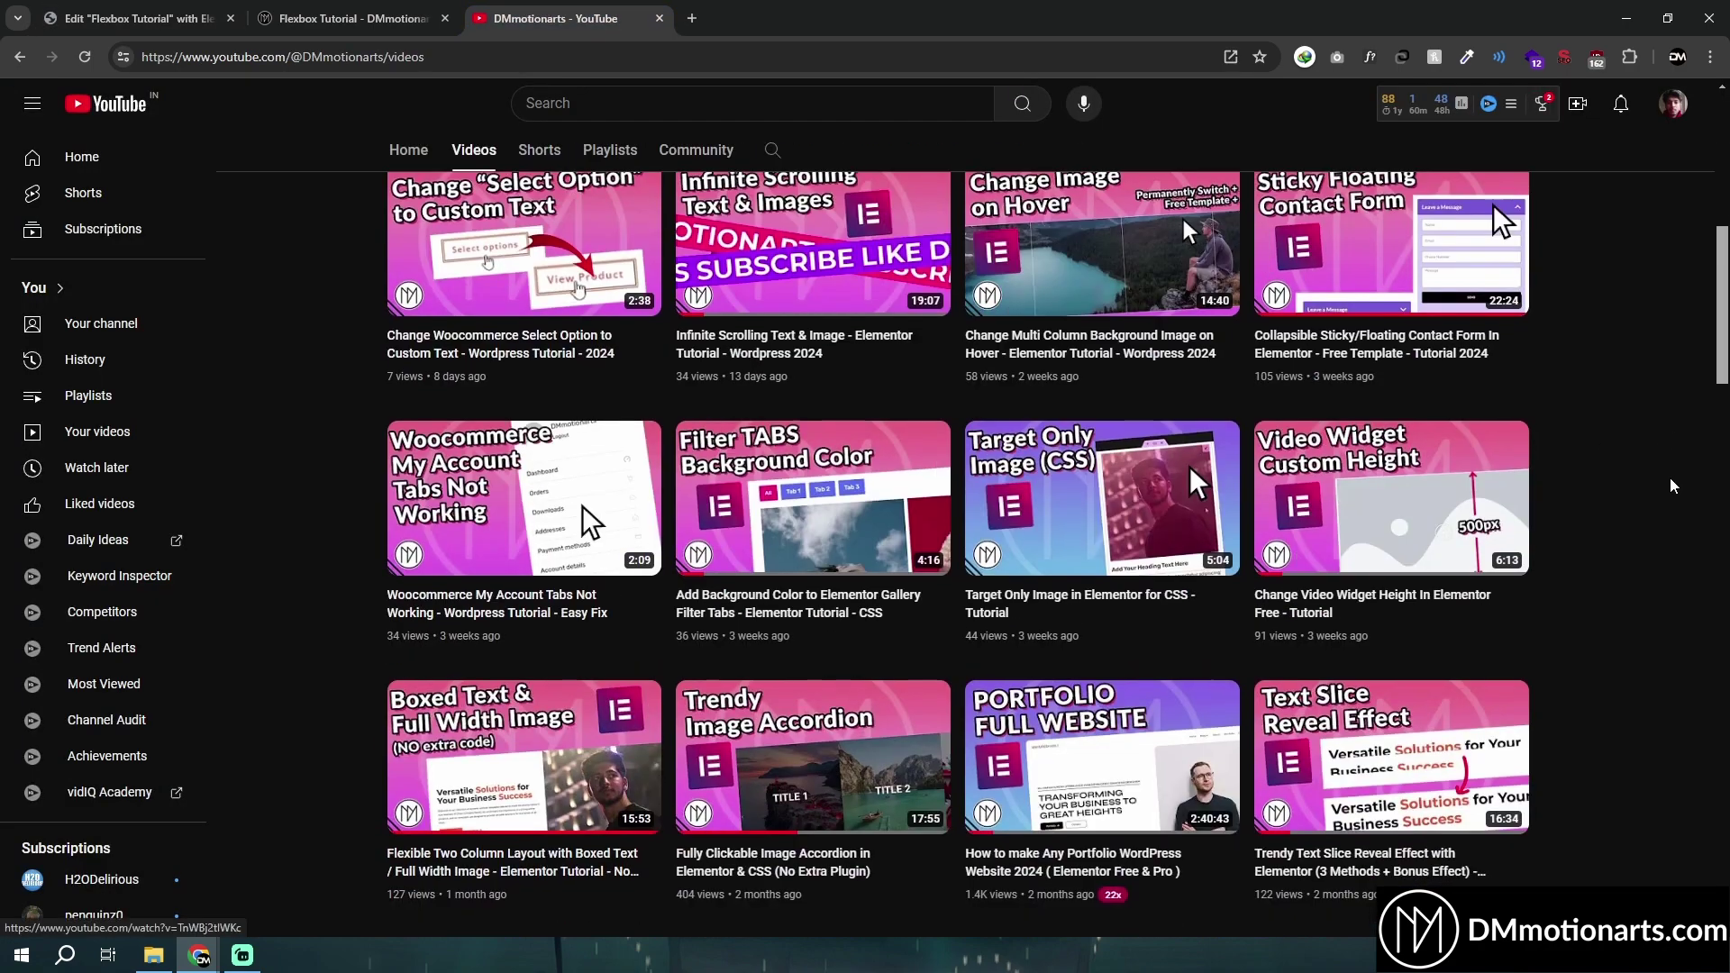
pyautogui.scroll(-5, 1636, 492)
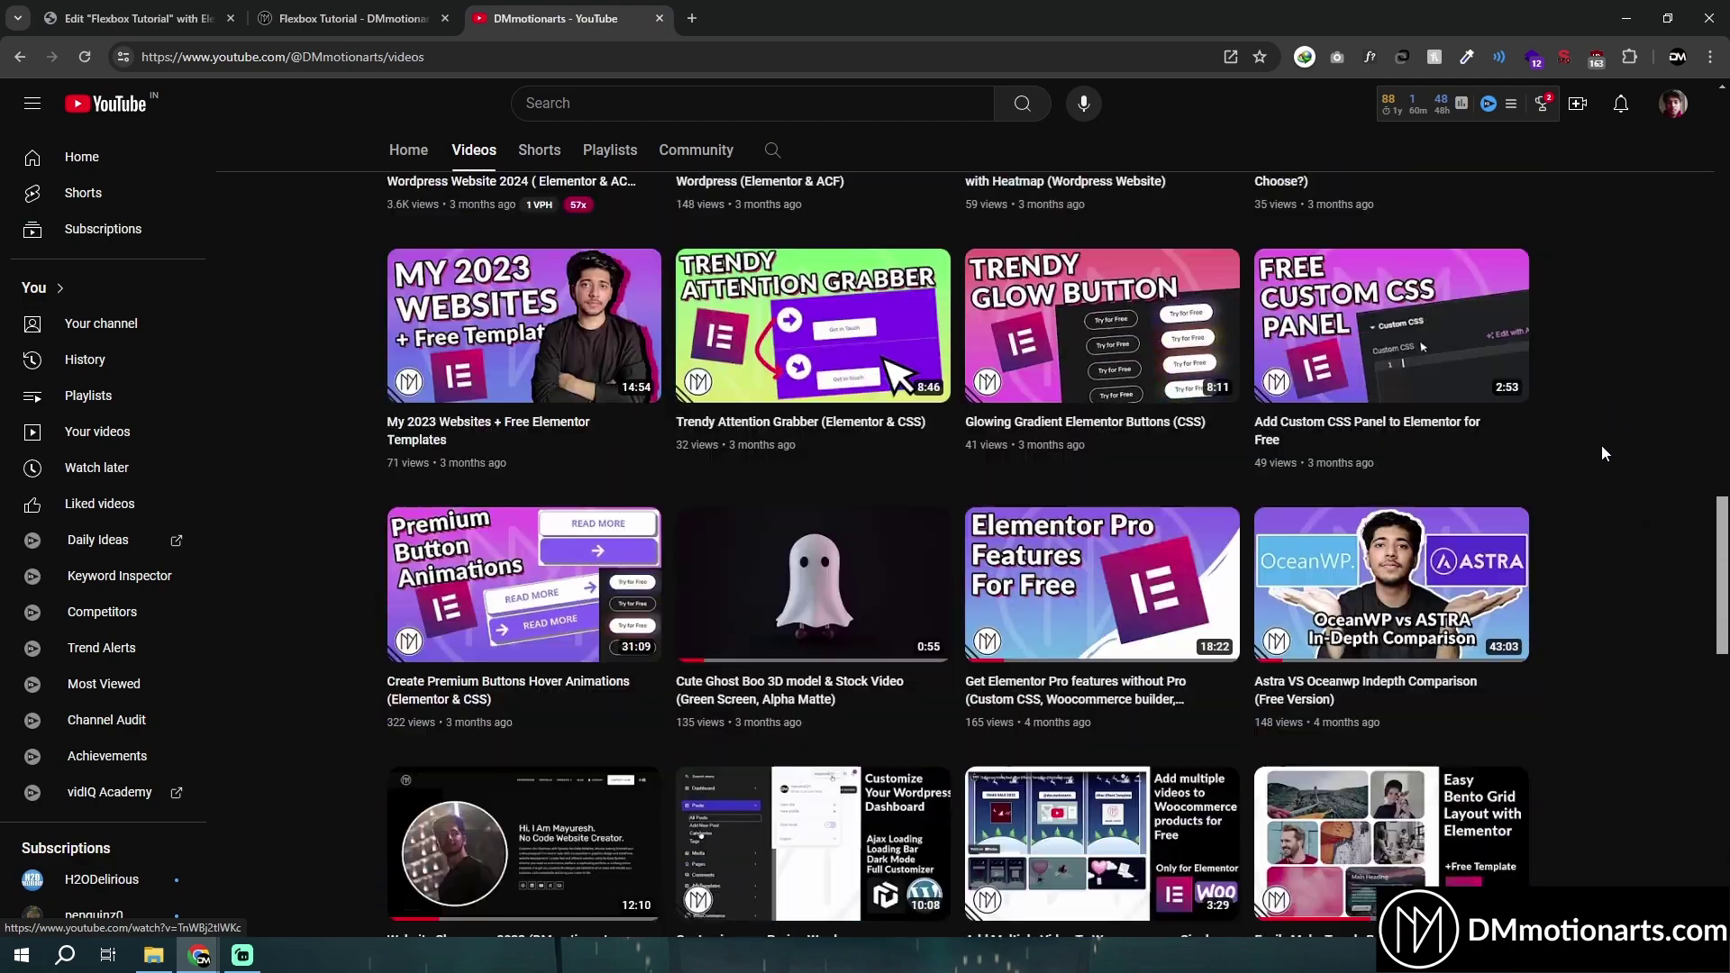
pyautogui.click(233, 11)
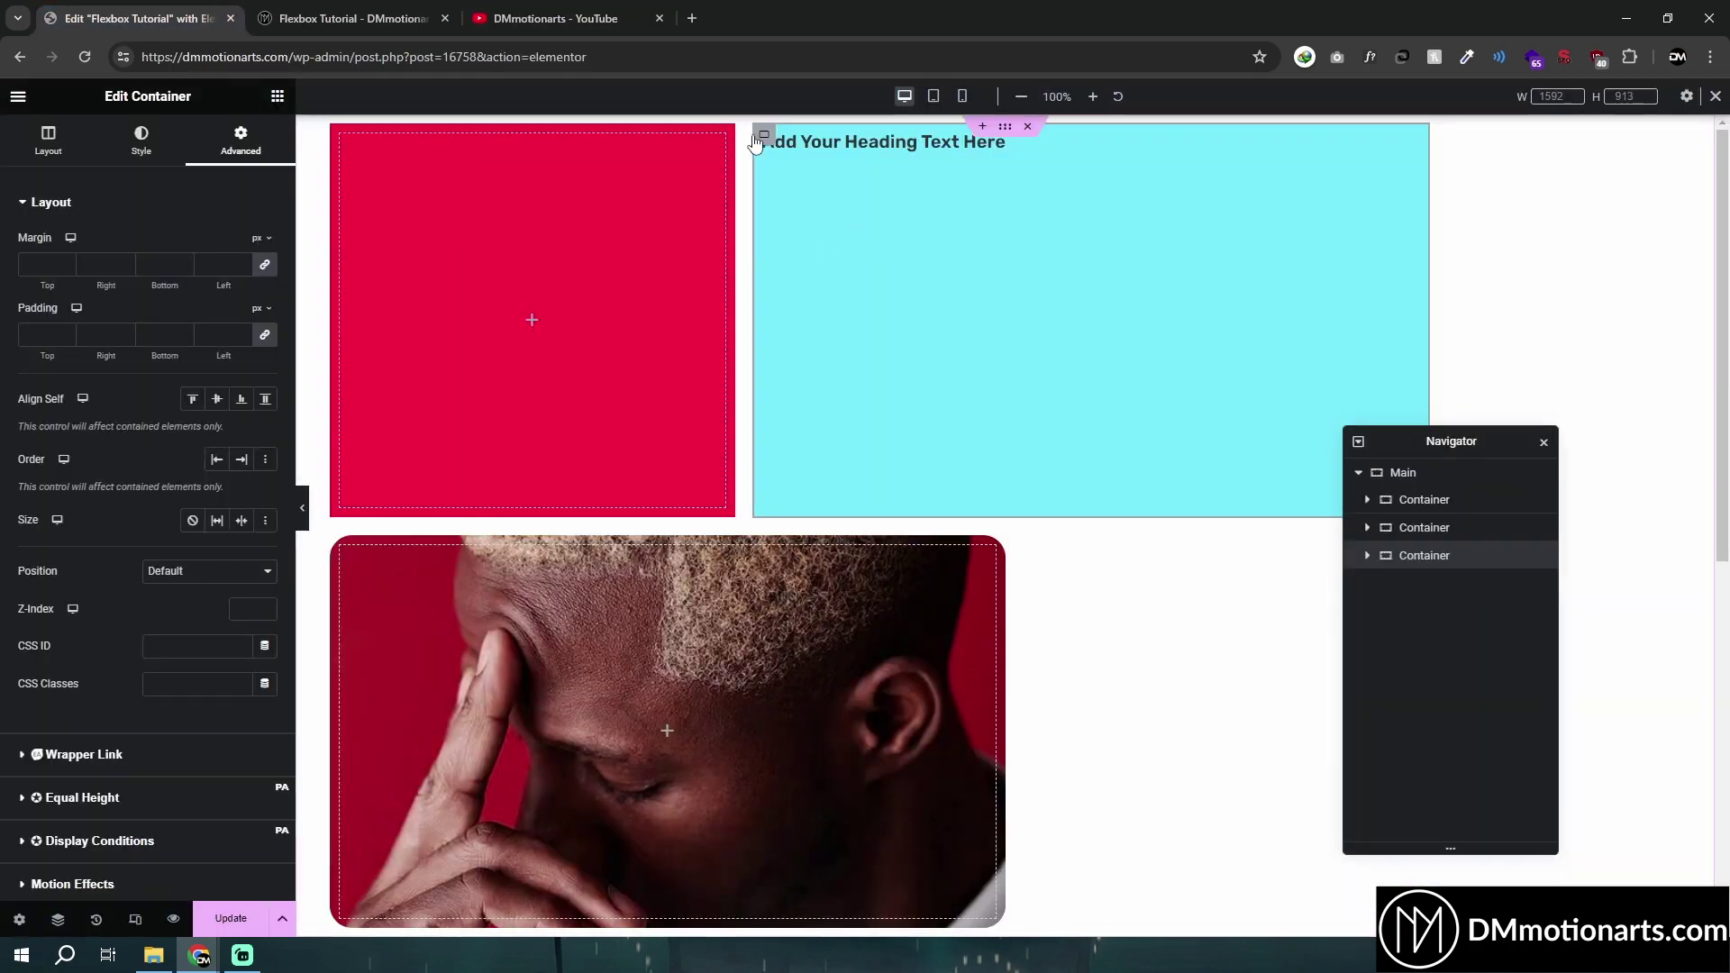
# Compare the layout width settings of the red and cyan containers
pyautogui.click(348, 141)
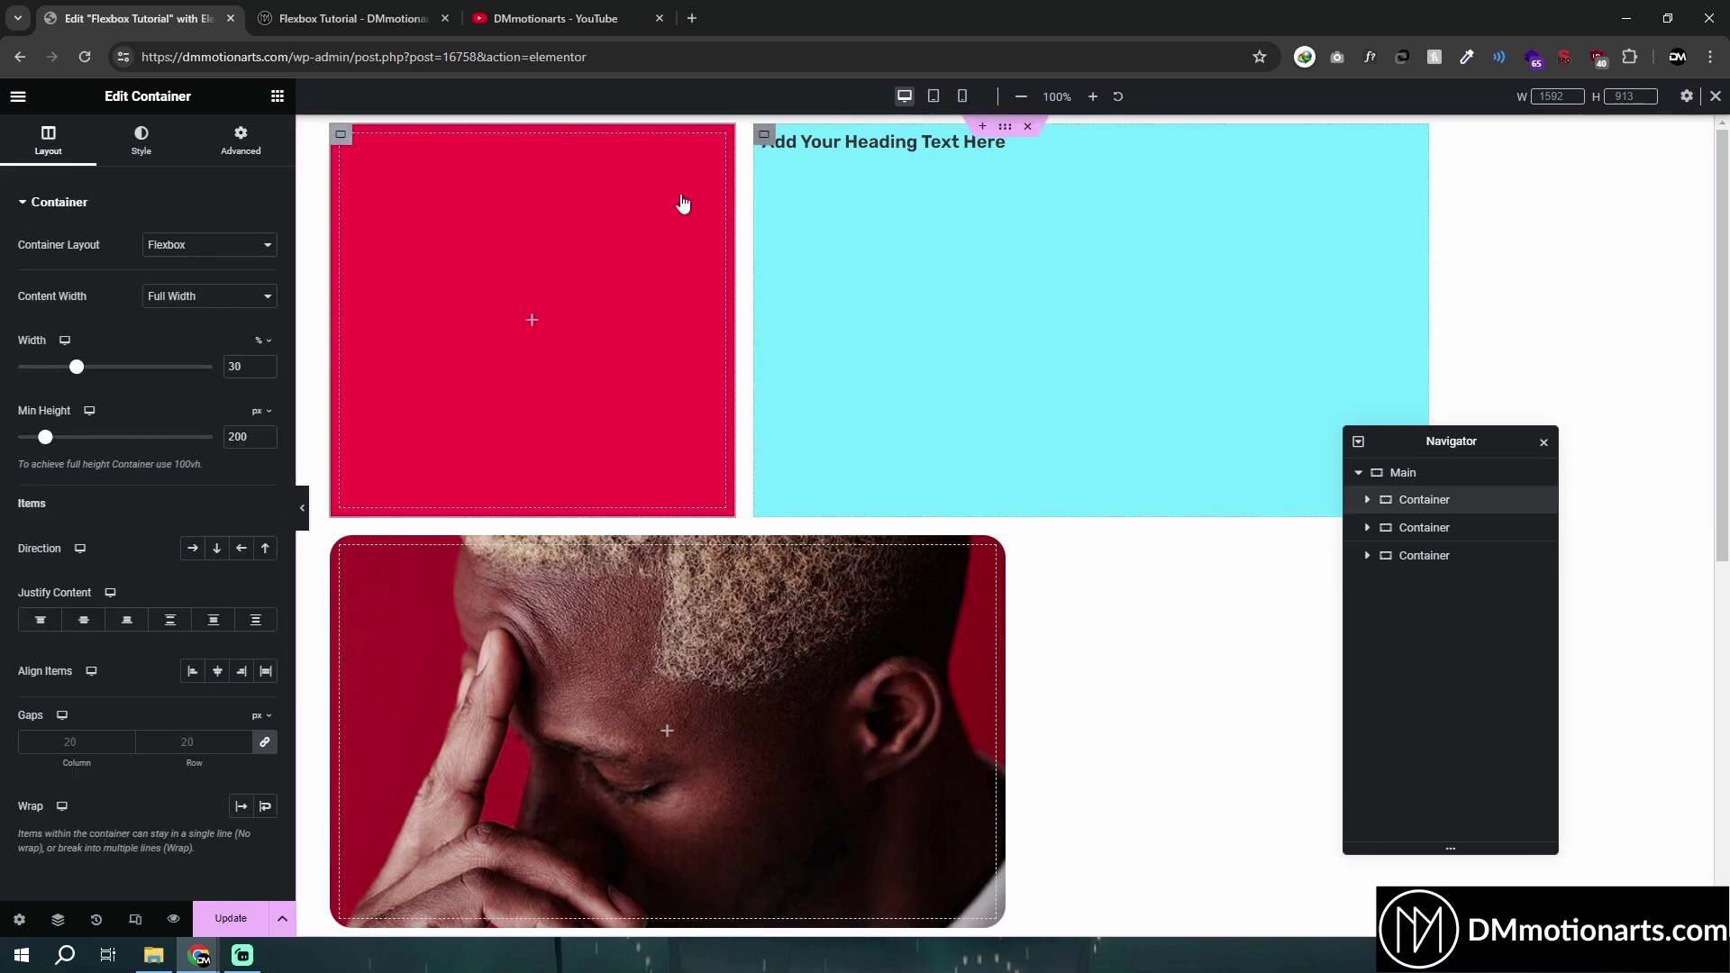
pyautogui.click(505, 595)
pyautogui.click(47, 141)
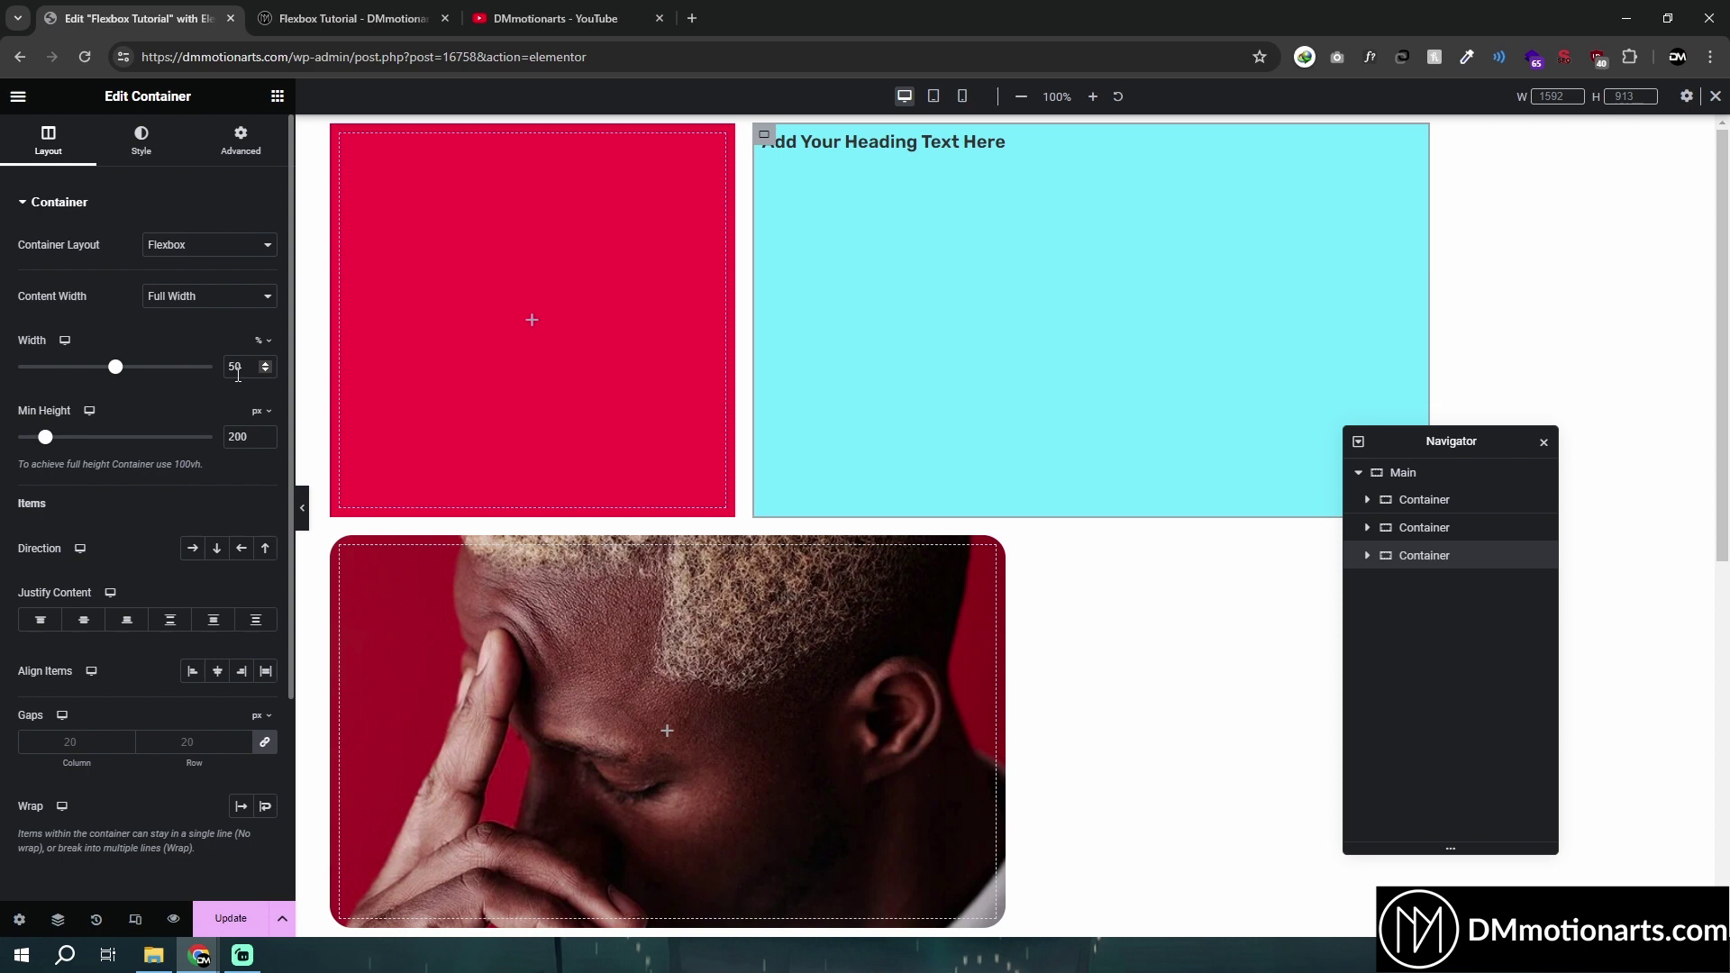
pyautogui.click(340, 149)
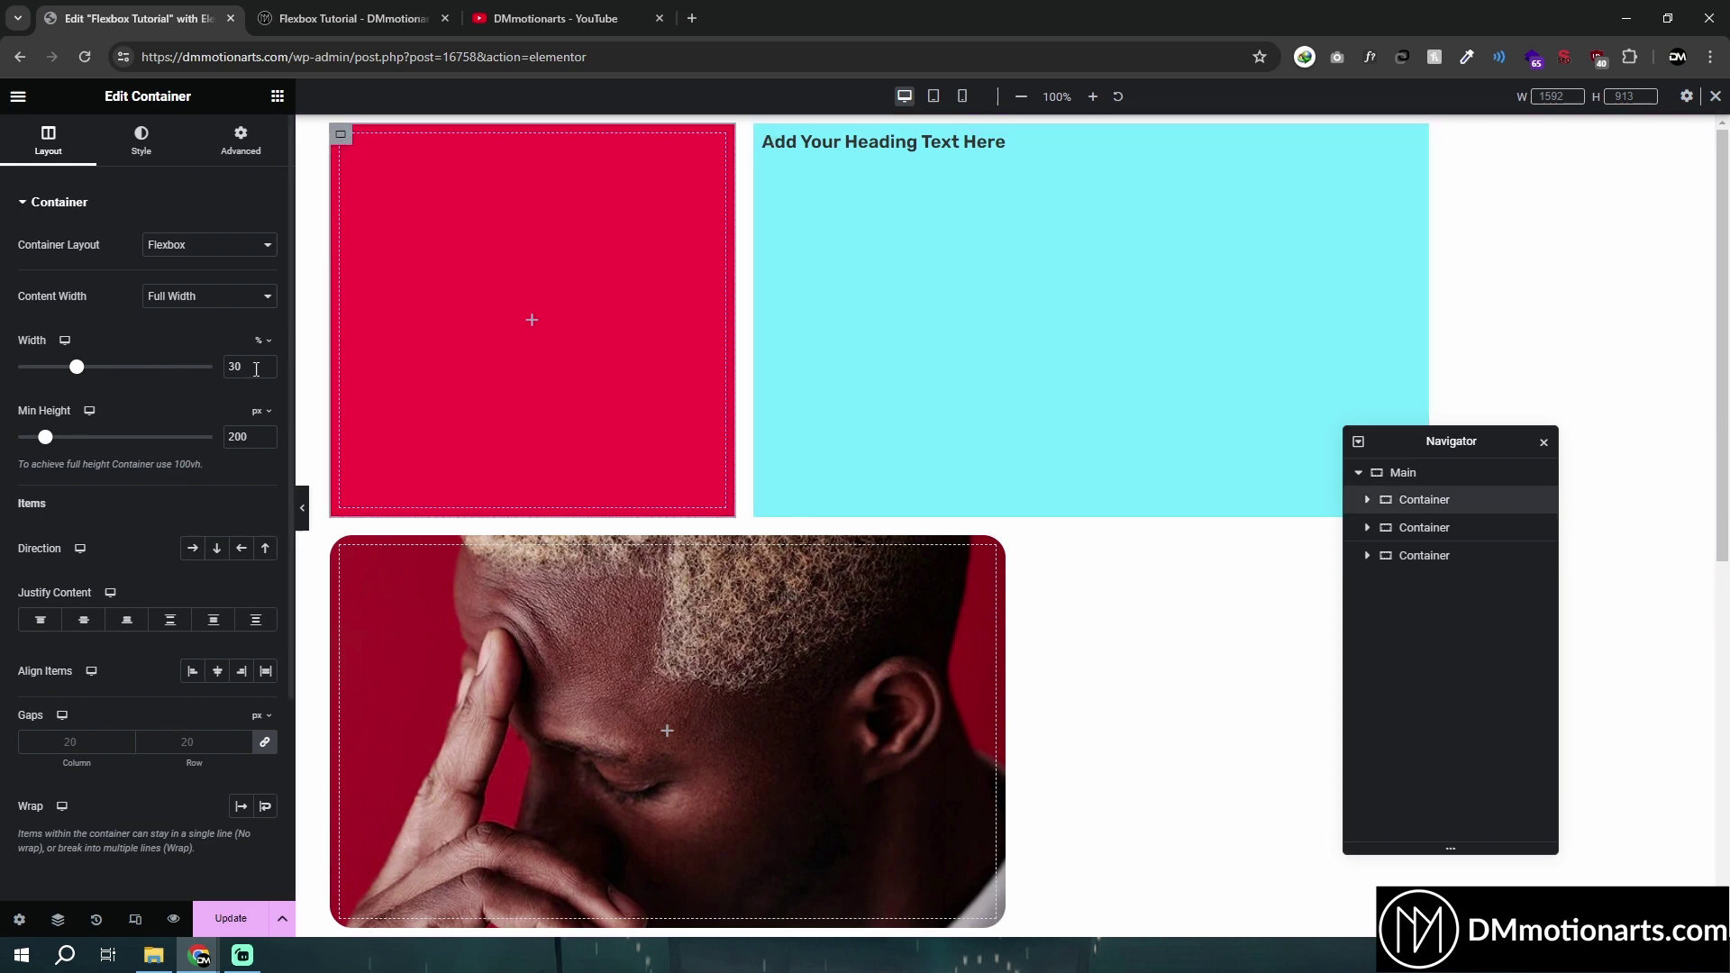
# Try the Grow size on the cyan container
pyautogui.click(762, 137)
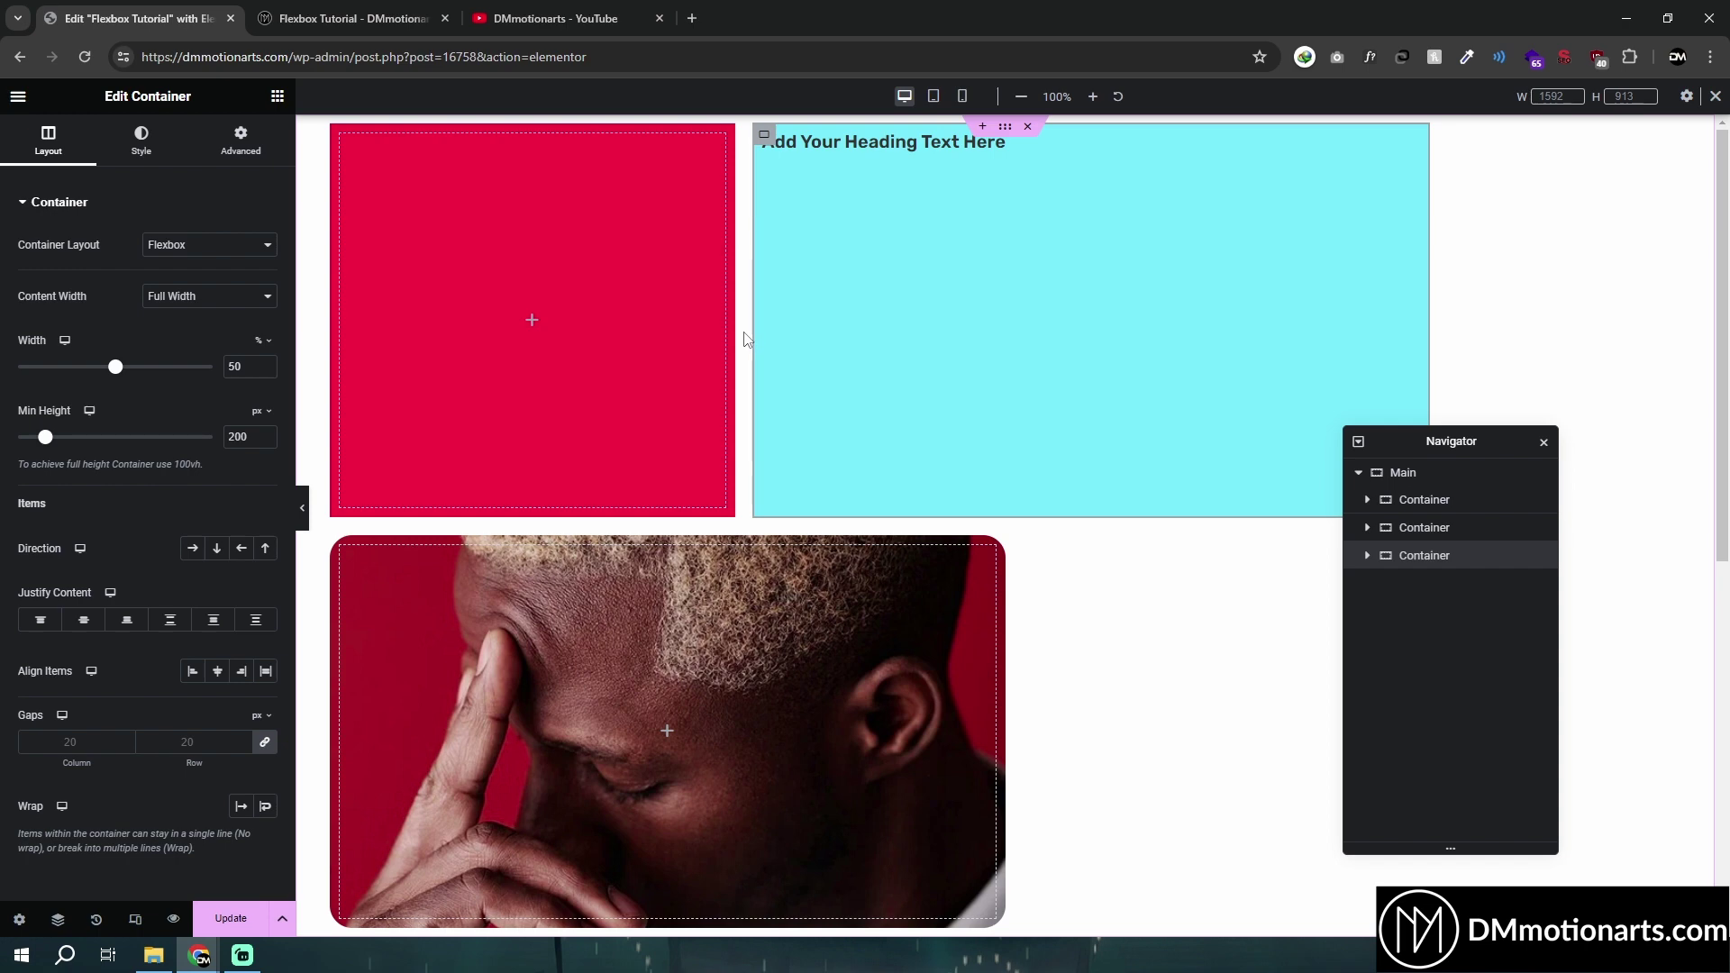
pyautogui.click(240, 142)
pyautogui.click(217, 520)
pyautogui.click(217, 521)
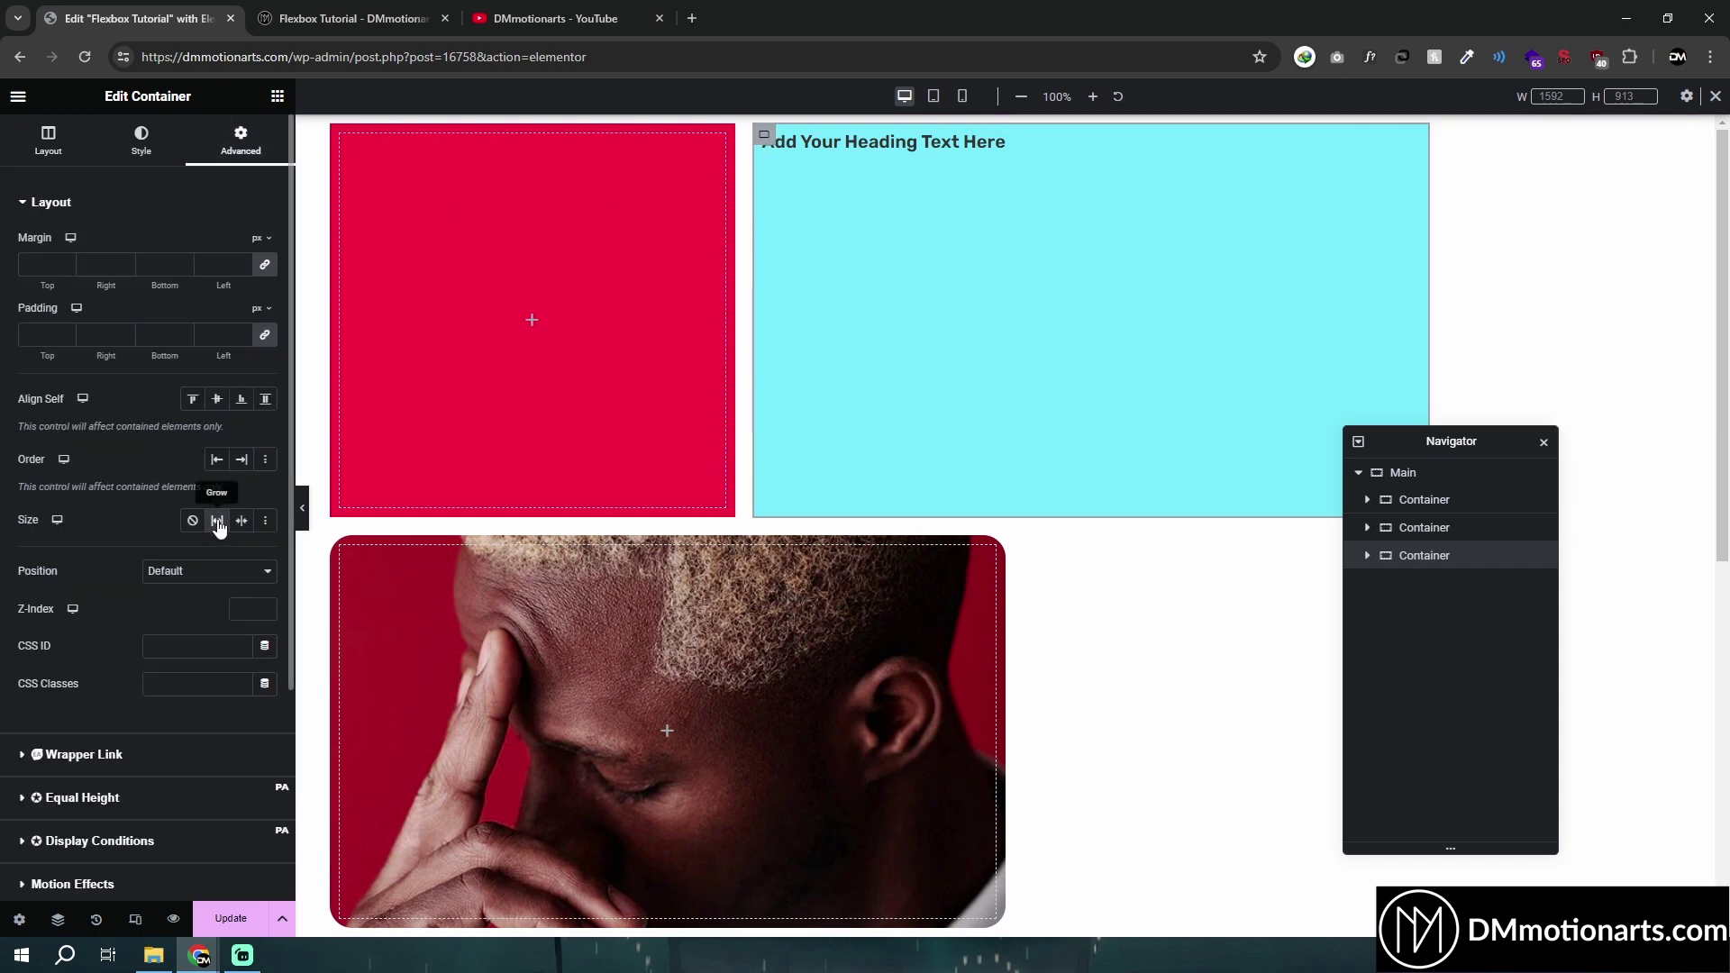
pyautogui.click(217, 521)
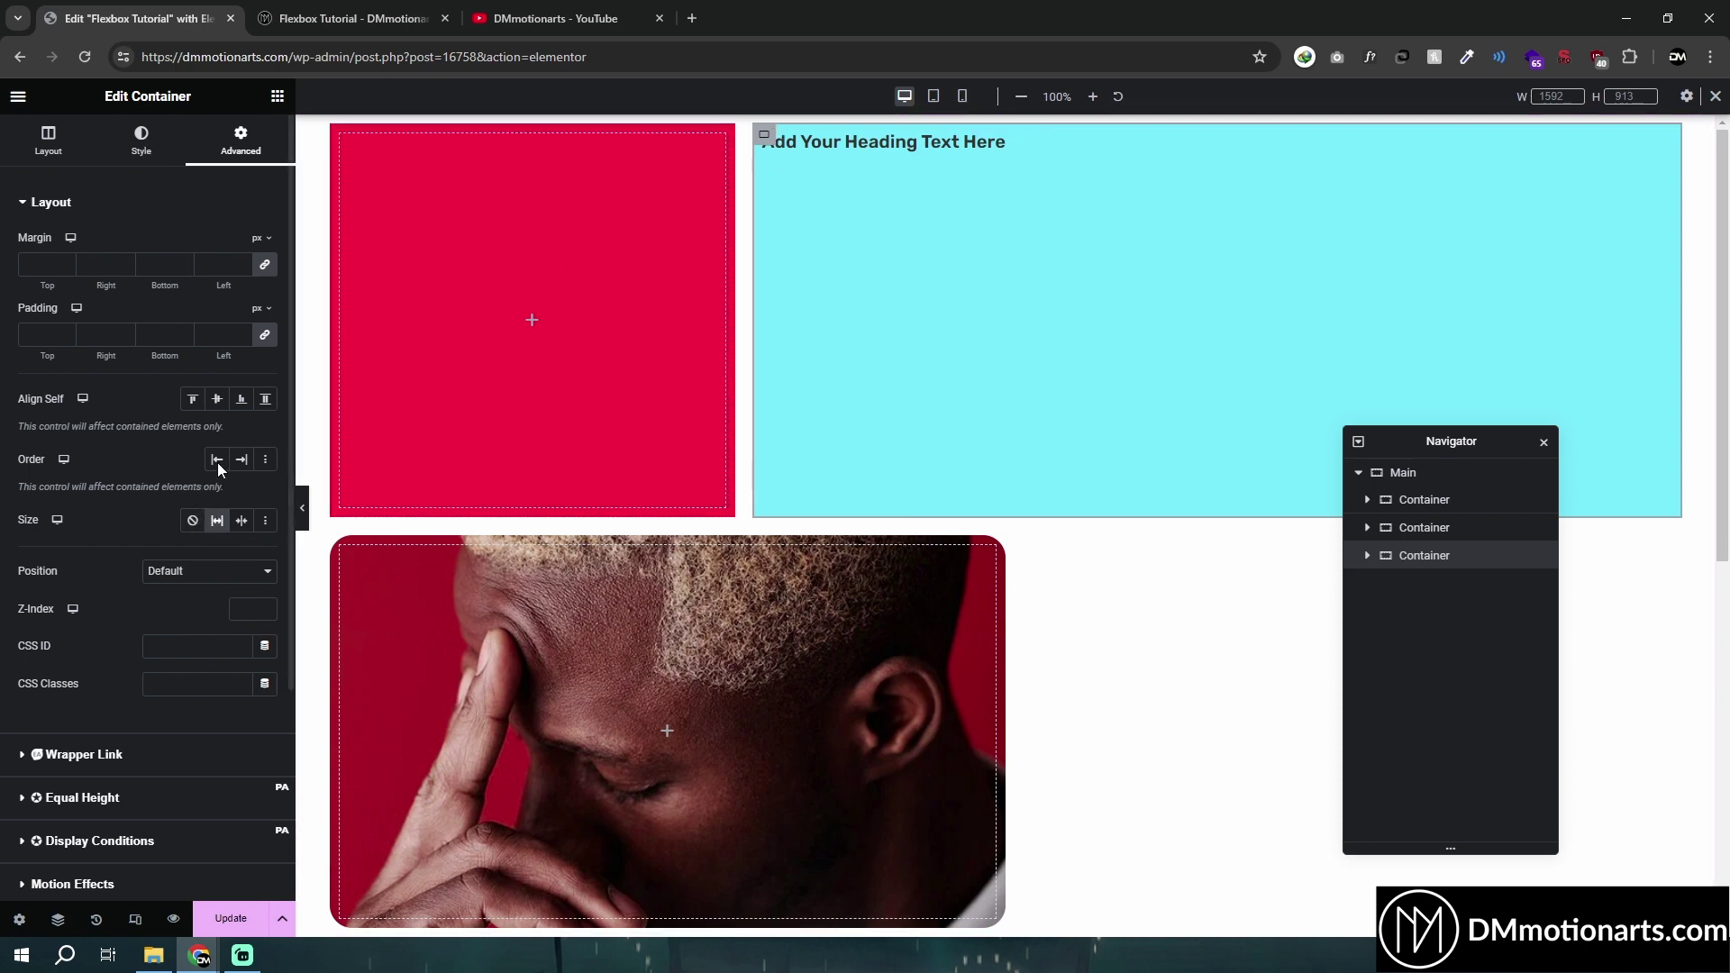
# Try the Grow size on the red container beside the cyan one
pyautogui.click(339, 135)
pyautogui.click(241, 142)
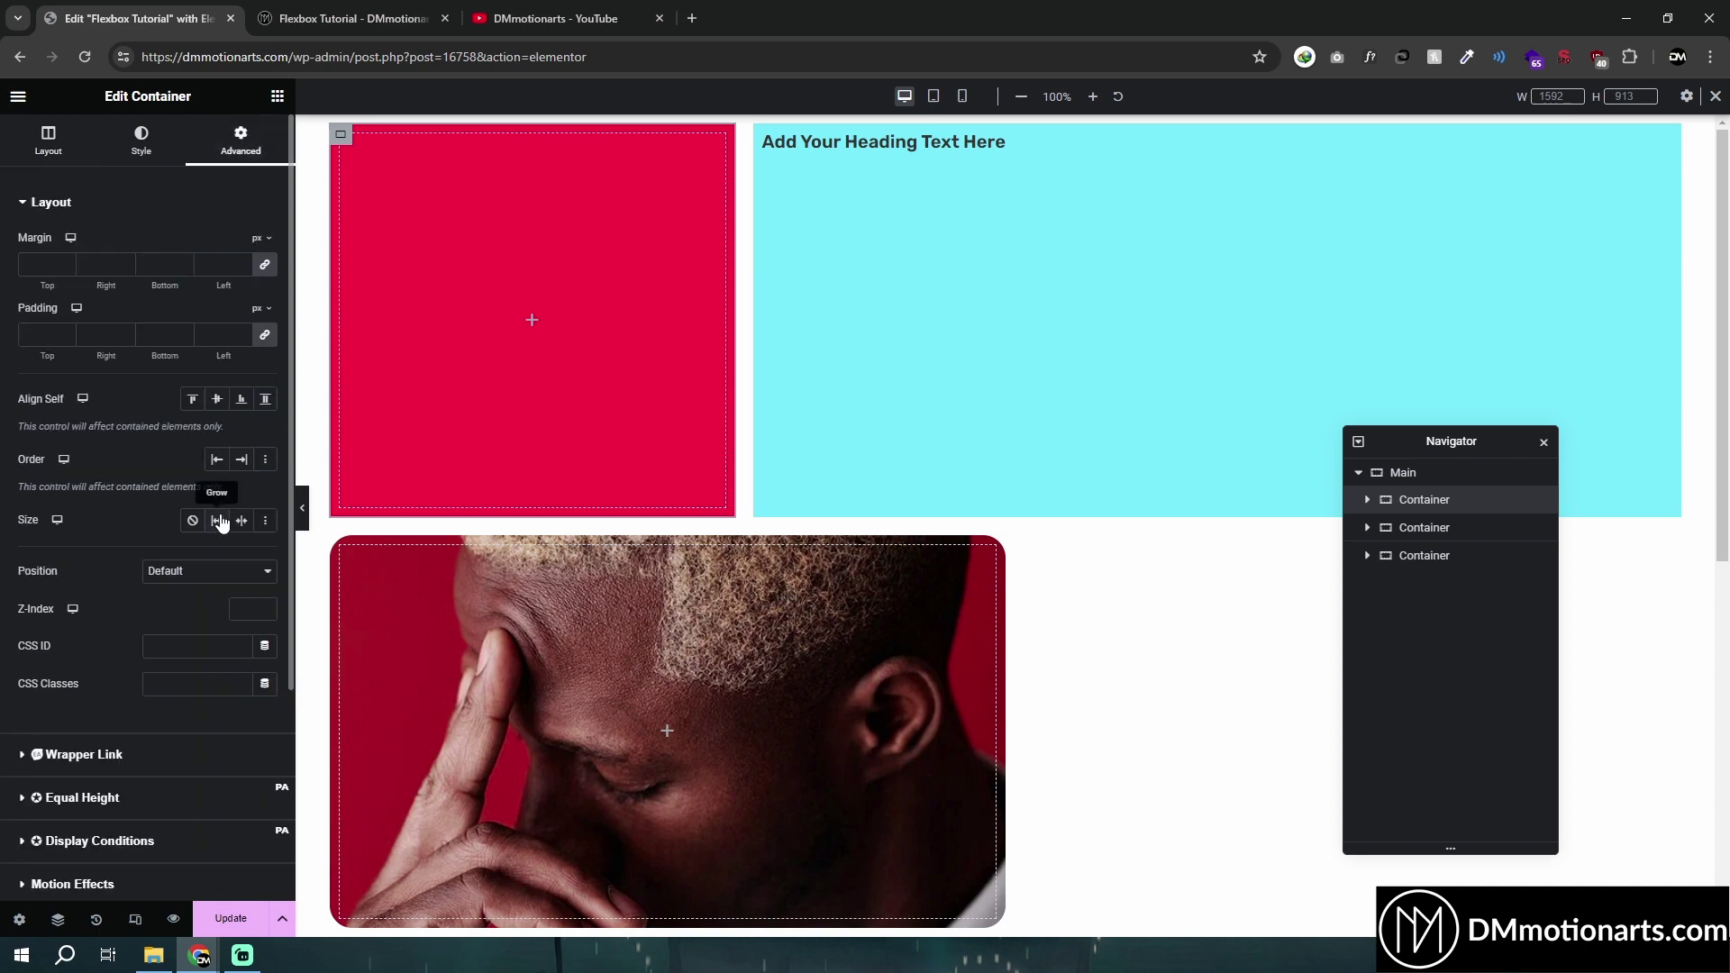
pyautogui.click(217, 520)
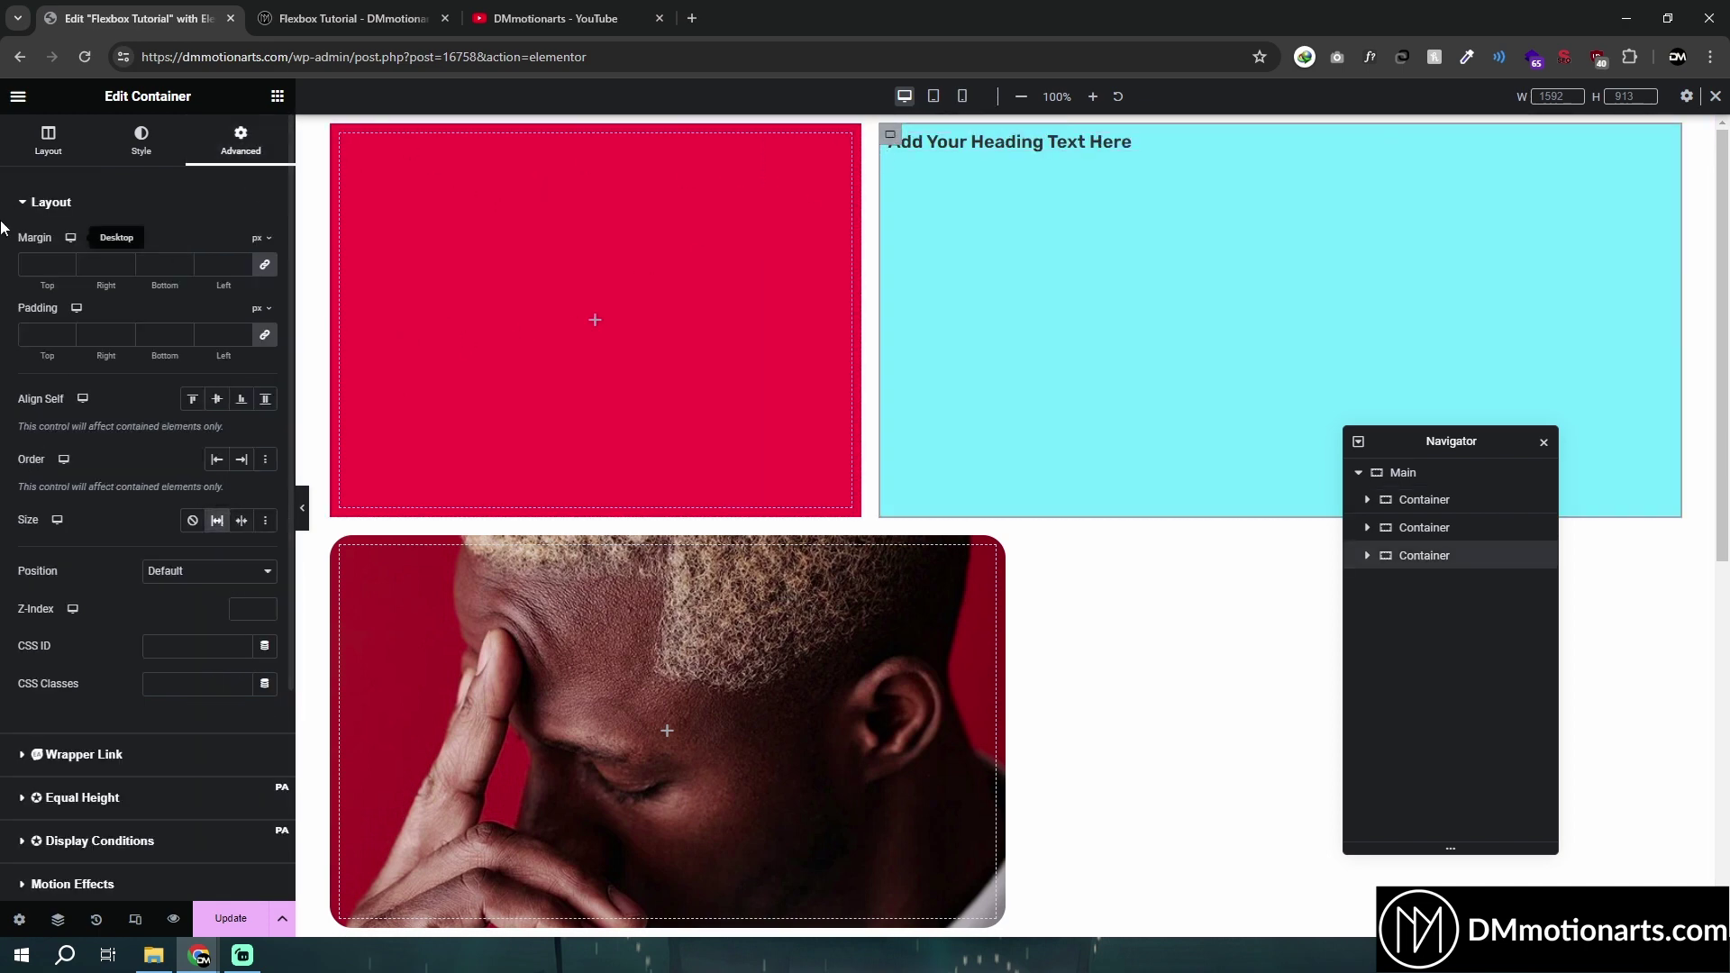
# Set the cyan container's width to 72% and clear the Grow size on both the cyan and red containers
pyautogui.click(48, 141)
pyautogui.moveTo(118, 374); pyautogui.dragTo(159, 378)
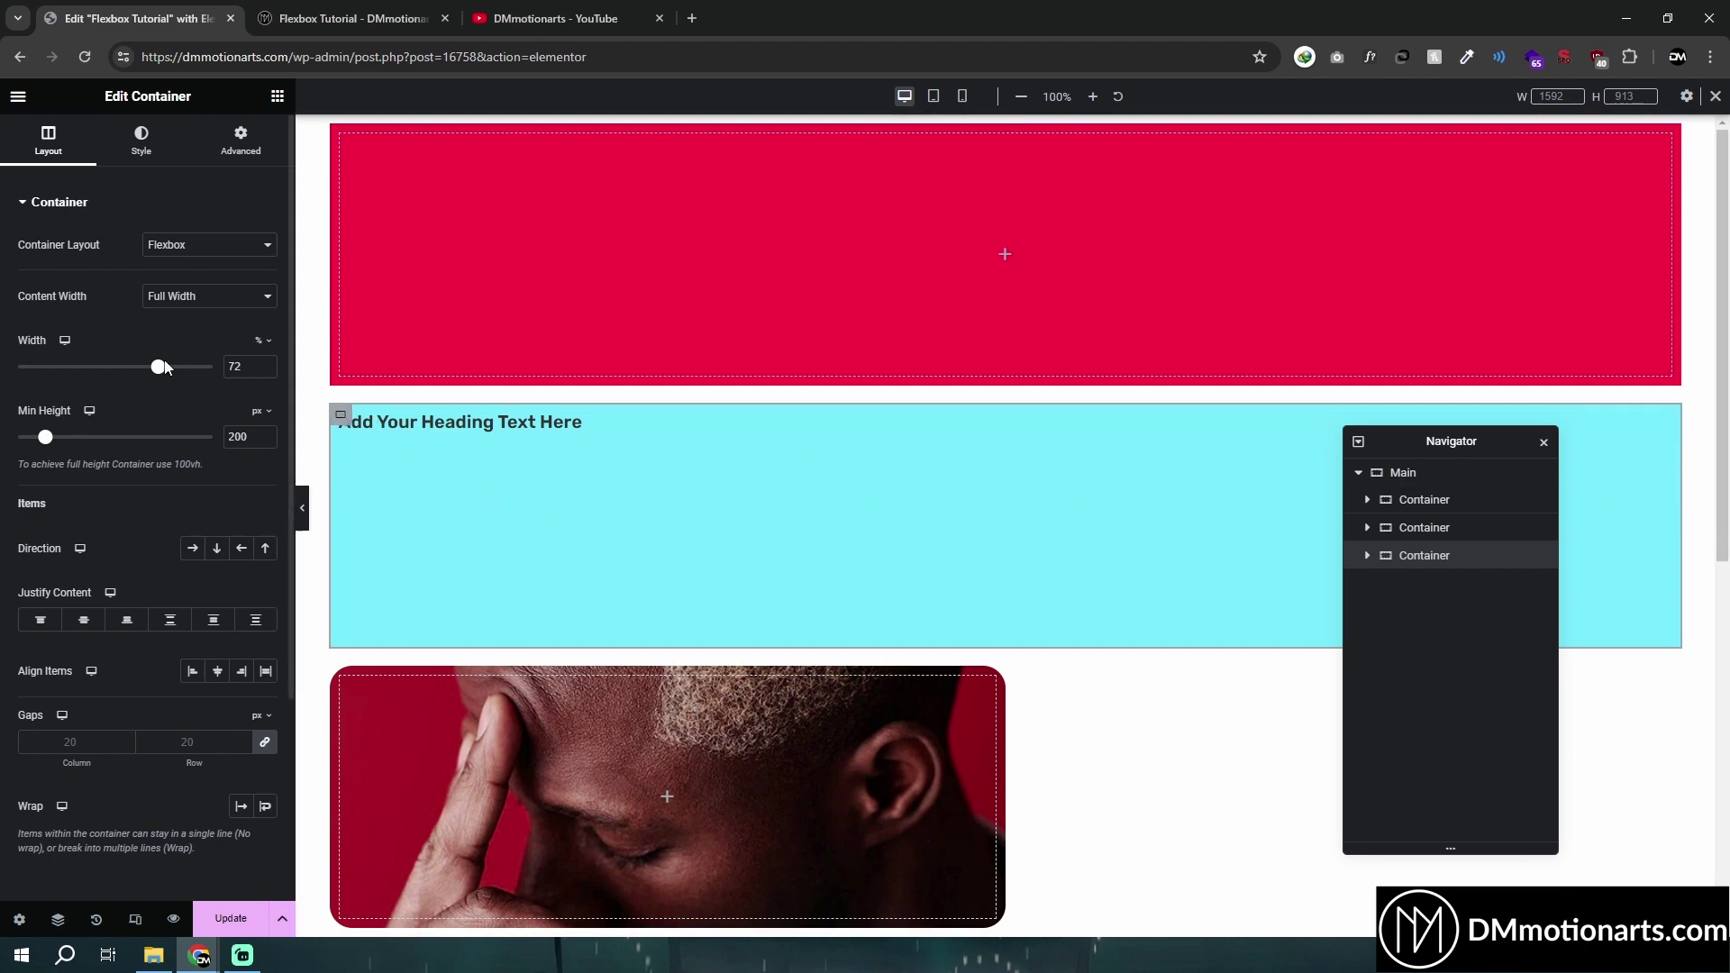
pyautogui.click(240, 142)
pyautogui.click(217, 520)
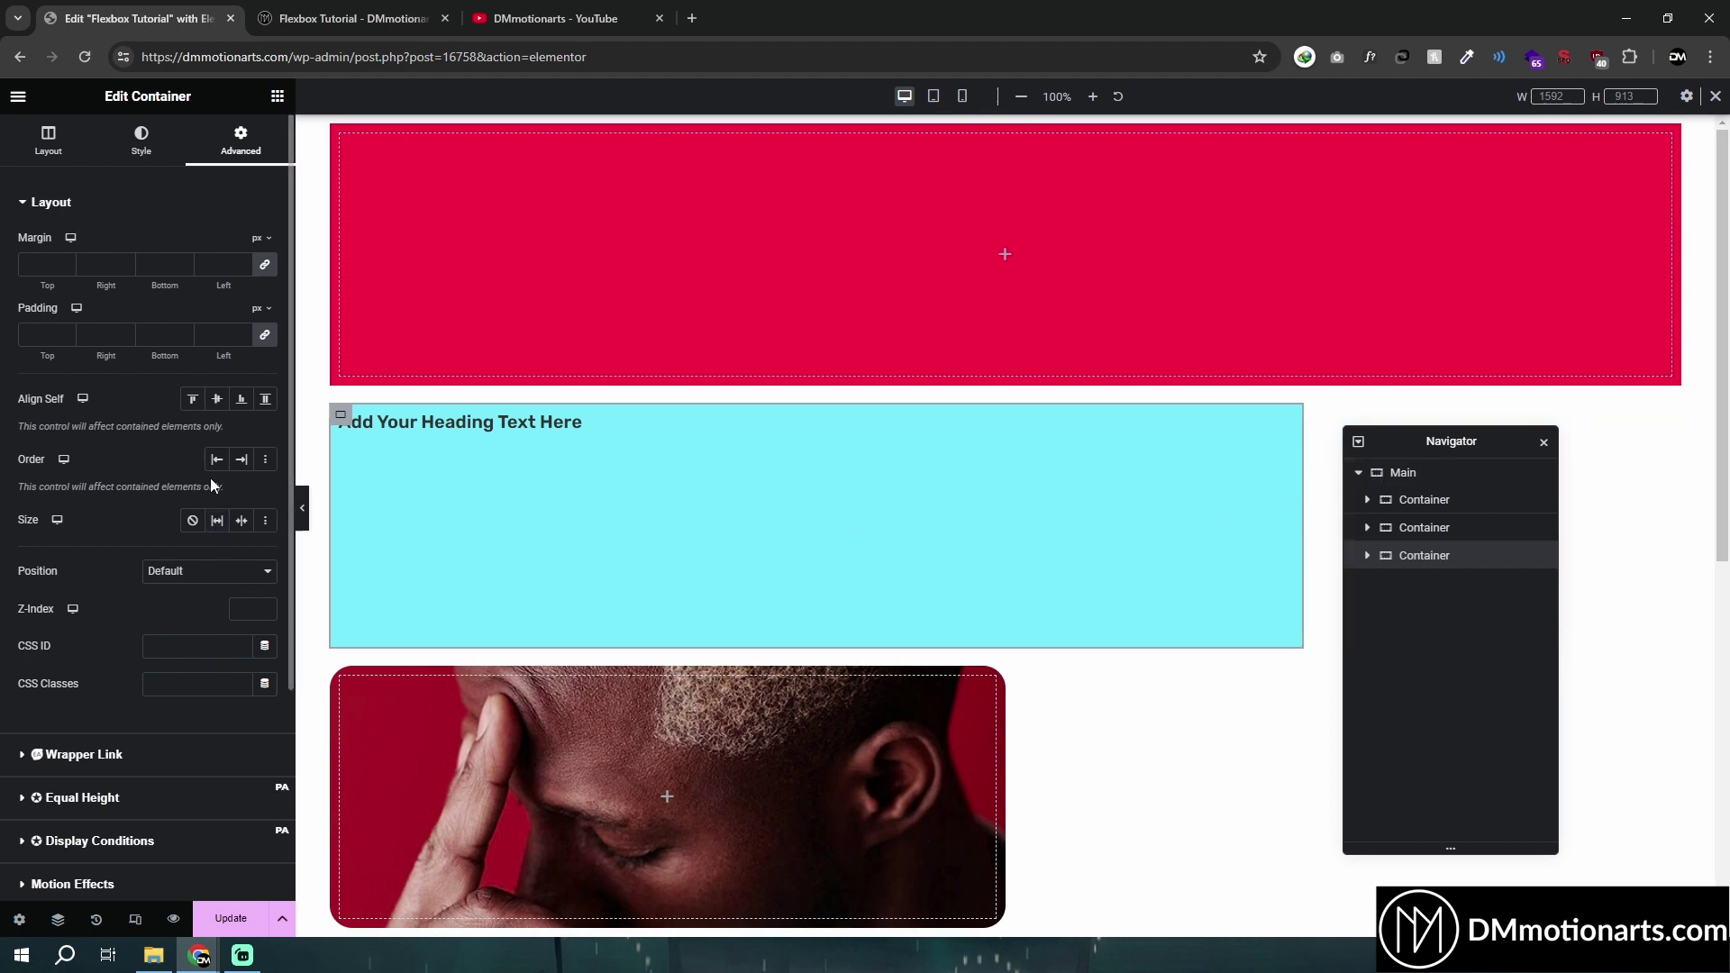
pyautogui.click(217, 520)
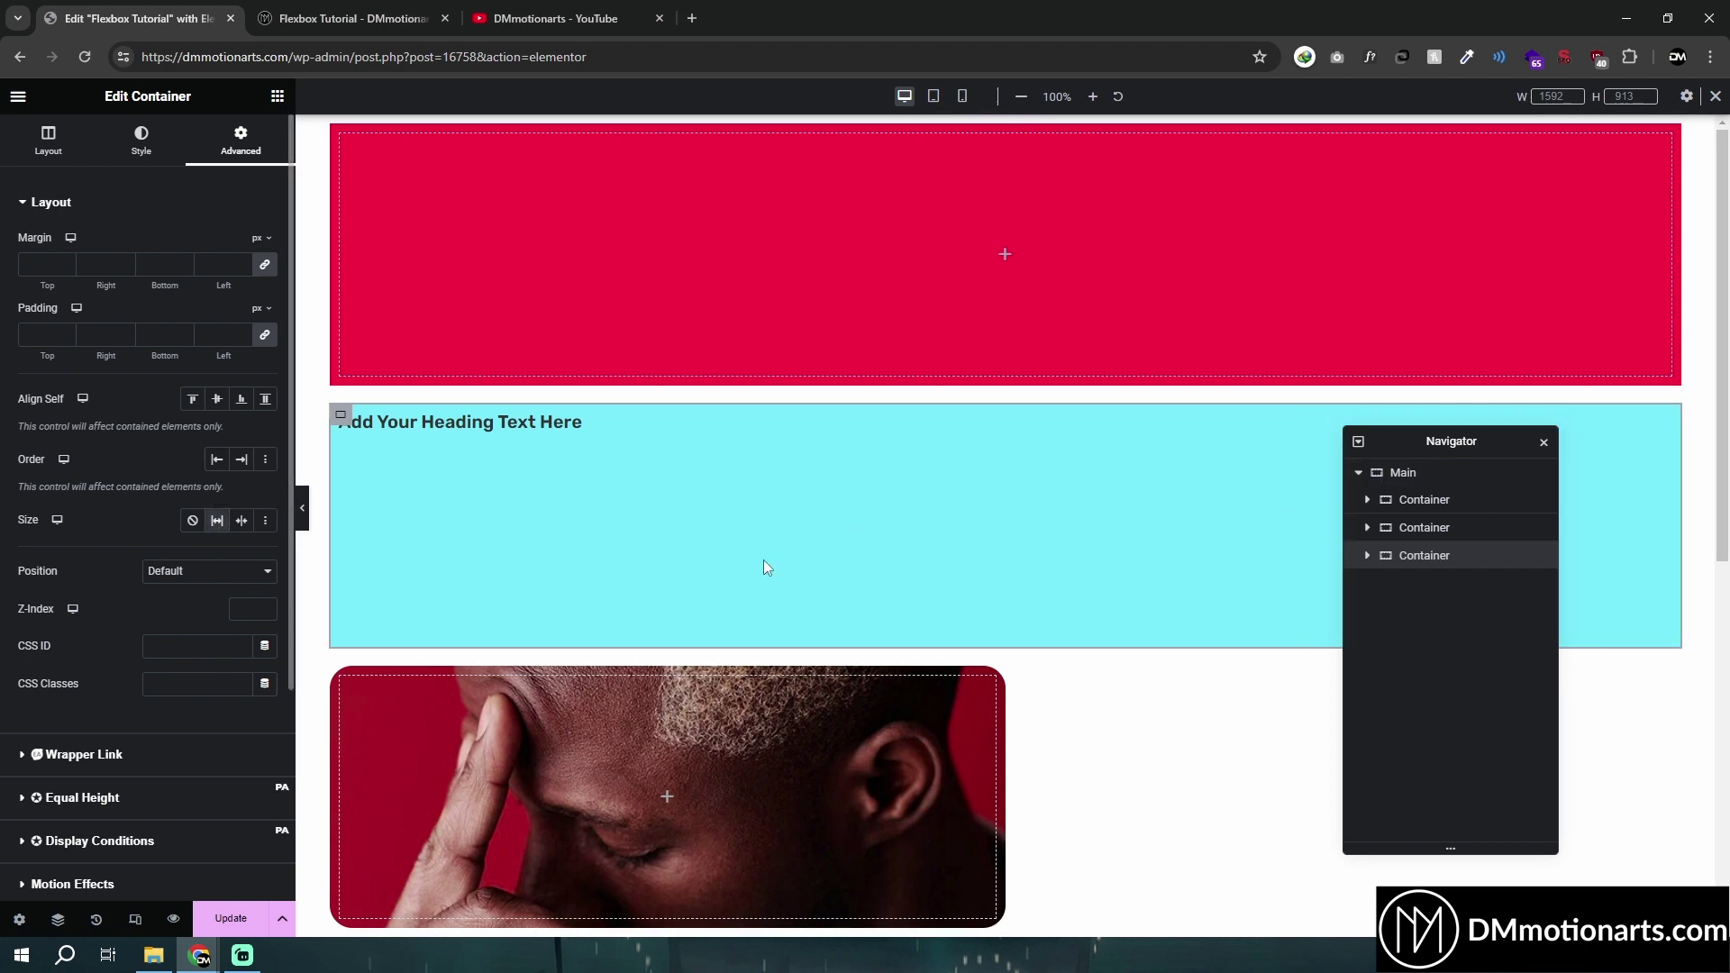
pyautogui.click(220, 522)
pyautogui.click(339, 144)
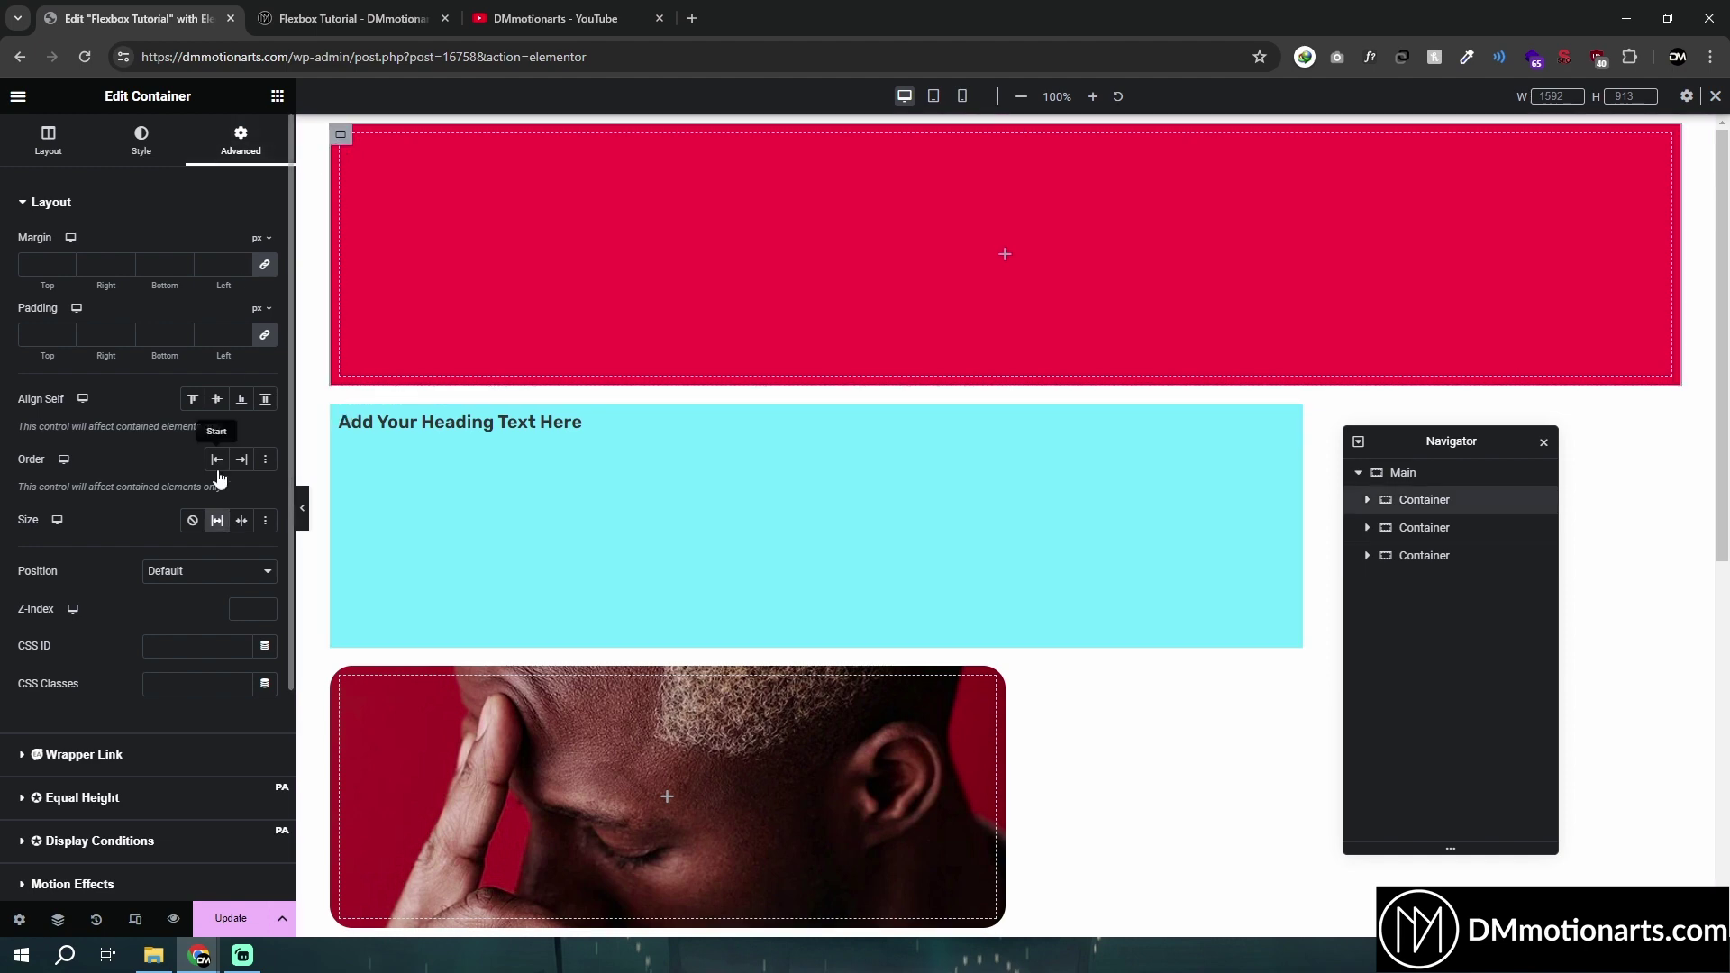
pyautogui.click(217, 522)
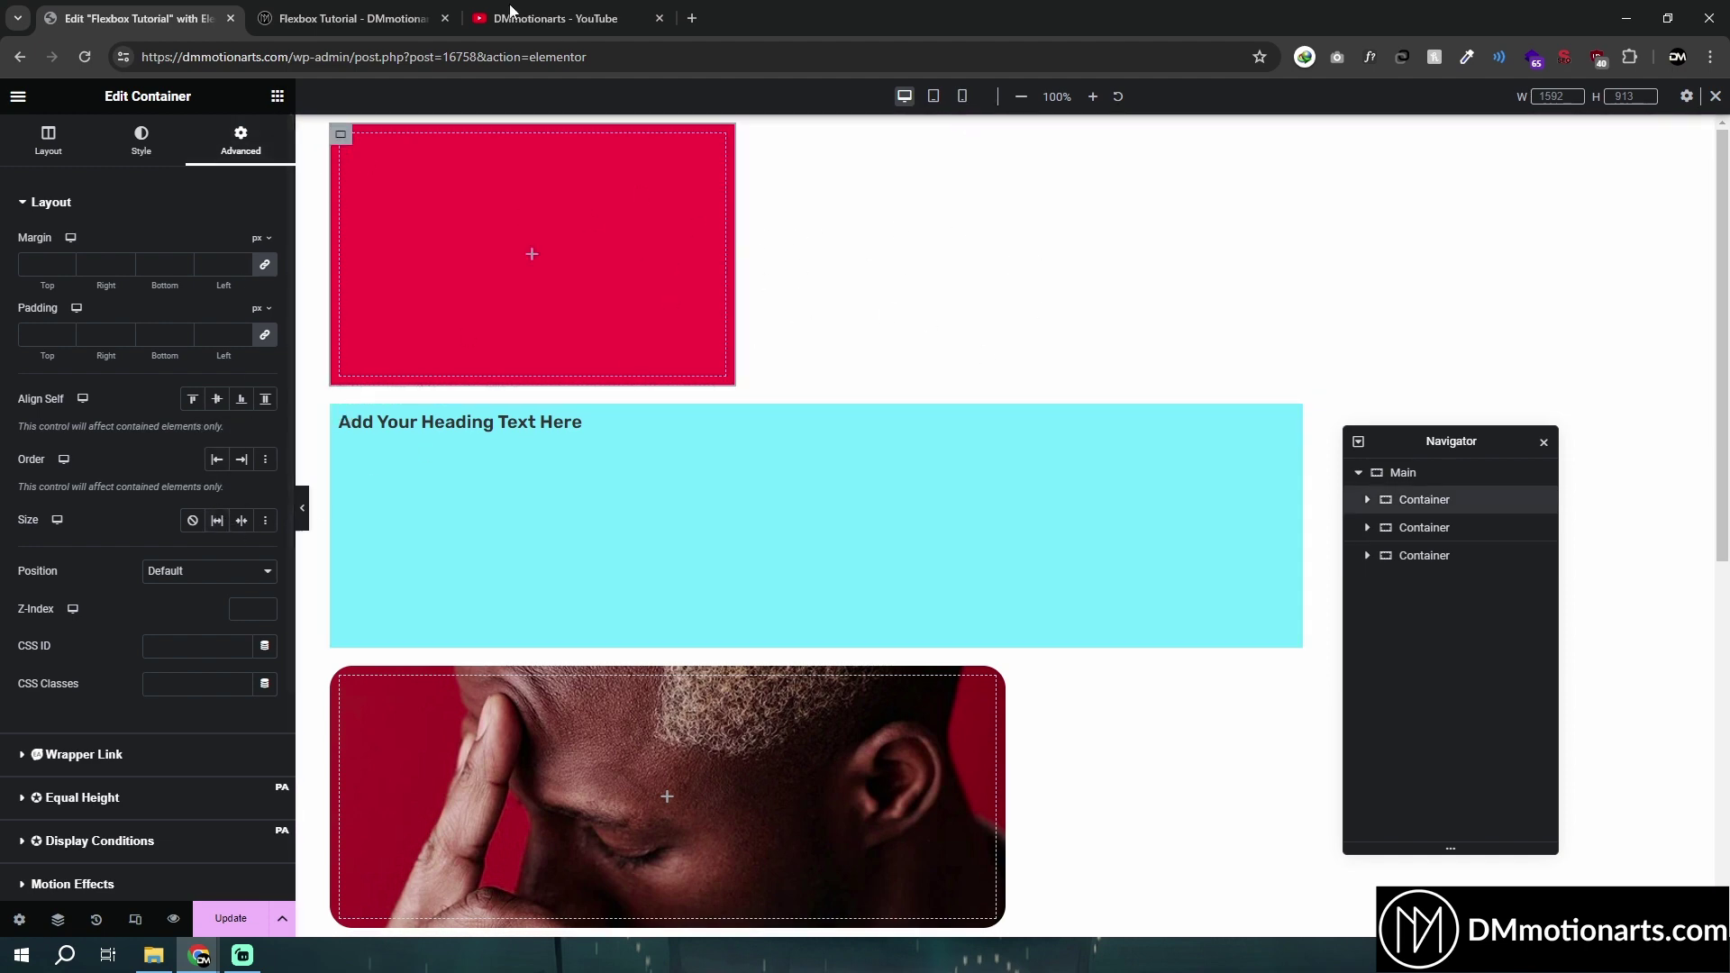
# Switch to the DMmotionarts YouTube tab to look at the listed videos and return to the Elementor editor
pyautogui.click(456, 10)
pyautogui.click(487, 16)
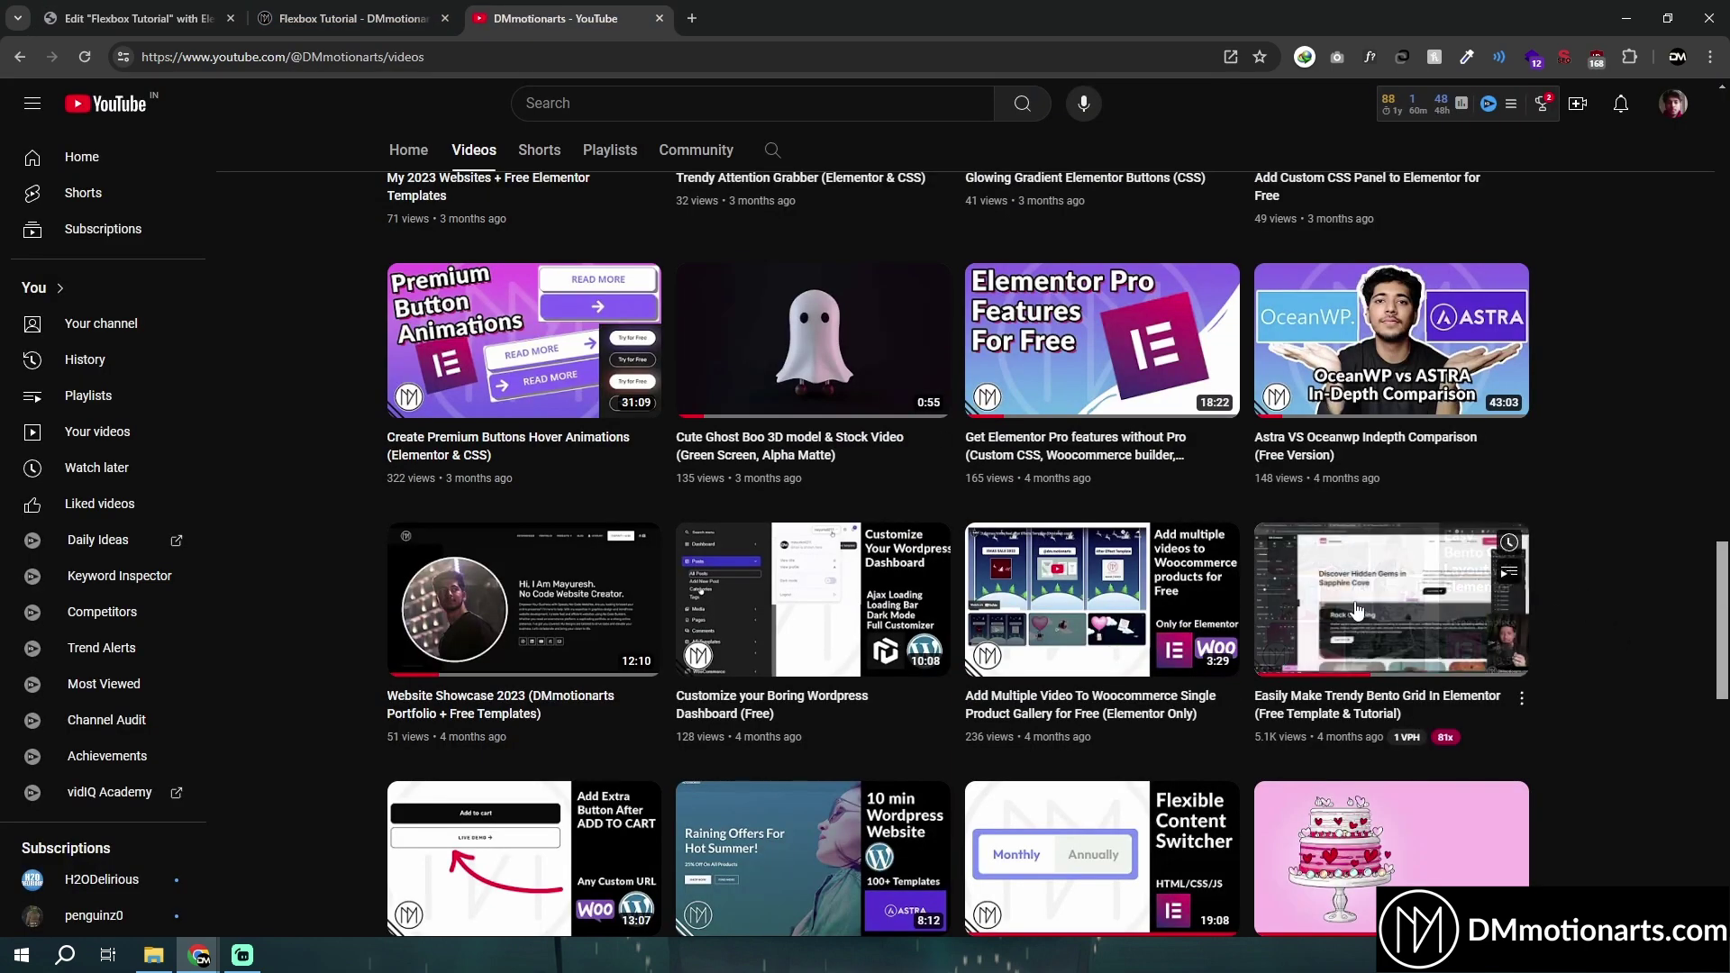
pyautogui.click(135, 18)
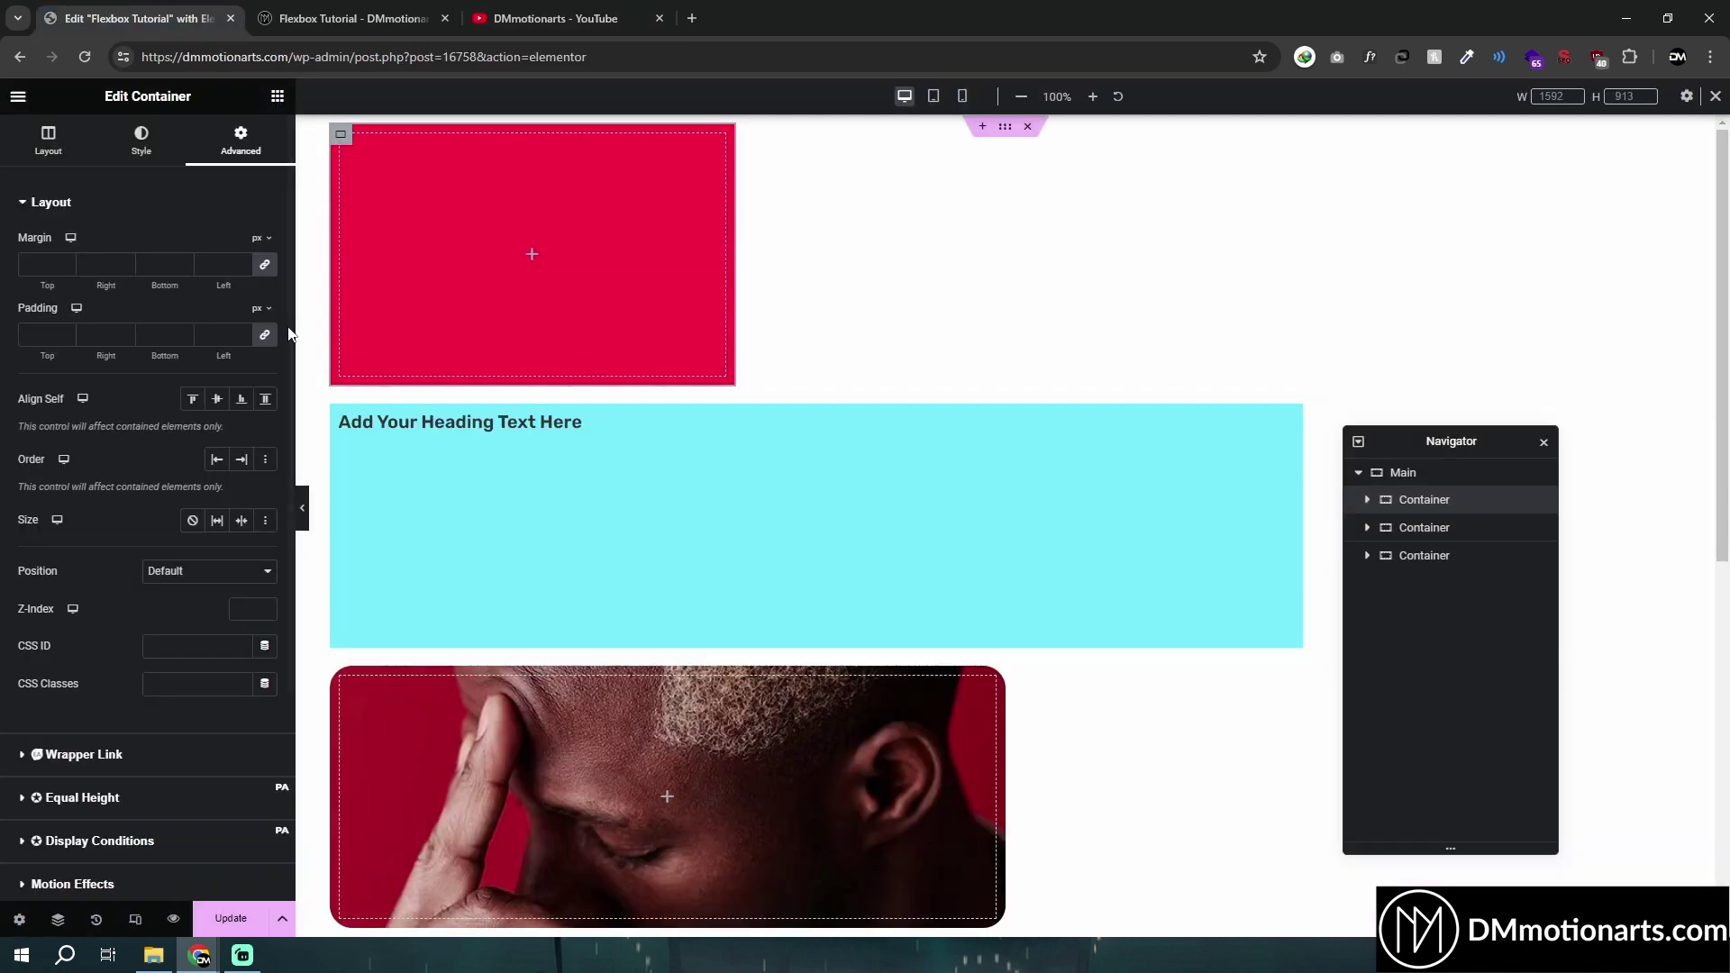
# Try the Custom and Shrink sizes on the red container and check its available Position options
pyautogui.click(255, 521)
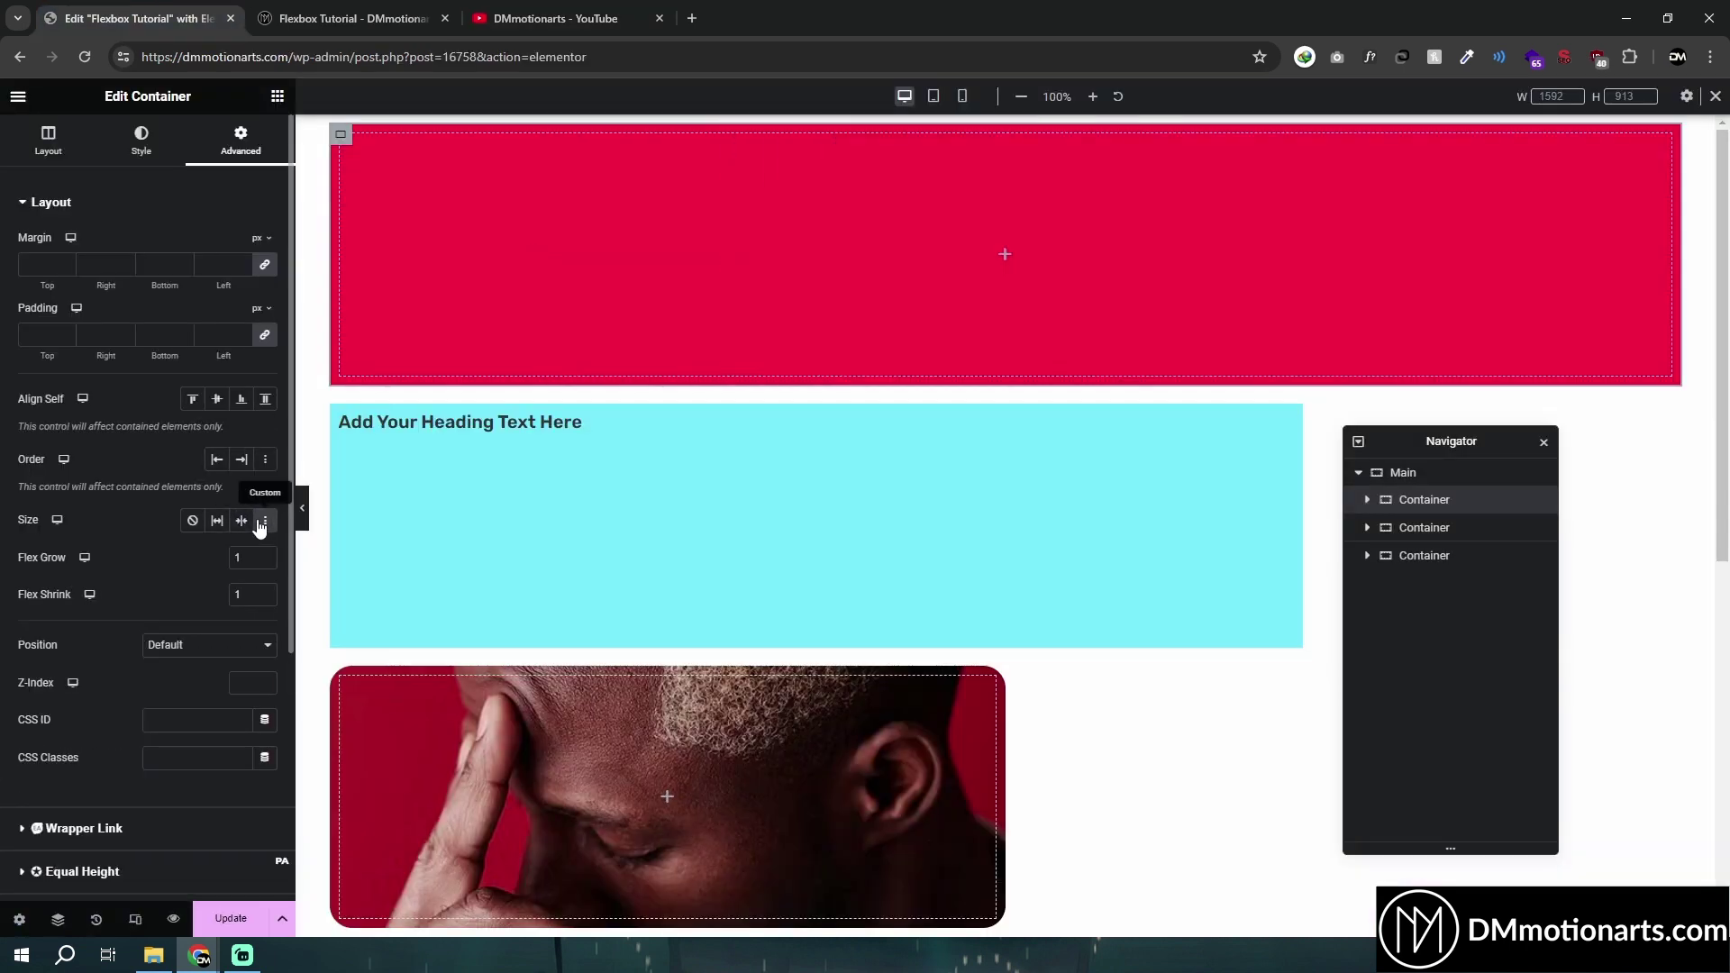
pyautogui.click(243, 522)
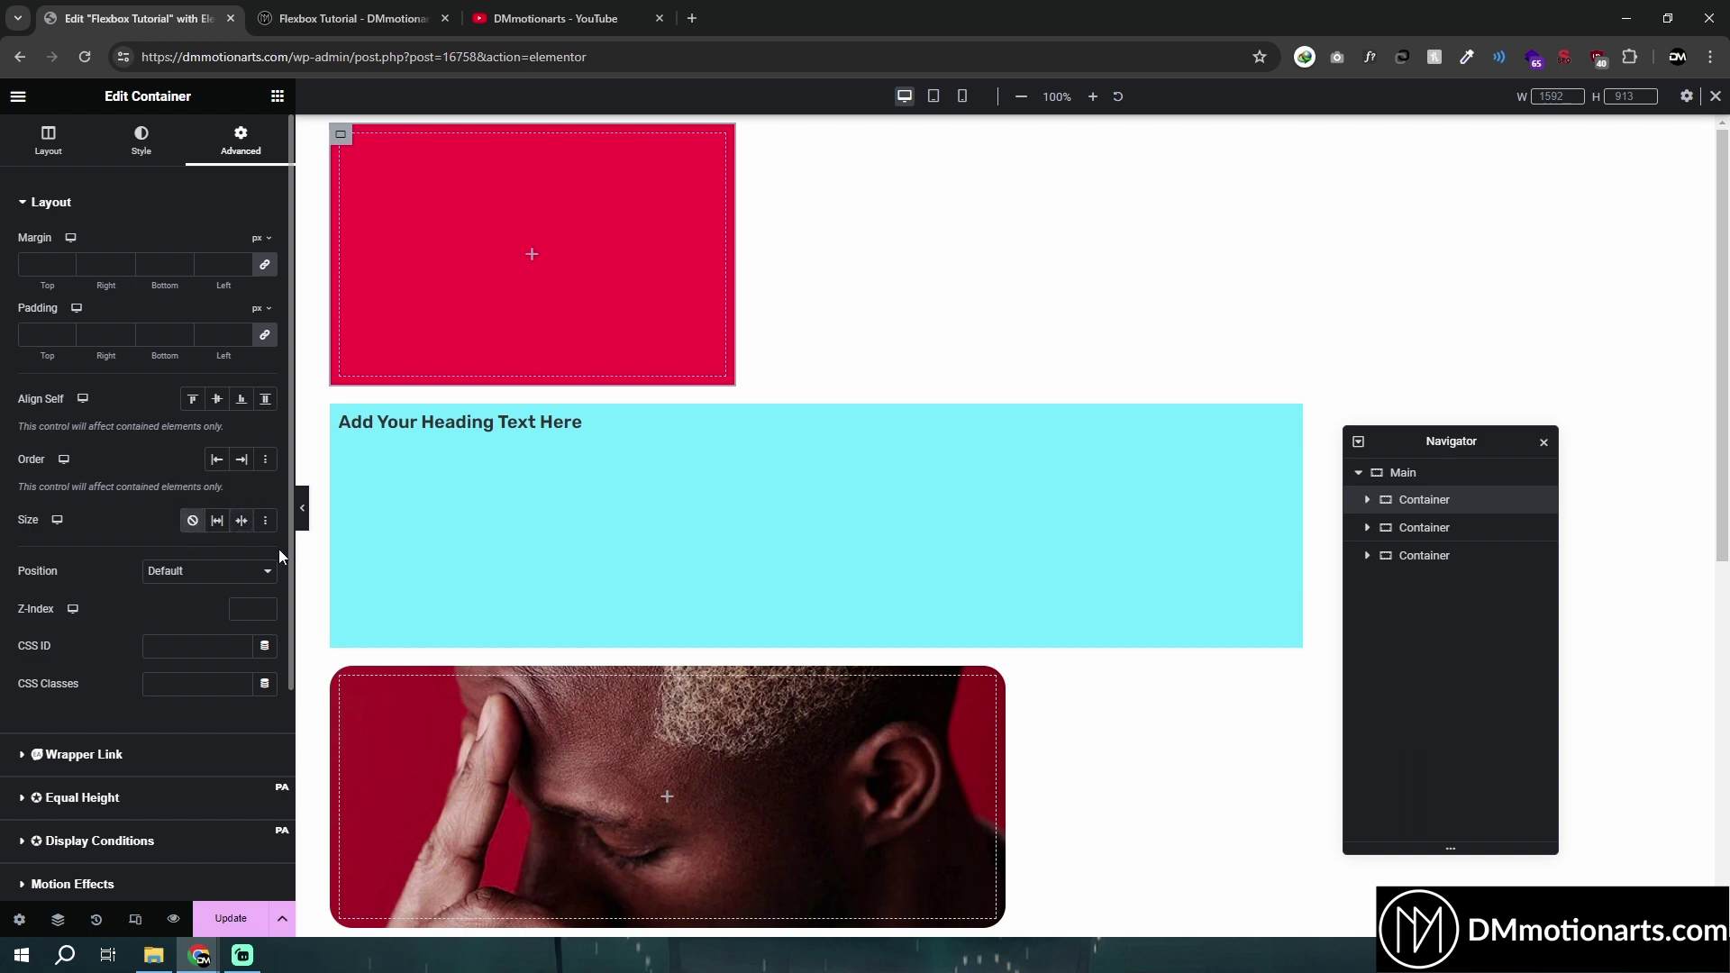
pyautogui.click(189, 573)
pyautogui.click(186, 575)
pyautogui.click(190, 575)
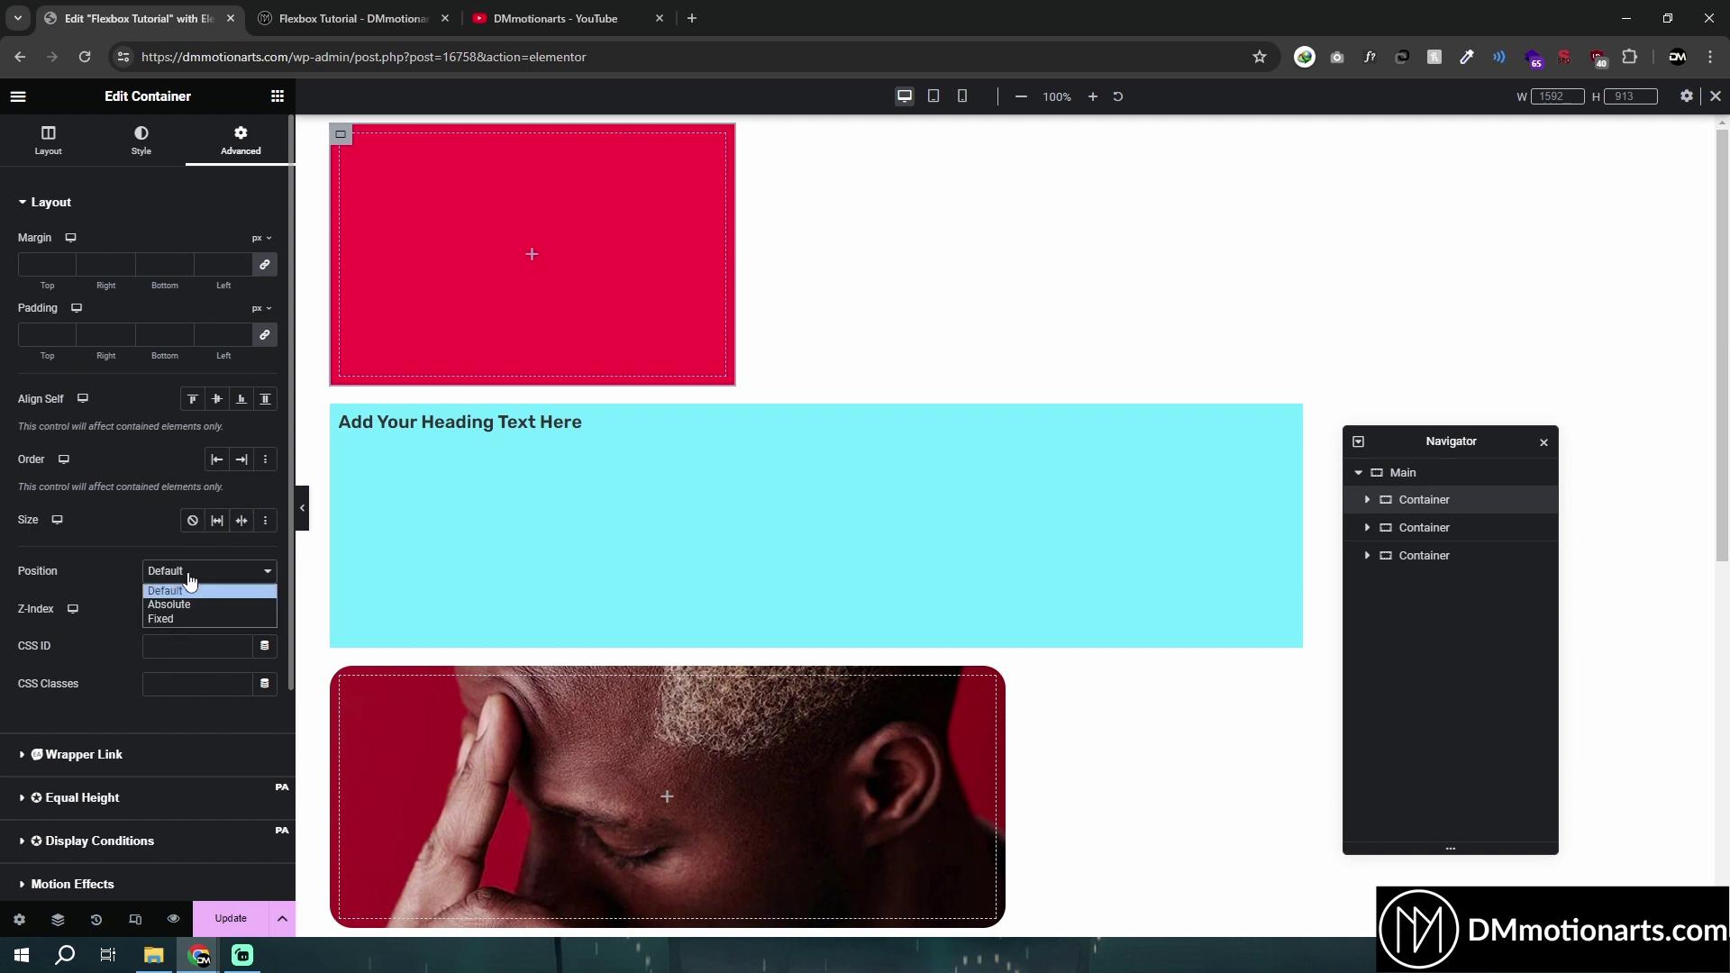
pyautogui.click(189, 577)
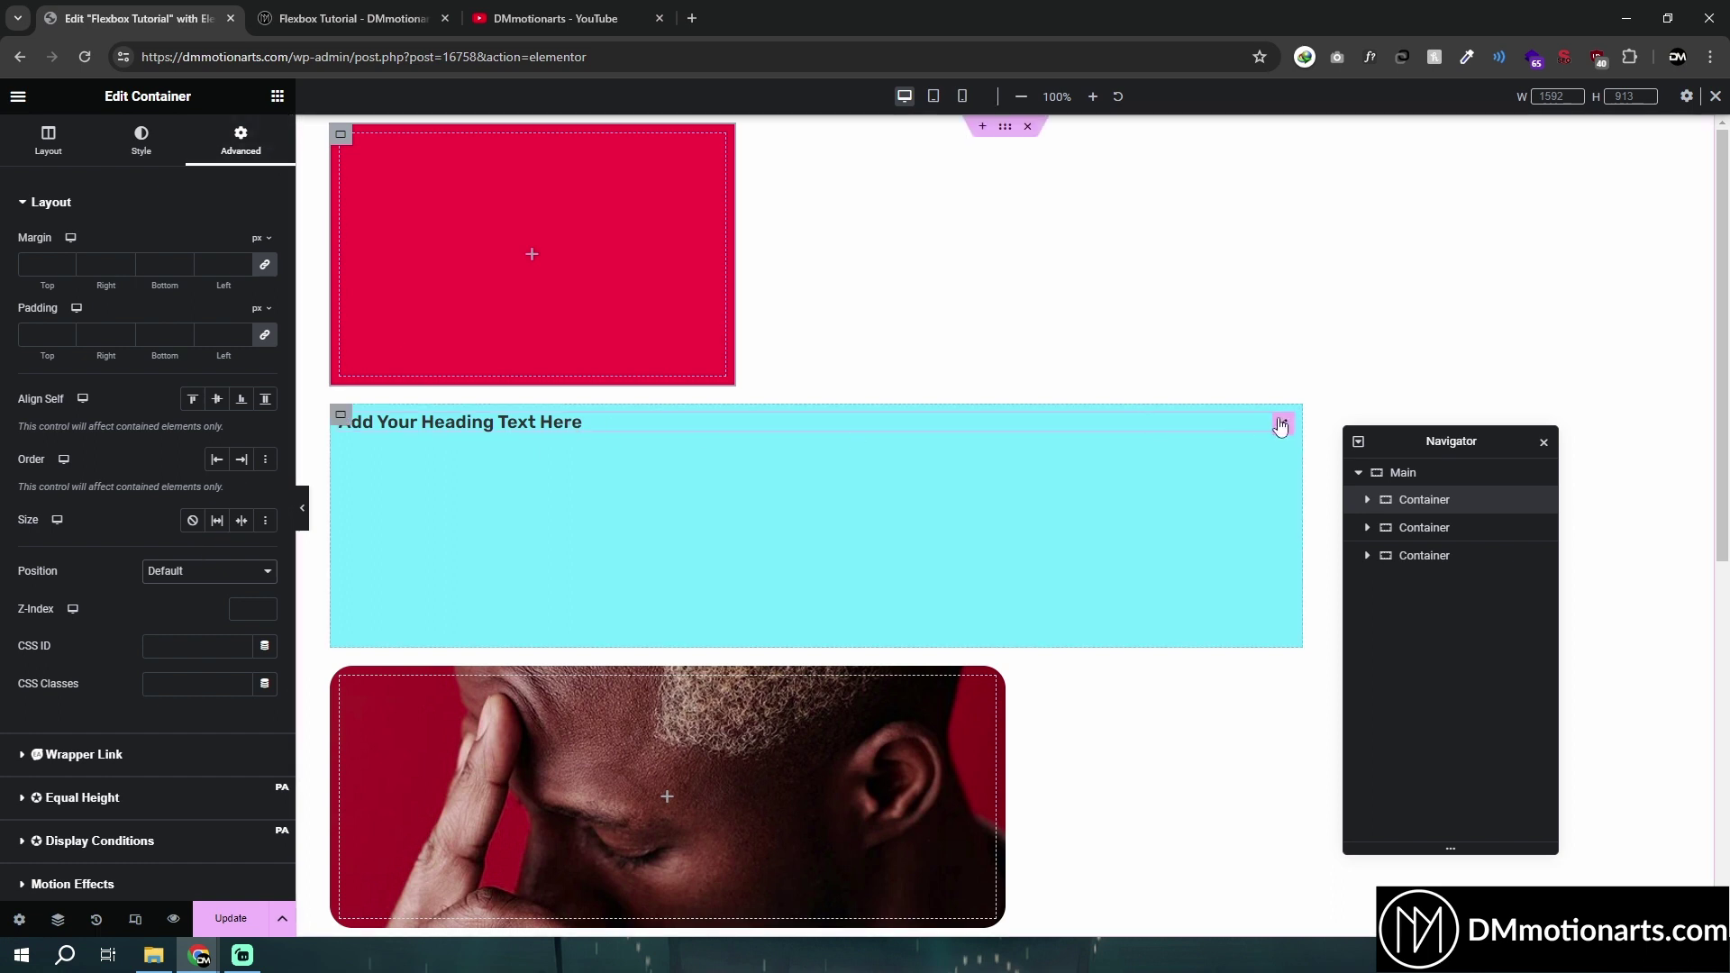
# Try the Absolute position on the heading in the cyan container and restore its Default position
pyautogui.click(1280, 425)
pyautogui.click(241, 141)
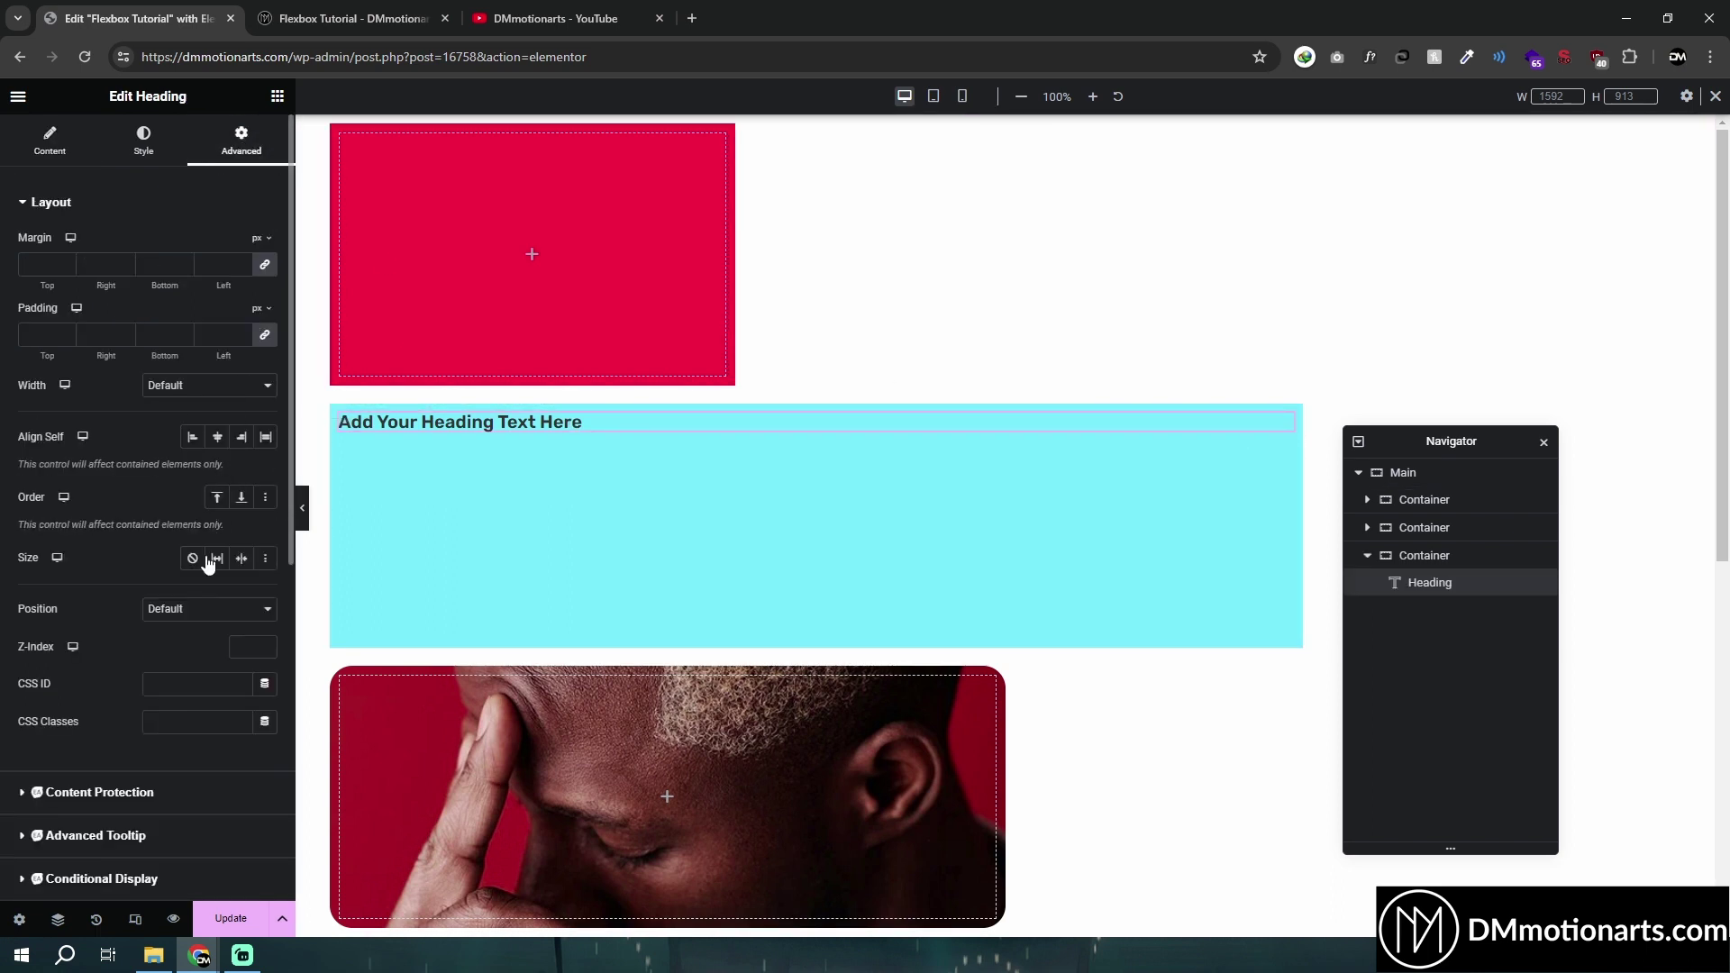
pyautogui.click(184, 609)
pyautogui.click(176, 640)
pyautogui.scroll(-2, 139, 664)
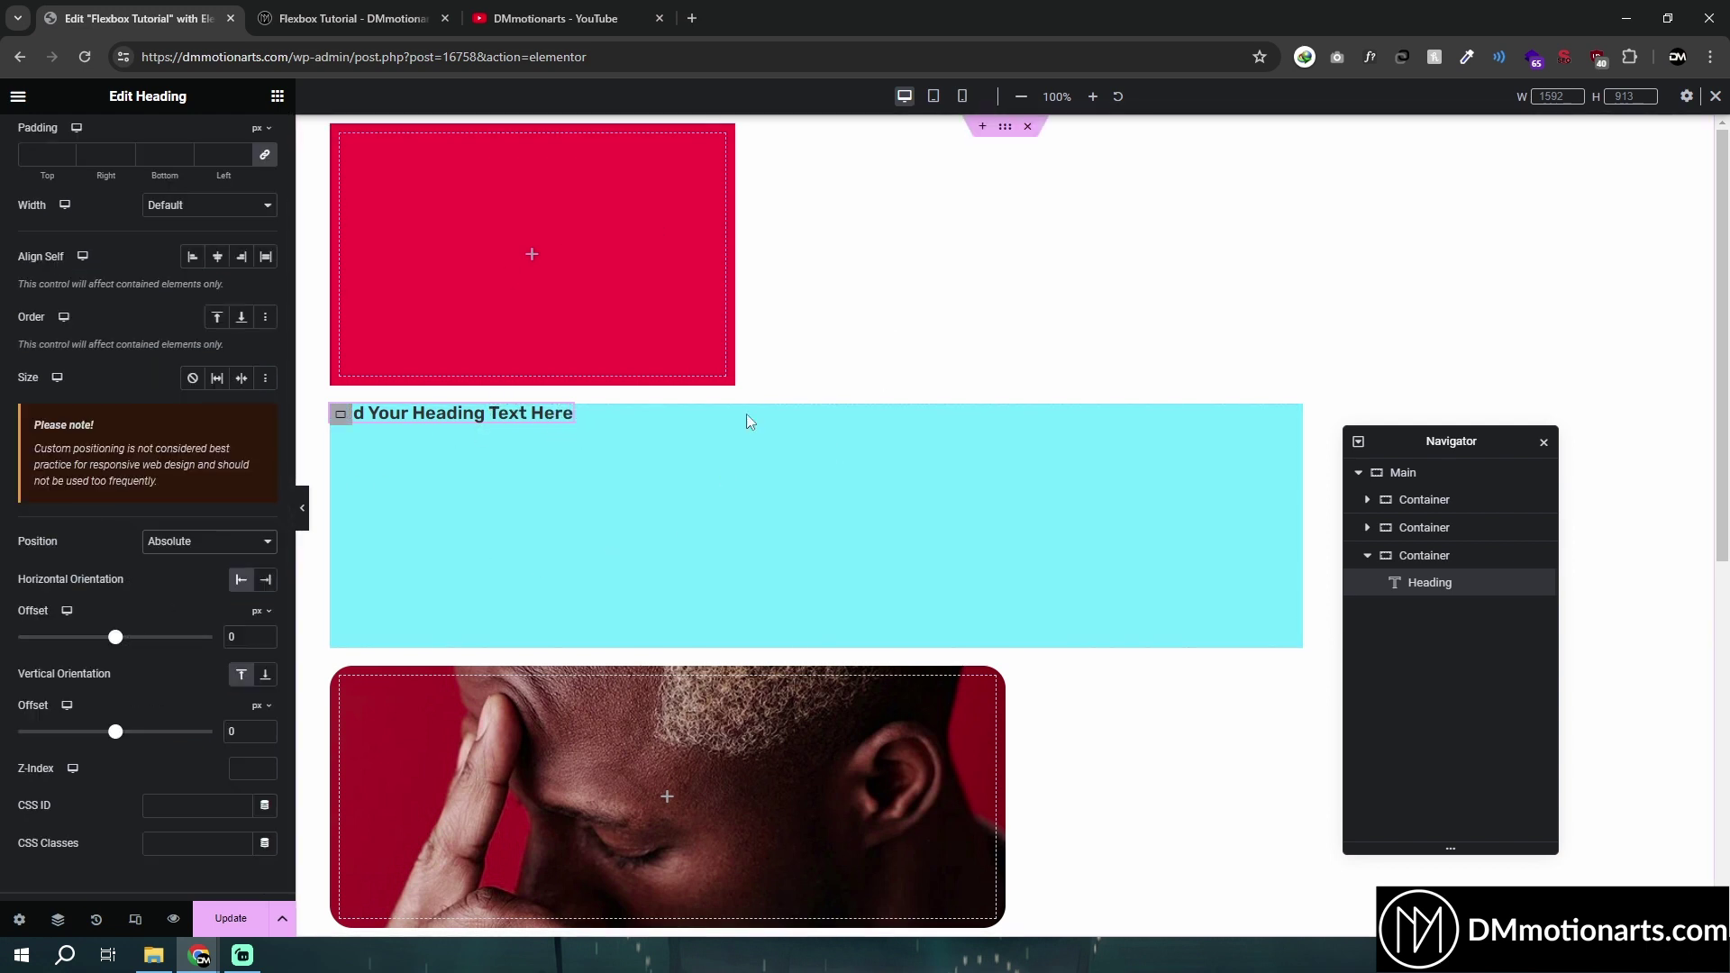
pyautogui.click(220, 550)
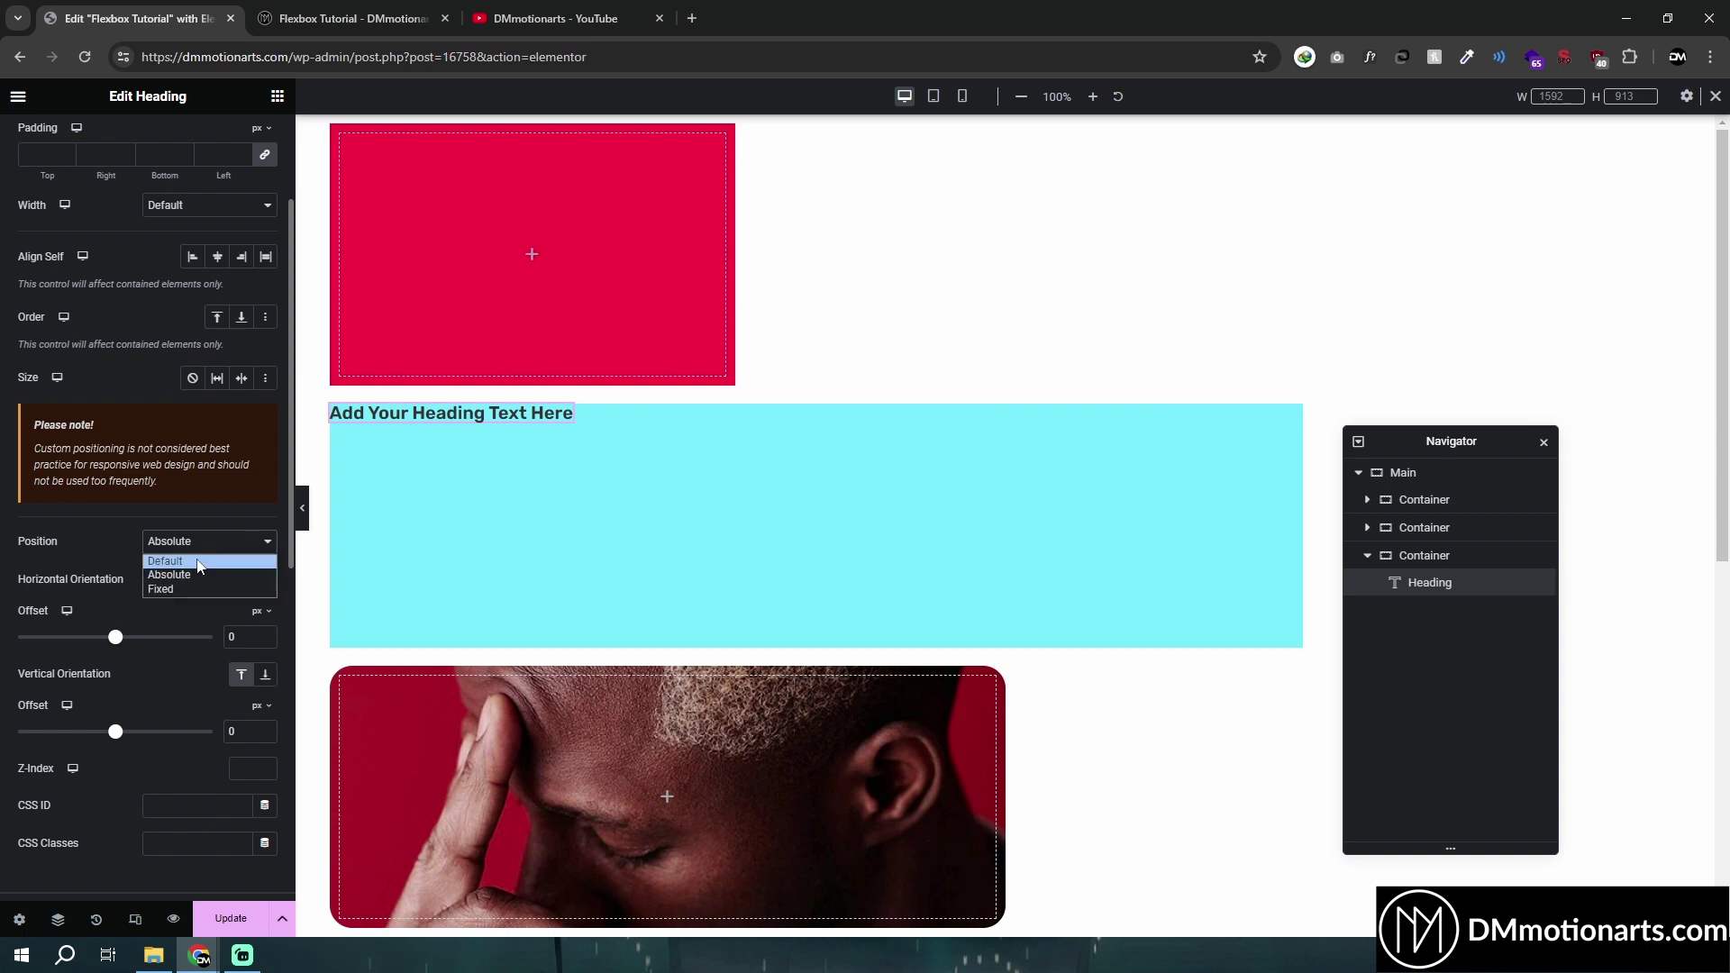
pyautogui.click(203, 558)
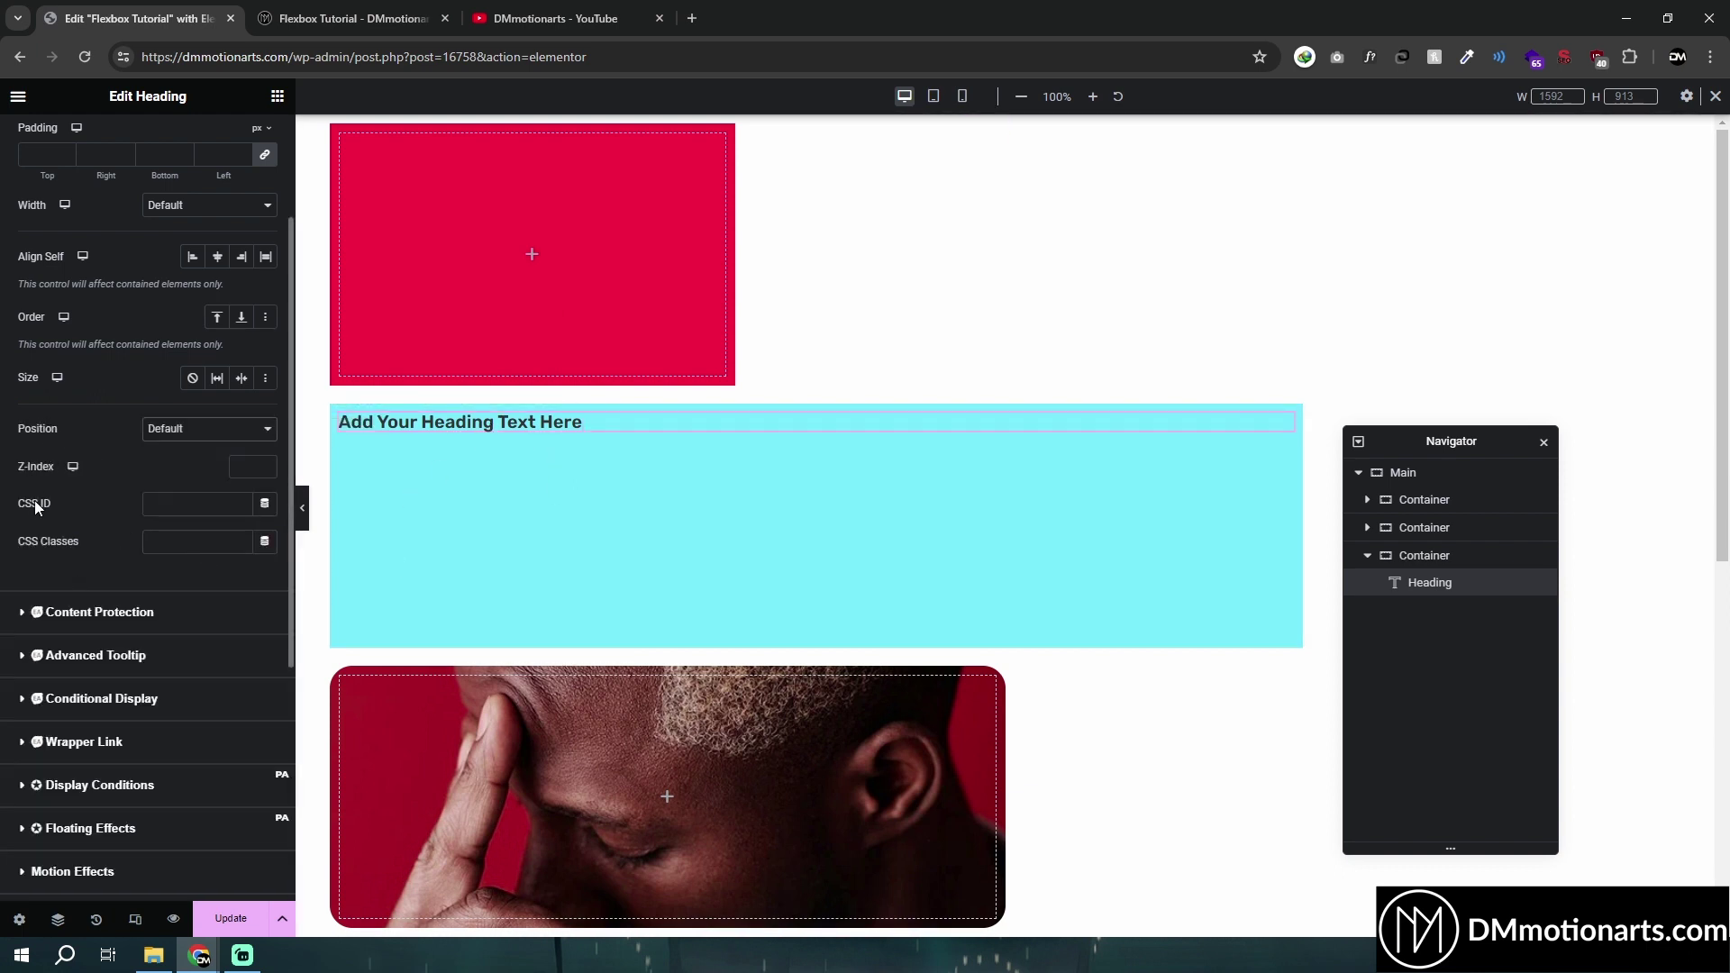
# Look through the heading's advanced setting sections and open its Transform options
pyautogui.scroll(2, 209, 167)
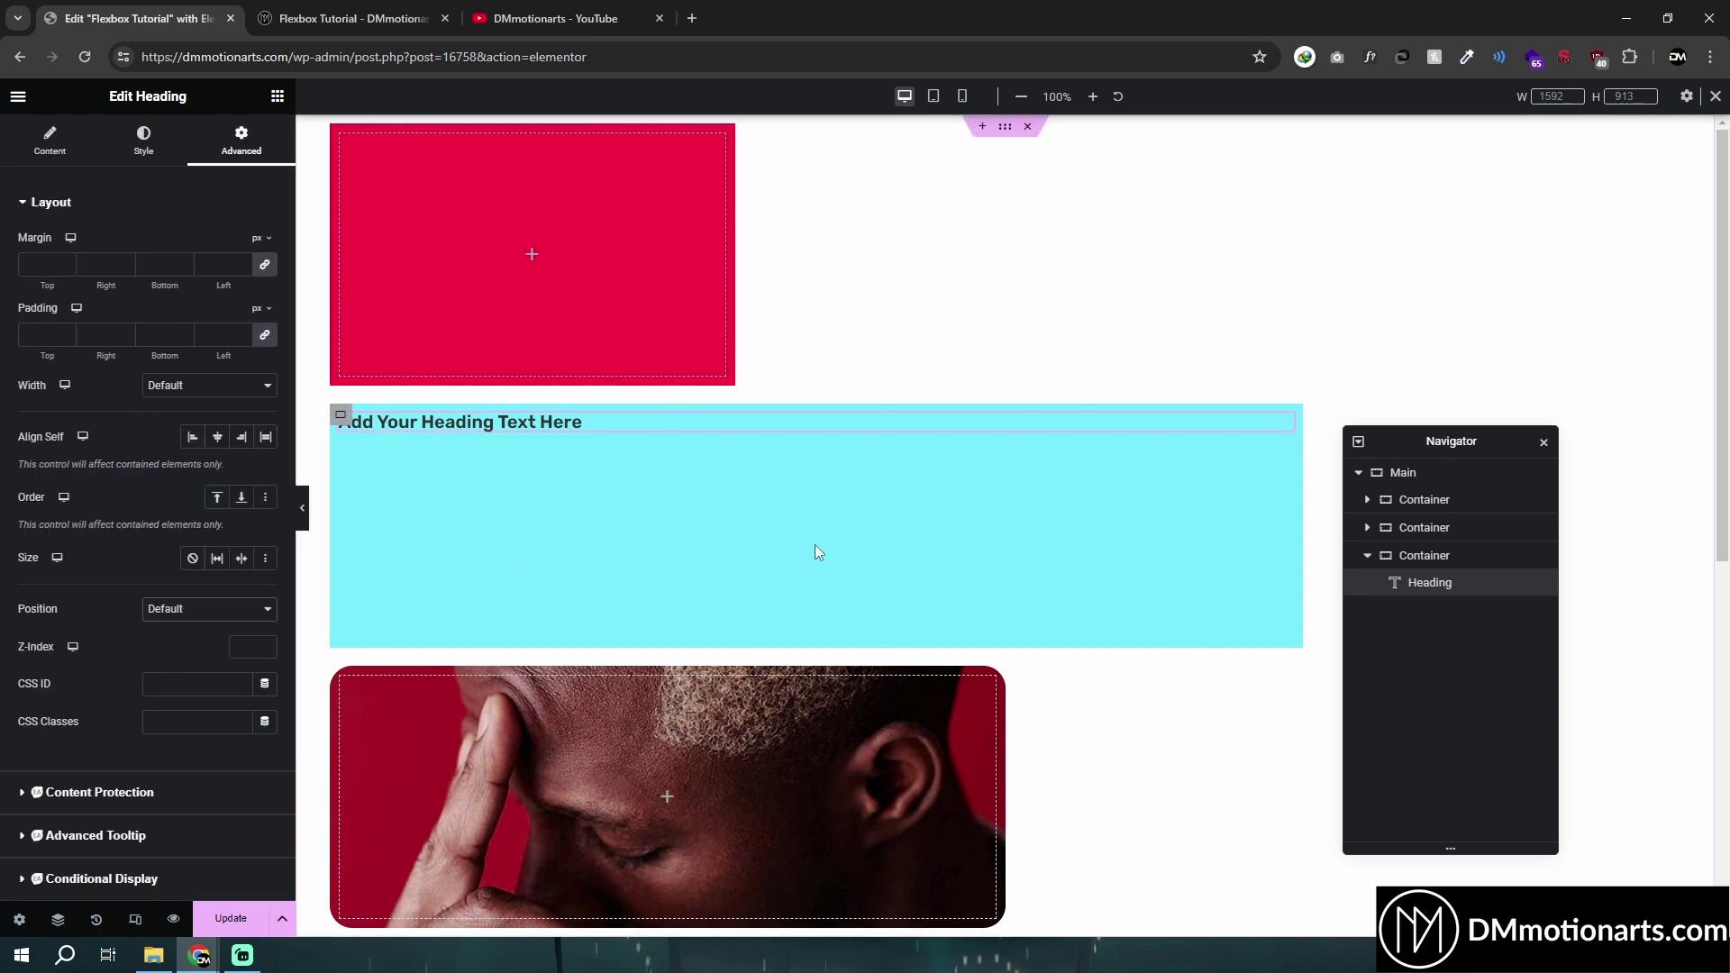
pyautogui.scroll(-3, 5, 558)
pyautogui.scroll(-3, 58, 791)
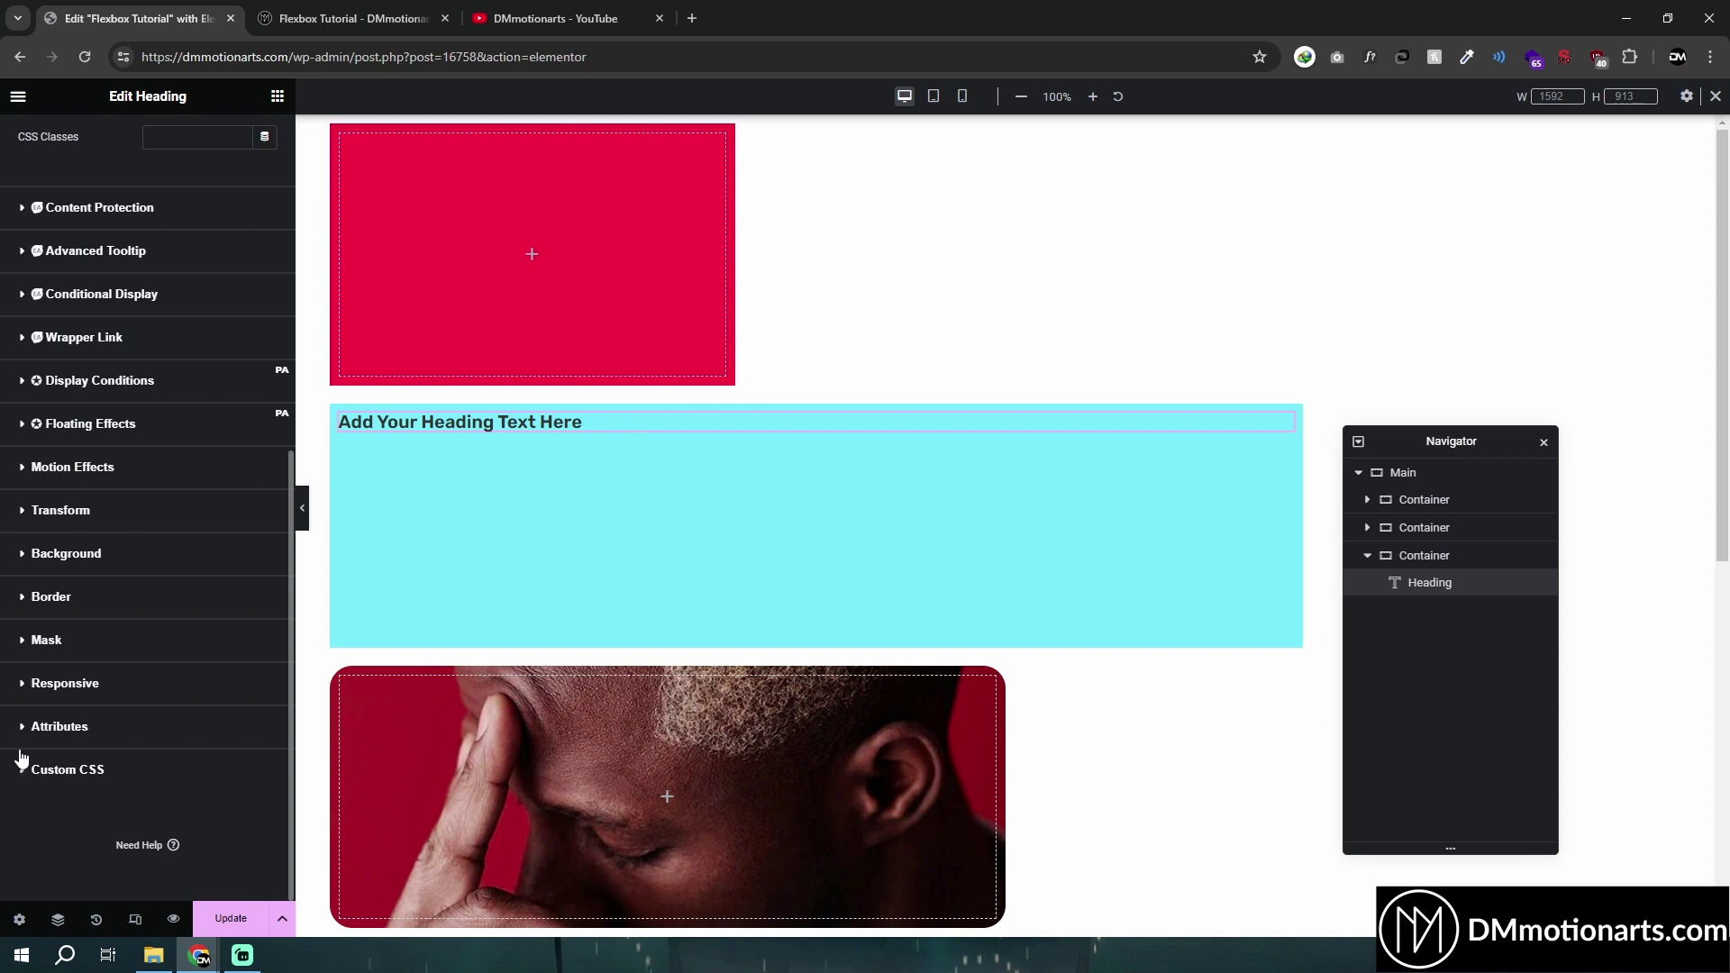
pyautogui.scroll(7, 36, 674)
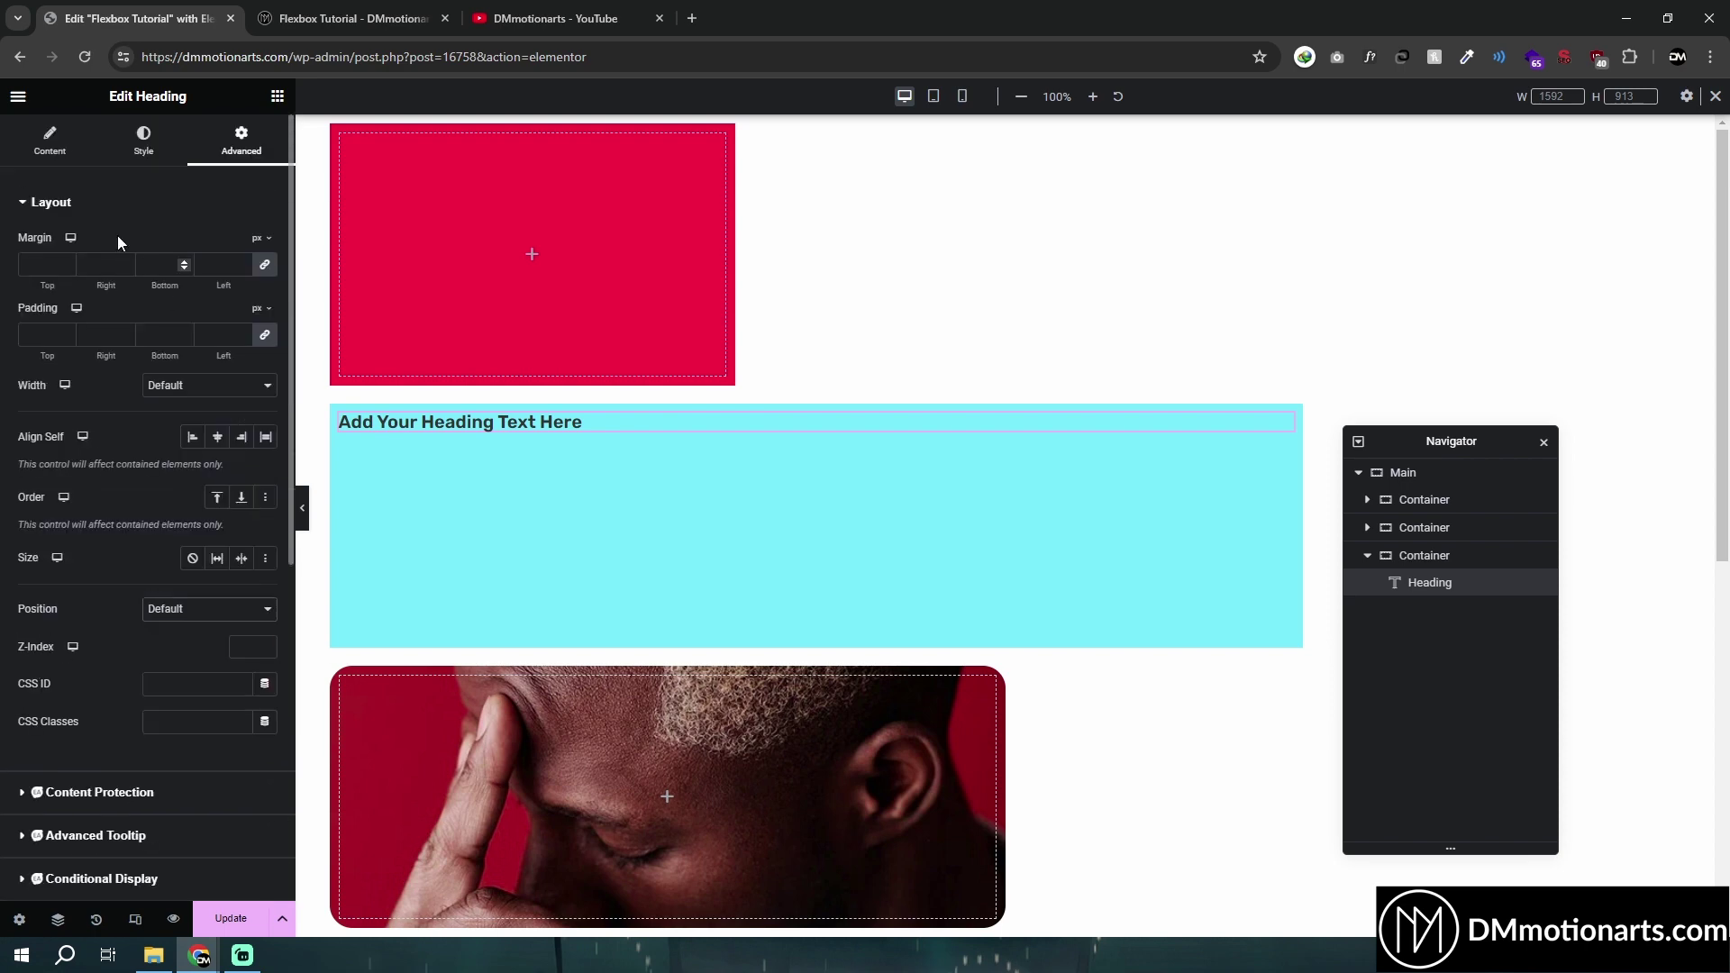
pyautogui.scroll(-6, 62, 579)
pyautogui.scroll(4, 63, 579)
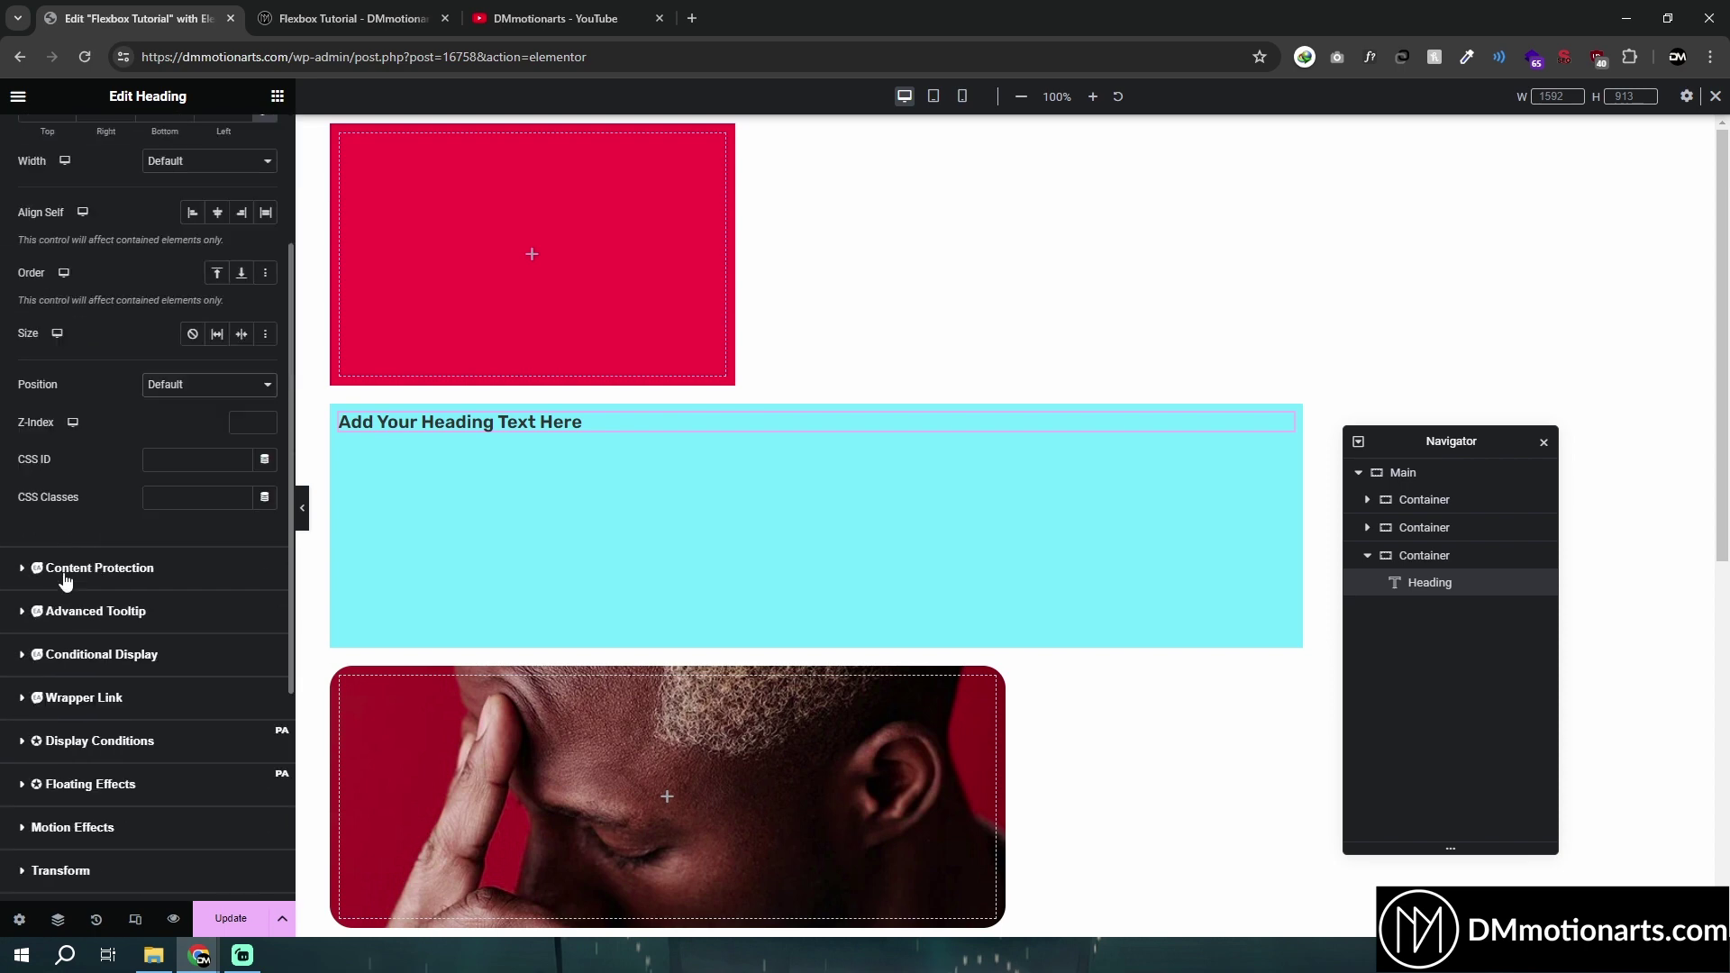
pyautogui.scroll(-2, 68, 576)
pyautogui.scroll(-2, 68, 577)
pyautogui.click(55, 556)
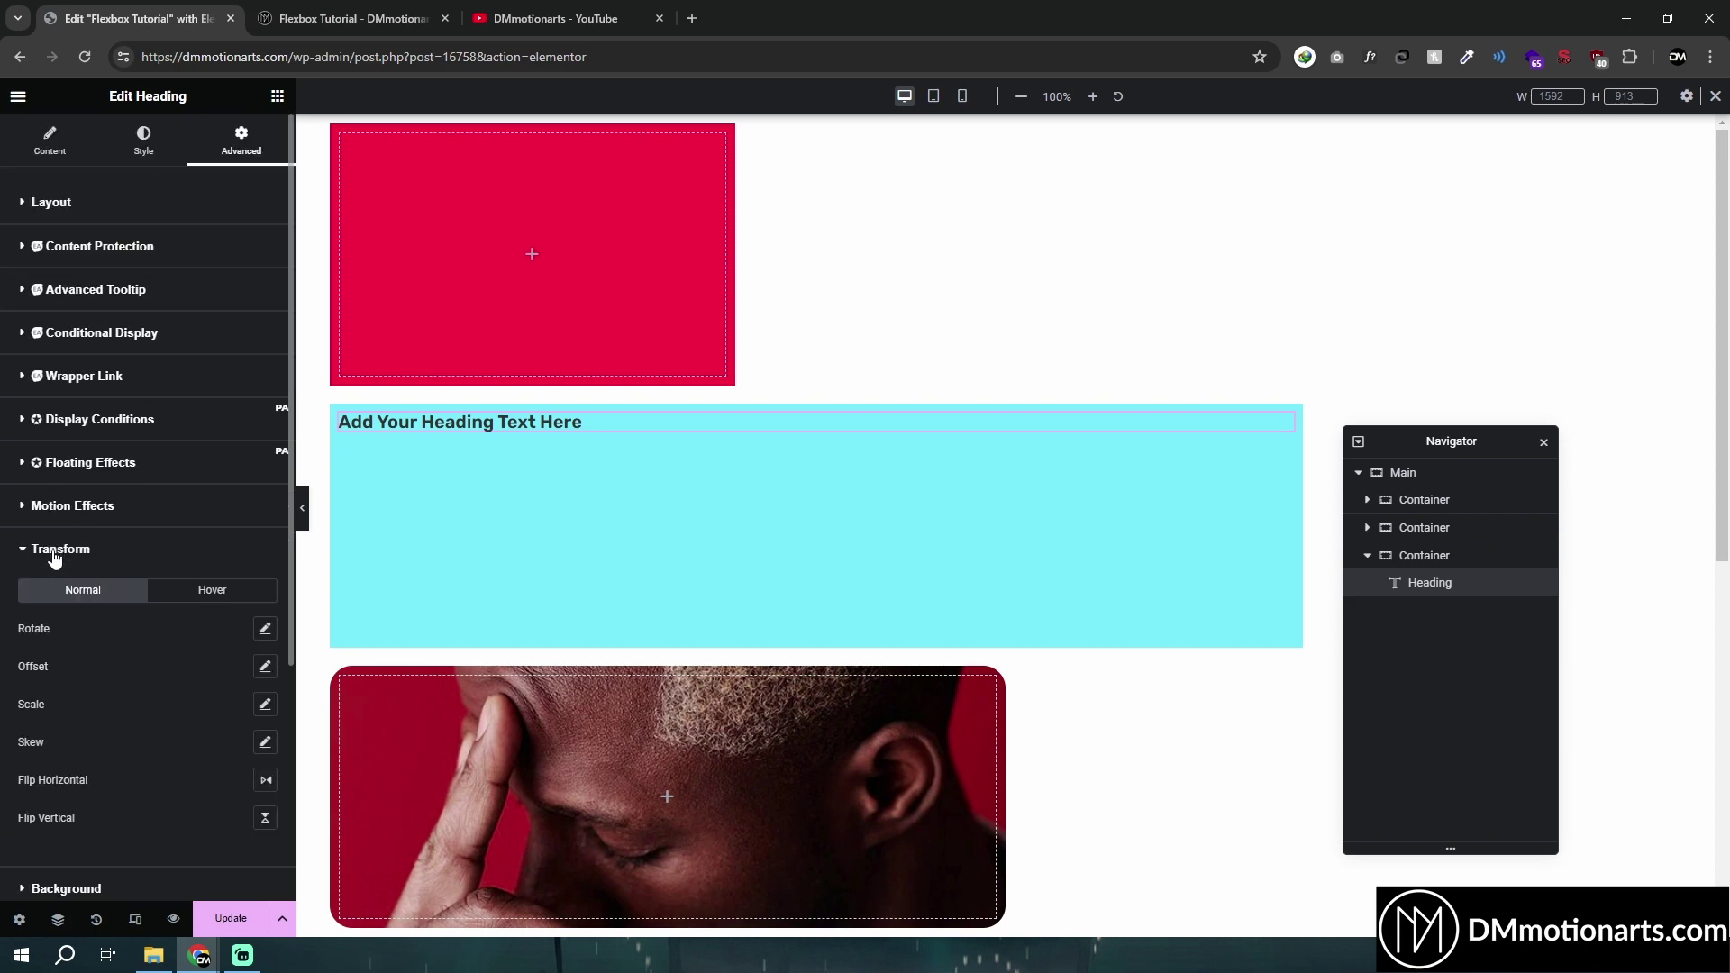
pyautogui.scroll(-4, 231, 482)
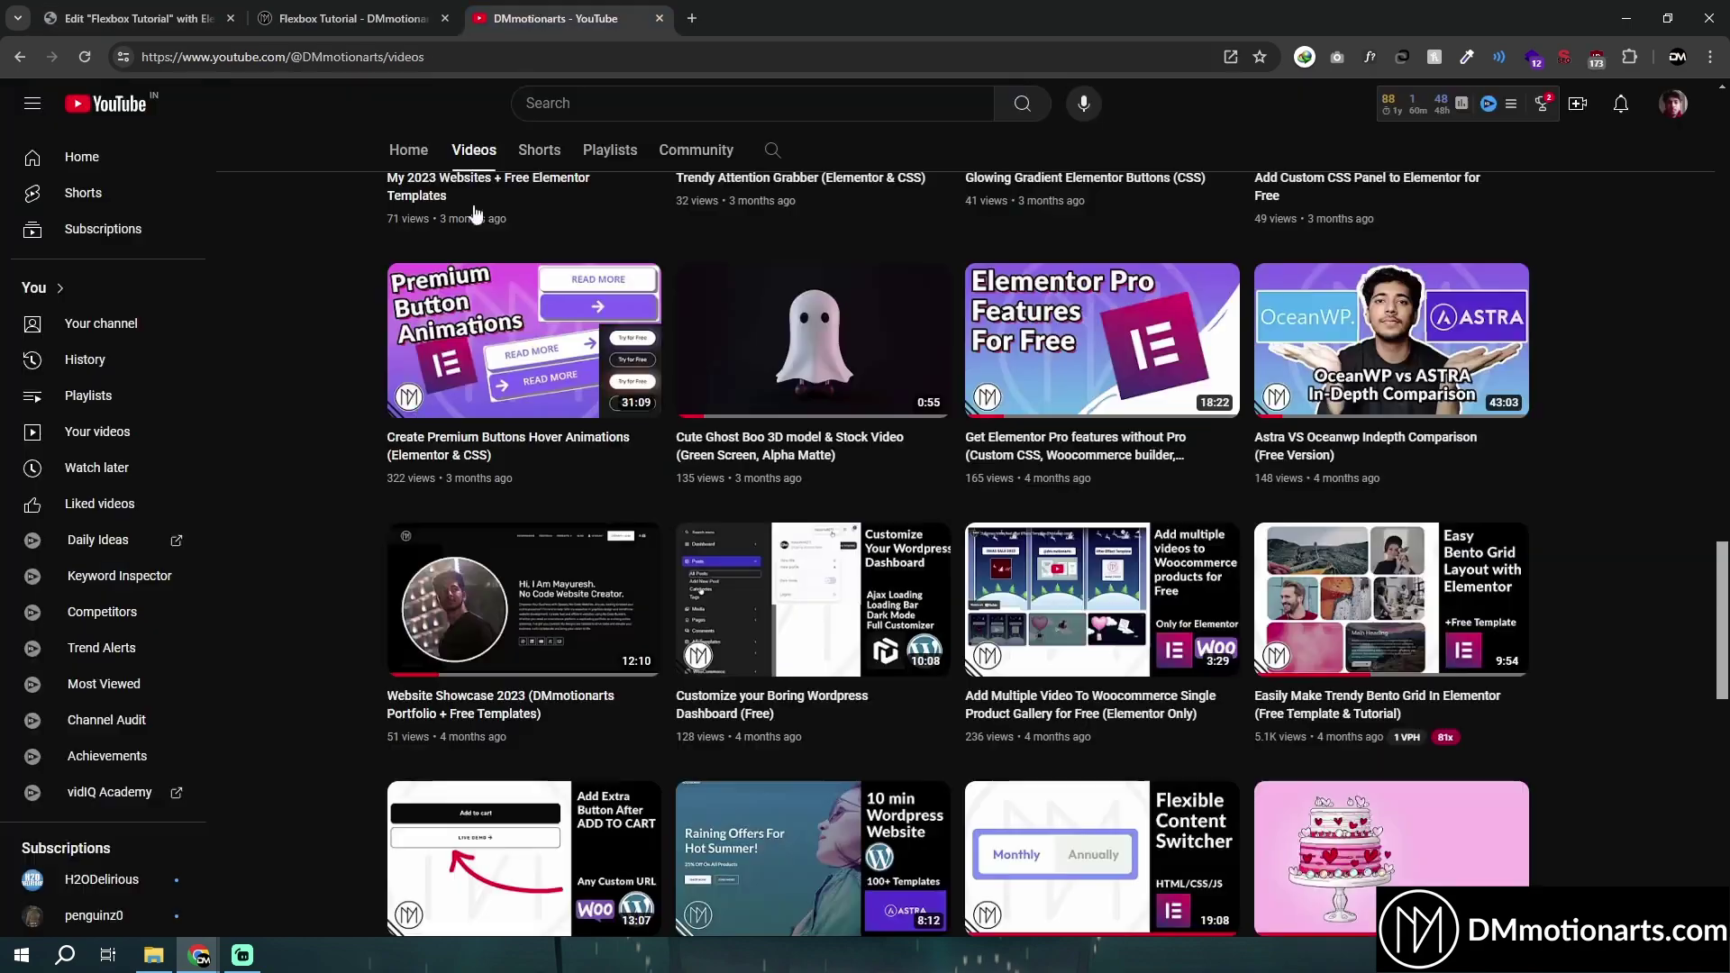
# Browse the DMmotionarts YouTube channel's older and newer videos and return to the Elementor editor
pyautogui.scroll(-14, 376, 639)
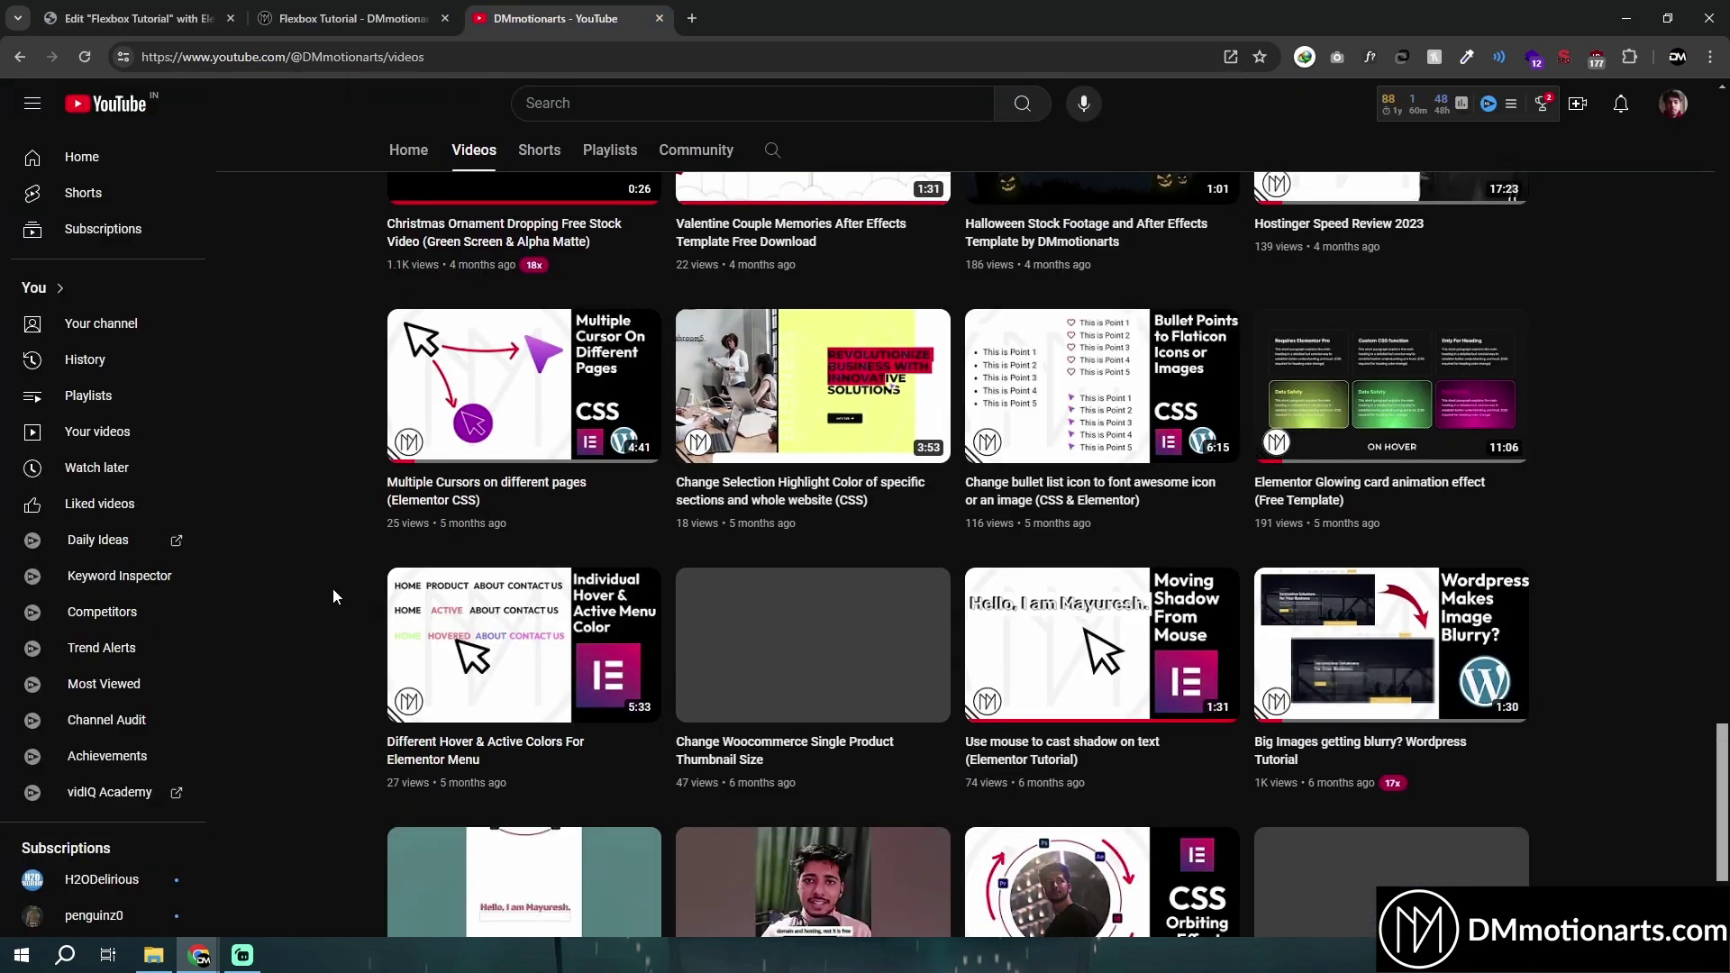
pyautogui.scroll(-1, 334, 589)
pyautogui.scroll(20, 333, 589)
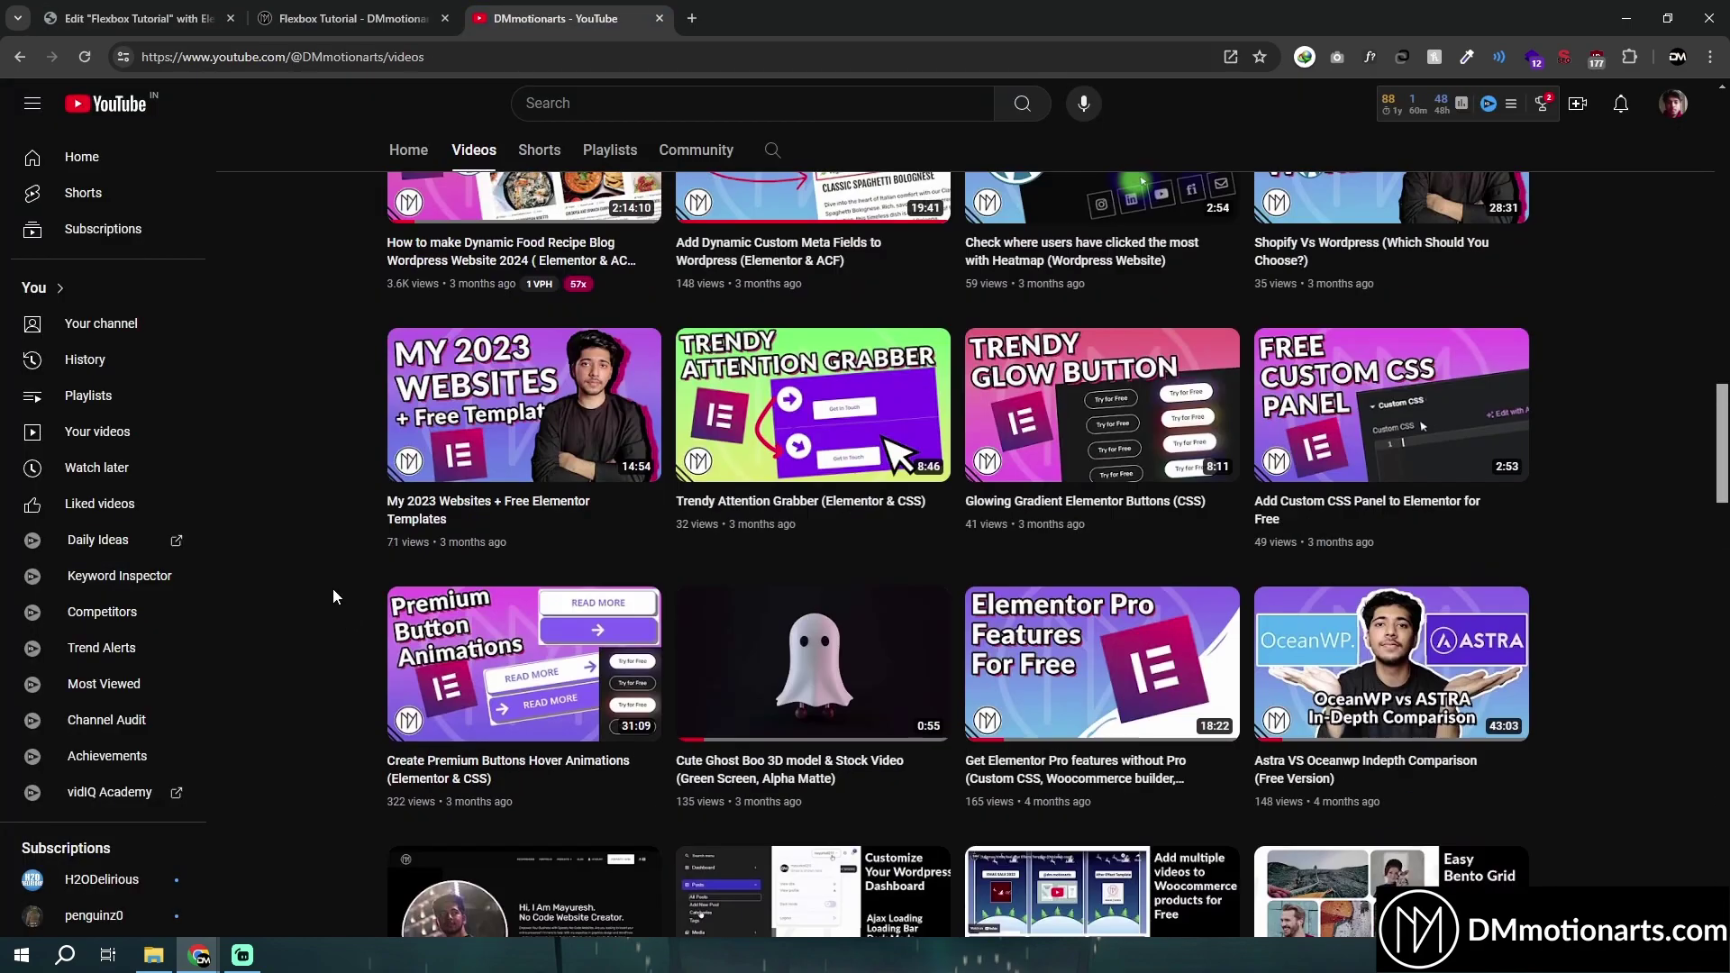
pyautogui.scroll(5, 333, 587)
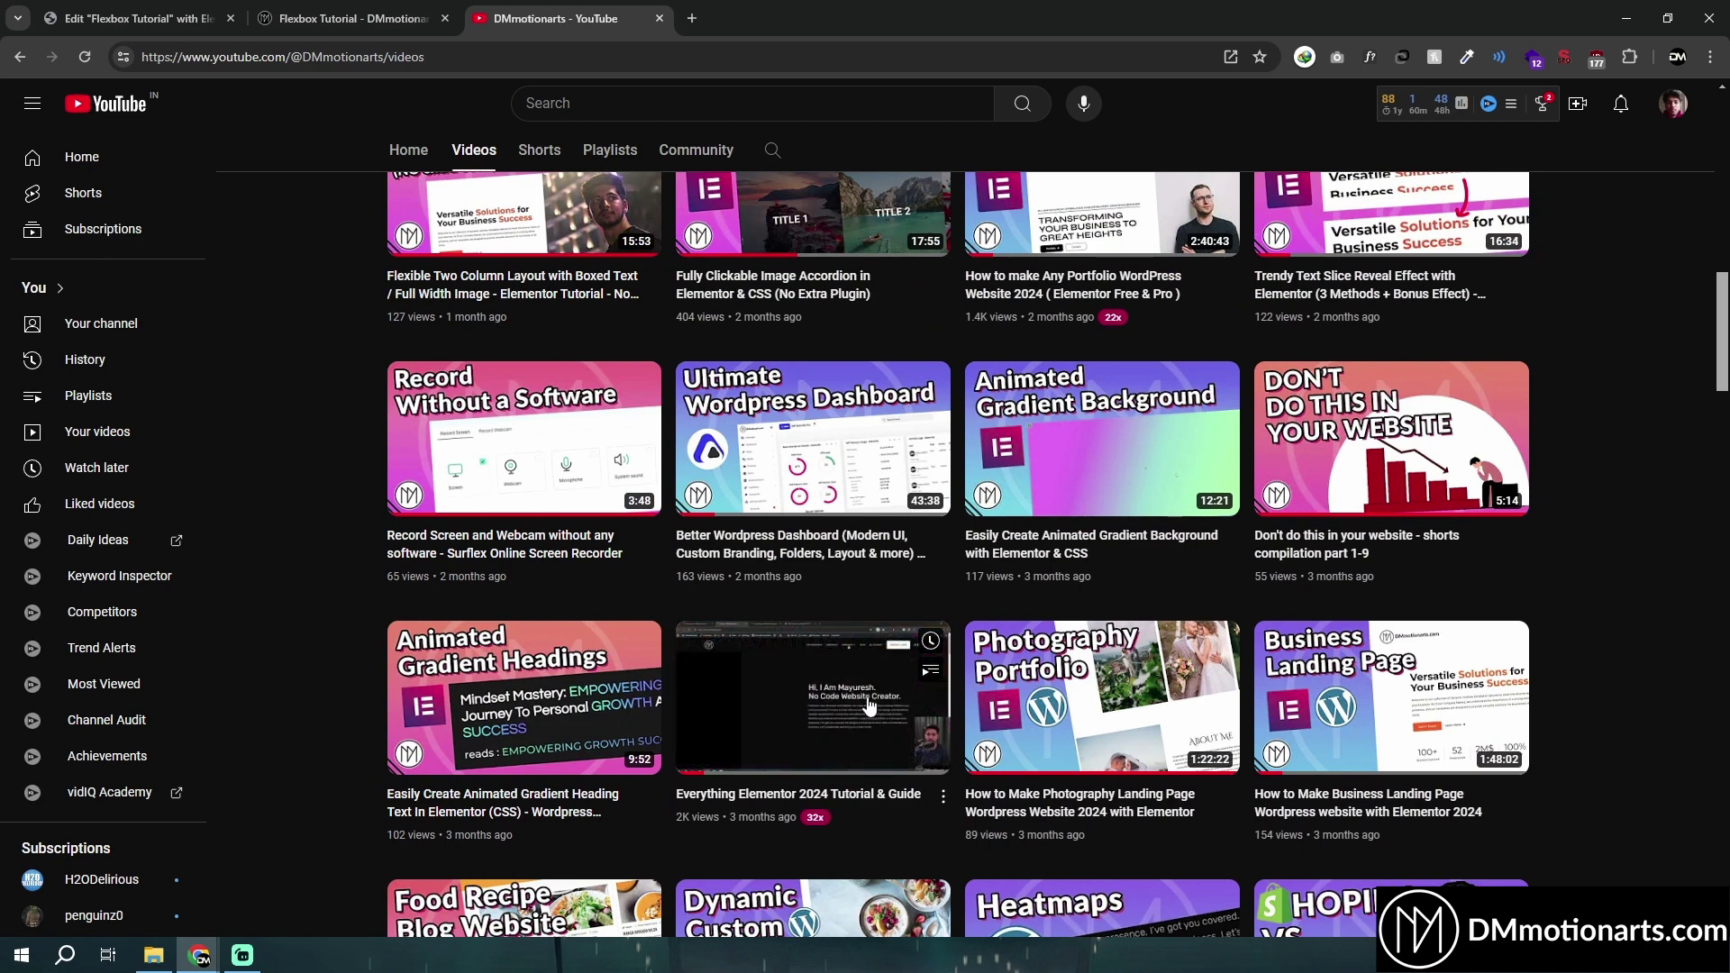
pyautogui.click(101, 9)
# Review the heading's Style settings and its Advanced layout settings
pyautogui.scroll(4, 135, 342)
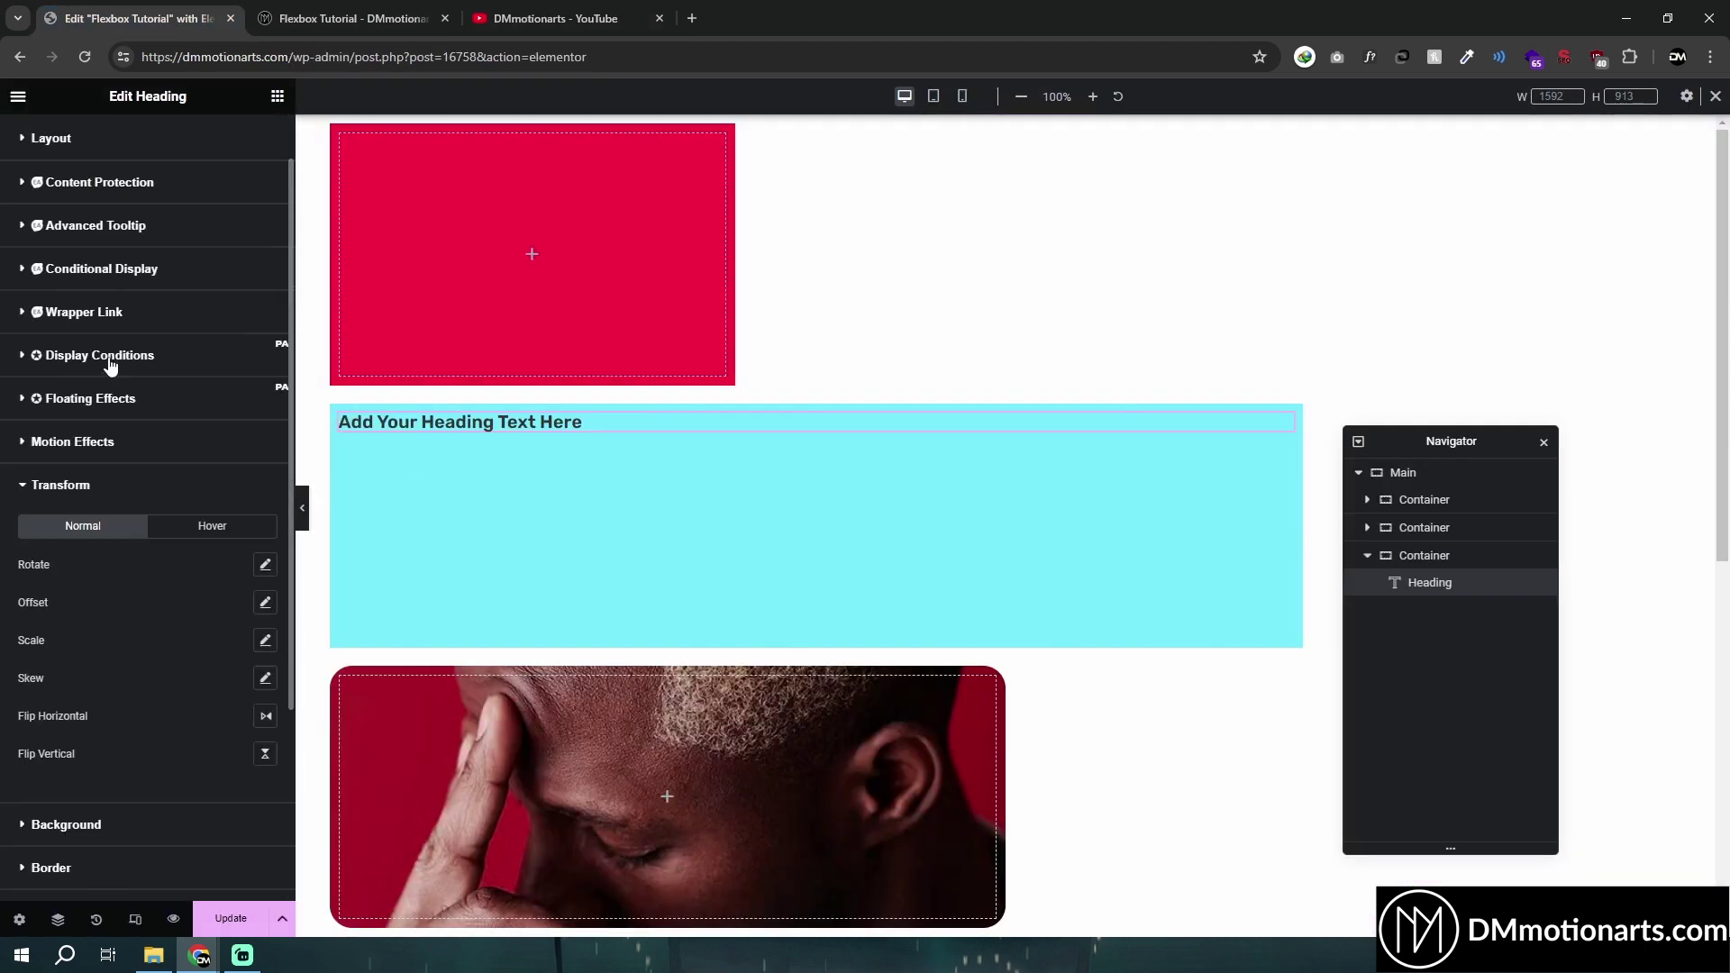
pyautogui.click(50, 144)
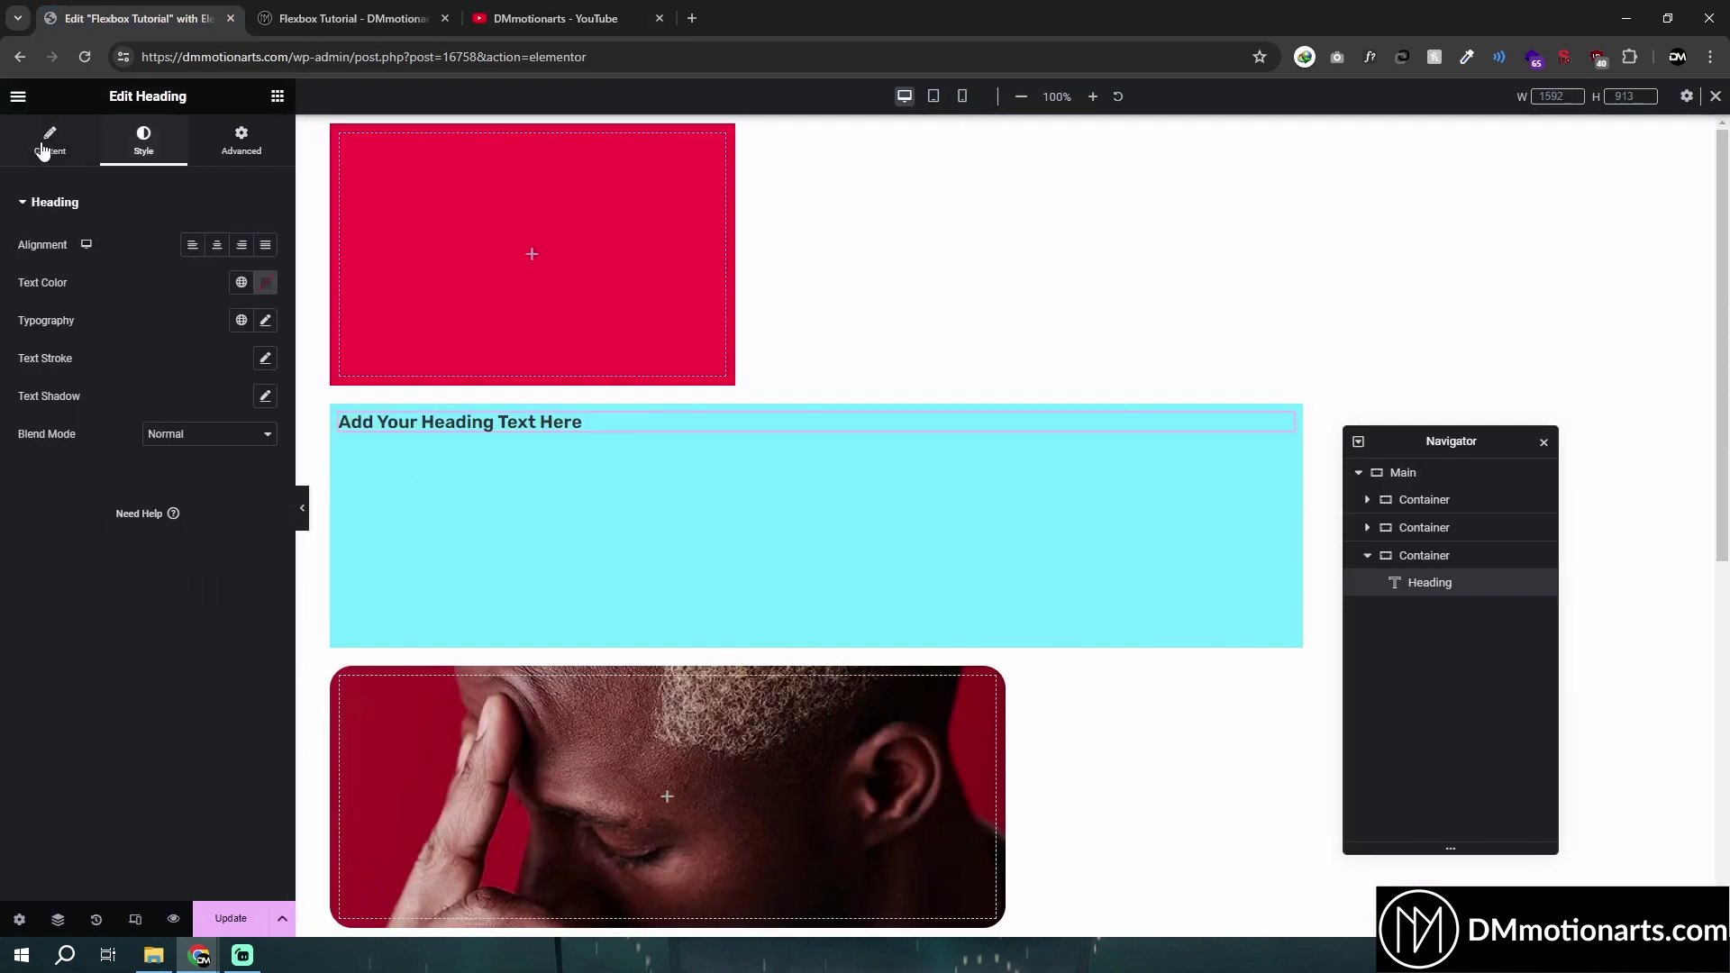
pyautogui.click(236, 144)
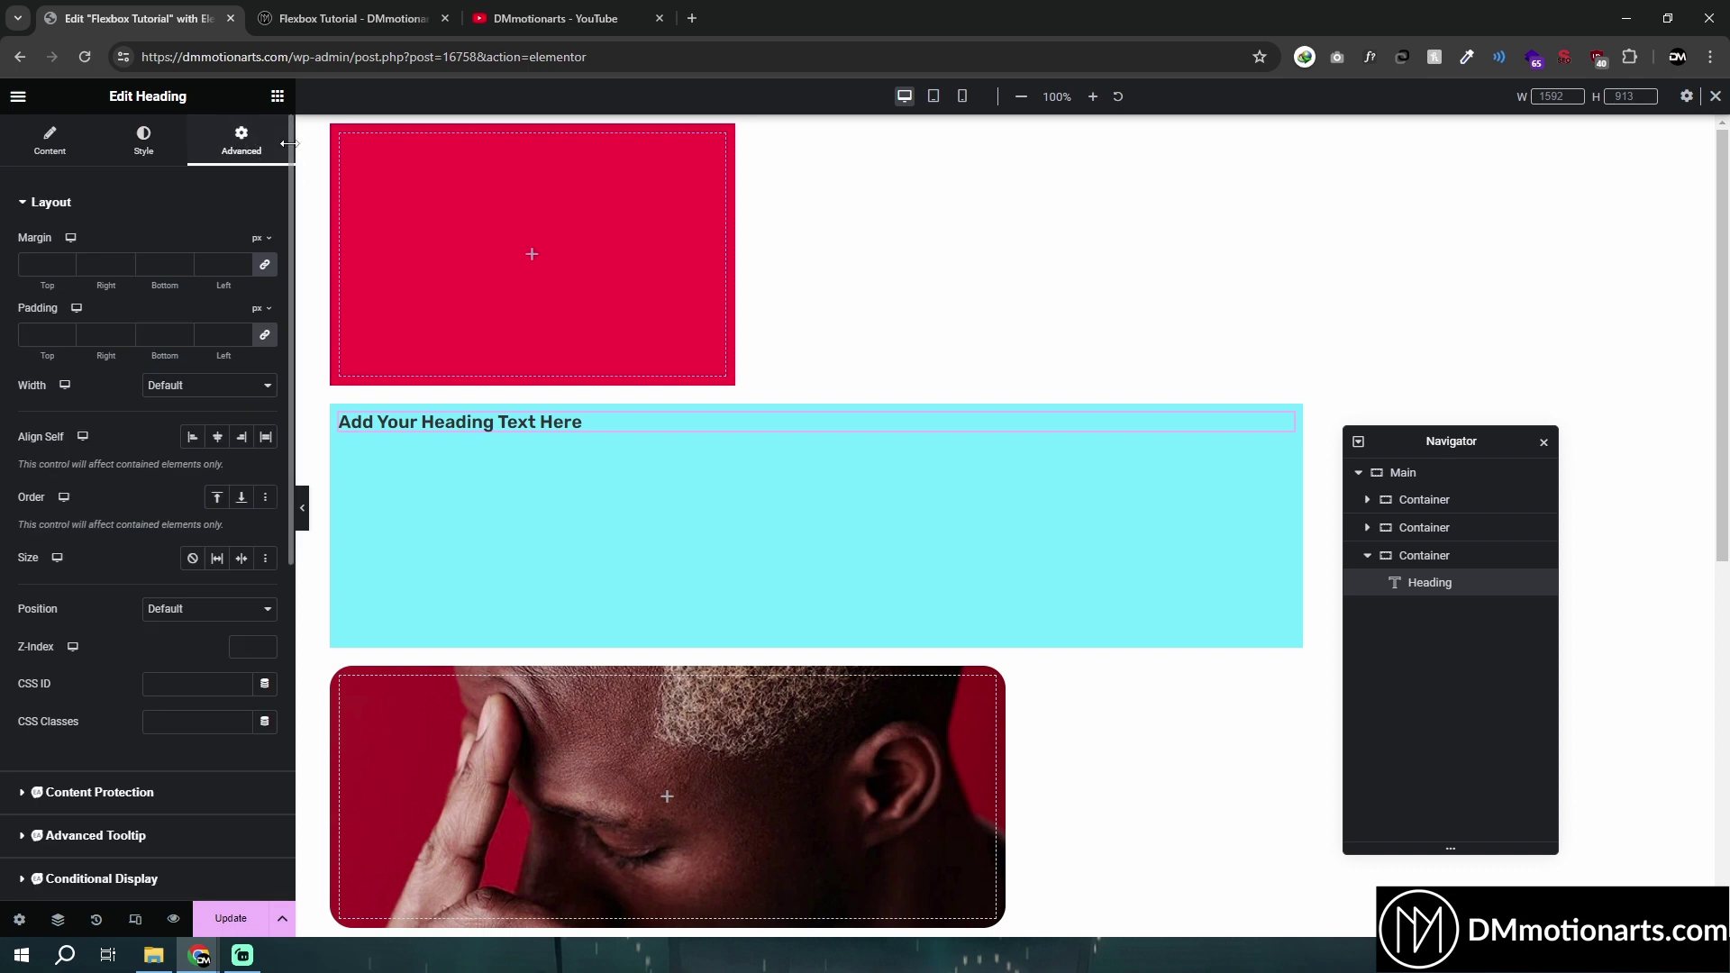
pyautogui.click(672, 422)
# Select the red container and open its Transform options in the advanced settings
pyautogui.click(340, 137)
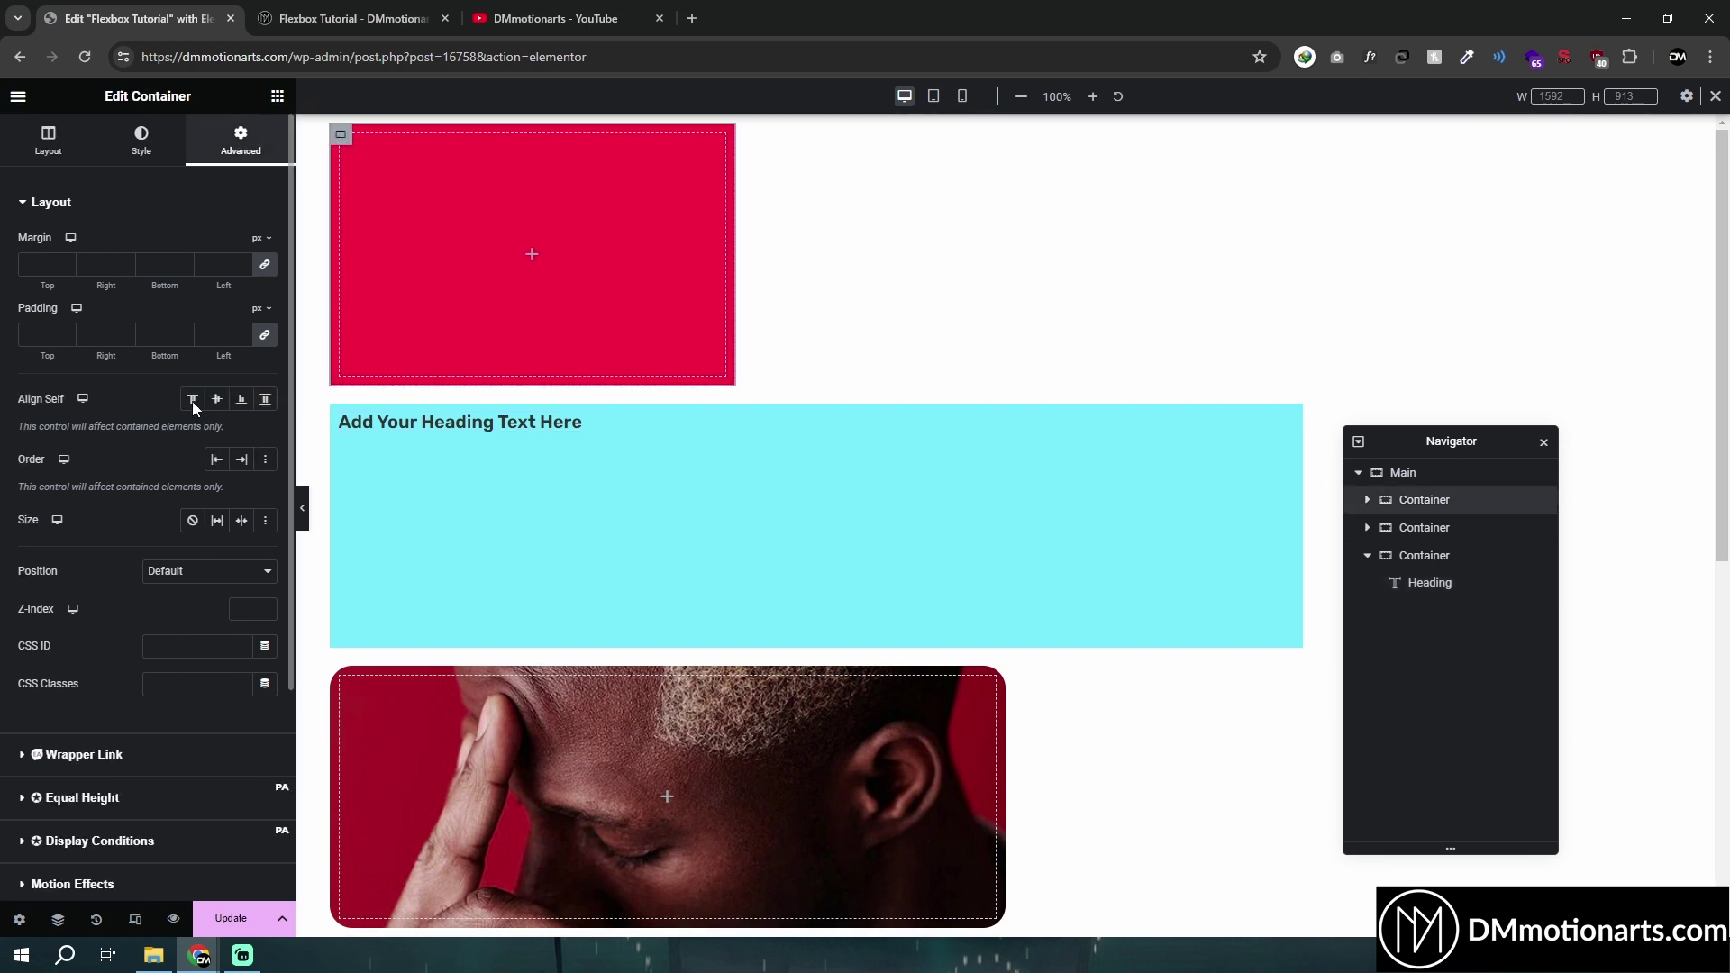
pyautogui.scroll(-3, 224, 548)
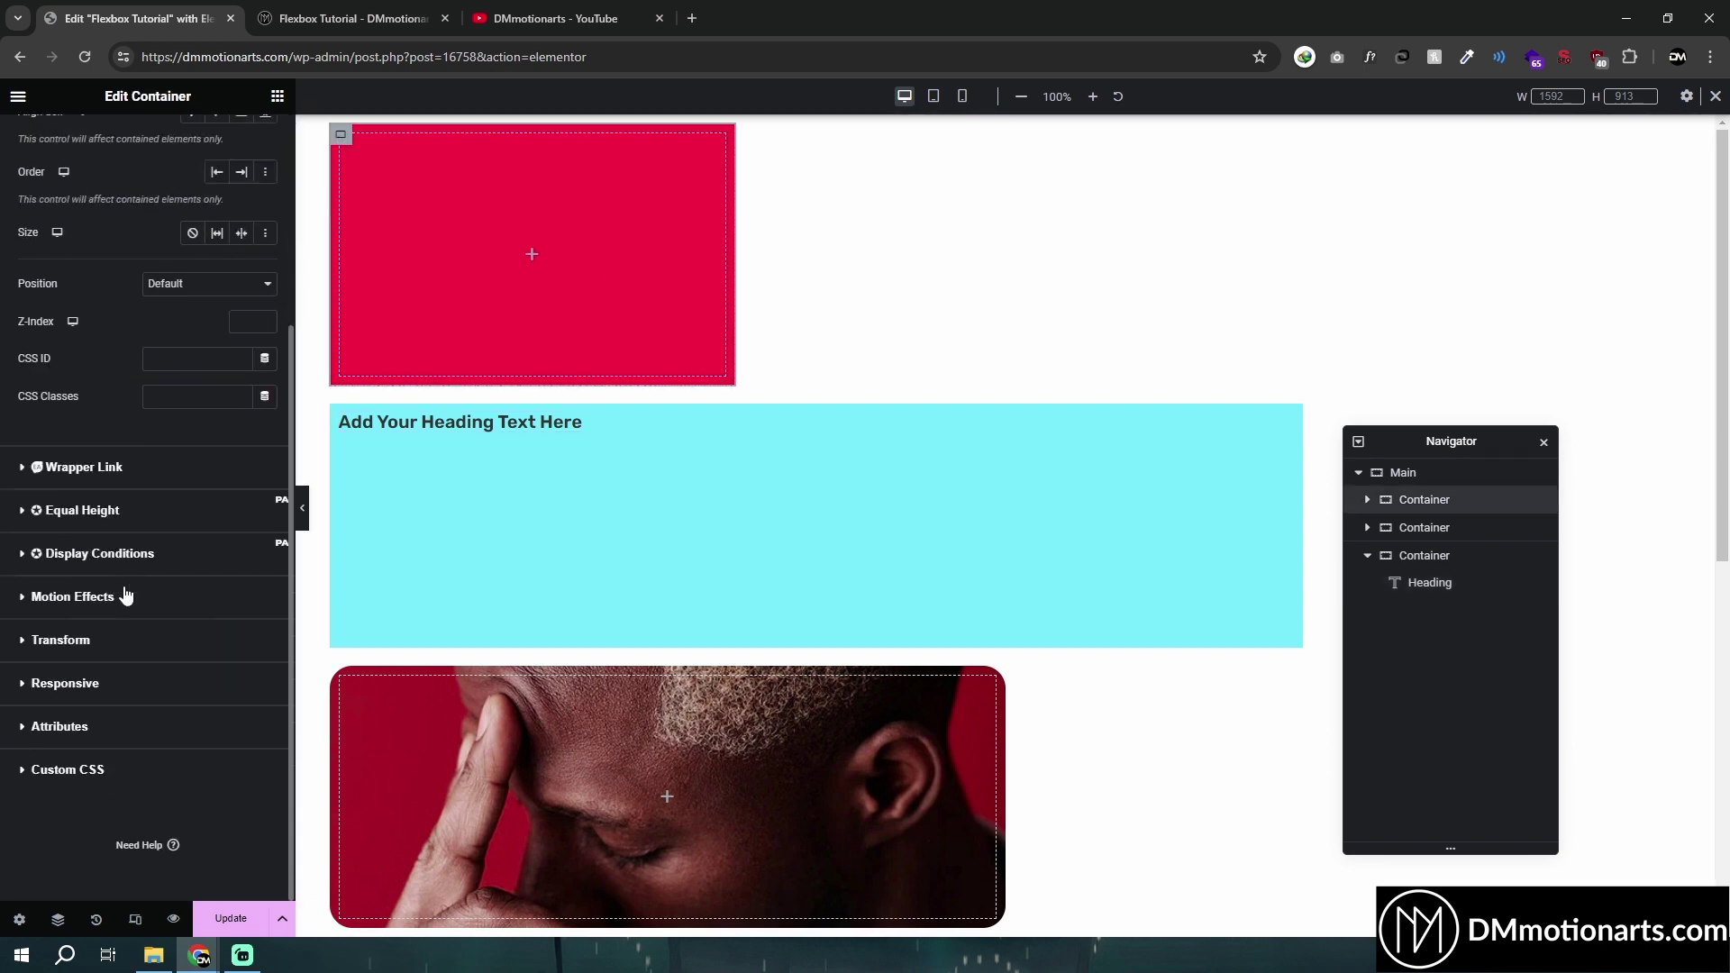
pyautogui.click(34, 604)
pyautogui.click(36, 650)
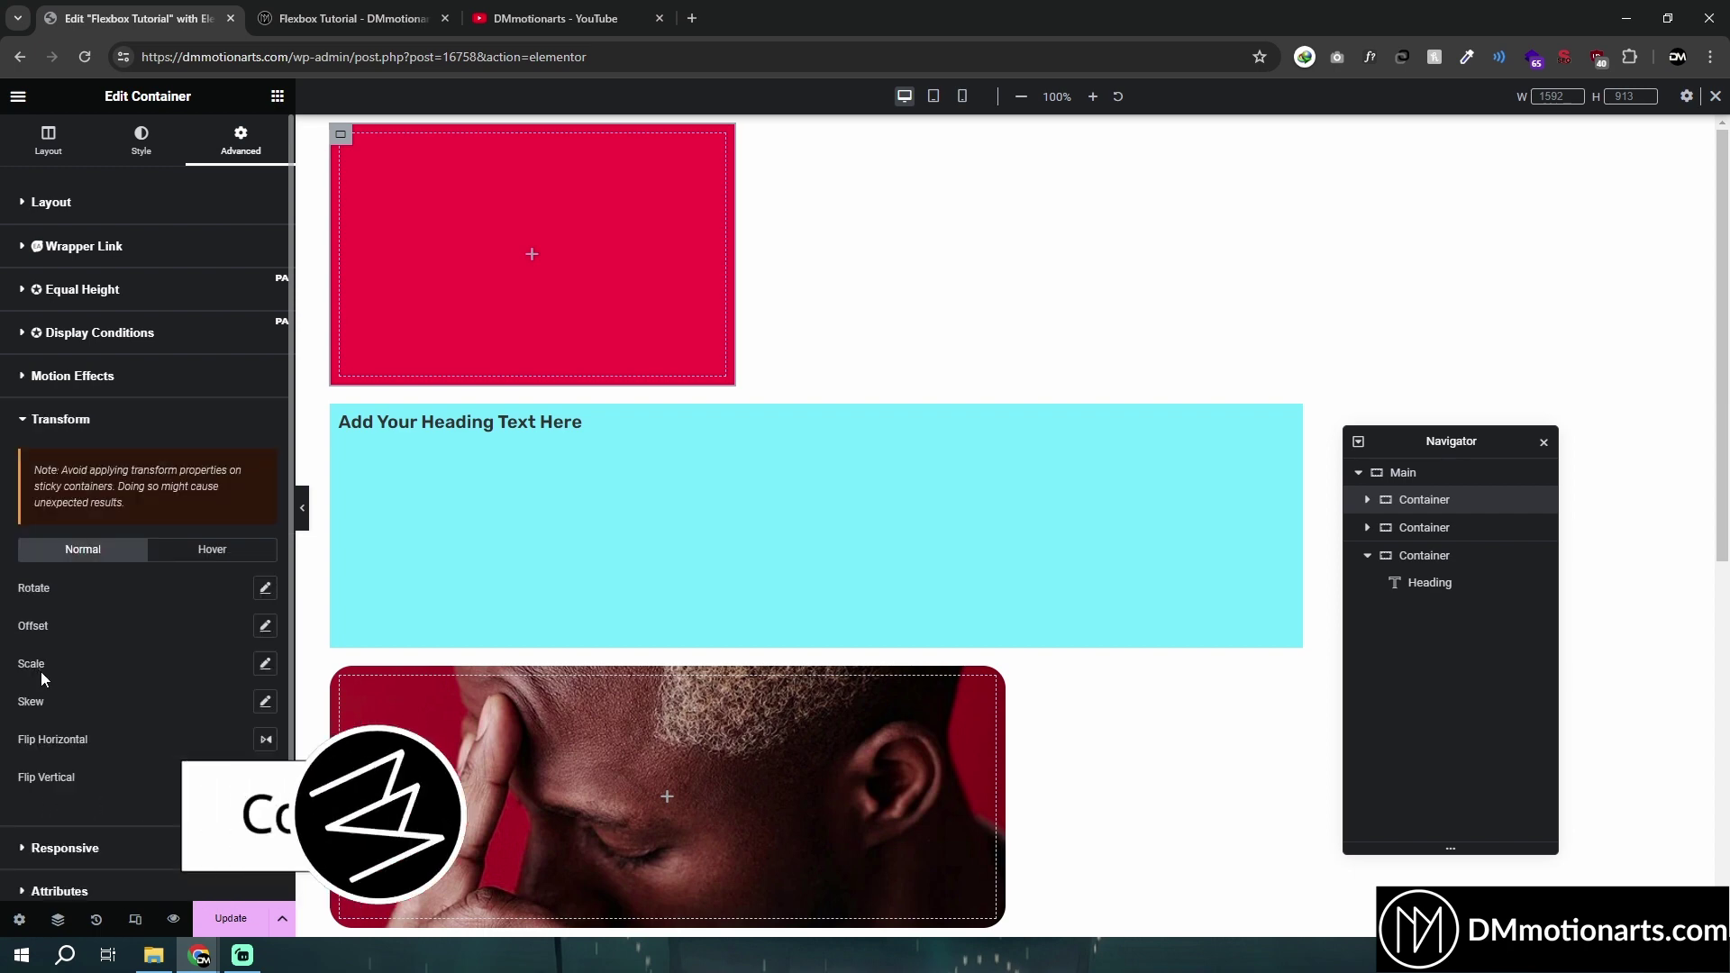
# Review the red container's Attributes and Custom CSS sections in the advanced settings, plus its Layout settings
pyautogui.scroll(-2, 27, 738)
pyautogui.click(32, 684)
pyautogui.click(29, 699)
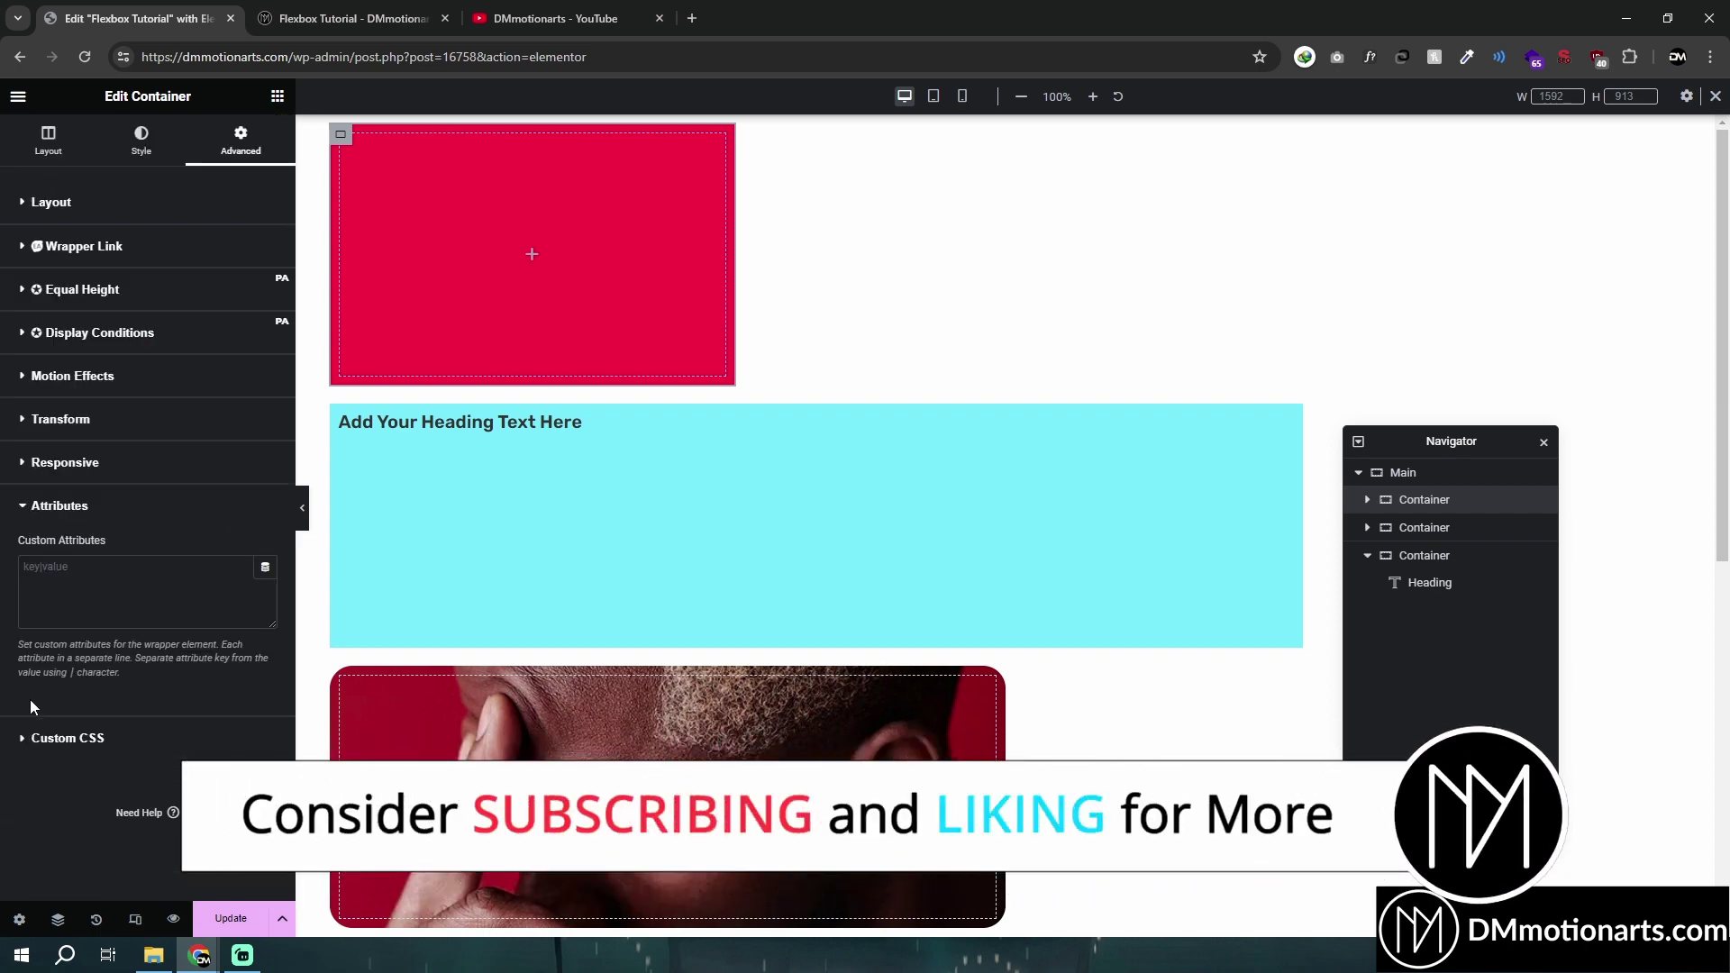
pyautogui.click(41, 737)
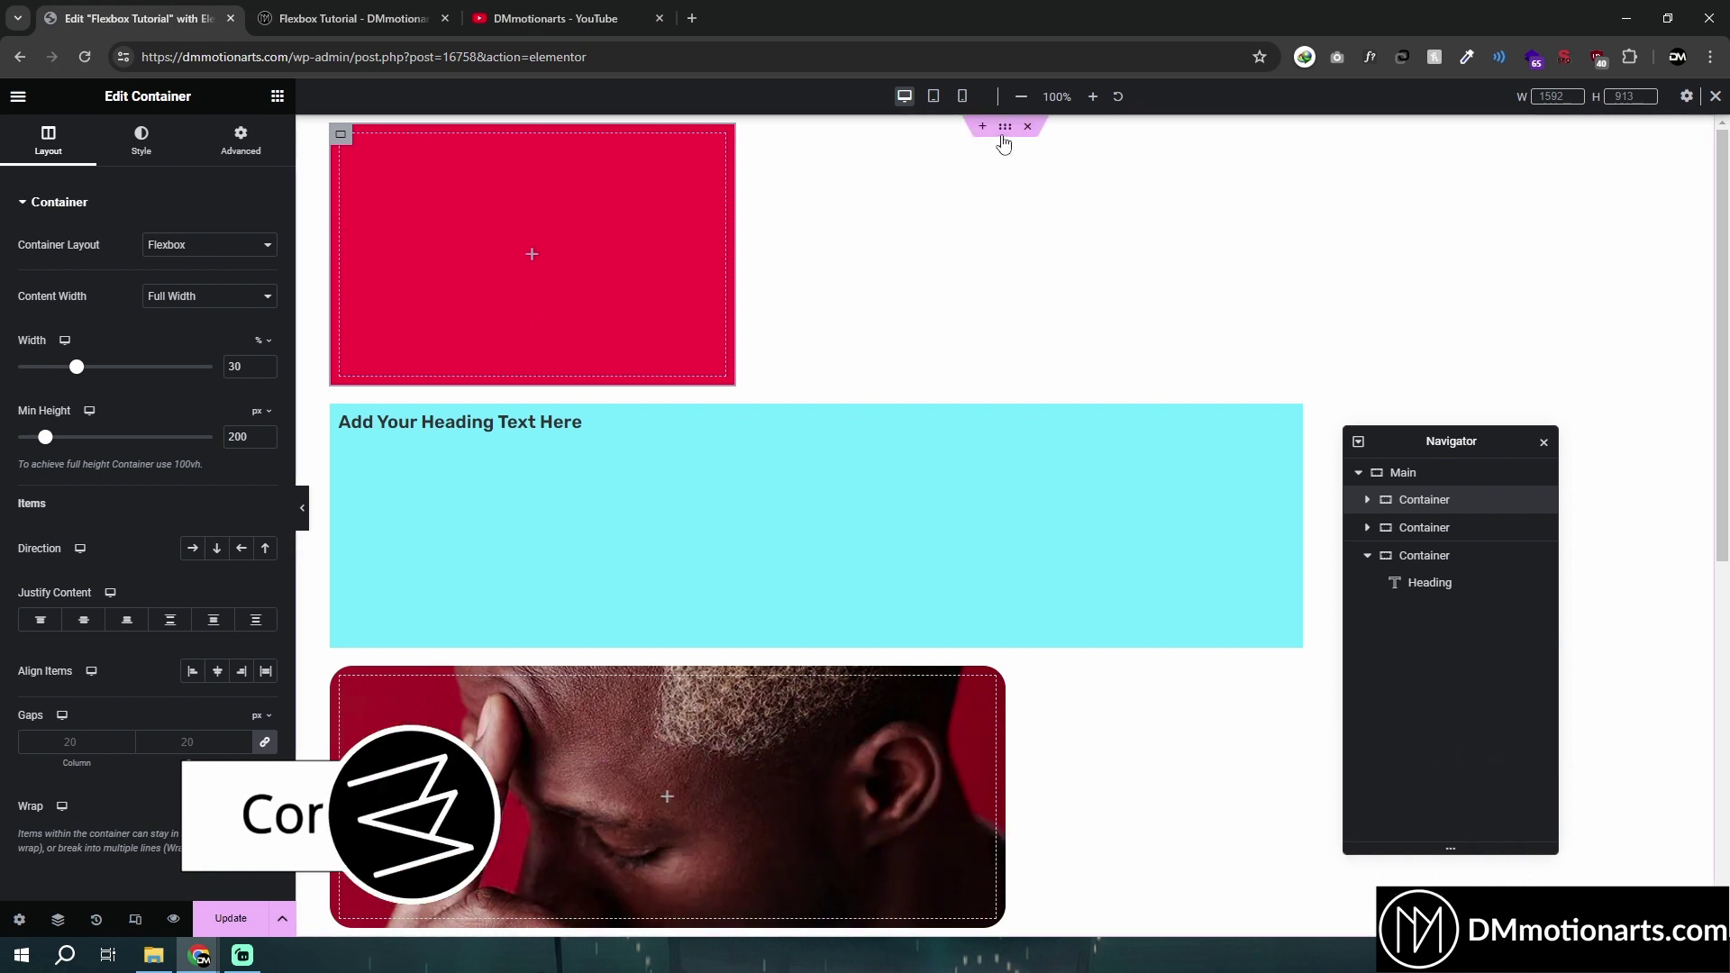
pyautogui.scroll(-3, 2, 545)
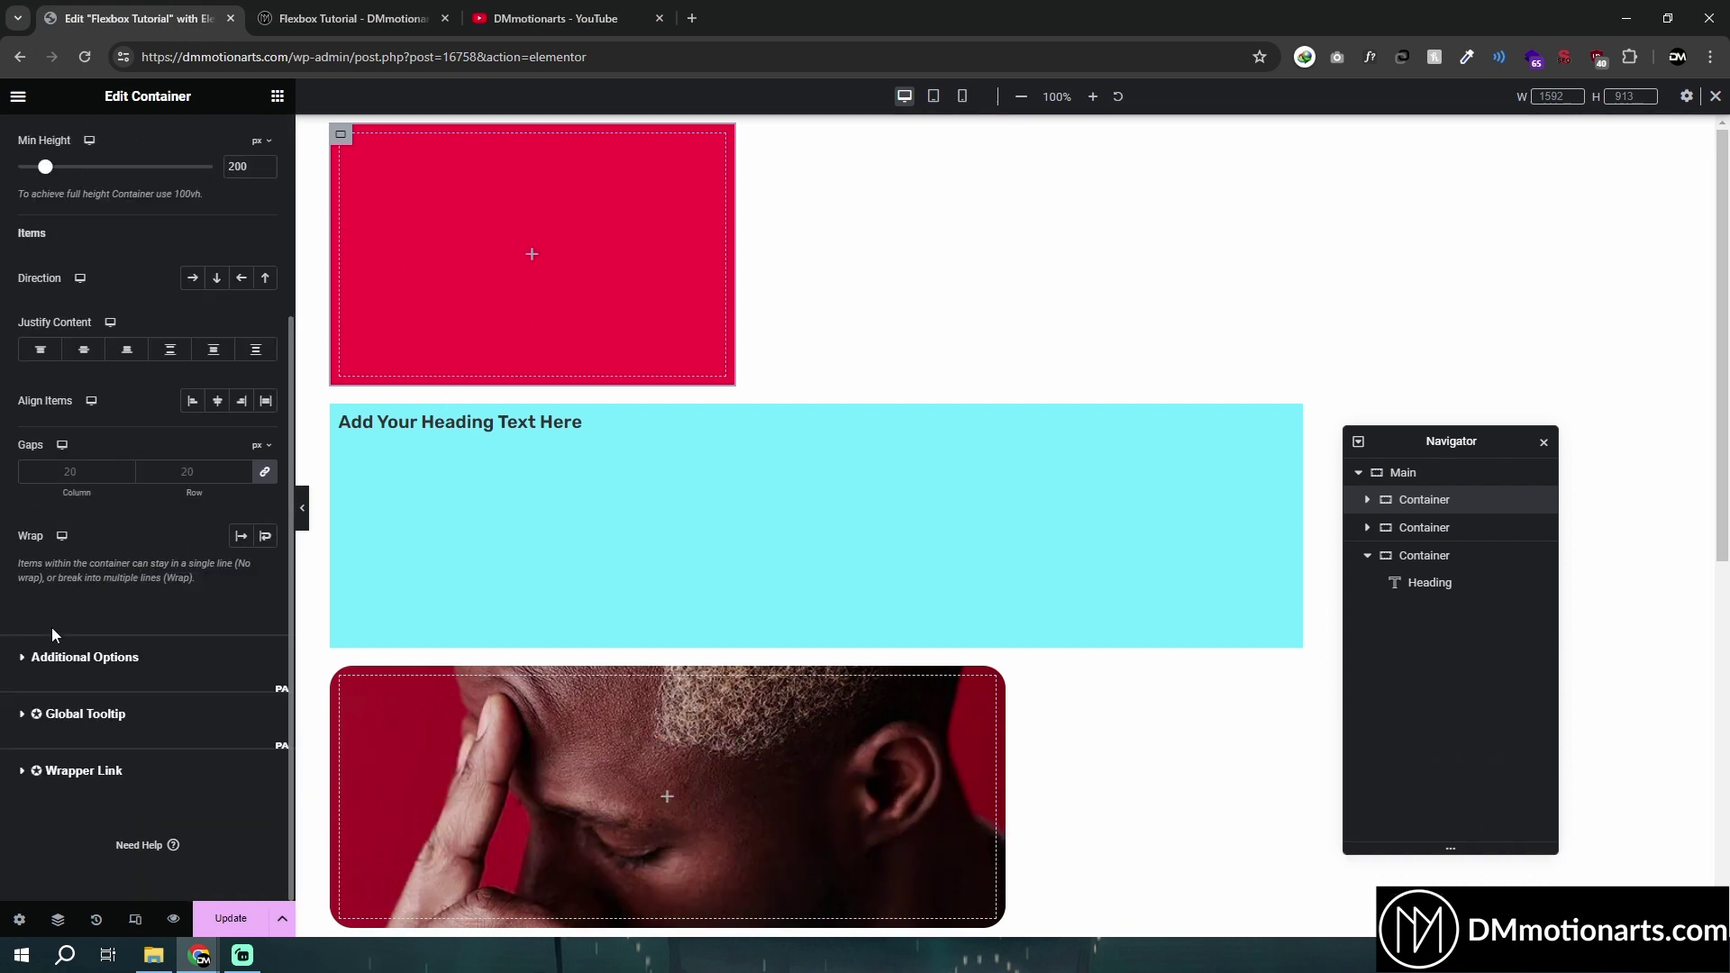
# Switch to the DMmotionarts website and view its Elementor Templates product category and its blog page
pyautogui.click(455, 9)
pyautogui.moveTo(1139, 162)
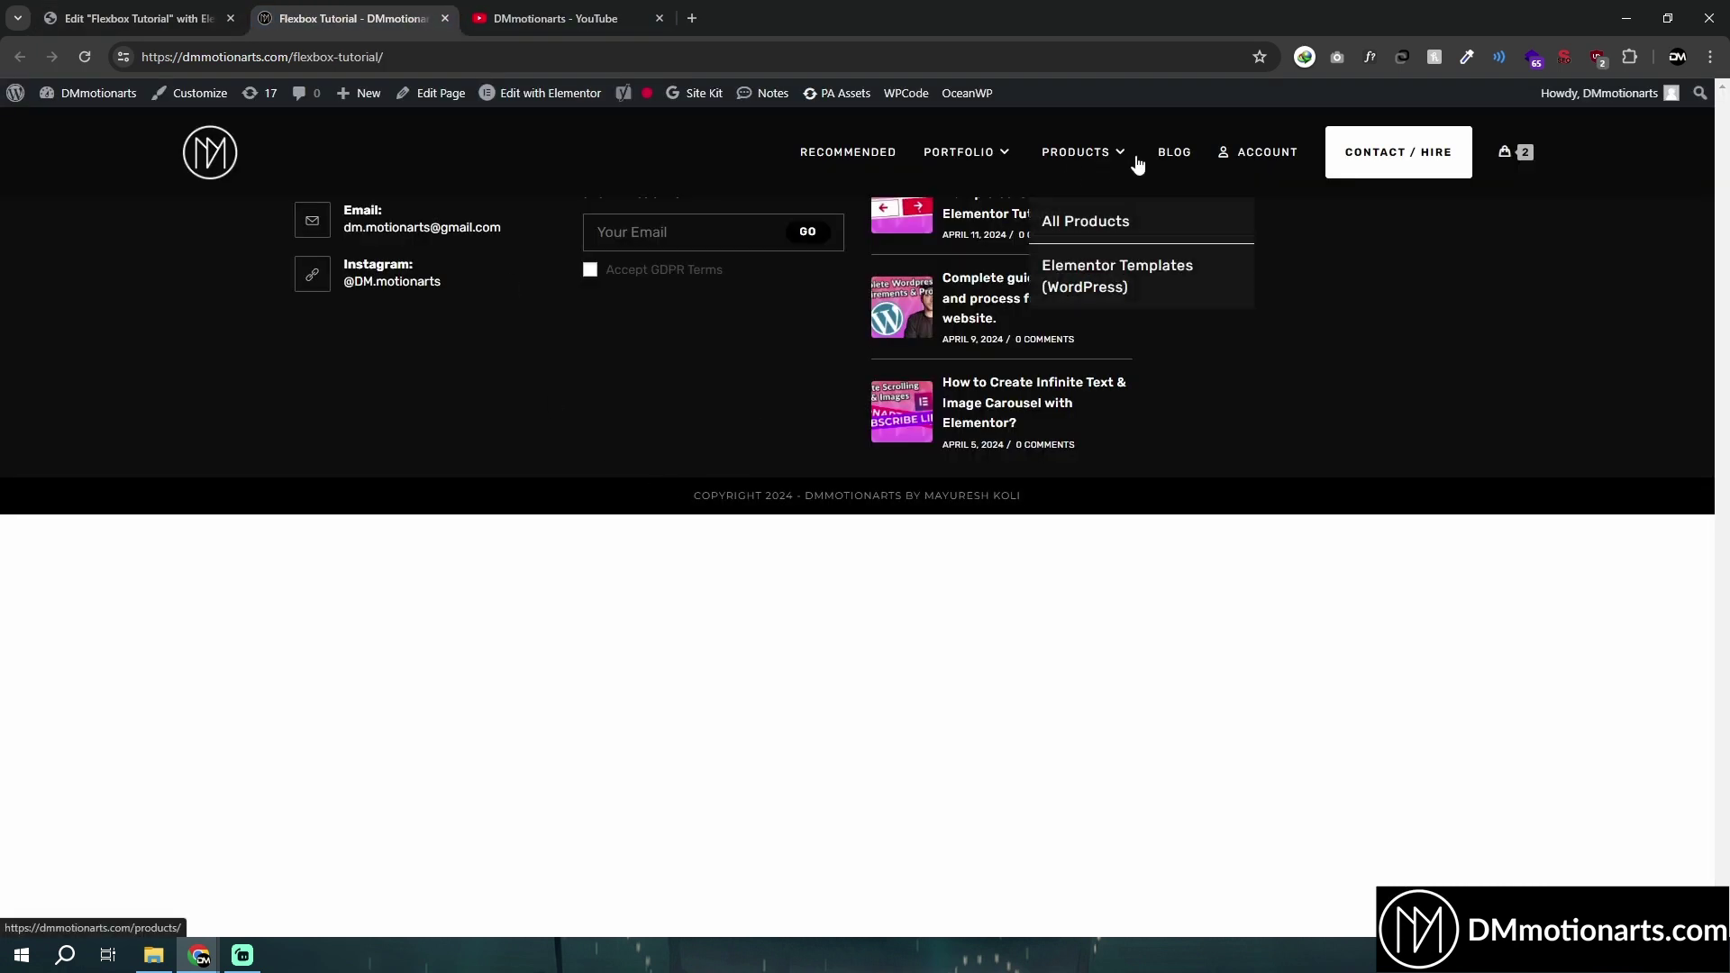
pyautogui.click(1111, 279)
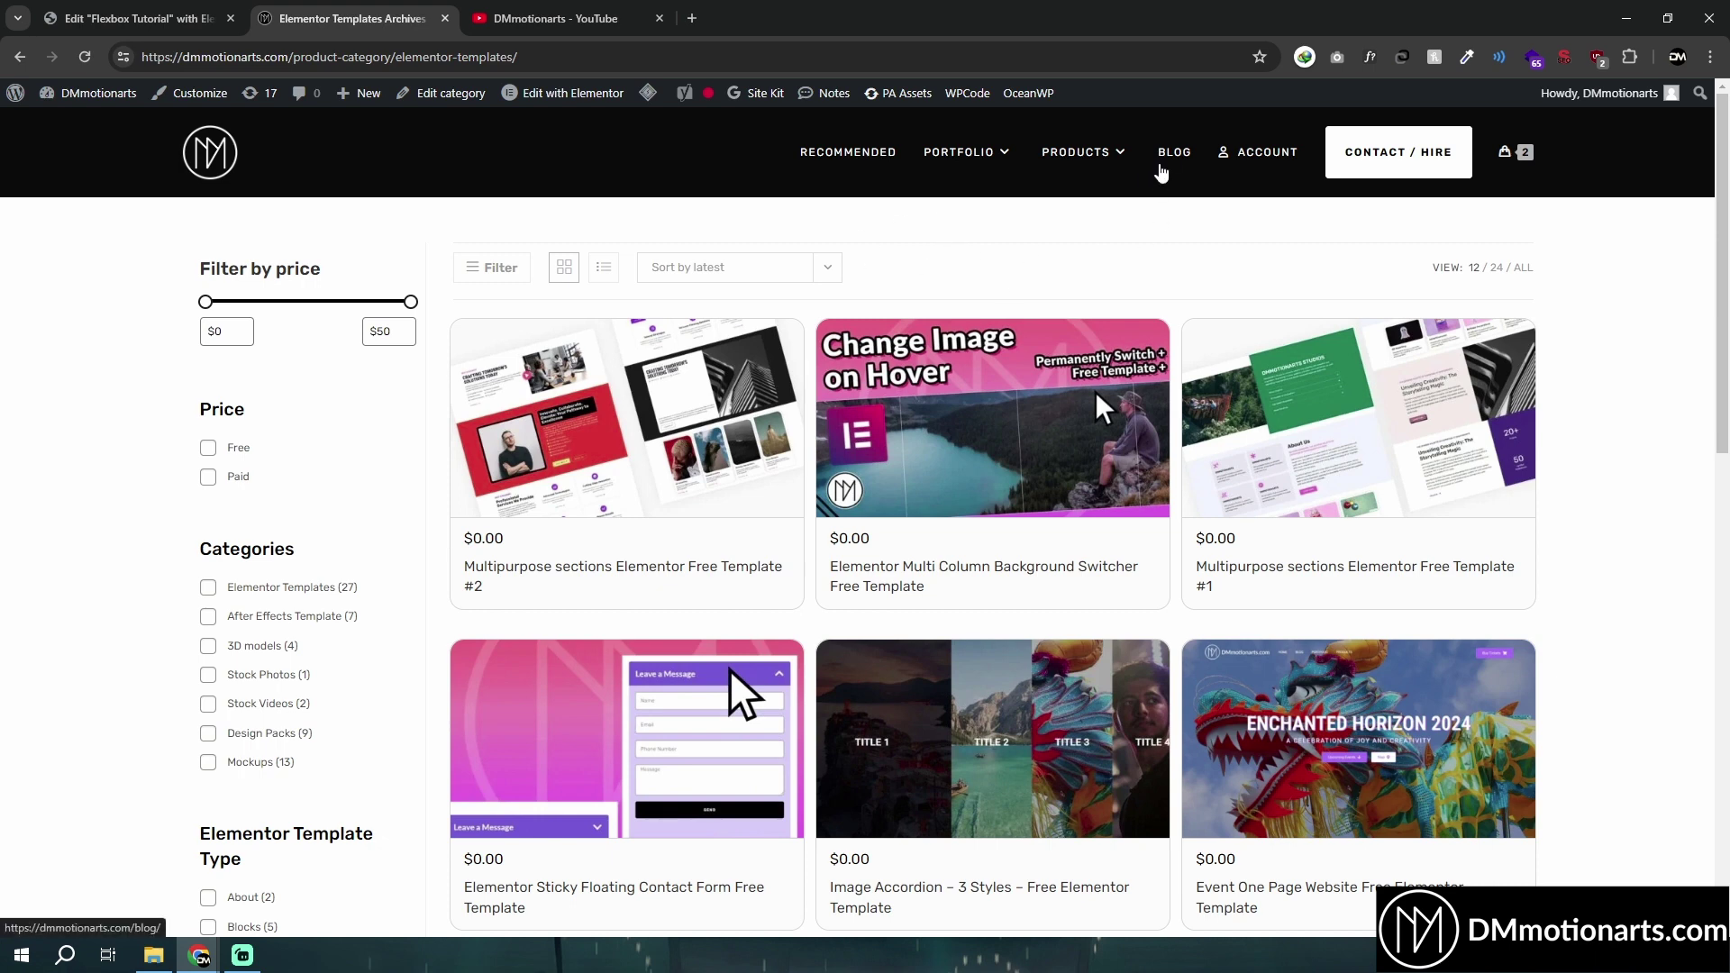
pyautogui.click(1162, 170)
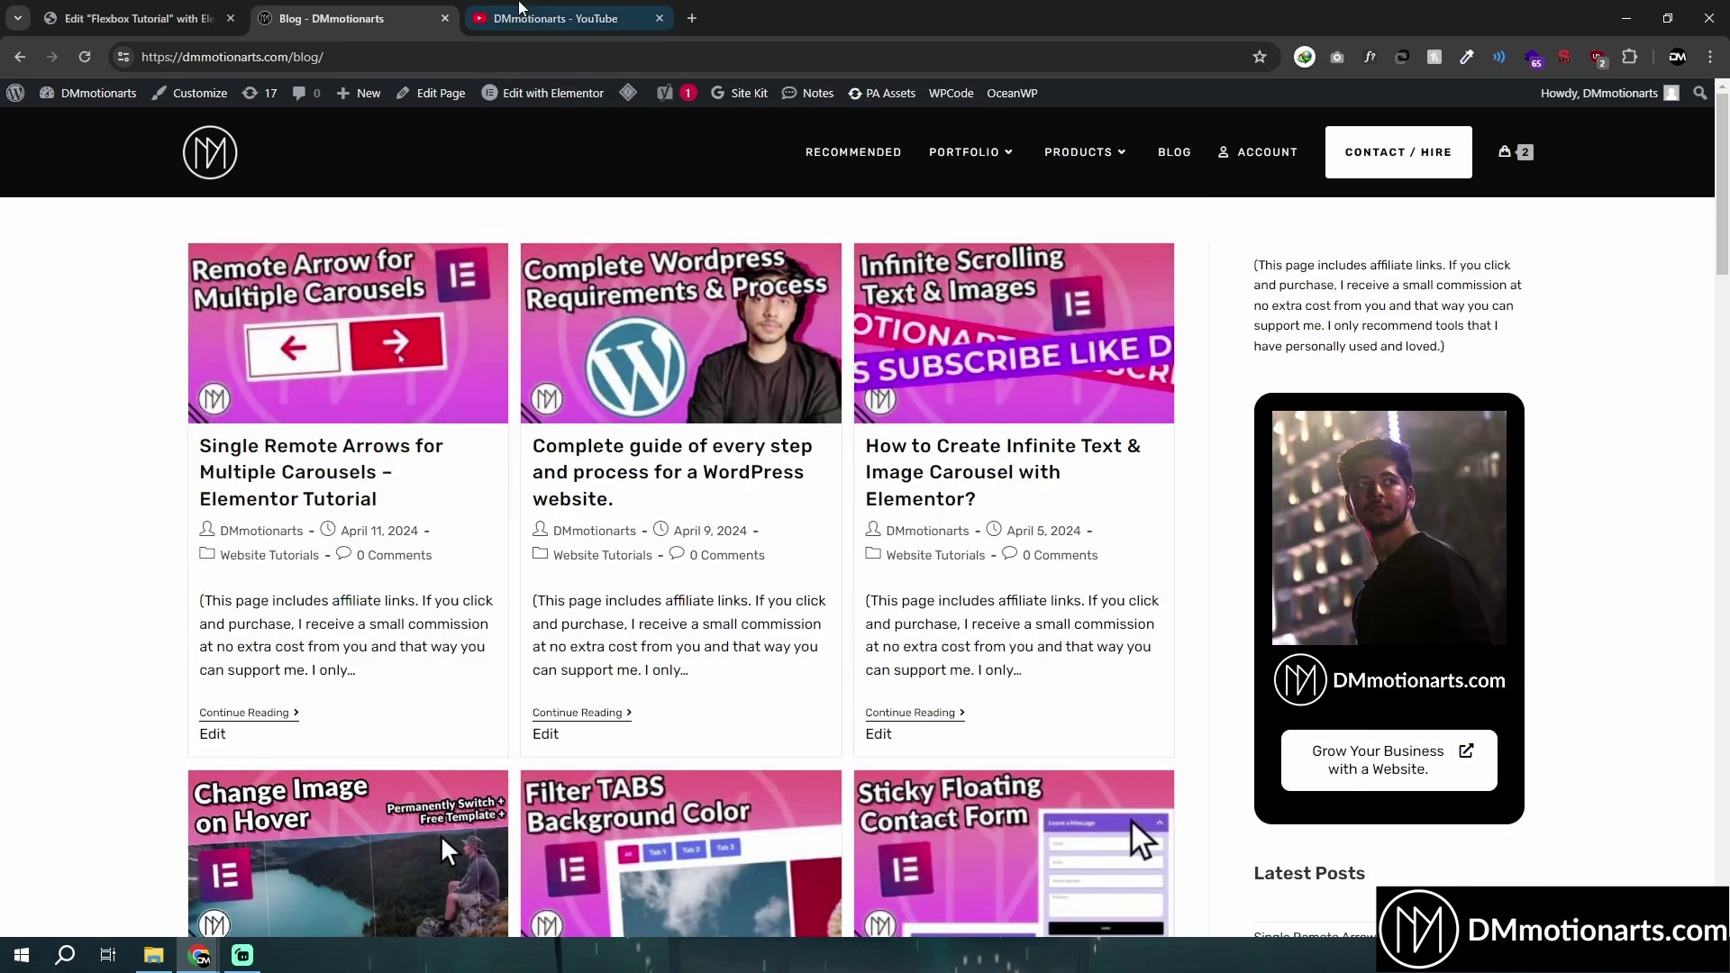
# Switch to the DMmotionarts YouTube channel and view the channel header above its latest videos
pyautogui.click(549, 18)
pyautogui.scroll(4, 310, 436)
pyautogui.scroll(10, 310, 436)
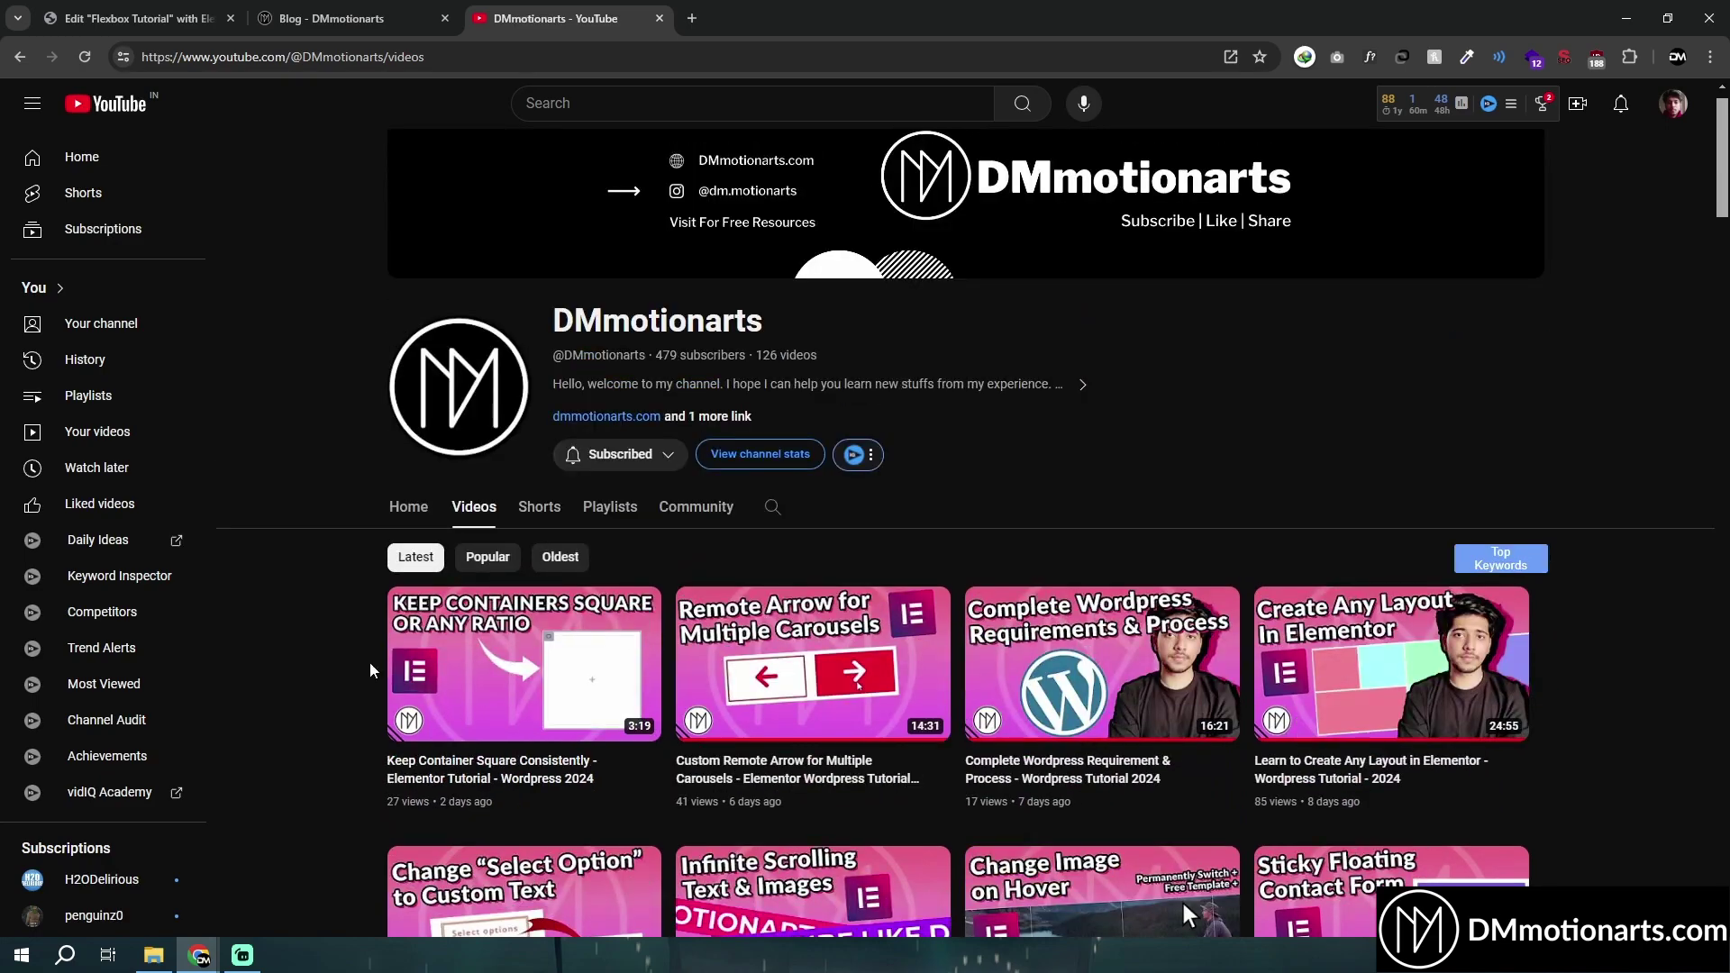